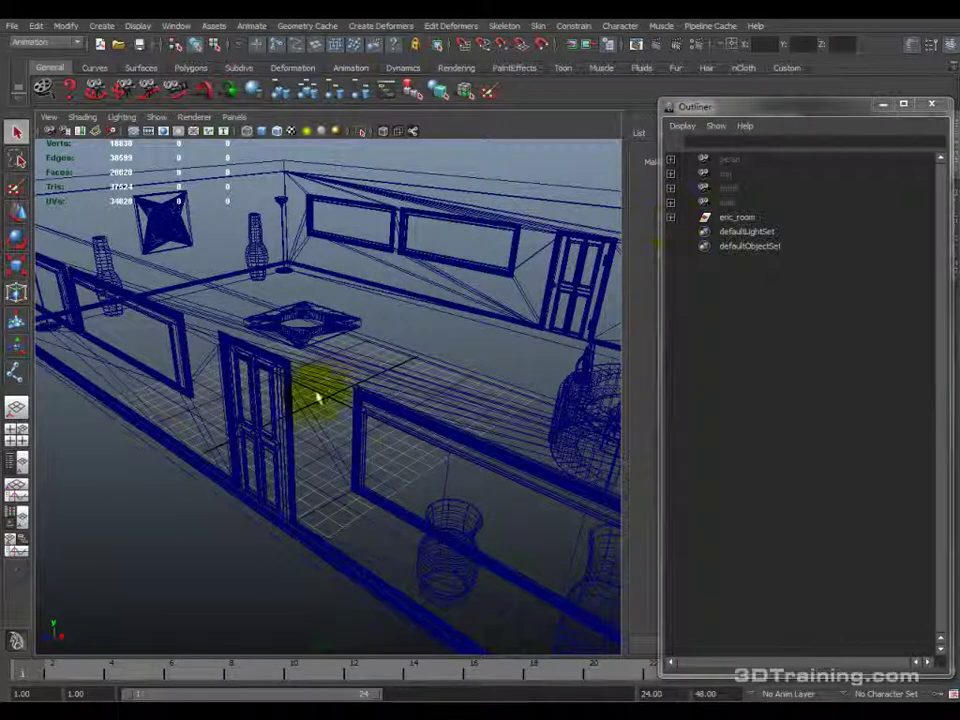
Expand the top-level room group in the Outliner and highlight Furniture_Group and Architecture_Group to see what each contains.
left_click(735, 217)
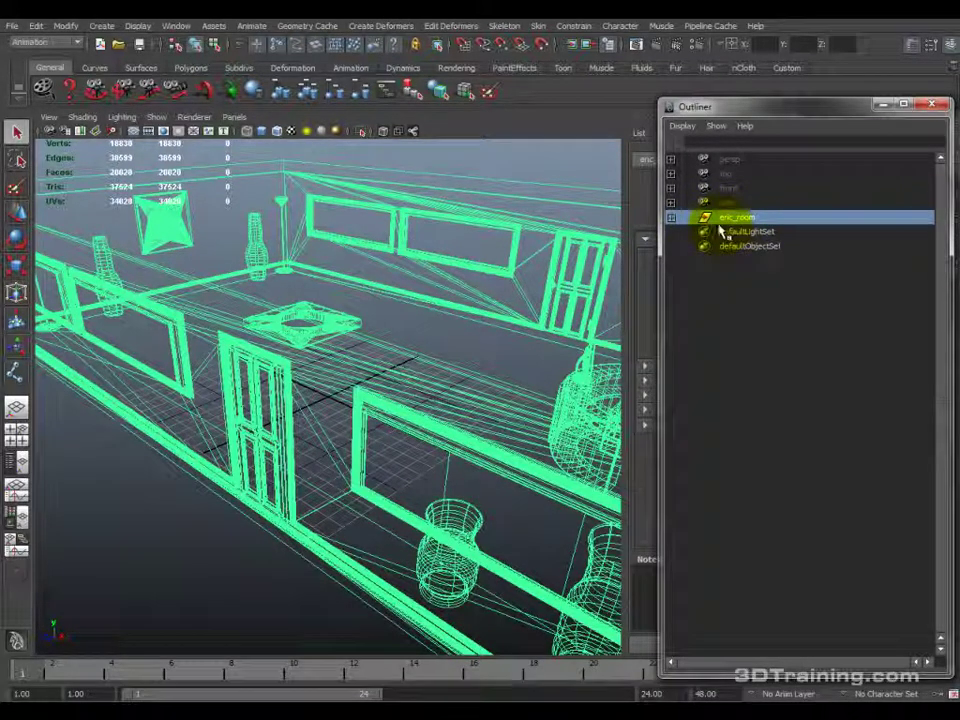
left_click(671, 218)
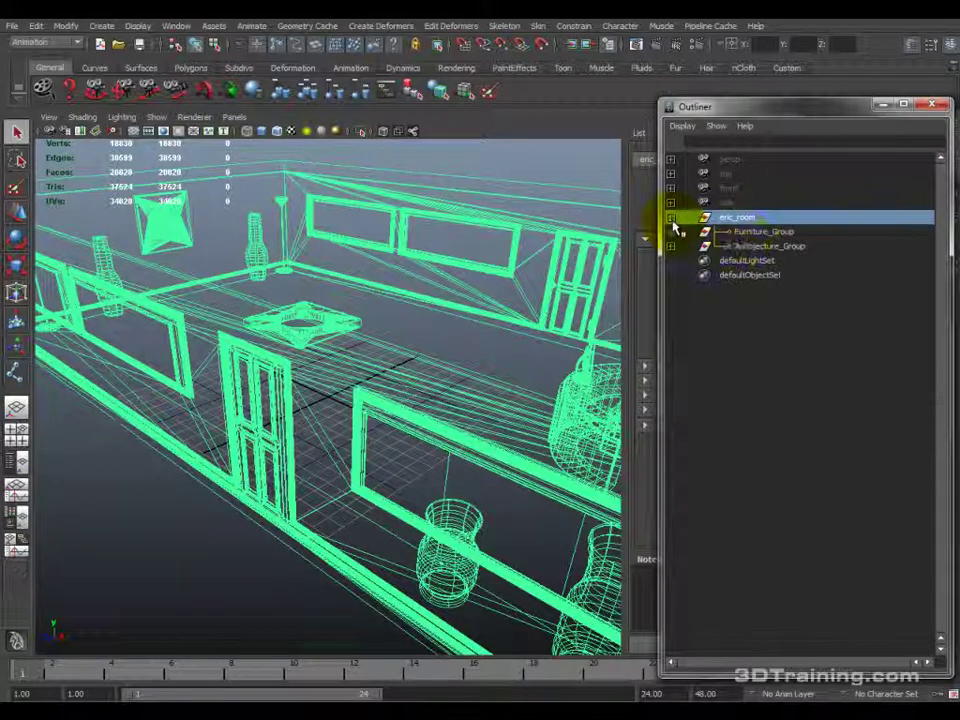
left_click(752, 232)
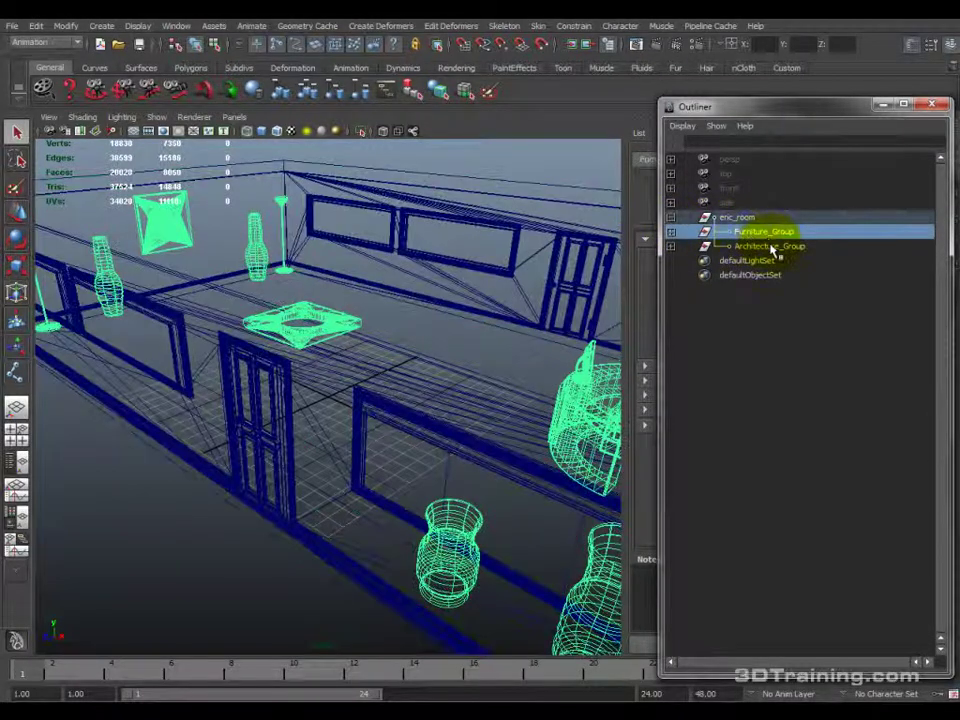
left_click(770, 246)
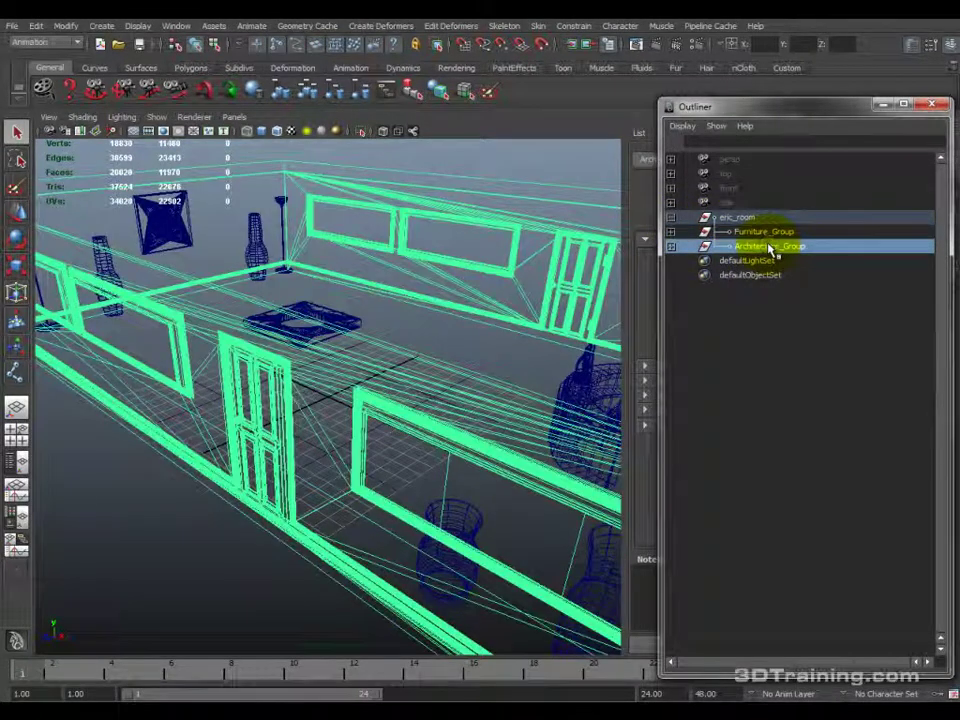
left_click(748, 232)
Examine the room interior up close around the low square table, in shaded display.
left_click_drag(375, 195, 379, 236, "alt")
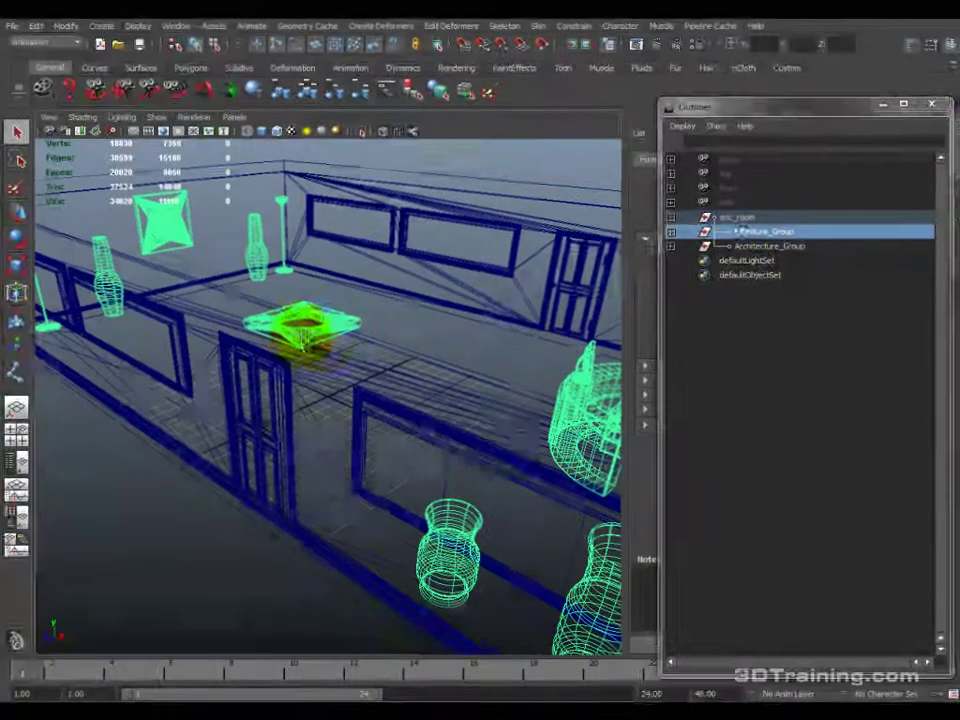
right_click_drag(379, 236, 388, 454, "alt")
left_click_drag(388, 454, 375, 274, "alt")
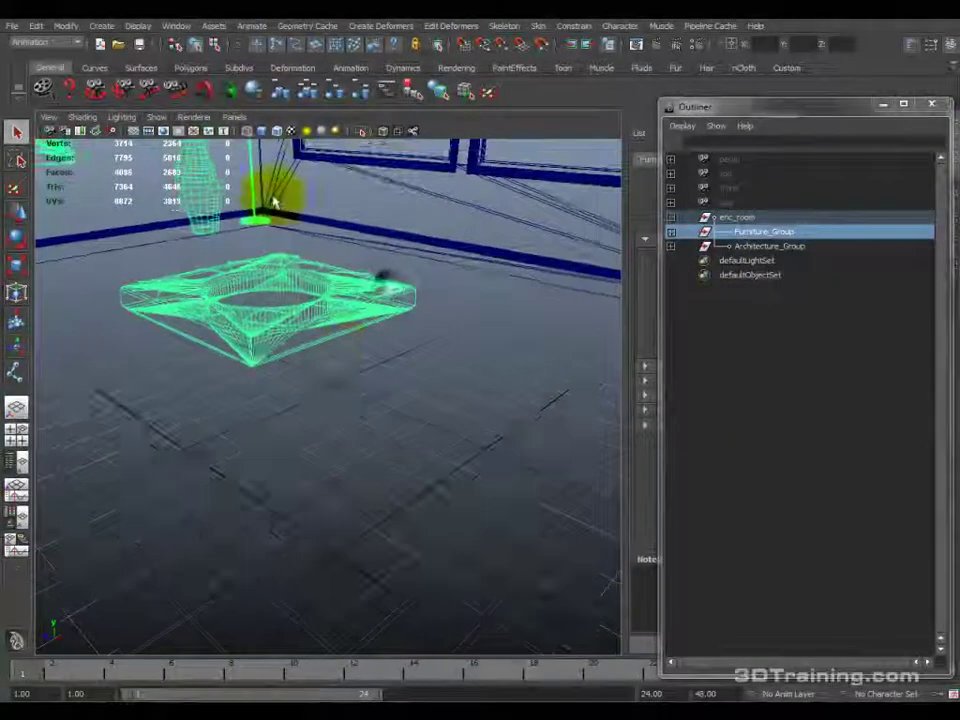
left_click(270, 134)
left_click_drag(274, 197, 288, 473, "alt")
left_click(288, 473)
left_click_drag(407, 467, 492, 368, "alt")
left_click_drag(336, 383, 266, 377, "alt")
left_click_drag(352, 388, 124, 336, "alt")
Inspect the tall vases and floor lamps along the wall art side, and turn around to the reception desk.
left_click(415, 322)
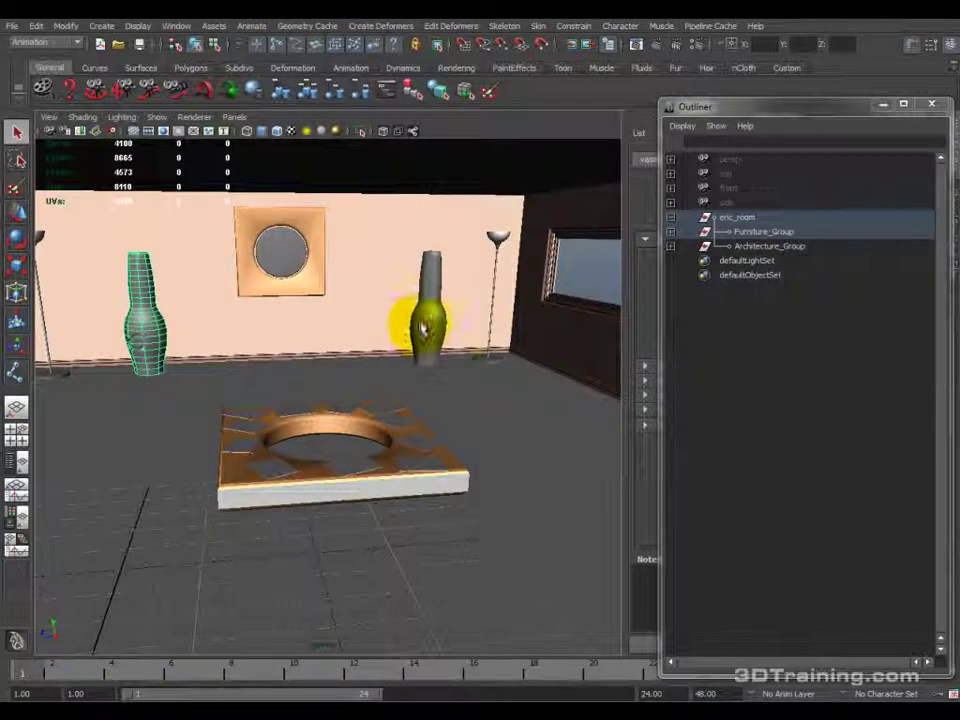
left_click(489, 358)
left_click_drag(489, 358, 468, 350, "alt")
left_click(251, 360)
left_click_drag(251, 360, 456, 381, "alt")
left_click_drag(94, 403, 57, 385, "alt")
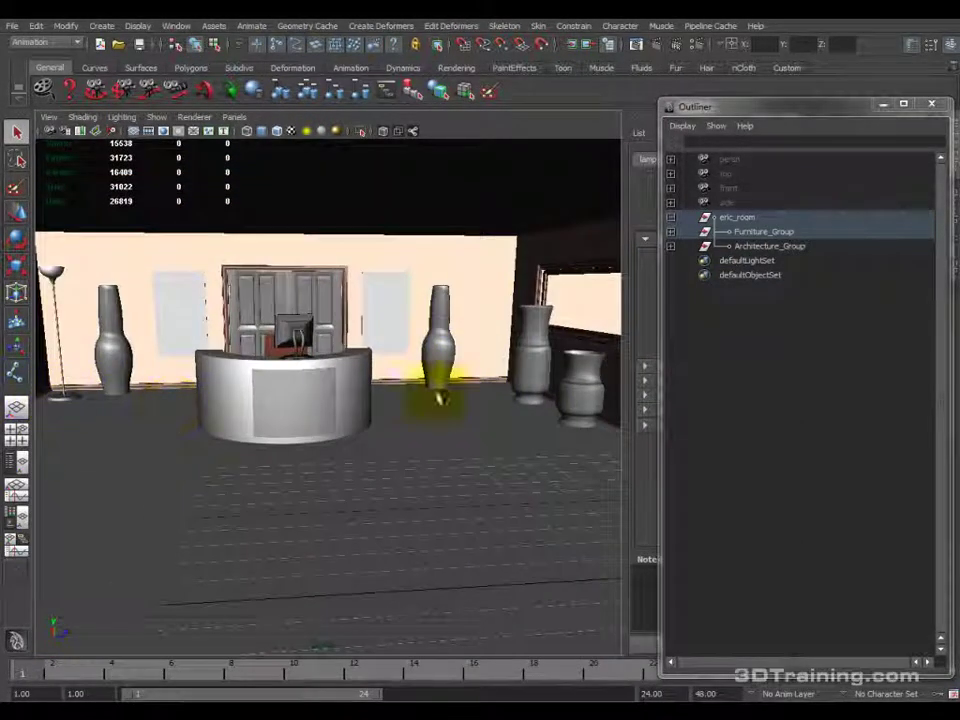
Highlight a tall vase beside the reception desk and look around the room's windows, doors, wall art and remaining vases.
left_click(446, 352)
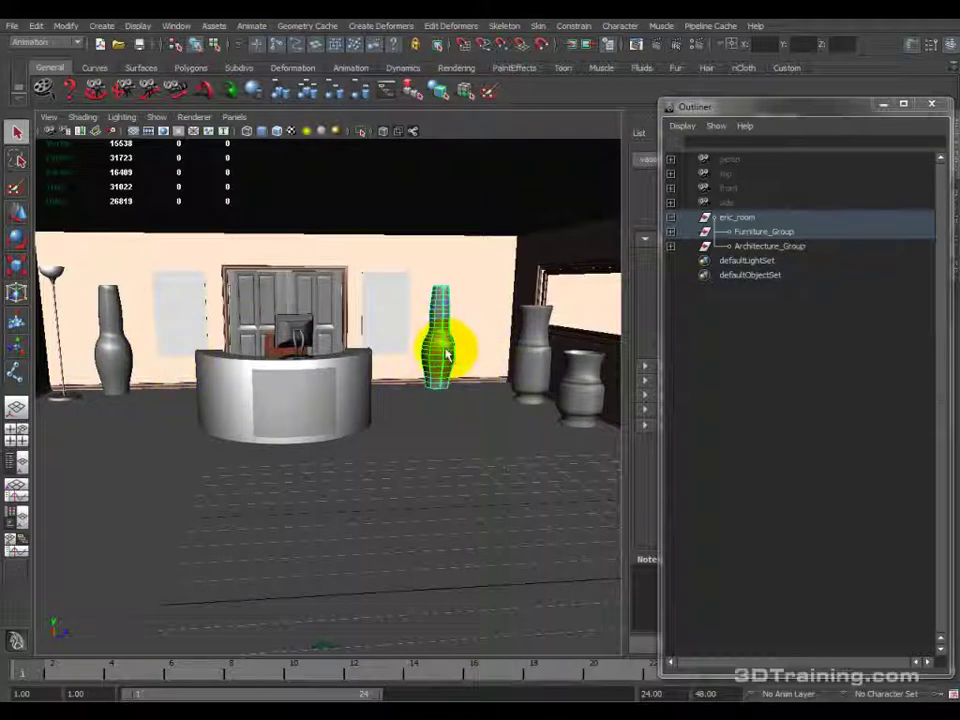
left_click_drag(107, 354, 171, 450, "alt")
left_click_drag(161, 396, 249, 393, "alt")
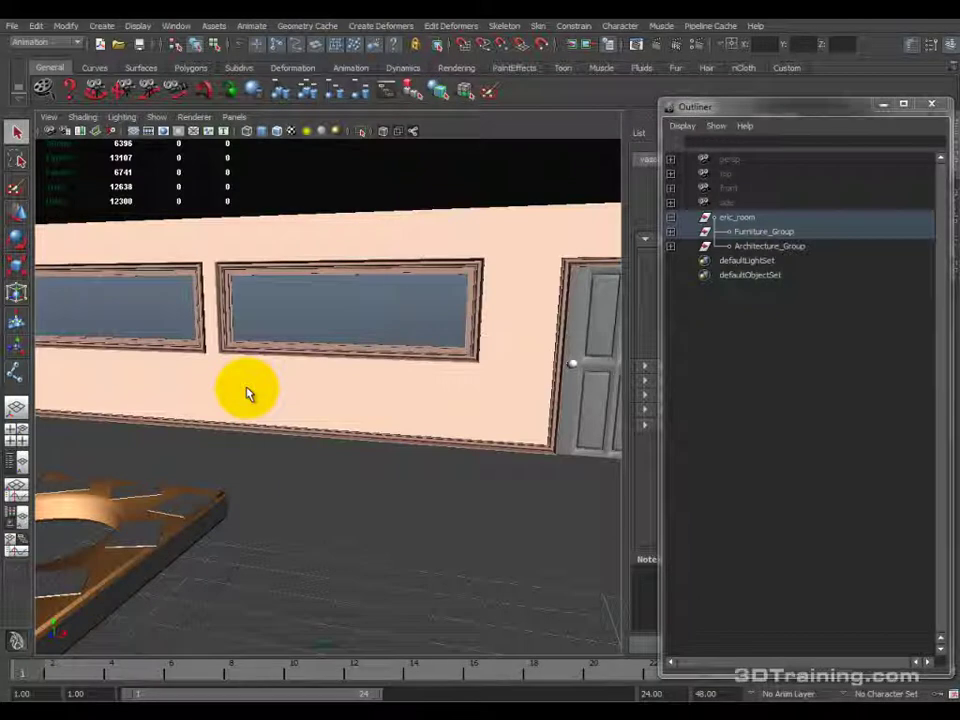
left_click_drag(248, 393, 459, 403, "alt")
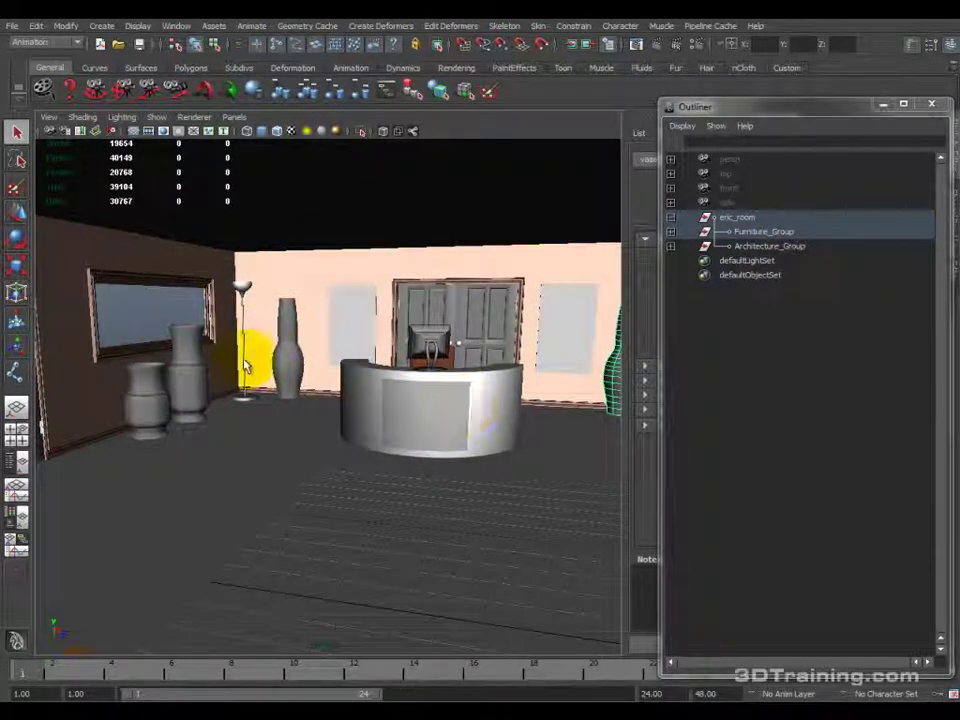
left_click_drag(325, 378, 418, 350, "alt")
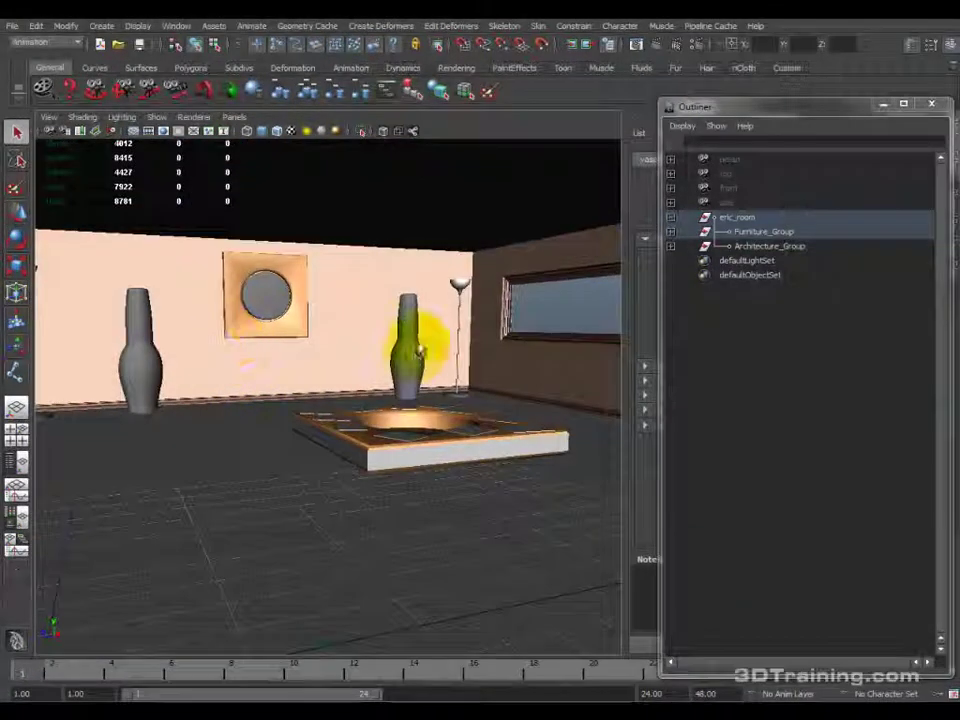
Expand Furniture_Group and Vase_Group, and select all the NURBS vases from vase1 through vase6 in the list.
left_click(670, 232)
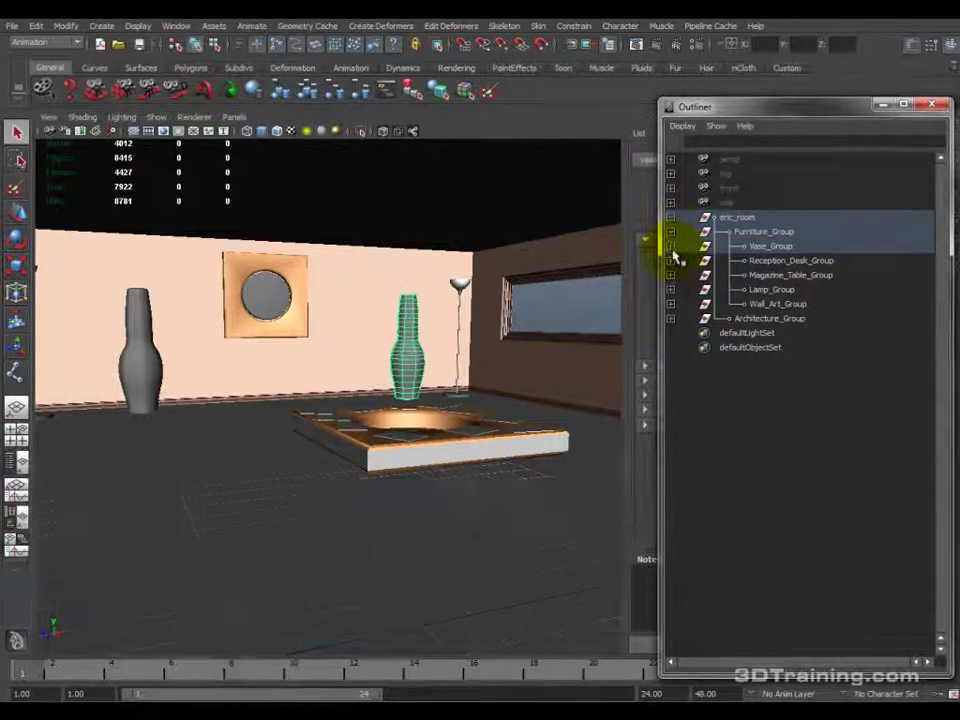
left_click(671, 246)
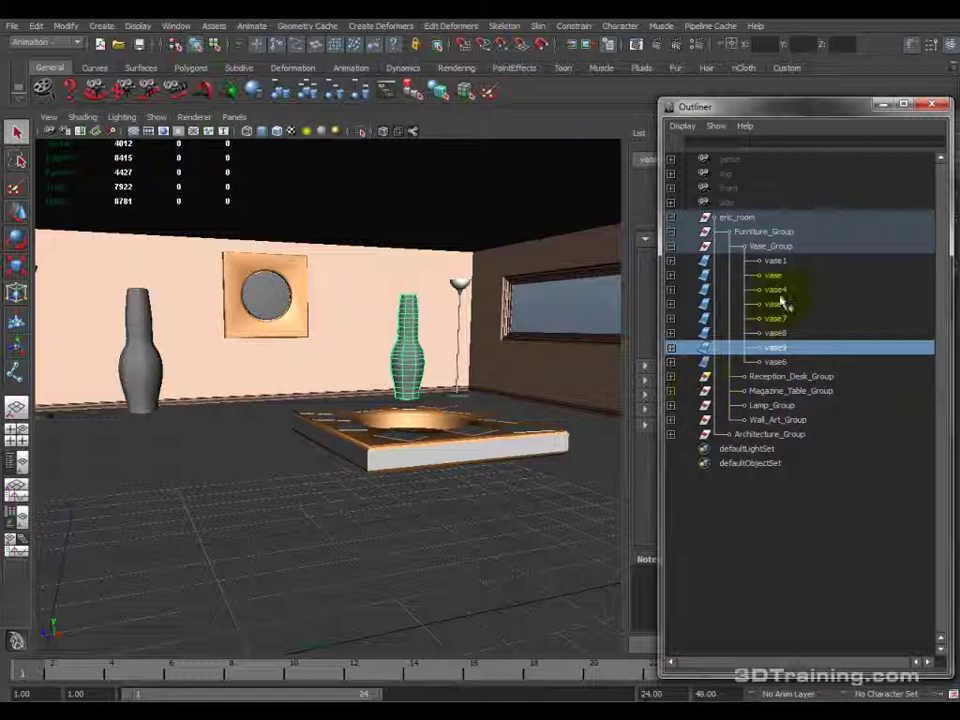
left_click(785, 261)
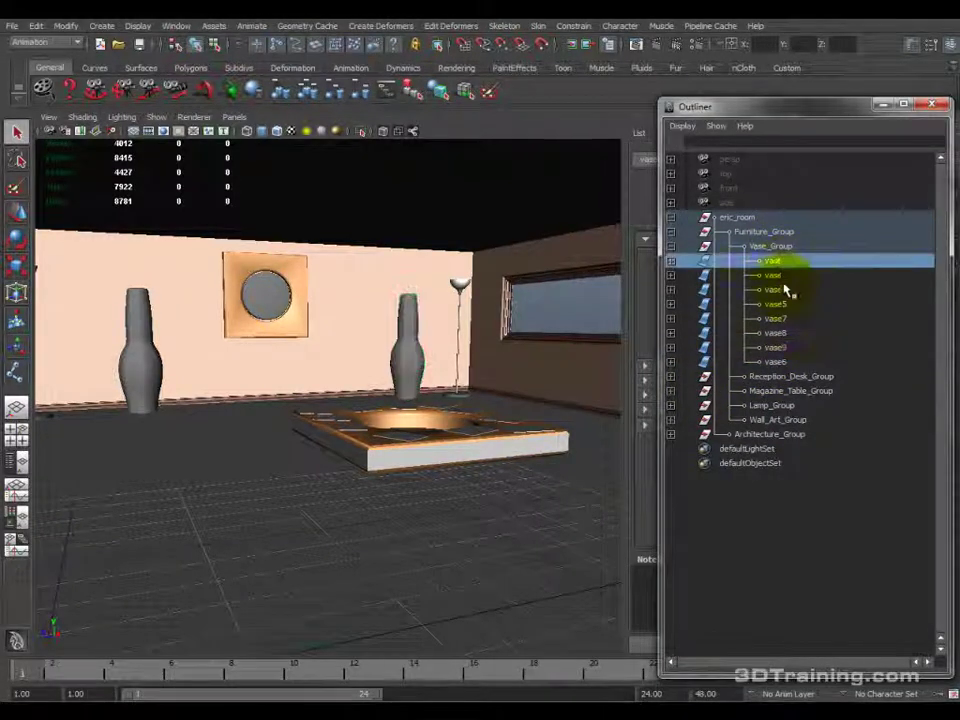
left_click(780, 360, "shift")
left_click_drag(360, 376, 563, 322, "alt")
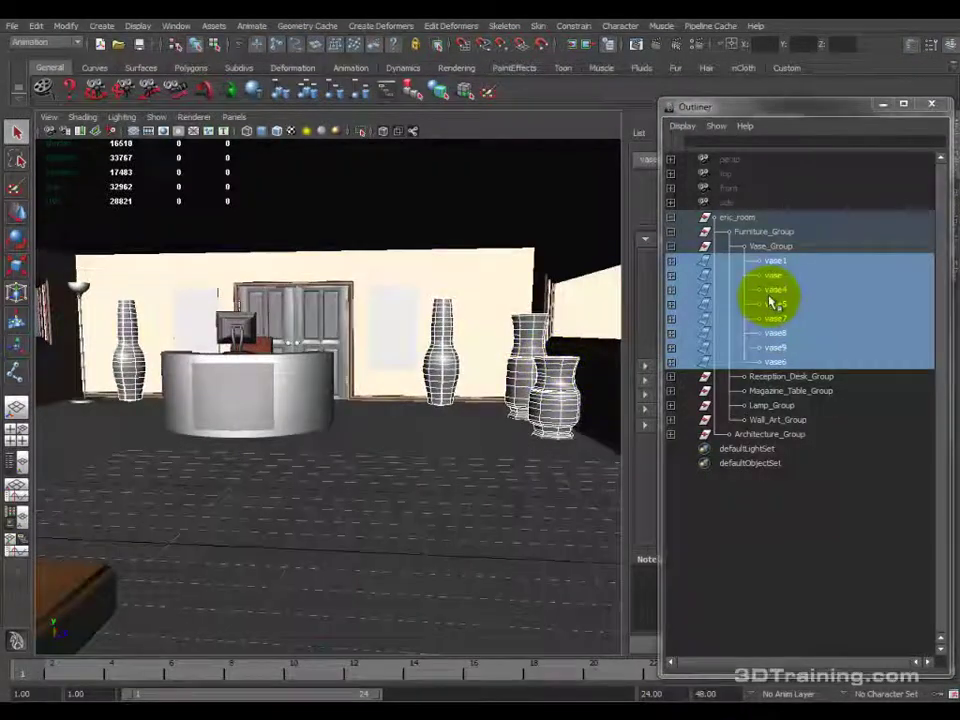
mouse_move(713, 279)
middle_mouse_down()
mouse_move(713, 366)
mouse_move(710, 256)
mouse_move(703, 285)
middle_mouse_up()
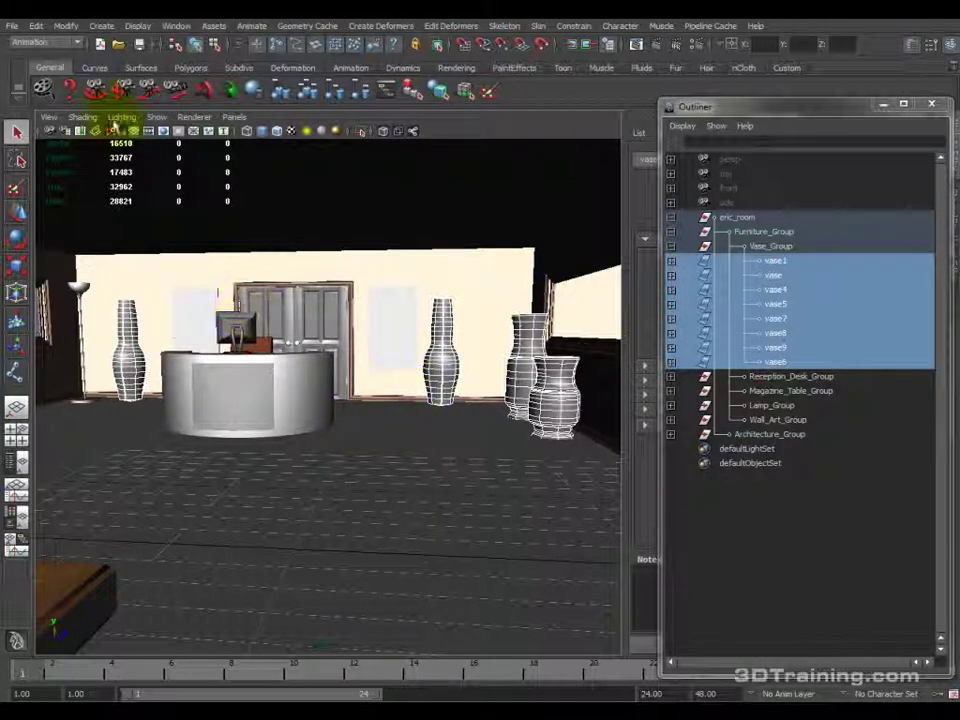
Try converting the selected vases from NURBS to quad polygons with Number U 3 and Number V 3, inspect one mesh, and undo the conversion.
left_click(66, 26)
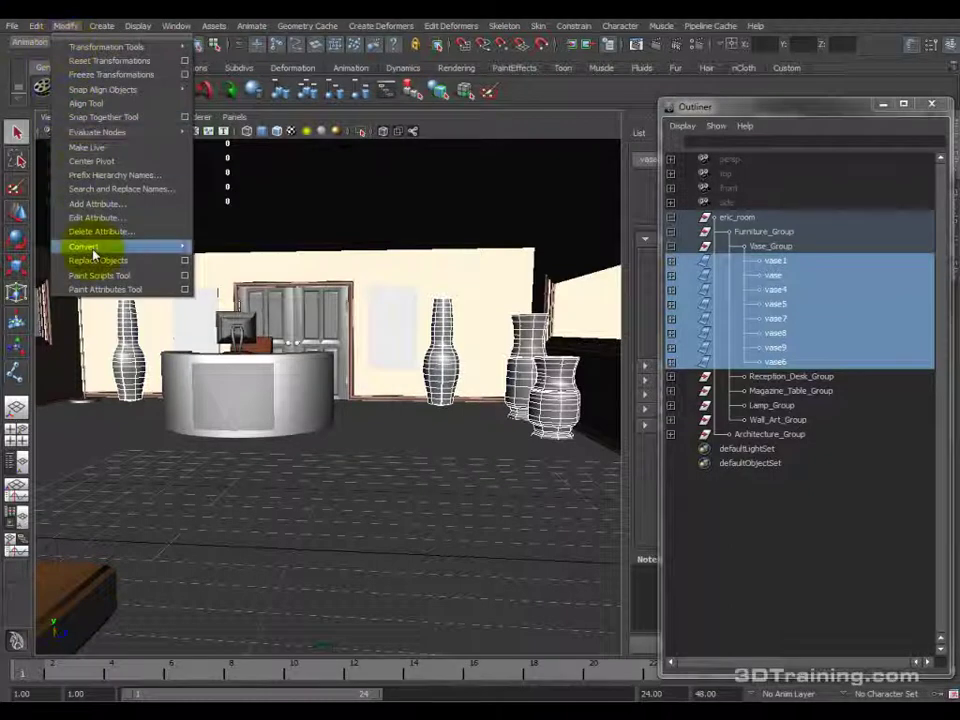
mouse_move(90, 246)
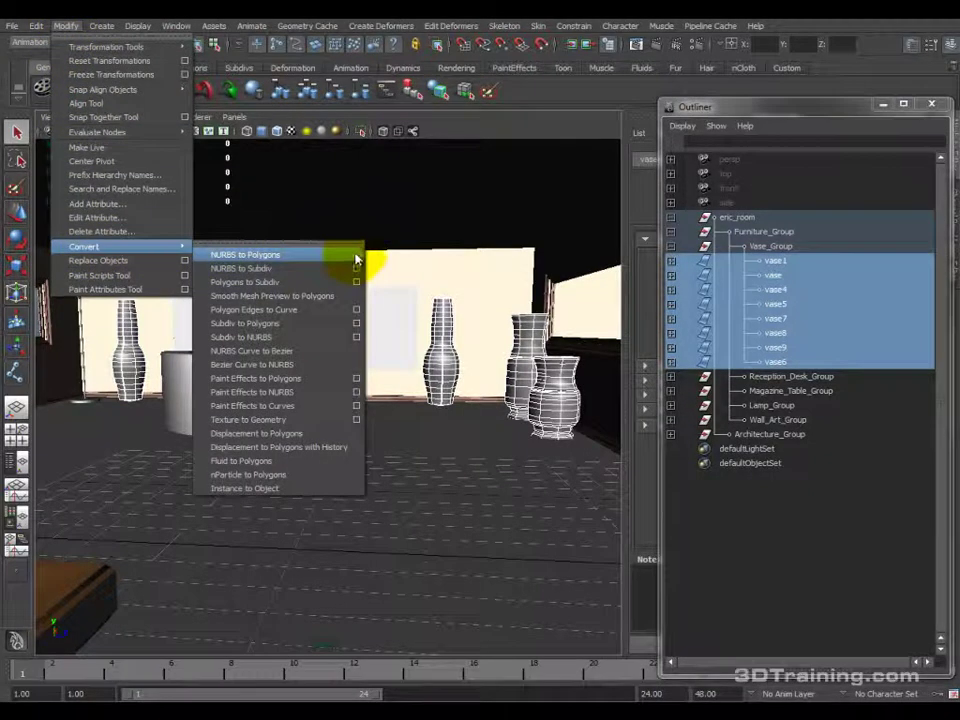
left_click(357, 256)
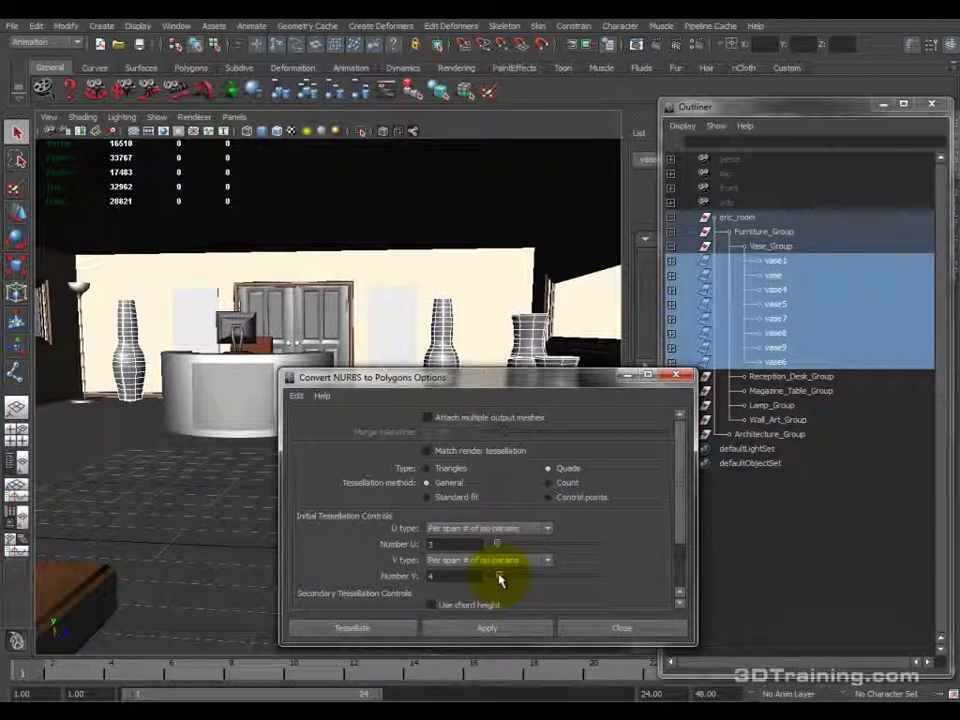
left_click(487, 628)
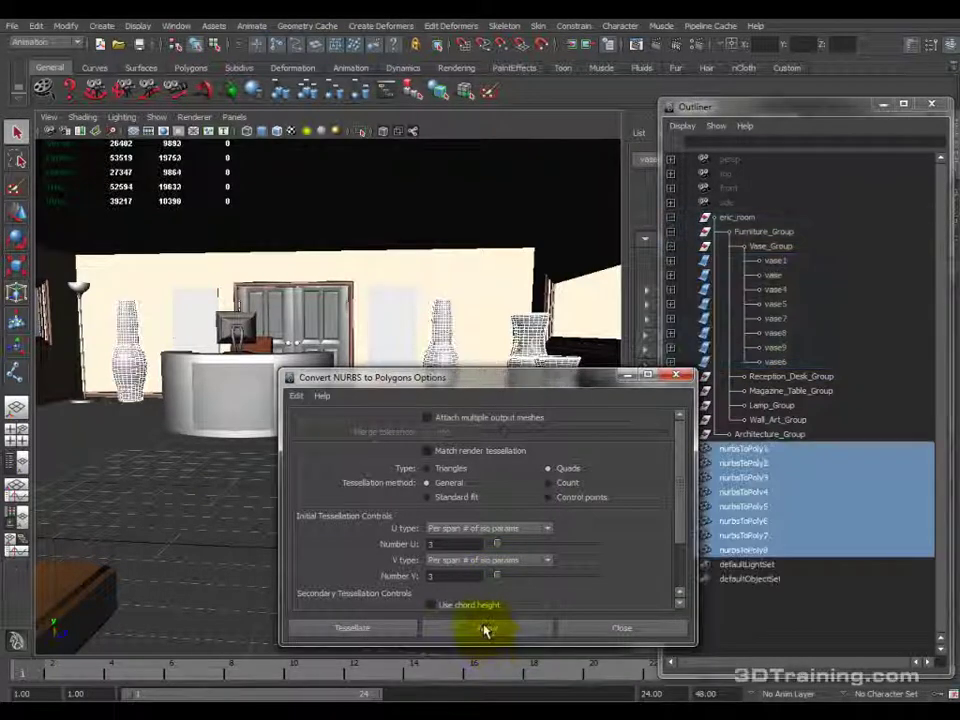
left_click(733, 452)
left_click_drag(574, 300, 285, 225, "alt")
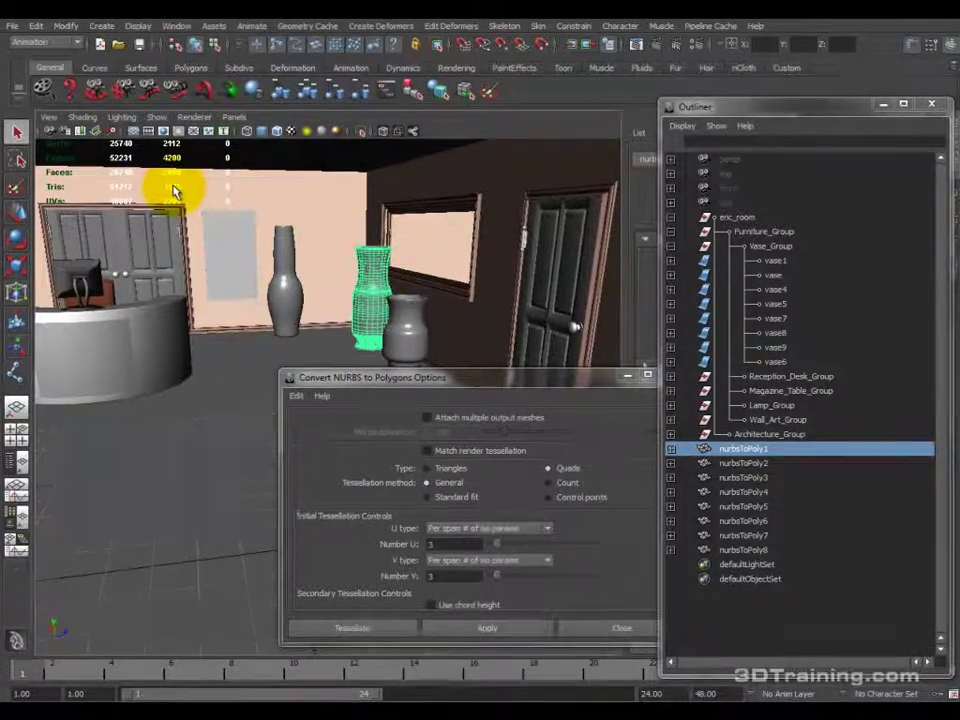
key("ctrl+z")
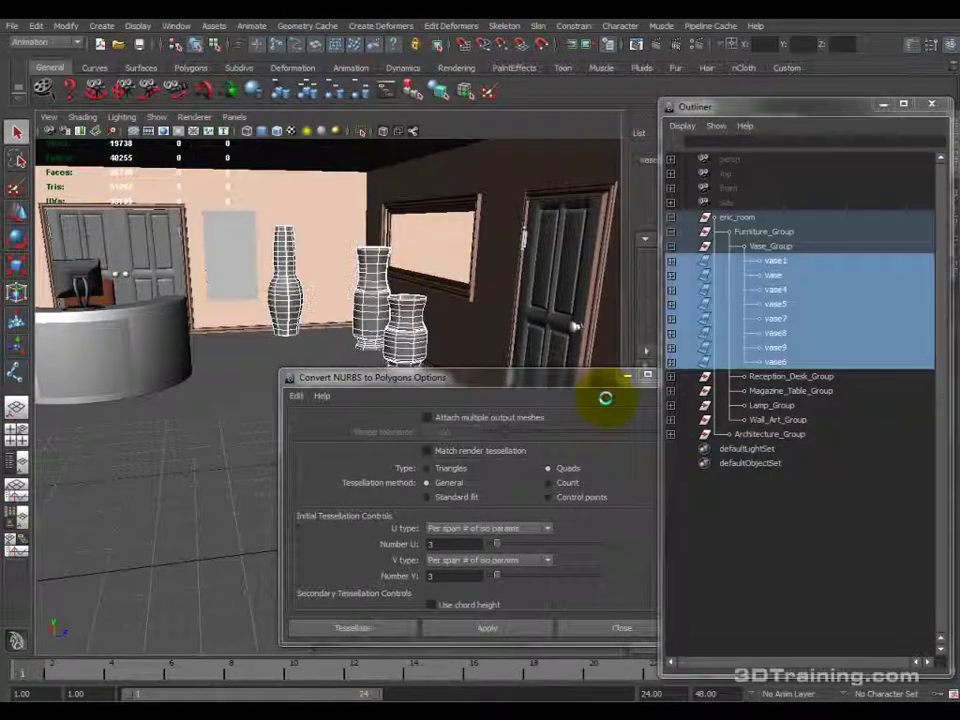
Convert the selected NURBS vases to quad polygons with Number U 2 and Number V 2, per span # of iso params.
left_click(498, 547)
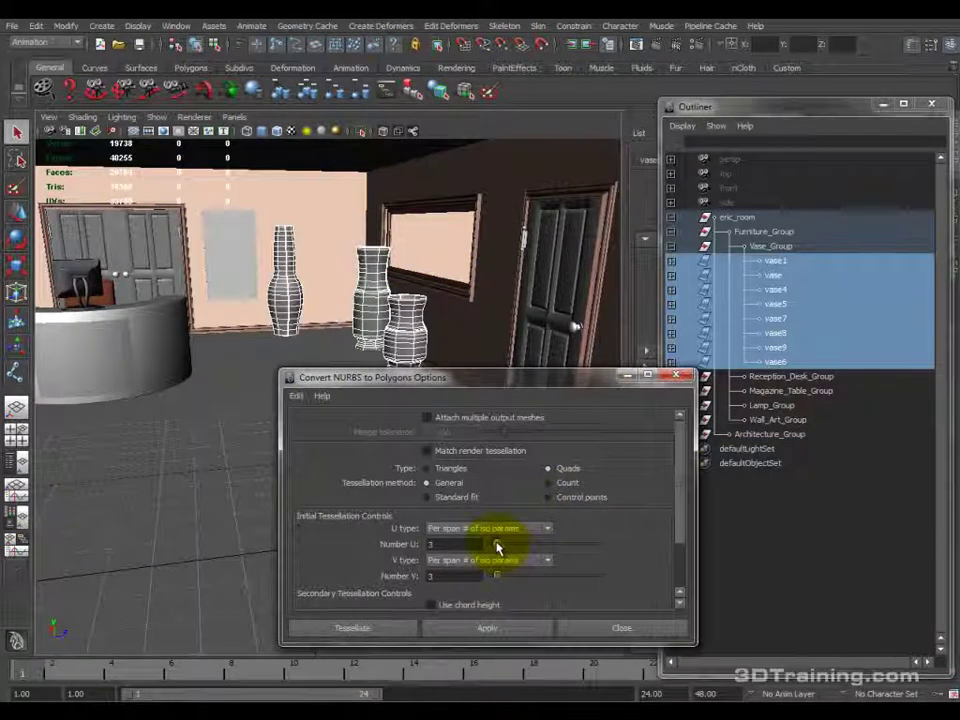
left_click_drag(497, 548, 494, 580)
left_click(468, 630)
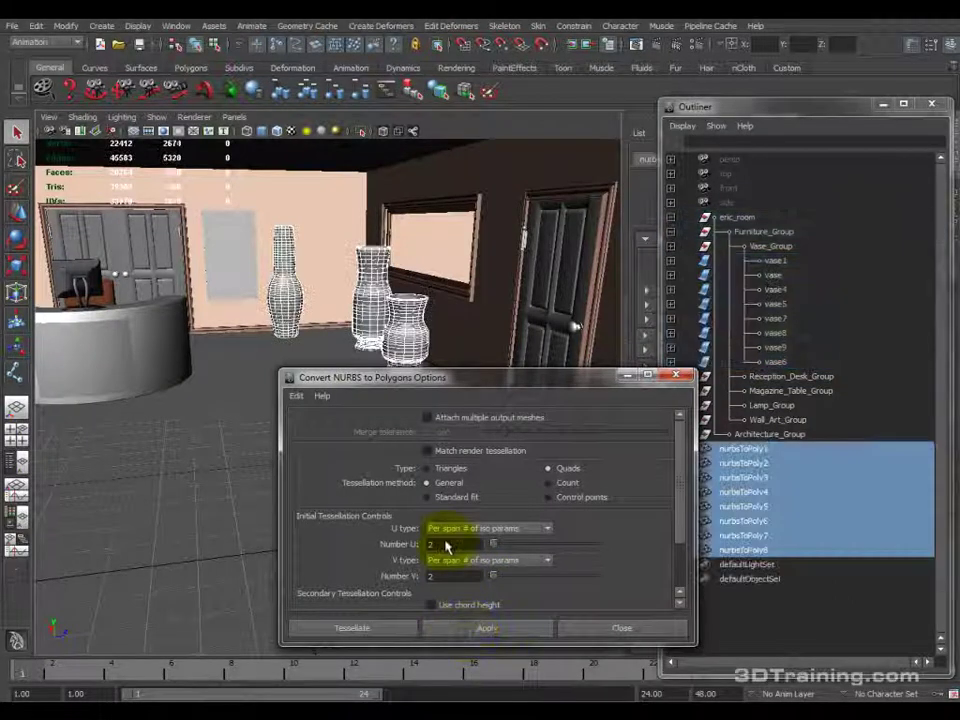
Isolate nurbsToPoly1 to check its polygon counts, restore the full scene view and close the conversion options.
left_click(720, 450)
left_click_drag(317, 279, 626, 274, "alt")
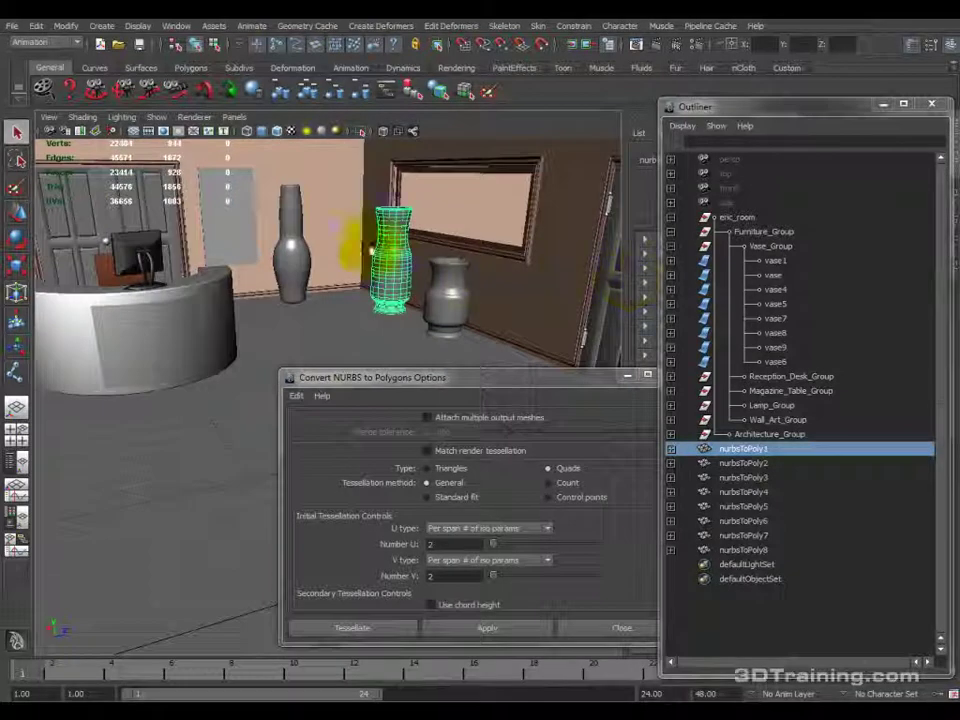
left_click(364, 131)
left_click_drag(349, 146, 255, 183, "alt")
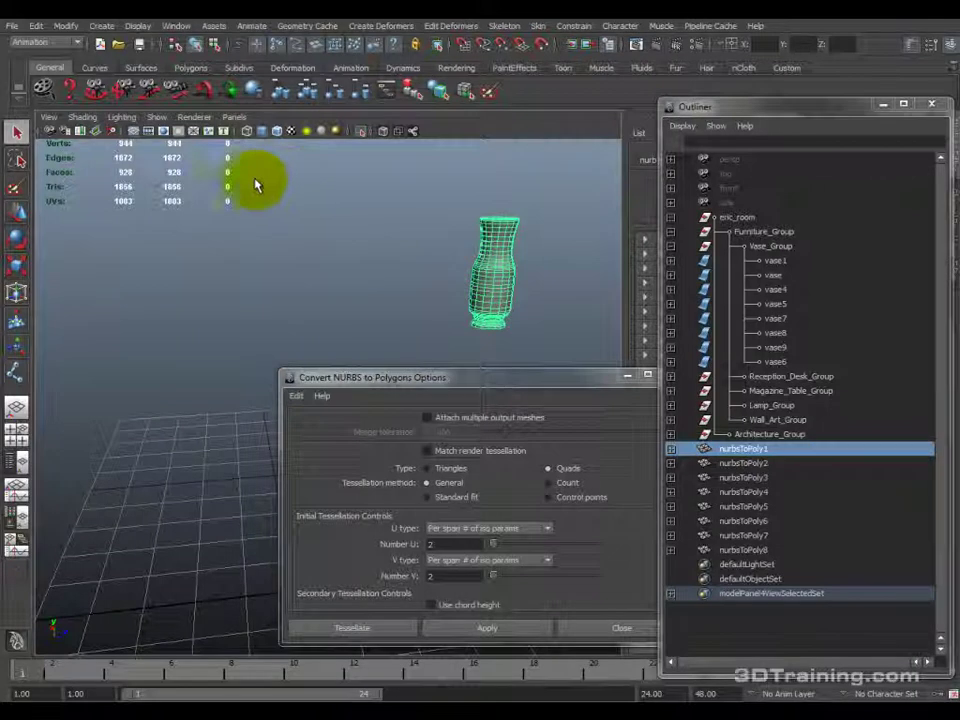
left_click(362, 133)
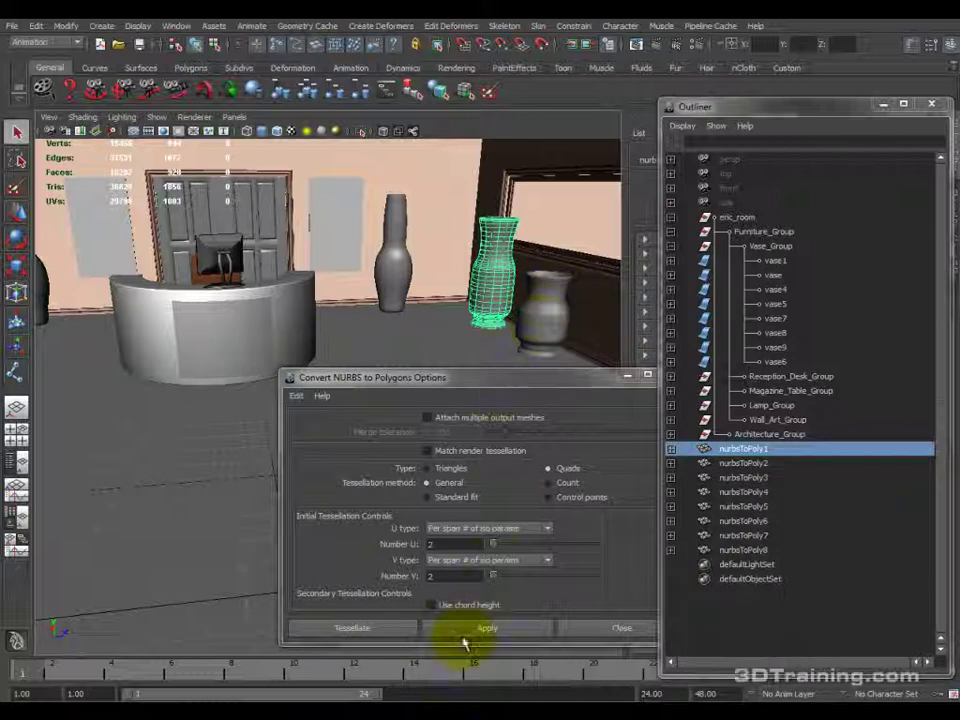
left_click(598, 629)
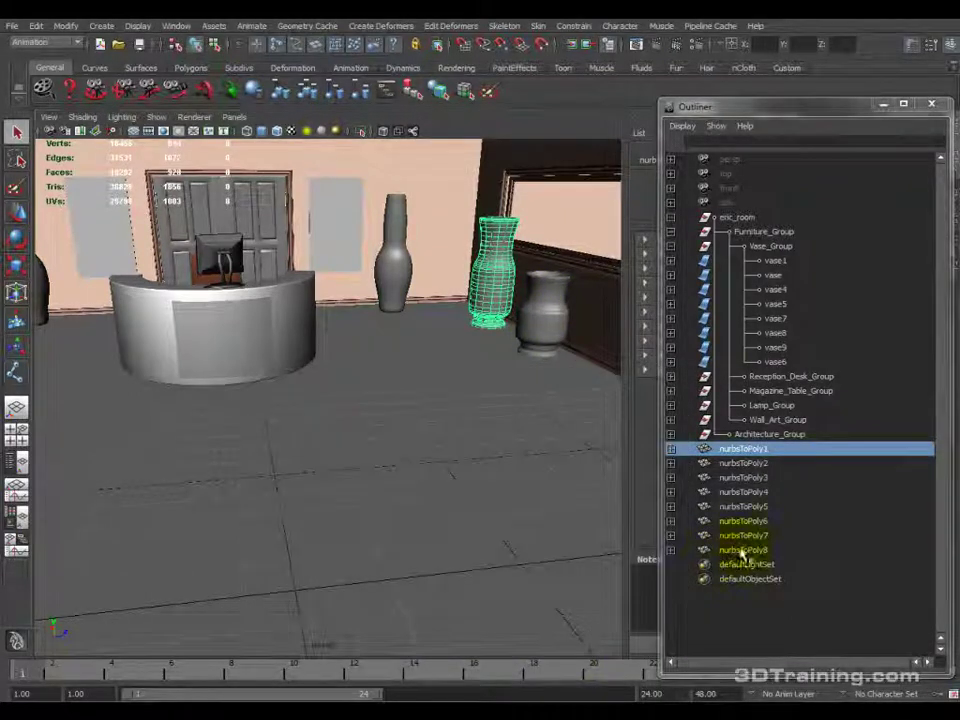
Delete all the original NURBS vases, vase1 through vase6 in the list, from Vase_Group.
left_click(790, 362)
left_click(771, 265, "shift")
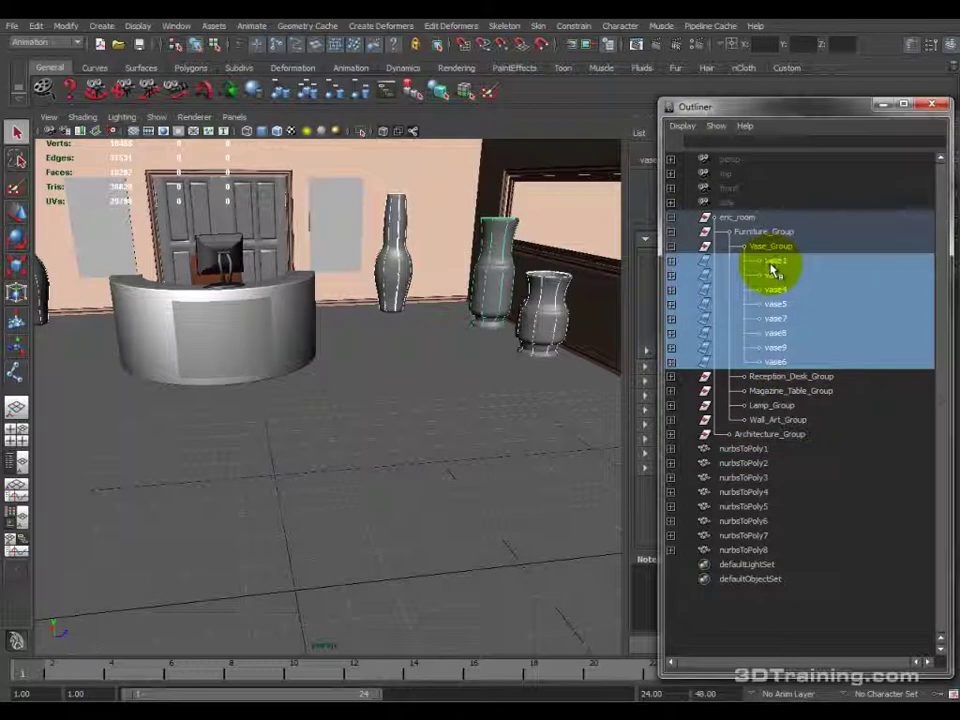
key("Up")
Parent the polygon vases nurbsToPoly1 through nurbsToPoly8 under Vase_Group.
left_click(748, 333)
left_click(752, 434, "shift")
middle_click_drag(750, 340, 770, 253)
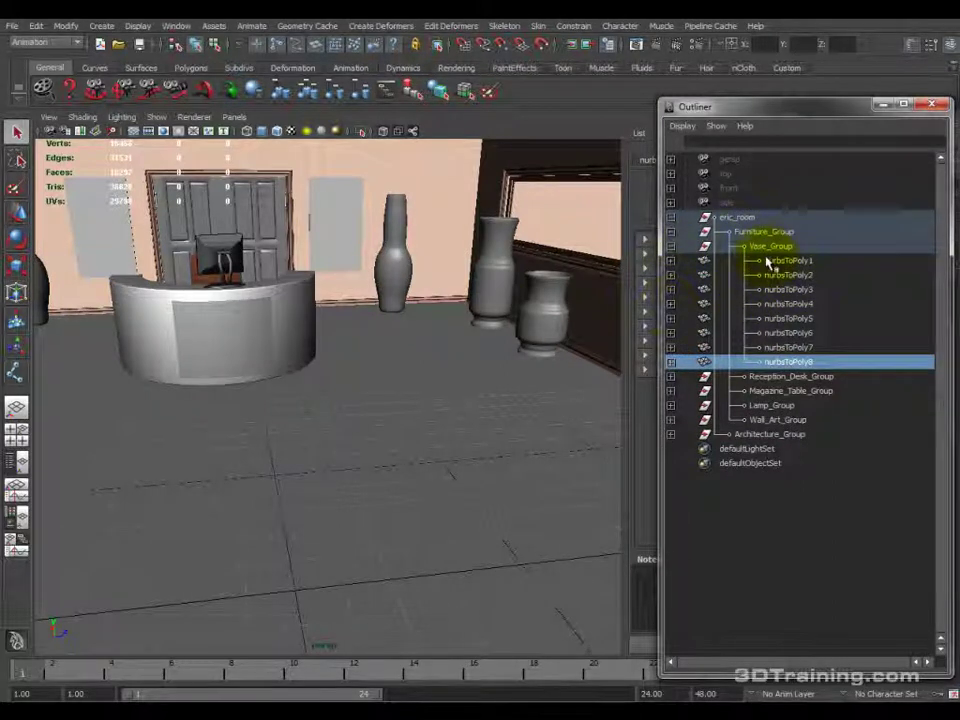
Check the converted vase next to the floor lamp and its place in the hierarchy, collapsing and re-expanding the room group.
left_click_drag(146, 300, 336, 294, "alt")
left_click(290, 300)
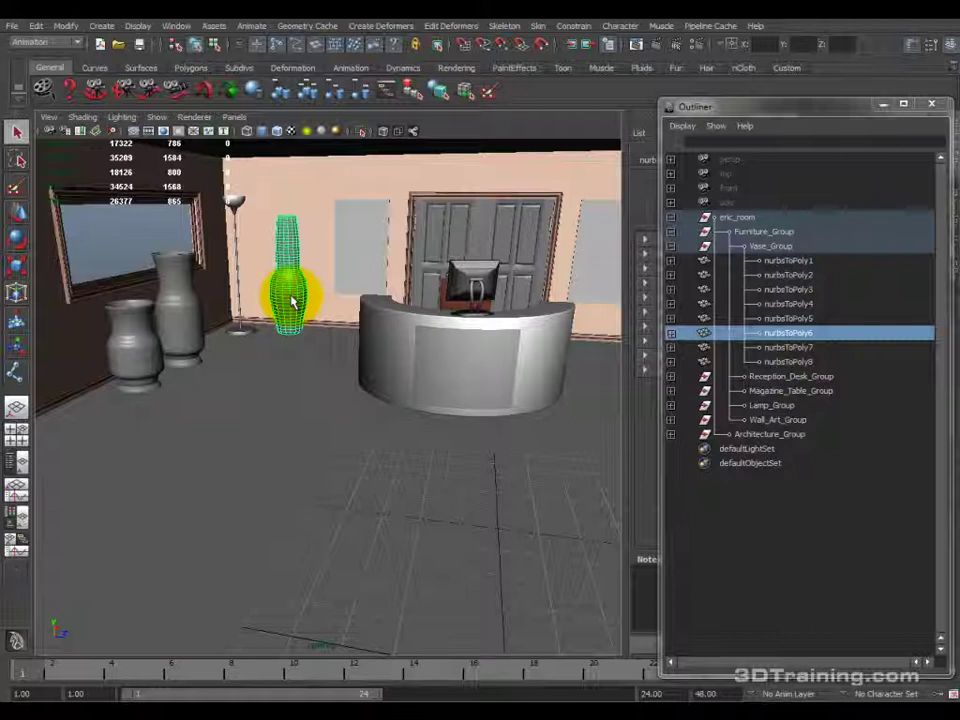
left_click_drag(375, 274, 310, 276, "alt")
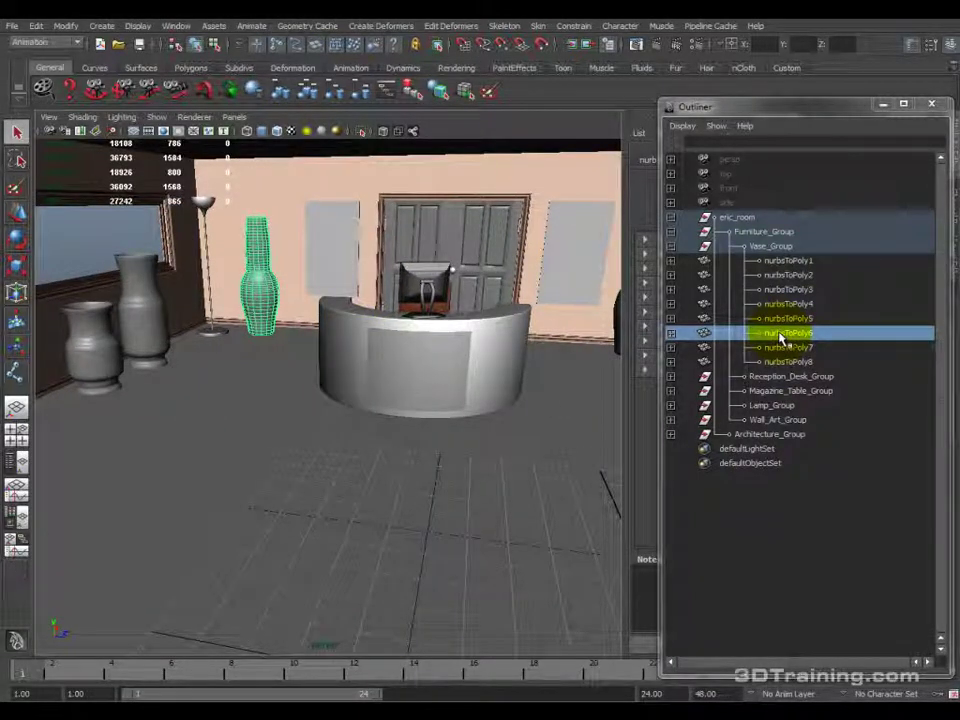
left_click(675, 217)
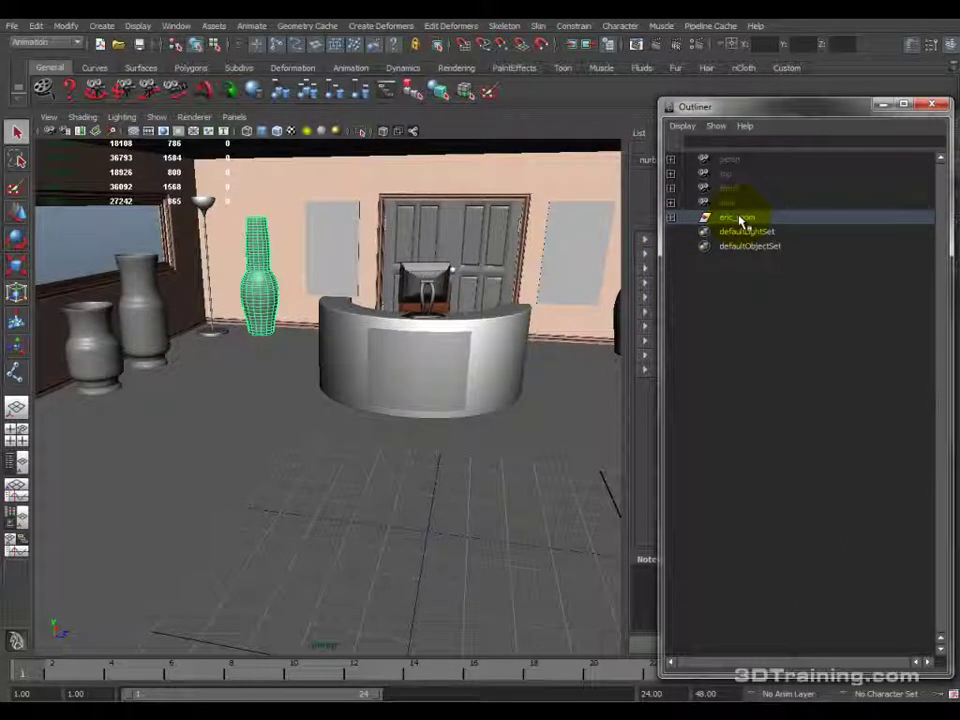
left_click(675, 217, "shift")
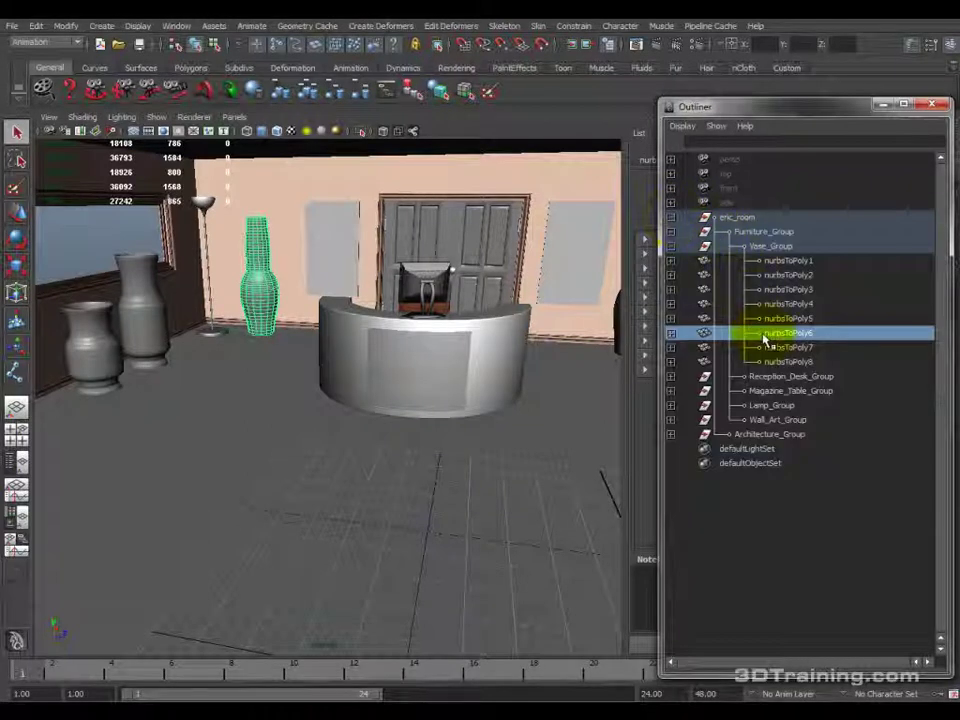
Move nurbsToPoly6 out of Vase_Group to the top level of the Outliner and rename it SK_vase01.
middle_click_drag(771, 332, 738, 209)
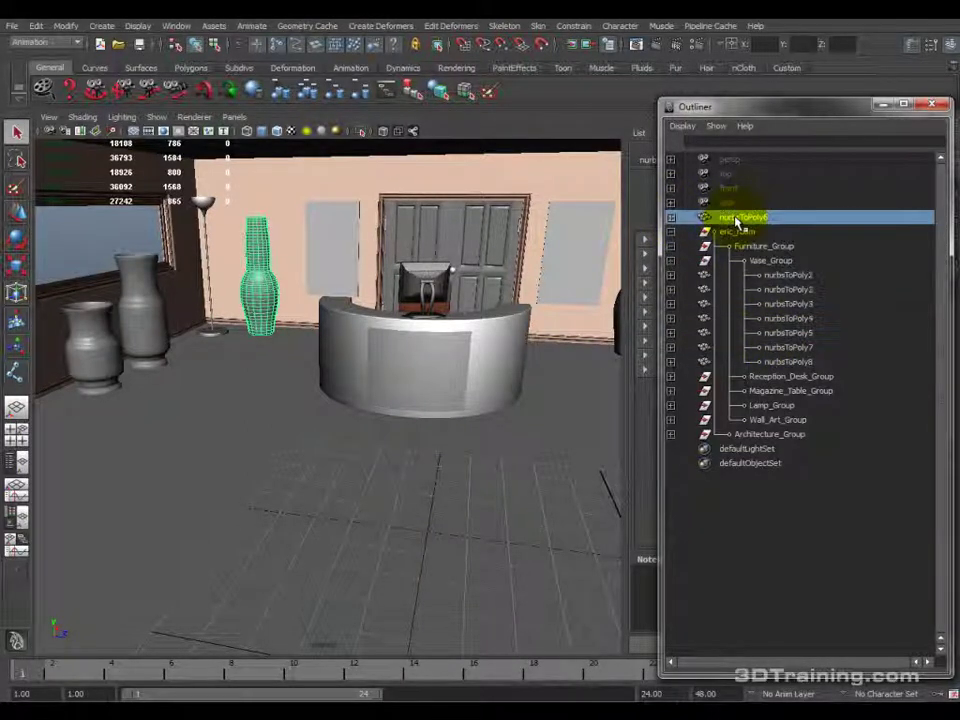
double_click(745, 217)
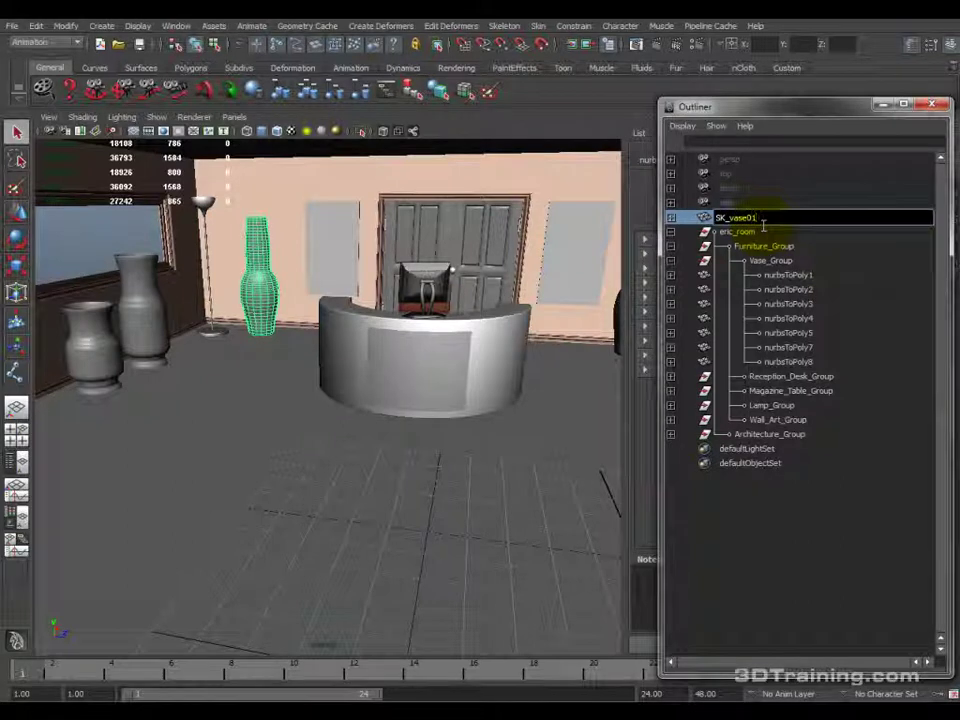
key("Return")
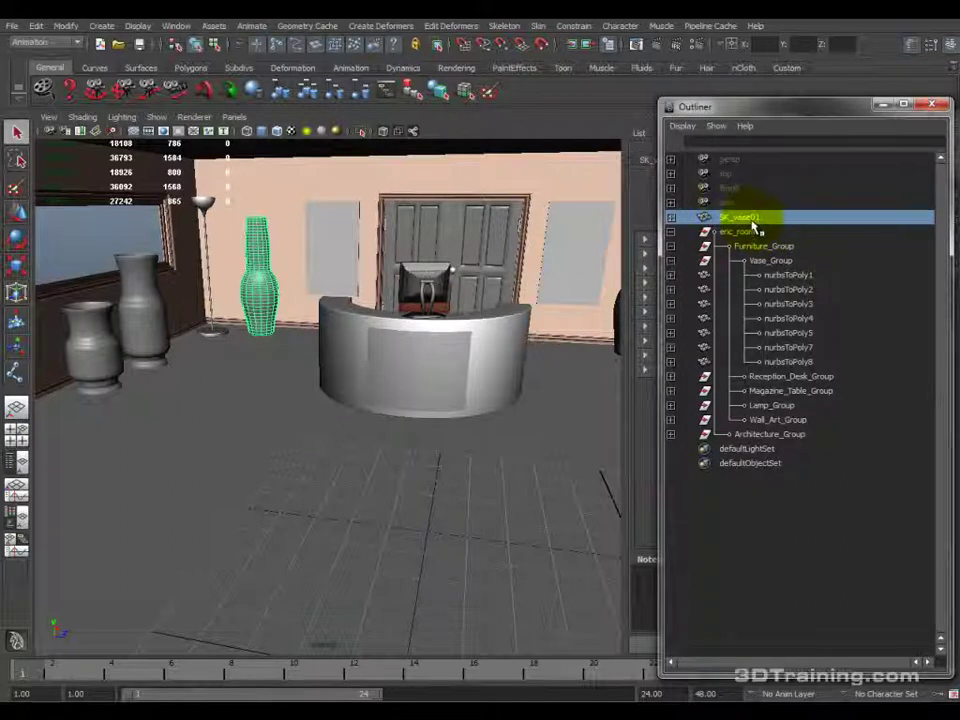
Expand Lamp_Group and unhide lamp3, viewing it in its corner of the room.
left_click(207, 243)
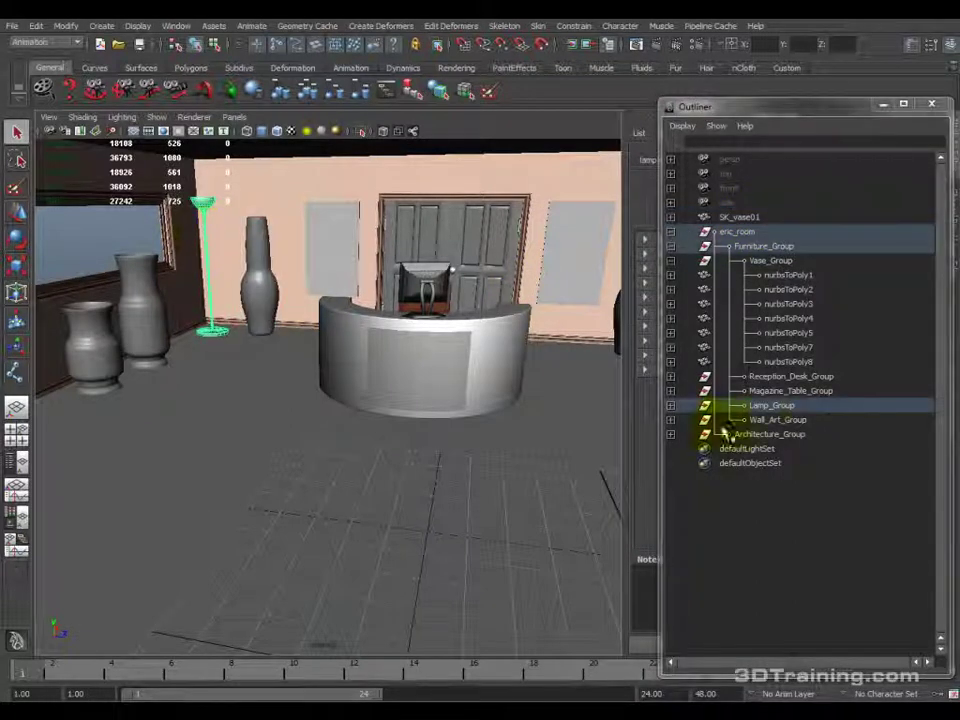
left_click(671, 406)
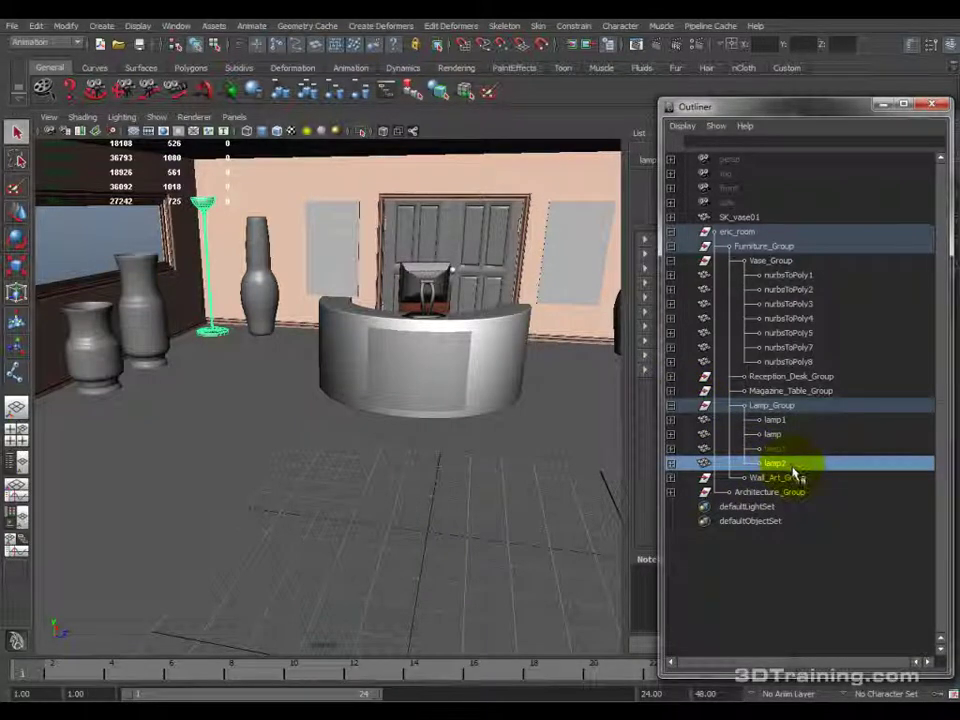
left_click_drag(514, 424, 630, 438, "alt")
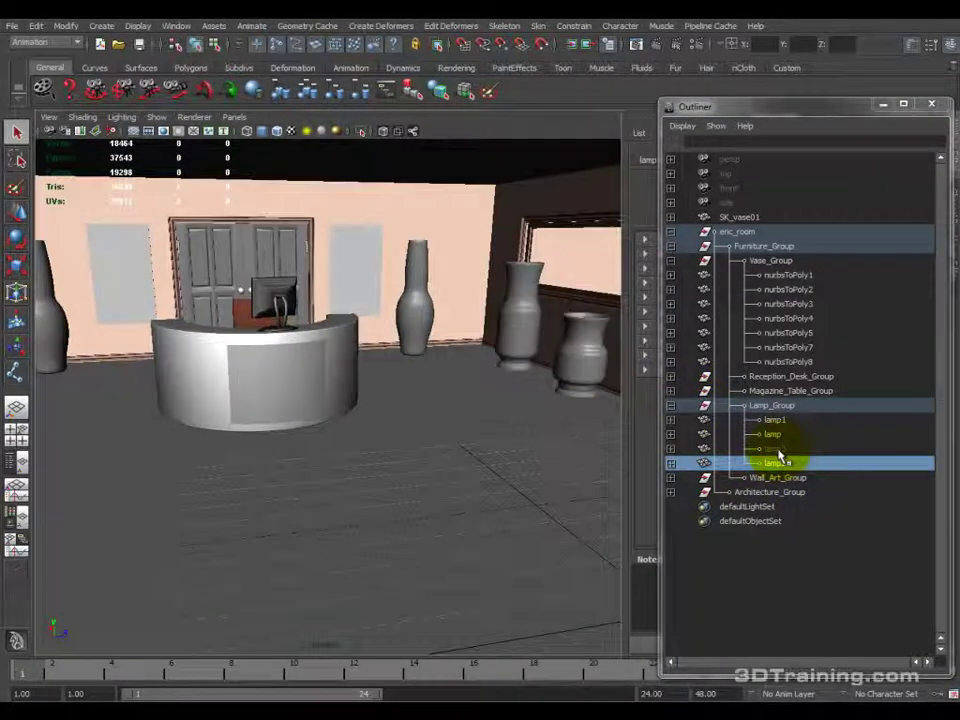
left_click(790, 449)
left_click(135, 26)
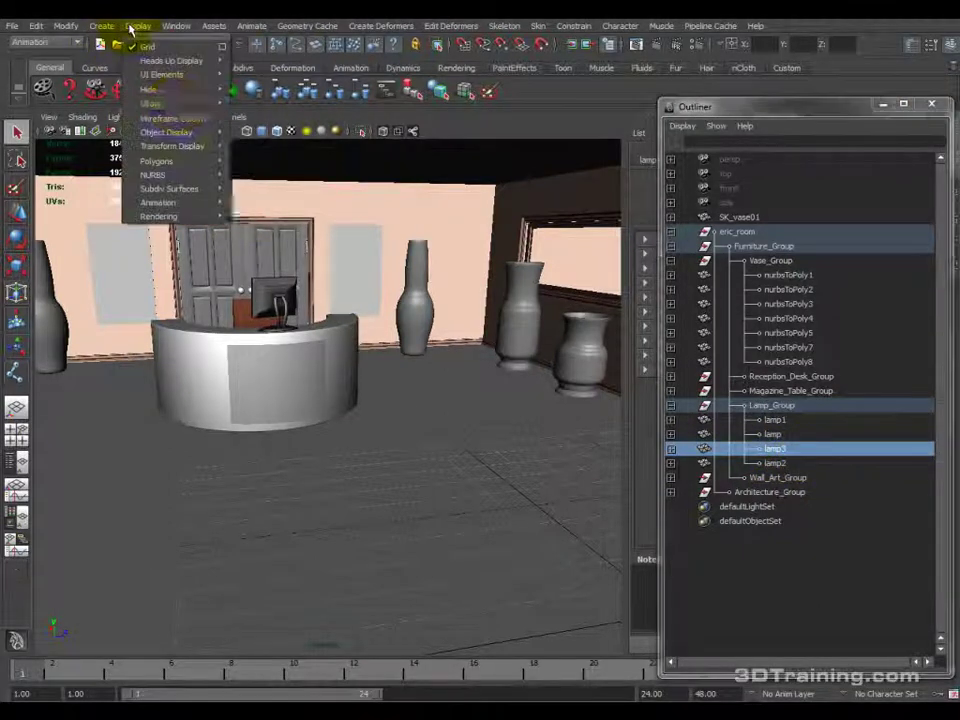
left_click(252, 105)
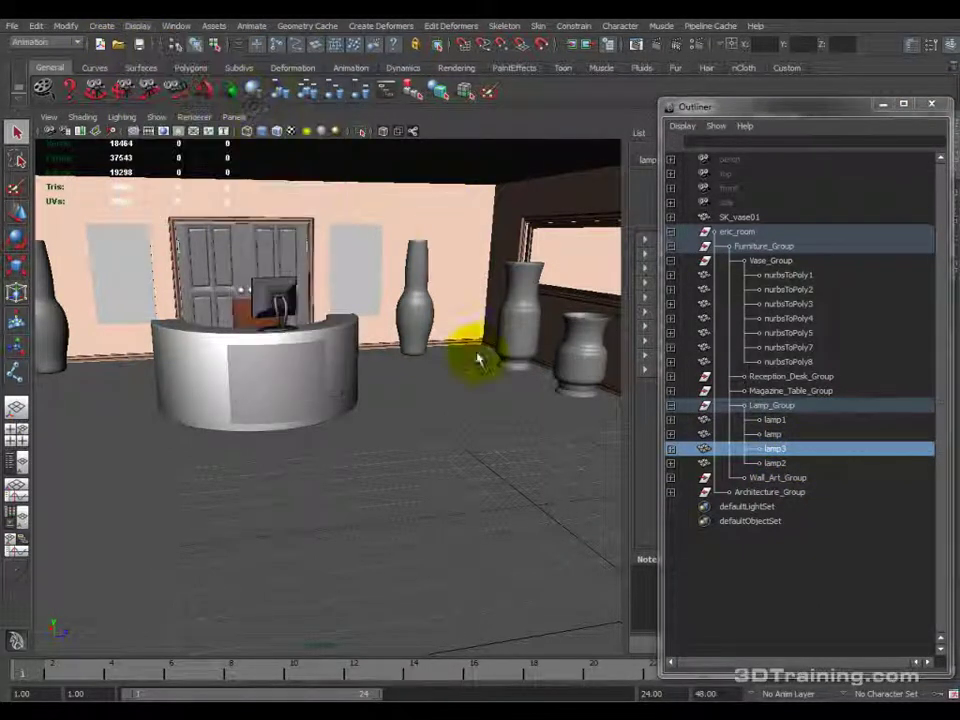
key("f")
left_click_drag(440, 388, 189, 336, "alt")
left_click_drag(432, 305, 570, 308, "alt")
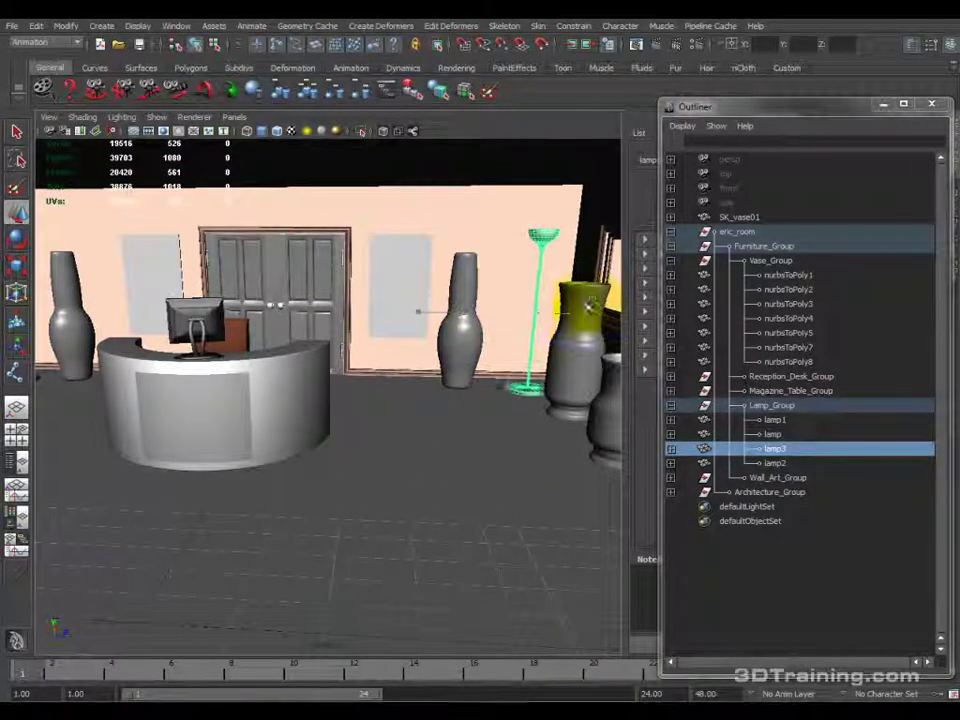
left_click_drag(98, 278, 284, 330, "alt")
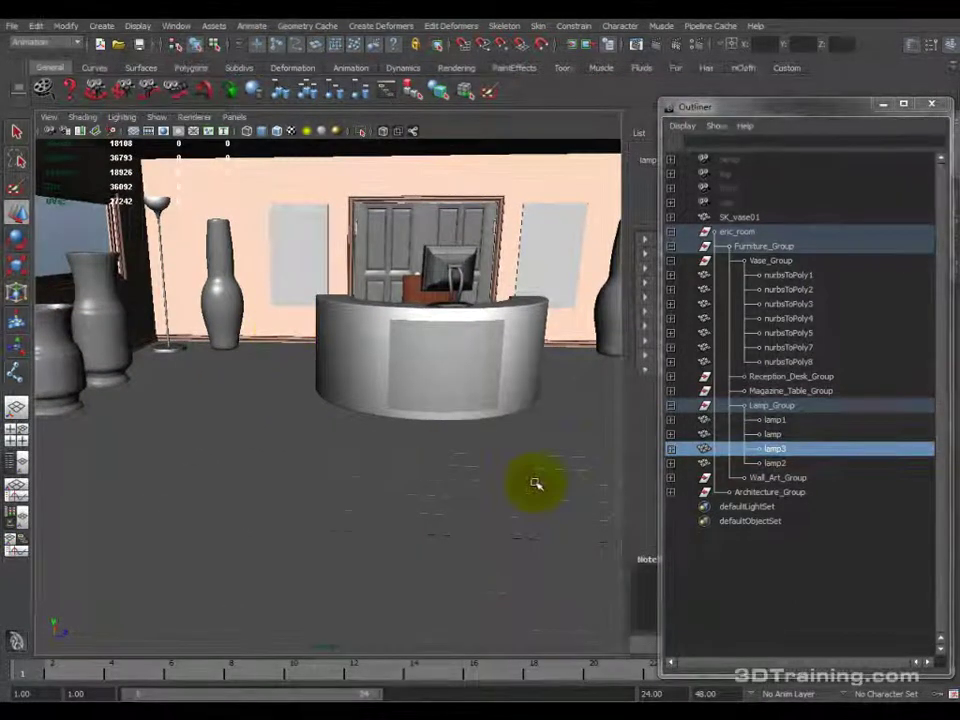
Move lamp2 out of Lamp_Group to the top level of the Outliner and rename it SK_lamp01.
left_click(175, 351)
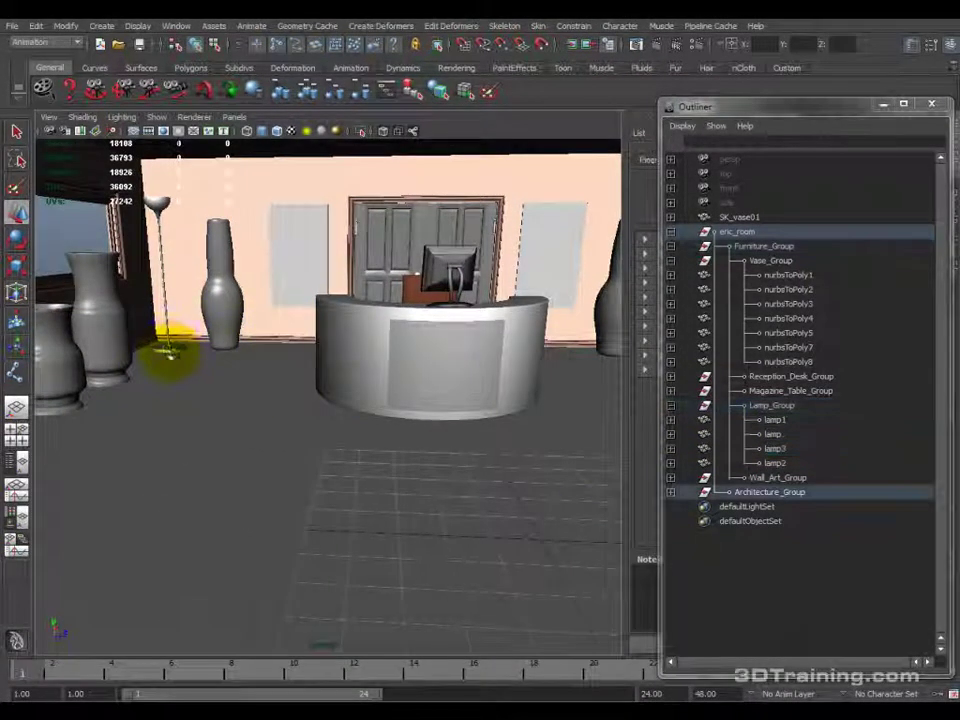
left_click(170, 355)
middle_click_drag(784, 465, 767, 227)
double_click(736, 232)
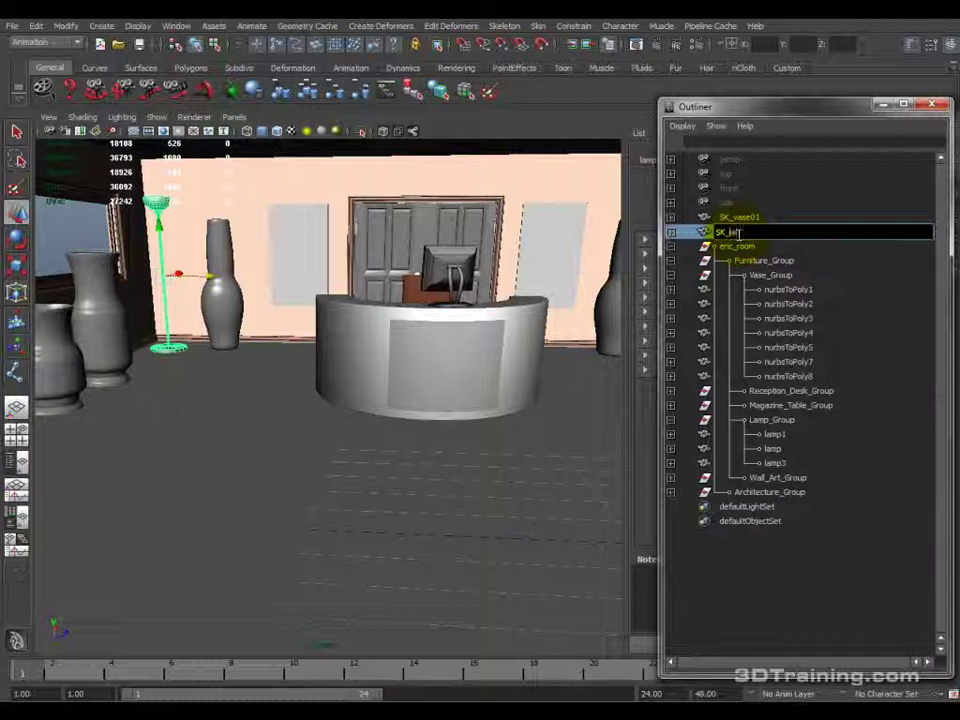
type("SK_lamp01")
key("Return")
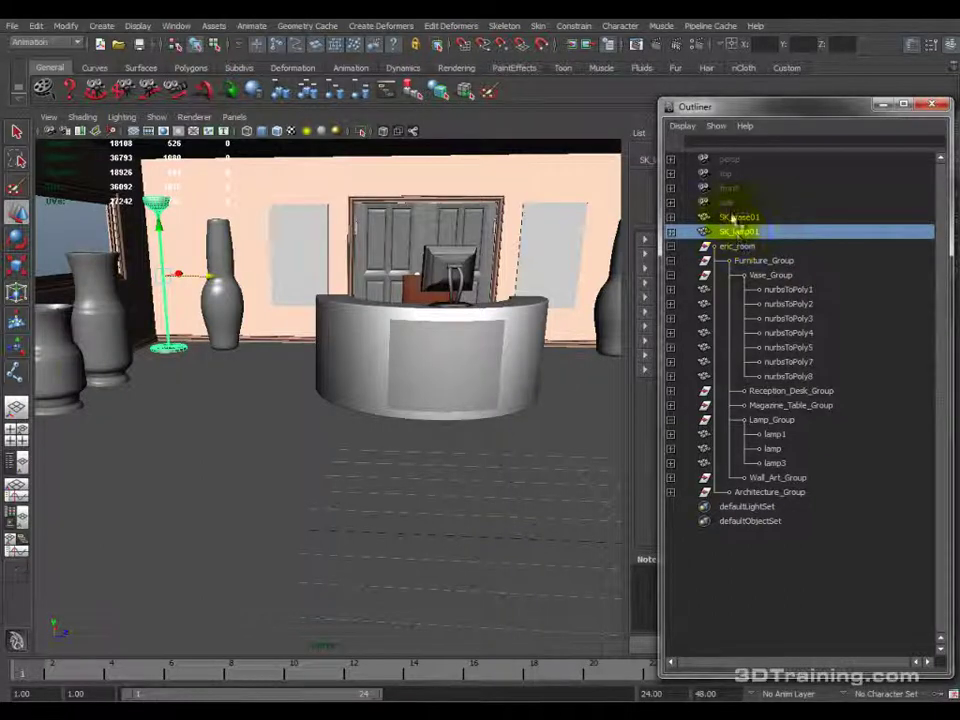
Examine the two wide vases, the tall vase and the floor lamp in that corner, selecting each in turn.
left_click(94, 317)
left_click_drag(94, 317, 281, 375, "alt")
right_click_drag(180, 333, 186, 341, "alt")
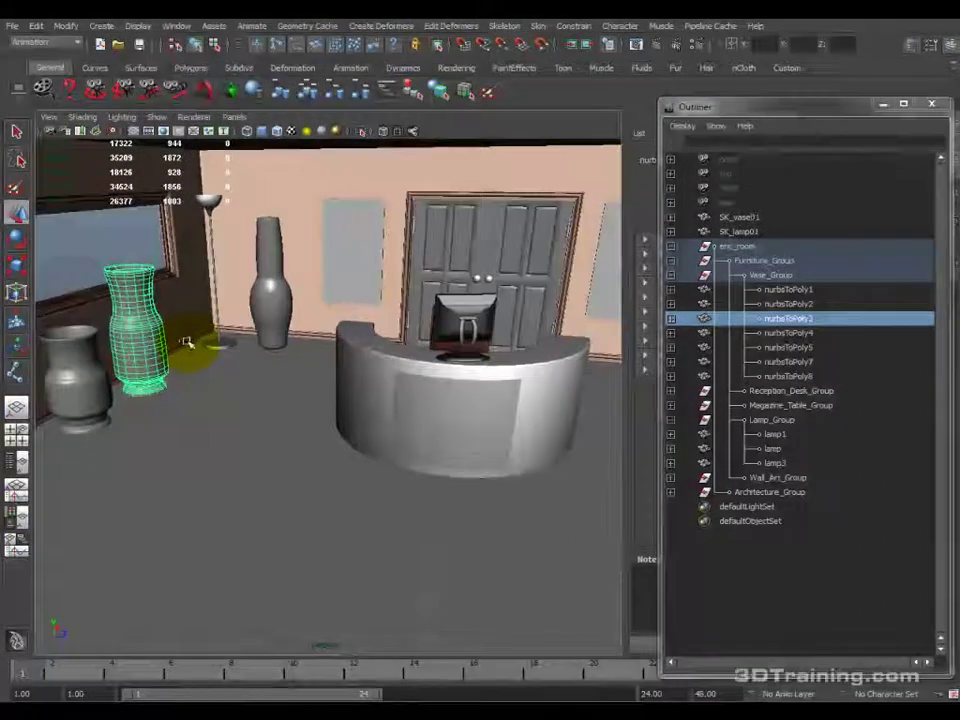
left_click(85, 372)
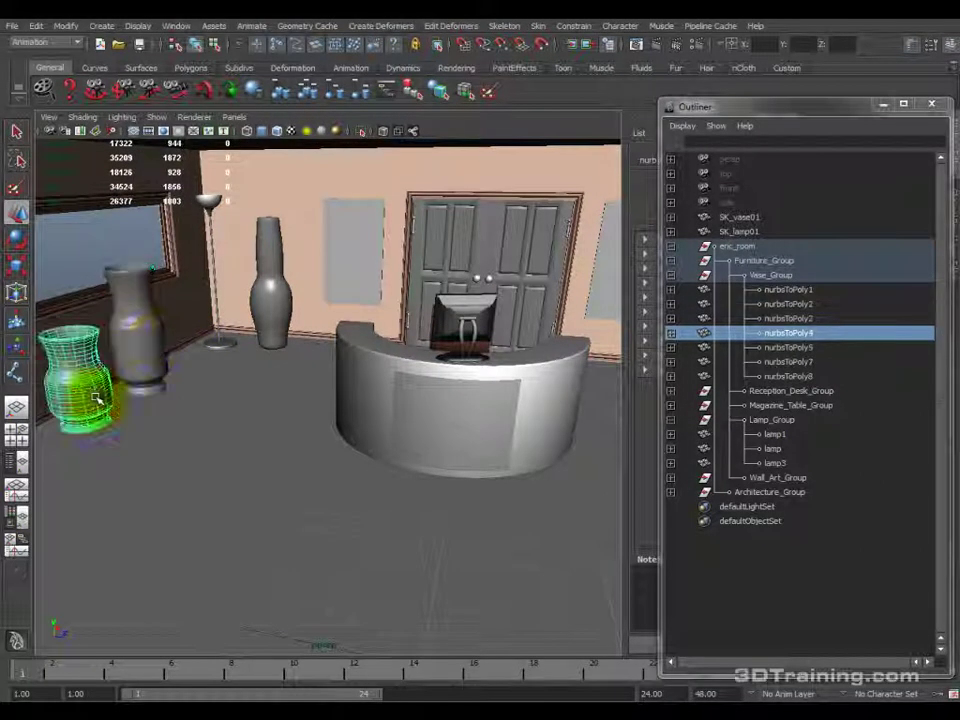
left_click(284, 290)
left_click(221, 339)
left_click_drag(272, 334, 326, 315, "alt")
Move the computer monitor out of Reception_Desk_Group to the top level of the Outliner.
left_click(456, 340)
right_click_drag(326, 315, 321, 392, "alt")
left_click_drag(321, 392, 282, 450, "alt")
left_click_drag(252, 395, 444, 424, "alt")
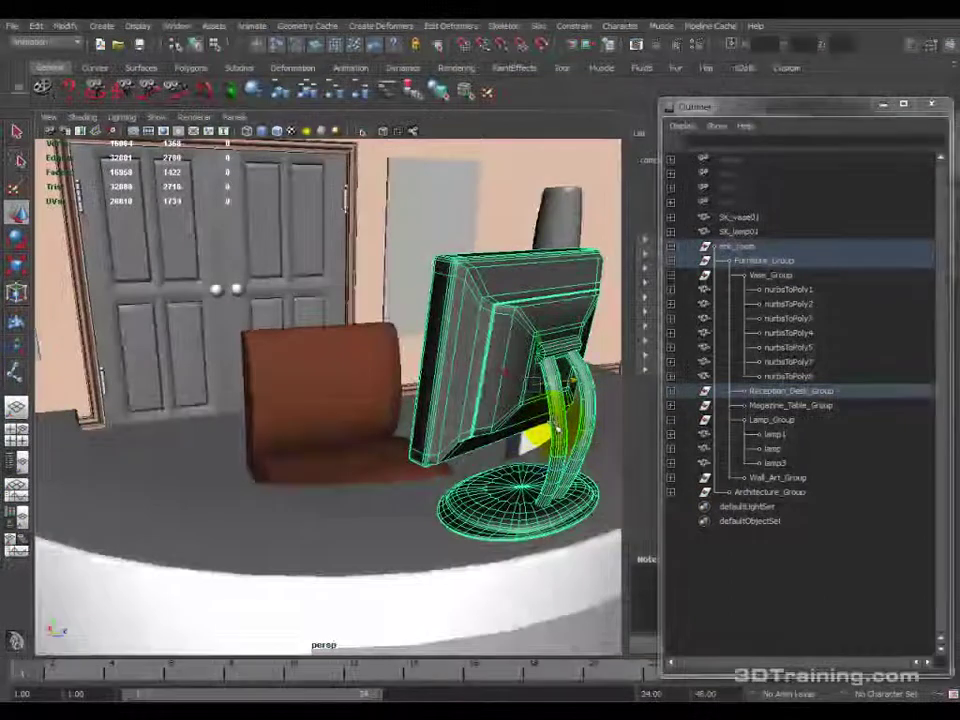
left_click(671, 391)
middle_click_drag(777, 412, 770, 245)
Rename the unparented computer monitor as SK_computer_monitor01.
double_click(725, 251)
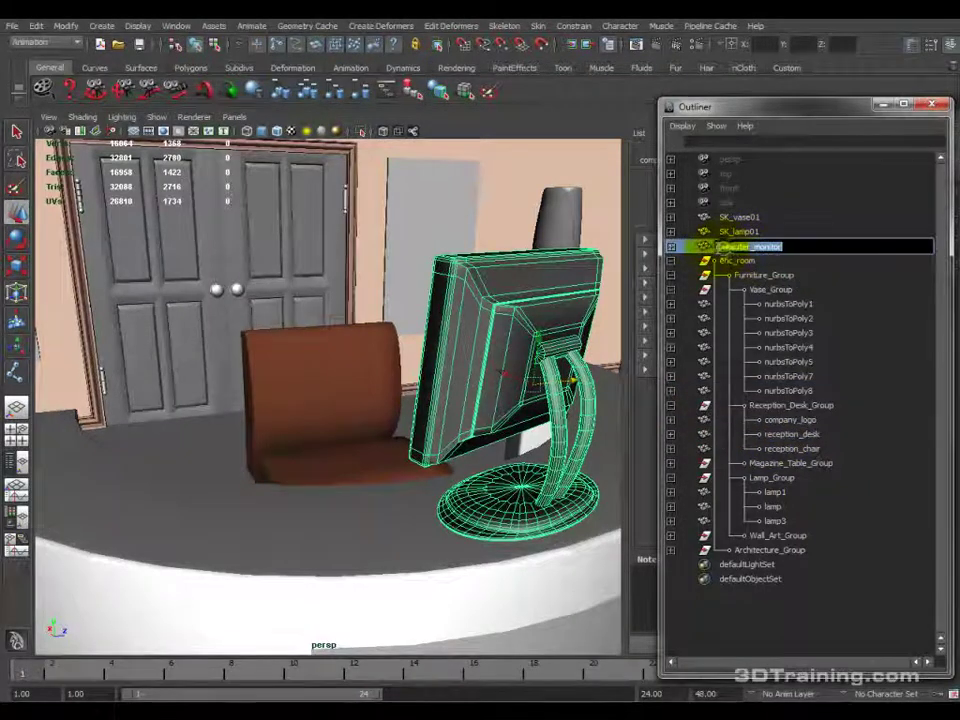
type("SK_")
key("Return")
double_click(803, 248)
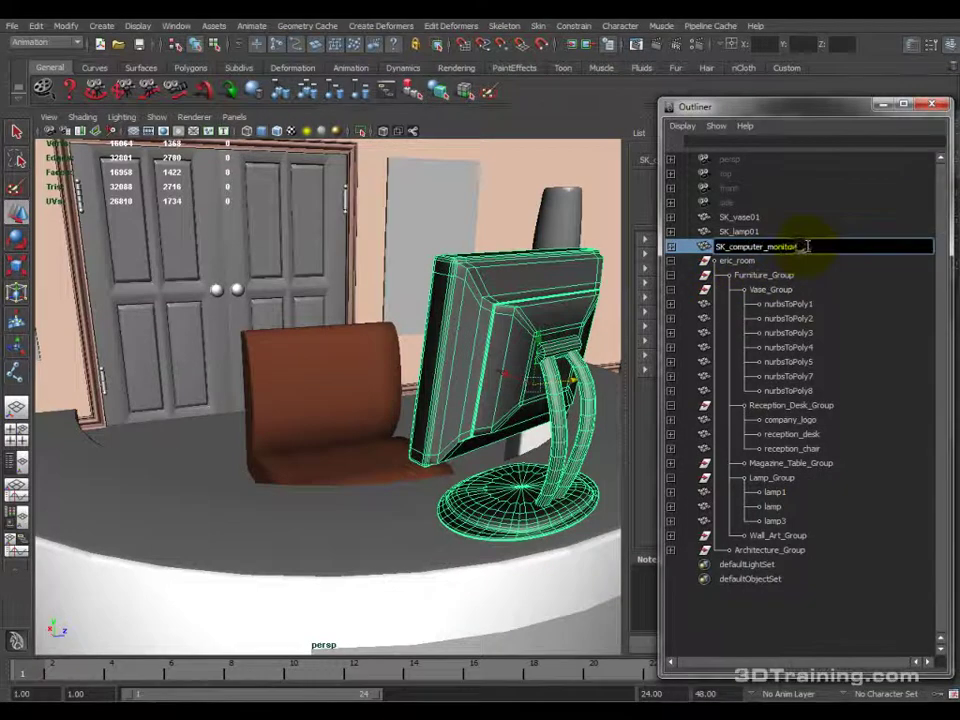
type("01")
key("Return")
Move wall_art, the framed circular piece, out of Wall_Art_Group to the top level and rename it SK_wall_art.
left_click_drag(420, 392, 100, 432, "alt")
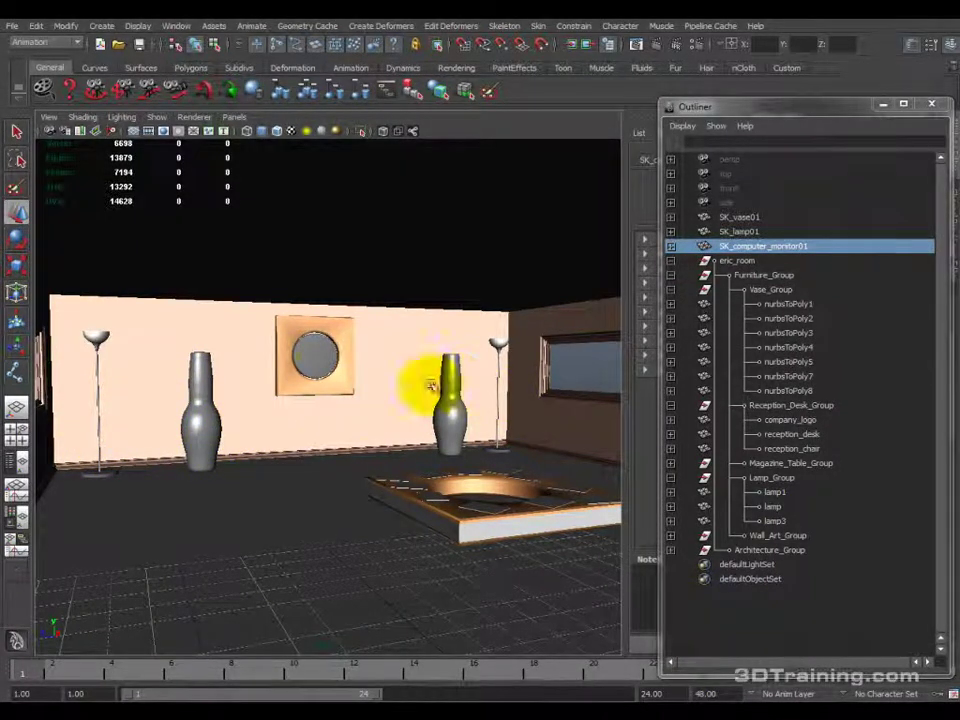
left_click(320, 372)
scroll(322, 345, "up", 3)
left_click_drag(322, 347, 315, 485, "alt")
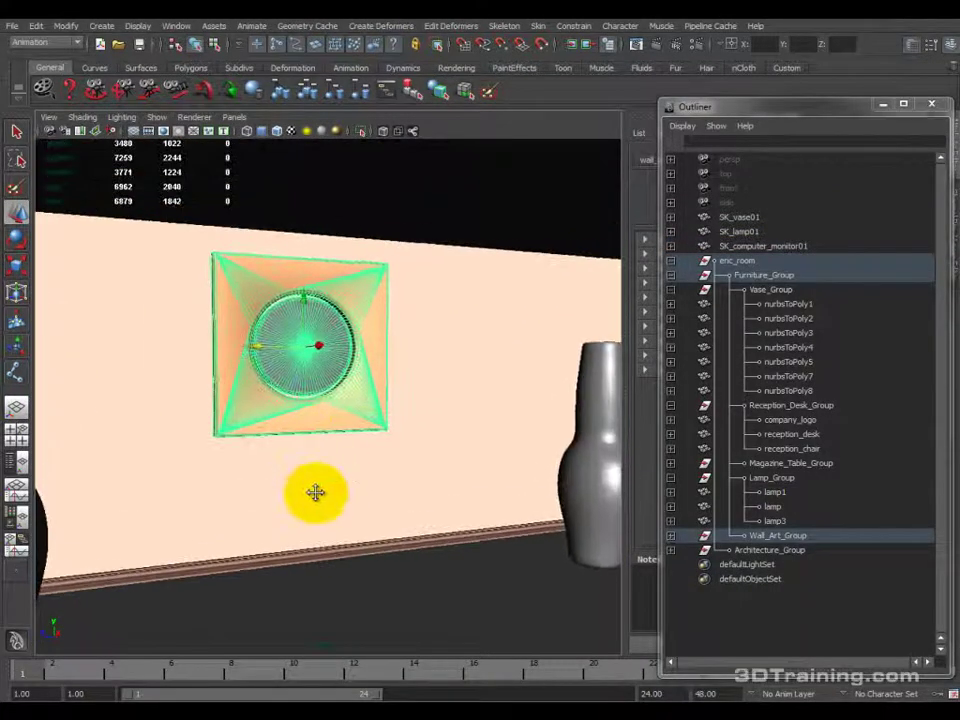
left_click_drag(298, 274, 311, 450, "alt")
left_click_drag(370, 452, 315, 292, "alt")
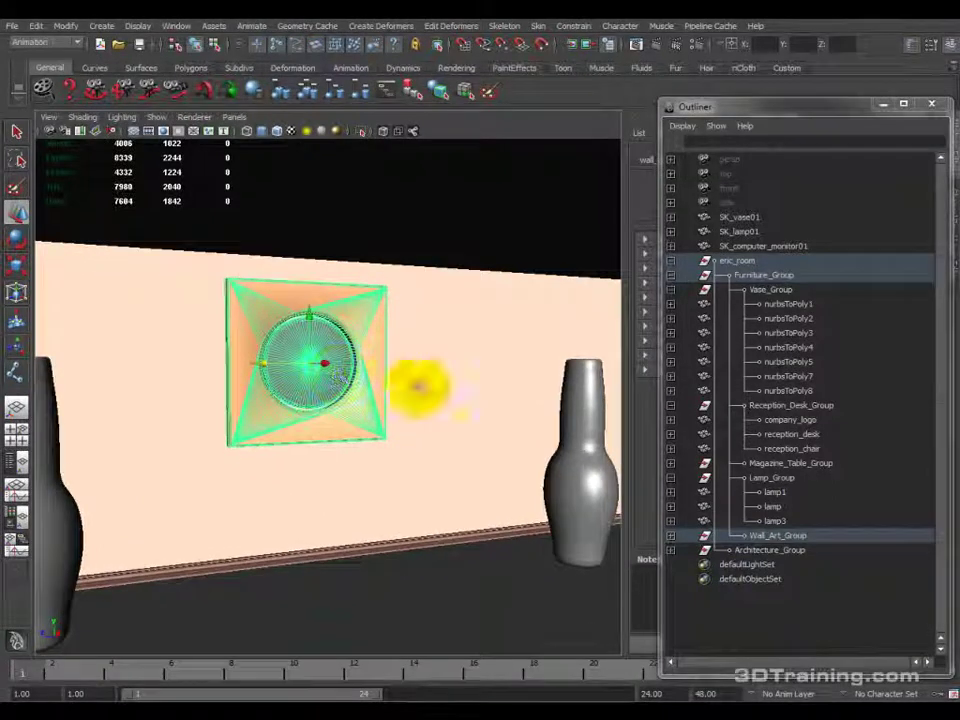
left_click(672, 536)
middle_click_drag(792, 582, 752, 261)
double_click(730, 262)
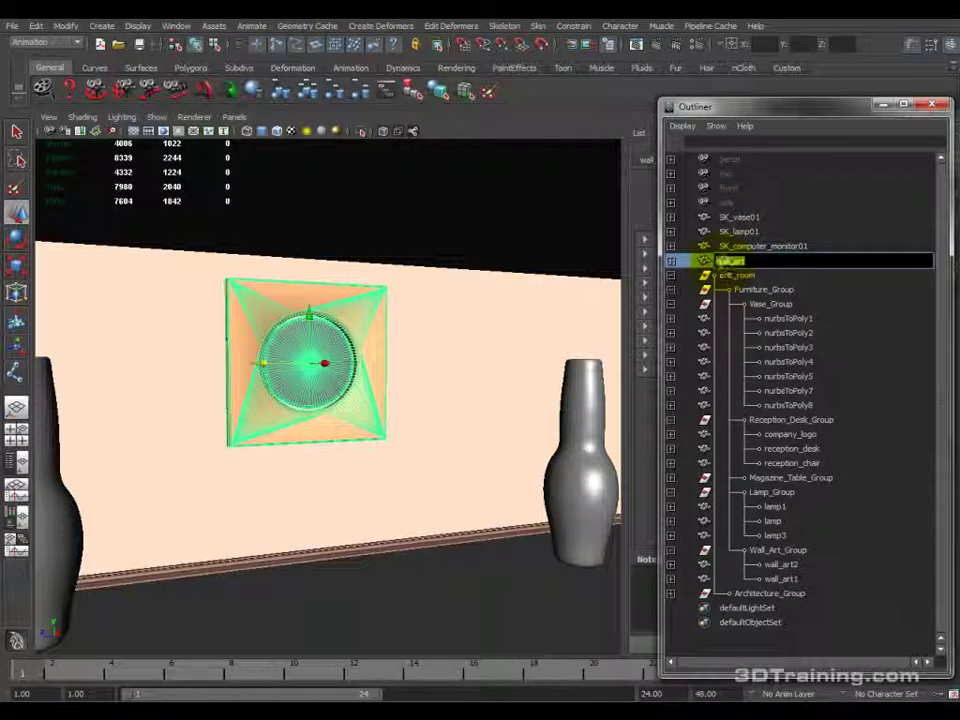
type("SK_")
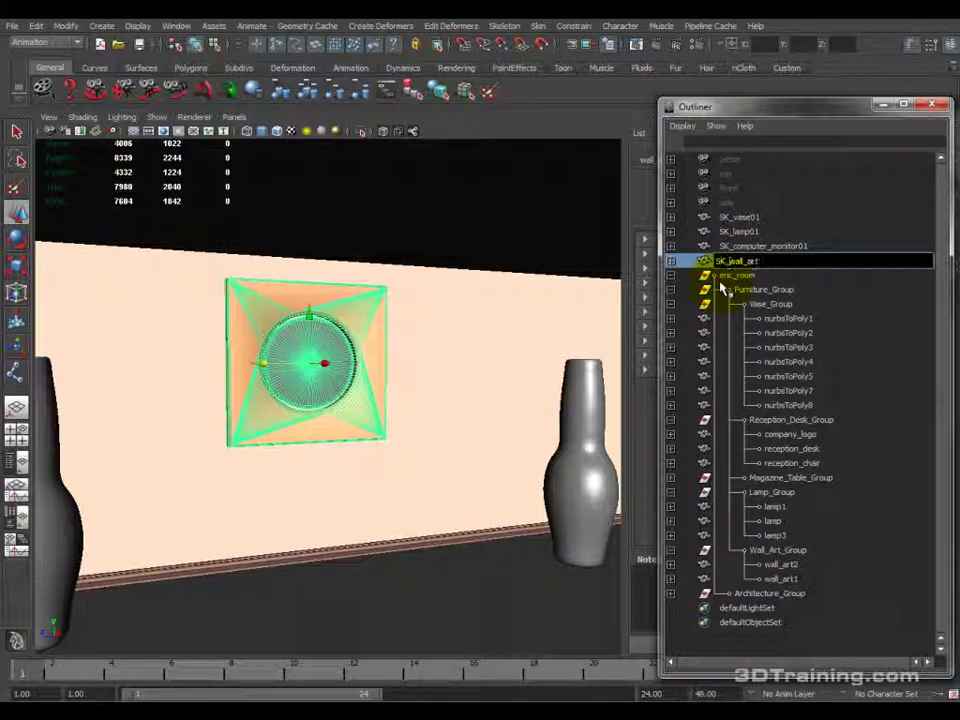
key("Return")
Collapse the eric_room hierarchy in the Outliner.
scroll(445, 496, "down", 3)
left_click_drag(445, 496, 220, 410, "alt")
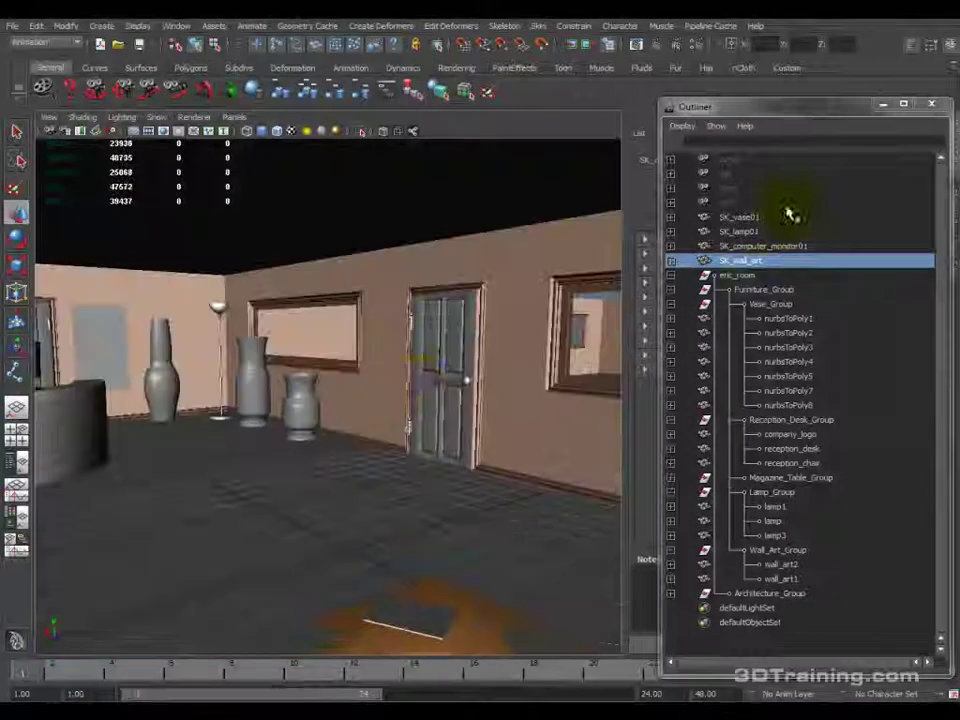
left_click(671, 275)
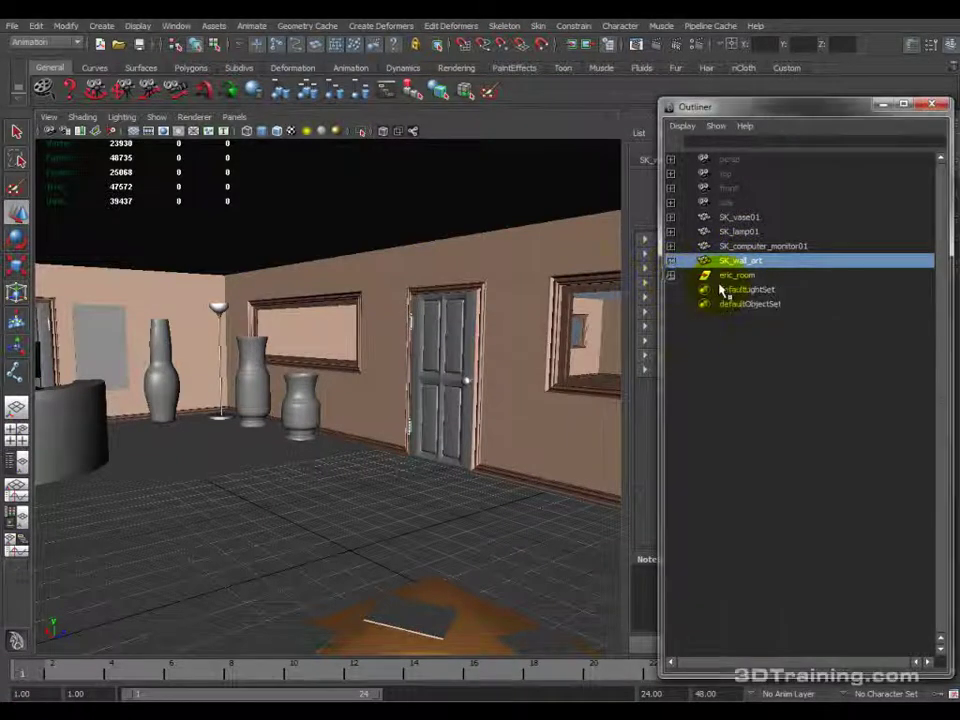
Examine SK_computer_monitor01 up close and review the other top-level objects, ending with eric_room selected.
left_click_drag(418, 392, 615, 336, "alt")
left_click(748, 246)
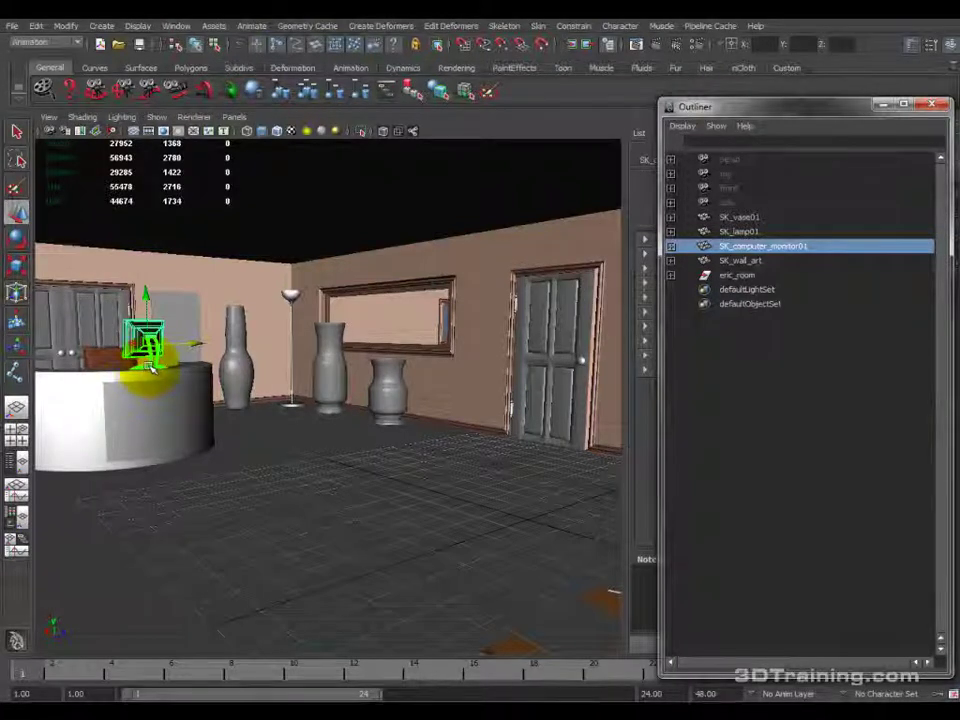
right_click_drag(146, 370, 240, 183, "alt")
key("f")
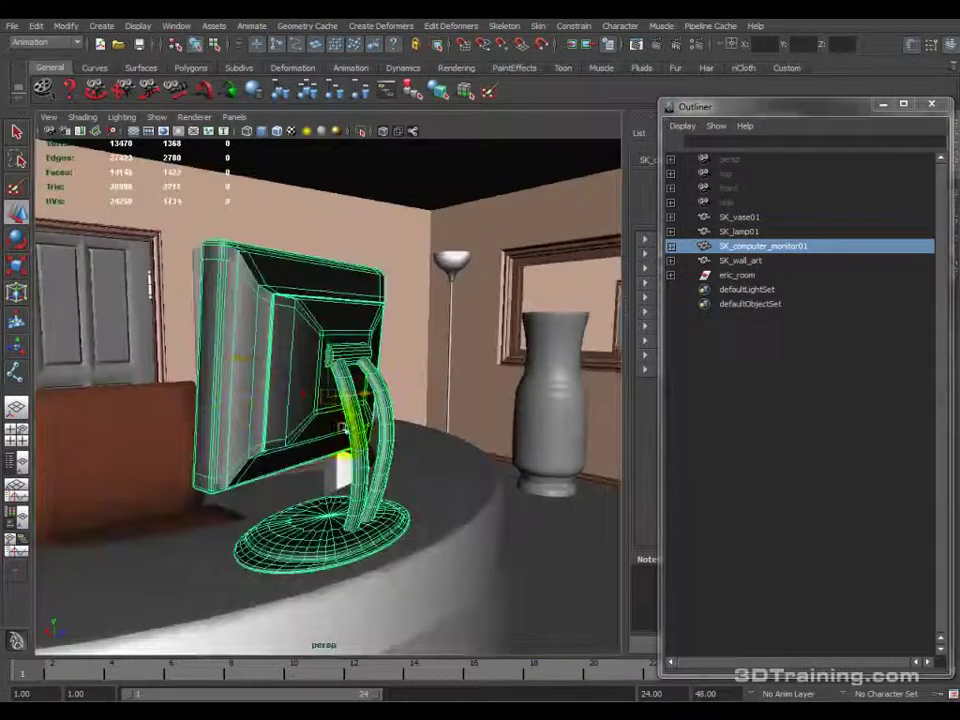
mouse_move(343, 471)
left_mouse_down("alt")
mouse_move(453, 480)
mouse_move(354, 486)
mouse_move(341, 467)
mouse_move(349, 416)
mouse_move(393, 442)
mouse_move(193, 441)
mouse_move(339, 452)
left_mouse_up("alt")
left_click(740, 217)
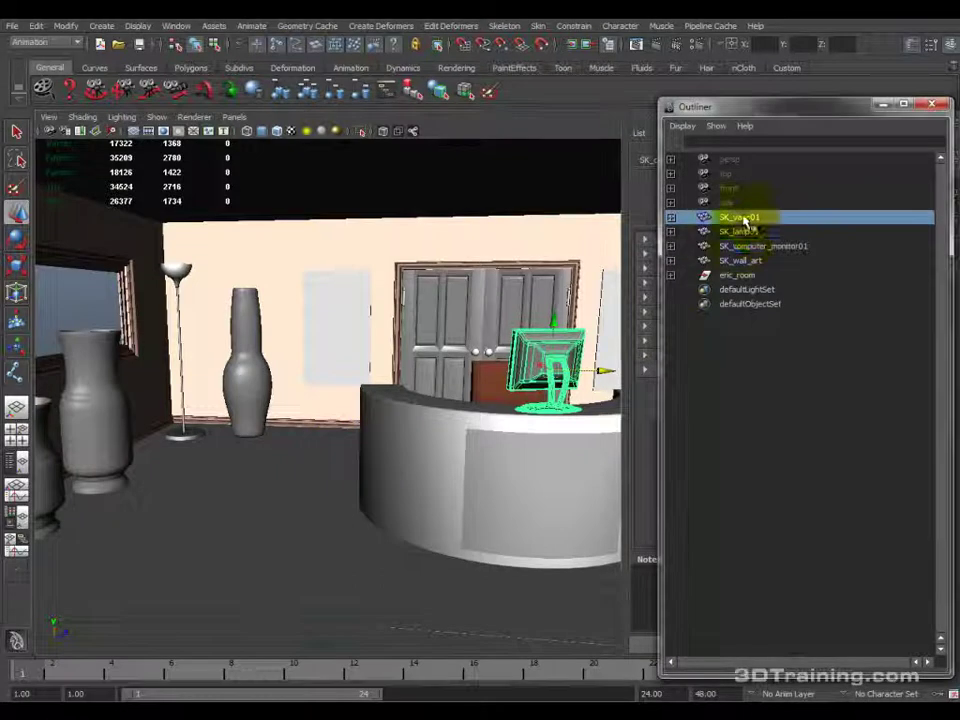
left_click(750, 246)
left_click(740, 261)
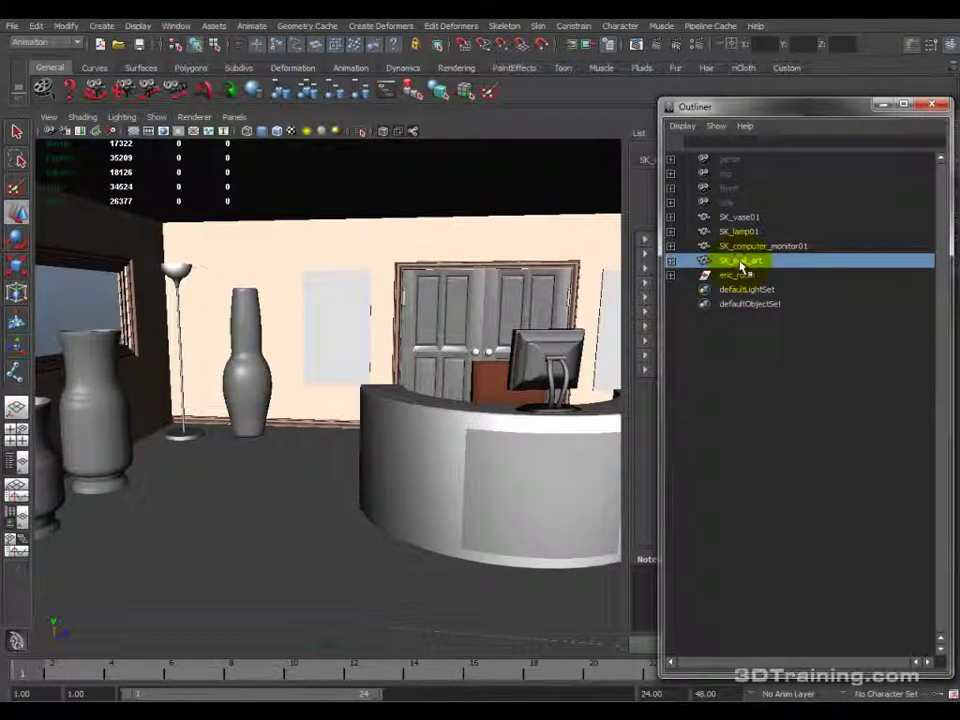
left_click(737, 275)
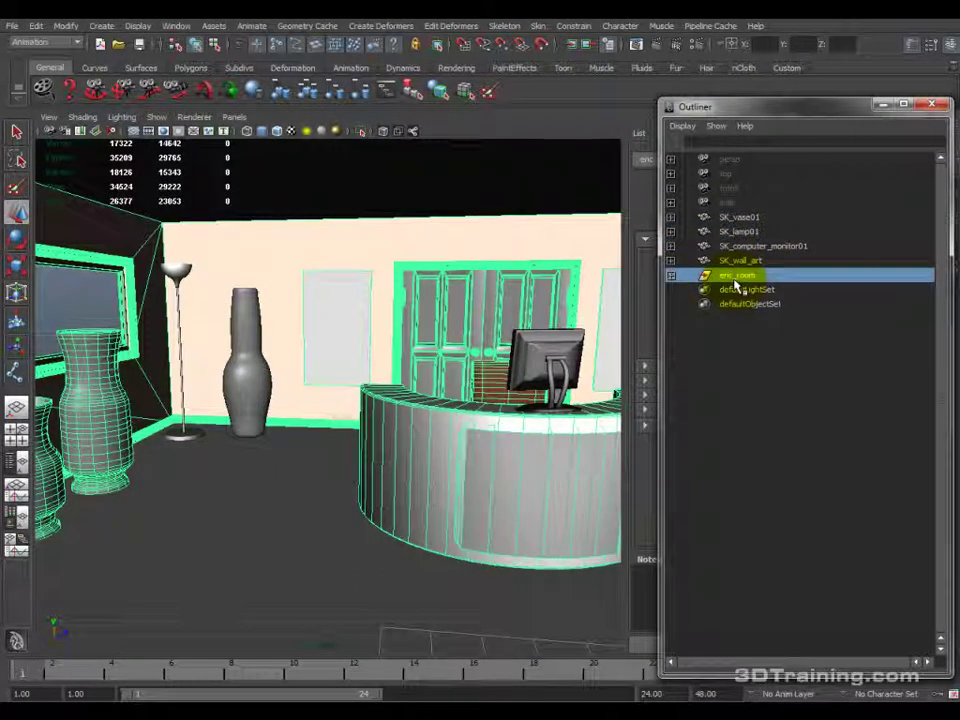
Save the scene as a Maya Binary file named eric_room_master in the Unity_room folder inside scenes.
left_click(13, 26)
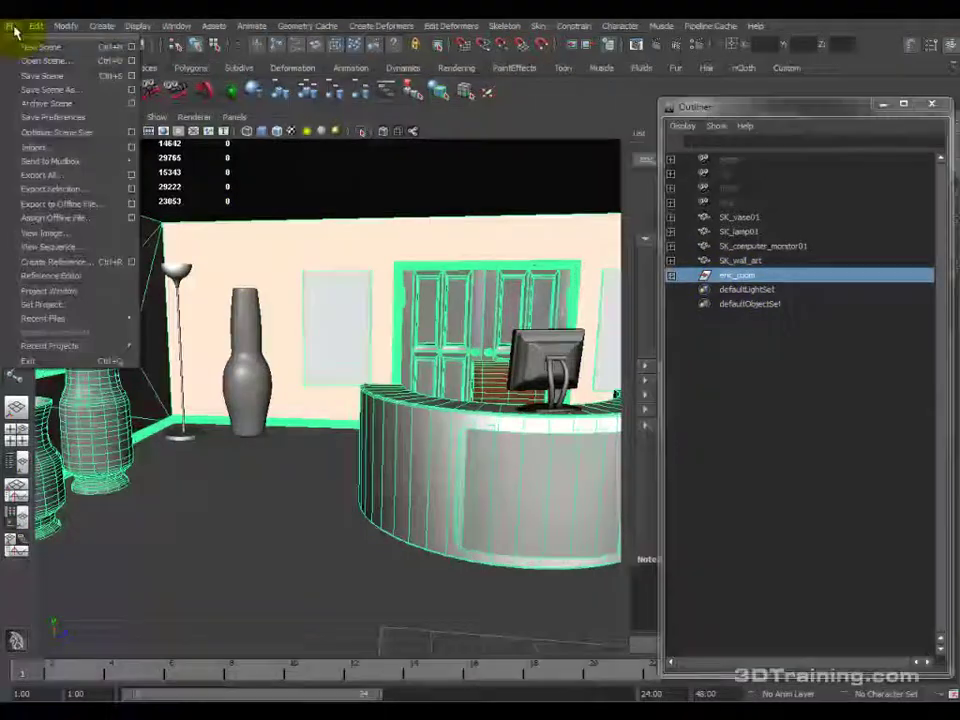
left_click(30, 86)
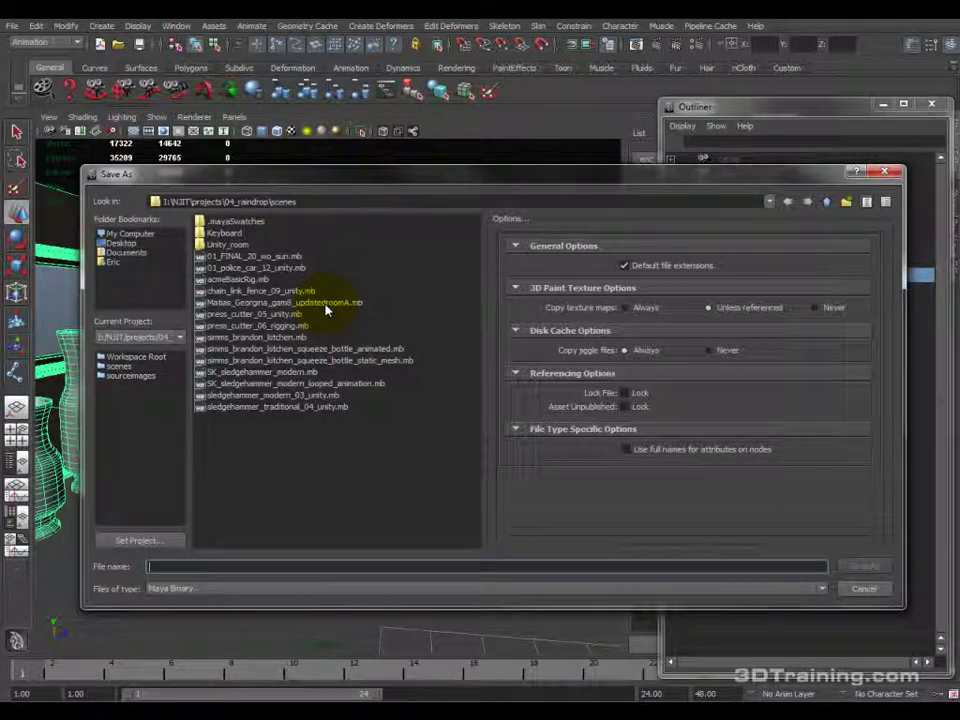
double_click(232, 245)
left_click(211, 564)
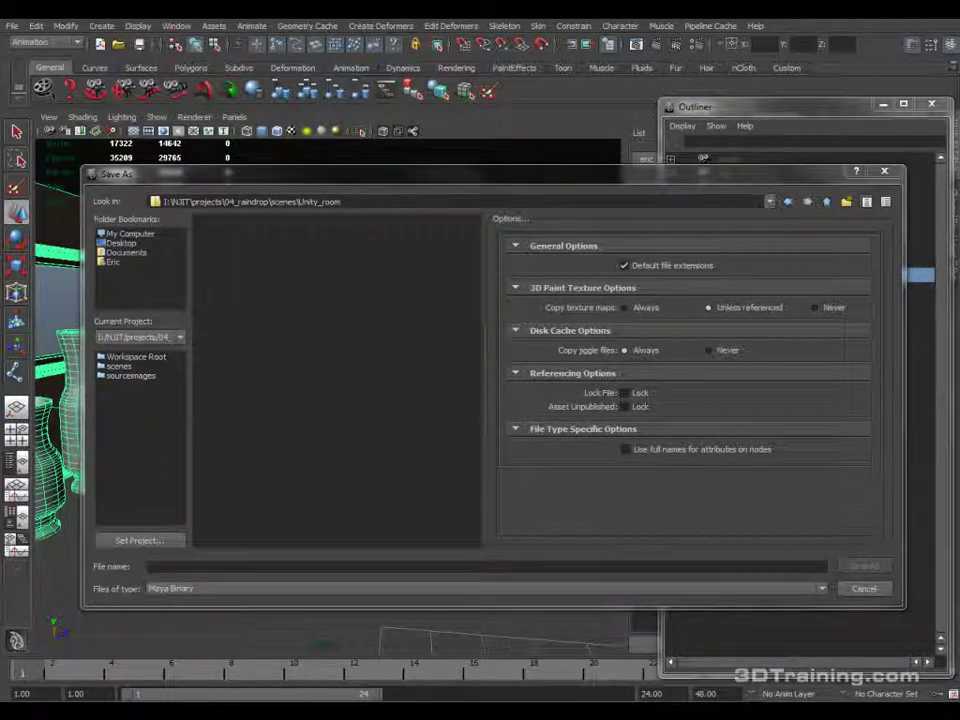
left_click(826, 201)
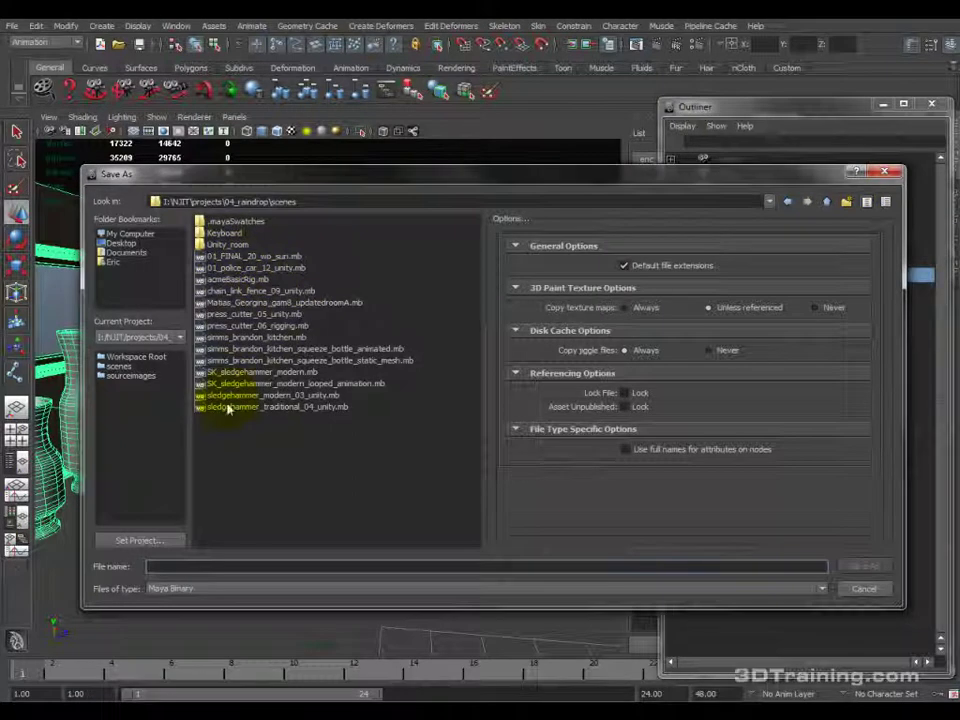
double_click(222, 245)
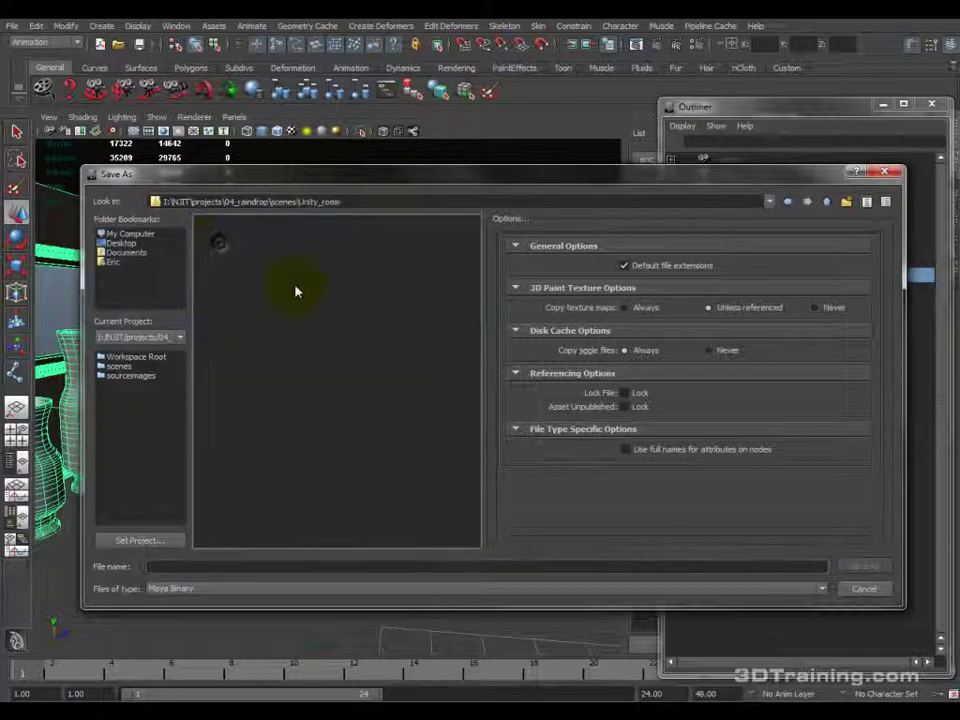
left_click(178, 564)
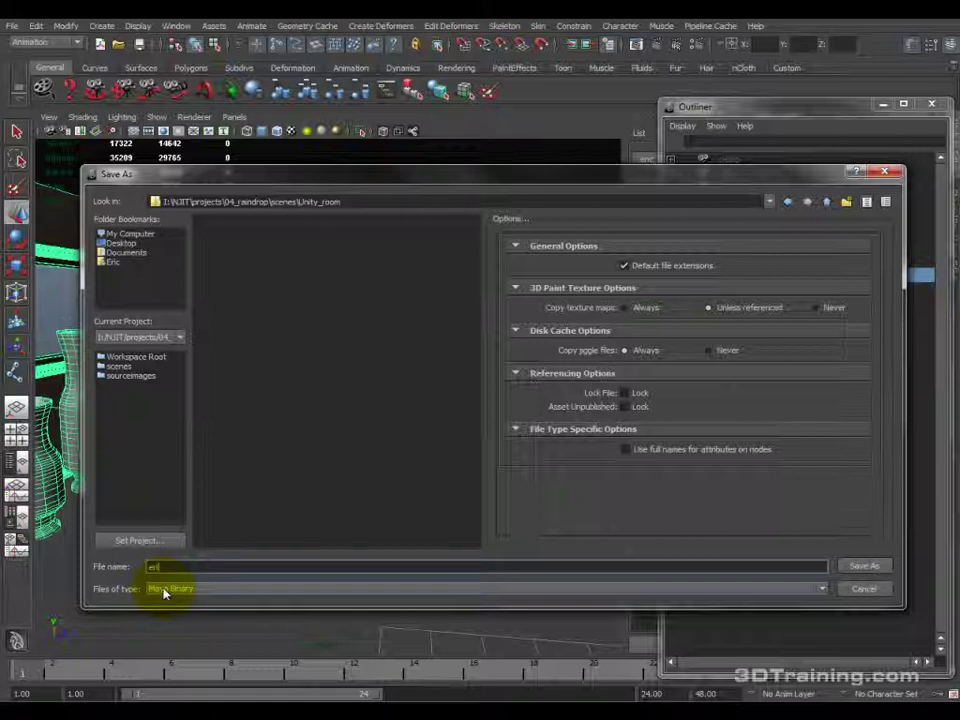
key("BackSpace")
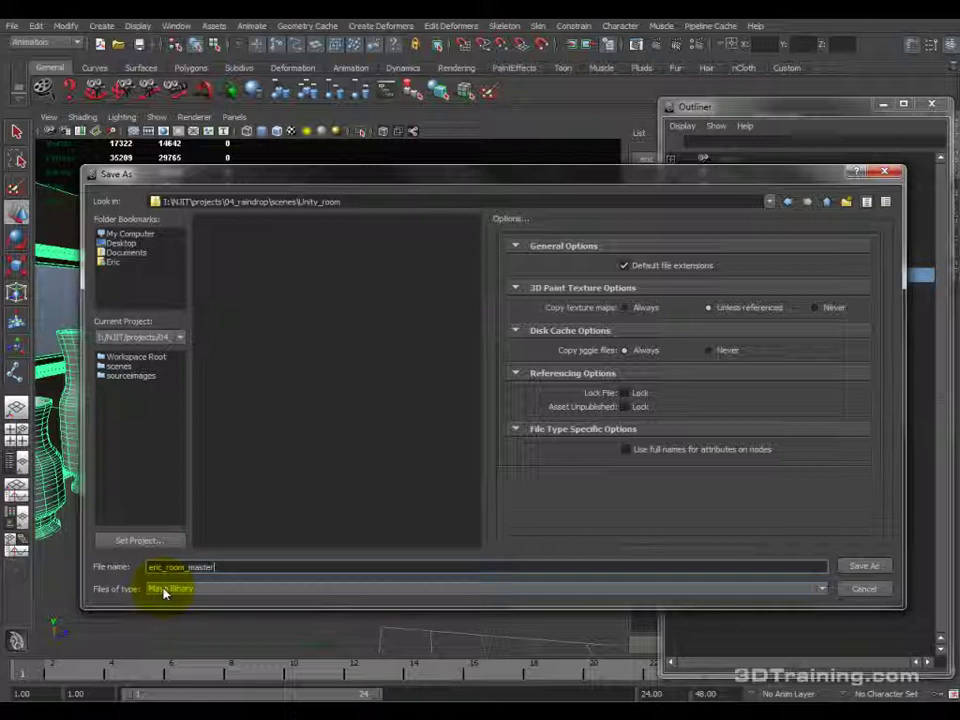
left_click(862, 568)
left_click(446, 366)
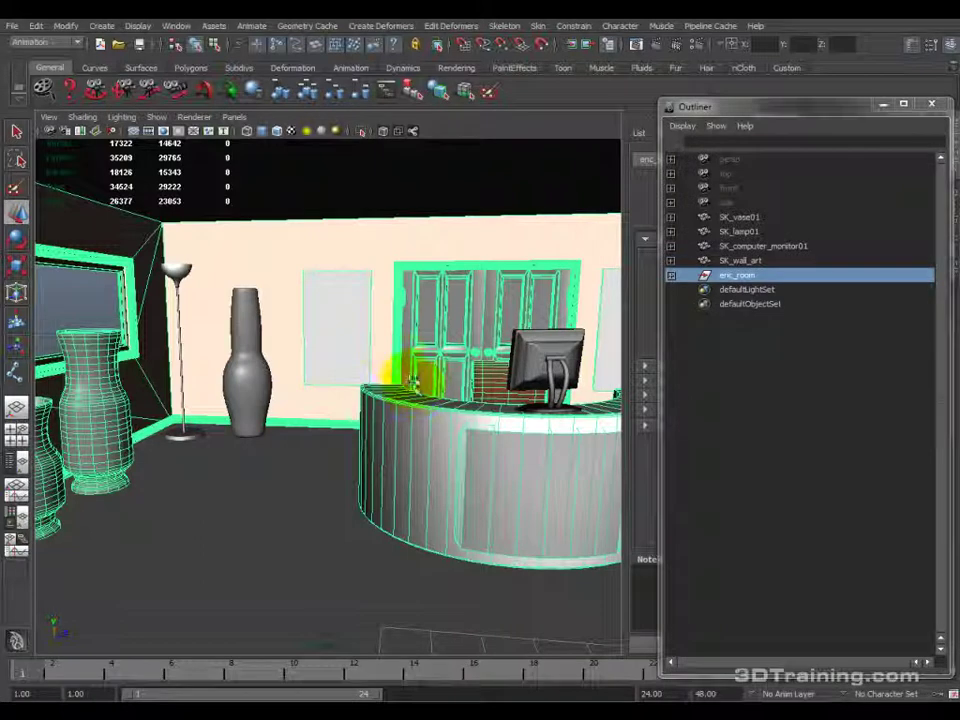
Examine the repeated vases, lamps and wall art around the room, comparing SK_vase01 with its duplicates.
left_click_drag(445, 330, 279, 332, "alt")
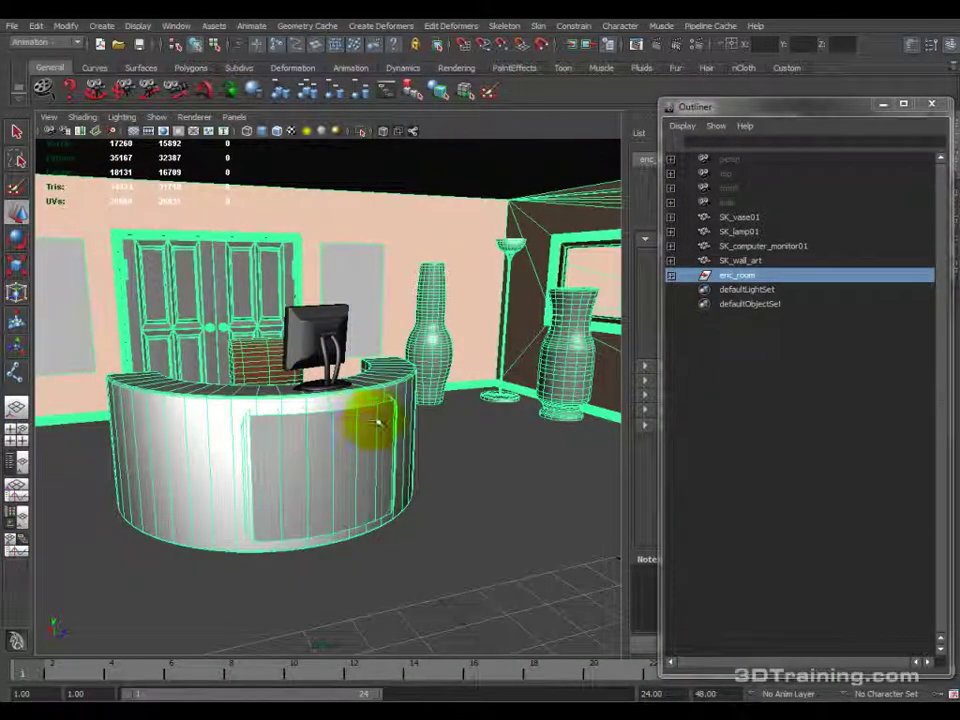
left_click_drag(499, 401, 426, 383, "alt")
left_click(710, 216)
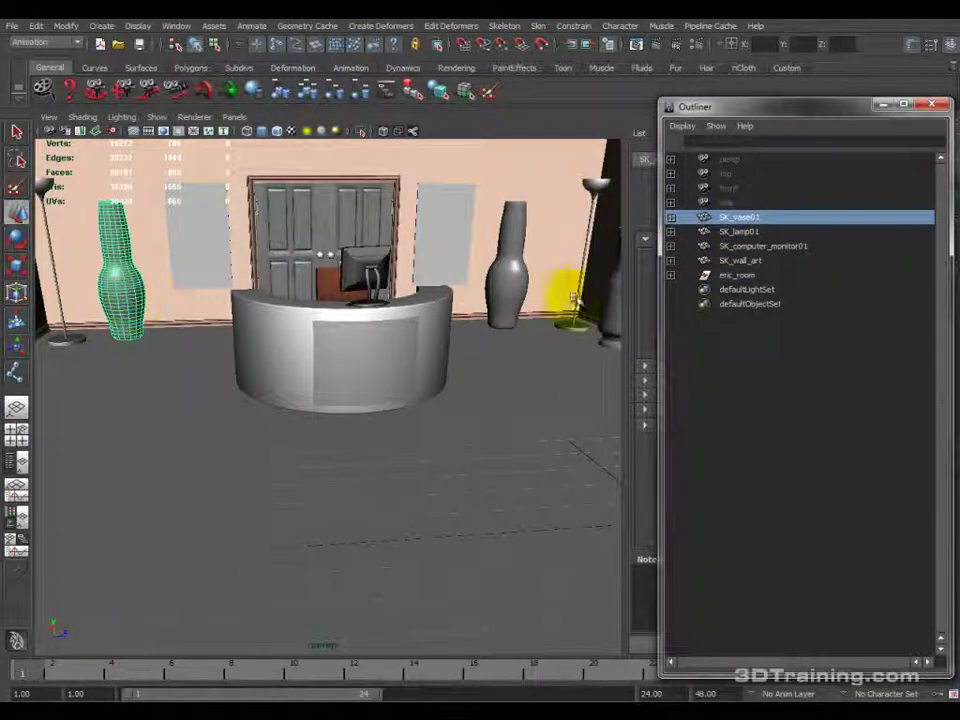
left_click(510, 275)
left_click_drag(470, 308, 429, 317, "alt")
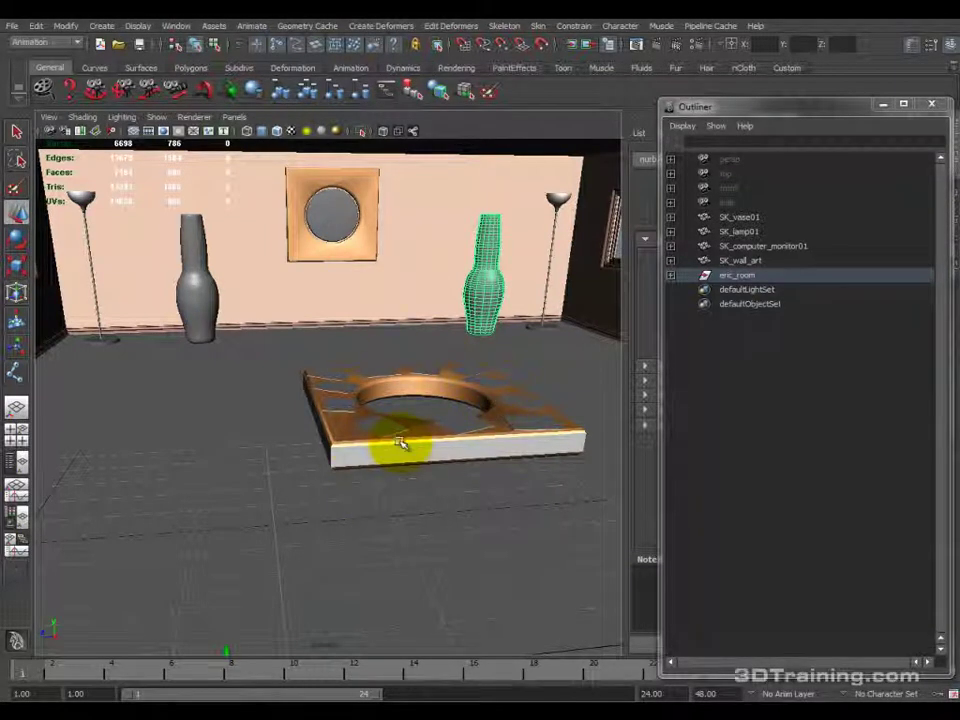
left_click_drag(390, 428, 440, 435, "alt")
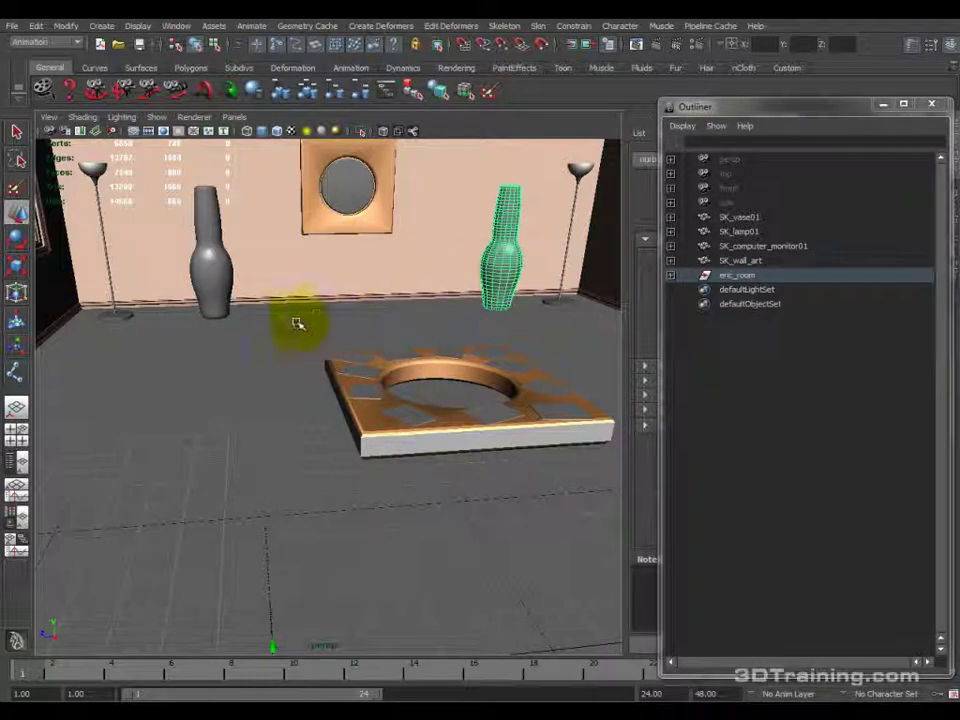
key("ctrl+z")
Turn on wireframe over shading and place a joint with the Joint Tool at the centre of SK_vase01's base.
left_click(740, 217)
left_click_drag(430, 300, 326, 339, "alt")
key("f")
left_click_drag(316, 458, 352, 408, "alt")
key("f")
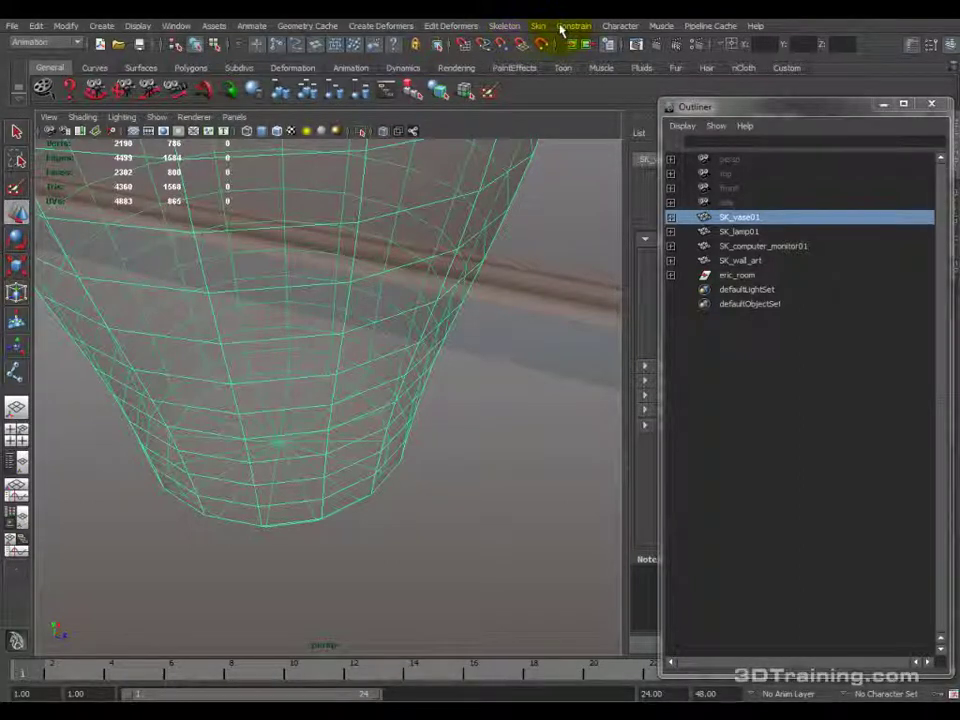
left_click_drag(225, 525, 307, 447, "alt")
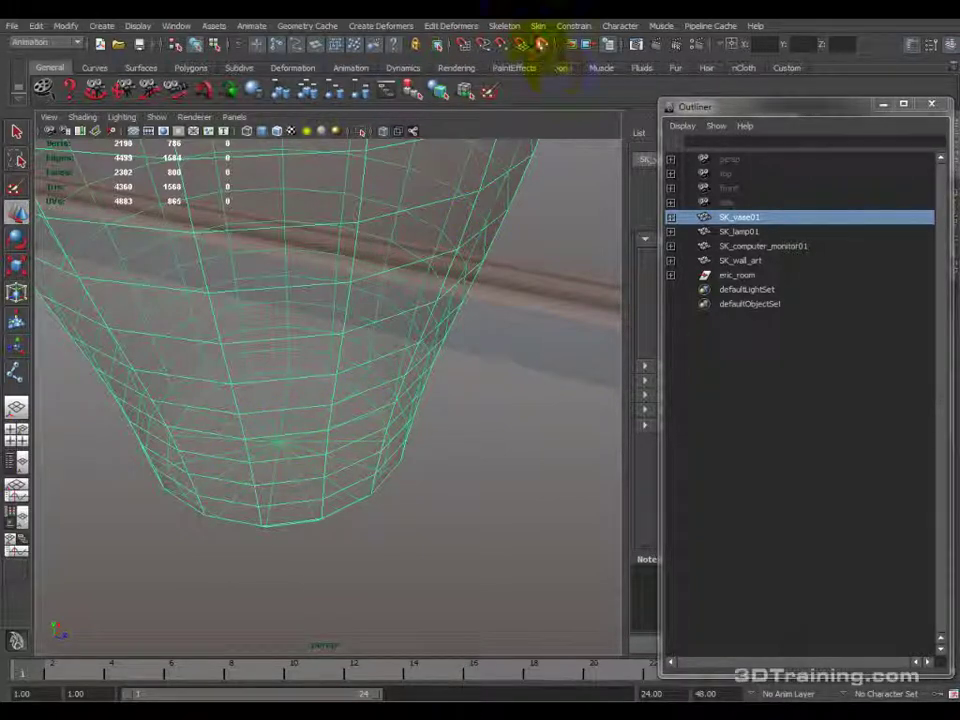
left_click(505, 26)
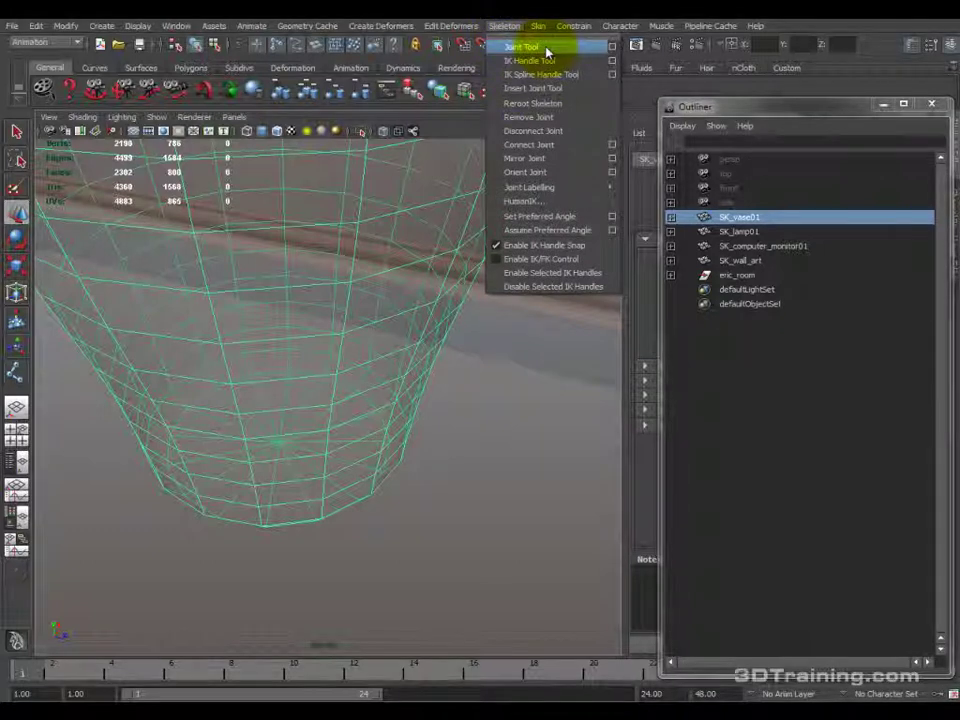
left_click(546, 48)
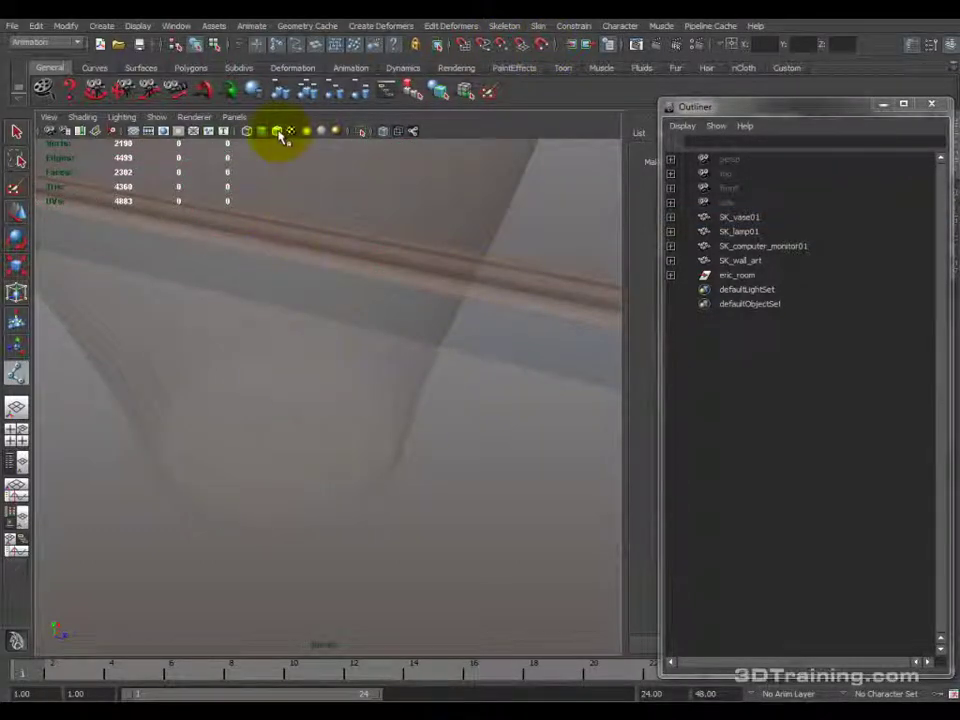
left_click(279, 134)
left_click_drag(278, 440, 264, 469, "alt")
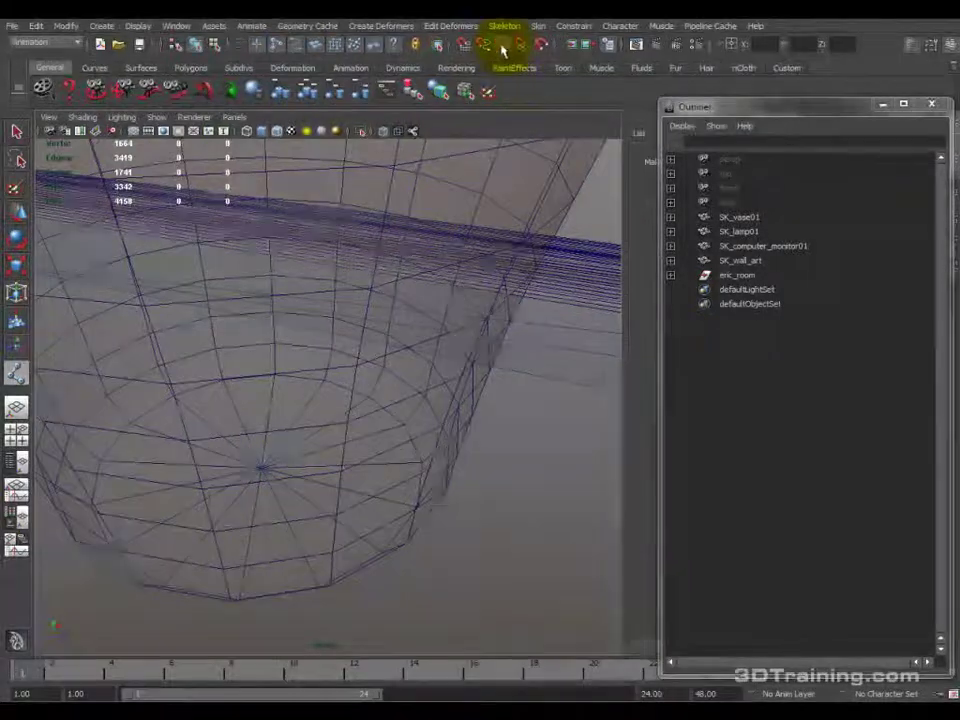
left_click_drag(303, 467, 262, 467)
left_click_drag(253, 519, 300, 491, "alt")
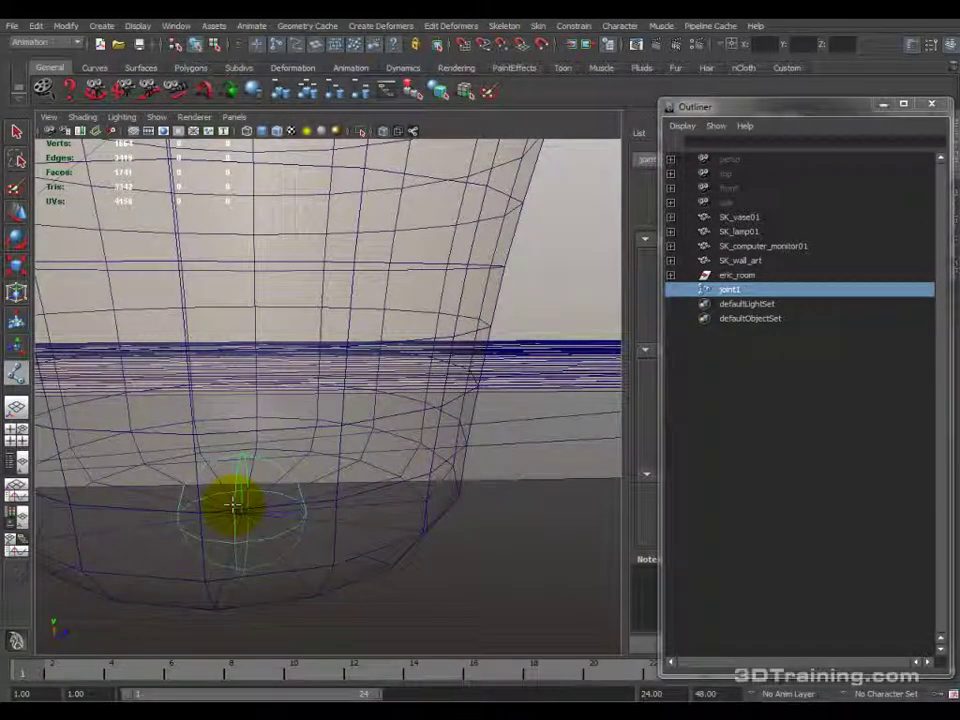
left_click_drag(233, 505, 233, 505, "alt")
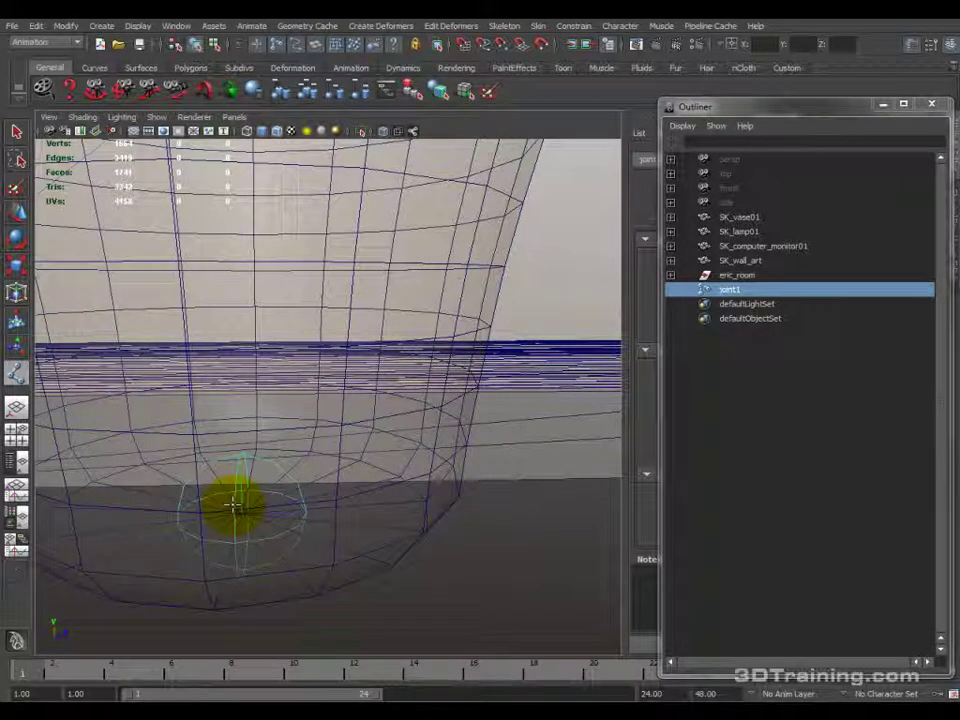
Place a second joint as a child of the first, at the same point in the vase's base.
left_click_drag(233, 505, 318, 287, "alt")
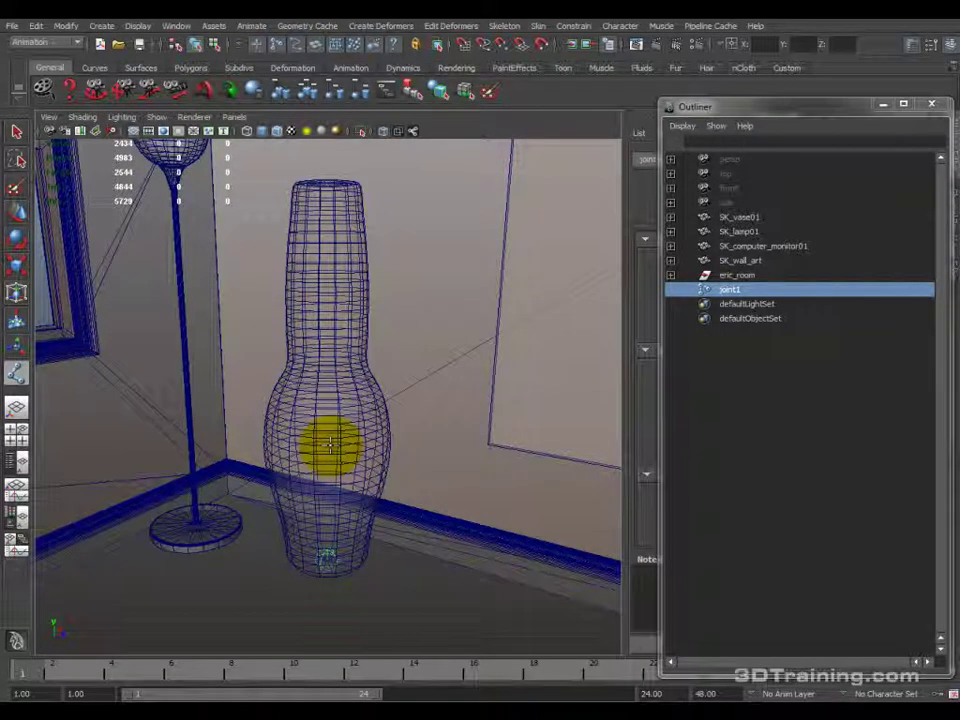
left_click_drag(350, 486, 339, 510, "alt")
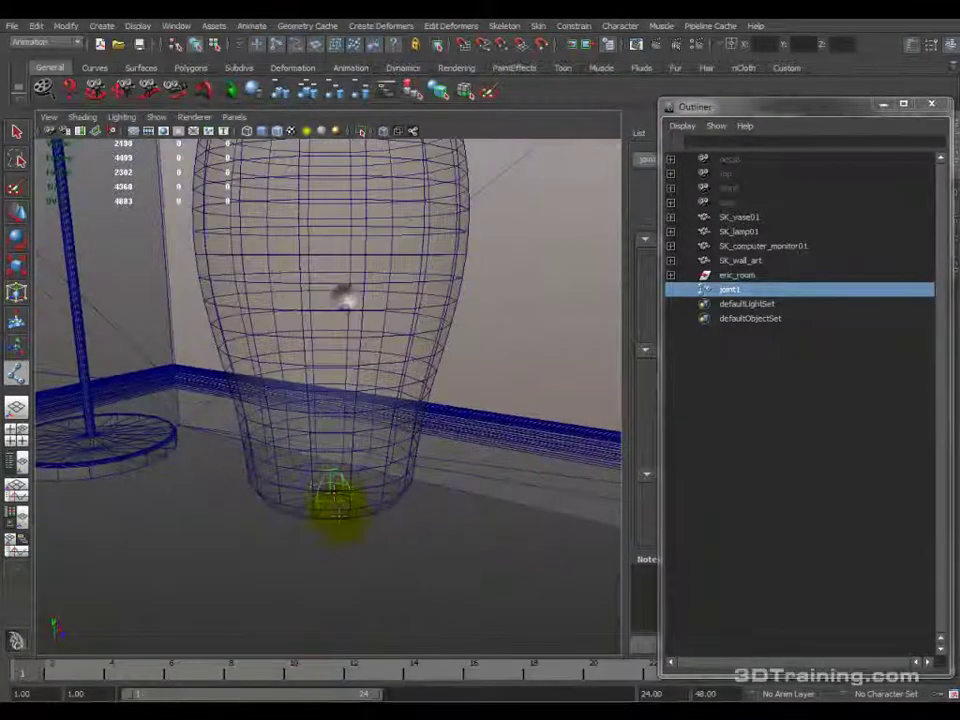
left_click_drag(331, 418, 330, 330, "alt")
left_click_drag(327, 213, 290, 231, "alt")
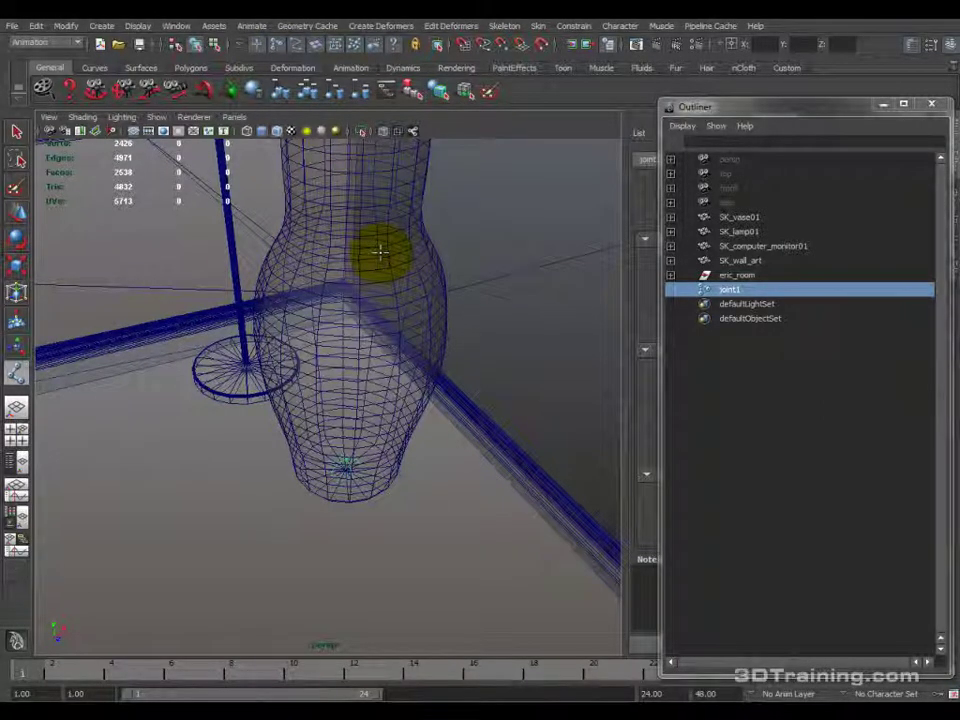
left_click_drag(355, 277, 341, 481, "alt")
left_click(340, 480)
left_click_drag(338, 490, 400, 432, "alt")
Expand the new joint hierarchy in the Outliner and rename the parent joint BN_vase01_root.
left_click(671, 289)
left_click(739, 302)
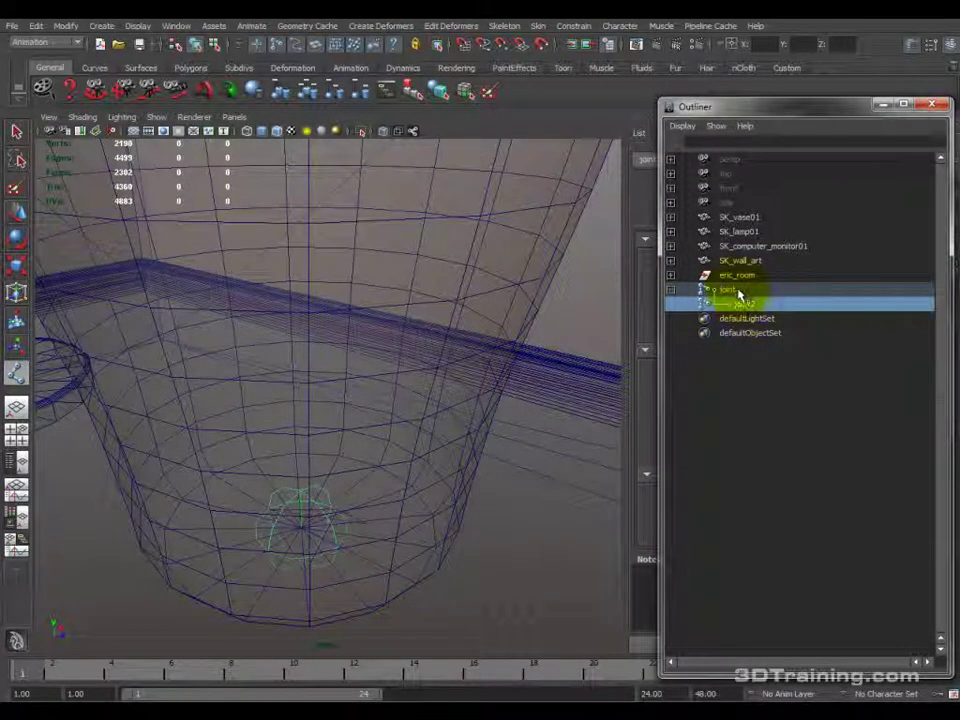
double_click(739, 290)
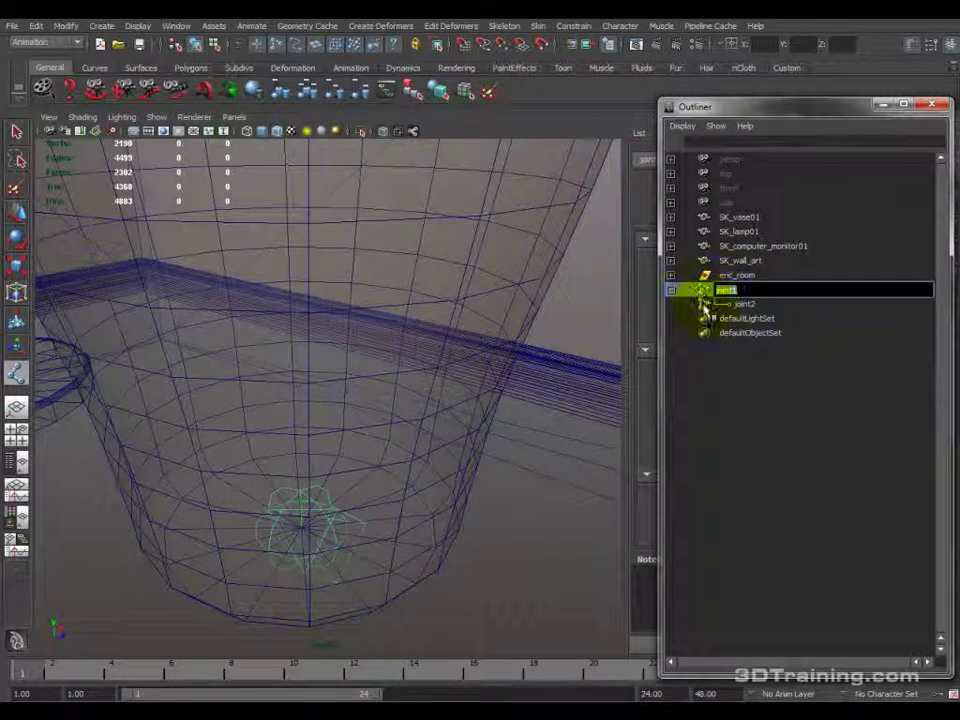
type("BN")
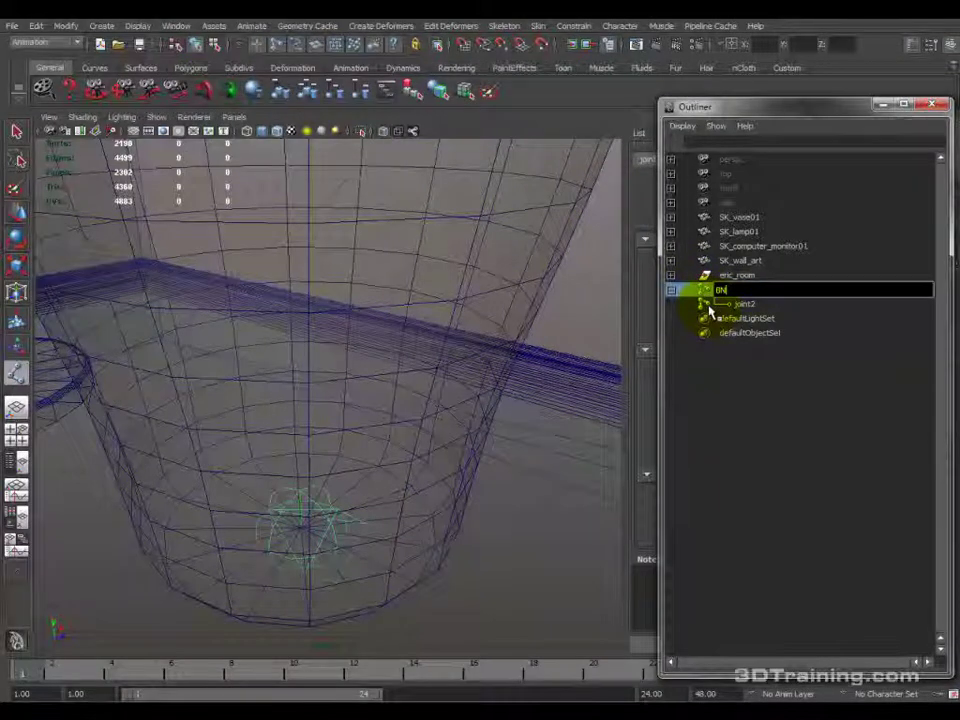
type("_vase01_root")
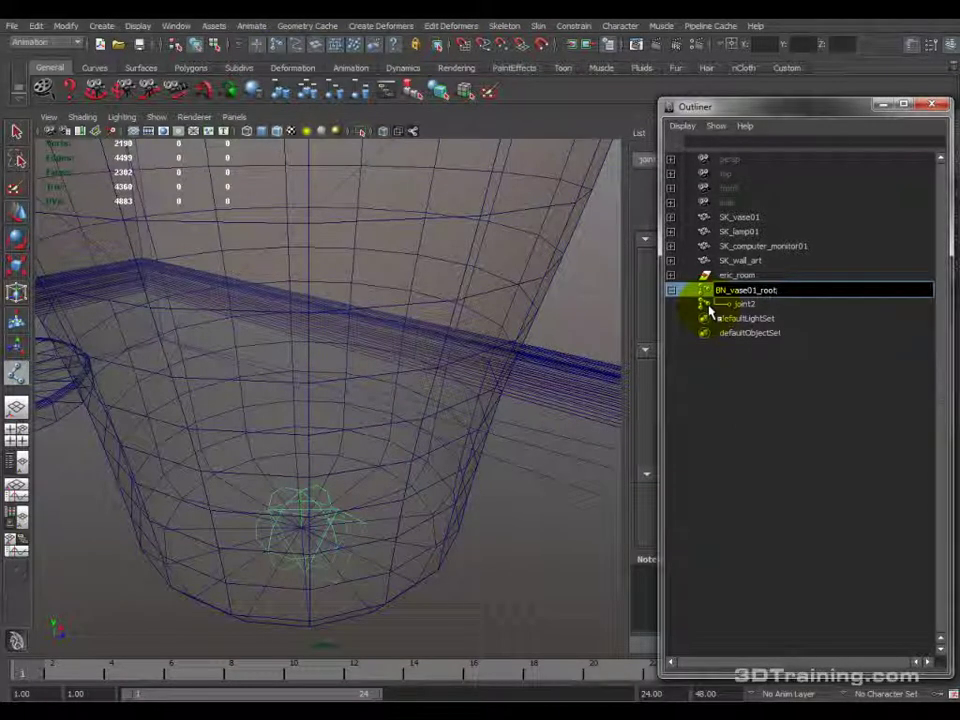
key("Return")
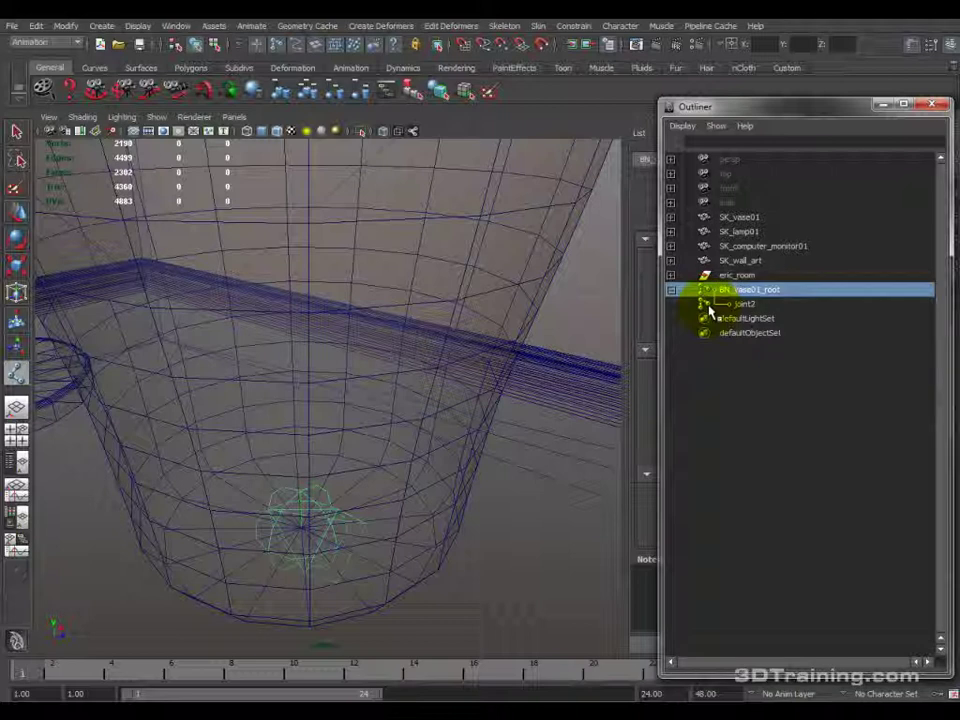
Rename the child joint BN_vase01_object, reusing the root joint's name as the base.
double_click(745, 290)
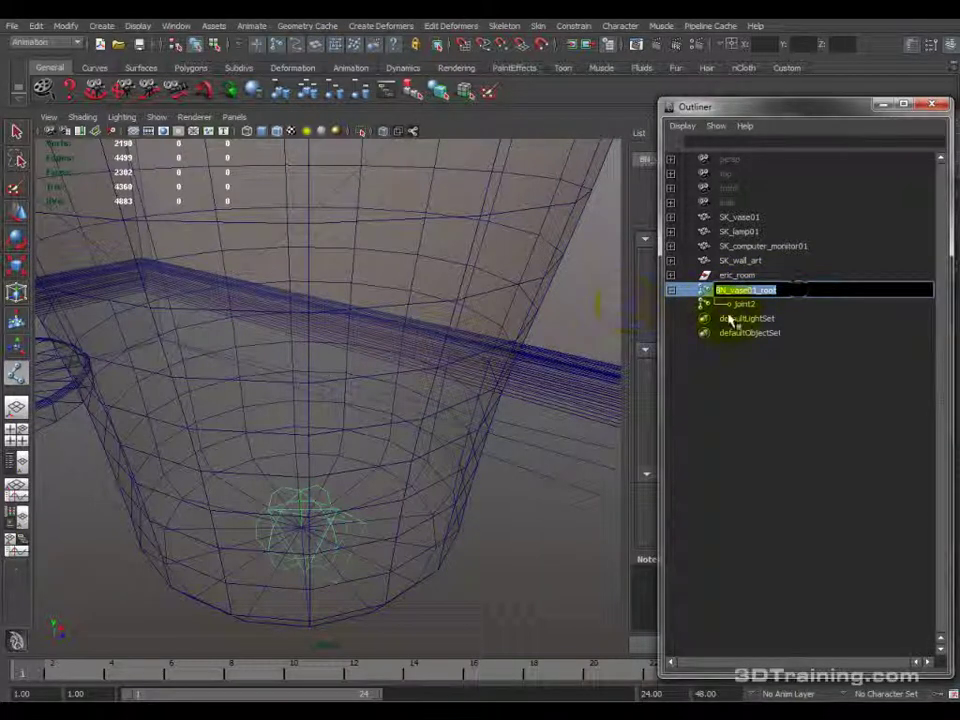
double_click(741, 305)
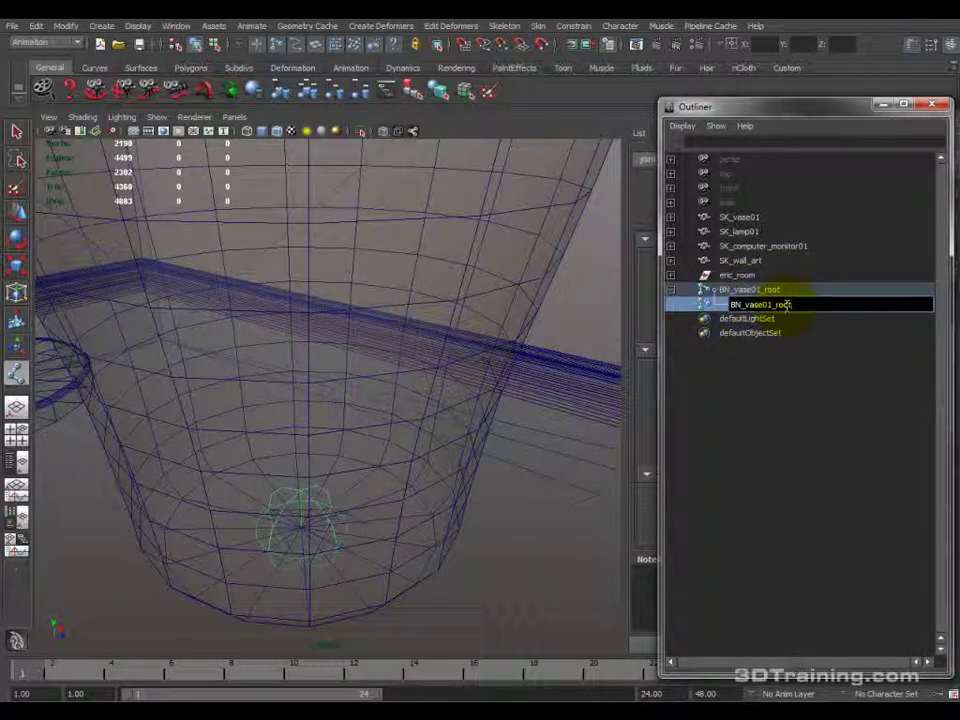
type("BN_vase01_jnt")
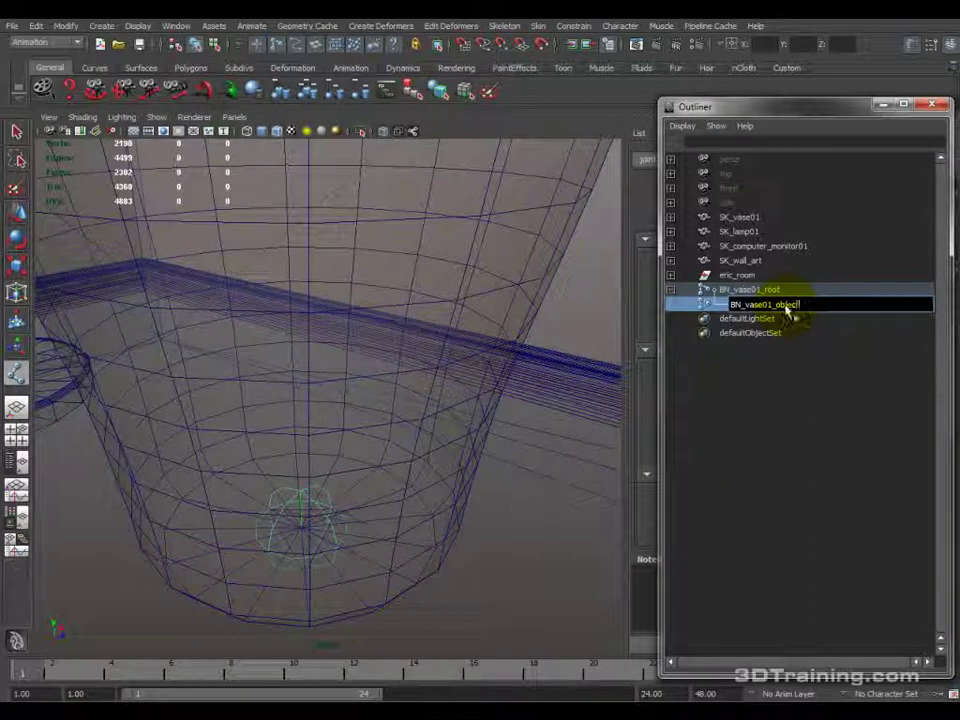
key("Return")
Move BN_vase01_object straight up from the root joint to around the middle of the vase.
key("Up")
key("w")
left_click_drag(407, 446, 322, 412, "alt")
left_click(768, 304)
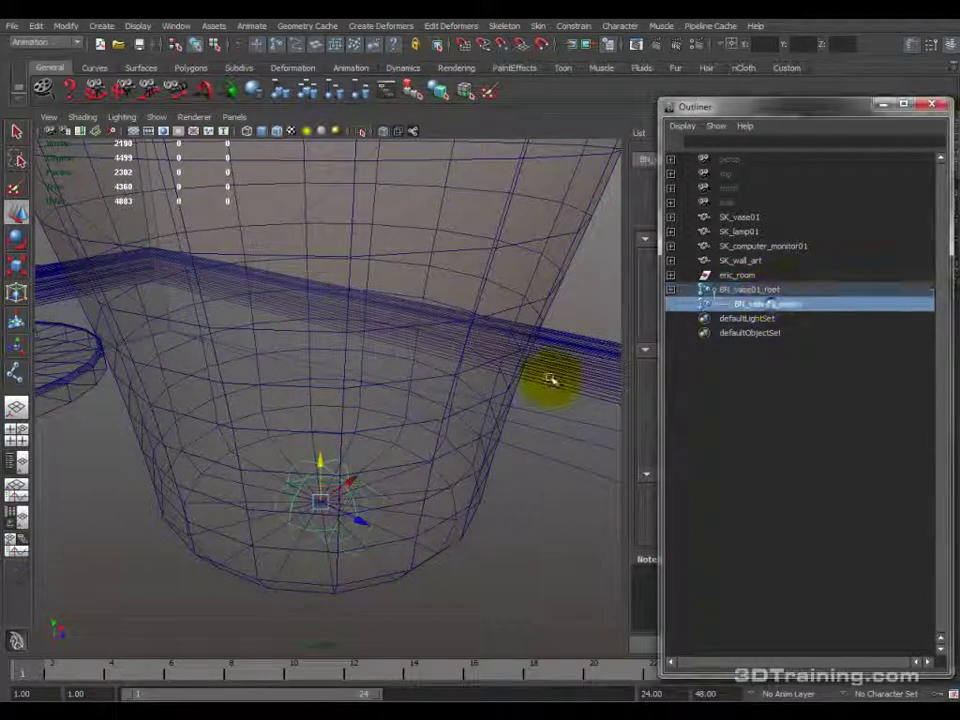
left_click_drag(323, 461, 407, 504, "alt")
left_click_drag(375, 375, 356, 355)
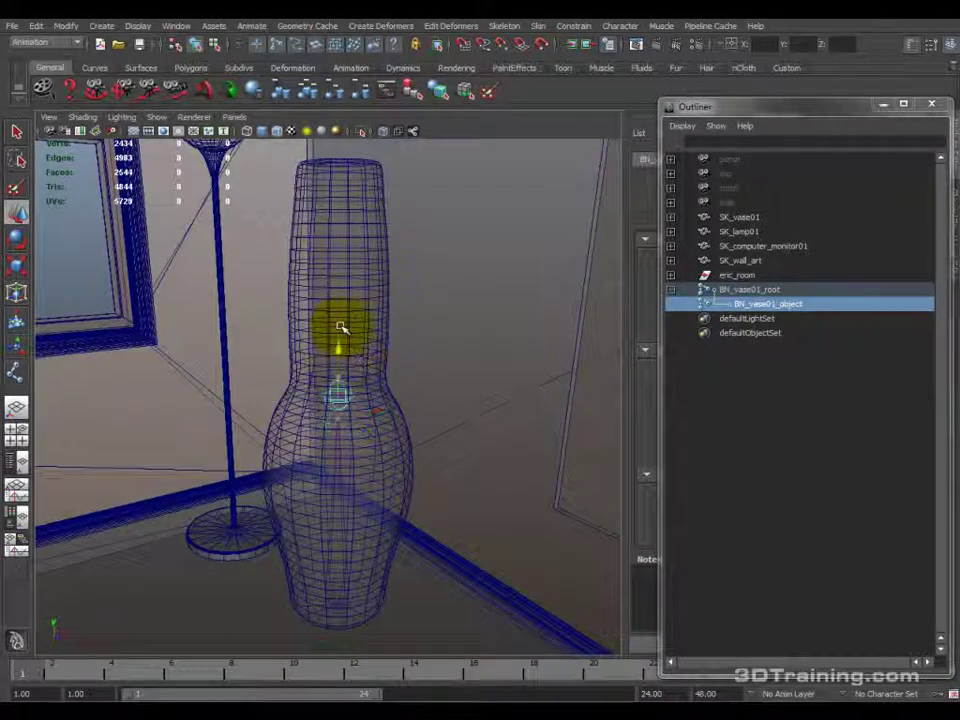
left_click_drag(333, 466, 337, 220)
left_click_drag(344, 470, 335, 369)
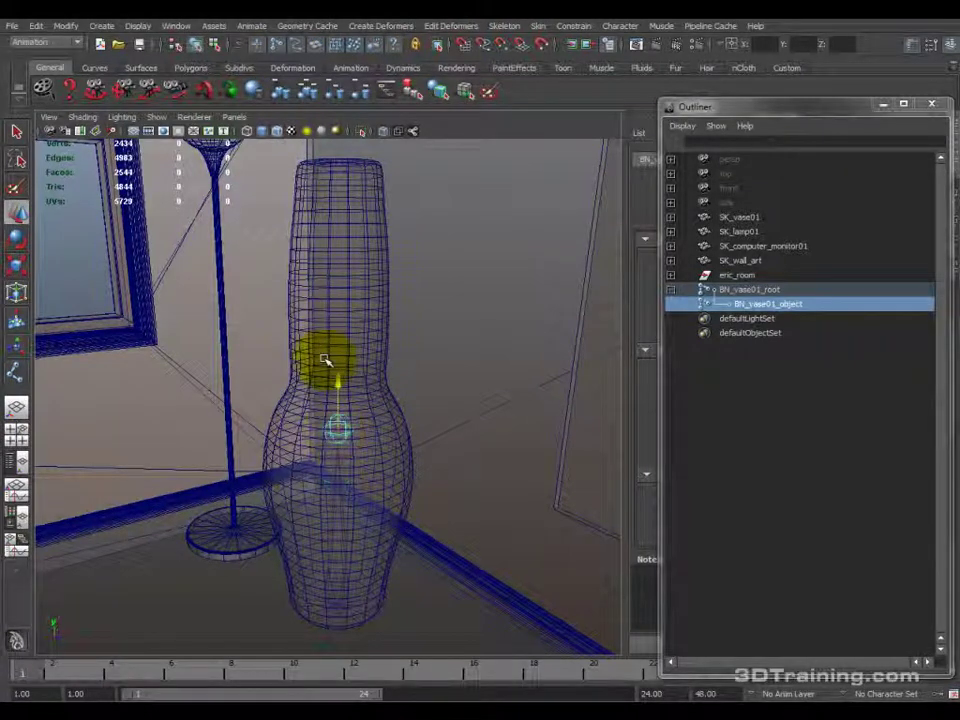
left_click_drag(325, 326, 330, 440)
Reorder the Outliner so that BN_vase01_root and its child sit directly below SK_vase01.
left_click(785, 305)
left_click(752, 291)
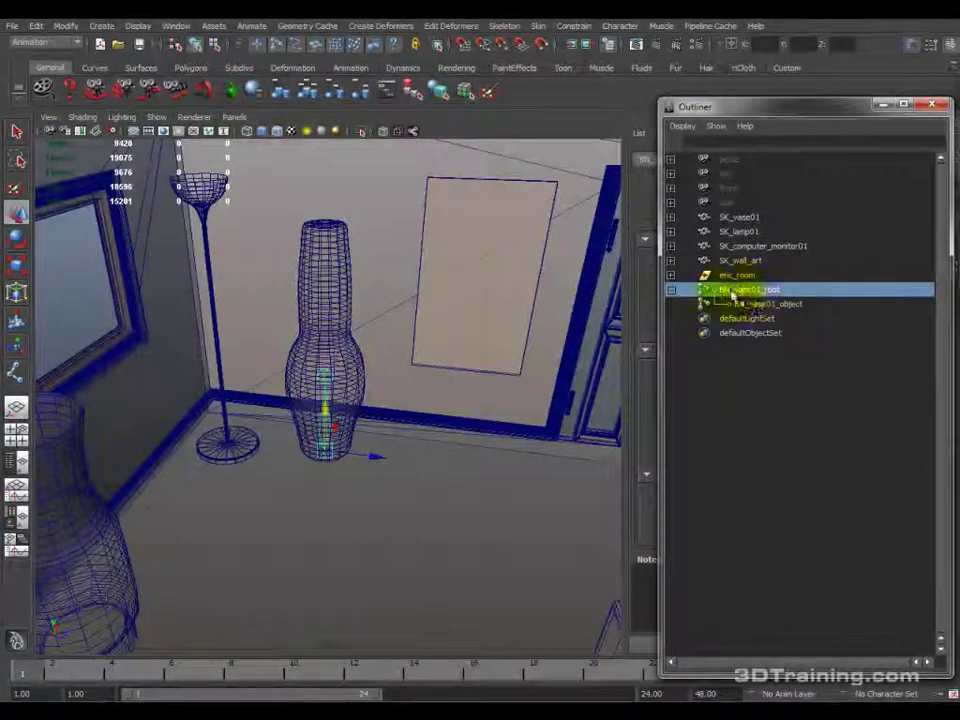
left_click_drag(733, 293, 793, 303)
middle_click_drag(746, 296, 766, 222)
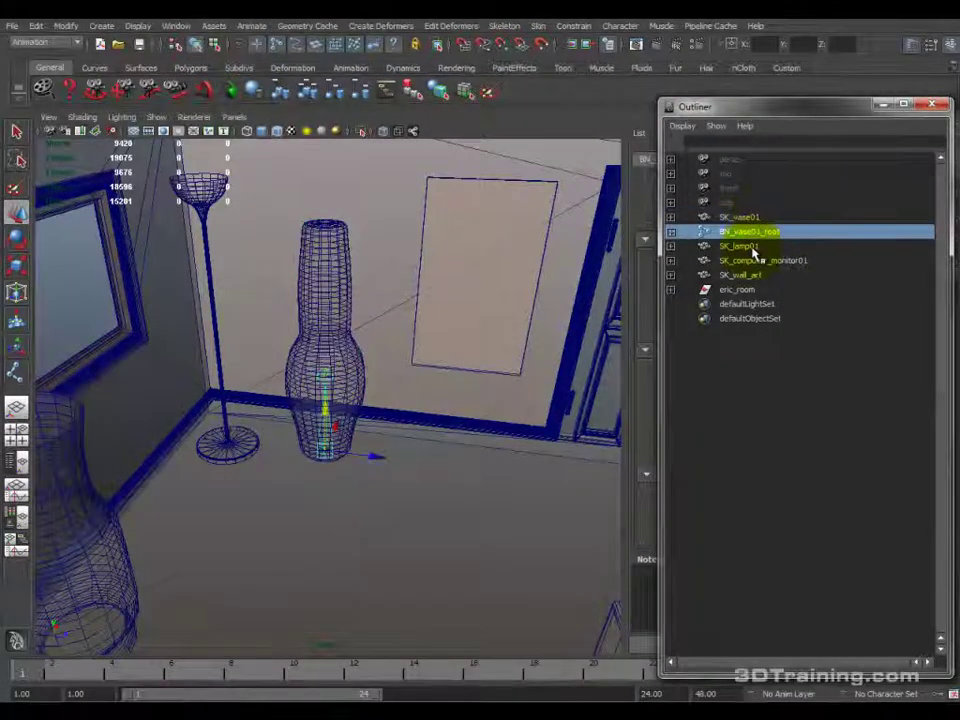
Expand BN_vase01_root in the Outliner to show its child joint, with the vase viewed up close.
left_click(758, 216)
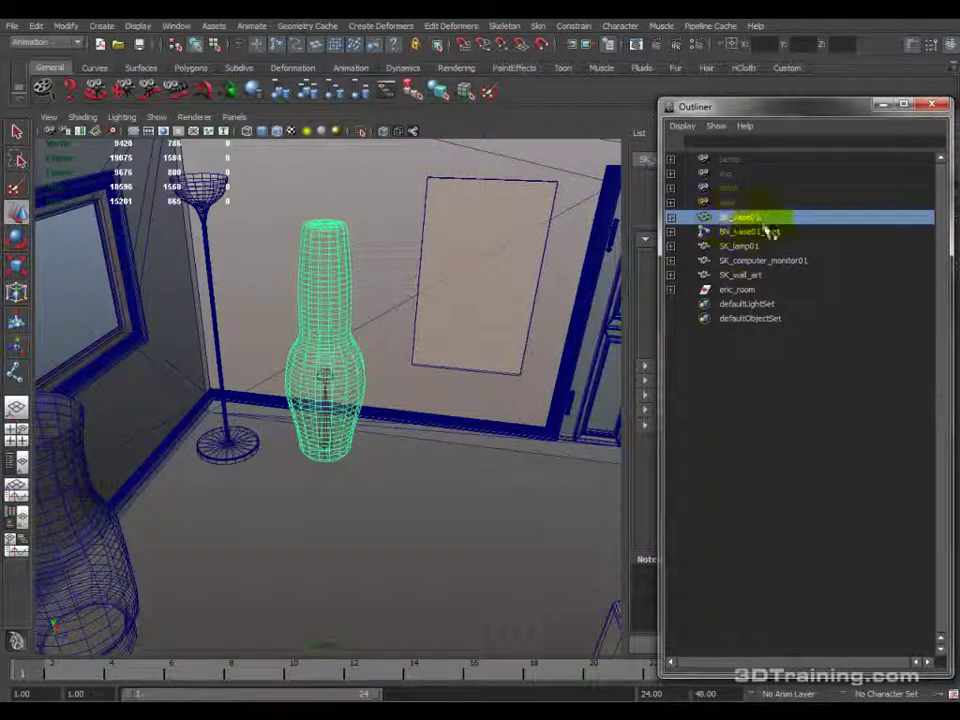
left_click(748, 232)
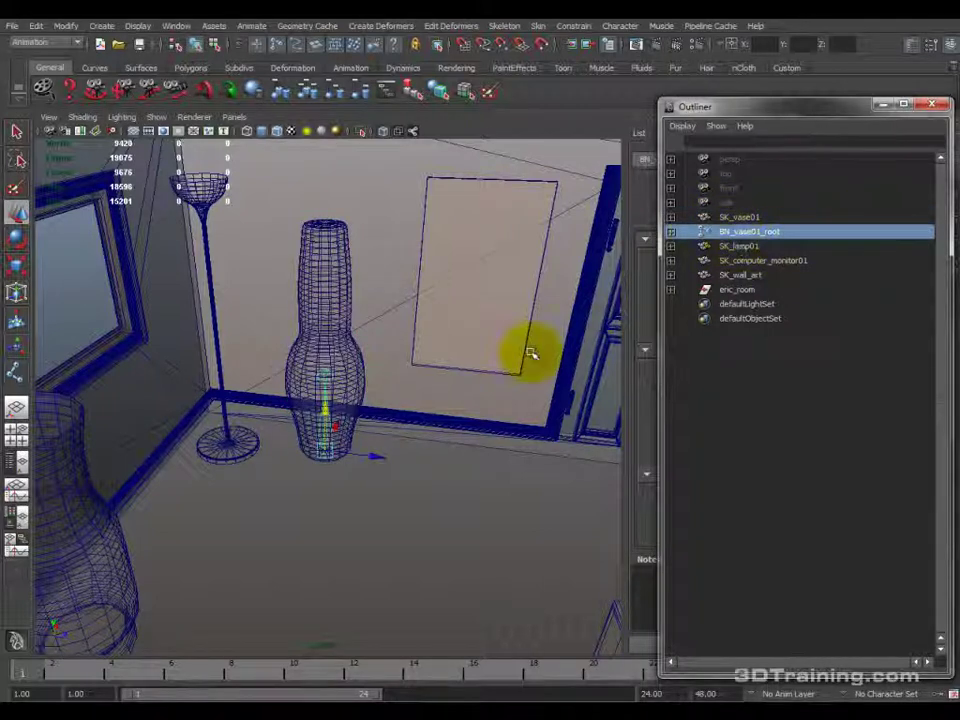
scroll(429, 386, "up", 5)
scroll(336, 360, "down", 3)
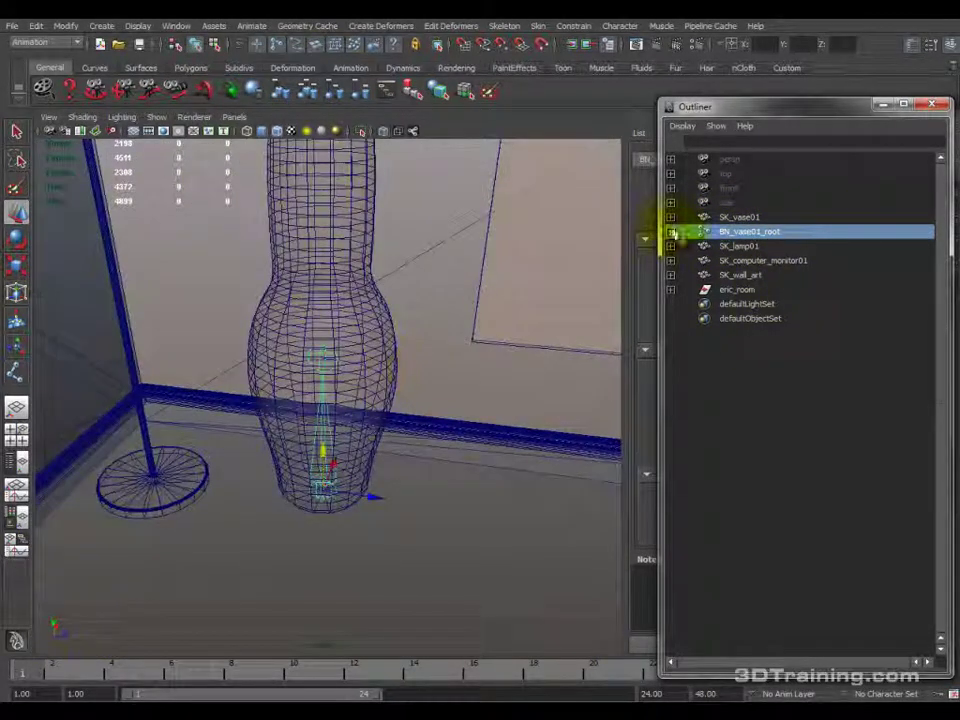
left_click(672, 232)
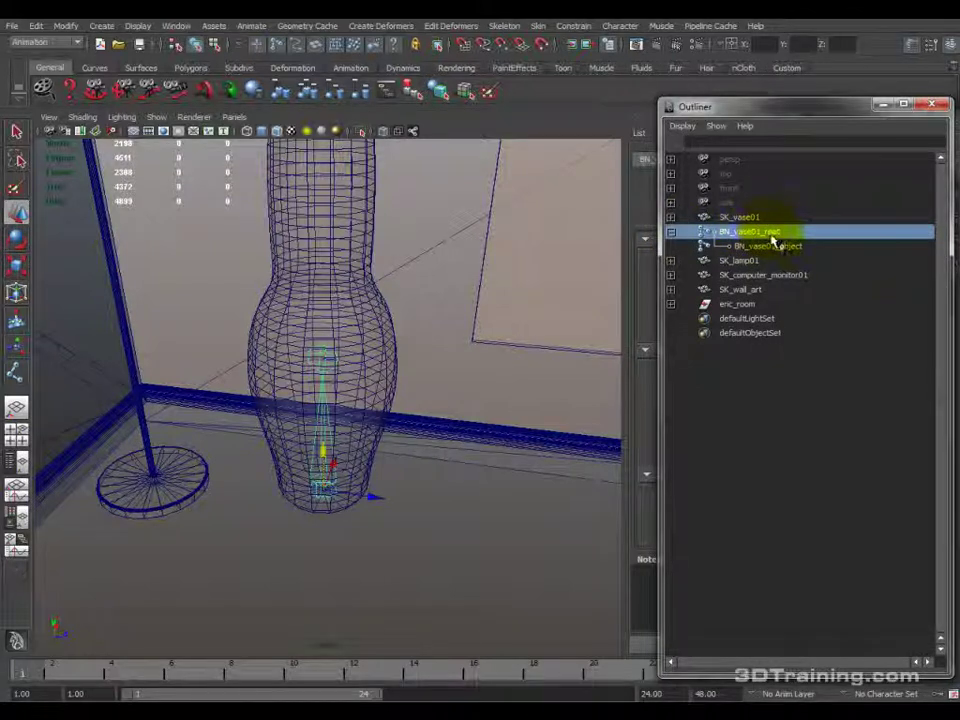
Smooth-bind SK_vase01 to the BN_vase01_object joint, with Bind to set to Selected joints.
left_click(773, 246)
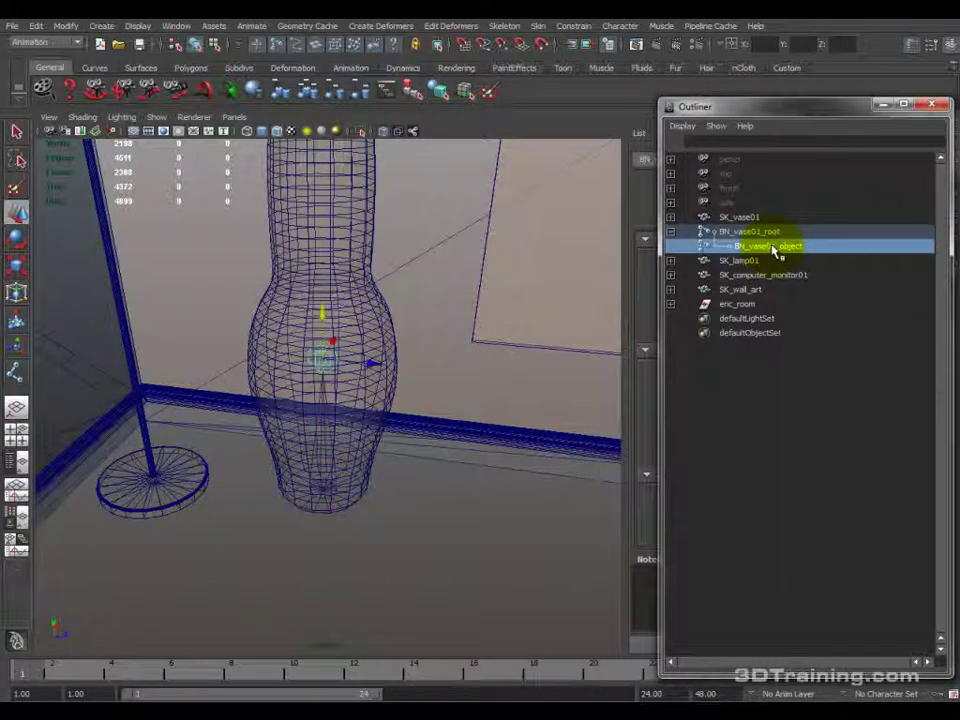
left_click(762, 218, "shift")
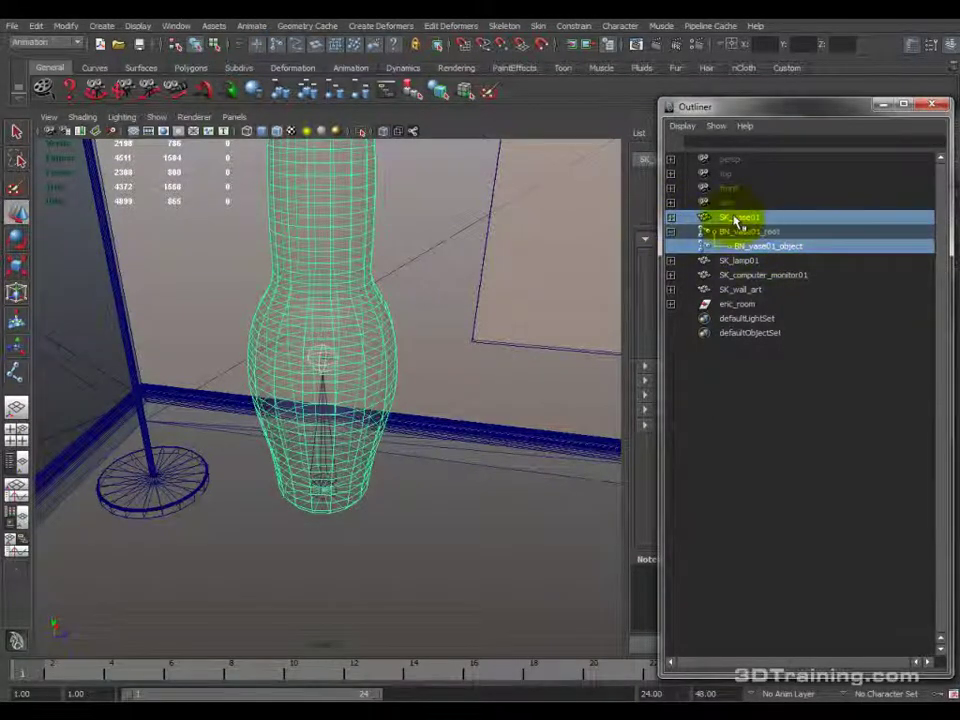
left_click(539, 27)
mouse_move(595, 45)
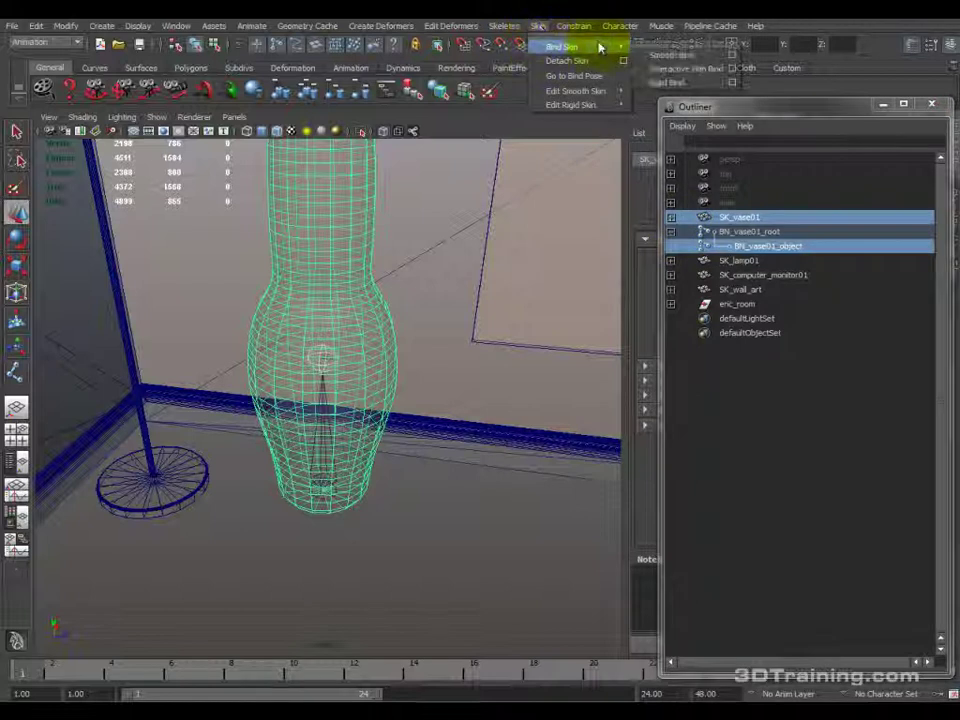
left_click(734, 56)
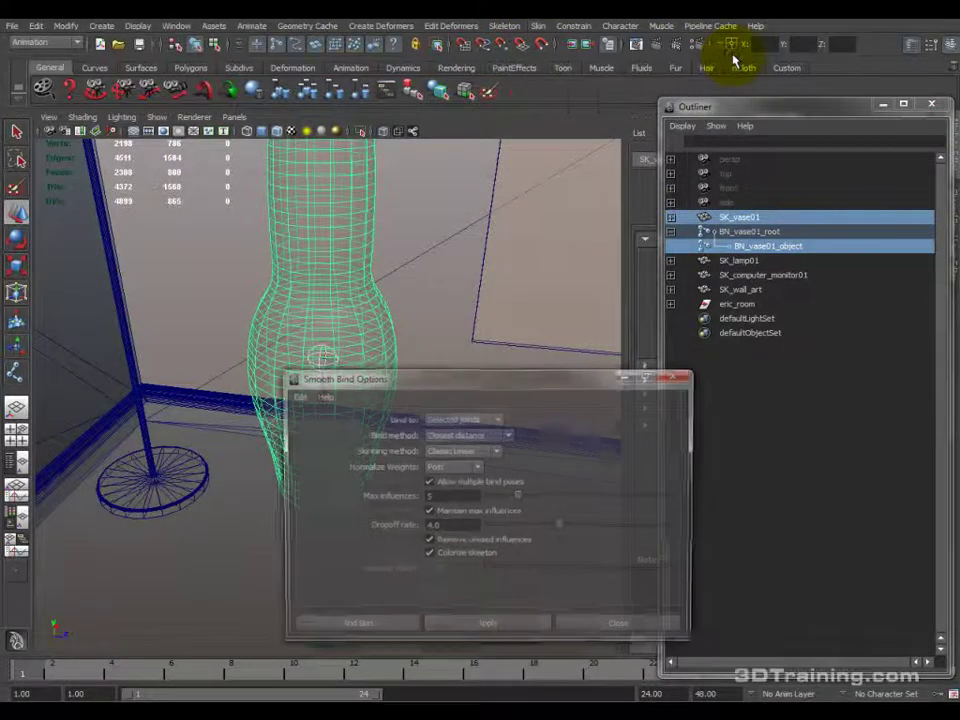
left_click(466, 435)
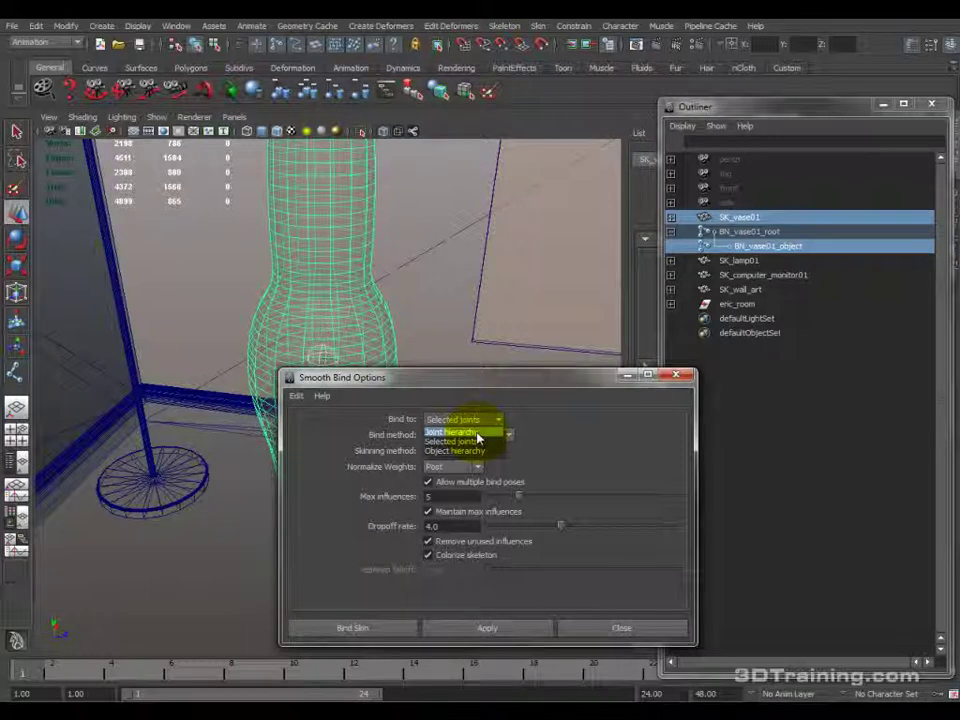
left_click(472, 442)
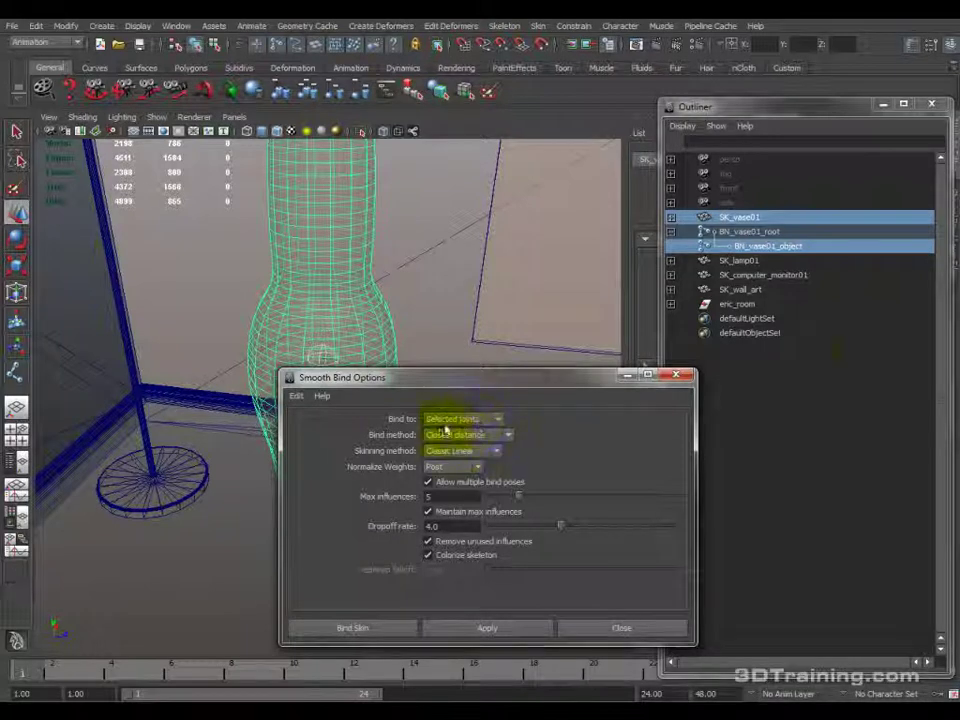
left_click(344, 632)
Display the room smooth-shaded and turn off the X-ray display.
left_click_drag(343, 553, 447, 395, "alt")
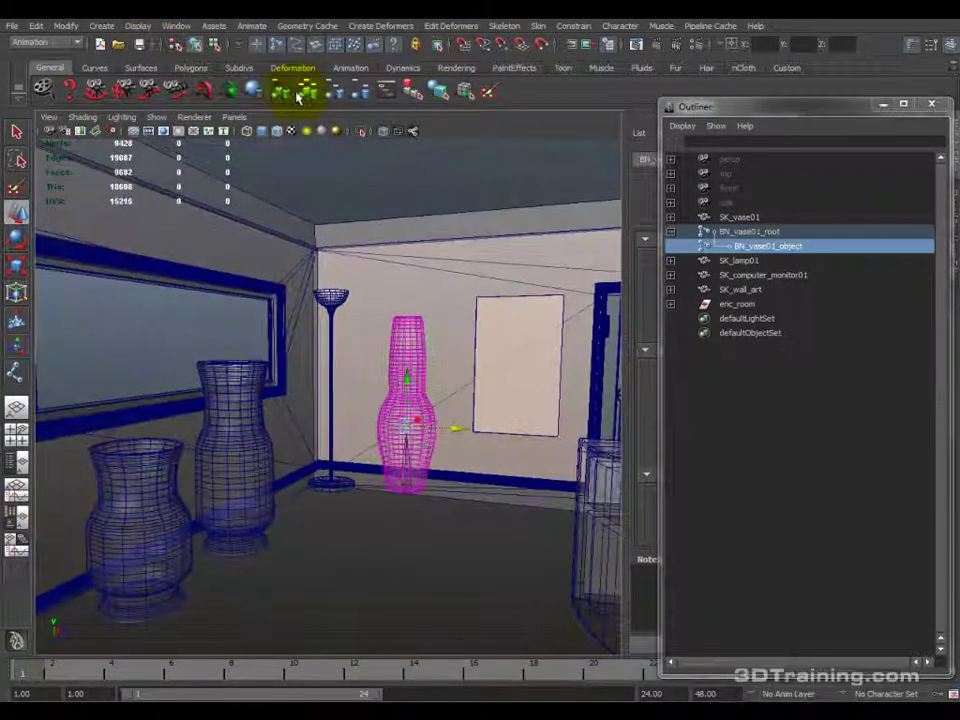
left_click(277, 131)
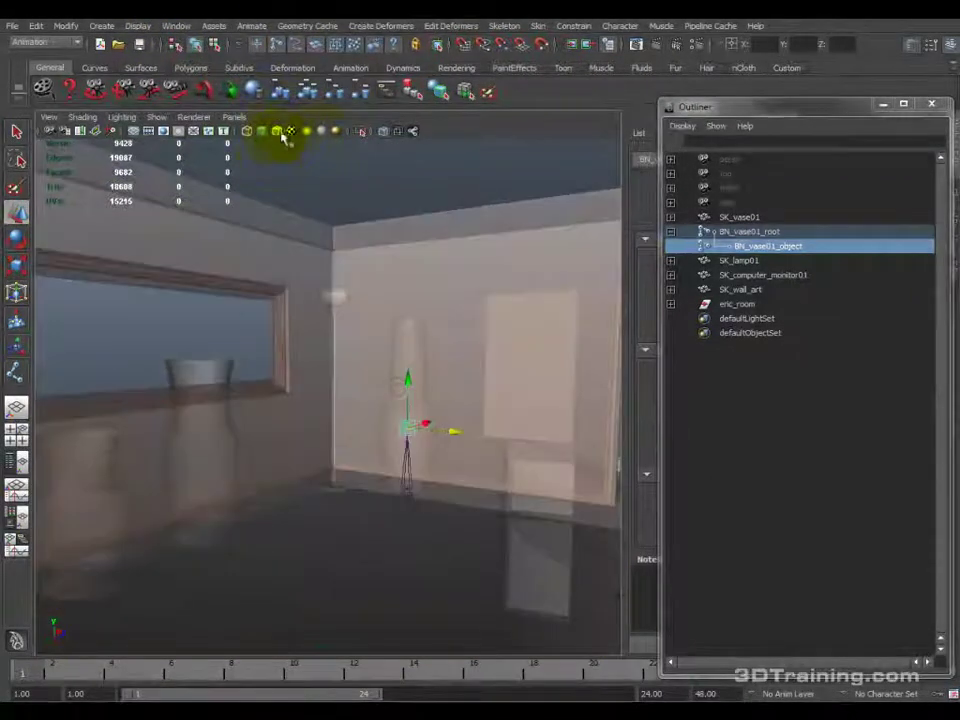
left_click(390, 136)
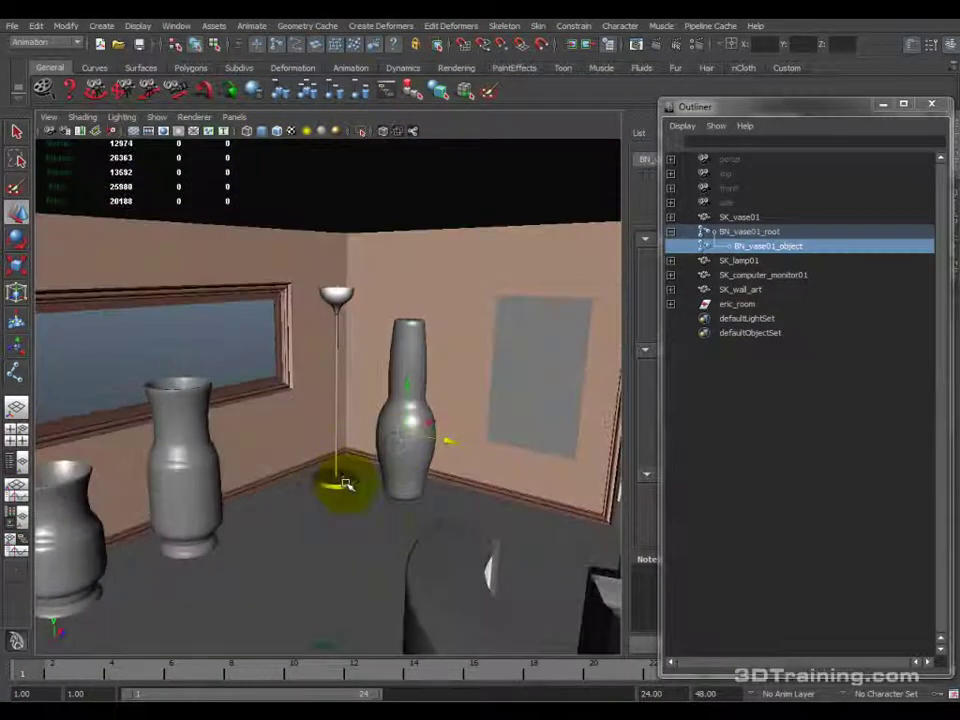
Set a key on SK_lamp01's transforms at frame 1, with the Outliner minimised and the Channel Box showing its channels.
left_click(333, 465)
key("f")
scroll(383, 447, "down", 5)
left_click_drag(371, 450, 357, 478, "alt")
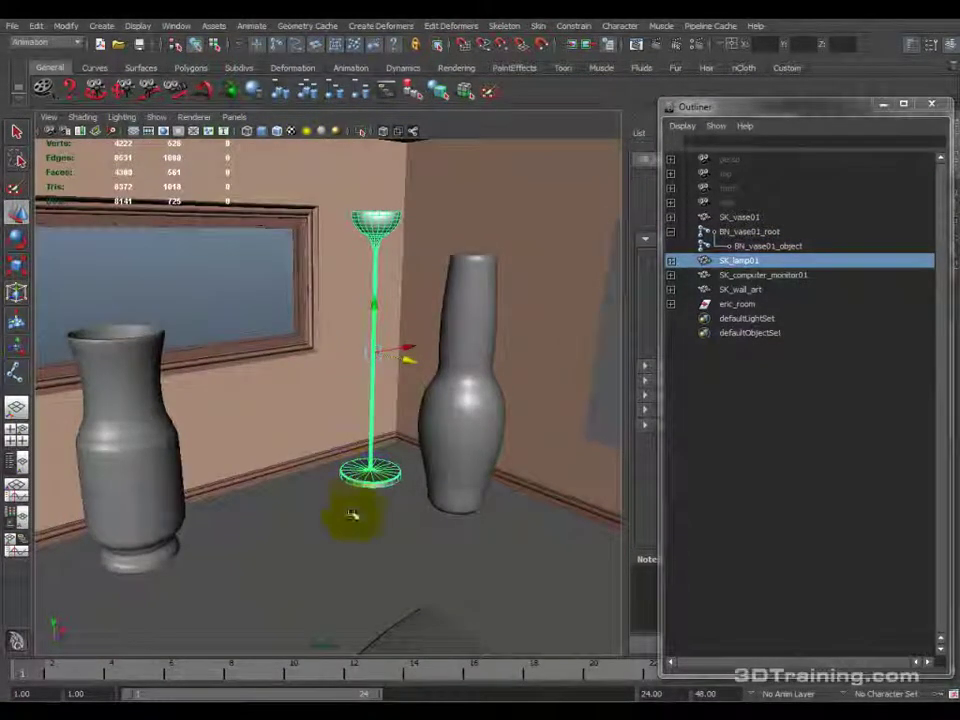
left_click_drag(407, 343, 420, 440)
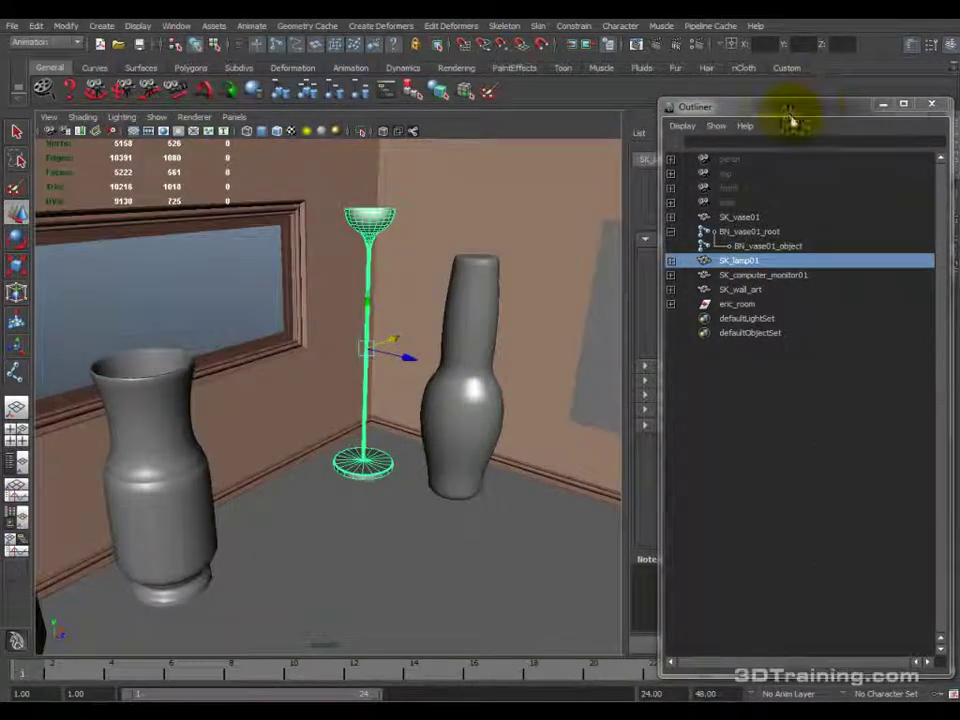
left_click(882, 104)
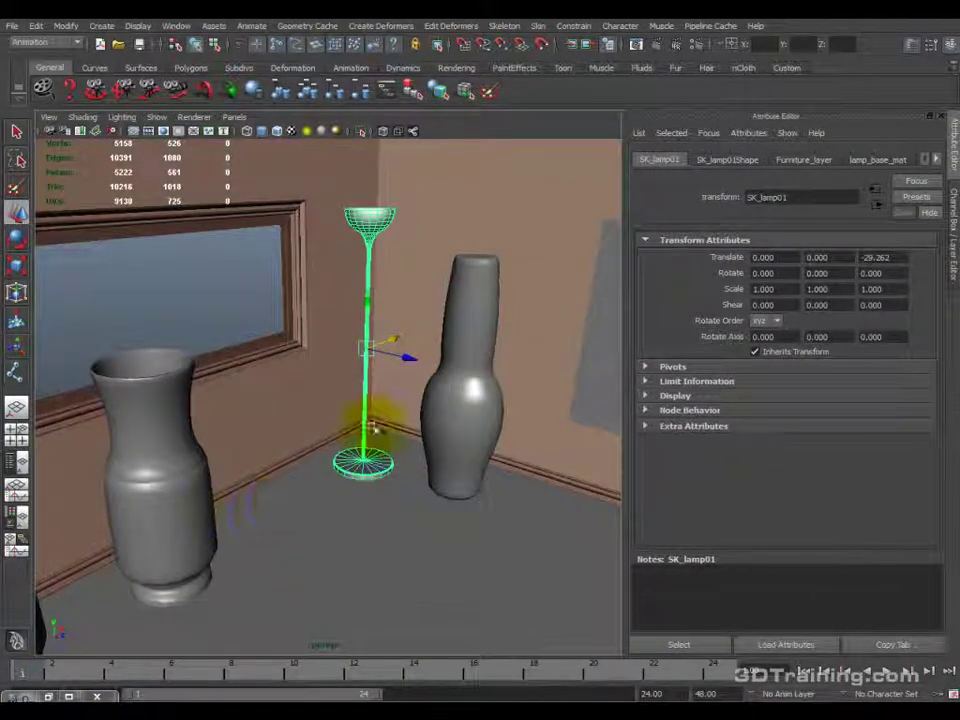
key("s")
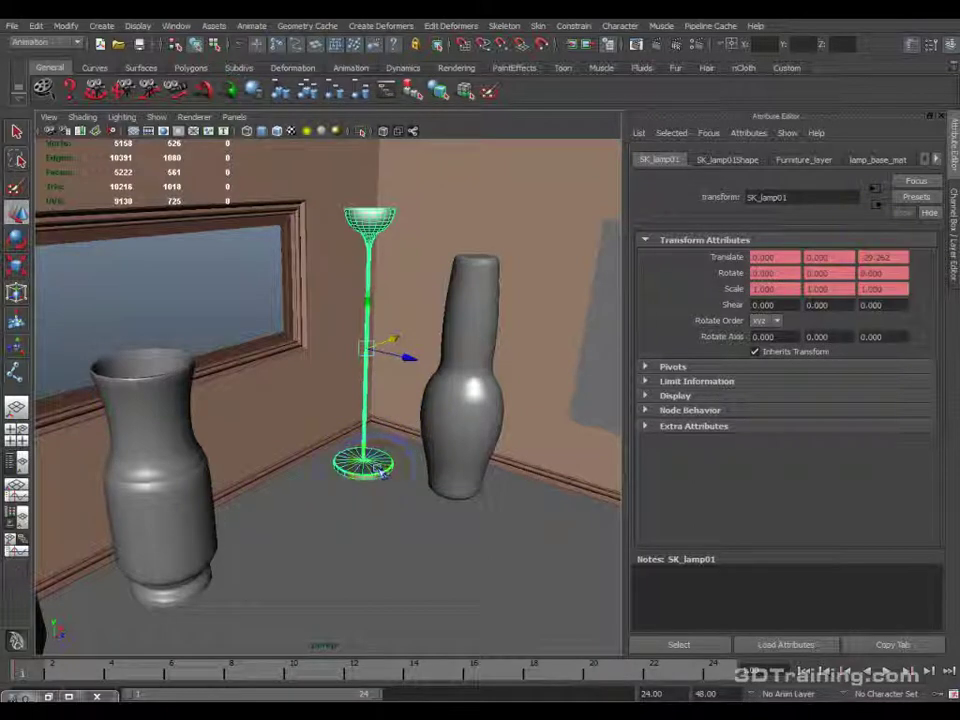
left_click(953, 228)
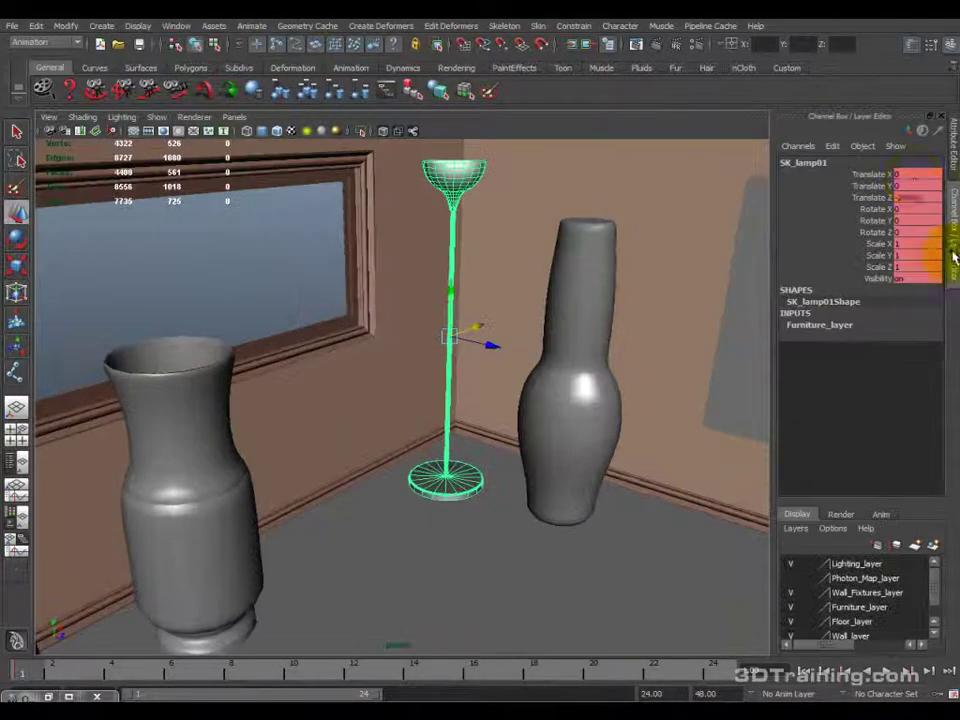
Key SK_lamp01 at frame 12, moved out of the corner to about -4.88 in Translate X, and scrub through the motion.
left_click_drag(86, 672, 355, 668)
middle_click_drag(489, 336, 380, 505)
left_click_drag(360, 668, 82, 675)
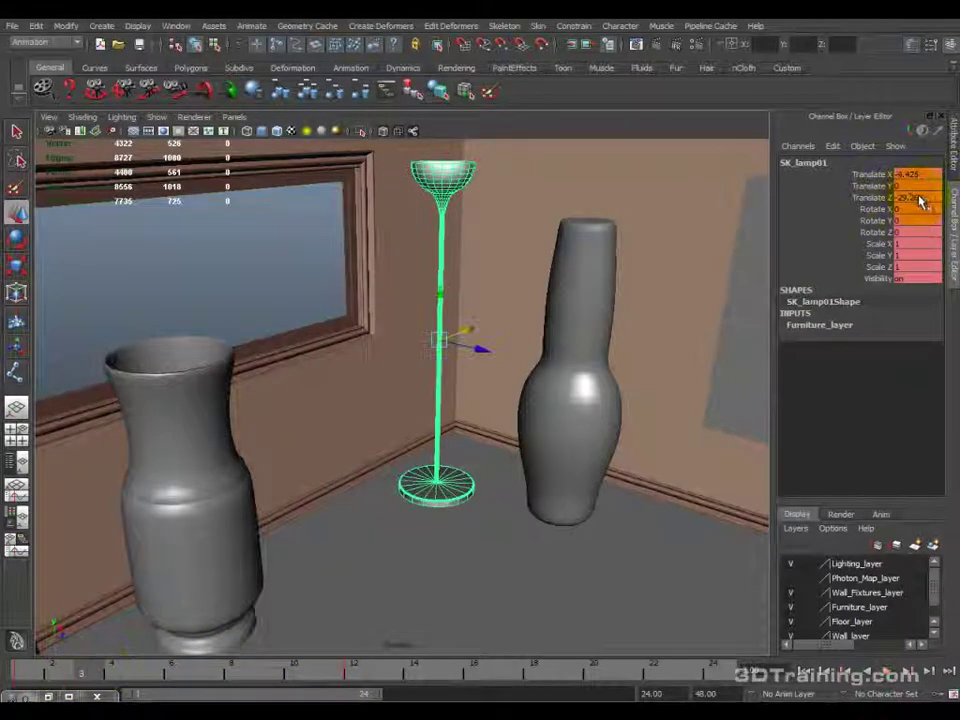
left_click_drag(220, 676, 320, 675)
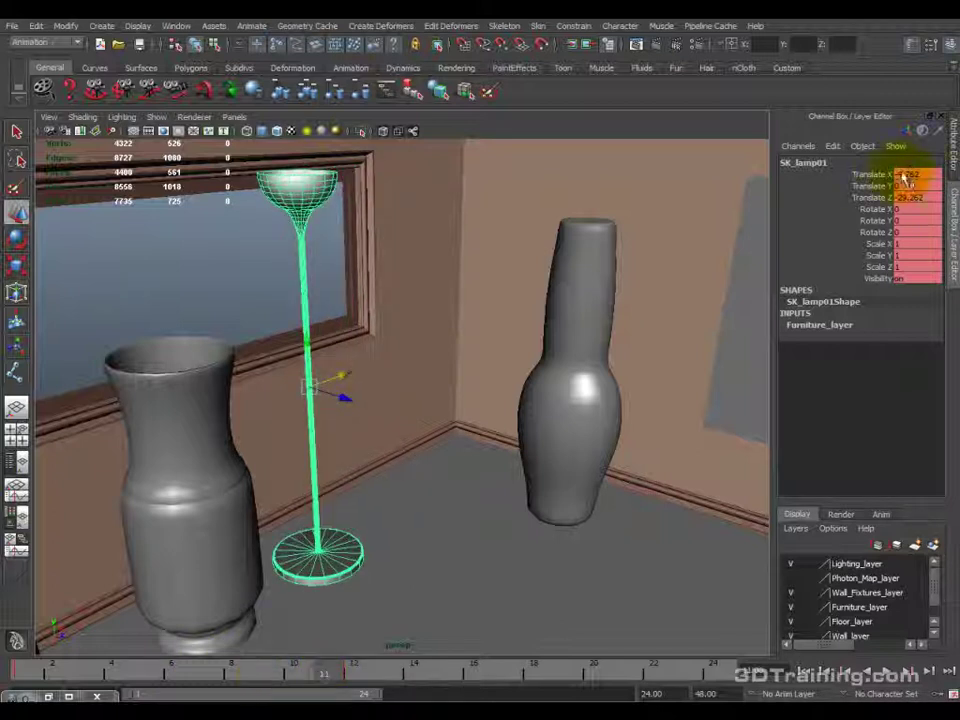
left_click_drag(251, 681, 381, 677)
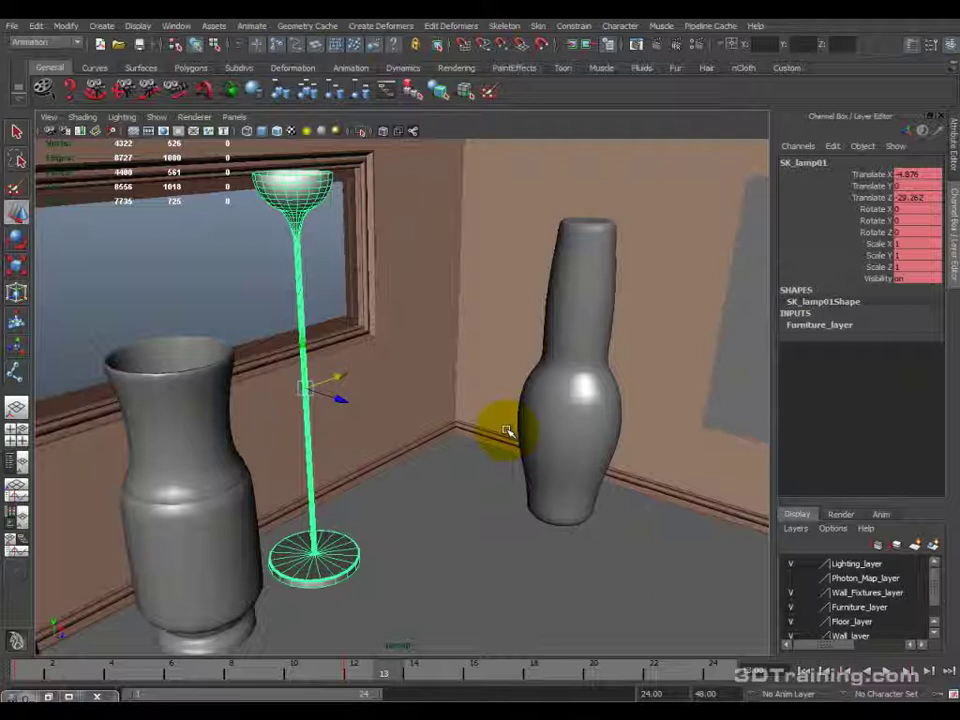
mouse_move(330, 668)
left_mouse_down()
mouse_move(289, 669)
mouse_move(325, 683)
mouse_move(86, 664)
mouse_move(360, 677)
mouse_move(347, 677)
left_mouse_up()
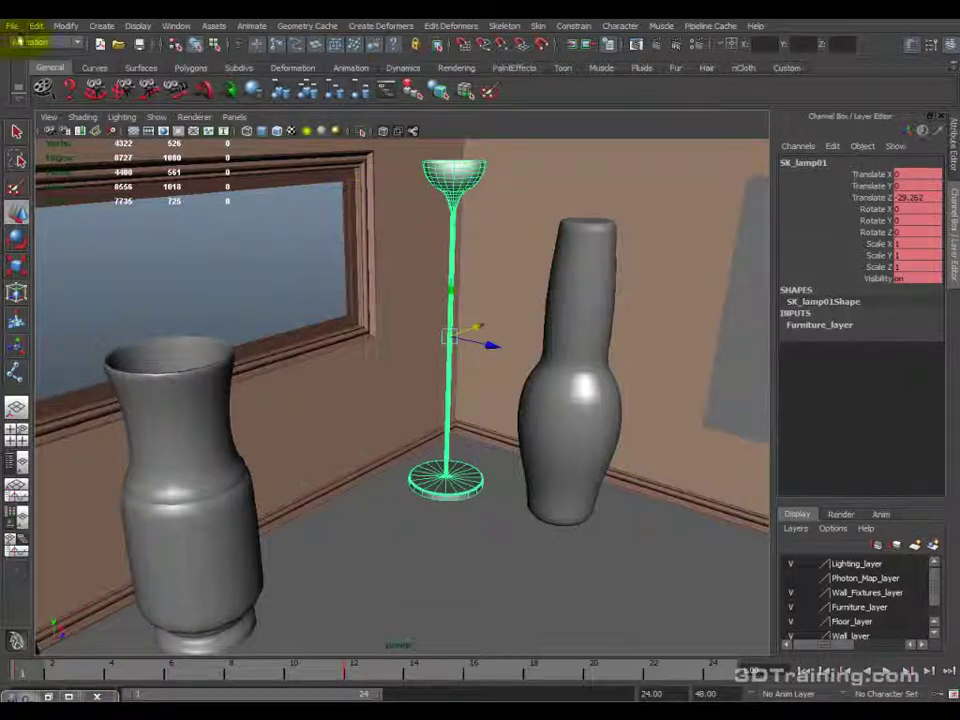
Delete the animation keys from SK_lamp01.
left_click(36, 27)
mouse_move(53, 147)
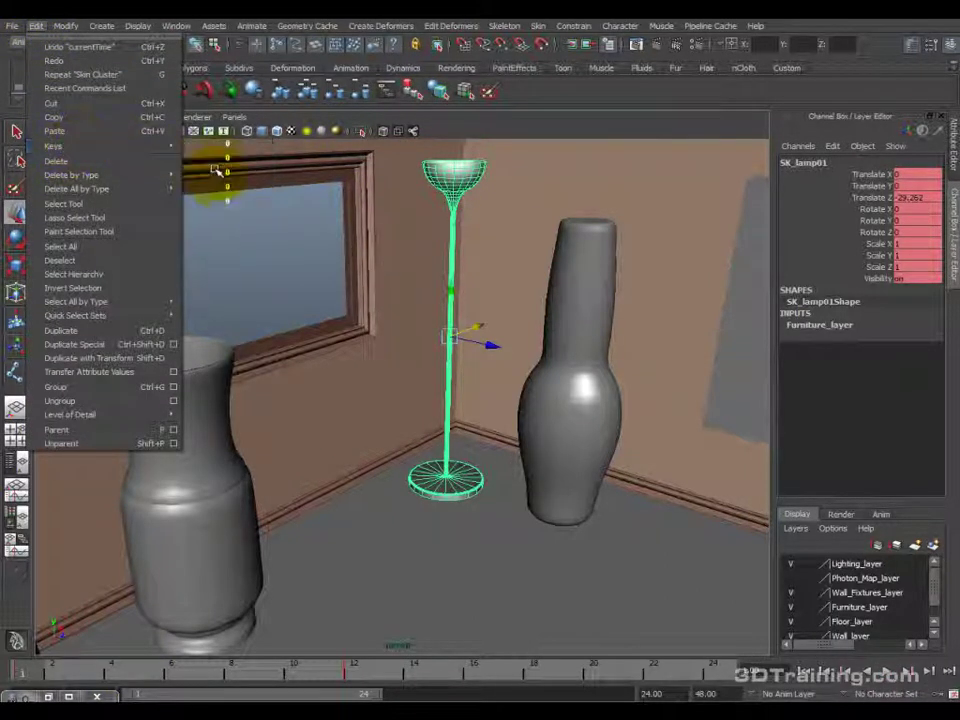
left_click(229, 197)
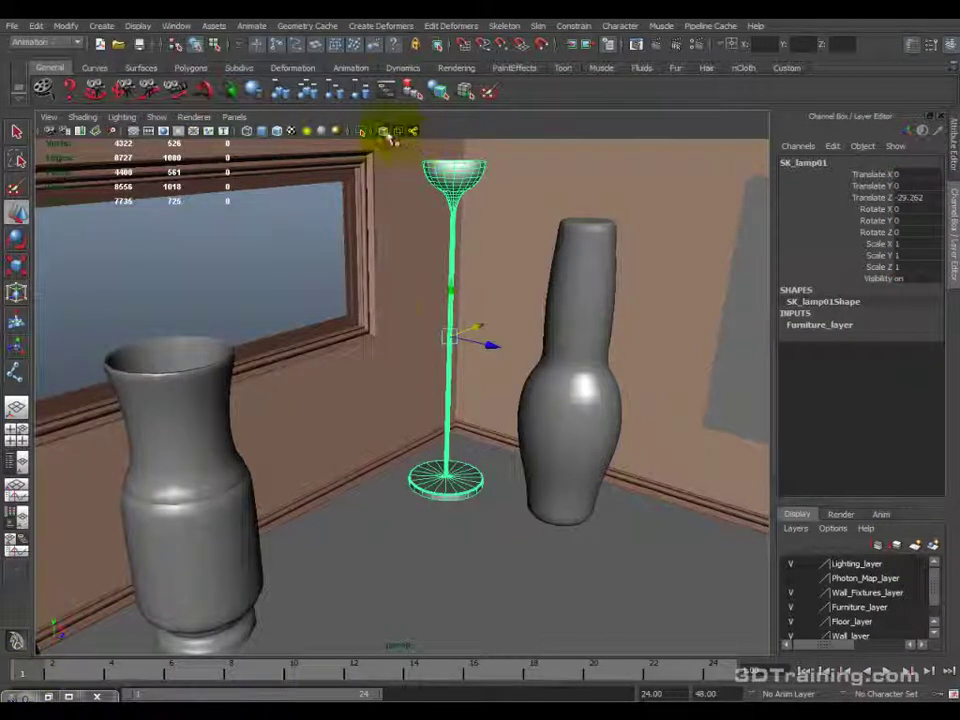
Restore the Outliner, make the joints visible through the vase, and select BN_vase01_object.
left_click(28, 500)
left_click_drag(565, 405, 544, 407, "alt")
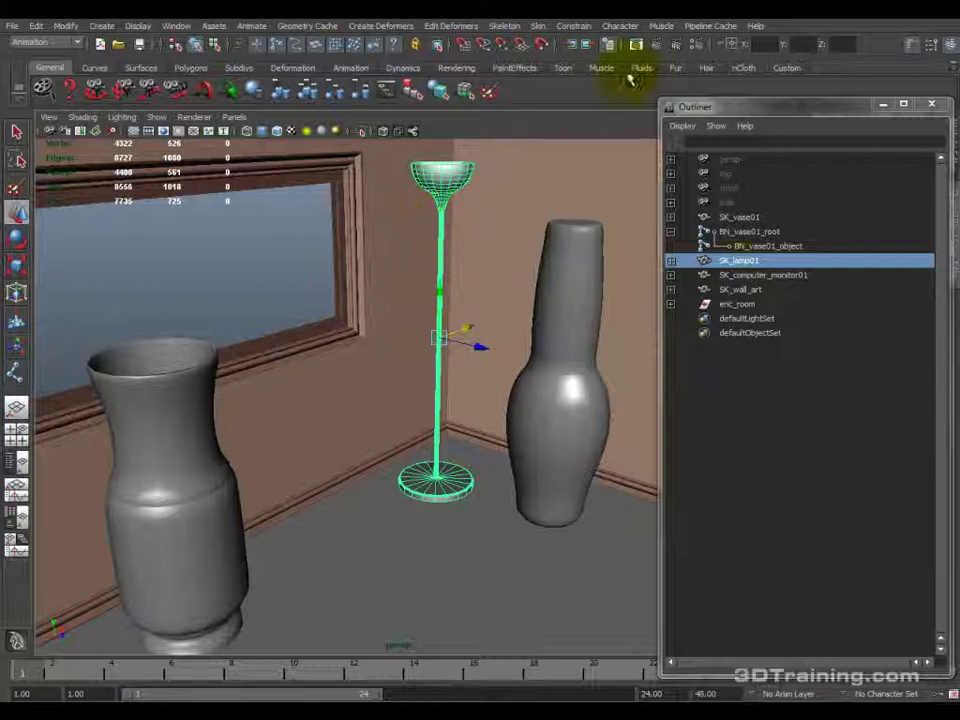
left_click(710, 245)
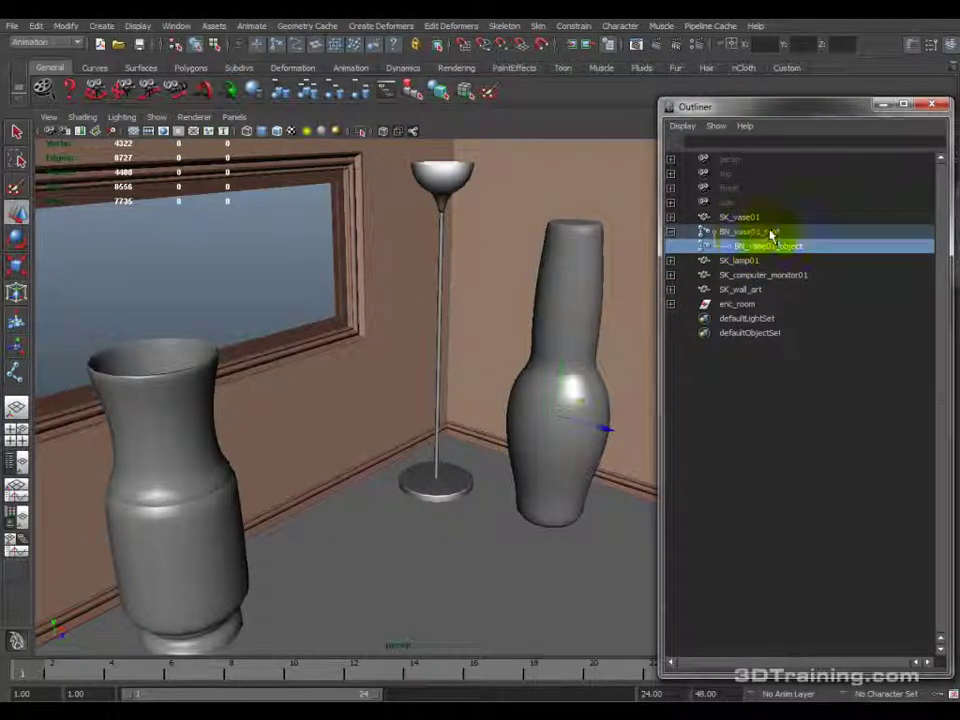
left_click_drag(454, 317, 397, 120, "alt")
left_click_drag(546, 471, 454, 390, "alt")
left_click_drag(390, 410, 231, 650)
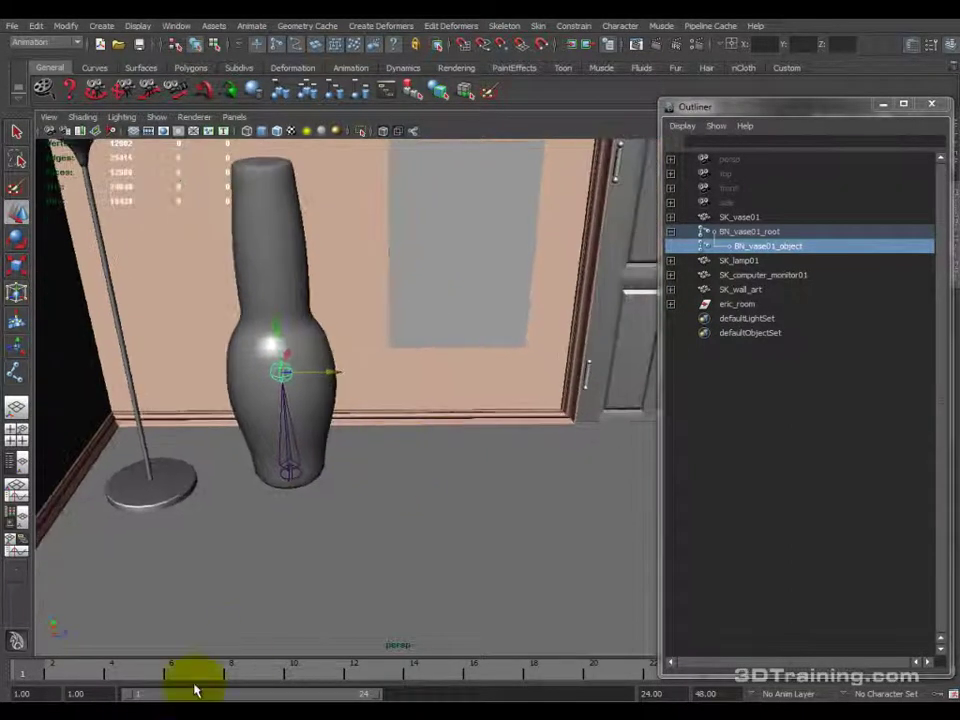
left_click(738, 218)
left_click(765, 246)
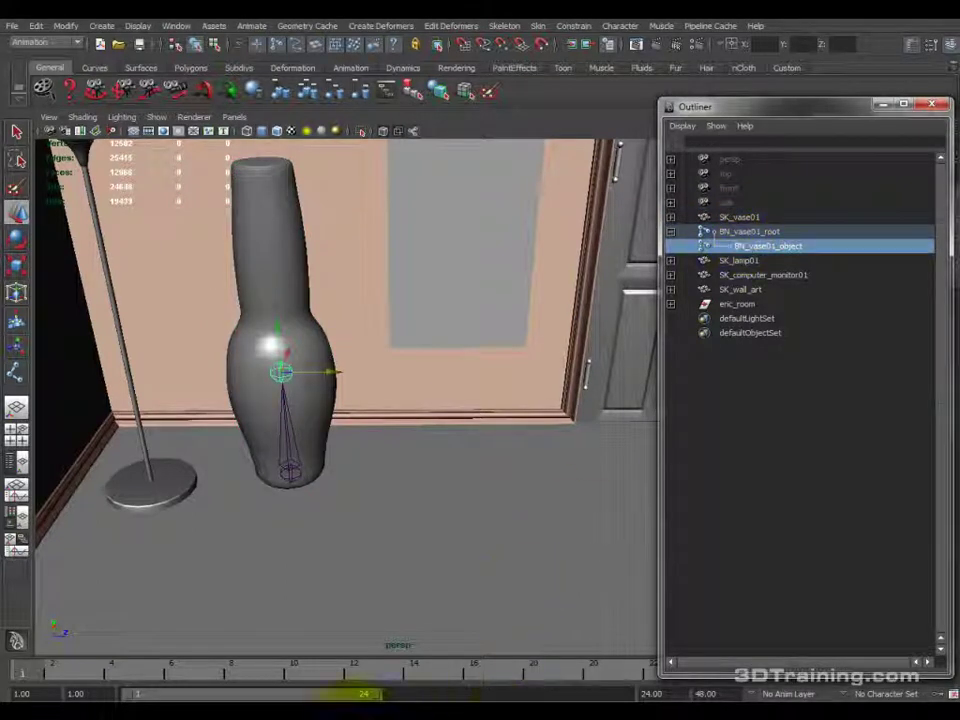
Minimise the Outliner and extend the playback range to end at frame 48.
left_click(378, 697)
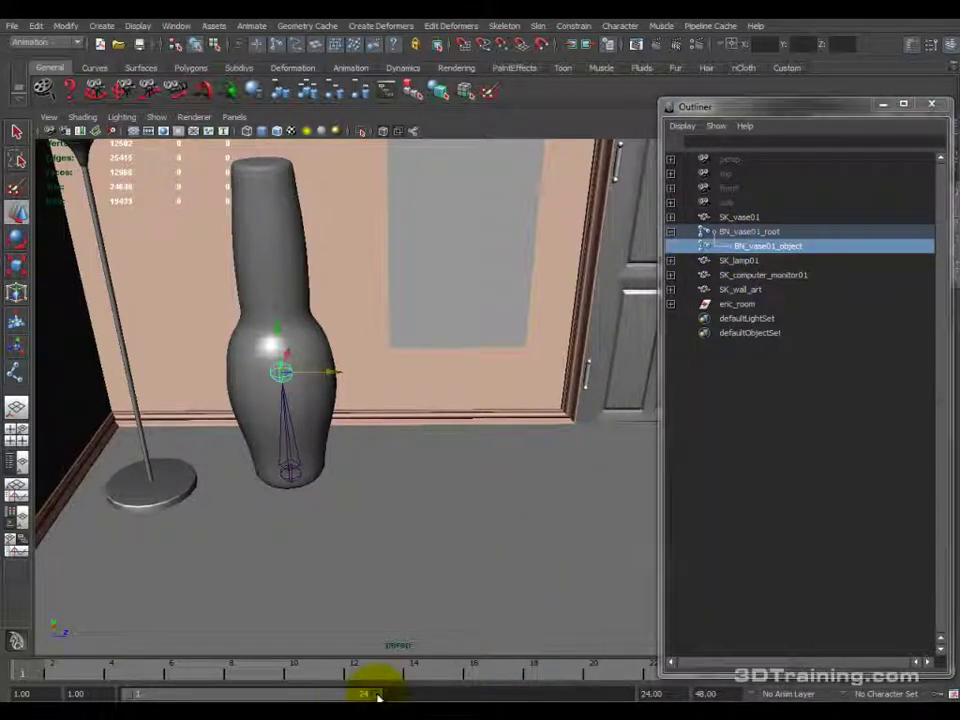
left_click(883, 103)
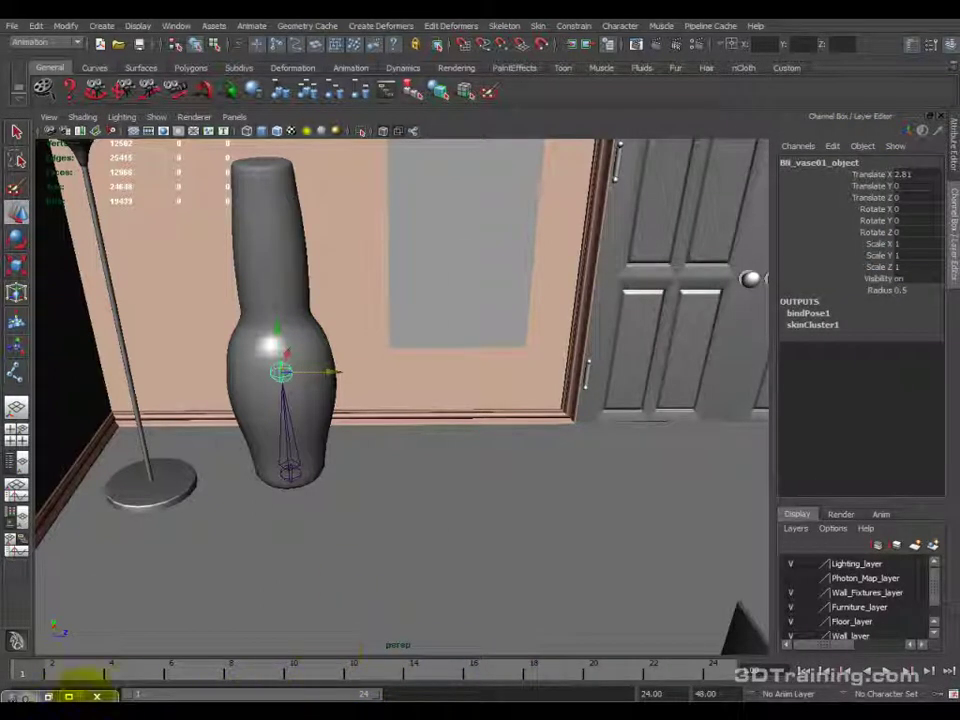
left_click_drag(231, 681, 70, 681)
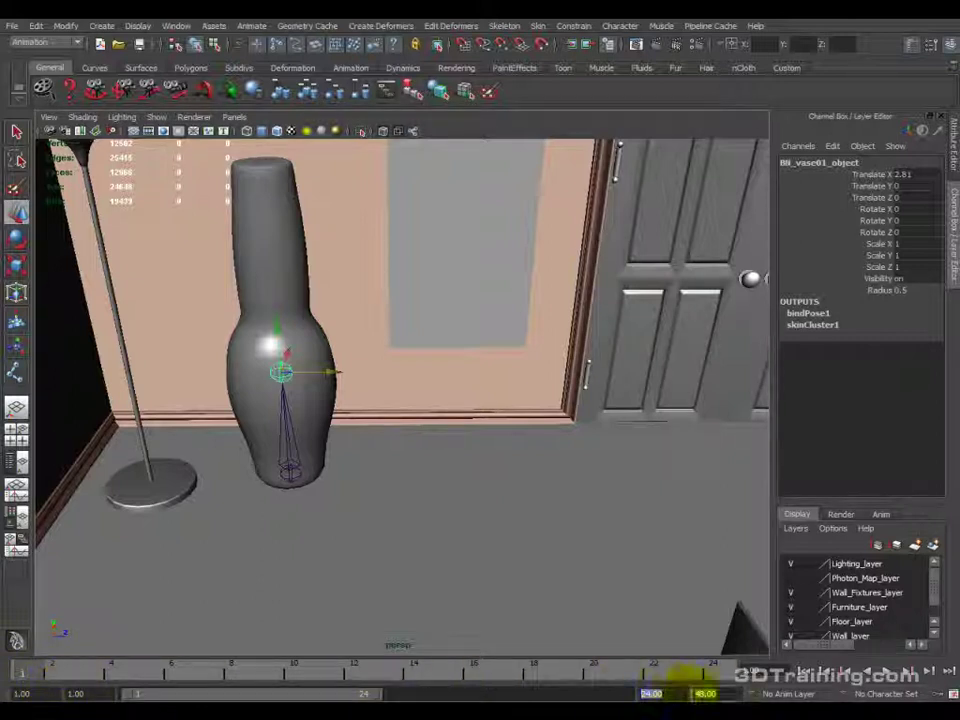
left_click(712, 693)
left_click_drag(378, 693, 698, 694)
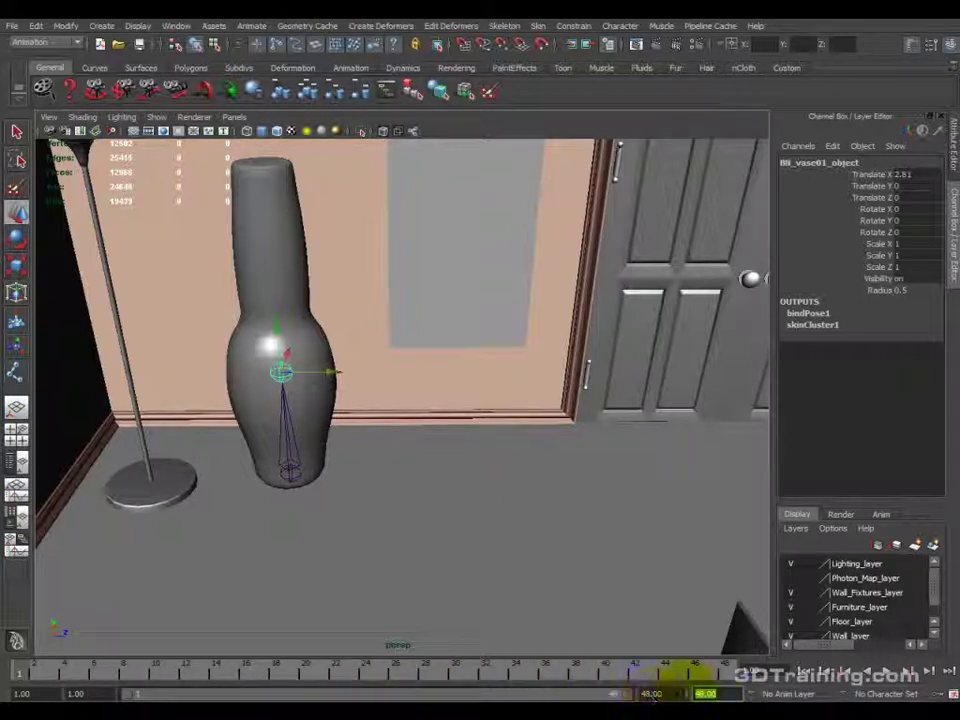
Shorten the playback range to end at frame 19, and extend it back to frame 48.
left_click_drag(476, 693, 614, 694)
left_click_drag(283, 666, 632, 672)
left_click_drag(540, 698, 133, 690)
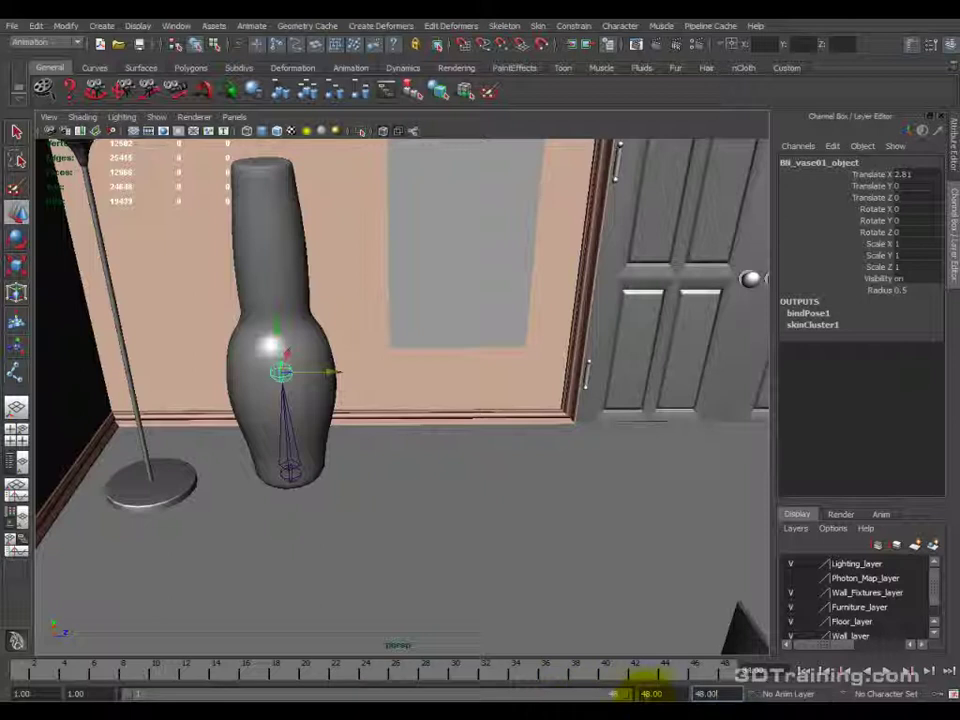
left_click_drag(627, 694, 318, 688)
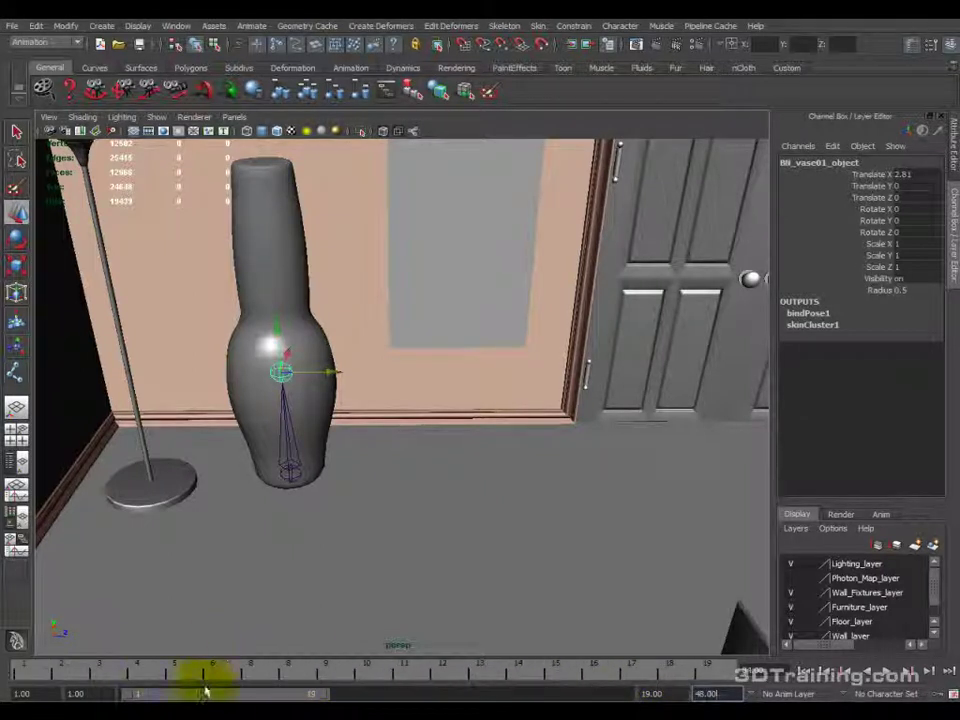
left_click_drag(325, 696, 651, 694)
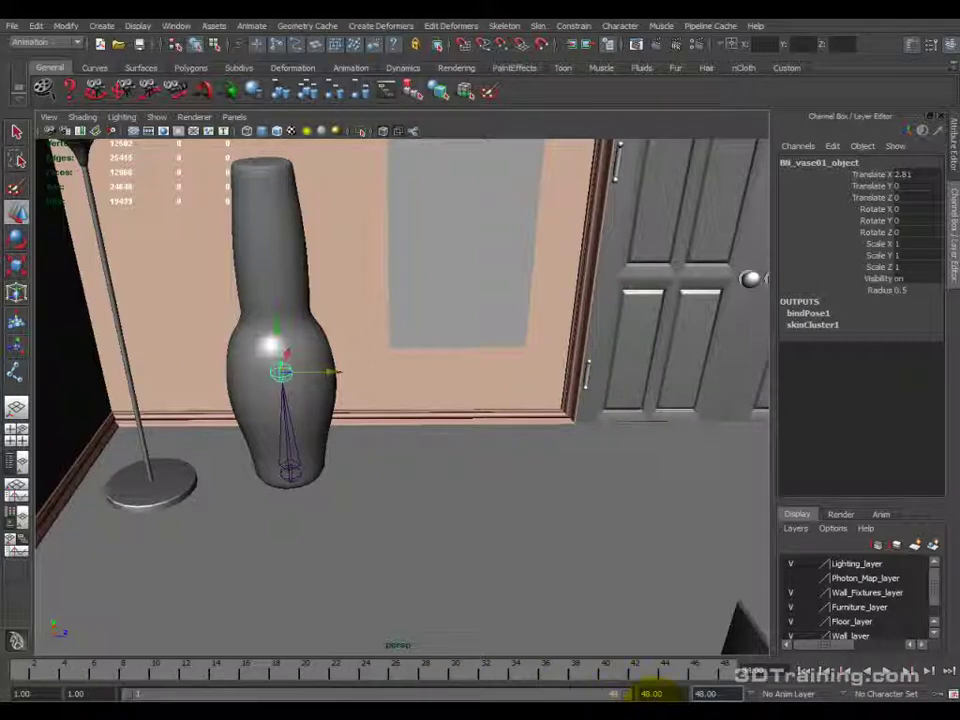
Set a key on all transform channels of BN_vase01_object at frame 1.
double_click(698, 693)
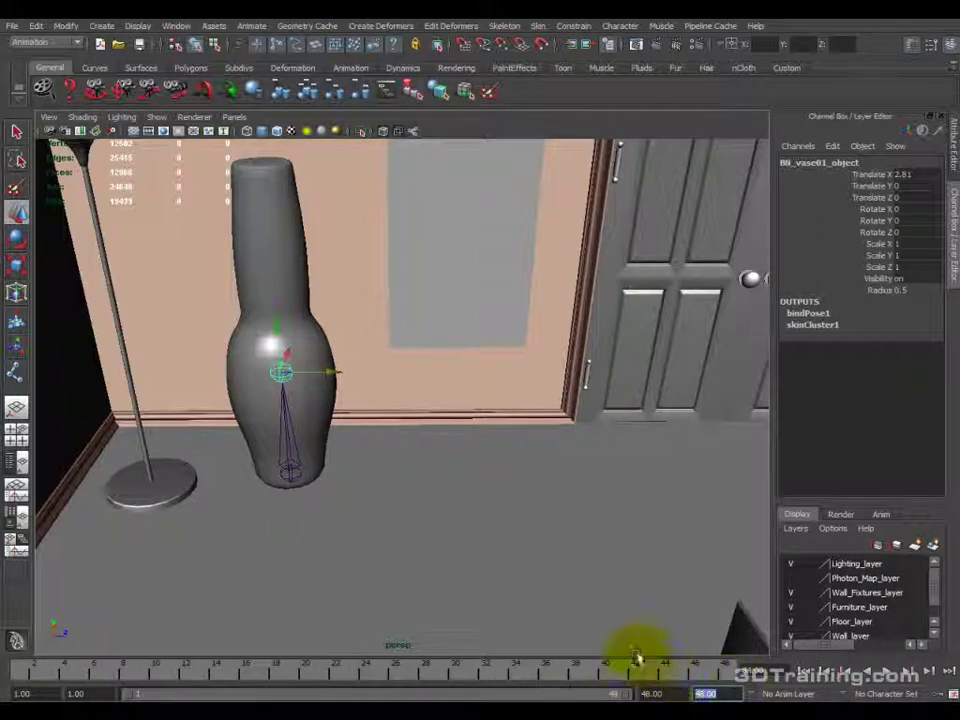
left_click(62, 677)
left_click_drag(62, 677, 12, 690)
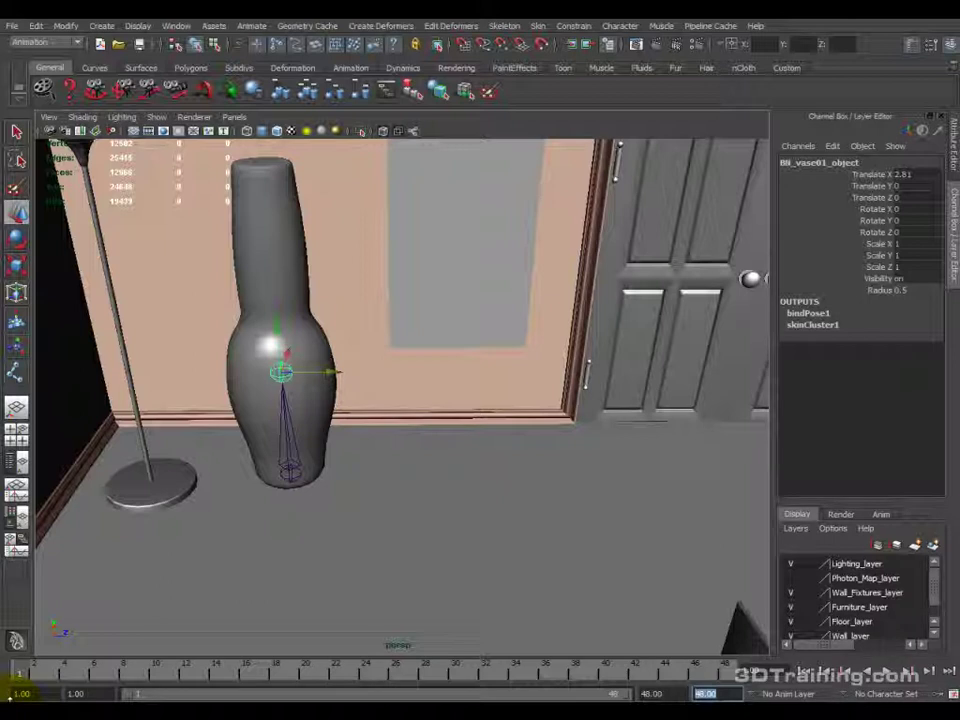
left_click_drag(510, 429, 396, 489, "alt")
left_click_drag(347, 439, 410, 396, "alt")
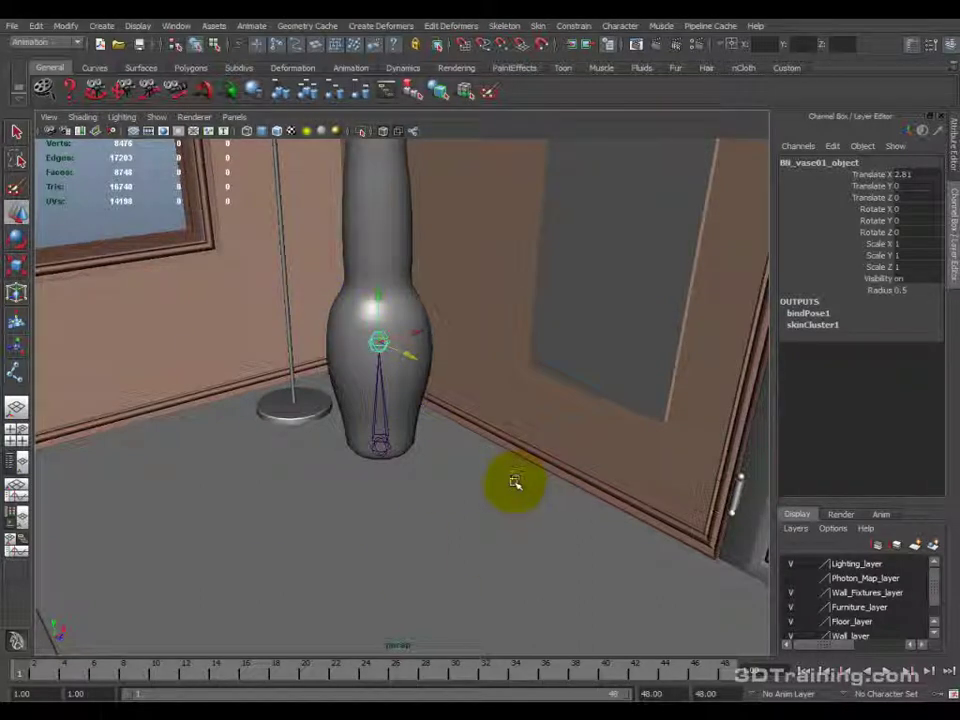
key("s")
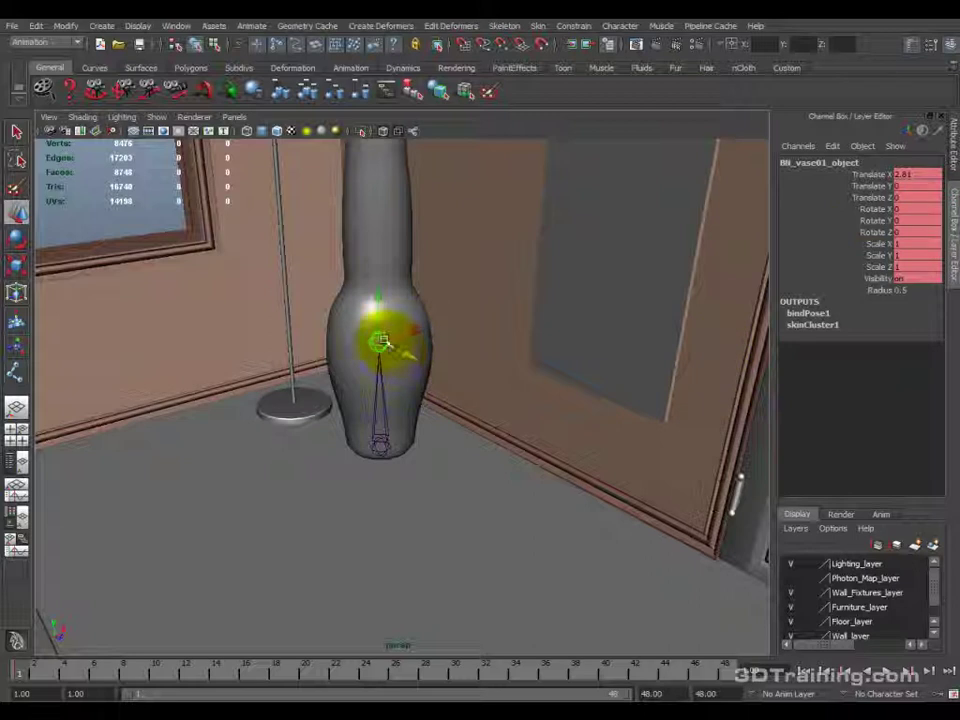
Reselect BN_vase01_object and key the same upright pose at frame 48.
left_click(390, 452)
left_click(387, 449)
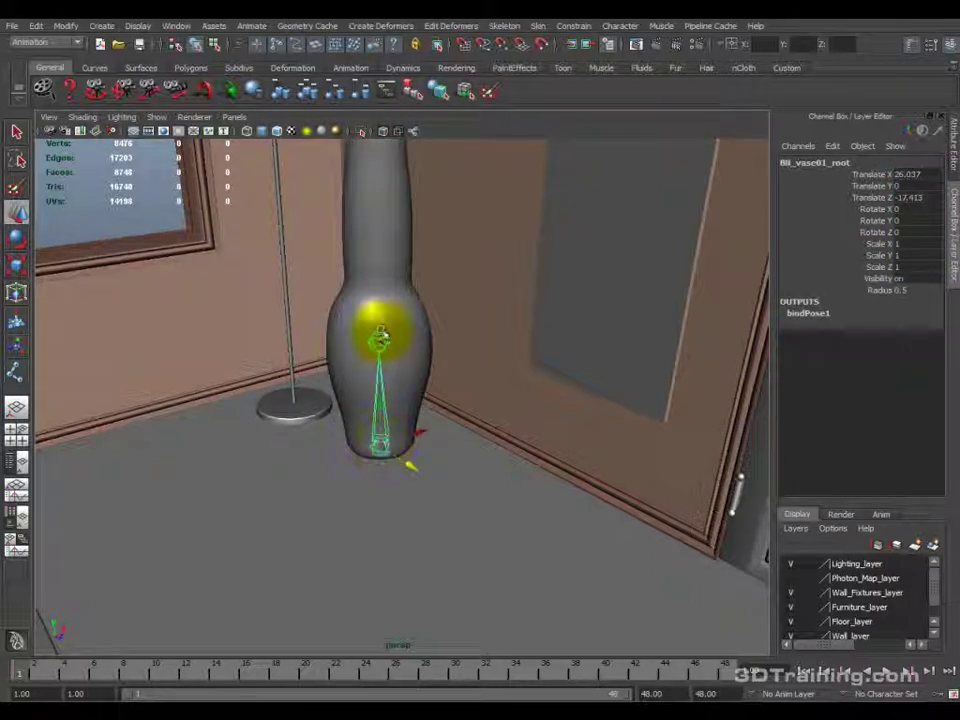
left_click(378, 335)
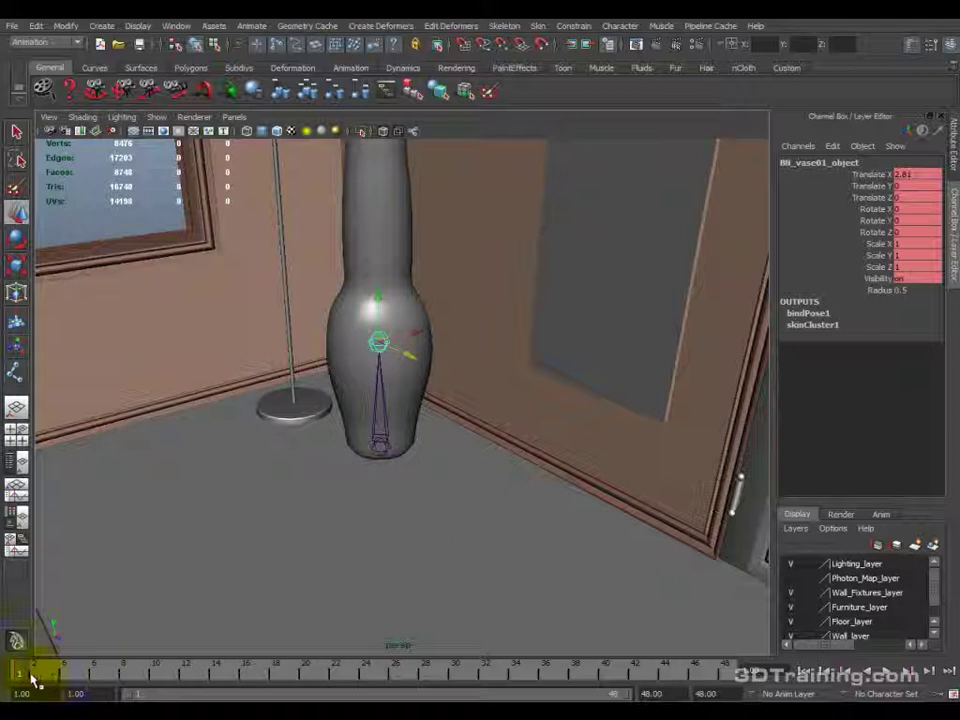
left_click_drag(33, 678, 740, 678)
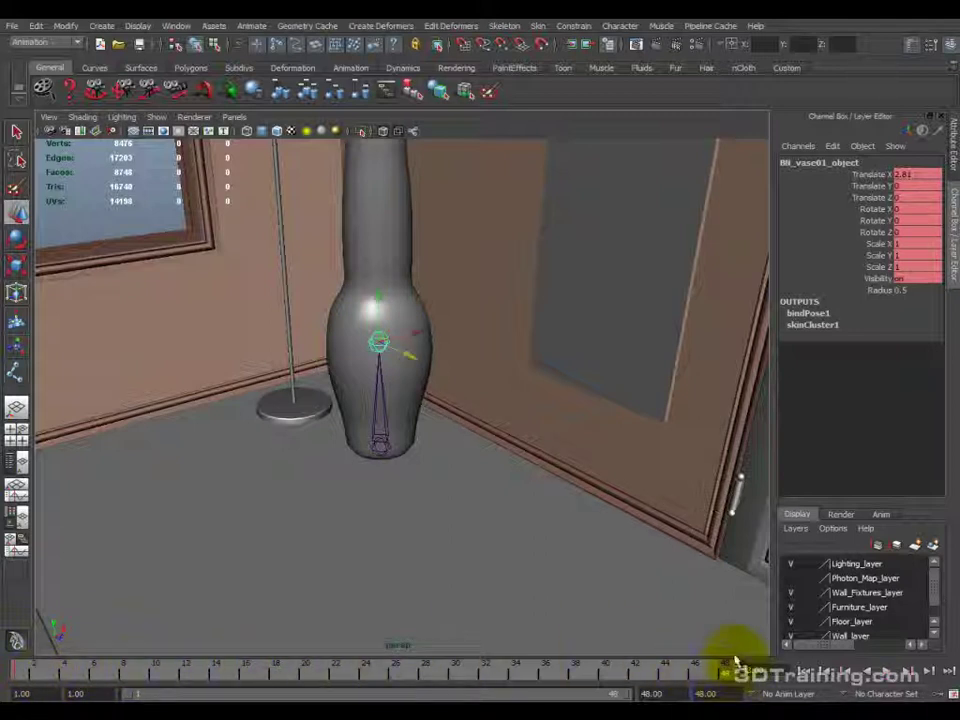
mouse_move(730, 678)
left_mouse_down()
mouse_move(696, 680)
mouse_move(715, 664)
left_mouse_up()
double_click(730, 676)
left_click(724, 676)
Tilt BN_vase01_object to opposite sides, with Rotate Z about 10.4 at frame 12 and about -11.3 at frame 19.
mouse_move(724, 680)
left_mouse_down()
mouse_move(43, 675)
mouse_move(343, 677)
mouse_move(193, 675)
left_mouse_up()
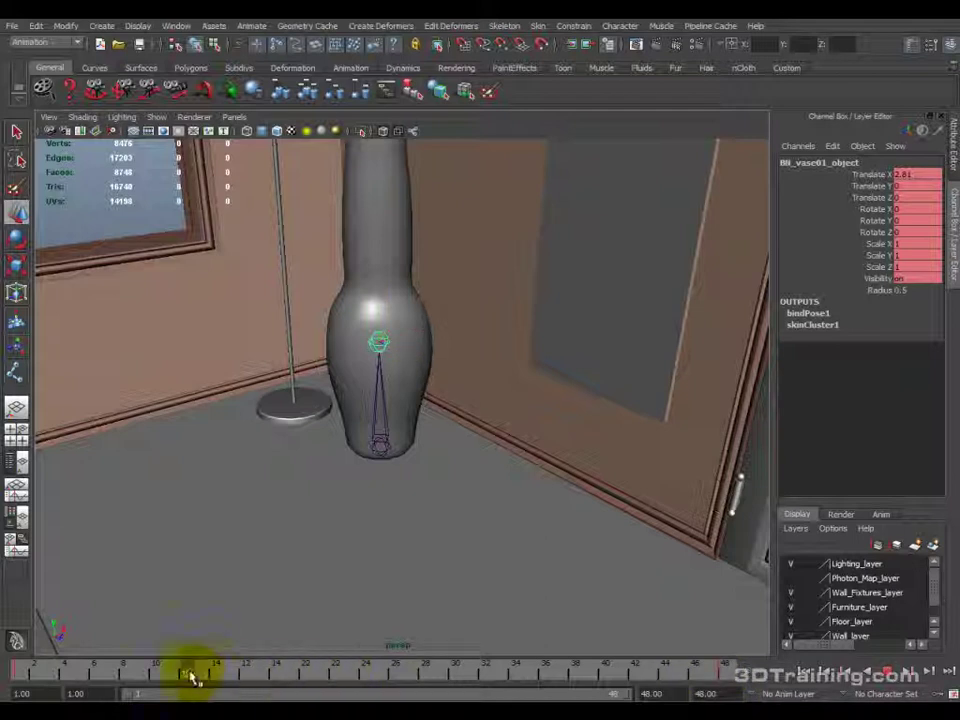
left_click_drag(321, 482, 332, 422, "alt")
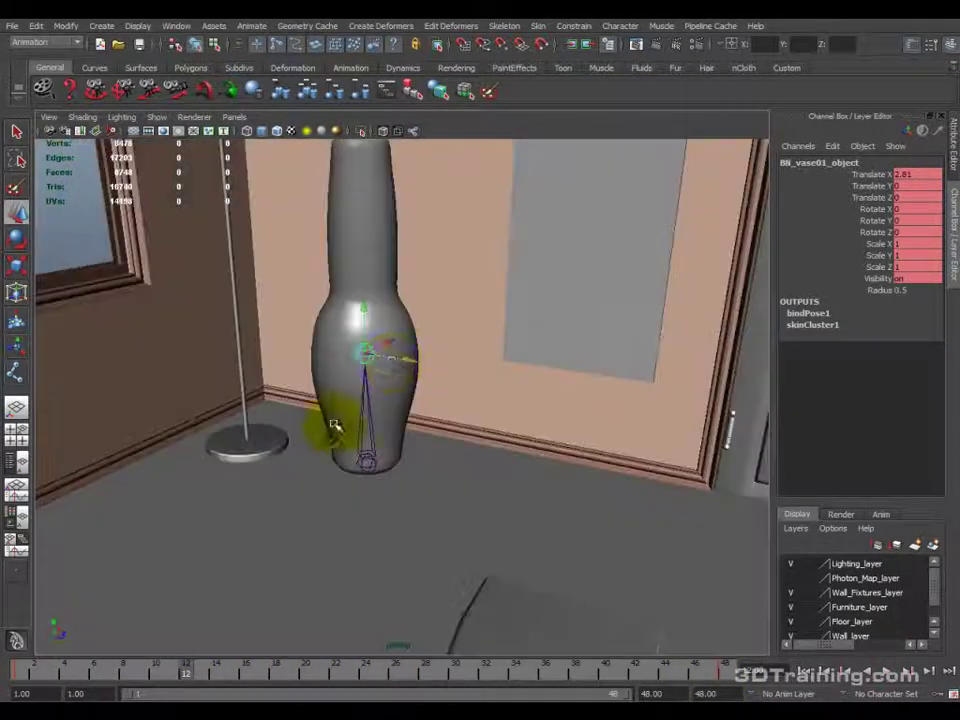
key("e")
left_click_drag(341, 313, 339, 514)
left_click(291, 668)
left_click_drag(364, 253, 350, 306)
Rotate BN_vase01_object to about 14.1 in X and 4.9 in Z at frame 27, and tilt it the opposite way at frame 36.
left_click_drag(255, 684, 415, 675)
left_click_drag(347, 343, 377, 386)
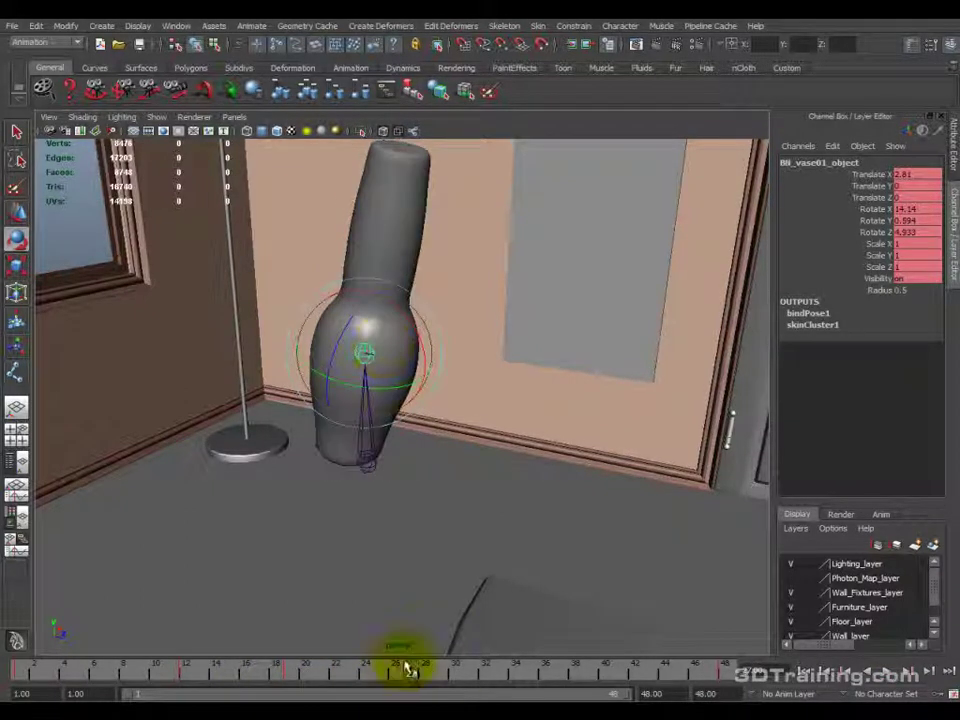
left_click_drag(407, 670, 497, 660)
left_click_drag(401, 386, 449, 440)
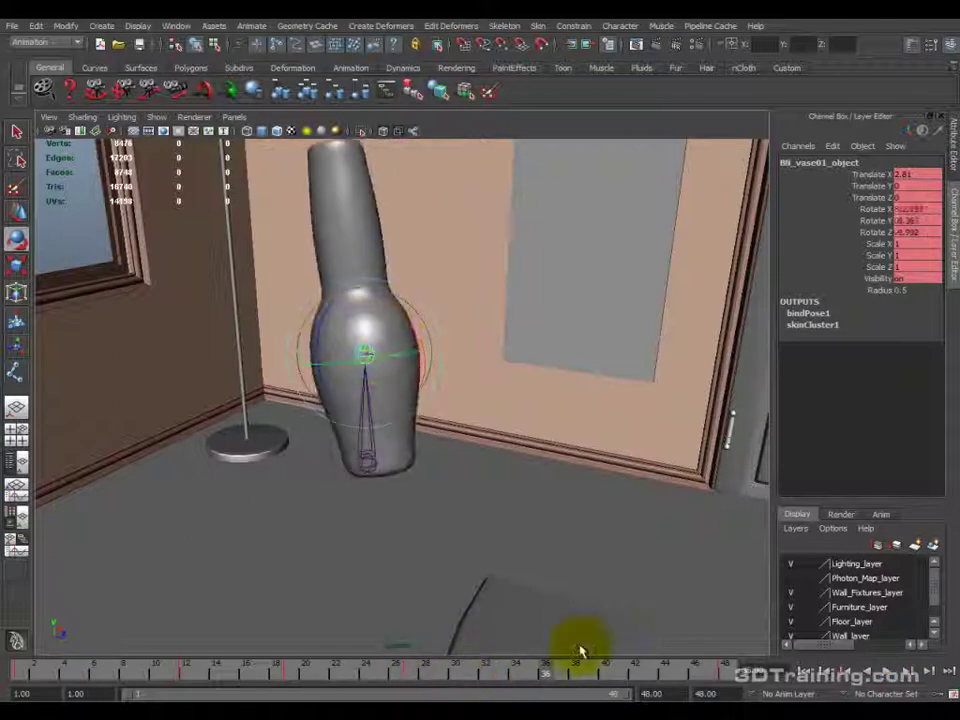
Play back and scrub the vase's wobble animation to check its motion.
left_click_drag(551, 681, 11, 677)
left_click(893, 672)
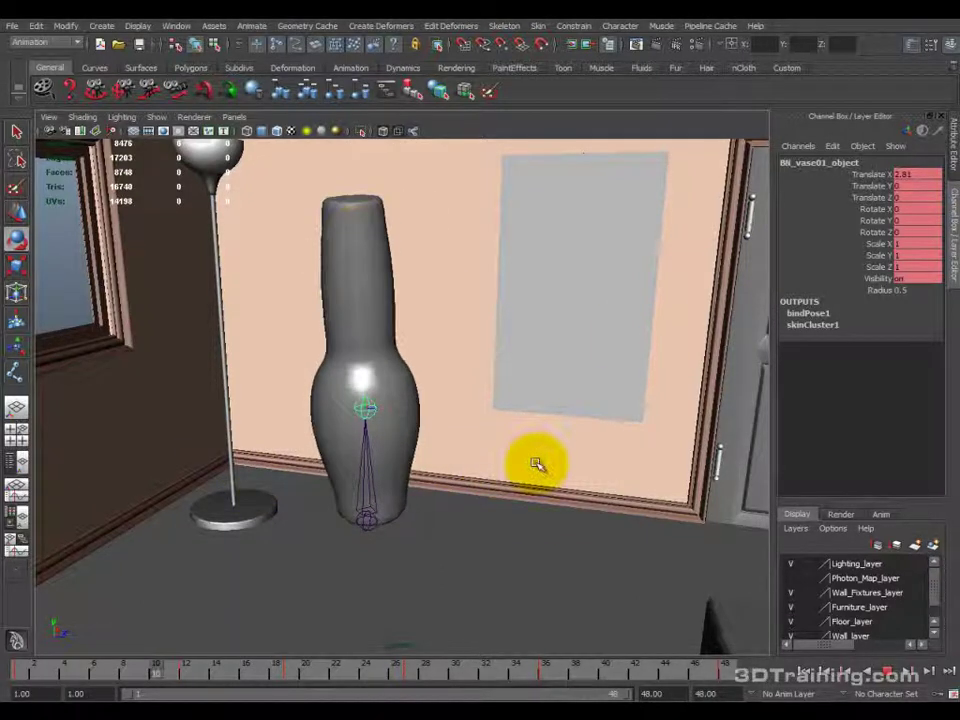
left_click(515, 652)
left_click(889, 673)
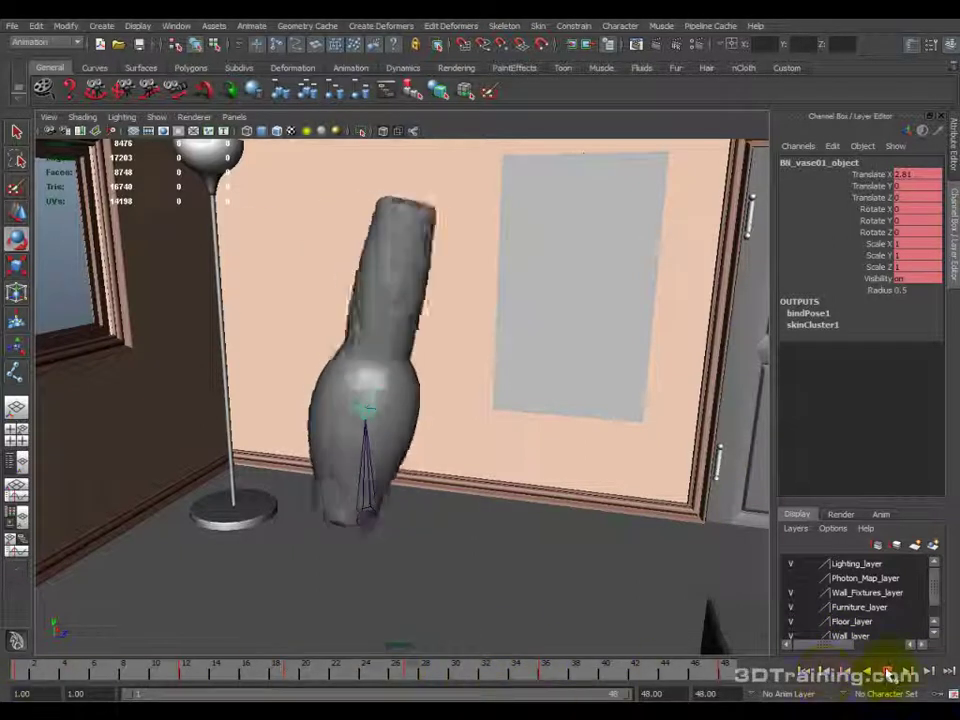
mouse_move(160, 676)
left_mouse_down()
mouse_move(574, 673)
mouse_move(200, 680)
mouse_move(662, 657)
left_mouse_up()
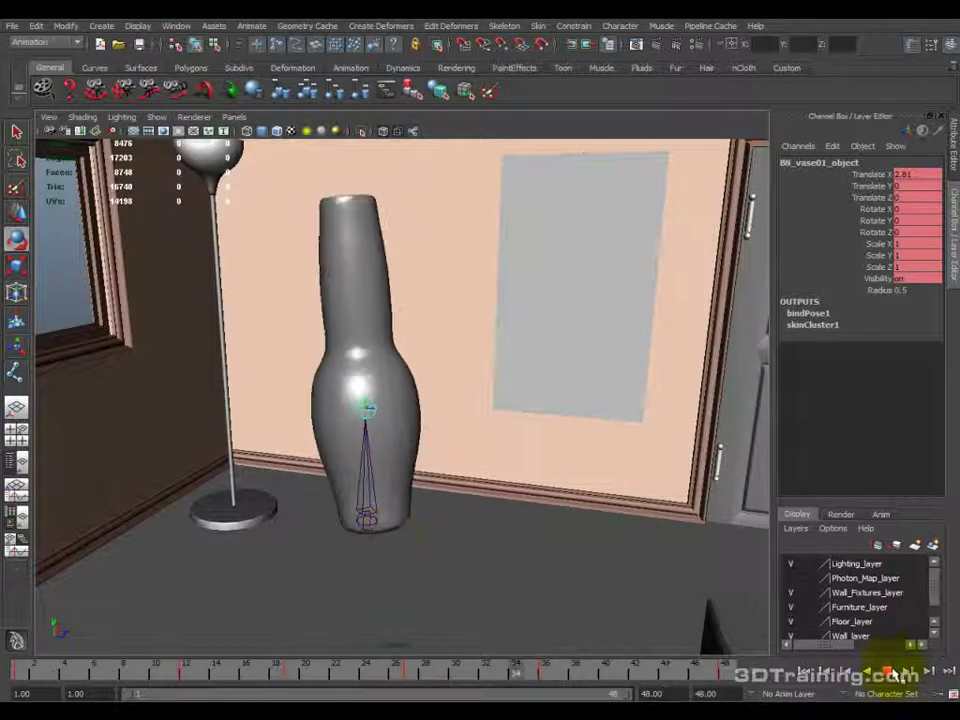
mouse_move(450, 674)
left_mouse_down()
mouse_move(80, 667)
mouse_move(536, 676)
mouse_move(375, 686)
mouse_move(396, 675)
mouse_move(525, 677)
mouse_move(676, 657)
mouse_move(690, 640)
mouse_move(647, 668)
mouse_move(561, 677)
mouse_move(122, 690)
mouse_move(354, 677)
mouse_move(280, 672)
mouse_move(289, 675)
left_mouse_up()
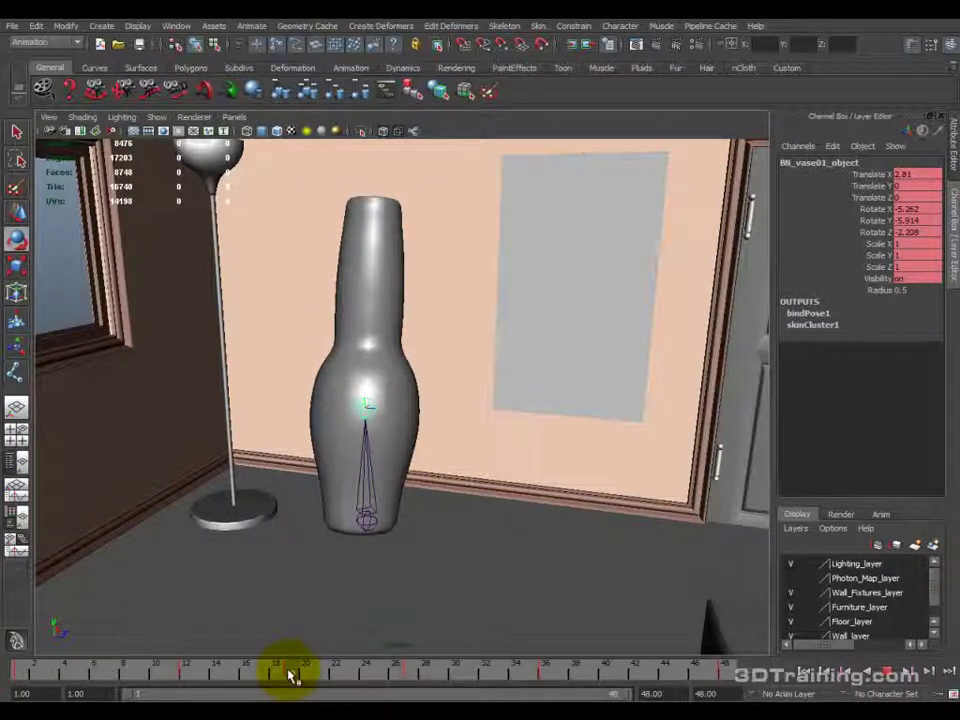
Open the Graph Editor for BN_vase01_object and frame all of its animation curves.
left_click(172, 26)
mouse_move(208, 74)
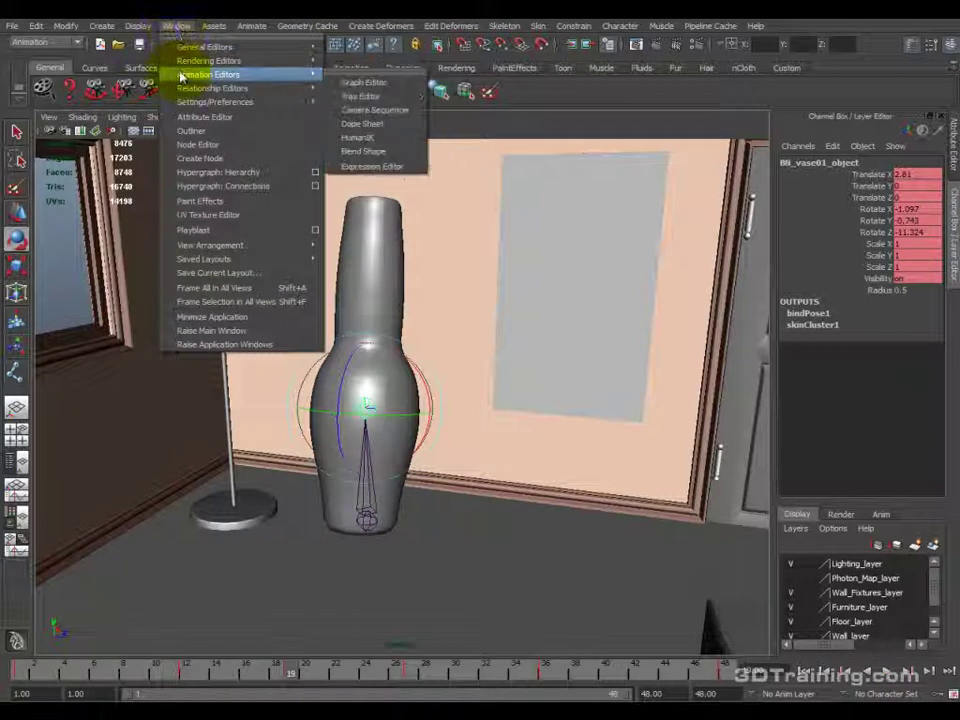
left_click(360, 84)
left_click_drag(514, 321, 531, 638)
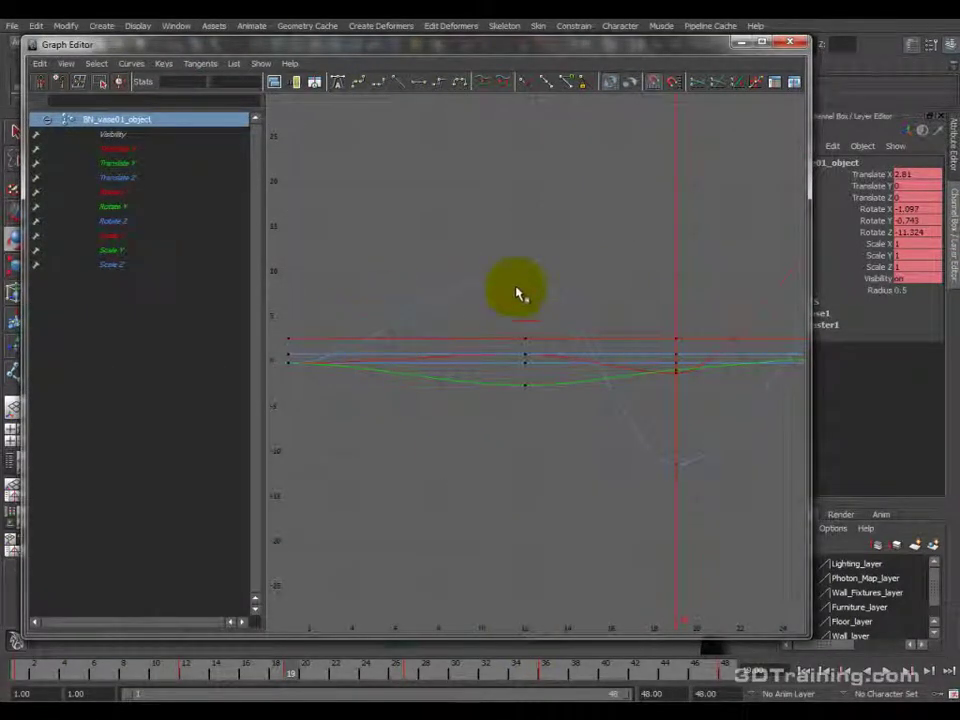
left_click(274, 83)
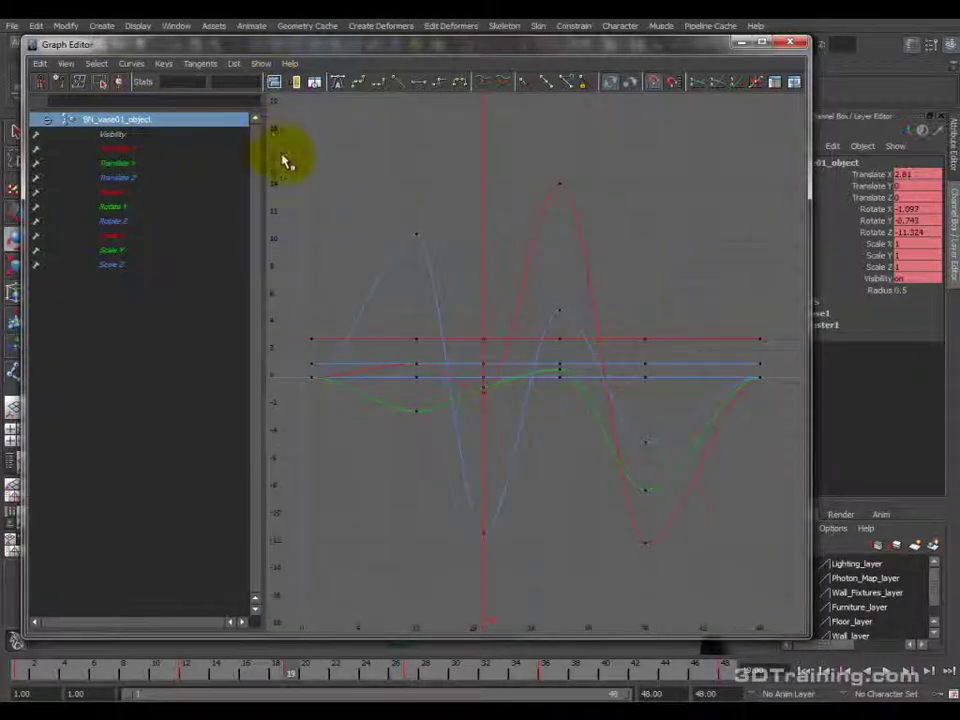
Examine the vase joint's translate, rotate and scale curves individually, and show the three rotate curves together.
left_click(132, 153)
left_click(131, 163)
left_click(133, 177)
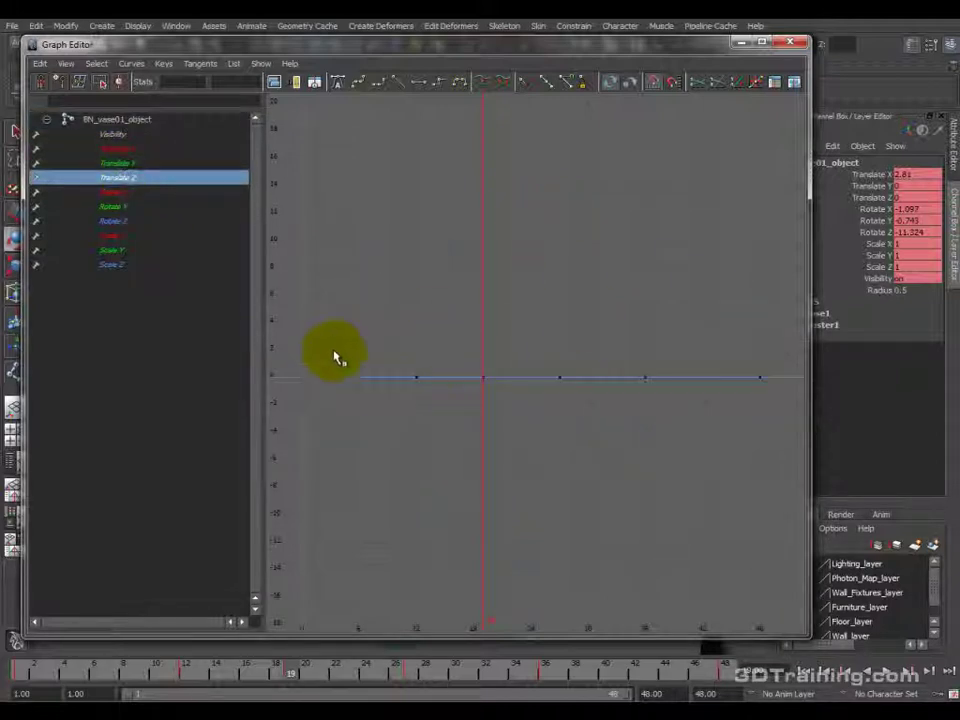
left_click(130, 192)
left_click(132, 207)
left_click(129, 220)
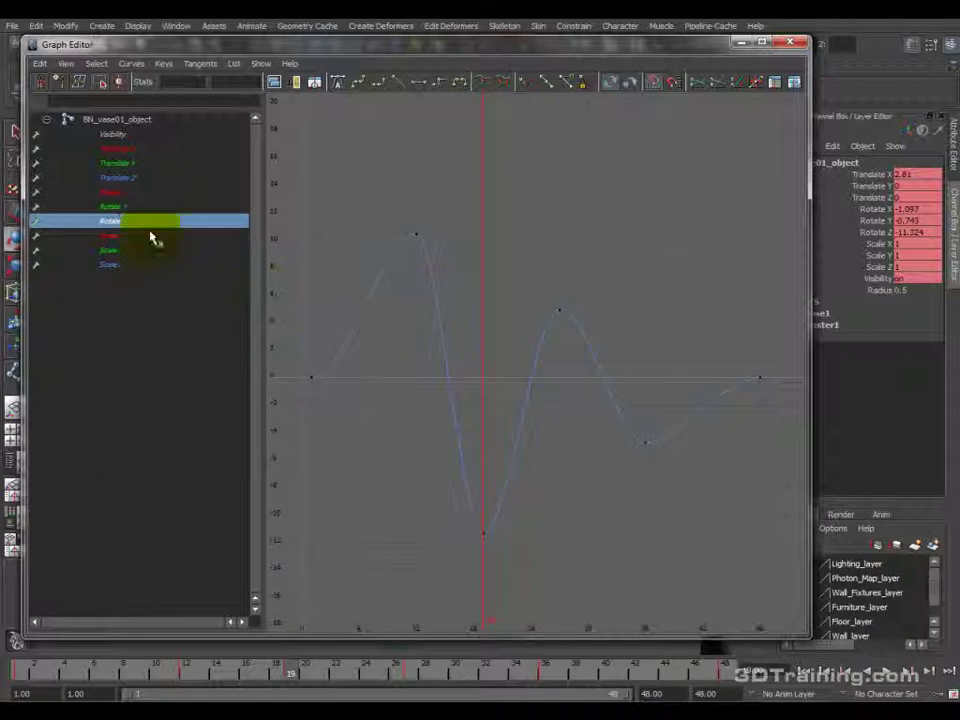
left_click(111, 237)
left_click(114, 251)
left_click(116, 264)
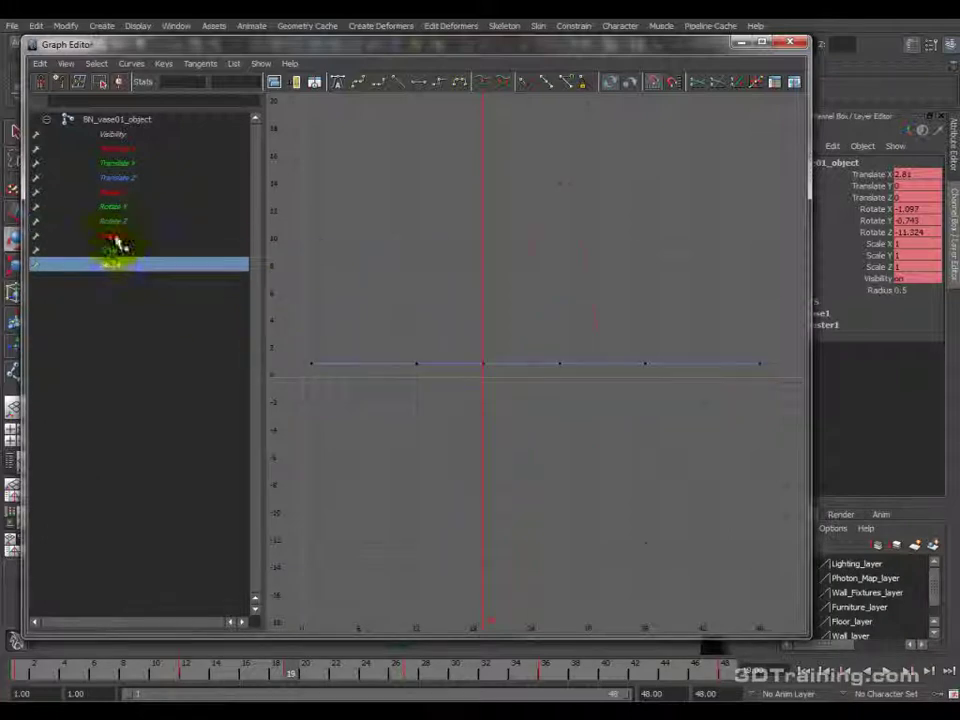
left_click(116, 192)
left_click(117, 221, "shift")
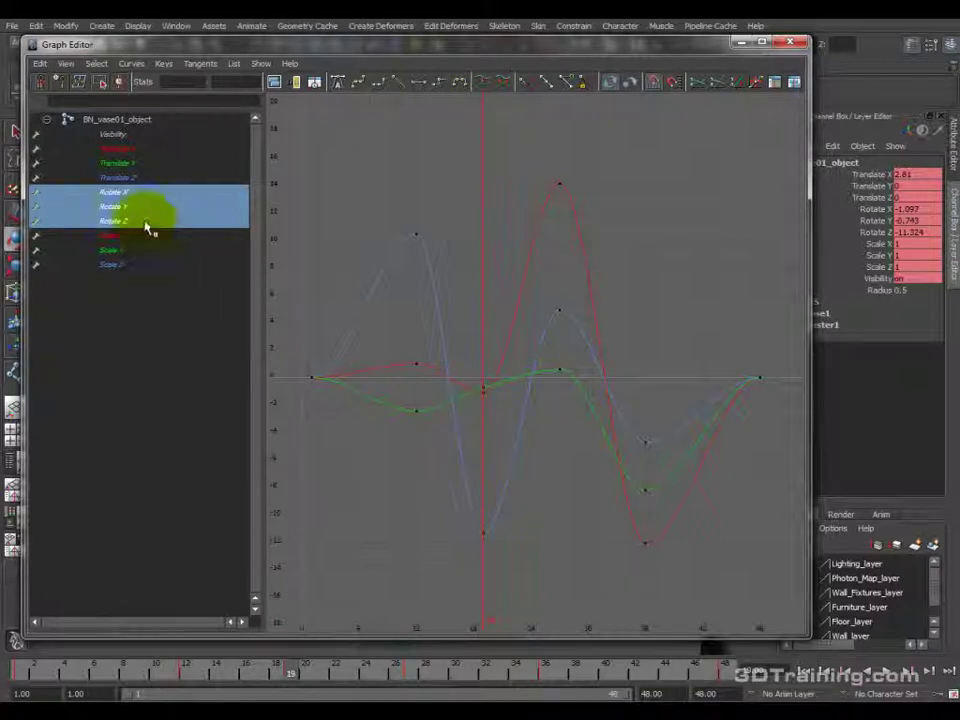
Inspect the Rotate Z key at frame 12 and compare the Rotate X, Rotate Y and Rotate Z curves.
middle_click_drag(420, 328, 372, 246)
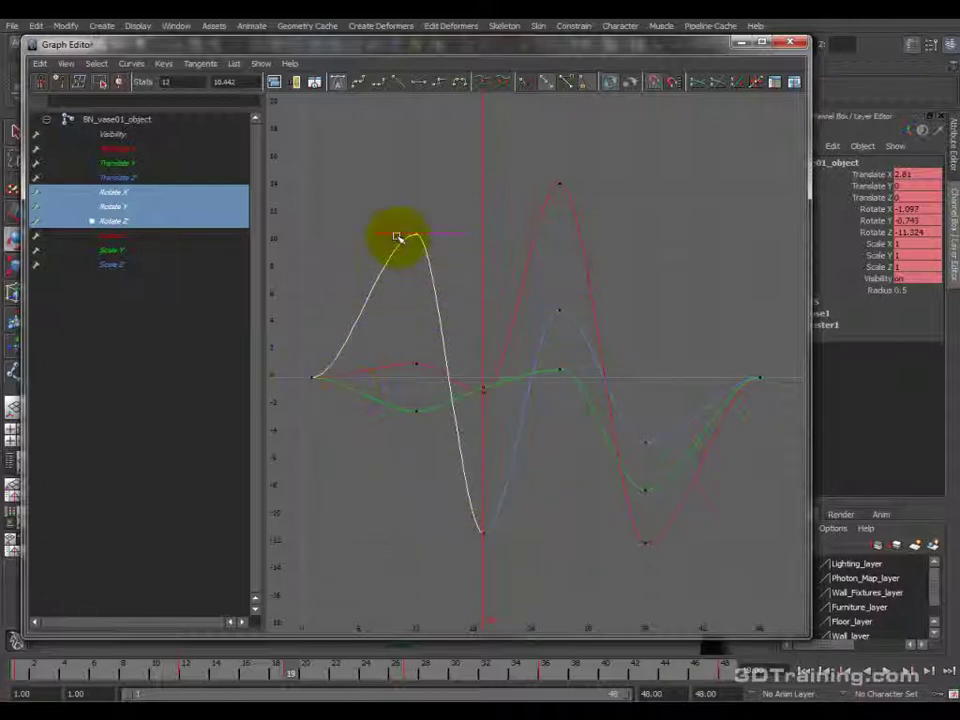
left_click(389, 238)
middle_click_drag(389, 238, 441, 326)
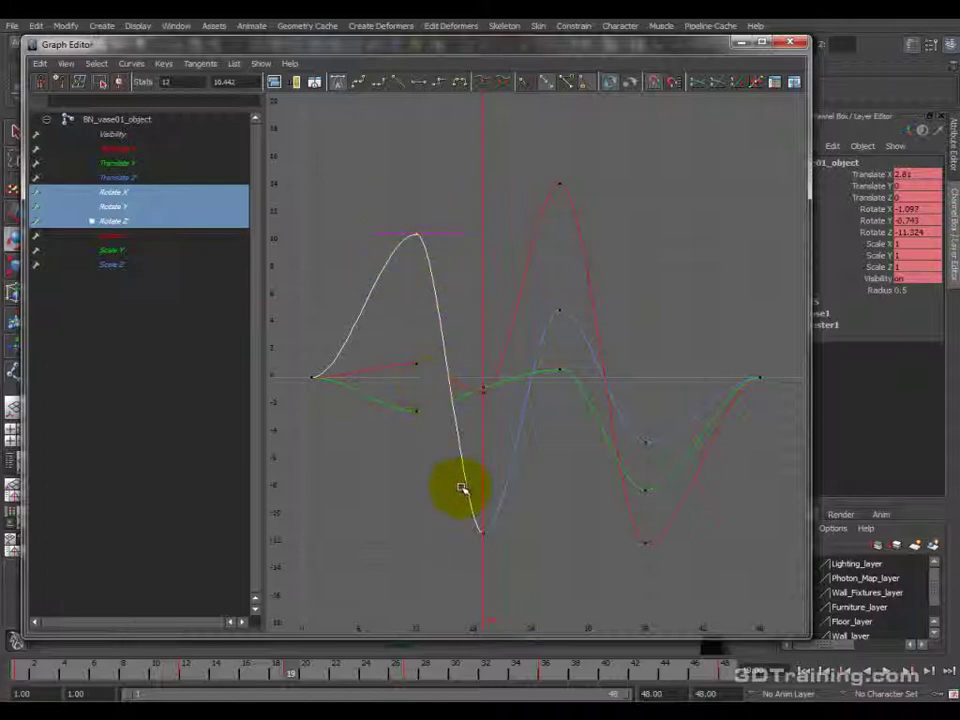
left_click(117, 192)
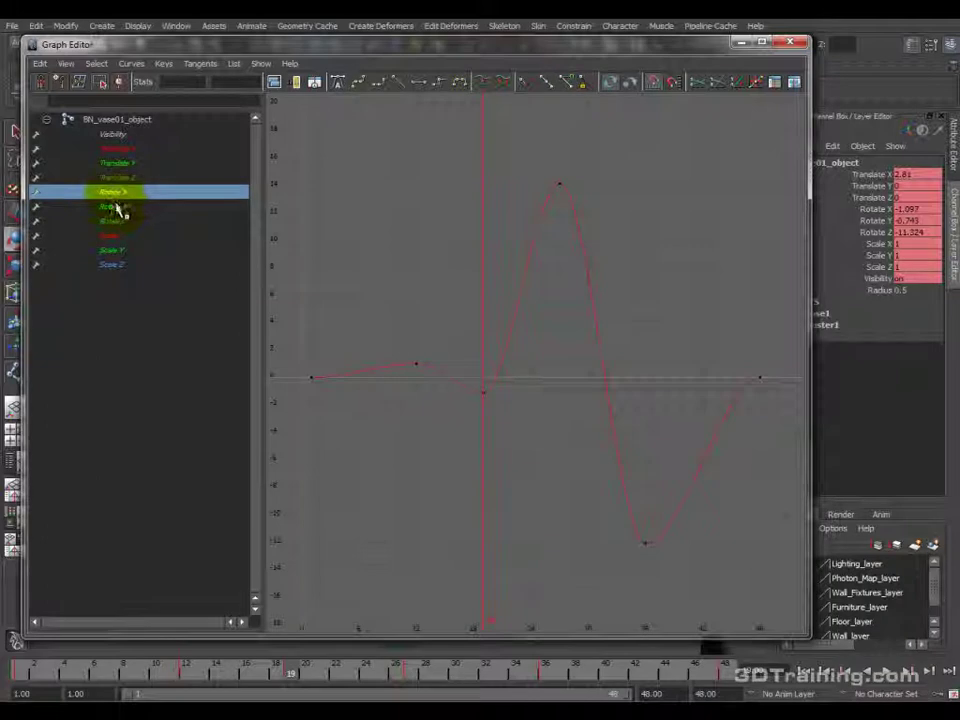
left_click(118, 207)
left_click(126, 222)
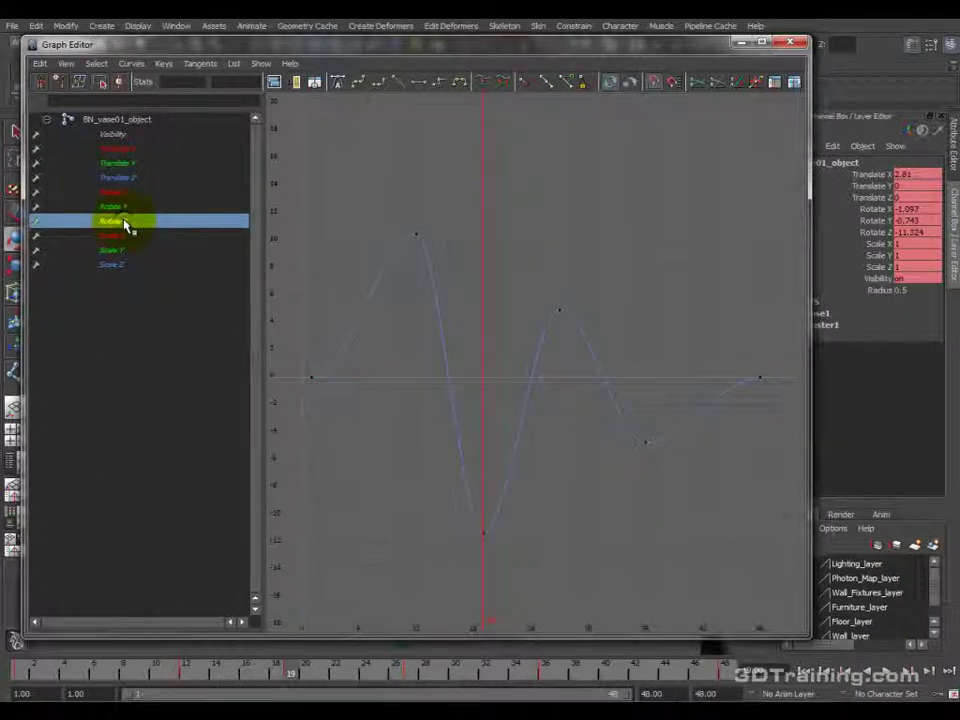
left_click(122, 196, "shift")
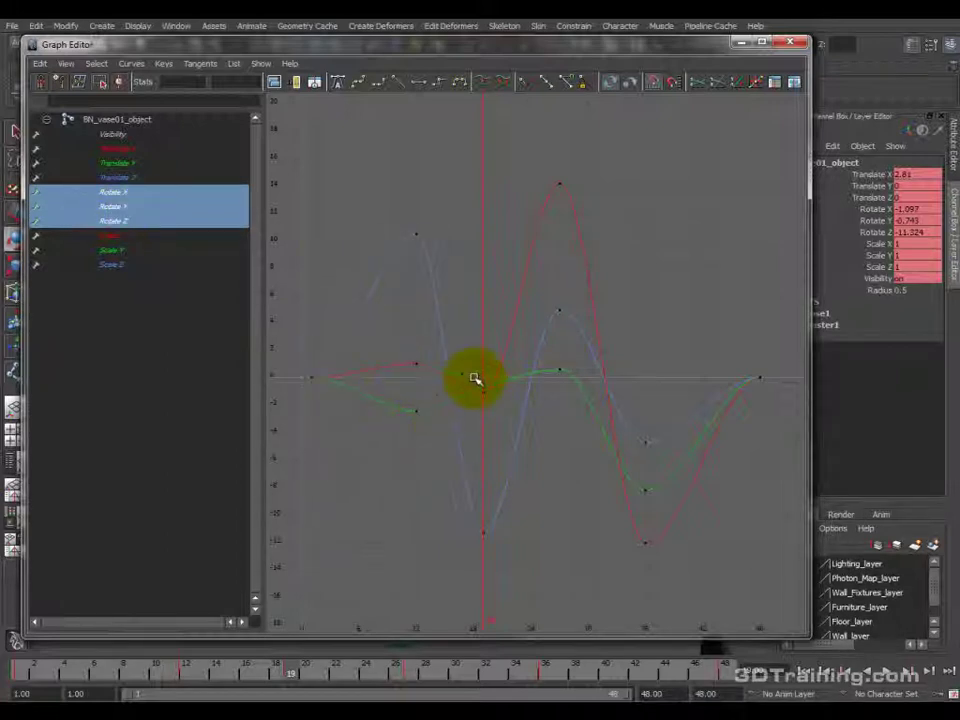
left_click(382, 386)
mouse_move(353, 386)
left_mouse_down()
mouse_move(456, 401)
mouse_move(510, 395)
mouse_move(448, 372)
left_mouse_up()
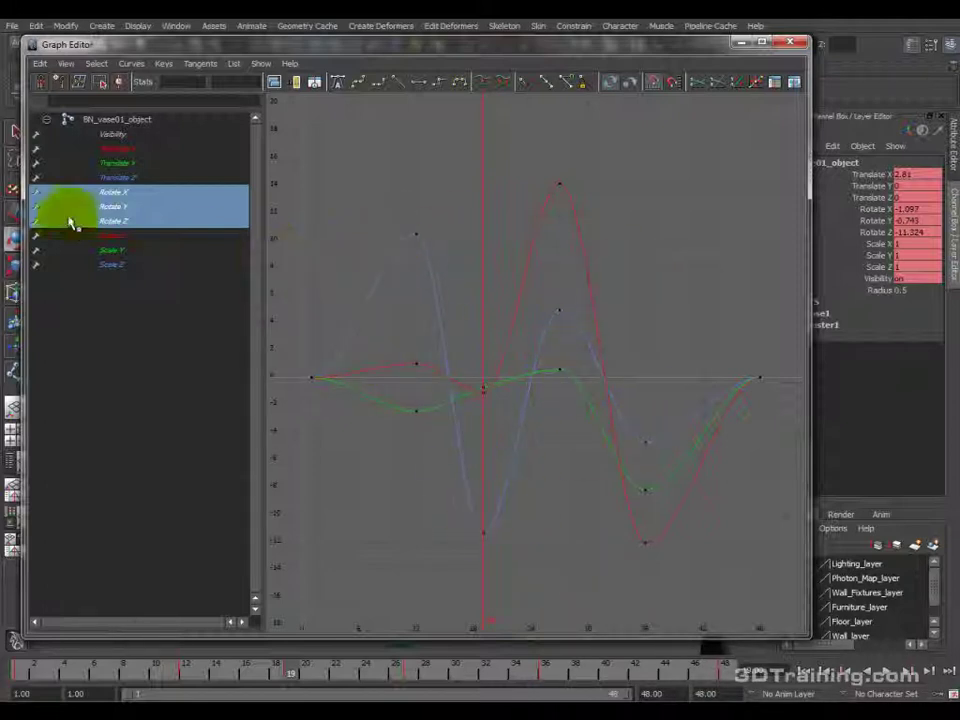
Scale down the Rotate Z keys at frames 12, 19 and 27, bringing frame 19 to about -3.9 and frame 27 to about 3.5.
left_click(125, 221)
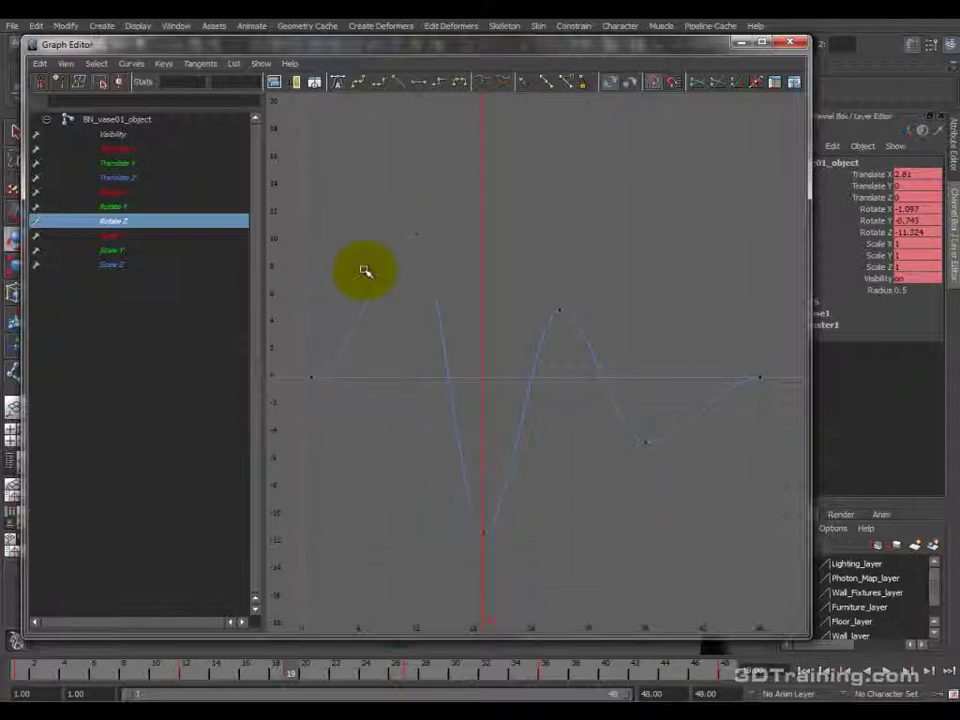
left_click_drag(387, 199, 595, 551)
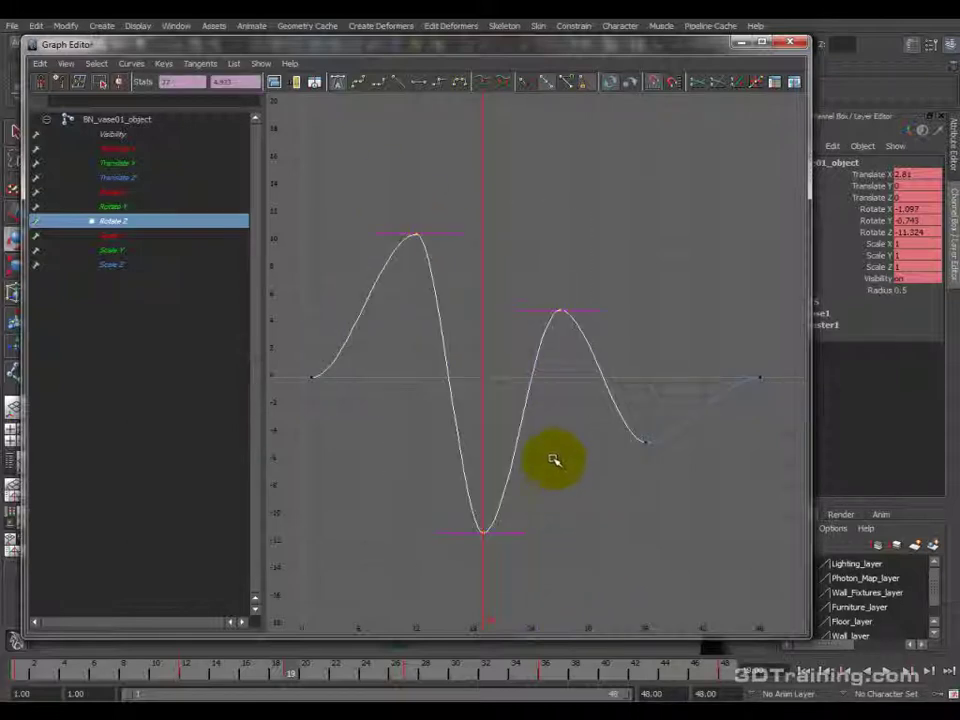
left_click_drag(502, 346, 499, 344)
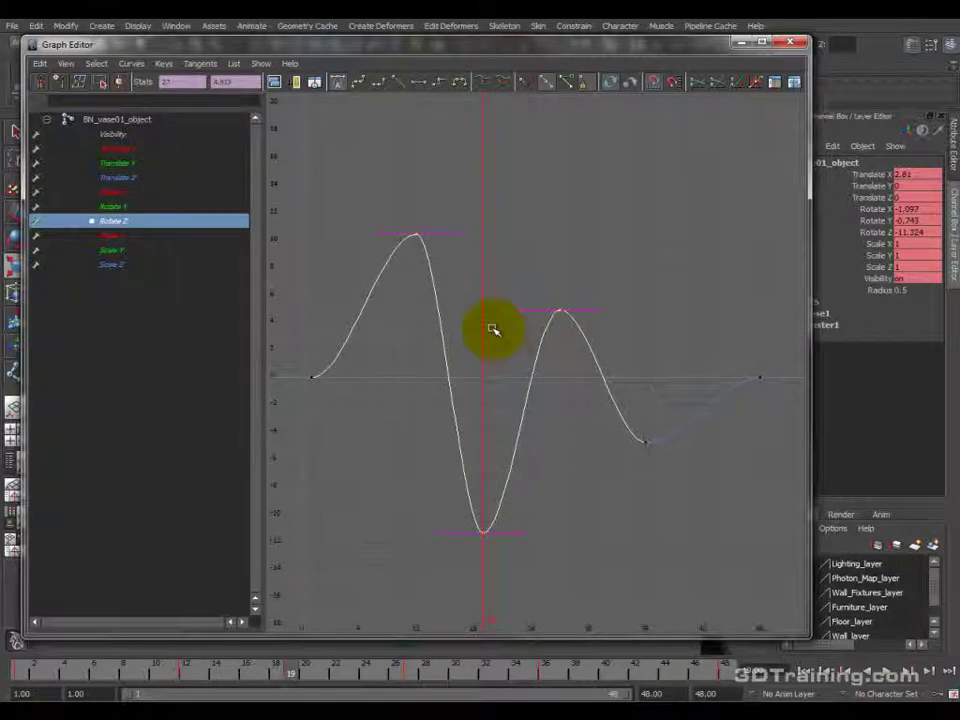
left_click_drag(492, 322, 494, 365)
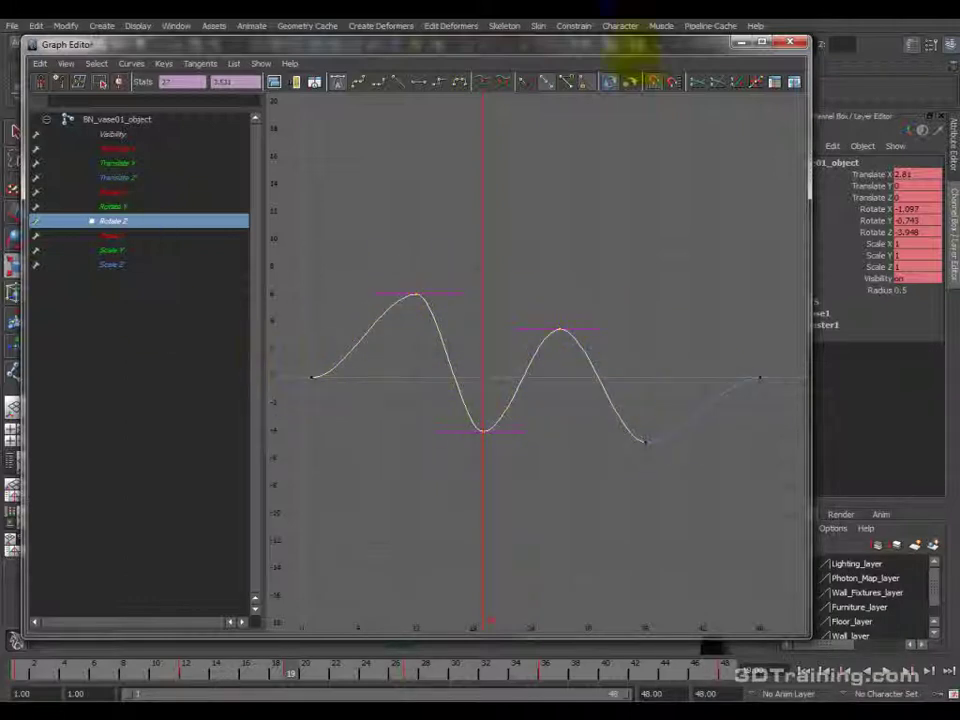
Minimise the Graph Editor, deselect the vase joint, and play the adjusted wobble from frame 1.
left_click(740, 44)
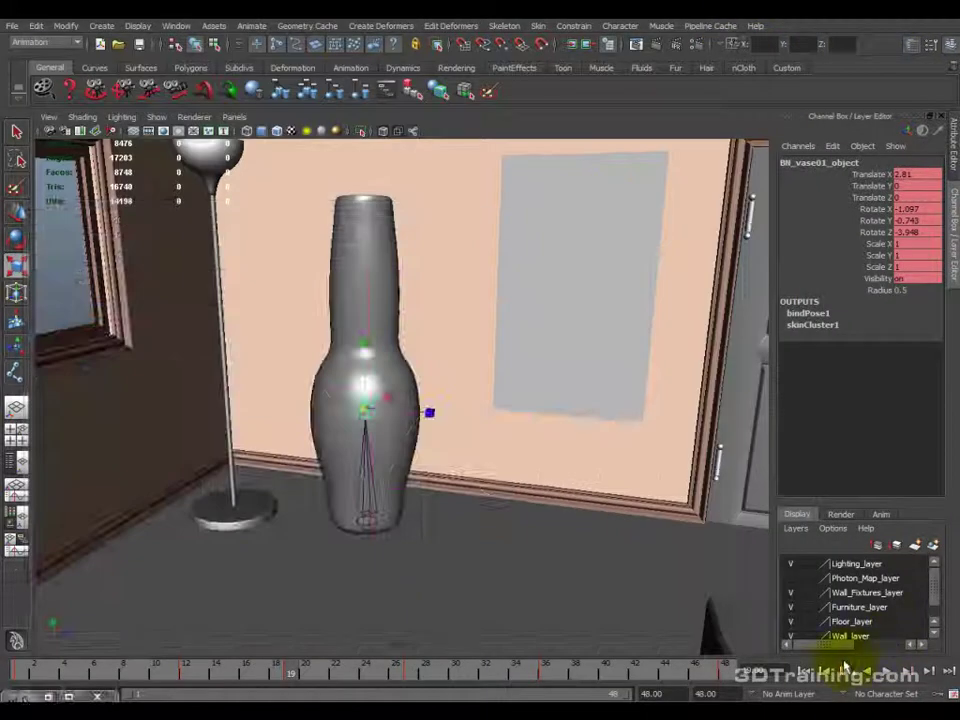
left_click(852, 672)
left_click(519, 537)
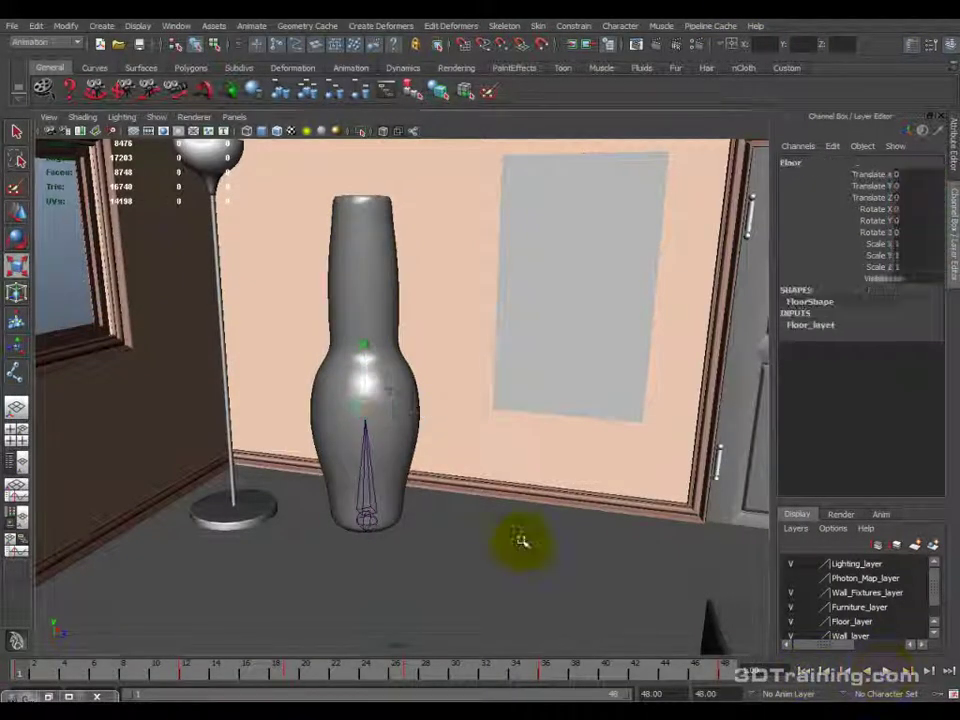
left_click(887, 673)
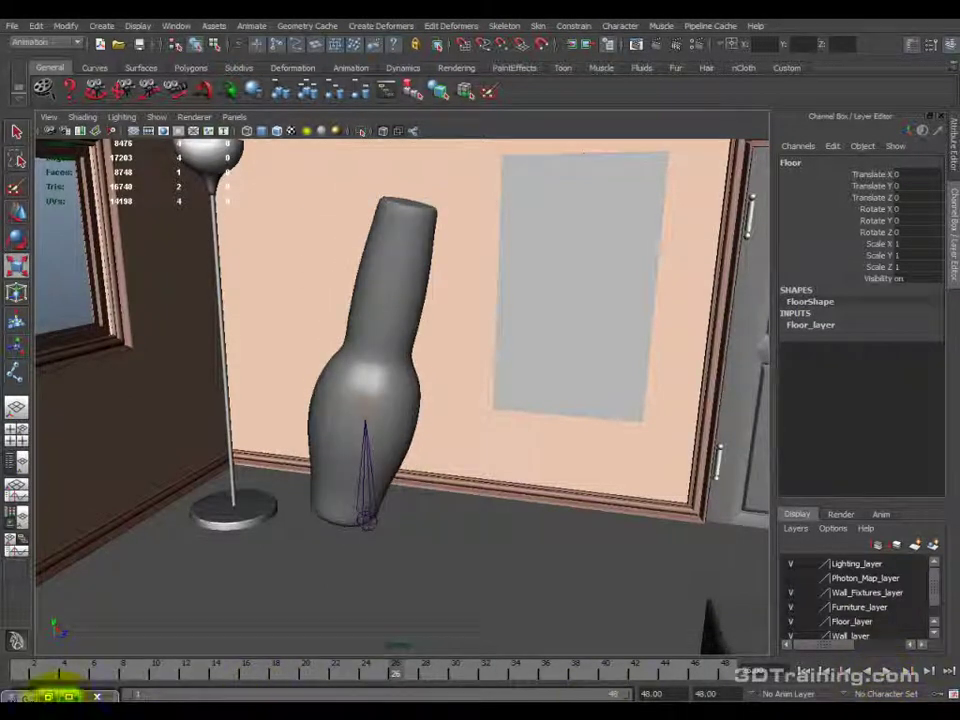
Select the vase joint at frame 1 and show its Rotate X, Rotate Y and Rotate Z curves in the Graph Editor.
left_click(47, 694)
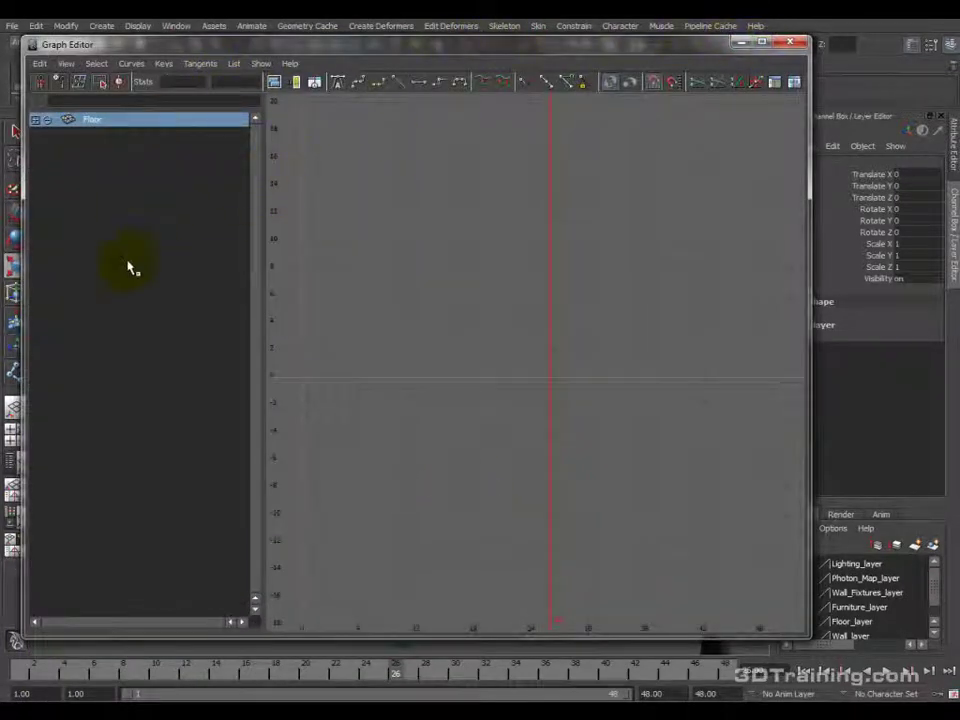
left_click(737, 44)
left_click(364, 405)
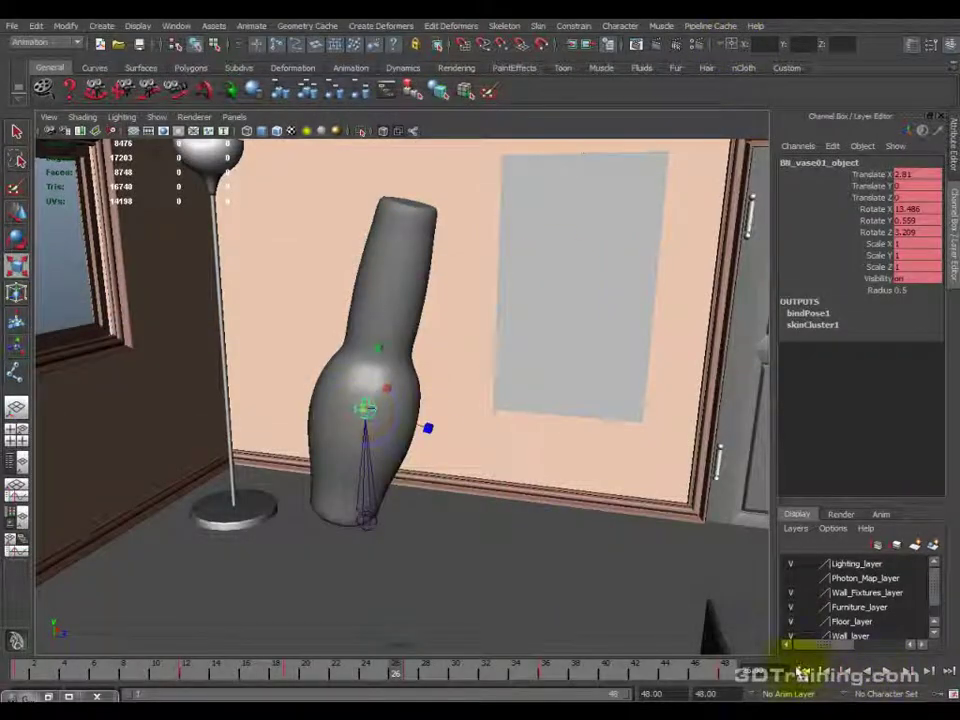
left_click(745, 665)
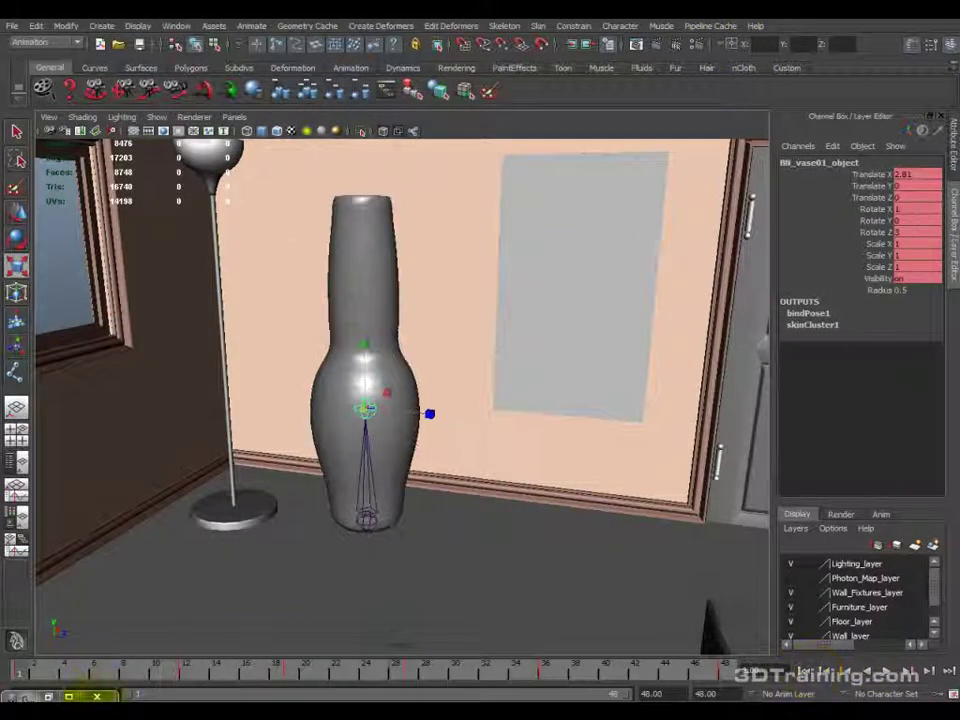
left_click(47, 694)
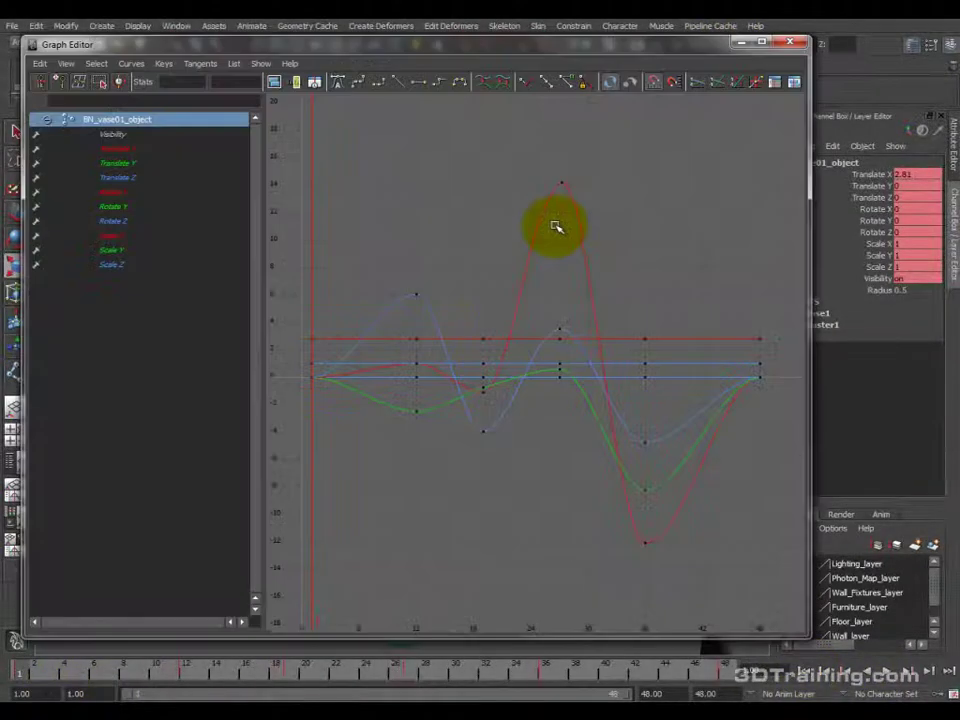
left_click(118, 221)
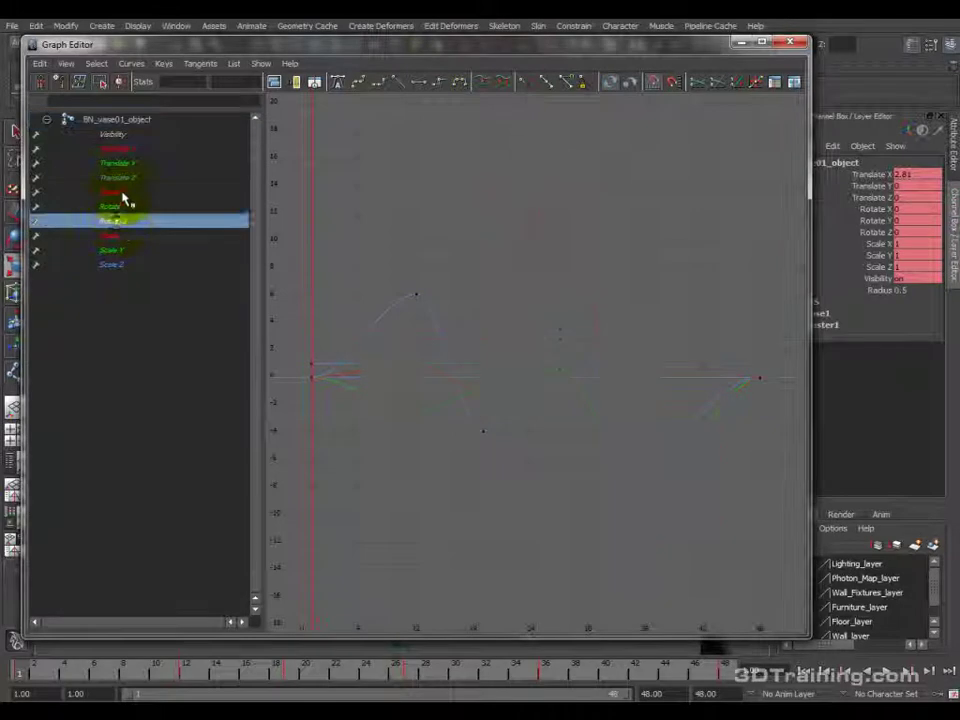
left_click(115, 192, "shift")
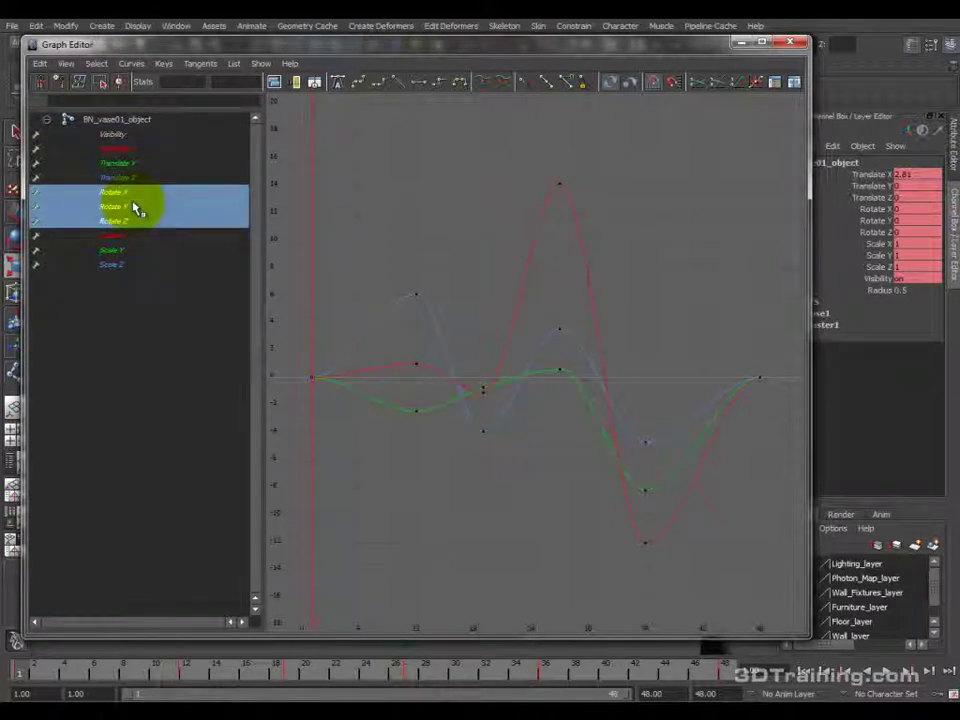
Flatten and retime the Rotate Z curve, moving the first peak to frame 9, first dip to 18 and last dip to 37 at about -1.4.
left_click(118, 220)
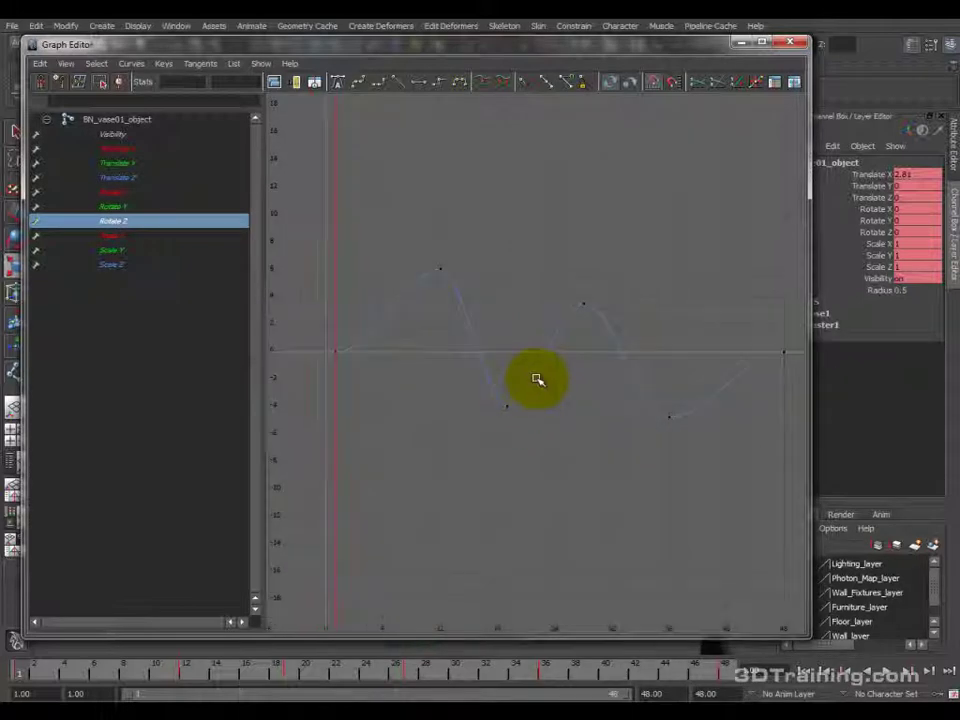
left_click_drag(409, 251, 455, 285)
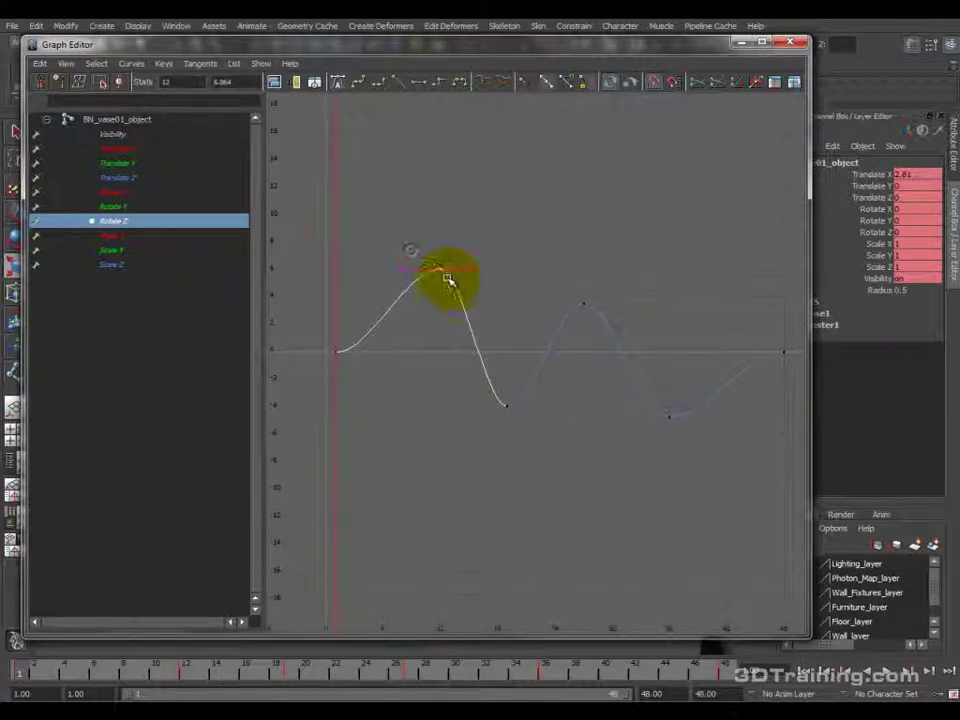
left_click_drag(441, 268, 412, 285)
left_click(505, 405)
mouse_move(505, 405)
left_mouse_down()
mouse_move(478, 390)
mouse_move(493, 388)
left_mouse_up()
left_click_drag(560, 280, 598, 323)
left_click_drag(621, 404, 670, 372)
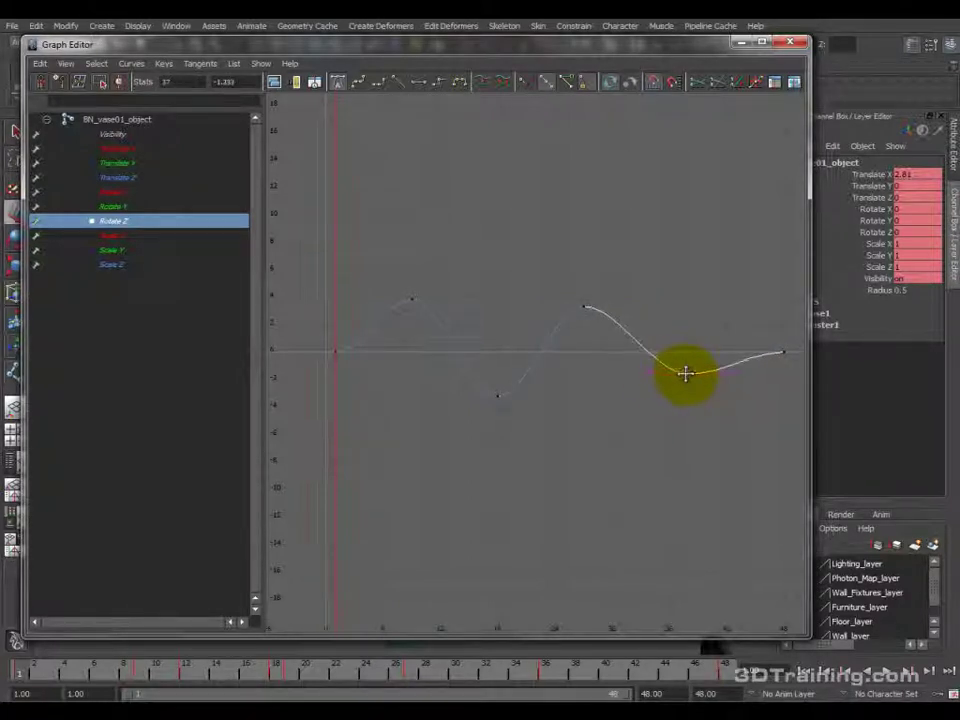
Move the Rotate Z second peak to frame 28 at about 2.2, first dip to 17 at about -1.5 and first peak to 8 at about 3.
left_click(585, 303)
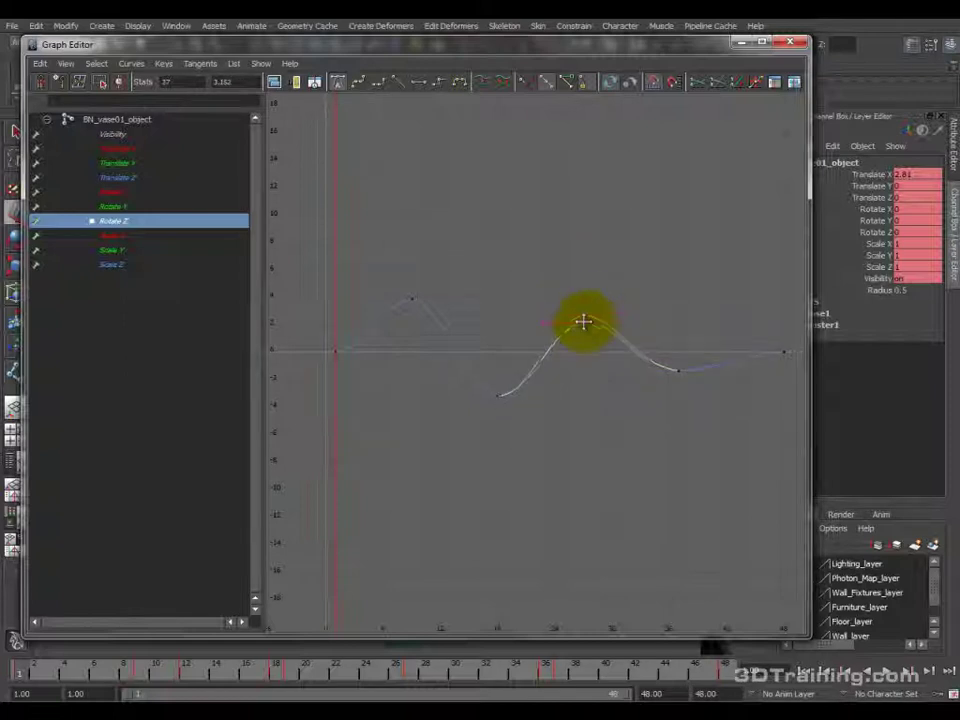
left_click(511, 390)
left_click_drag(501, 401, 403, 312)
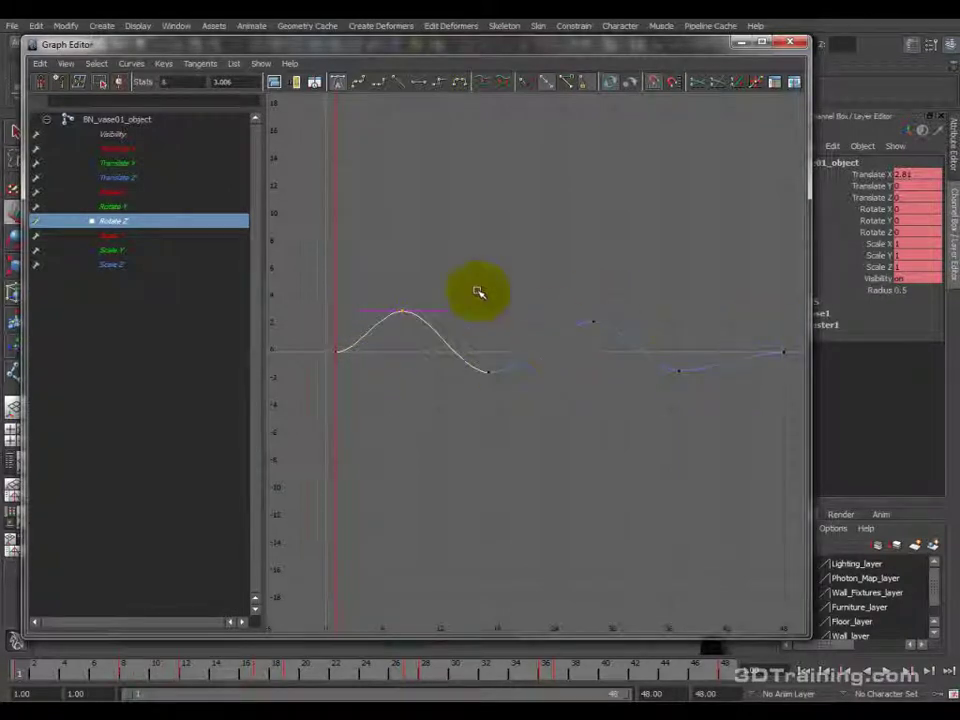
Compare the Rotate Y and Rotate Z curves, minimise the Graph Editor and inspect the vase joint's timeline keys at frame 8.
left_click(140, 208)
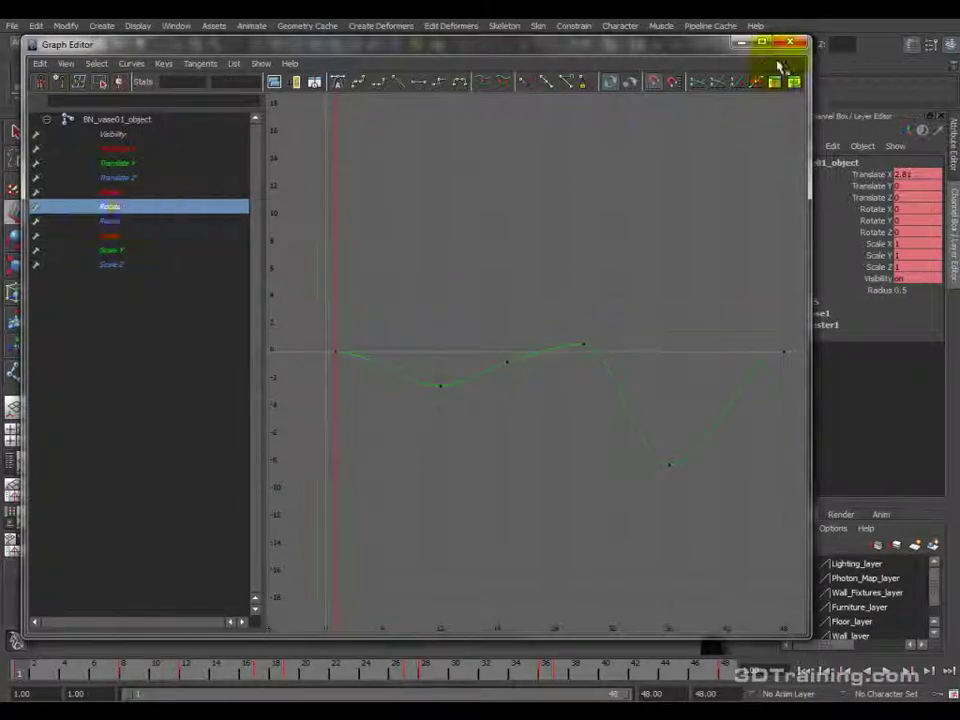
left_click(171, 220)
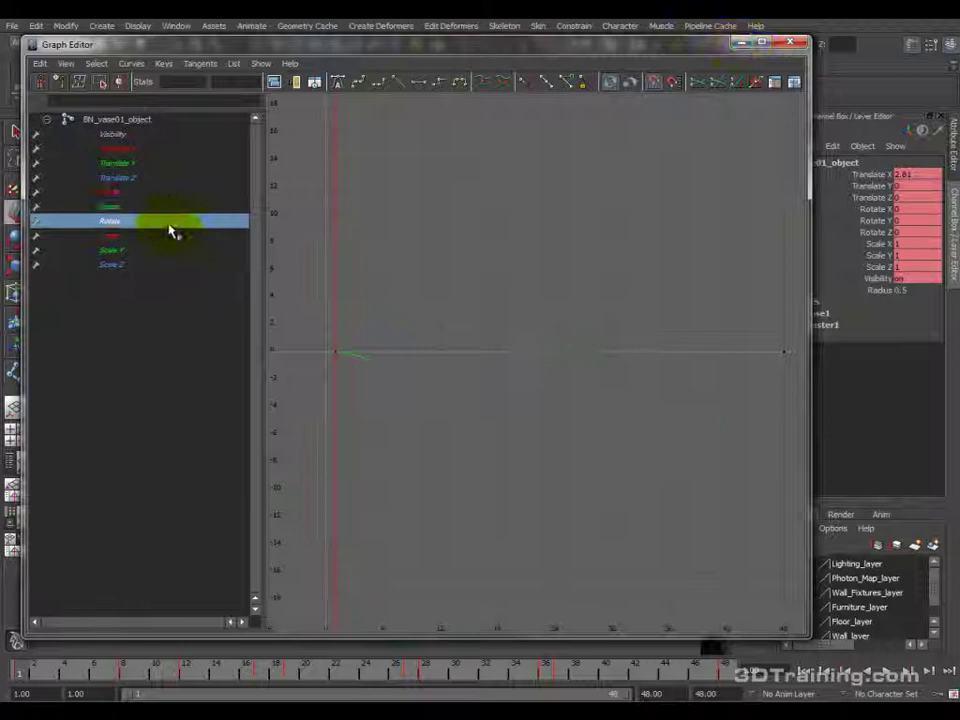
left_click(739, 43)
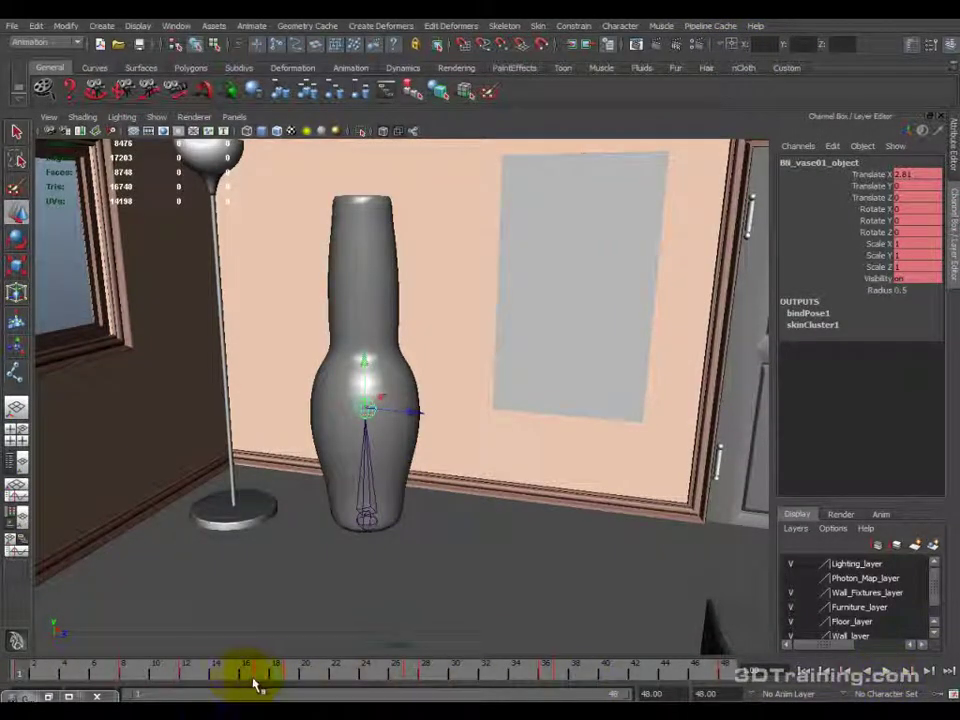
mouse_move(274, 678)
left_mouse_down()
mouse_move(113, 680)
mouse_move(267, 648)
mouse_move(424, 677)
mouse_move(587, 665)
mouse_move(96, 681)
mouse_move(124, 685)
left_mouse_up()
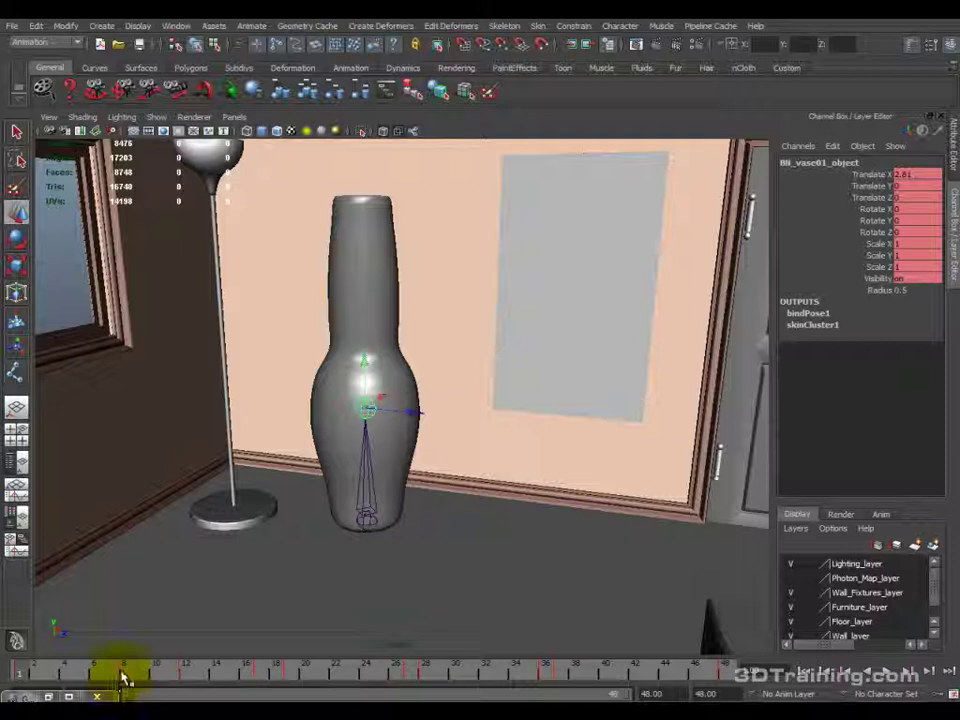
left_click_drag(124, 677, 140, 652)
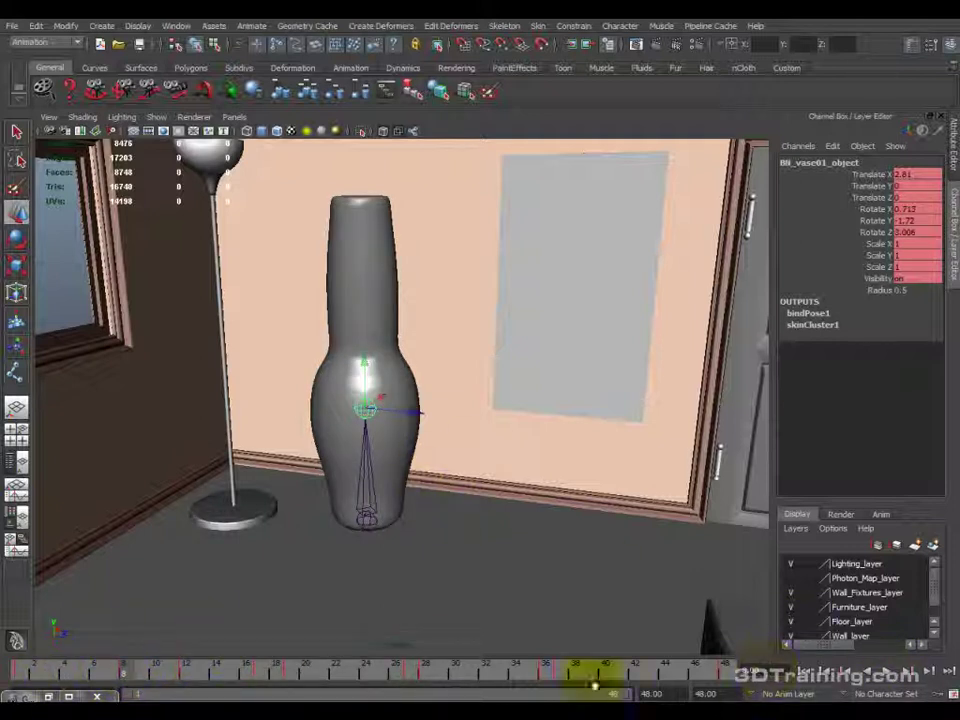
Open the Dope Sheet maximised and frame all keys of BN_vase01_object.
left_click(50, 695)
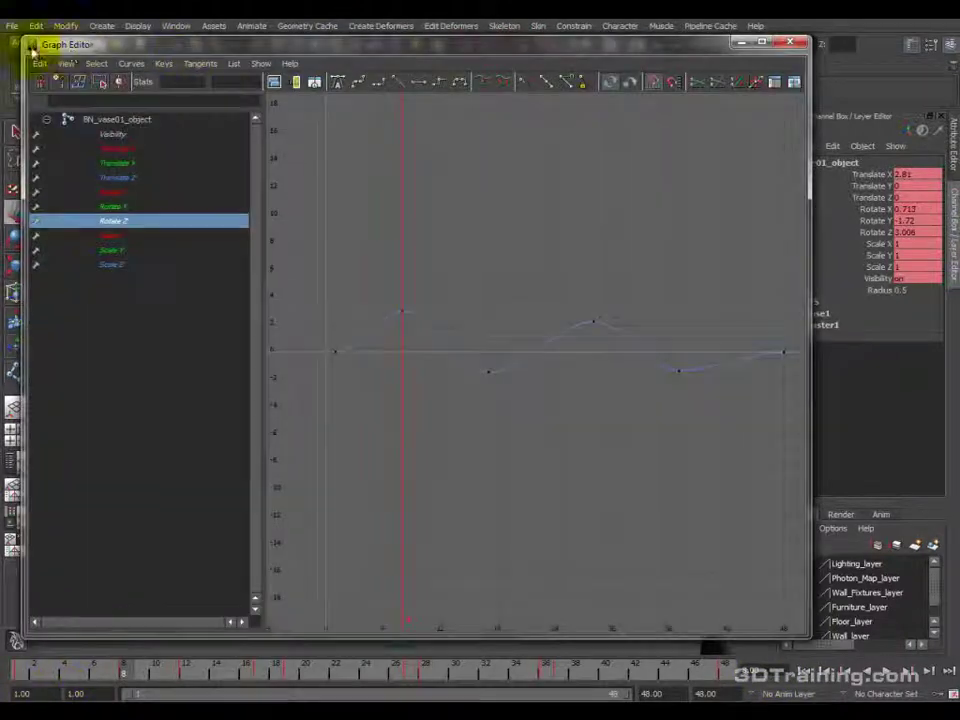
left_click(174, 26)
mouse_move(264, 75)
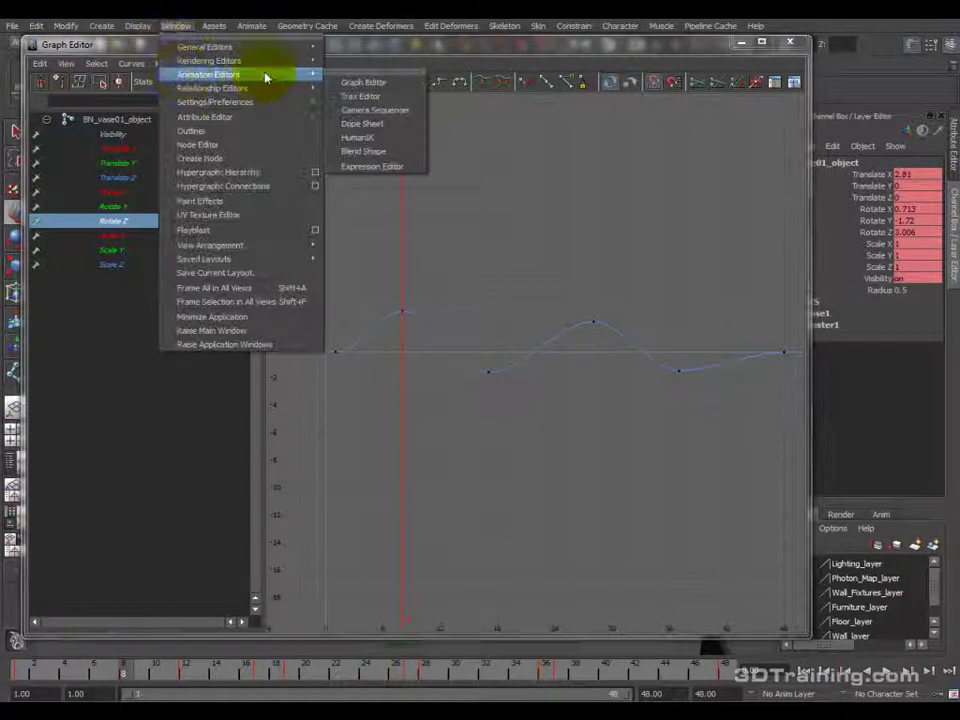
left_click(400, 126)
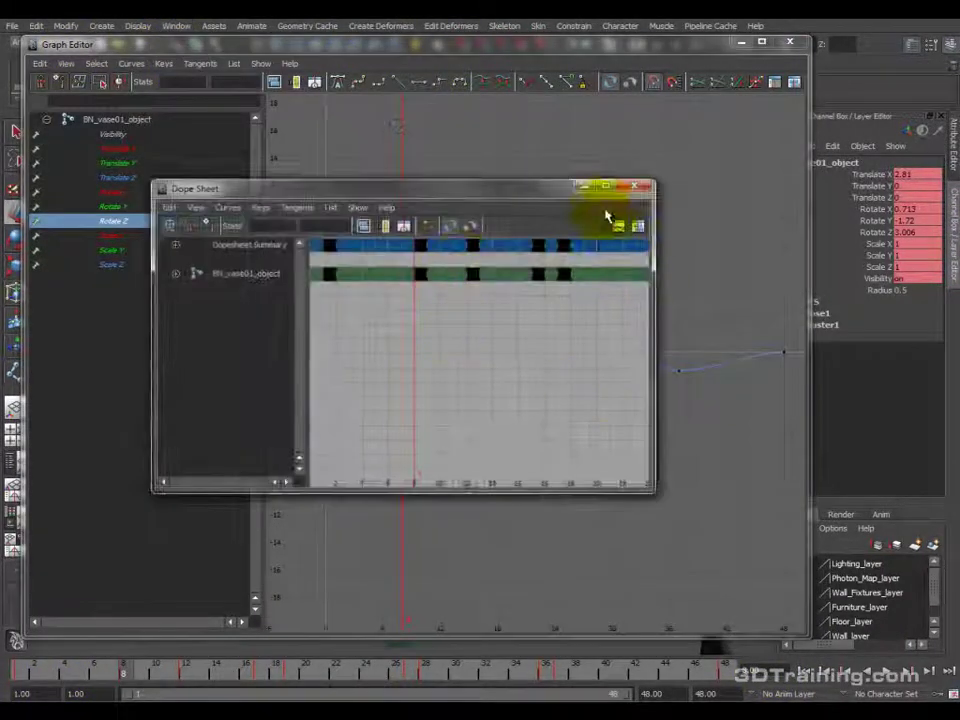
left_click(608, 188)
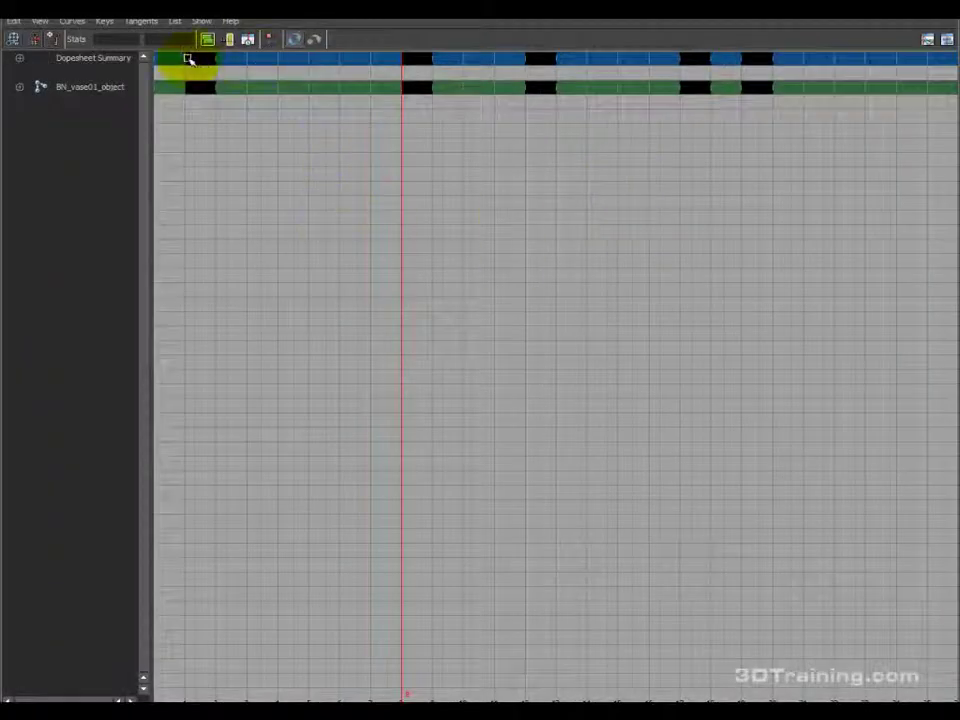
left_click(69, 92)
key("f")
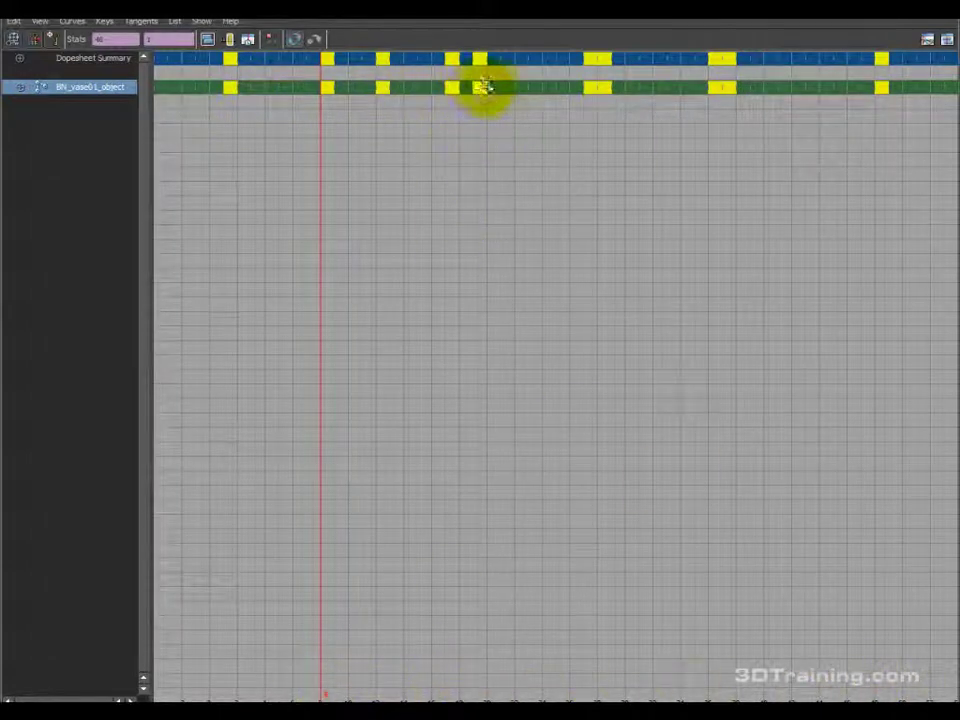
Expand the joint's translate, rotate and scale channels and inspect how the frame 12 keys line up with the Rotate Z keys.
left_click(20, 88)
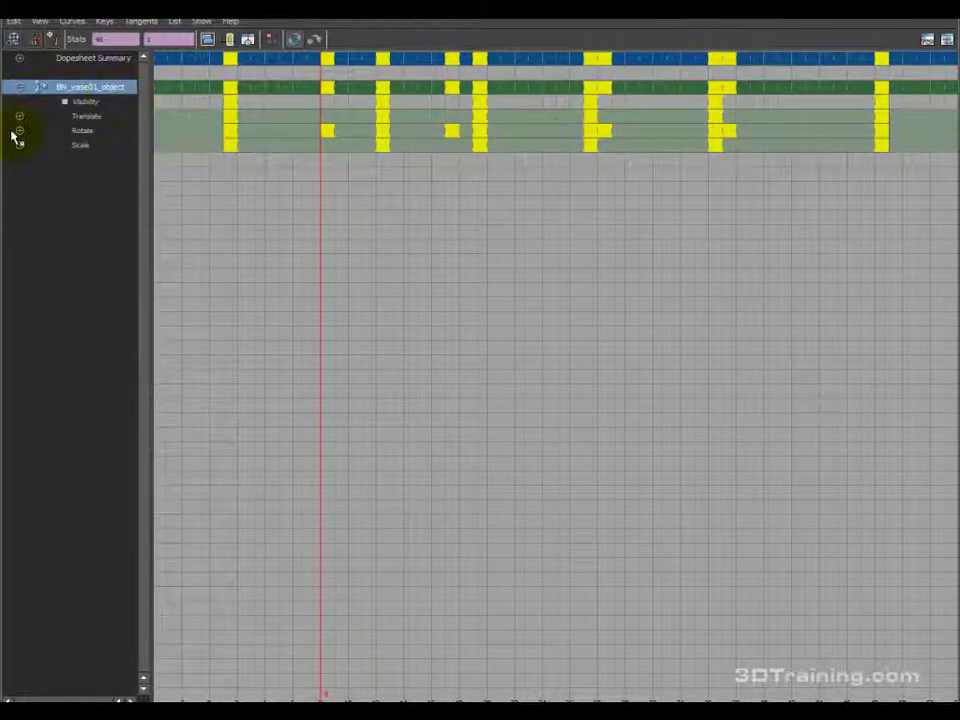
left_click(20, 131)
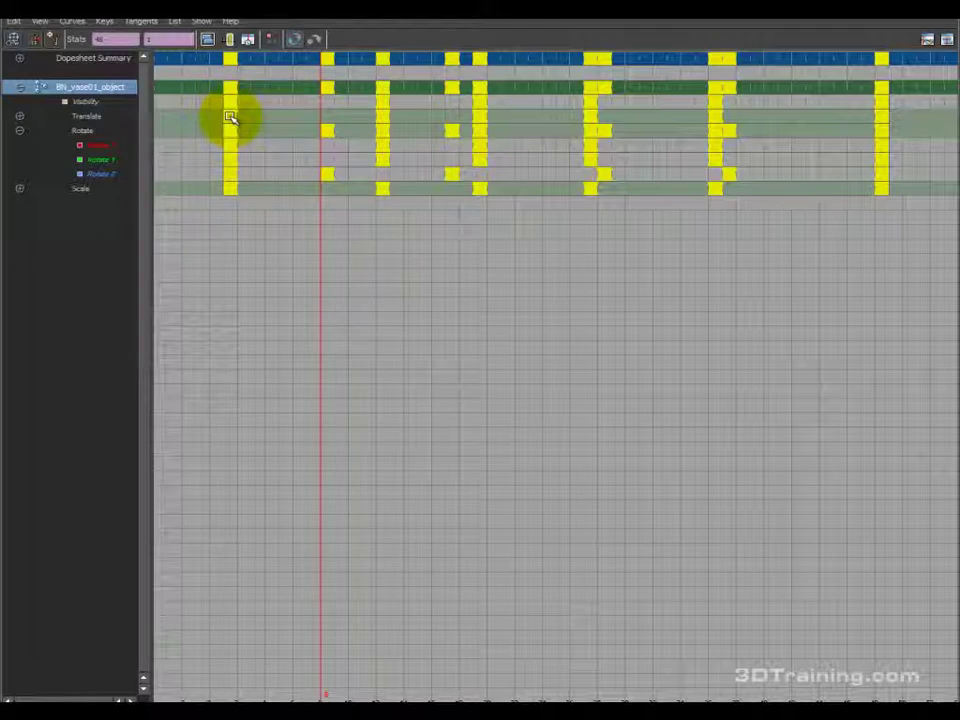
left_click(20, 118)
left_click(21, 232)
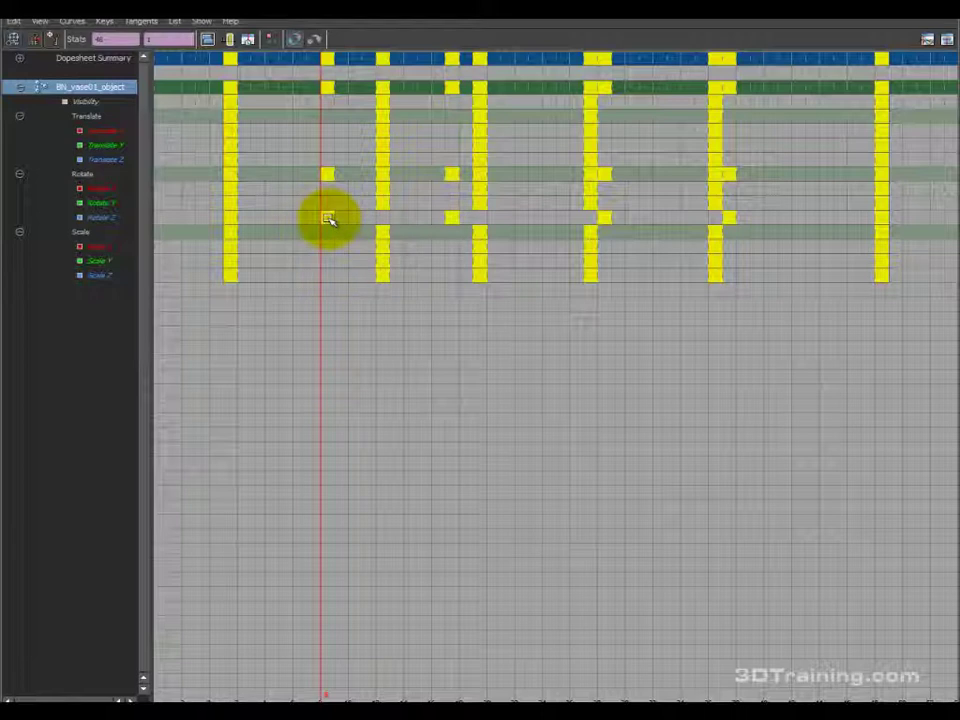
left_click(381, 89)
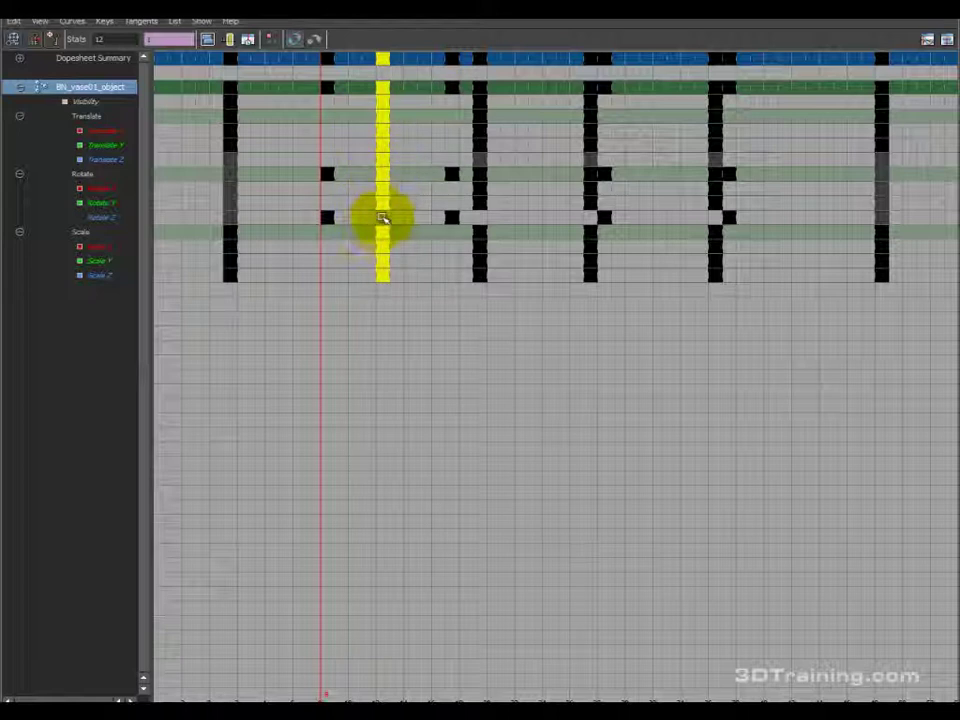
left_click_drag(385, 221, 328, 216)
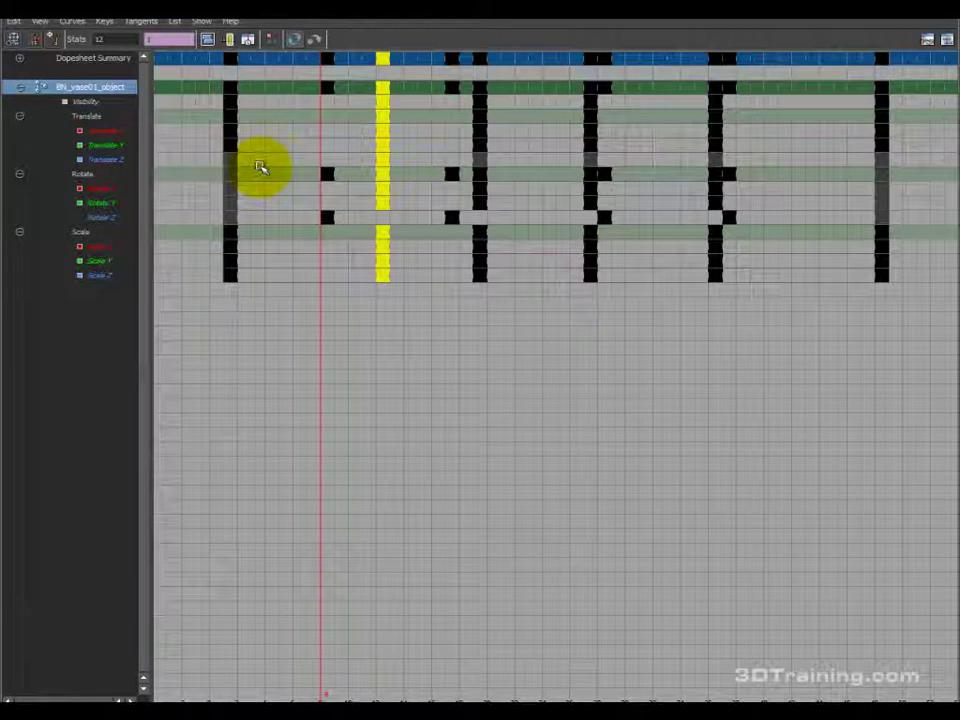
Delete all Scale X, Scale Y and Scale Z keys of BN_vase01_object in the Dope Sheet.
left_click(82, 232)
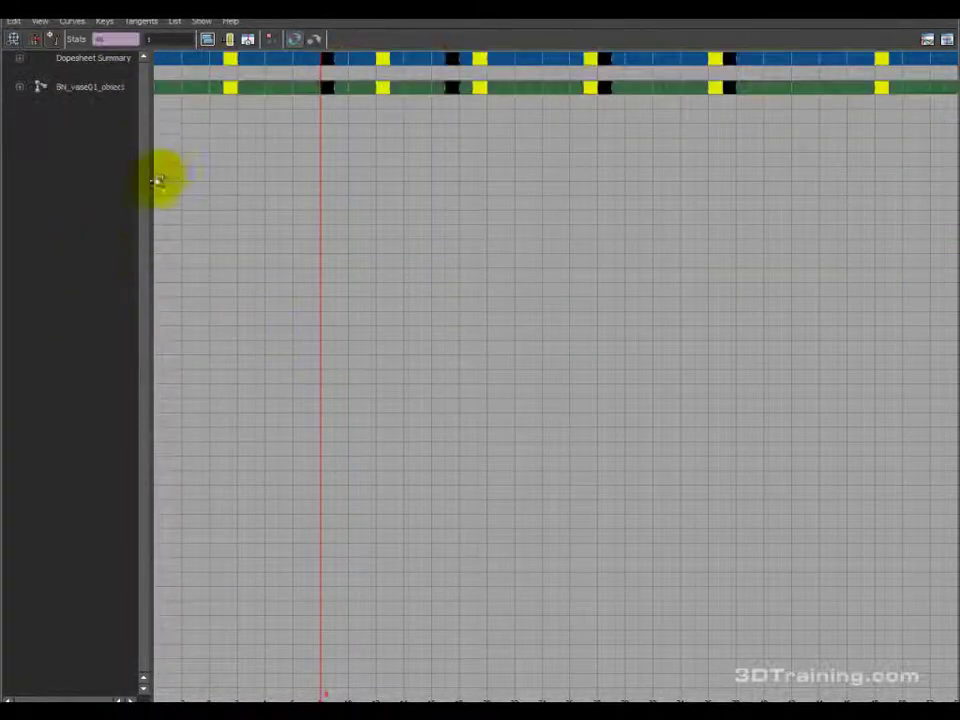
left_click(20, 87)
left_click(20, 117)
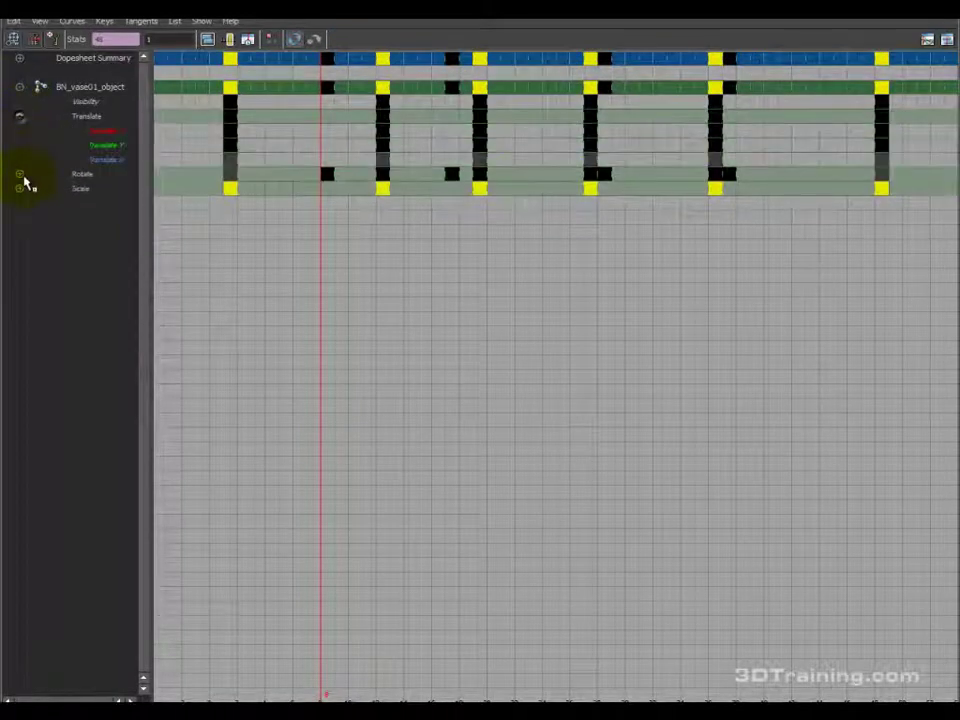
left_click(21, 175)
left_click(20, 233)
left_click(199, 240)
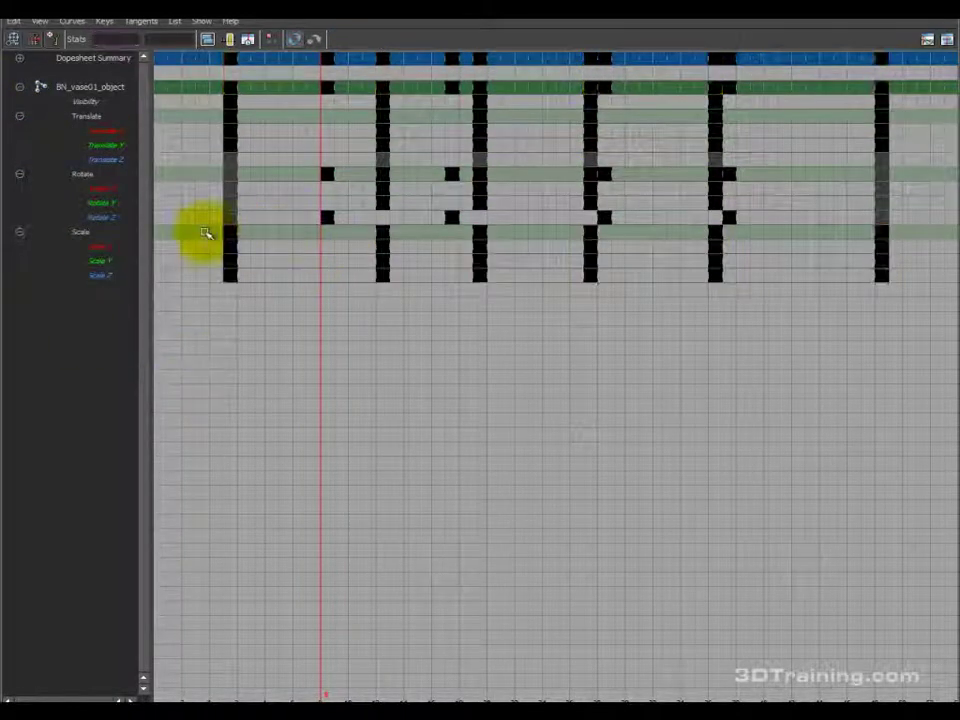
left_click_drag(896, 289, 215, 222)
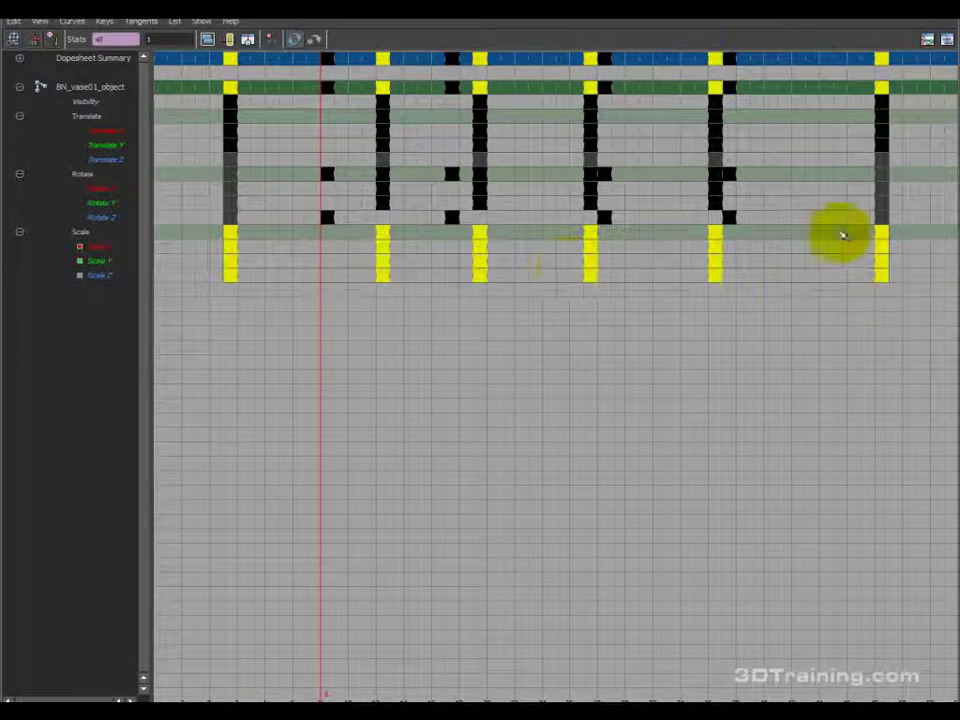
key("Delete")
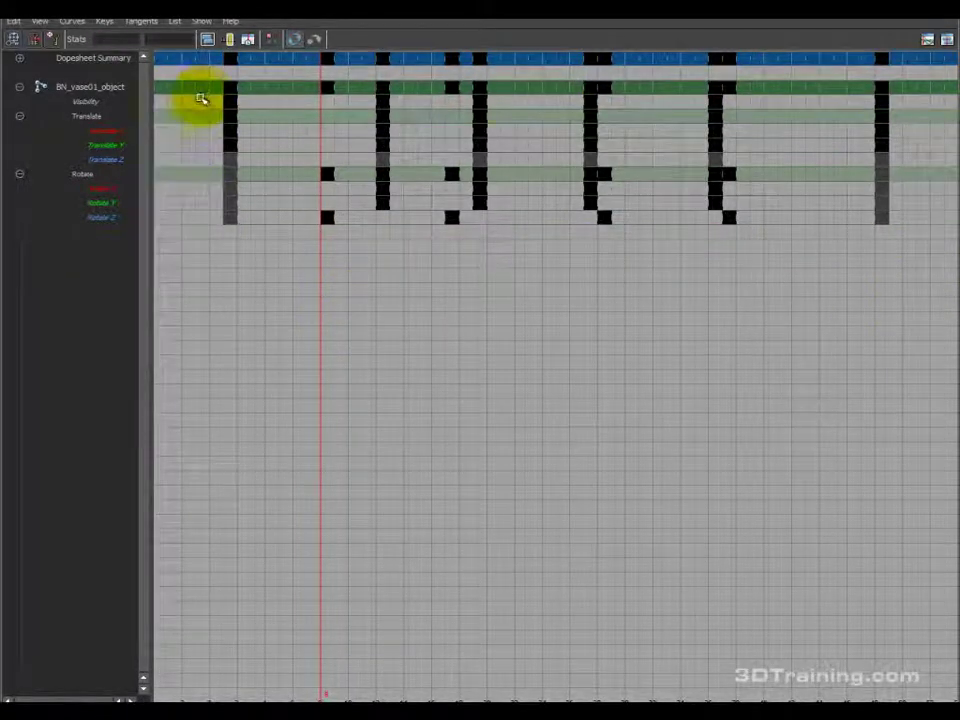
Delete all visibility and translate keys of BN_vase01_object and close the Dope Sheet.
left_click(922, 104)
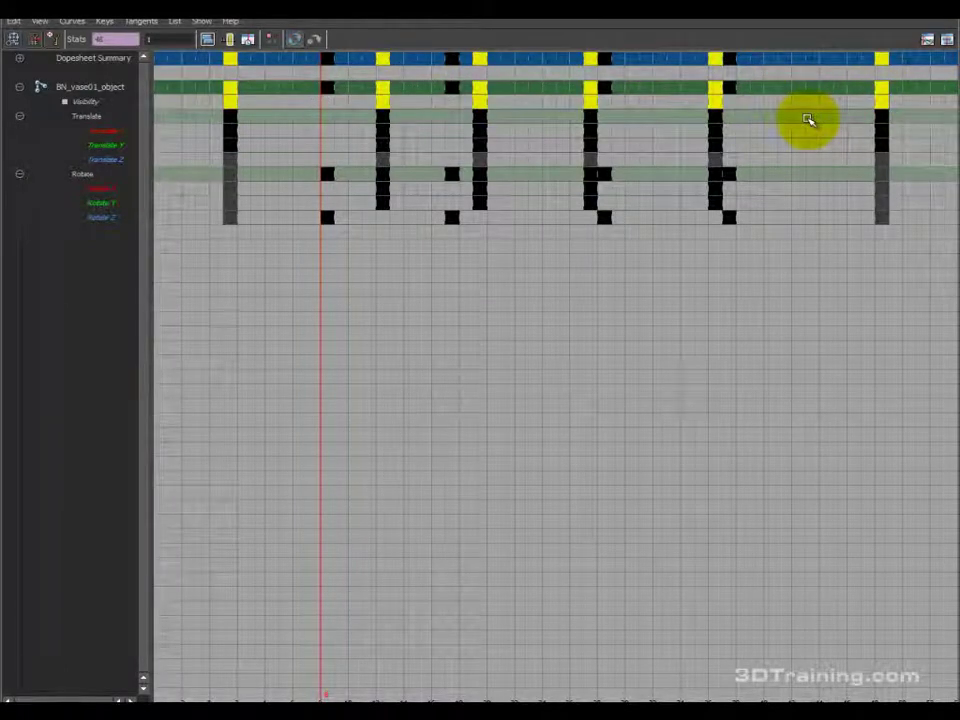
key("Delete")
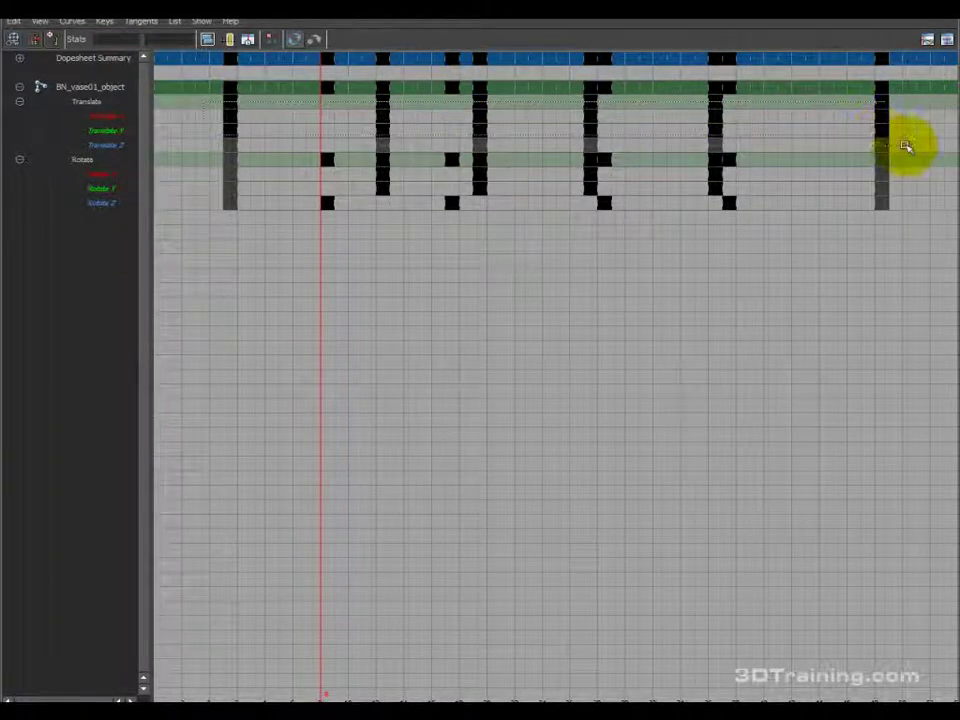
left_click_drag(905, 147, 885, 150)
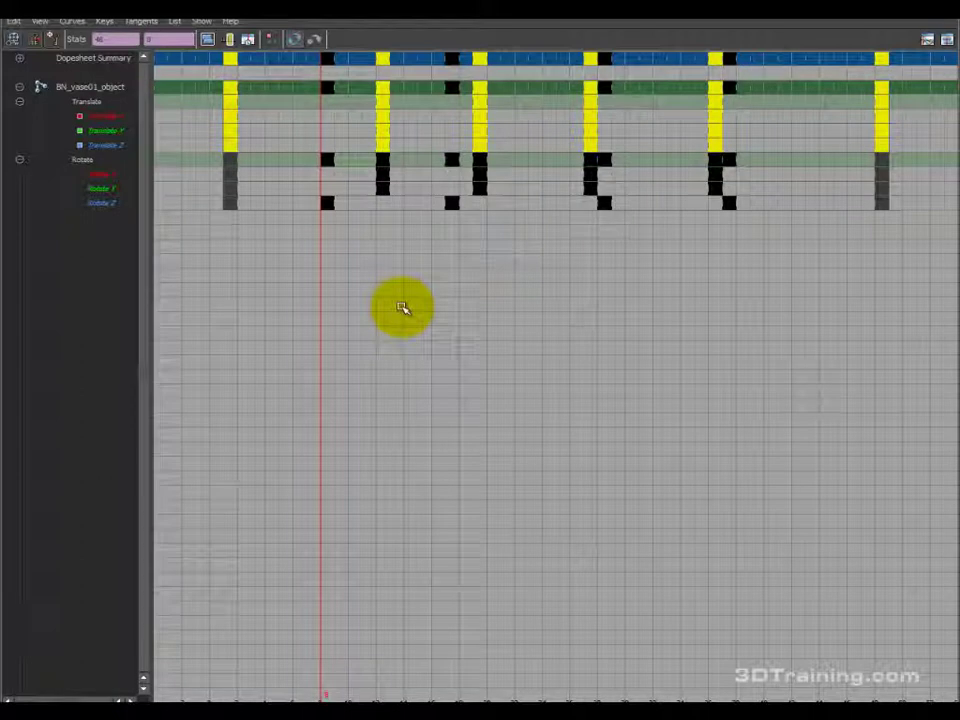
key("Delete")
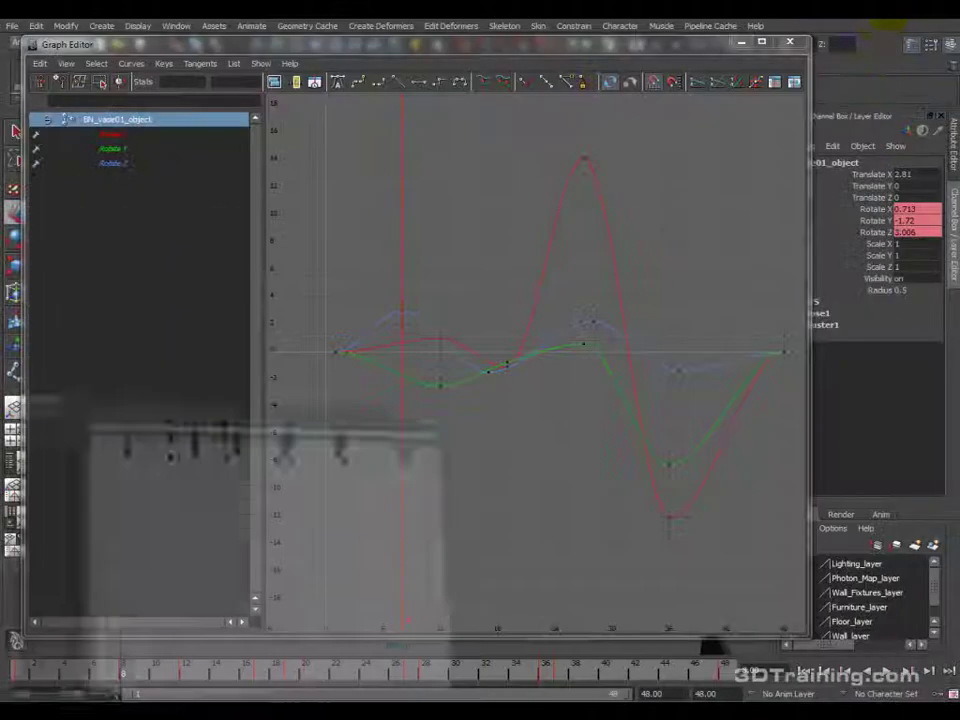
Review the remaining Rotate X, Y and Z curves of BN_vase01_object in the Graph Editor against the timeline keys.
left_click(171, 118)
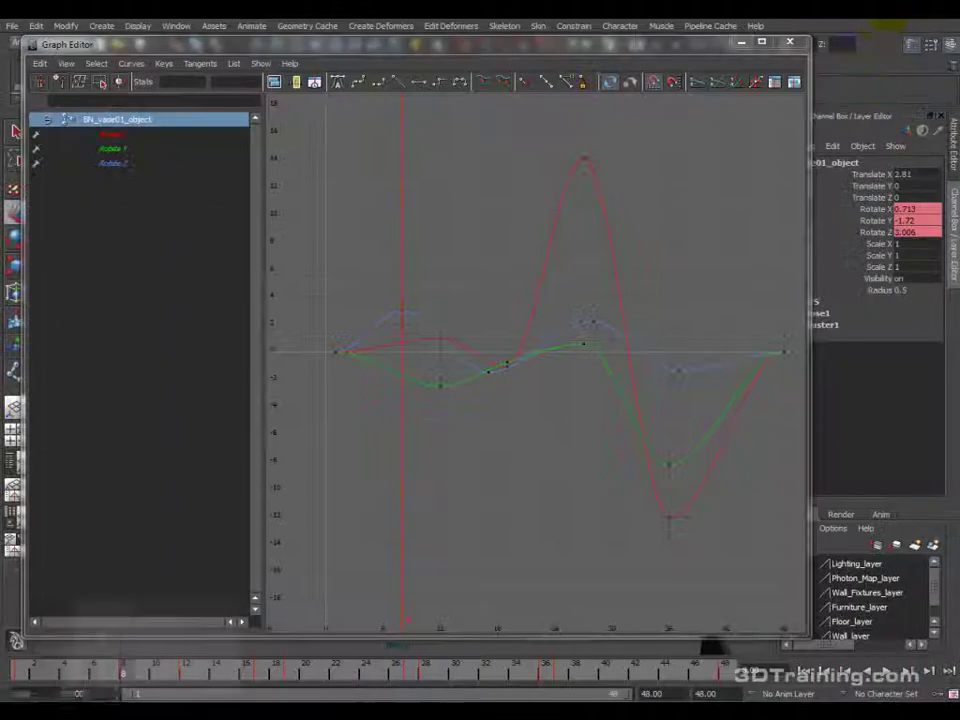
left_click(86, 118)
left_click(102, 120)
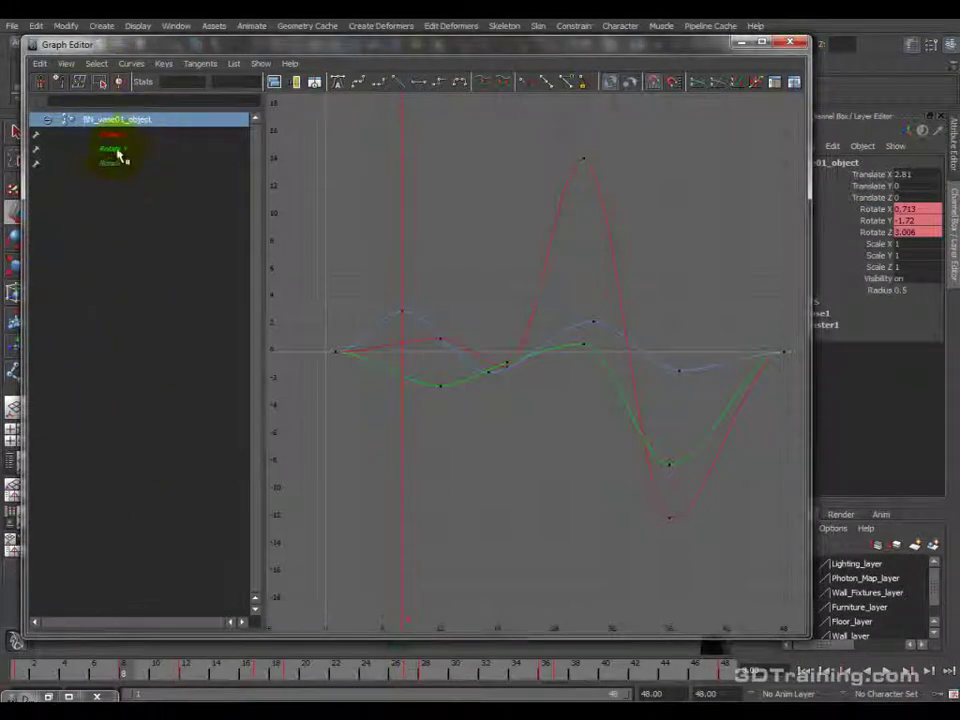
left_click(740, 43)
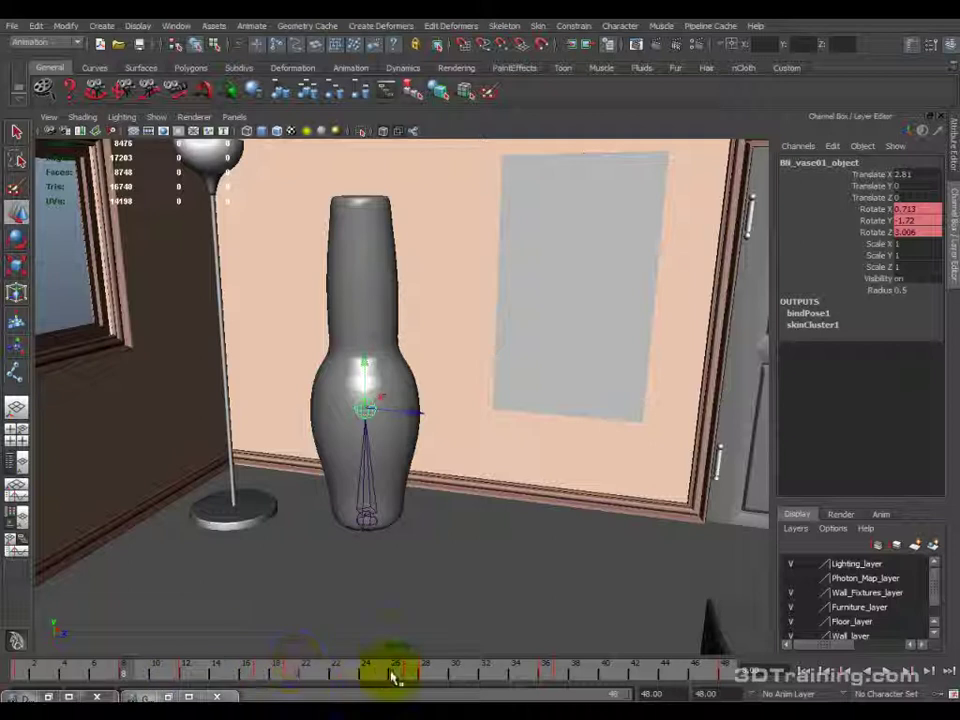
left_click(66, 696)
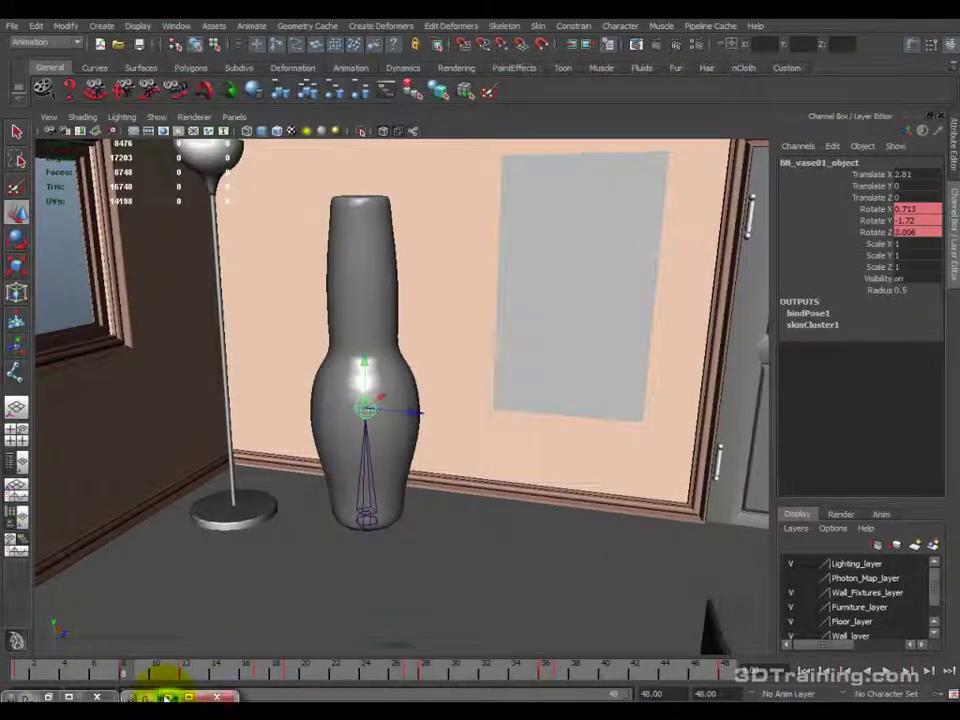
left_click(165, 690)
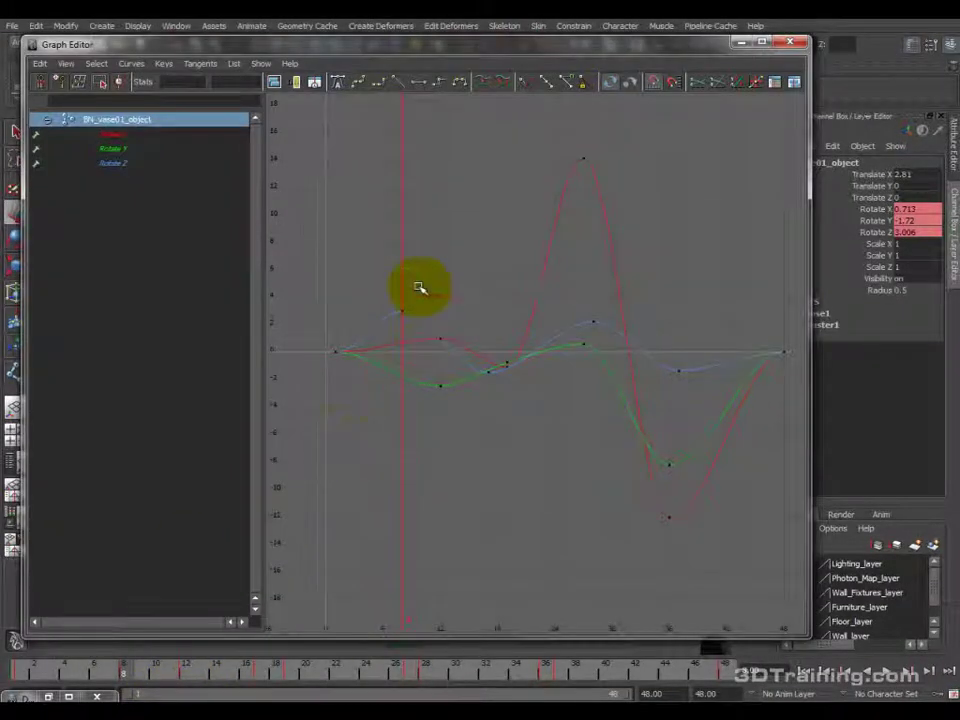
left_click(280, 83)
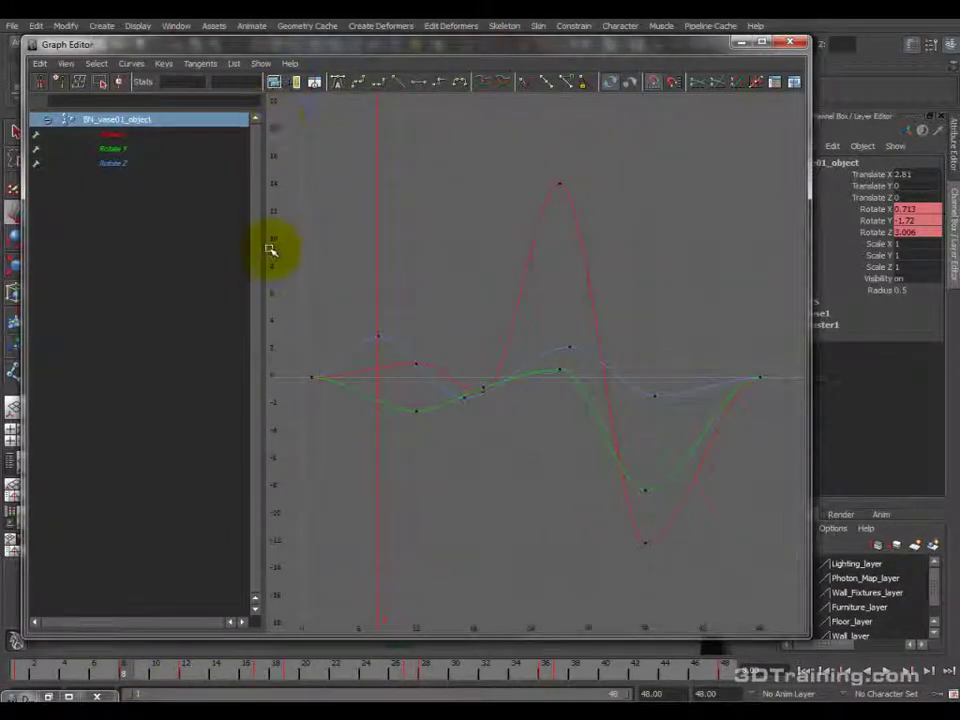
Inspect the joint's Rotate X, Rotate Y and Rotate Z curves one at a time and play back the vase wobble.
left_click(118, 134)
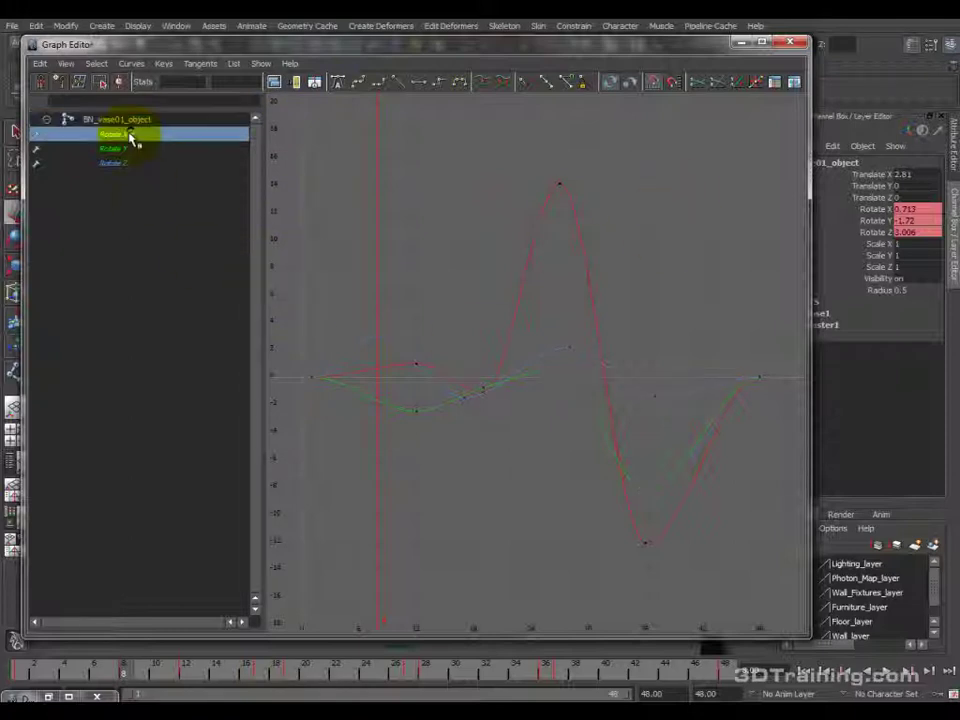
left_click(120, 149)
left_click(121, 163)
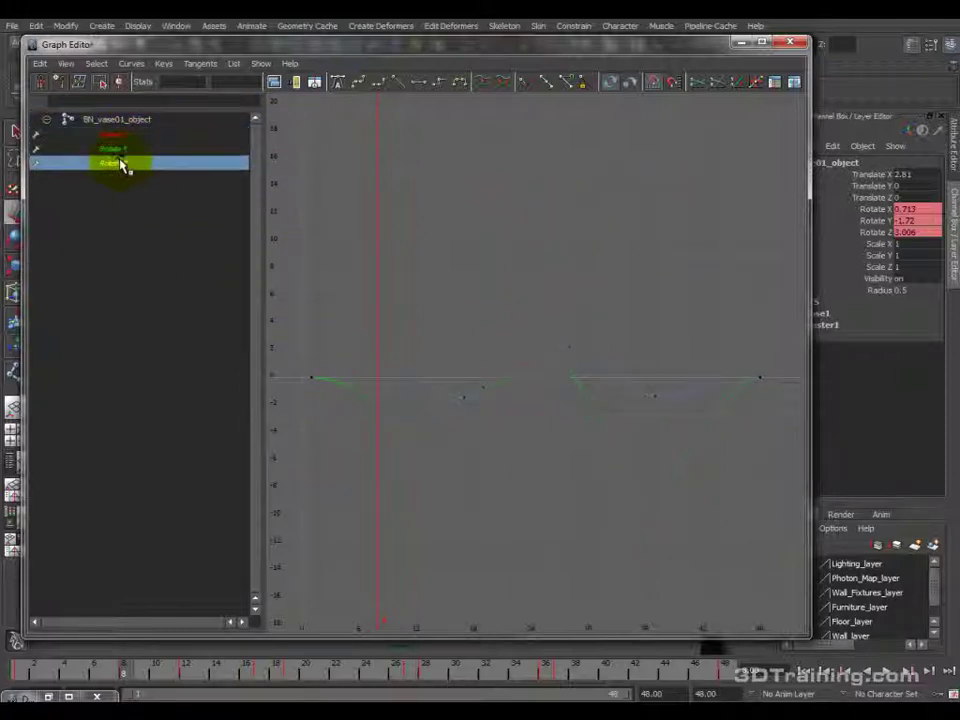
left_click(741, 43)
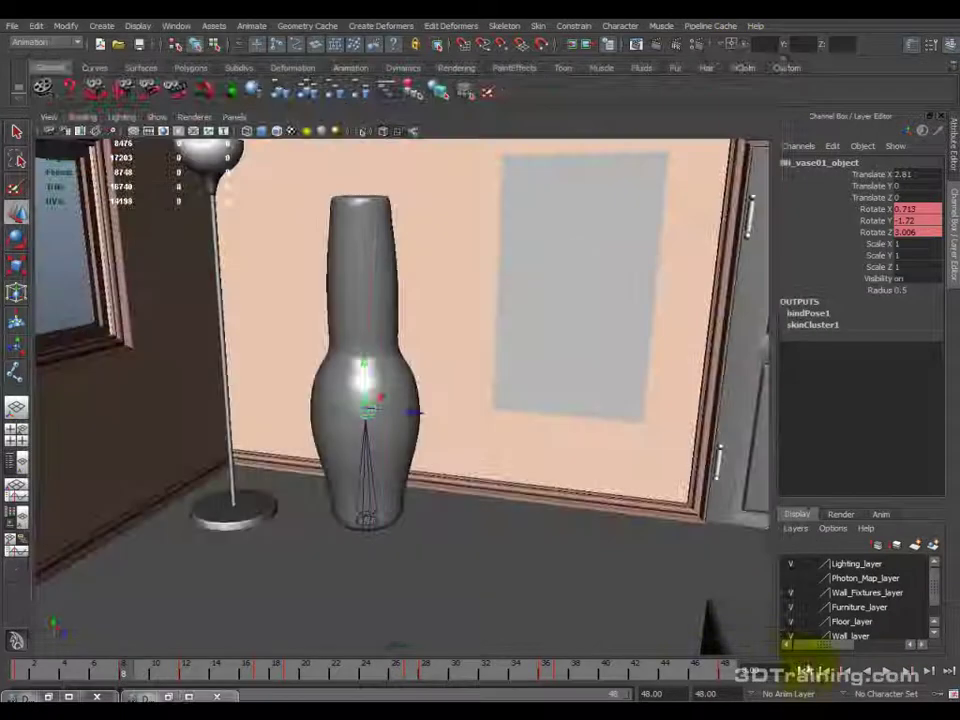
left_click(886, 672)
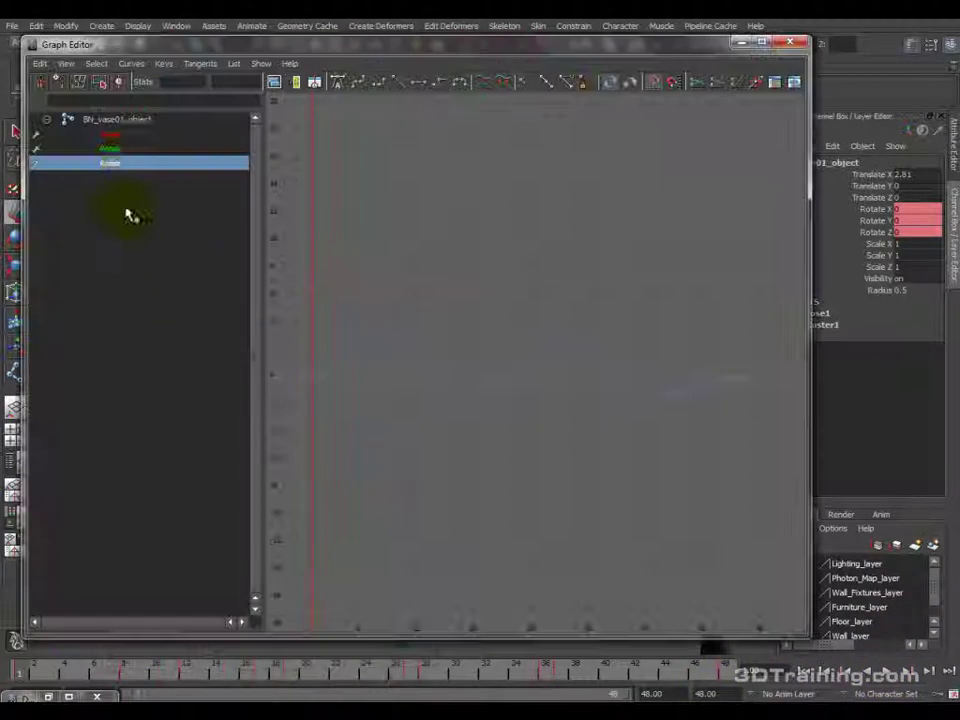
Reshape the Rotate Y curve with keys at about -2.7 (frame 11), 1.3 (frame 19), -1.1 (frame 26) and 1.1 (frame 35).
left_click(126, 149)
key("f")
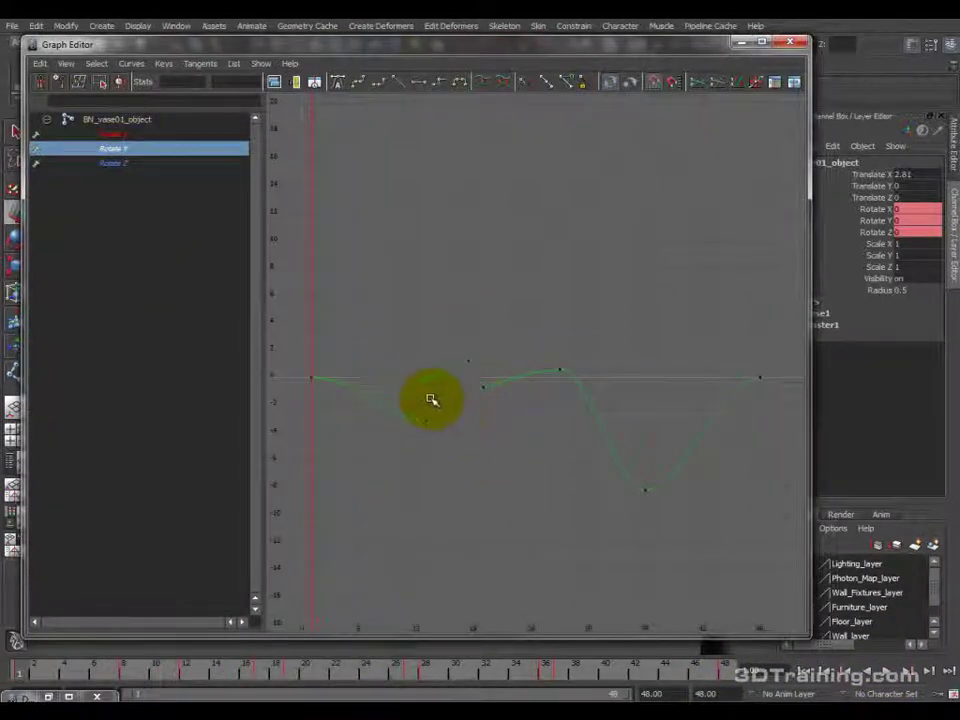
left_click_drag(392, 386, 422, 429)
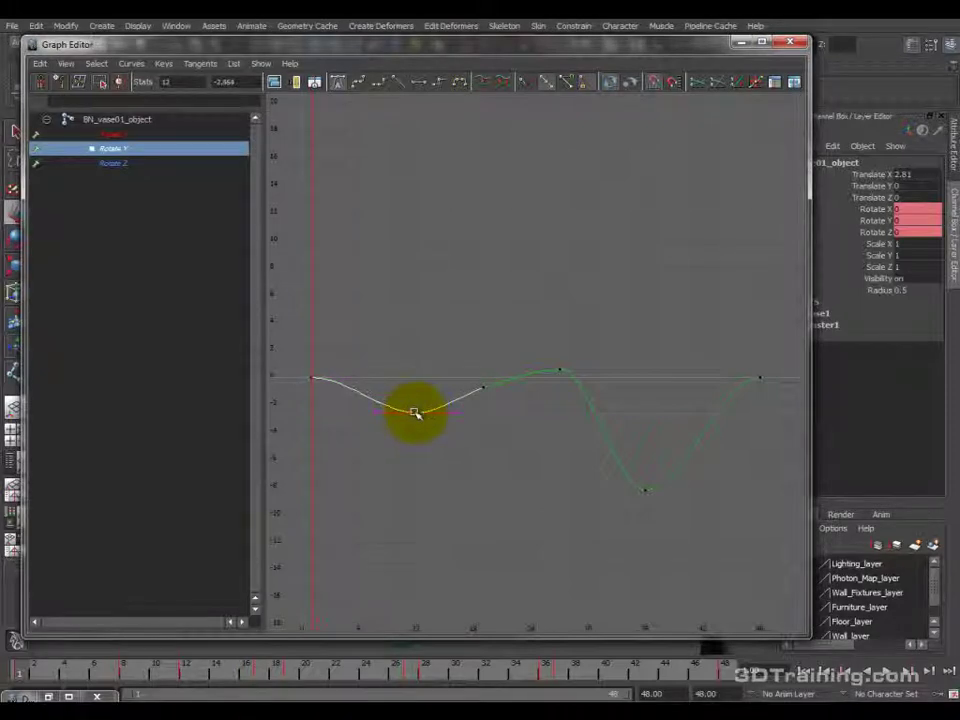
left_click(424, 417)
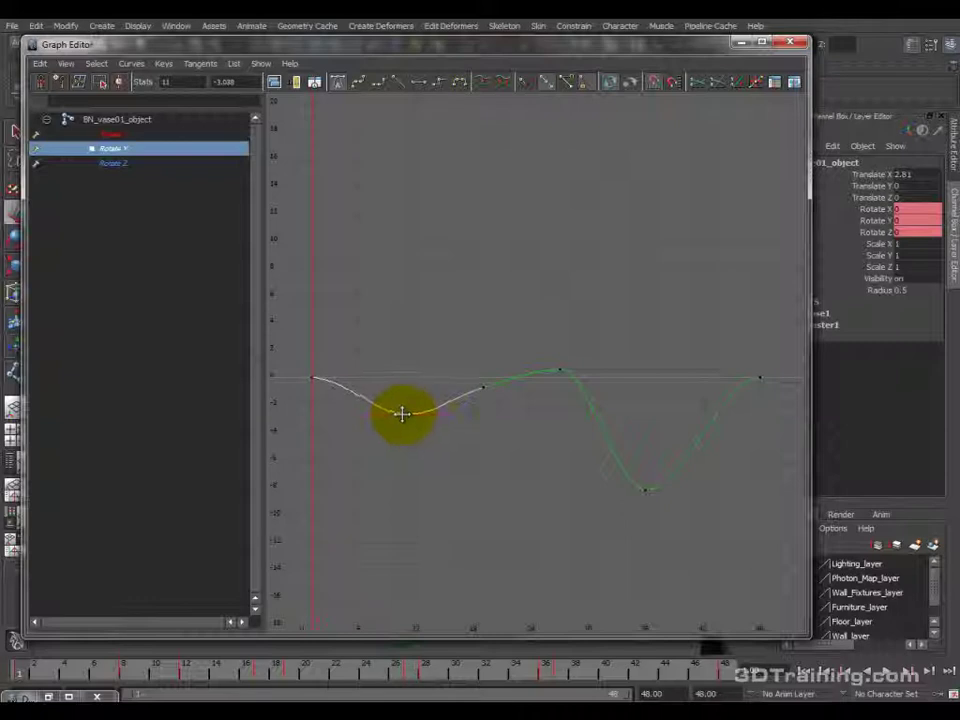
left_click(484, 387)
middle_click_drag(486, 388, 560, 395)
left_click(646, 488)
middle_click_drag(650, 487, 636, 360)
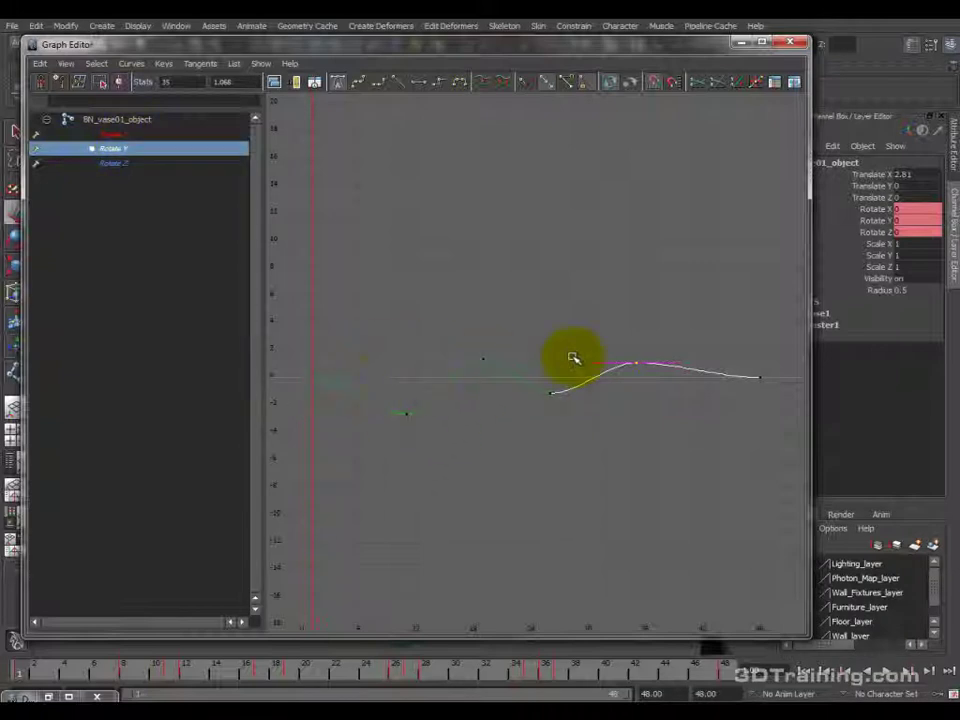
Flatten the last Rotate X peak and valley to about 0.6 at frame 29 and -2 at frame 38.
left_click(135, 134)
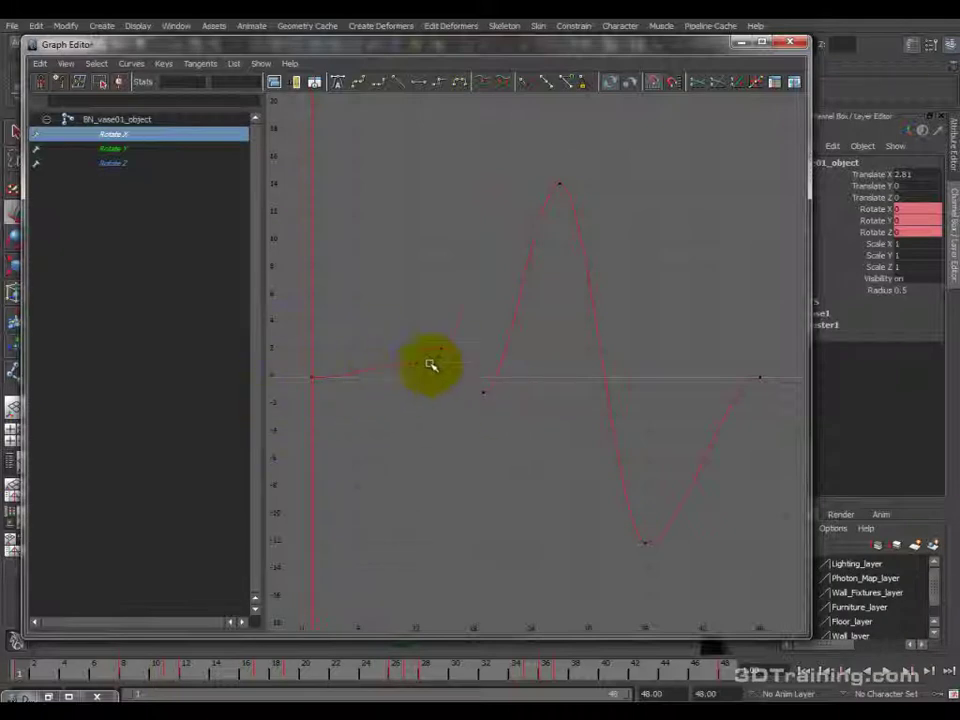
left_click_drag(521, 146, 601, 224)
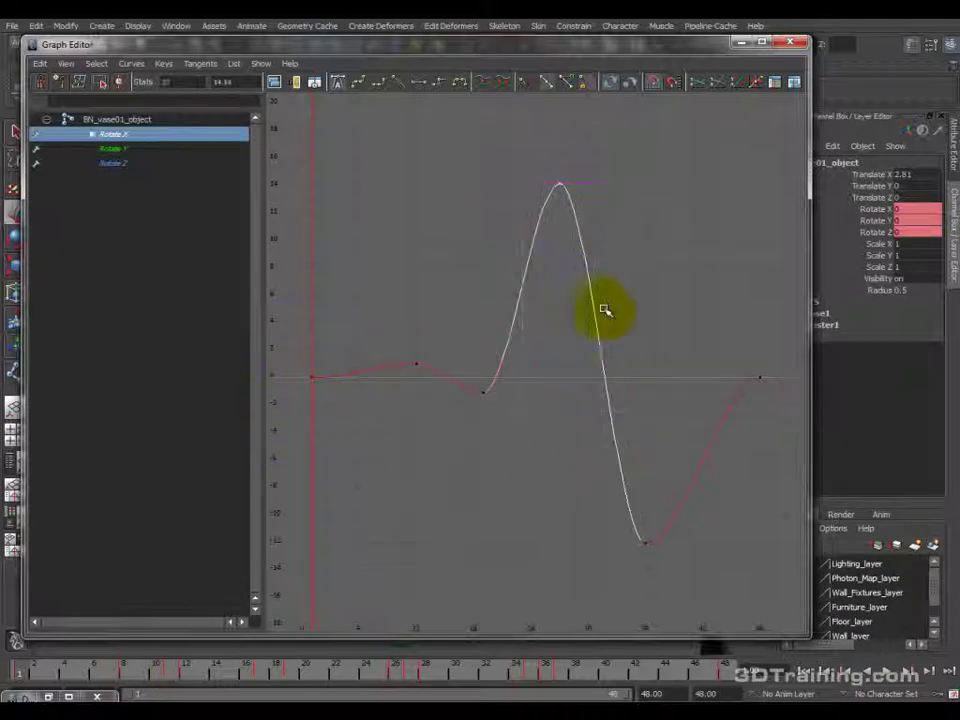
left_click_drag(690, 585, 622, 522, "shift")
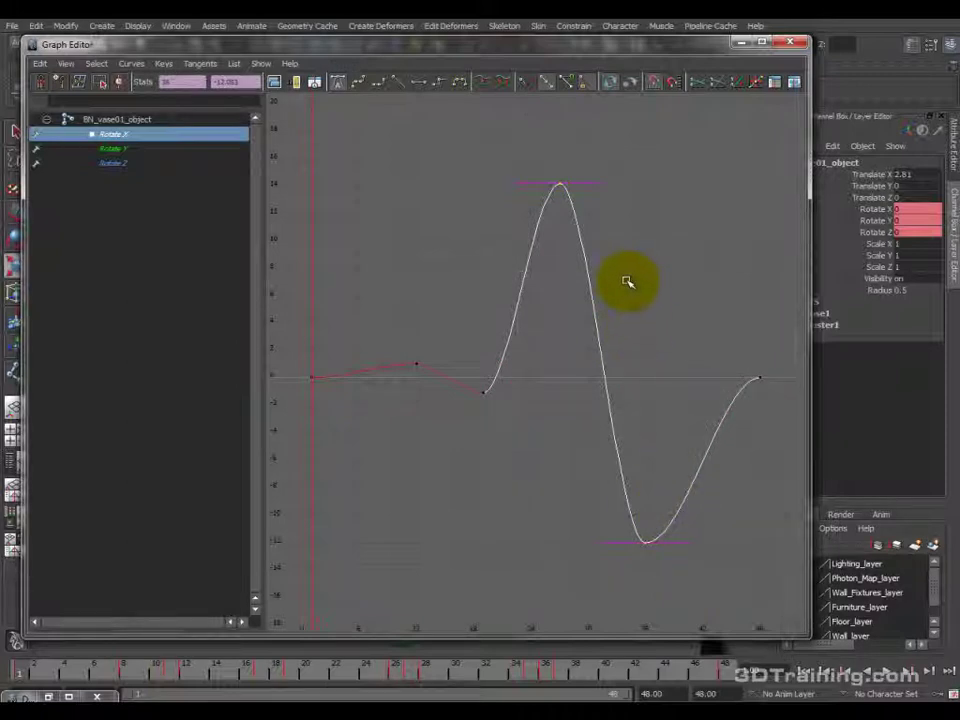
middle_click_drag(627, 278, 596, 390)
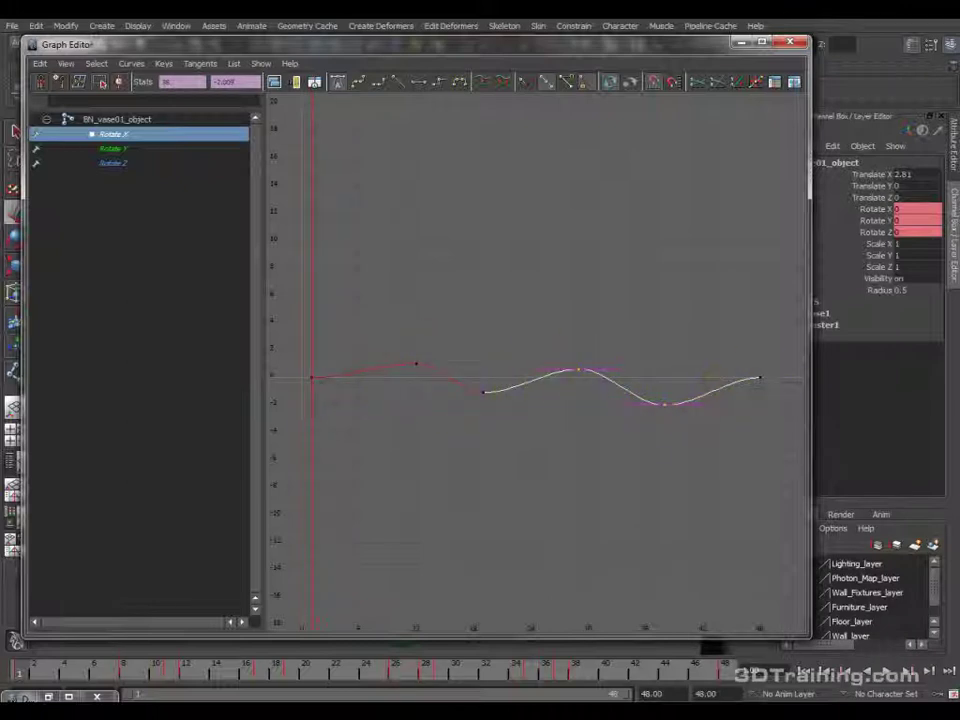
Play back the vase animation and check the wobble from several viewing angles.
left_click(758, 45)
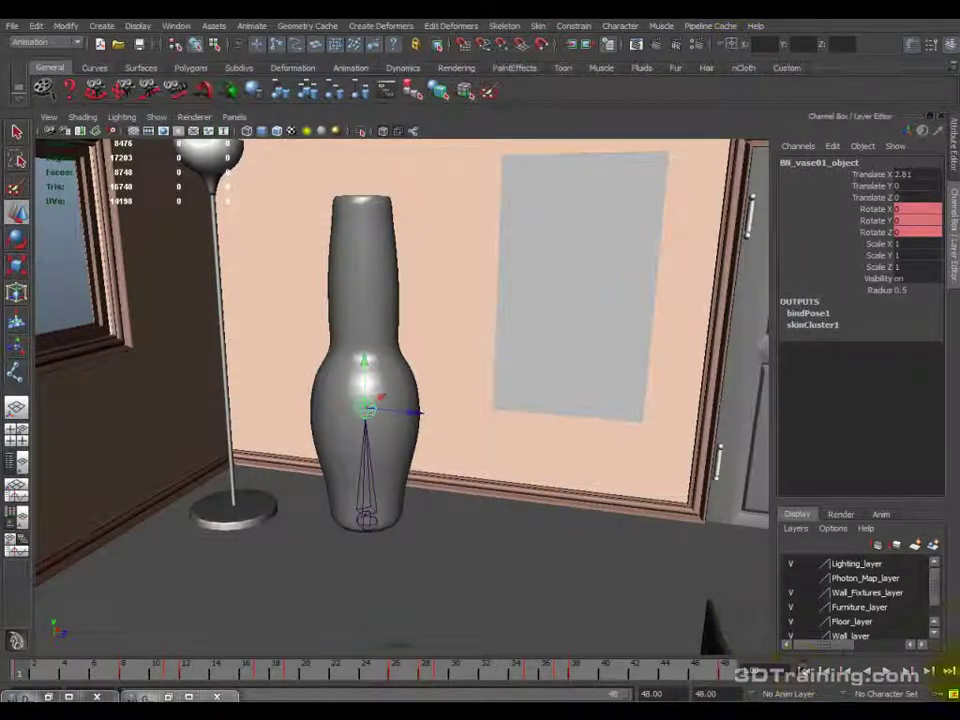
left_click(900, 680)
left_click_drag(471, 546, 457, 491, "alt")
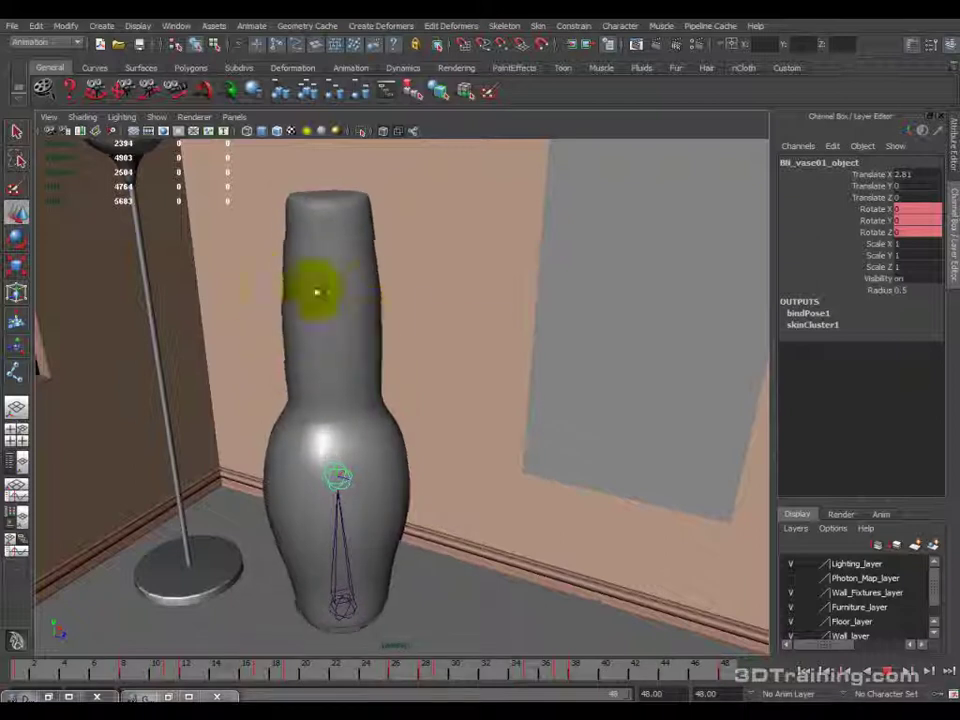
left_click_drag(398, 500, 439, 574, "alt")
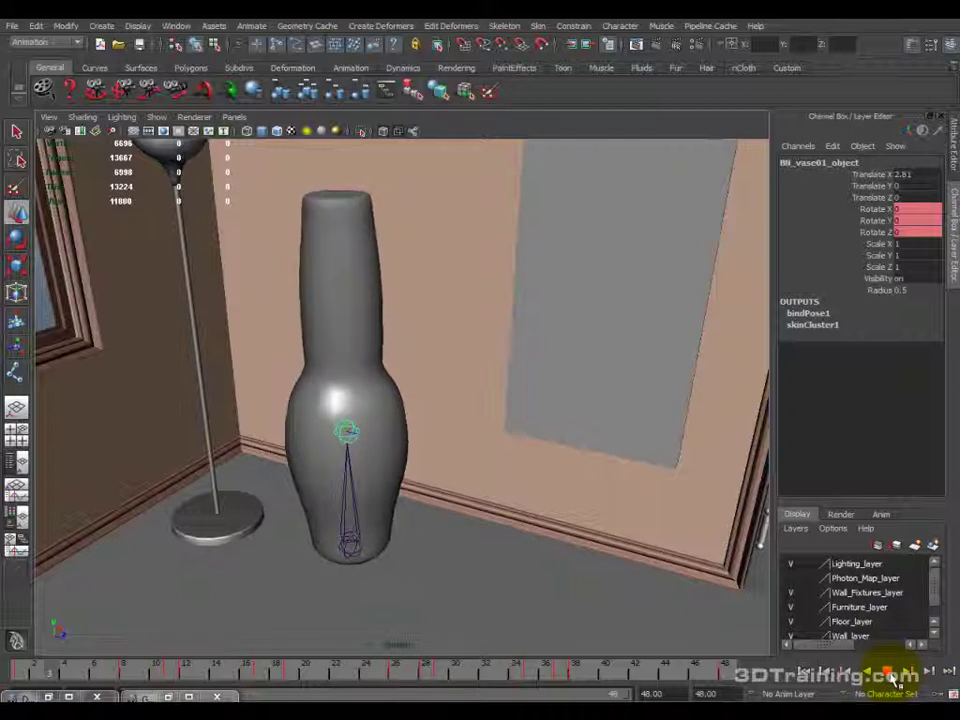
key("Escape")
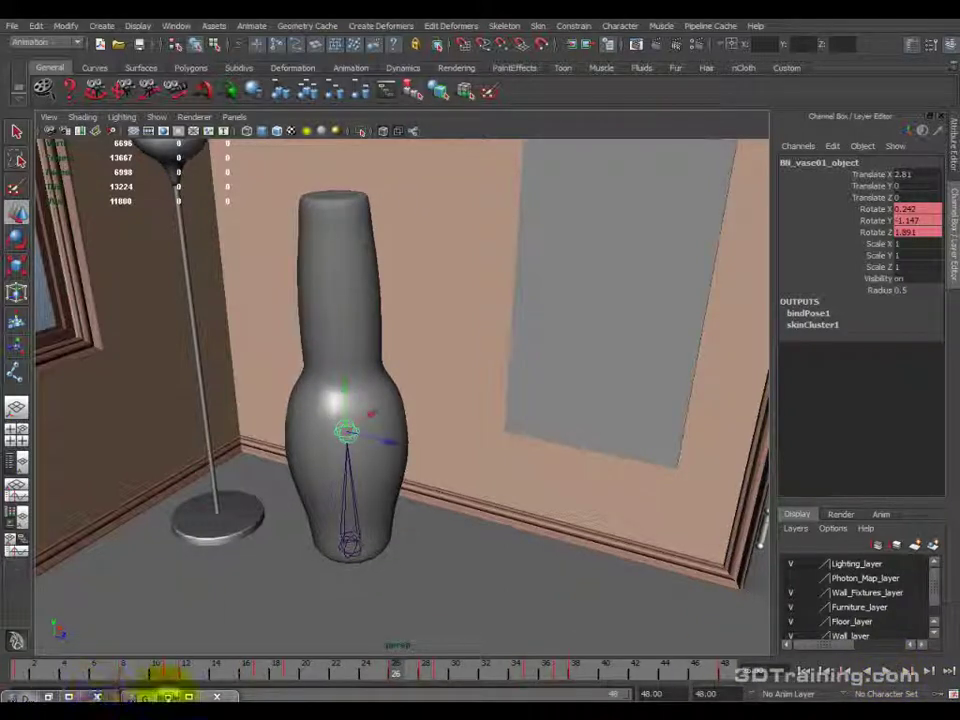
Lower the frame 26 Rotate Y key to about -7.2 and play back the vase animation.
key("shift+g")
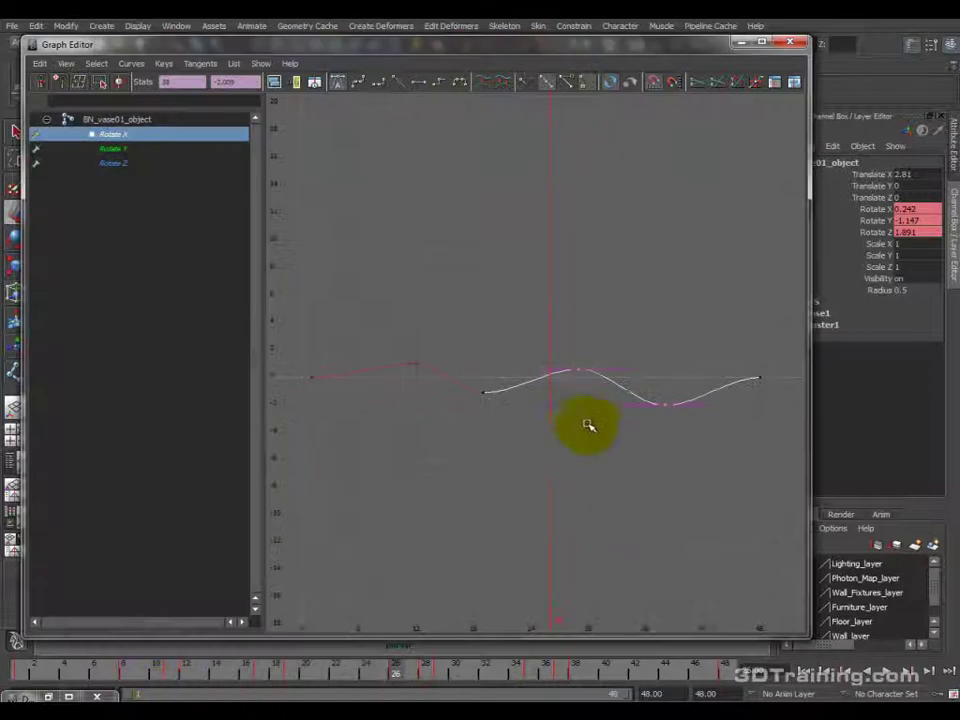
left_click(108, 149)
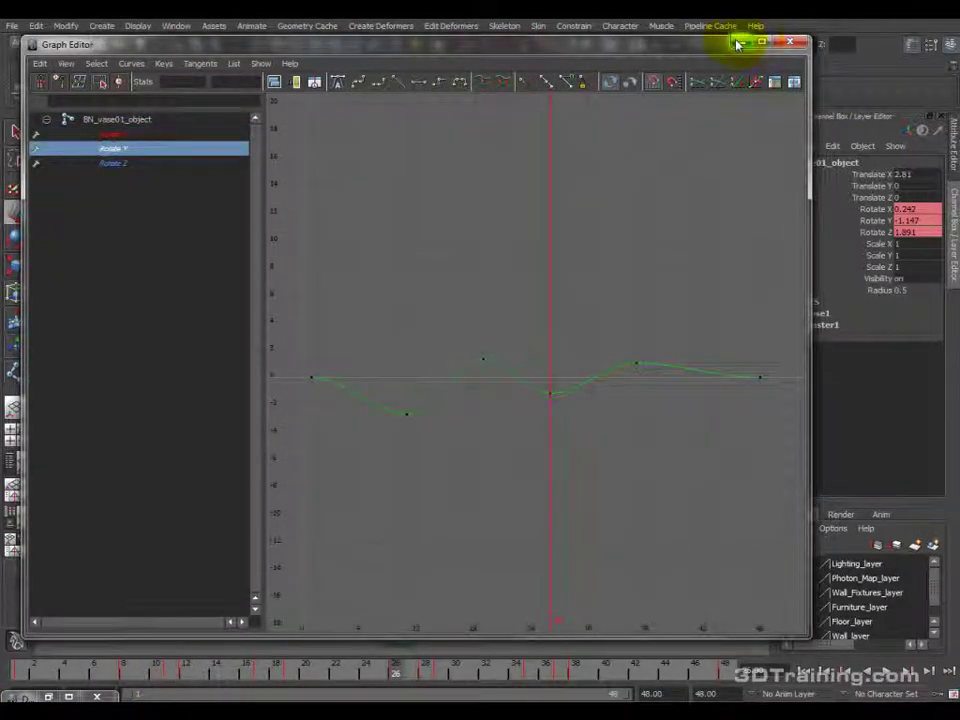
left_click_drag(527, 377, 551, 404)
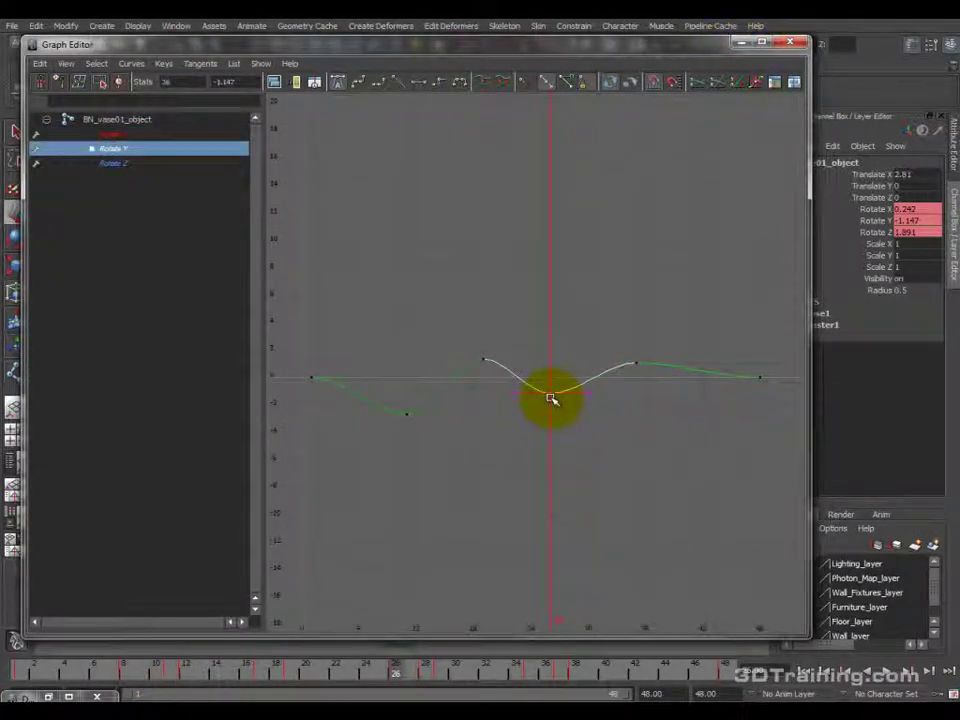
middle_click_drag(551, 404, 552, 457)
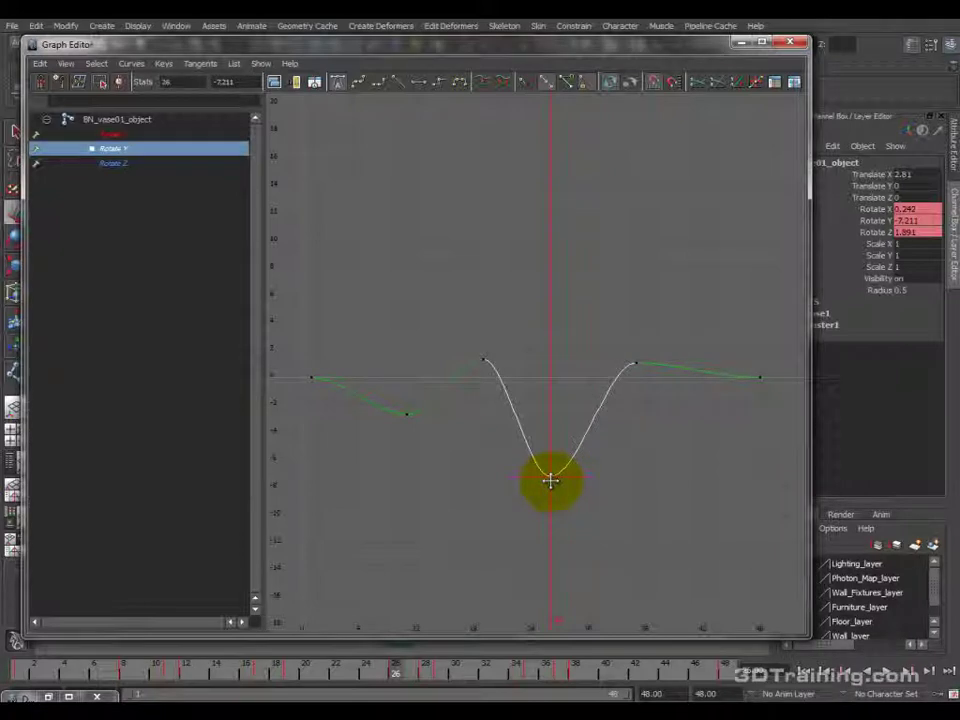
left_click(738, 44)
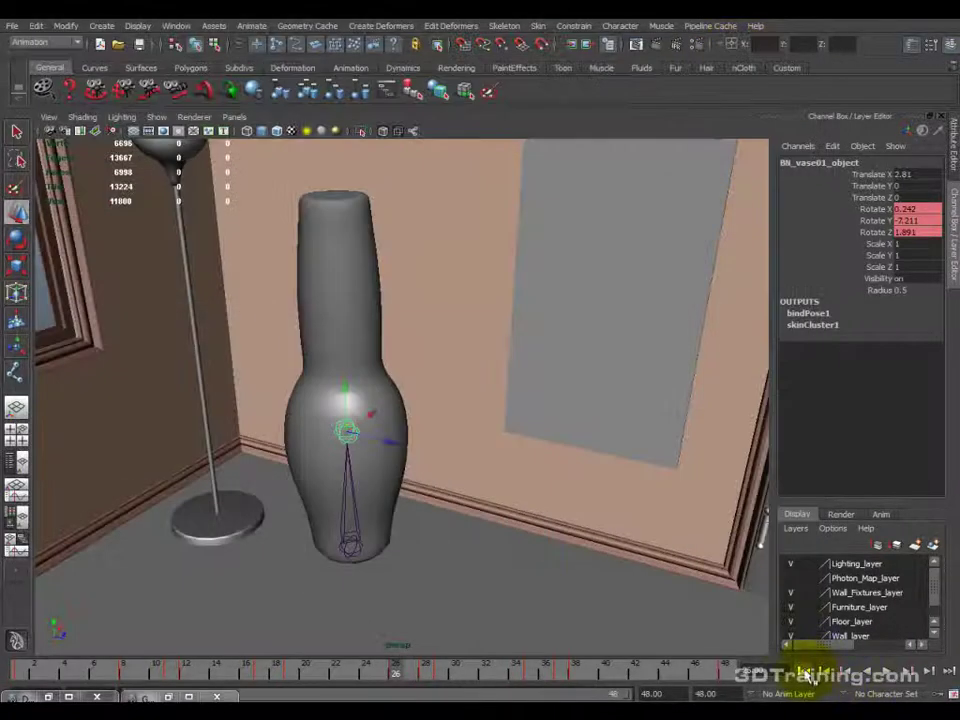
left_click(886, 672)
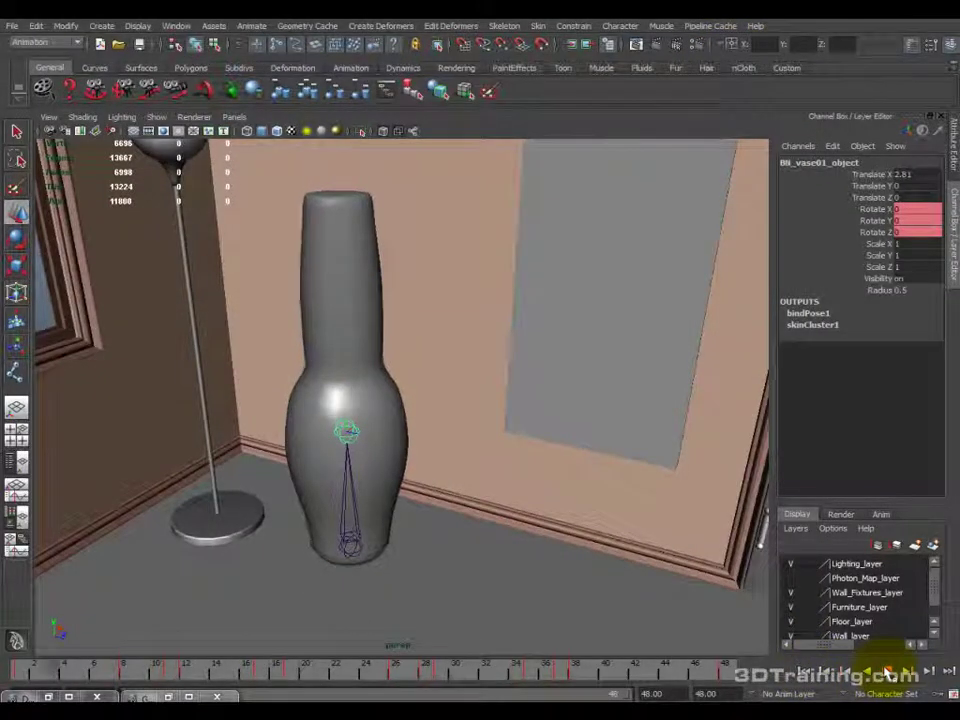
left_click(886, 672)
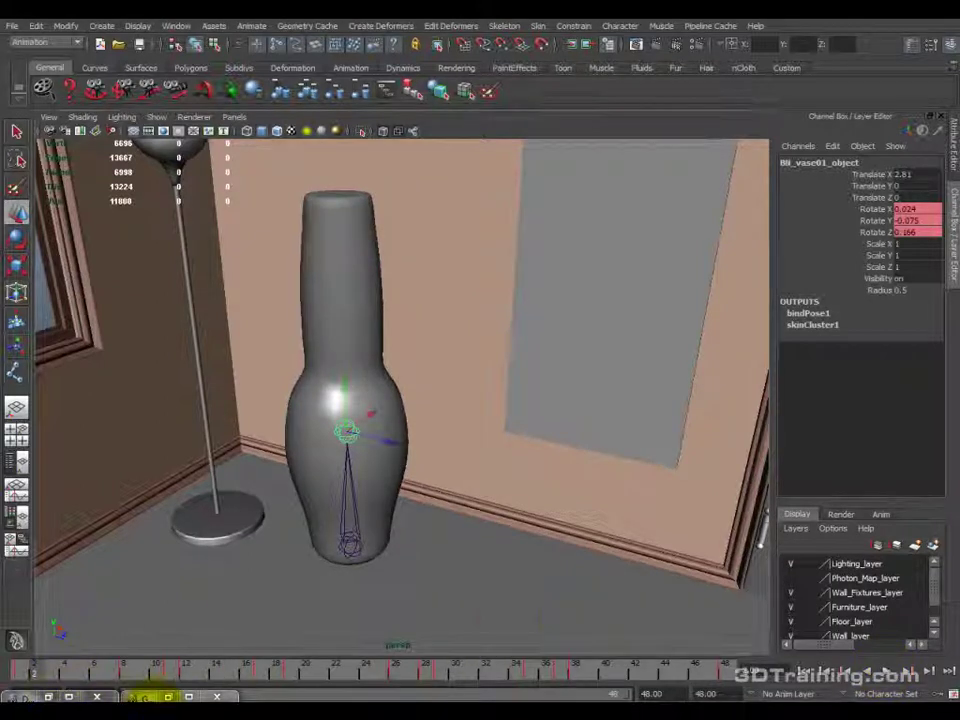
Lower the frame 26 Rotate Y key further to about -18.5 and play back the exaggerated wobble.
key("shift+g")
middle_click_drag(551, 476, 551, 633)
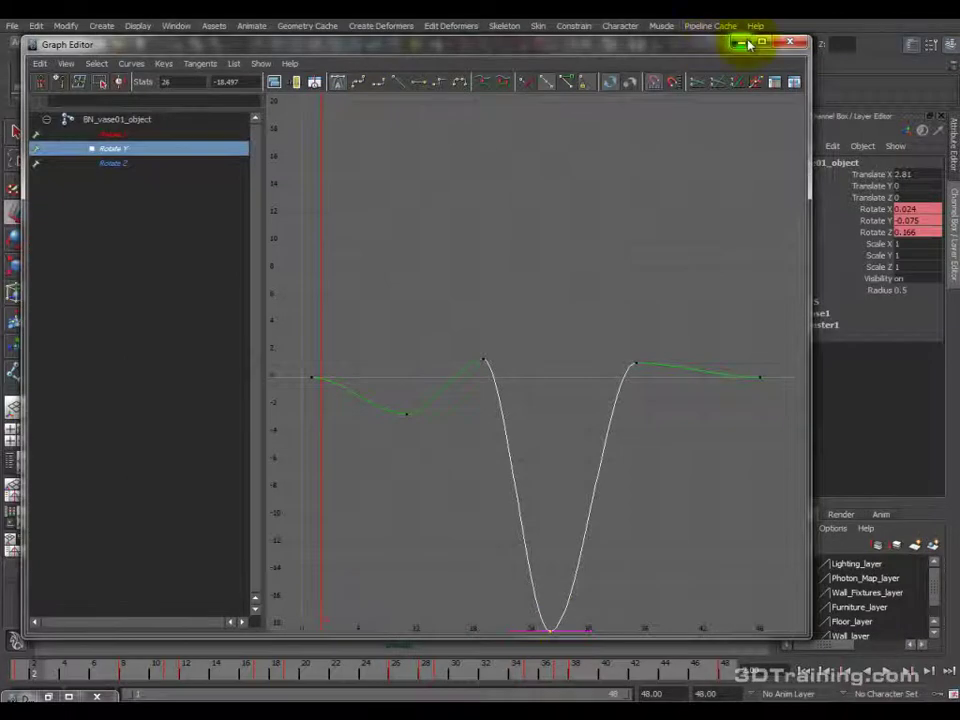
left_click(745, 43)
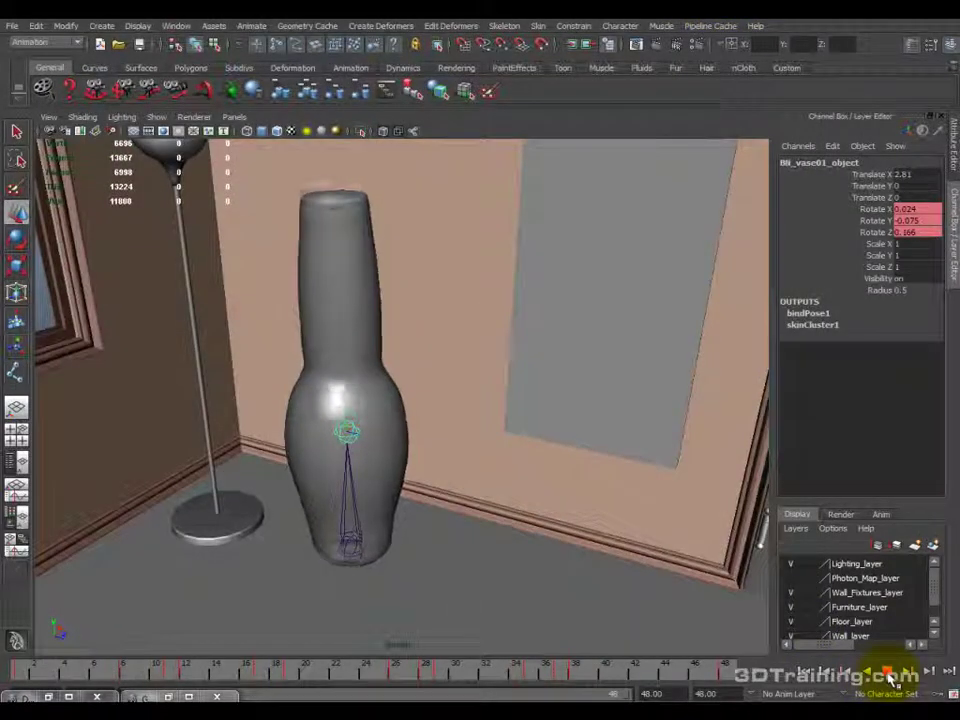
left_click_drag(560, 480, 489, 467, "alt")
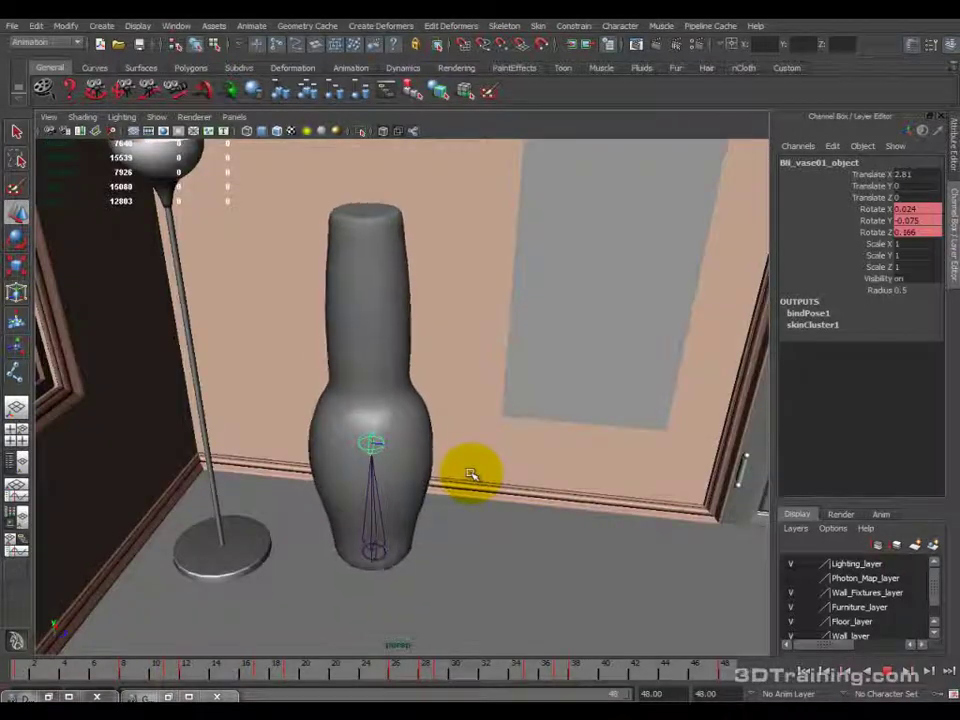
left_click(870, 665)
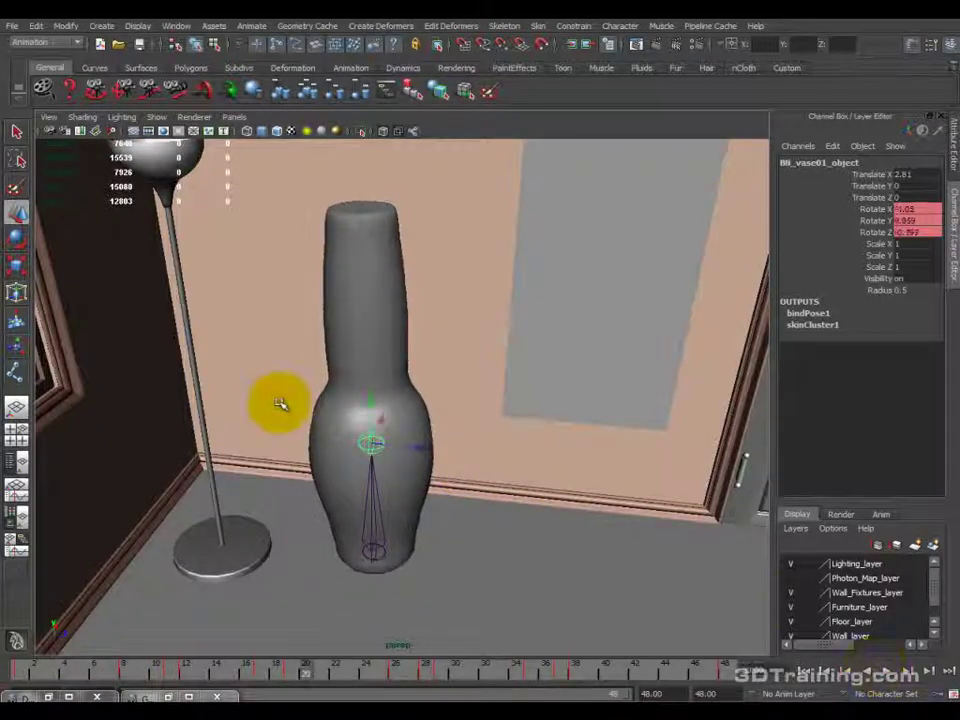
Check the joint's rotation axes in the viewport and raise the frame 26 Rotate Y key back to a shallow dip.
key("e")
left_click_drag(428, 470, 370, 448)
left_click(171, 692)
left_click(115, 149)
middle_click_drag(553, 472, 553, 429)
Move the Rotate X key at frame 19 to frame 21 with a value of about -4.3.
left_click(145, 133)
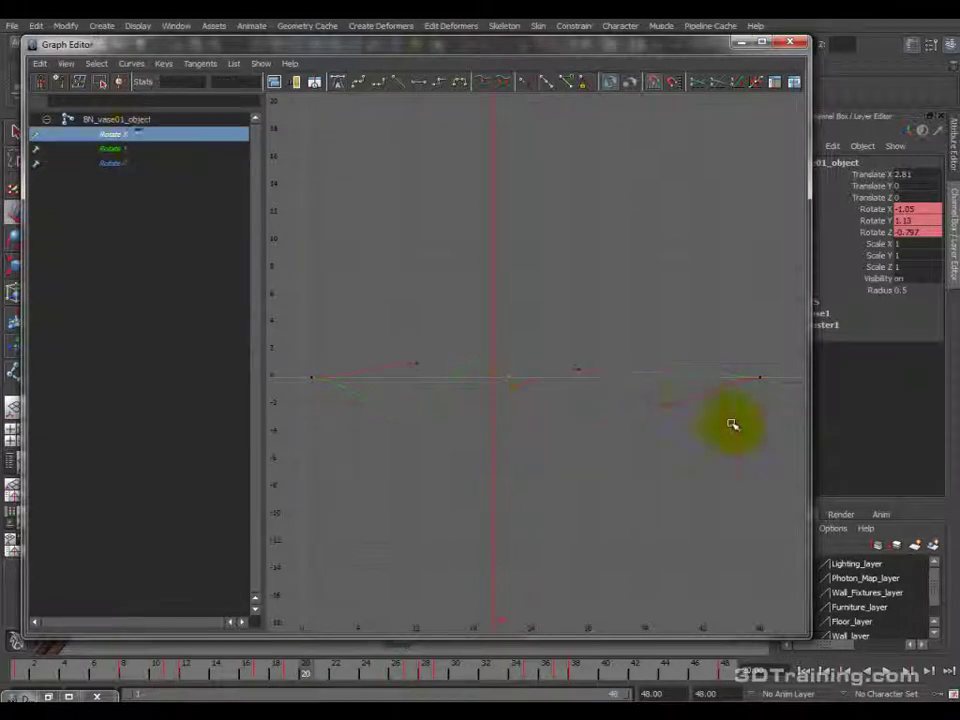
left_click(470, 384)
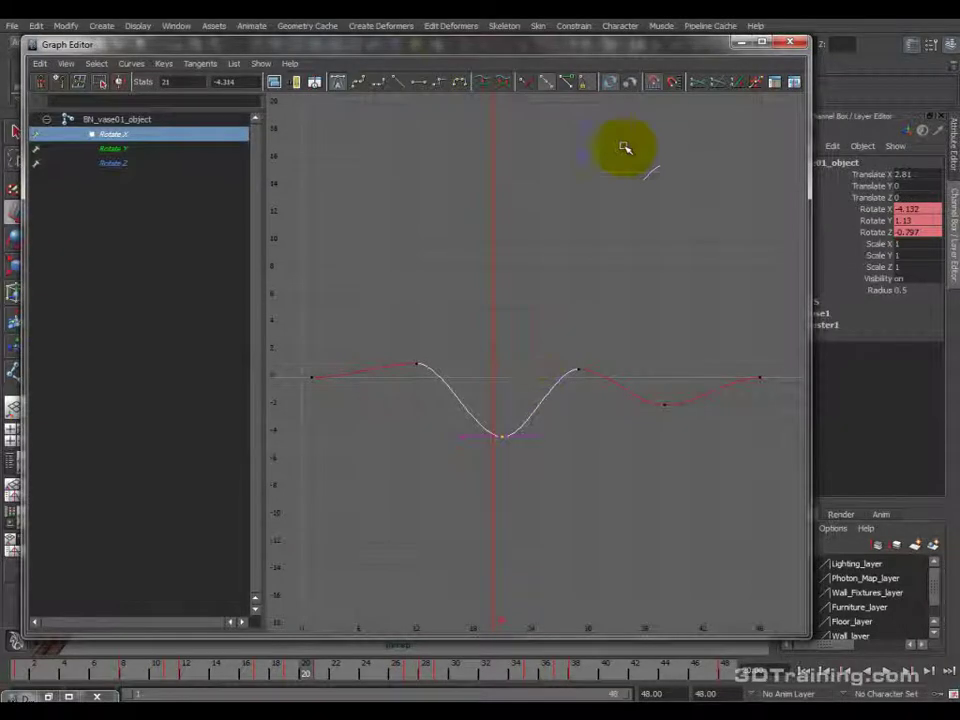
Play back the vase's wobble animation and review its motion from several angles.
left_click(741, 43)
left_click(886, 674)
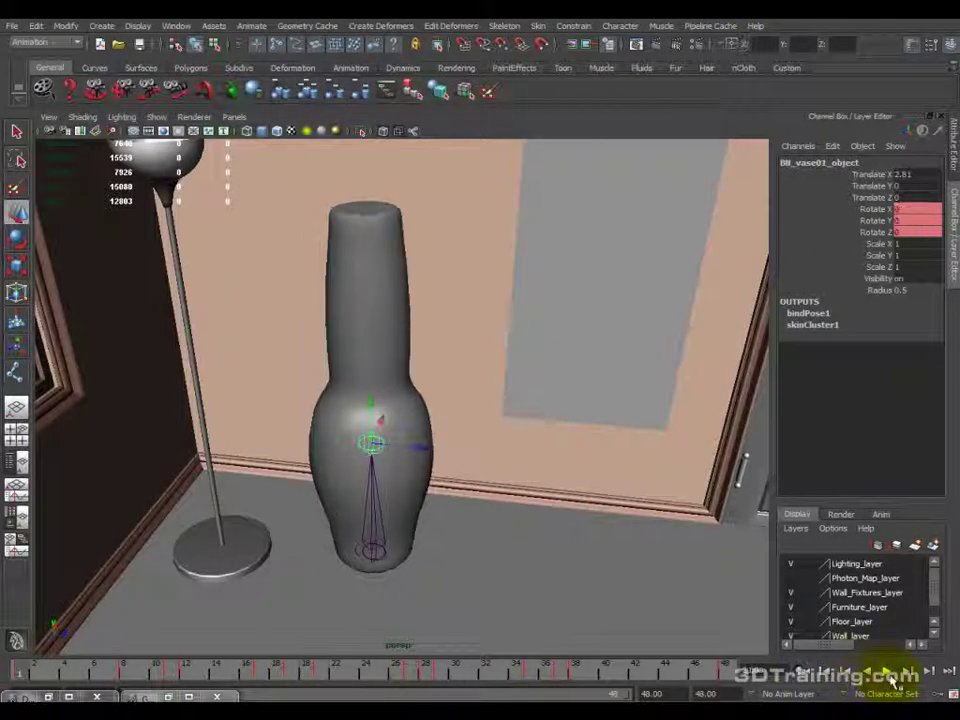
left_click_drag(375, 508, 330, 477, "alt")
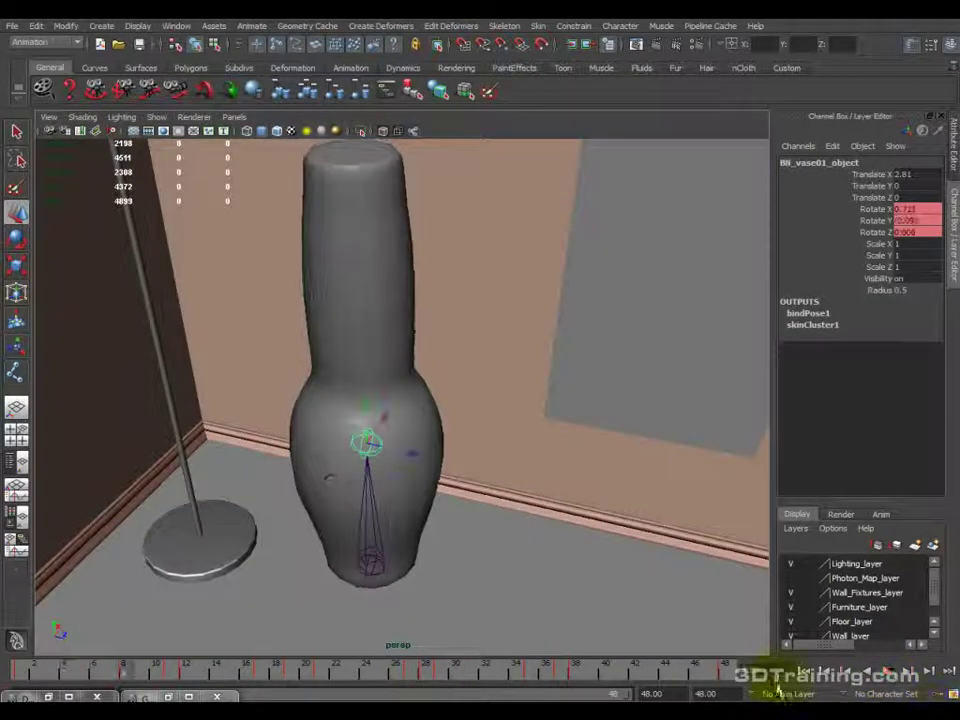
left_click_drag(640, 580, 378, 472, "alt")
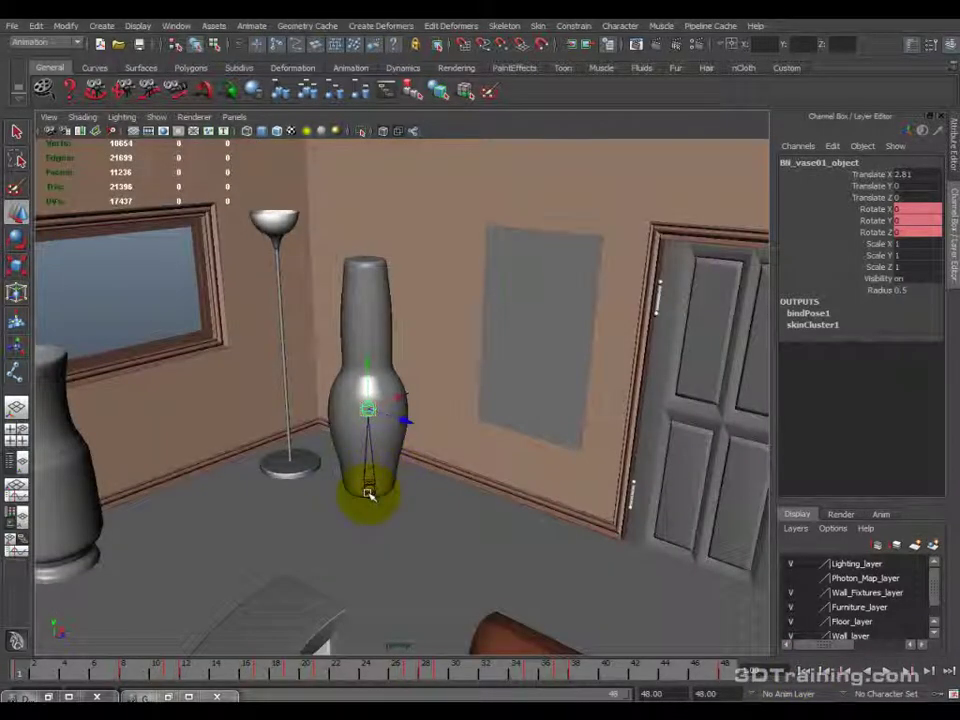
Inspect the BN_vase01_root joint in isolation and restore the full scene view.
left_click(369, 494)
key("ctrl+1")
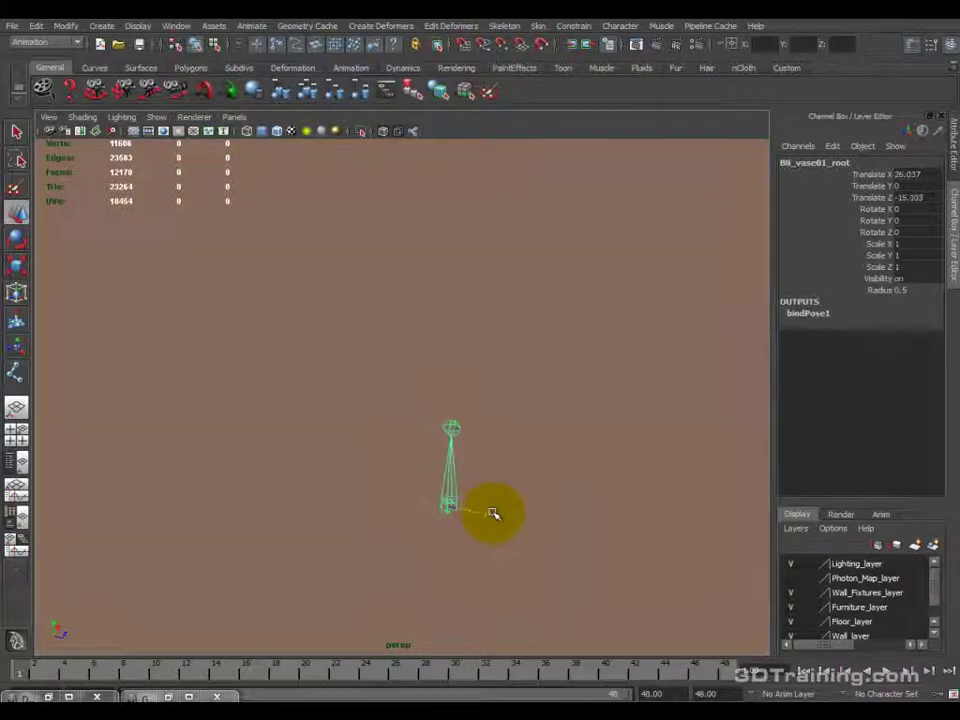
key("ctrl+1")
left_click_drag(470, 466, 463, 538, "alt")
key("ctrl+z")
key("ctrl+z")
Select the SK_lamp01 floor lamp and examine the edge layout along its pole.
left_click(255, 467)
middle_click_drag(255, 467, 333, 468, "alt")
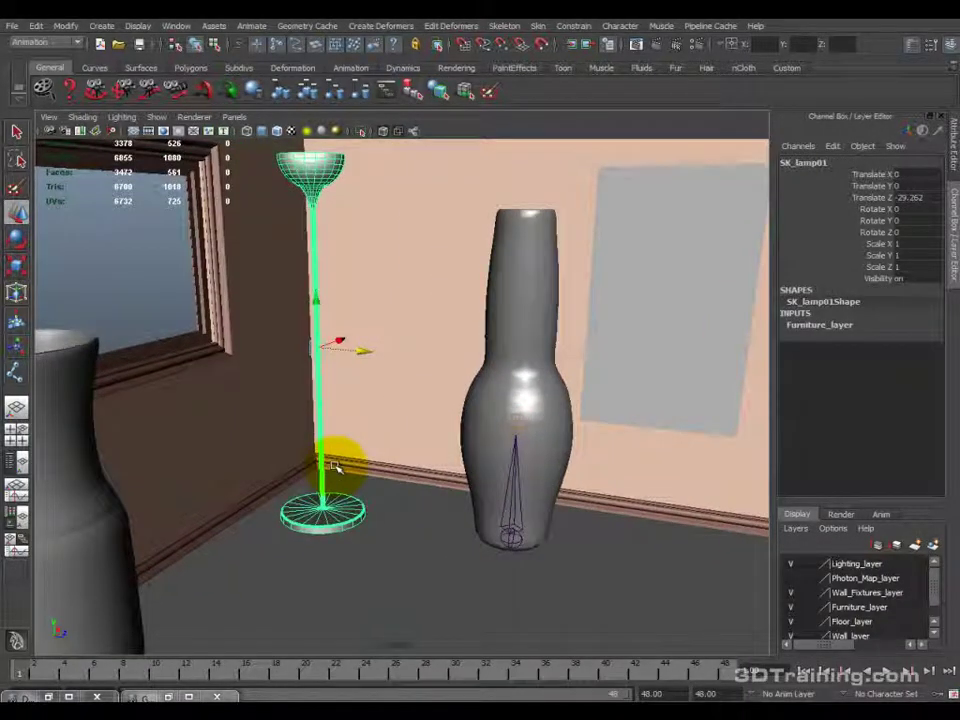
right_click_drag(347, 295, 298, 325, "alt")
left_click_drag(298, 325, 401, 525, "alt")
right_click_drag(437, 240, 432, 339, "alt")
left_click_drag(419, 258, 437, 476, "alt")
right_click_drag(437, 476, 407, 315, "alt")
left_click_drag(407, 315, 439, 593, "alt")
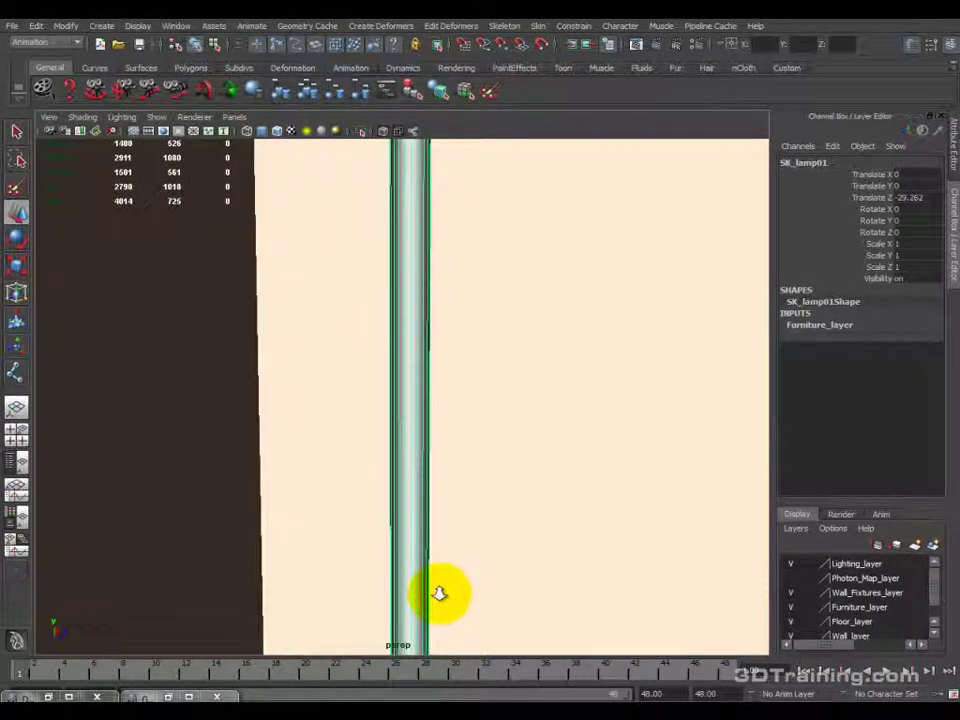
left_click_drag(452, 448, 385, 373, "alt")
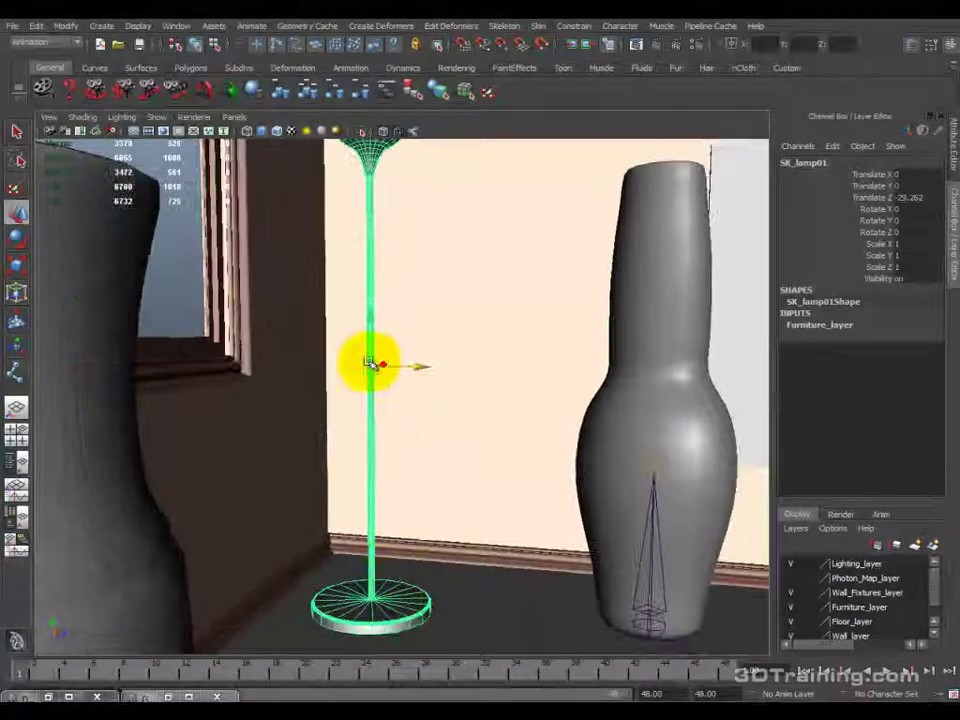
left_click_drag(332, 525, 338, 44, "alt")
Switch to the Polygons menu set and try to add edge loops along the lamp's pole with the Insert Edge Loop Tool.
left_click(42, 43)
left_click(30, 62)
left_click(322, 26)
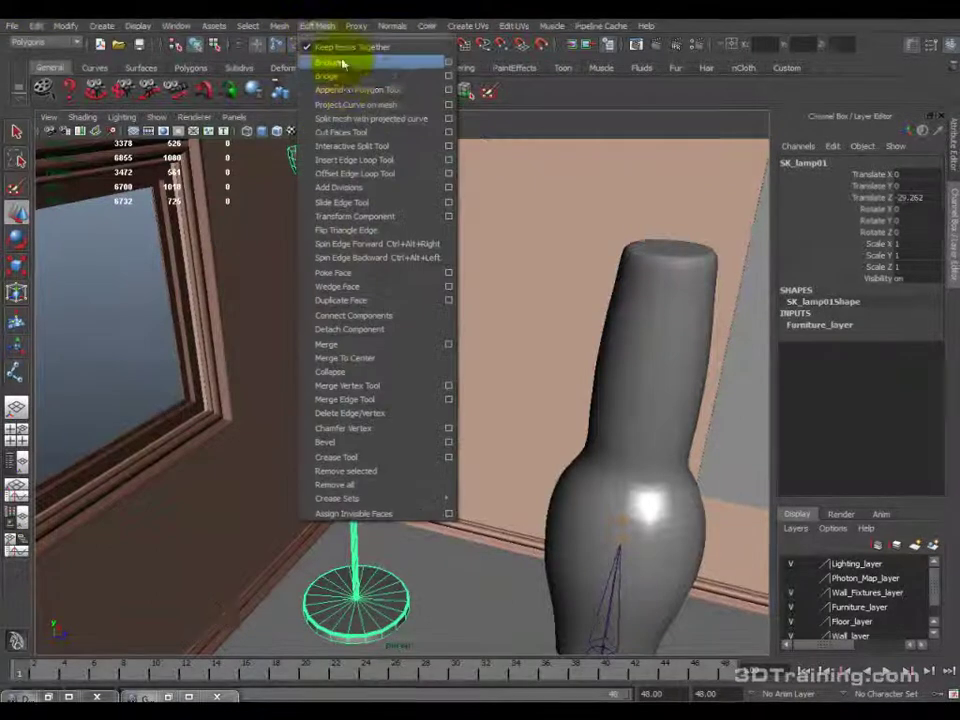
left_click(358, 159)
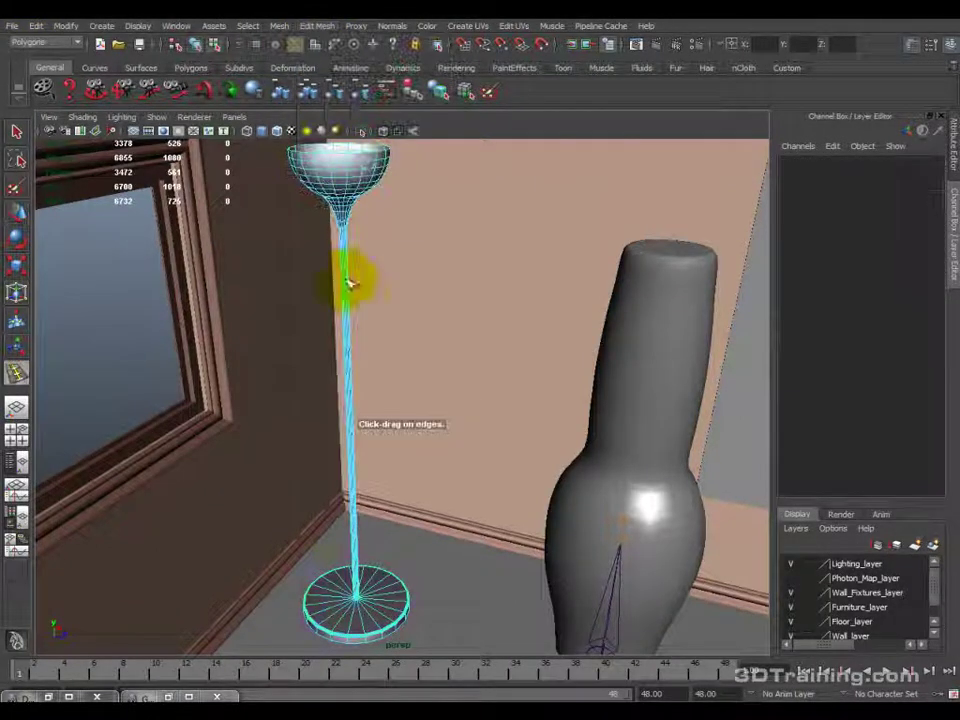
right_click_drag(285, 589, 405, 472, "alt")
left_click(369, 461)
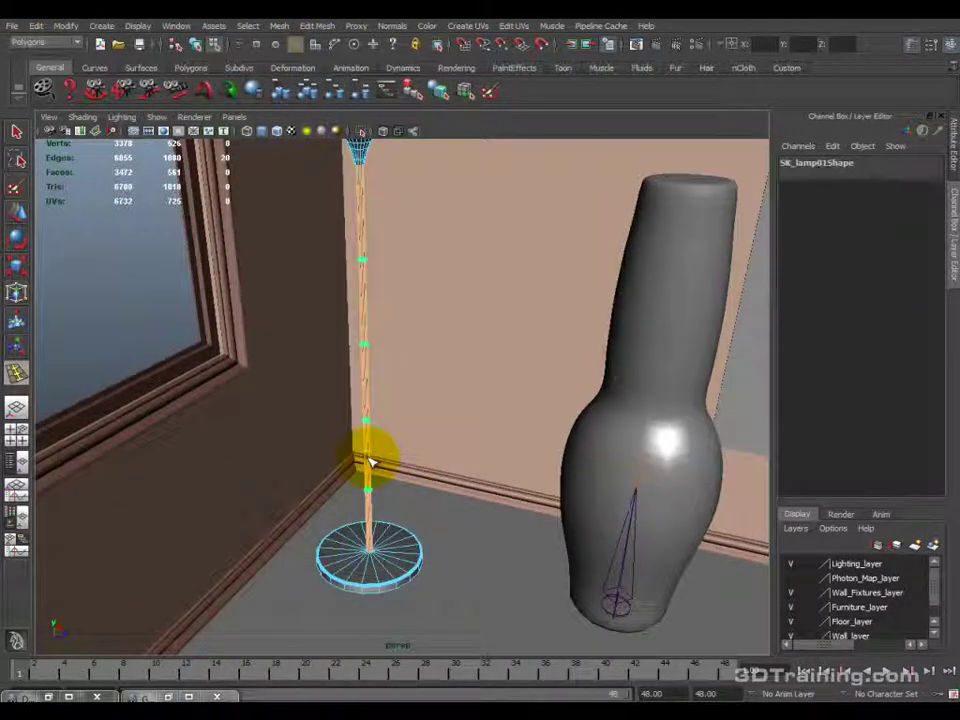
left_click(410, 175)
left_click(365, 403)
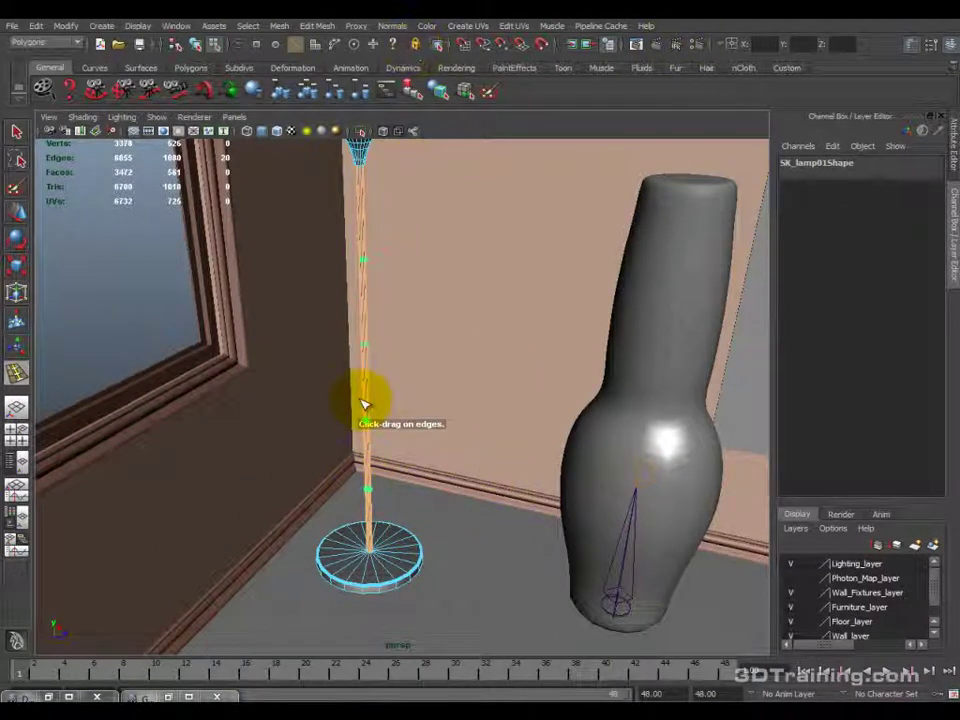
mouse_move(396, 389)
left_mouse_down()
mouse_move(368, 417)
mouse_move(368, 385)
mouse_move(353, 408)
left_mouse_up()
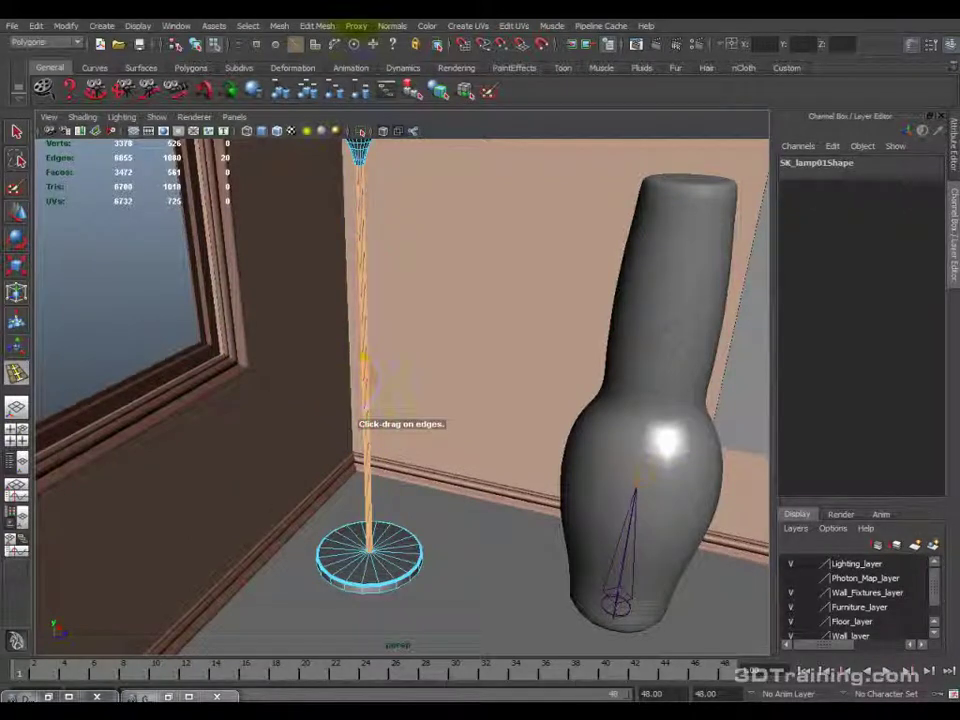
Insert 4 evenly spaced edge loops along the lamp's pole using the Multiple edge loops option, and close the tool settings.
left_click(330, 22)
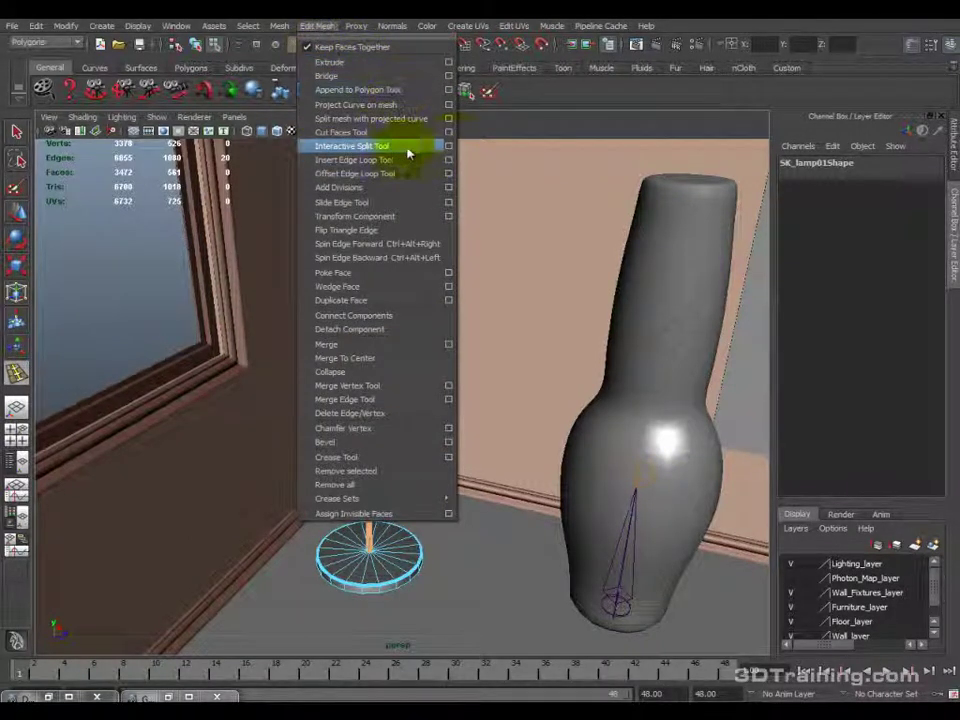
left_click(447, 163)
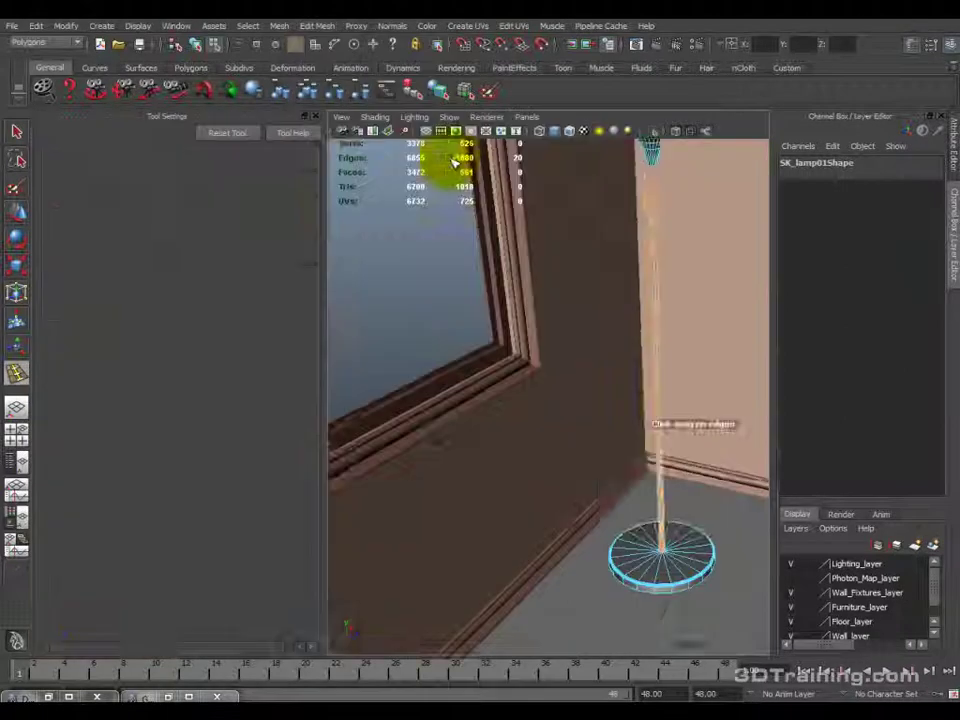
left_click_drag(439, 160, 395, 366, "alt")
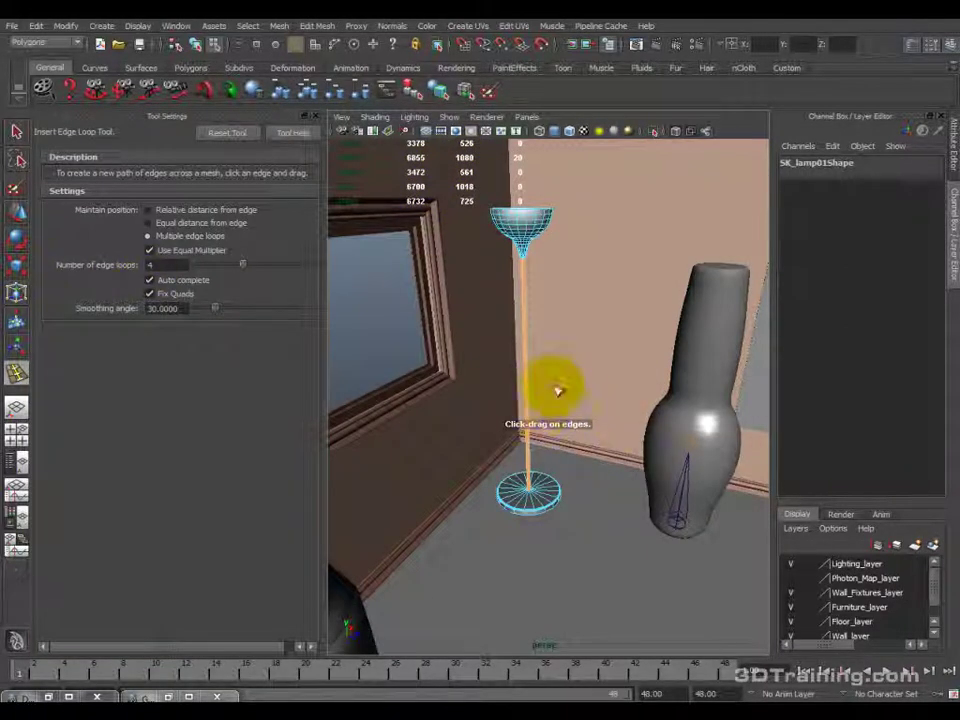
left_click_drag(530, 348, 536, 360)
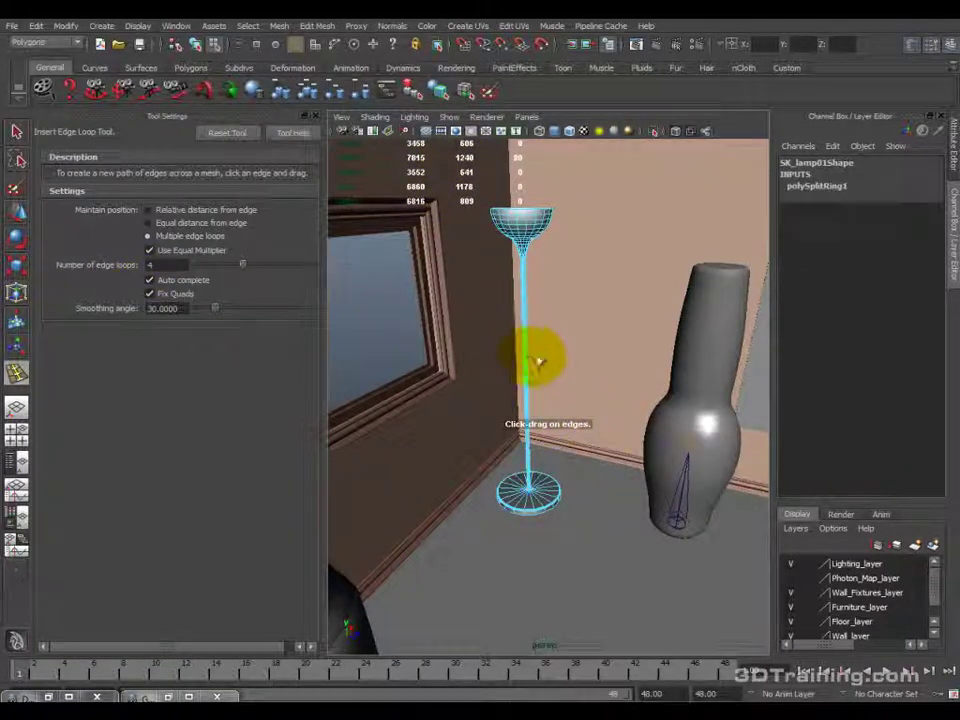
key("q")
left_click(316, 116)
Check the inserted edge loops on the lamp's pole and reselect the whole lamp in object mode.
left_click_drag(441, 308, 287, 152, "alt")
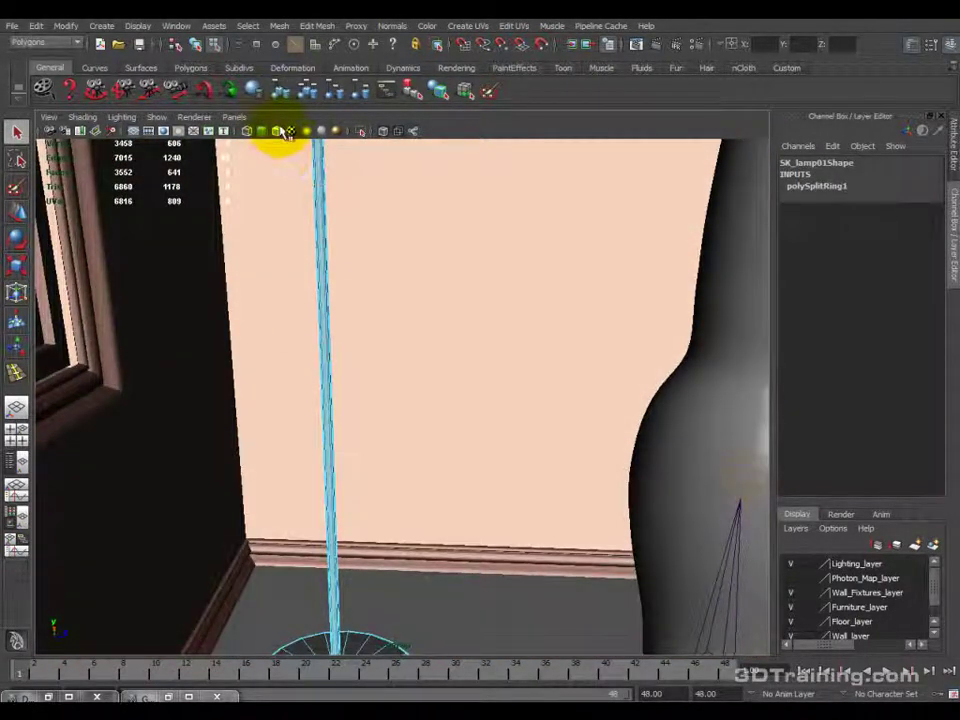
left_click(320, 252)
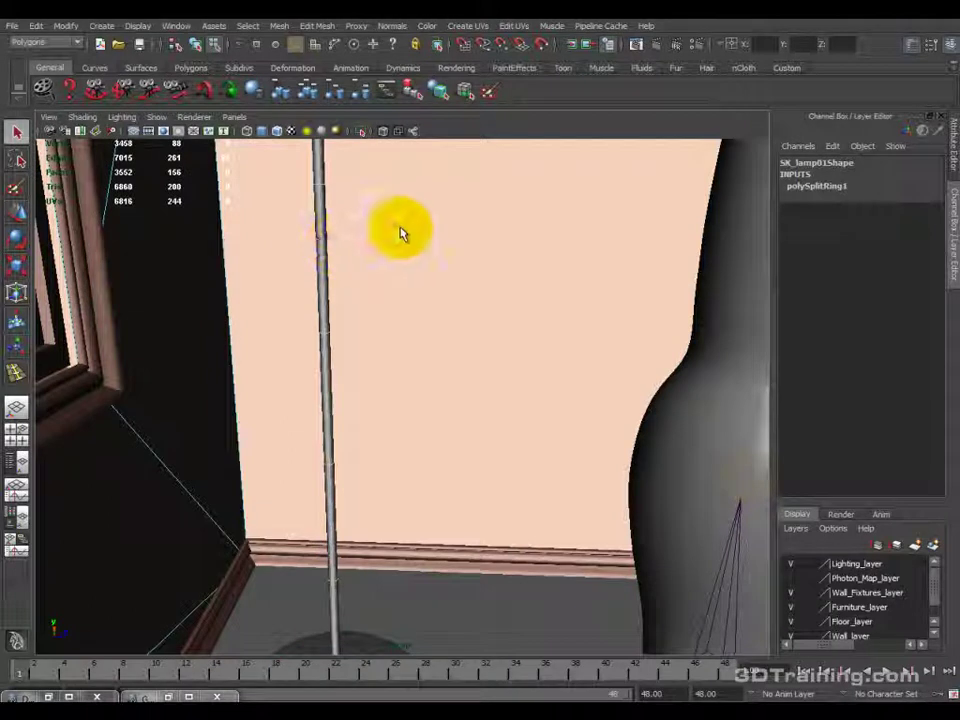
right_click_drag(369, 246, 397, 247)
left_click_drag(397, 247, 422, 291, "alt")
left_click(363, 577)
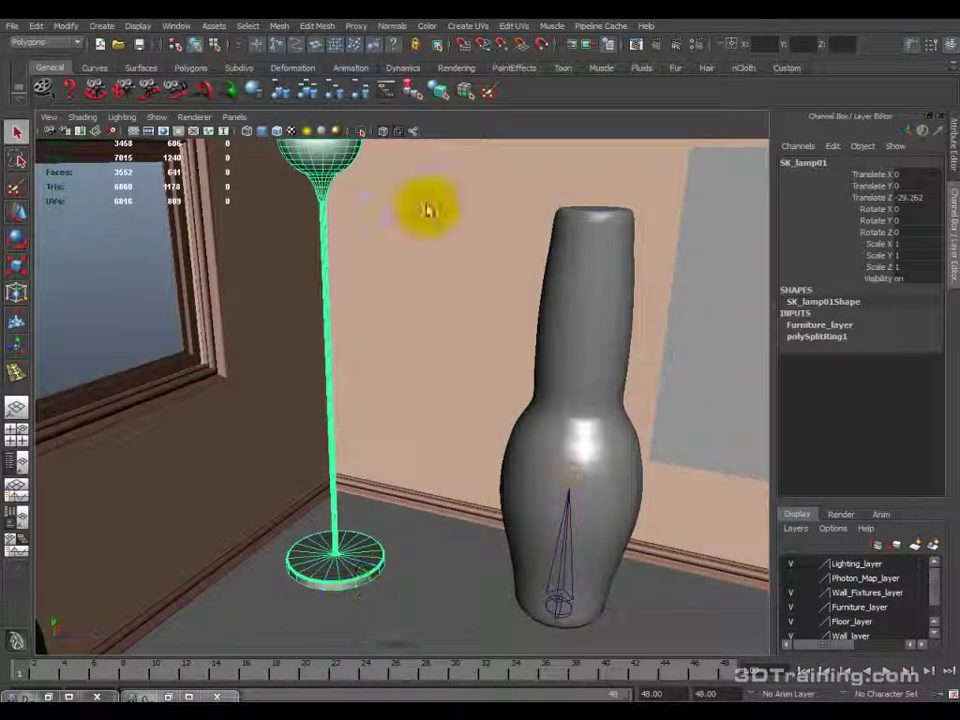
Activate the Joint Tool from the Animation menu set and show the room as see-through X-ray geometry with wireframe.
left_click(45, 42)
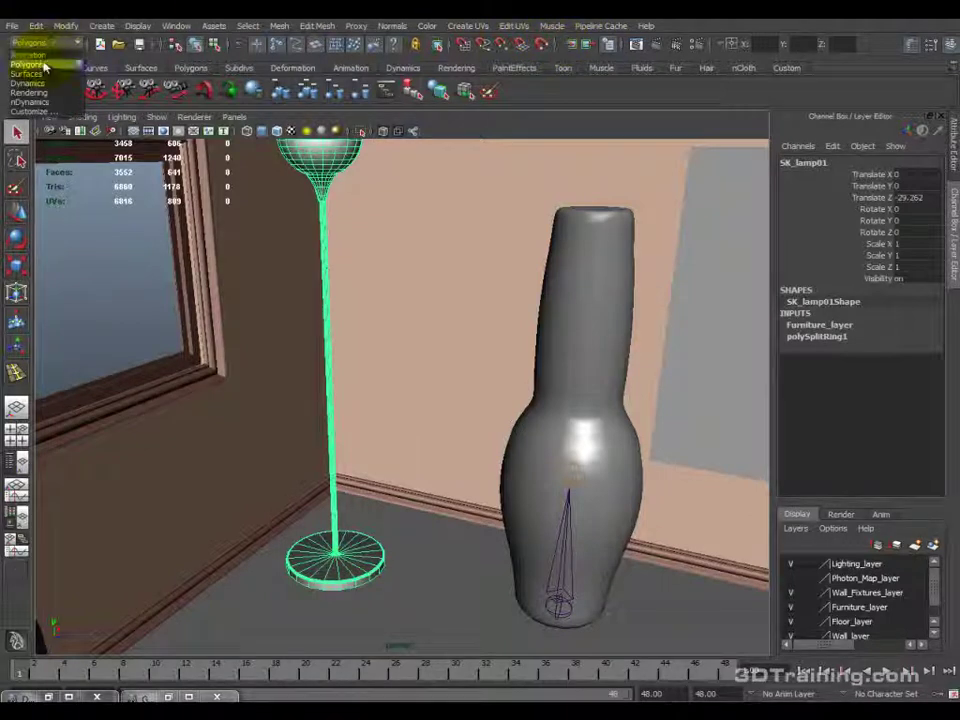
left_click(40, 30)
left_click(510, 26)
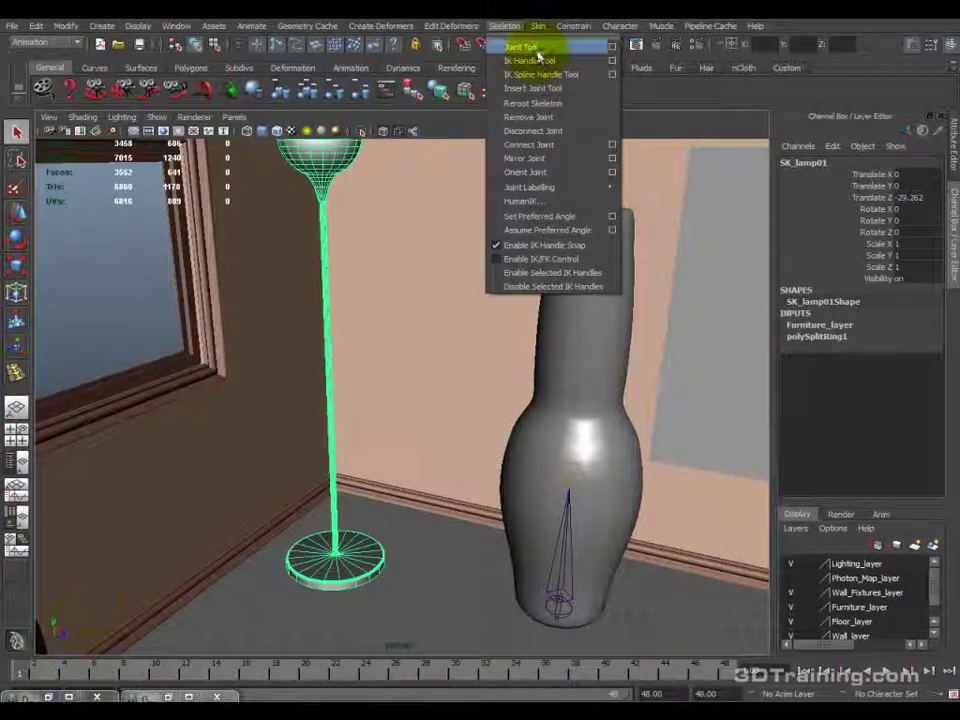
left_click(520, 47)
left_click_drag(386, 553, 376, 171, "alt")
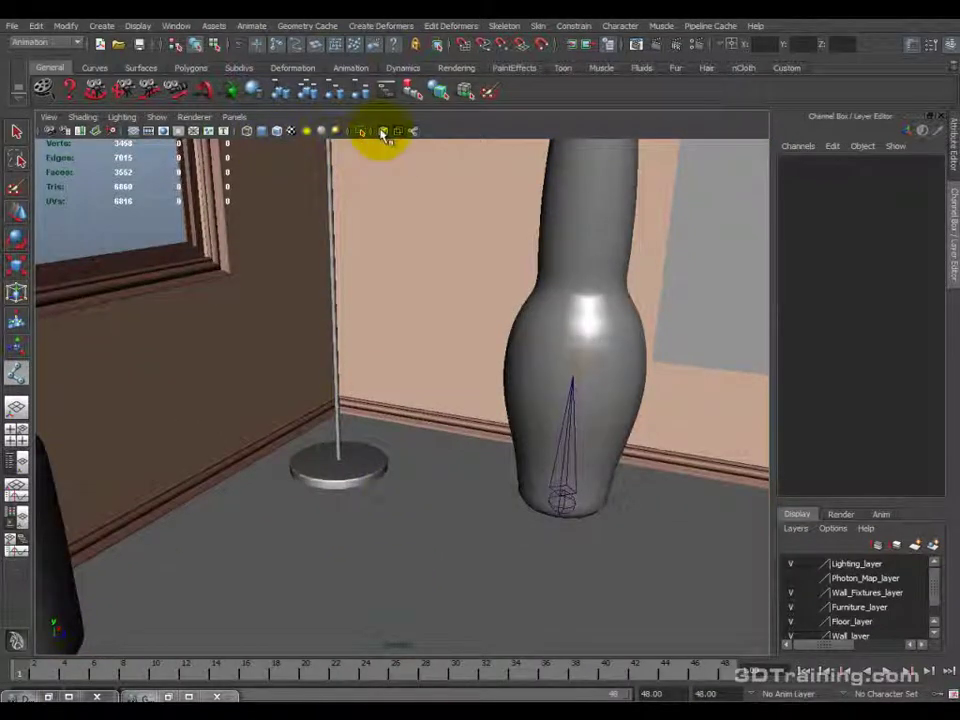
left_click(382, 133)
left_click_drag(377, 332, 375, 343, "alt")
left_click(283, 133)
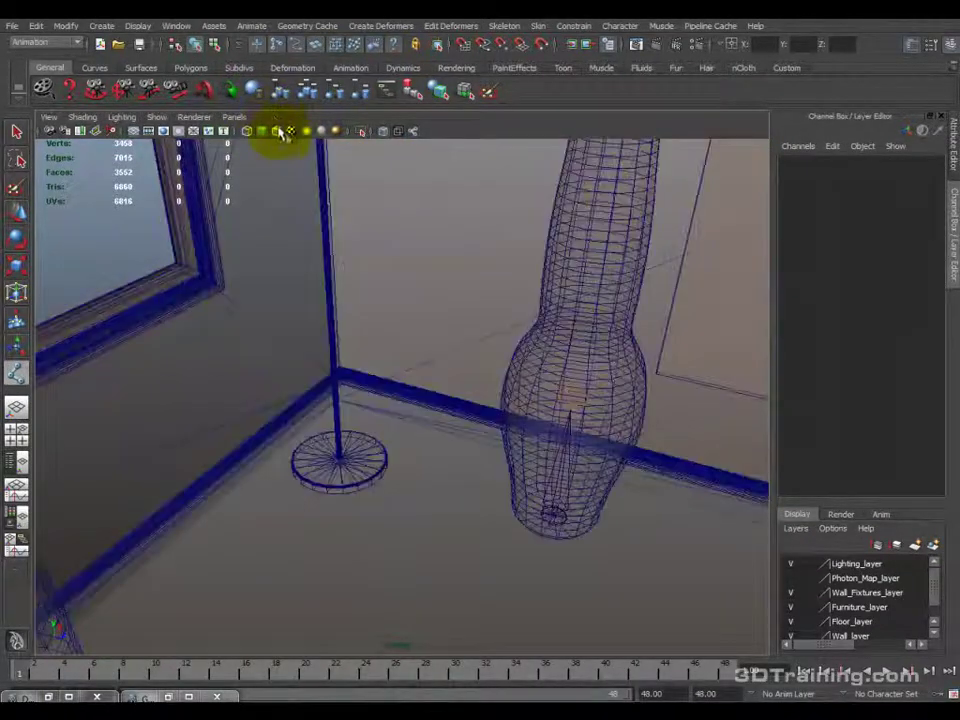
mouse_move(328, 315)
left_mouse_down("alt")
mouse_move(351, 261)
mouse_move(394, 574)
mouse_move(360, 420)
mouse_move(337, 449)
mouse_move(333, 428)
left_mouse_up("alt")
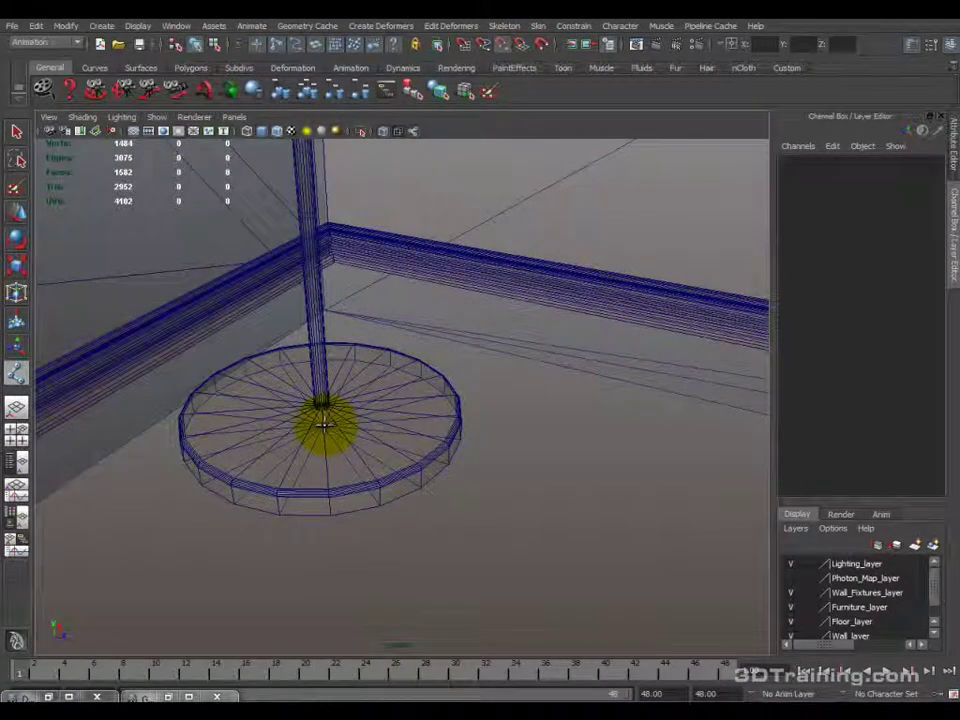
Place a root joint for the lamp, snapped to the centre of its round base.
scroll(340, 306, "down", 5)
left_click_drag(362, 306, 426, 456, "alt")
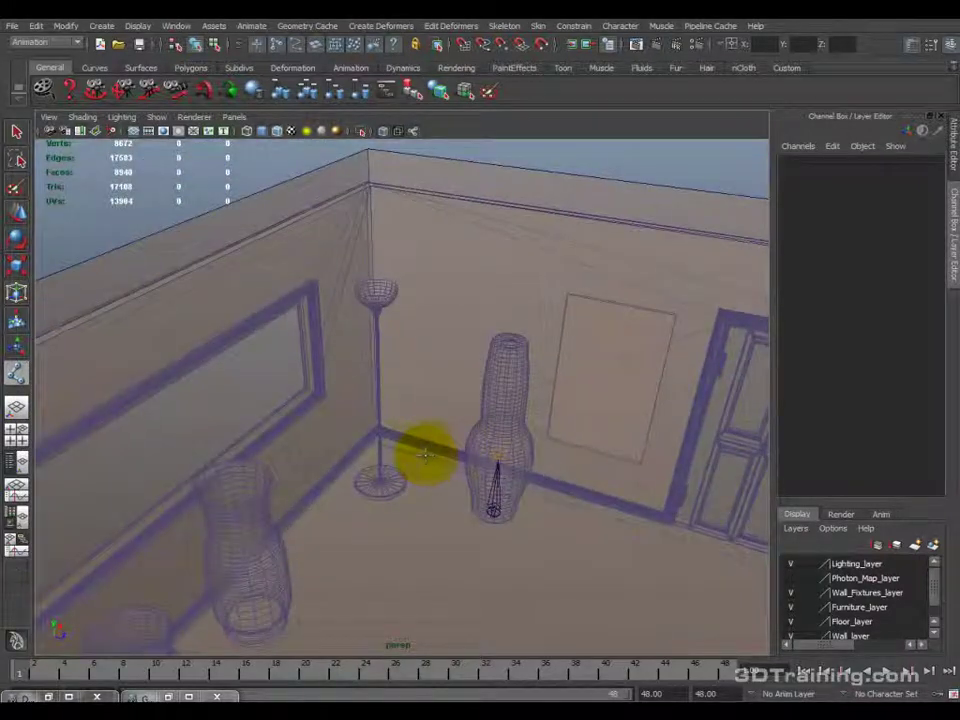
left_click_drag(385, 298, 380, 481, "alt")
scroll(366, 530, "up", 3)
scroll(371, 514, "up", 4)
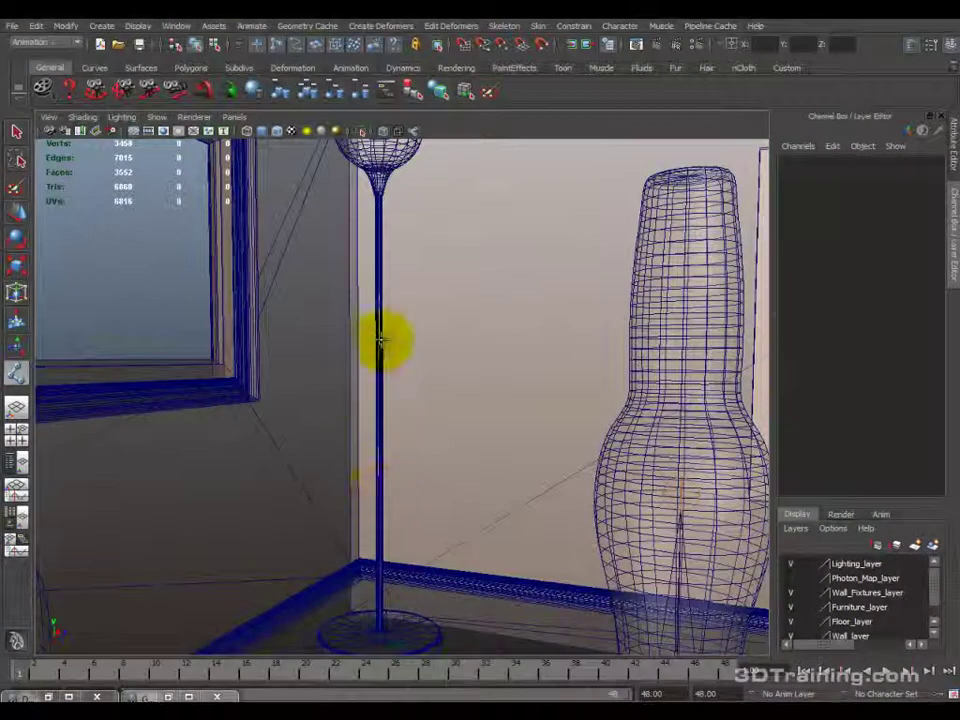
left_click_drag(392, 261, 418, 311, "alt")
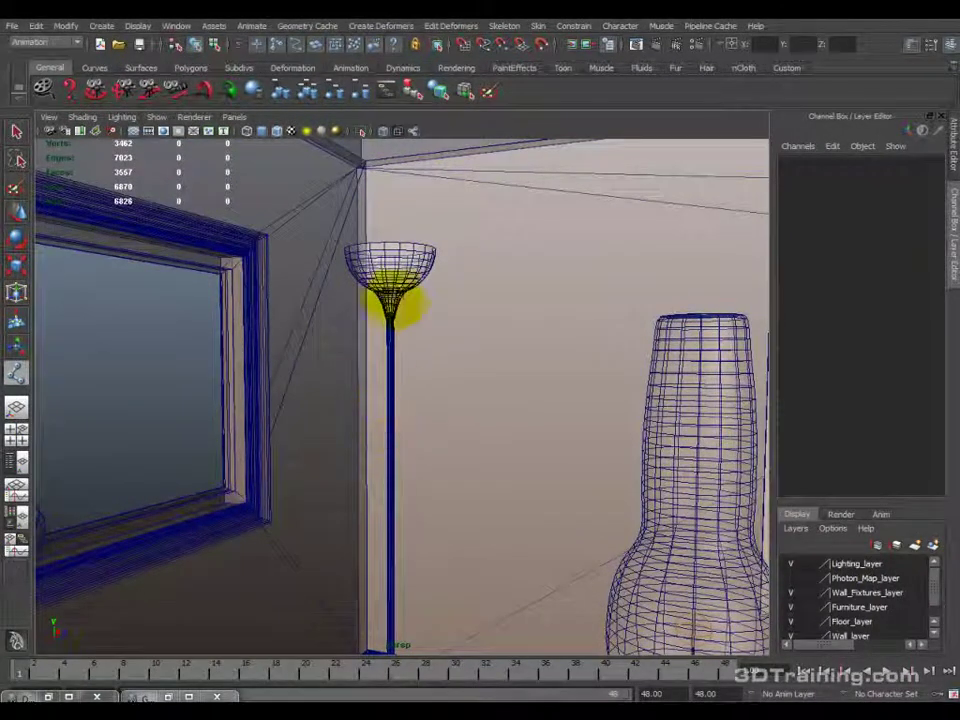
left_click_drag(412, 514, 385, 510, "alt")
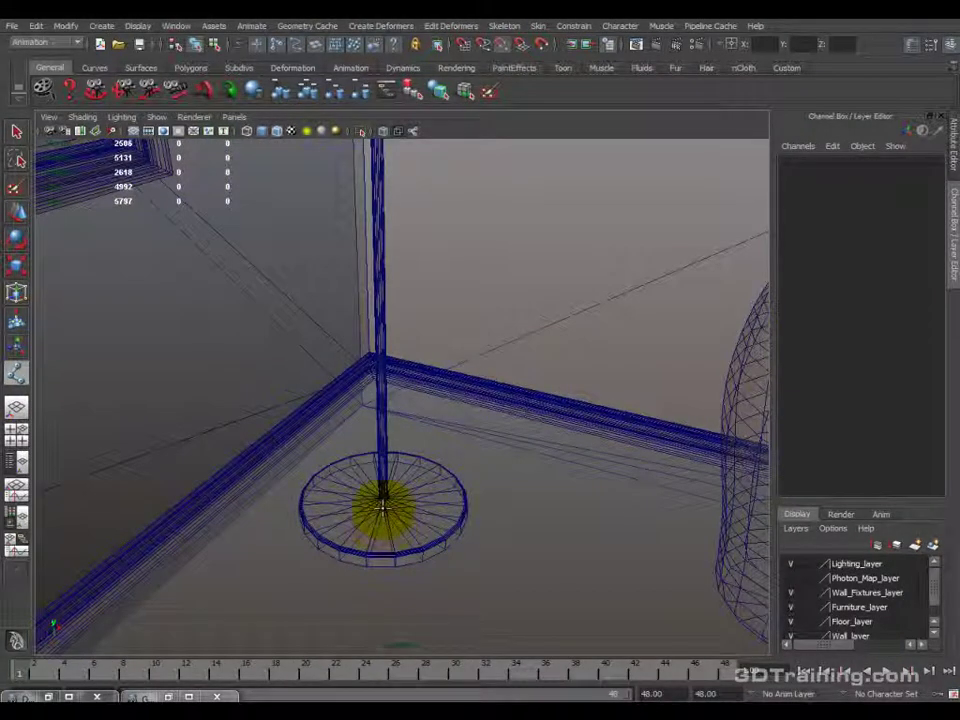
left_click(383, 506)
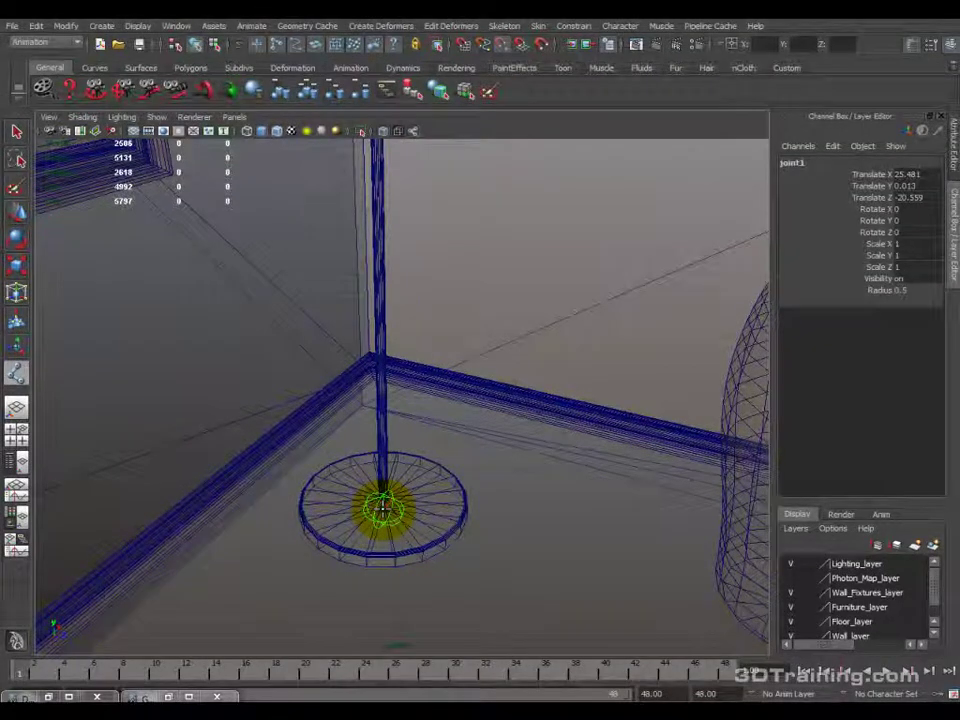
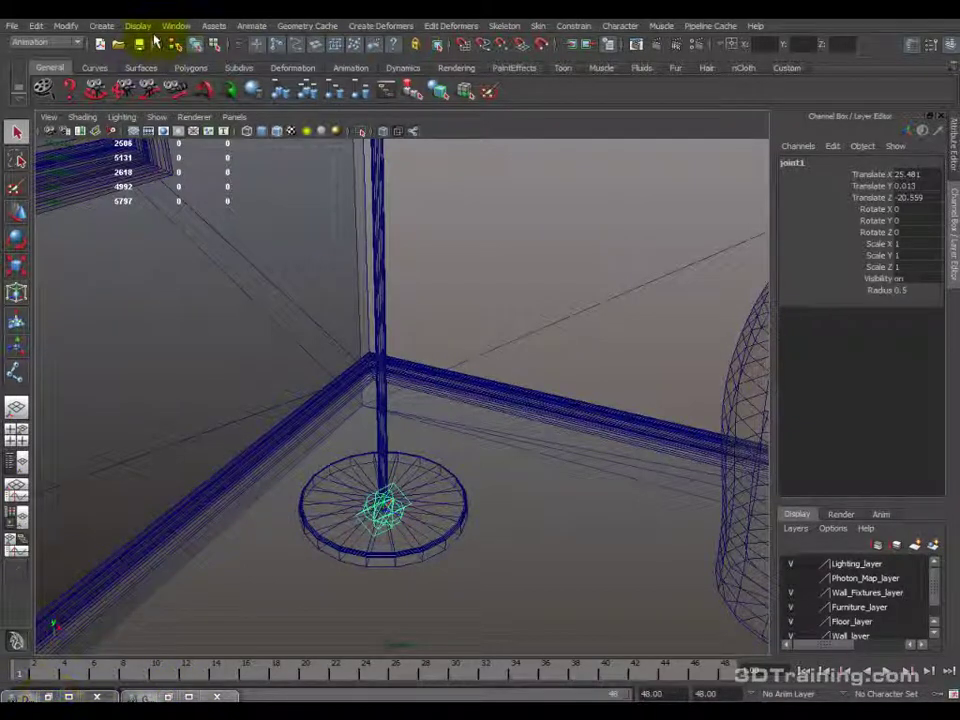
Expand the lamp's joint chain in the Outliner and rename its root joint to BN_lamp01_root.
left_click(176, 25)
left_click(182, 135)
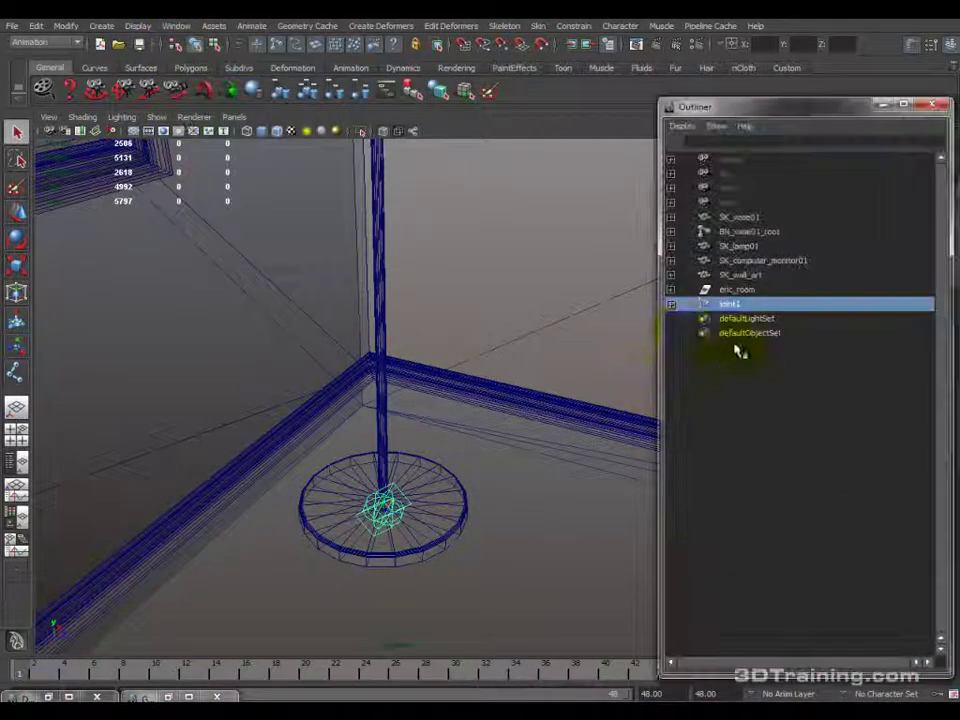
left_click(671, 304, "shift")
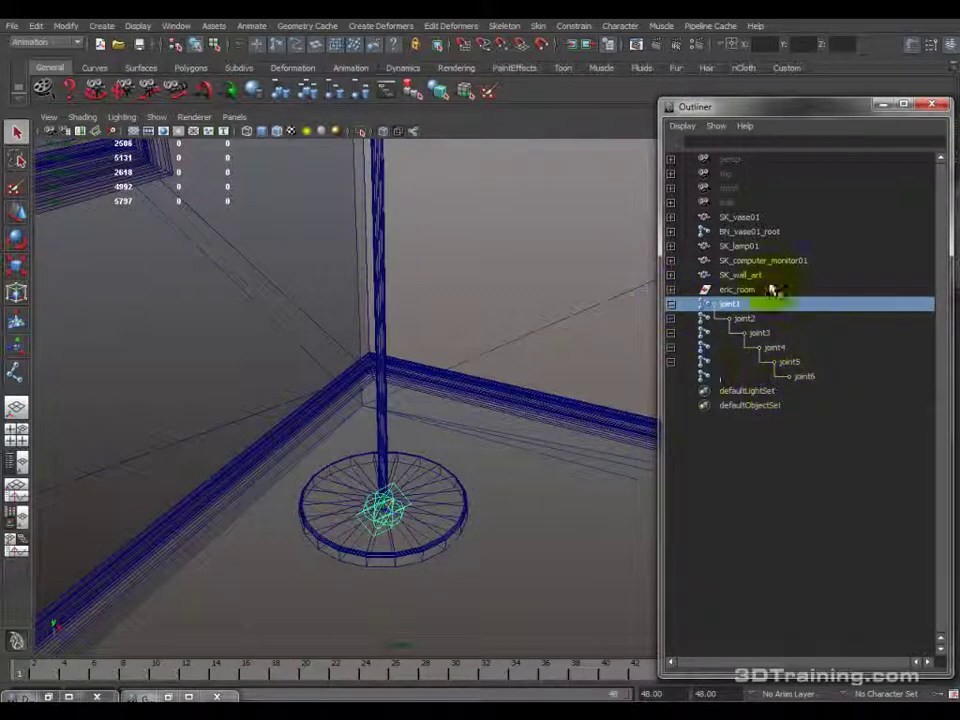
left_click(740, 246)
left_click(737, 306)
double_click(737, 306)
type("SK_lamp01")
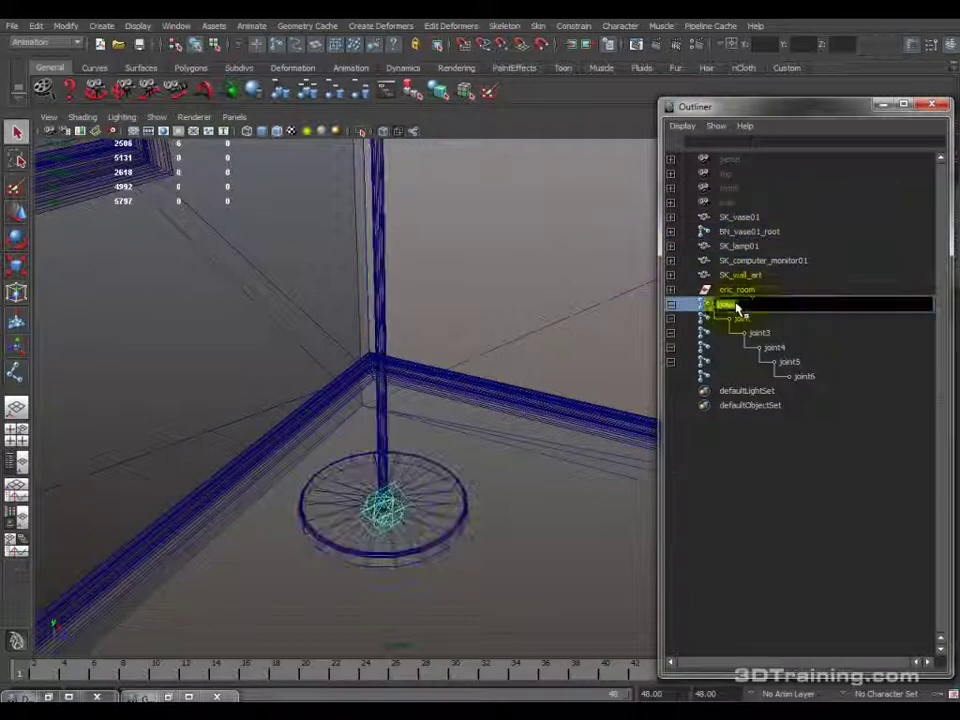
key("Return")
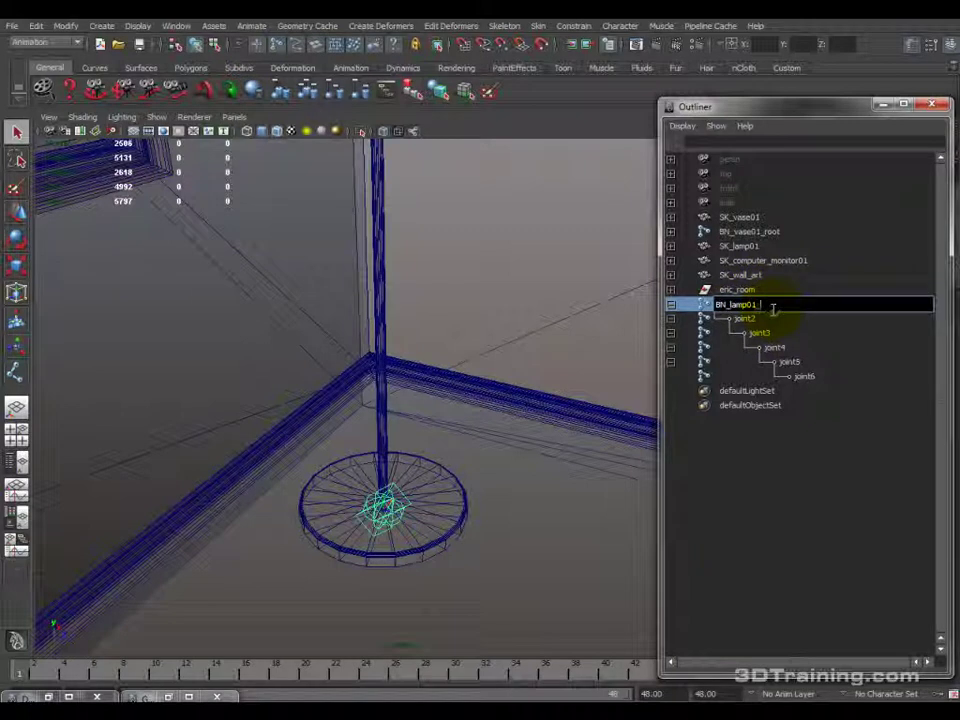
key("Return")
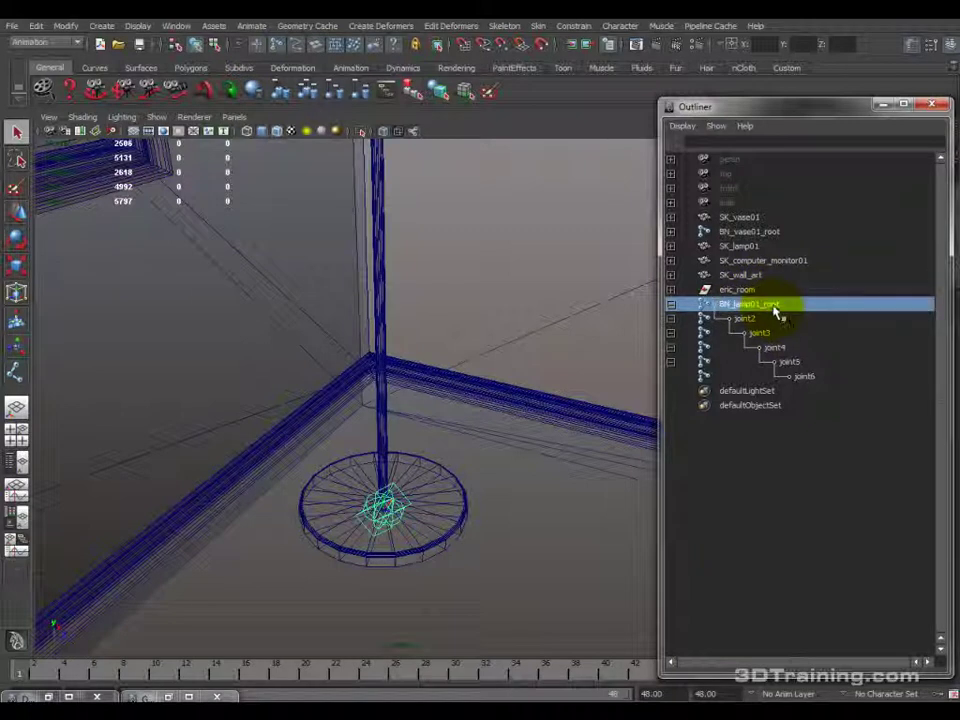
Rename the first child joint under BN_lamp01_root to BN_lamp01_object01.
double_click(775, 306)
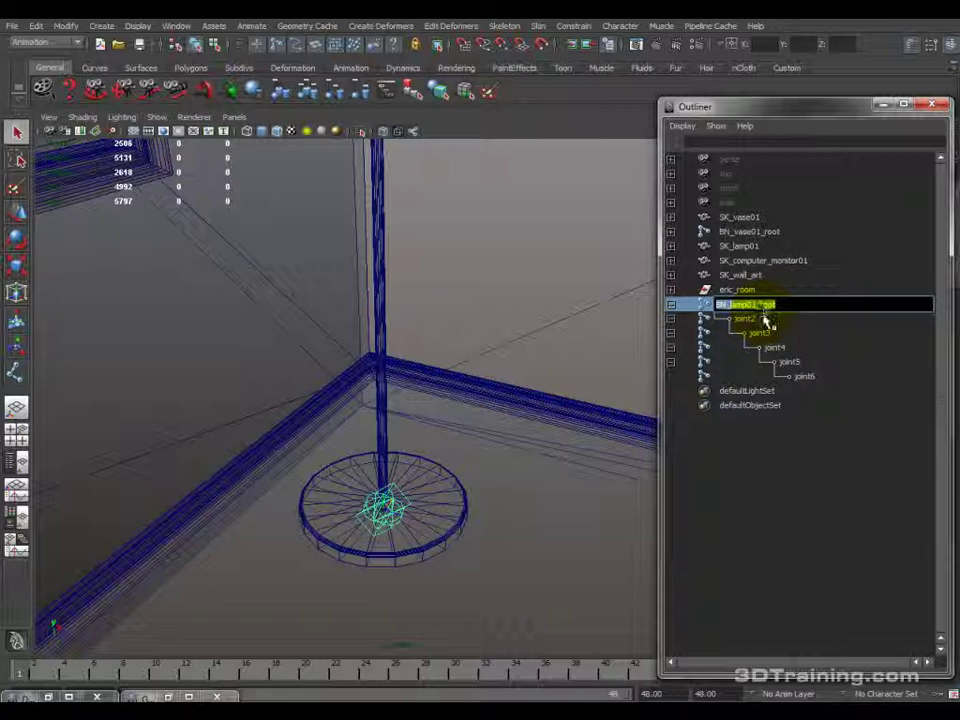
double_click(765, 319)
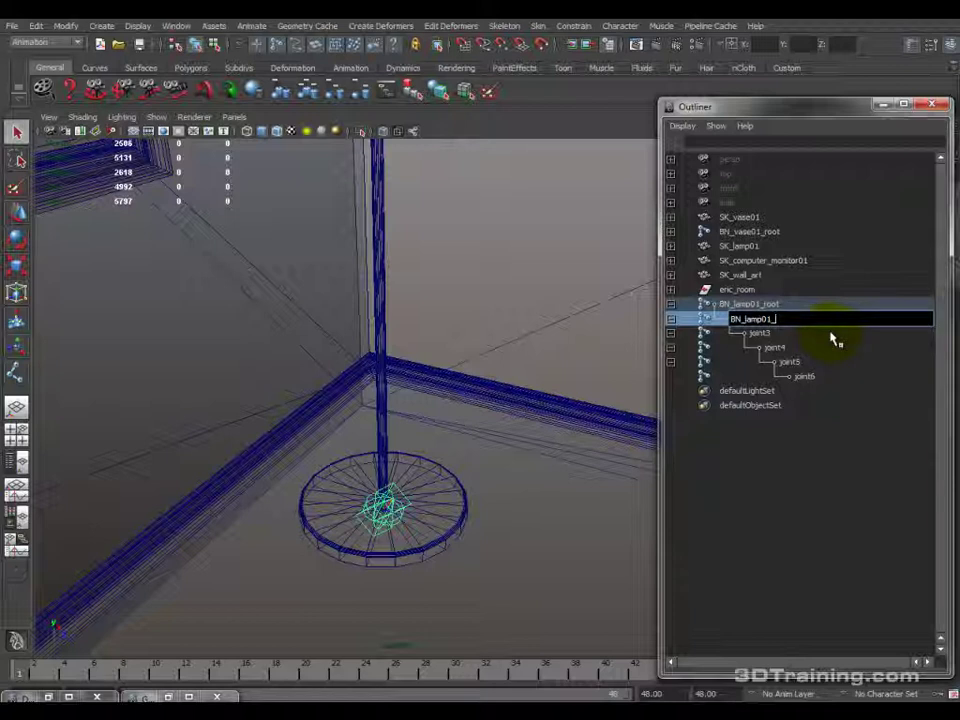
left_click_drag(529, 240, 536, 533, "alt")
left_click_drag(392, 514, 407, 497, "alt")
double_click(808, 319)
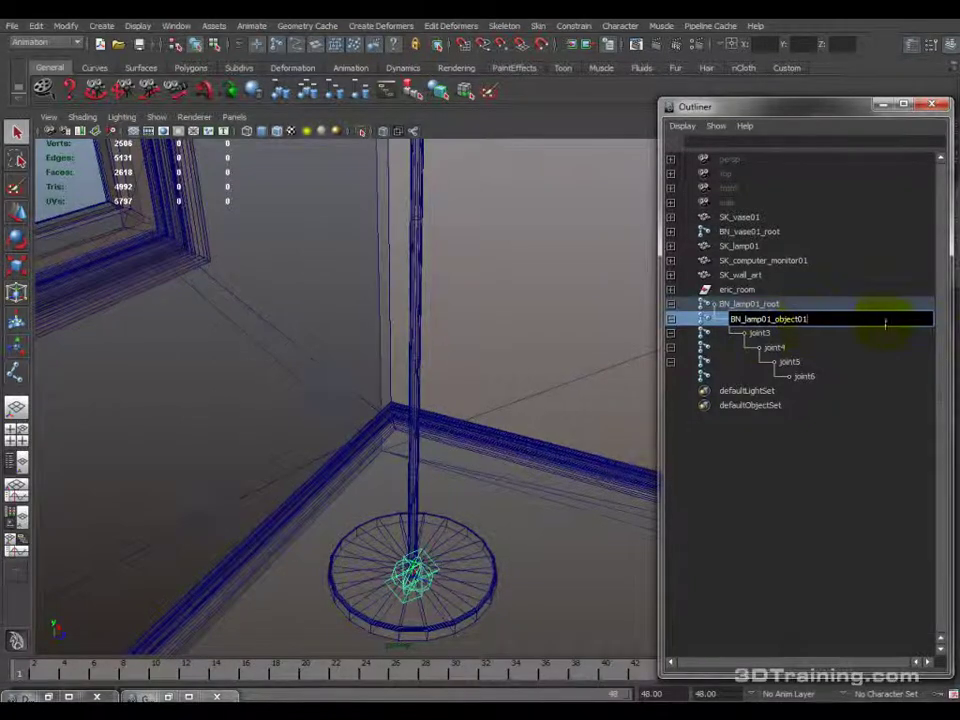
key("Return")
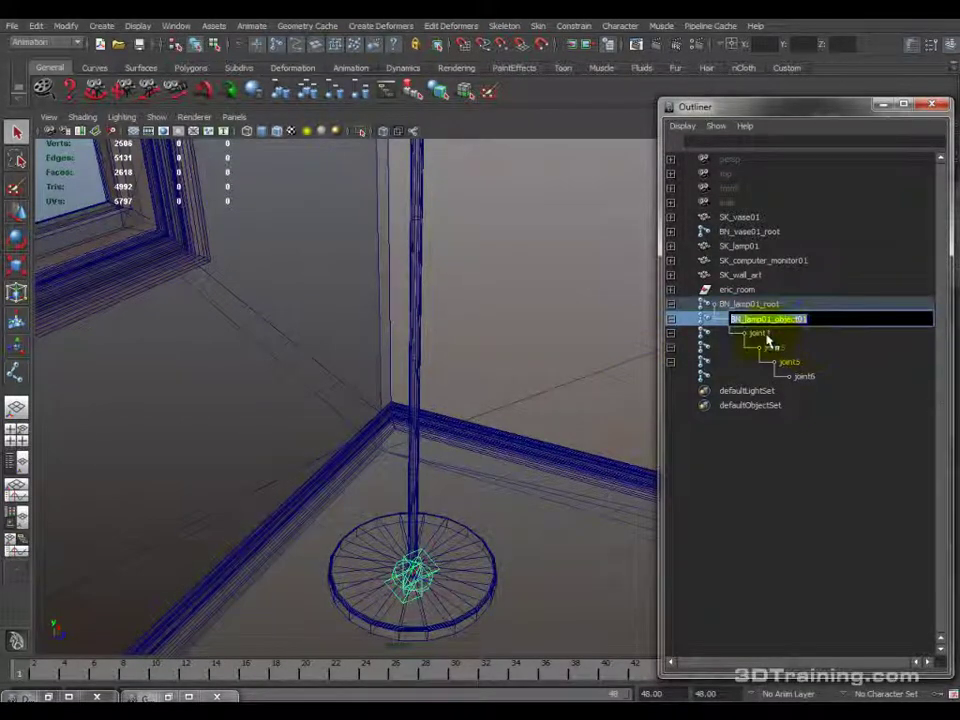
Rename the following two joints in the lamp's chain to BN_lamp01_object02 and BN_lamp01_object03.
double_click(780, 333)
type("BN_lamp01_object0")
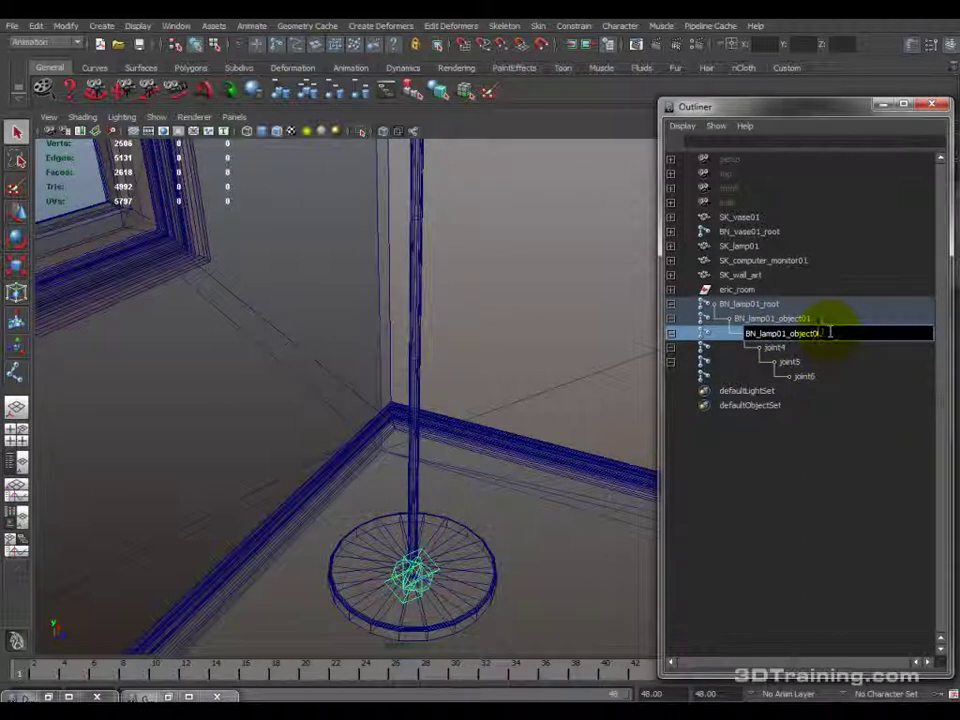
type("2")
key("Return")
double_click(808, 346)
type("BN_lamp01_object01")
type("3")
key("Return")
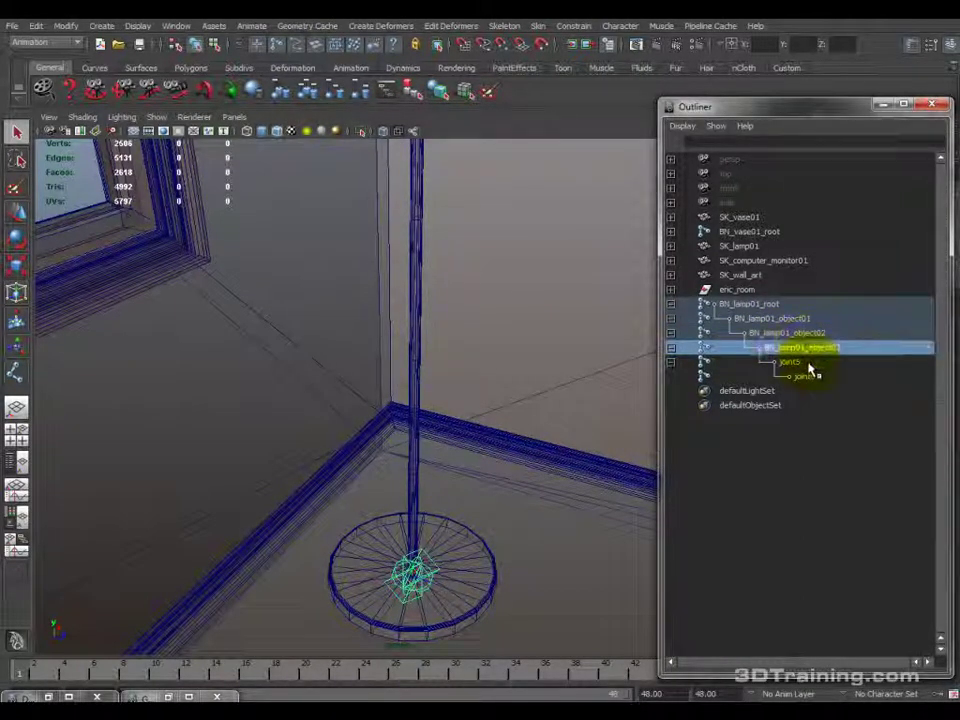
Rename the last two joints of the lamp's chain to BN_lamp01_object04 and BN_lamp01_shade.
double_click(809, 364)
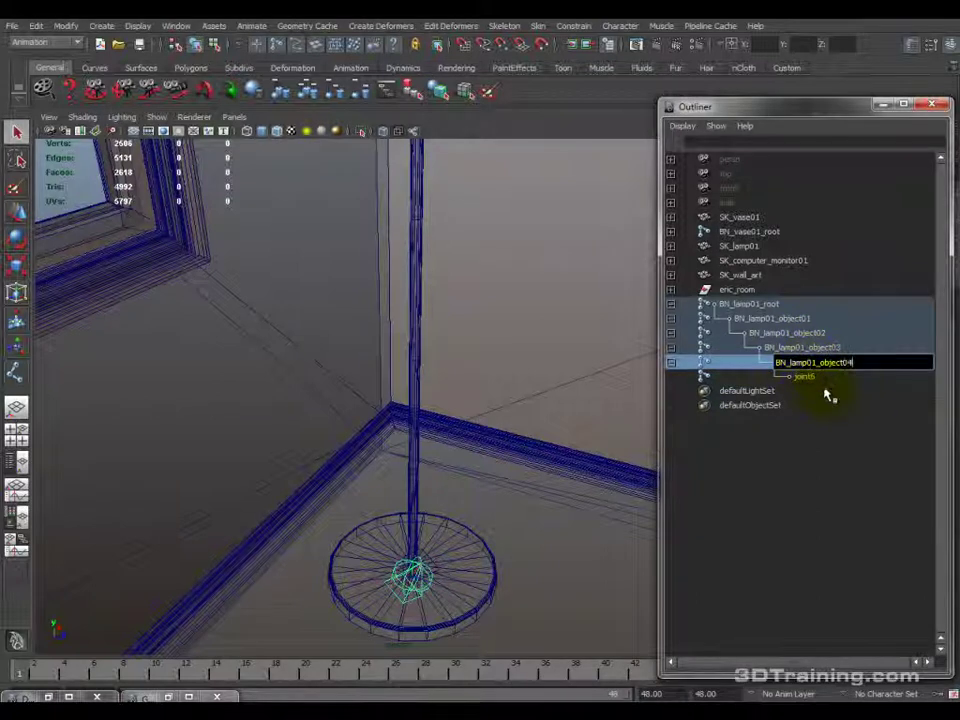
double_click(822, 377)
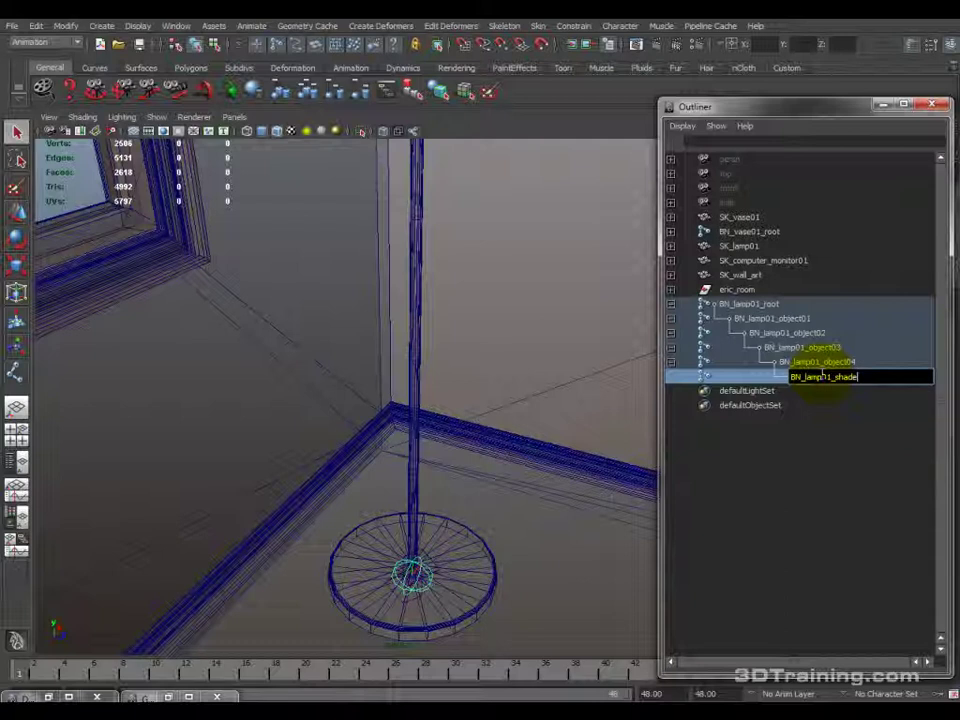
type("BN_lamp01_shade")
key("Return")
Move the BN_lamp01_object01 joint straight up the lamp's pole to the lowest inserted edge loop.
left_click(795, 318)
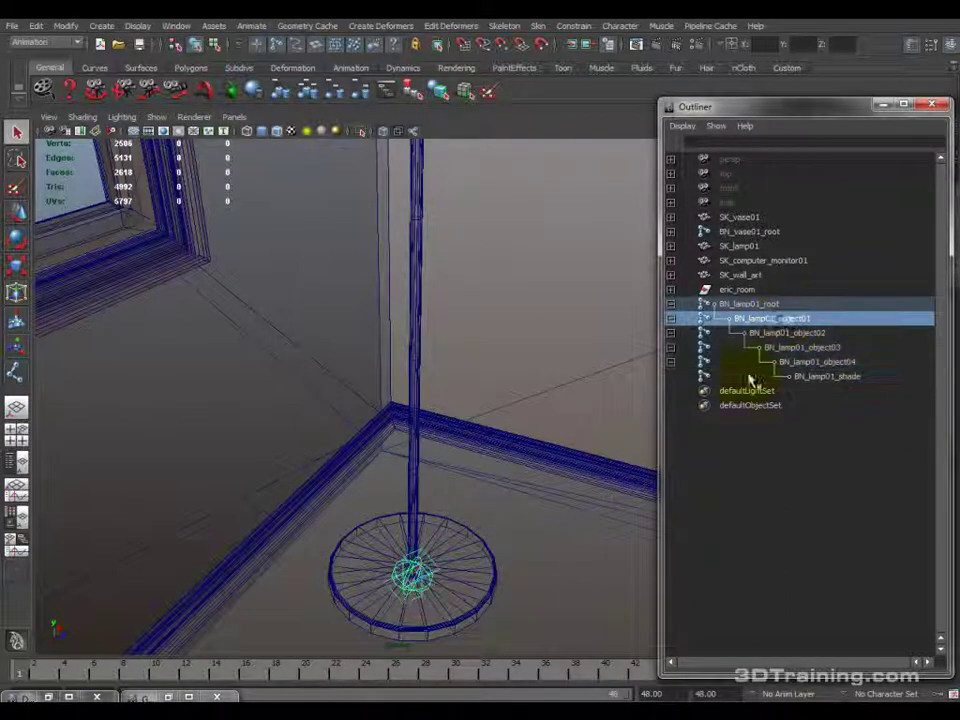
key("e")
left_click_drag(418, 579, 428, 546, "alt")
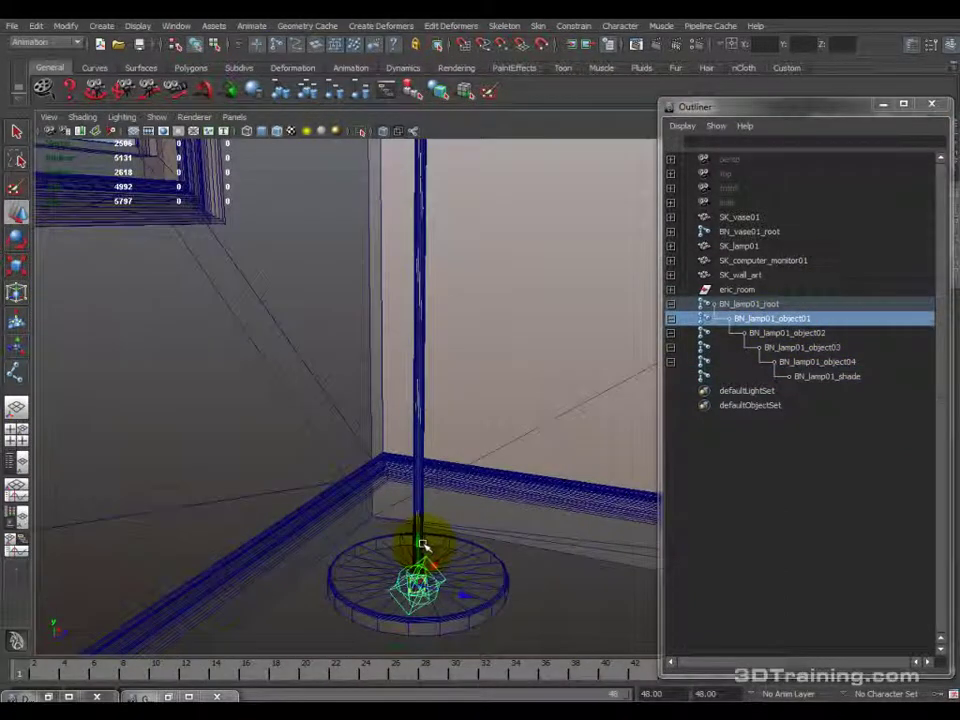
left_click_drag(407, 390, 386, 354, "alt")
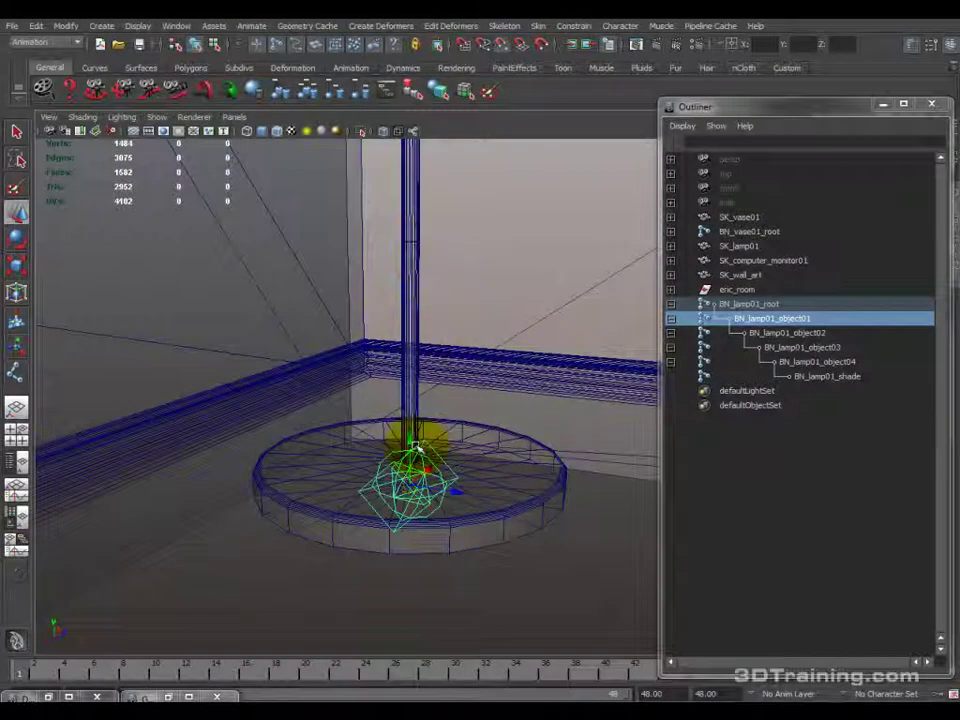
left_click_drag(413, 443, 416, 241)
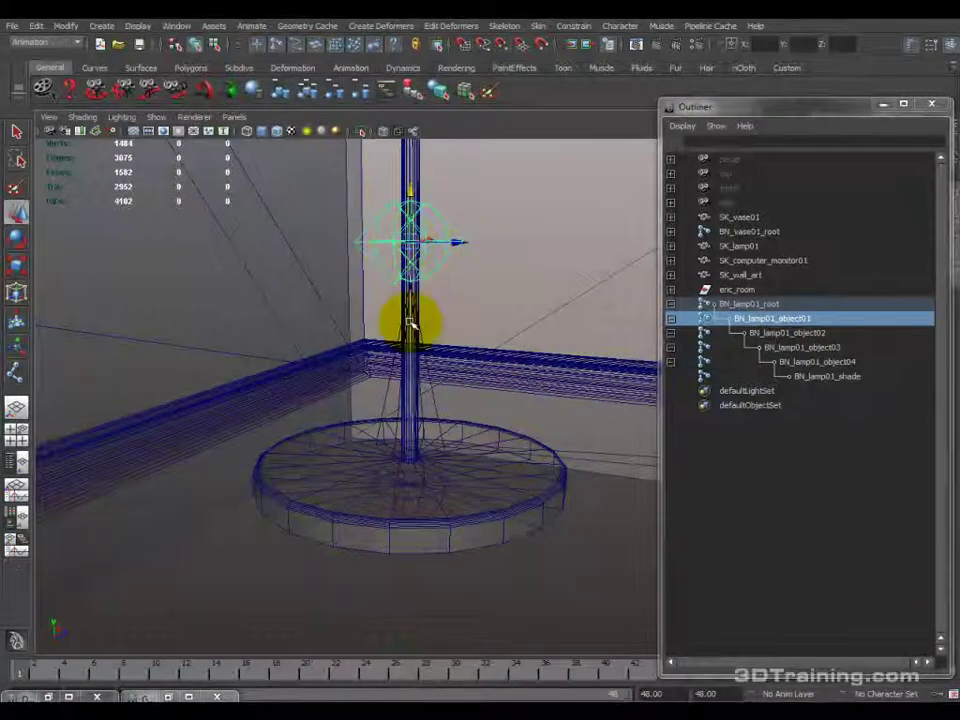
Step through the joints of the lamp's chain to check their parent-child order.
key("Down")
key("Down")
key("Down")
key("Down")
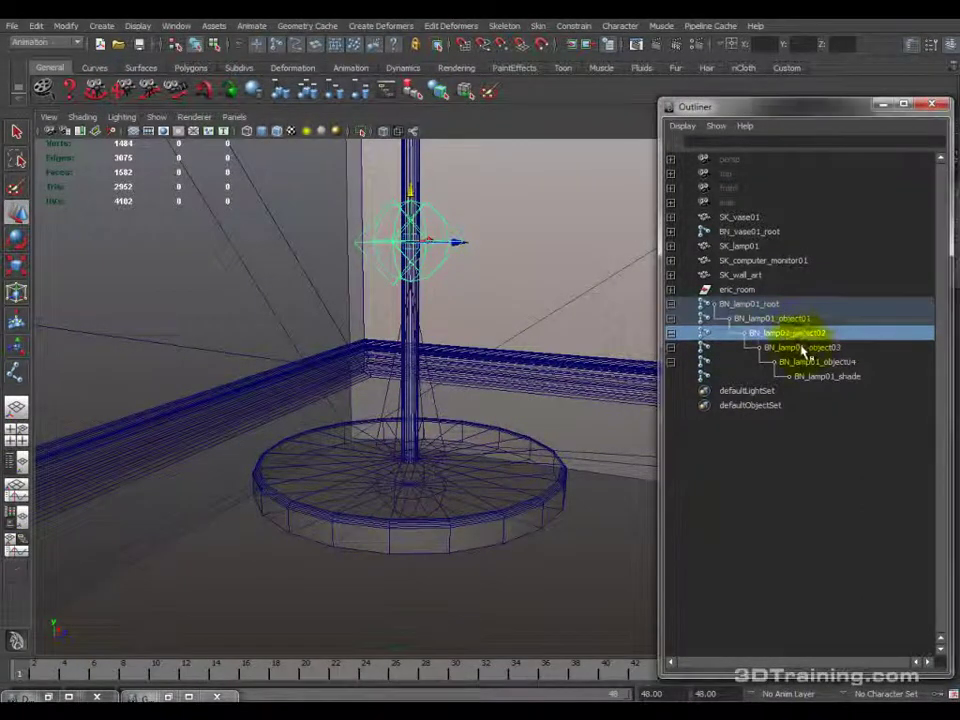
key("Up")
key("Up")
key("Up")
key("Up")
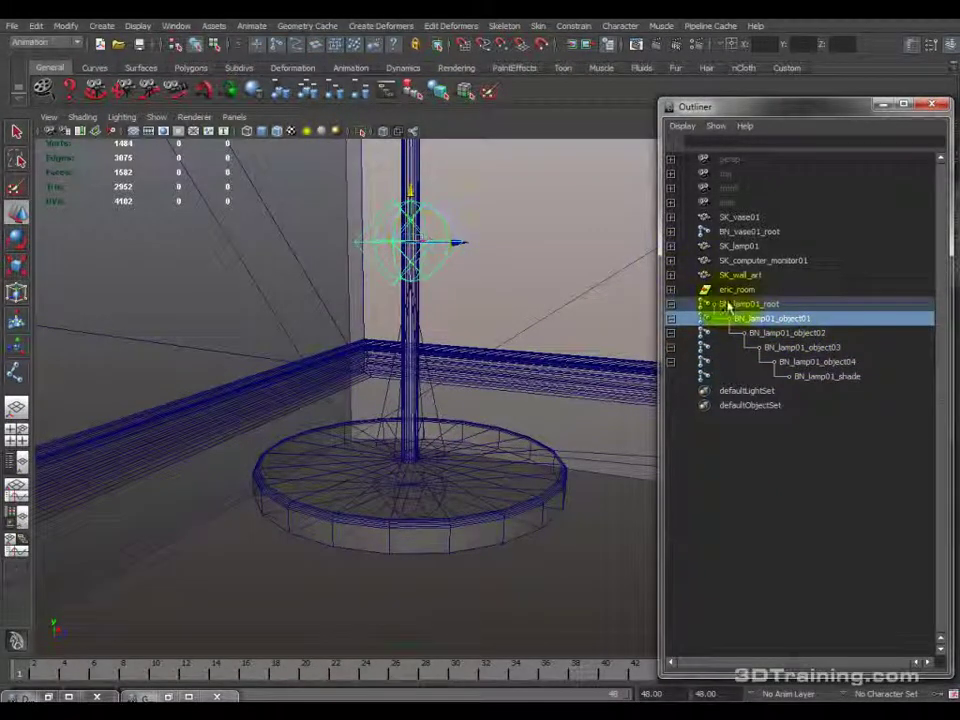
key("Up")
Raise the BN_lamp01_object02 joint along the pole to the next edge loop above BN_lamp01_object01.
left_click(800, 335)
left_click_drag(360, 260, 463, 405, "alt")
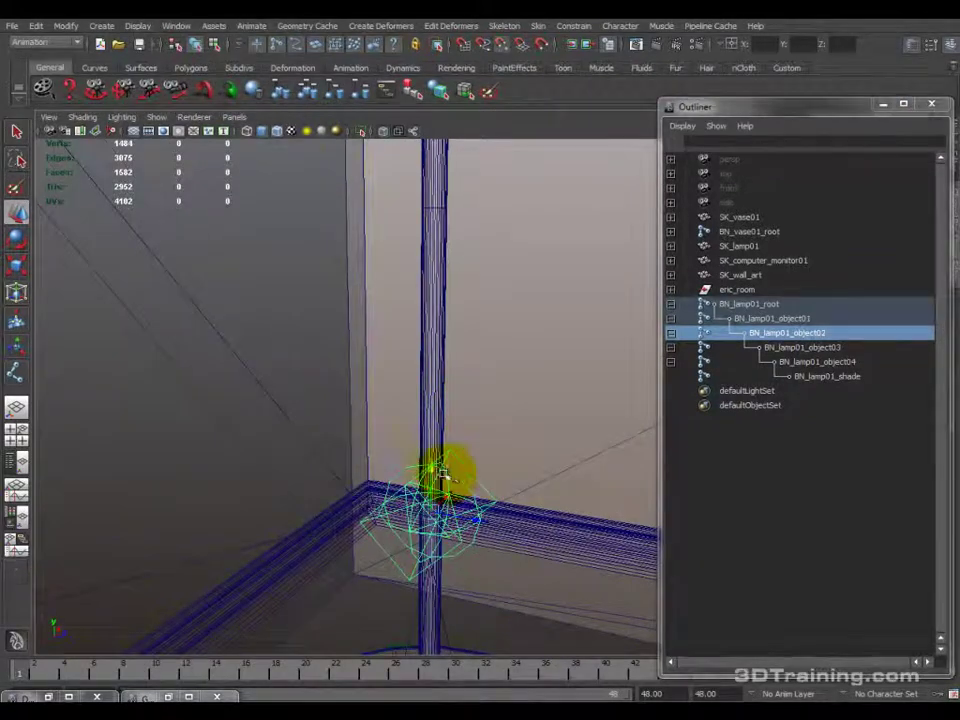
left_click_drag(430, 460, 500, 260, "alt")
Raise the BN_lamp01_object03 and BN_lamp01_object04 joints along the pole to the two successive edge loops.
left_click(815, 348)
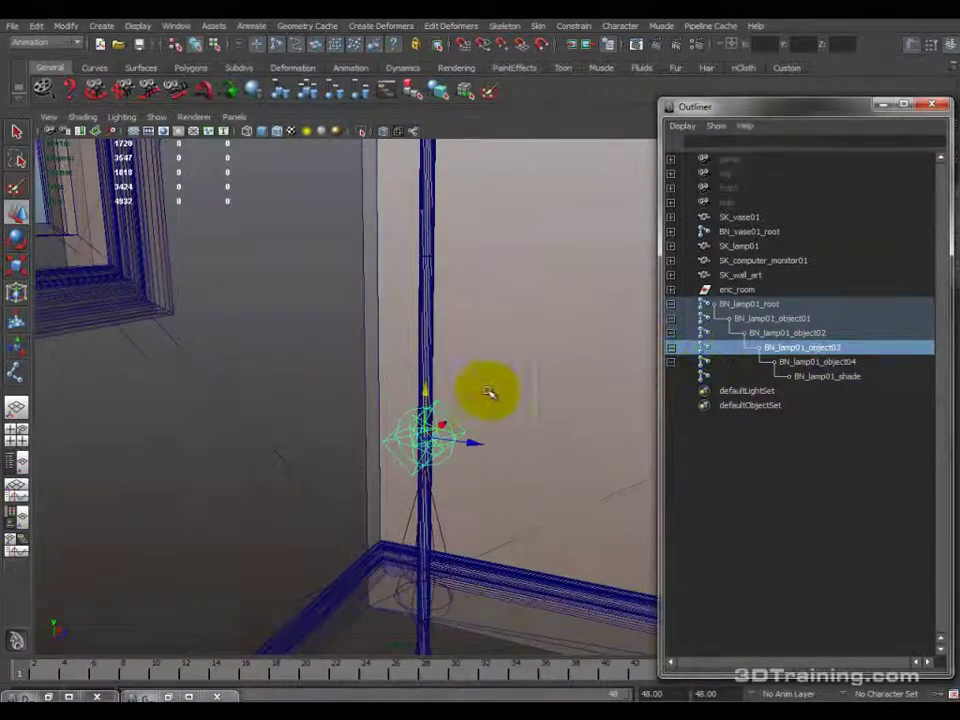
left_click(842, 362)
left_click_drag(432, 390, 425, 497, "alt")
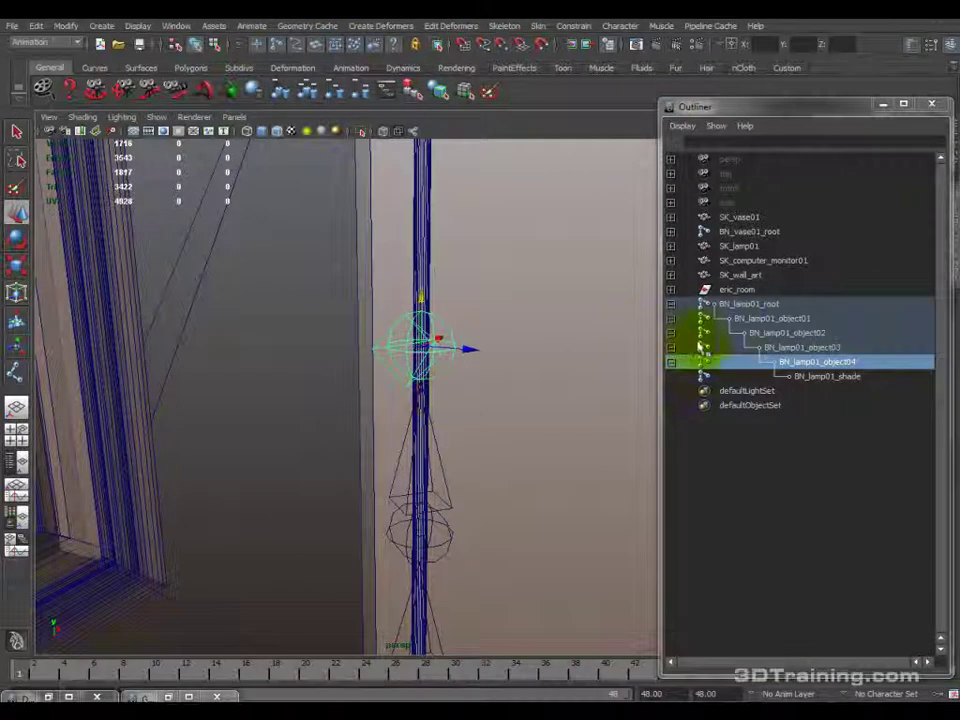
Move the BN_lamp01_shade joint up into the lower part of the lampshade bowl and check the whole chain.
left_click(821, 376)
left_click_drag(500, 245, 476, 392, "alt")
left_click_drag(418, 500, 418, 268)
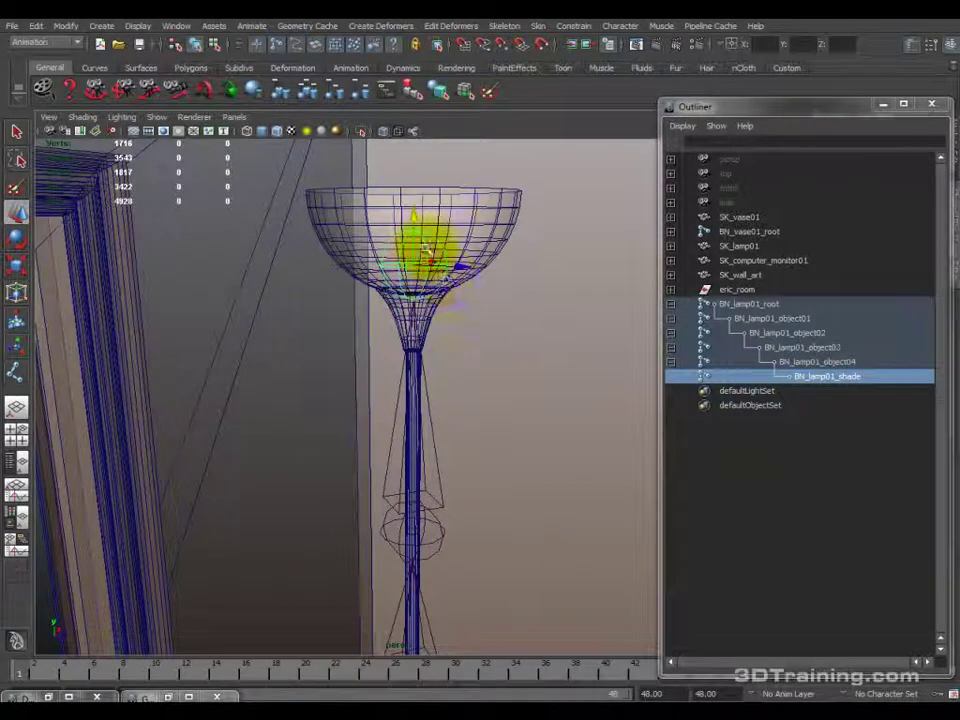
scroll(423, 310, "down", 5)
left_click_drag(422, 321, 414, 257, "alt")
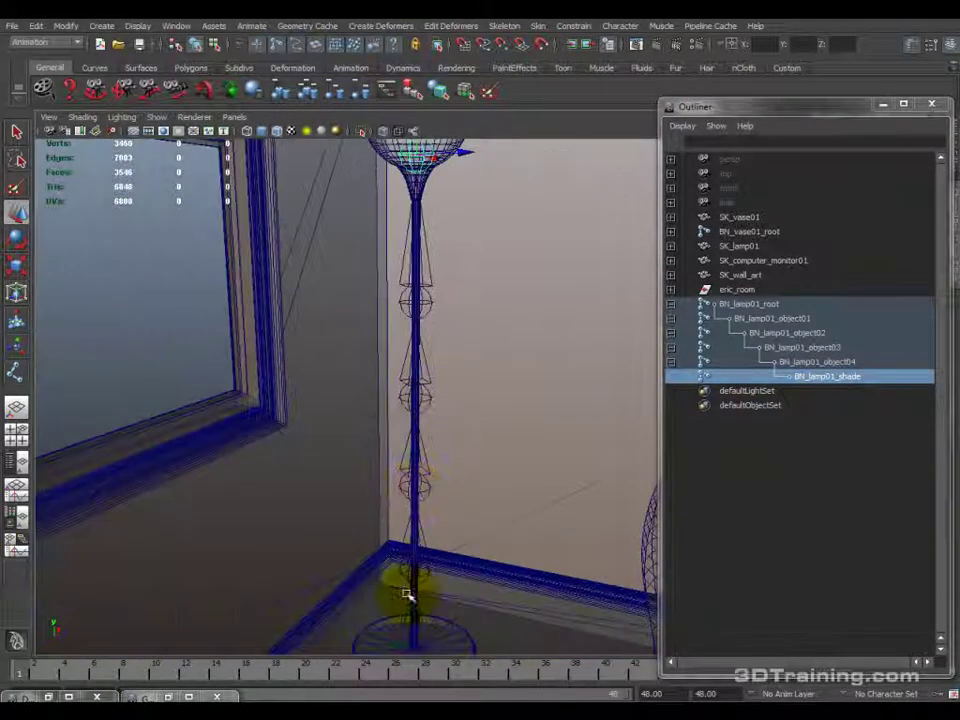
right_click_drag(433, 572, 466, 432, "alt")
scroll(466, 432, "down", 4)
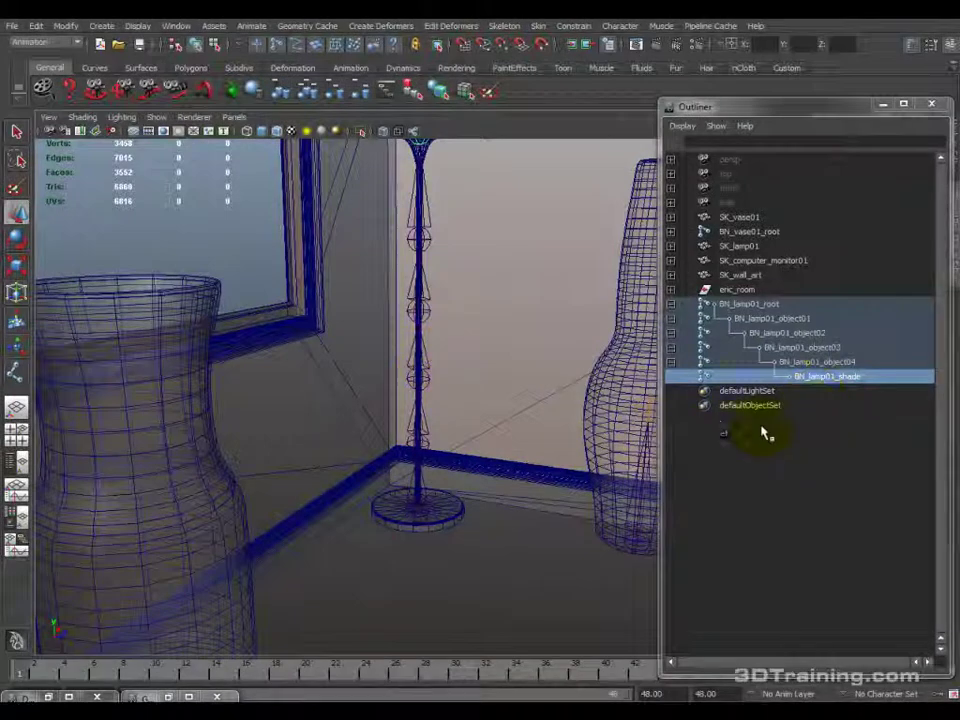
Try rotating the BN_lamp01_object03 joint to test how the chain bends, and inspect its placement inside the pole.
left_click(828, 347)
key("e")
left_click_drag(420, 311, 470, 305)
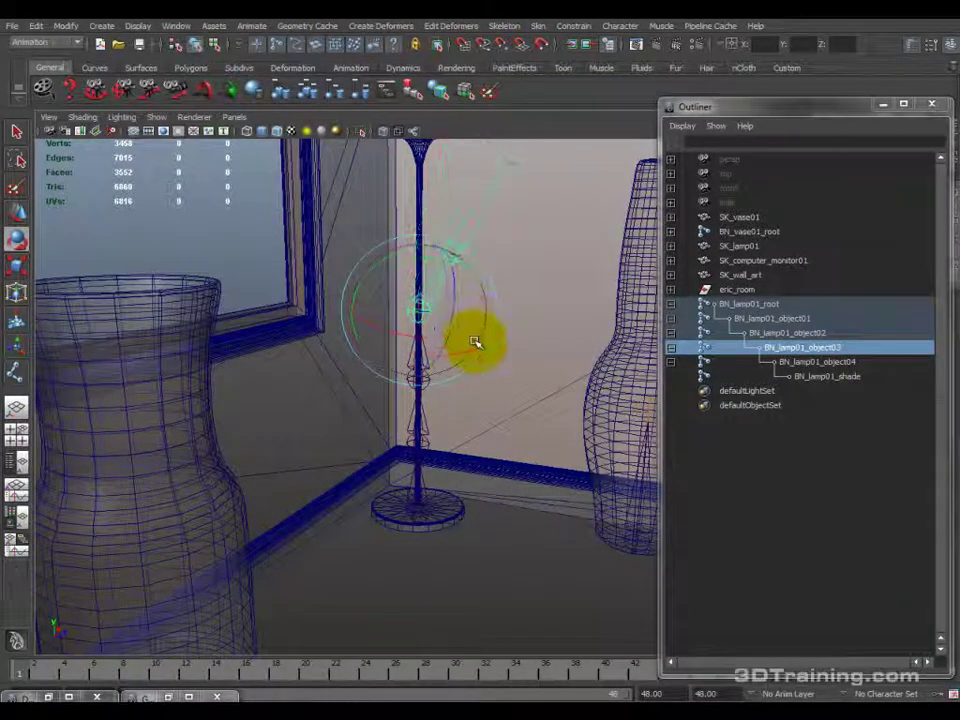
left_click_drag(475, 350, 471, 493)
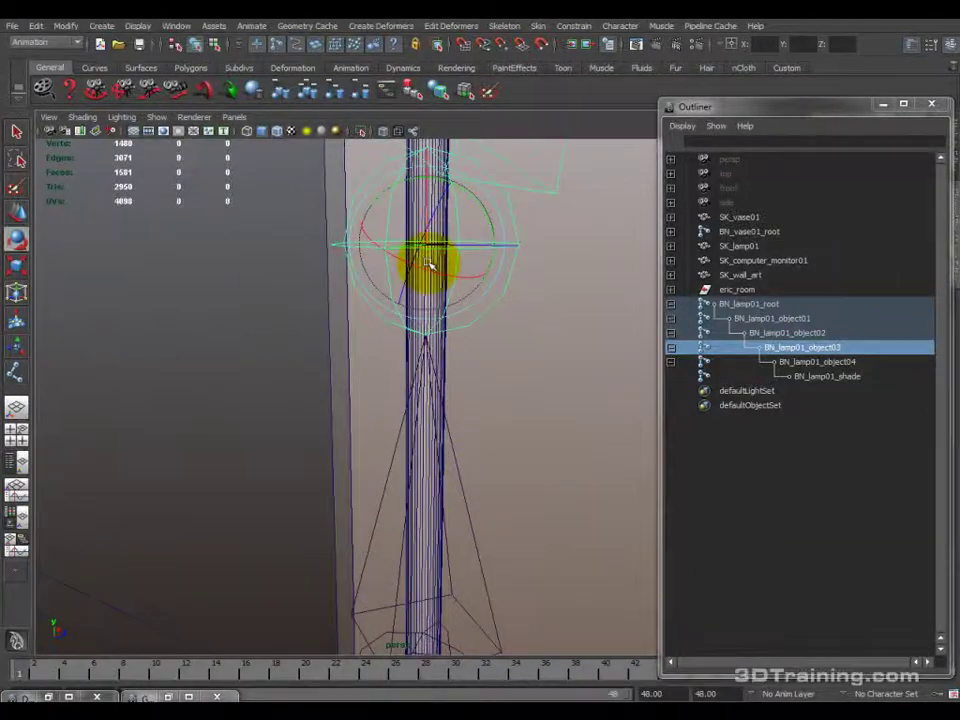
left_click_drag(428, 263, 482, 390, "alt")
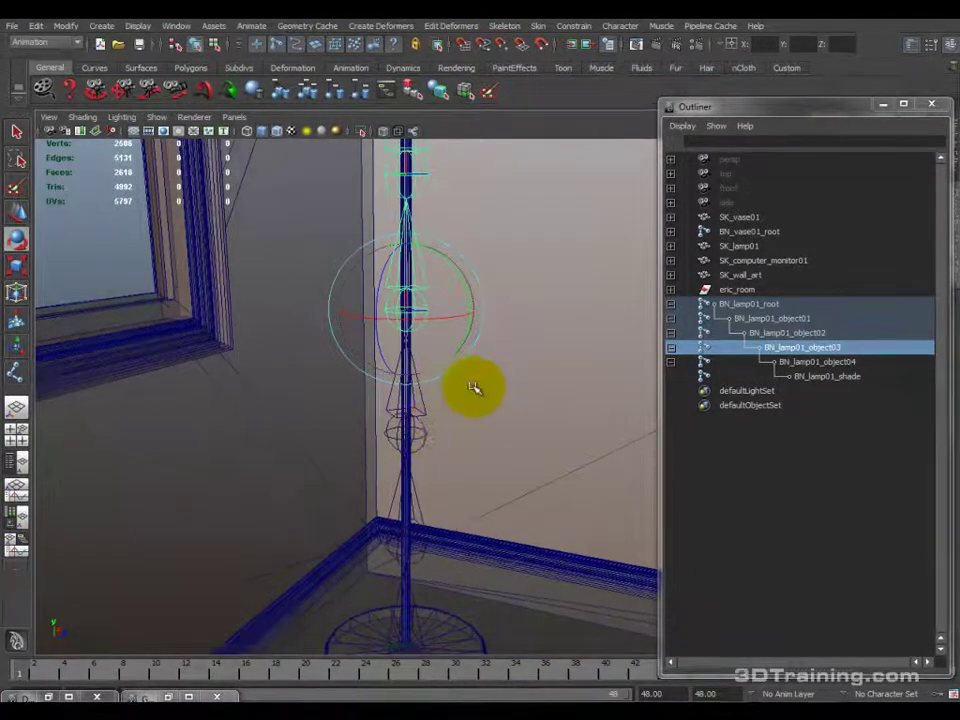
scroll(454, 430, "up", 10)
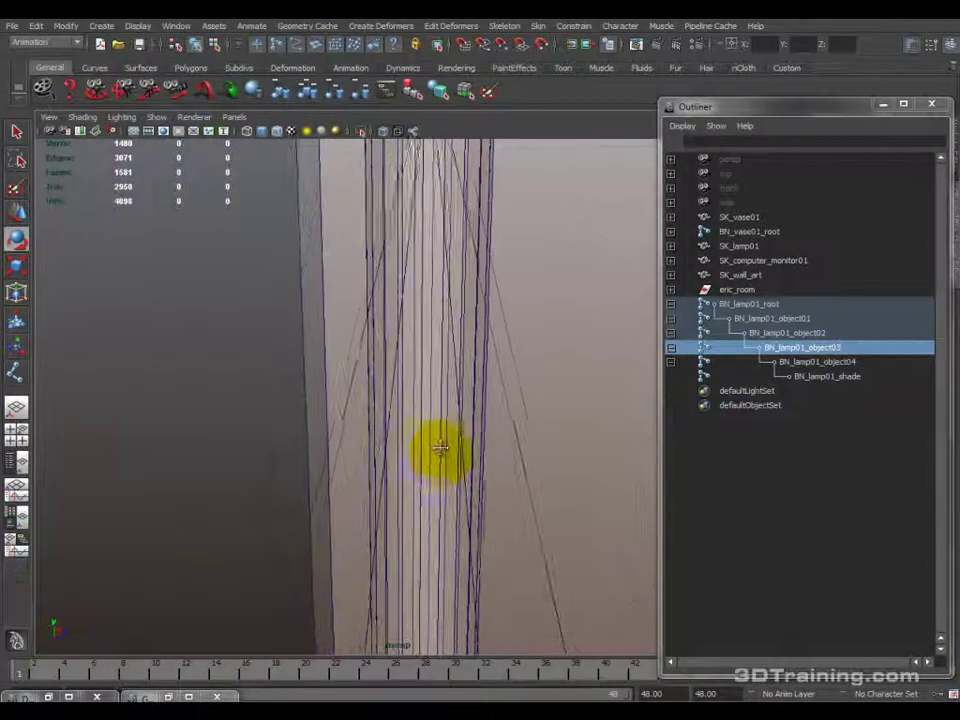
left_click_drag(435, 528, 435, 316, "alt")
key("f")
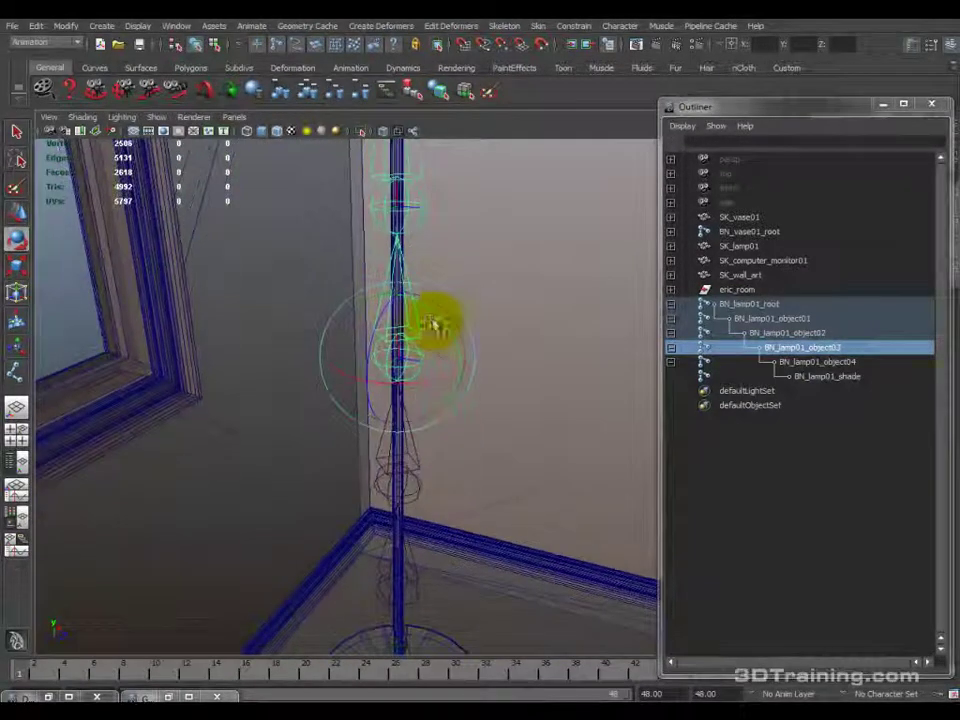
Reorder BN_lamp01_root directly beneath SK_lamp01 in the Outliner and expand its full chain to select BN_lamp01_object01.
left_click(750, 306)
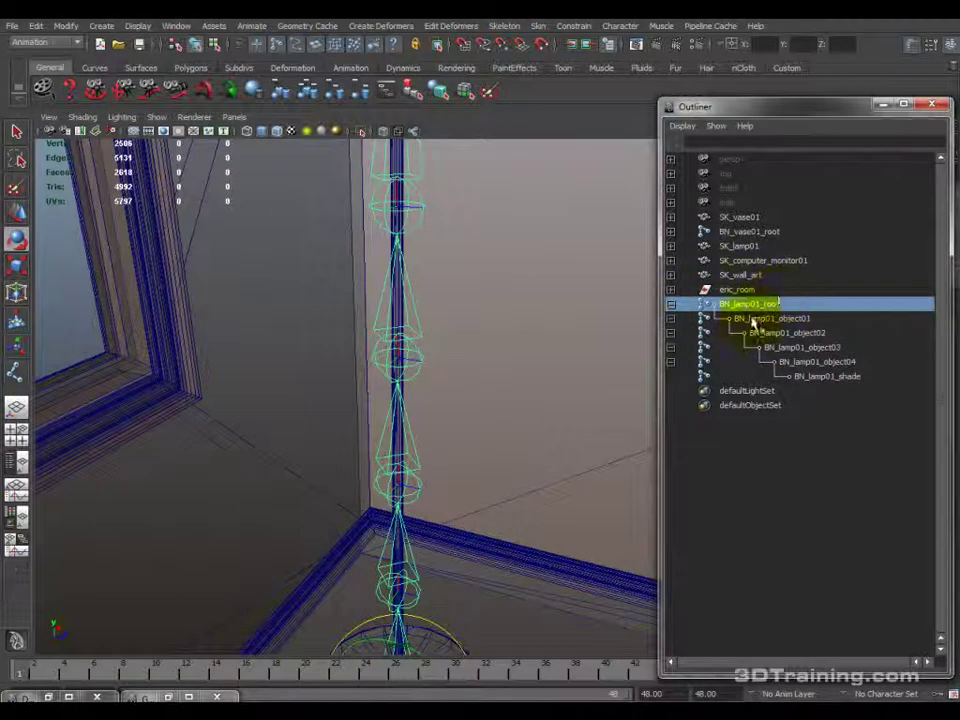
key("f")
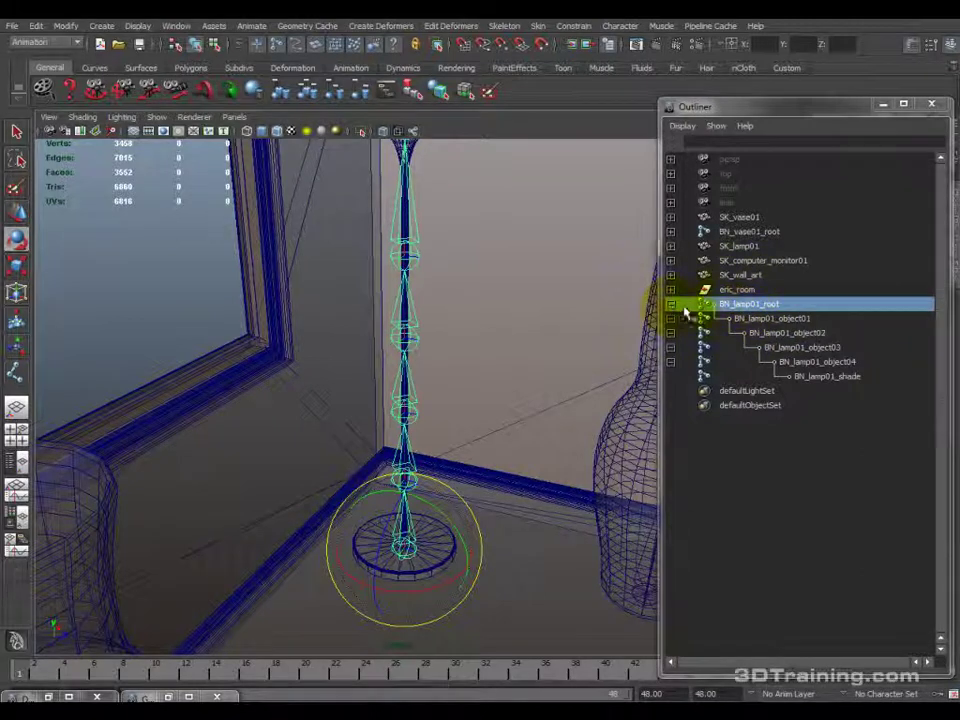
middle_click_drag(726, 310, 752, 250)
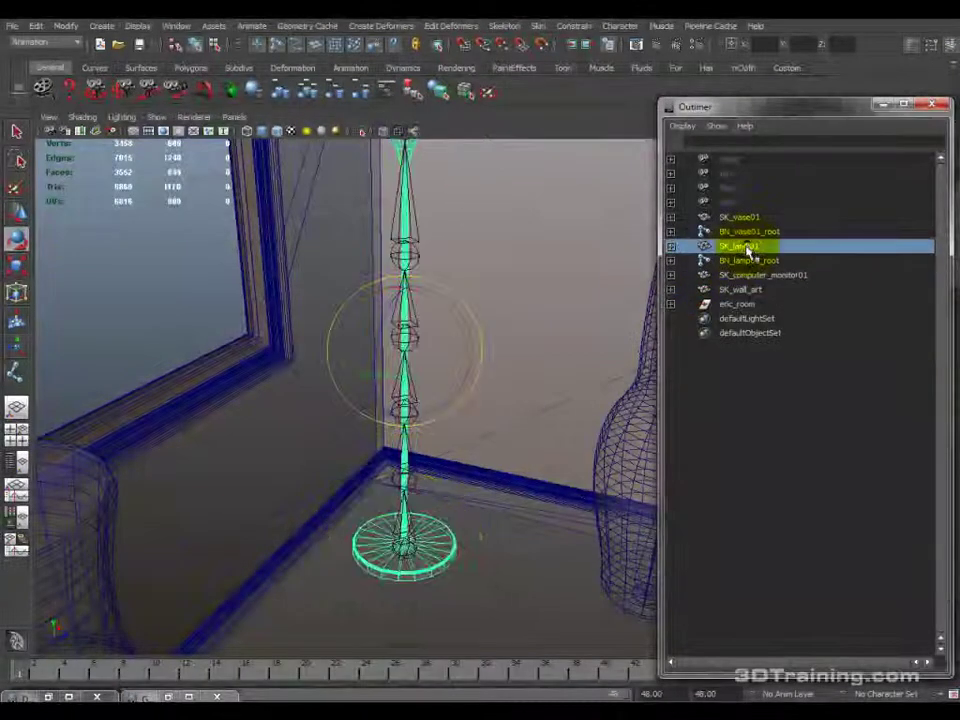
left_click(670, 260, "shift")
left_click(786, 275)
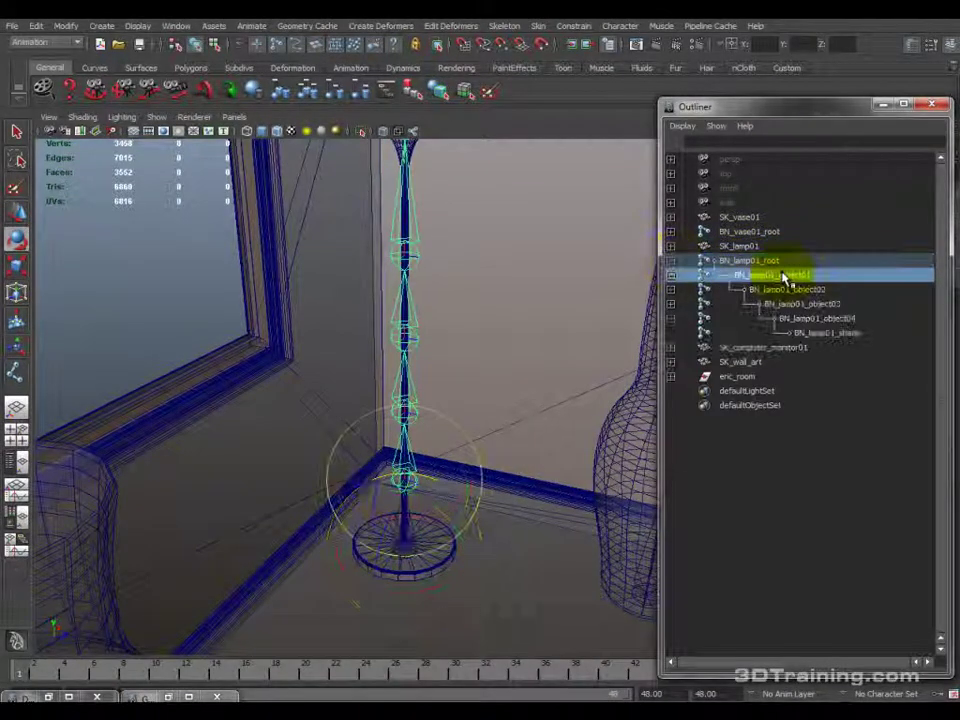
Smooth-bind the SK_lamp01 mesh to the joints BN_lamp01_object01 through BN_lamp01_shade, leaving out the root.
left_click(805, 304, "shift")
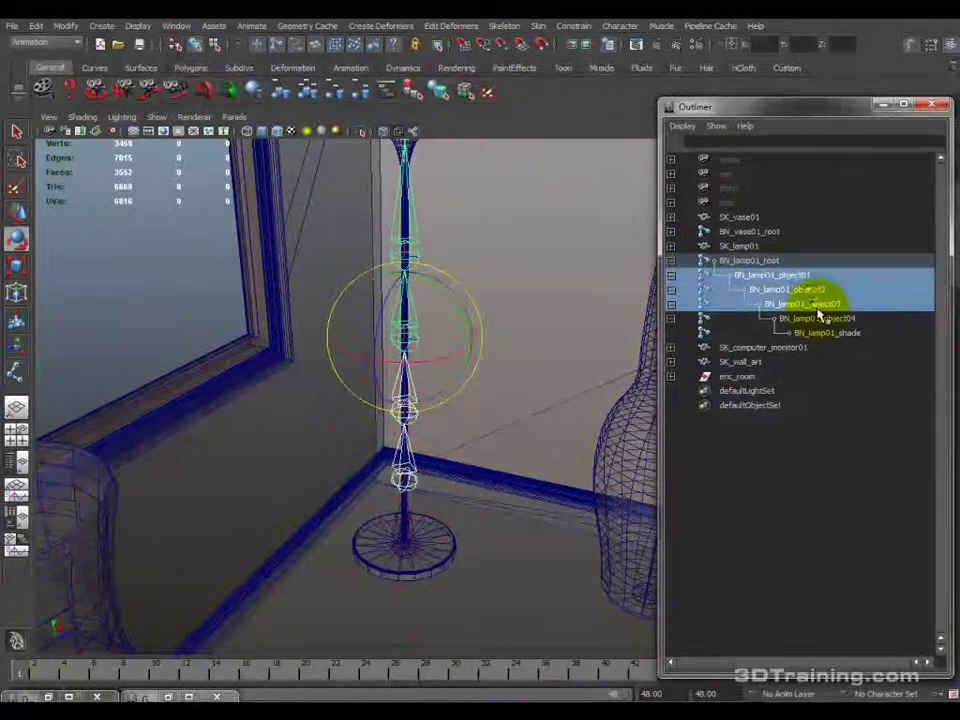
left_click(825, 318, "shift")
left_click(835, 333, "shift")
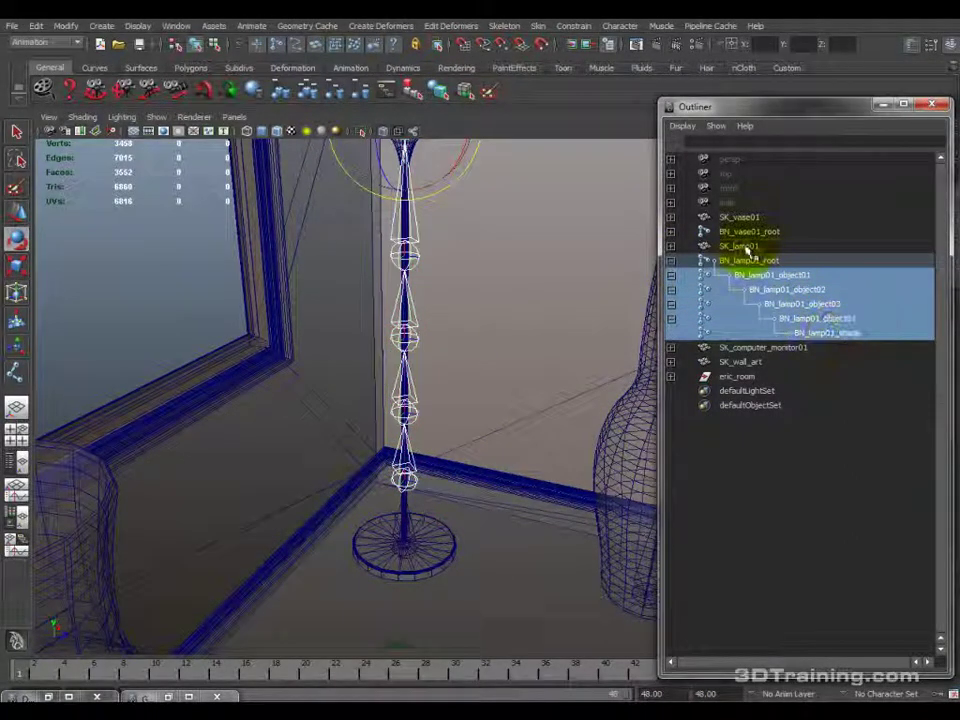
left_click(745, 246, "shift")
left_click(538, 26)
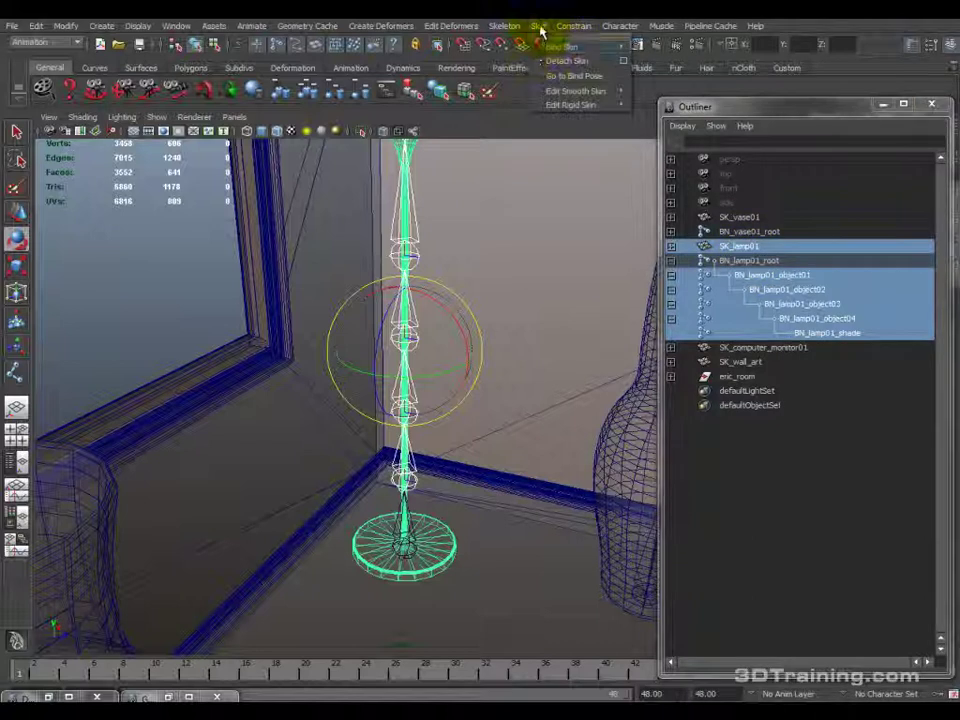
mouse_move(563, 47)
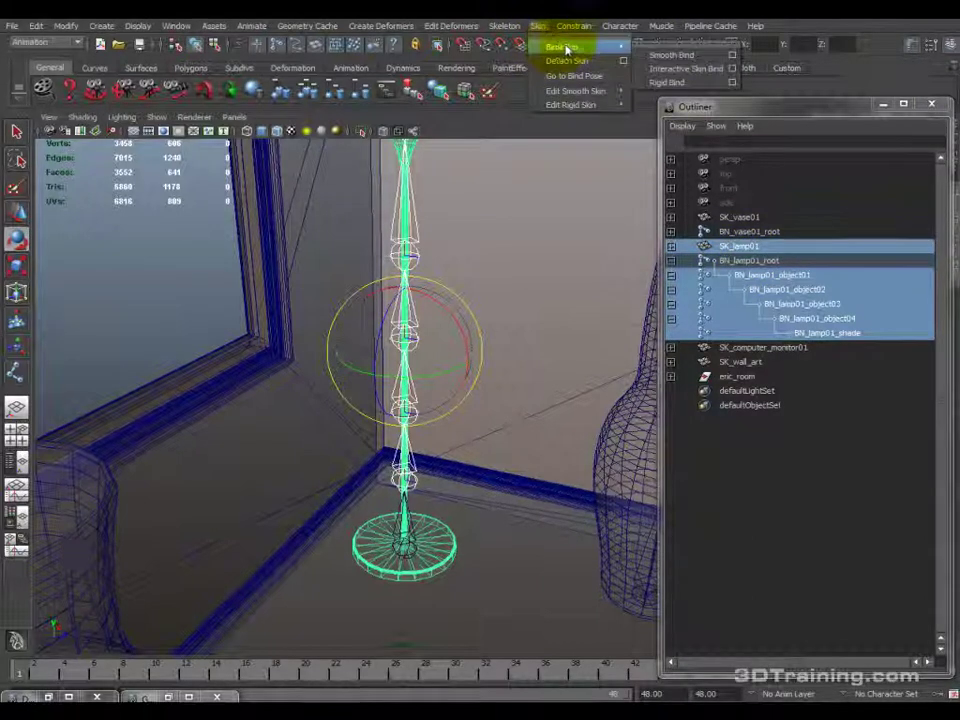
left_click(734, 56)
left_click(352, 628)
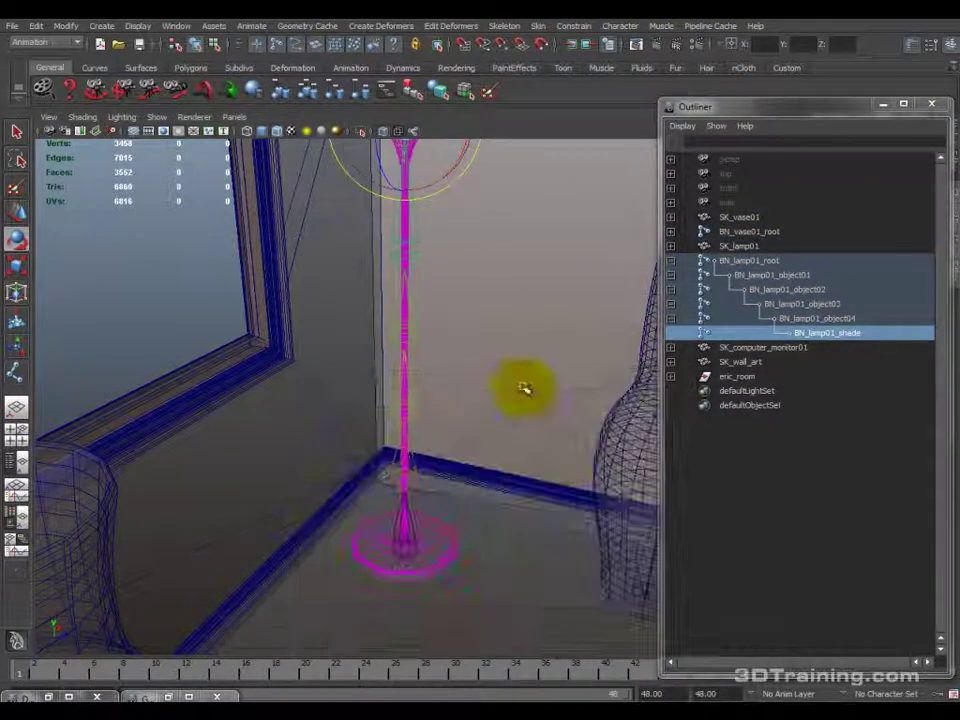
Test-rotate the BN_lamp01_object01, BN_lamp01_object02 and BN_lamp01_object03 joints one at a time, undoing each rotation.
left_click(790, 275)
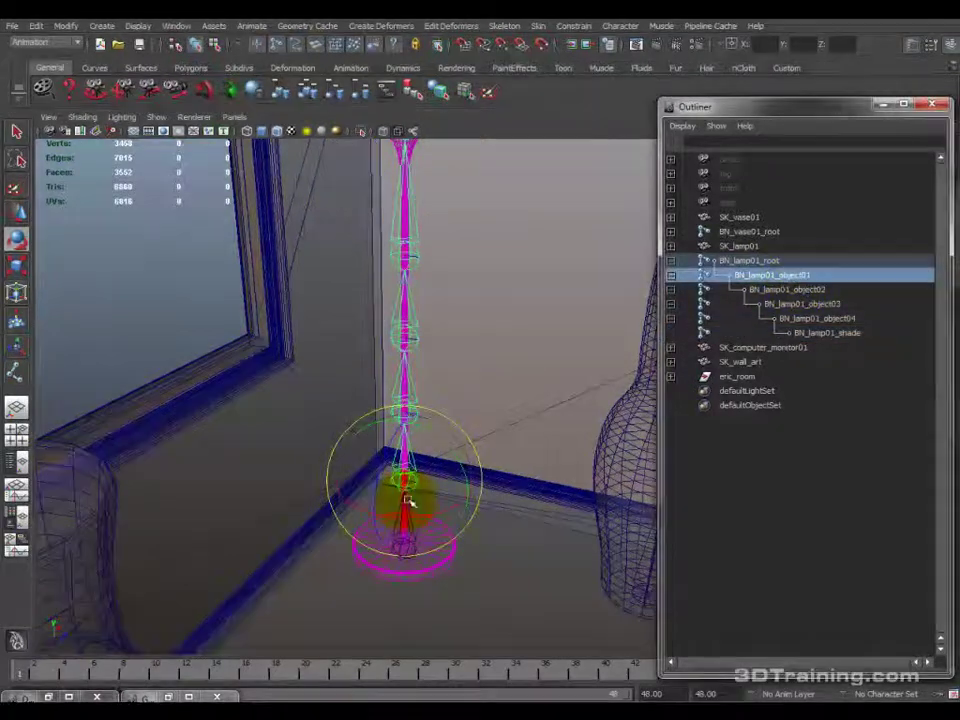
left_click_drag(428, 458, 427, 545)
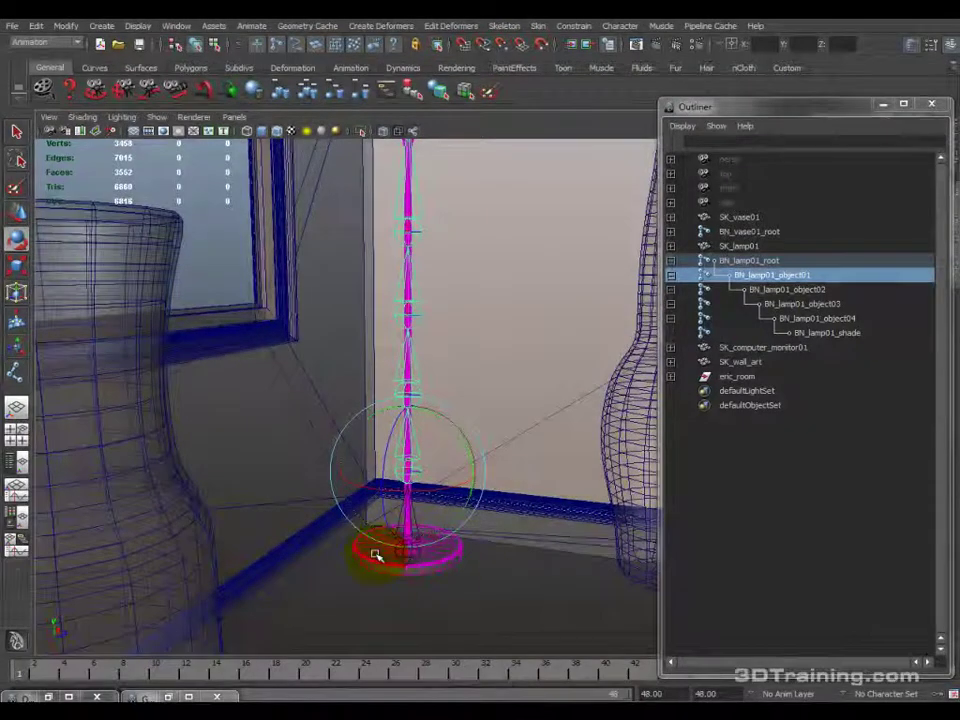
left_click(785, 289)
left_click_drag(407, 371, 422, 497)
key("ctrl+z")
left_click(800, 304)
left_click_drag(407, 294, 560, 372)
key("ctrl+z")
Test-rotate the BN_lamp01_object04 and BN_lamp01_shade joints to try out the lamp head's deformation.
left_click(810, 318)
left_click_drag(432, 350, 424, 410)
left_click_drag(470, 380, 446, 369)
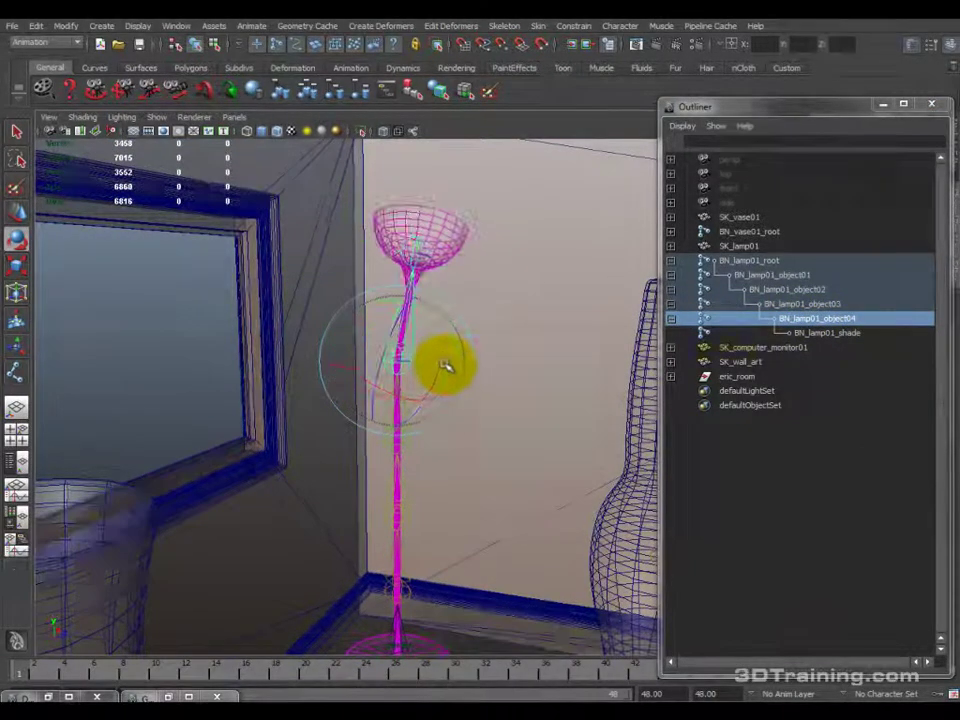
left_click(826, 332)
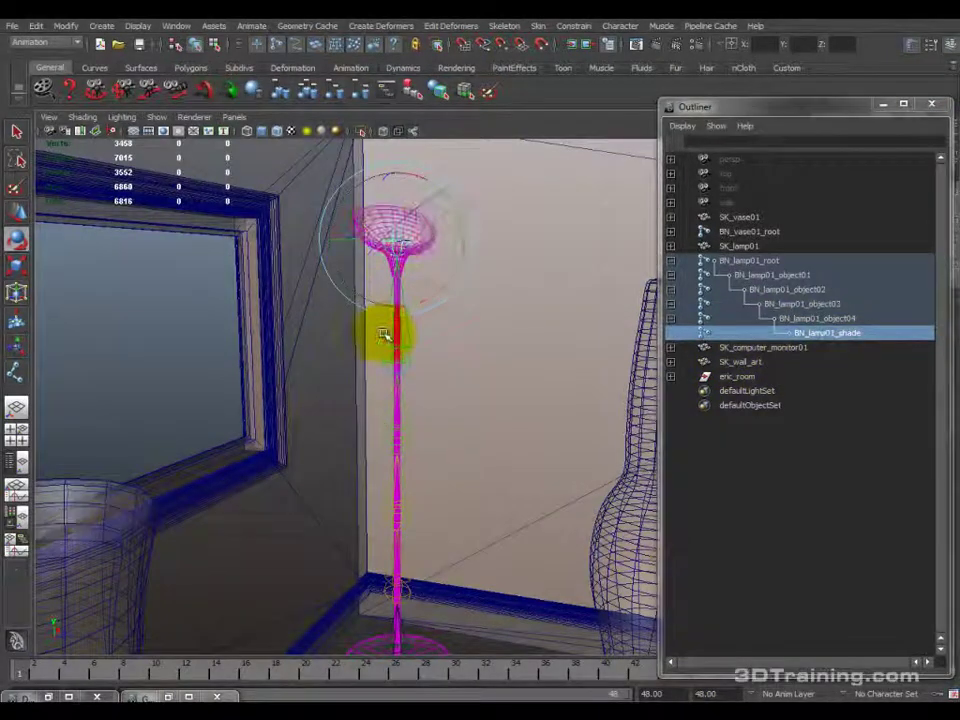
left_click_drag(456, 281, 482, 236)
left_click_drag(446, 381, 414, 321, "alt")
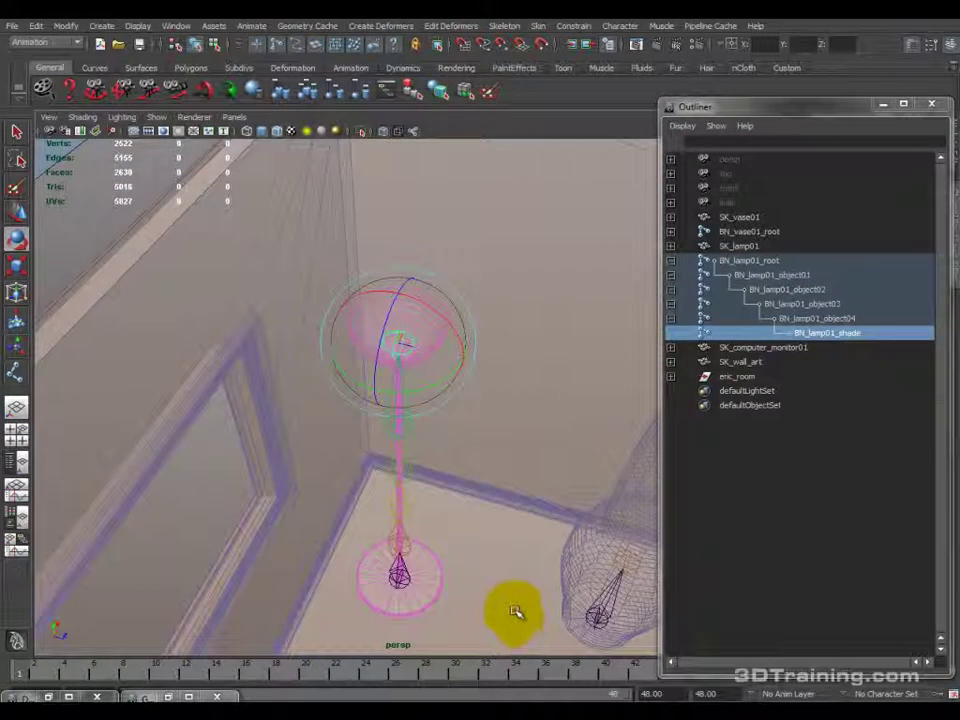
left_click_drag(529, 615, 447, 467, "alt")
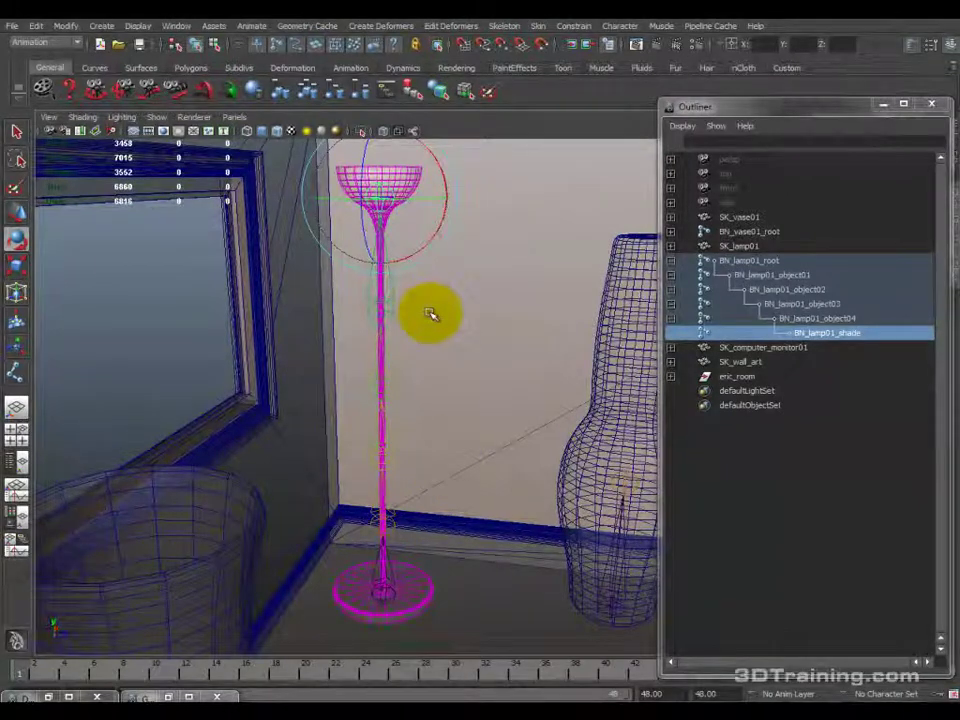
Rotate the BN_lamp01_object04 joint to bend the upper lamp pole sharply over toward the tall vase.
left_click(840, 318)
left_click_drag(467, 311, 439, 369)
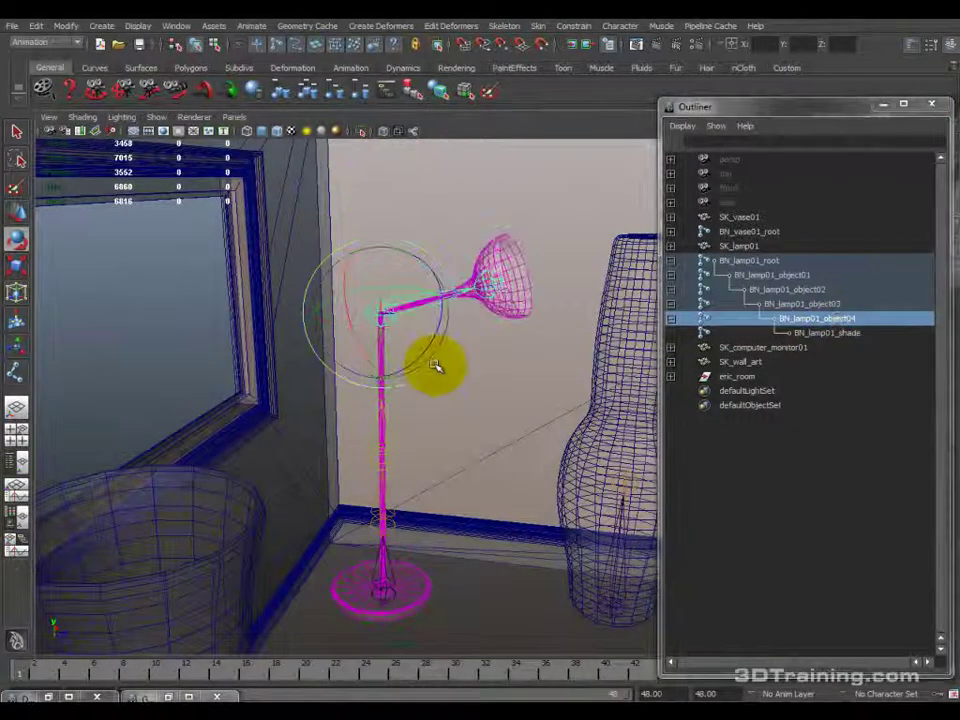
scroll(424, 355, "up", 3)
scroll(424, 355, "up", 4)
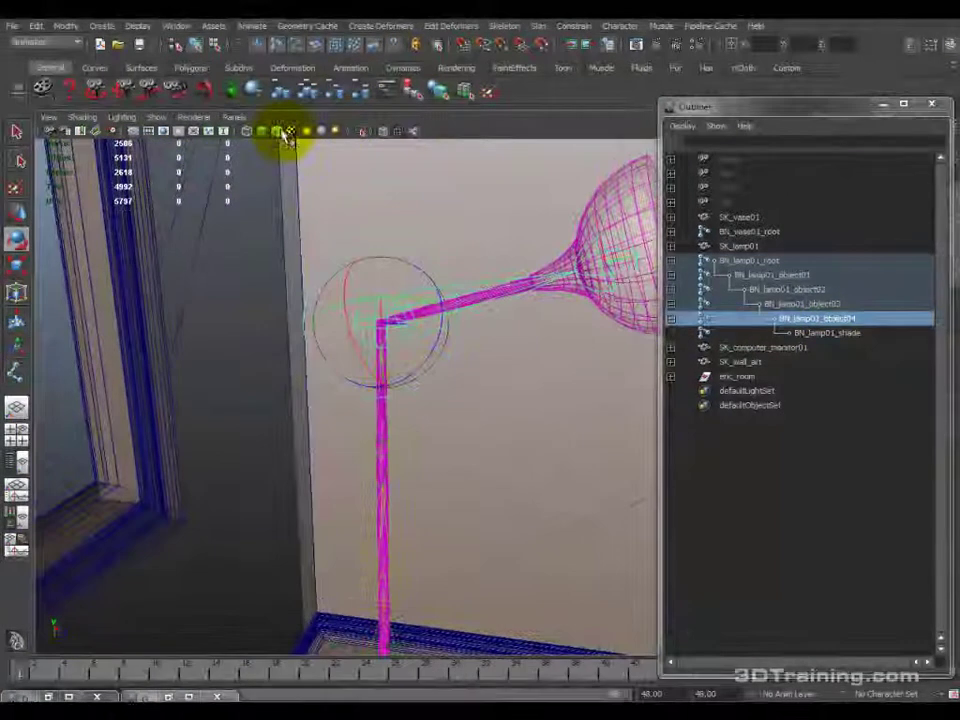
Display the scene smooth shaded without X-Ray and hide the joints in the perspective view.
left_click(285, 134)
left_click(384, 133)
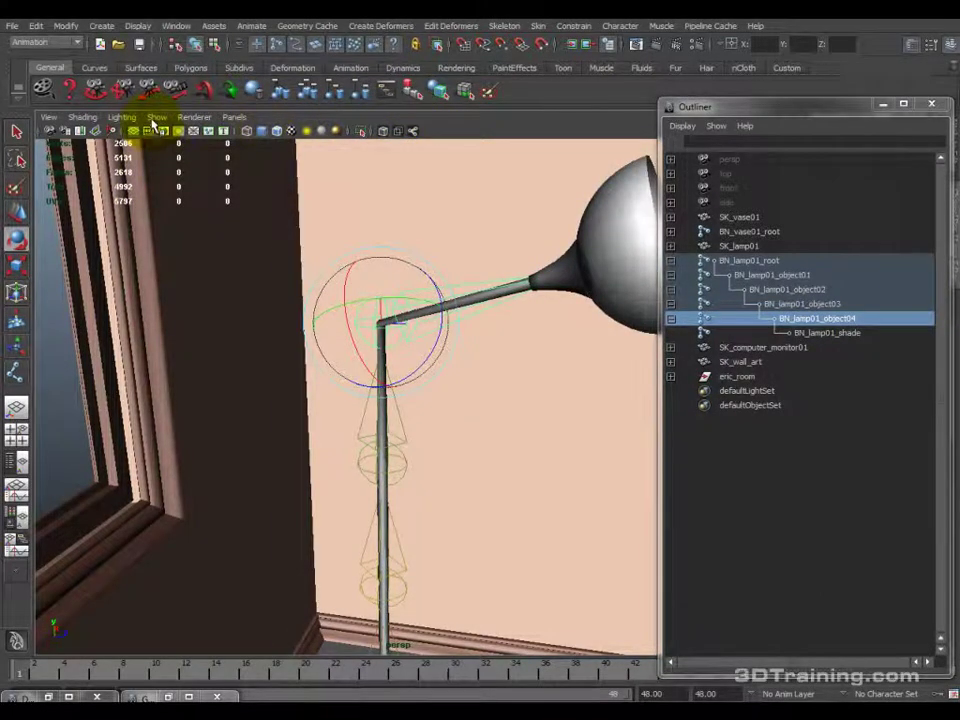
left_click(156, 118)
left_click(182, 270)
Examine the bent corner of the lamp pole up close, with and without wireframe on shaded.
right_click_drag(411, 214, 428, 346, "alt")
left_click_drag(428, 346, 343, 392, "alt")
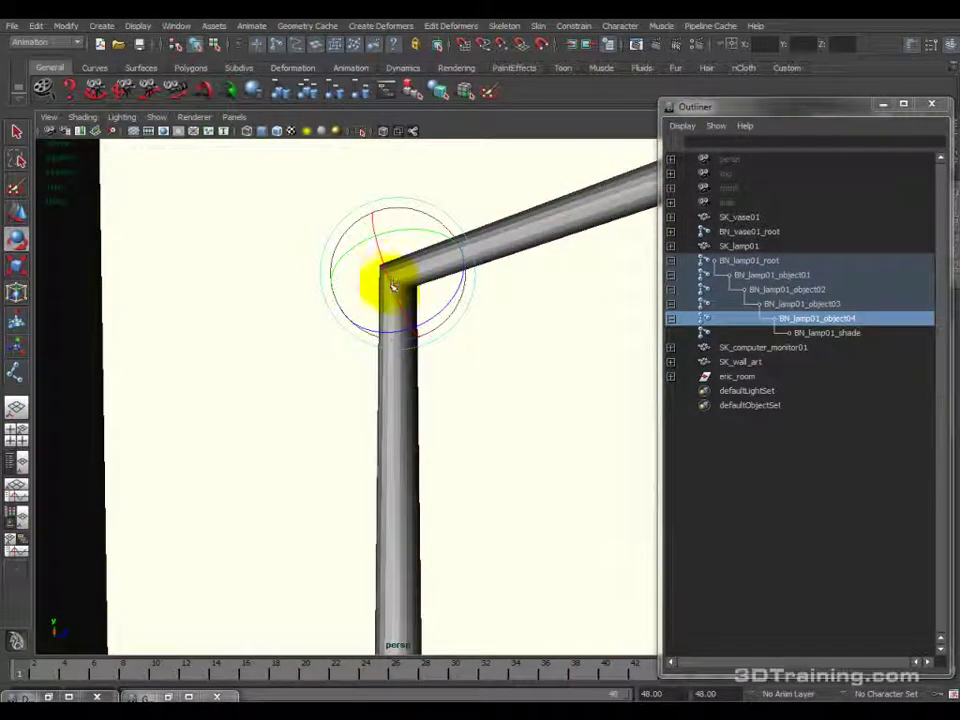
left_click(290, 132)
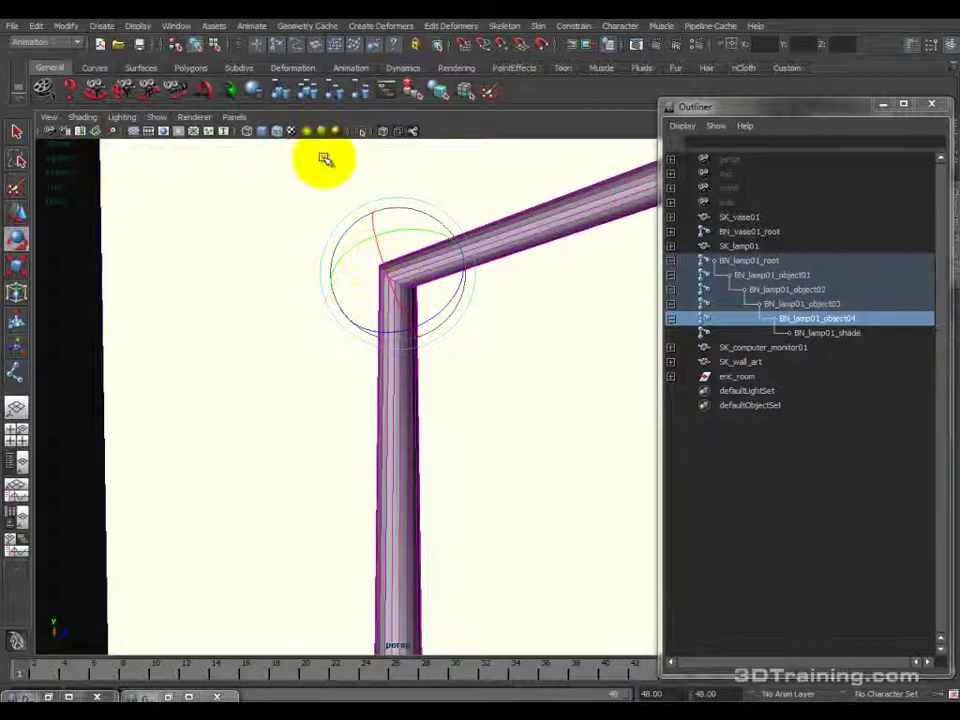
left_click(290, 132)
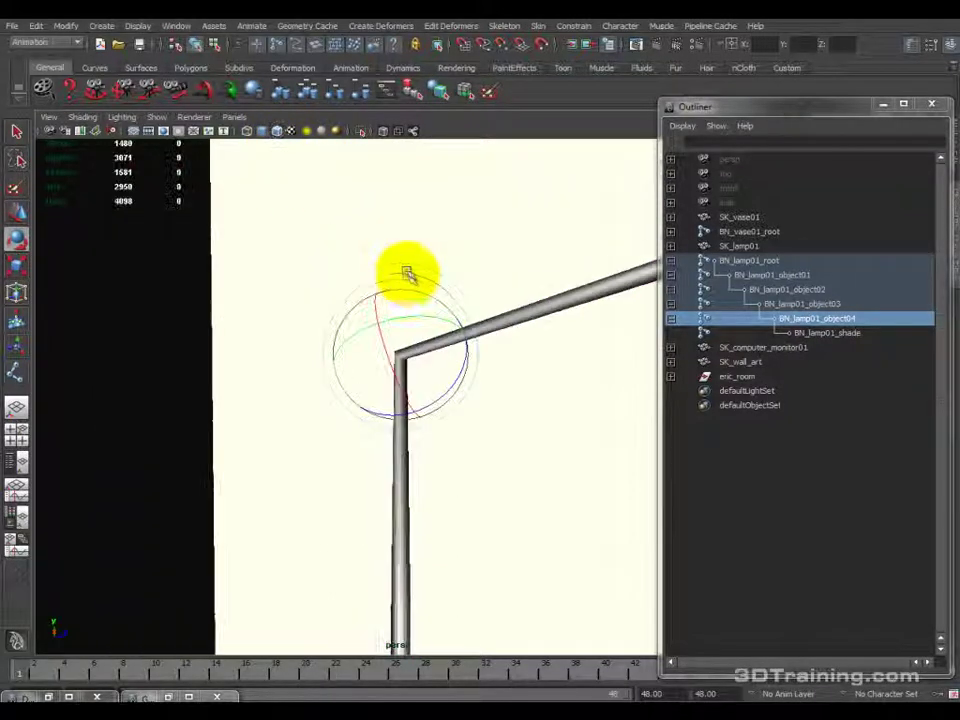
left_click_drag(407, 273, 470, 380, "alt")
Detach the skin from the SK_lamp01 mesh.
left_click(750, 246)
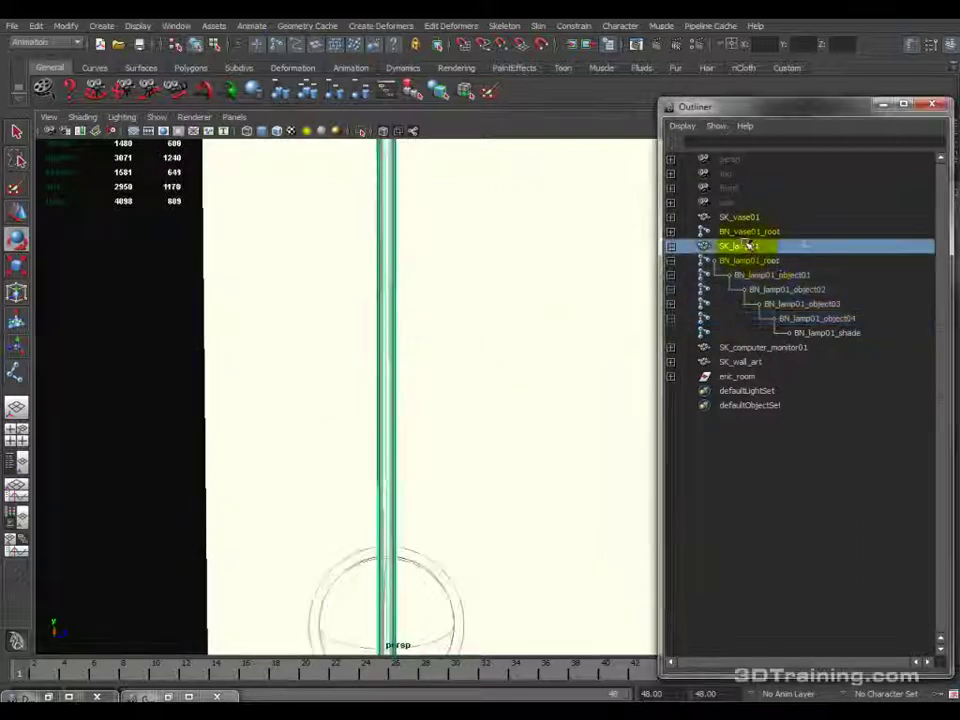
key("f")
left_click(538, 26)
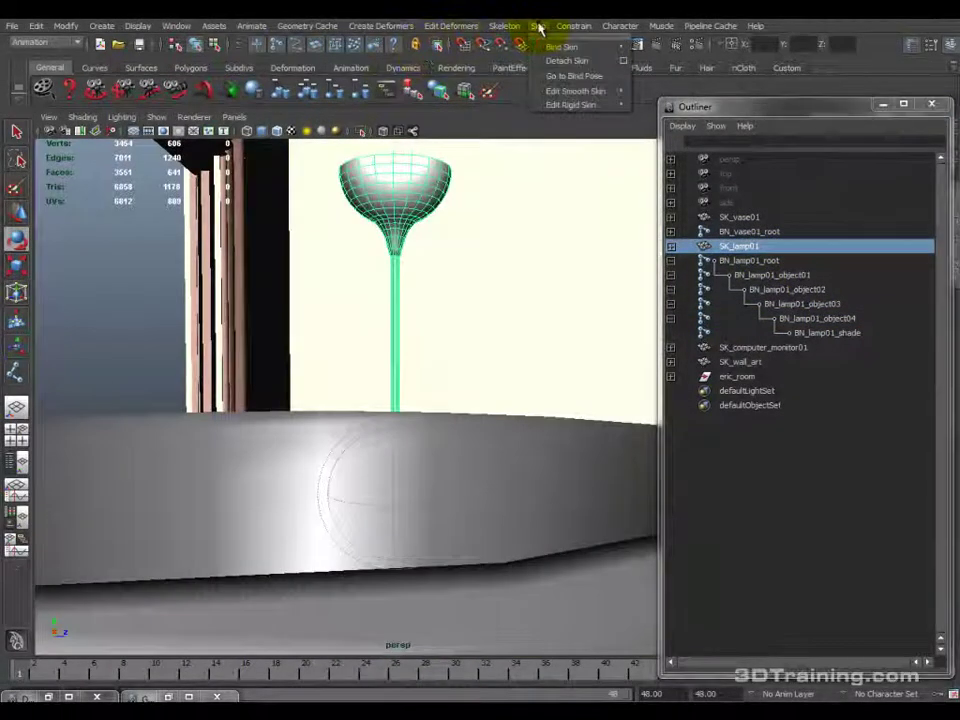
left_click(668, 60)
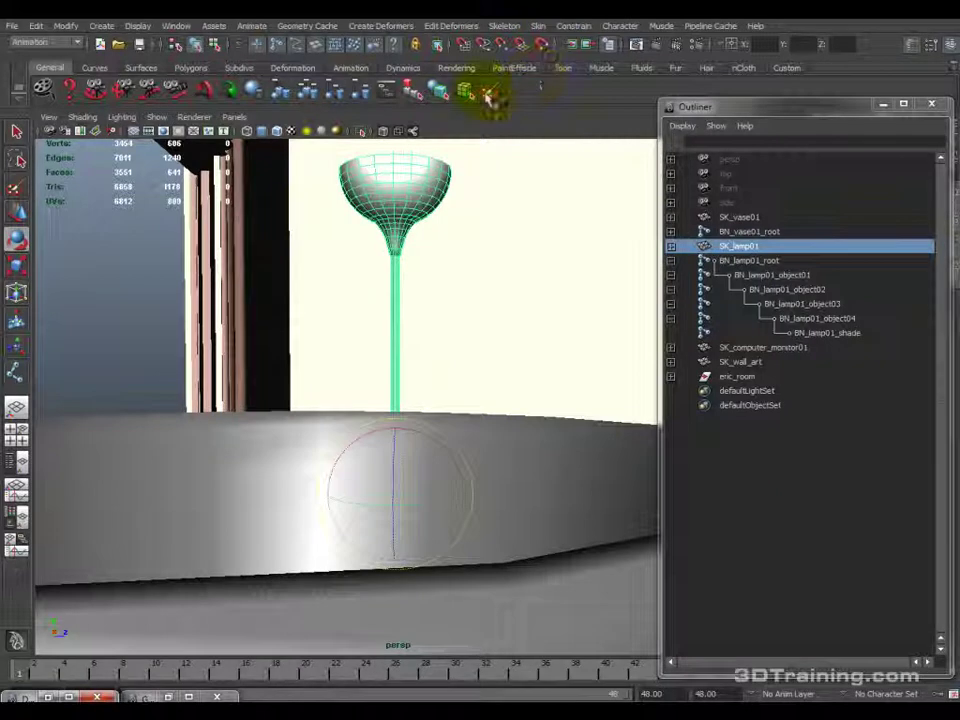
left_click_drag(536, 259, 435, 289, "alt")
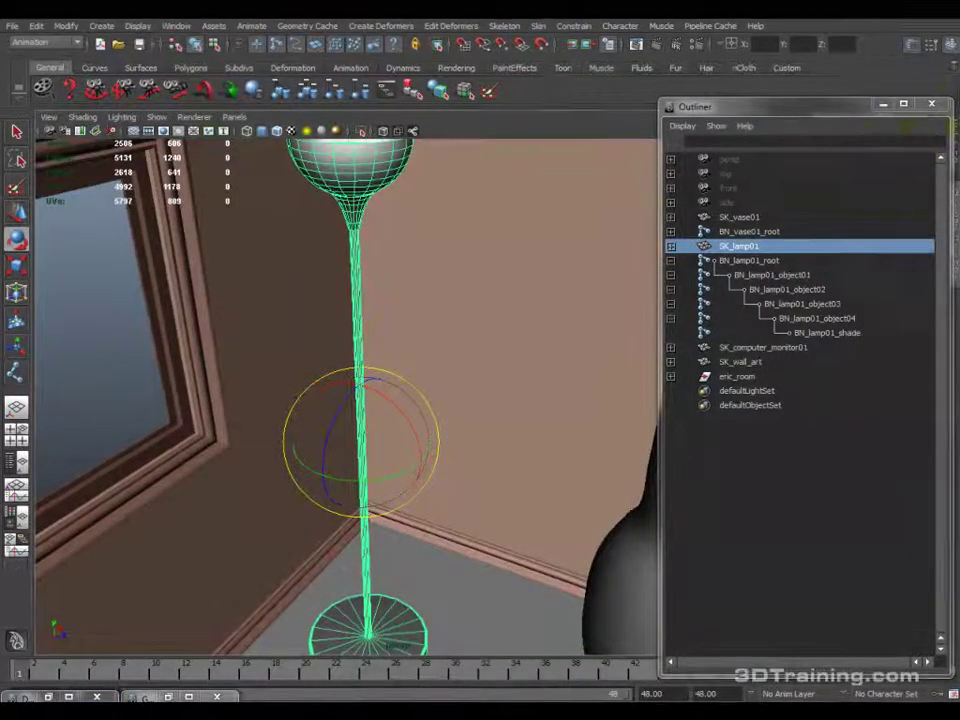
Minimize the Outliner and inspect the surface of the straight lamp pole up close.
left_click(884, 104)
left_click(332, 208)
left_click(340, 195)
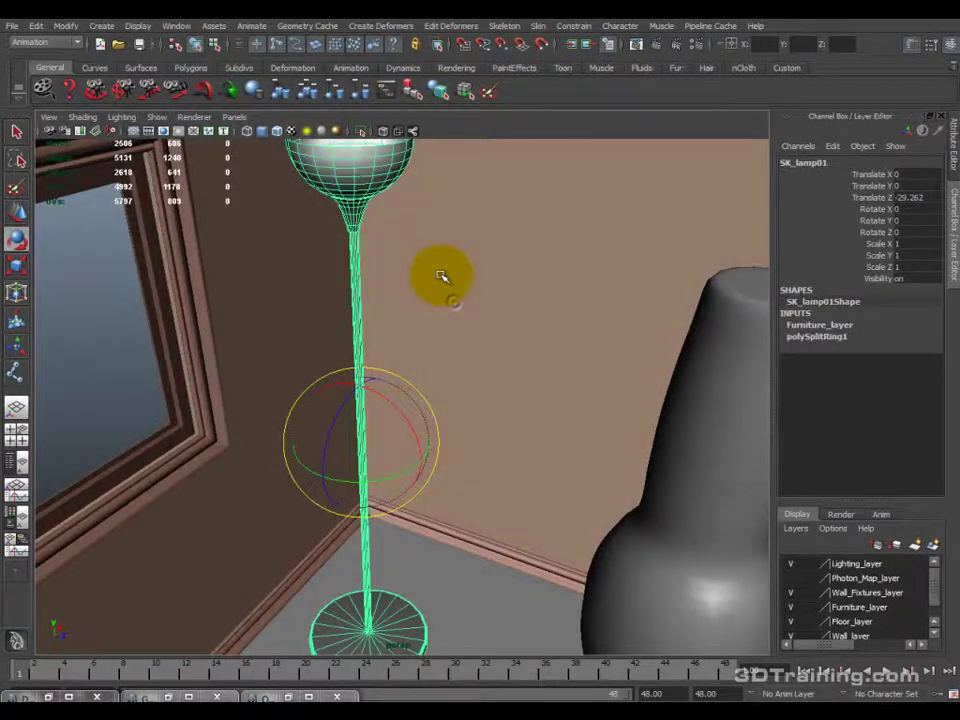
left_click(444, 274)
left_click_drag(444, 274, 450, 339, "alt")
right_click_drag(450, 339, 498, 542, "alt")
left_click_drag(440, 468, 414, 420, "alt")
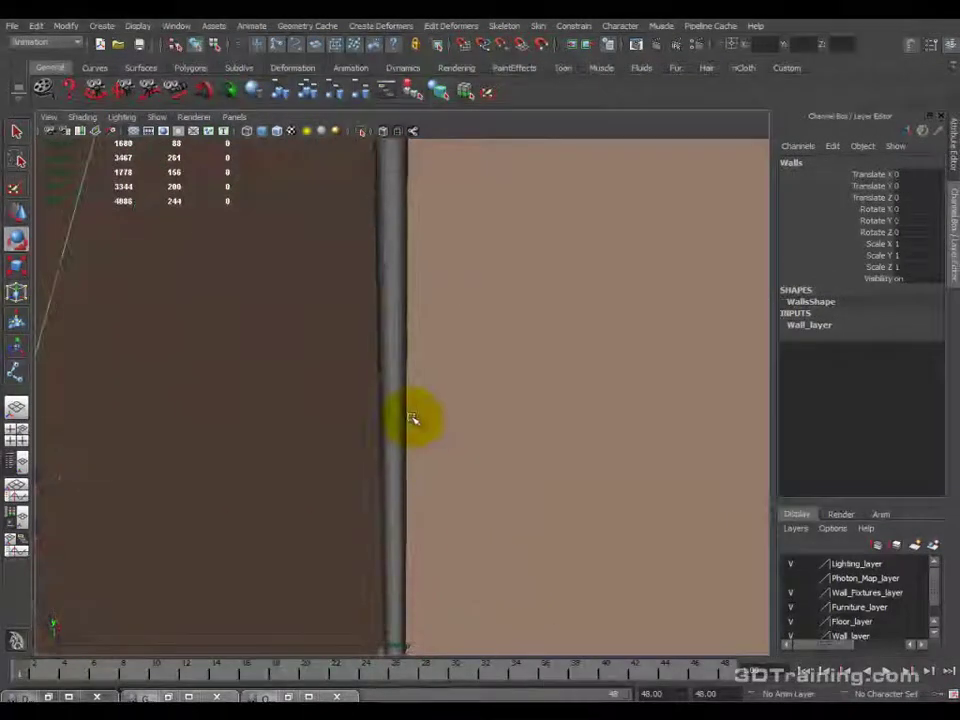
left_click_drag(397, 304, 432, 438, "alt")
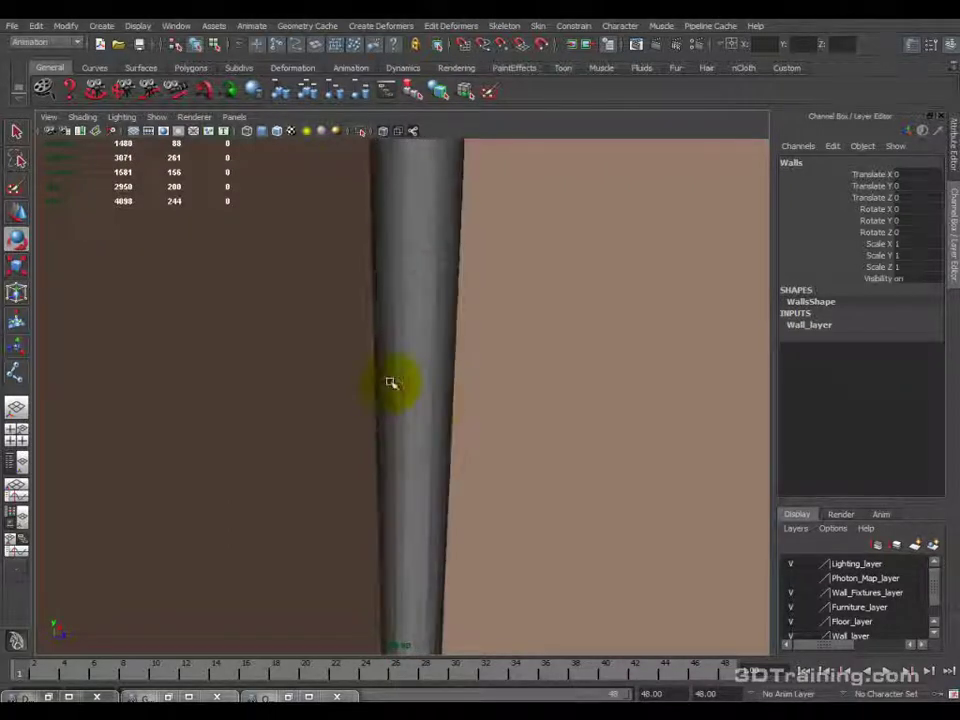
left_click(440, 383)
key("f")
left_click_drag(450, 345, 439, 317, "alt")
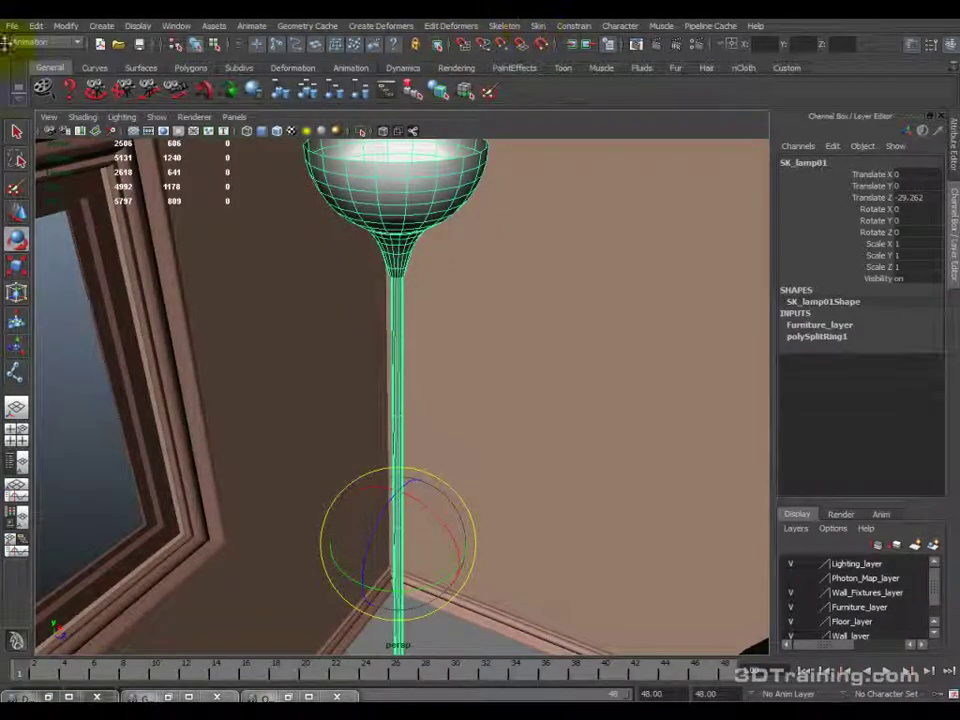
Switch from the Animation to the Polygons command set with the lamp mesh selected.
left_click(45, 43)
left_click(47, 66)
left_click(398, 27)
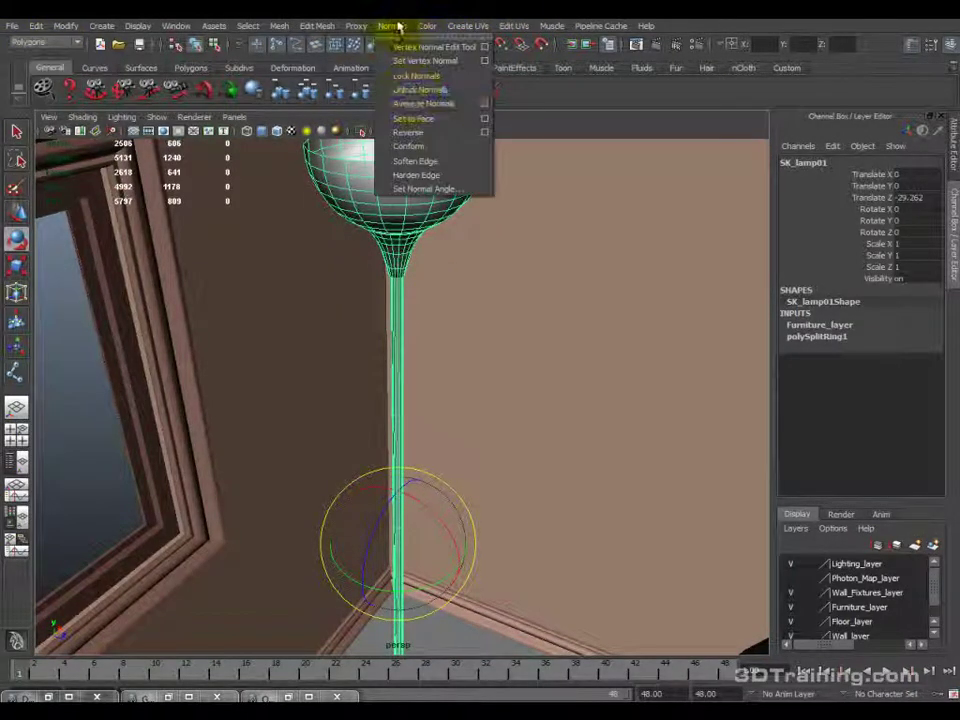
left_click(396, 26)
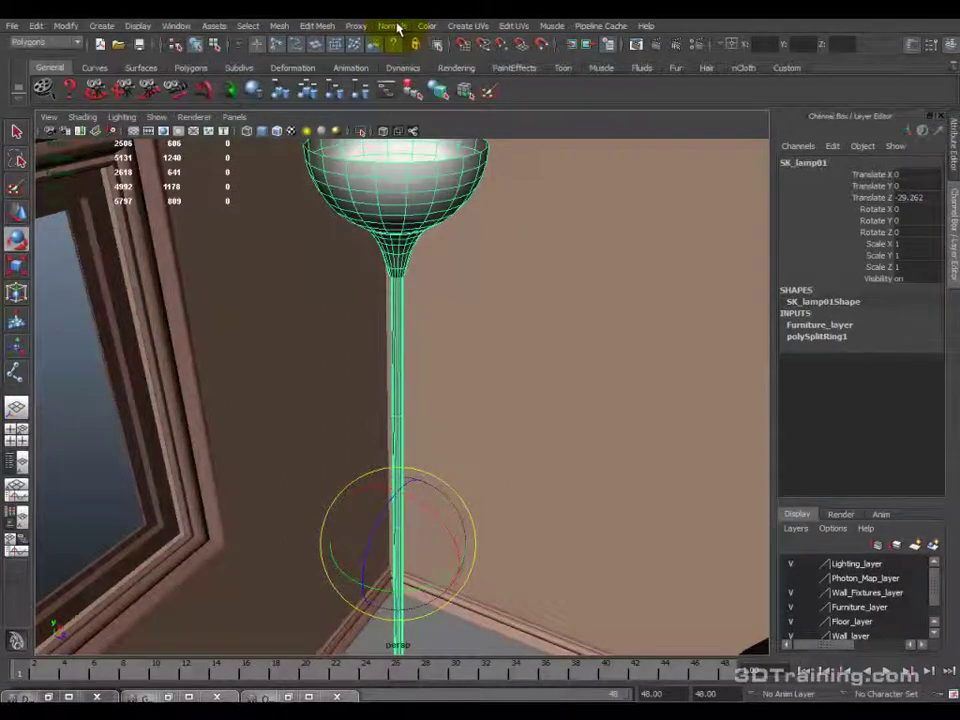
Select the horizontal edge loops around the lamp pole in edge mode.
left_click_drag(380, 200, 400, 187, "alt")
scroll(461, 456, "up", 5)
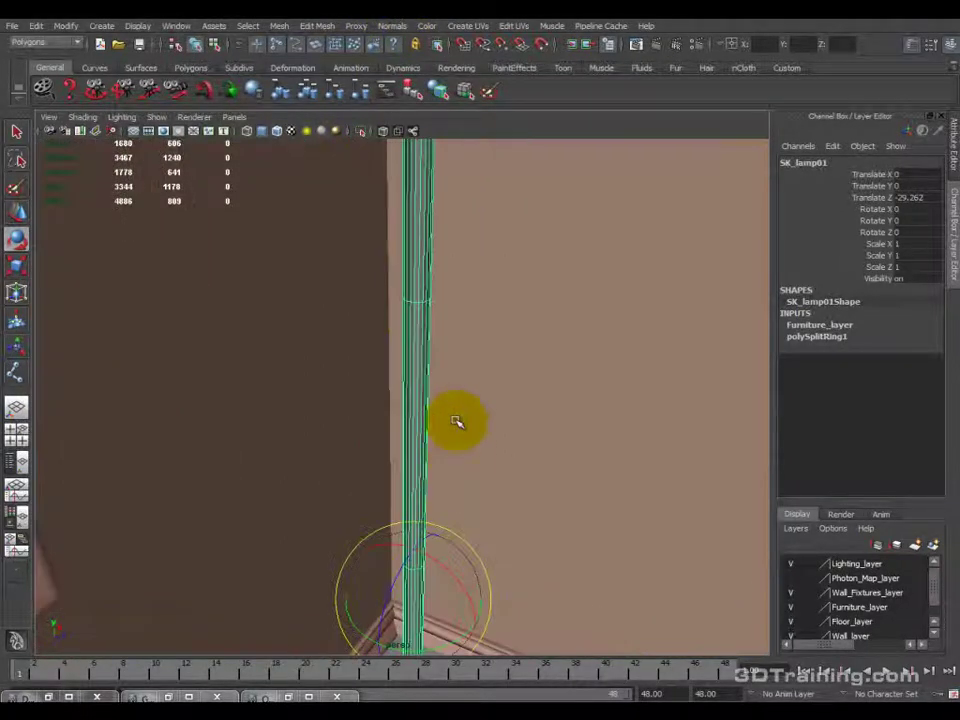
right_click_drag(414, 303, 416, 276)
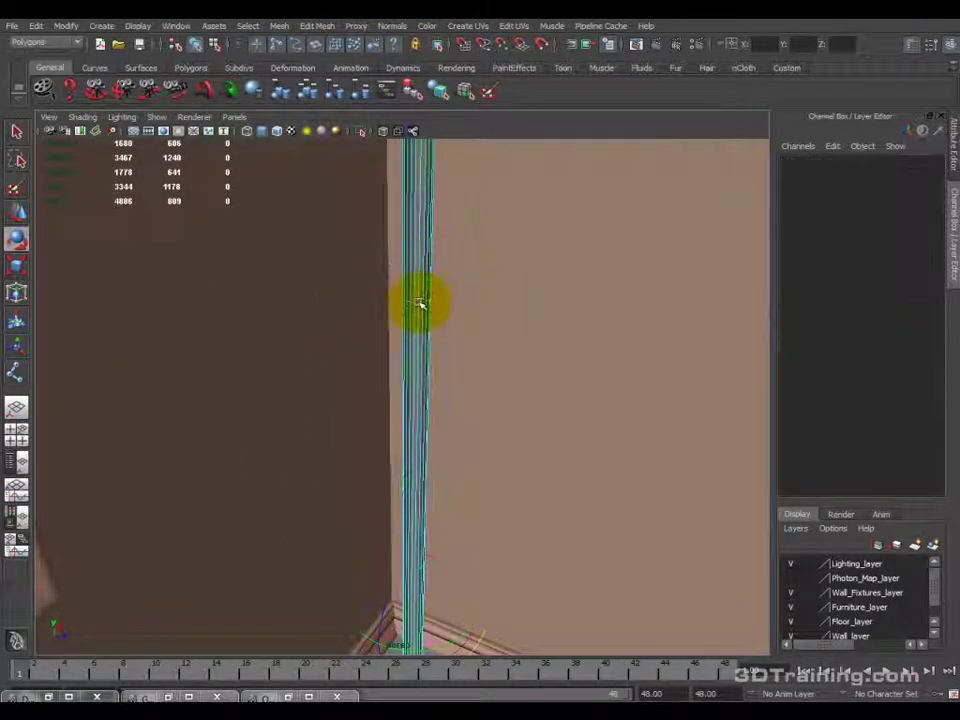
double_click(417, 303)
left_click_drag(407, 341, 371, 334, "alt")
mouse_move(454, 561)
left_mouse_down("alt")
mouse_move(512, 289)
mouse_move(489, 369)
mouse_move(457, 427)
mouse_move(454, 568)
mouse_move(512, 458)
mouse_move(525, 336)
mouse_move(467, 317)
mouse_move(497, 536)
mouse_move(512, 432)
mouse_move(495, 499)
mouse_move(456, 489)
mouse_move(456, 394)
mouse_move(471, 447)
mouse_move(467, 553)
left_mouse_up("alt")
left_click_drag(463, 326, 514, 435, "alt")
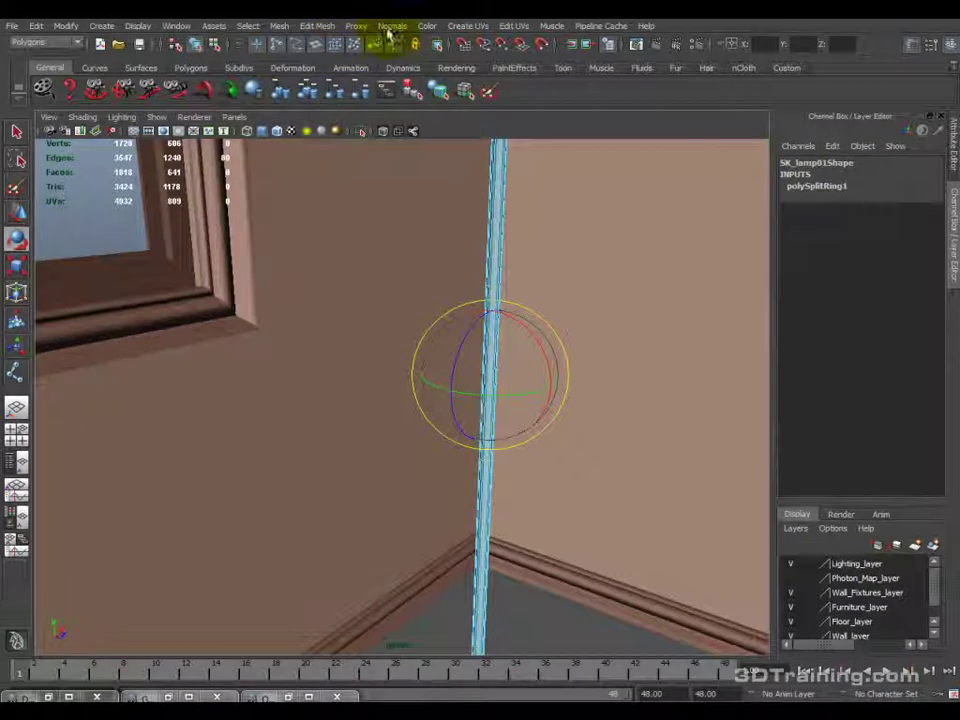
Bevel the selected lamp pole edge loops with fractional offset, width 0.5 and 1 segment.
left_click(317, 26)
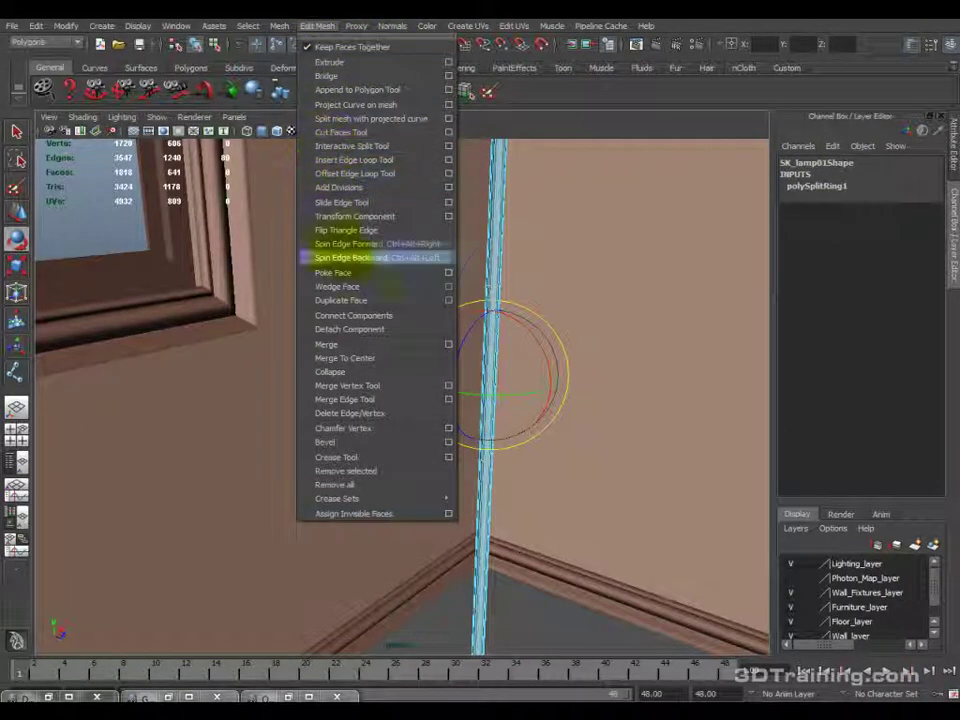
left_click(449, 442)
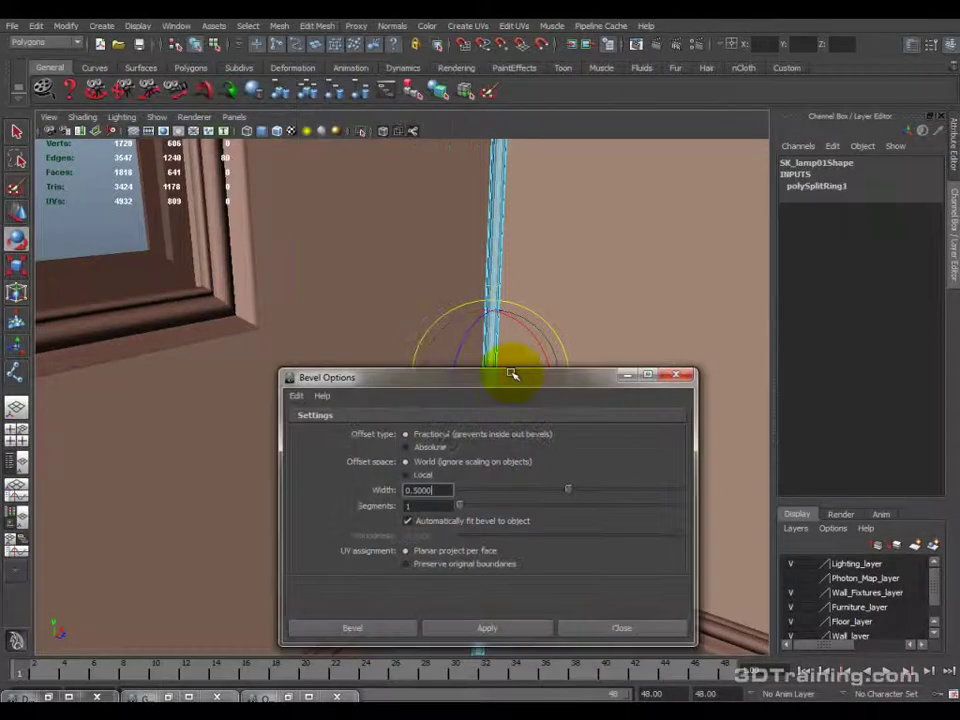
left_click_drag(589, 229, 445, 236, "alt")
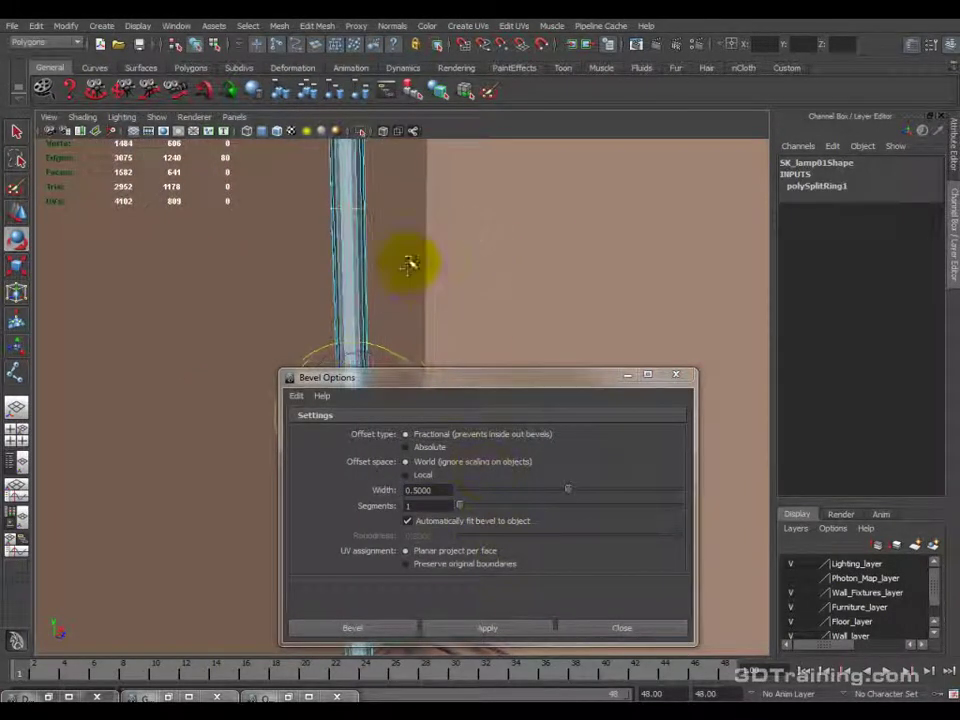
left_click(495, 630)
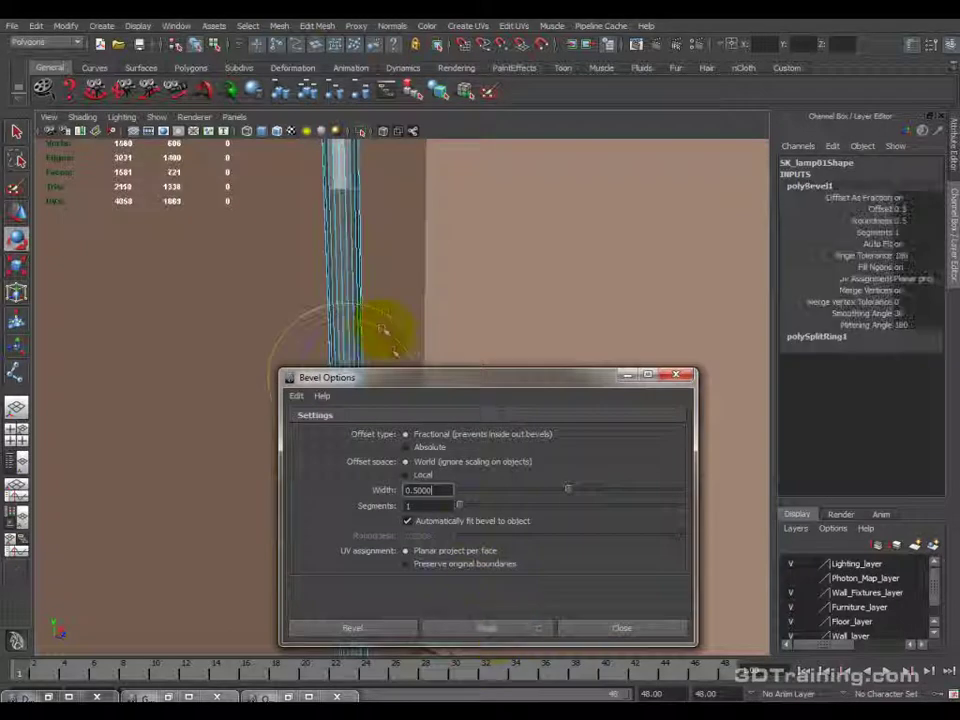
left_click(613, 630)
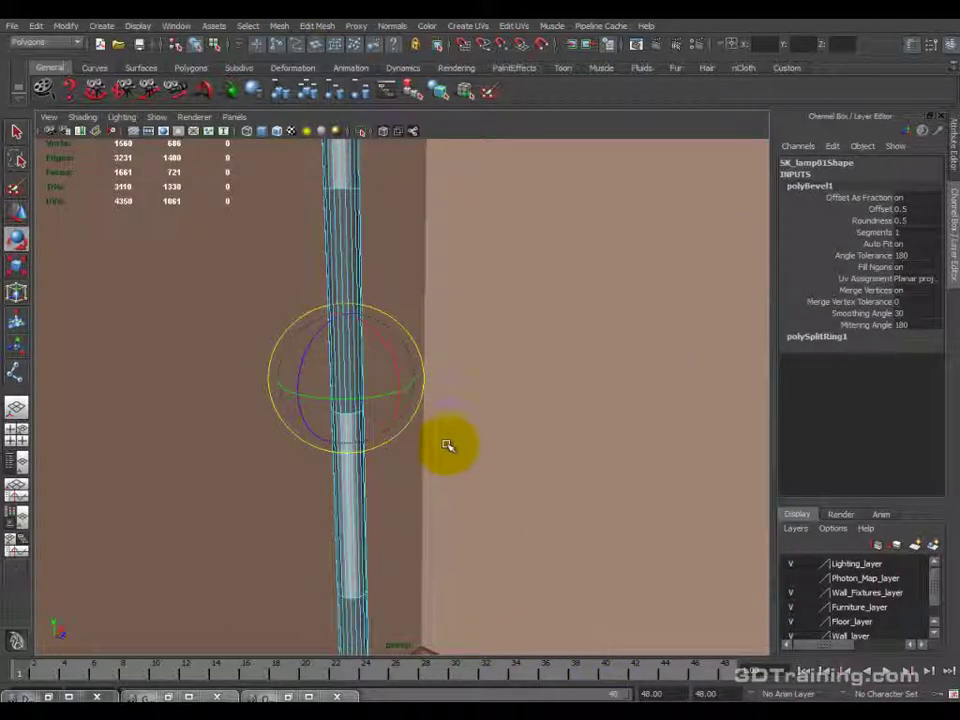
Set the pole bevel's offset to 0.1 and its segments to 2.
left_click(890, 208)
middle_click_drag(553, 306, 572, 321)
left_click(876, 232)
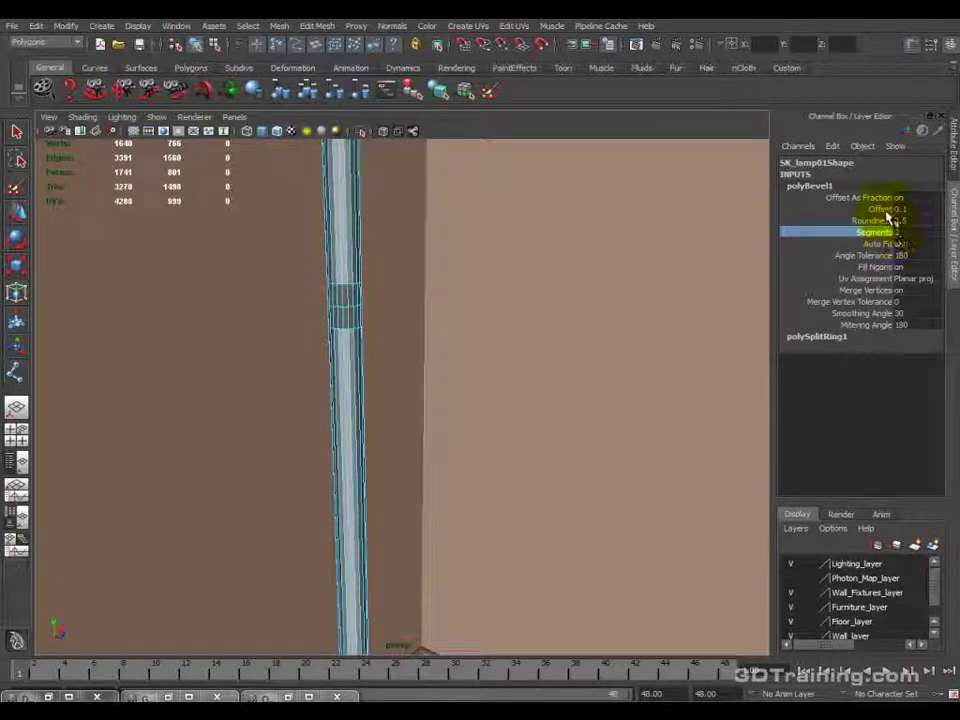
left_click_drag(409, 268, 491, 294, "alt")
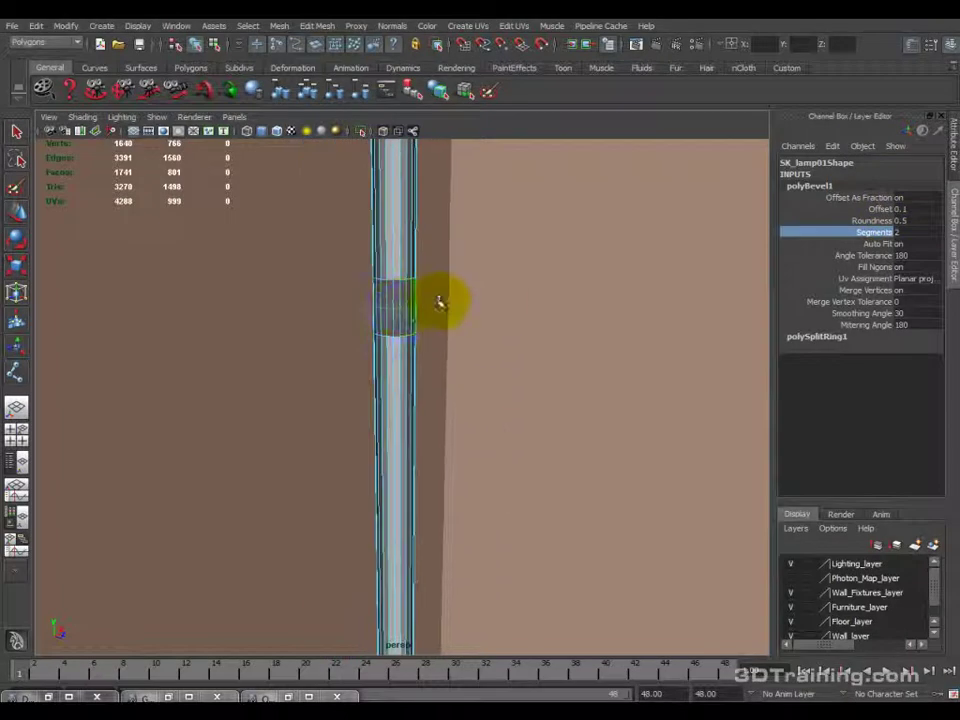
Examine the edge loops of a bevelled band on the lamp pole up close by selecting them.
key("e")
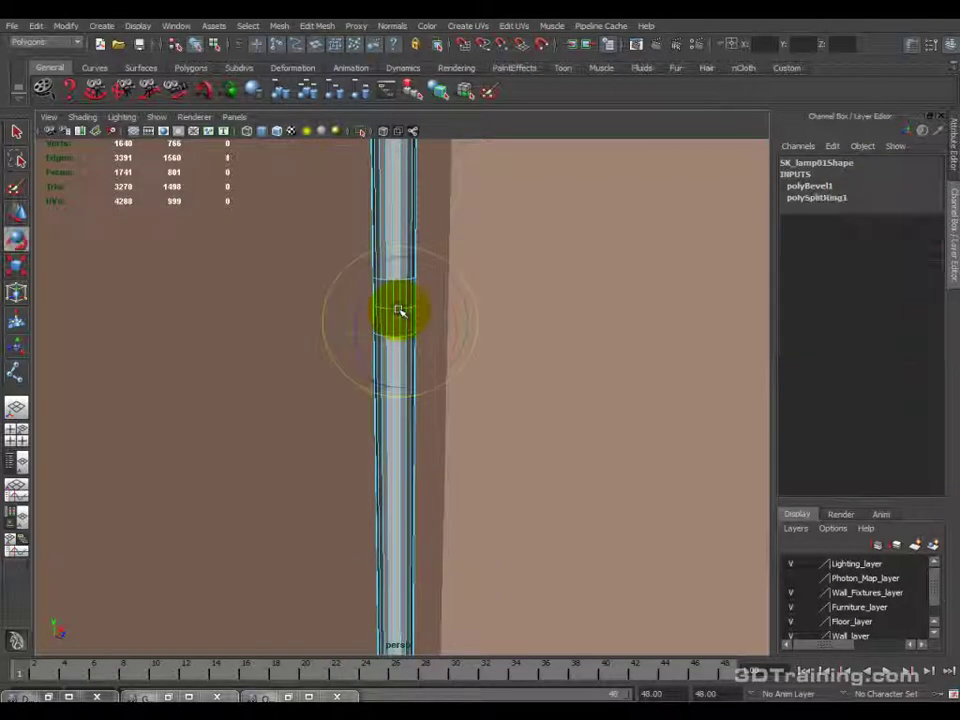
key("q")
left_click_drag(390, 315, 402, 342, "alt")
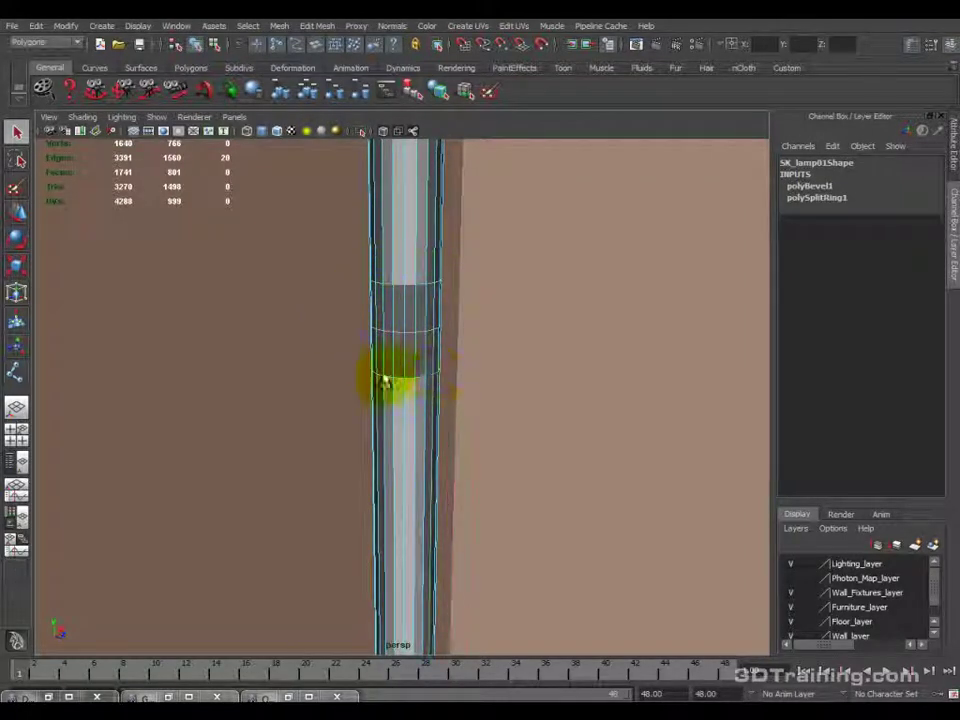
left_click(409, 337)
left_click_drag(440, 322, 459, 358)
scroll(461, 362, "down", 3)
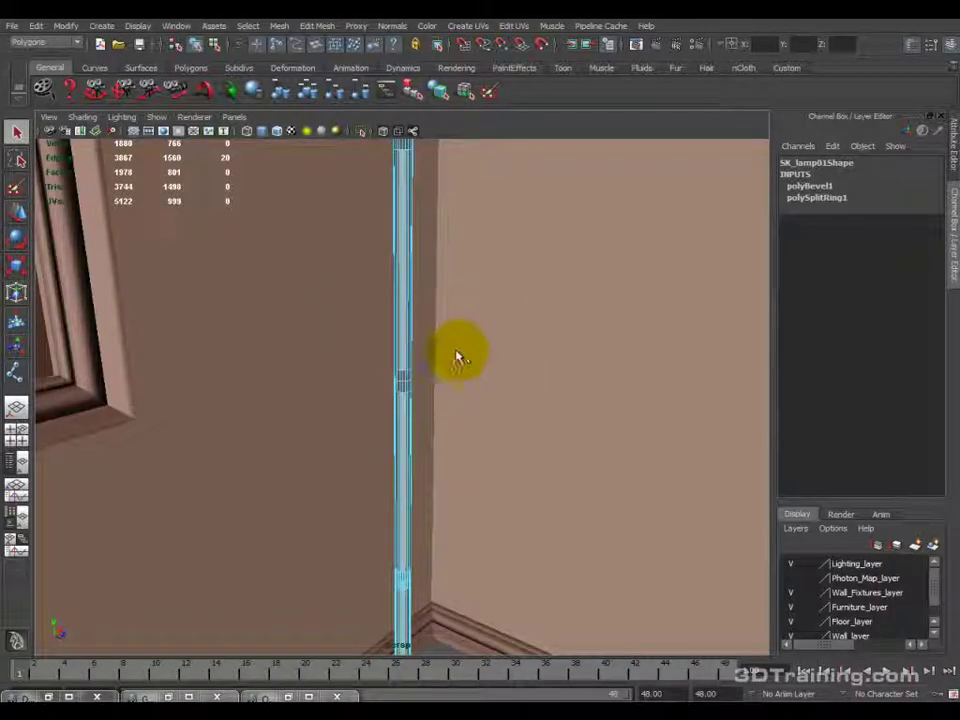
Leave edge mode and select the whole floor lamp mesh as an object.
right_click_drag(407, 353, 460, 326)
left_click(404, 374)
left_click_drag(403, 450, 489, 480, "alt")
left_click(420, 518)
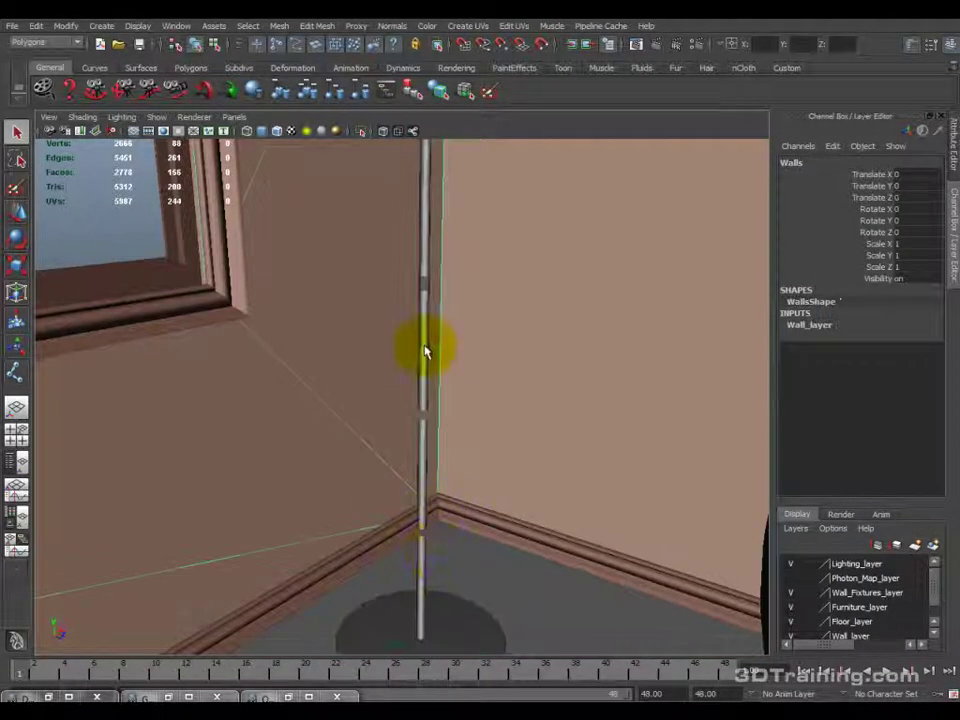
left_click(422, 439)
right_click_drag(421, 436, 535, 667)
right_click_drag(535, 500, 542, 456)
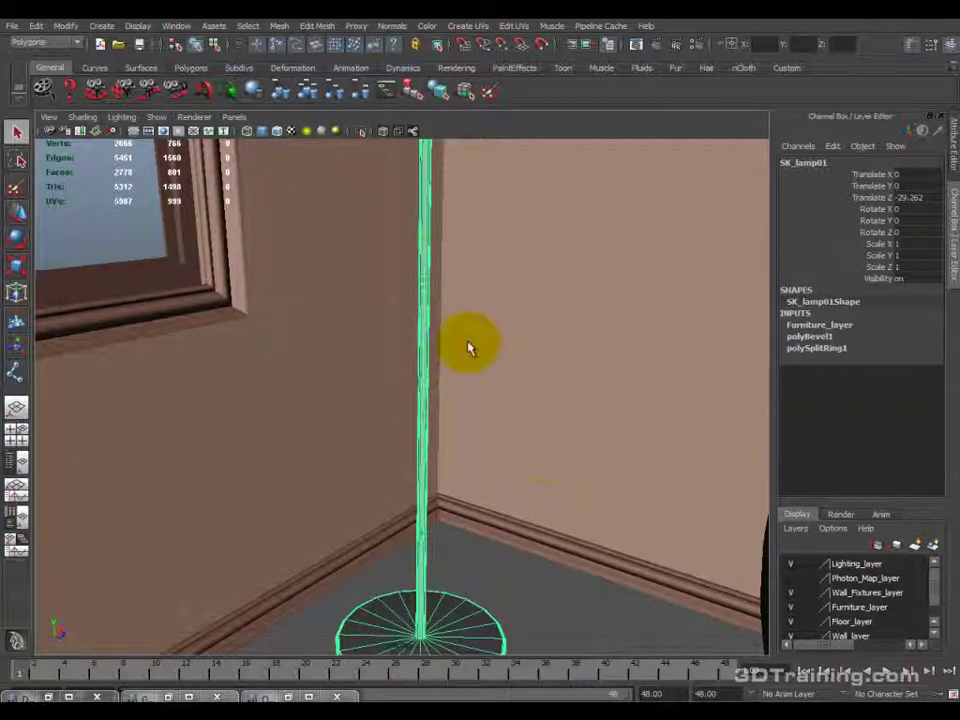
Soften the shading of the whole lamp mesh with Set Normal Angle.
left_click(418, 248)
right_click_drag(412, 487, 369, 583, "alt")
key("[")
right_click_drag(390, 268, 437, 528, "alt")
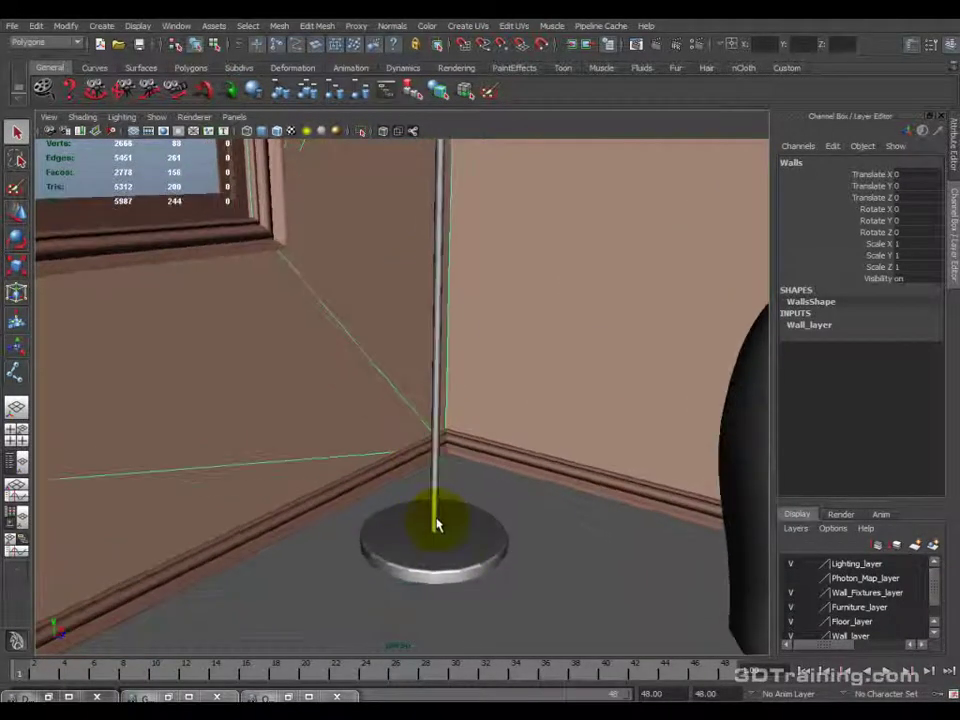
left_click(437, 528)
left_click(550, 565)
left_click(439, 568)
left_click(390, 26)
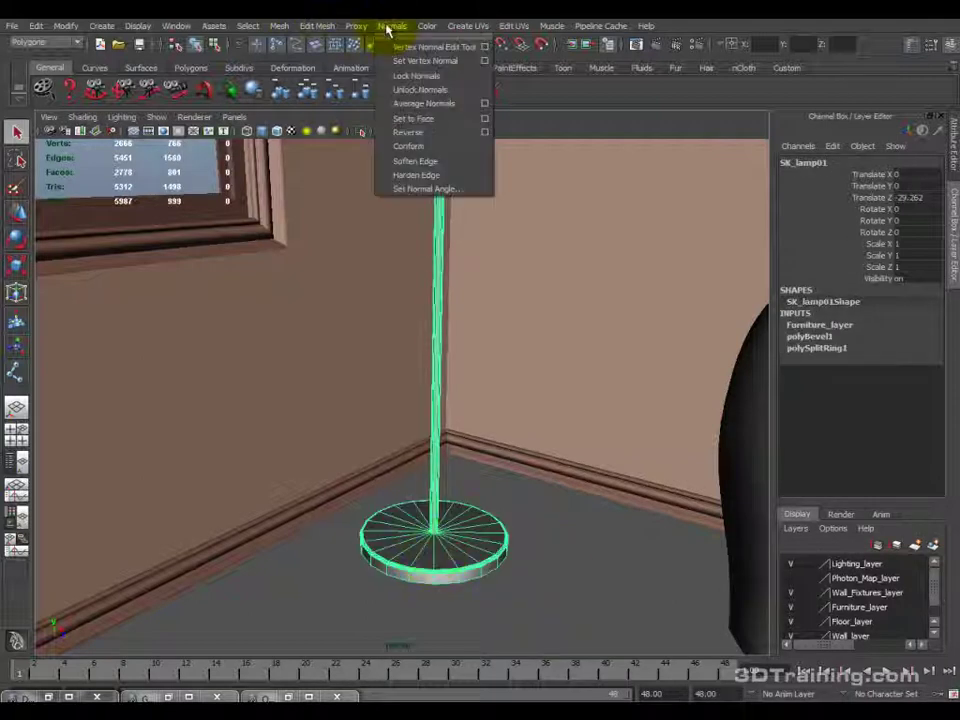
left_click(412, 189)
left_click(360, 628)
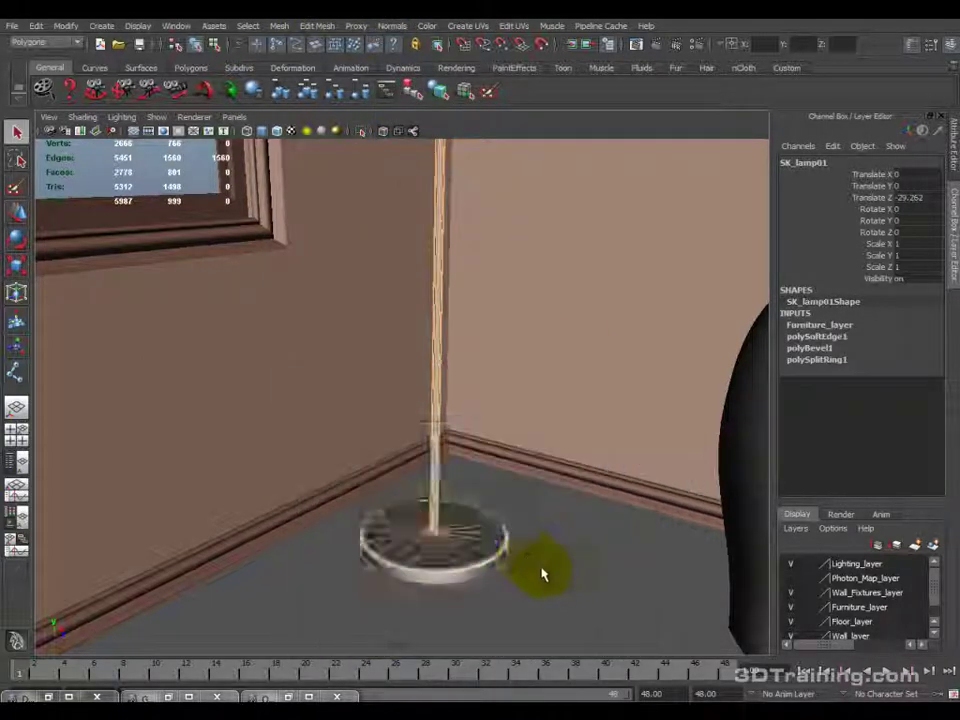
left_click(476, 386)
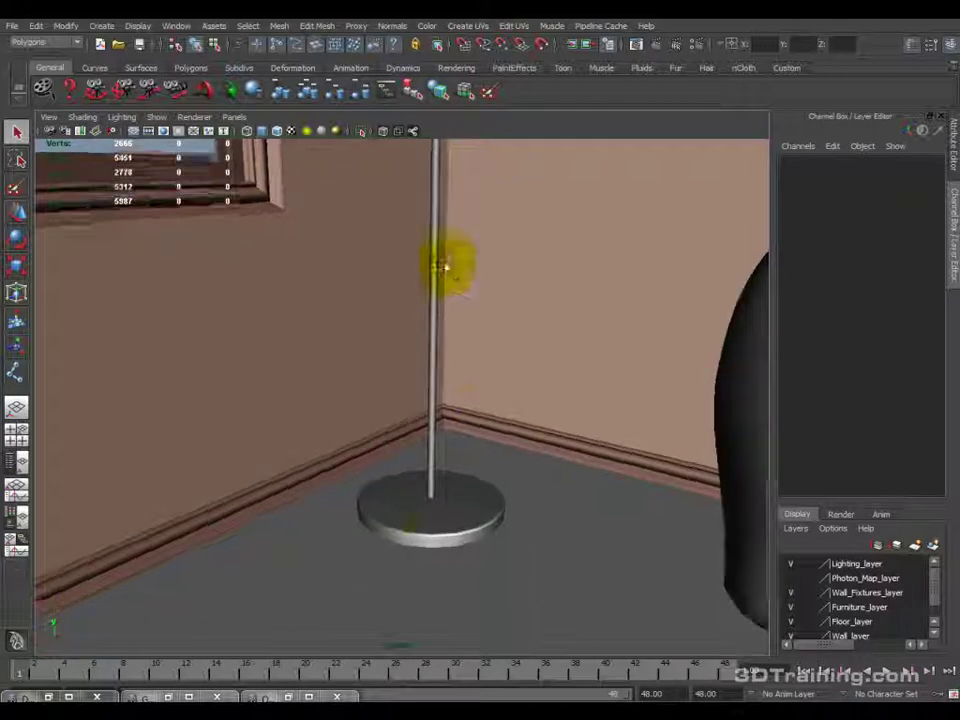
Inspect the lamp's smoothed shading from its base up to the shade.
left_click_drag(435, 529, 497, 469, "alt")
right_click_drag(497, 469, 530, 547, "alt")
left_click_drag(530, 547, 435, 461, "alt")
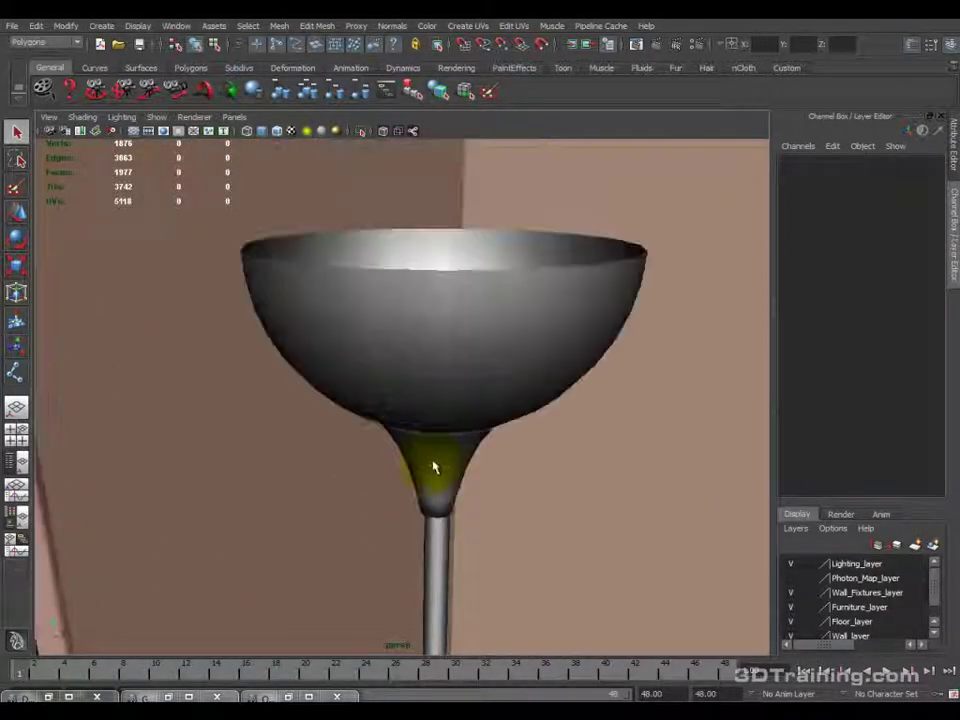
left_click(435, 461)
right_click_drag(435, 461, 477, 322, "alt")
key("f")
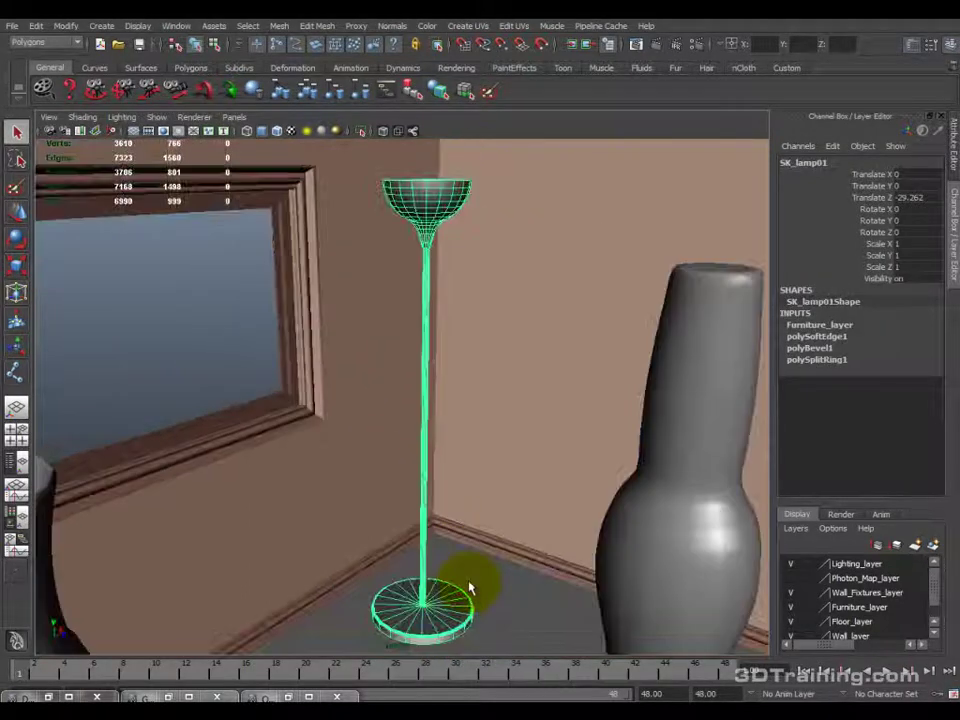
left_click(497, 645)
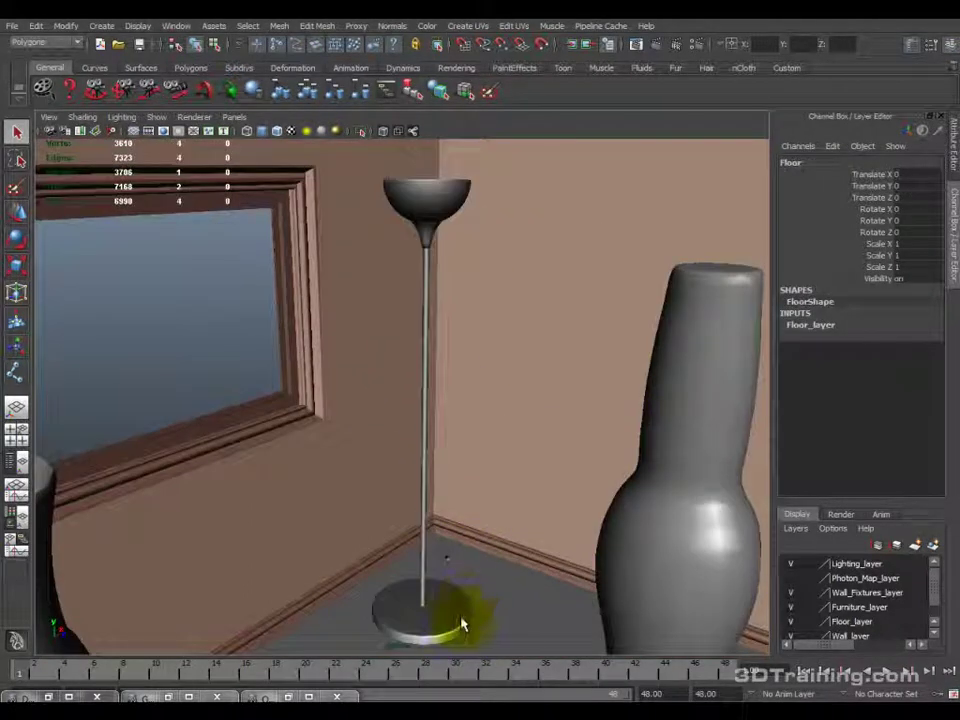
Delete the construction history of the lamp mesh SK_lamp01.
left_click(464, 625)
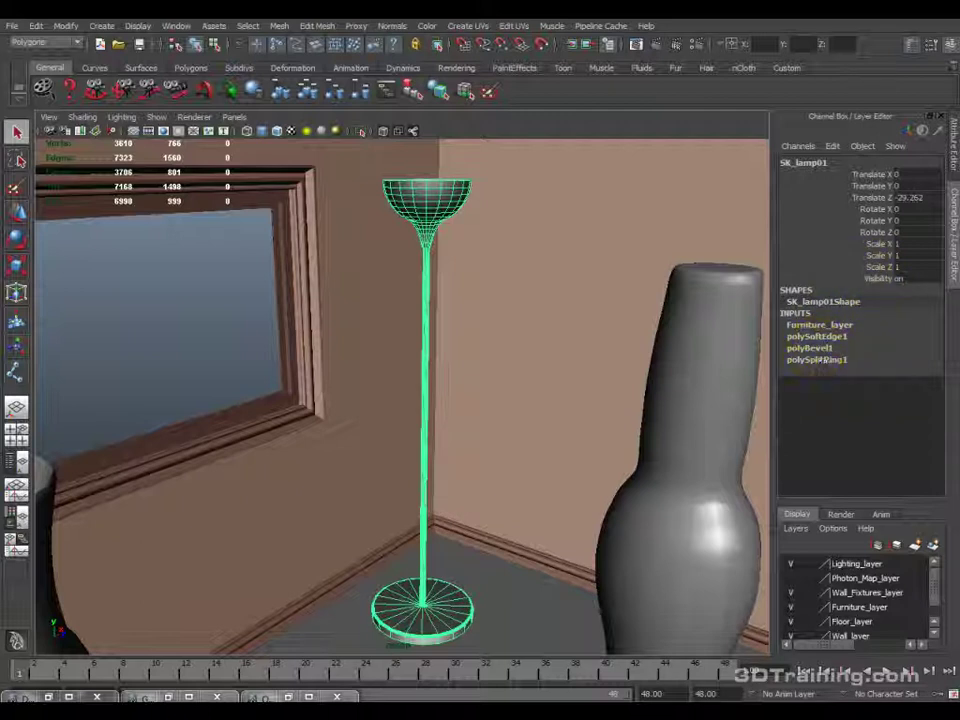
left_click(37, 26)
mouse_move(129, 178)
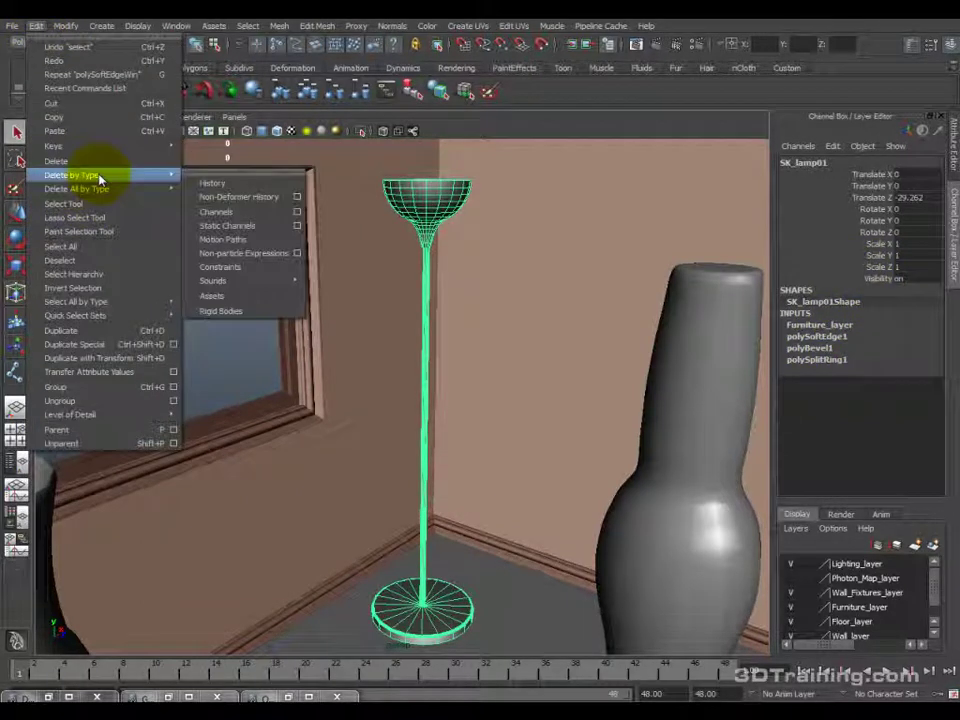
left_click(229, 186)
Restore the Outliner and turn on the display of joints in the perspective view.
left_click_drag(410, 541, 326, 574, "alt")
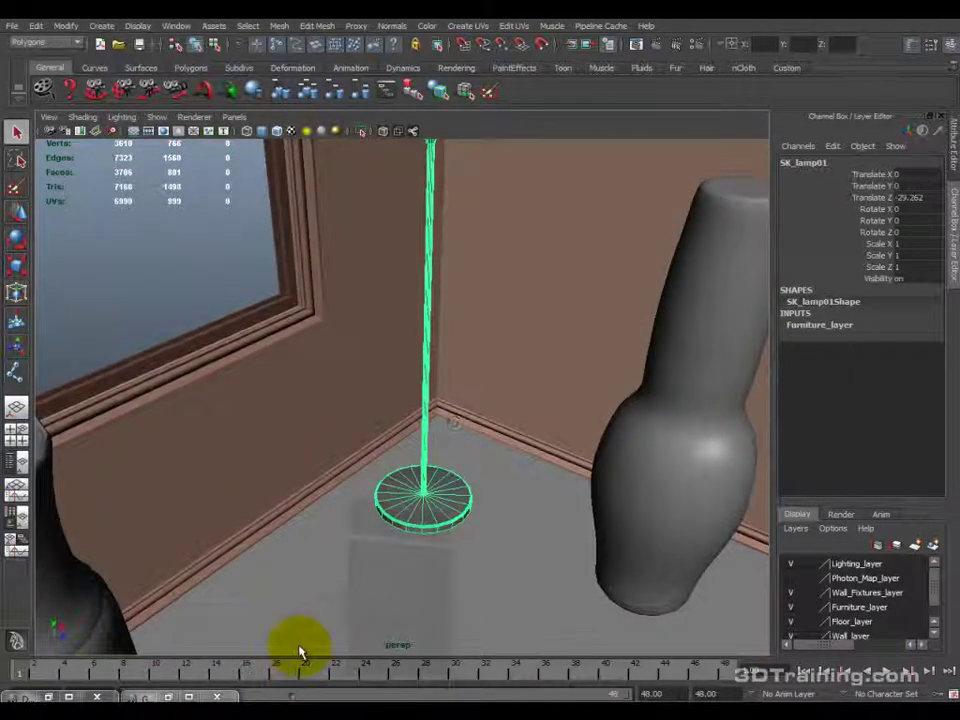
left_click(291, 695)
left_click(158, 117)
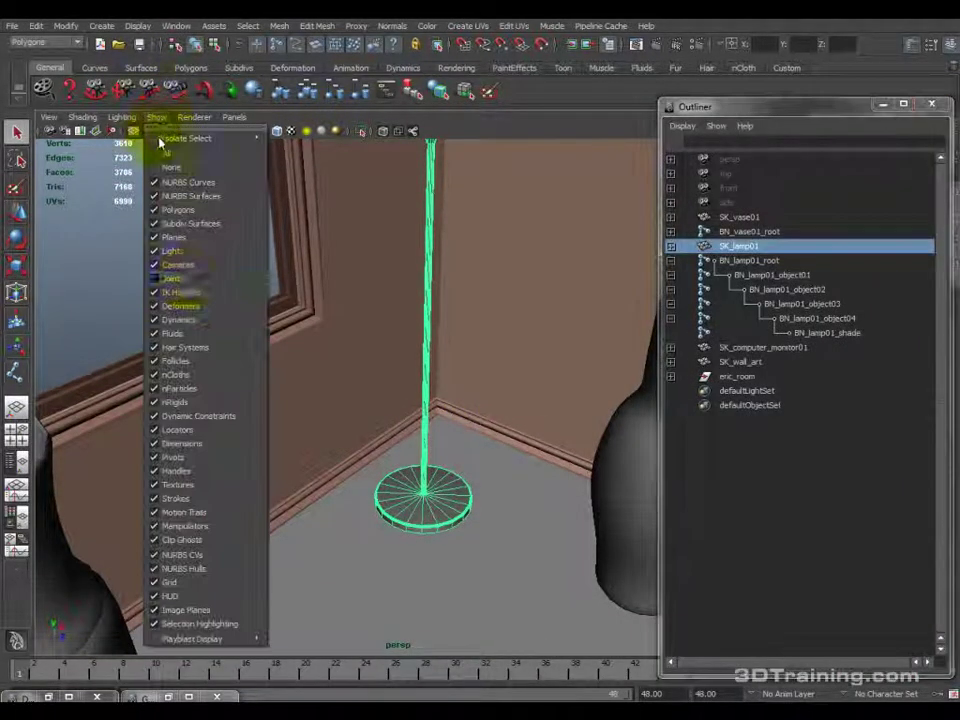
left_click(189, 279)
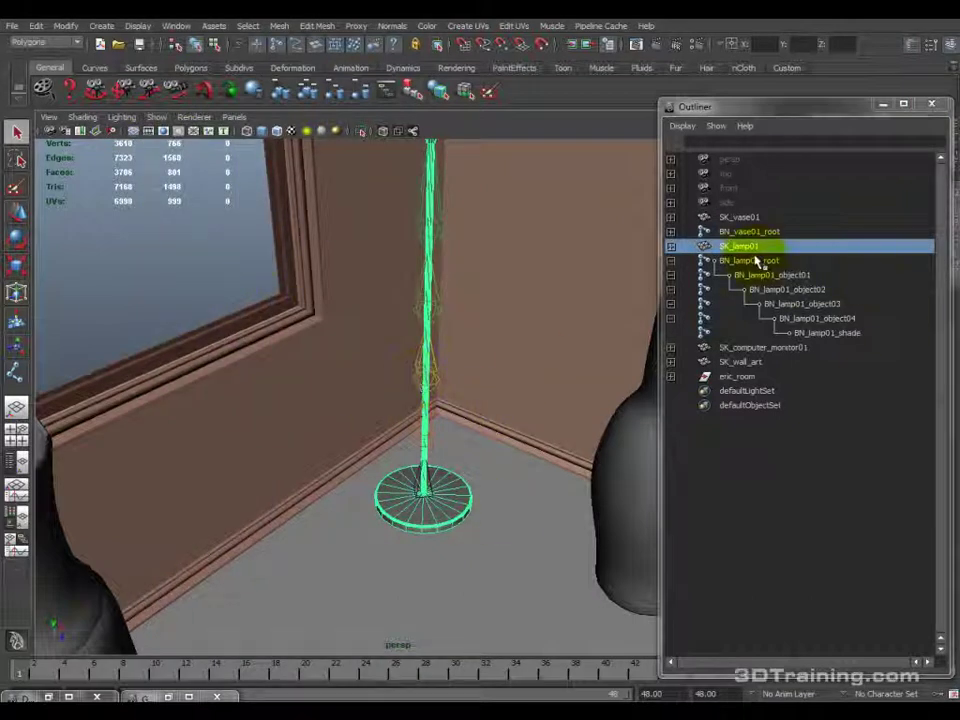
Smooth-bind SK_lamp01 to the joints BN_lamp01_object01 through BN_lamp01_shade using the Animation command set.
left_click(814, 274)
left_click(826, 332, "shift")
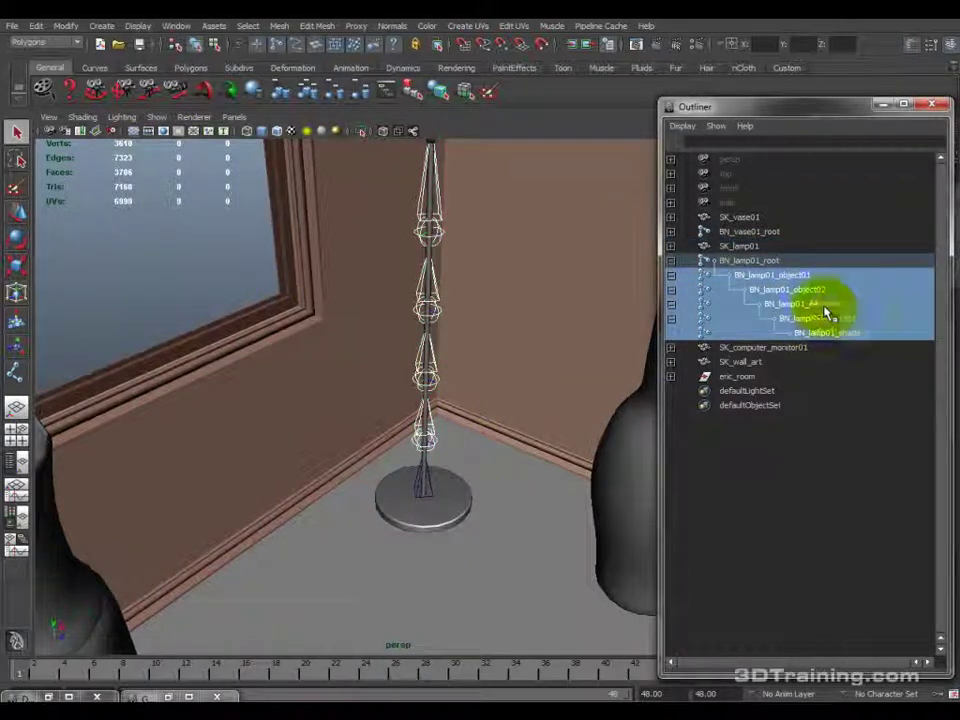
left_click(745, 246, "ctrl")
left_click_drag(624, 279, 480, 300, "alt")
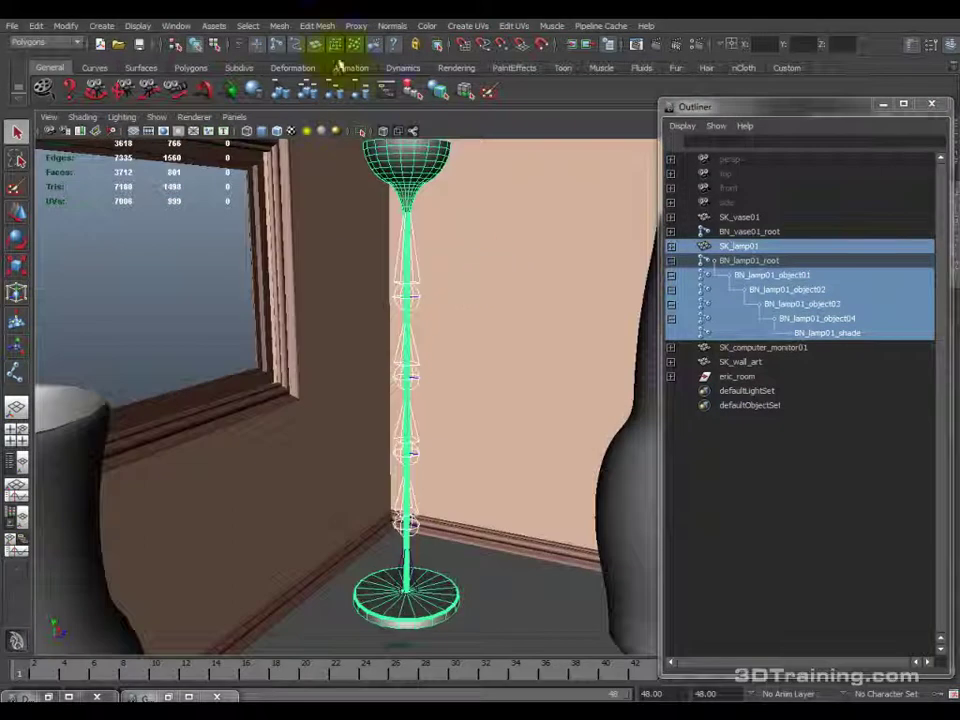
left_click(45, 43)
left_click(40, 30)
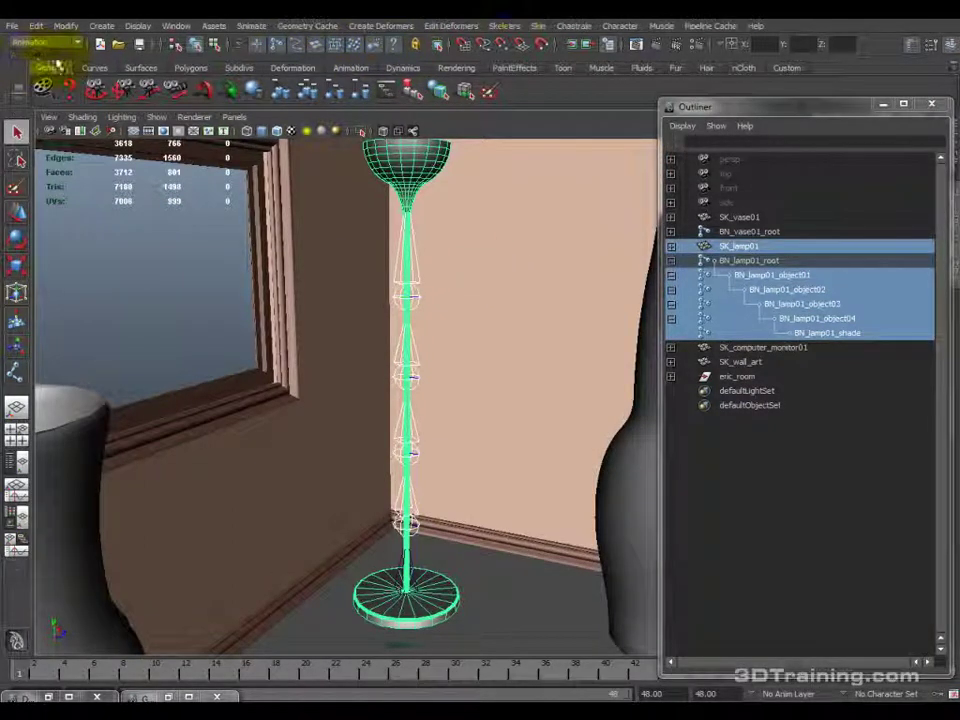
left_click(537, 27)
left_click(630, 55)
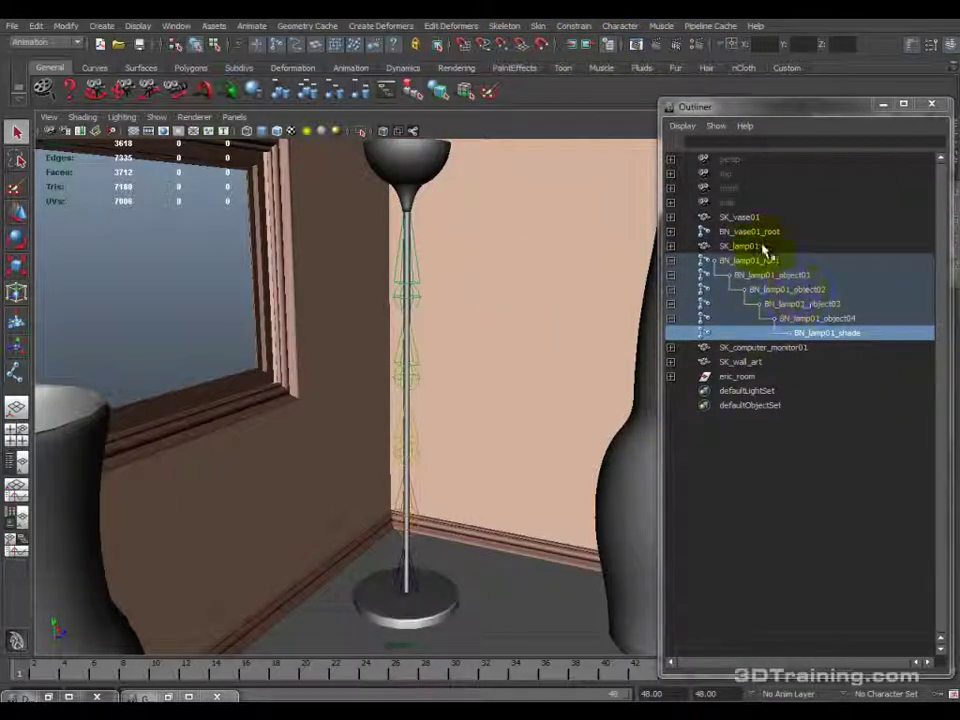
Test the new binding near the lamp base by rotating joint BN_lamp01_object01.
left_click(785, 279)
key("f")
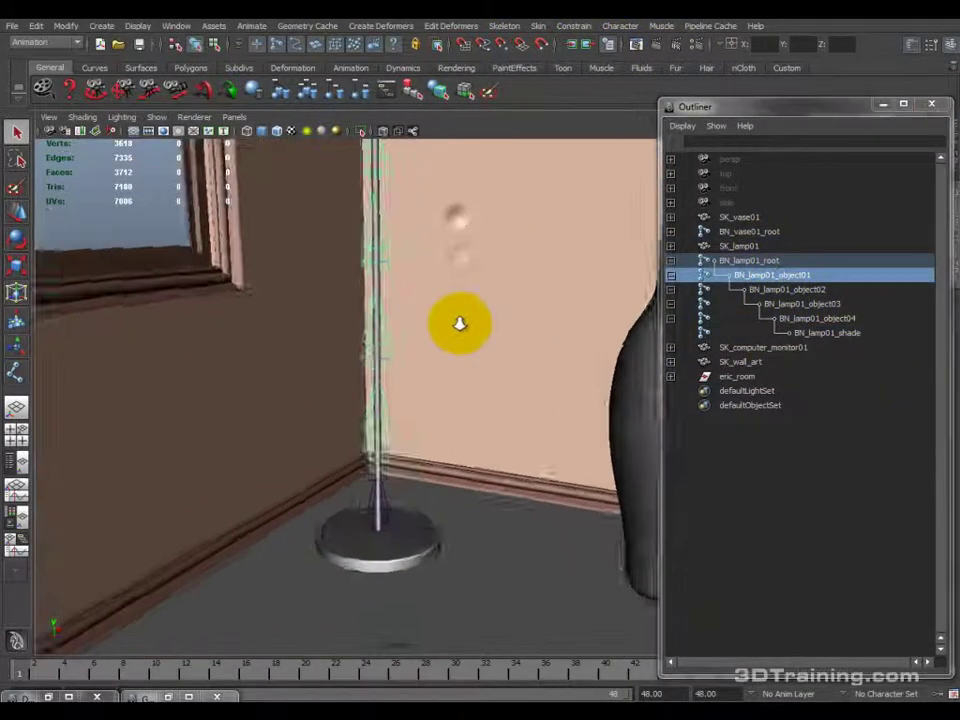
left_click_drag(473, 455, 457, 312, "alt")
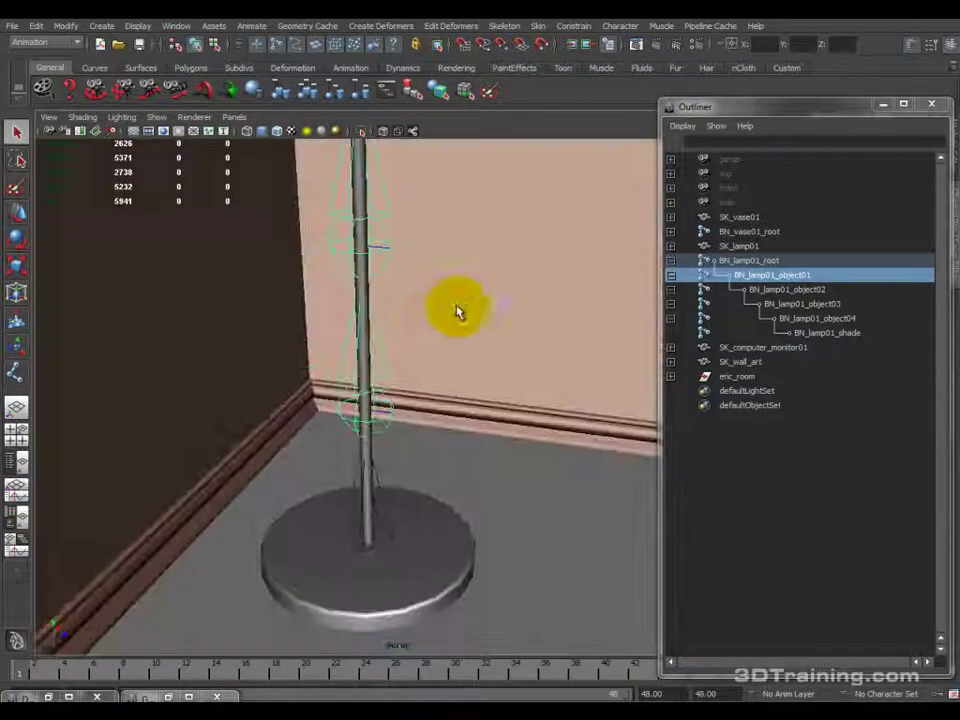
key("e")
mouse_move(381, 400)
left_mouse_down()
mouse_move(370, 438)
mouse_move(418, 420)
mouse_move(392, 399)
mouse_move(378, 420)
left_mouse_up()
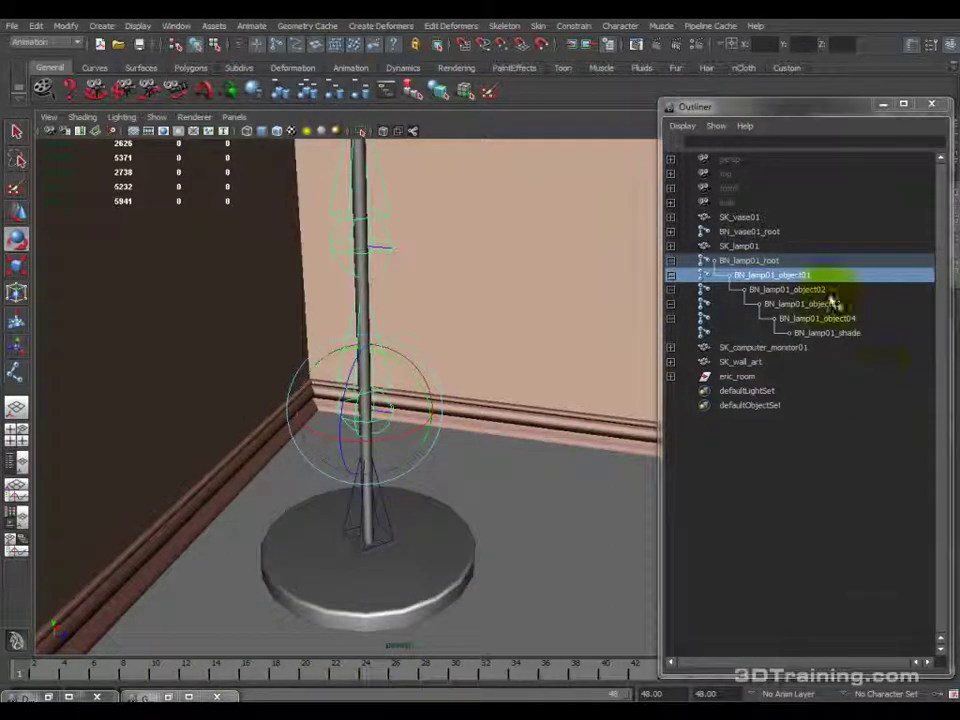
Rotate joint BN_lamp01_object02 in several directions to test how the bevelled pole section bends.
left_click(680, 289)
left_click_drag(401, 221, 336, 261)
scroll(340, 260, "down", 5)
left_click_drag(416, 314, 358, 517)
left_click_drag(379, 281, 413, 428, "alt")
left_click_drag(439, 199, 367, 152, "alt")
left_click(270, 132)
mouse_move(347, 336)
left_mouse_down("alt")
mouse_move(343, 369)
mouse_move(398, 339)
mouse_move(500, 365)
mouse_move(512, 423)
mouse_move(457, 336)
mouse_move(351, 321)
mouse_move(418, 300)
mouse_move(447, 383)
mouse_move(364, 332)
mouse_move(332, 360)
mouse_move(436, 335)
mouse_move(461, 392)
mouse_move(401, 296)
mouse_move(326, 343)
mouse_move(310, 400)
mouse_move(347, 301)
left_mouse_up("alt")
left_click_drag(335, 367, 277, 158)
left_click_drag(345, 370, 366, 346)
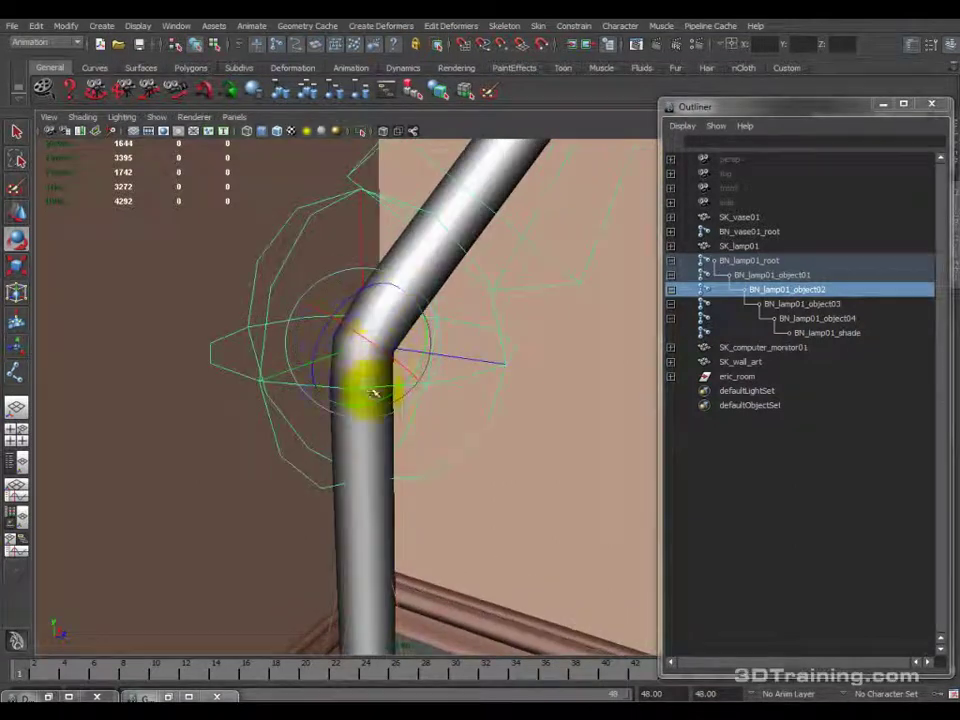
left_click_drag(362, 405, 293, 251)
left_click_drag(338, 337, 383, 362)
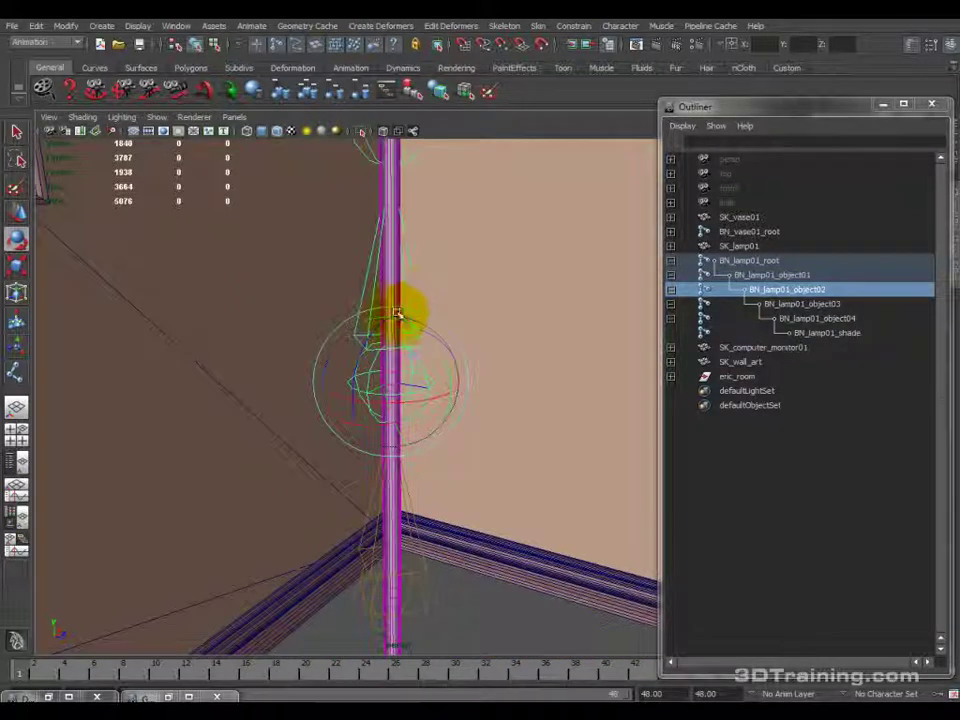
Select the lamp mesh and open the Paint Skin Weights Tool with its settings.
right_click_drag(418, 294, 452, 321, "alt")
left_click_drag(452, 321, 420, 484, "alt")
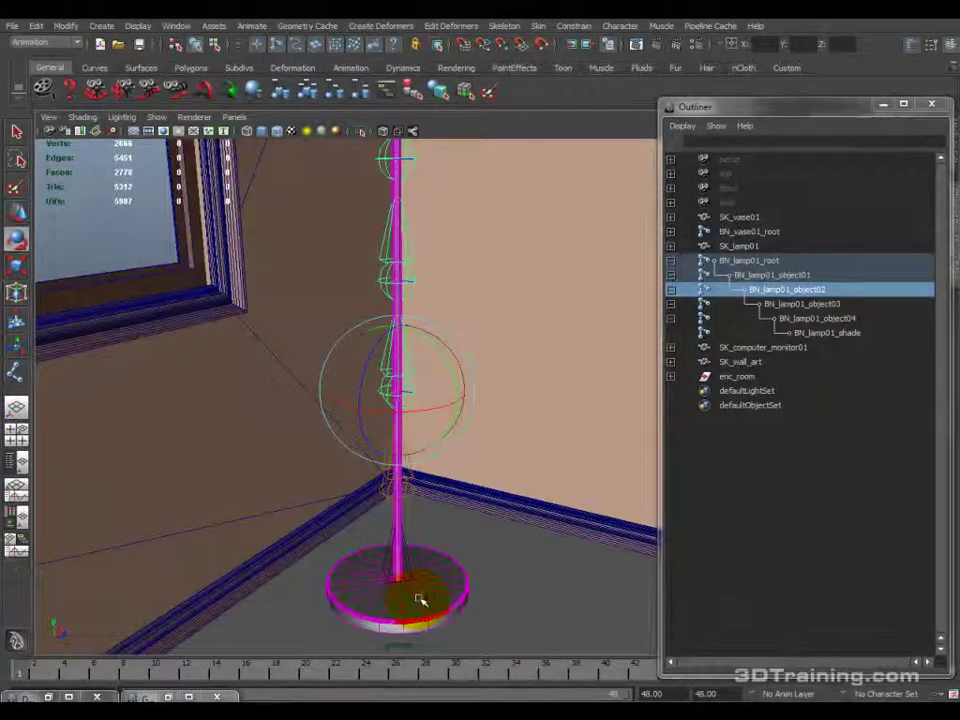
left_click(418, 596)
left_click_drag(380, 388, 414, 429, "alt")
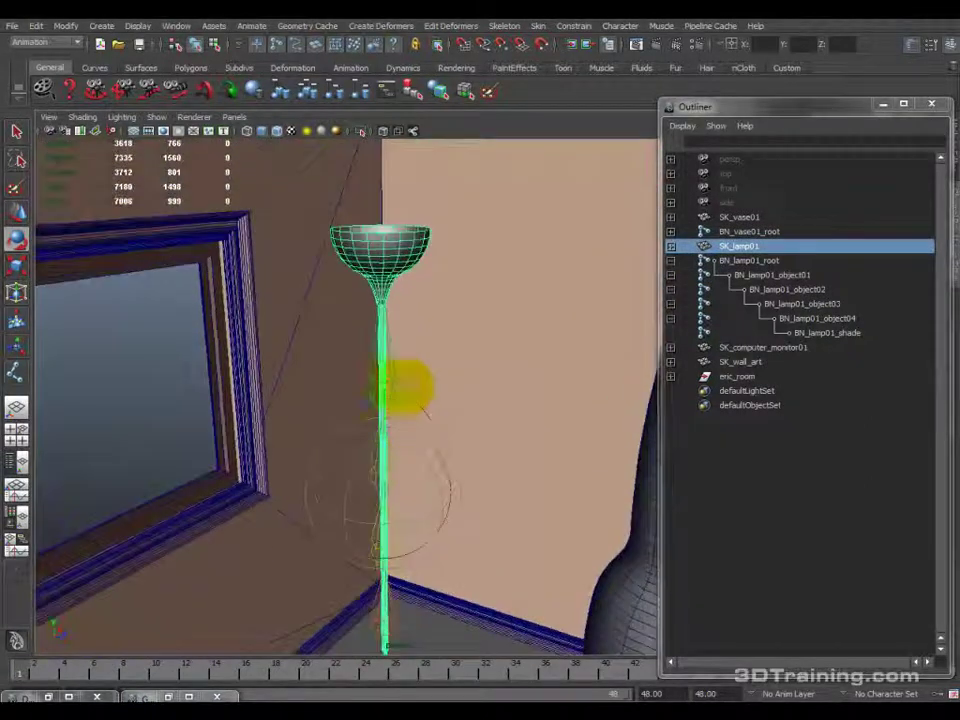
left_click(538, 26)
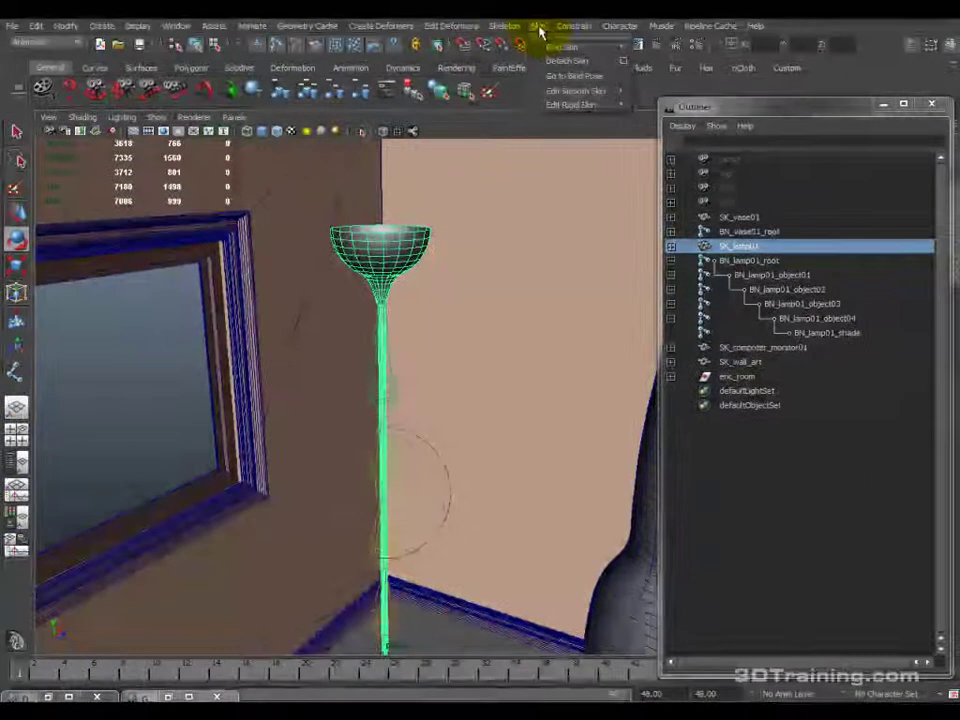
mouse_move(595, 92)
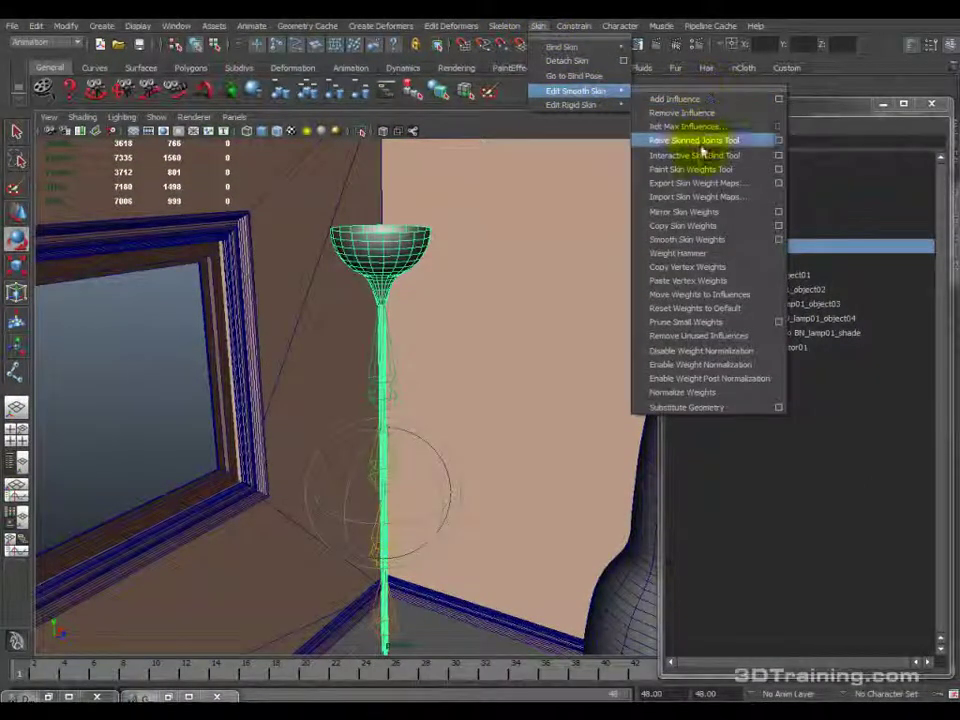
left_click(779, 176)
left_click_drag(472, 290, 489, 343, "alt")
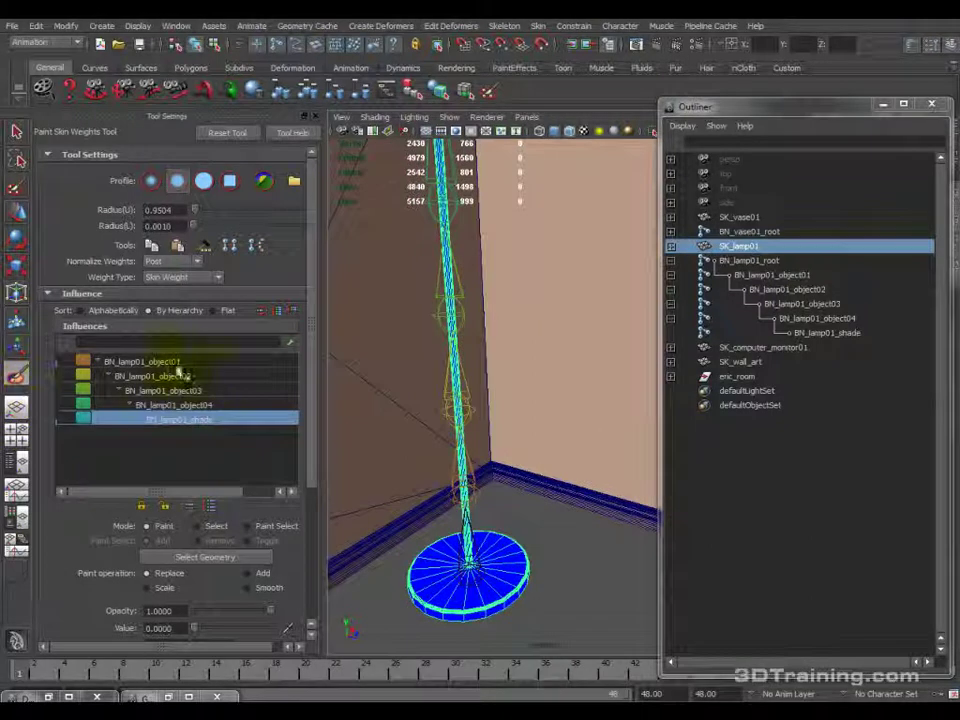
Paint the lamp base onto the BN_lamp01_object01 influence with the Add operation at value 0.4757.
left_click(140, 361)
left_click_drag(450, 396, 482, 354, "alt")
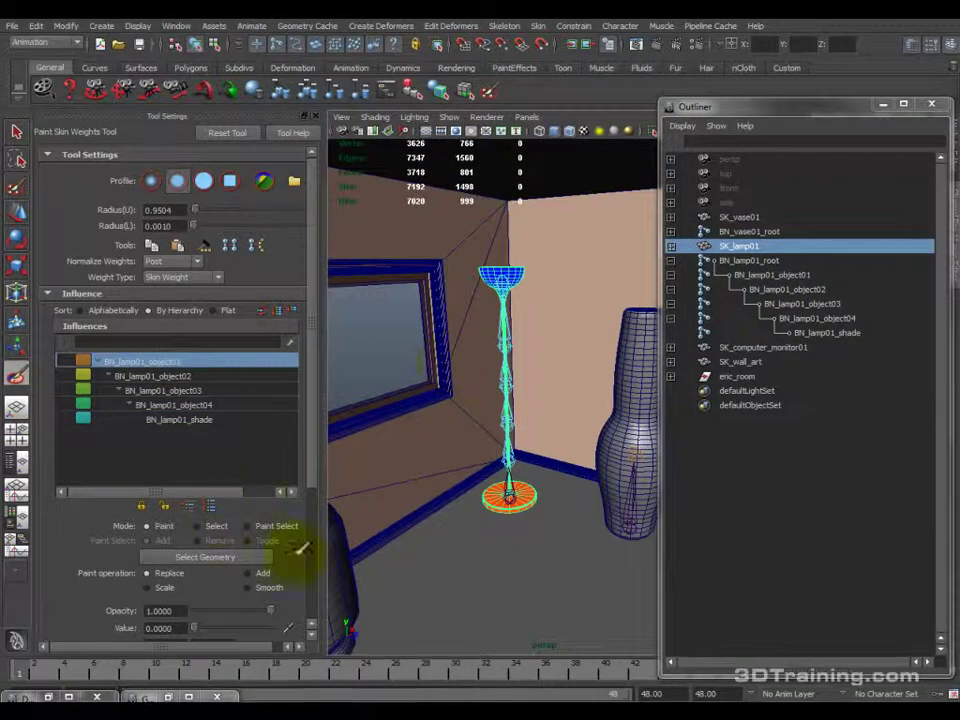
right_click_drag(510, 497, 580, 430, "alt")
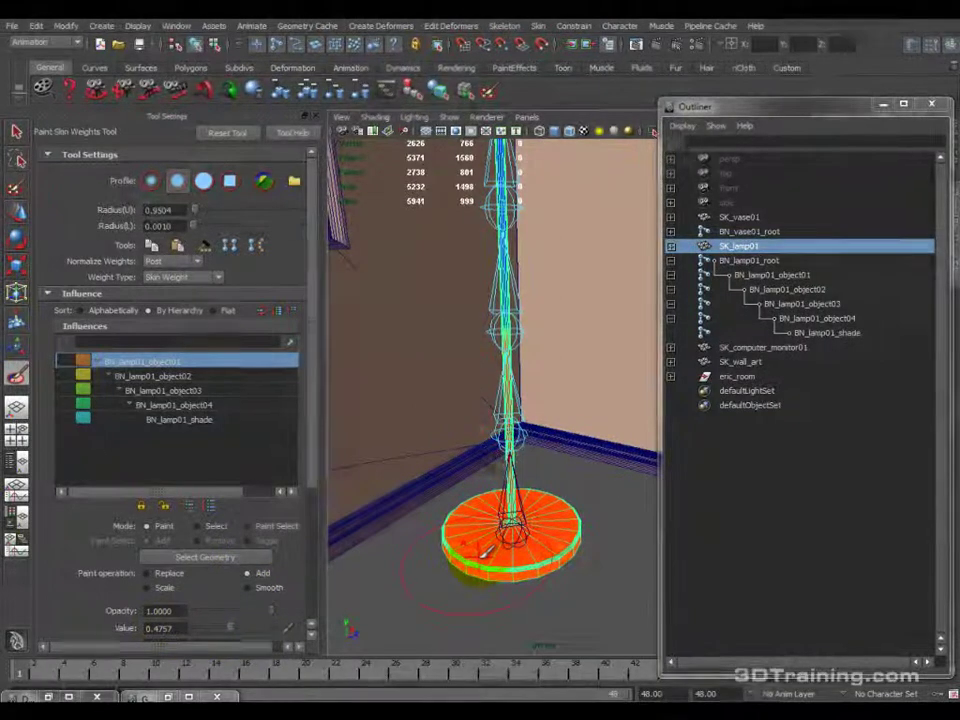
left_click_drag(551, 528, 545, 490)
left_click_drag(512, 530, 490, 505, "alt")
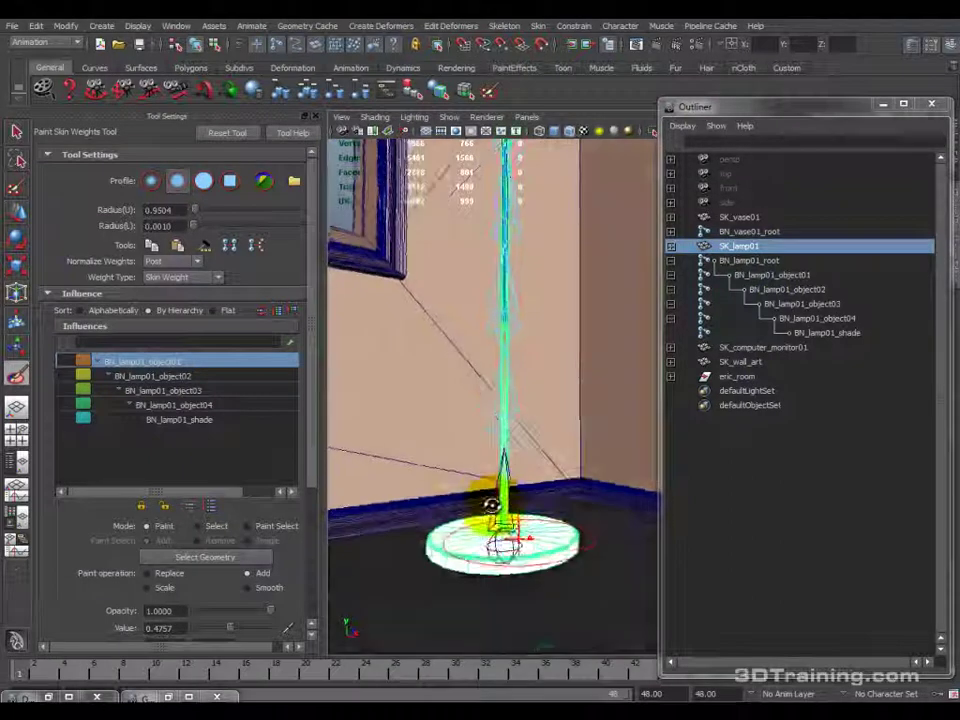
Isolate the lamp in the viewport and add more BN_lamp01_object01 weight across both sides of its base.
left_click(645, 131)
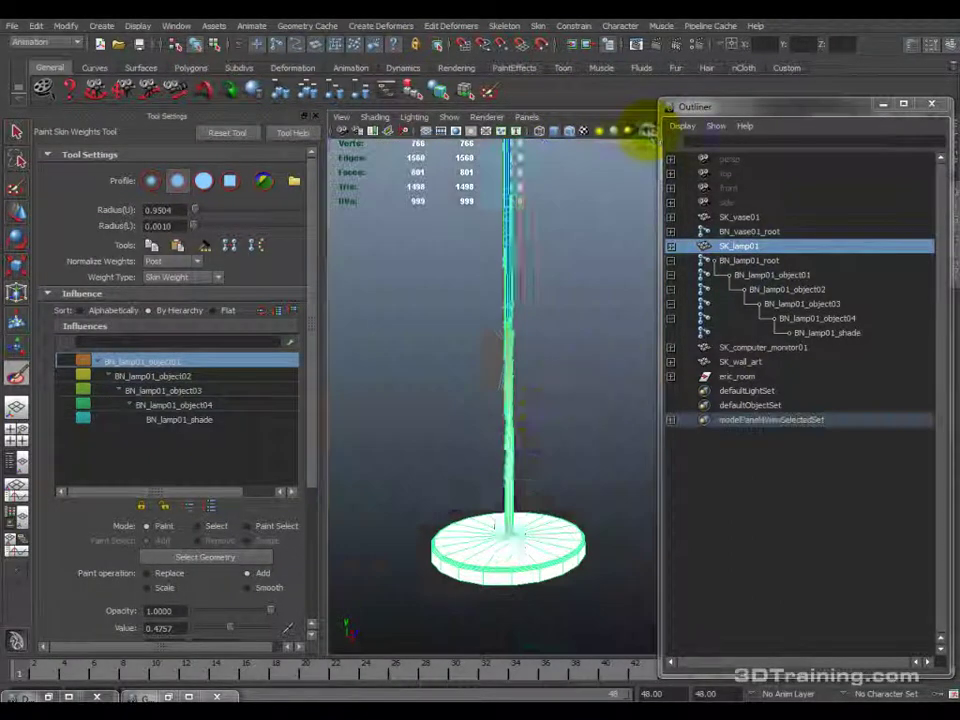
mouse_move(536, 392)
left_mouse_down("alt")
mouse_move(491, 471)
mouse_move(533, 490)
left_mouse_up("alt")
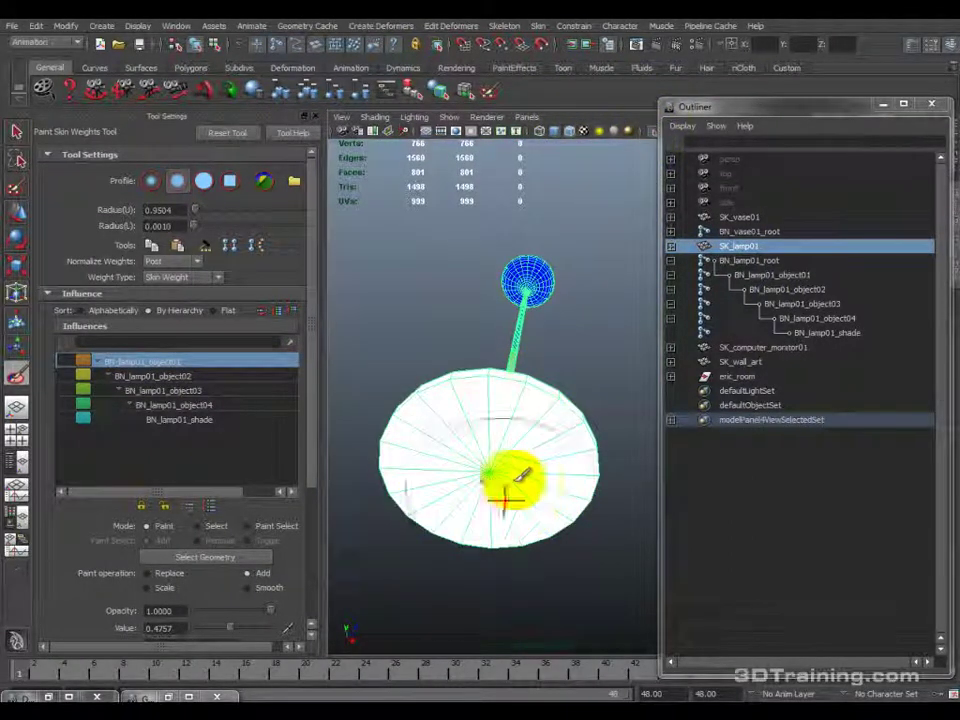
mouse_move(628, 189)
left_mouse_down("alt")
mouse_move(527, 399)
mouse_move(424, 456)
left_mouse_up("alt")
left_click_drag(470, 490, 493, 487)
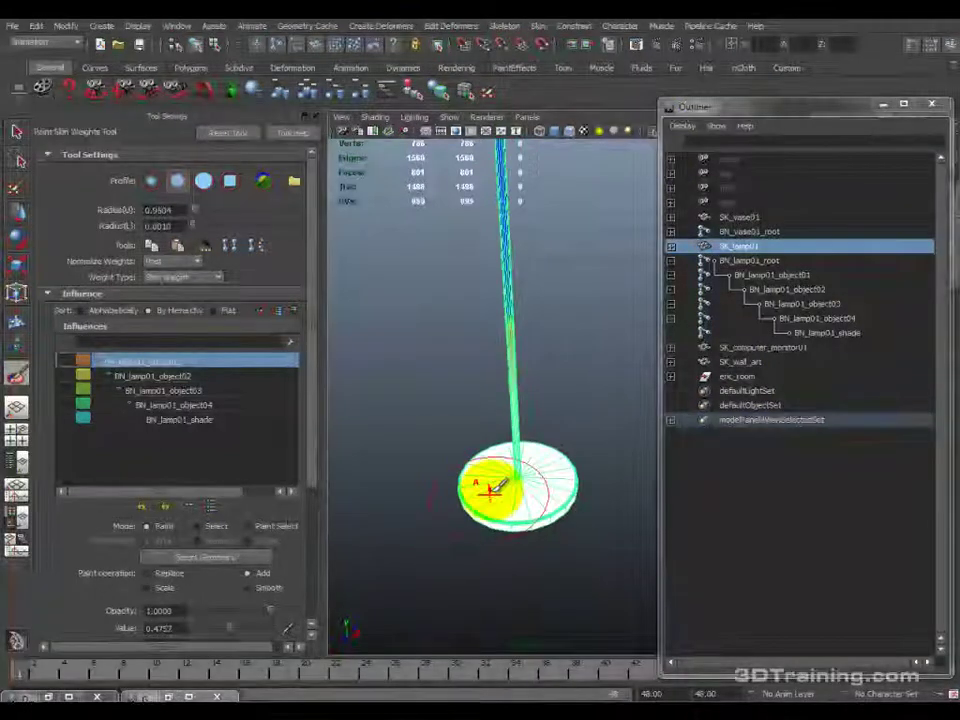
Replace the BN_lamp01_object02 weight with value 0 over the lamp base and the lowest part of the pole.
left_click(186, 378)
left_click_drag(575, 420, 505, 450, "alt")
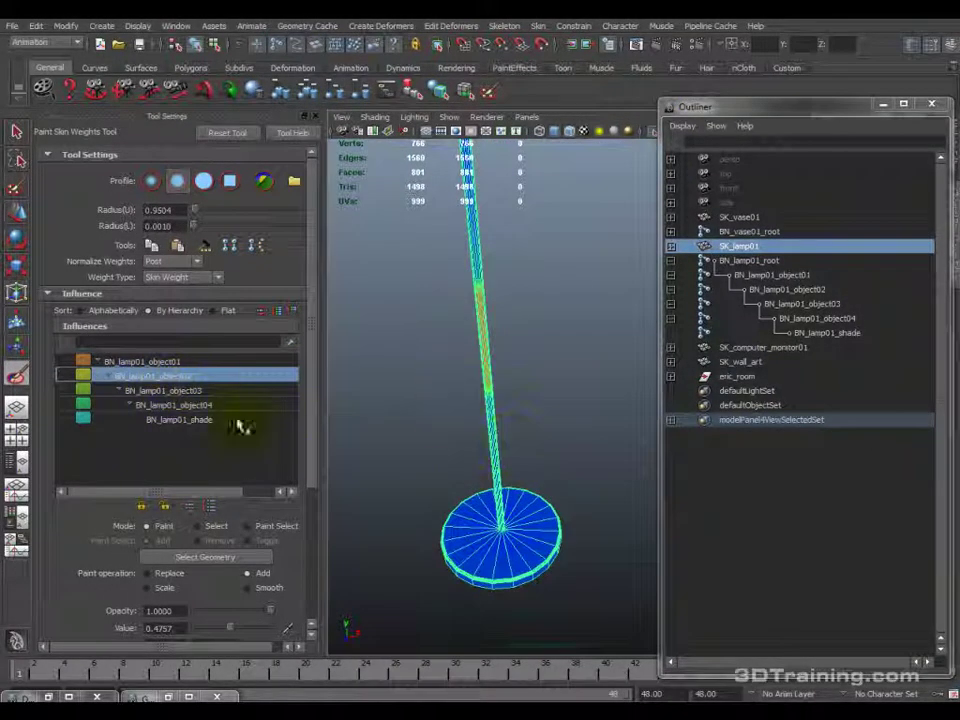
left_click(166, 575)
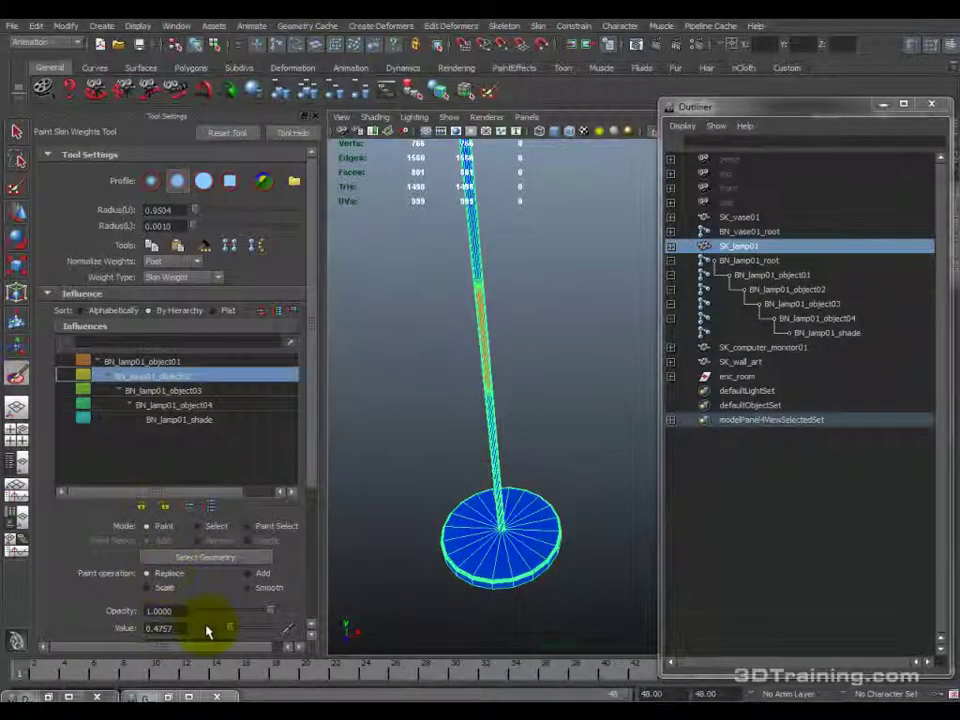
mouse_move(375, 405)
left_mouse_down("alt")
mouse_move(525, 450)
mouse_move(405, 622)
left_mouse_up("alt")
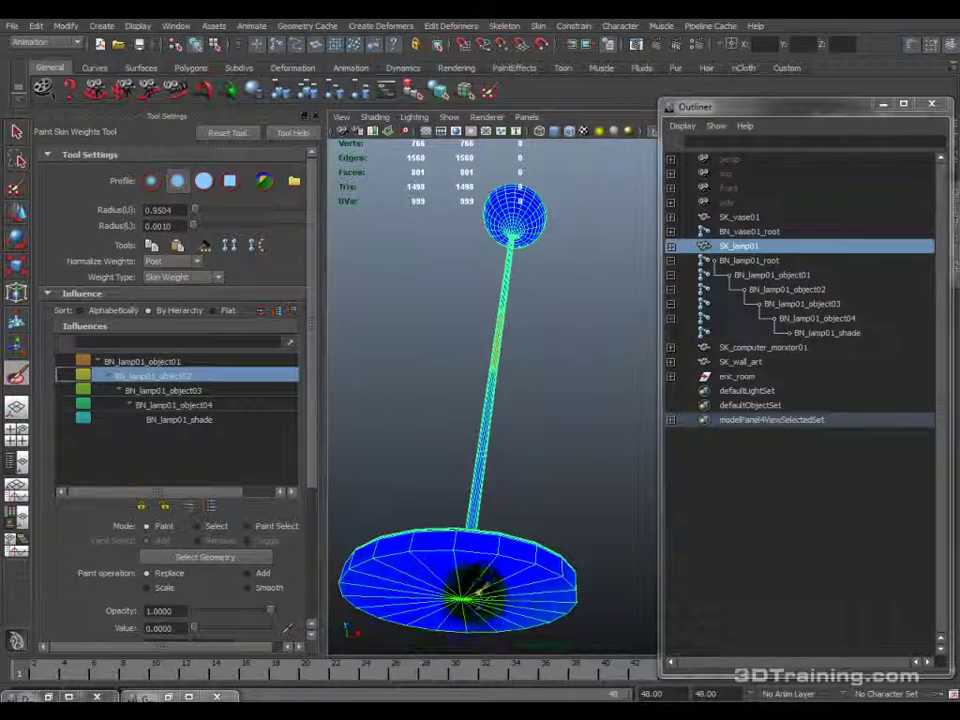
mouse_move(546, 574)
left_mouse_down("alt")
mouse_move(512, 612)
mouse_move(506, 637)
mouse_move(563, 591)
mouse_move(496, 615)
mouse_move(464, 602)
mouse_move(416, 605)
mouse_move(450, 616)
mouse_move(498, 580)
left_mouse_up("alt")
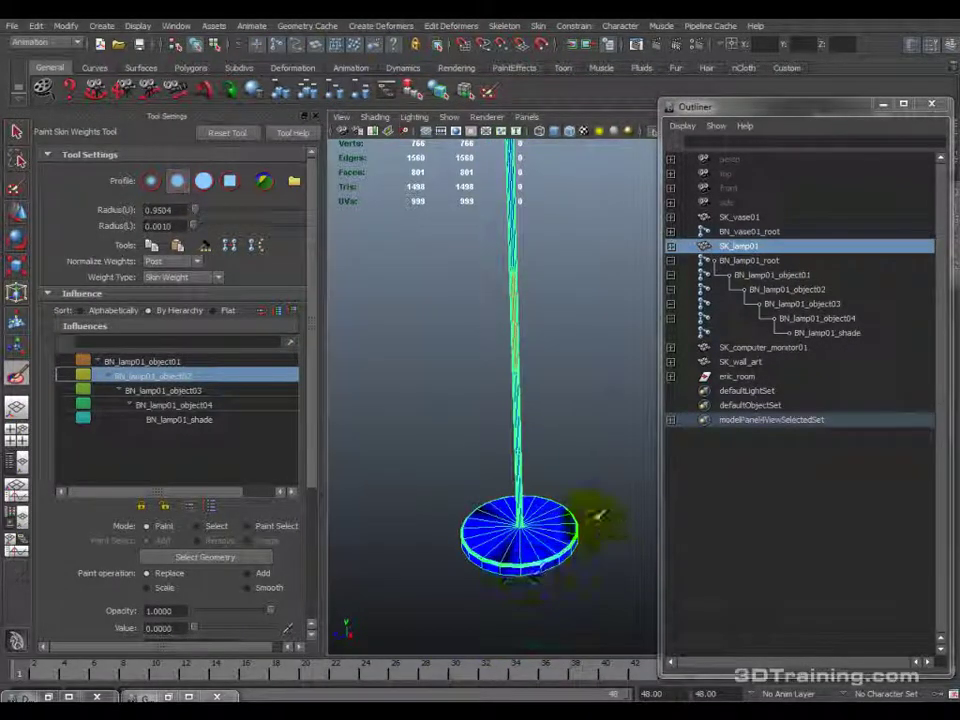
right_click_drag(561, 461, 503, 535, "alt")
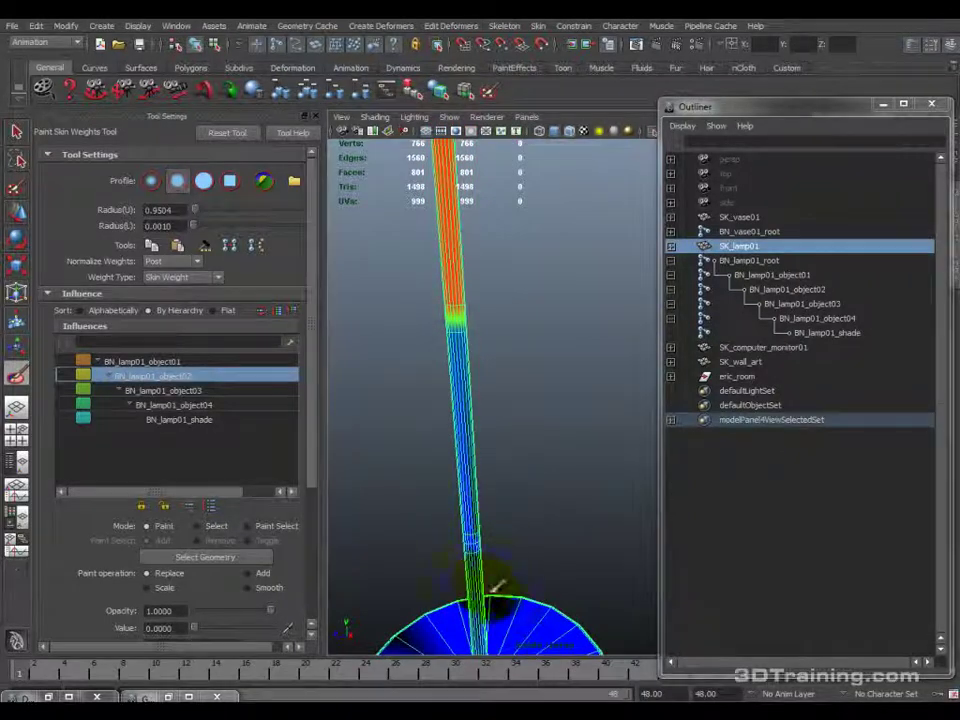
left_click_drag(490, 578, 508, 521, "alt")
left_click_drag(579, 671, 461, 589)
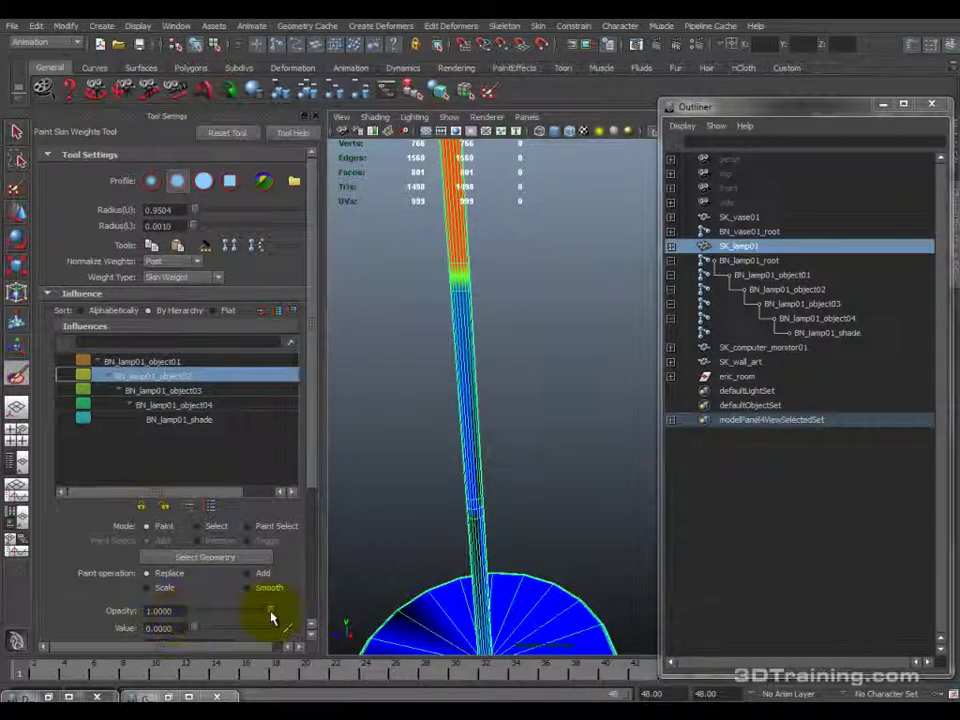
Paint BN_lamp01_object02 weight around the lower pole loops with the Add operation at value 0.05.
left_click(250, 579)
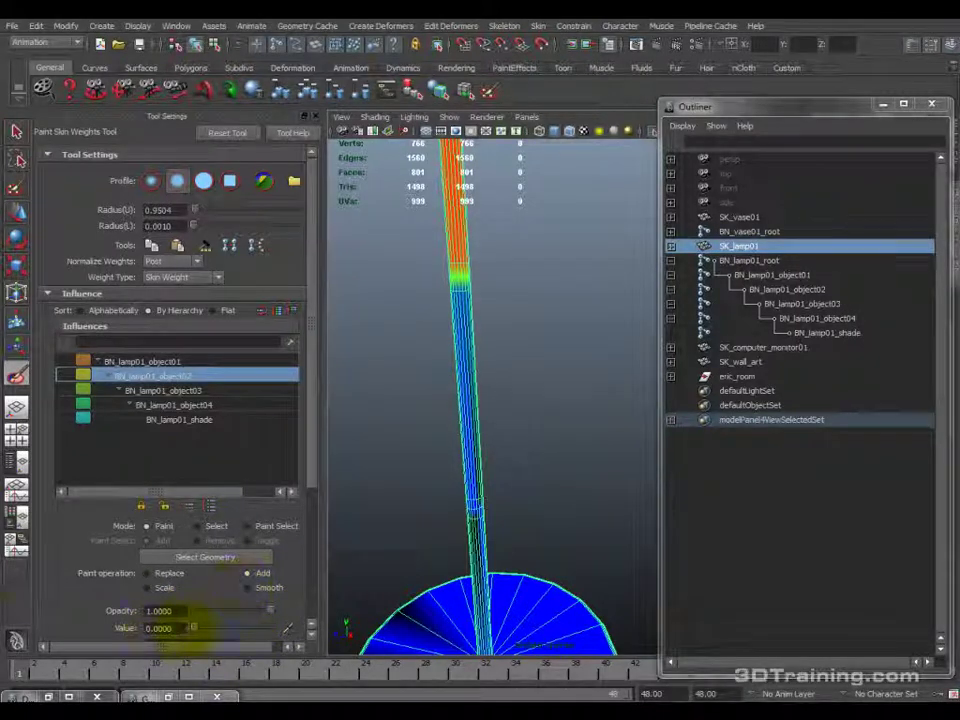
type("0.05")
key("Return")
left_click_drag(478, 510, 495, 565, "alt")
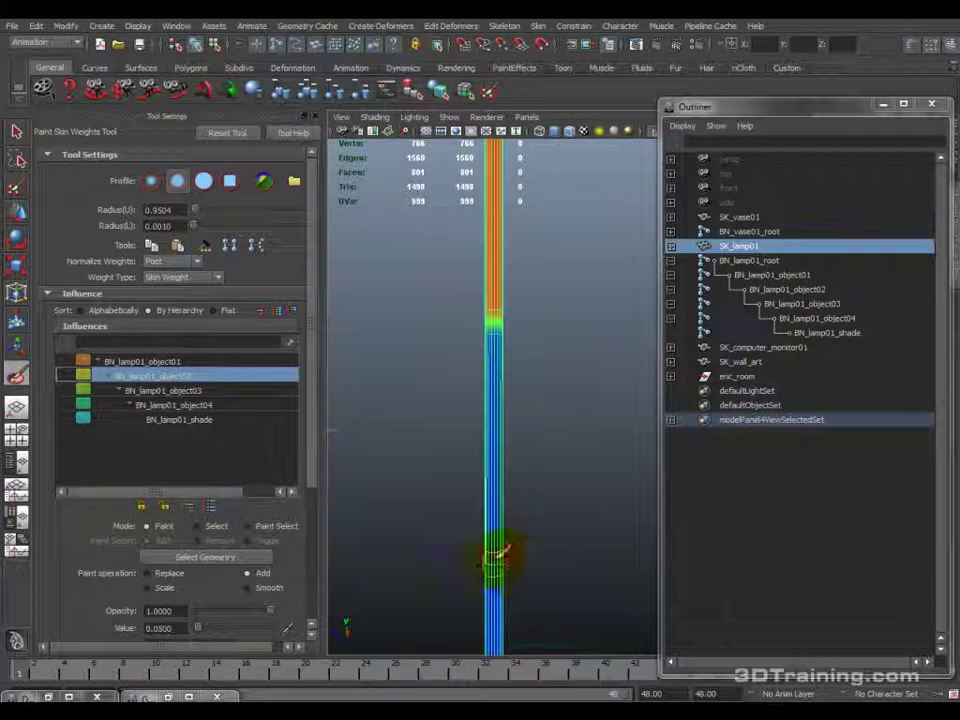
scroll(525, 553, "up", 2)
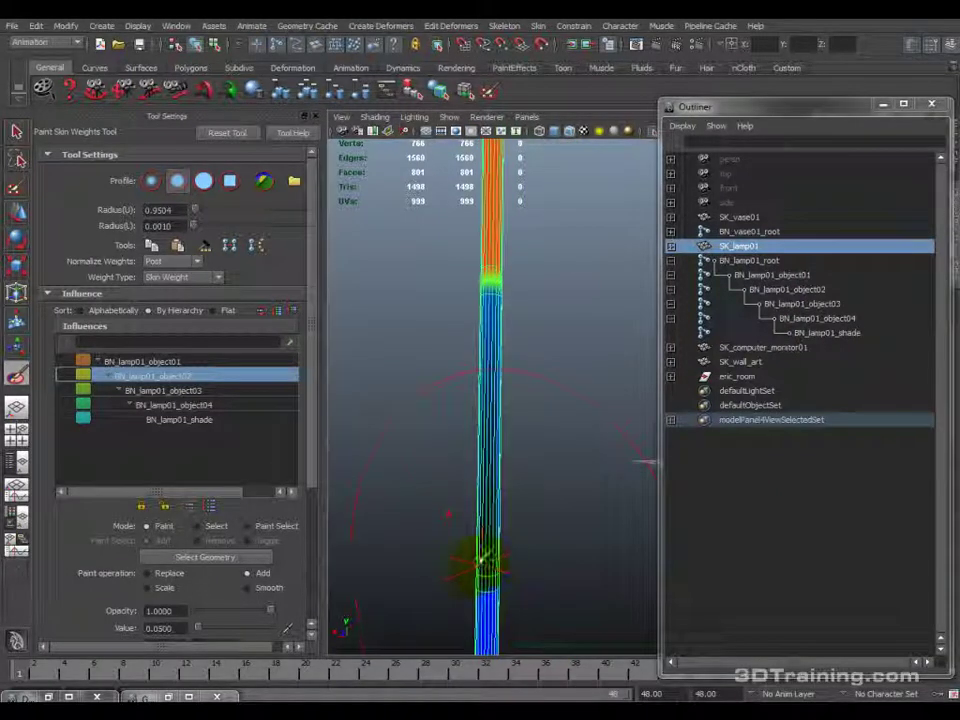
mouse_move(512, 555)
left_mouse_down("alt")
mouse_move(468, 557)
mouse_move(479, 555)
mouse_move(472, 543)
mouse_move(481, 592)
mouse_move(553, 392)
mouse_move(505, 513)
mouse_move(548, 443)
mouse_move(542, 477)
mouse_move(531, 351)
mouse_move(557, 338)
mouse_move(541, 448)
mouse_move(548, 364)
left_mouse_up("alt")
Replace the BN_lamp01_object02 weight with value 0 over the lampshade.
middle_click_drag(540, 388, 523, 610, "alt")
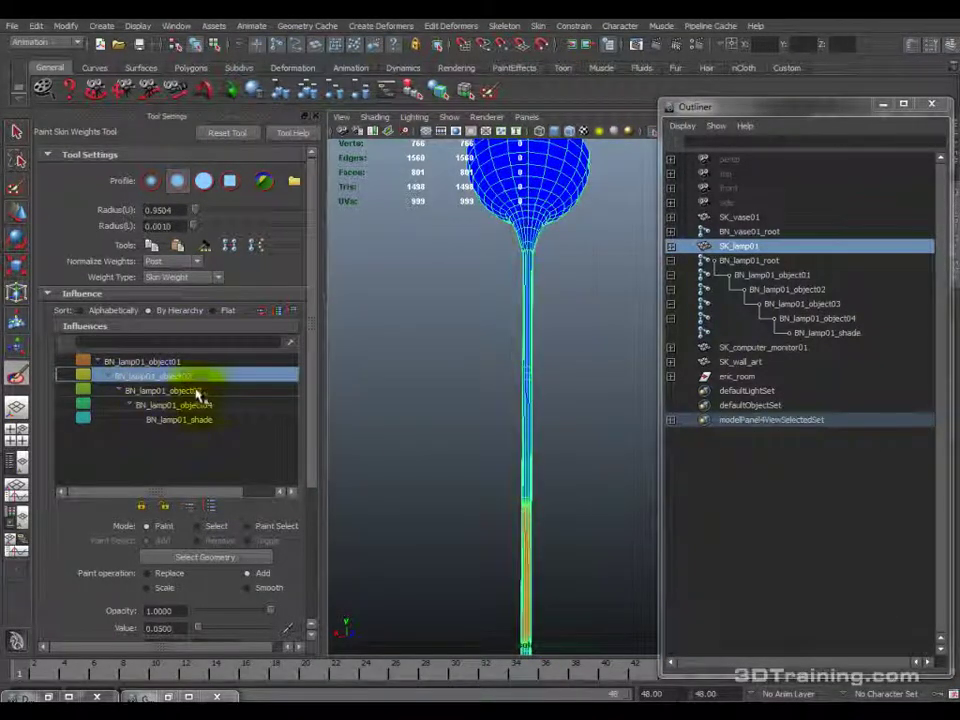
left_click_drag(198, 630, 186, 630)
middle_click_drag(420, 294, 531, 386, "alt")
mouse_move(522, 318)
left_mouse_down()
mouse_move(514, 300)
mouse_move(574, 328)
mouse_move(521, 311)
mouse_move(627, 333)
mouse_move(482, 282)
mouse_move(461, 317)
mouse_move(460, 355)
mouse_move(439, 285)
mouse_move(456, 386)
mouse_move(452, 265)
left_mouse_up()
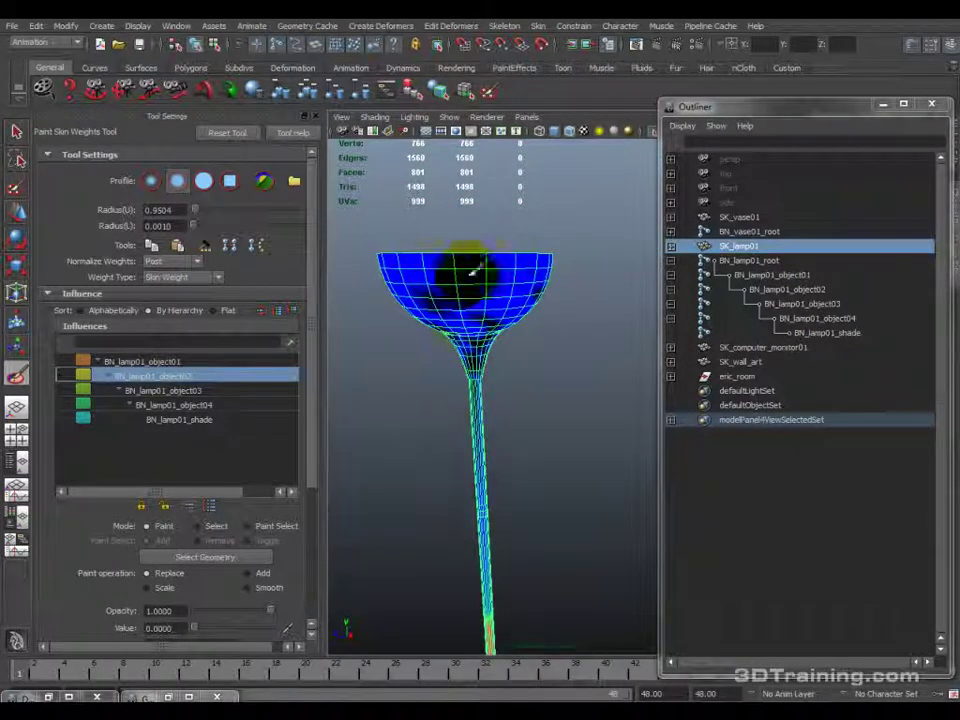
mouse_move(420, 320)
left_mouse_down()
mouse_move(497, 381)
mouse_move(439, 300)
mouse_move(501, 335)
mouse_move(506, 231)
mouse_move(487, 367)
left_mouse_up()
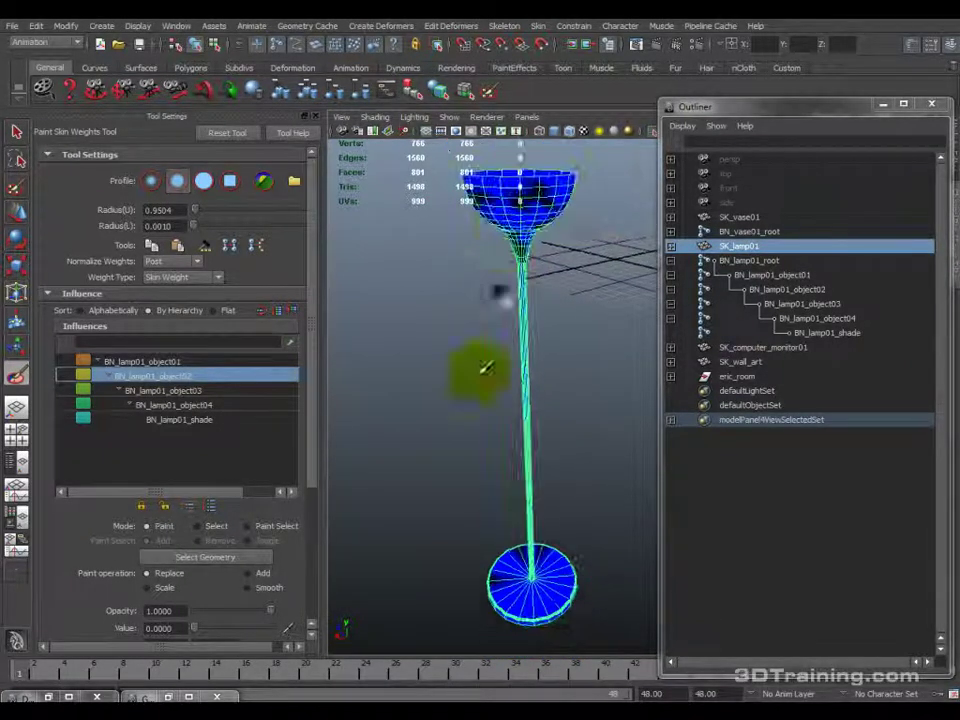
Paint out the BN_lamp01_object03 weight on the base, lower pole and lampshade with Replace at value 0.
left_click(176, 391)
left_click_drag(546, 471, 474, 499, "alt")
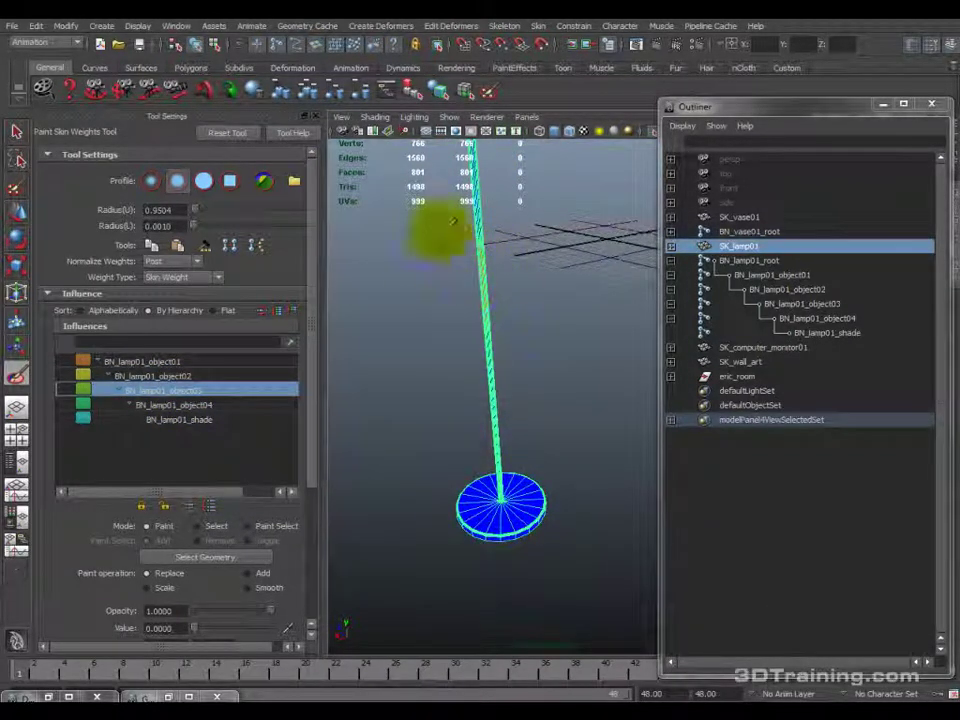
key("f")
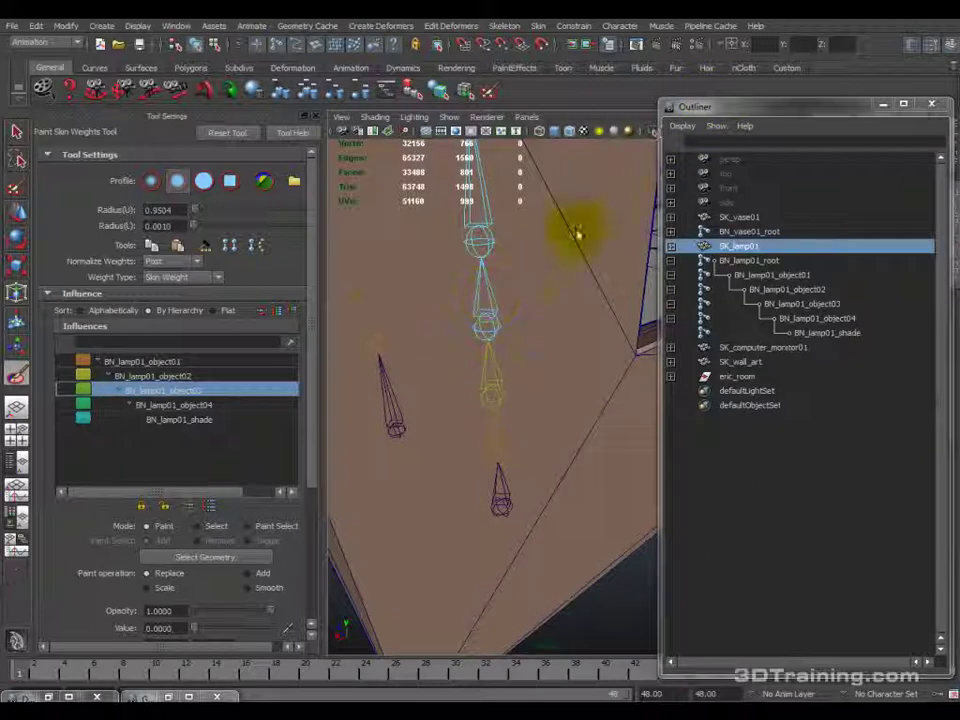
mouse_move(375, 306)
left_mouse_down("alt")
mouse_move(470, 292)
mouse_move(529, 369)
mouse_move(414, 369)
mouse_move(386, 364)
mouse_move(632, 322)
left_mouse_up("alt")
key("f")
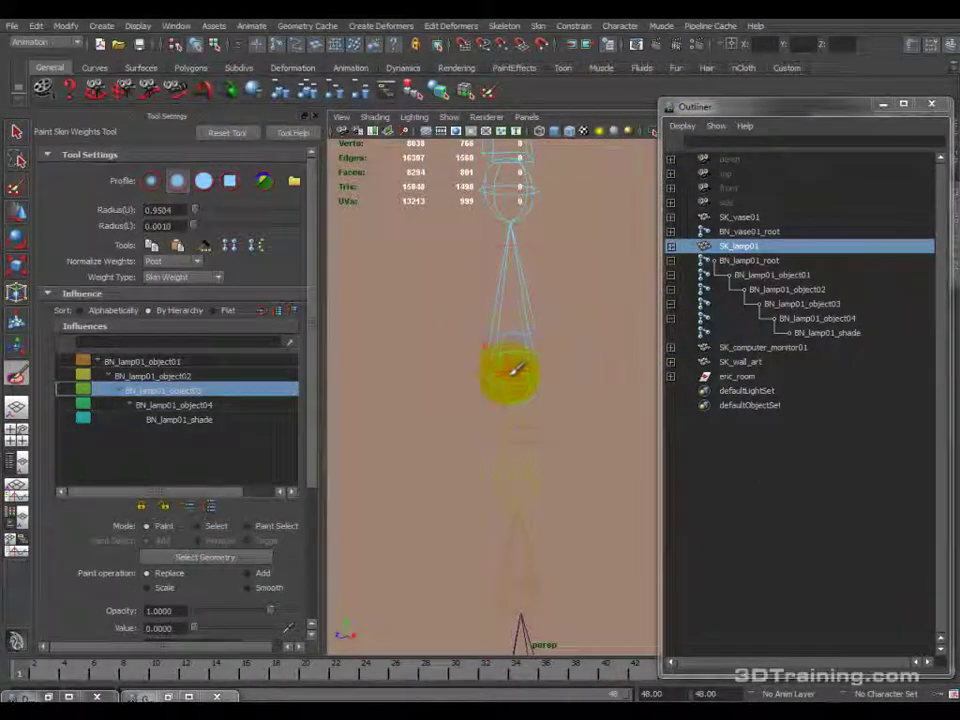
left_click(652, 134)
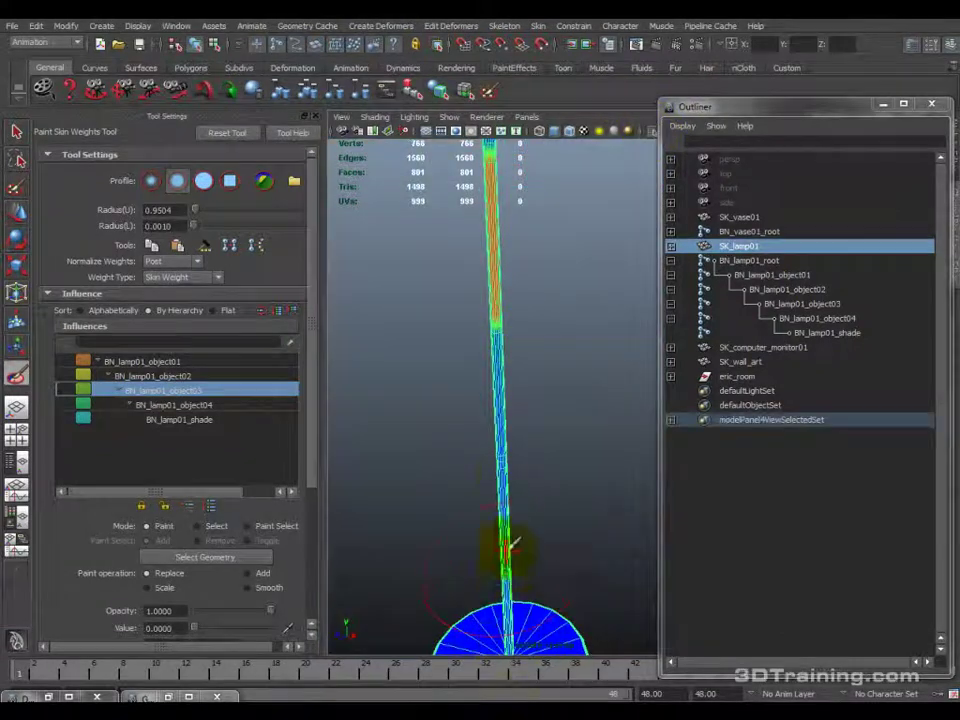
mouse_move(508, 574)
left_mouse_down("alt")
mouse_move(535, 528)
mouse_move(497, 602)
mouse_move(574, 606)
mouse_move(446, 542)
mouse_move(505, 500)
mouse_move(542, 574)
mouse_move(525, 561)
left_mouse_up("alt")
mouse_move(548, 393)
left_mouse_down("alt")
mouse_move(514, 553)
mouse_move(534, 471)
mouse_move(512, 482)
mouse_move(546, 456)
mouse_move(414, 574)
mouse_move(504, 499)
mouse_move(577, 297)
mouse_move(608, 570)
left_mouse_up("alt")
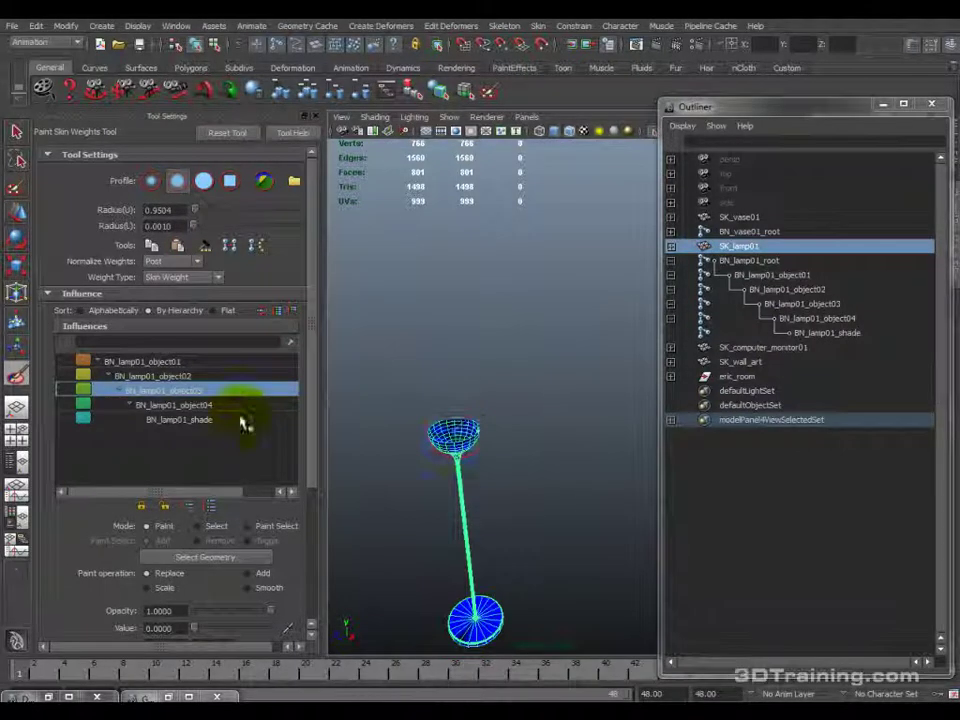
Paint out the BN_lamp01_object04 weight on the lamp base with Replace at value 0.
left_click(185, 405)
mouse_move(381, 448)
left_mouse_down("alt")
mouse_move(504, 381)
mouse_move(500, 497)
mouse_move(472, 550)
left_mouse_up("alt")
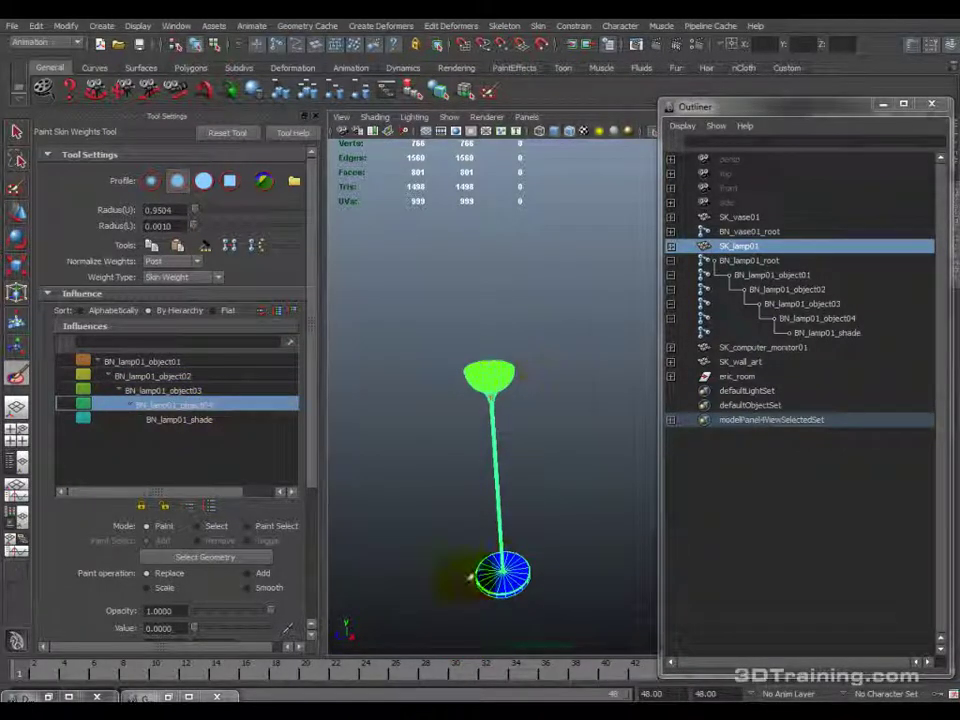
mouse_move(538, 592)
left_mouse_down("alt")
mouse_move(647, 386)
mouse_move(529, 504)
mouse_move(542, 454)
mouse_move(465, 540)
mouse_move(507, 535)
mouse_move(617, 418)
mouse_move(574, 386)
mouse_move(589, 332)
mouse_move(577, 297)
left_mouse_up("alt")
right_click_drag(577, 297, 589, 317, "alt")
left_click_drag(589, 317, 430, 445, "alt")
Compare the BN_lamp01_object04 and BN_lamp01_shade influences around the lampshade and its neck, with the joints and room shown.
left_click(178, 419)
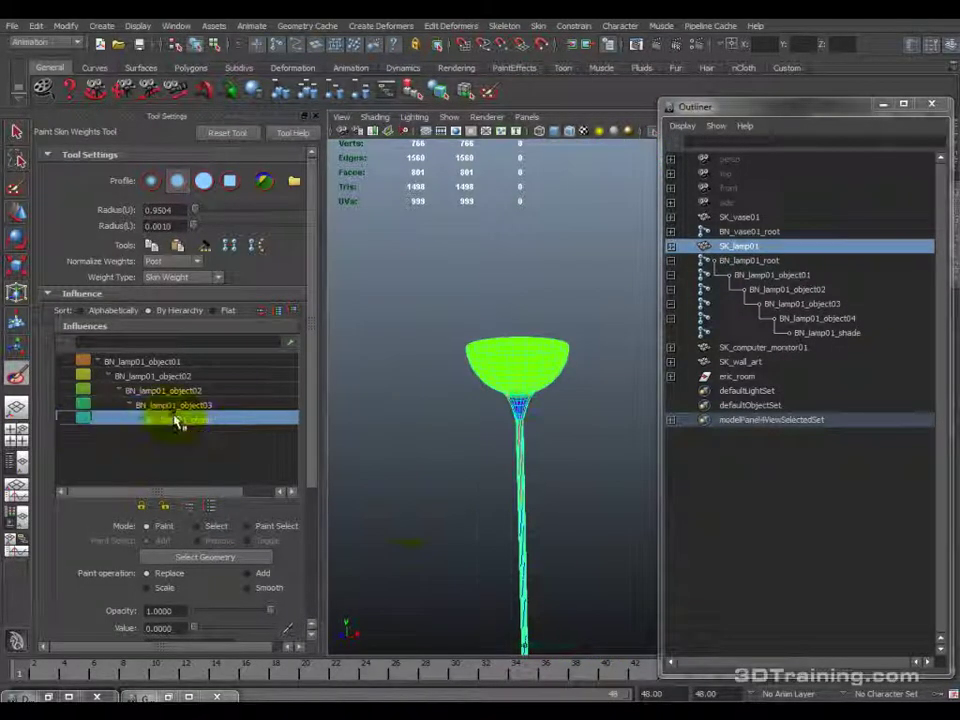
left_click_drag(578, 381, 493, 343, "alt")
scroll(528, 397, "up", 5)
left_click(205, 405)
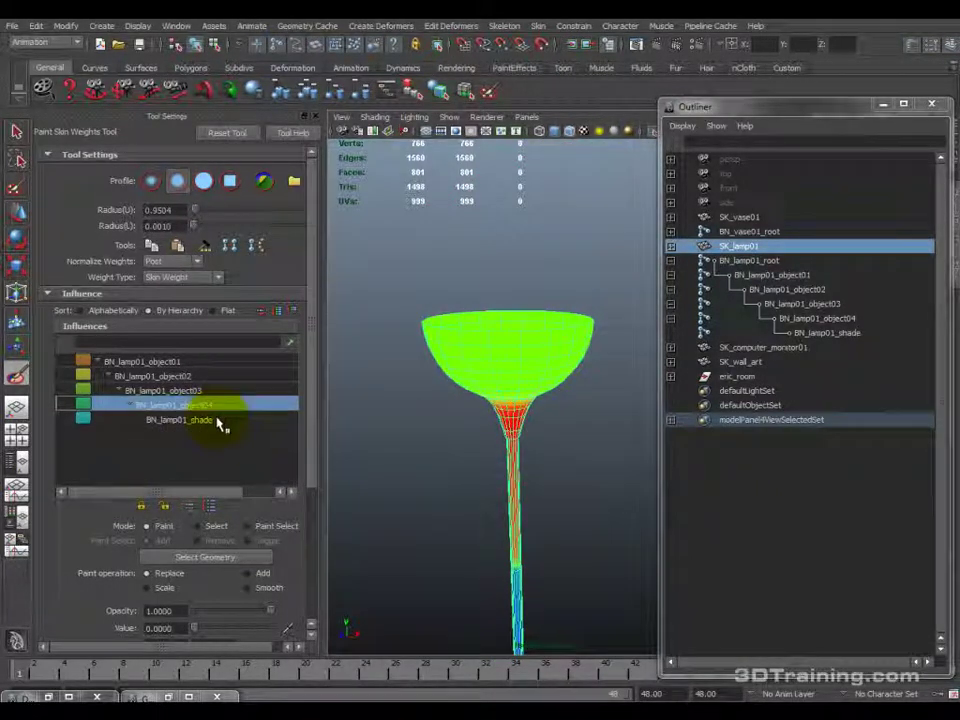
left_click(646, 134)
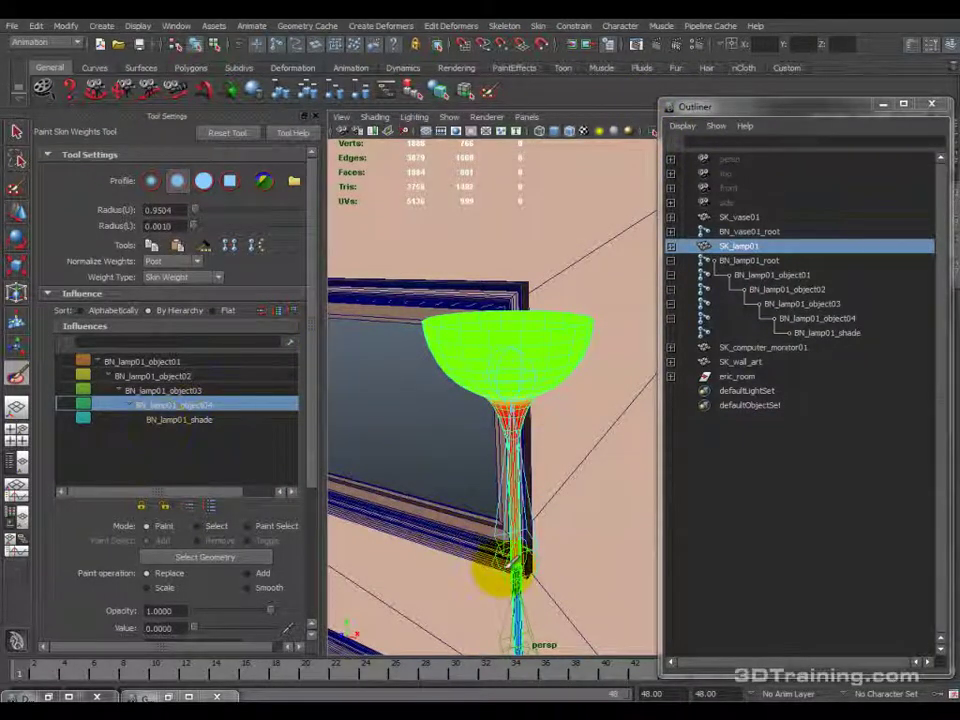
left_click(215, 420)
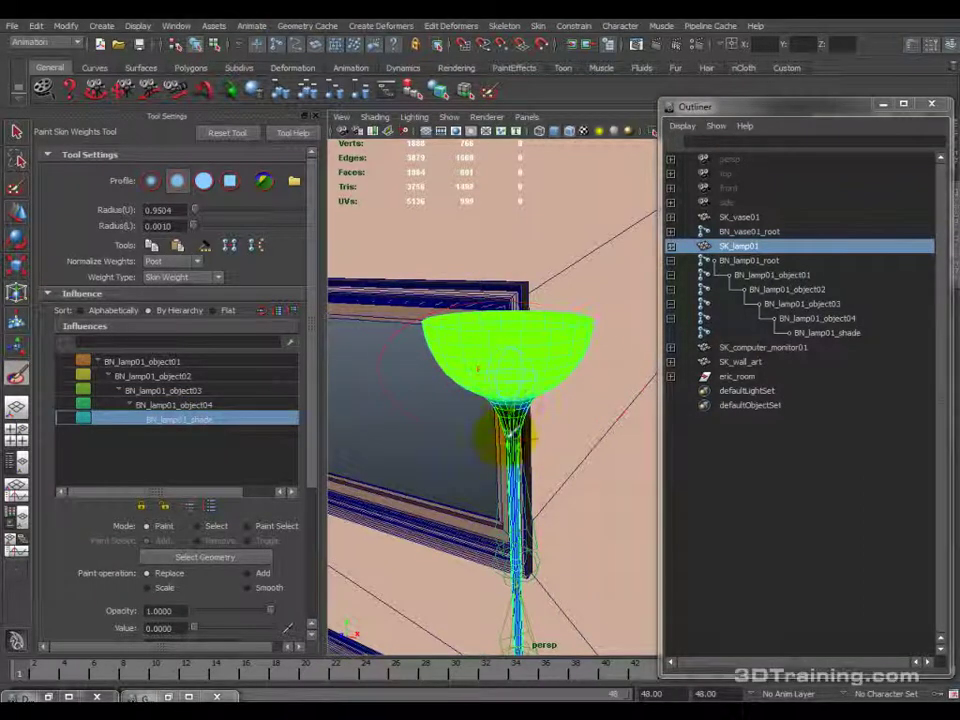
left_click(199, 406)
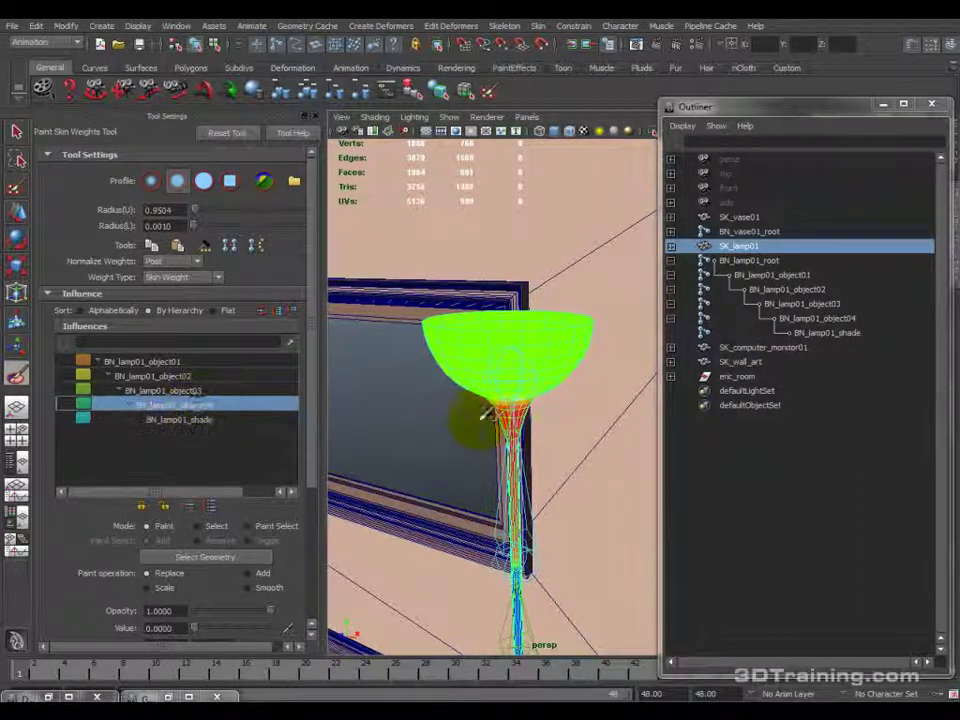
Isolate the lamp, reduce the brush radius to 0.4716 and replace the BN_lamp01_object04 weight with 0 over the lampshade.
key("ctrl+1")
scroll(520, 298, "up", 5)
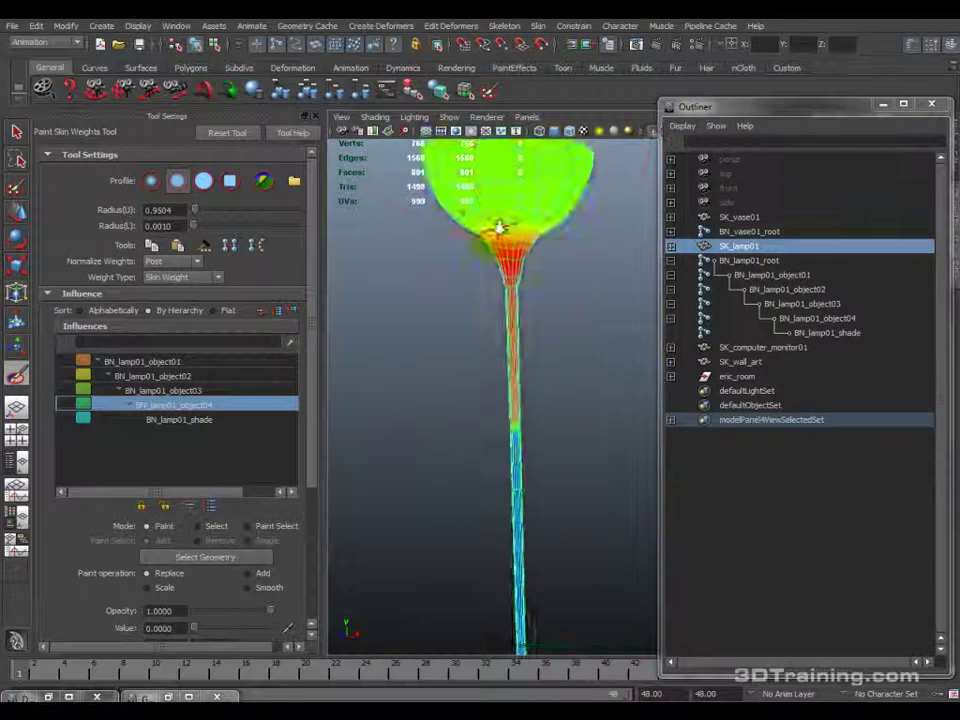
scroll(525, 300, "down", 3)
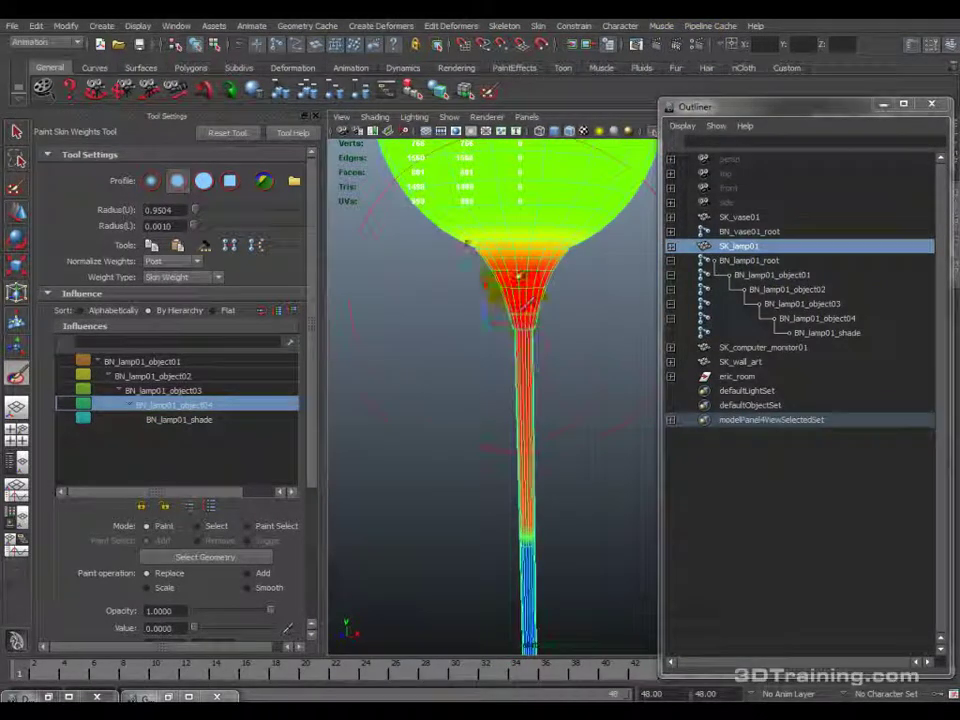
scroll(540, 360, "down", 4)
scroll(527, 428, "up", 3)
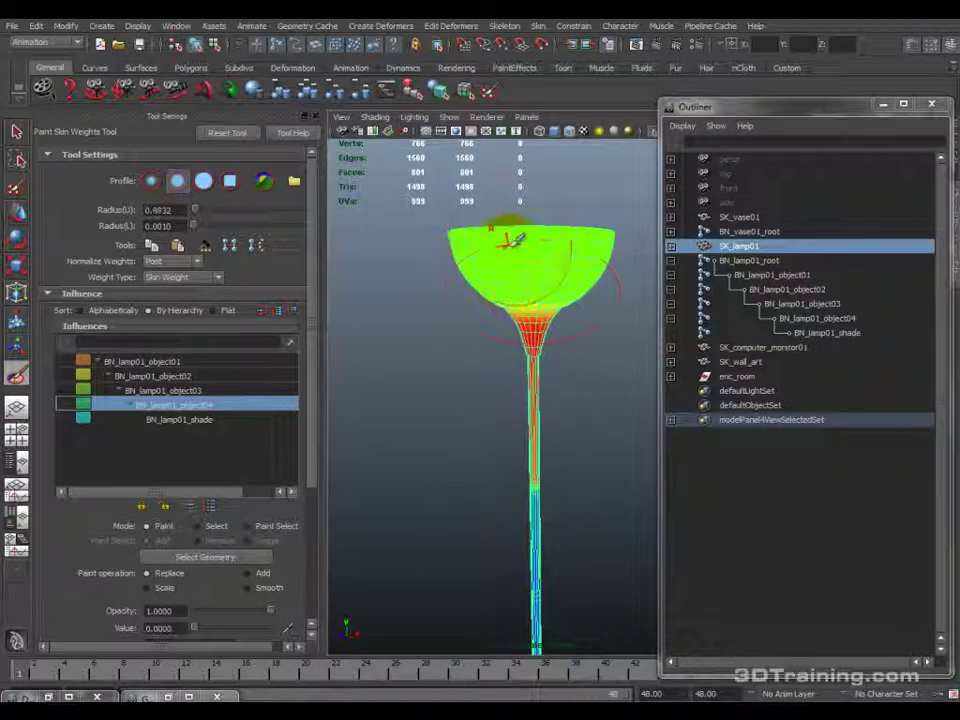
mouse_move(519, 257)
left_mouse_down("alt")
mouse_move(531, 317)
mouse_move(456, 351)
mouse_move(490, 367)
mouse_move(467, 304)
mouse_move(431, 335)
mouse_move(554, 341)
mouse_move(505, 399)
mouse_move(525, 369)
mouse_move(512, 373)
mouse_move(489, 313)
mouse_move(415, 323)
mouse_move(402, 337)
mouse_move(489, 312)
mouse_move(535, 384)
mouse_move(510, 399)
mouse_move(438, 353)
mouse_move(428, 358)
mouse_move(481, 317)
mouse_move(437, 328)
mouse_move(525, 349)
mouse_move(528, 379)
mouse_move(505, 329)
mouse_move(535, 295)
mouse_move(483, 308)
mouse_move(435, 305)
mouse_move(558, 312)
mouse_move(449, 320)
left_mouse_up("alt")
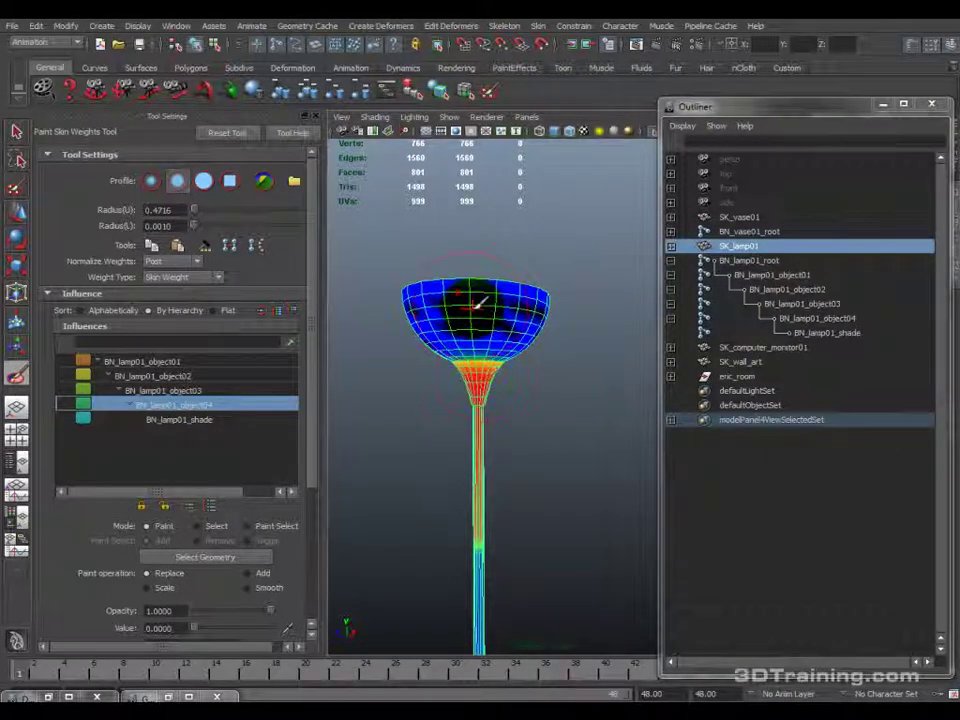
left_click_drag(512, 291, 479, 323, "alt")
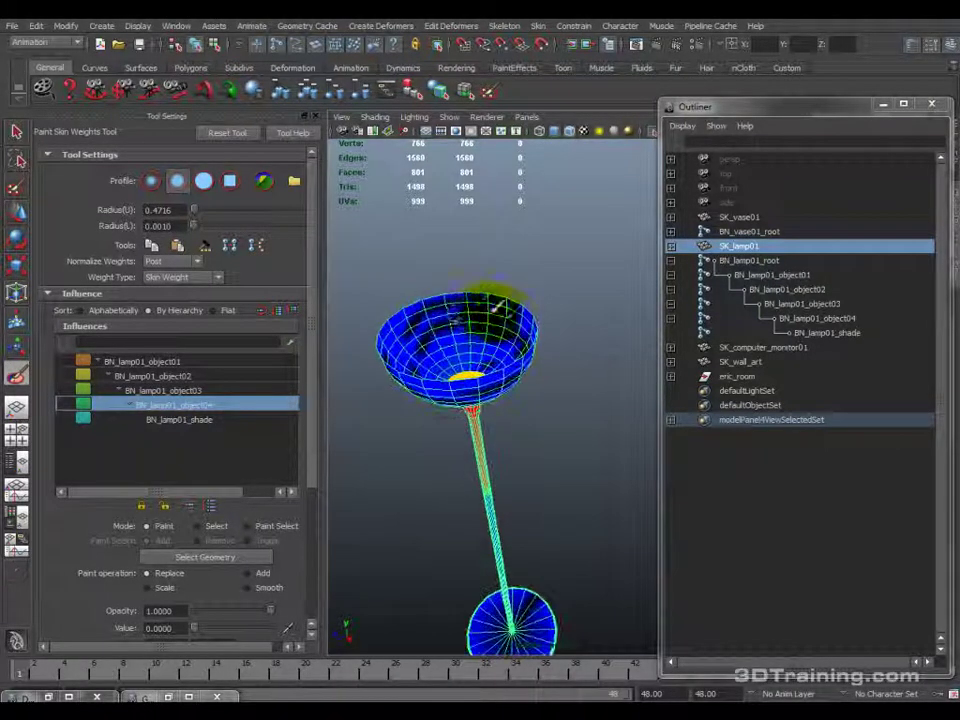
Paint the BN_lamp01_shade weight over the inside and outside of the lampshade with Replace at value 1.
left_click(270, 420)
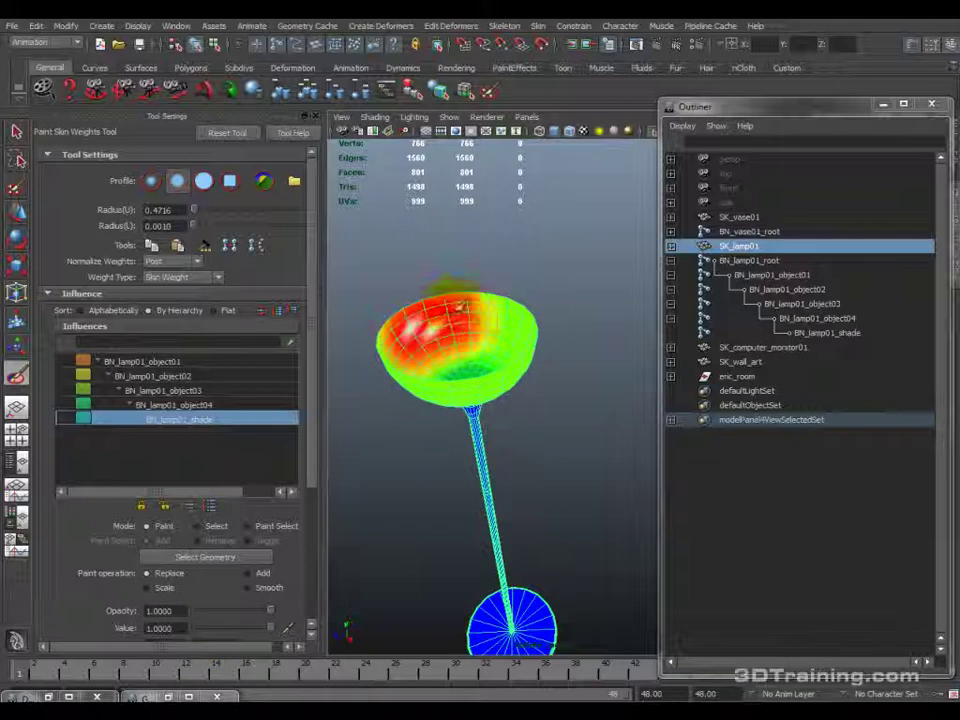
left_click_drag(503, 323, 456, 298, "alt")
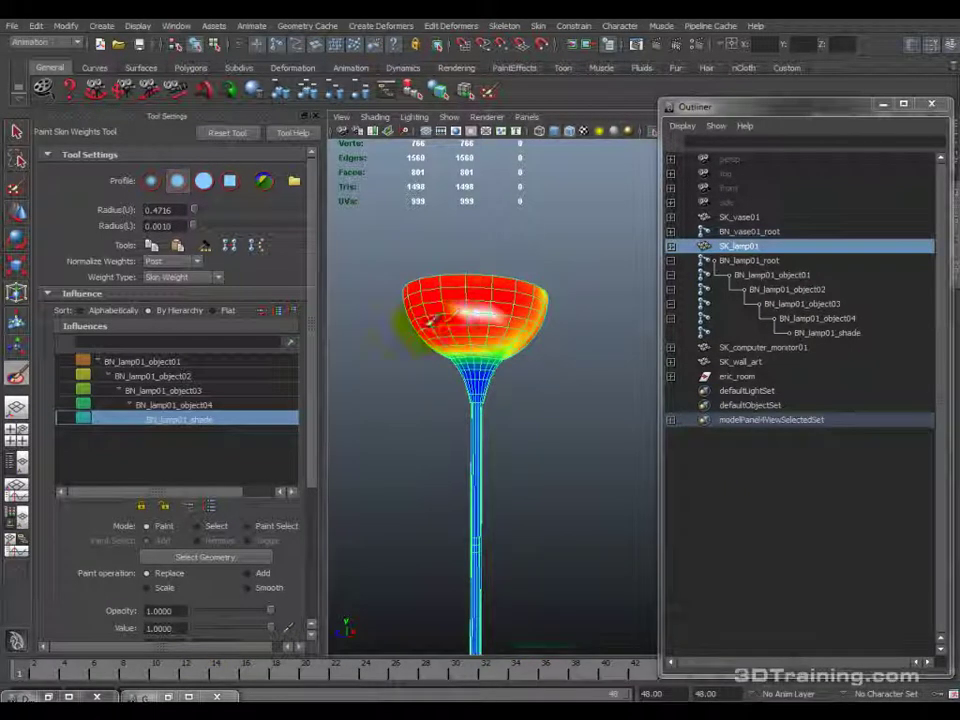
left_click_drag(543, 287, 508, 303, "alt")
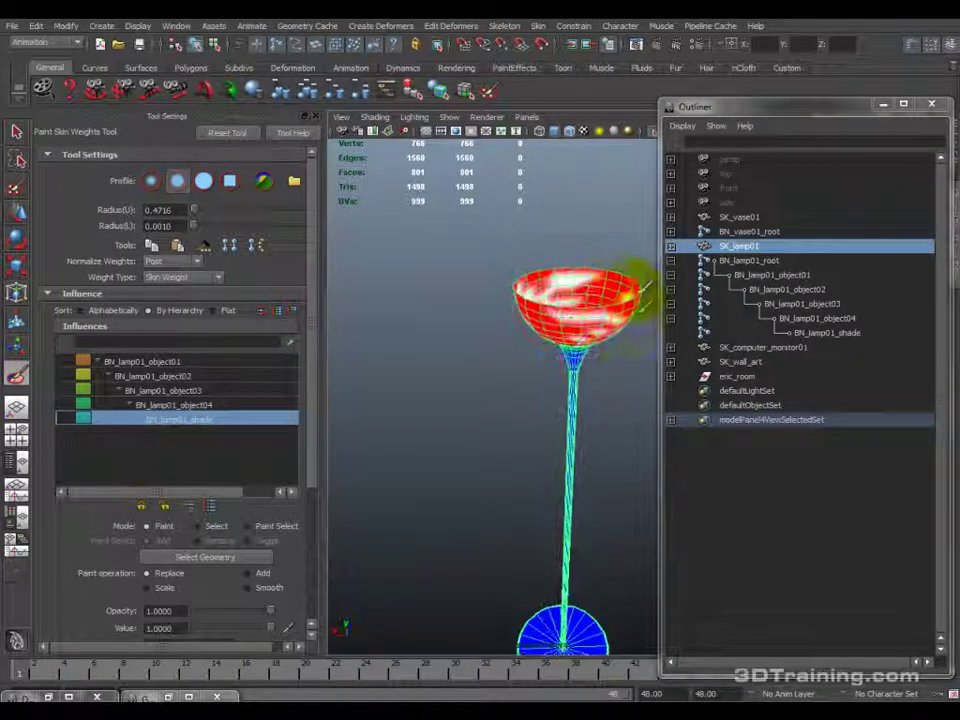
key("q")
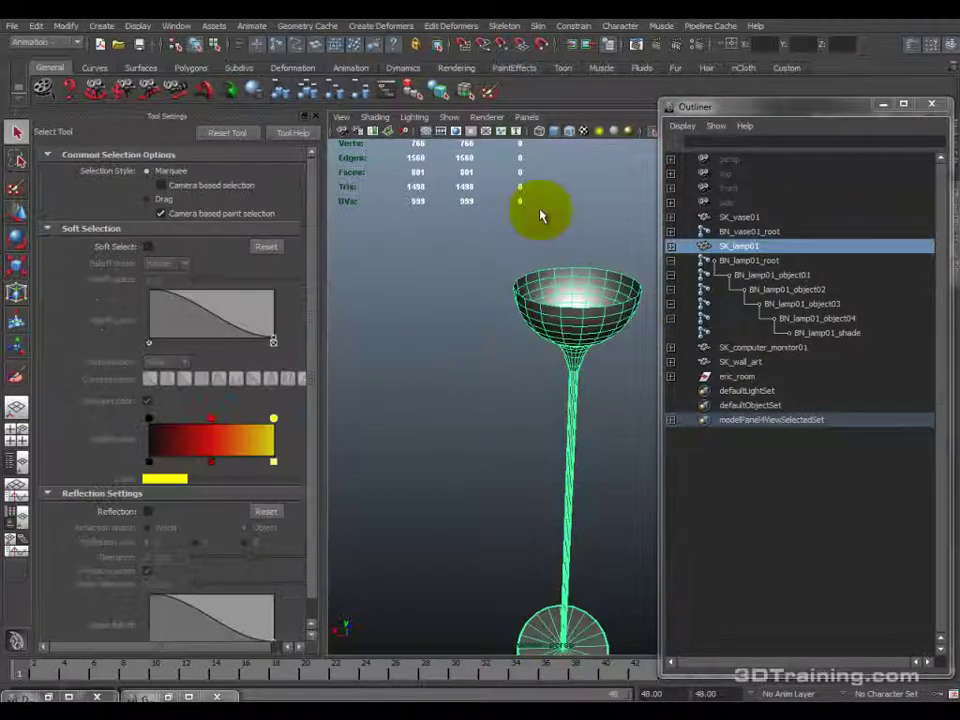
Show the whole room again, test-rotate the BN_lamp01_object02 joint to check the pole's deformation, and undo the rotation.
left_click(651, 137)
key("f")
left_click_drag(518, 368, 549, 326, "alt")
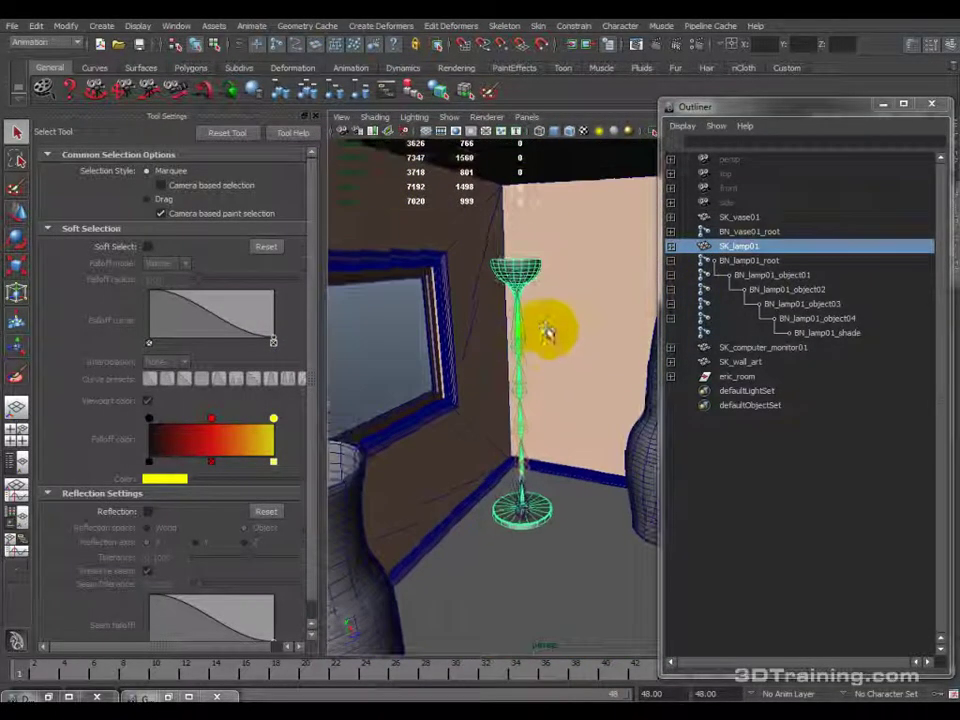
left_click(788, 289)
scroll(580, 401, "up", 3)
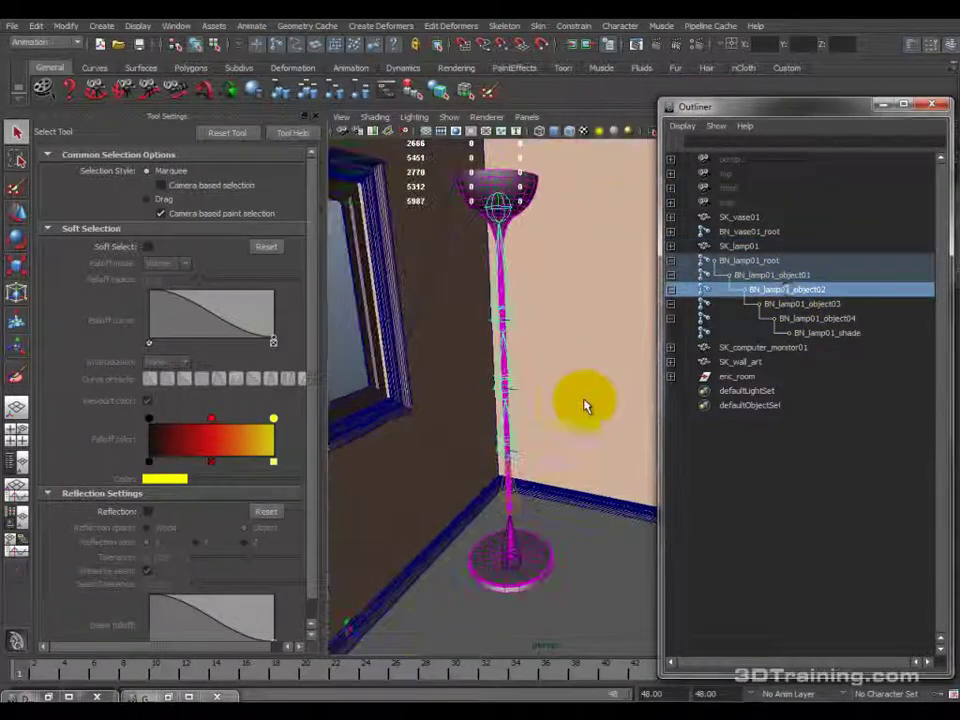
key("e")
left_click_drag(542, 390, 507, 497)
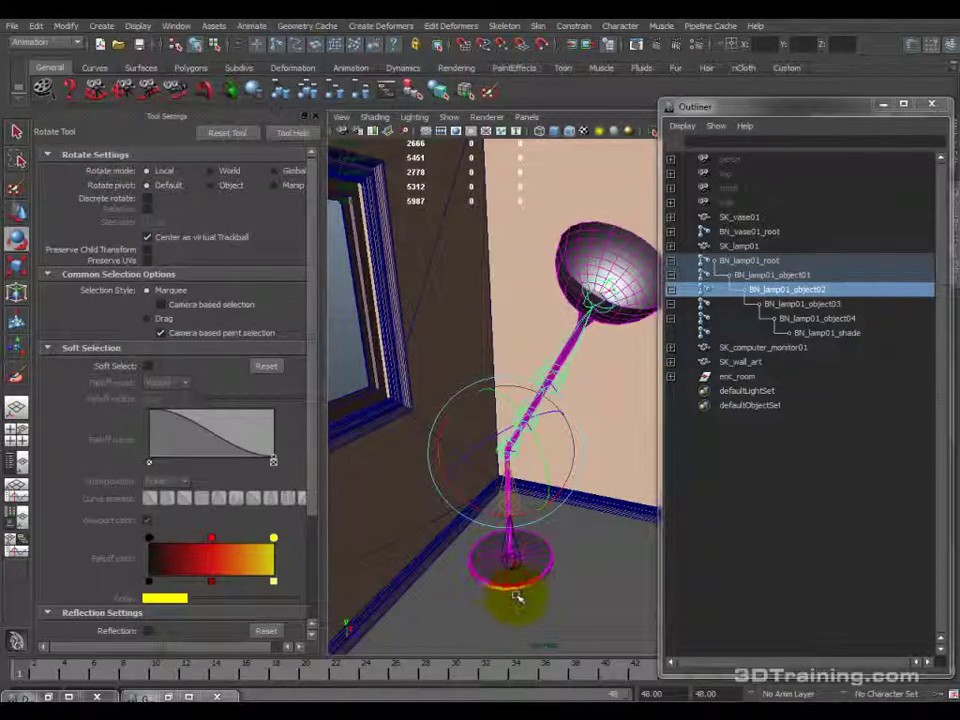
left_click_drag(540, 473, 508, 343)
key("ctrl+z")
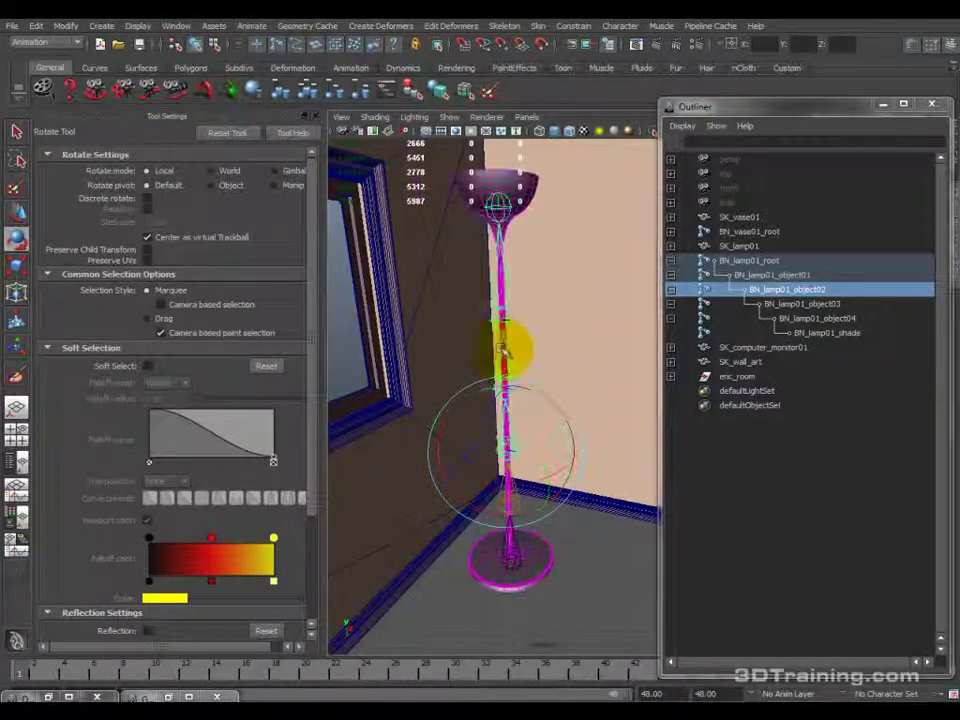
Test-rotate the BN_lamp01_object03 and BN_lamp01_object04 joints one after the other and return each to its original pose.
left_click(790, 303)
left_click_drag(525, 369, 487, 442)
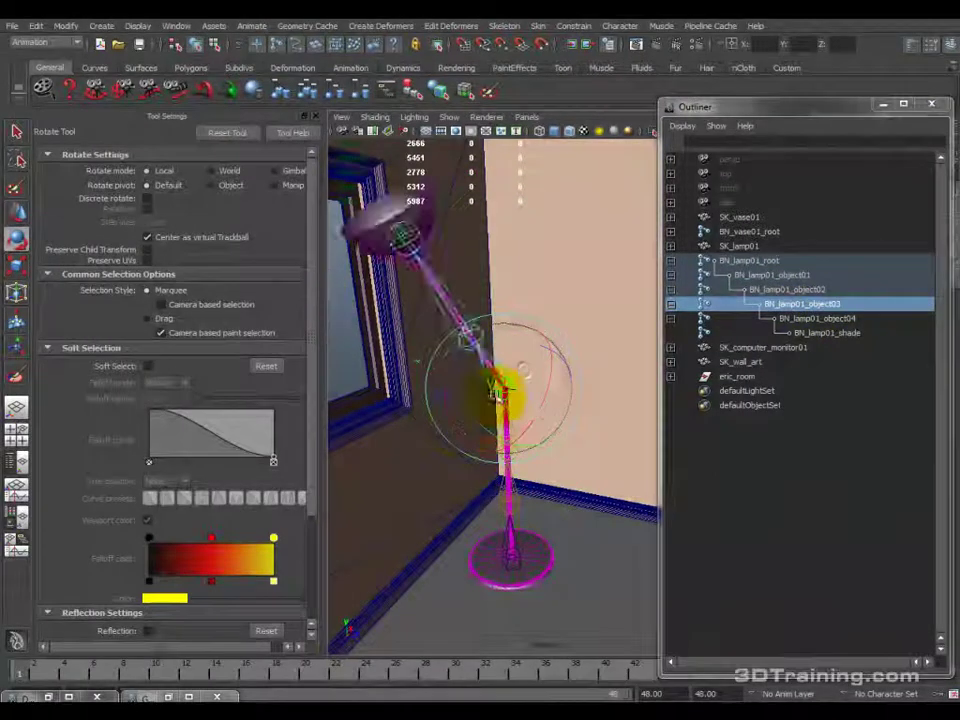
left_click_drag(465, 371, 487, 423)
left_click(816, 318)
left_click_drag(507, 317, 518, 370)
left_click_drag(605, 335, 640, 338)
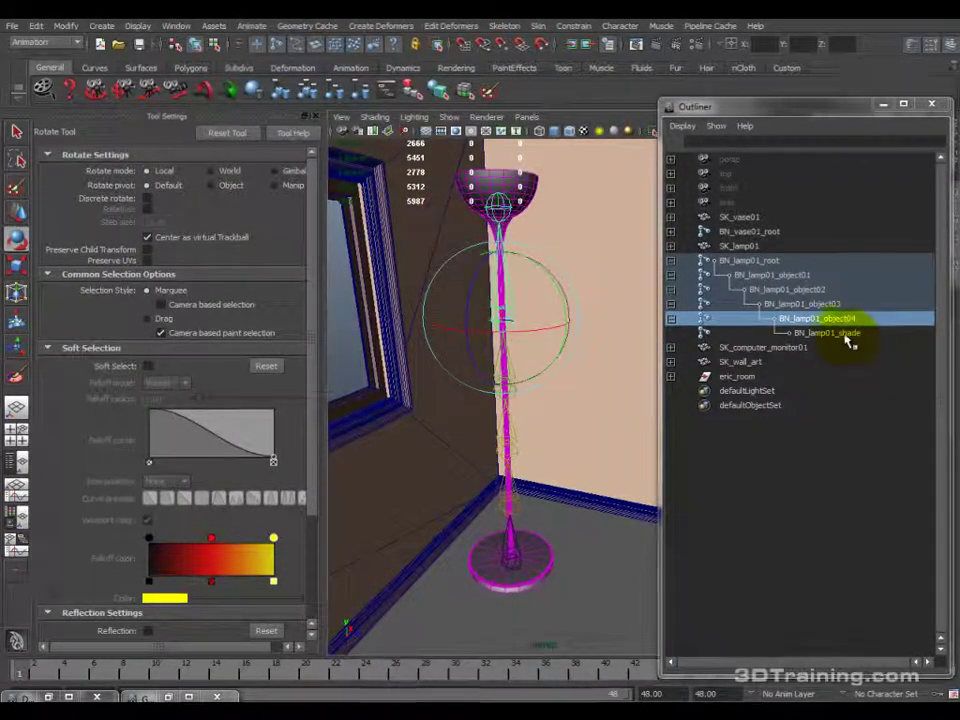
Test-rotate the BN_lamp01_shade joint, check the lampshade neck up close, and return the joint to its original pose.
left_click(828, 332)
left_click_drag(483, 263, 553, 214)
key("f")
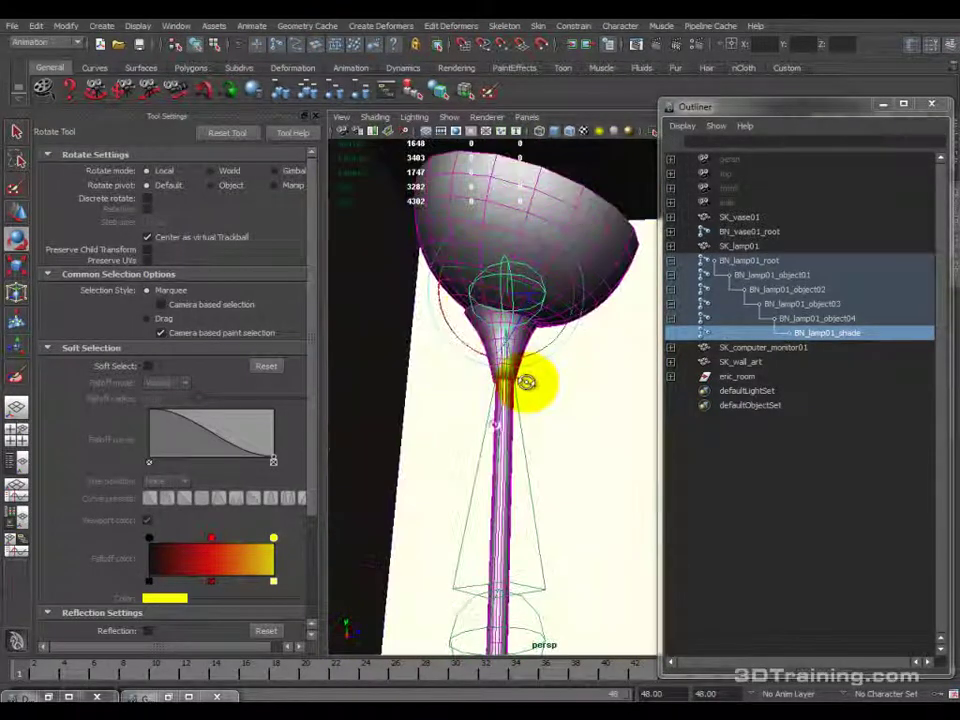
left_click_drag(520, 295, 506, 320)
left_click_drag(509, 262, 551, 375)
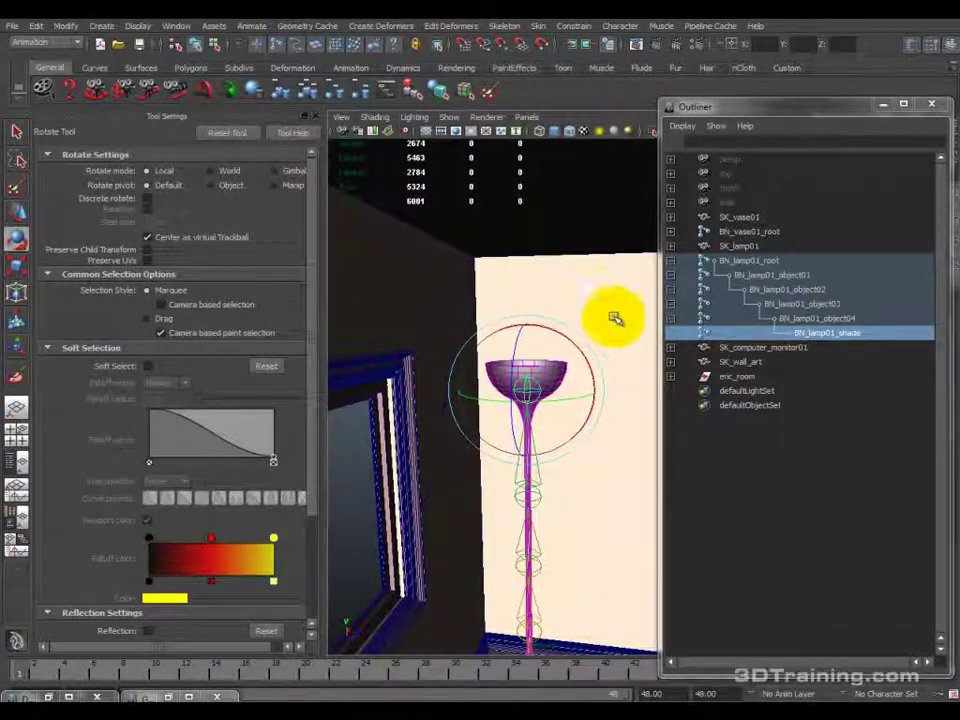
Start the Paint Skin Weights Tool on SK_lamp01 and replace the BN_lamp01_object02 weight with 0 on the lamp base, using brush radius 1.1449.
left_click(740, 246)
left_click(538, 26)
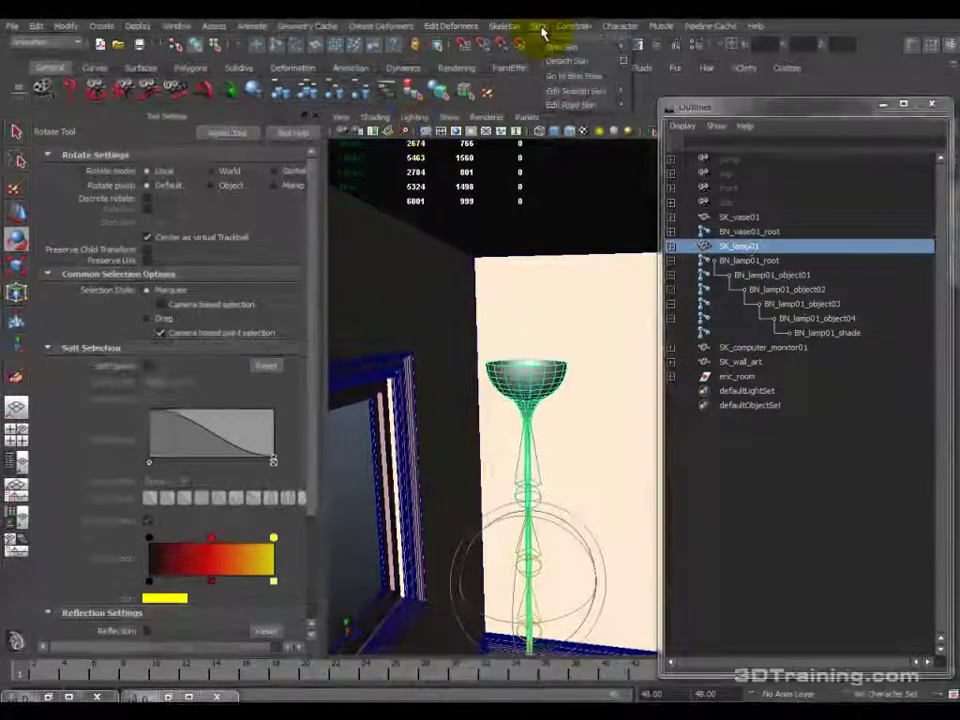
mouse_move(577, 91)
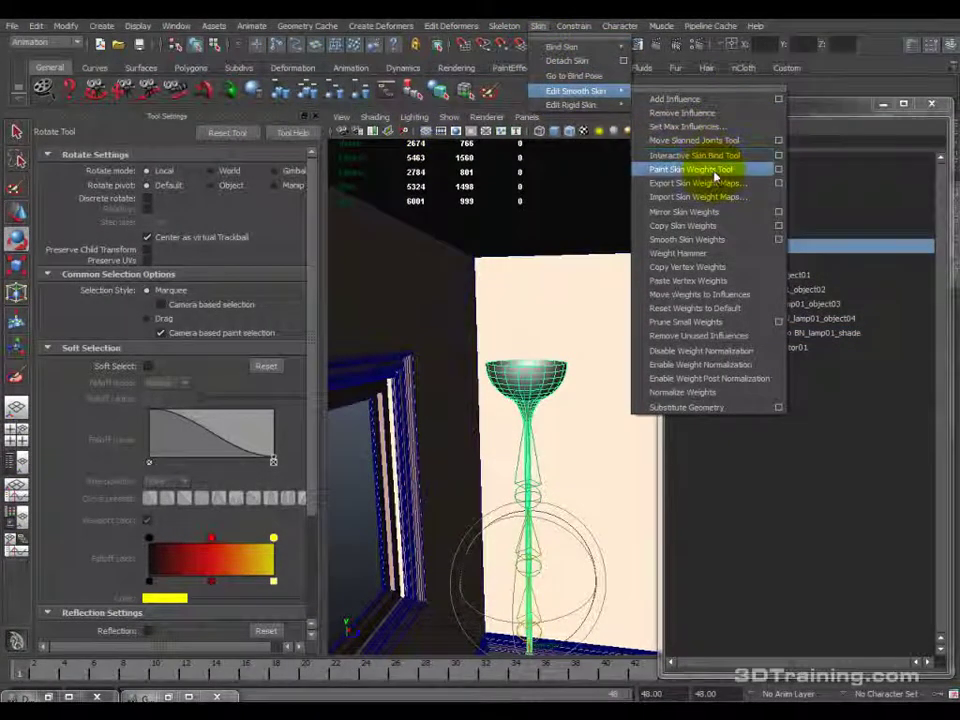
left_click(712, 170)
mouse_move(525, 561)
left_mouse_down("alt")
mouse_move(527, 289)
mouse_move(532, 327)
mouse_move(510, 335)
left_mouse_up("alt")
left_click(218, 422)
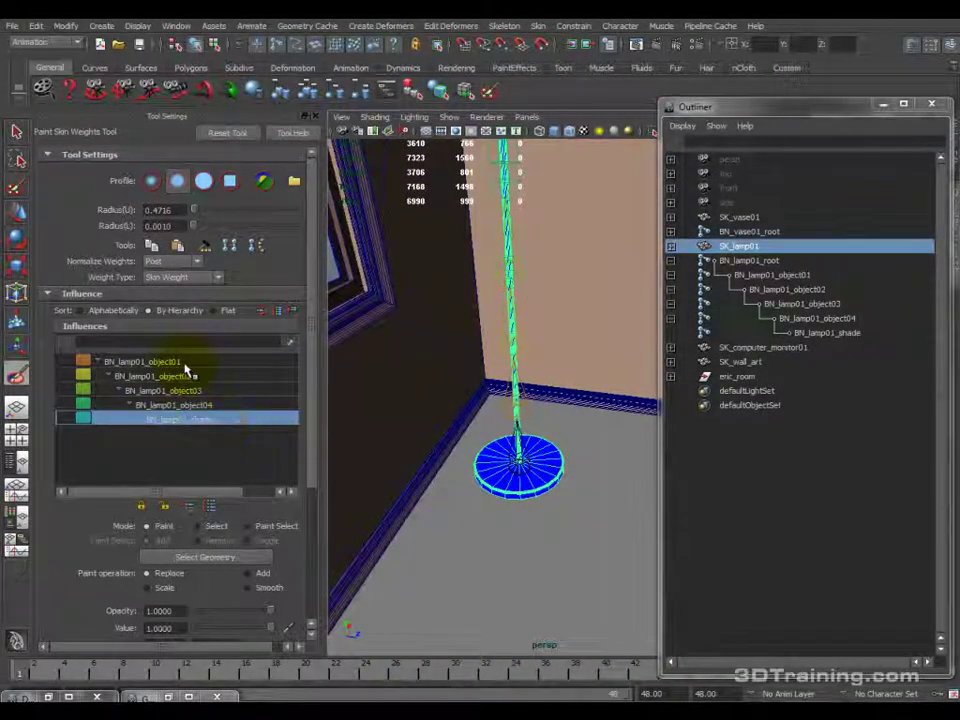
left_click(150, 361)
left_click(185, 377)
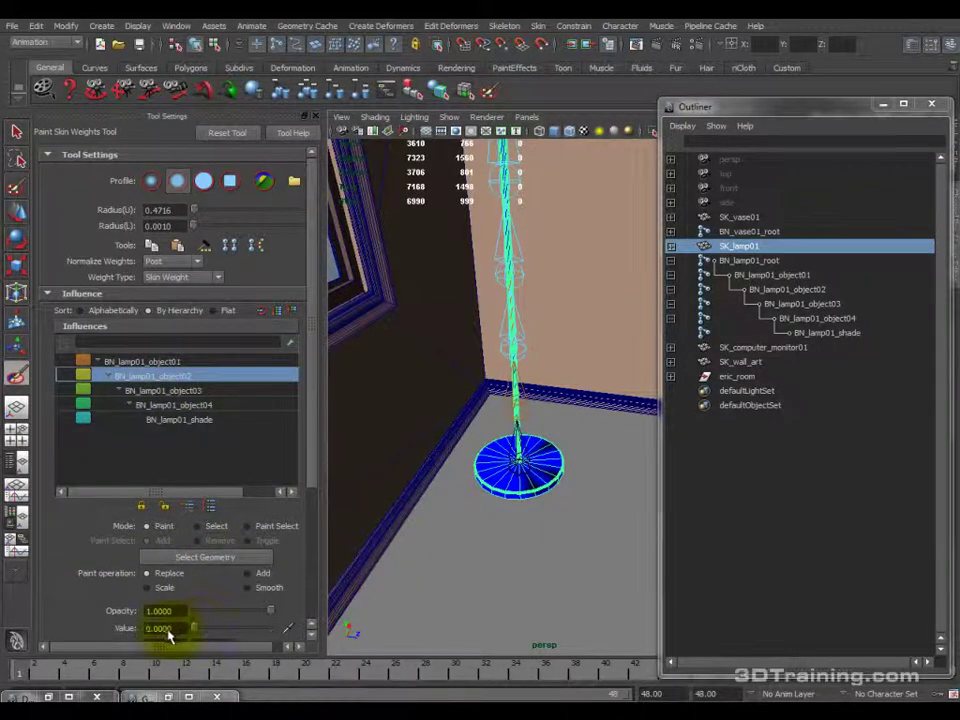
left_click(545, 492)
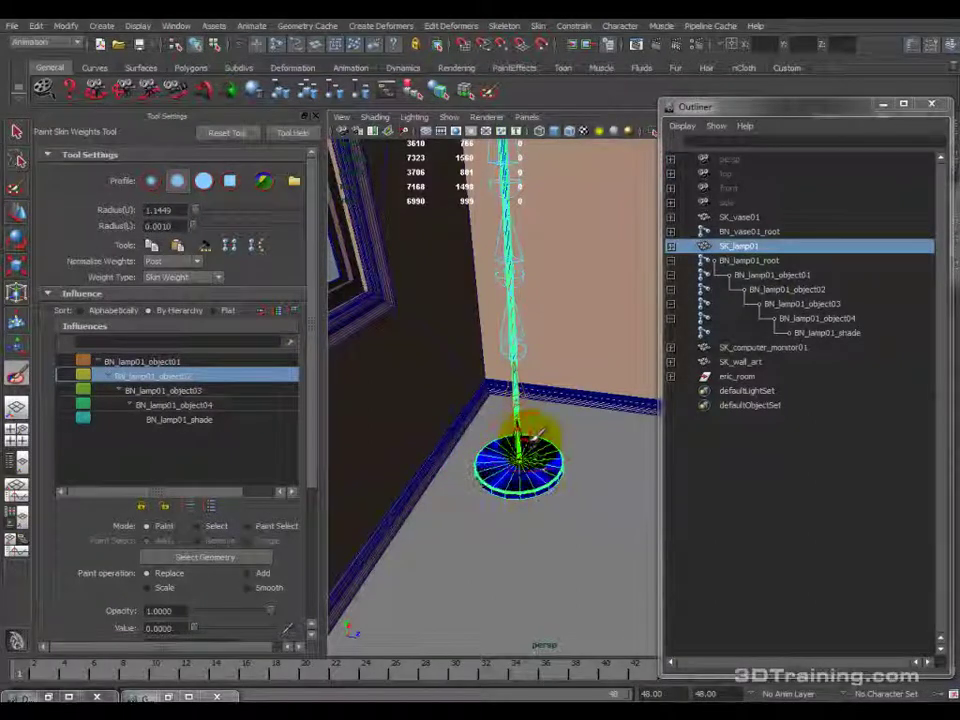
Isolate the lamp and paint out the BN_lamp01_object02 weight across the base's top, rim and underside at value 0.
mouse_move(461, 482)
left_mouse_down("alt")
mouse_move(574, 467)
mouse_move(510, 574)
mouse_move(540, 410)
mouse_move(492, 432)
left_mouse_up("alt")
left_click(648, 131)
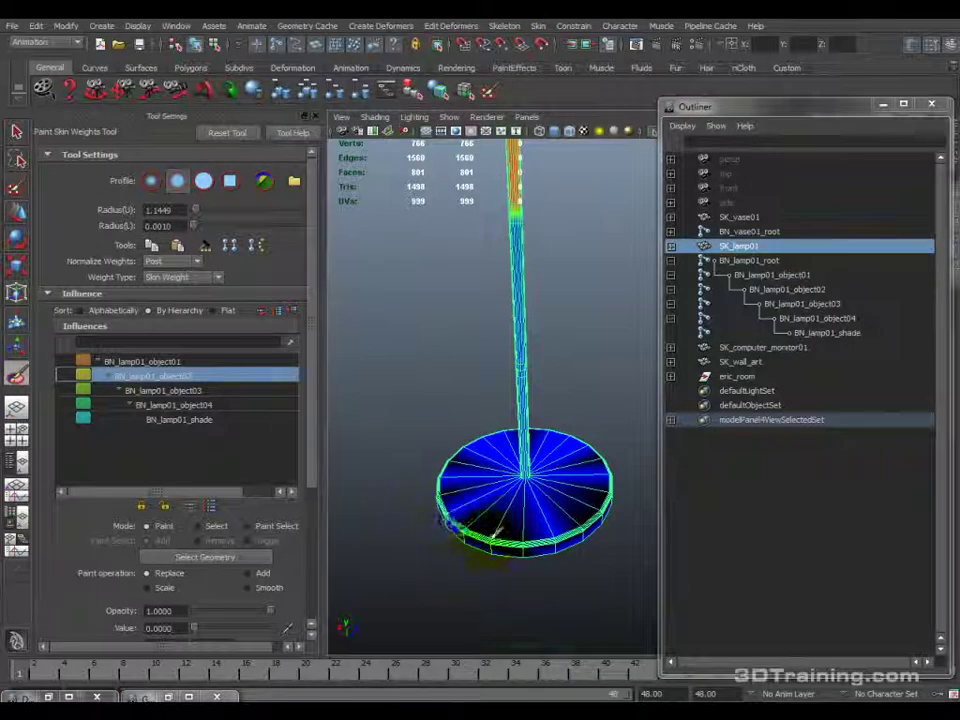
left_click_drag(561, 390, 425, 455, "alt")
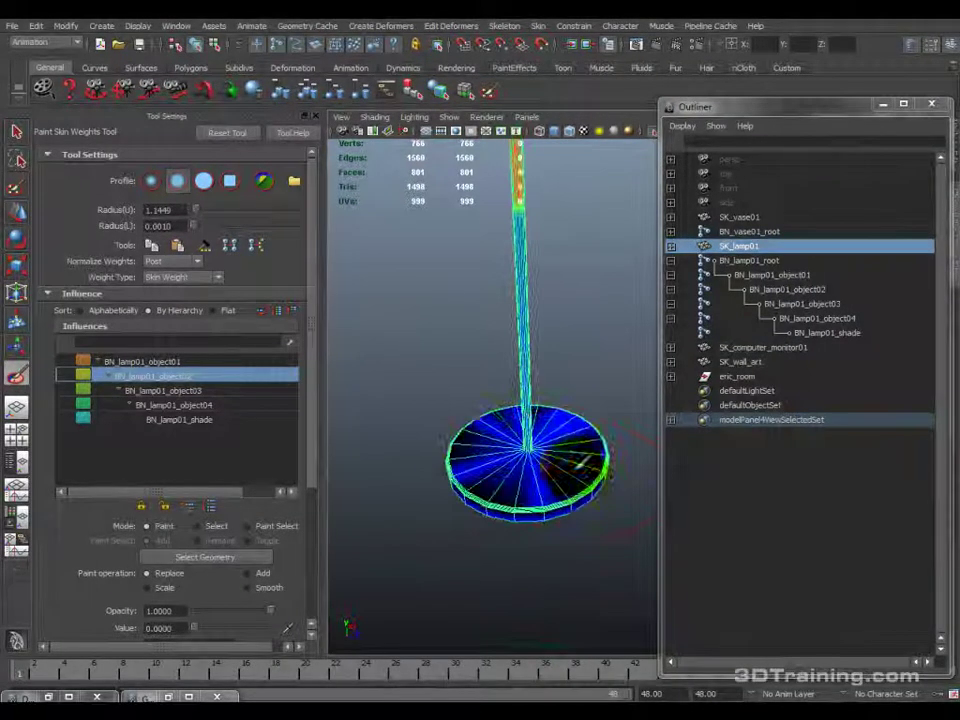
left_click_drag(548, 480, 585, 472, "alt")
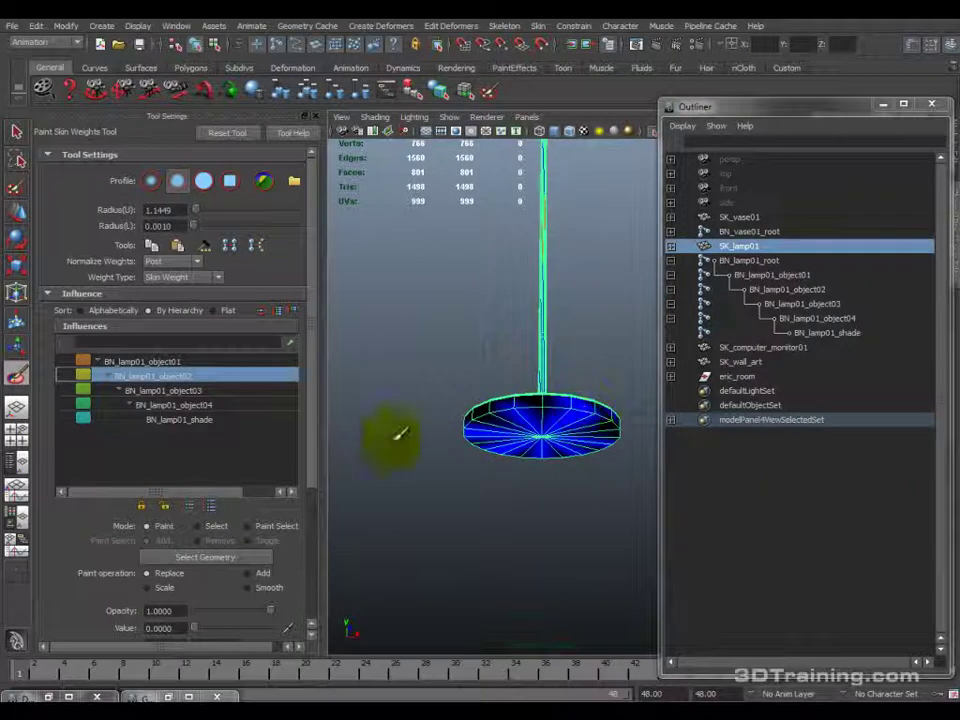
Replace the BN_lamp01_object03 weight with 0 over the underside and top of the lamp base.
left_click(205, 390)
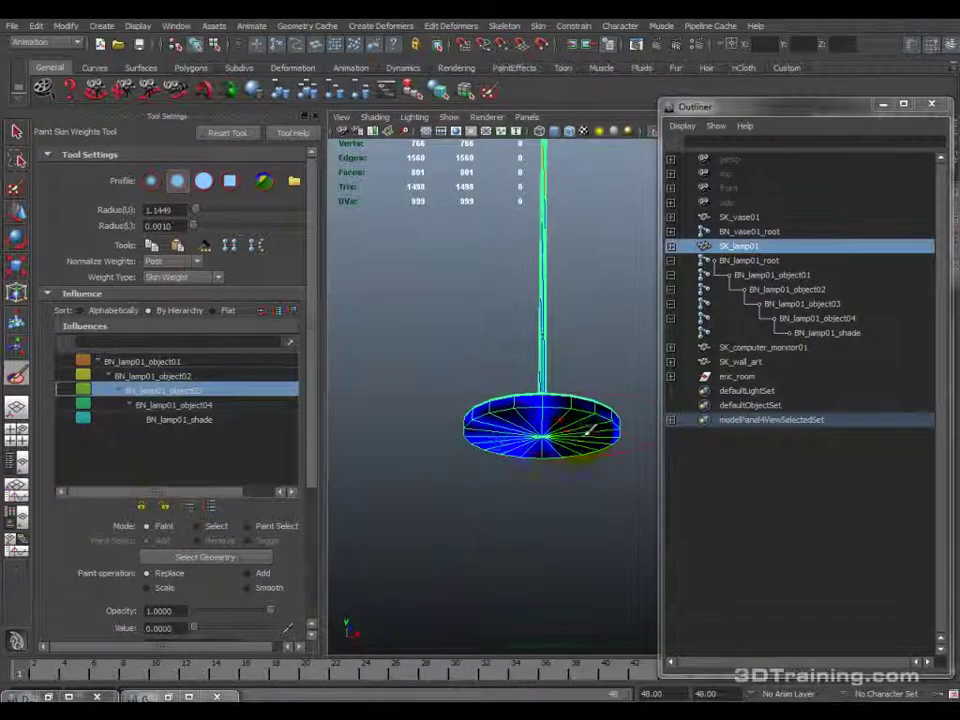
mouse_move(562, 468)
left_mouse_down("alt")
mouse_move(522, 478)
mouse_move(486, 472)
mouse_move(514, 497)
left_mouse_up("alt")
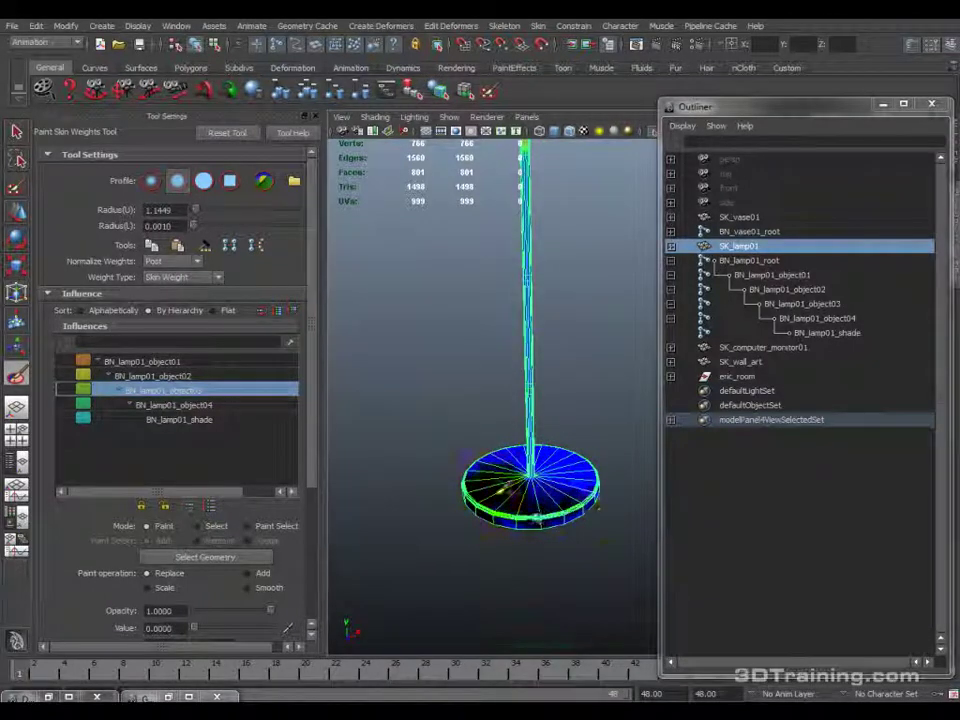
left_click_drag(508, 487, 550, 487, "alt")
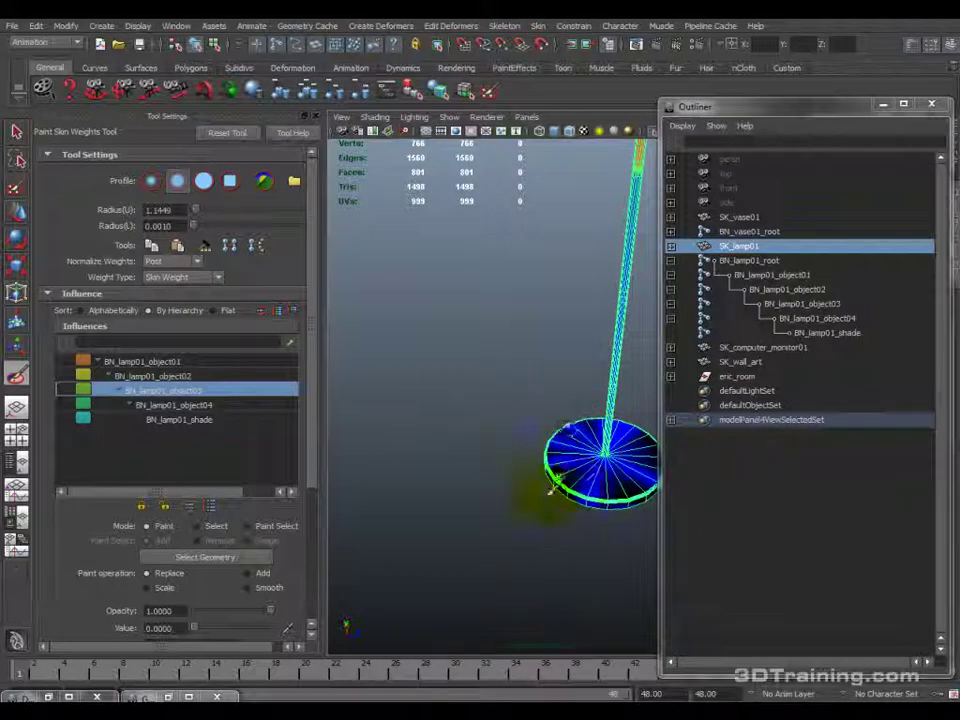
Replace the BN_lamp01_object04 weight with 0 over the top, rim and underside of the lamp base.
left_click(208, 405)
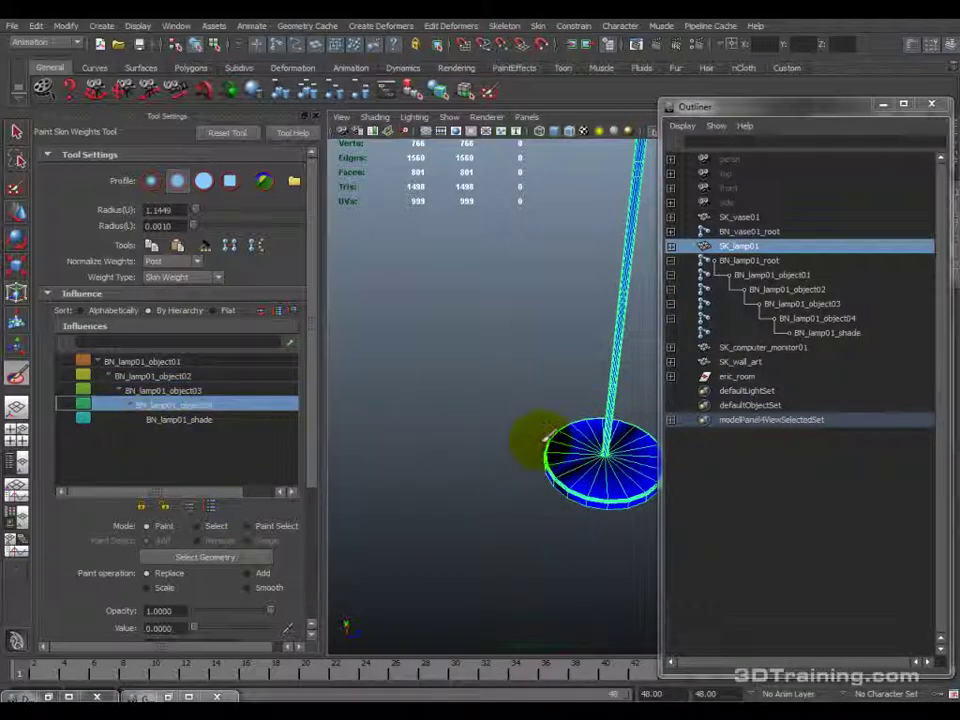
middle_click_drag(598, 485, 455, 505, "alt")
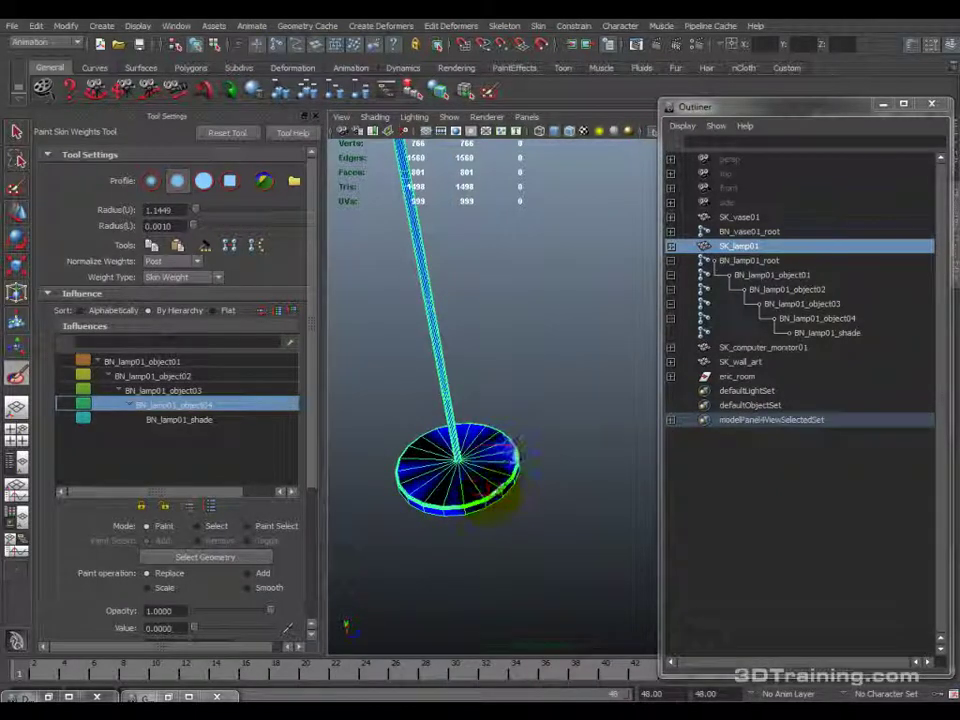
left_click_drag(485, 495, 477, 470, "alt")
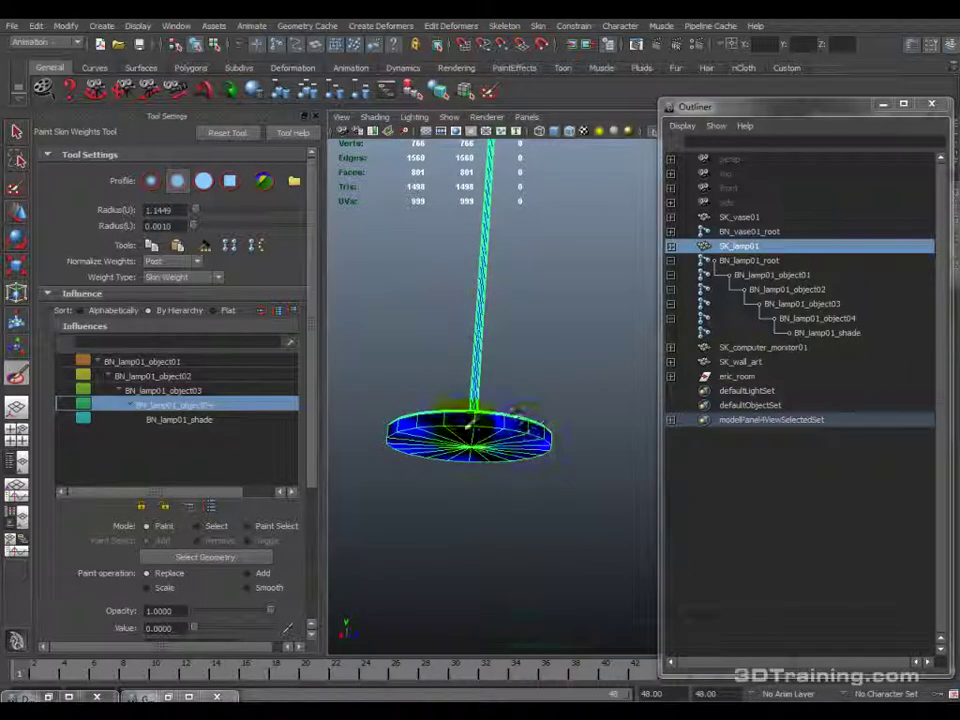
Paint the BN_lamp01_object01 weight over the lamp base with Replace at value 1.
left_click(150, 361)
left_click_drag(390, 440, 424, 450, "alt")
left_click(195, 558)
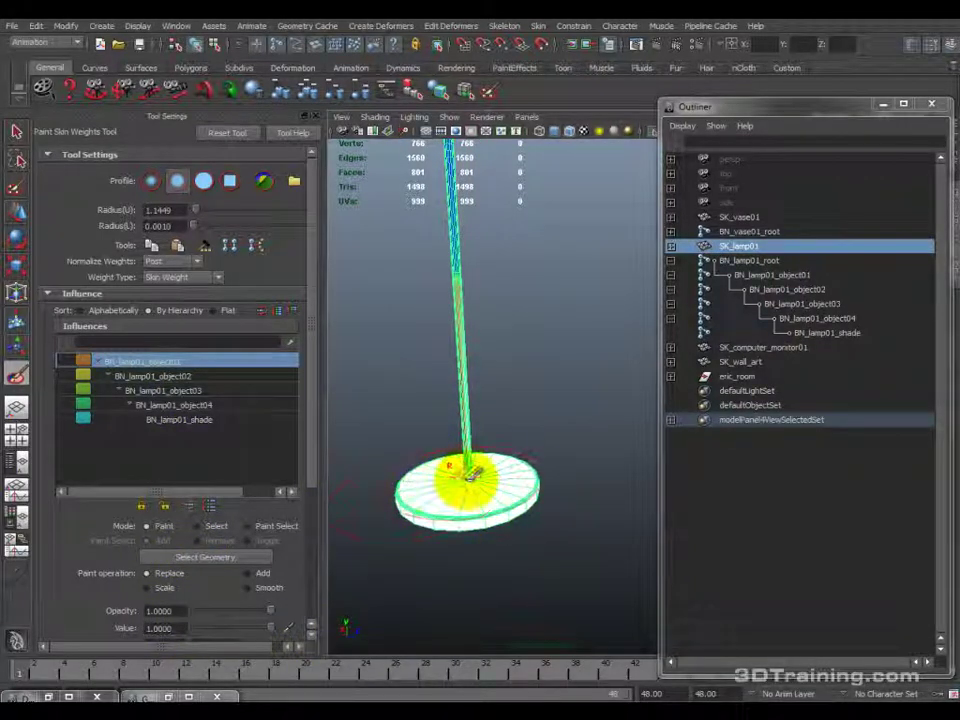
mouse_move(480, 472)
left_mouse_down("alt")
mouse_move(478, 490)
mouse_move(514, 510)
mouse_move(542, 491)
mouse_move(523, 497)
mouse_move(514, 523)
left_mouse_up("alt")
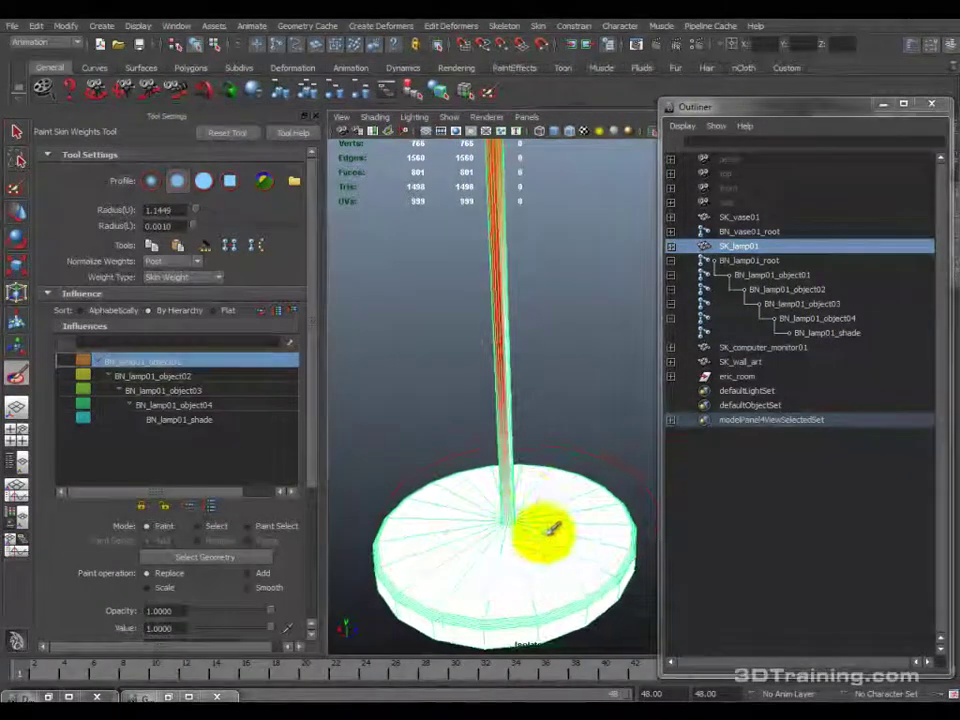
left_click_drag(420, 543, 476, 546, "alt")
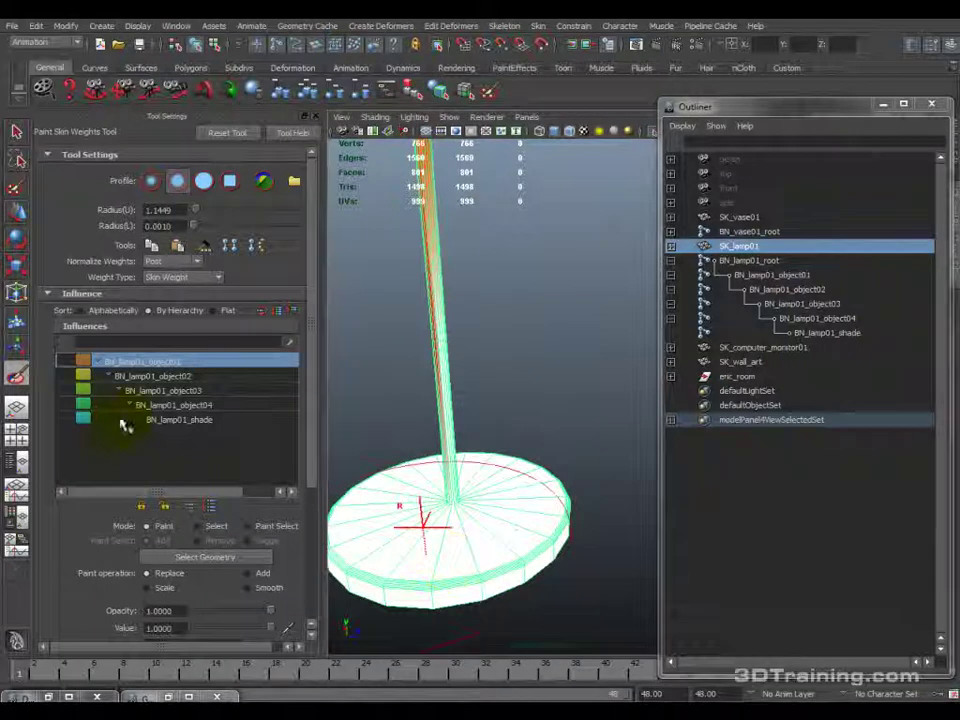
Paint out the BN_lamp01_shade weight on the lamp base with Replace at value 0.
left_click(207, 420)
key("f")
left_click_drag(514, 407, 512, 486, "alt")
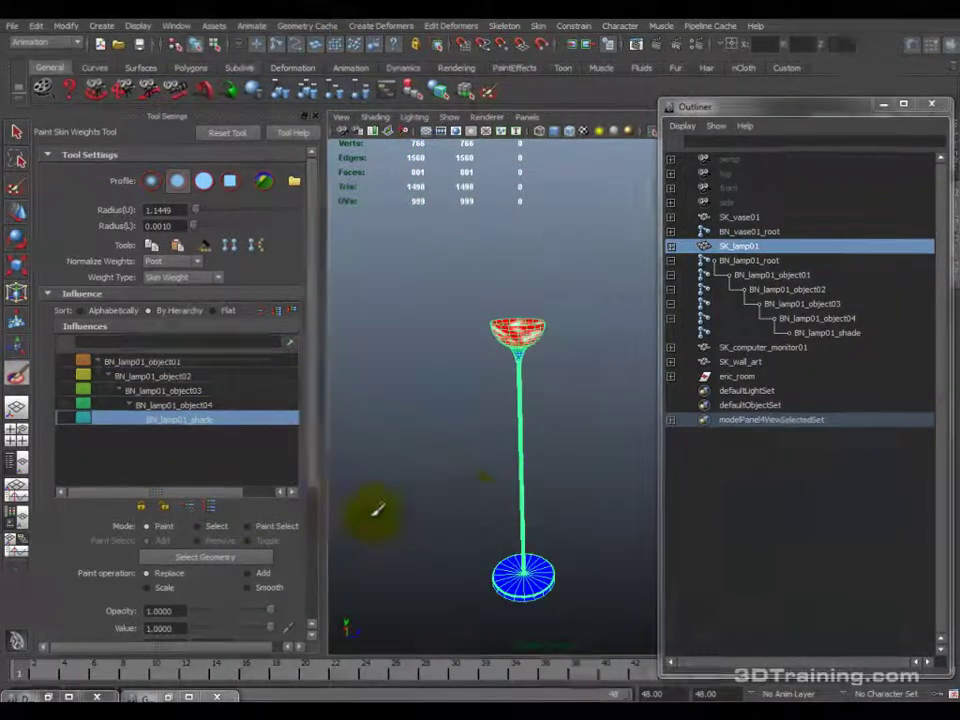
scroll(361, 434, "up", 3)
left_click_drag(361, 434, 221, 690, "alt")
left_click_drag(236, 630, 192, 629)
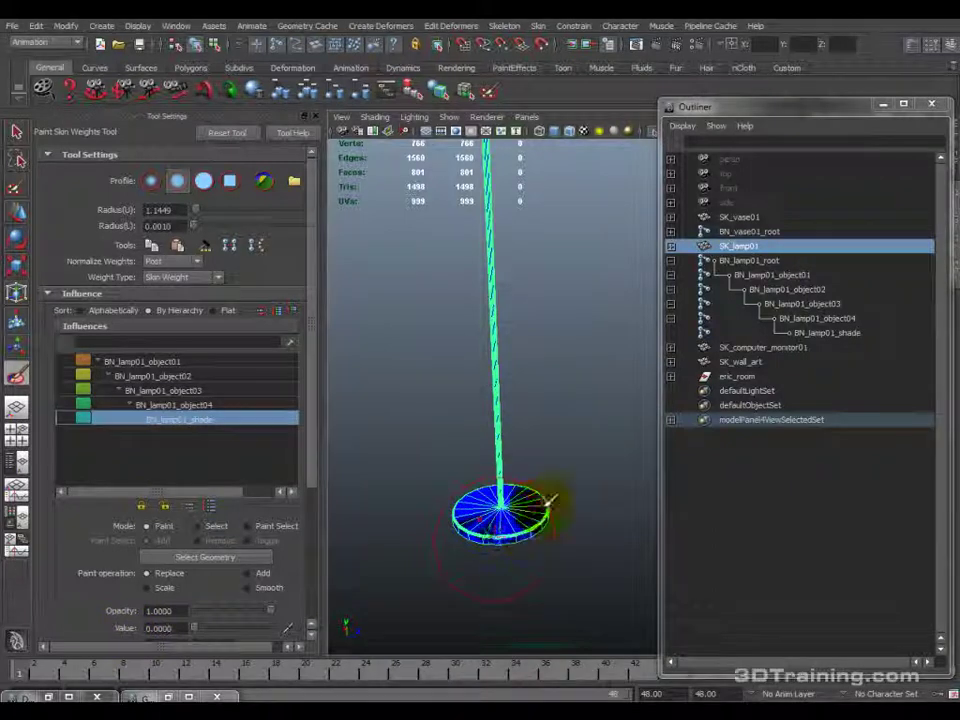
mouse_move(542, 508)
left_mouse_down()
mouse_move(540, 539)
mouse_move(535, 517)
mouse_move(508, 525)
mouse_move(484, 494)
left_mouse_up()
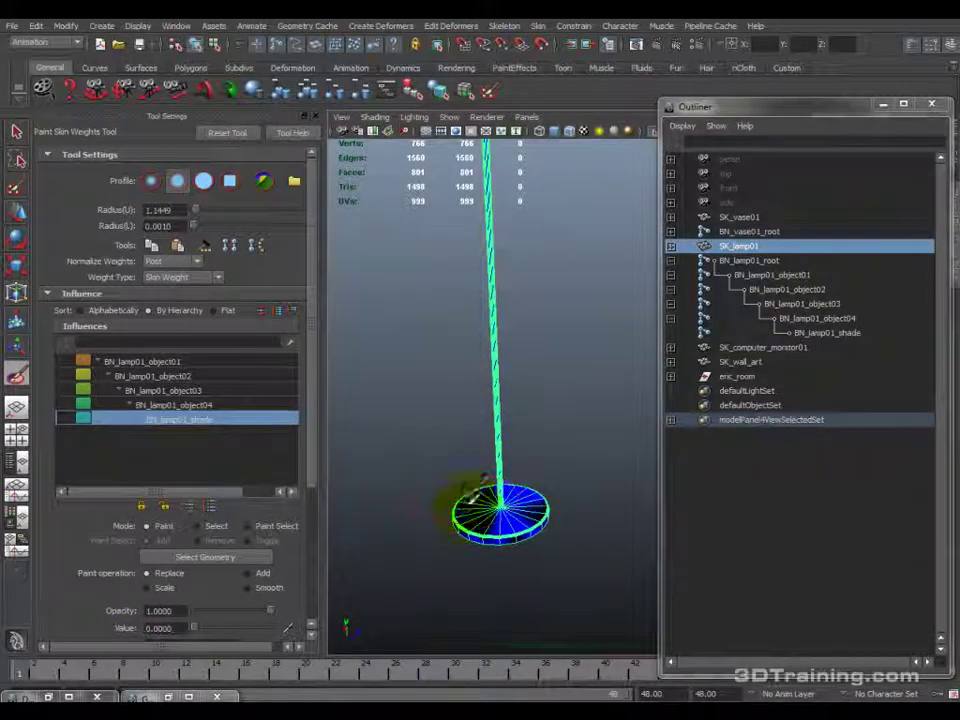
left_click_drag(532, 490, 407, 510, "alt")
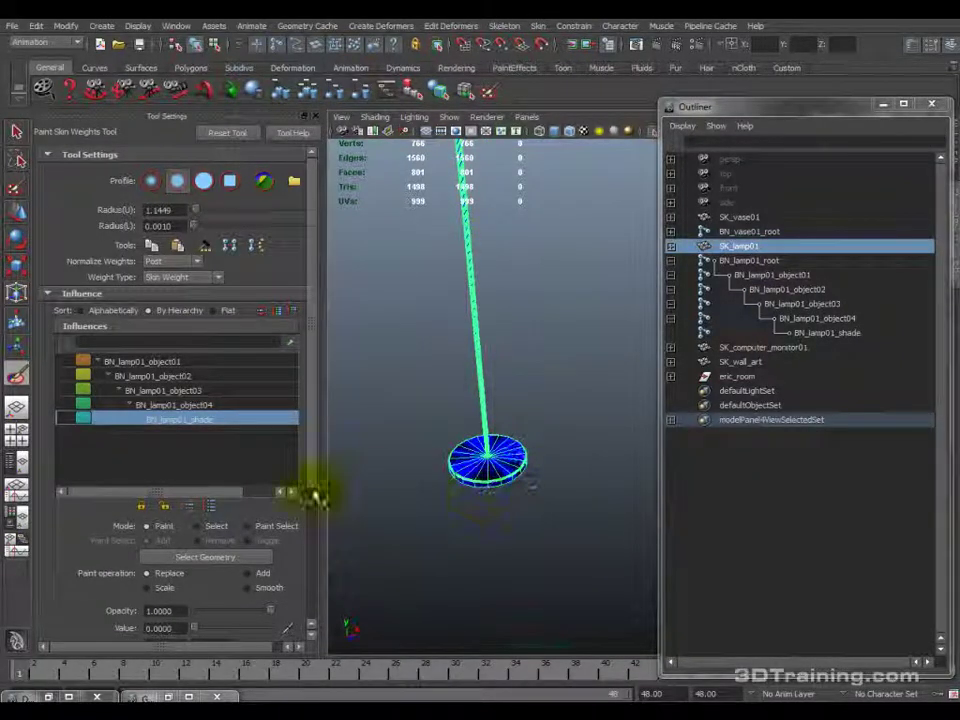
Repaint the BN_lamp01_object01 weight across the top of the lamp base with Replace at value 1.
left_click(189, 405)
left_click(178, 362)
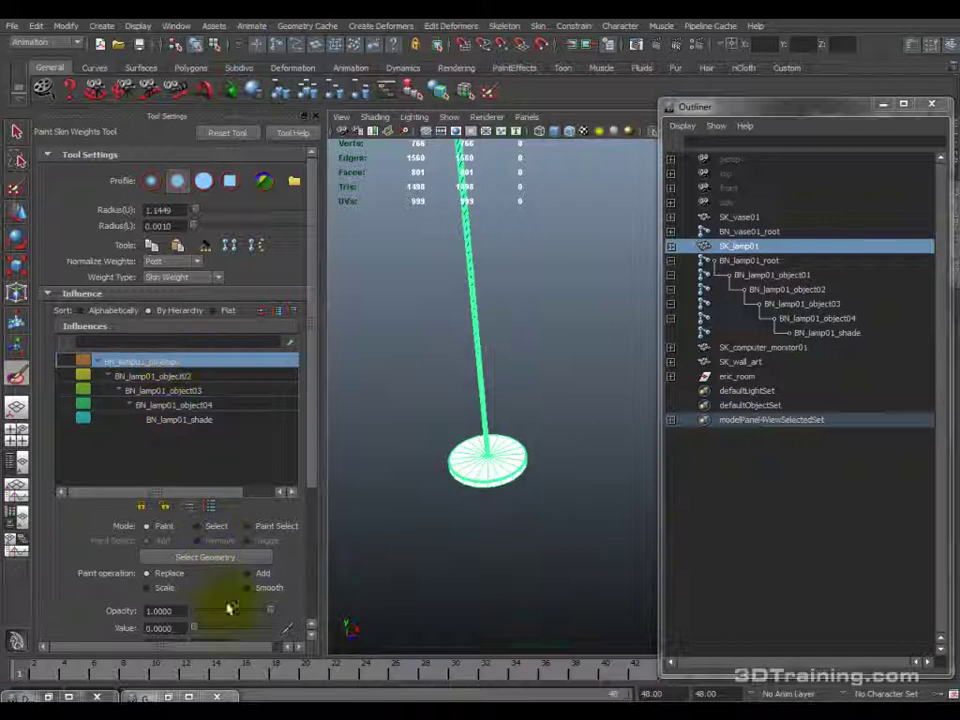
left_click_drag(195, 632, 270, 628)
left_click_drag(480, 458, 493, 470)
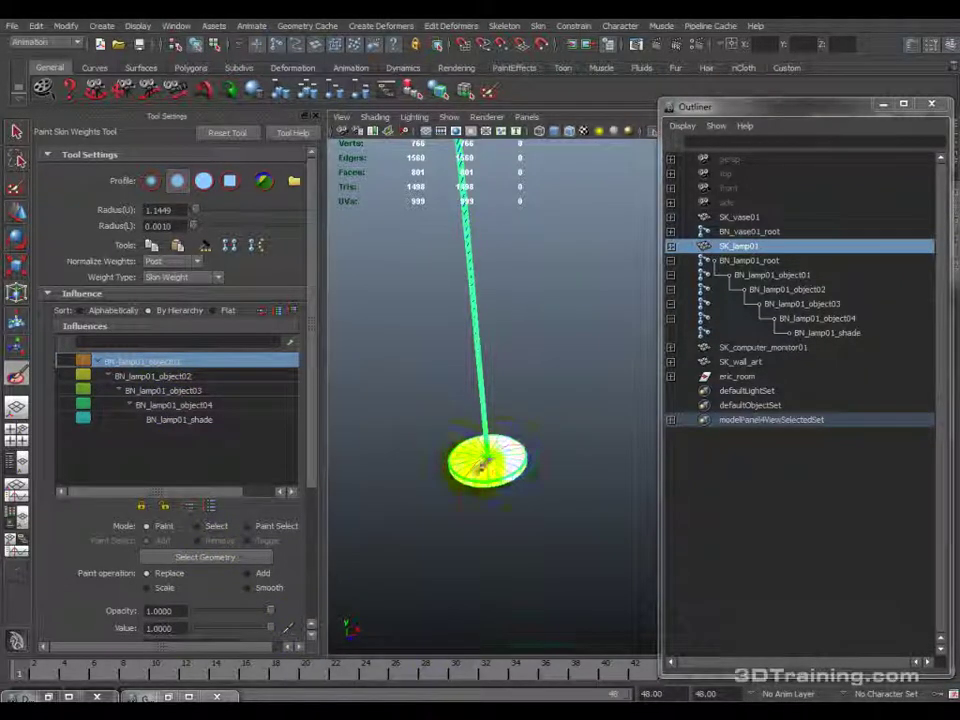
Smooth the BN_lamp01_shade weight where the lamp shade meets the flared neck of the pole.
left_click(205, 419)
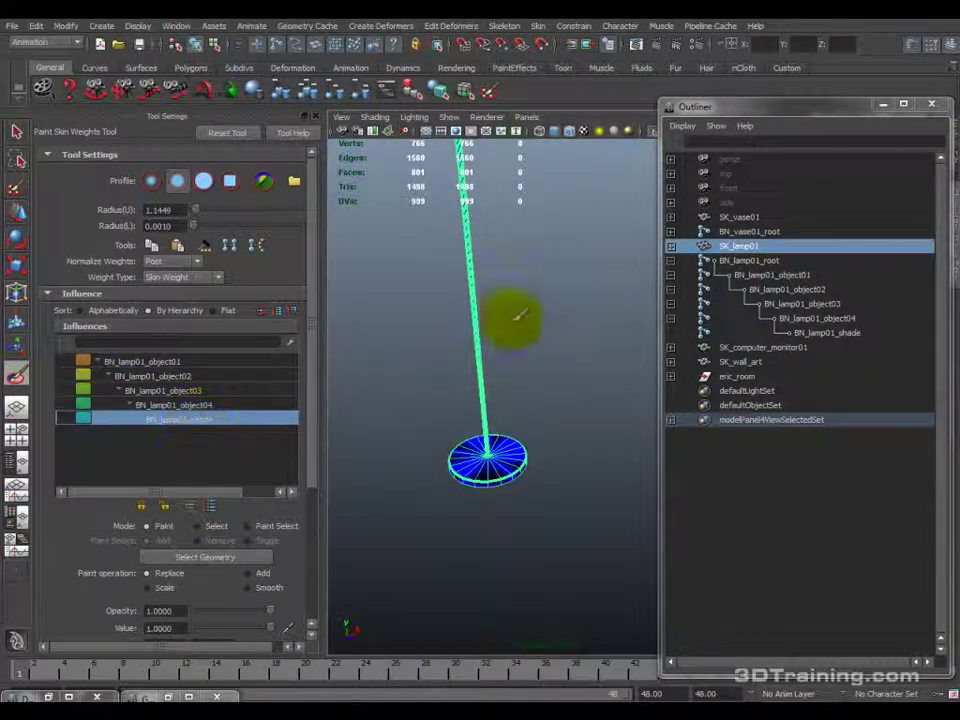
key("f")
mouse_move(505, 240)
right_mouse_down("alt")
mouse_move(489, 300)
mouse_move(536, 375)
mouse_move(529, 279)
mouse_move(530, 330)
right_mouse_up("alt")
left_click_drag(530, 331, 528, 394, "alt")
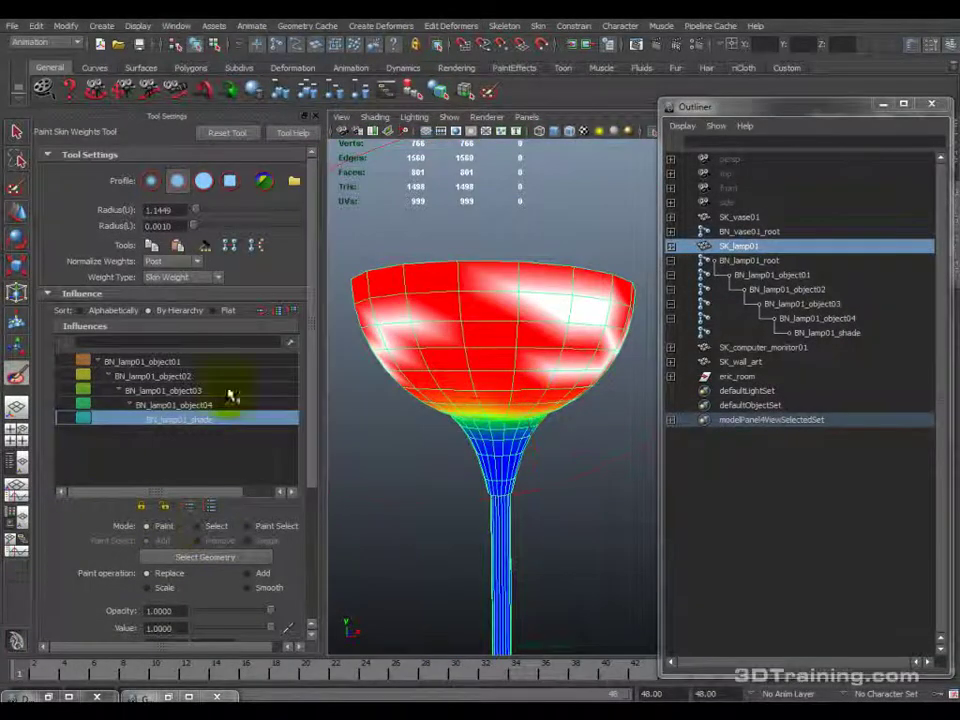
left_click(252, 588)
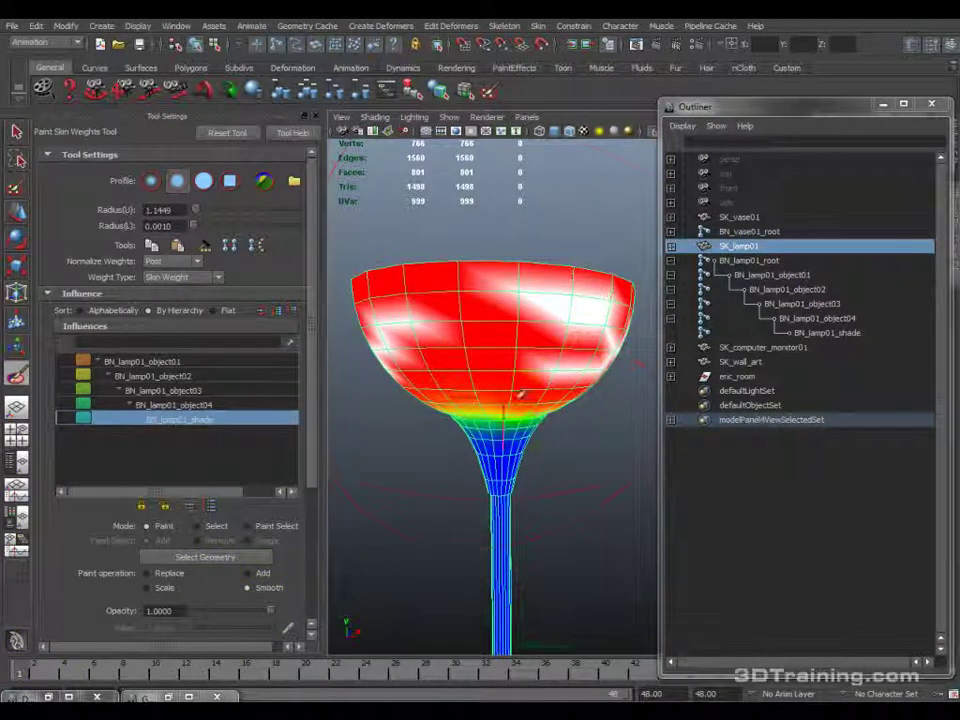
mouse_move(495, 452)
left_mouse_down()
mouse_move(521, 459)
mouse_move(500, 448)
mouse_move(490, 464)
mouse_move(368, 335)
mouse_move(515, 428)
mouse_move(499, 418)
mouse_move(445, 300)
mouse_move(456, 274)
mouse_move(468, 308)
mouse_move(377, 420)
left_mouse_up()
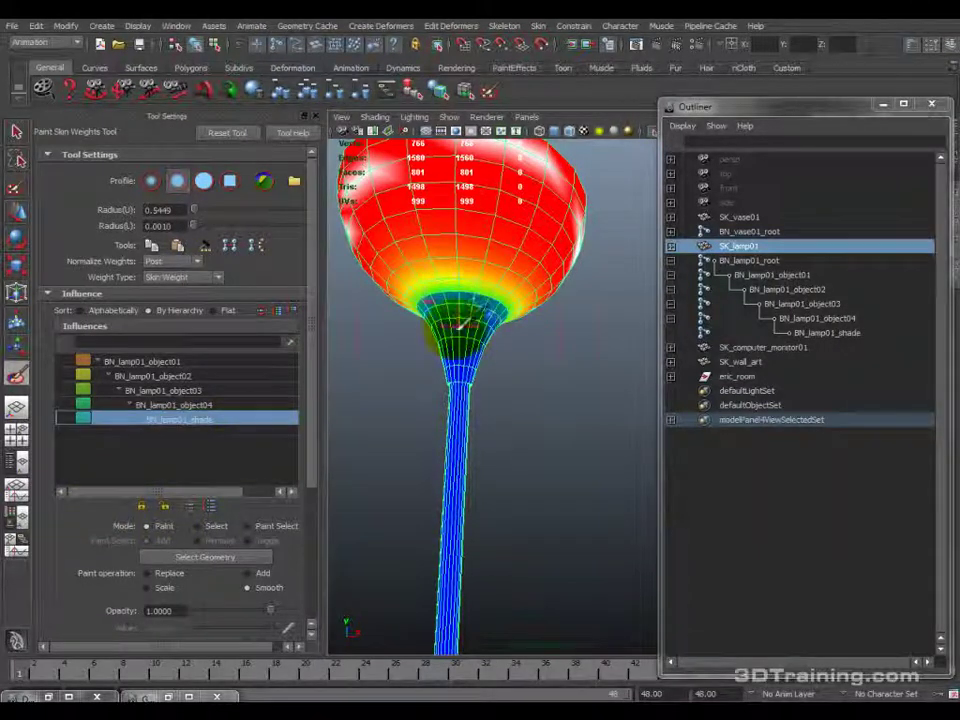
Paint additional BN_lamp01_shade weight over the inside and outside of the shade and its flared neck with Add at value 0.2913.
left_click(249, 574)
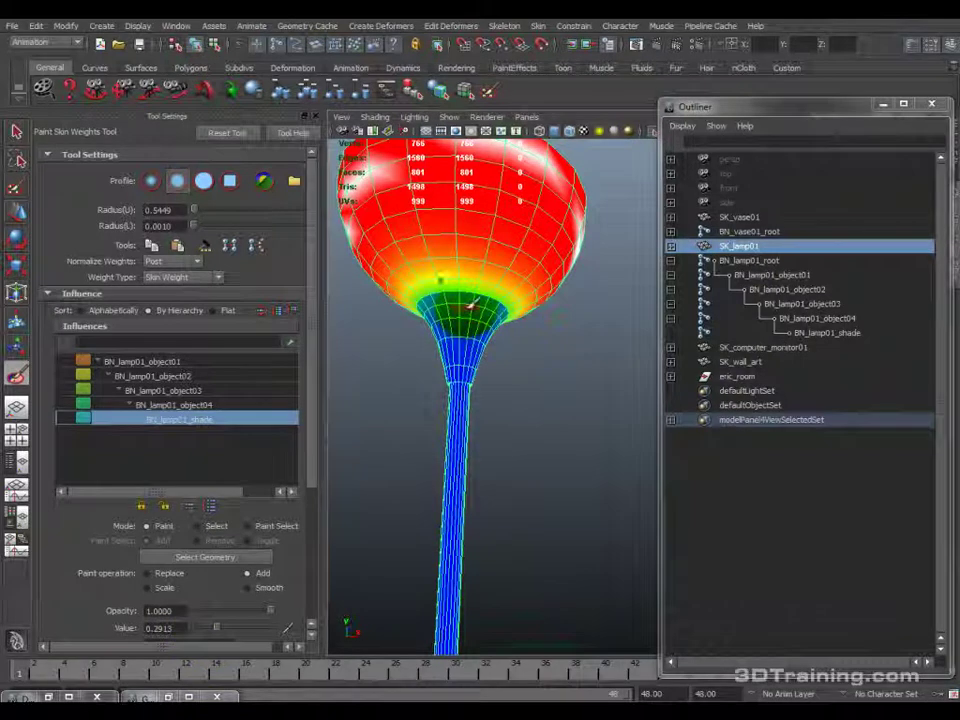
left_click_drag(498, 278, 542, 364, "alt")
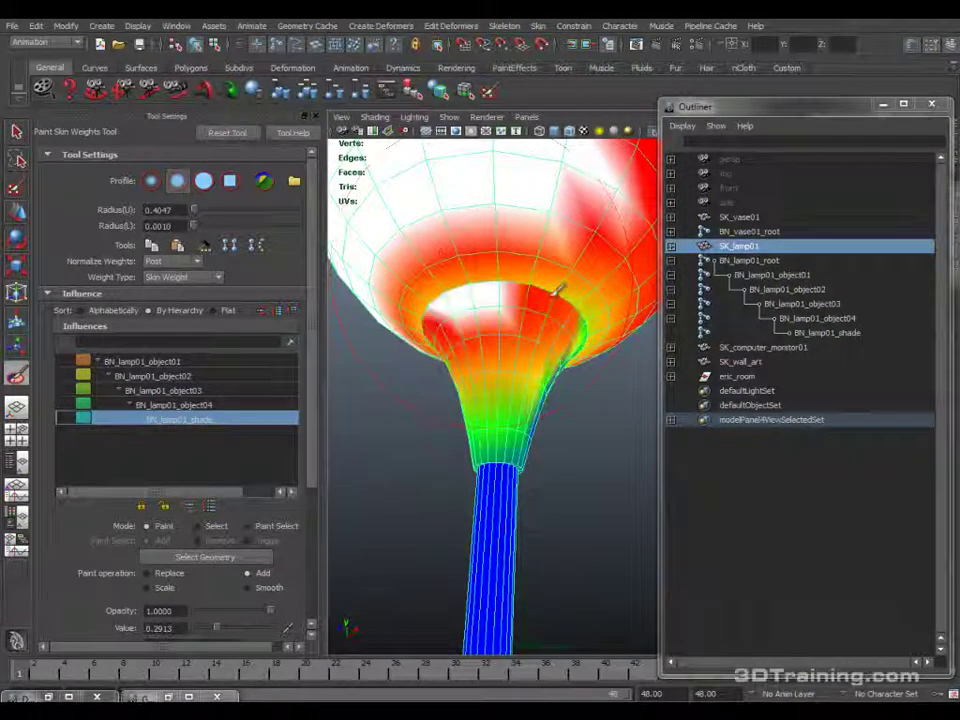
left_click_drag(497, 242, 514, 318, "alt")
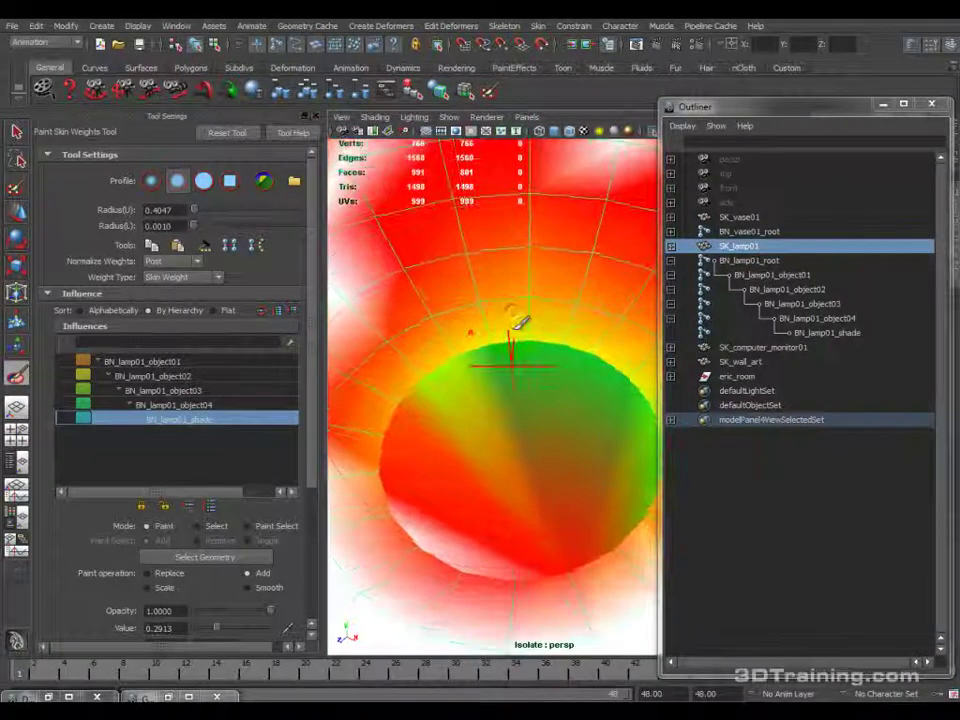
left_click_drag(525, 487, 403, 447, "alt")
left_click_drag(425, 503, 584, 460, "alt")
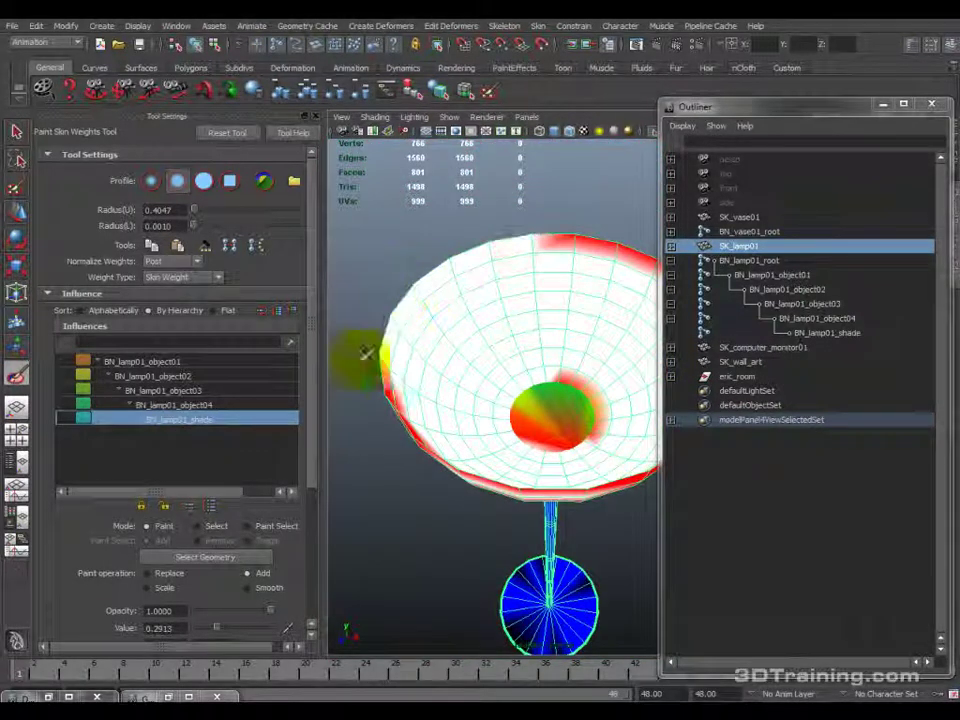
mouse_move(407, 396)
left_mouse_down("alt")
mouse_move(385, 302)
mouse_move(525, 285)
mouse_move(429, 321)
mouse_move(540, 275)
left_mouse_up("alt")
mouse_move(577, 339)
left_mouse_down("alt")
mouse_move(558, 381)
mouse_move(540, 354)
mouse_move(553, 339)
mouse_move(580, 352)
mouse_move(476, 364)
left_mouse_up("alt")
left_click_drag(596, 375, 527, 365, "alt")
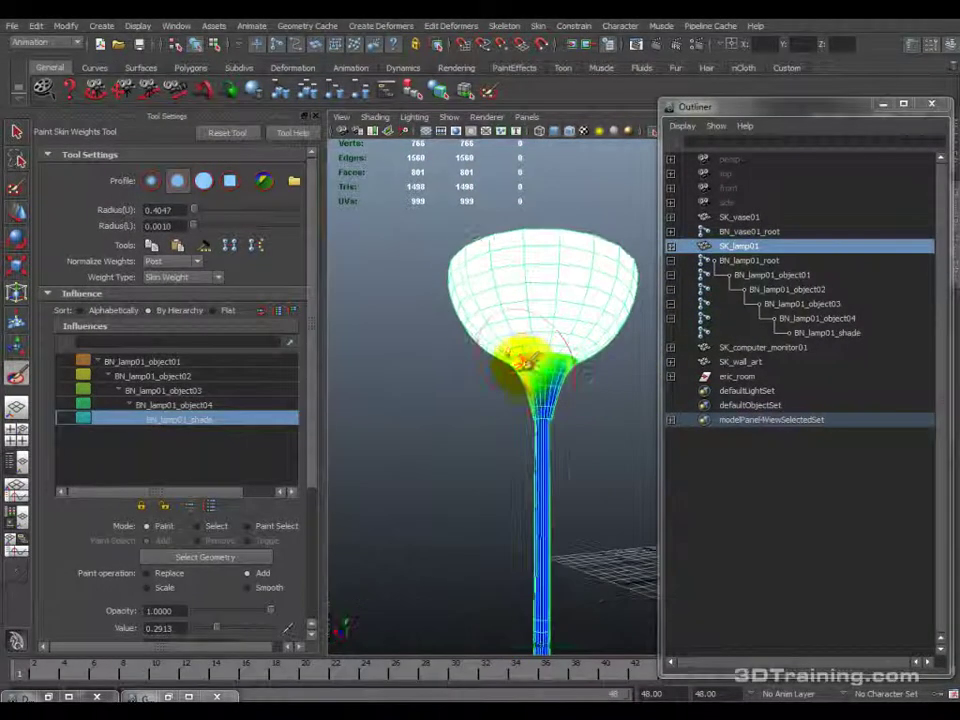
left_click_drag(591, 364, 519, 375, "alt")
left_click_drag(575, 353, 565, 357, "alt")
Smooth the BN_lamp01_shade weight around all sides of the flared neck and leave the paint tool.
left_click(254, 588)
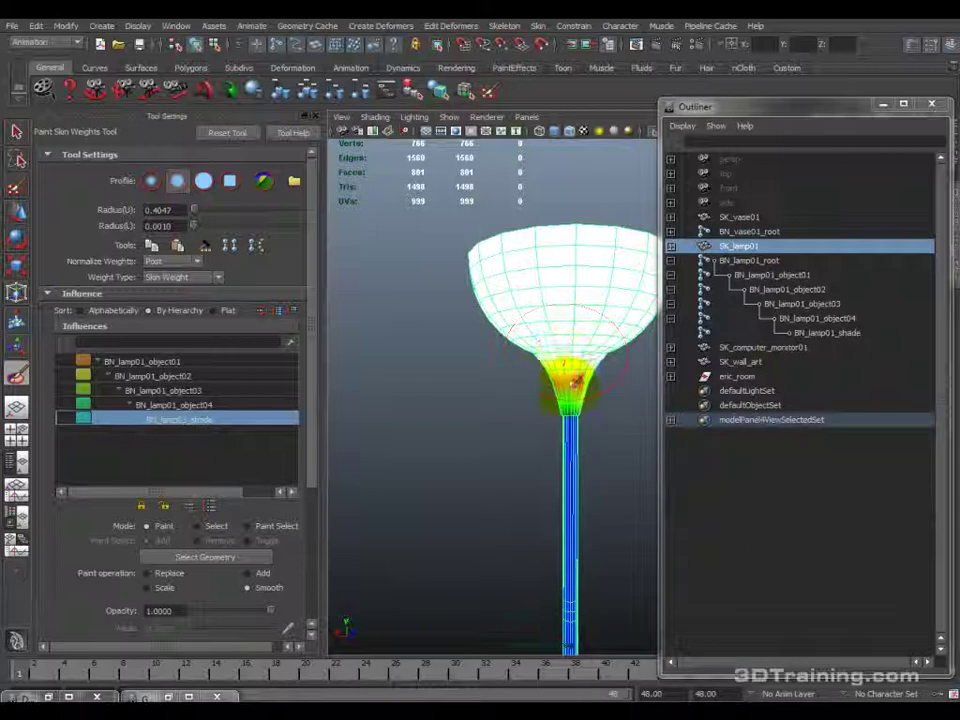
mouse_move(575, 368)
left_mouse_down()
mouse_move(589, 343)
mouse_move(482, 370)
left_mouse_up()
left_click_drag(573, 372, 470, 380)
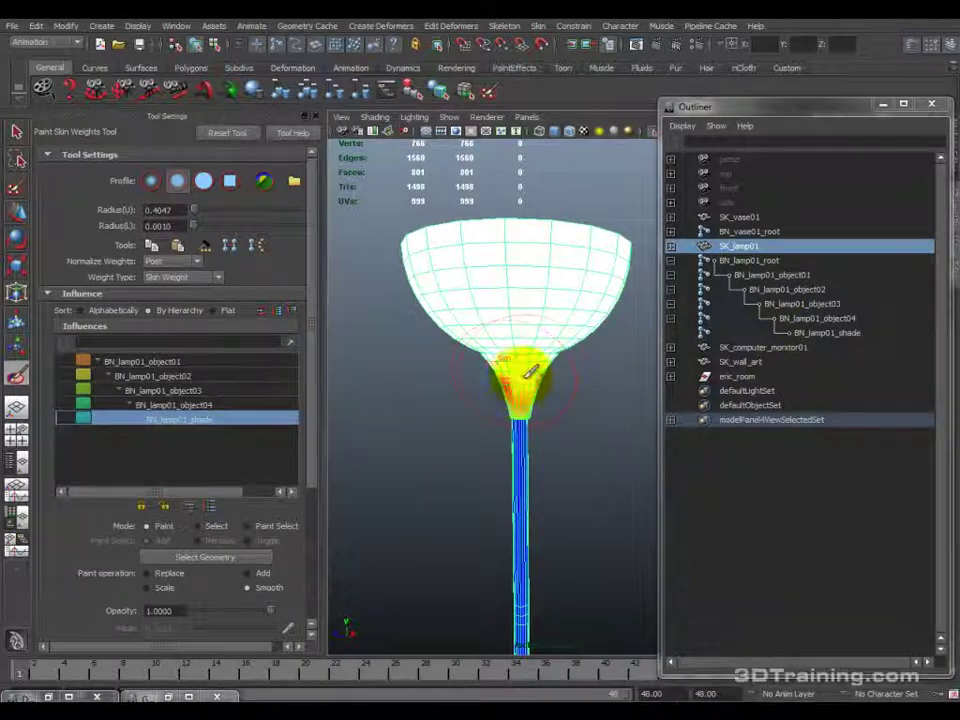
mouse_move(529, 377)
left_mouse_down()
mouse_move(593, 396)
mouse_move(464, 376)
mouse_move(549, 369)
mouse_move(536, 366)
mouse_move(562, 373)
mouse_move(479, 377)
mouse_move(552, 360)
mouse_move(543, 372)
mouse_move(580, 365)
mouse_move(526, 384)
mouse_move(654, 395)
mouse_move(512, 357)
left_mouse_up()
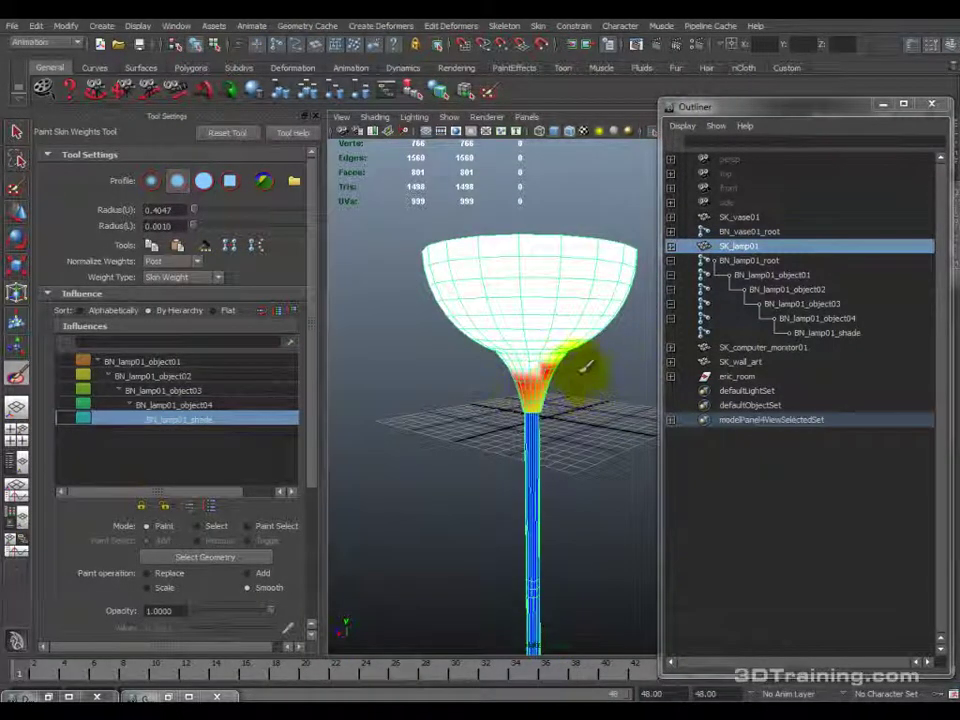
key("q")
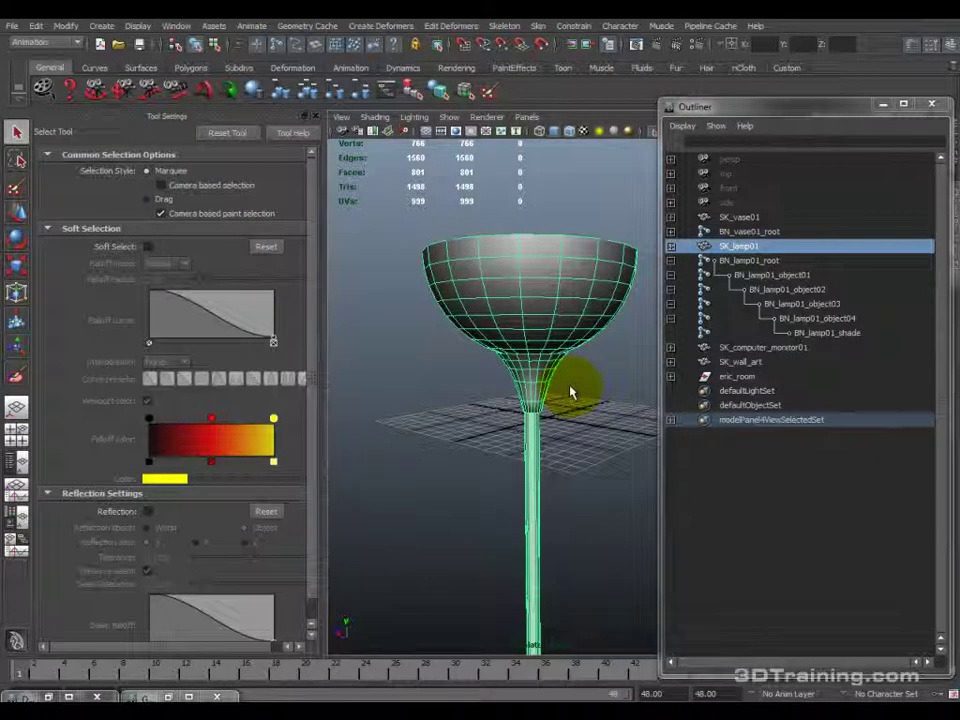
Test-rotate the BN_lamp01_object02 and BN_lamp01_object03 joints to check how the pole bends.
mouse_move(773, 280)
left_mouse_down()
mouse_move(784, 281)
mouse_move(780, 289)
left_mouse_up()
right_click_drag(574, 443, 540, 430, "alt")
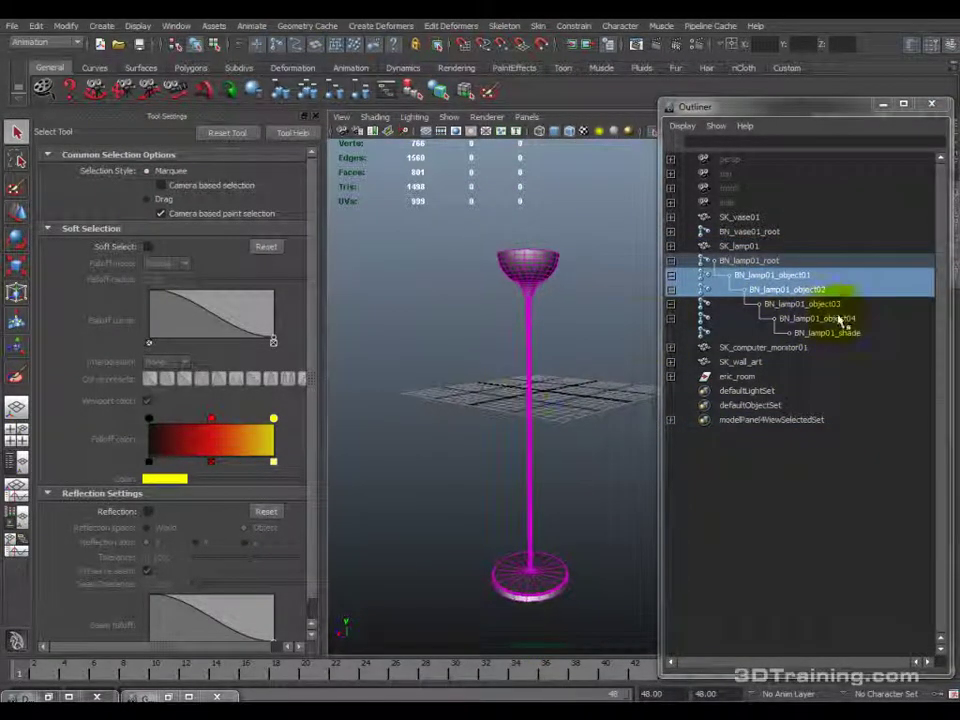
left_click(836, 304)
left_click(818, 291)
key("e")
left_click_drag(551, 437, 538, 462)
left_click_drag(535, 568, 558, 491)
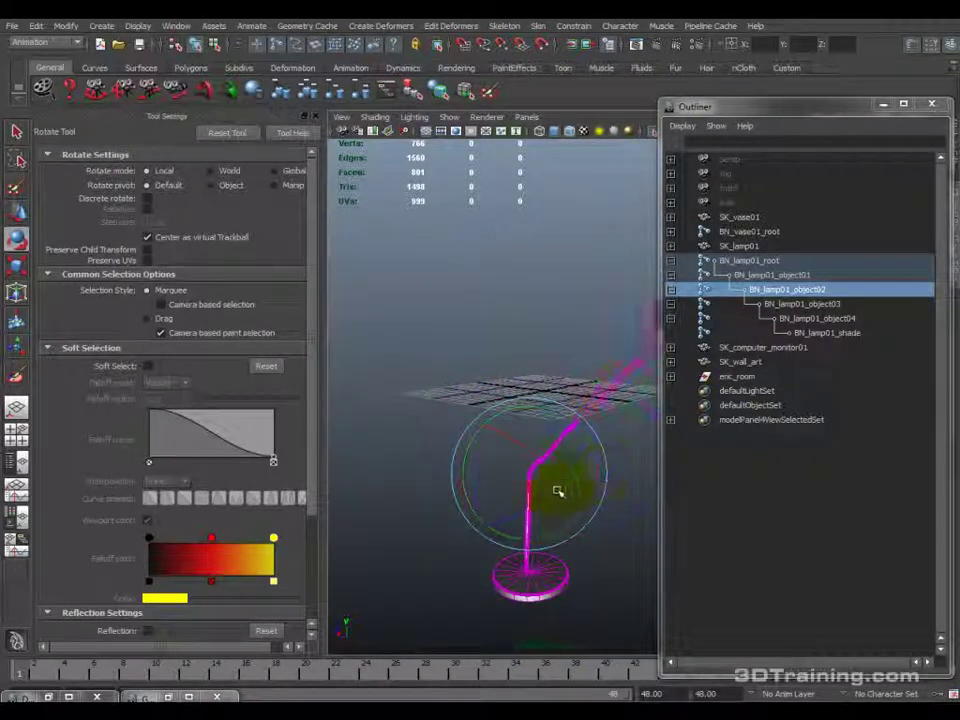
left_click(800, 303)
left_click_drag(617, 428, 640, 385)
key("Up")
Test-rotate the BN_lamp01_shade joint in several directions to check how the shade deforms.
left_click(797, 319)
left_click(823, 333)
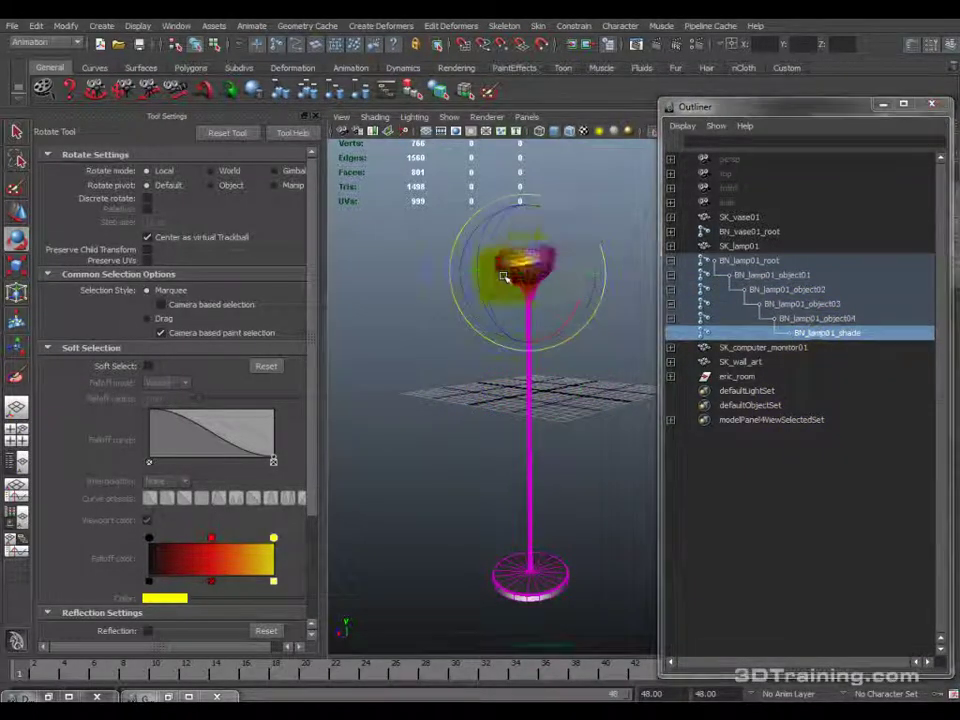
left_click_drag(541, 245, 590, 290)
left_click_drag(533, 249, 437, 278)
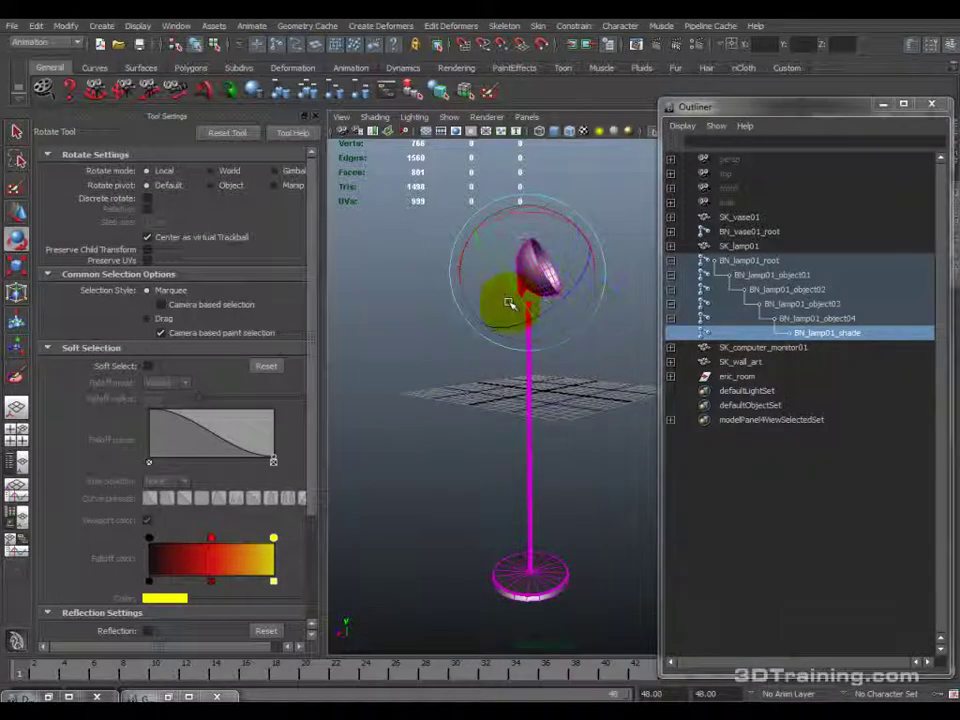
left_click_drag(501, 288, 567, 335)
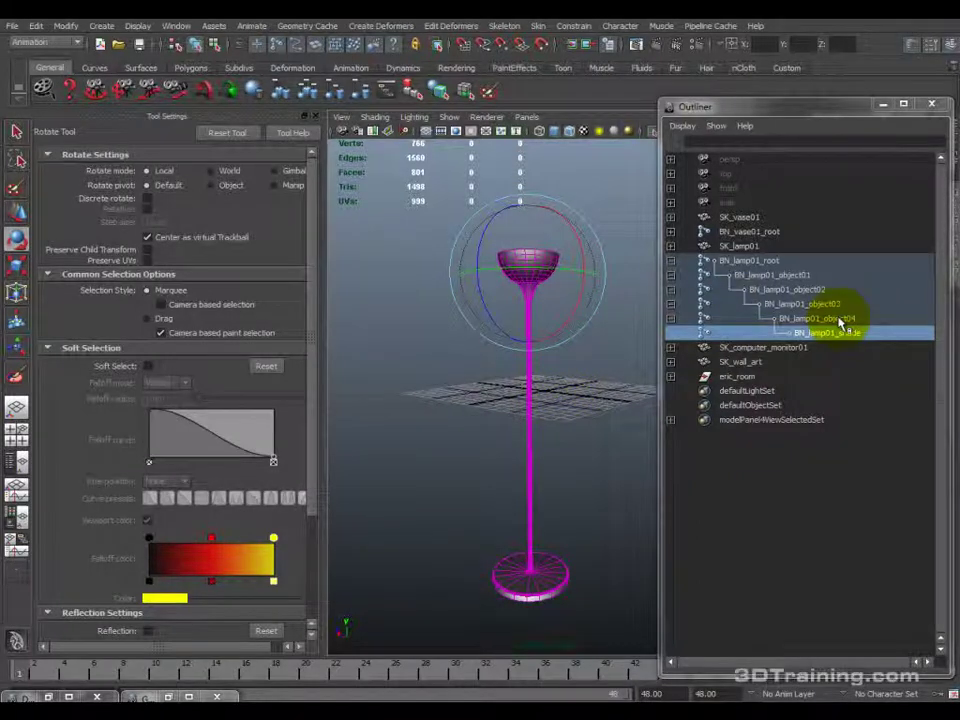
Test-rotate the BN_lamp01_object04 and BN_lamp01_object02 joints, and undo the rotation.
left_click(838, 319)
left_click_drag(542, 369, 493, 355)
left_click(860, 303)
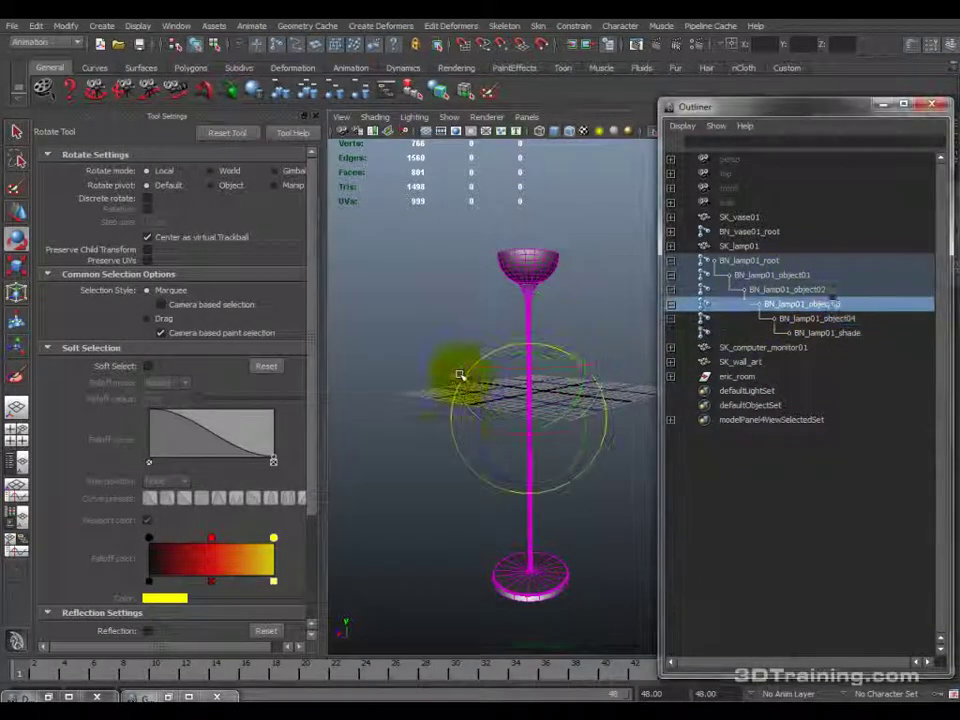
left_click(795, 289)
left_click_drag(489, 407, 585, 456)
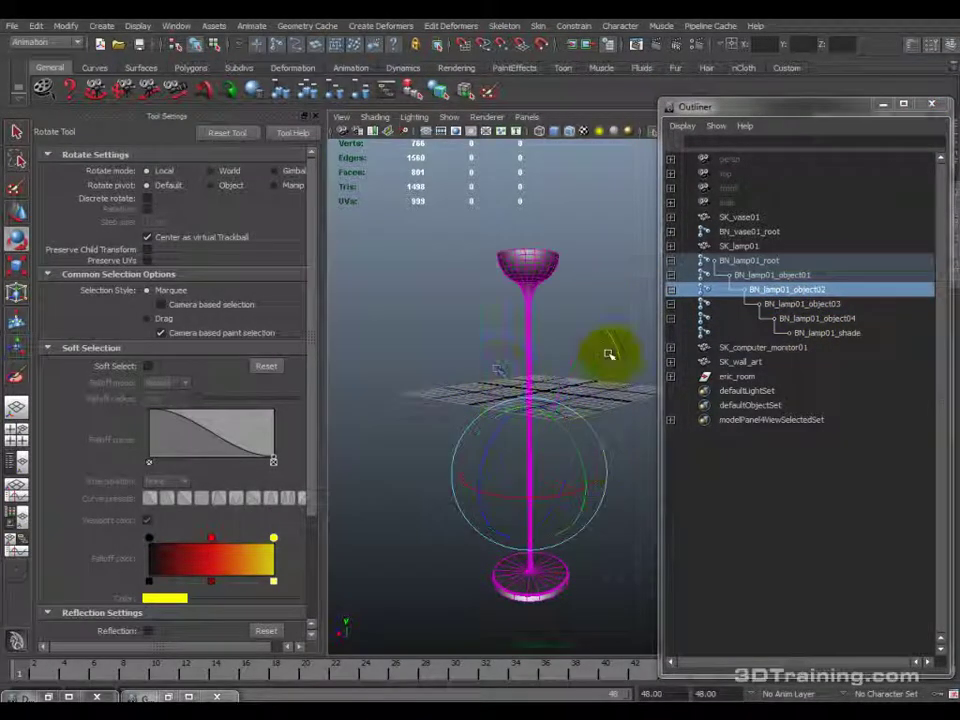
left_click_drag(532, 428, 585, 459)
key("ctrl+z")
key("Down")
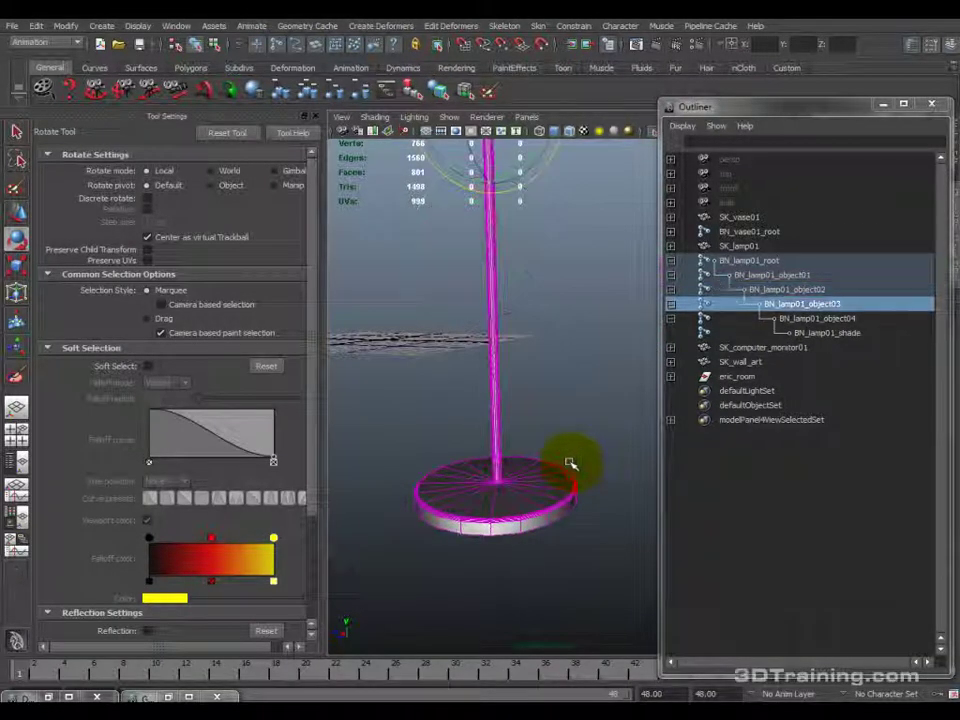
Select the SK_lamp01 mesh and start the Paint Skin Weights Tool close up on the lamp base.
left_click(793, 289)
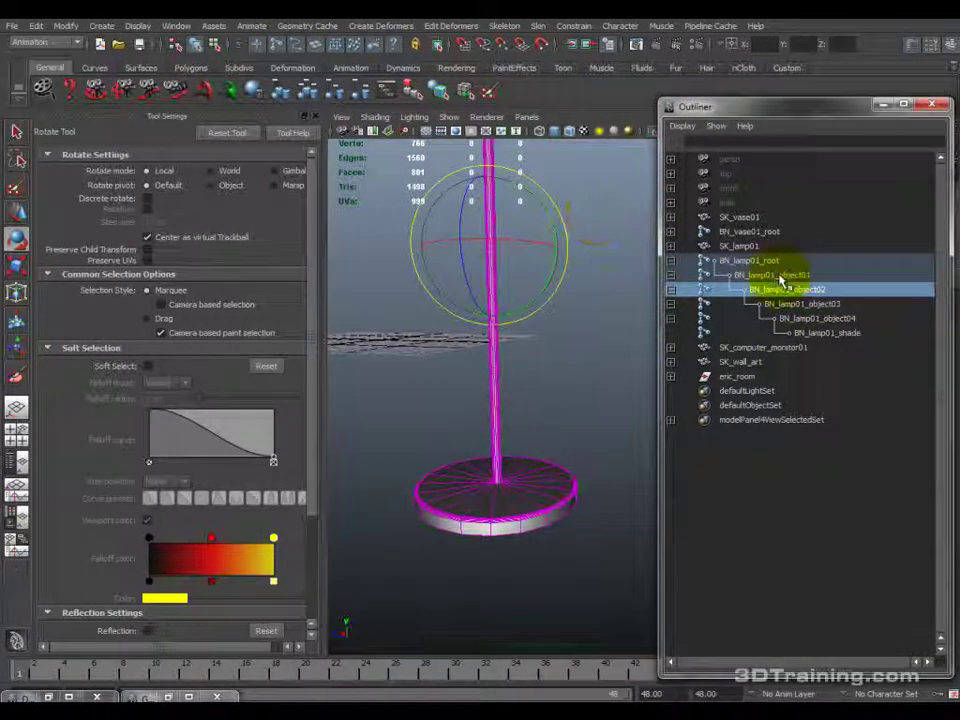
left_click(740, 246)
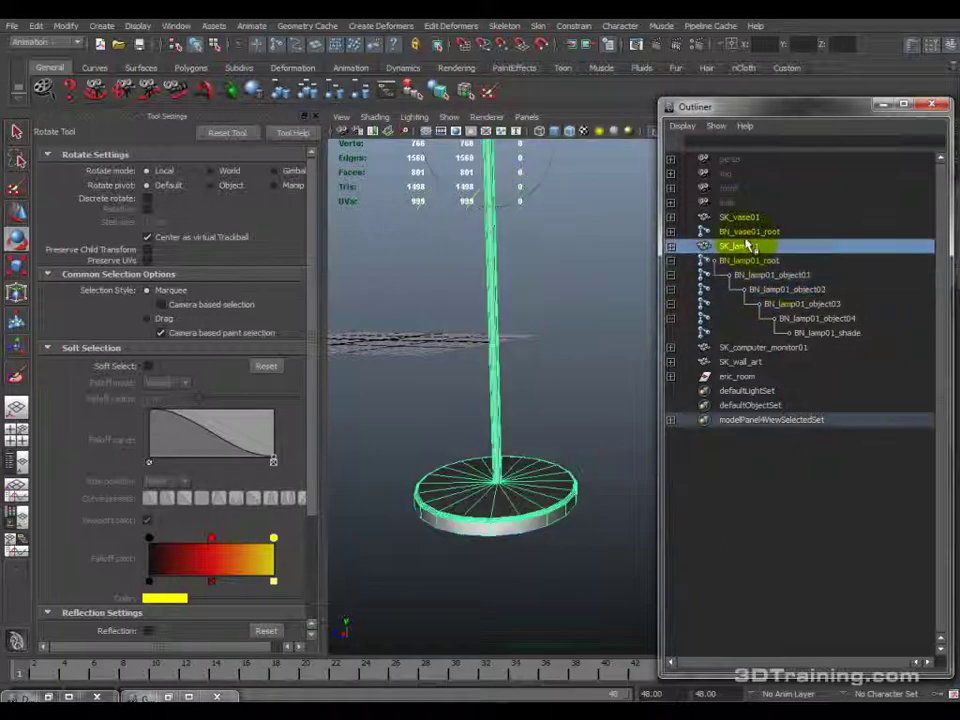
left_click(536, 26)
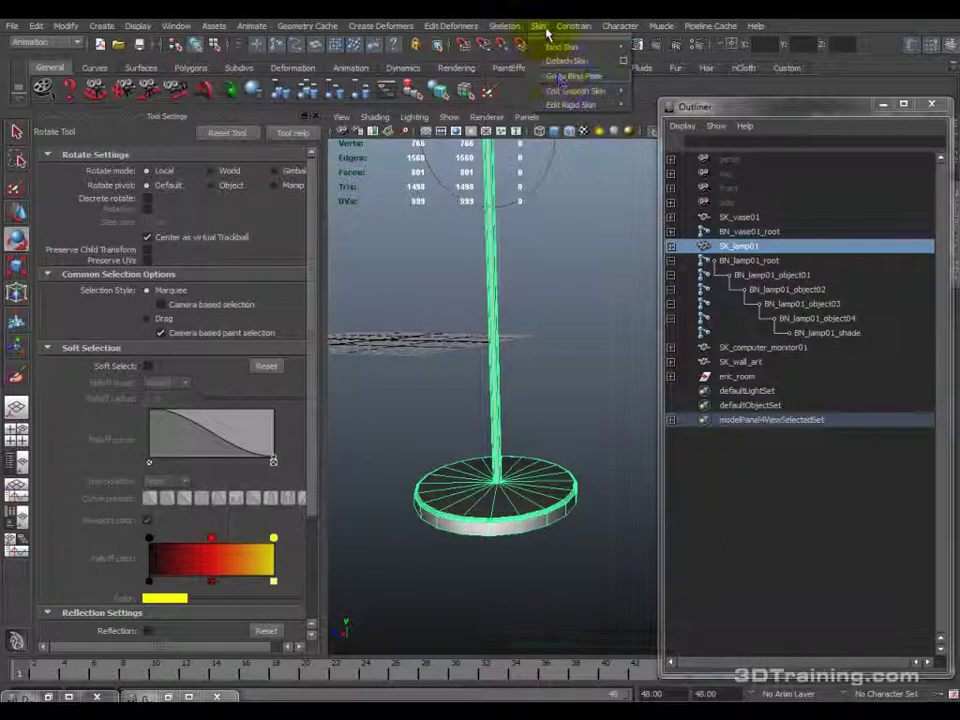
mouse_move(570, 96)
left_click(672, 168)
scroll(530, 456, "up", 5)
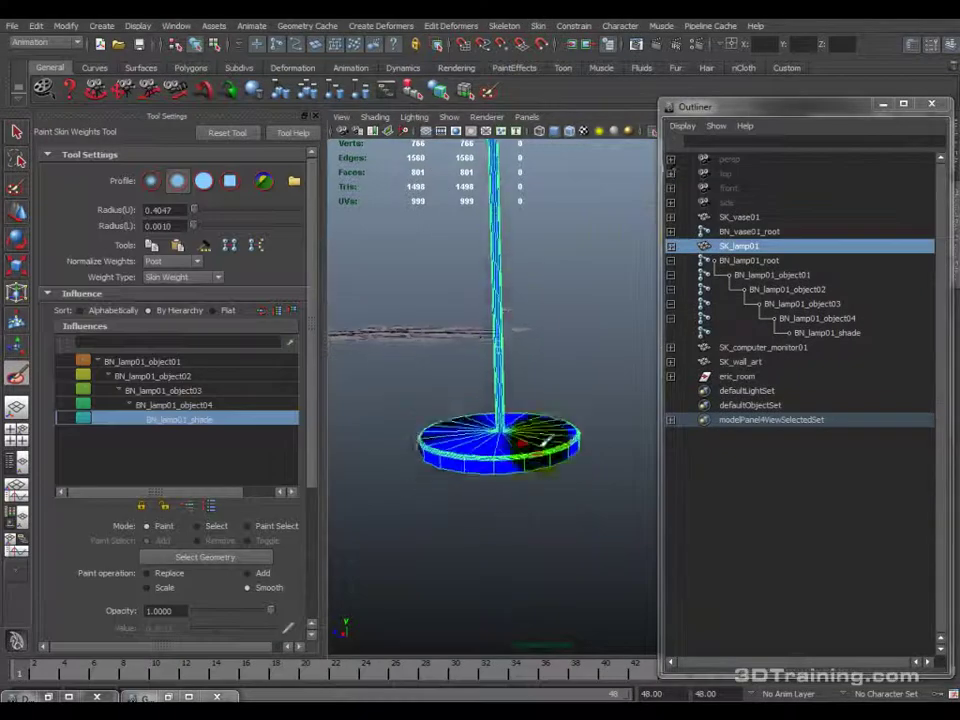
left_click_drag(544, 627, 525, 486, "alt")
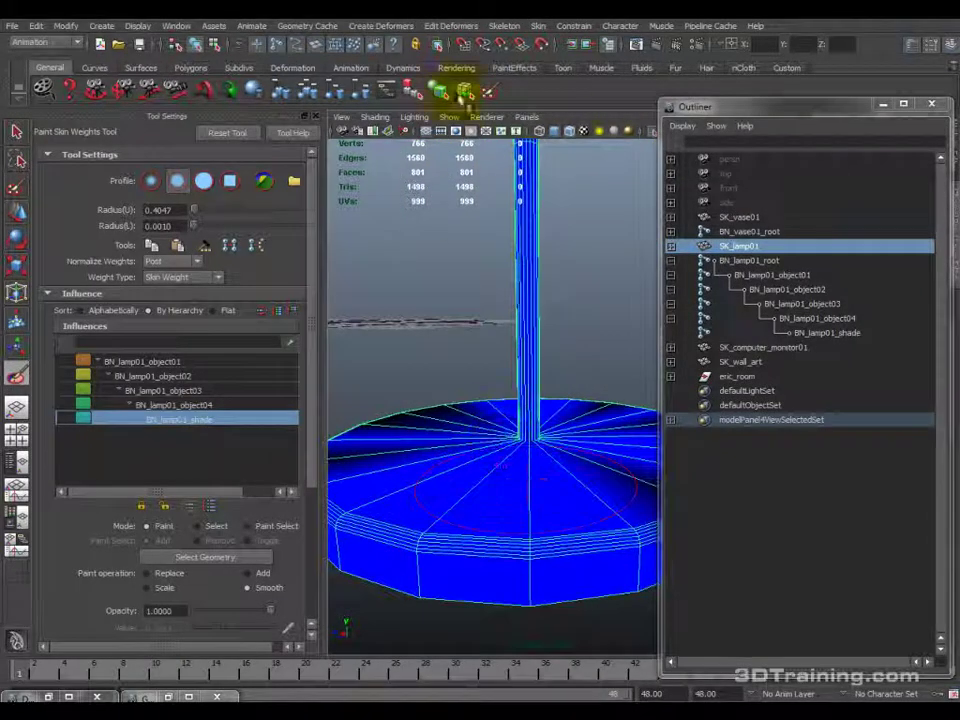
Move the Outliner clear of the viewport and turn on X-Ray display to inspect where the pole enters the base.
left_click_drag(685, 106, 799, 144)
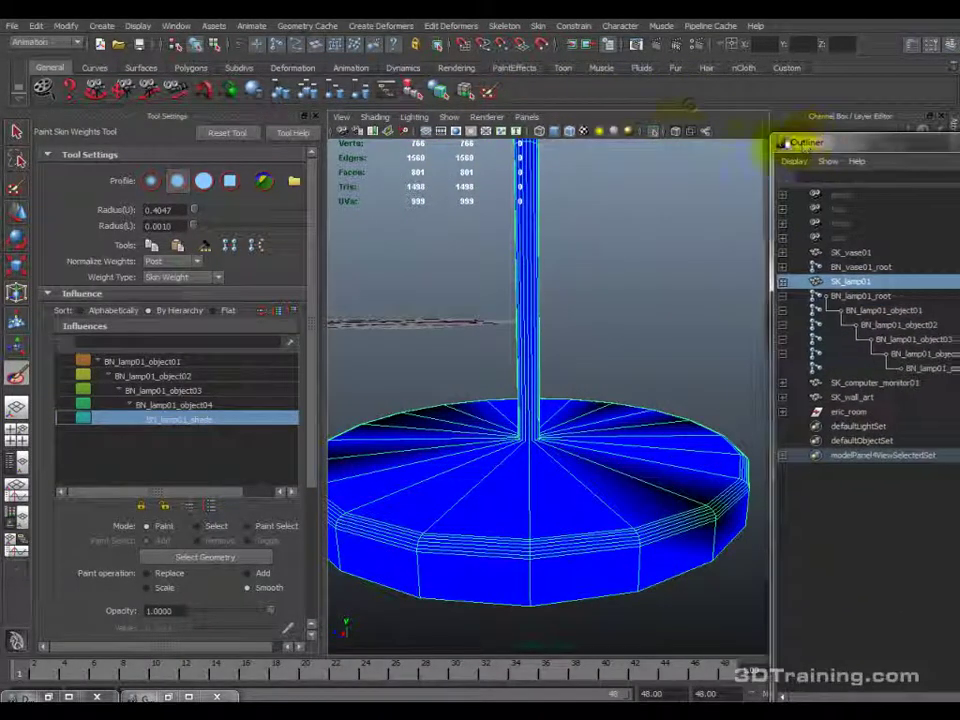
left_click(676, 133)
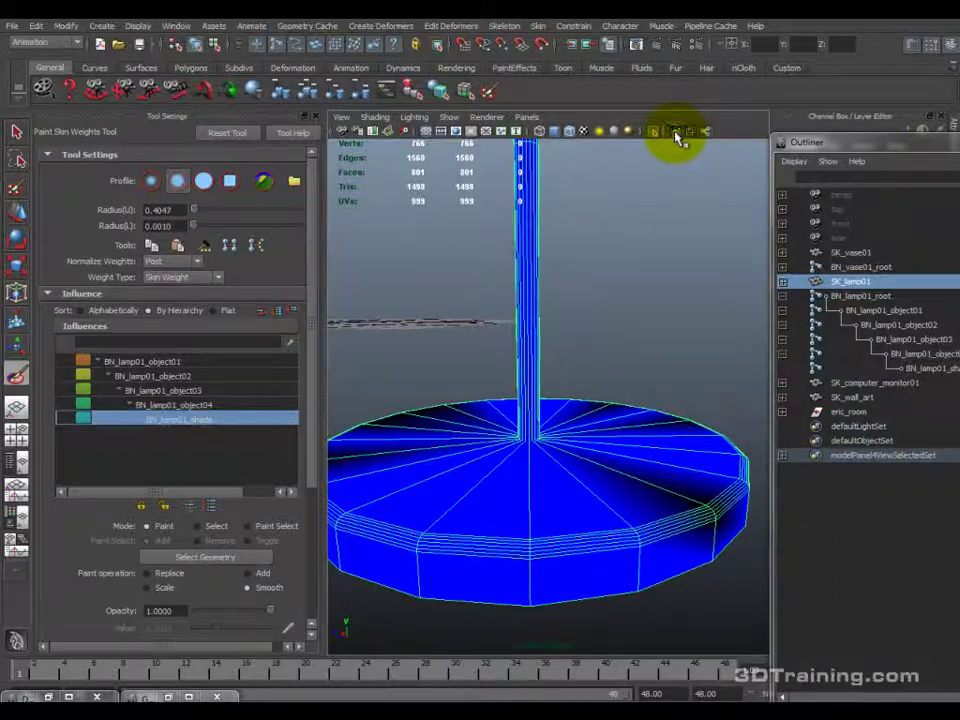
scroll(621, 343, "up", 8)
scroll(600, 305, "up", 5)
scroll(562, 293, "up", 5)
scroll(561, 323, "up", 5)
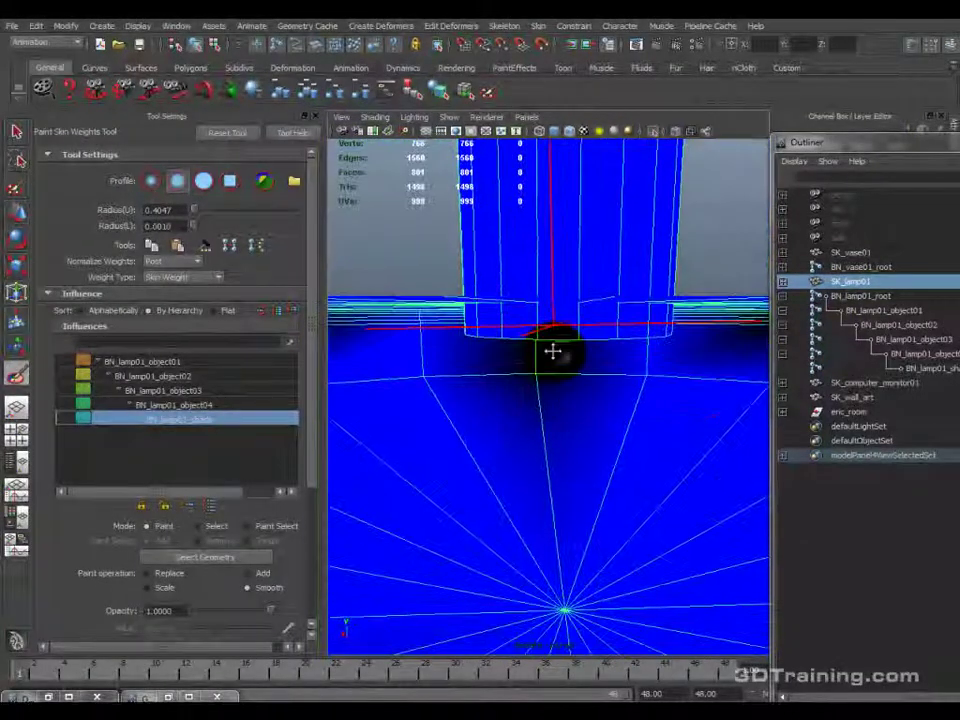
Clear the selection, reselect the SK_lamp01 mesh and restart the Paint Skin Weights Tool.
left_click(537, 295)
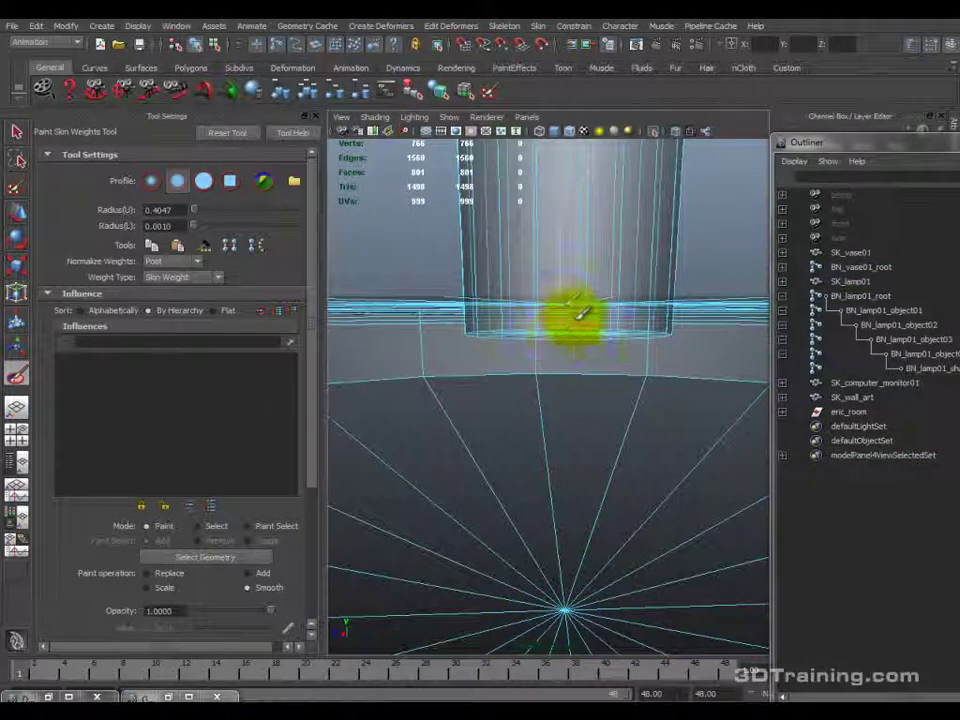
key("q")
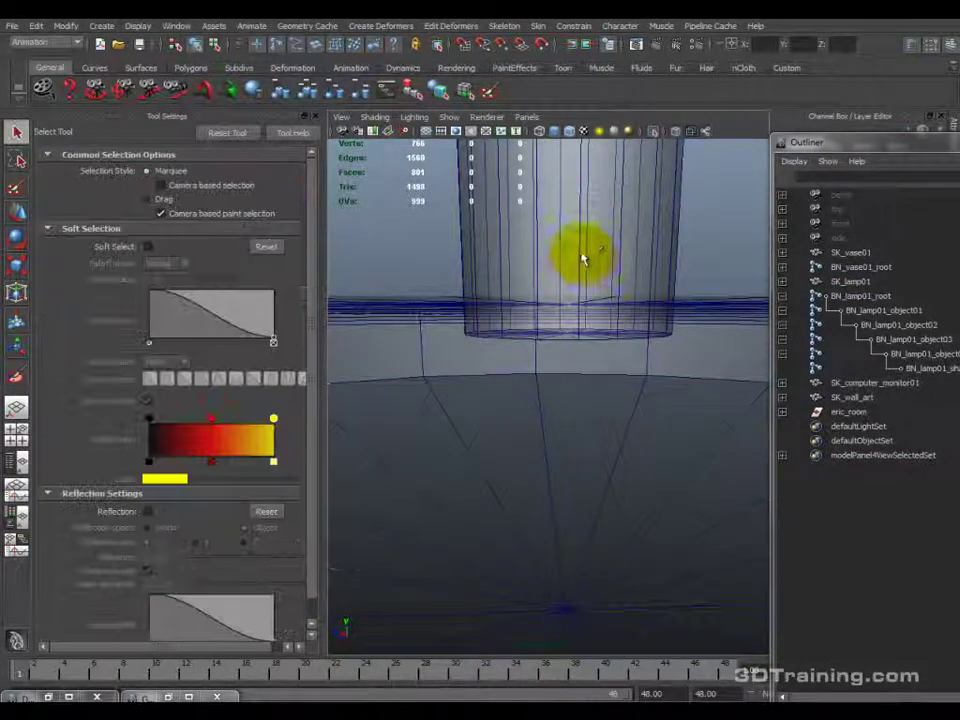
left_click(590, 257)
left_click(539, 26)
mouse_move(562, 47)
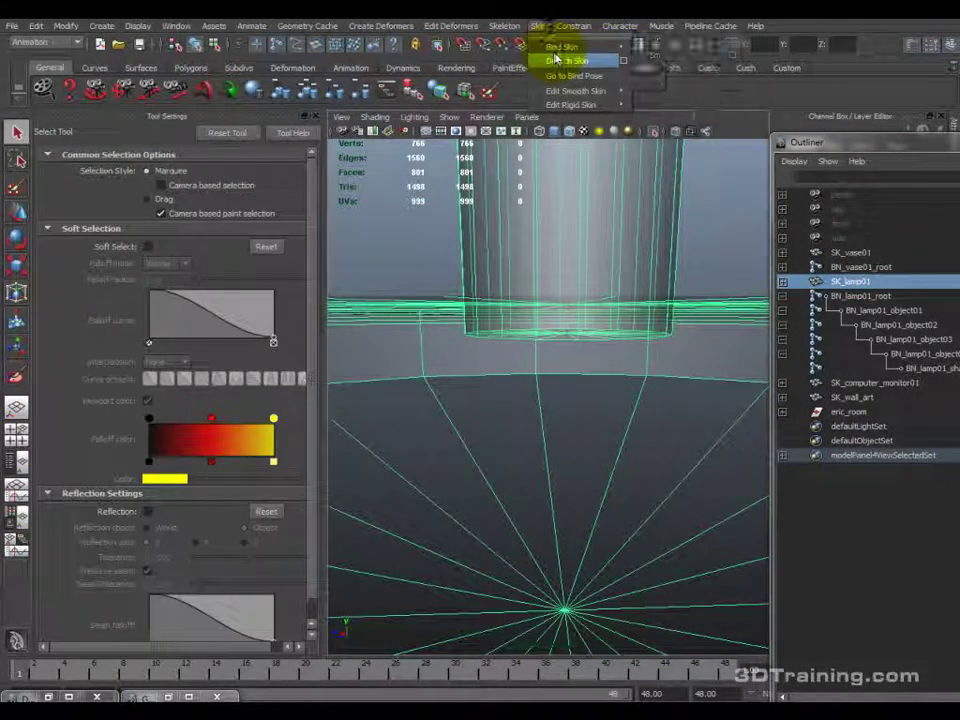
mouse_move(590, 90)
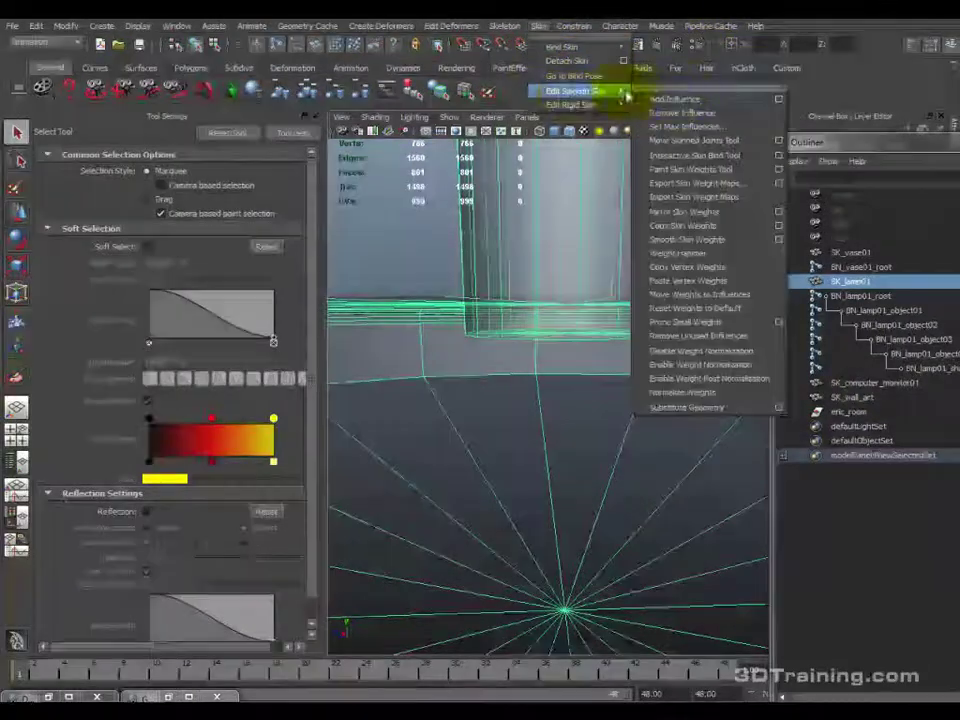
left_click(690, 169)
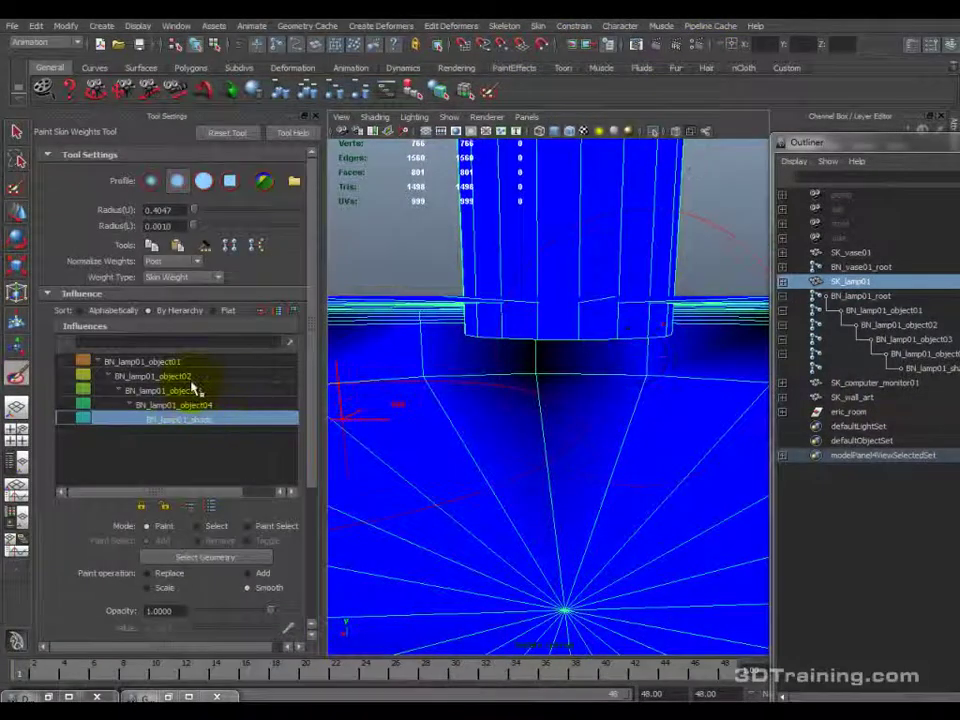
Paint BN_lamp01_object01 weight onto the base and the lower pole with the Add operation at value 1.
left_click(187, 377)
left_click(184, 362)
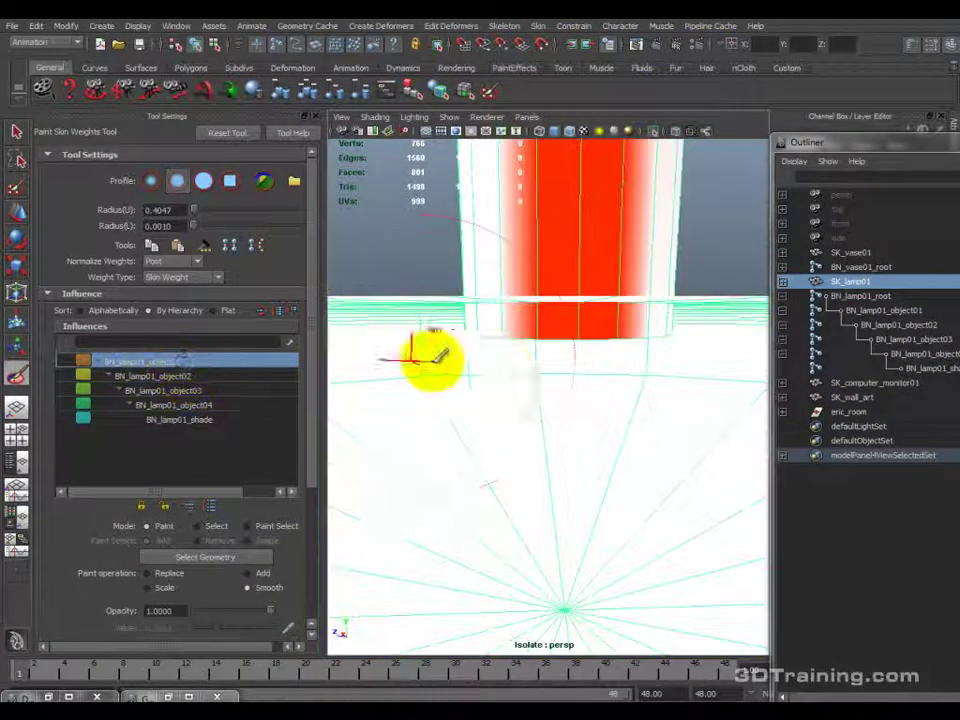
left_click(166, 578)
left_click(262, 578)
mouse_move(480, 440)
left_mouse_down()
mouse_move(536, 401)
mouse_move(560, 335)
mouse_move(606, 321)
mouse_move(549, 315)
mouse_move(548, 287)
left_mouse_up()
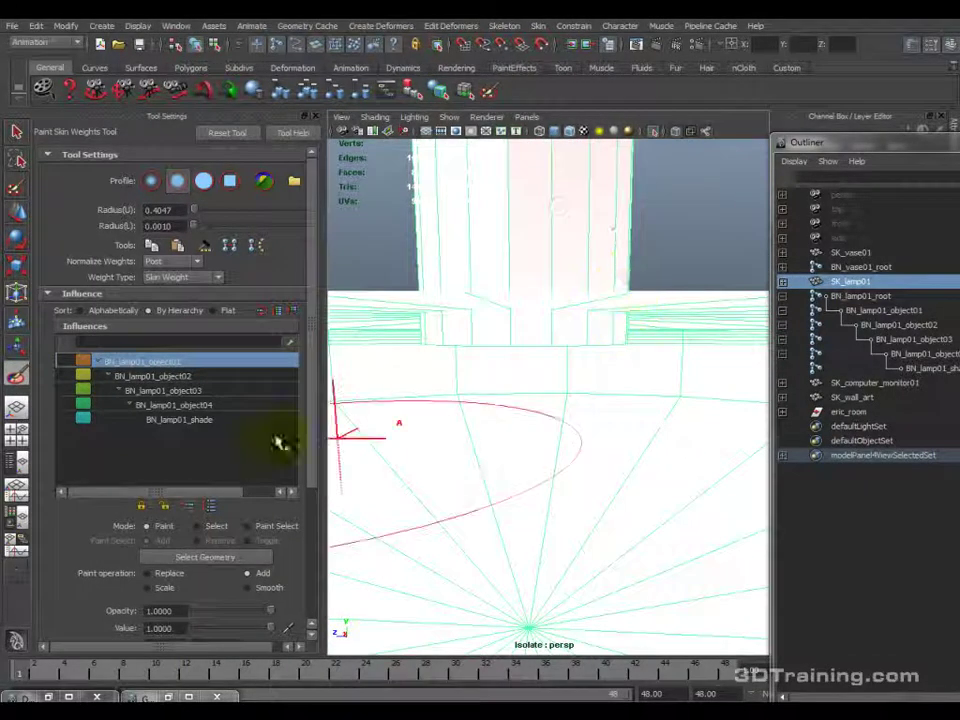
Replace the BN_lamp01_object02, object03, object04 and shade weights with 0 on the circular centre of the base.
left_click(154, 377)
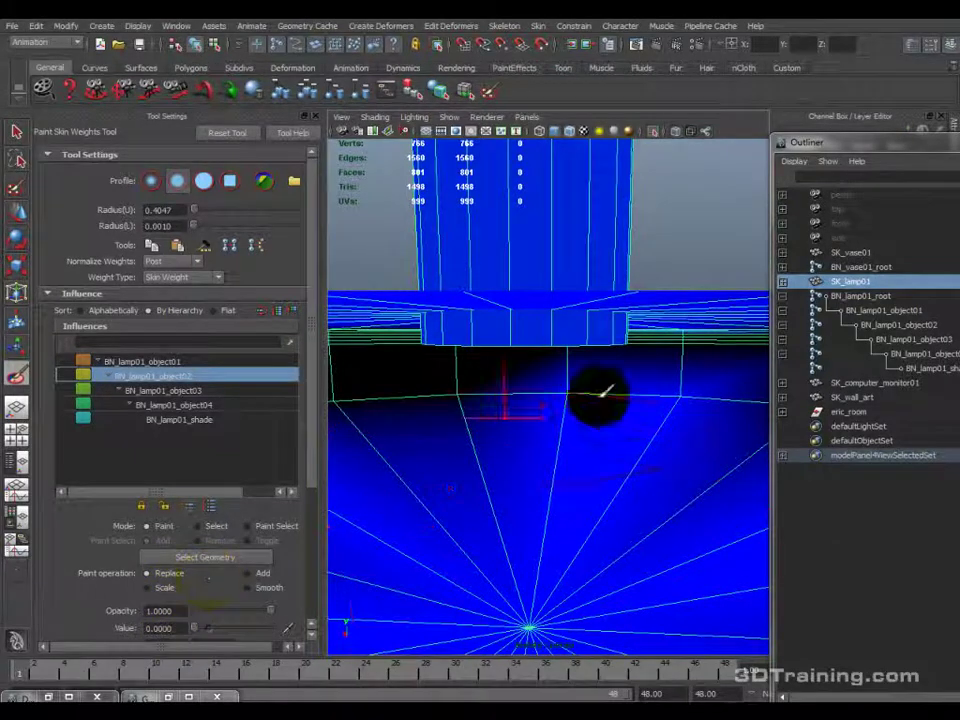
mouse_move(568, 302)
left_mouse_down("alt")
mouse_move(493, 304)
mouse_move(601, 286)
mouse_move(551, 302)
mouse_move(531, 283)
mouse_move(516, 291)
mouse_move(509, 298)
mouse_move(568, 272)
mouse_move(553, 332)
mouse_move(519, 364)
mouse_move(645, 400)
mouse_move(681, 364)
mouse_move(525, 317)
mouse_move(542, 313)
mouse_move(531, 317)
mouse_move(557, 274)
left_mouse_up("alt")
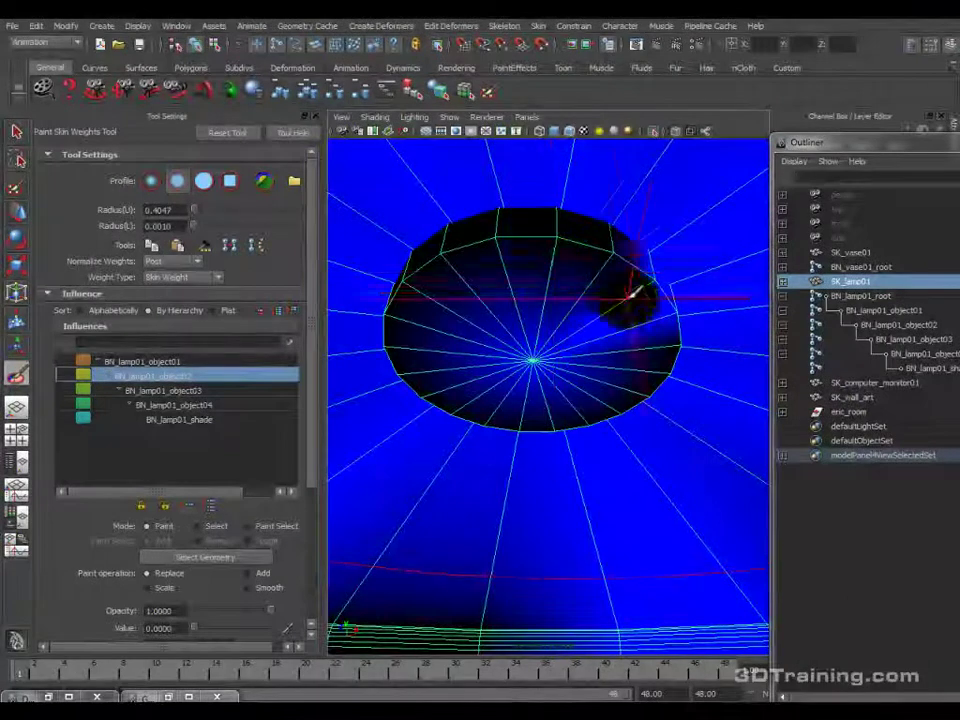
left_click_drag(661, 306, 548, 350)
left_click(78, 388)
mouse_move(560, 240)
left_mouse_down()
mouse_move(456, 279)
mouse_move(461, 373)
mouse_move(651, 373)
mouse_move(564, 407)
left_mouse_up()
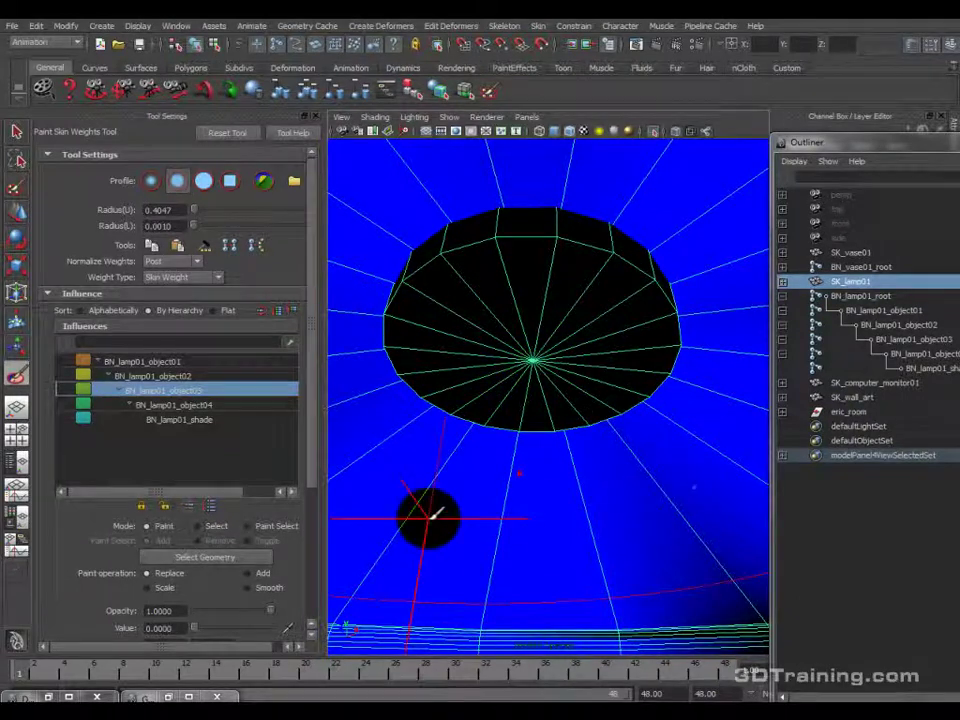
left_click(165, 404)
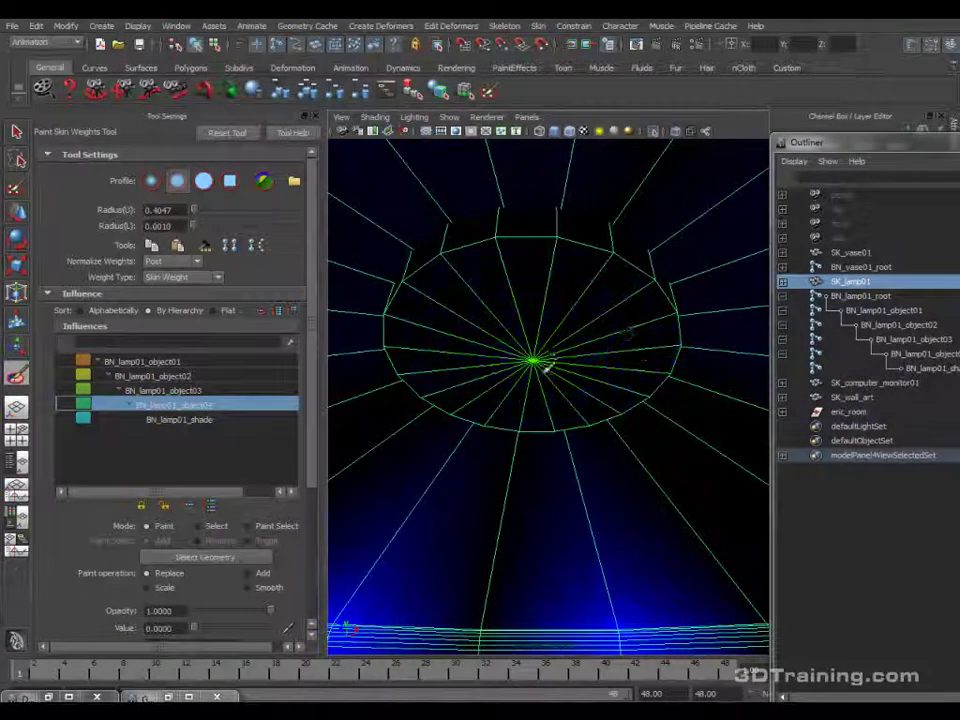
left_click(178, 419)
mouse_move(561, 369)
left_mouse_down()
mouse_move(456, 294)
mouse_move(628, 336)
mouse_move(577, 394)
mouse_move(514, 354)
left_mouse_up()
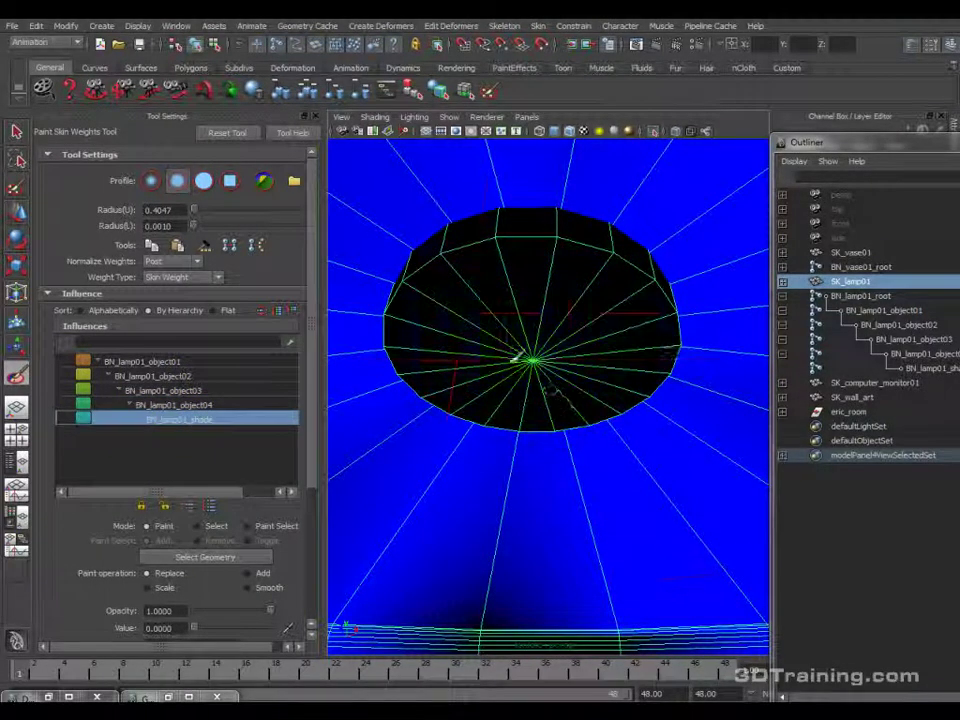
Set the Replace value to 1 for the BN_lamp01_object01 influence and check its weights on the whole base.
left_click(180, 363)
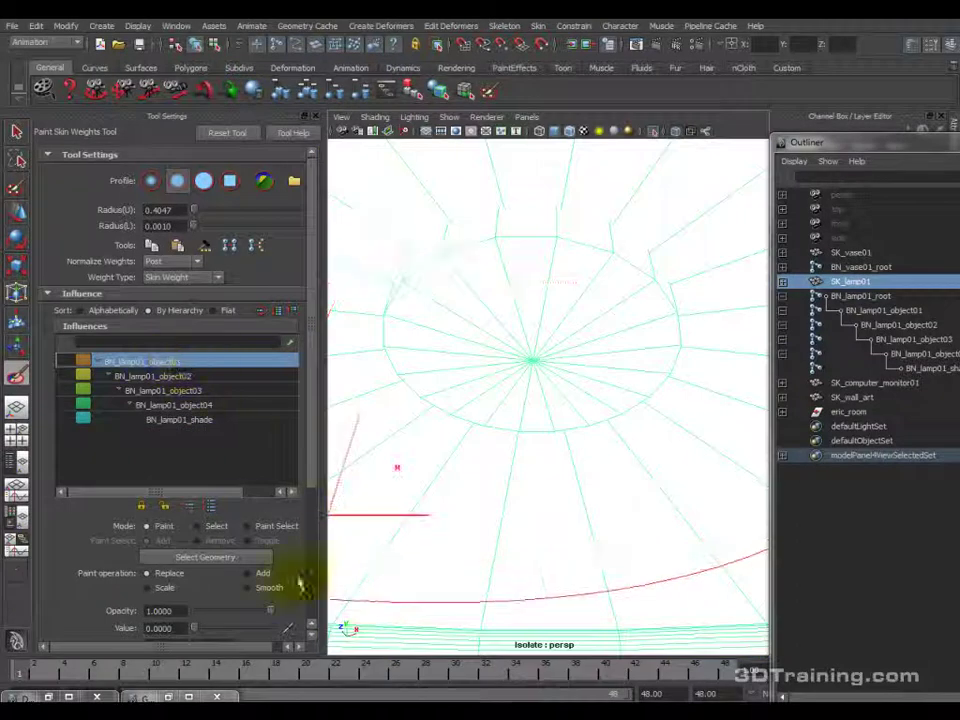
left_click_drag(195, 629, 270, 628)
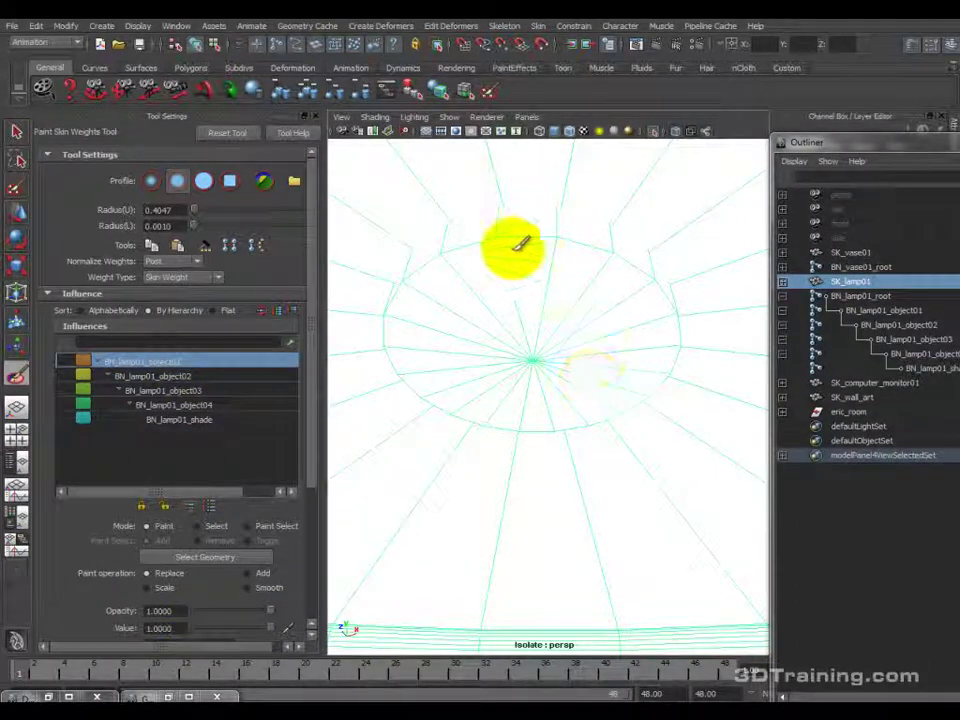
left_click_drag(537, 344, 552, 326, "alt")
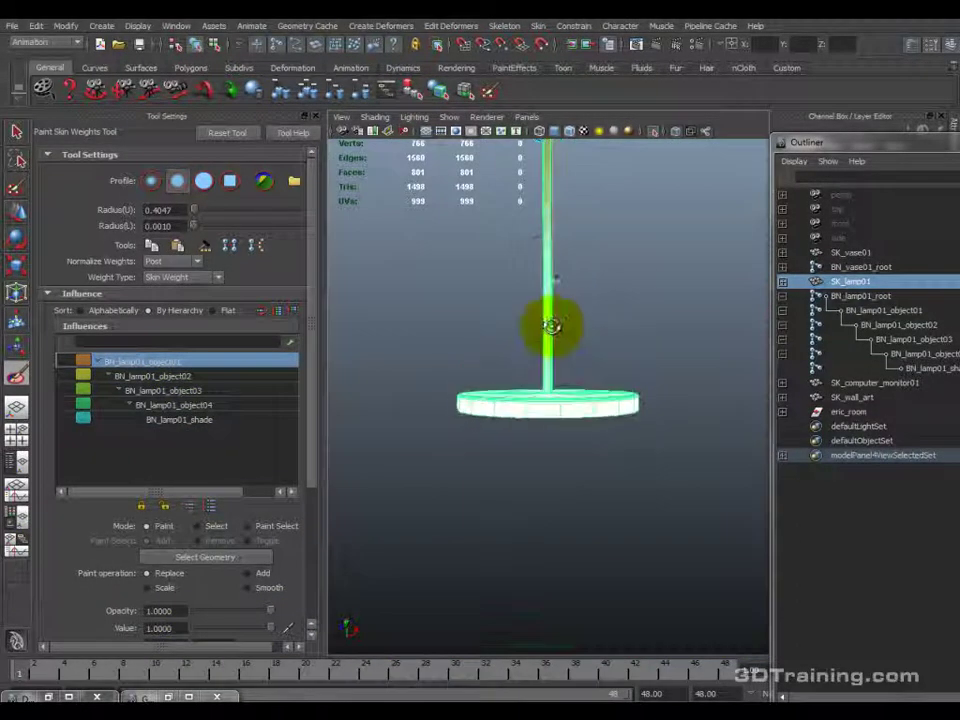
Examine the BN_lamp01_object03, shade and object02 influences along the lamp and close up inside the shade.
left_click(185, 391)
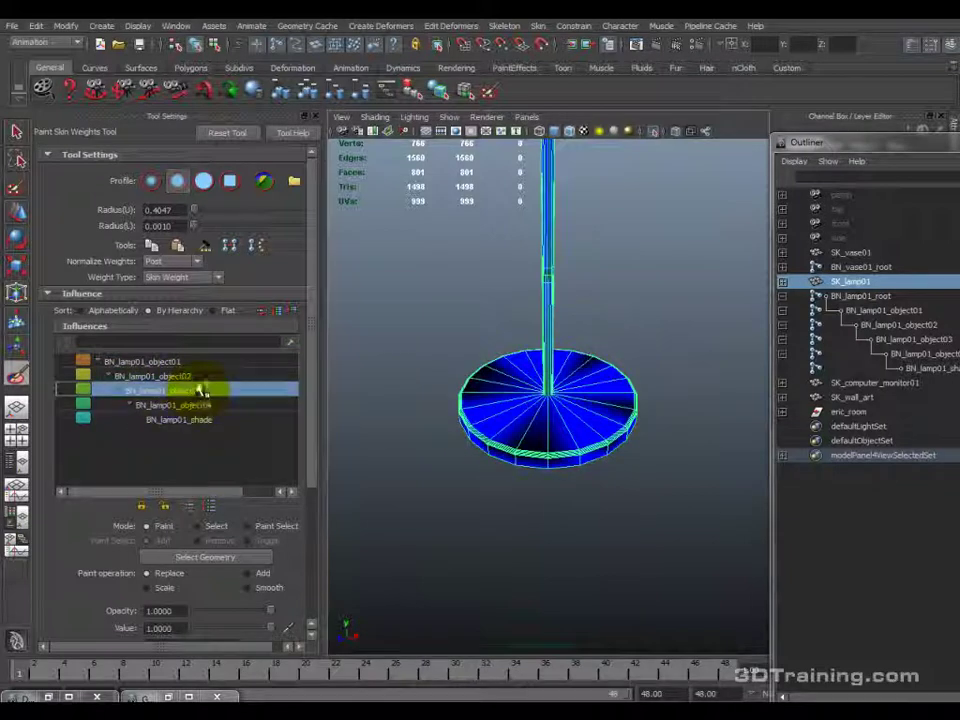
left_click(203, 419)
left_click(199, 378)
left_click_drag(525, 347, 563, 371, "alt")
scroll(575, 330, "up", 5)
left_click_drag(583, 318, 570, 246, "alt")
left_click_drag(582, 314, 588, 266, "alt")
right_click_drag(591, 249, 625, 348, "alt")
left_click_drag(626, 351, 630, 356, "alt")
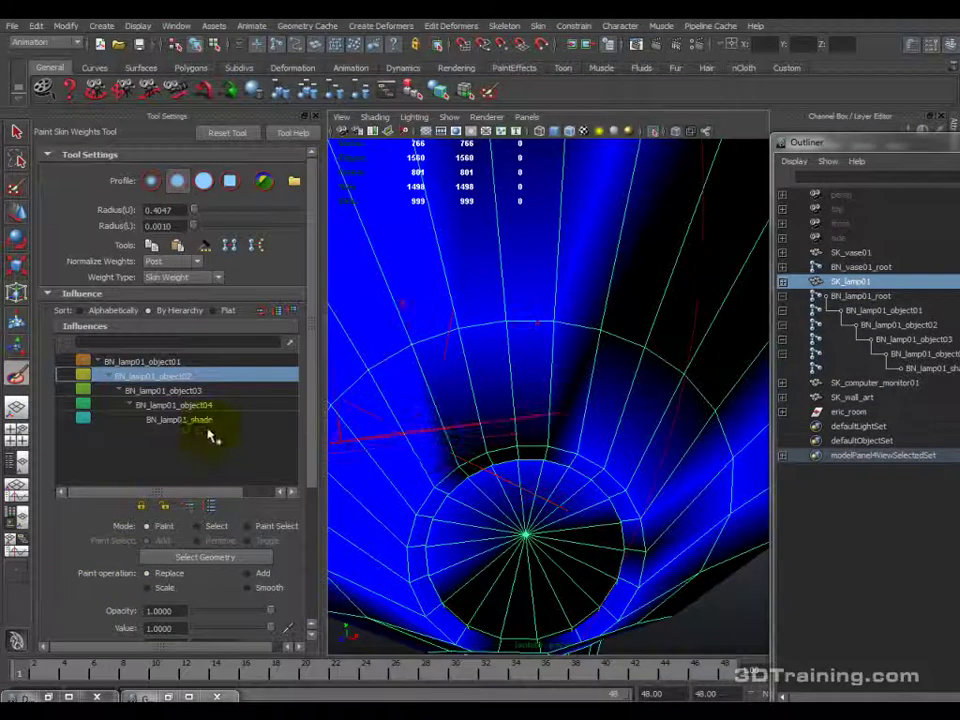
Add BN_lamp01_shade weight at value 1 to the disc inside the shade, then scale it by about 0.4 to match its surroundings.
left_click(176, 419)
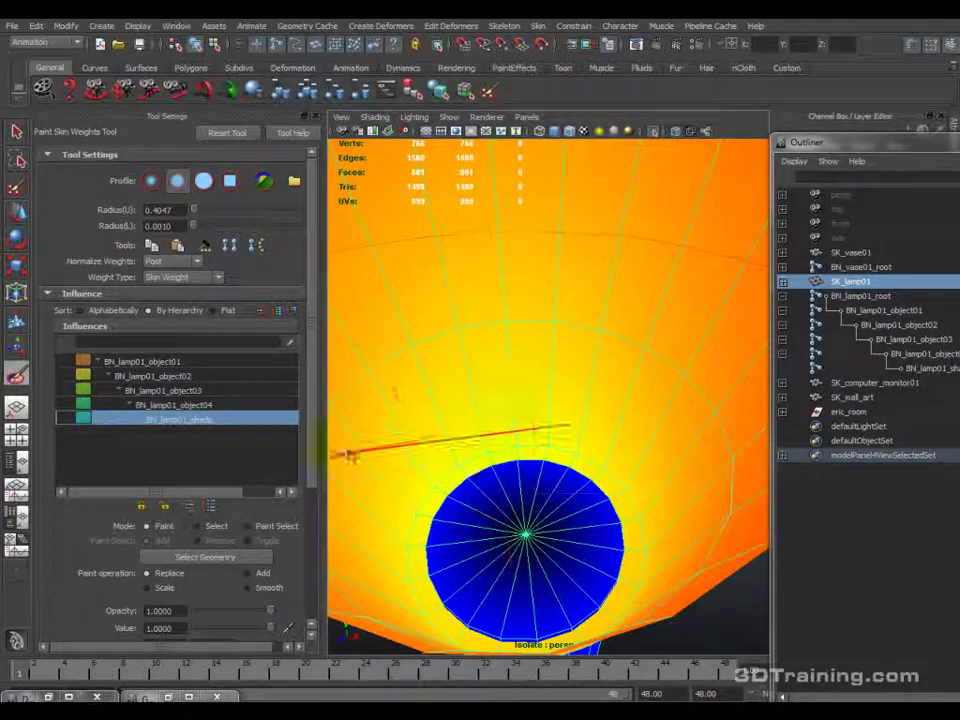
left_click(255, 573)
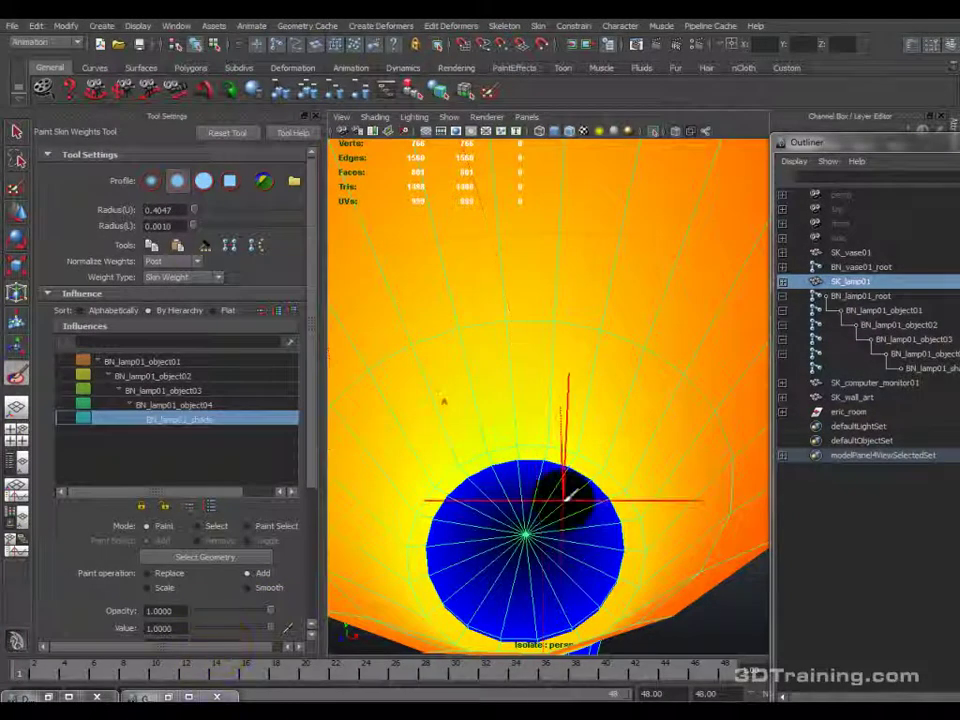
mouse_move(510, 499)
left_mouse_down()
mouse_move(525, 531)
mouse_move(574, 570)
mouse_move(530, 550)
left_mouse_up()
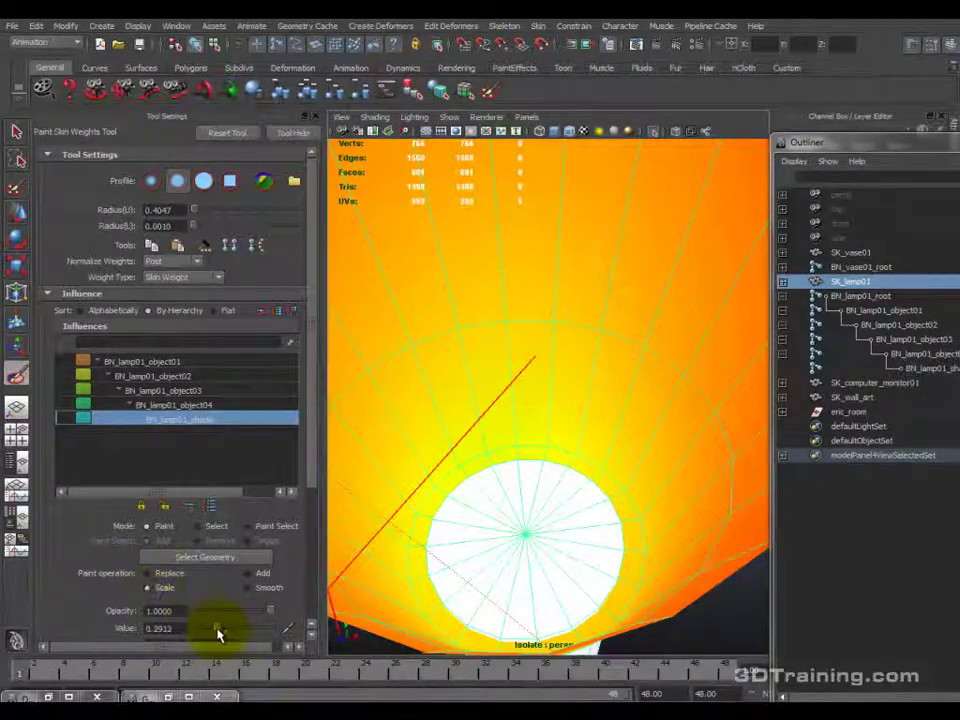
left_click(493, 531)
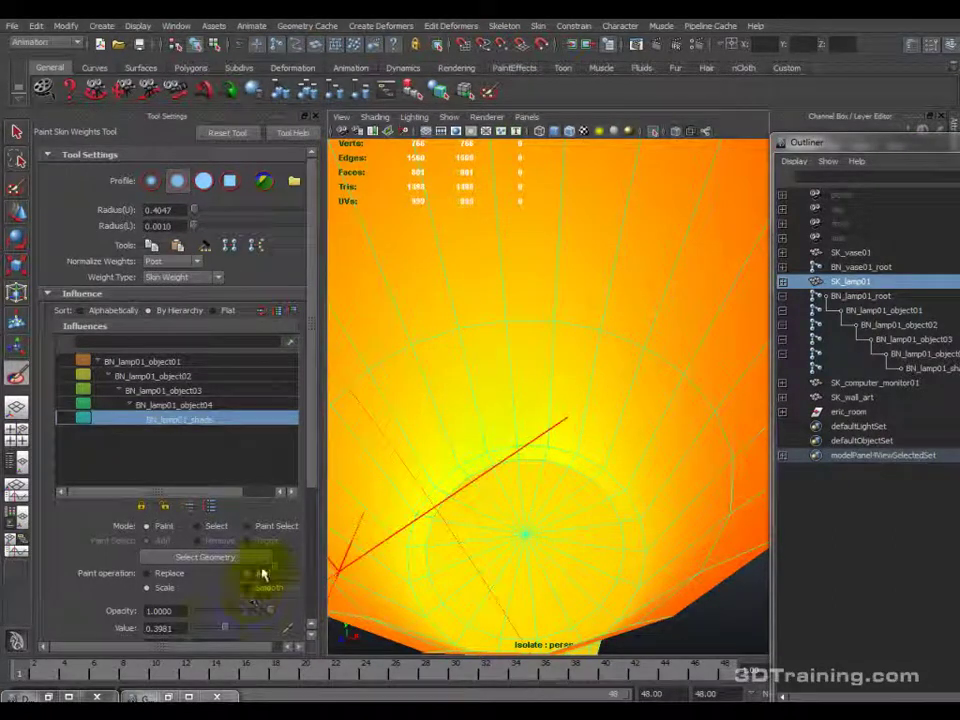
left_click_drag(202, 630, 186, 630)
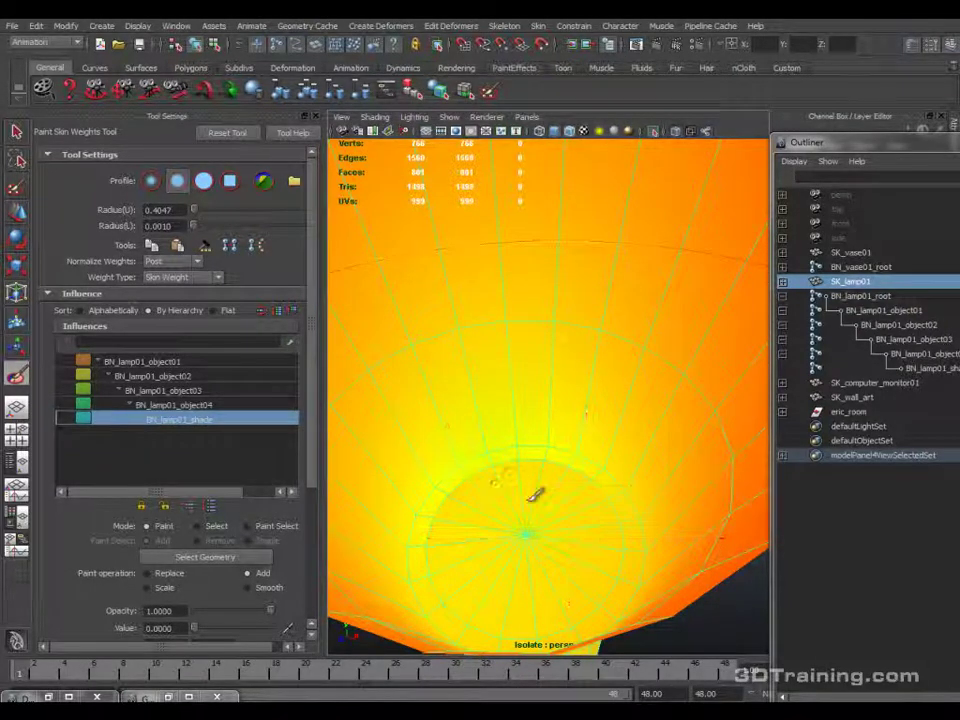
Leave weight painting and test-rotate the BN_lamp01_object02 and BN_lamp01_object03 joints to check the pole's deformation.
key("f")
key("q")
mouse_move(574, 499)
left_mouse_down("alt")
mouse_move(551, 392)
mouse_move(574, 326)
left_mouse_up("alt")
right_click_drag(574, 326, 576, 367, "alt")
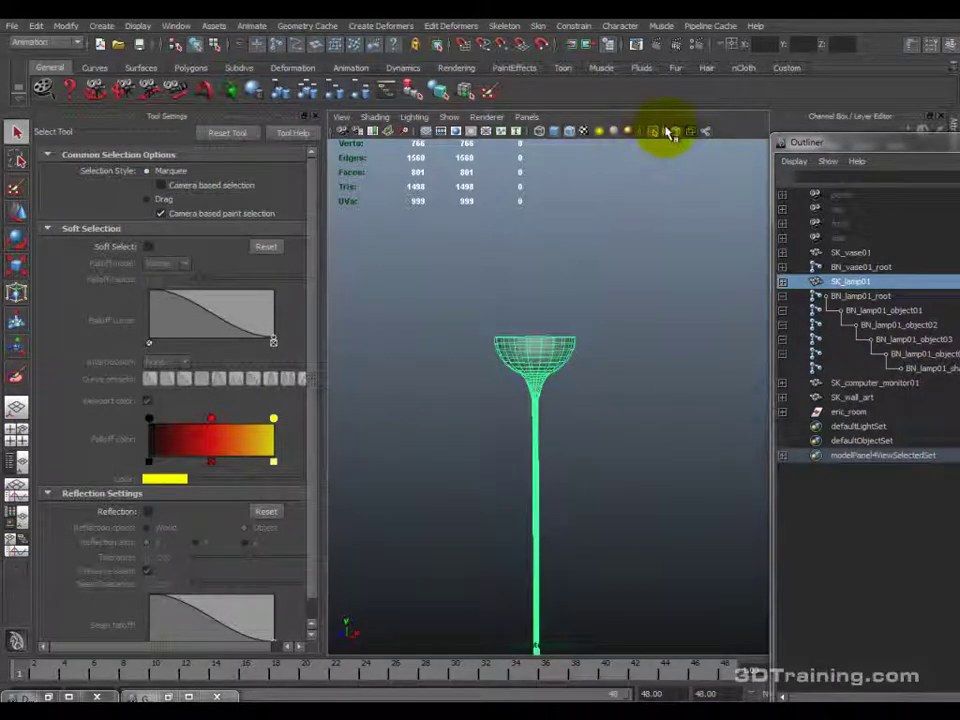
left_click_drag(690, 230, 647, 328, "alt")
left_click(905, 325)
key("e")
mouse_move(549, 506)
left_mouse_down()
mouse_move(521, 523)
mouse_move(514, 553)
mouse_move(489, 532)
mouse_move(557, 564)
mouse_move(549, 514)
mouse_move(497, 516)
mouse_move(573, 535)
mouse_move(579, 579)
mouse_move(568, 525)
mouse_move(545, 515)
left_mouse_up()
left_click(876, 340)
left_click_drag(546, 439, 560, 458)
Test-rotate the BN_lamp01_object04 and BN_lamp01_shade joints to check the upper pole and the shade.
left_click(840, 354)
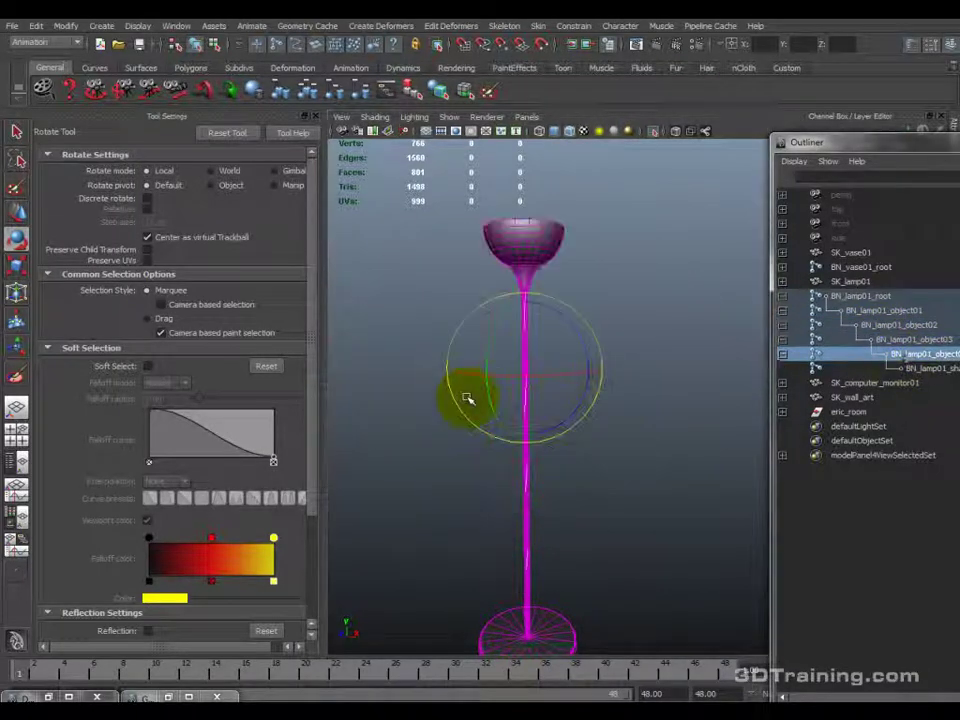
left_click_drag(542, 369, 565, 395)
left_click(920, 370)
left_click_drag(538, 250, 393, 263)
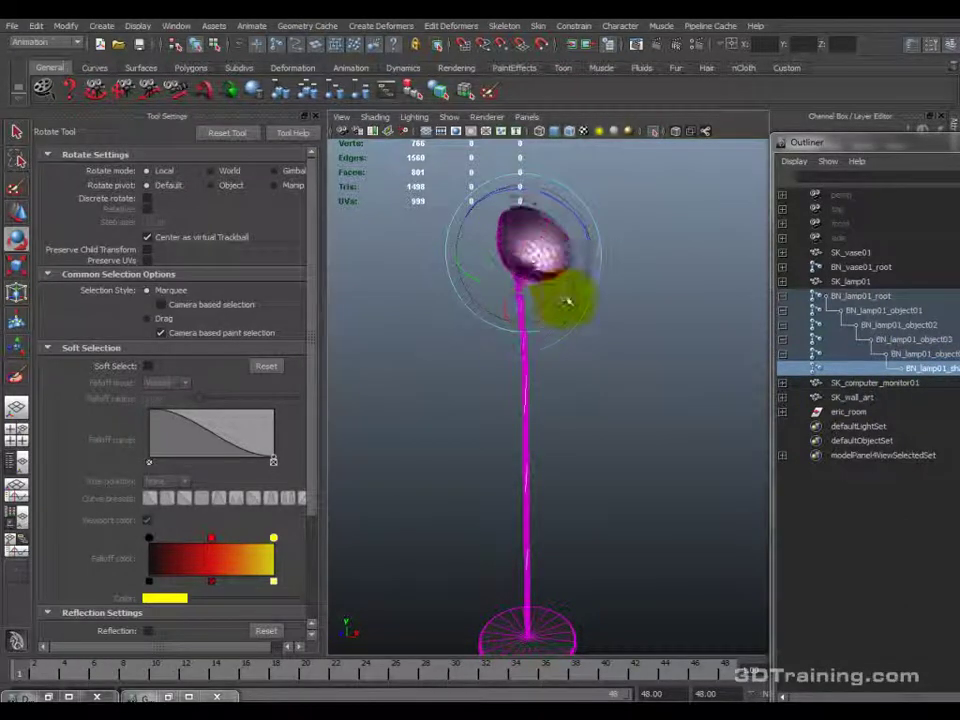
scroll(600, 378, "down", 5)
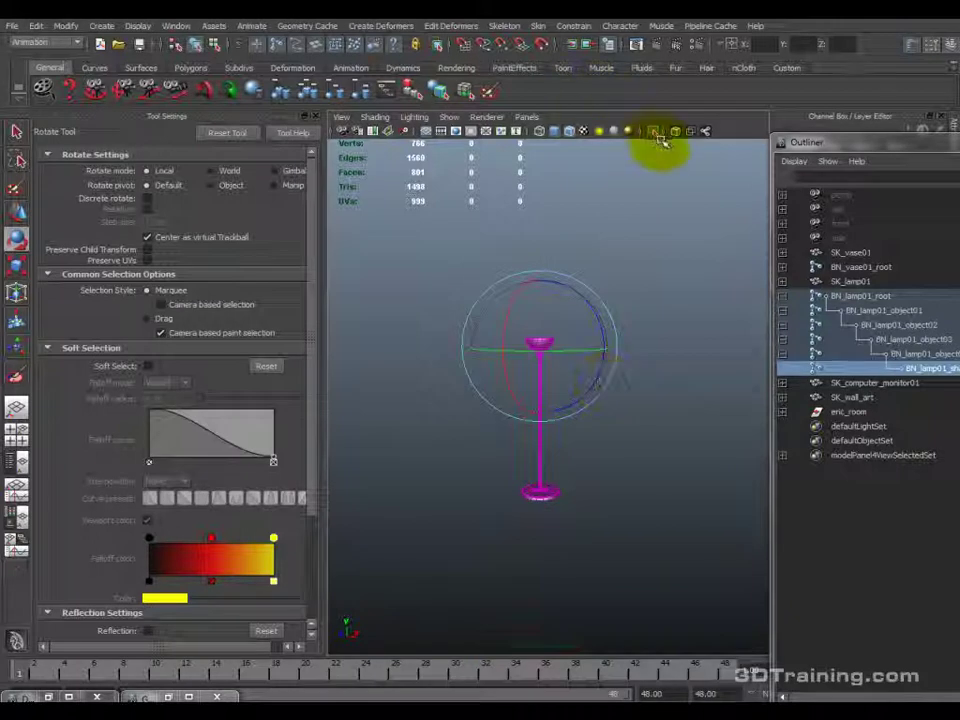
Deselect the joints, turn off the isolated view to show the whole room, and bring the Outliner fully into view.
left_click(621, 199)
scroll(606, 288, "up", 6)
scroll(606, 288, "down", 5)
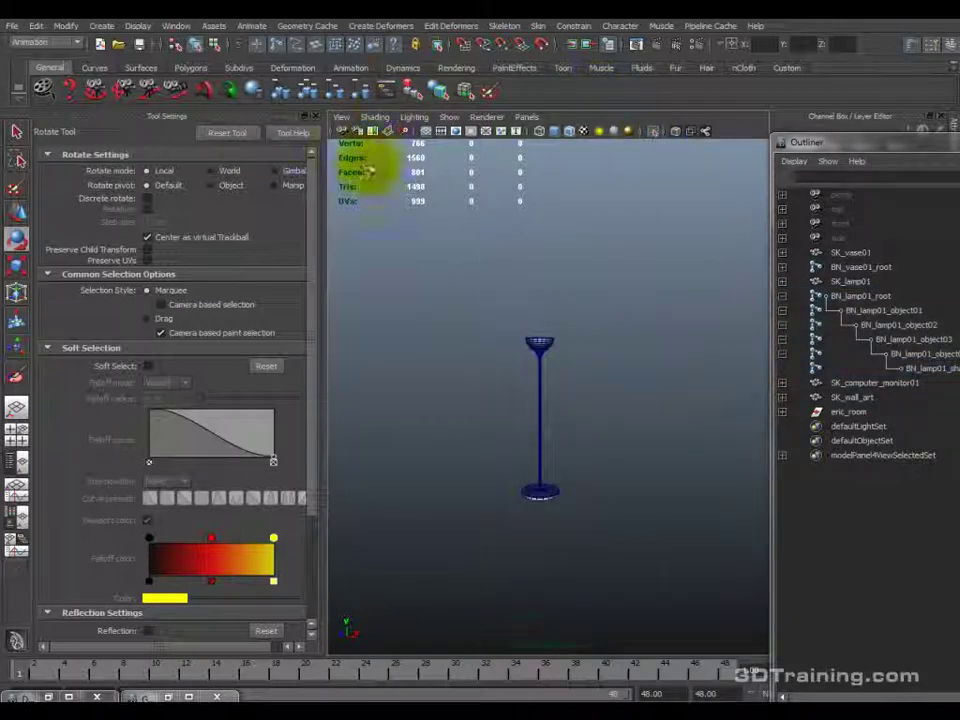
left_click(652, 131)
left_click_drag(538, 357, 690, 446, "alt")
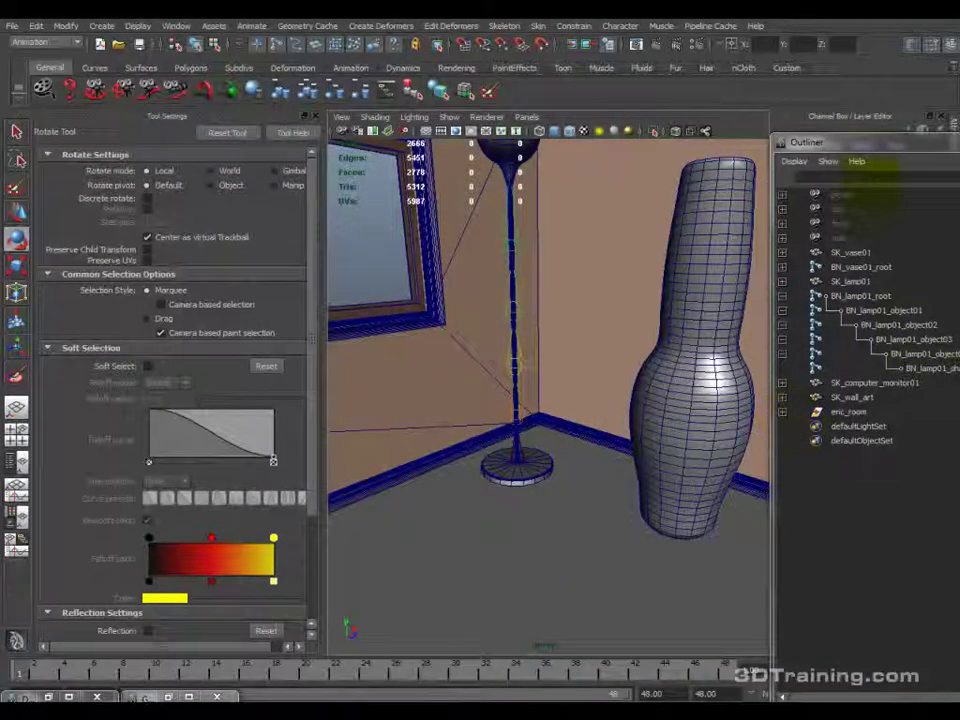
left_click_drag(842, 143, 742, 106)
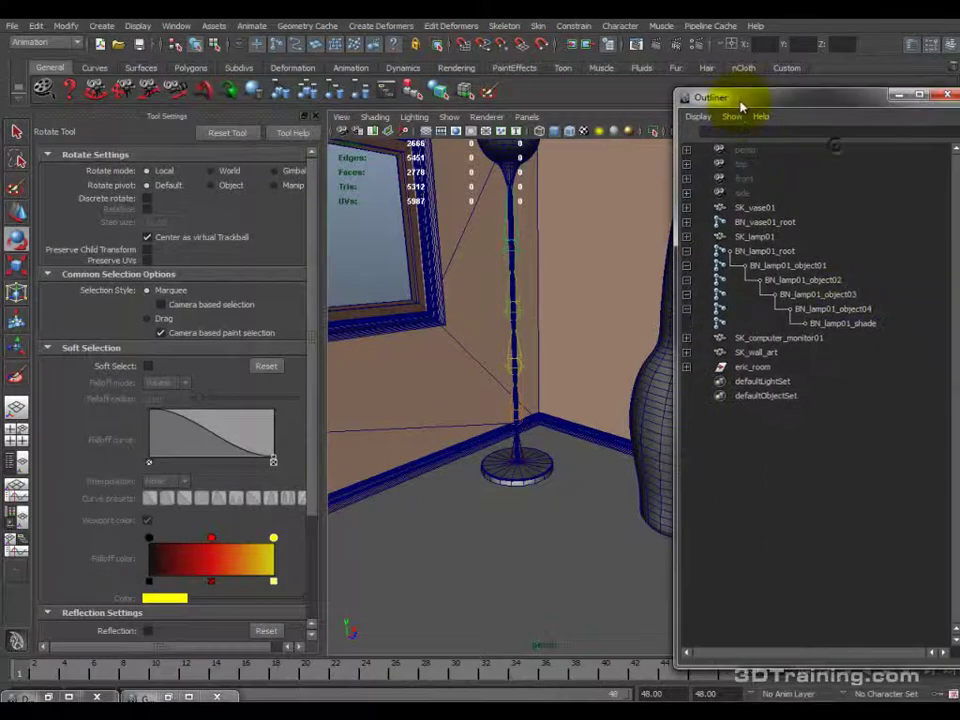
Review the lamp's joint chain by selecting BN_lamp01_object01, the joints from object02 through shade, and object02 alone.
left_click(812, 285)
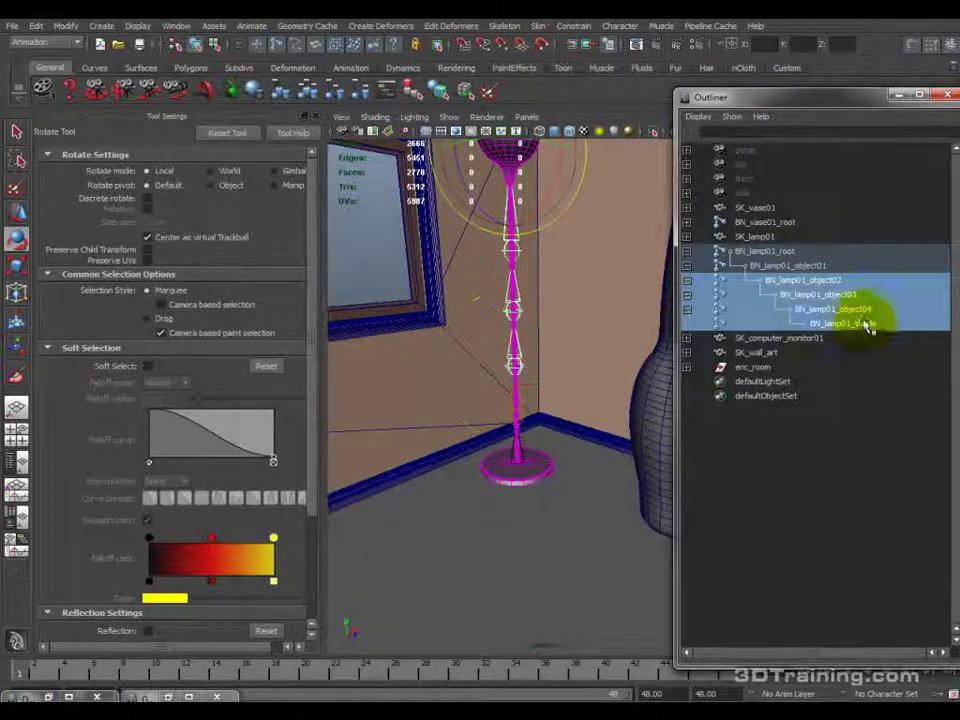
left_click(765, 266)
left_click_drag(514, 437, 535, 403)
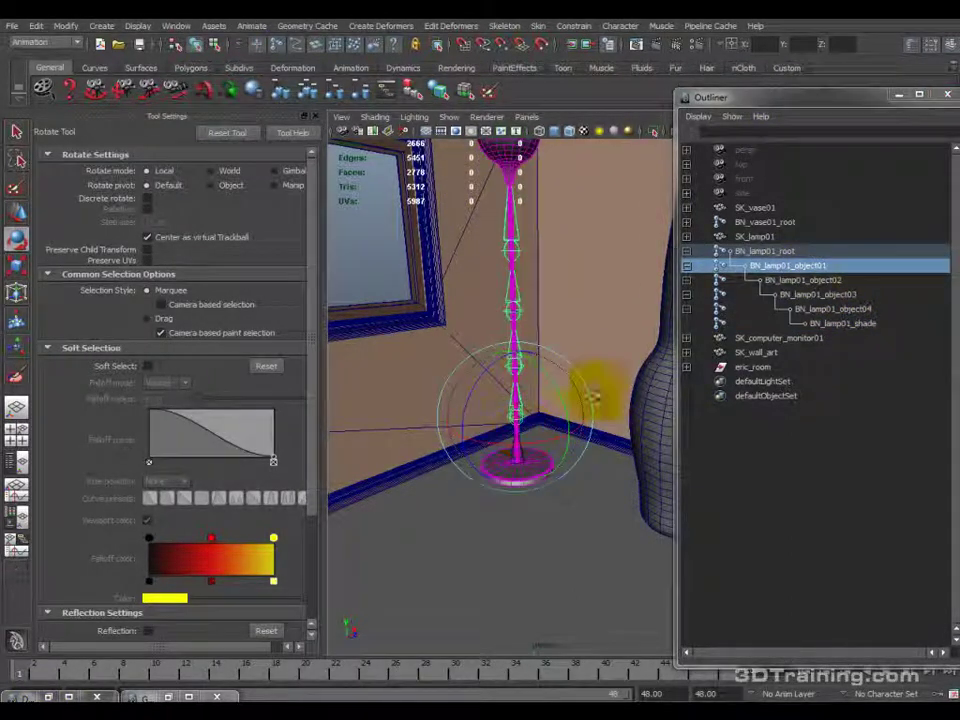
left_click(866, 322, "shift")
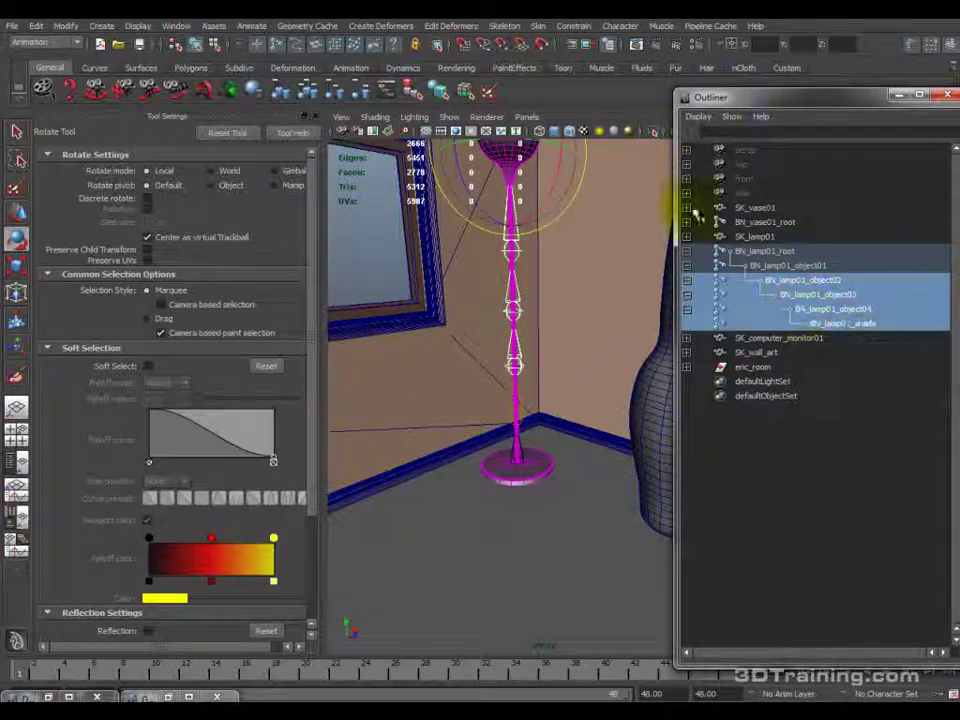
left_click(830, 280)
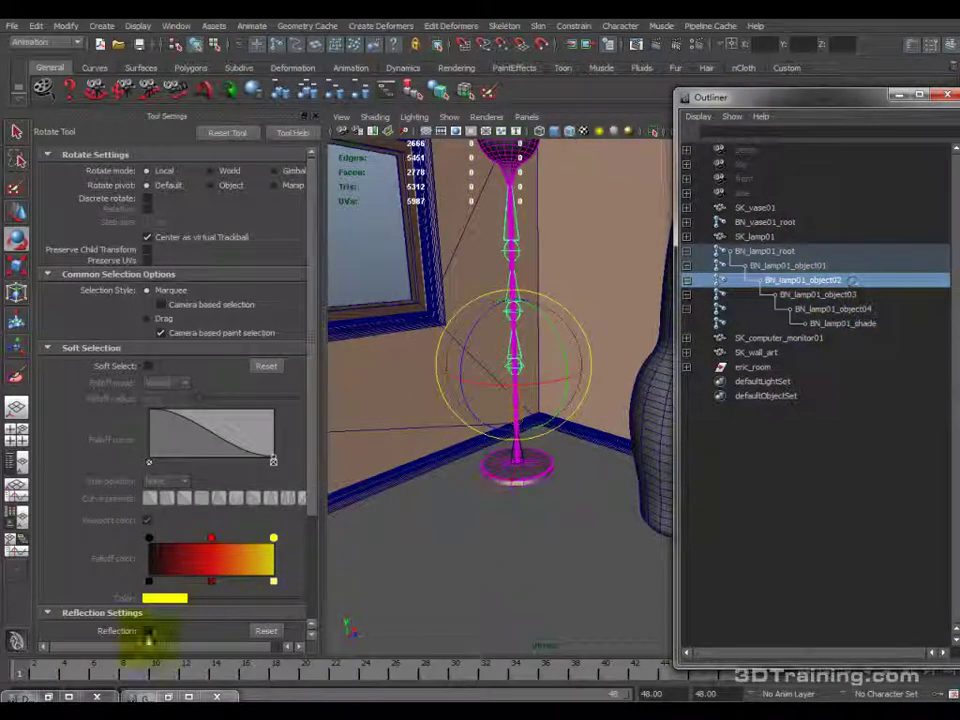
Close the Tool Settings, reposition the Outliner and scrub the timeline with BN_lamp01_object02 selected.
mouse_move(767, 92)
left_mouse_down()
mouse_move(767, 150)
mouse_move(765, 77)
left_mouse_up()
left_click(310, 115)
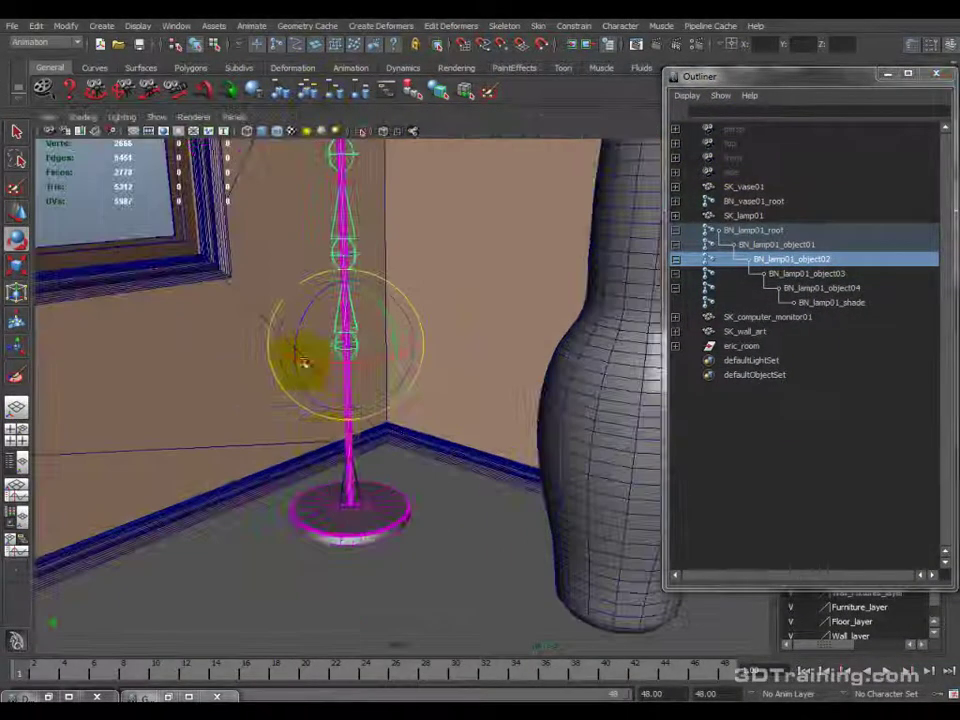
left_click_drag(143, 668, 137, 693)
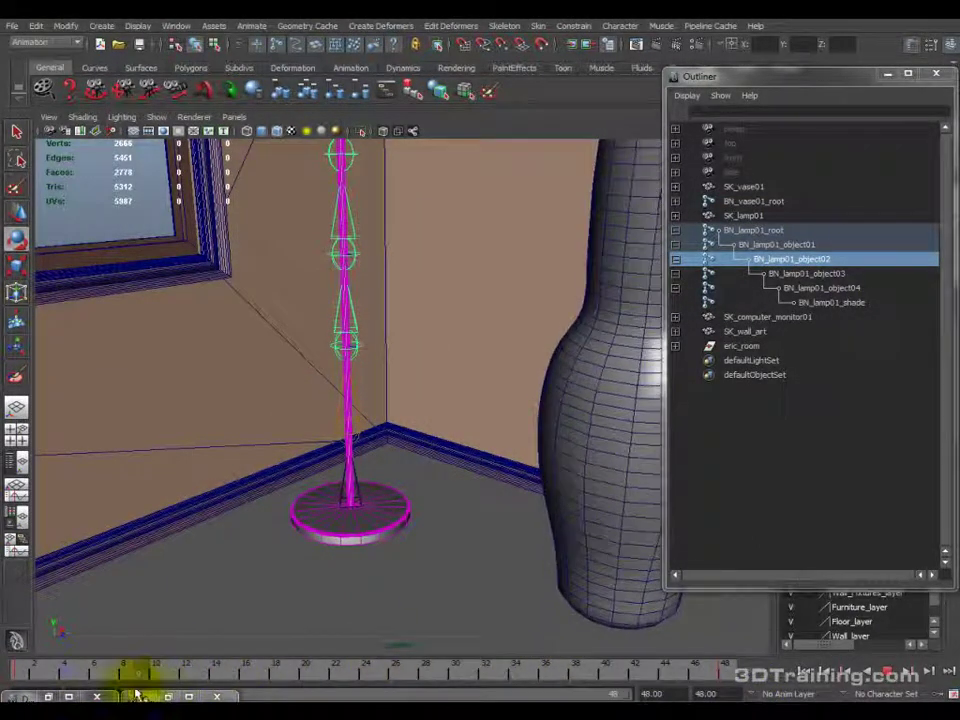
Try a sway on BN_lamp01_object02 by rotating it at frames 9, 20 and 33, and play it back.
left_click_drag(307, 305, 341, 332)
left_click_drag(251, 677, 305, 677)
left_click_drag(378, 257, 347, 312)
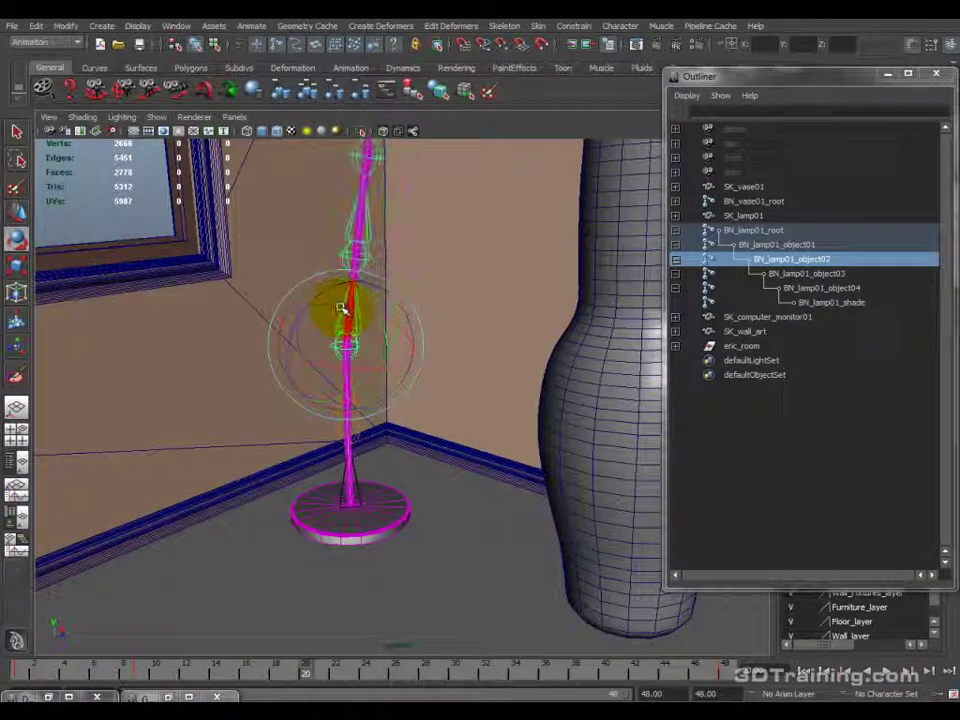
left_click_drag(345, 678, 500, 679)
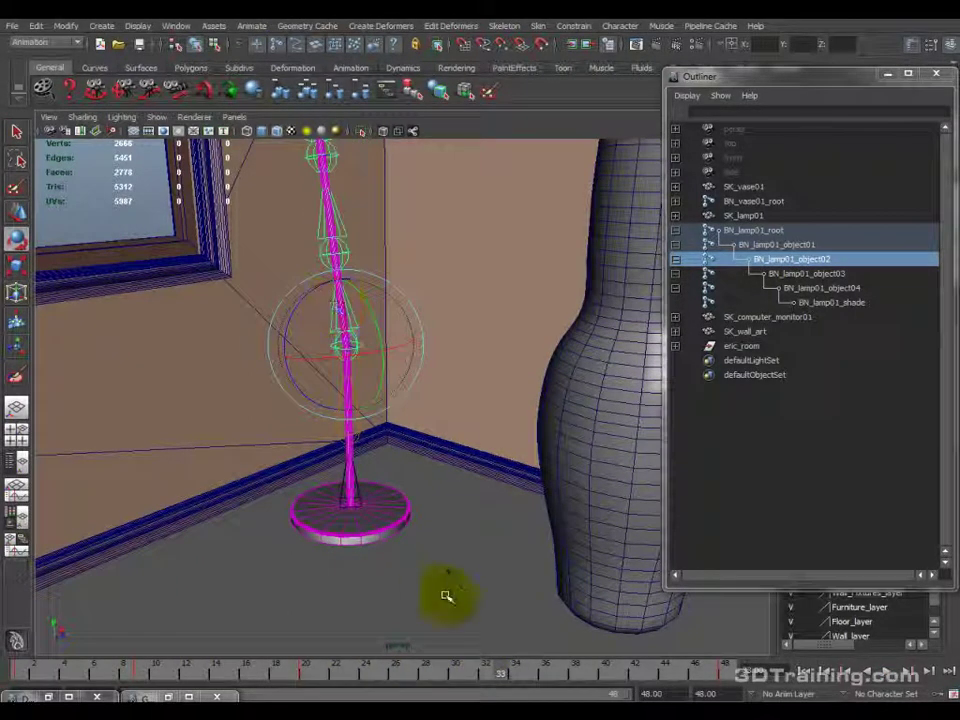
mouse_move(400, 437)
left_mouse_down("alt")
mouse_move(379, 467)
mouse_move(392, 439)
left_mouse_up("alt")
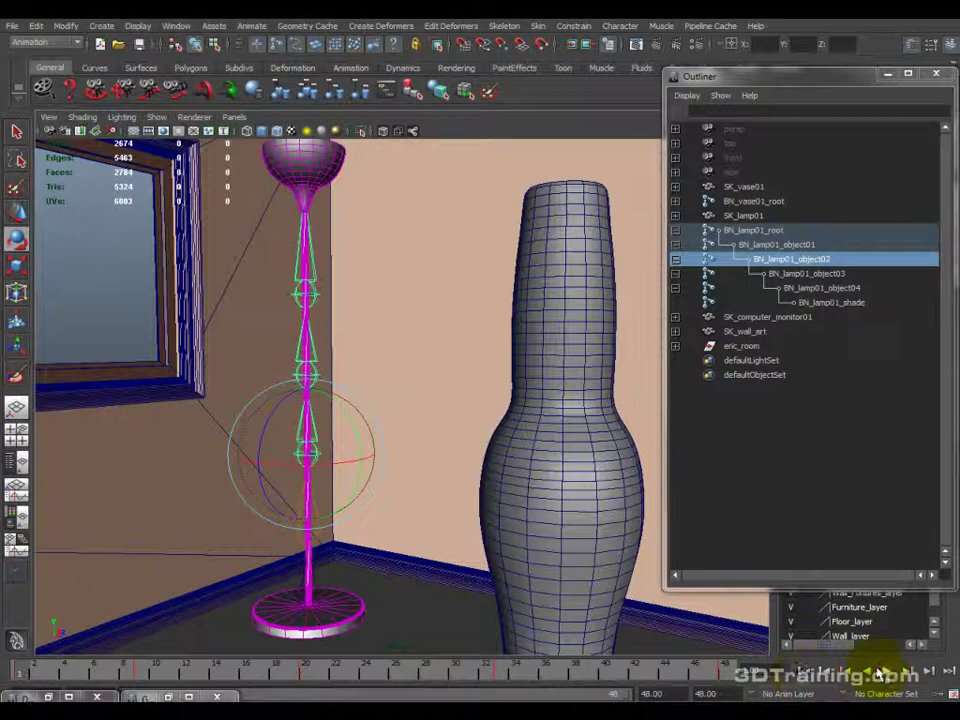
left_click(886, 672)
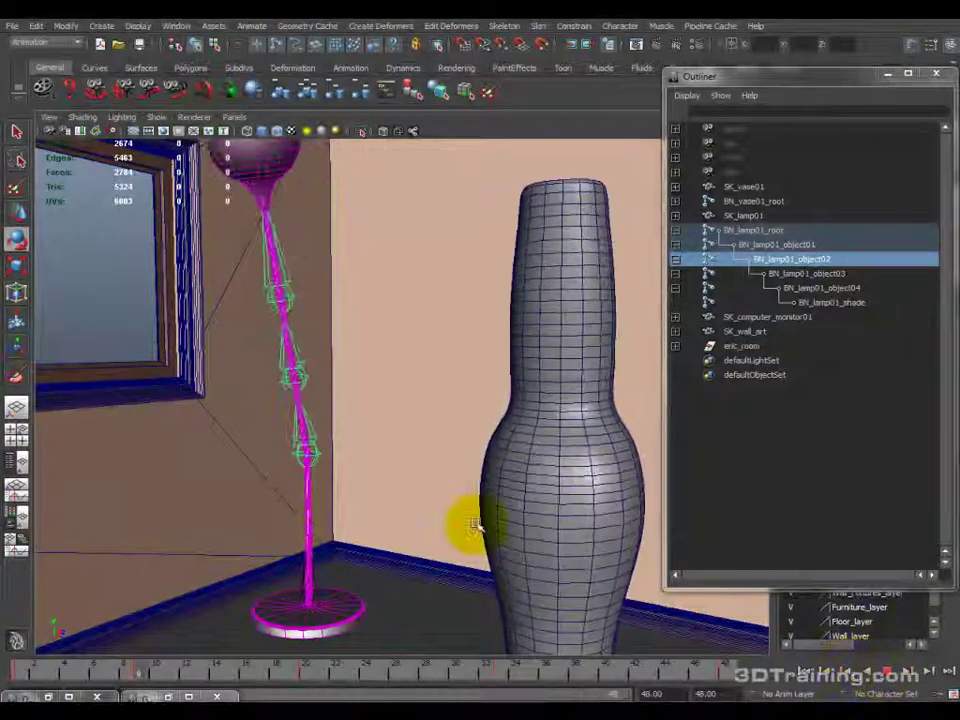
key("Escape")
Delete the BN_lamp01_object02 keys in the frame range 8 to 36.
left_click_drag(224, 680, 127, 690)
right_click(175, 672)
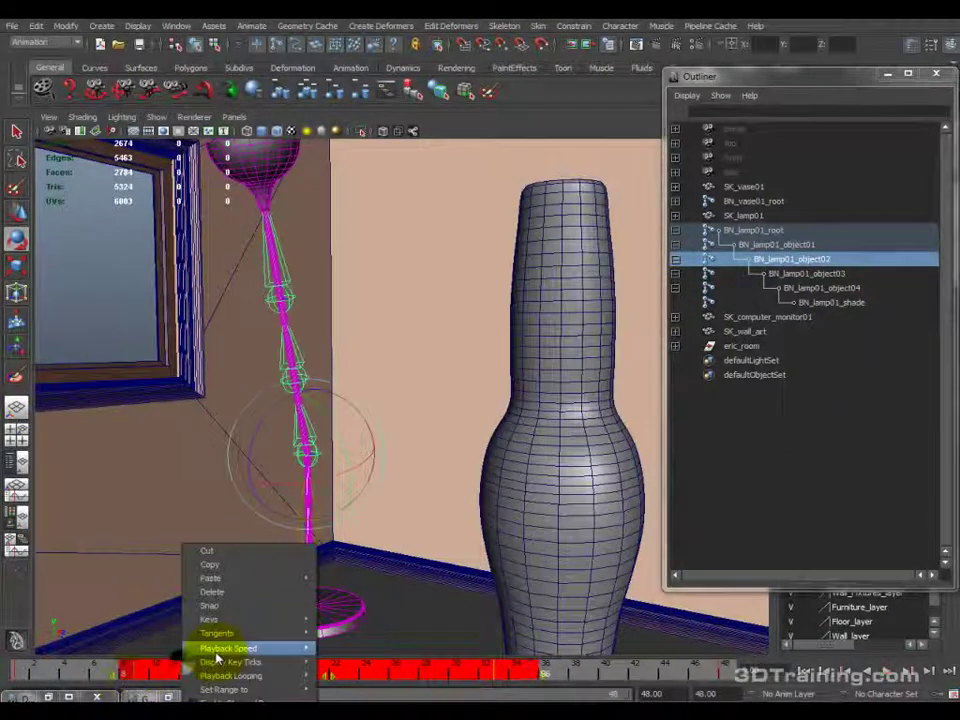
left_click(242, 598)
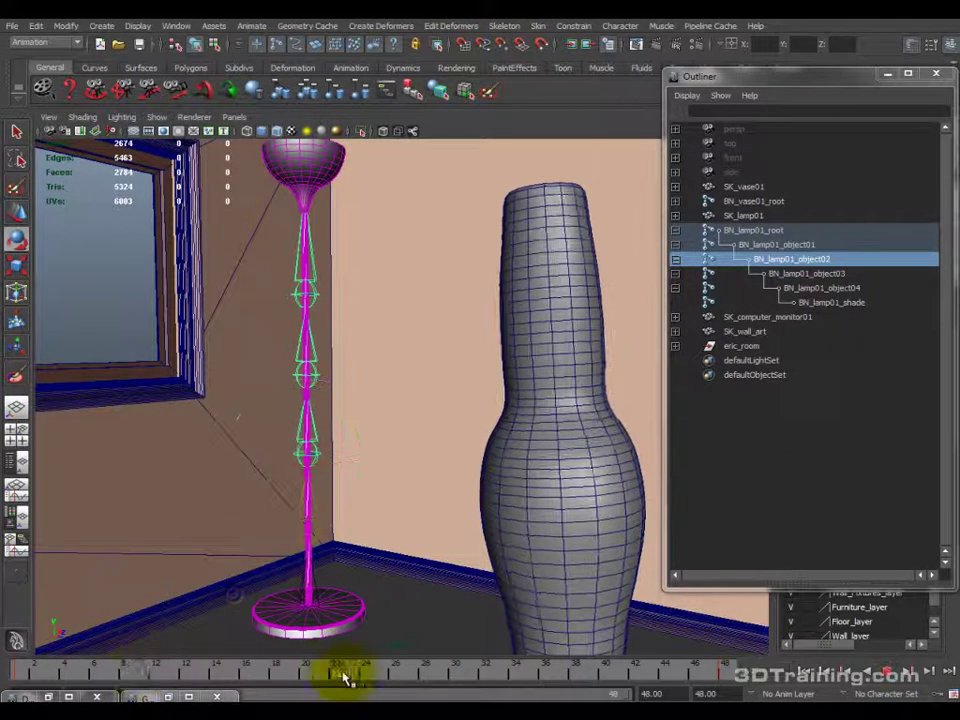
Key BN_lamp01_object02 leaning sideways at frame 12, and paste a copy of its frame 48 key at frame 18.
left_click_drag(368, 678, 216, 690)
left_click_drag(260, 515, 278, 437)
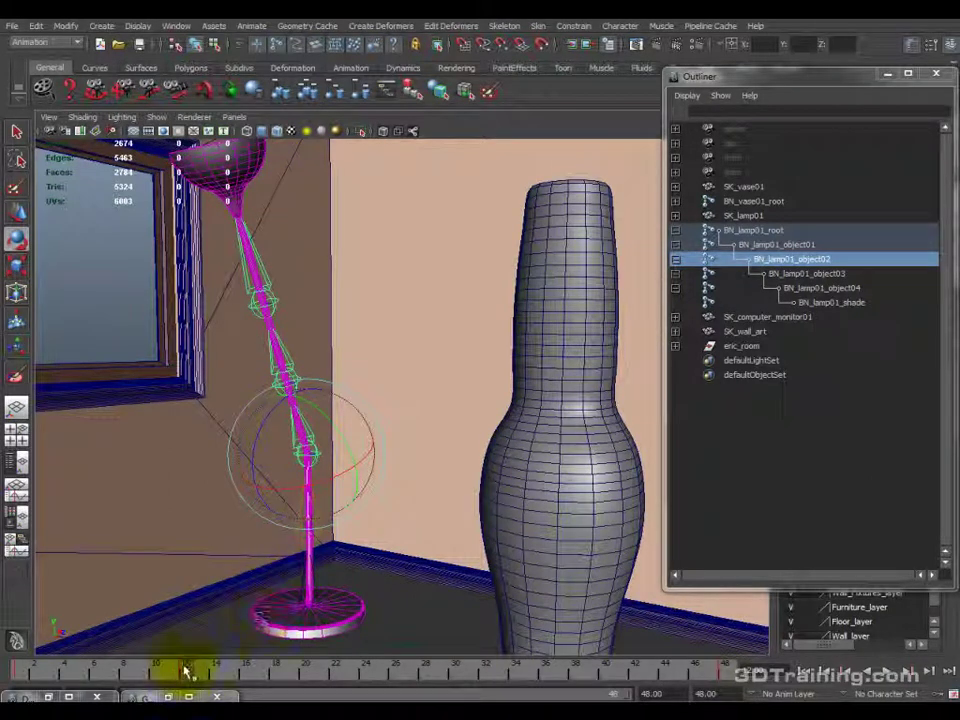
left_click_drag(685, 680, 718, 681)
right_click(722, 682)
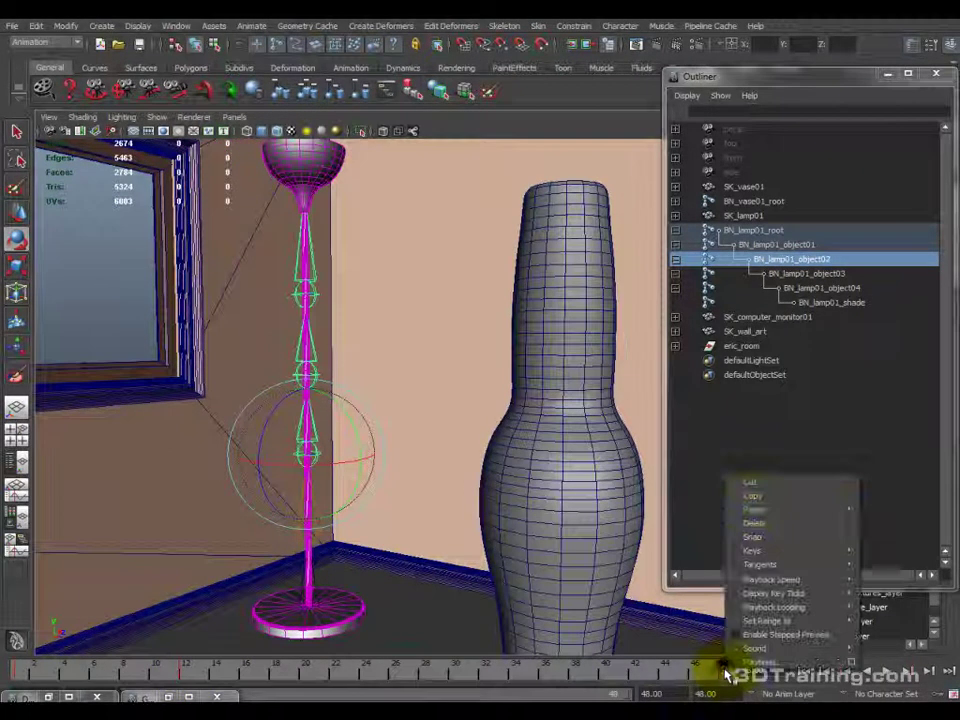
left_click(754, 497)
left_click(279, 677)
right_click(279, 677)
mouse_move(343, 516)
left_click(432, 523)
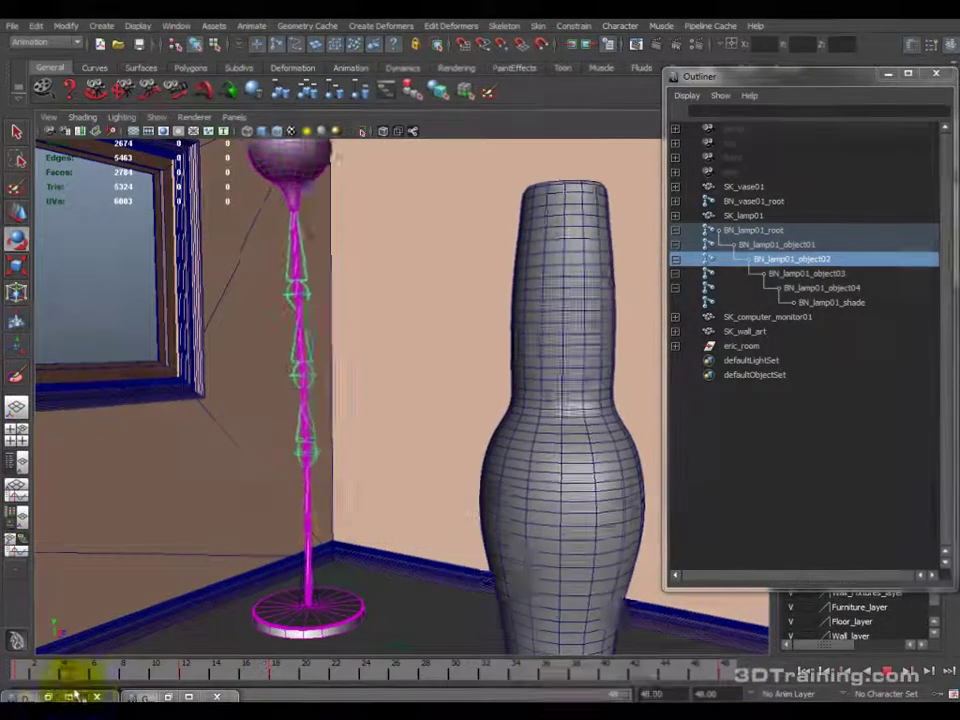
Scrub and play the timeline to check the lamp's bend at BN_lamp01_object02.
left_click(155, 672)
mouse_move(163, 688)
left_mouse_down()
mouse_move(249, 681)
mouse_move(212, 675)
left_mouse_up()
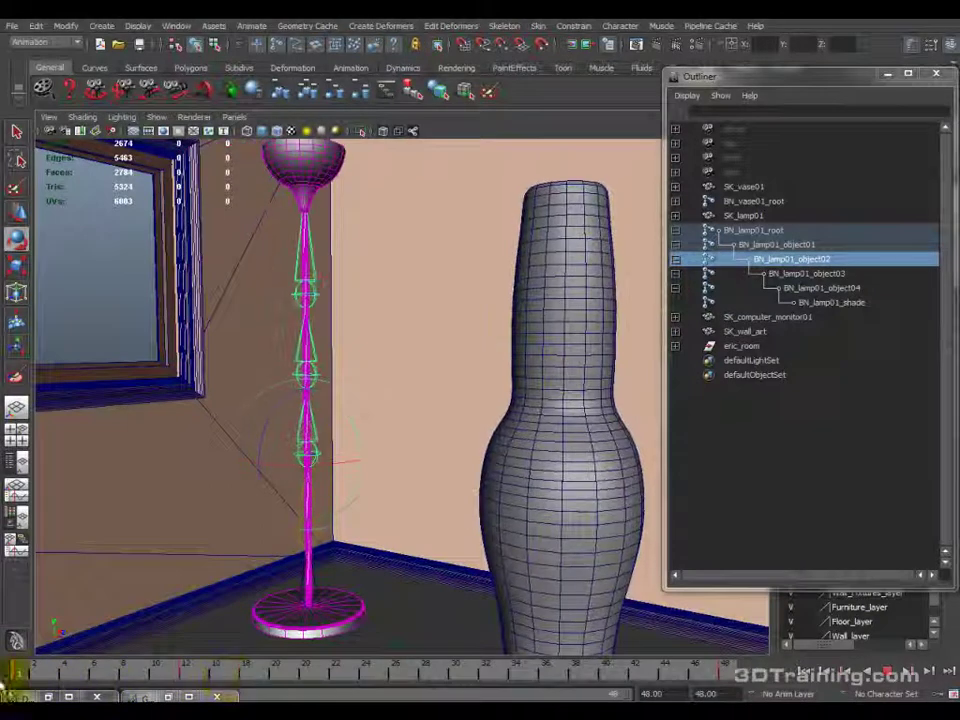
mouse_move(140, 685)
left_mouse_down()
mouse_move(677, 666)
mouse_move(5, 695)
left_mouse_up()
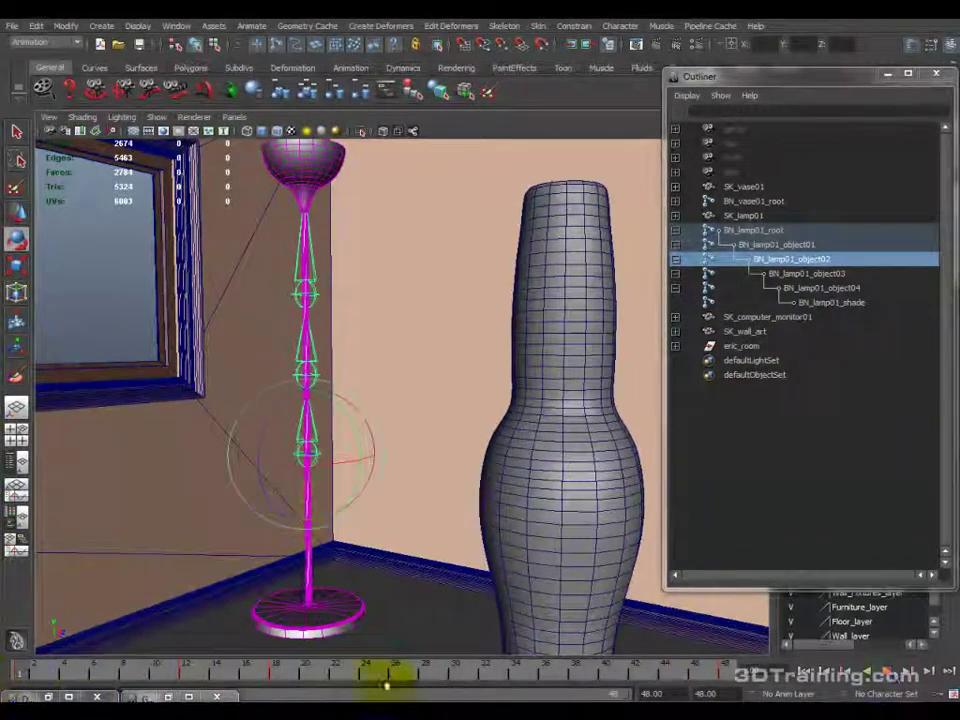
left_click(887, 673)
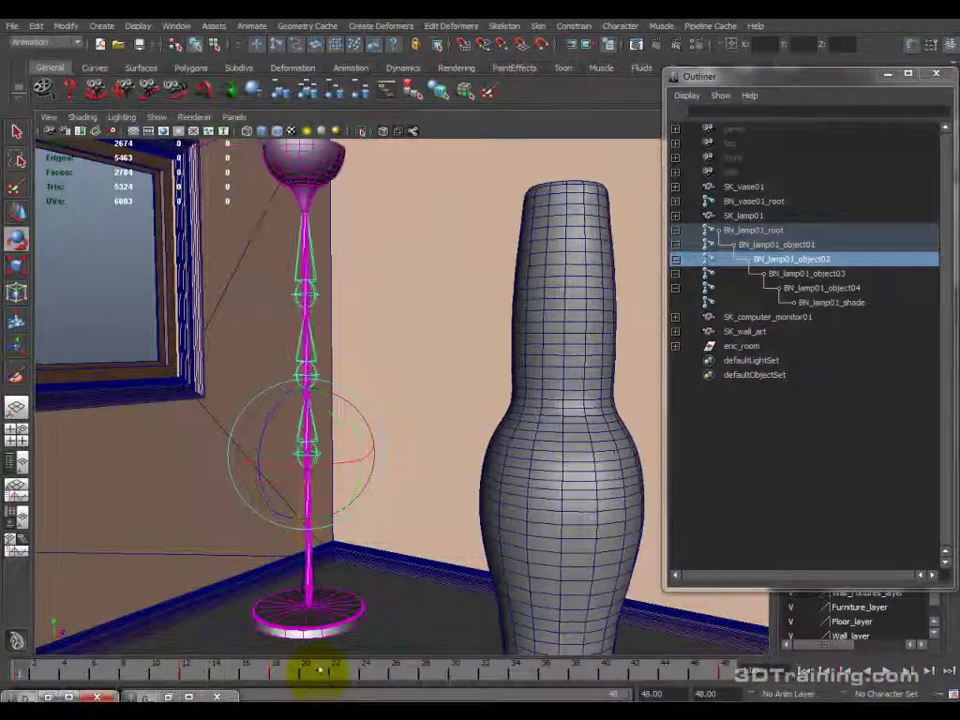
Key BN_lamp01_object03 leaning toward the vase at frame 24, between rest-pose keys at frames 18 and 30.
left_click(832, 276)
left_click_drag(167, 680, 620, 690)
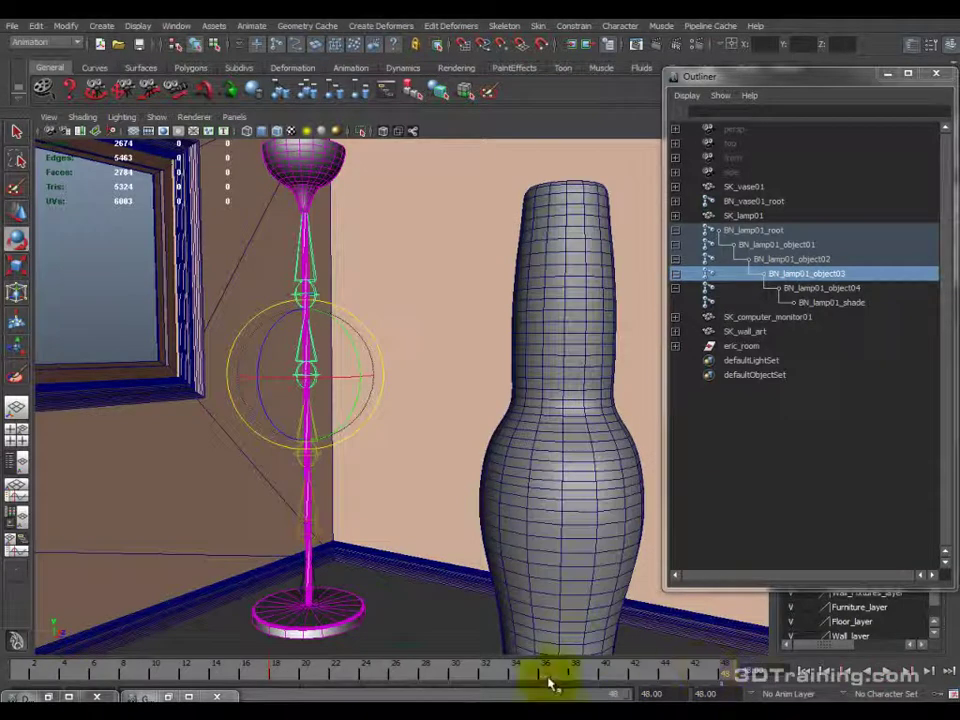
left_click_drag(455, 683, 375, 681)
left_click_drag(293, 343, 343, 330)
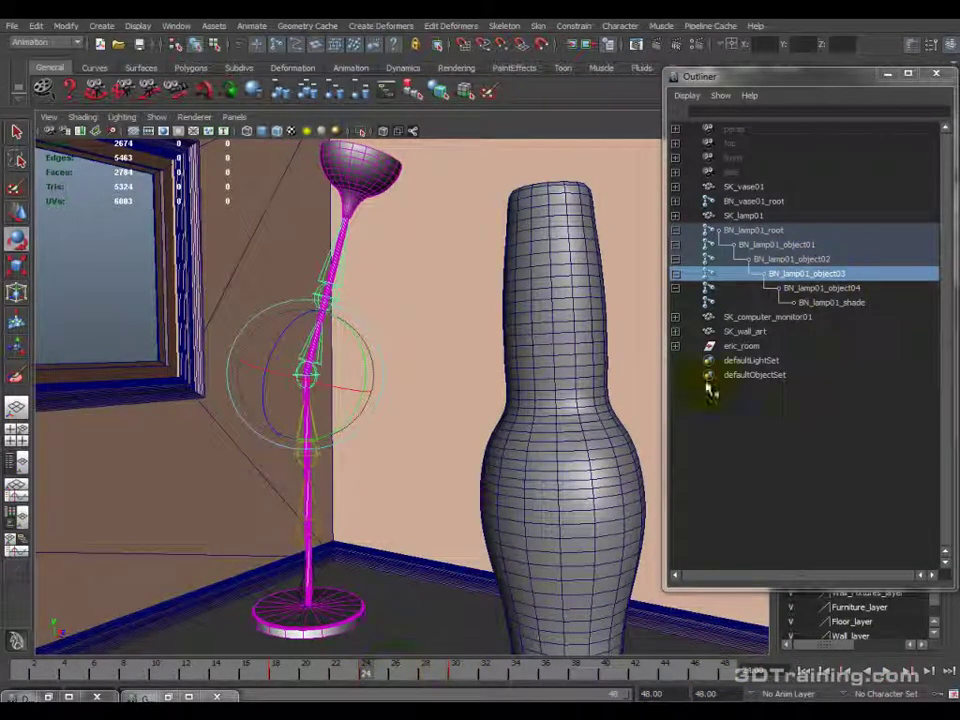
Rotate BN_lamp01_object04 at about frame 35 and tilt BN_lamp01_shade at frame 44.
left_click(820, 287)
left_click_drag(332, 668, 530, 681)
left_click_drag(317, 261, 316, 256)
left_click_drag(590, 678, 680, 678)
left_click(830, 302)
left_click_drag(307, 159, 312, 189)
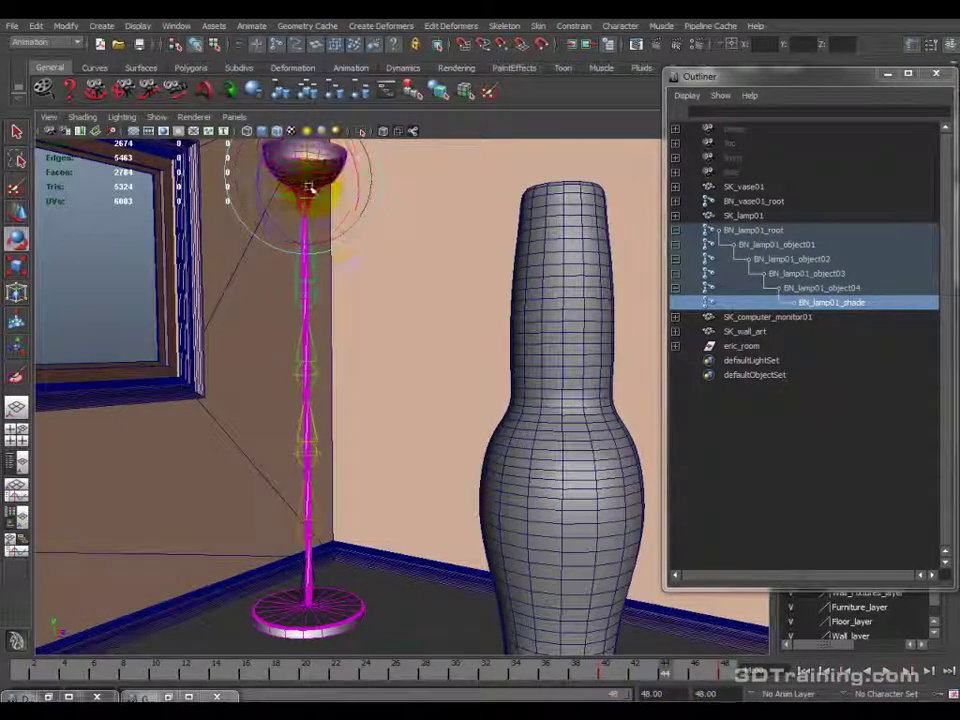
Return to frame 1 and play the animation with the whole lamp in view.
left_click_drag(585, 682, 15, 676)
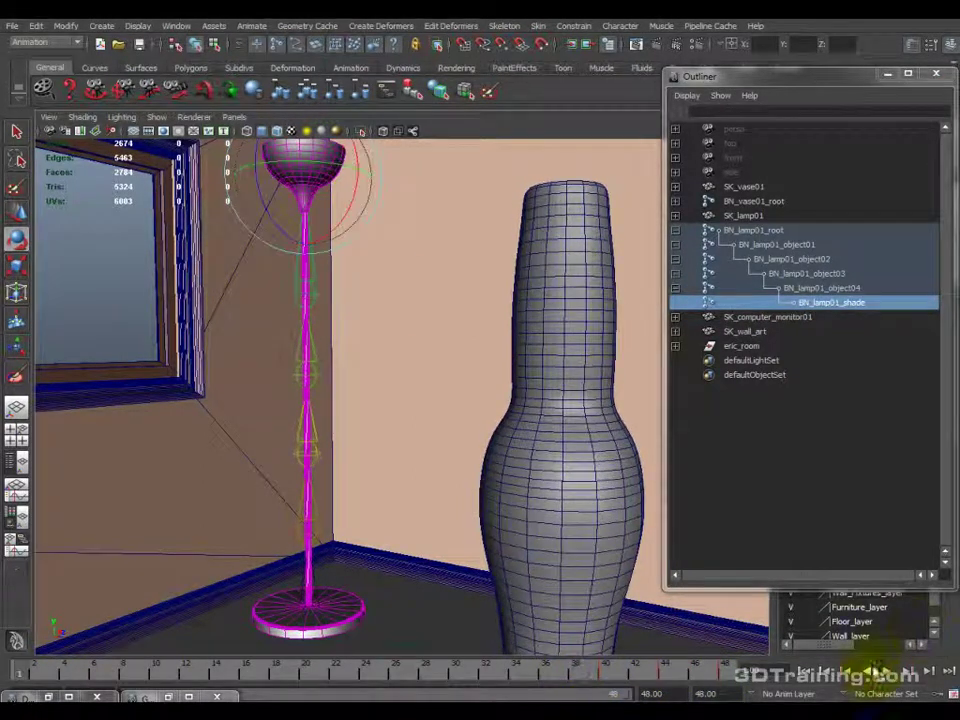
left_click_drag(450, 439, 508, 393, "alt")
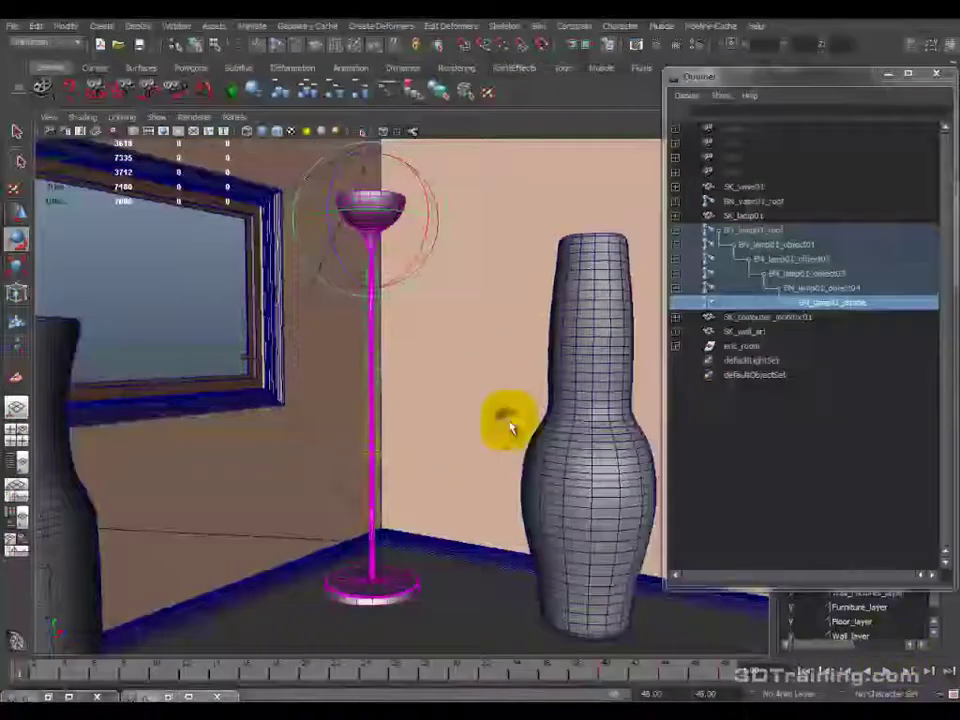
left_click(883, 680)
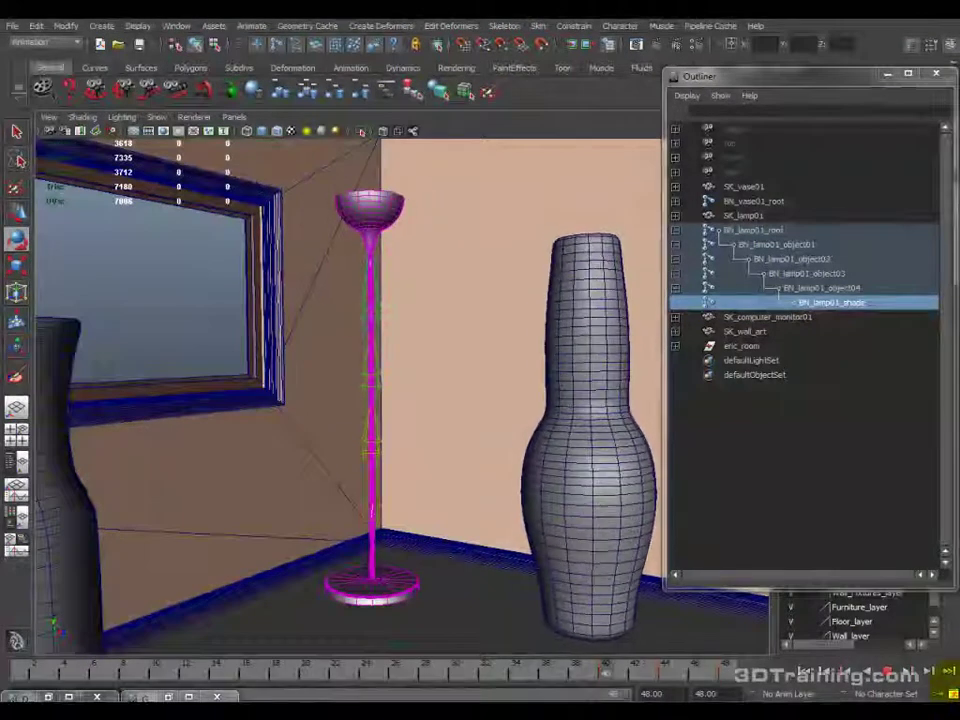
left_click(888, 674)
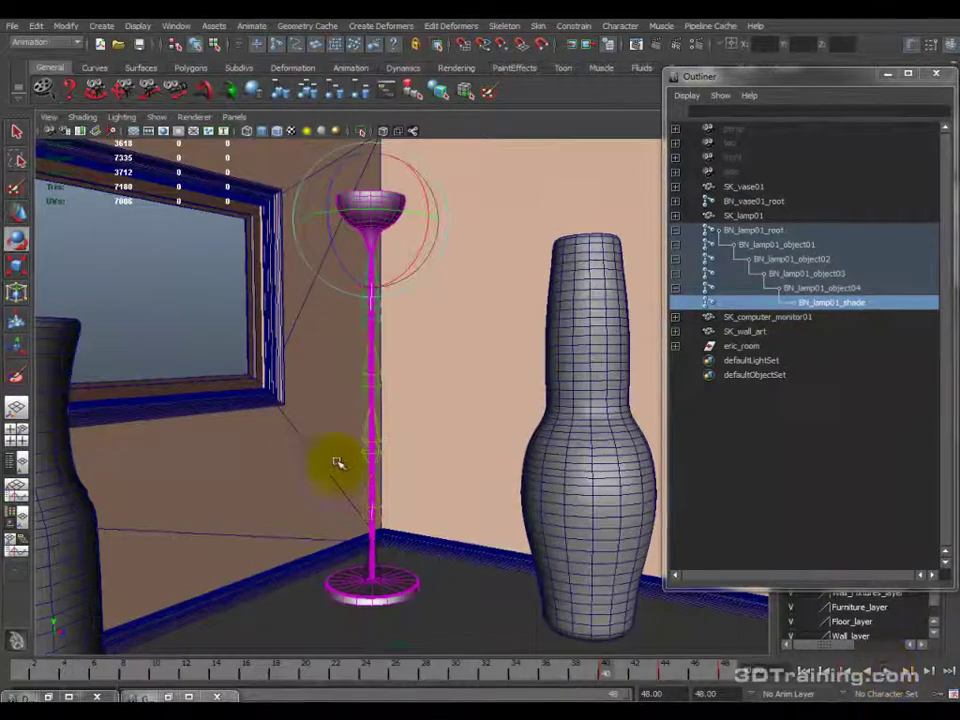
Open the Dope Sheet for BN_lamp01_shade and look over its keys.
left_click(178, 28)
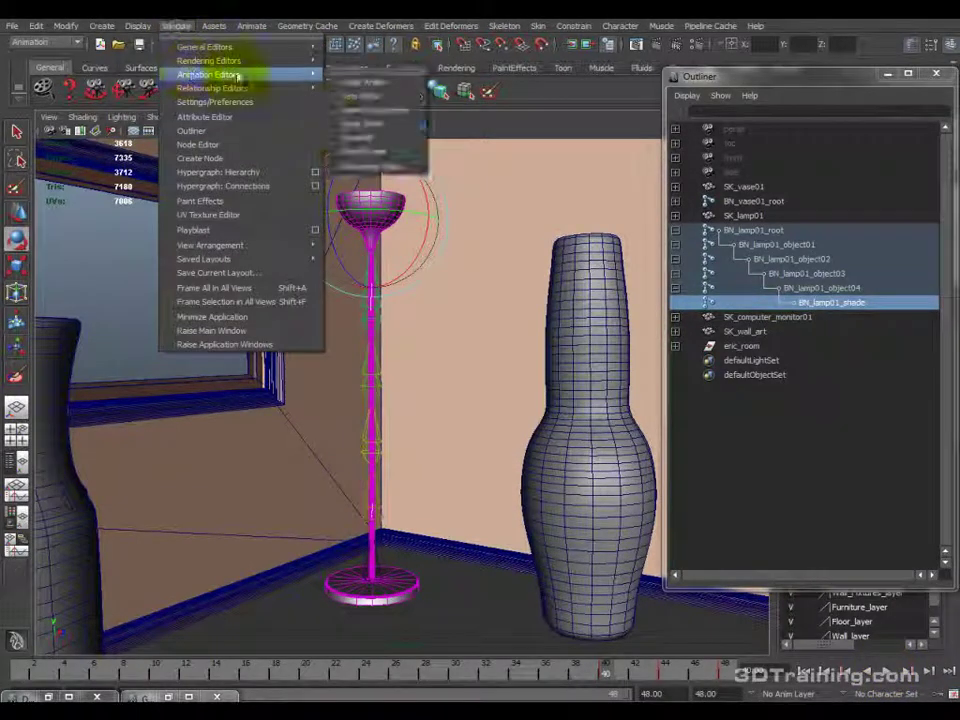
mouse_move(271, 79)
left_click(376, 123)
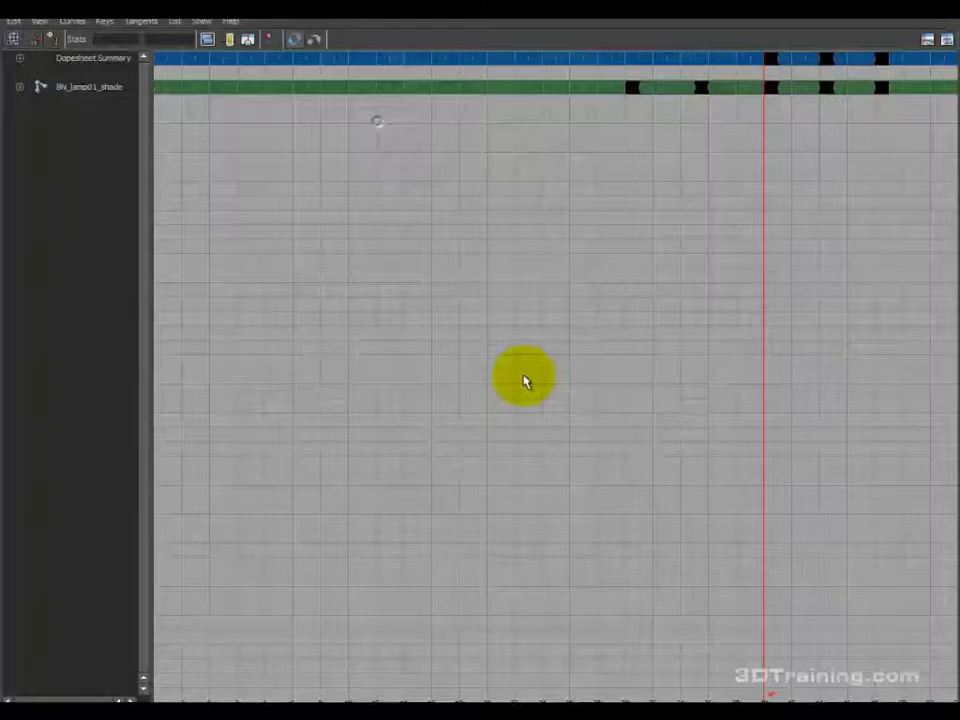
left_click(210, 42)
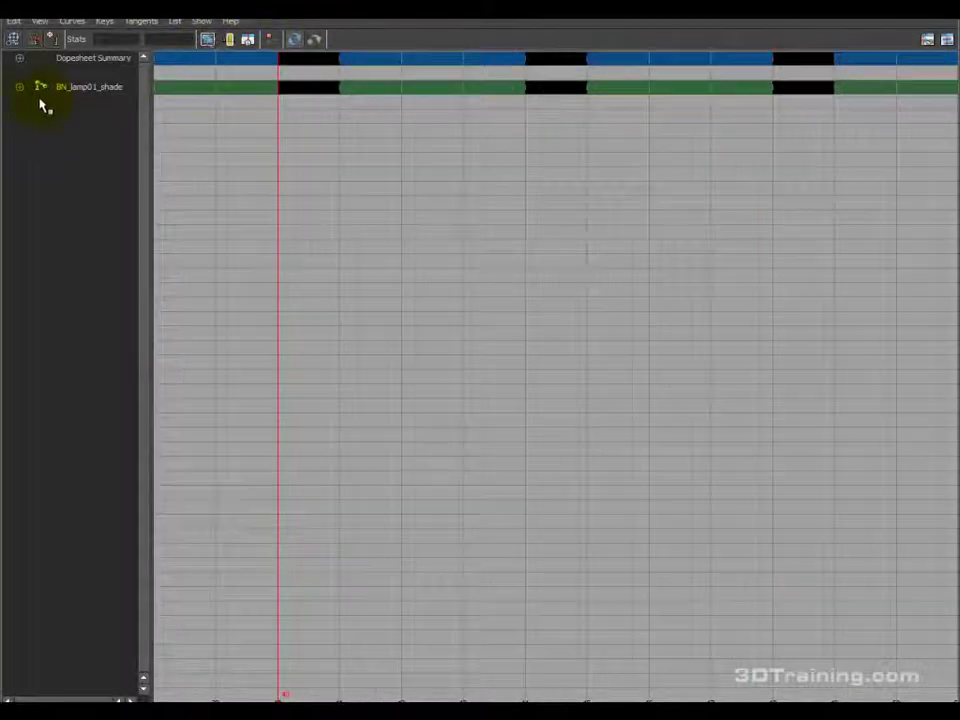
left_click(33, 90)
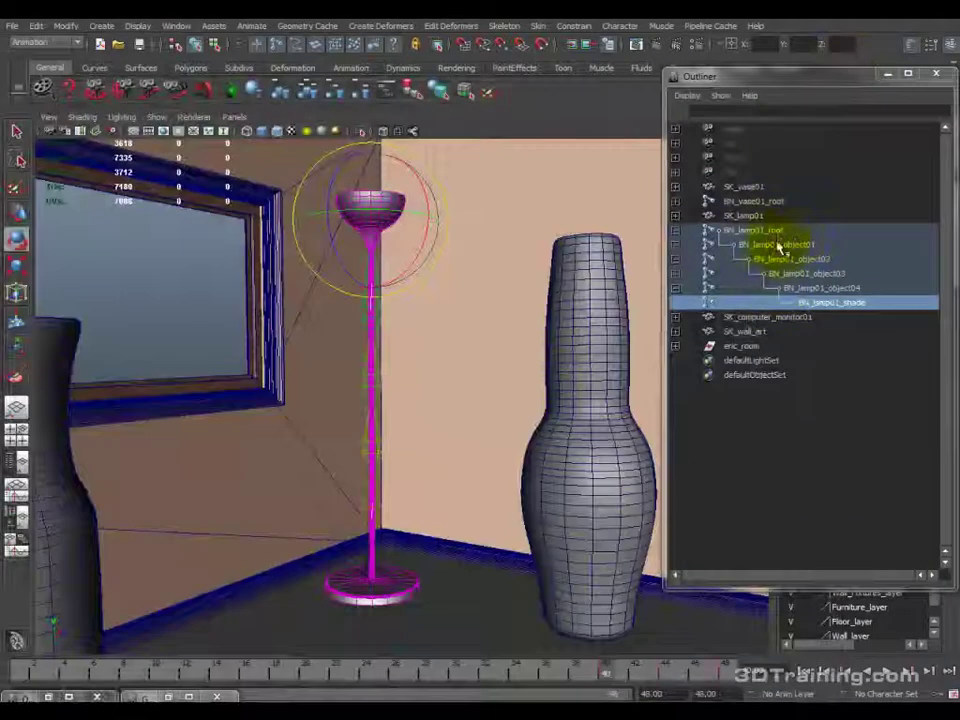
Select BN_lamp01_root and look at its track in the Dope Sheet.
left_click(855, 231)
left_click_drag(273, 684, 186, 684)
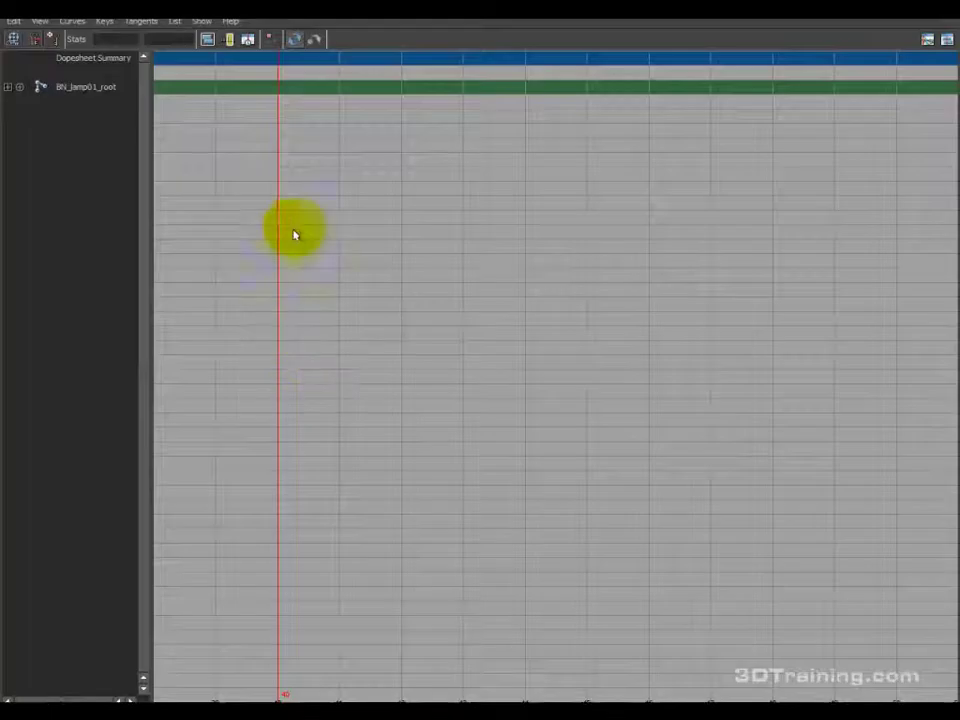
left_click(70, 87)
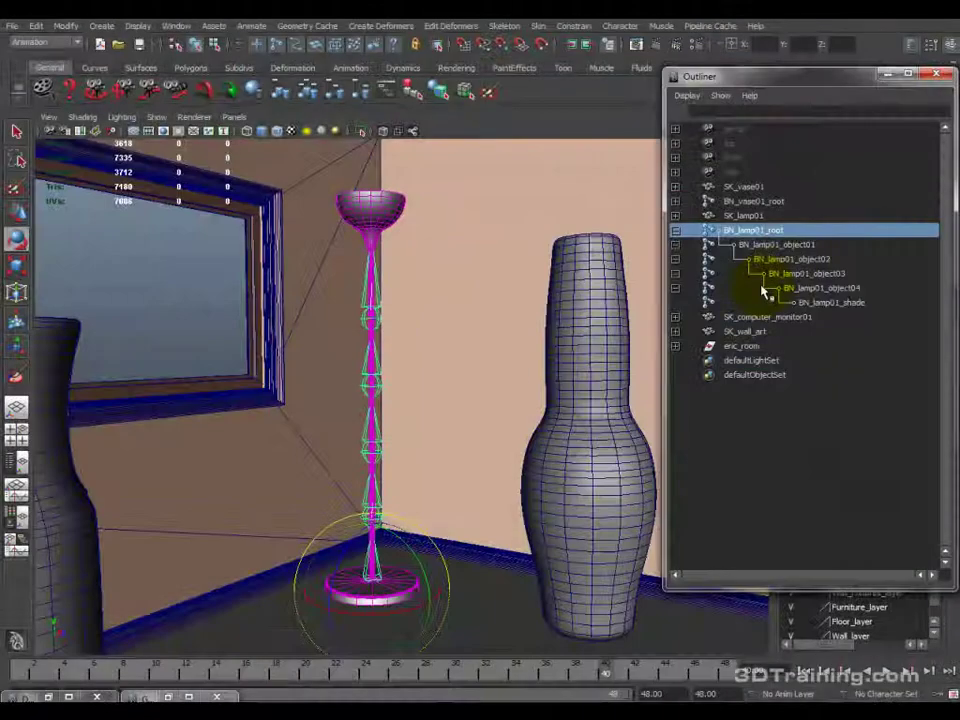
Select the joints BN_lamp01_object01 through BN_lamp01_shade and all of their keys in the Dope Sheet, framing the full range.
left_click_drag(777, 245, 810, 305)
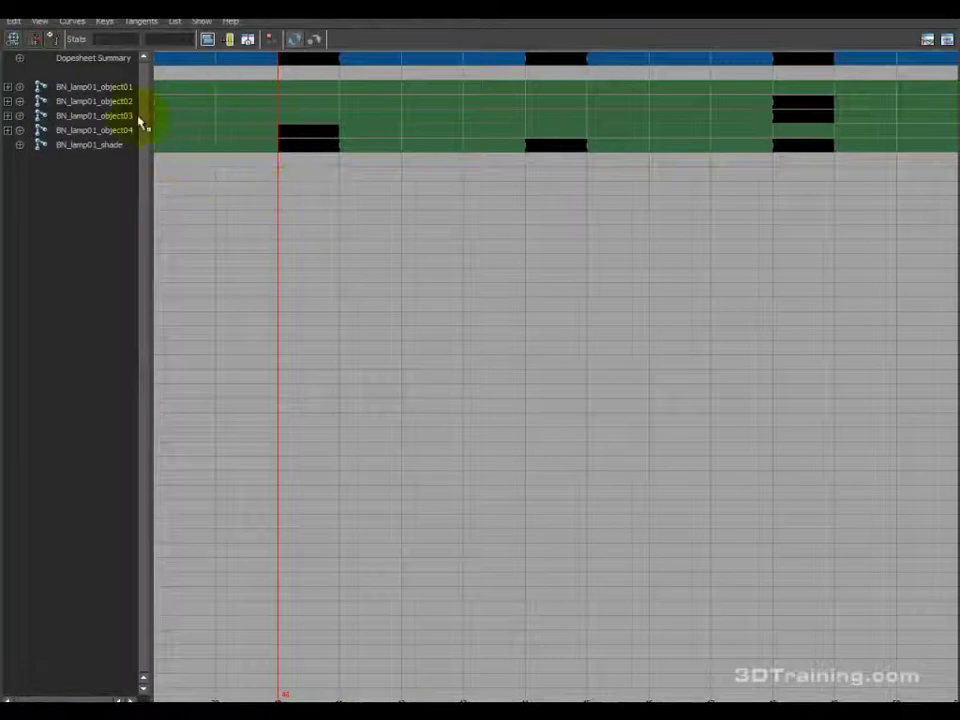
left_click_drag(93, 87, 95, 145)
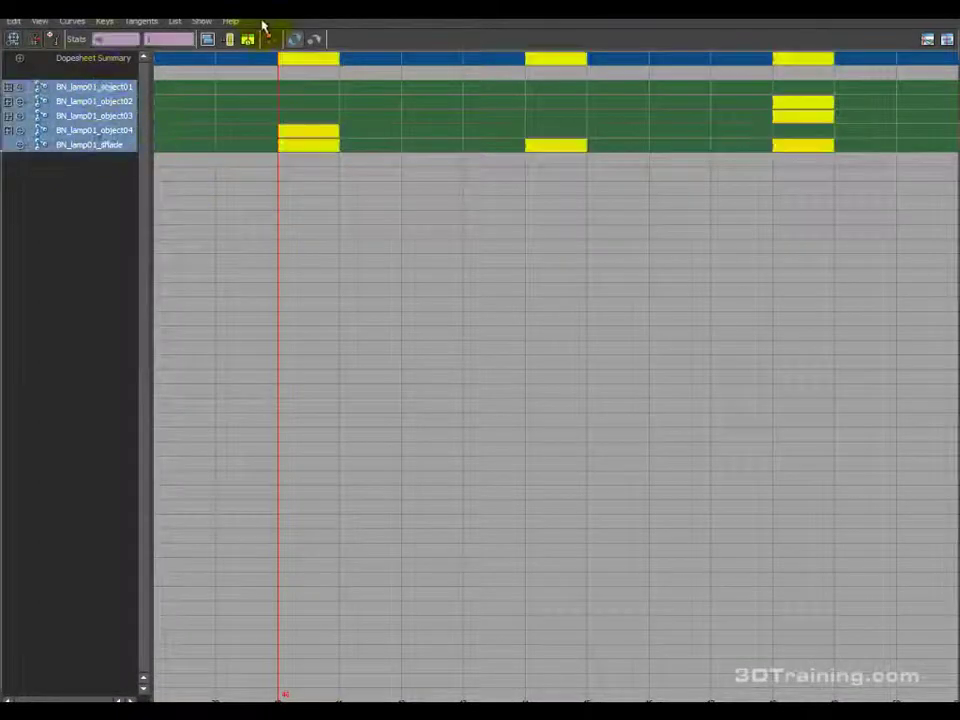
left_click(207, 39)
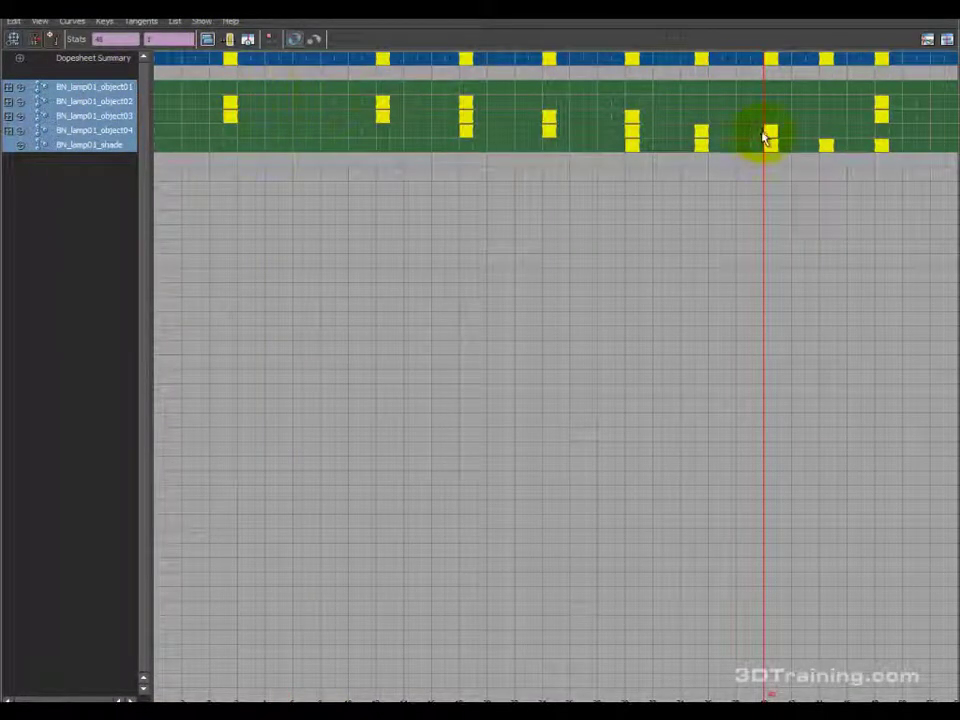
scroll(686, 221, "down", 4)
scroll(621, 195, "up", 3)
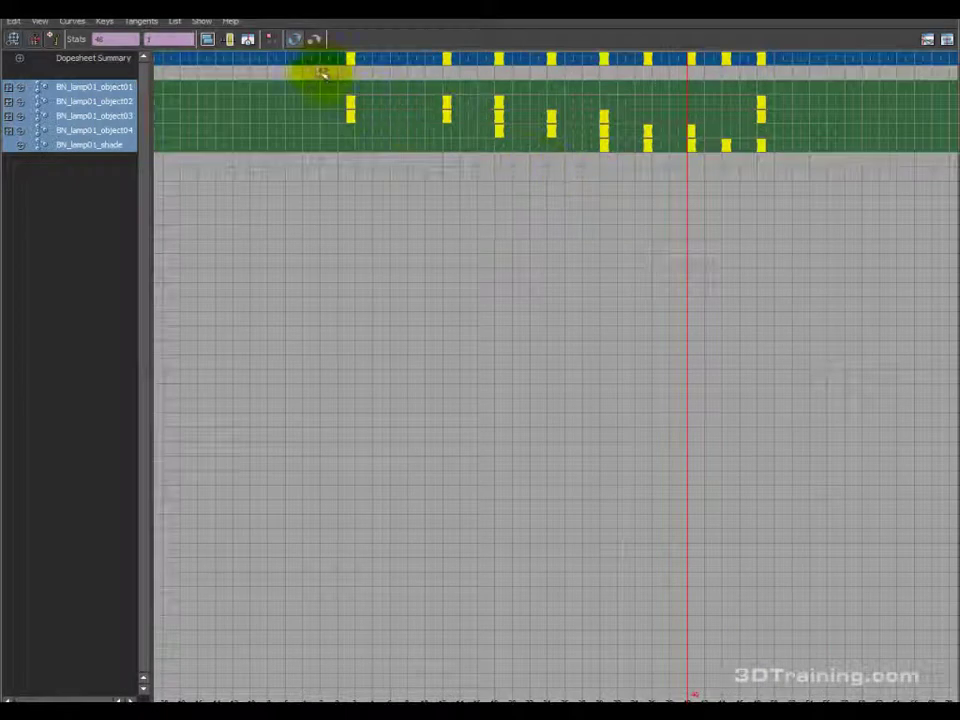
Scale the selected keys to about 1.5 times their duration, and set the animation and playback end to frame 72.
key("r")
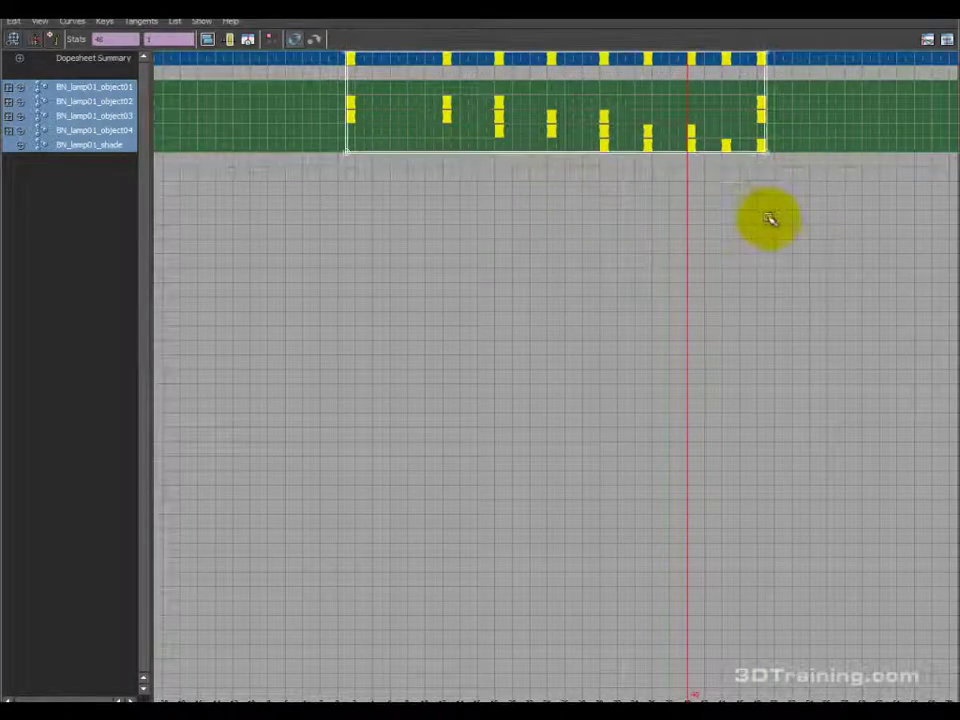
middle_click_drag(767, 233, 603, 250, "alt")
left_click_drag(600, 153, 797, 152)
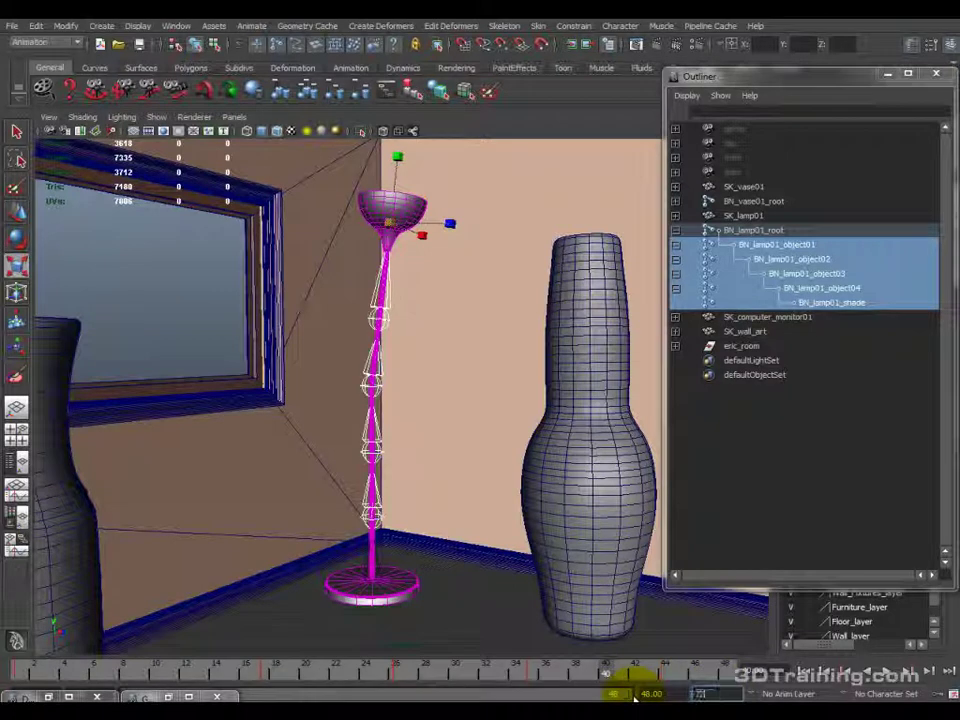
type("72")
key("Return")
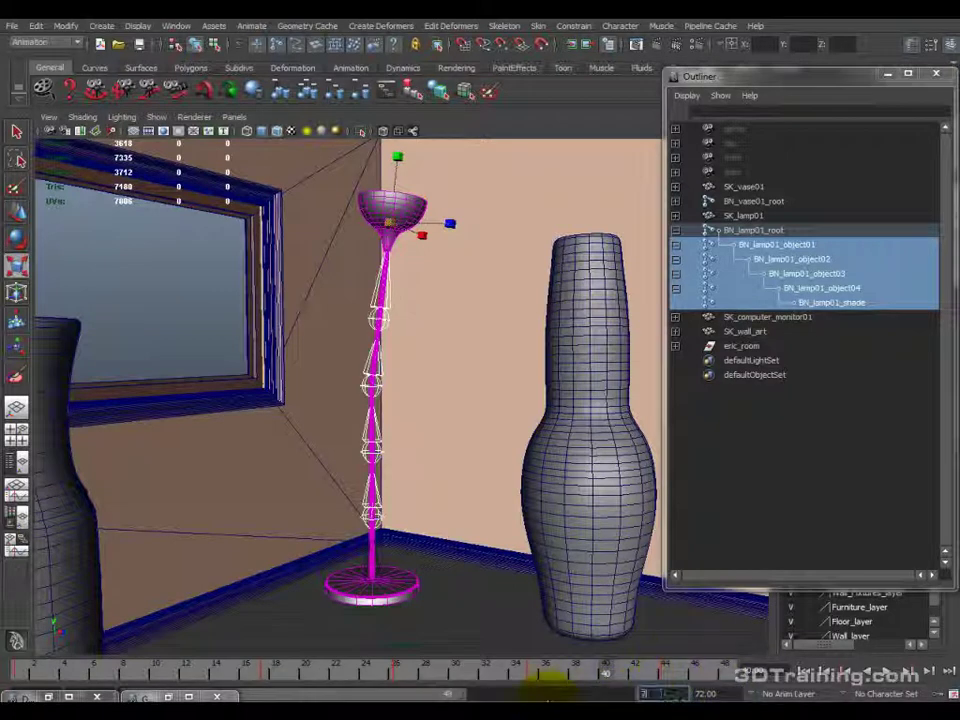
Hide the SK_vase01 mesh and the BN_vase01_root joint chain.
left_click(622, 340)
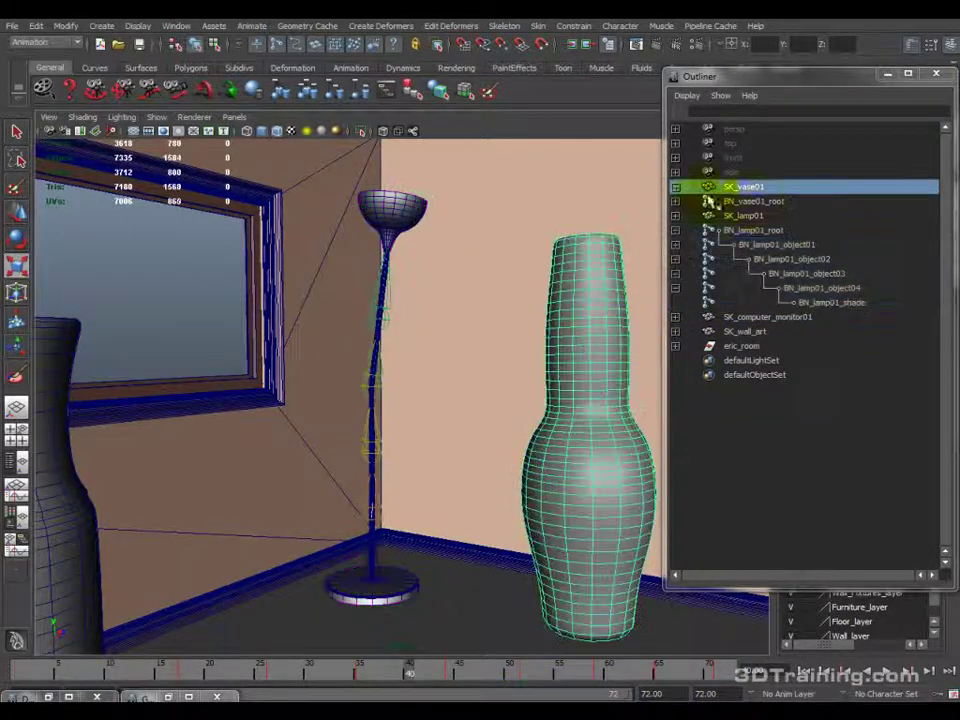
key("ctrl+h")
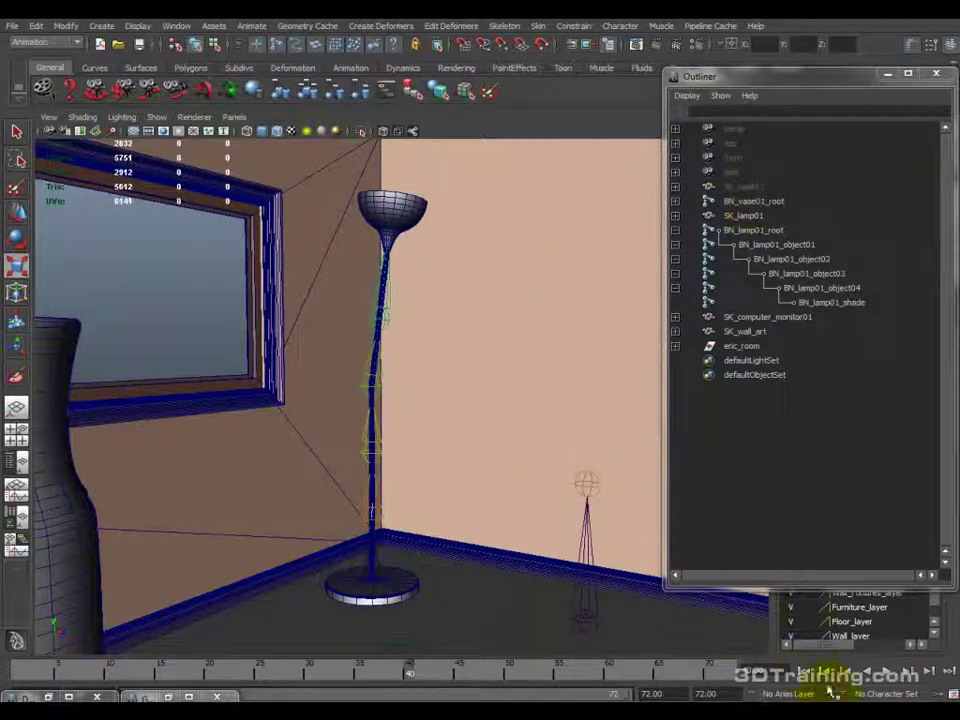
left_click(754, 201)
key("ctrl+h")
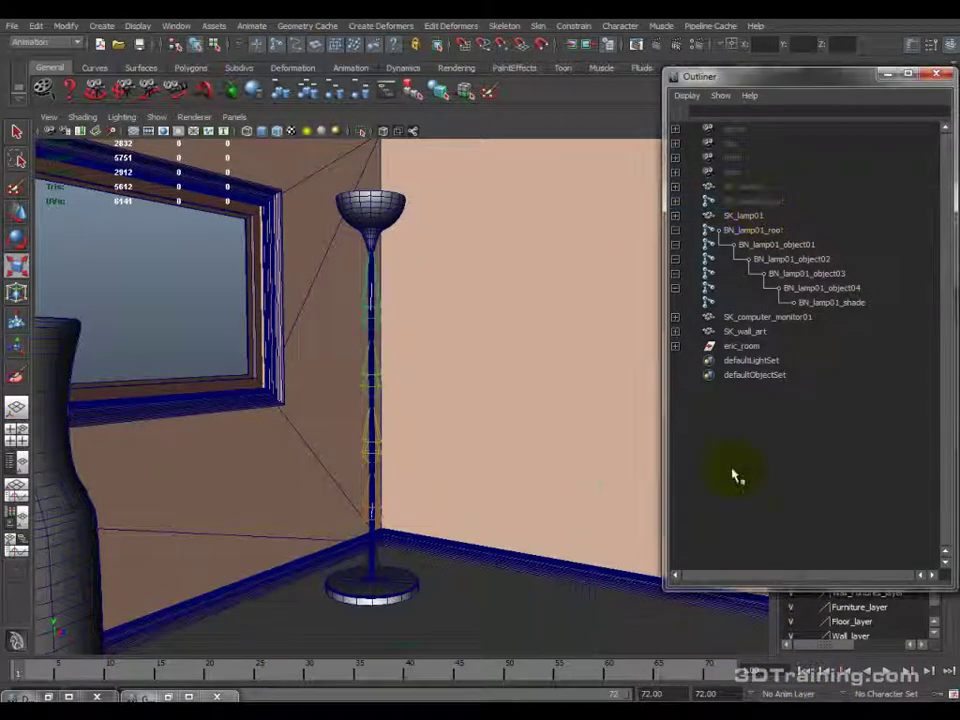
Play the lamp animation with joints hidden in the viewport and the wireframe overlay turned off on the shaded models.
left_click(888, 673)
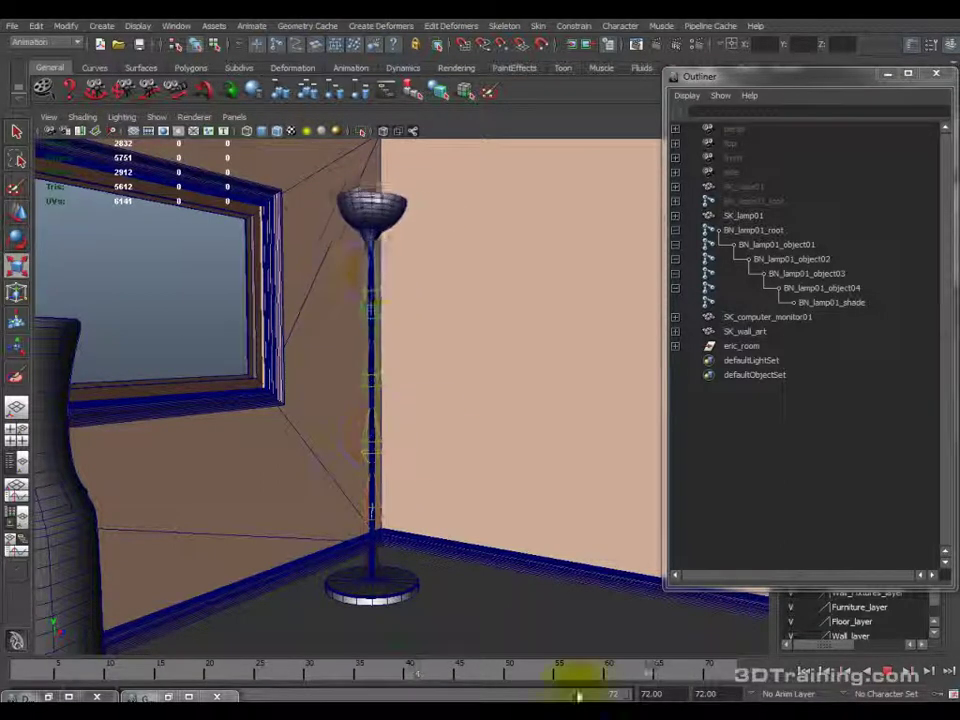
left_click(157, 117)
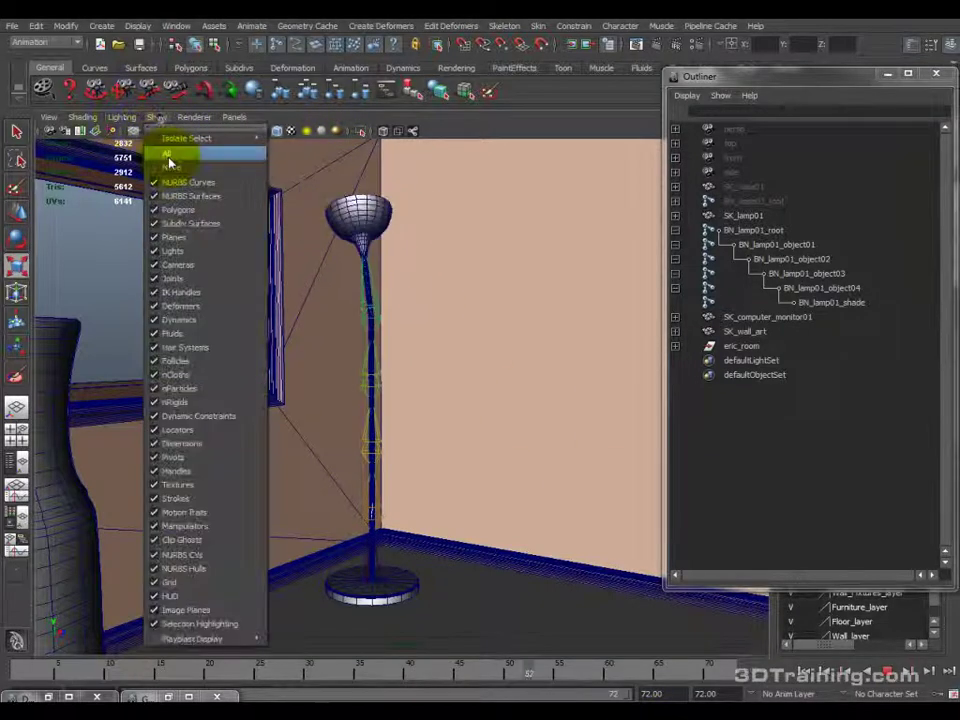
left_click(178, 268)
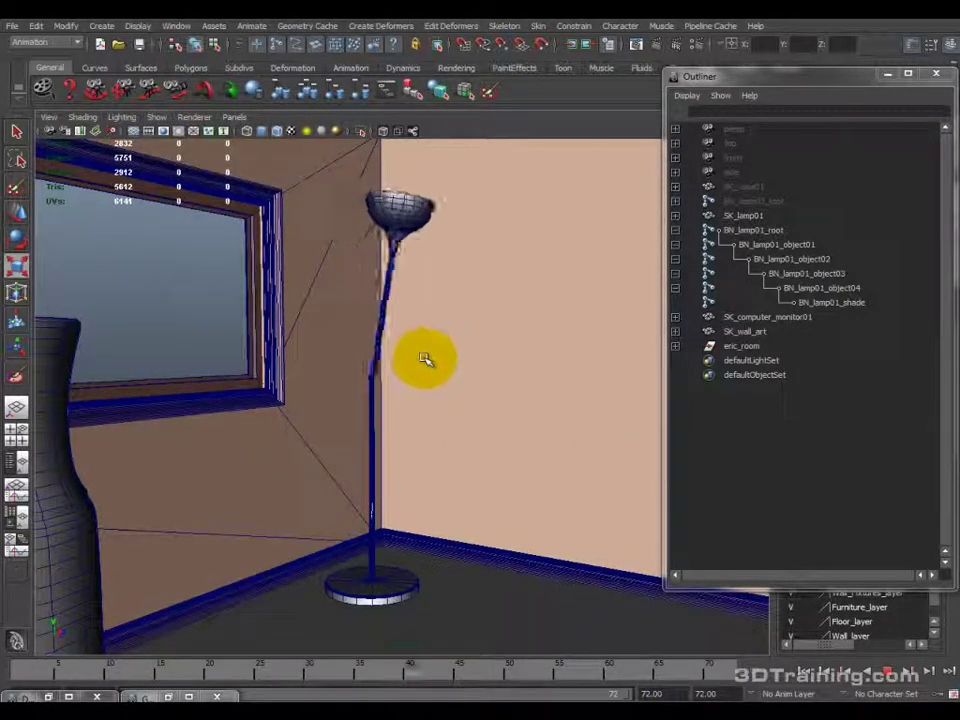
left_click(403, 324)
left_click(277, 131)
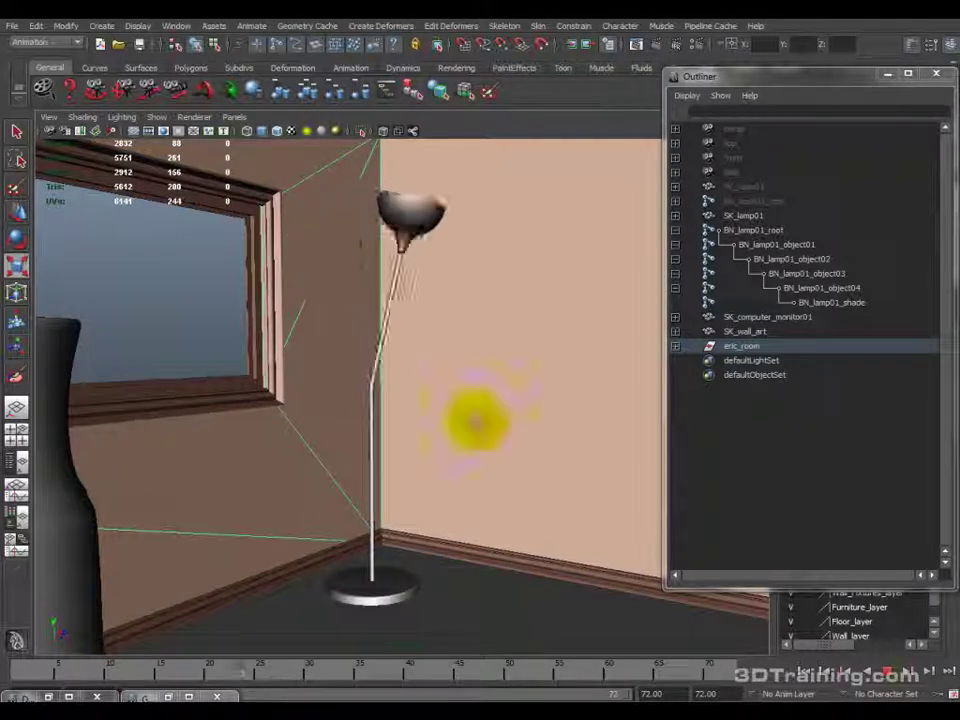
left_click(563, 681)
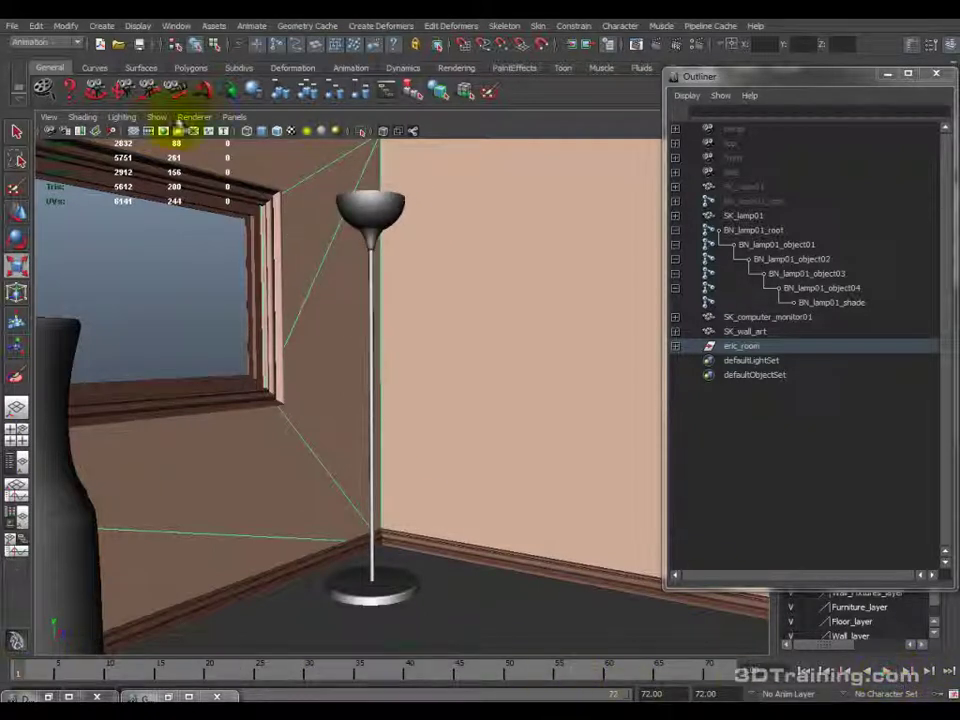
Show the joints in the viewport again and check the shape node under SK_lamp01.
left_click(156, 117)
left_click(195, 281)
right_click_drag(317, 381, 700, 397, "alt")
left_click(676, 215)
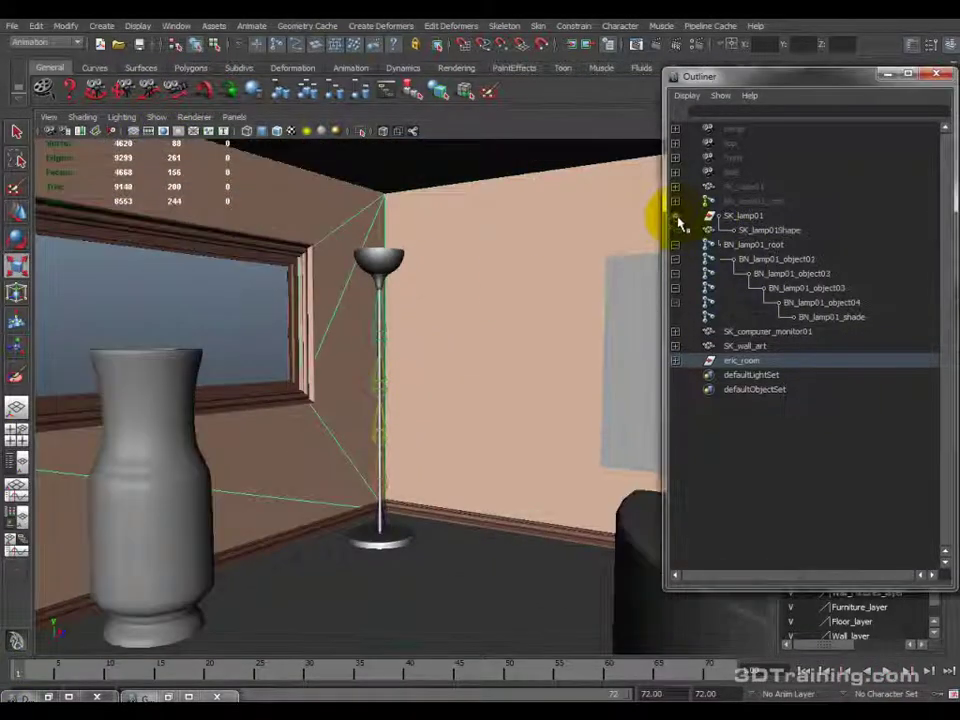
left_click(676, 215)
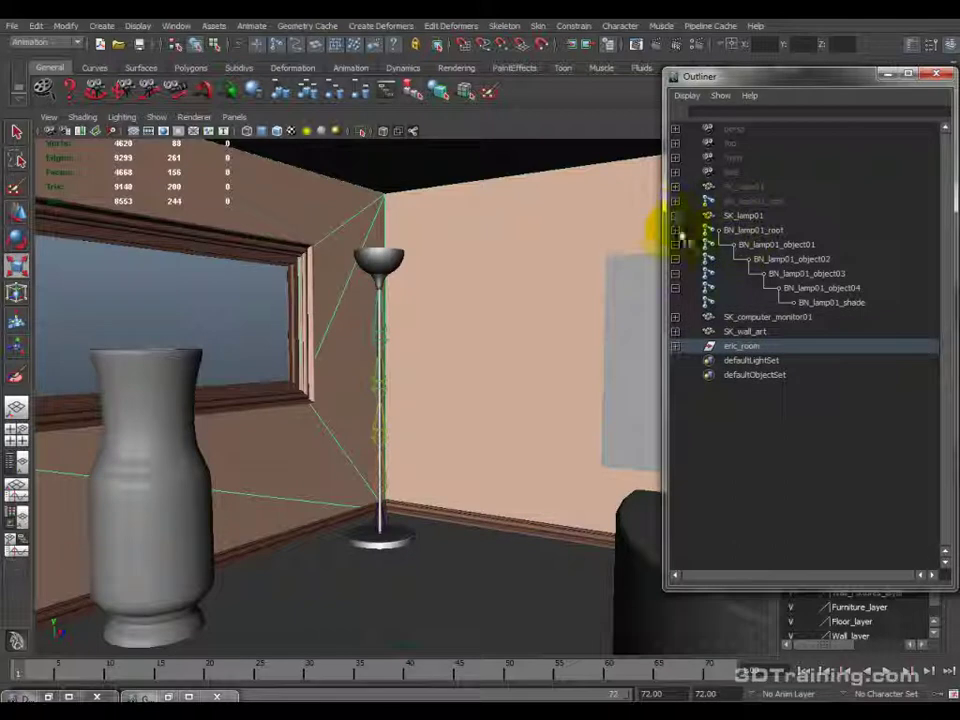
Unhide the SK_vase01 mesh and the BN_vase01_root joint chain.
left_click(750, 201)
left_click(743, 186, "shift")
left_click(137, 25)
mouse_move(150, 103)
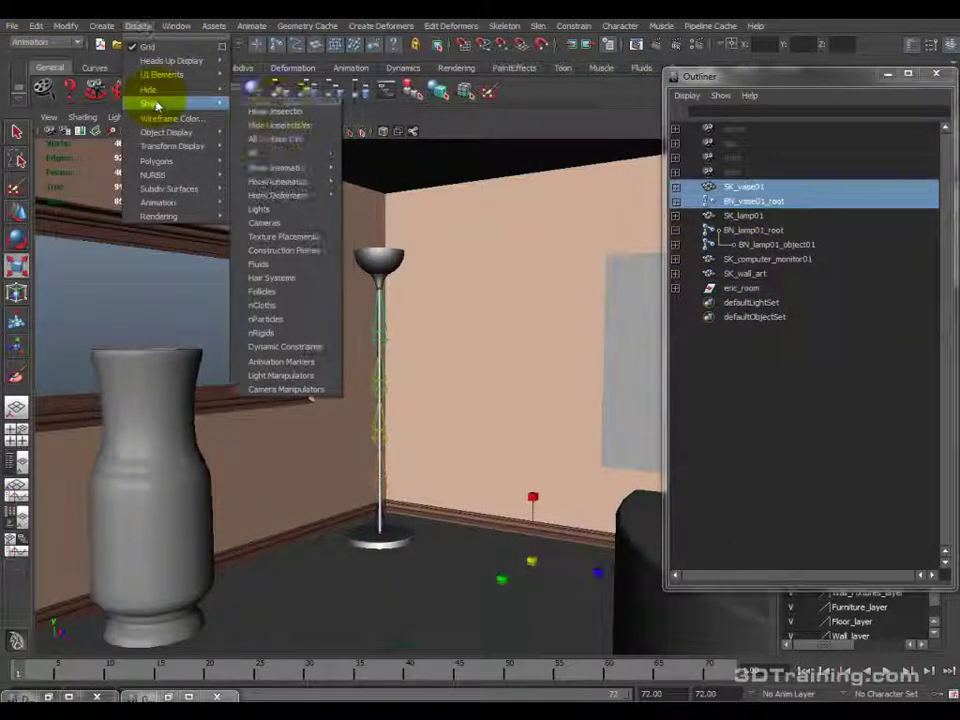
left_click(275, 100)
left_click_drag(386, 456, 645, 672, "alt")
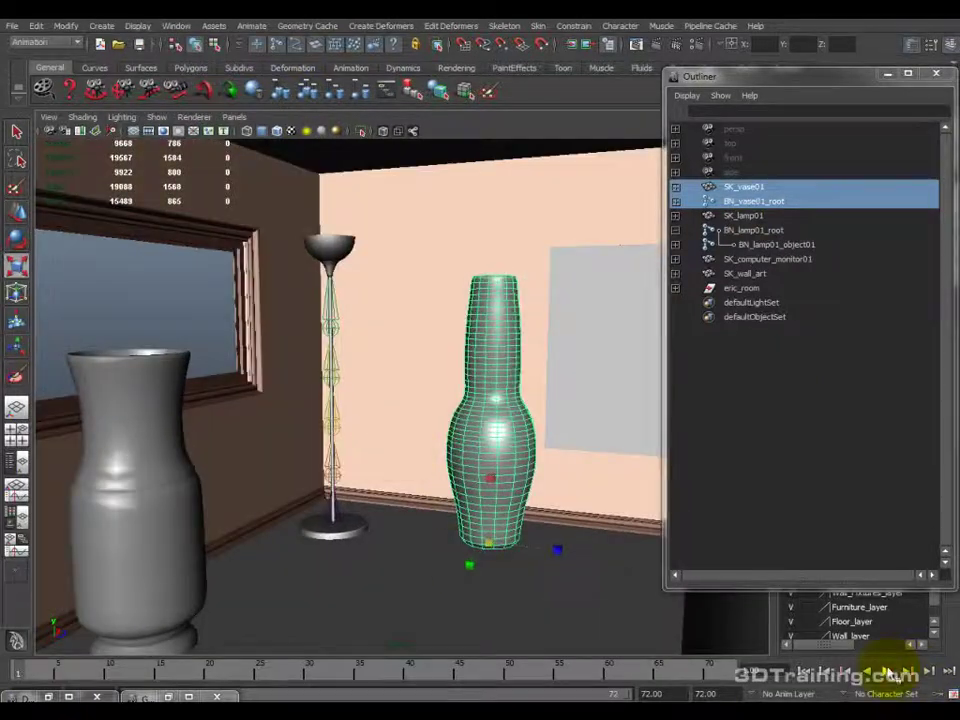
Play back the animation and watch the vase and lamp together in the wider room.
left_click(885, 671)
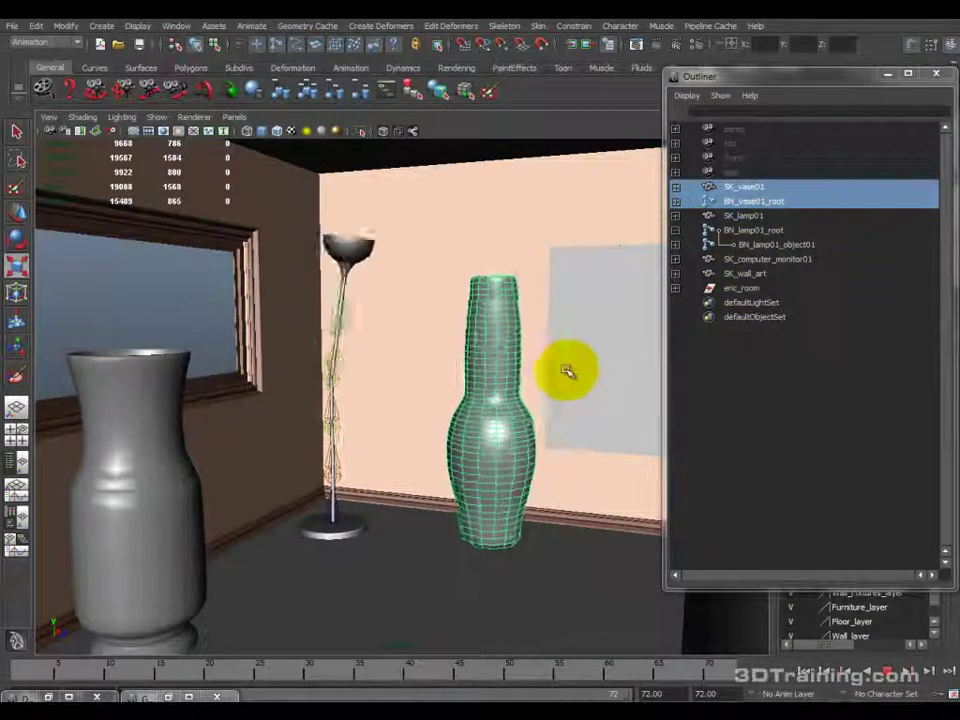
scroll(565, 368, "down", 5)
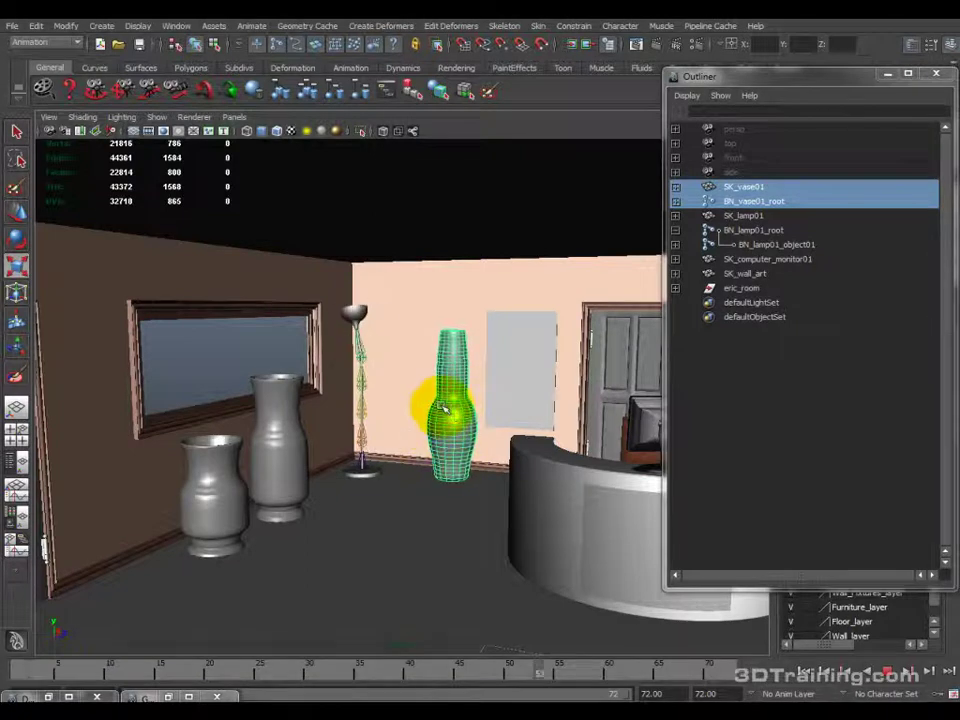
left_click_drag(650, 485, 450, 390, "alt")
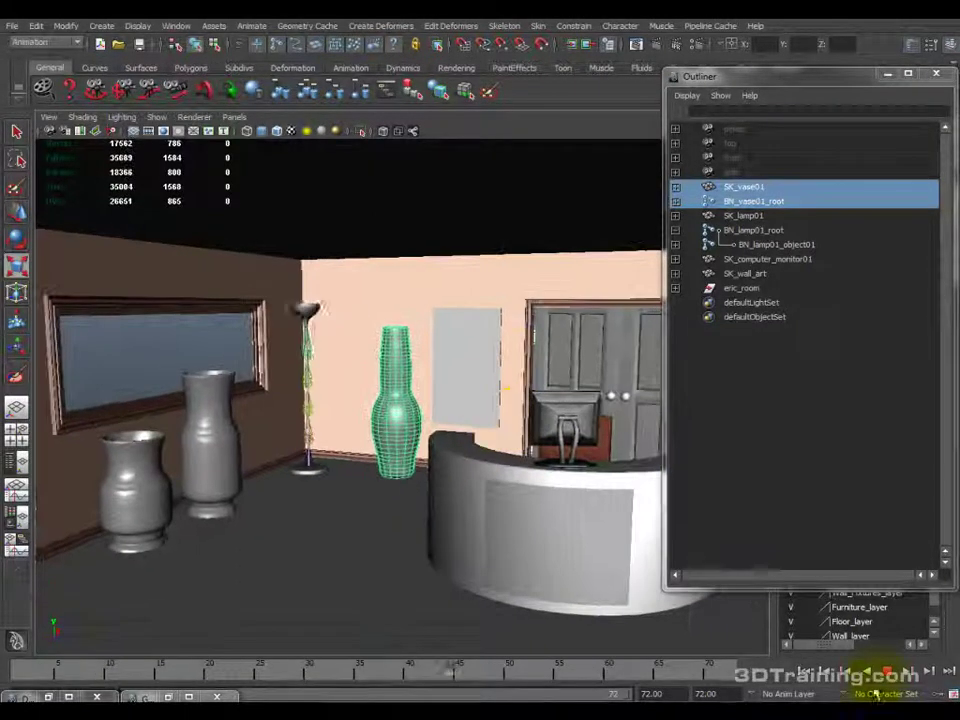
Collapse the lamp joint hierarchy and parent SK_computer_monitor01 and SK_wall_art under the eric_room group.
left_click(676, 230)
left_click(776, 246)
left_click(752, 260, "ctrl")
middle_click_drag(754, 260, 758, 273)
left_click(744, 245)
right_click_drag(334, 433, 376, 336, "alt")
left_click(741, 247)
Check the BN_lamp01_root chain and the SK_lamp01 mesh, and save the scene.
left_click(758, 230)
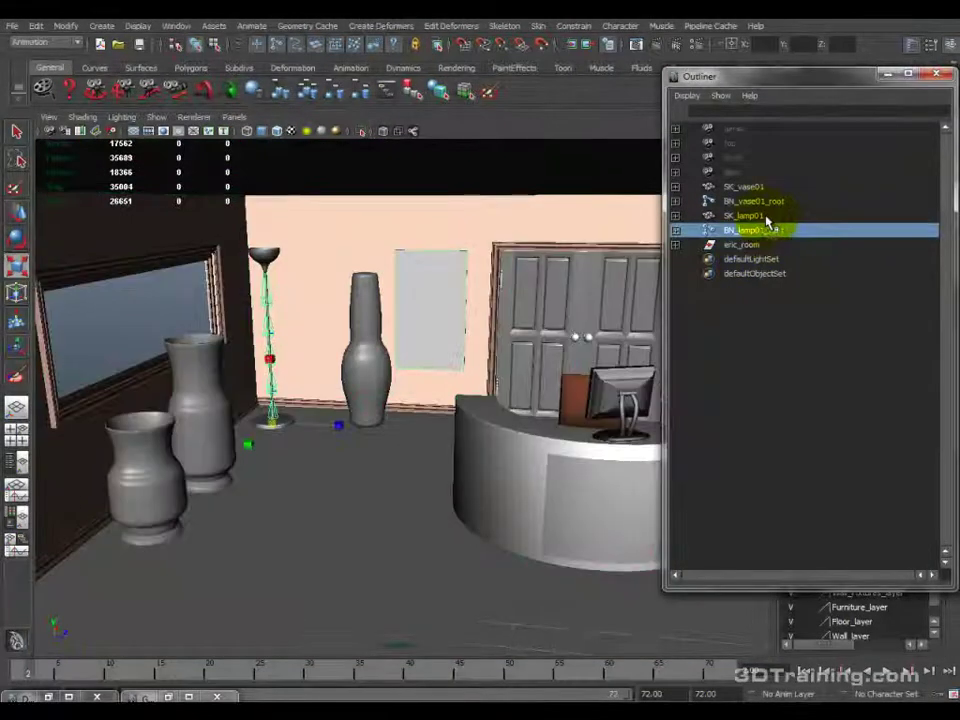
left_click(760, 217)
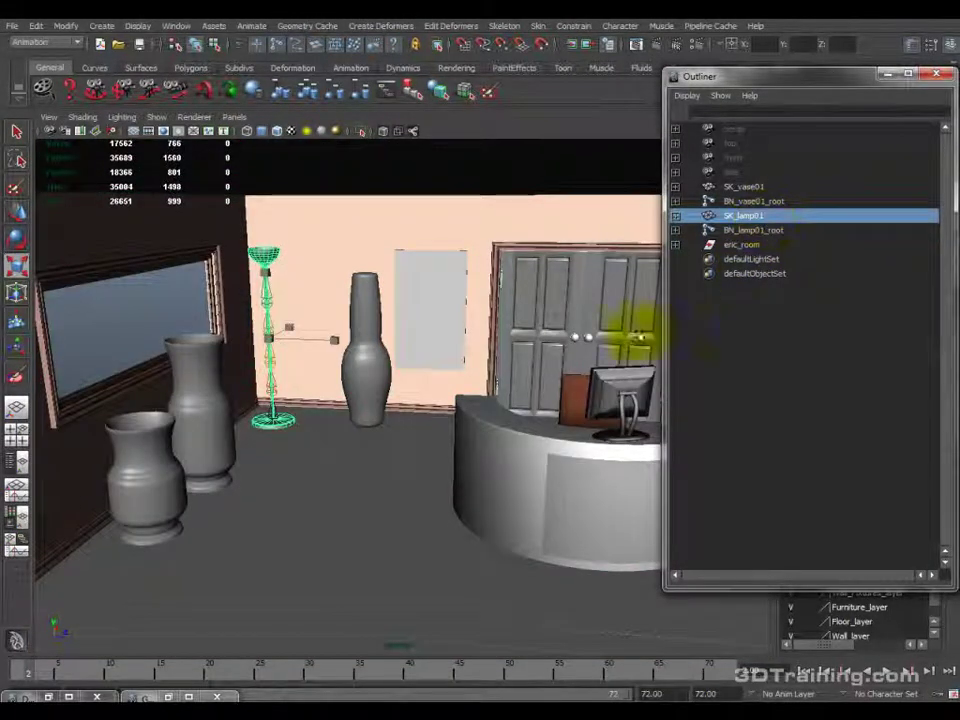
key("f")
right_click_drag(402, 340, 410, 322, "alt")
left_click(15, 28)
left_click(28, 74)
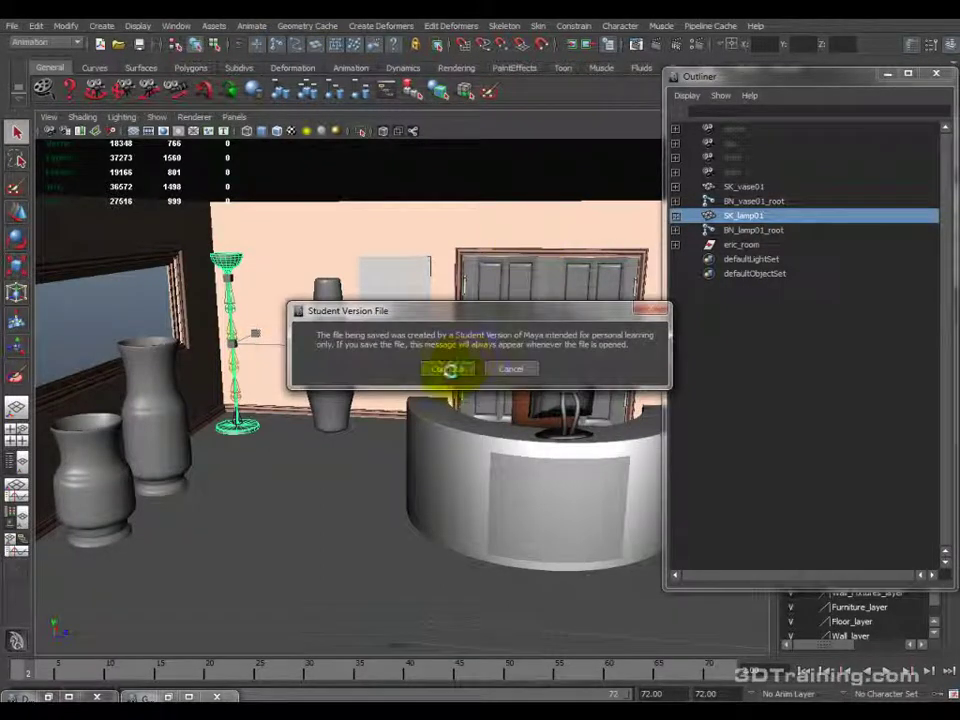
left_click(448, 369)
Examine the eric_room group and the vase and lamp mesh-and-joint pairs, playing the animation to see which objects move.
left_click(745, 187)
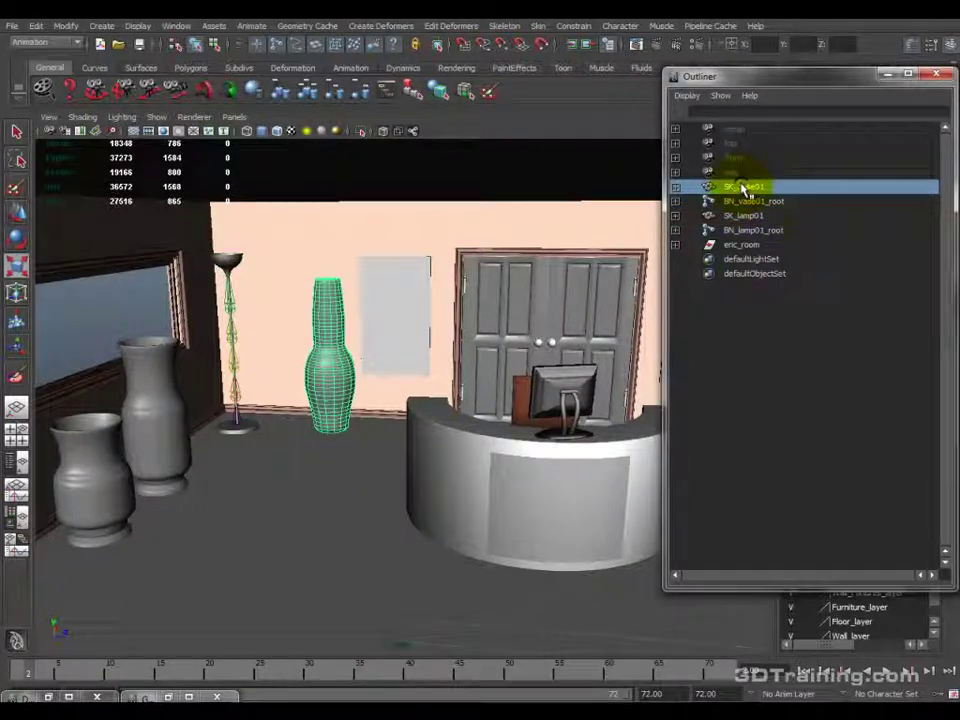
left_click(746, 216)
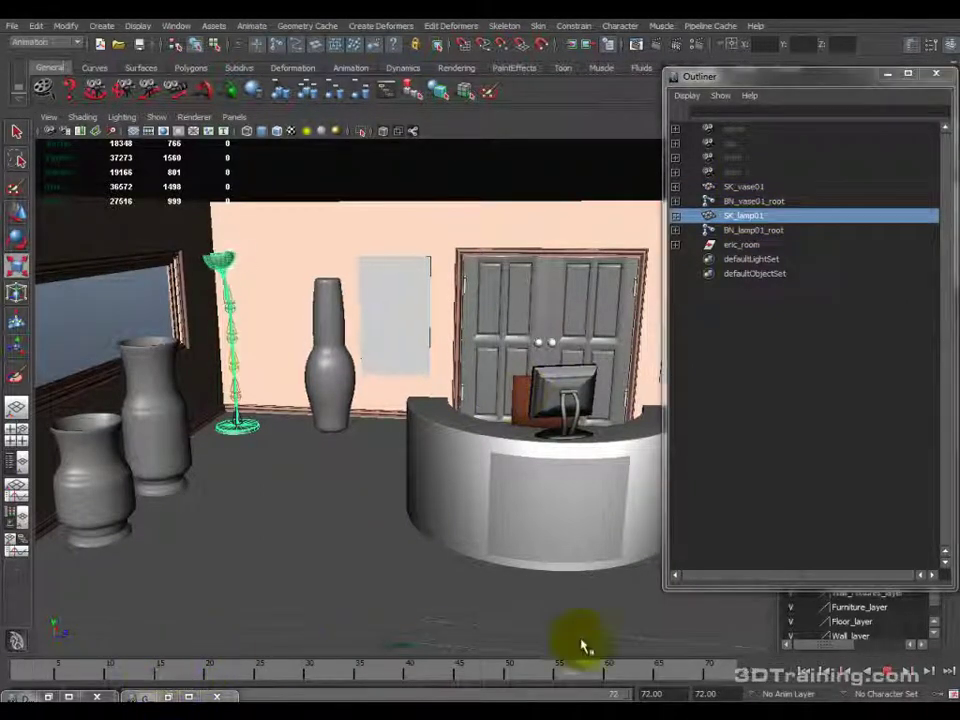
left_click_drag(246, 672, 88, 670)
left_click(731, 247)
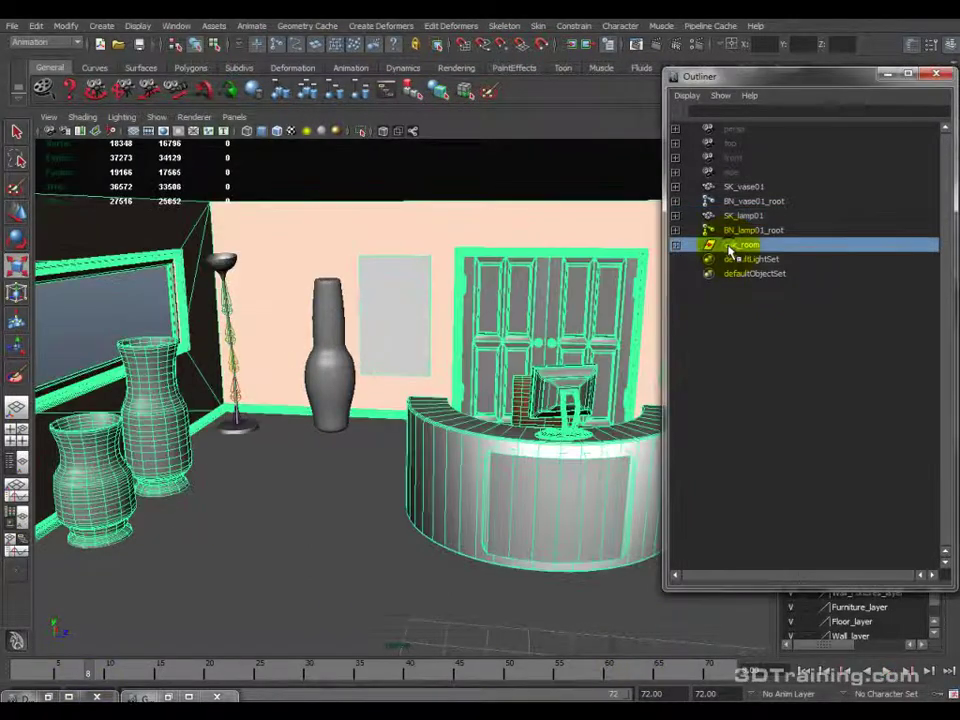
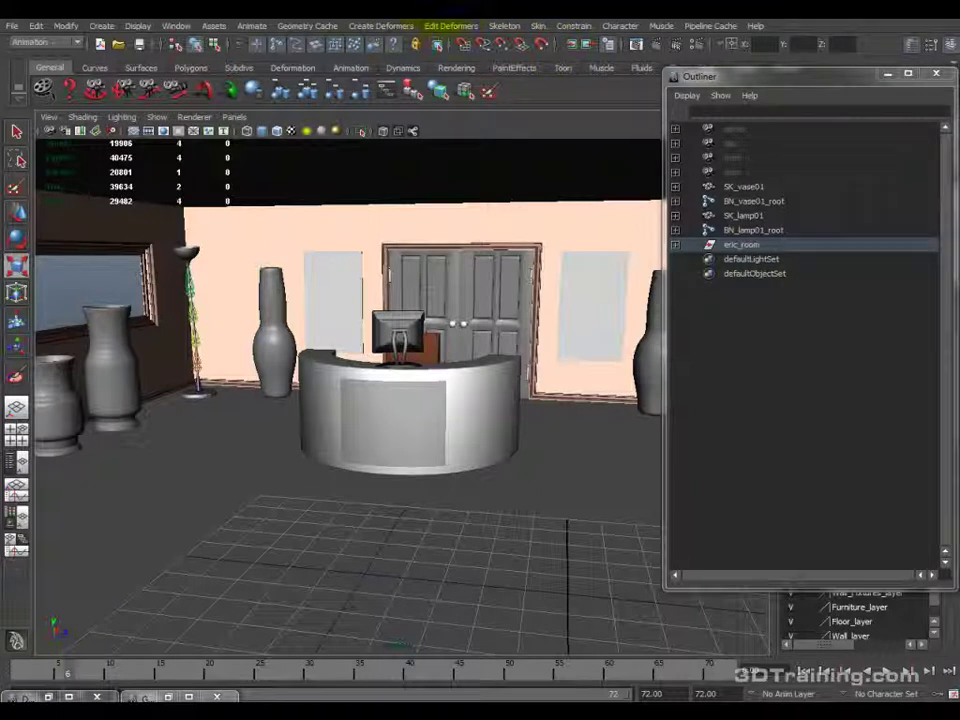
left_click(760, 246)
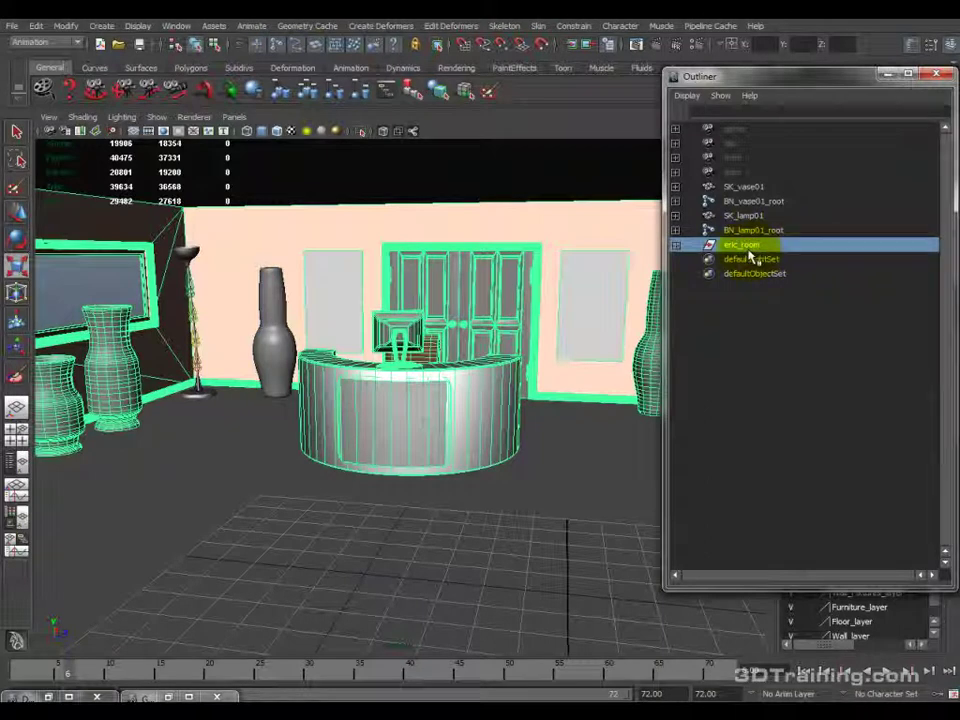
left_click(758, 186)
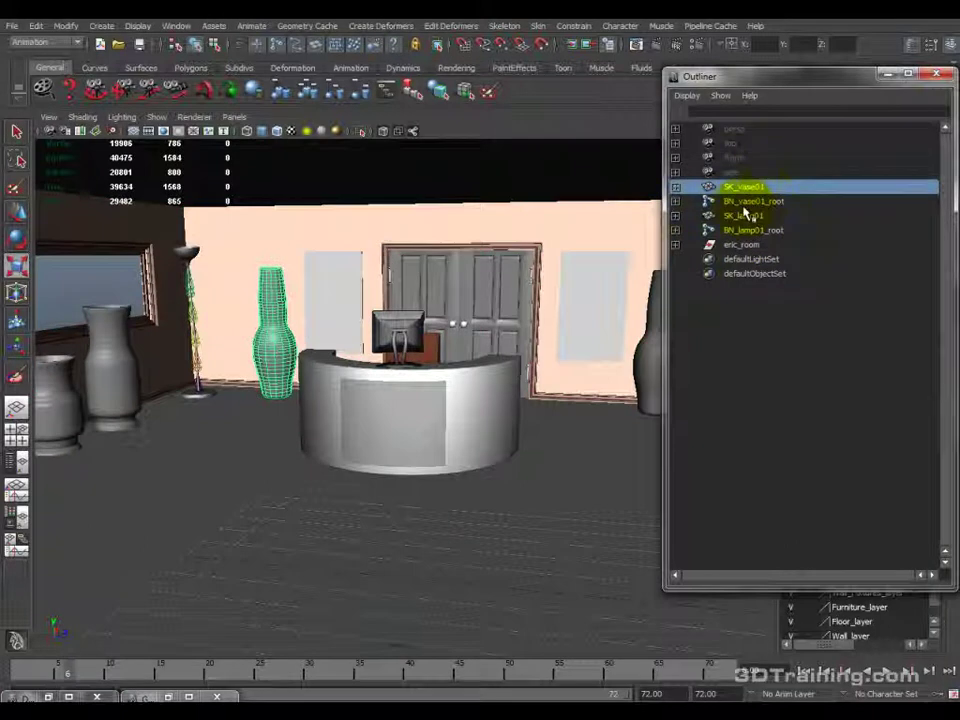
left_click(748, 203, "ctrl")
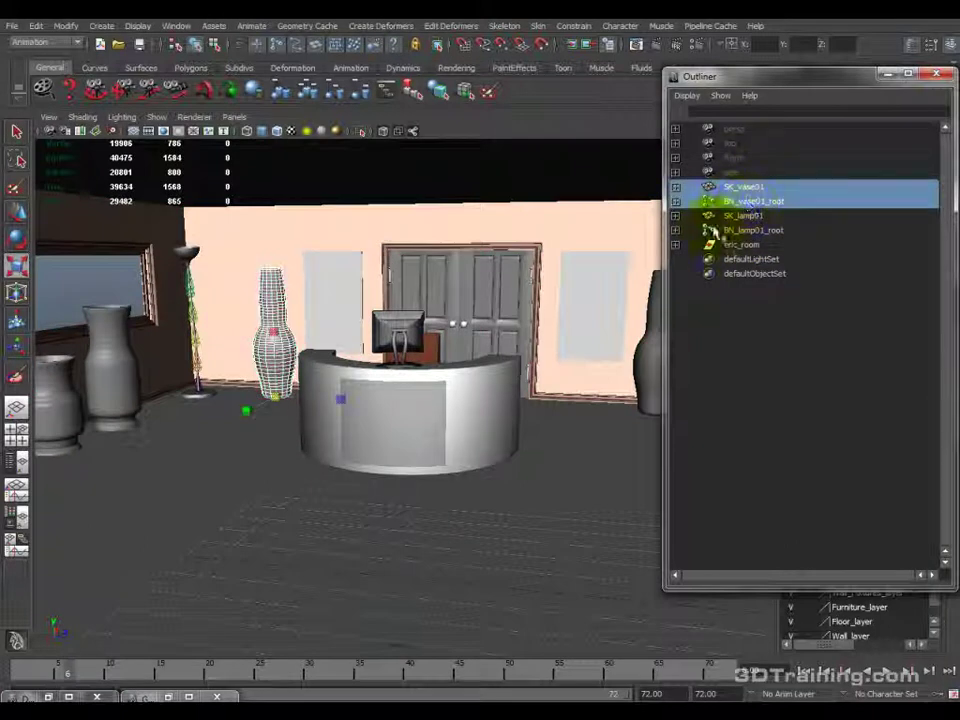
left_click(748, 215)
left_click(752, 230, "ctrl")
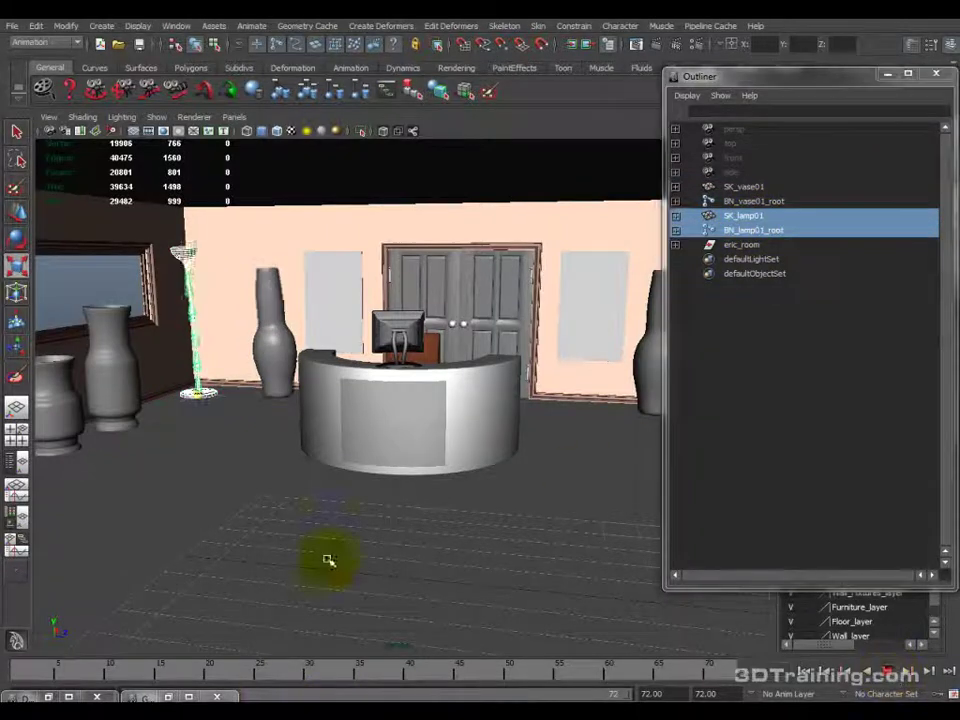
left_click(583, 632)
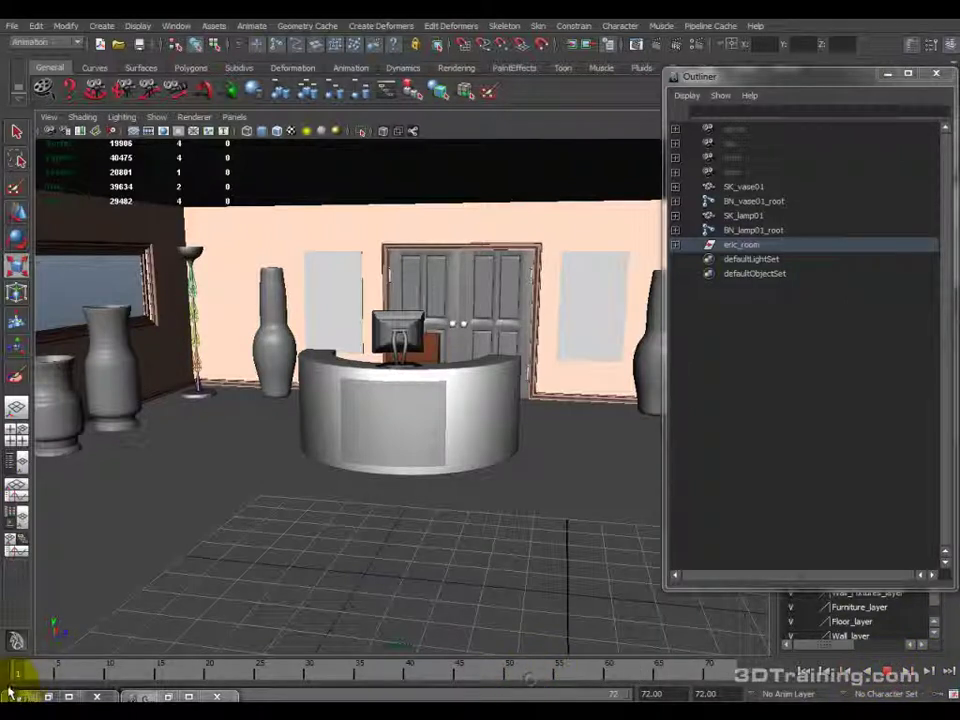
Look around the room and inspect the contents of the eric_room group.
left_click_drag(101, 392, 316, 414, "alt")
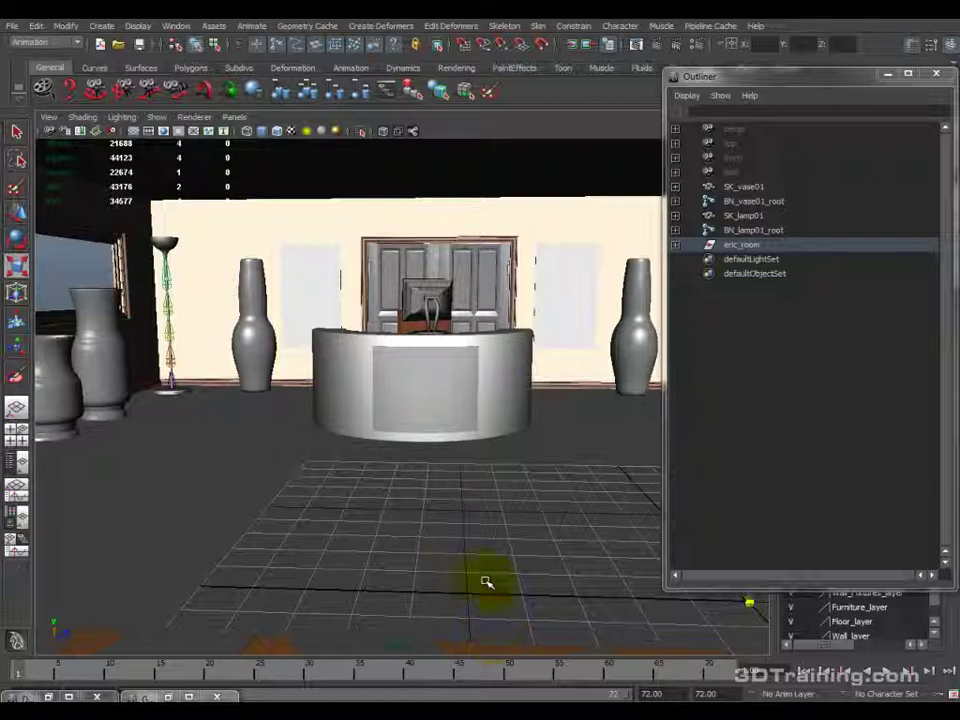
left_click(676, 245)
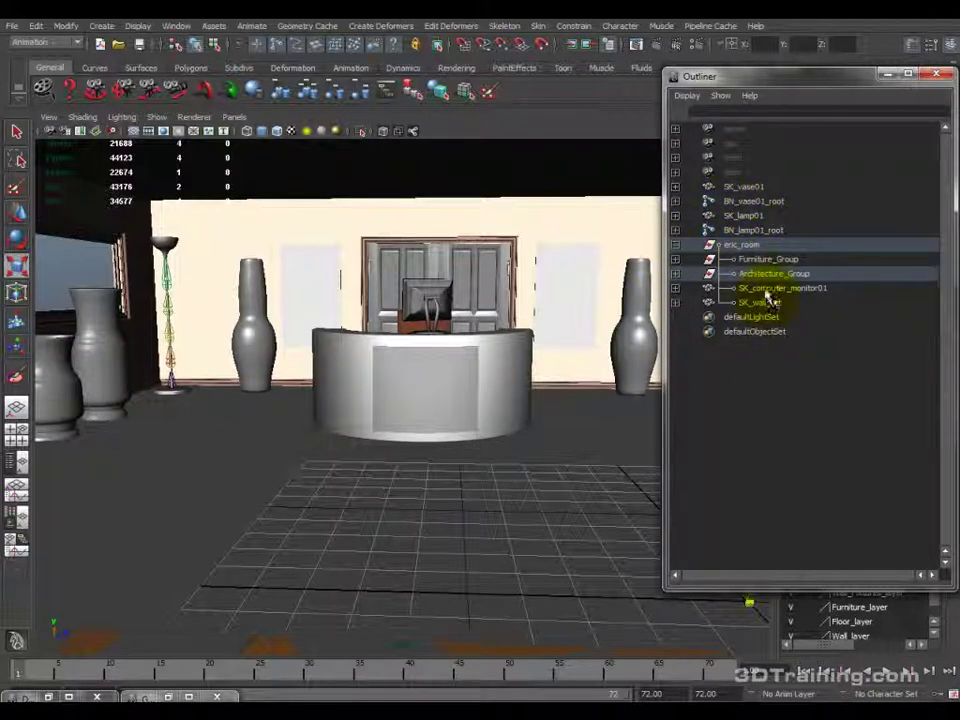
left_click(675, 247)
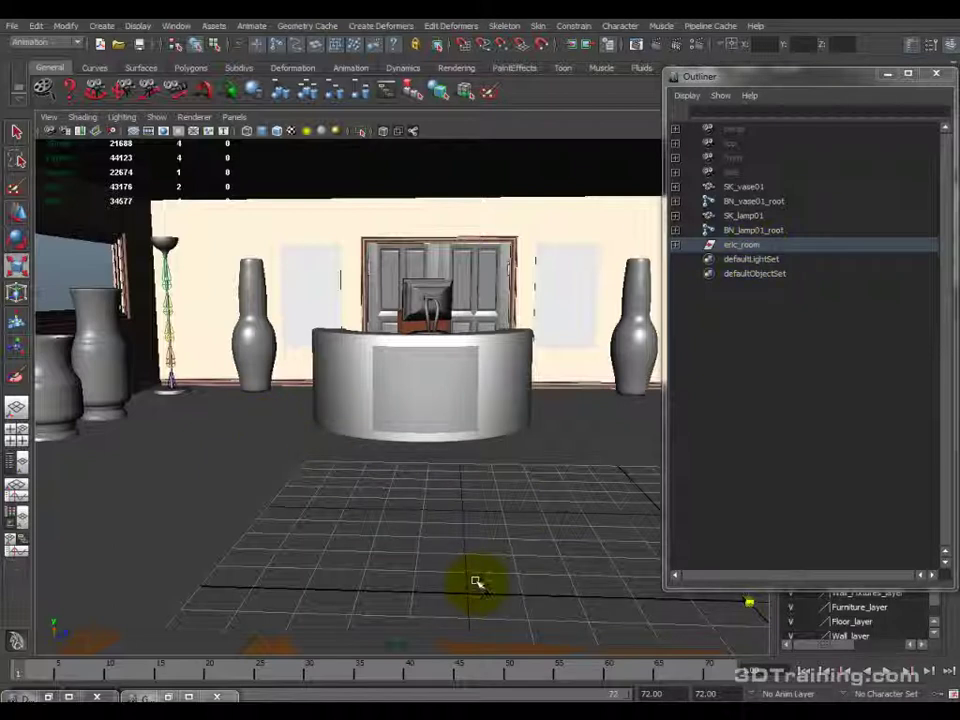
left_click_drag(424, 536, 308, 451, "alt")
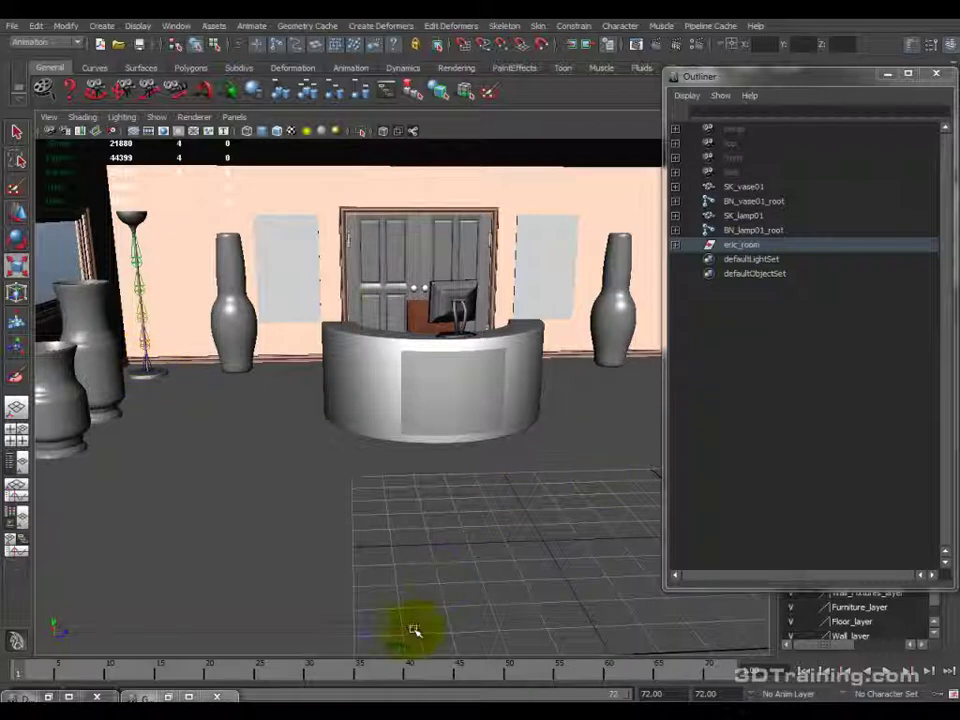
Create a single joint in the top view on the vertical centre line, between the square object and the curved desk.
key("space")
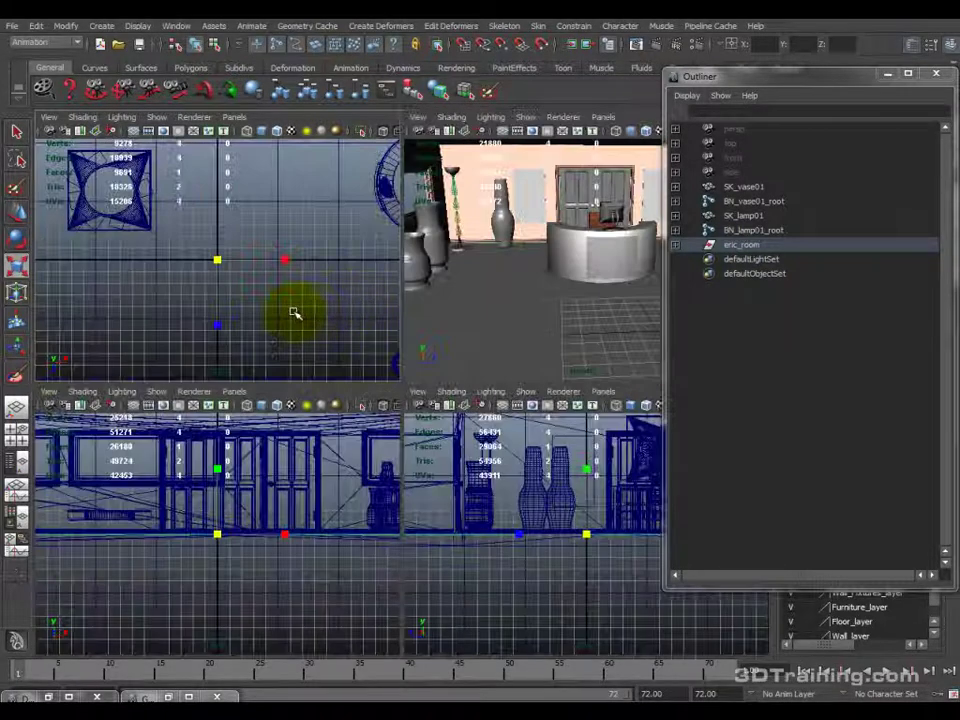
key("space")
scroll(418, 300, "down", 6)
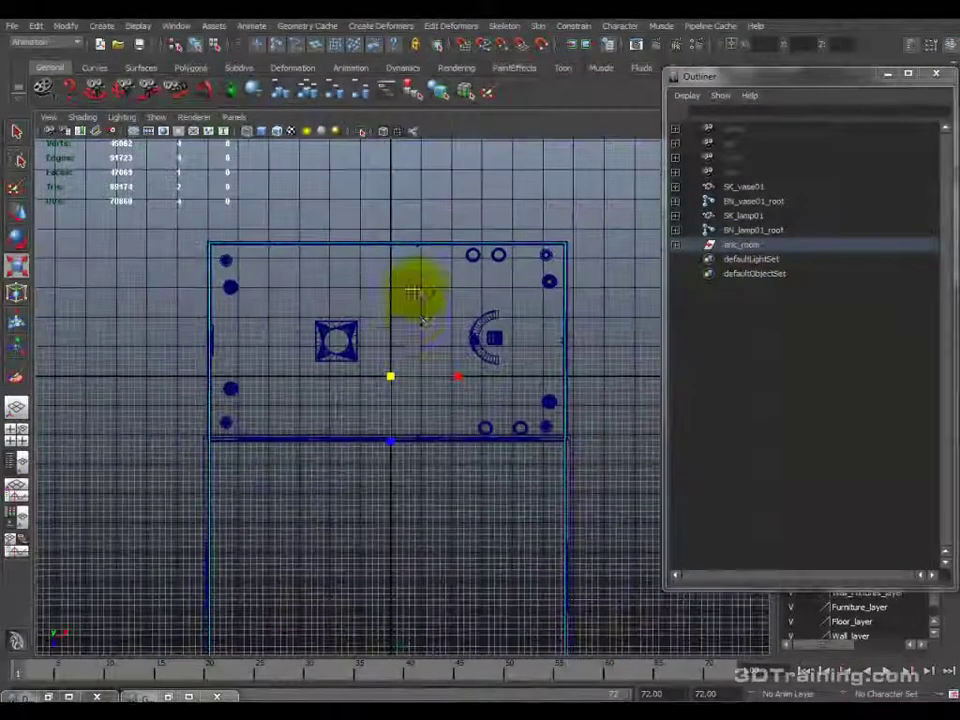
scroll(415, 290, "up", 1)
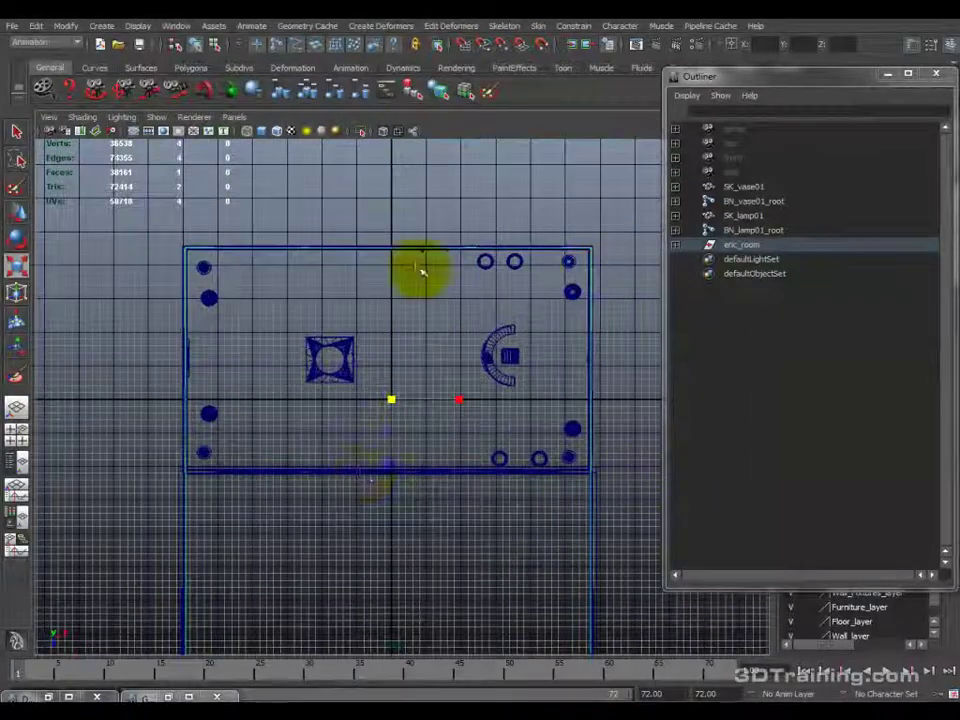
left_click(505, 26)
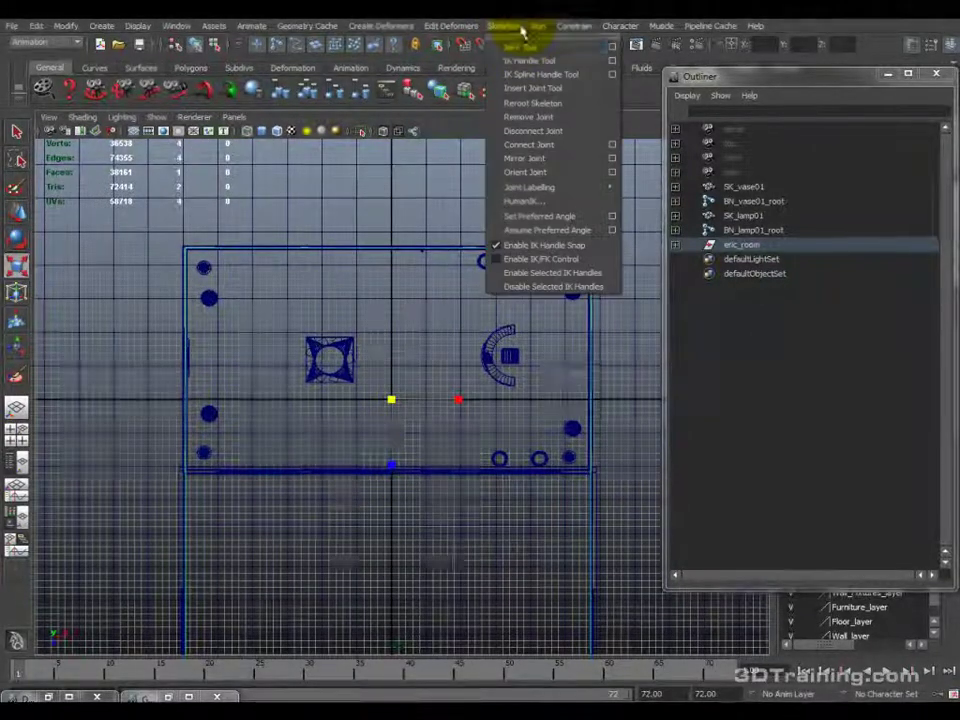
left_click(525, 55)
scroll(440, 330, "up", 2)
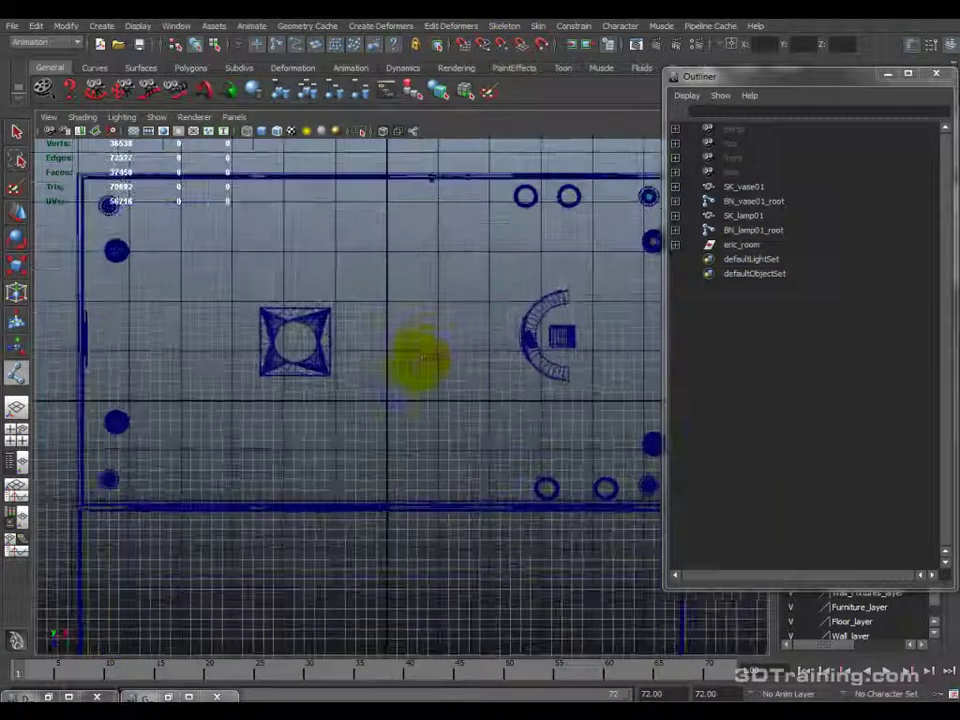
scroll(422, 360, "down", 1)
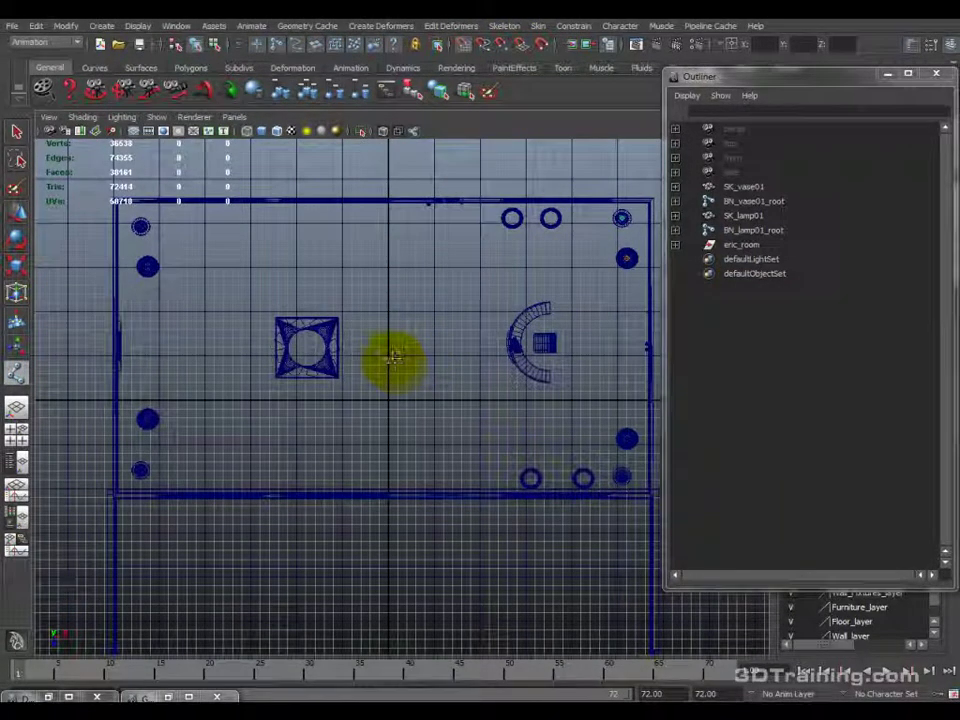
left_click(386, 354)
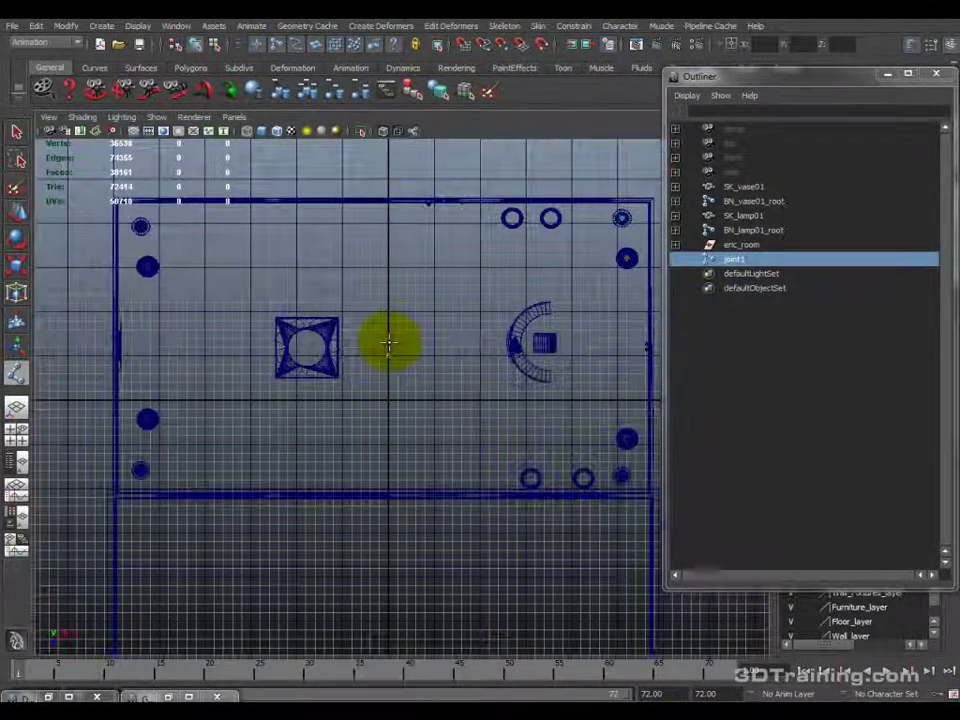
Add one child joint to joint1 in the top view, beside the floor lamp in the room corner nearest the two round vases.
scroll(384, 356, "up", 2)
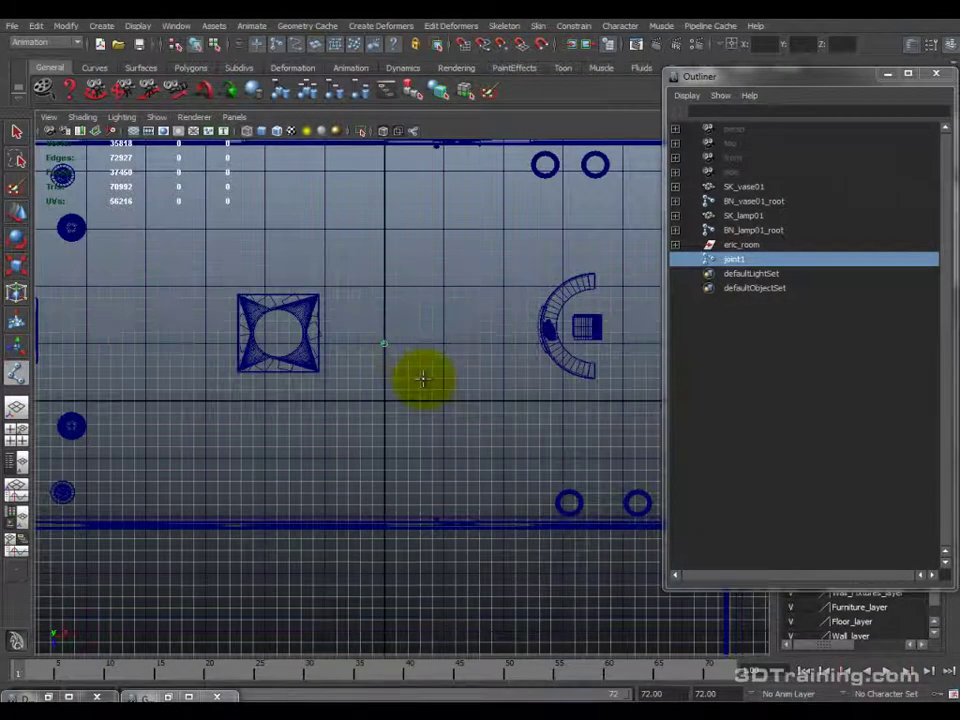
key("space")
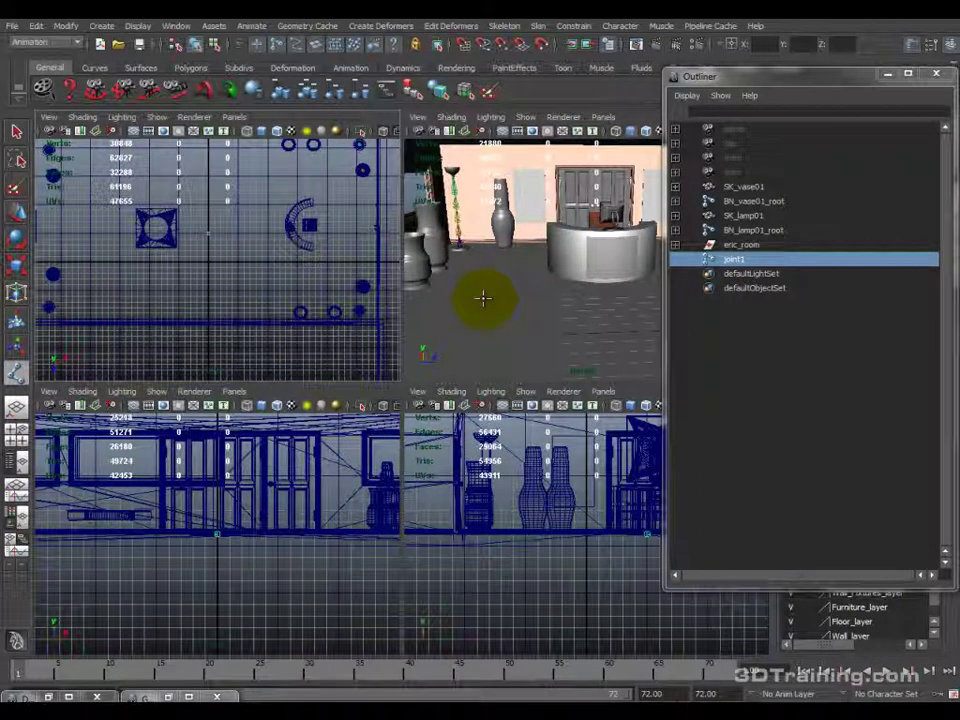
key("space")
middle_click_drag(620, 385, 385, 385, "alt")
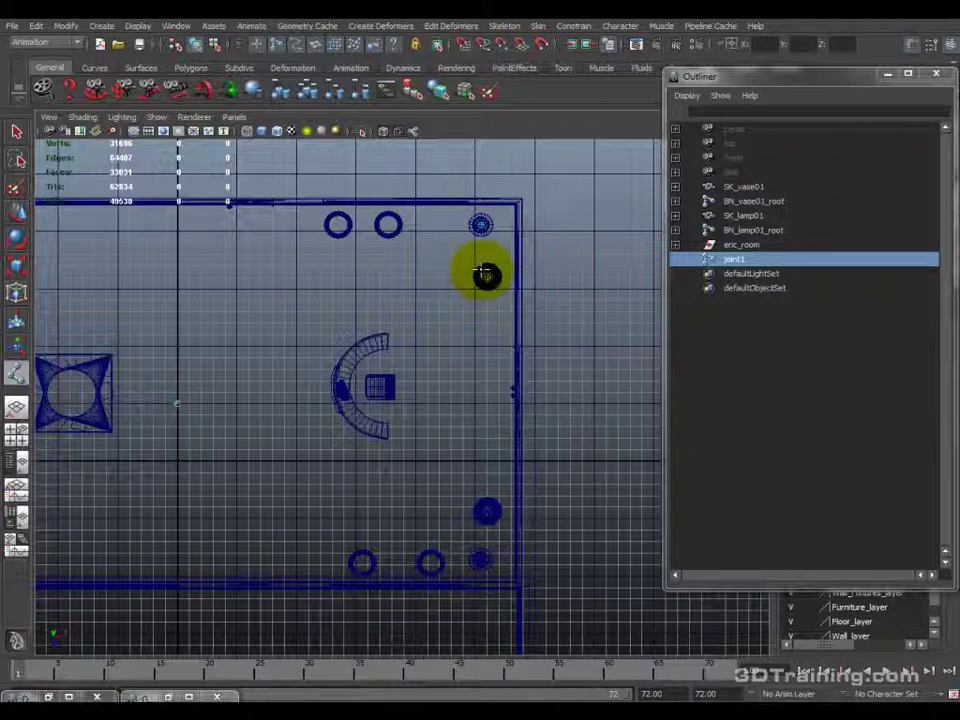
scroll(467, 233, "up", 1)
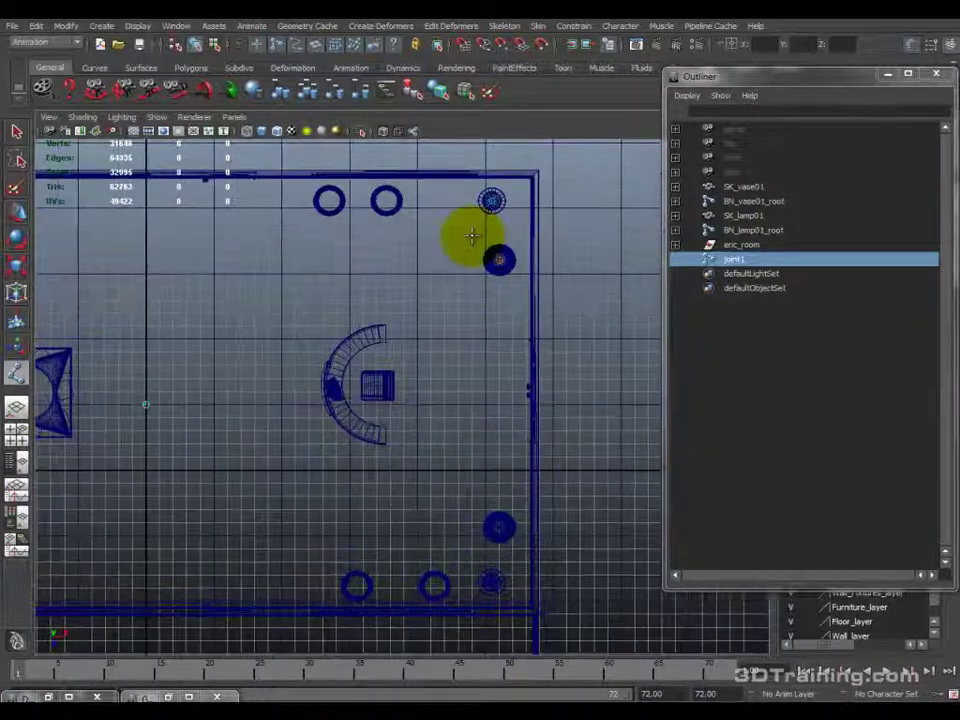
middle_click_drag(467, 233, 413, 296, "alt")
scroll(414, 295, "up", 2)
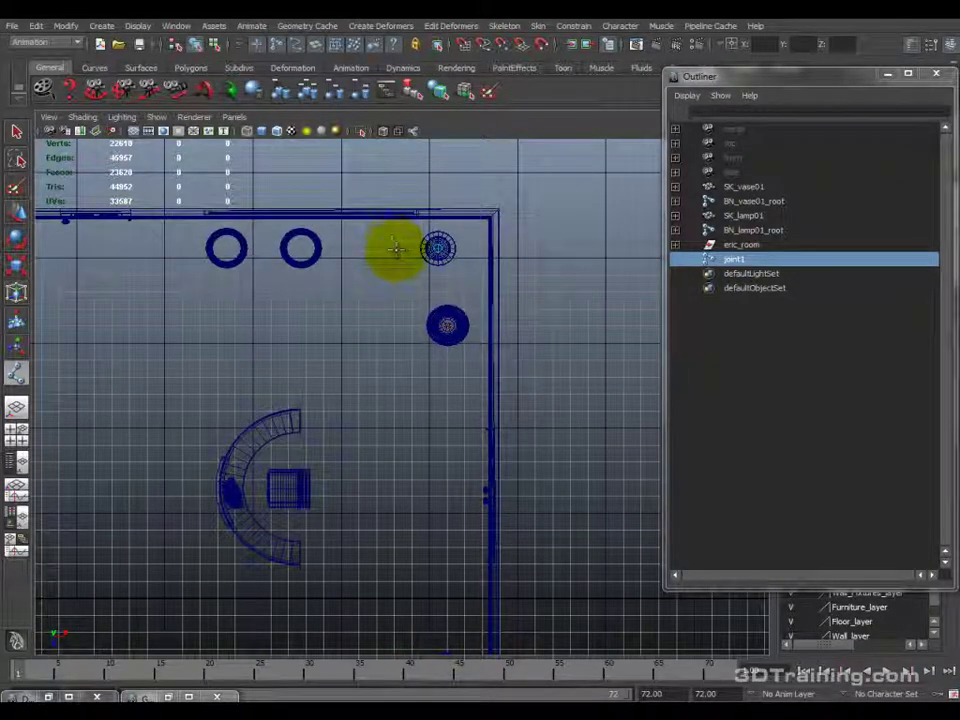
left_click(392, 244)
left_click(397, 335)
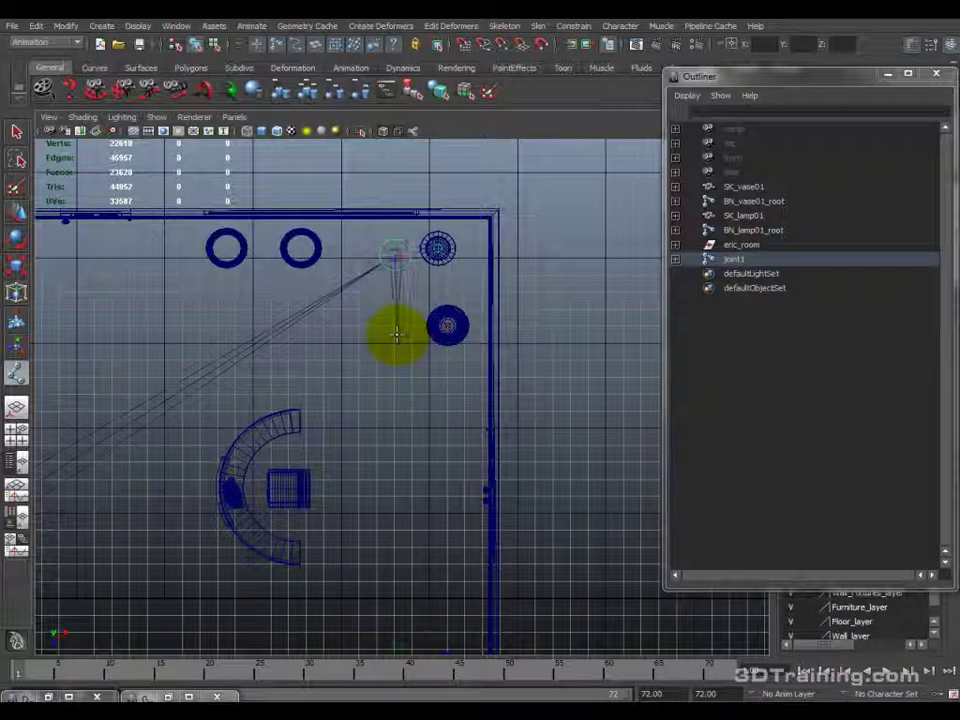
key("Return")
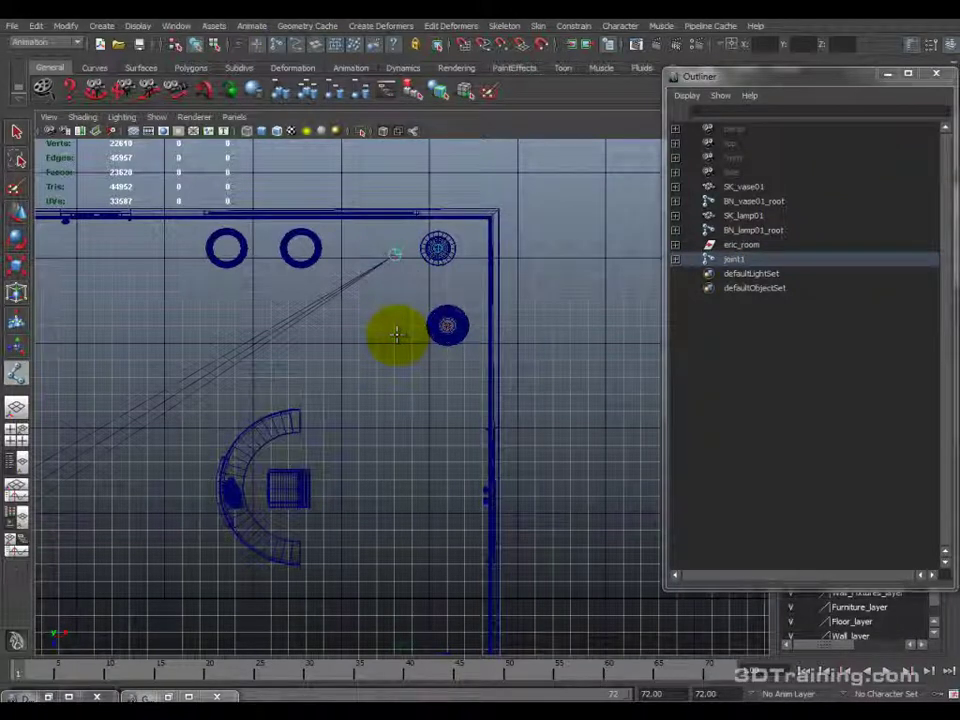
Examine the new two-joint chain in the perspective view, from its root on the floor to the joint beside the lamp.
key("w")
key("f")
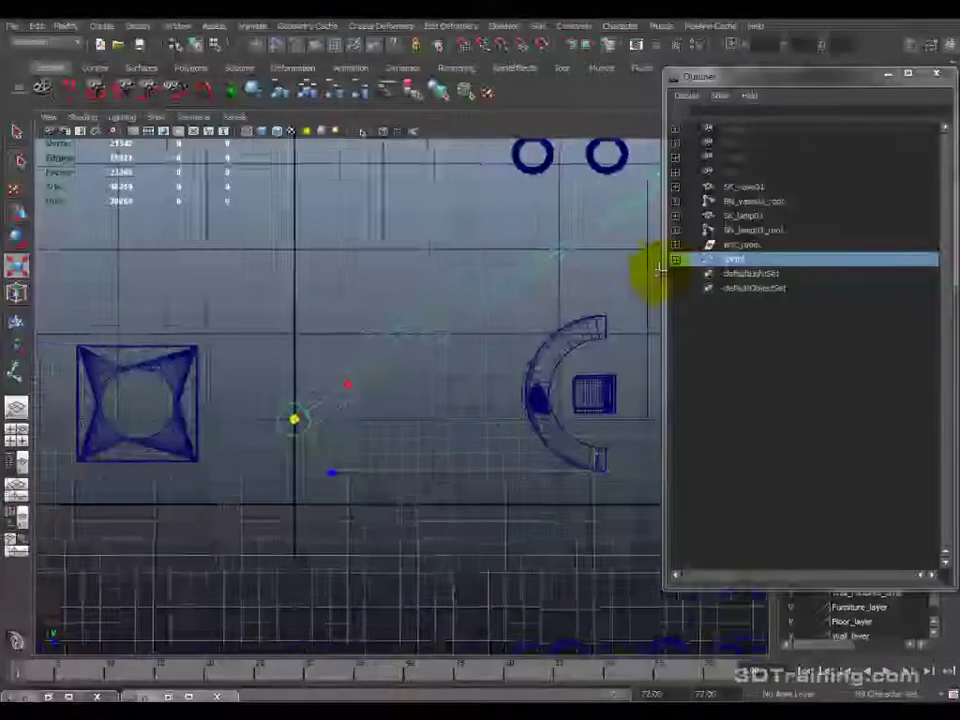
scroll(401, 400, "down", 1)
left_click_drag(369, 396, 357, 430, "alt")
scroll(340, 430, "down", 2)
key("space")
key("space")
key("space")
scroll(531, 579, "down", 2)
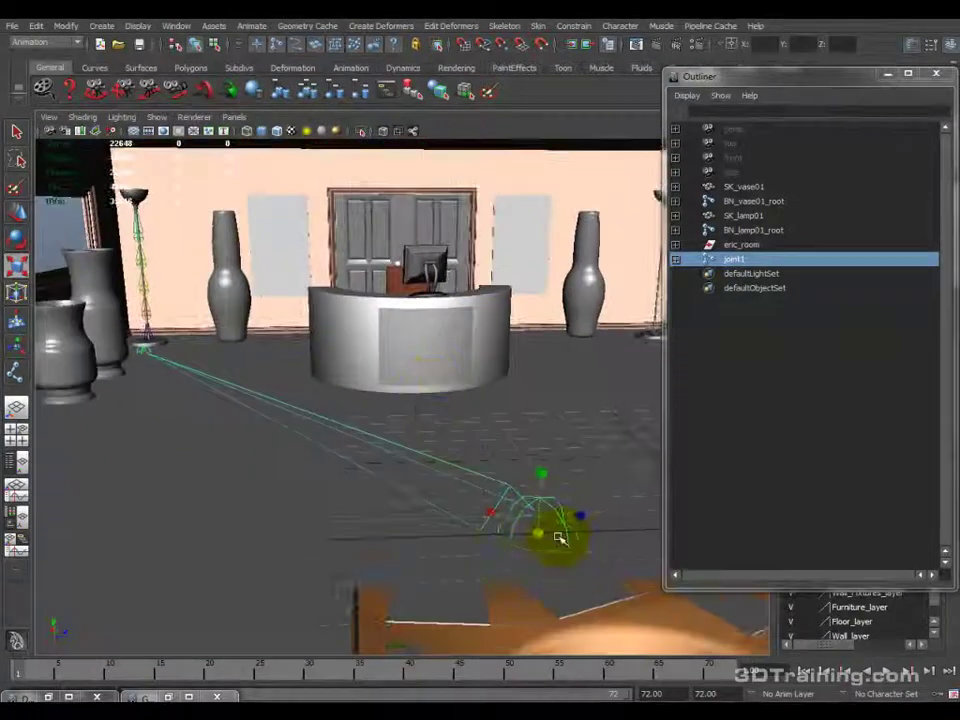
scroll(500, 468, "up", 2)
left_click_drag(500, 466, 328, 429, "alt")
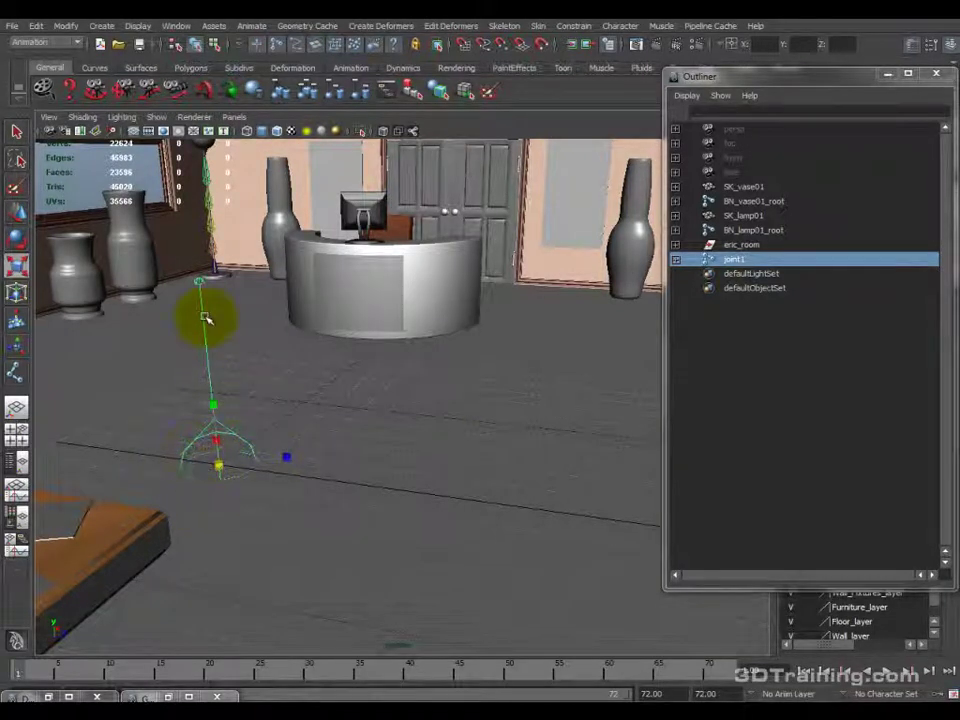
left_click_drag(315, 283, 349, 326, "alt")
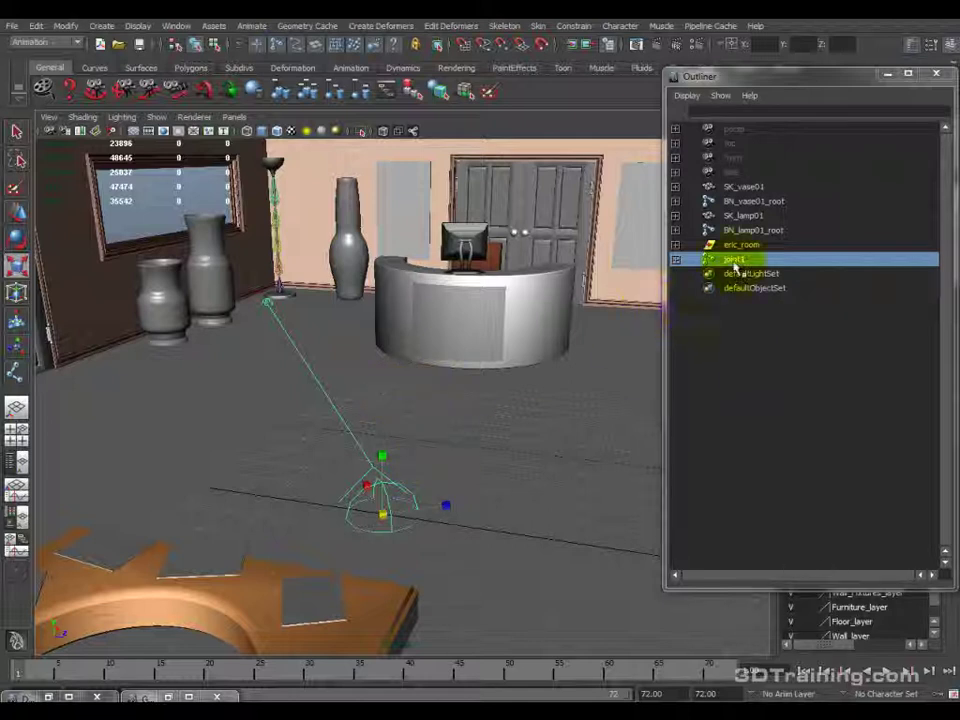
Expand the joint1 hierarchy and rename the root joint to BN_room_root.
double_click(733, 260)
left_click(679, 260)
left_click(676, 260)
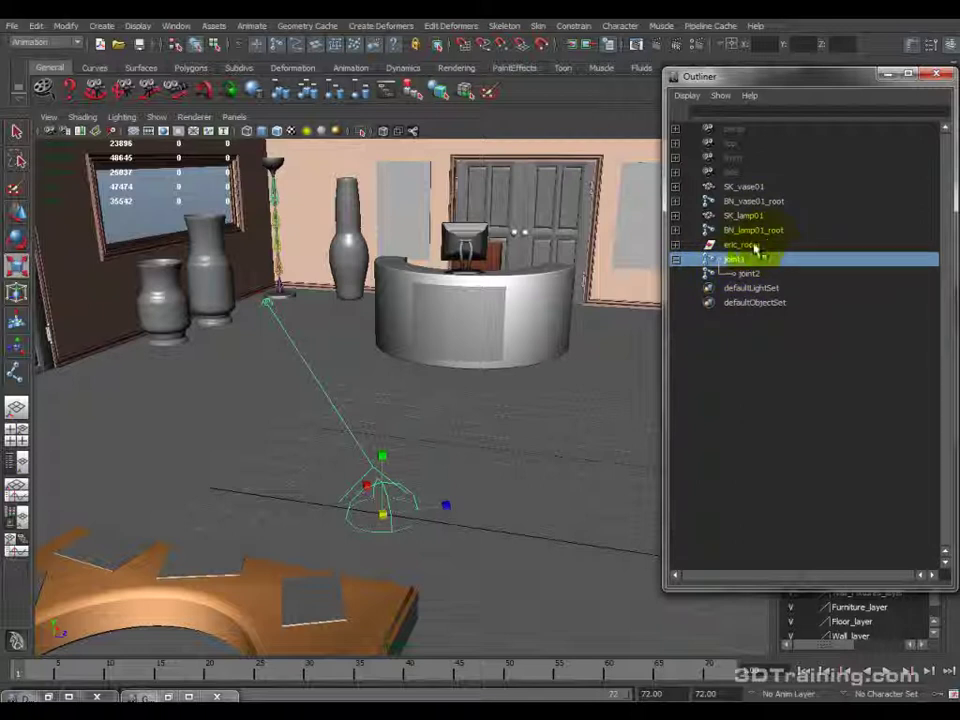
double_click(735, 260)
left_click(737, 260)
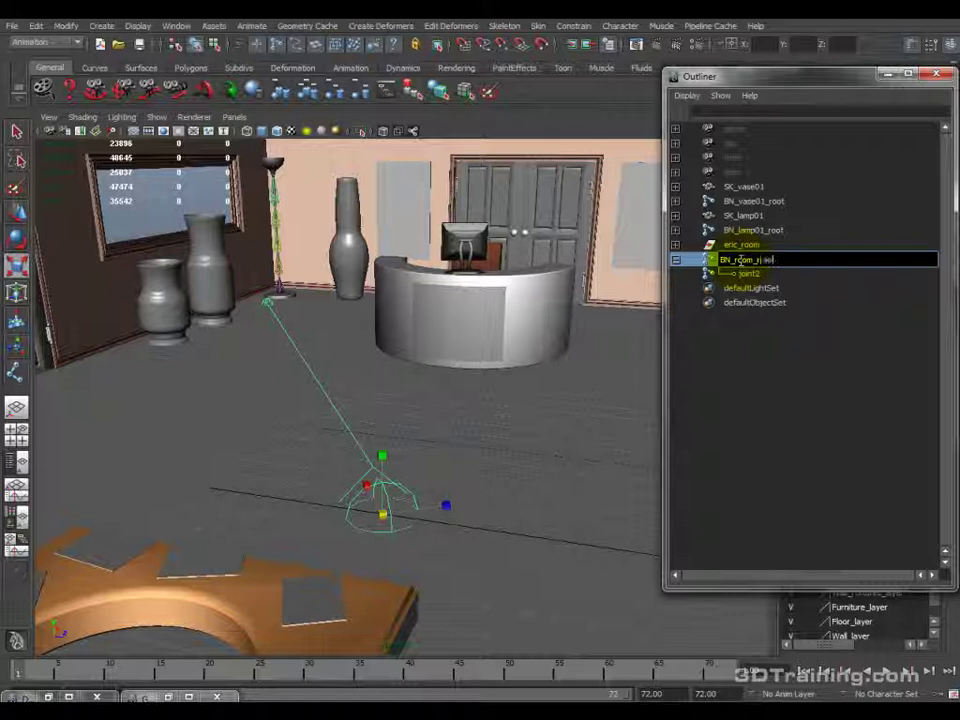
key("BackSpace")
key("Return")
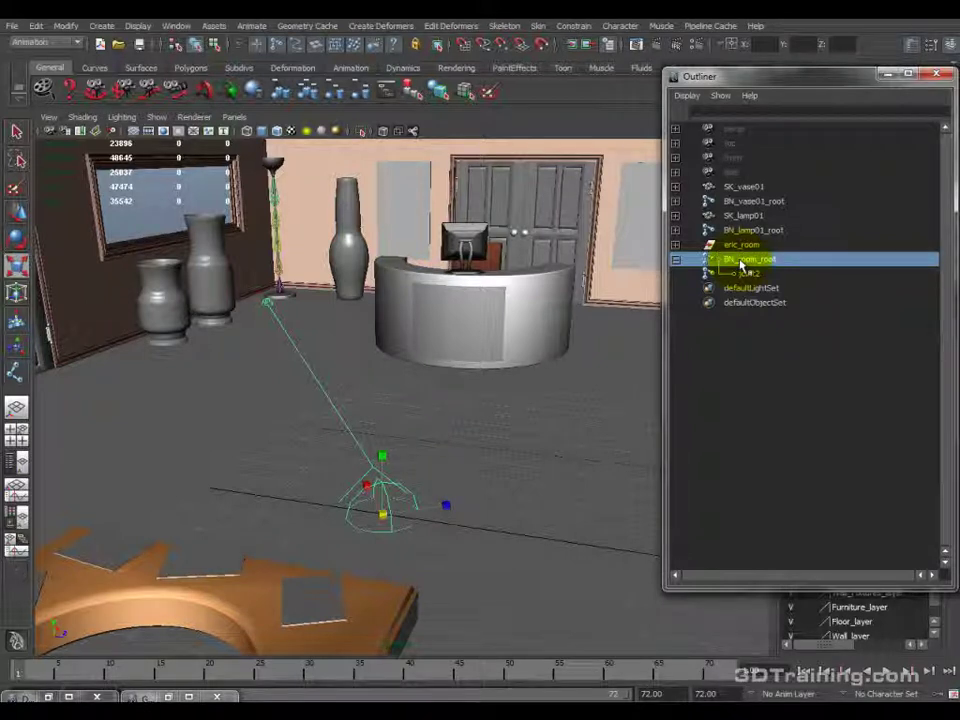
Rename the child joint beside the lamp to BN_room_placement_lamp01.
left_click(750, 273)
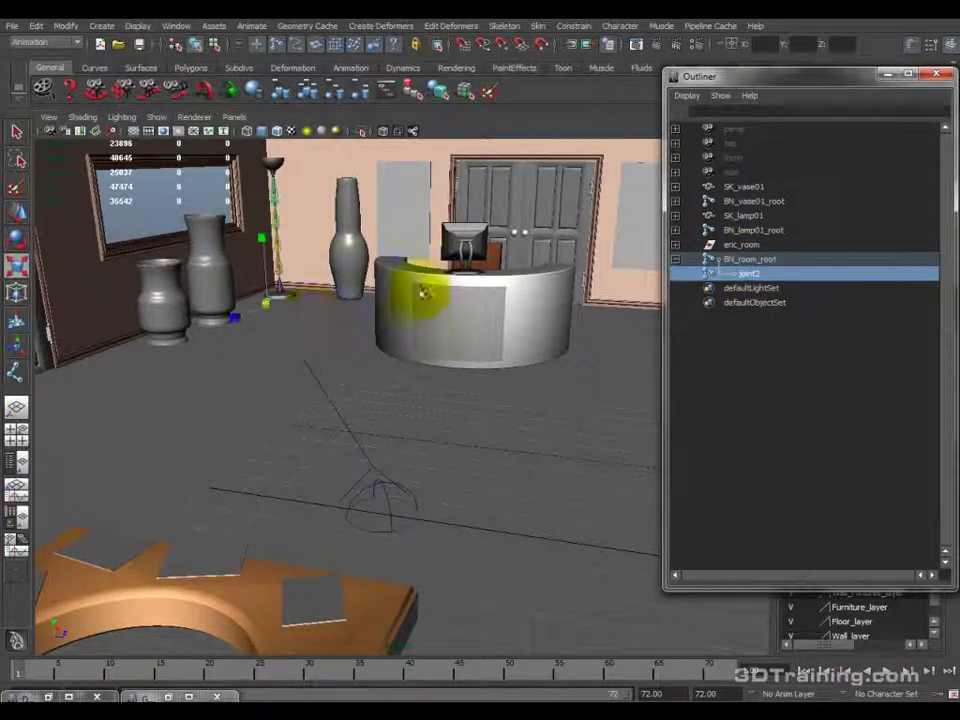
key("ctrl+1")
key("ctrl+1")
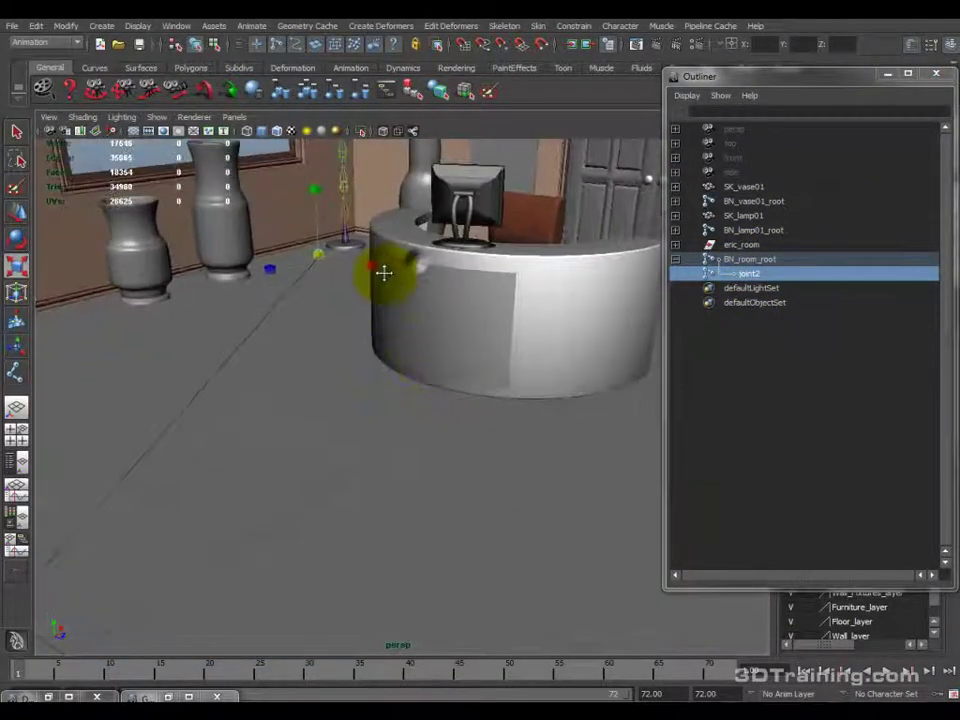
key("ctrl+1")
left_click_drag(428, 375, 375, 289)
key("ctrl+1")
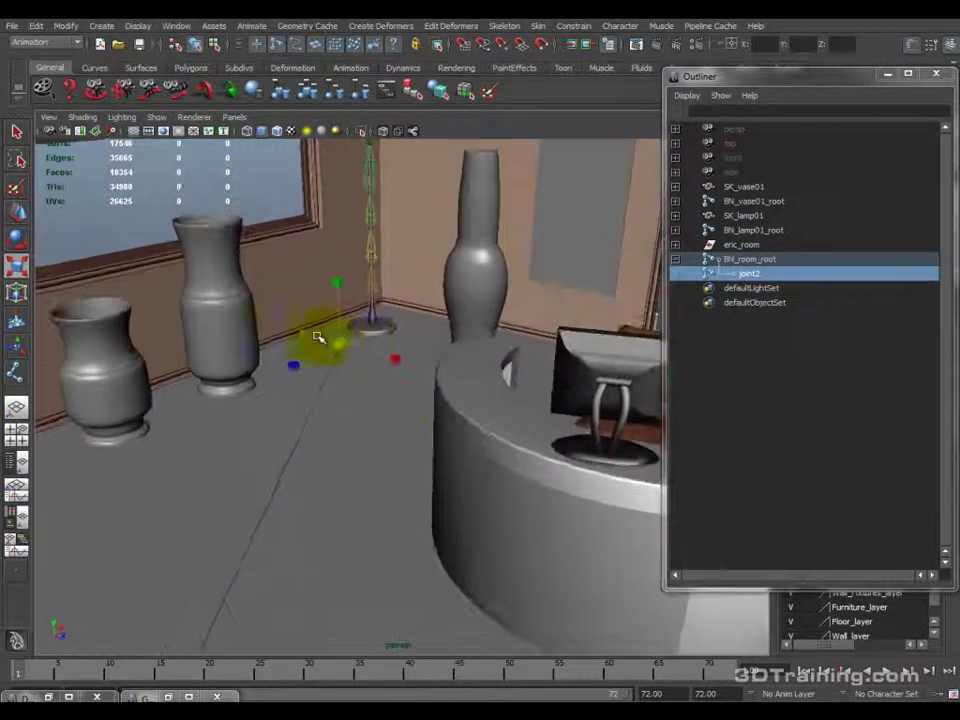
double_click(760, 273)
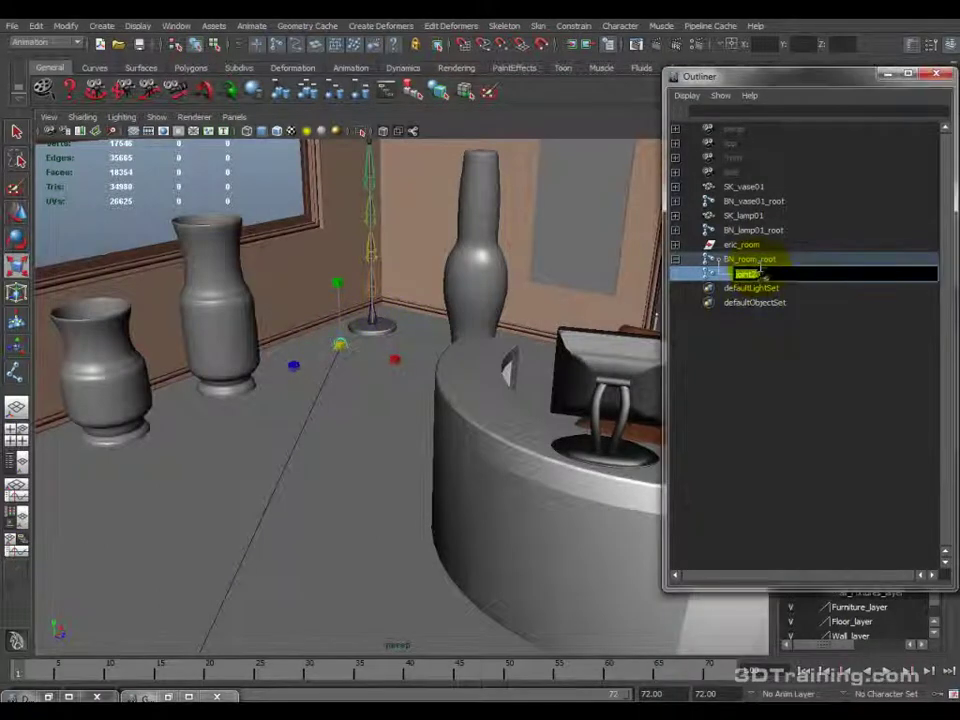
type("BN_lamp")
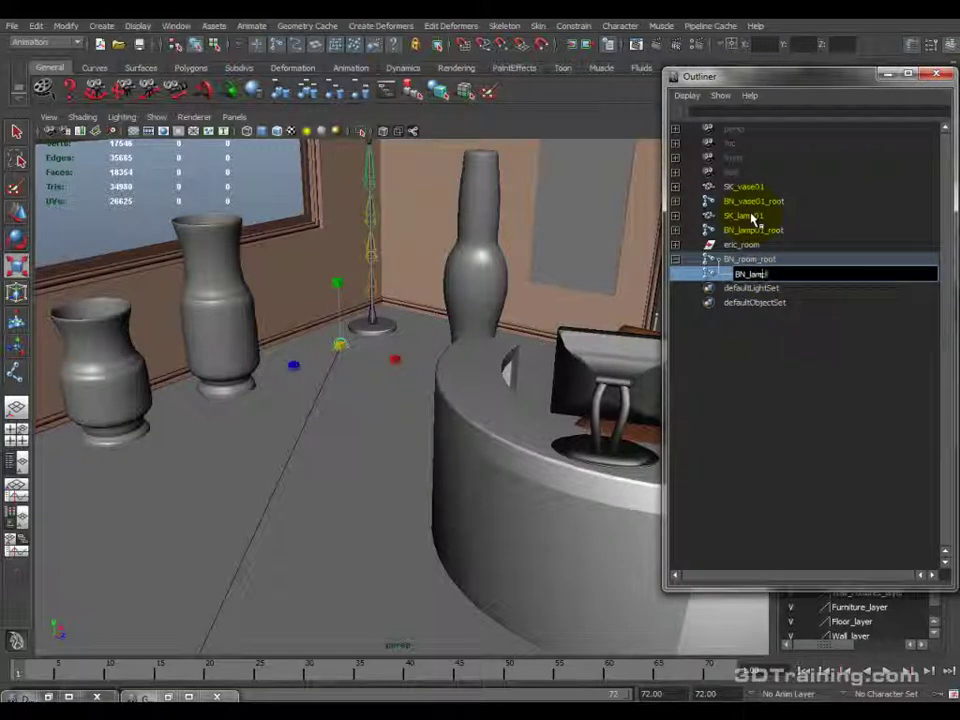
key("BackSpace")
key("BackSpace")
key("BackSpace")
key("BackSpace")
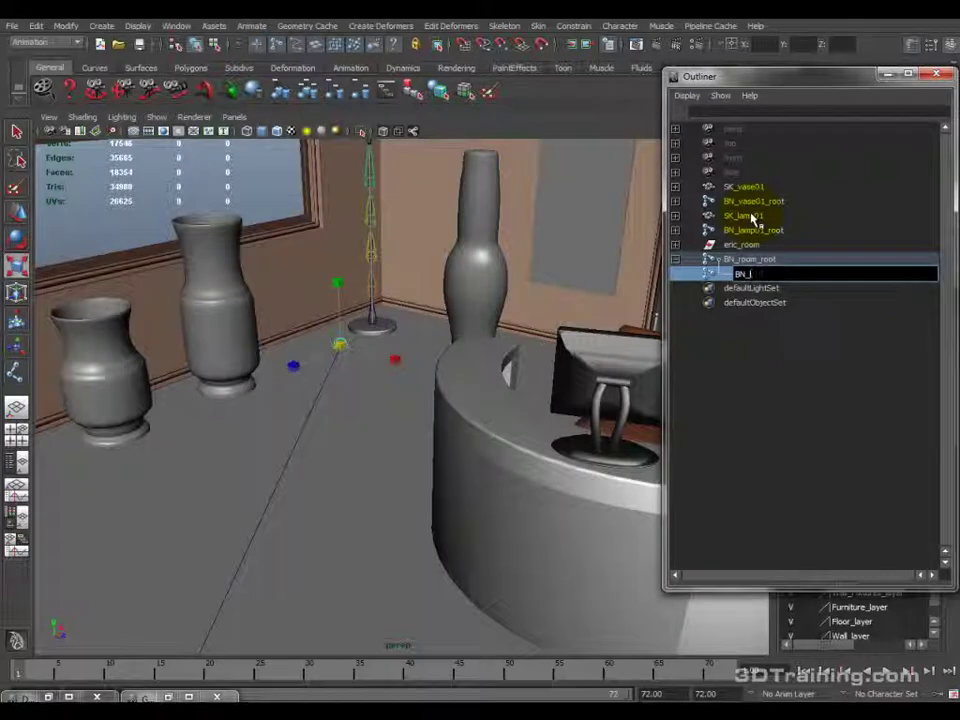
type("room_la")
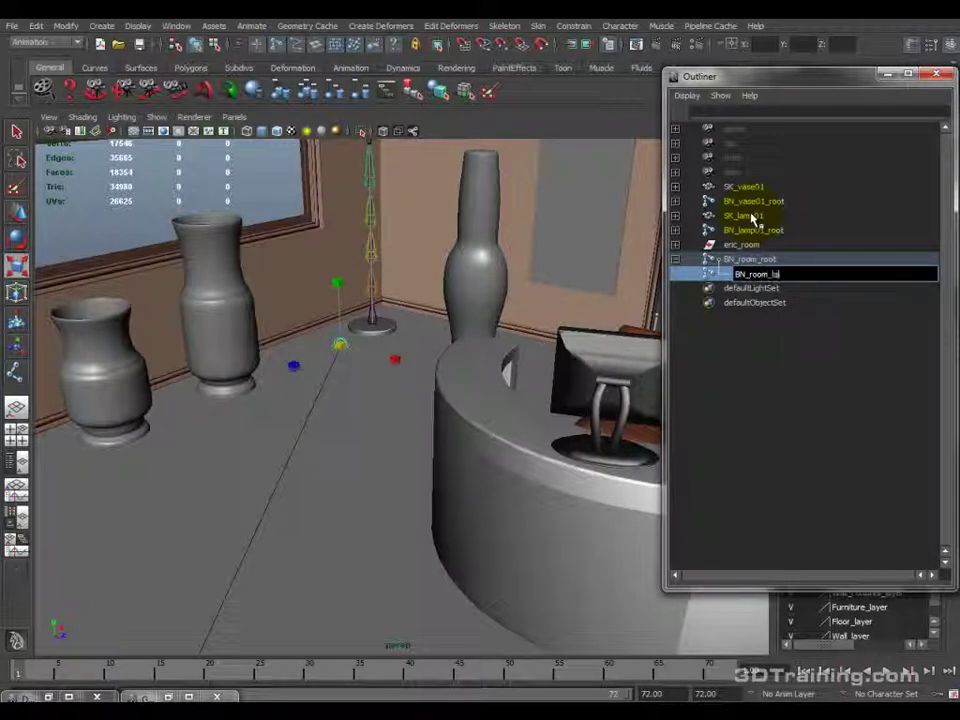
type("mp01_placement")
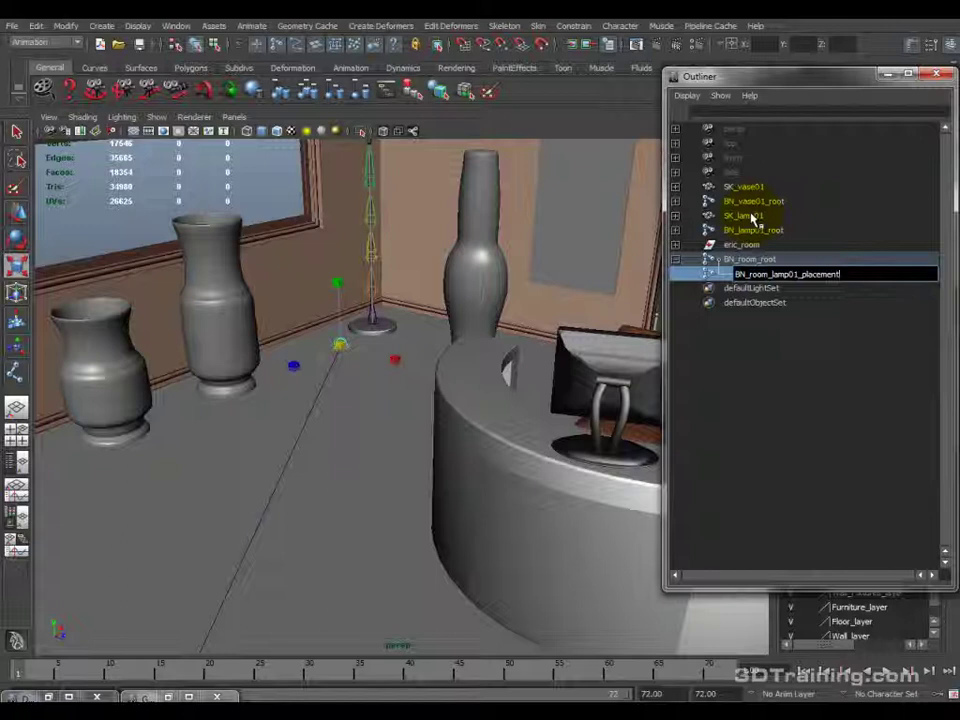
key("BackSpace")
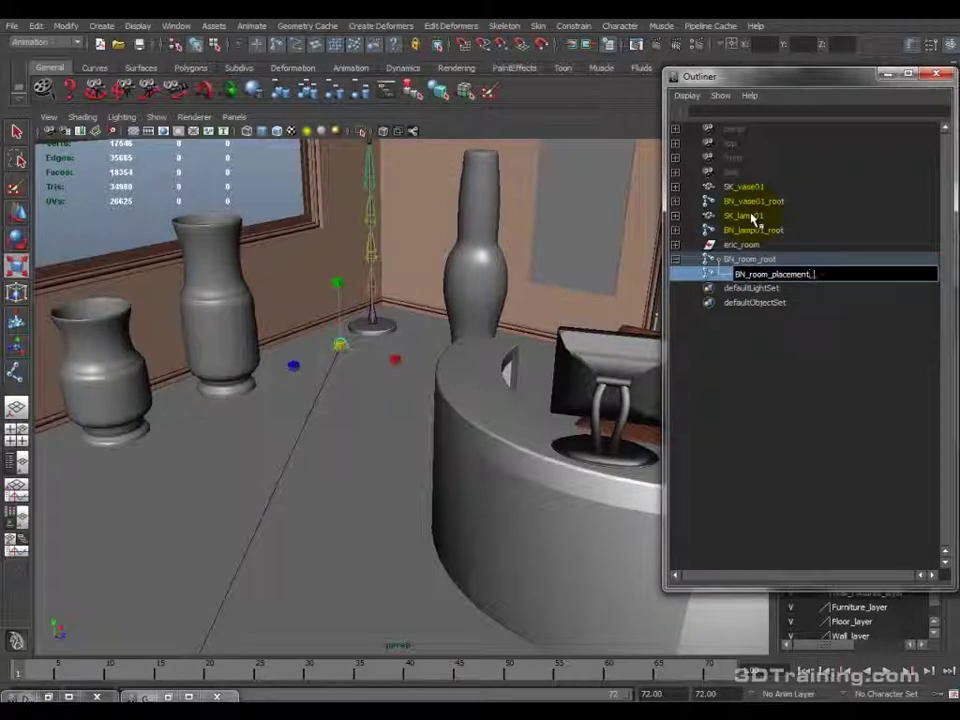
type("1")
key("Return")
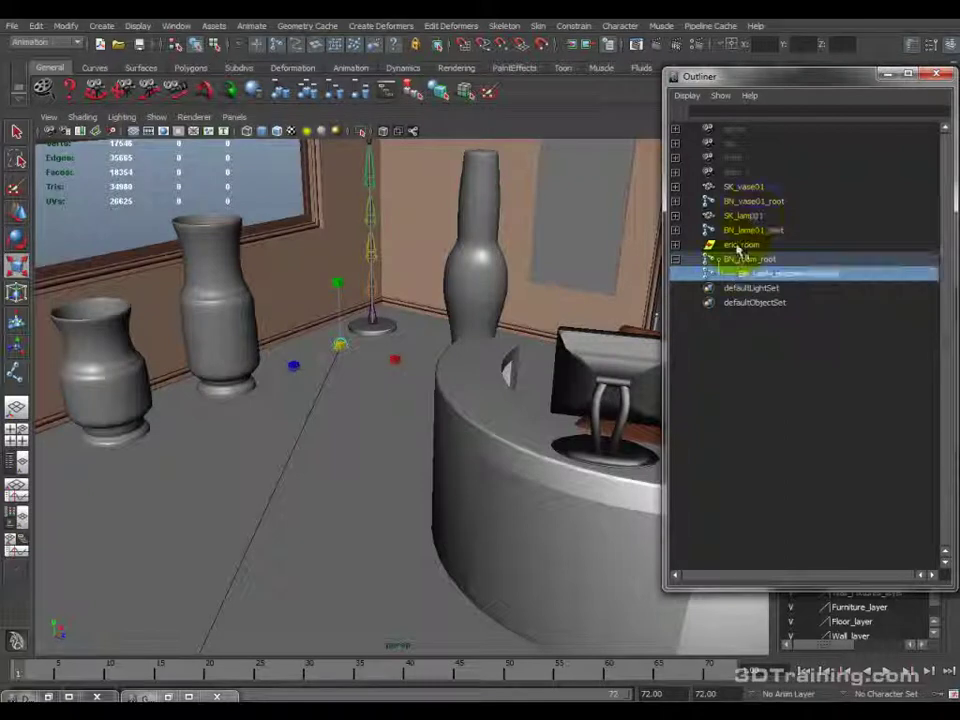
Examine BN_room_root and its BN_room_placement_lamp01 child in relation to the lamp's base.
left_click(765, 259)
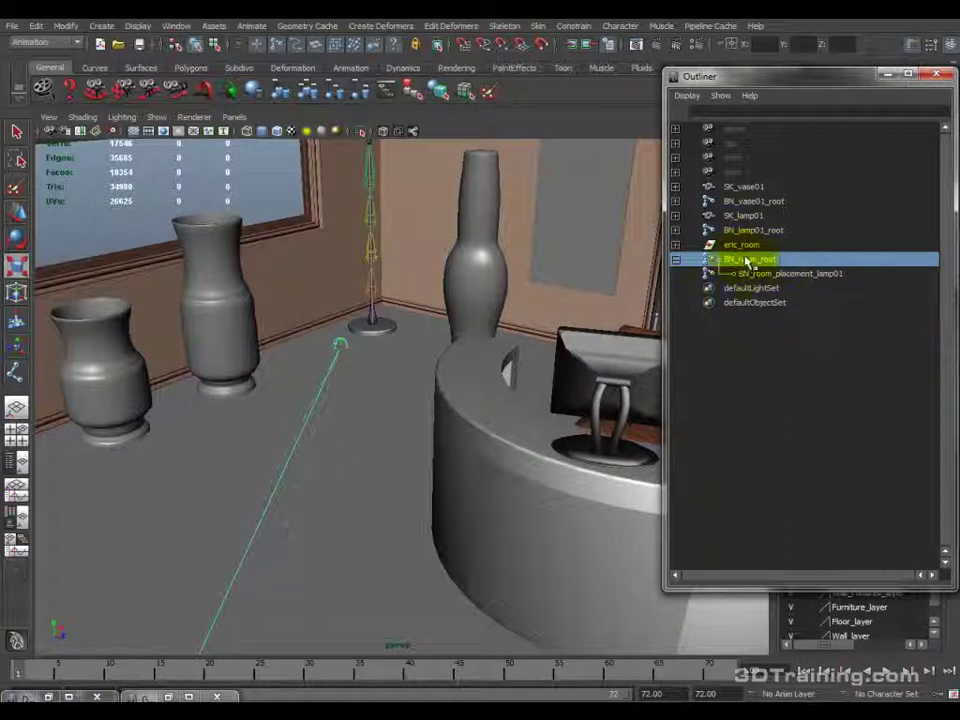
right_click_drag(407, 364, 375, 407, "alt")
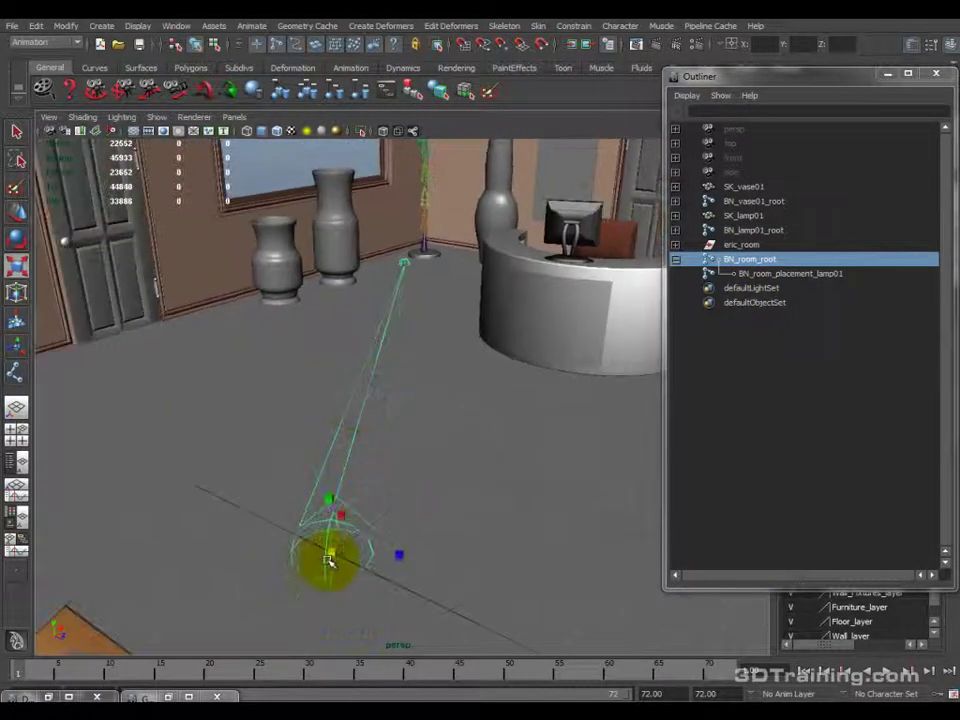
left_click(788, 274)
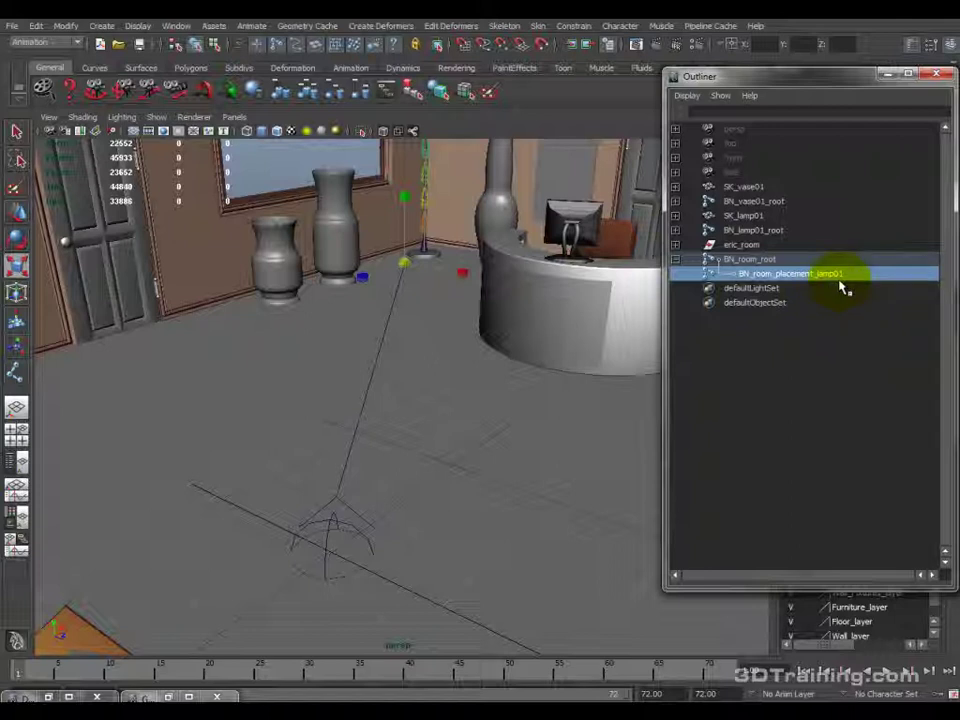
left_click_drag(577, 323, 411, 336, "alt")
key("w")
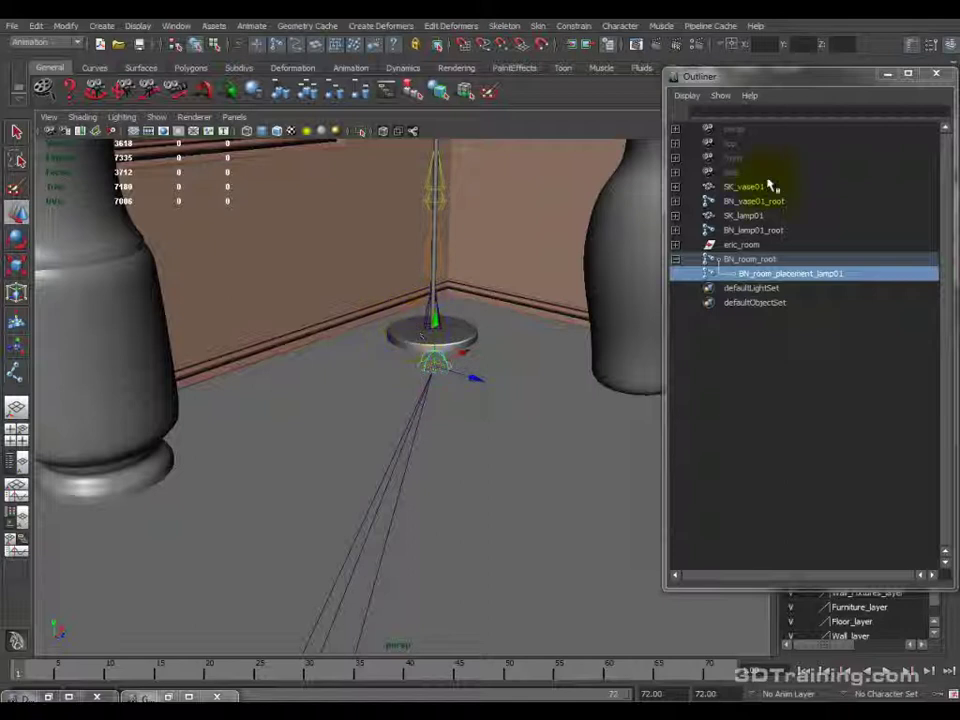
mouse_move(739, 204)
middle_mouse_down()
mouse_move(756, 291)
mouse_move(752, 198)
middle_mouse_up()
Isolate the BN_lamp01_root and BN_room_root chains, and shift BN_room_placement_lamp01 along its X axis near the lamp root.
left_click(754, 259)
left_click(757, 231, "ctrl")
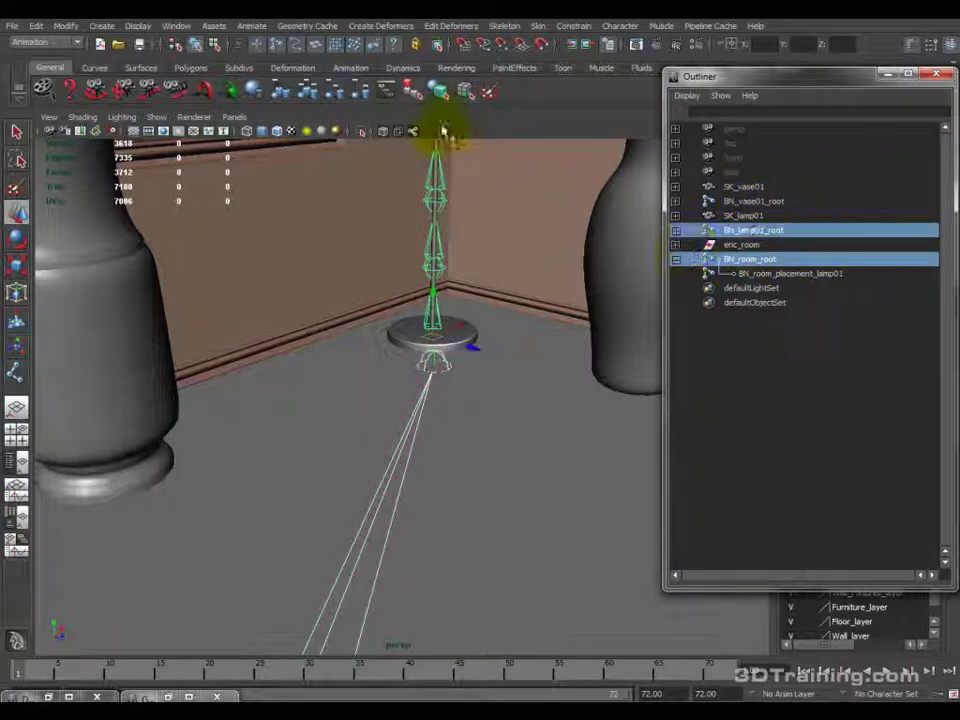
left_click(363, 135)
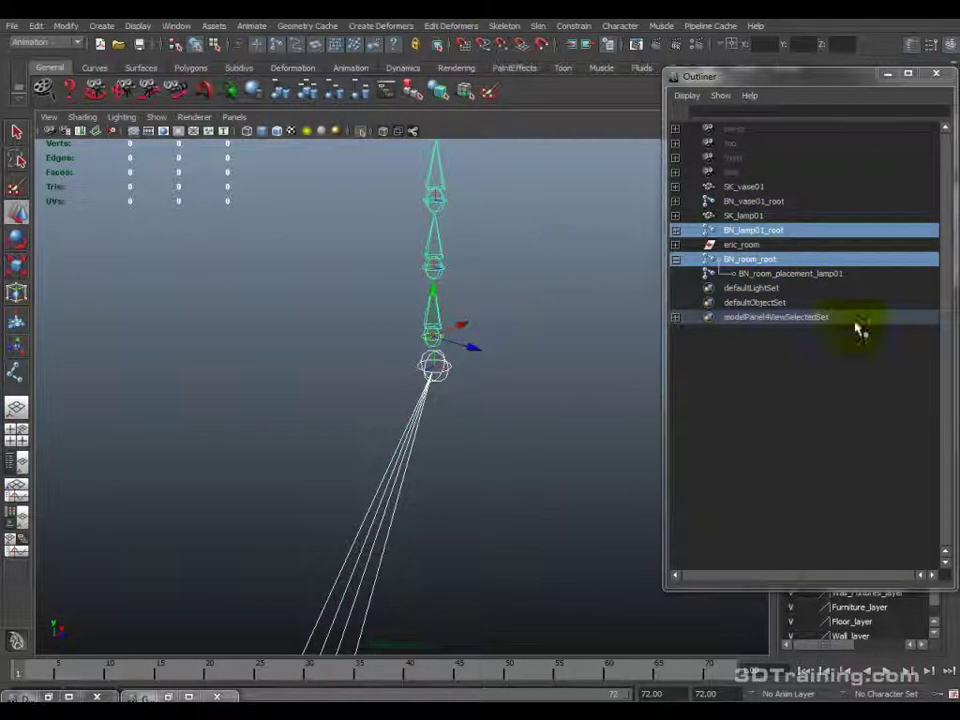
left_click(754, 274)
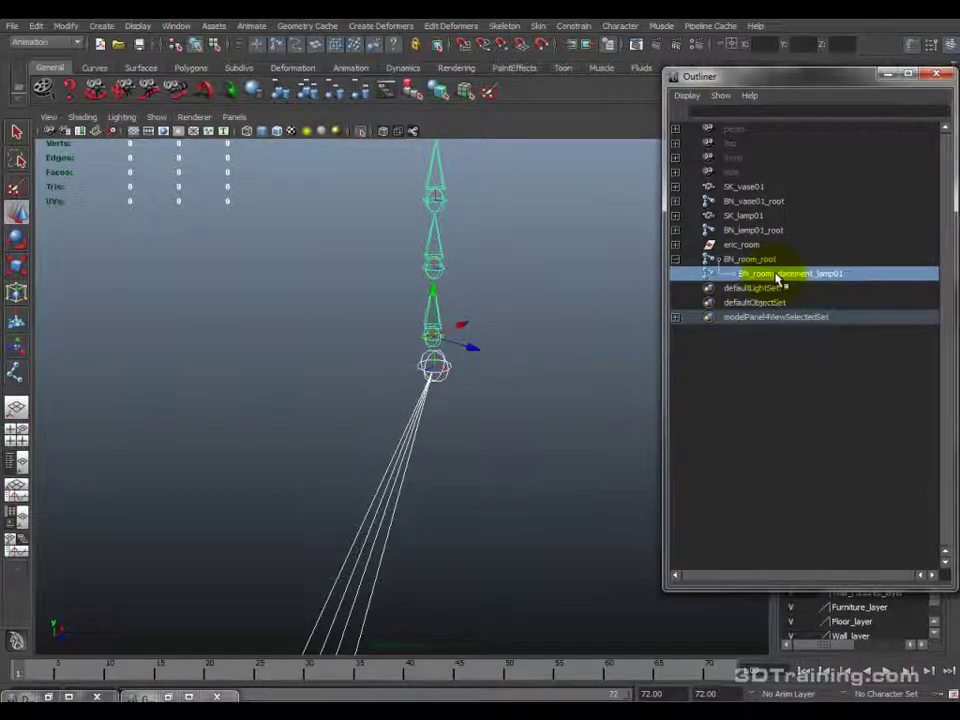
mouse_move(437, 366)
left_mouse_down()
mouse_move(432, 338)
mouse_move(443, 313)
mouse_move(543, 173)
mouse_move(527, 187)
mouse_move(471, 349)
mouse_move(456, 347)
mouse_move(454, 326)
mouse_move(442, 330)
mouse_move(499, 324)
mouse_move(508, 296)
mouse_move(466, 297)
mouse_move(422, 274)
mouse_move(450, 390)
mouse_move(505, 327)
mouse_move(455, 370)
left_mouse_up()
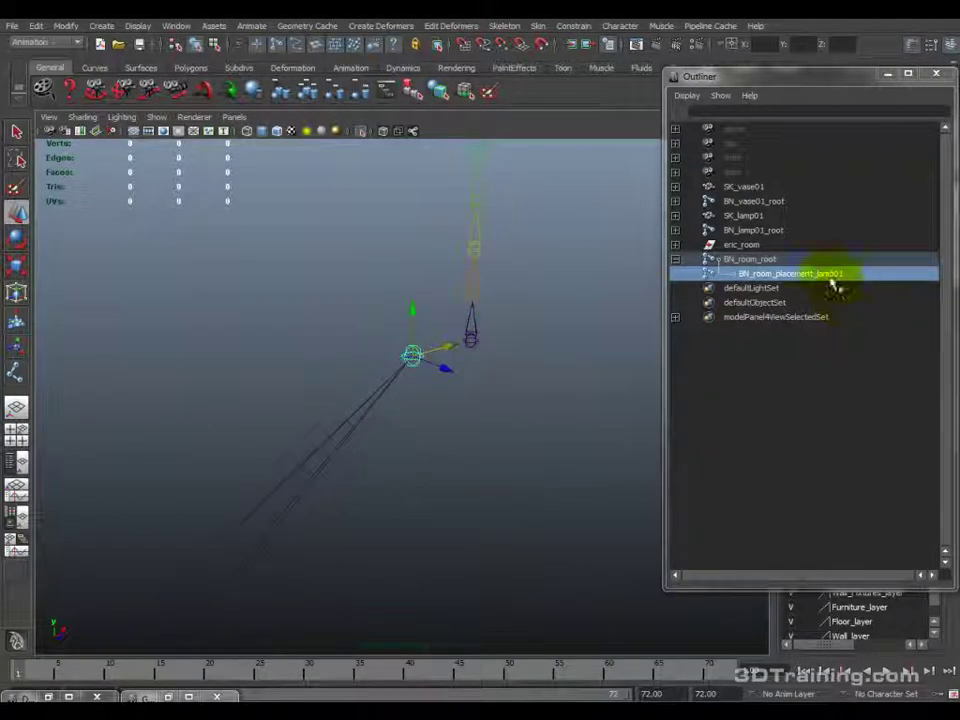
left_click(368, 131)
left_click_drag(414, 253, 446, 343, "alt")
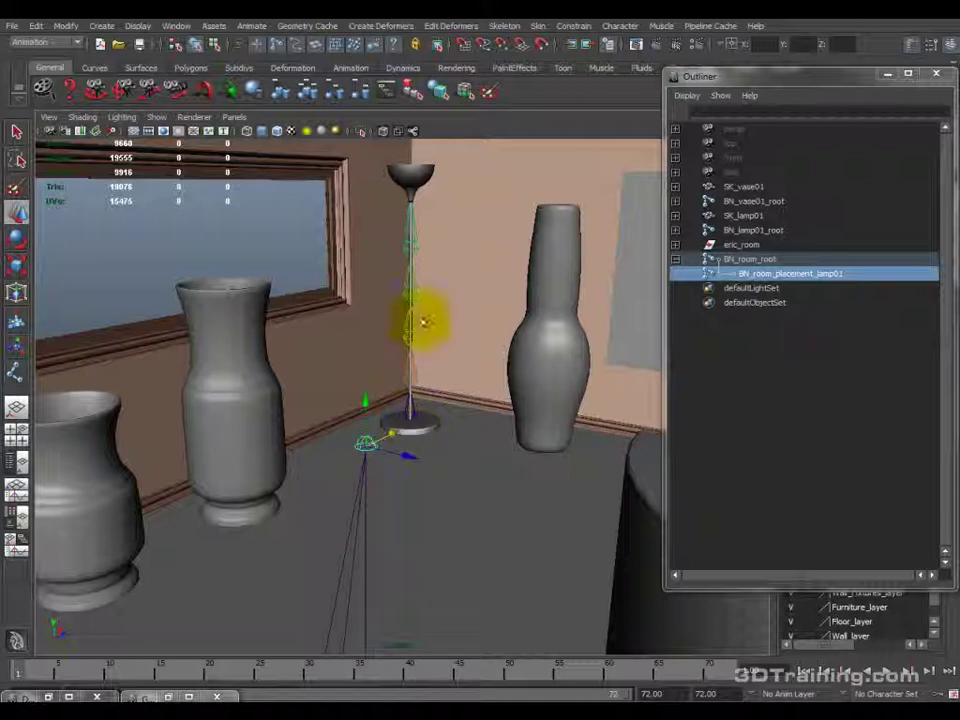
Detach the Constrain commands as a floating window and place it over the viewport beside the Outliner.
left_click(585, 26)
left_click(577, 30)
left_click(578, 28)
left_click(578, 39)
left_click_drag(558, 122, 542, 191)
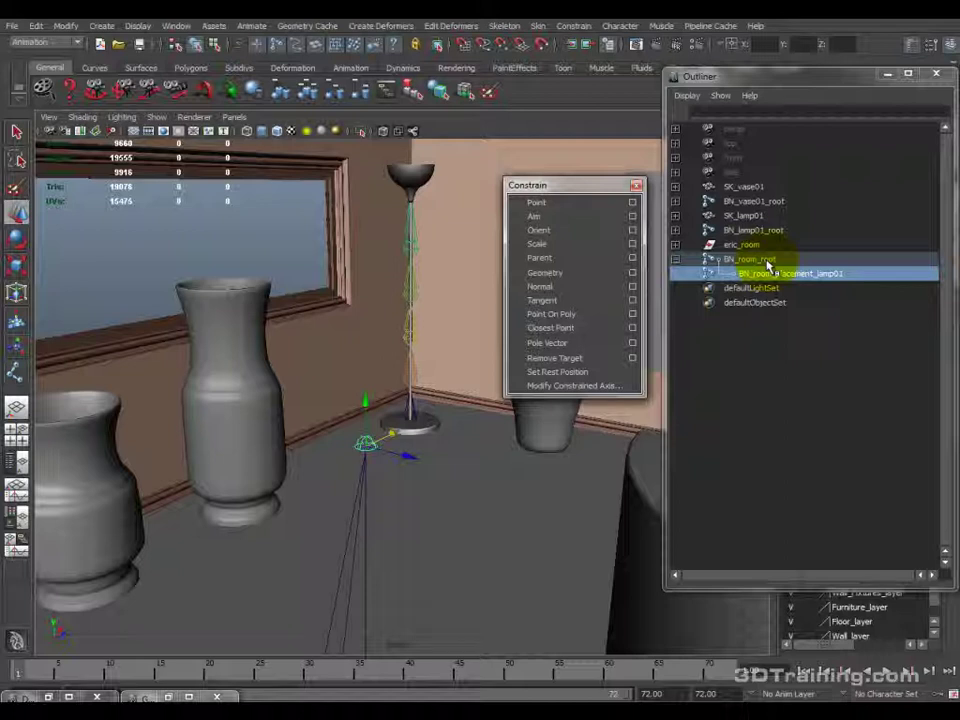
Parent-constrain BN_room_placement_lamp01 to BN_lamp01_root with Maintain offset disabled.
left_click(754, 231)
left_click(776, 278, "ctrl")
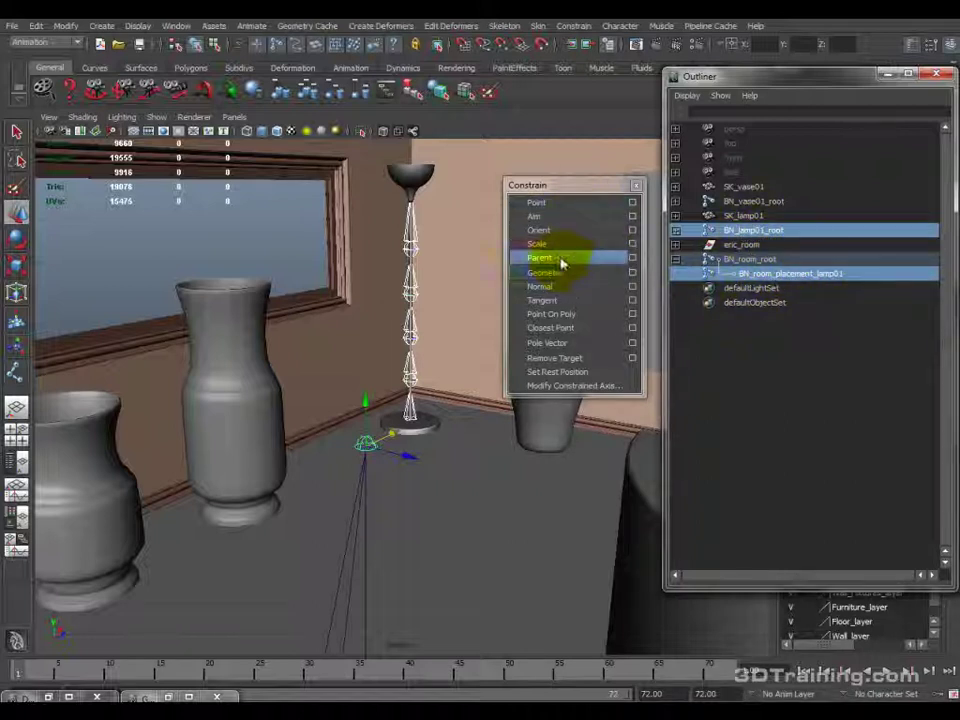
left_click(632, 258)
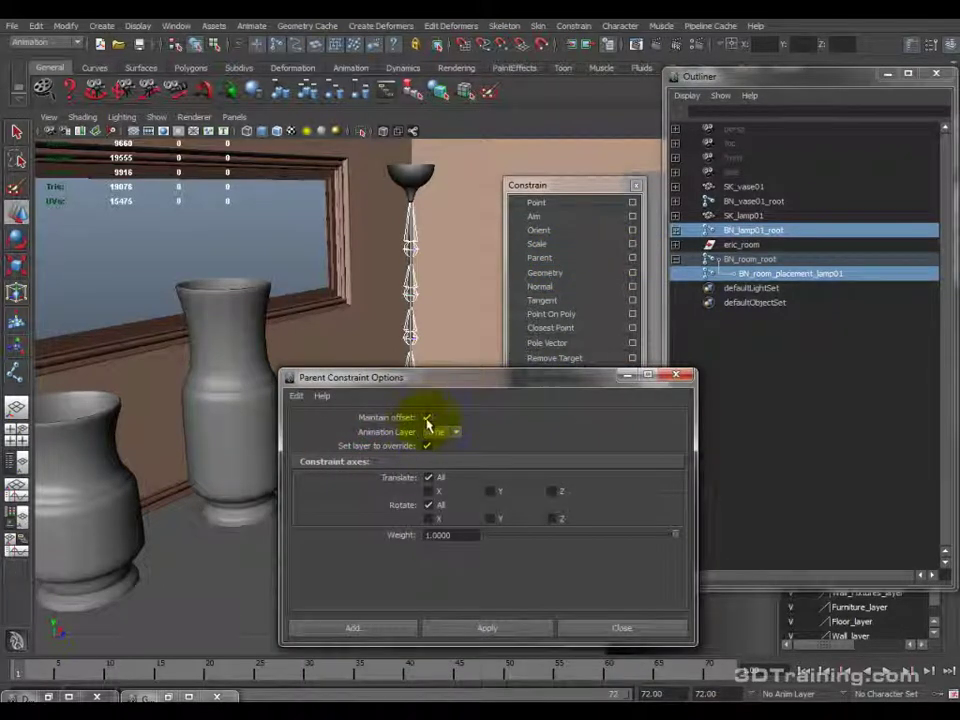
left_click_drag(428, 377, 668, 310)
left_click(667, 351)
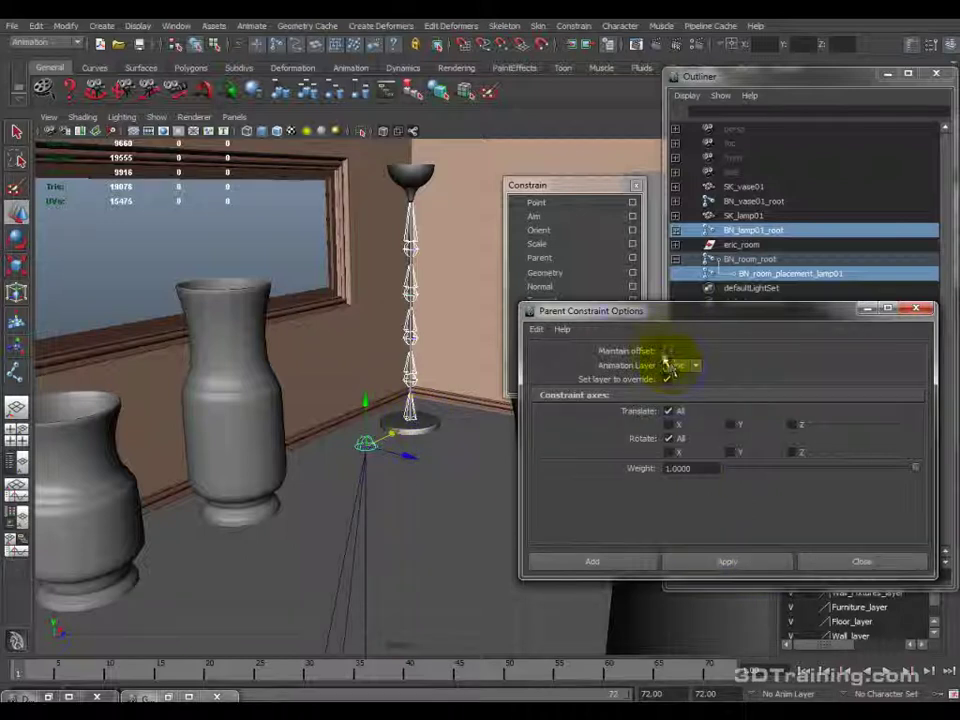
left_click(596, 561)
Expand BN_room_placement_lamp01 in the hierarchy and select its parent constraint node.
right_click_drag(417, 395, 435, 463, "alt")
left_click_drag(435, 463, 438, 500, "alt")
left_click_drag(406, 448, 429, 508)
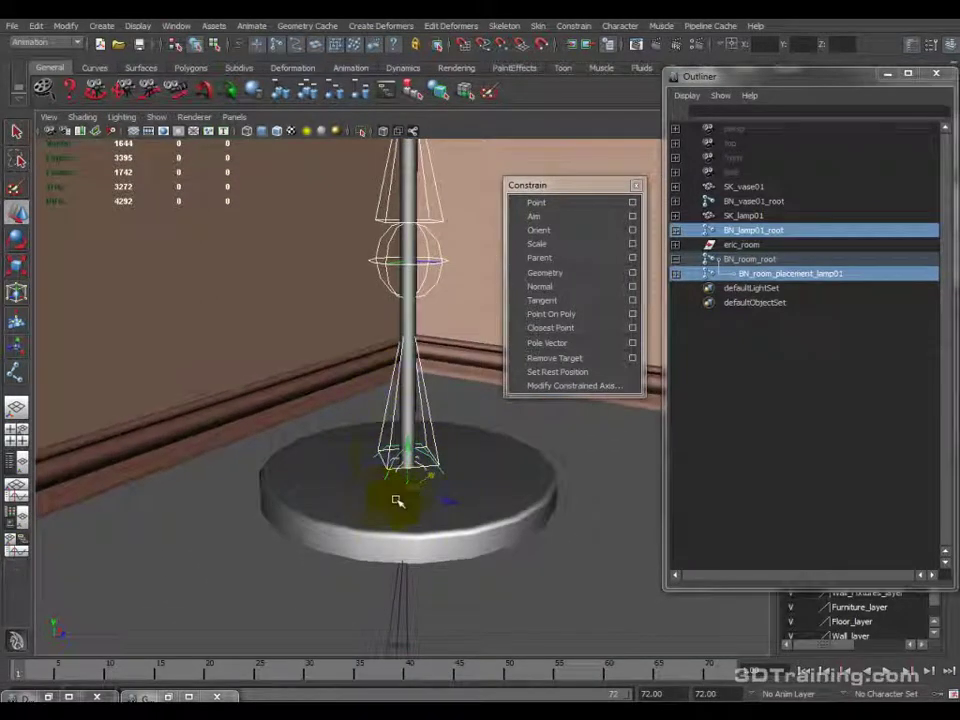
mouse_move(343, 429)
left_mouse_down("alt")
mouse_move(381, 506)
mouse_move(459, 449)
mouse_move(420, 457)
left_mouse_up("alt")
left_click(705, 266)
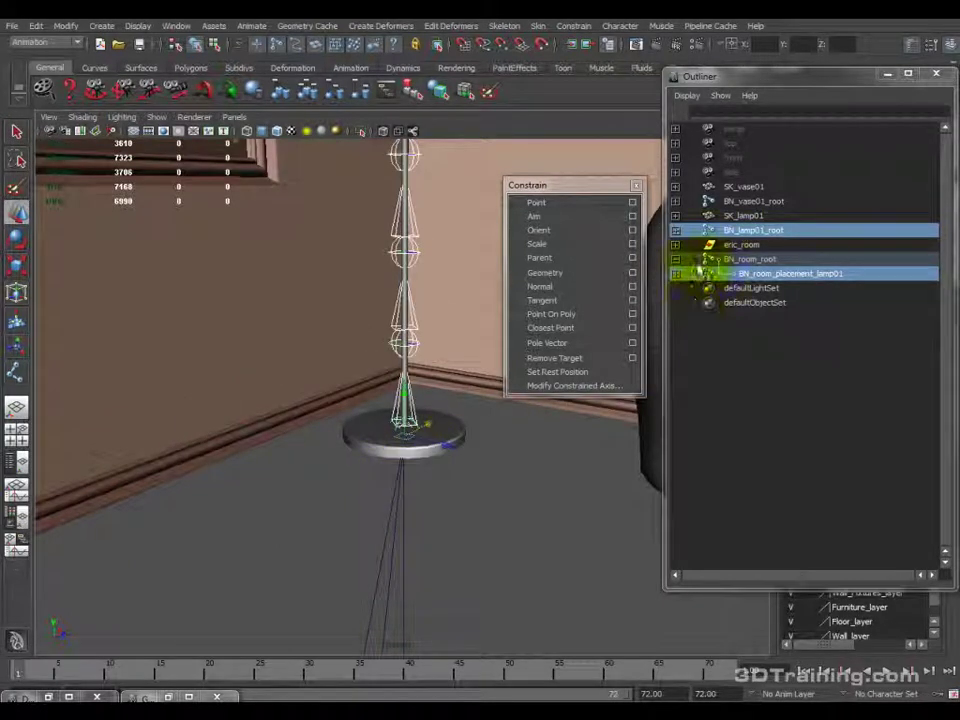
left_click(676, 274)
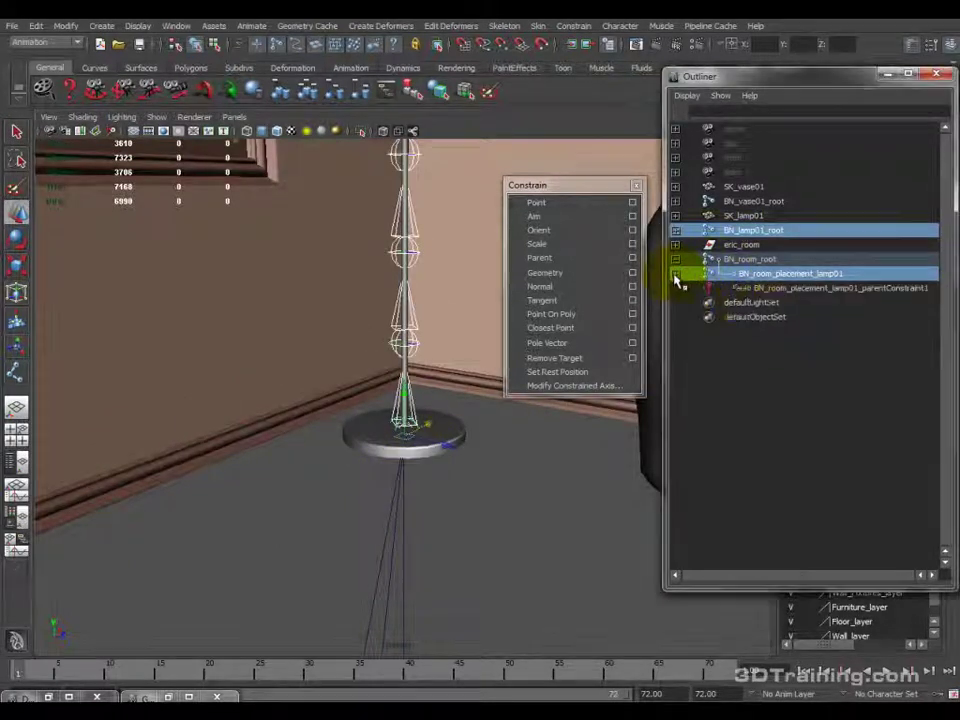
left_click(779, 288)
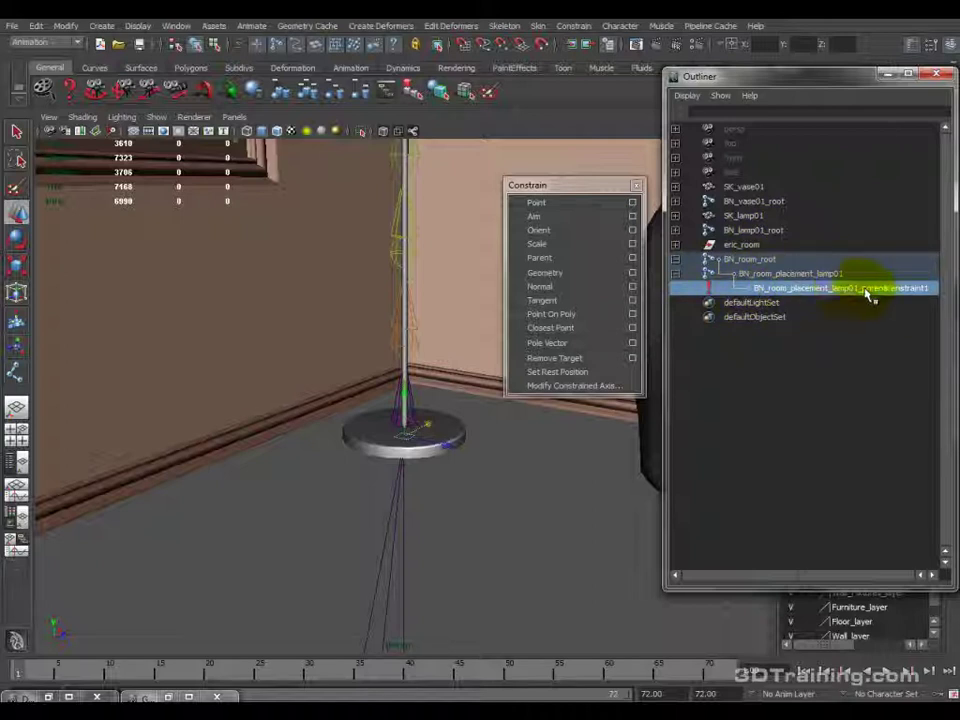
Move and rotate BN_lamp01_root on the floor to test its link with the placement joint.
left_click(745, 230)
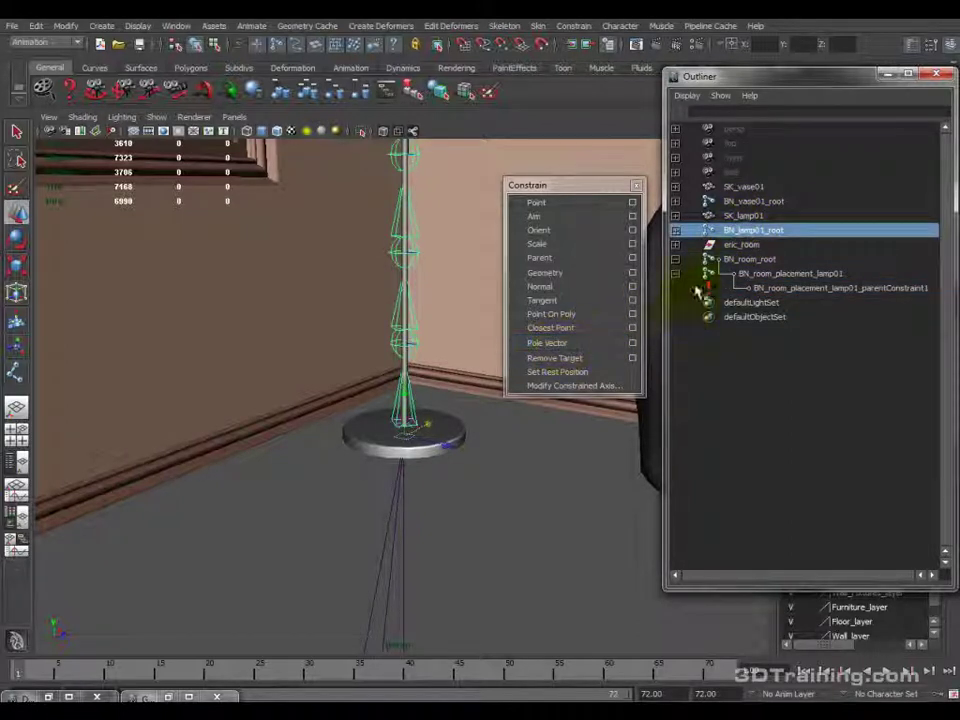
left_click_drag(429, 418, 355, 448)
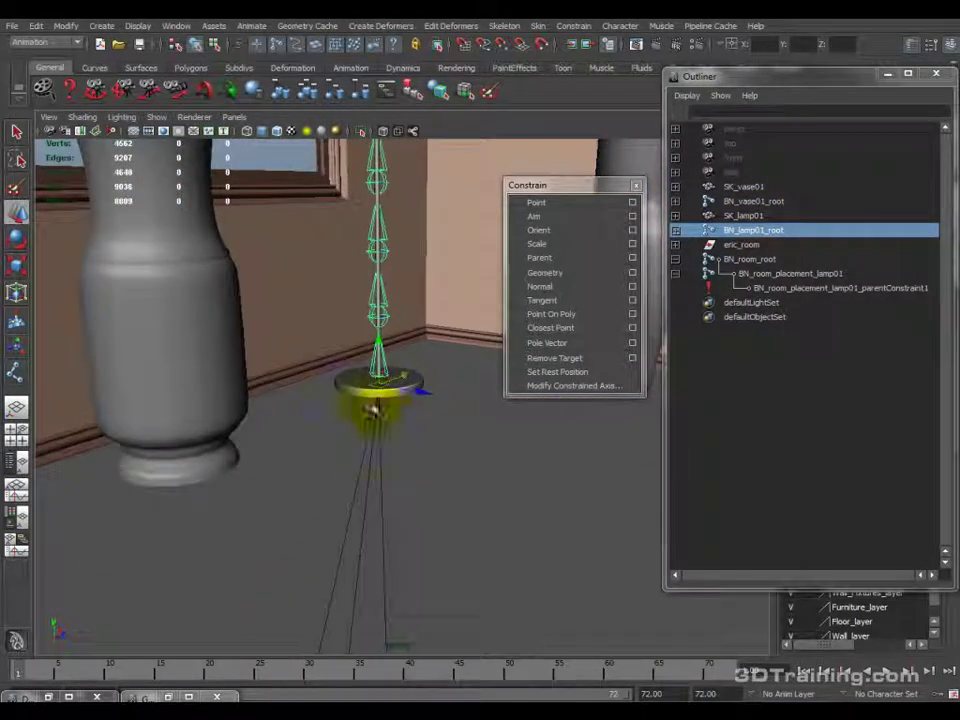
left_click_drag(372, 392, 396, 426)
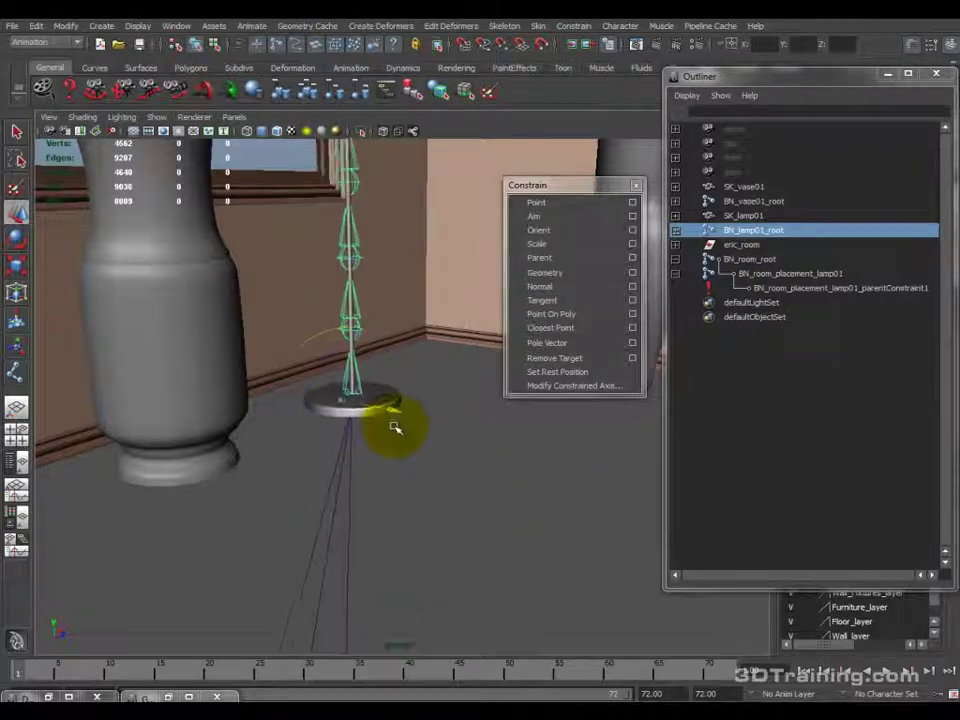
key("e")
left_click_drag(332, 386, 357, 362)
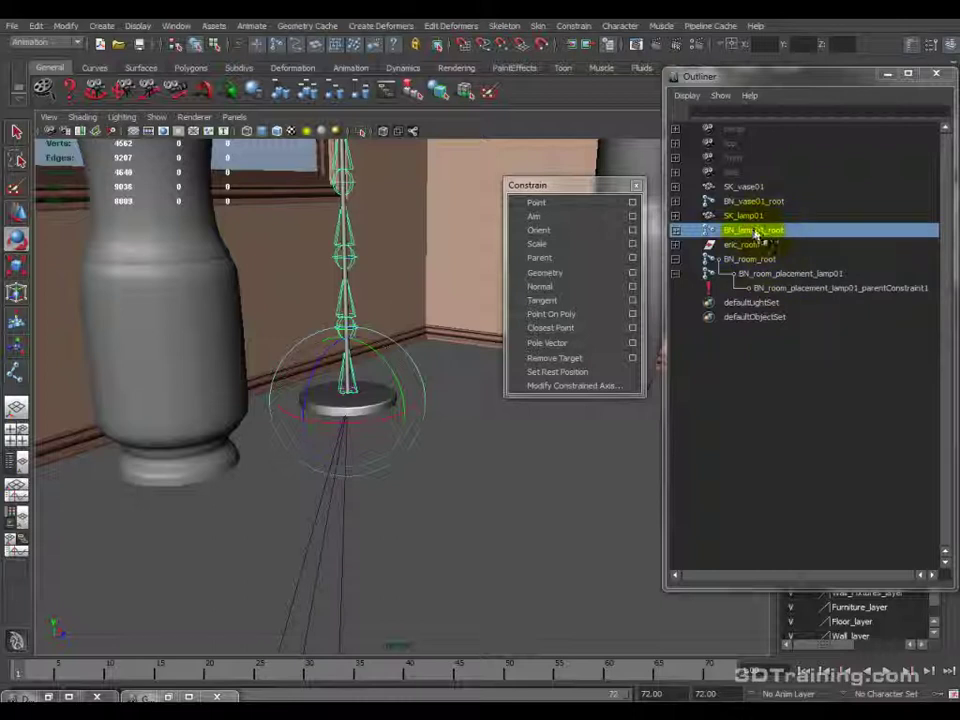
middle_click_drag(750, 240, 783, 280)
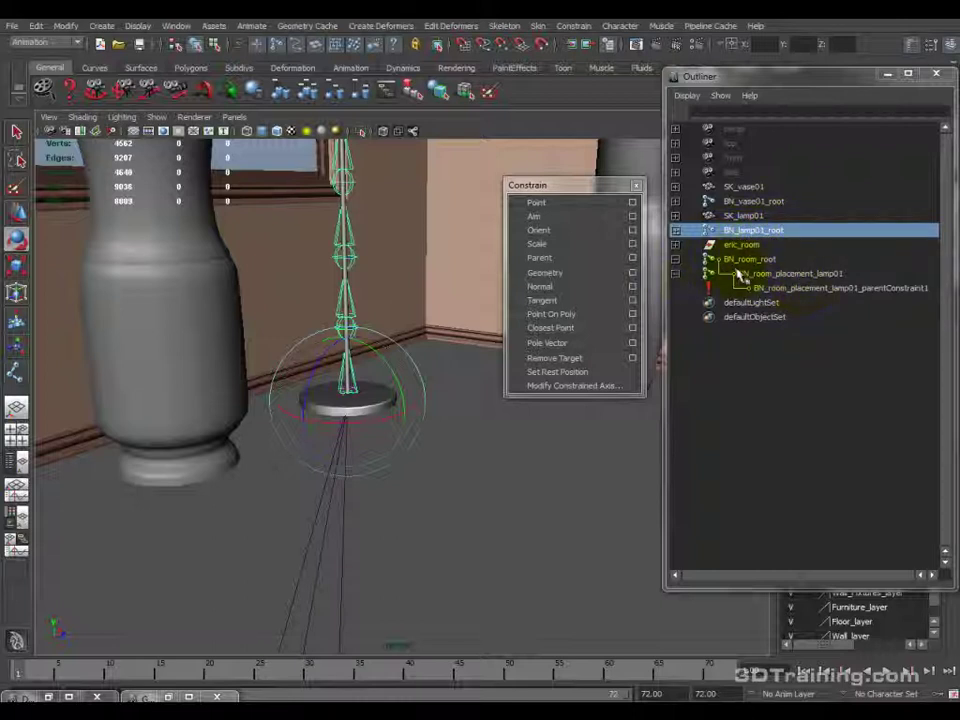
left_click(395, 422)
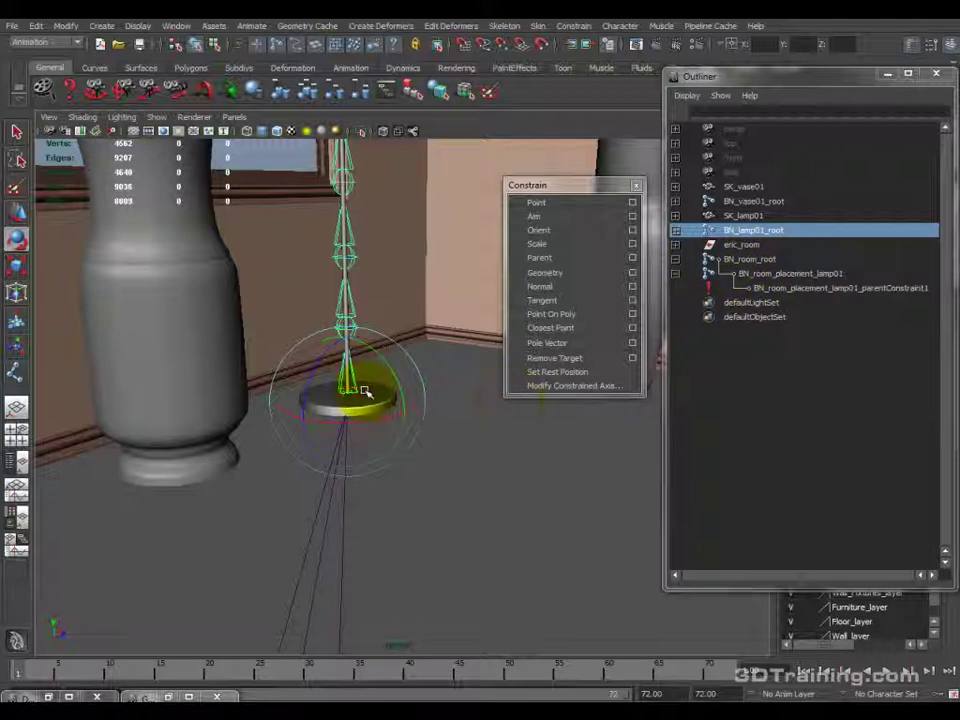
Check the placement joint's position and move BN_lamp01_root back toward the room corner.
key("w")
middle_click_drag(407, 434, 508, 568)
key("f")
left_click(816, 279)
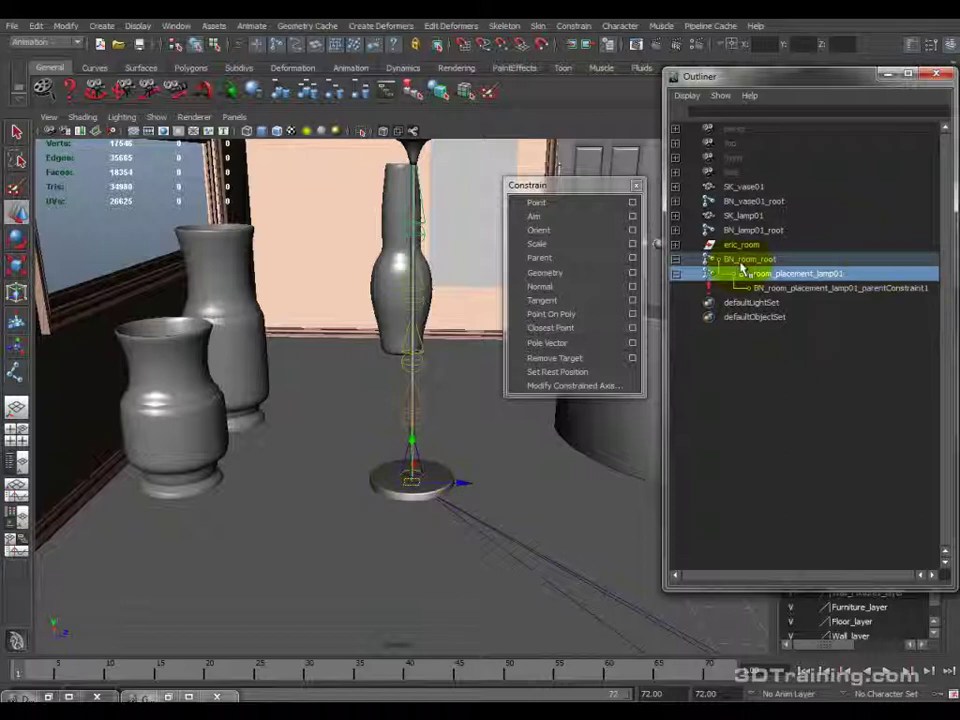
left_click(403, 460)
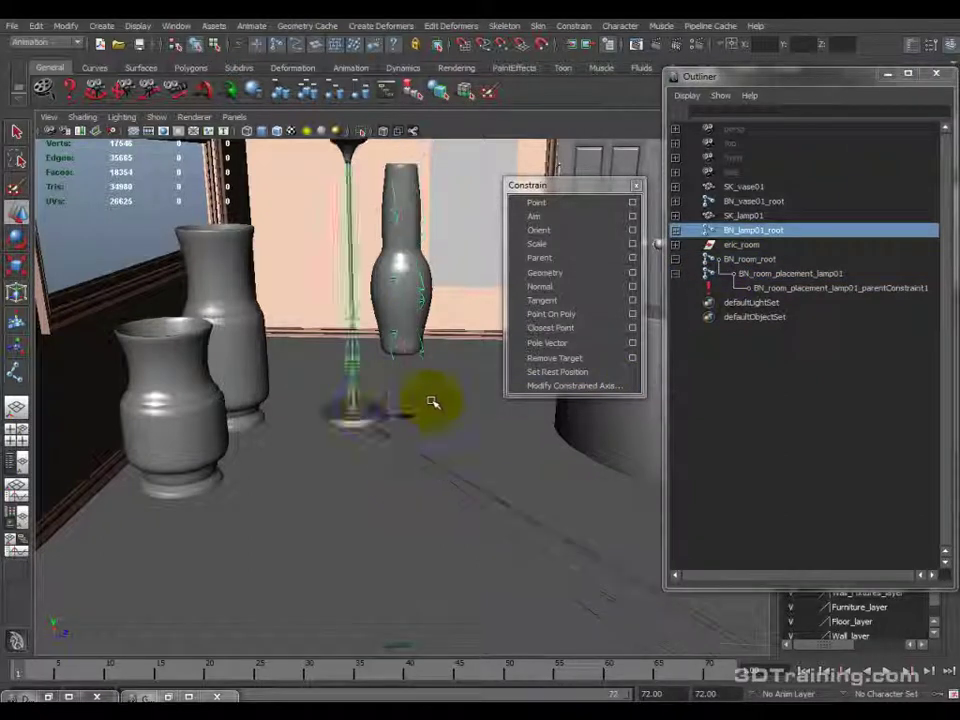
left_click_drag(429, 399, 326, 339, "alt")
middle_click_drag(321, 283, 311, 340)
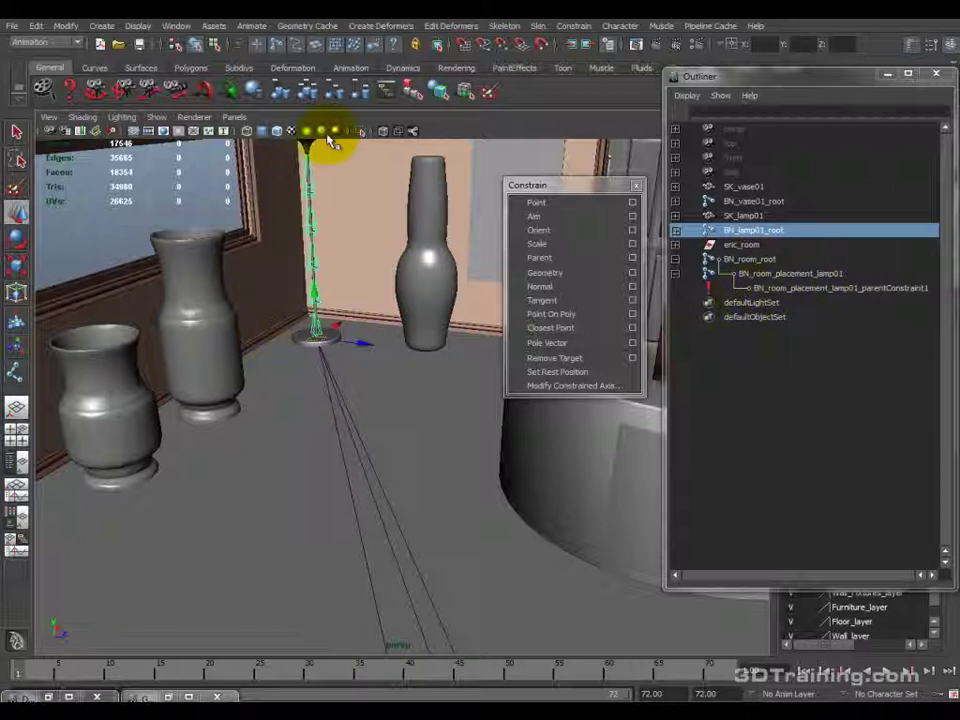
Delete the placement joint's parent constraint and move BN_lamp01_root away from the joint.
left_click(760, 288)
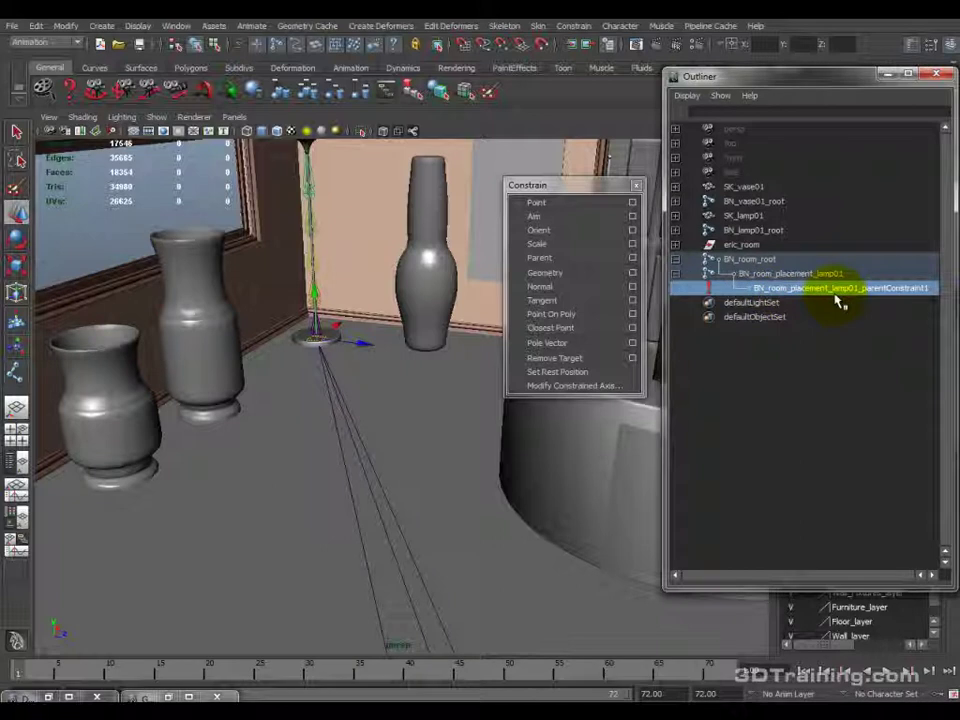
key("Delete")
left_click(745, 258)
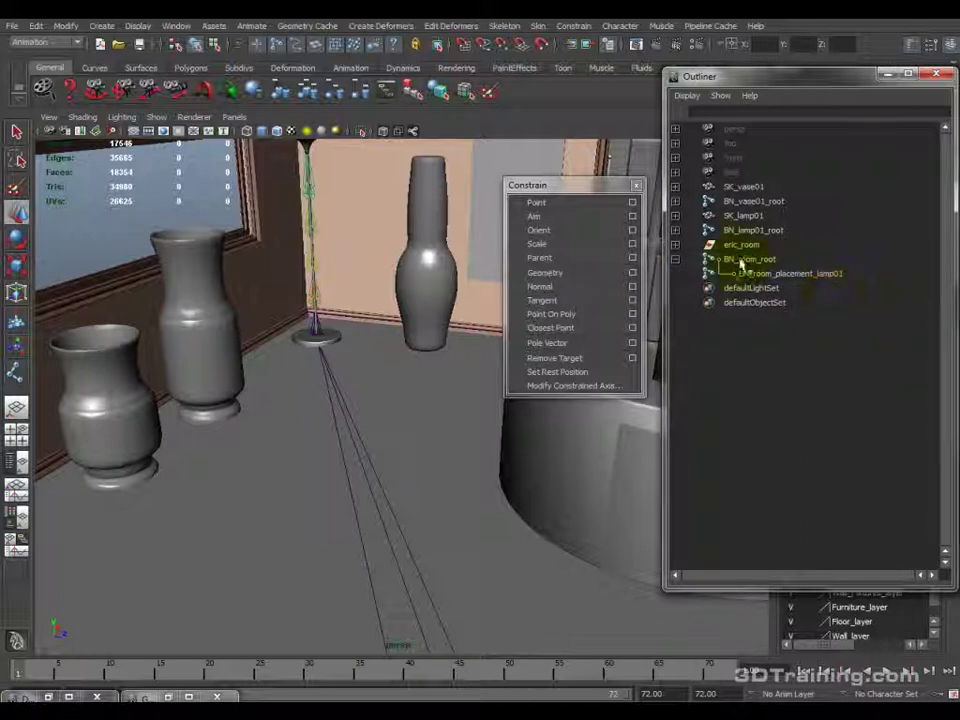
left_click(753, 230)
left_click_drag(317, 300, 383, 318)
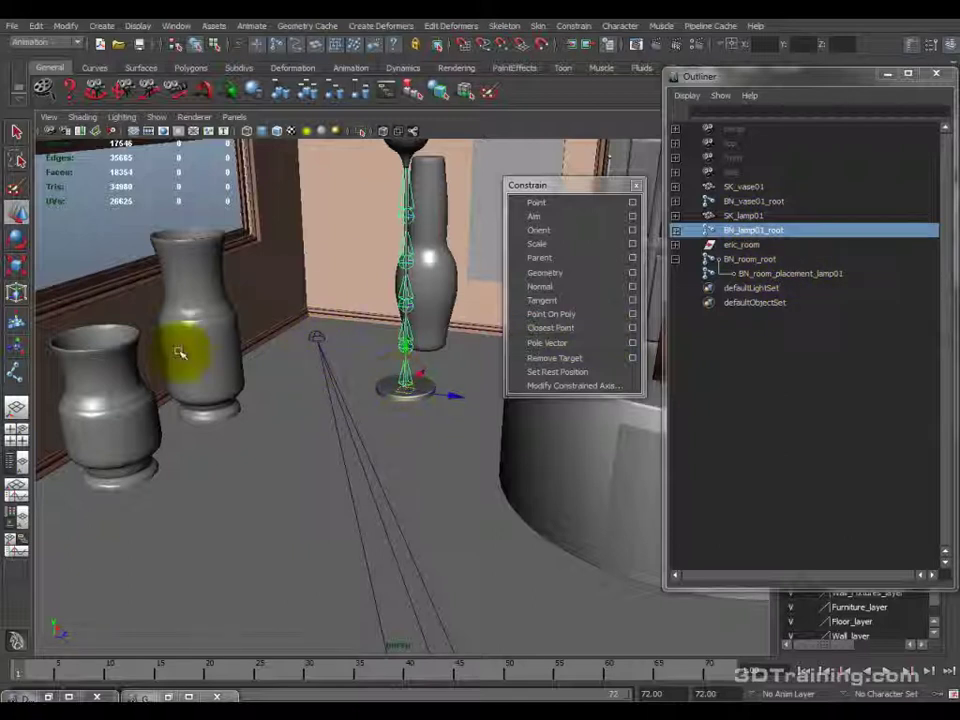
Undo the lamp root's move and the deletion of the parent constraint.
middle_click_drag(186, 349, 303, 332)
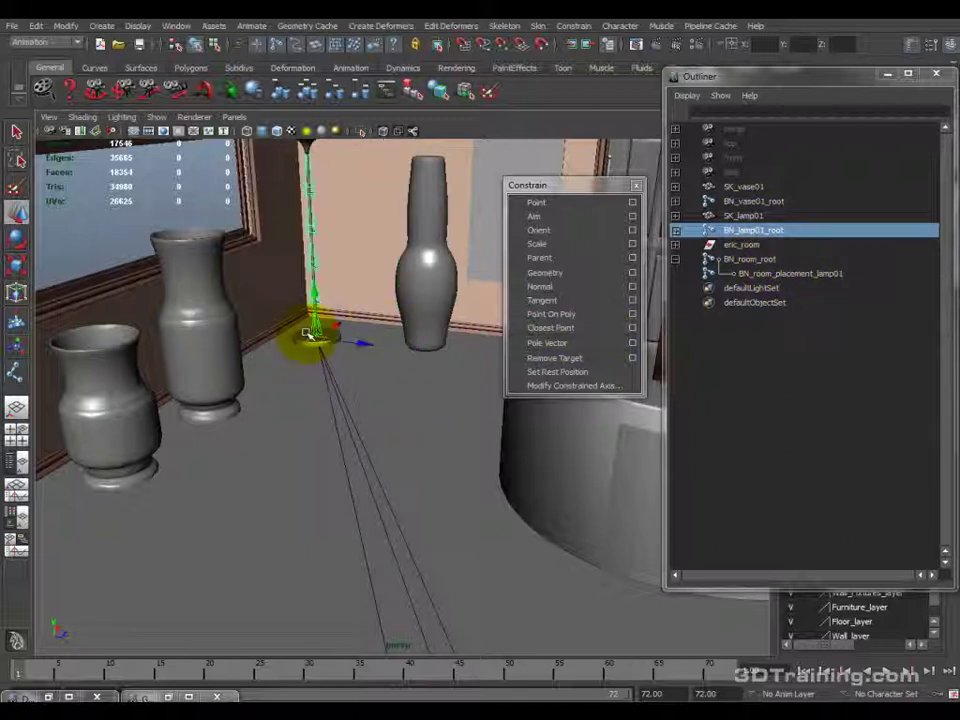
left_click(381, 327, "shift")
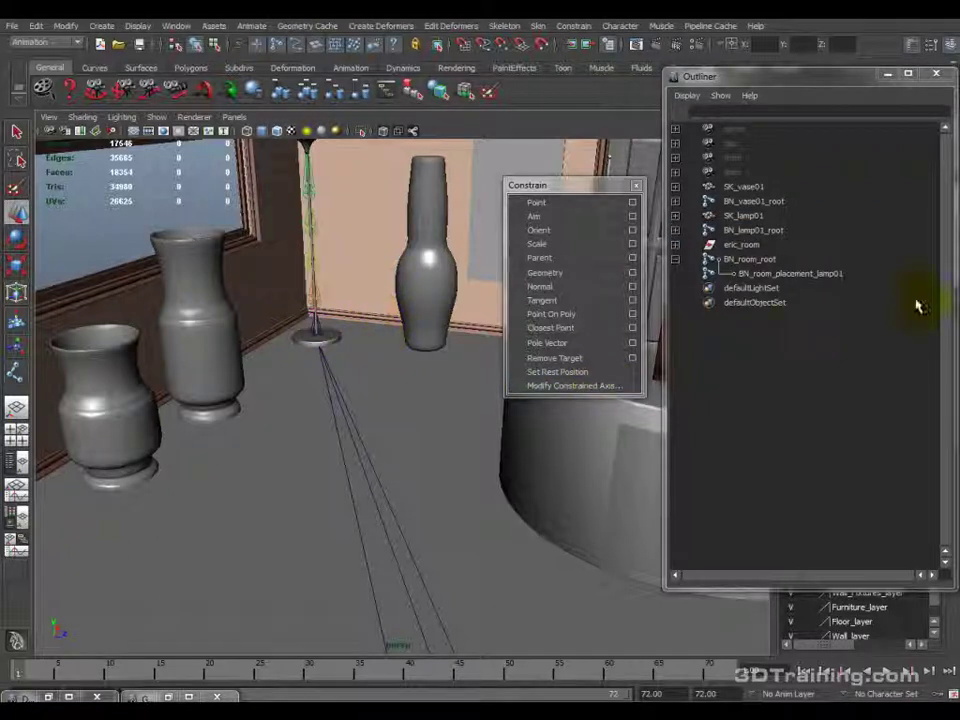
left_click(539, 257)
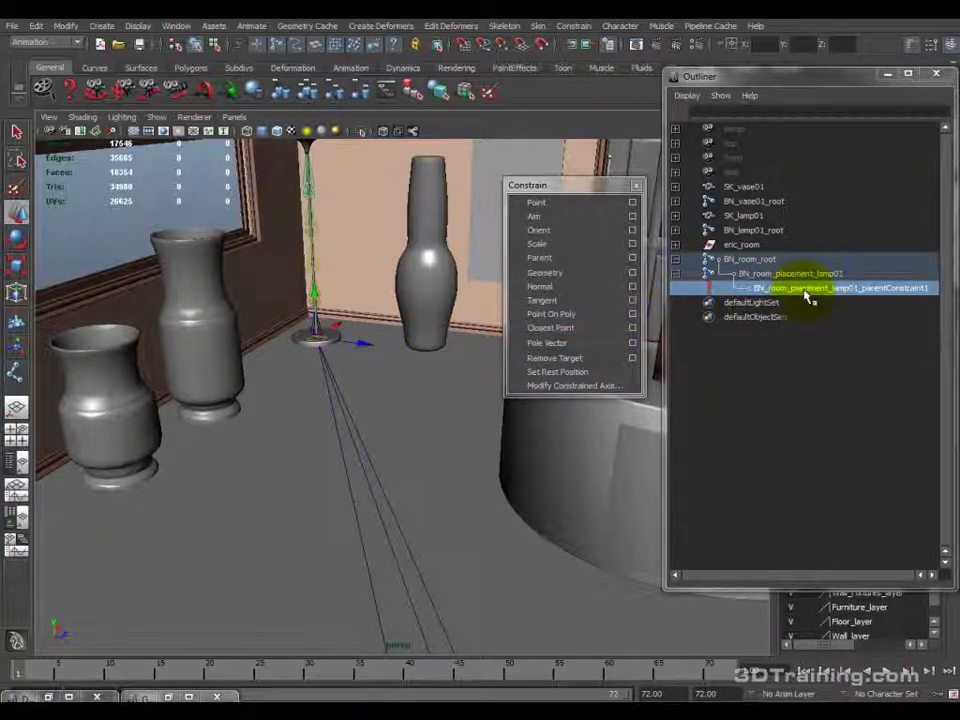
Move BN_lamp01_root with the parent constraint in place, and undo the move.
left_click(770, 231)
middle_click_drag(305, 296, 351, 343)
key("ctrl+z")
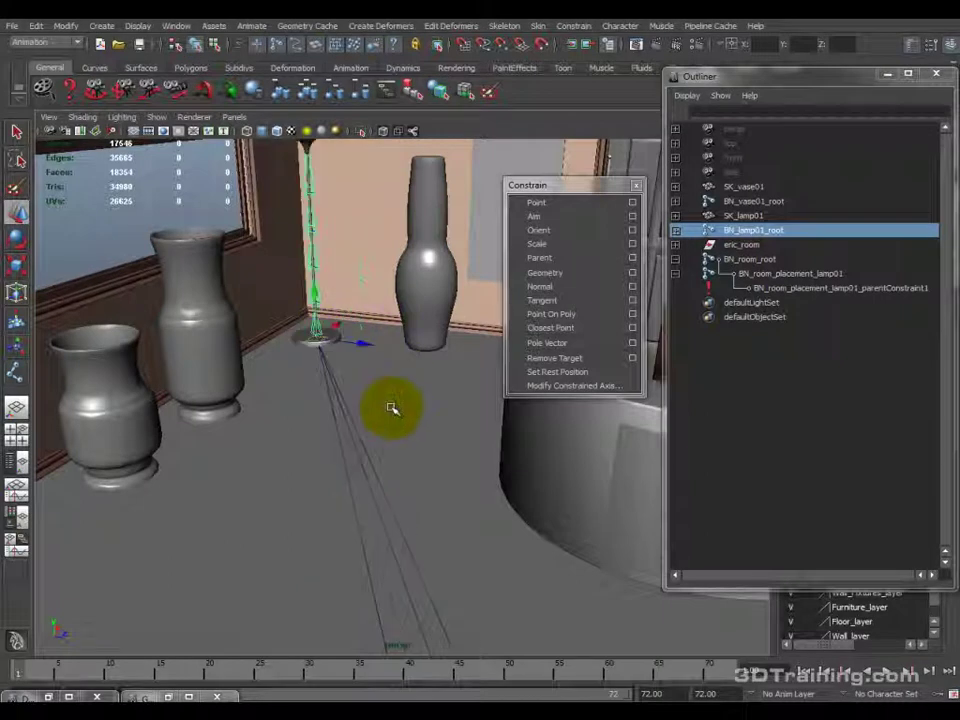
Delete the parent constraint under BN_room_placement_lamp01.
left_click(784, 288)
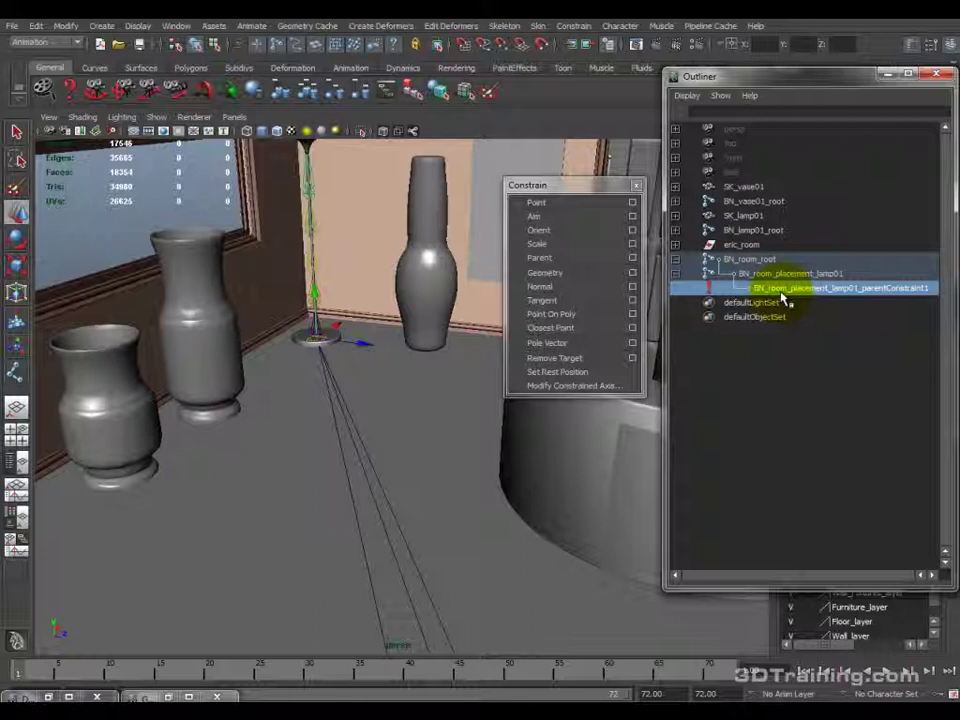
key("Delete")
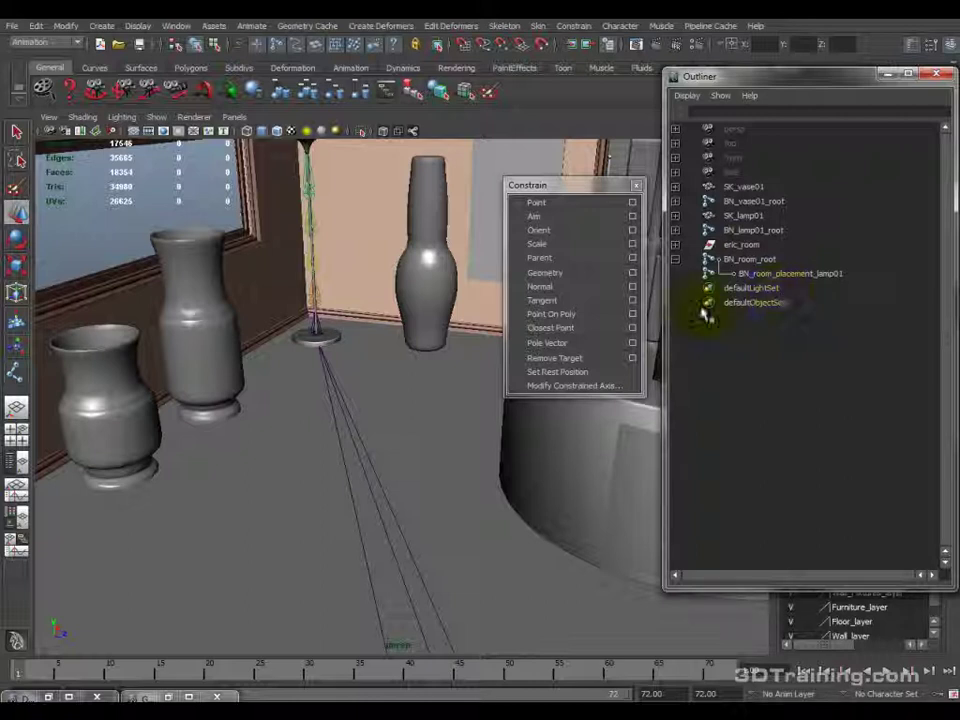
Move the BN_room_placement_lamp01 joint sideways, away from the lamp's base.
left_click_drag(300, 388, 292, 480, "alt")
left_click(292, 480)
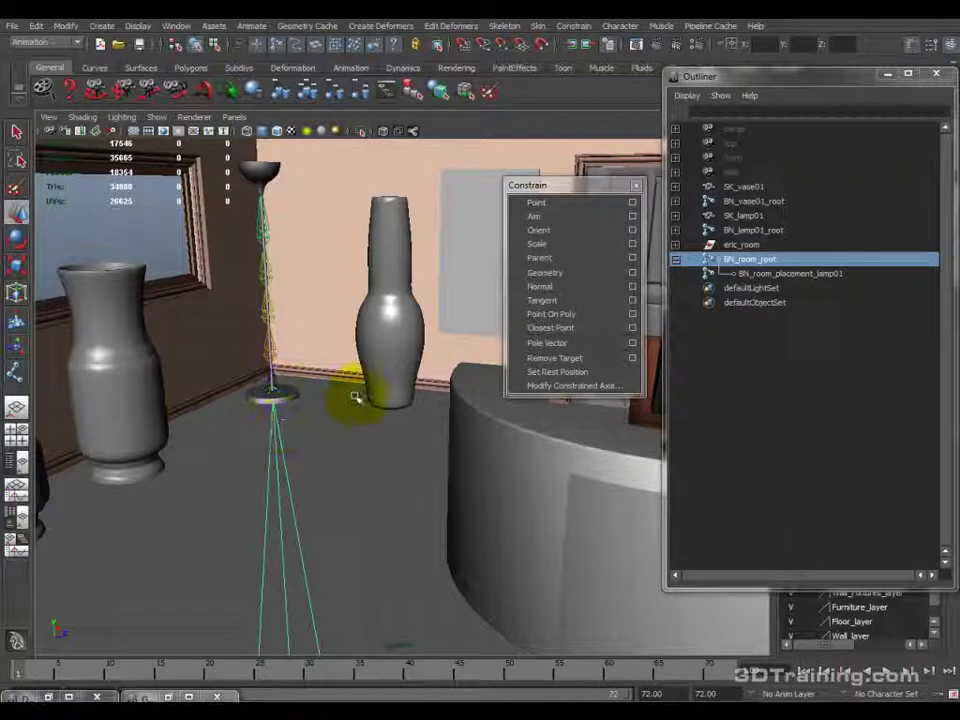
left_click(790, 274)
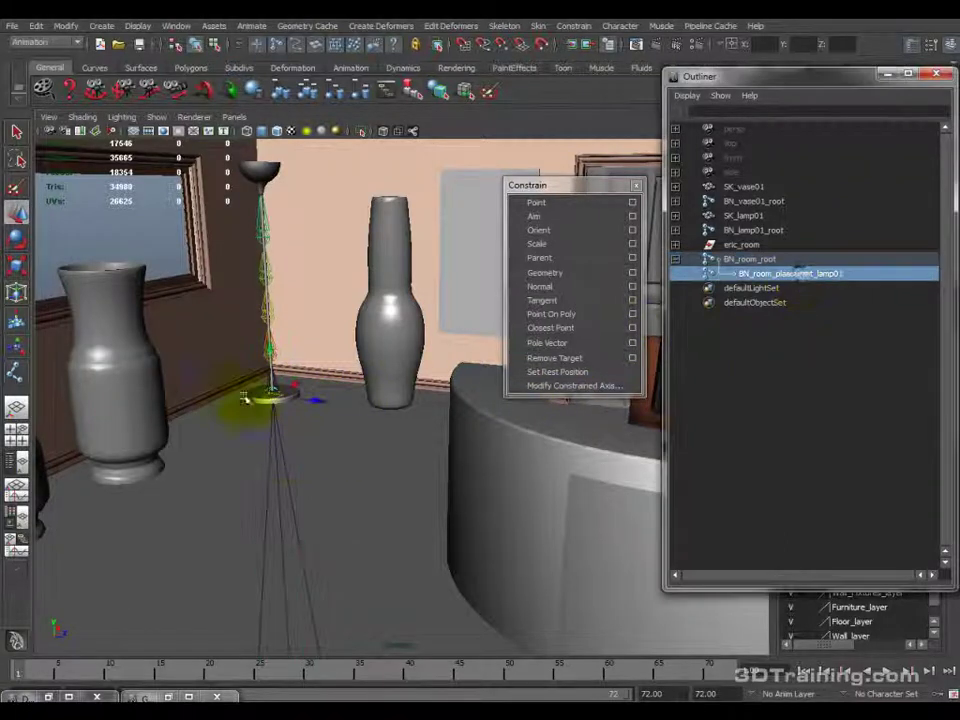
left_click_drag(310, 402, 343, 435)
Isolate BN_lamp01_root and BN_room_placement_lamp01 in the viewport and align the placement joint with the lamp's base joint.
left_click(753, 232)
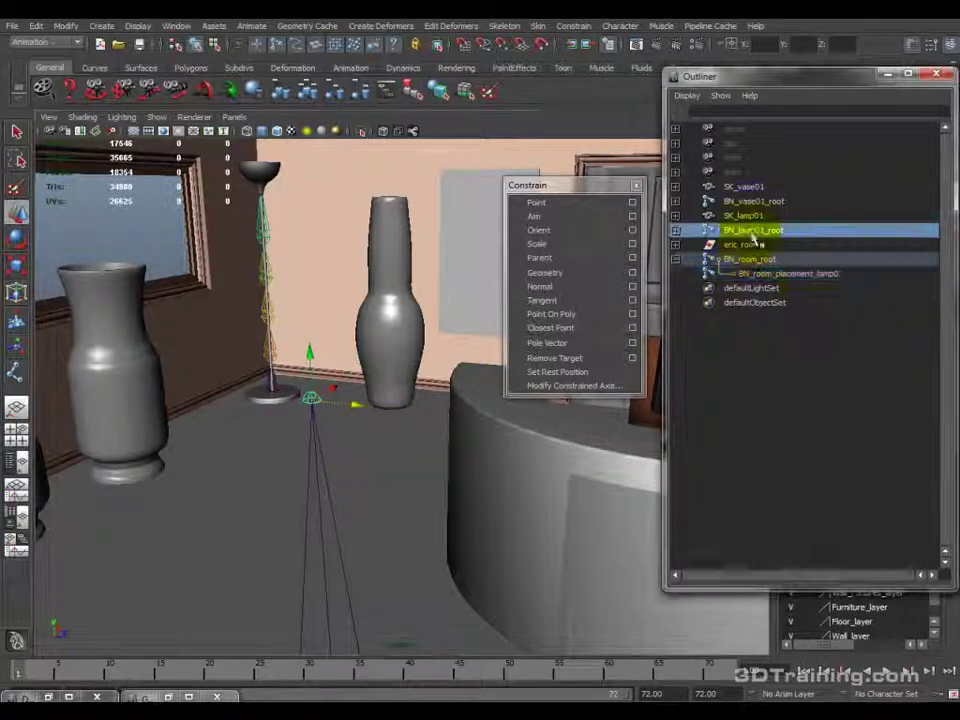
left_click(790, 274, "ctrl")
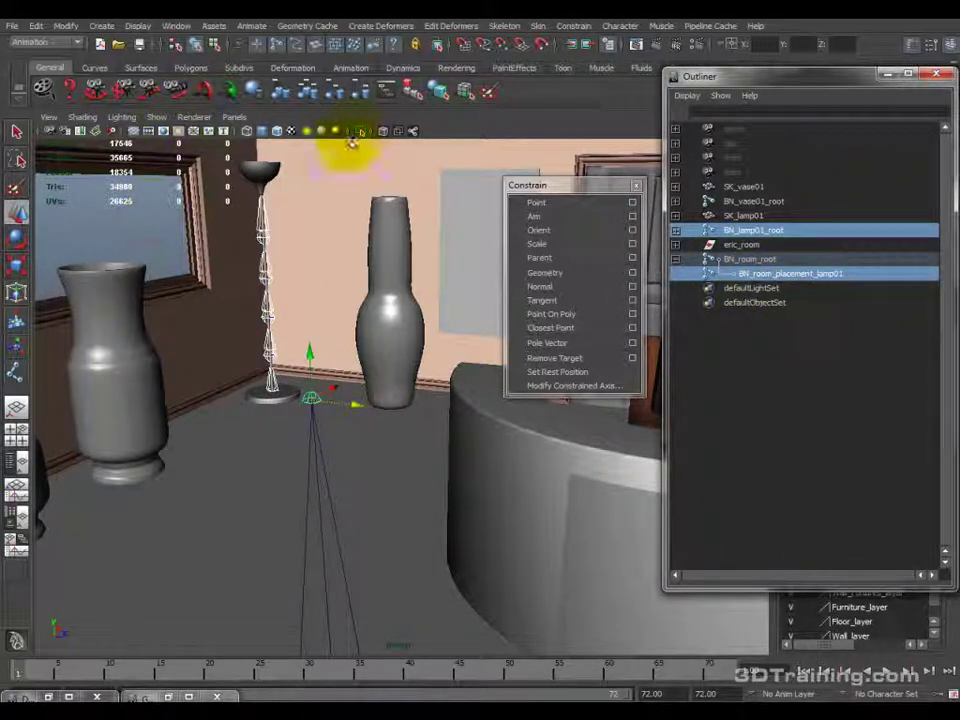
left_click(360, 133)
left_click_drag(289, 400, 292, 372)
left_click(345, 418)
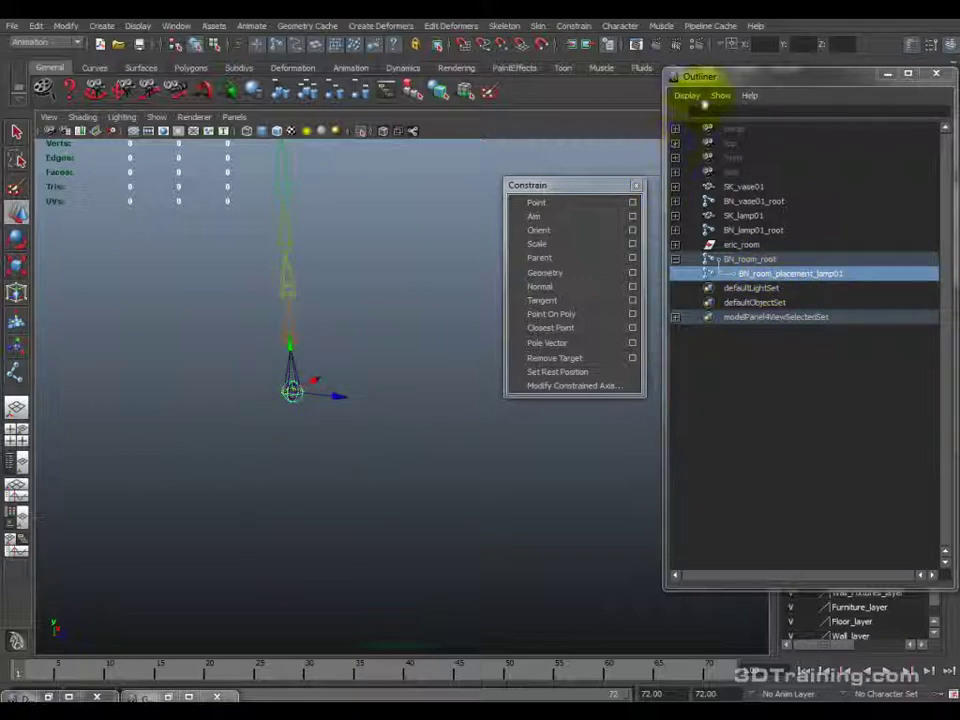
Move the Outliner clear of the Channel Box and show the transform values of BN_lamp01_root.
left_click_drag(700, 80, 460, 107)
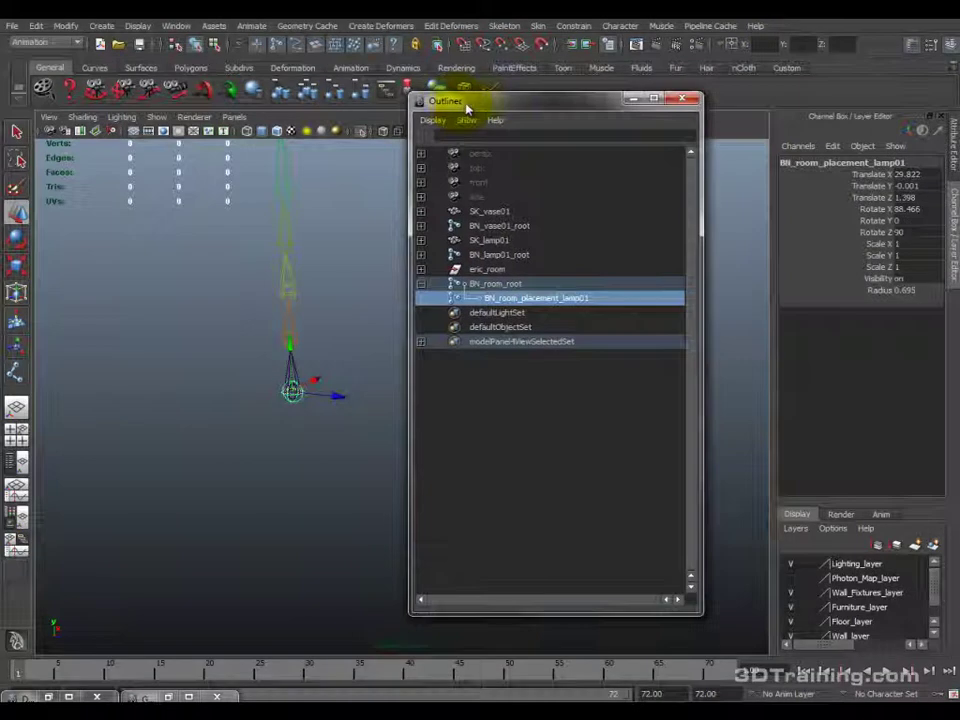
left_click(497, 255)
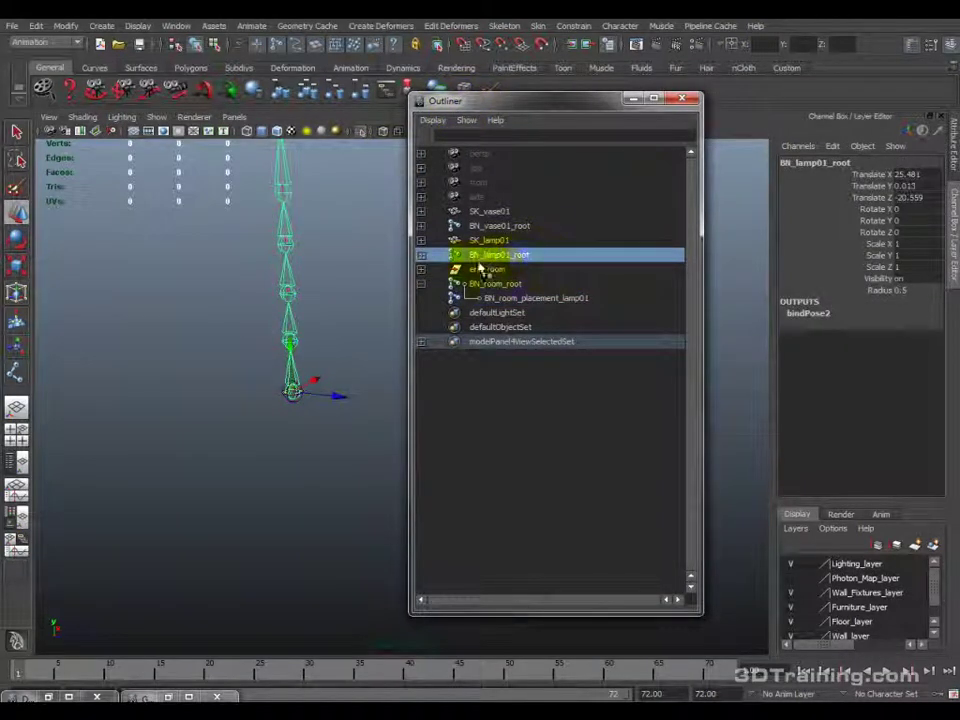
Try to rename BN_lamp01_root to BN_lamp01.
double_click(519, 262)
key("BackSpace")
key("BackSpace")
key("BackSpace")
key("BackSpace")
key("BackSpace")
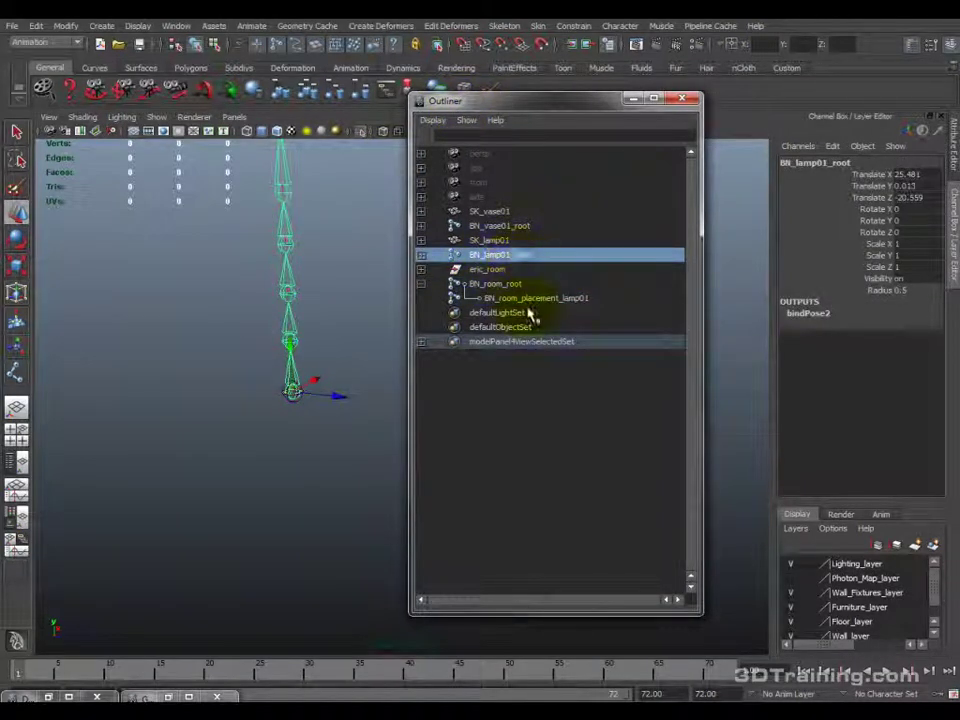
Compare the translate and rotate values of BN_room_placement_lamp01 with those of BN_lamp01_root.
left_click(540, 300)
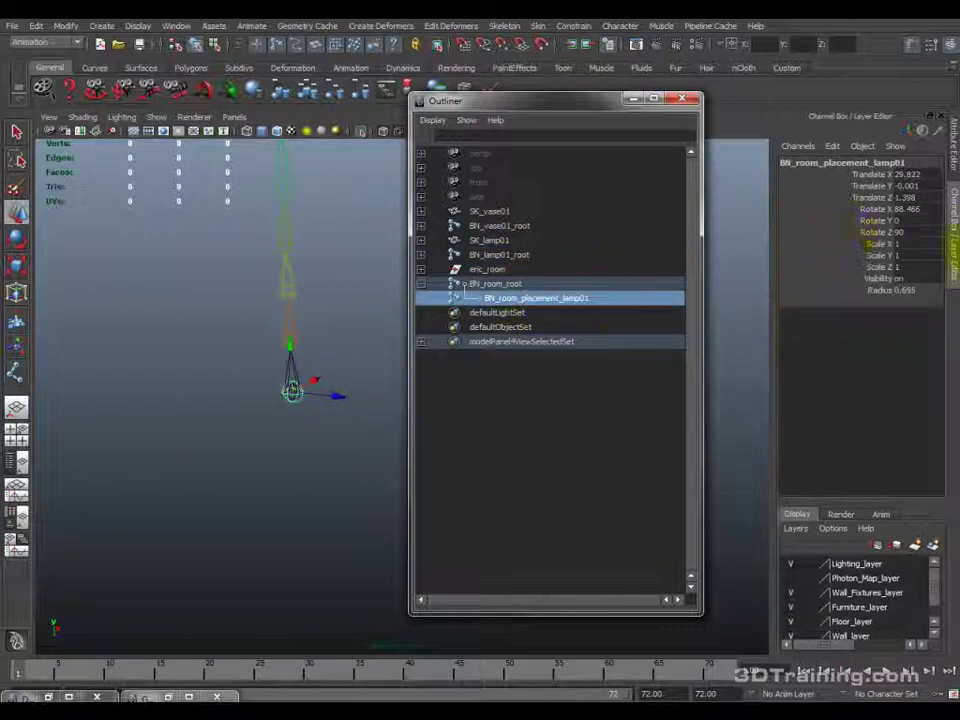
double_click(903, 232)
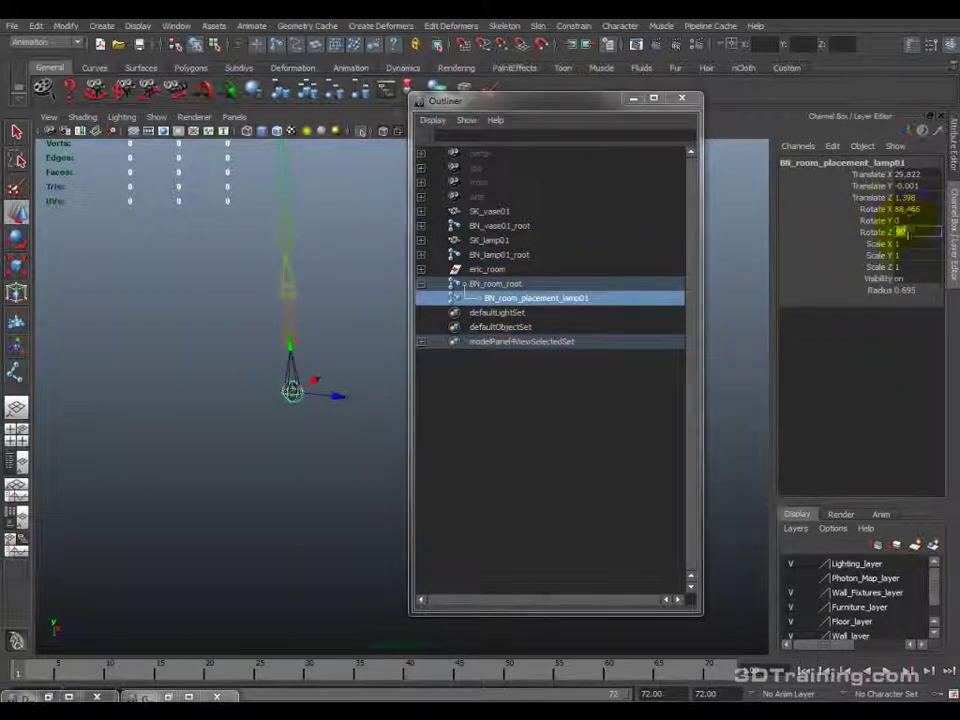
left_click(482, 284)
left_click(490, 299)
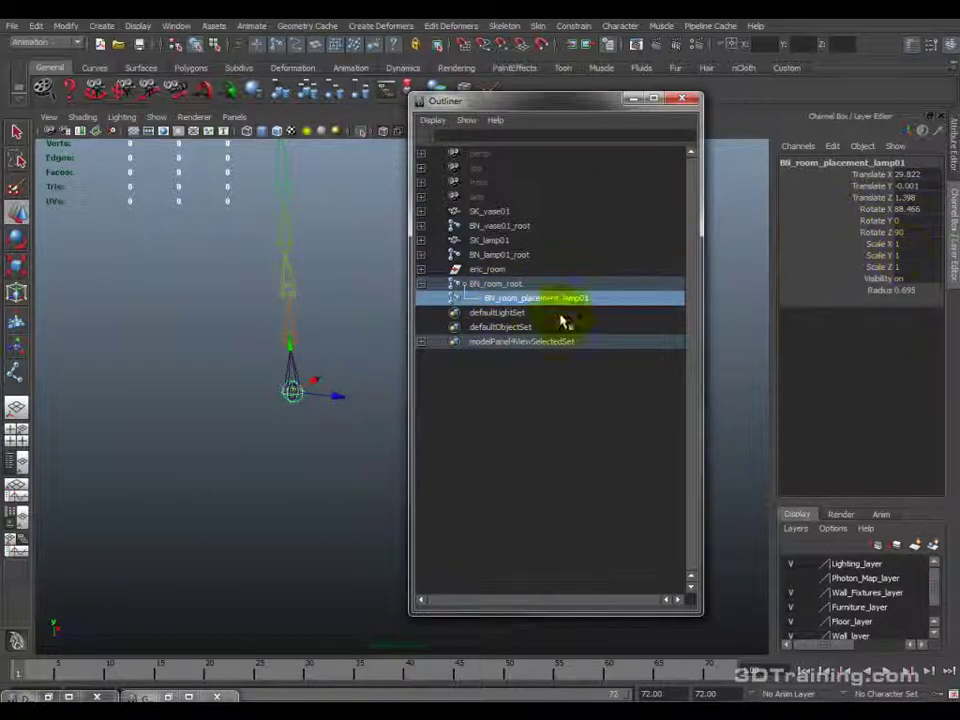
left_click(490, 254)
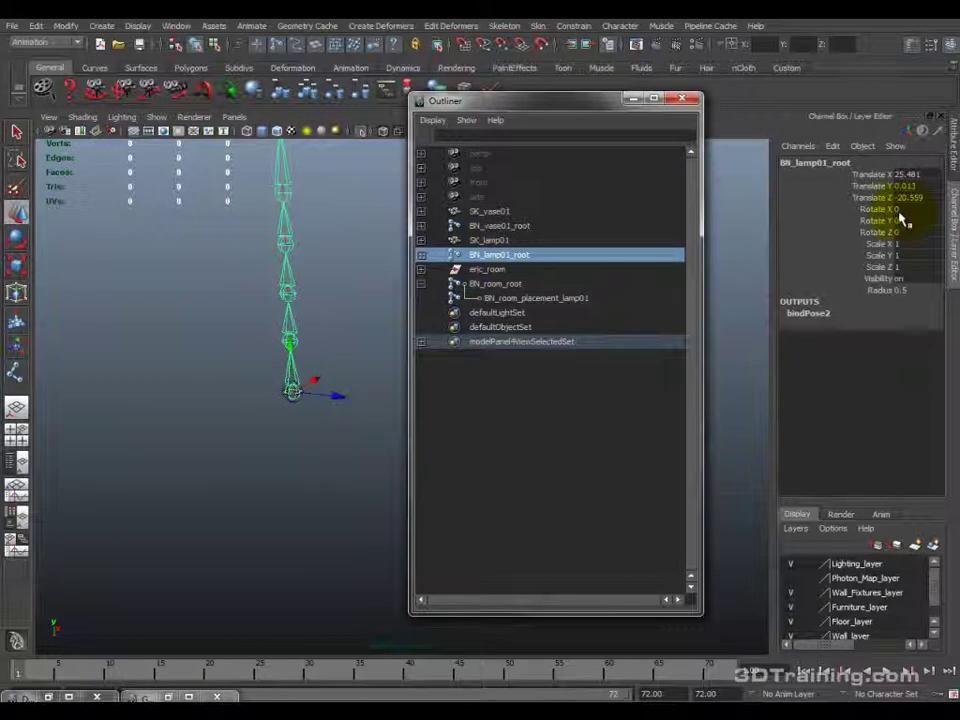
left_click(490, 298)
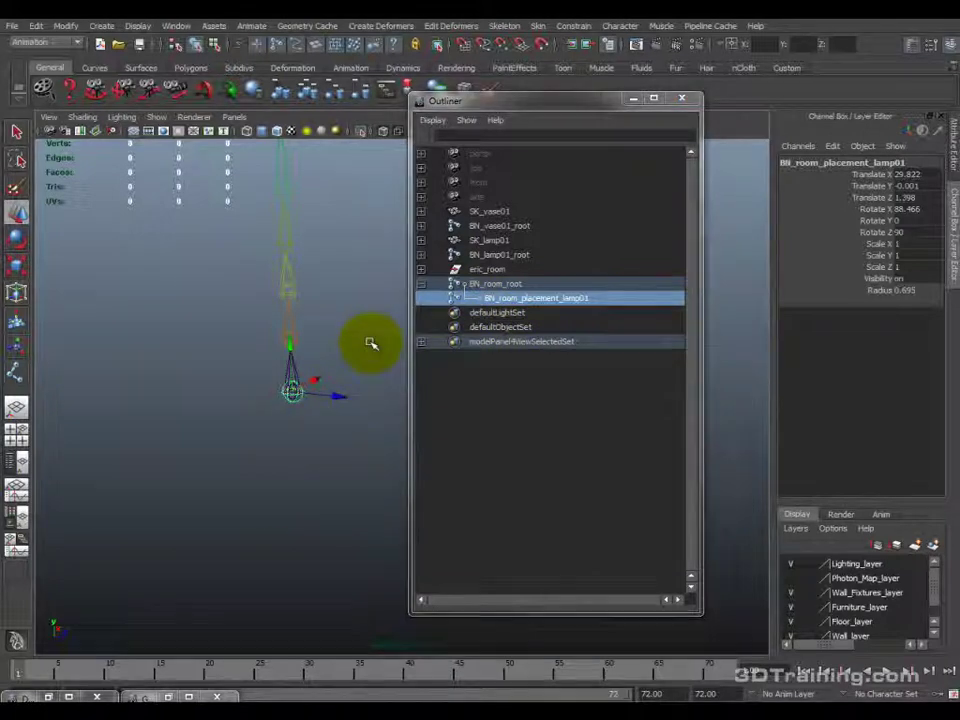
Move the BN_room_placement_lamp01 joint slightly away from the lamp's base joint and clear the selection.
left_click(349, 373)
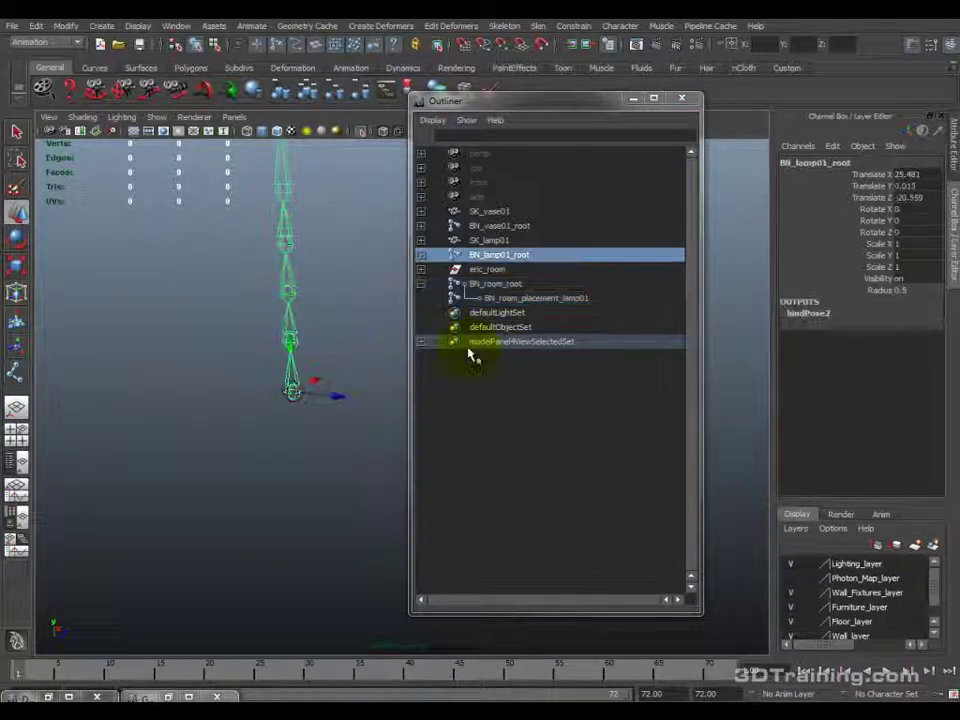
left_click(505, 298)
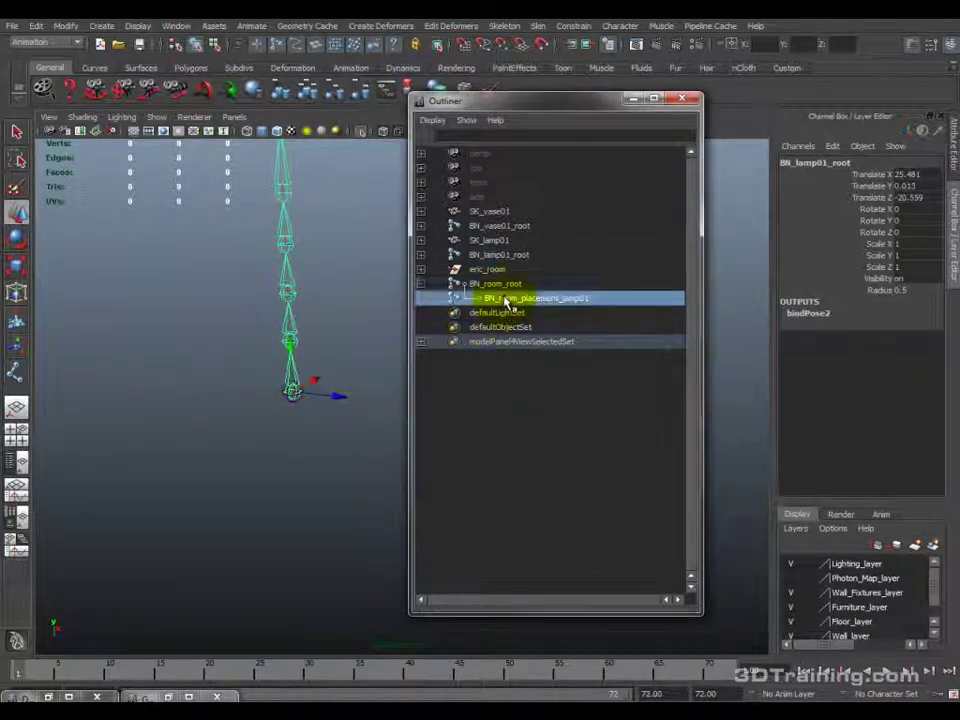
left_click(340, 413)
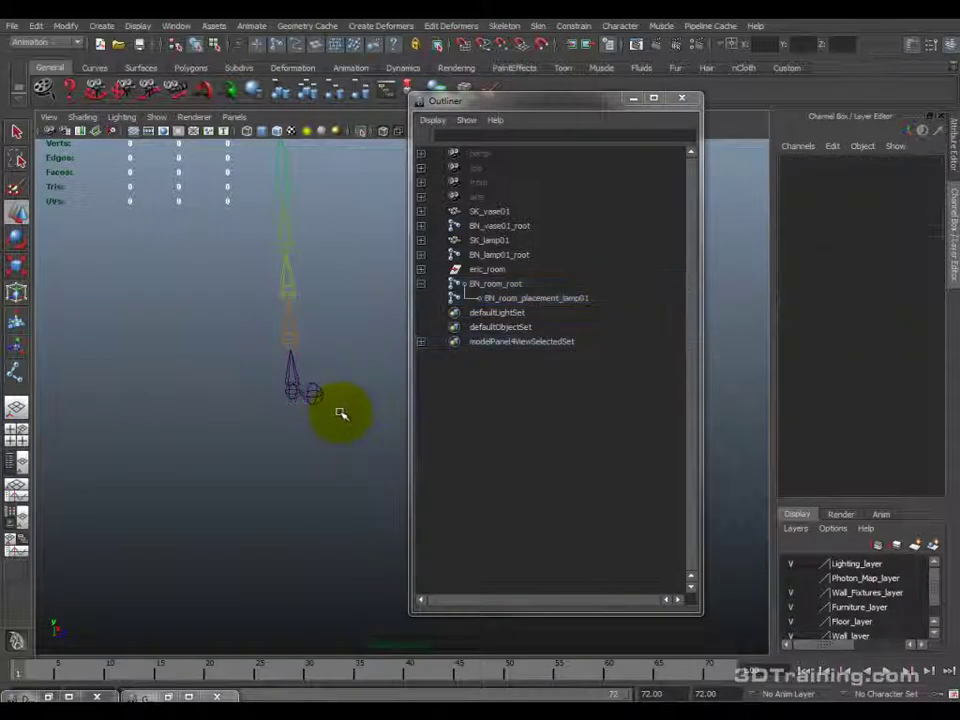
Constrain BN_room_placement_lamp01 to BN_lamp01_root with a Parent constraint.
left_click(515, 255)
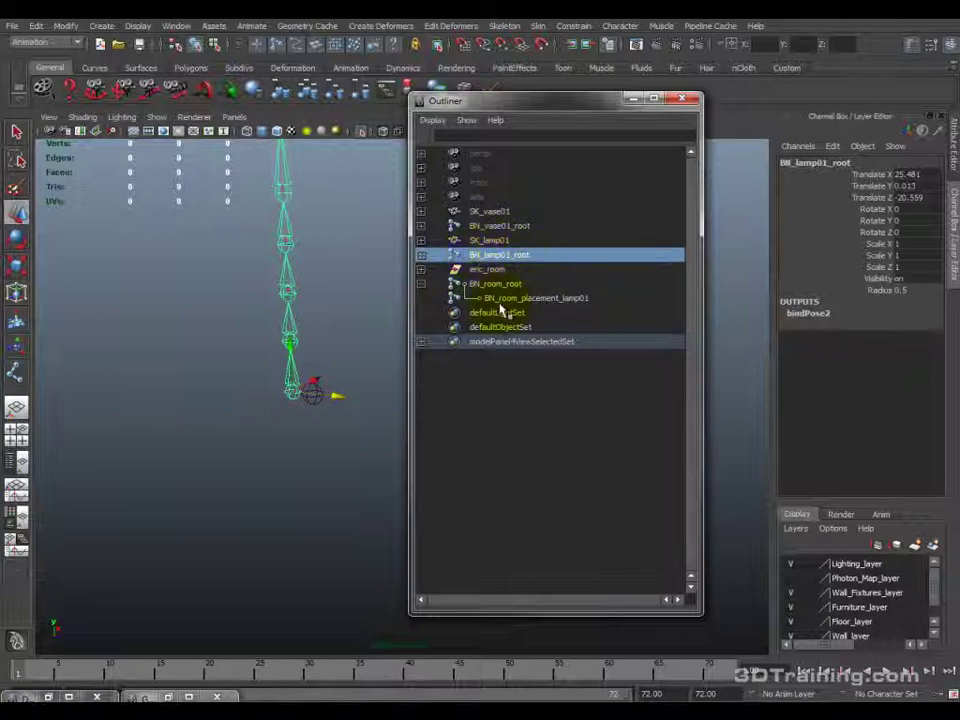
left_click(510, 256)
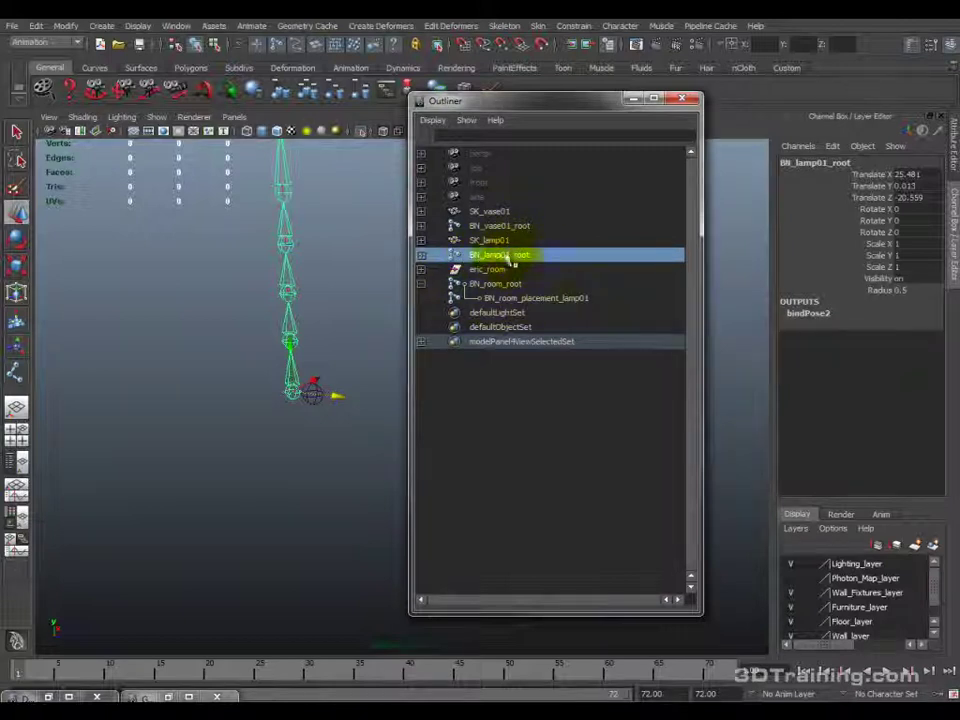
left_click(536, 300, "ctrl")
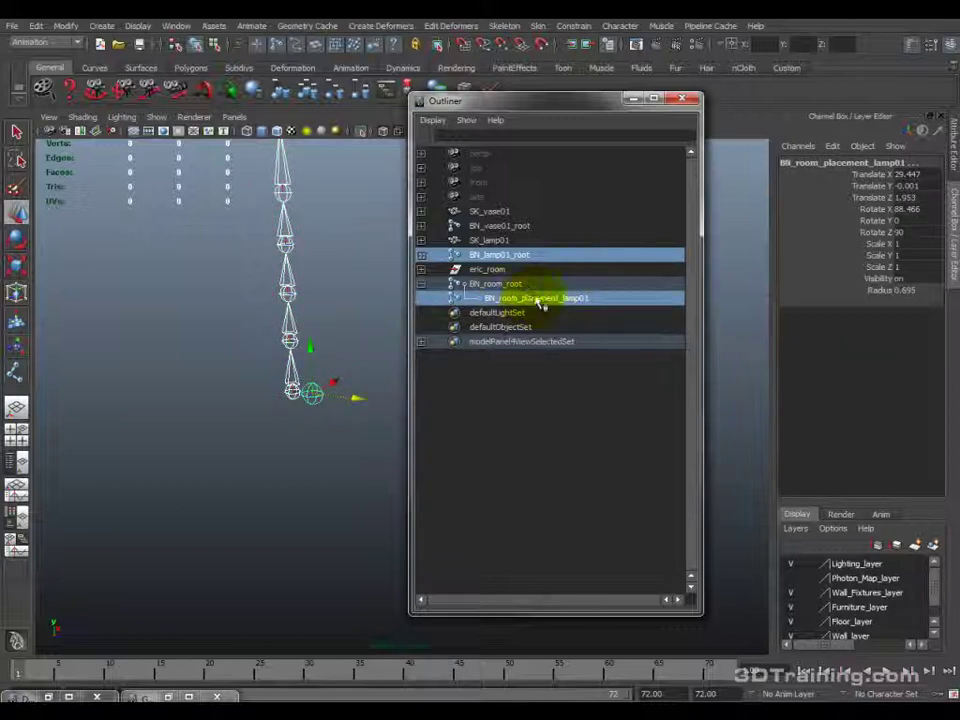
left_click(569, 28)
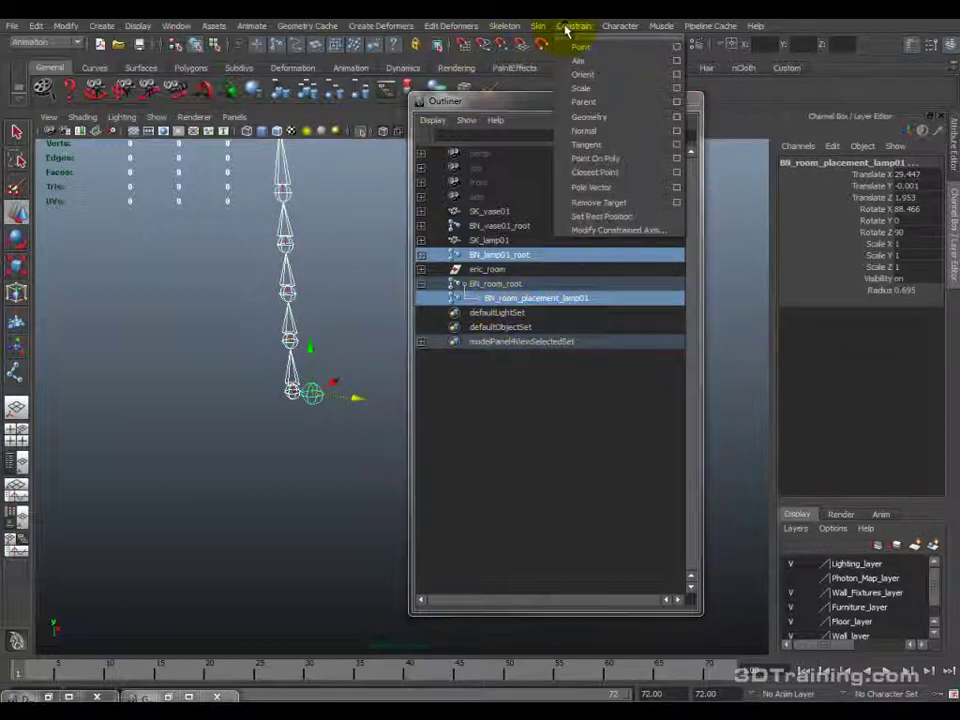
left_click(582, 104)
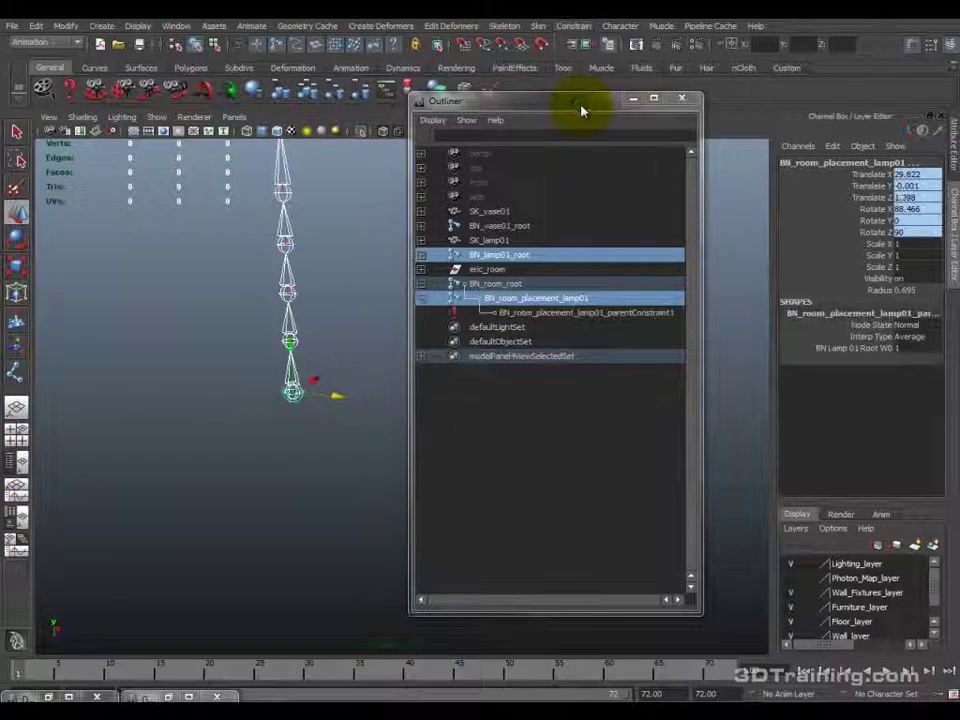
Compare the channel values of the constrained BN_room_placement_lamp01 joint with those of BN_lamp01_root.
left_click(521, 256)
left_click(525, 300)
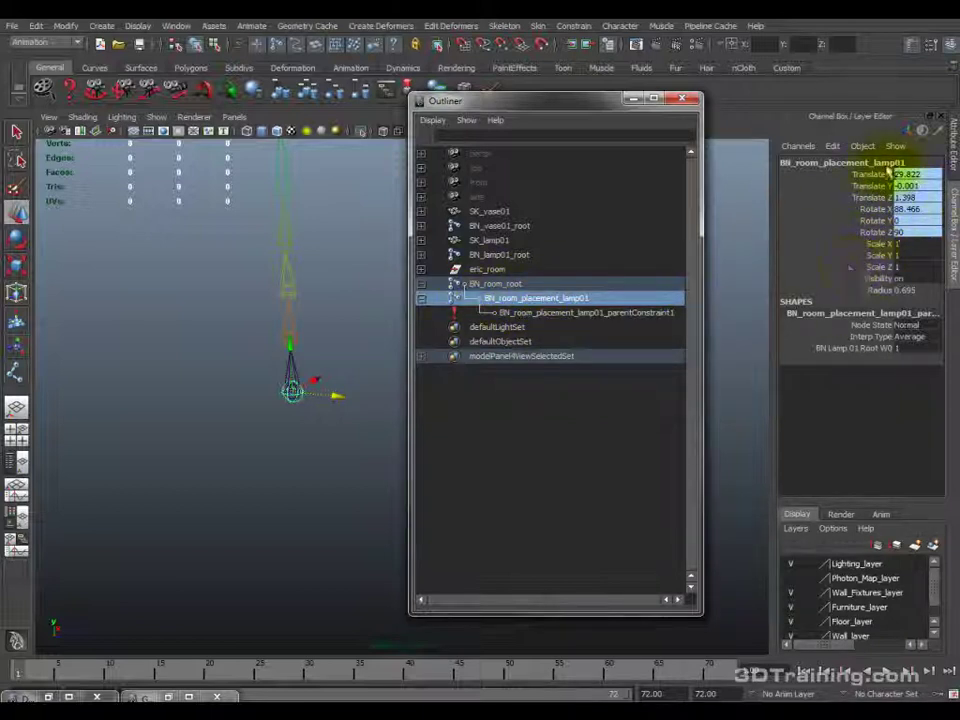
left_click(507, 256)
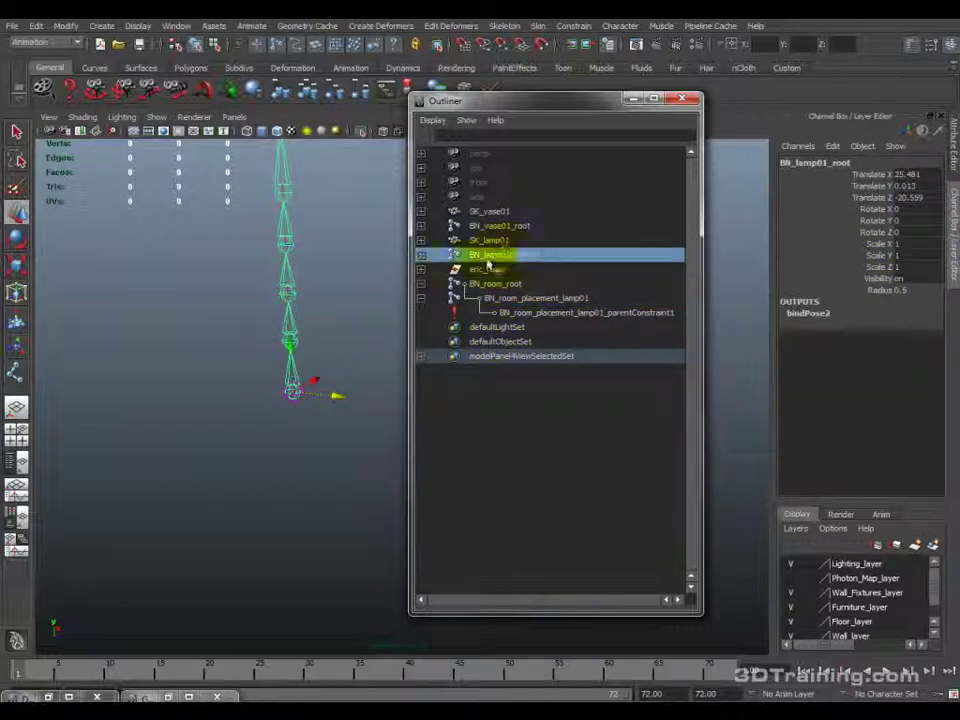
left_click(514, 313)
left_click(289, 396)
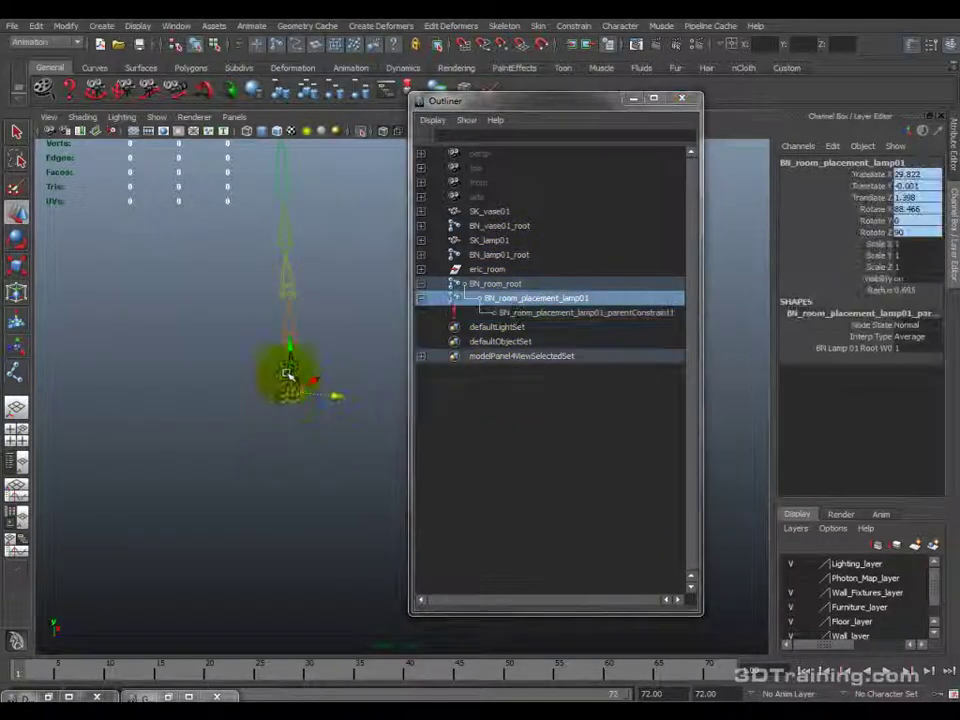
Delete the parent constraint under BN_room_placement_lamp01 and end the viewport isolation to show the whole room.
left_click(514, 226)
left_click(535, 314)
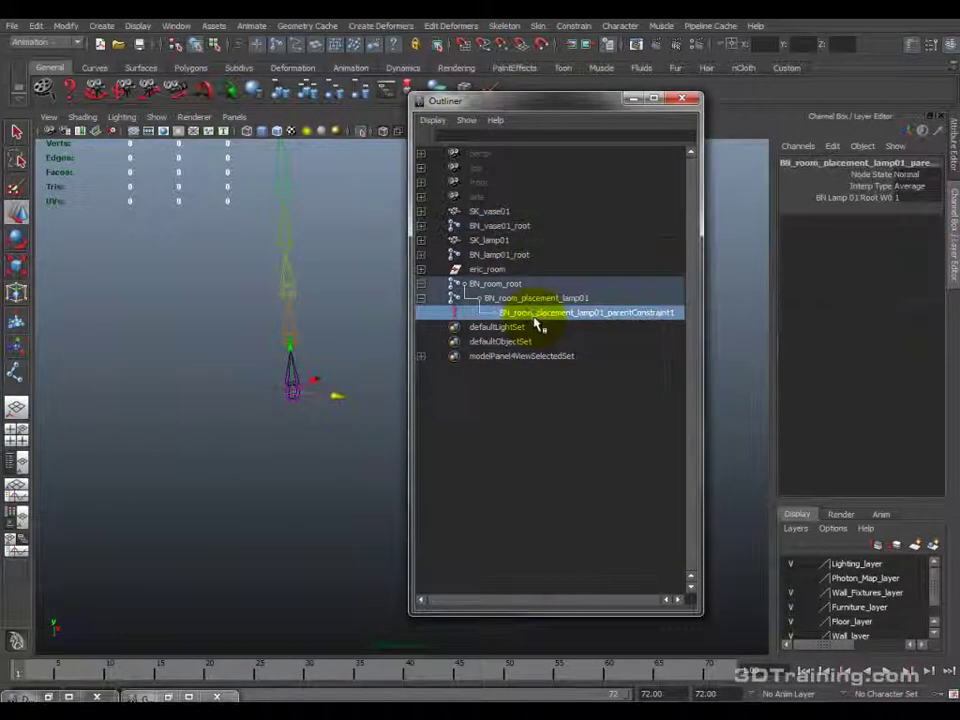
key("Delete")
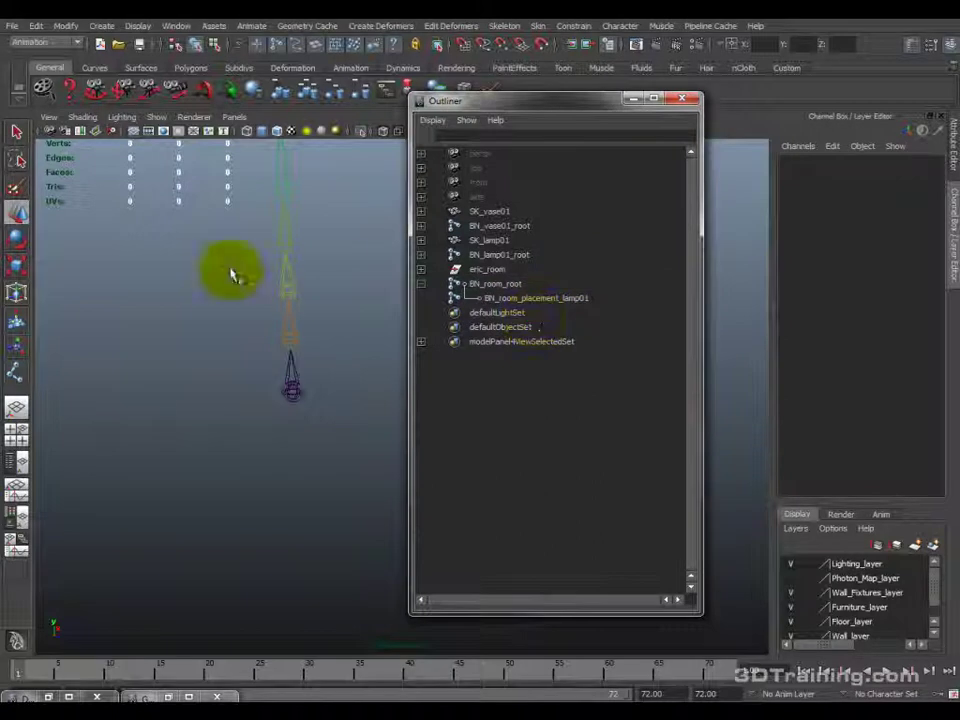
left_click(380, 130)
left_click_drag(355, 183, 289, 332, "alt")
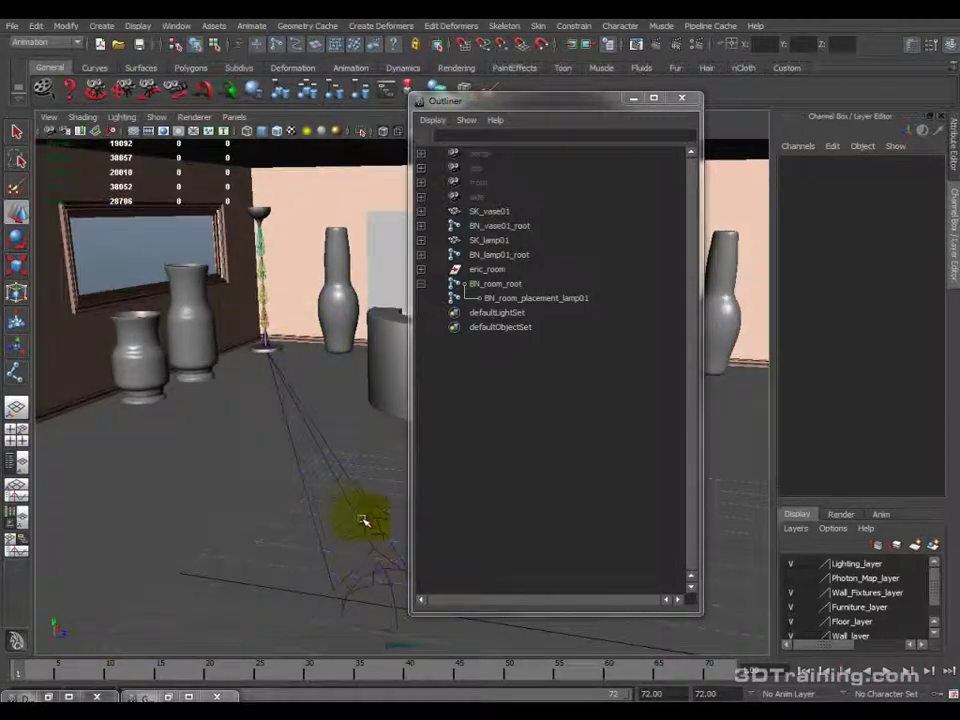
Duplicate the BN_room_placement_lamp01 joint within the BN_room_root hierarchy.
left_click(541, 297)
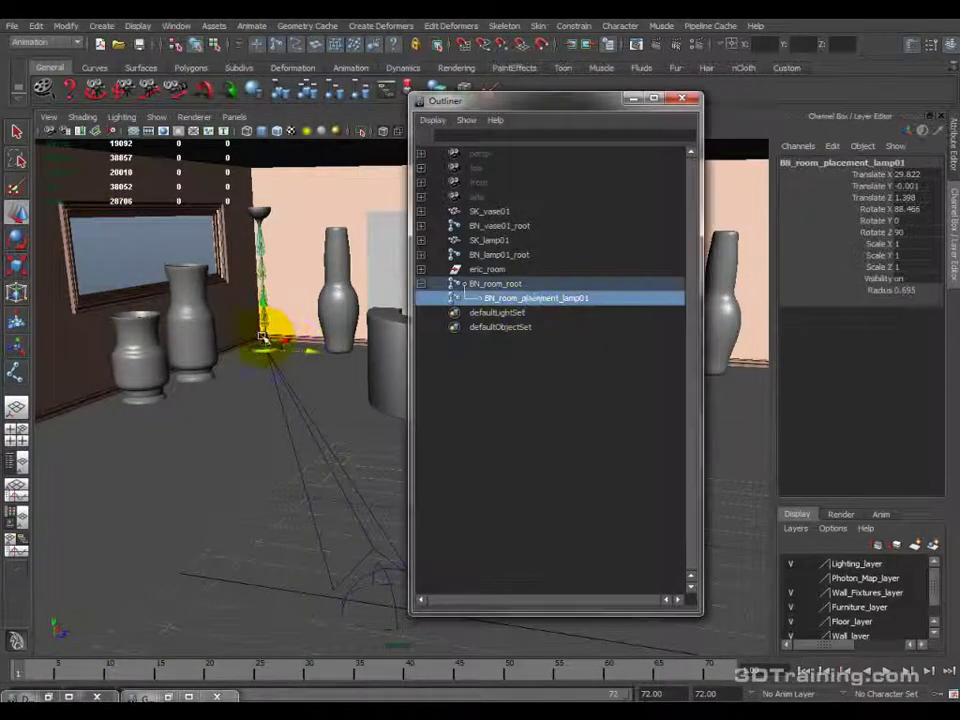
left_click_drag(268, 364, 232, 360, "alt")
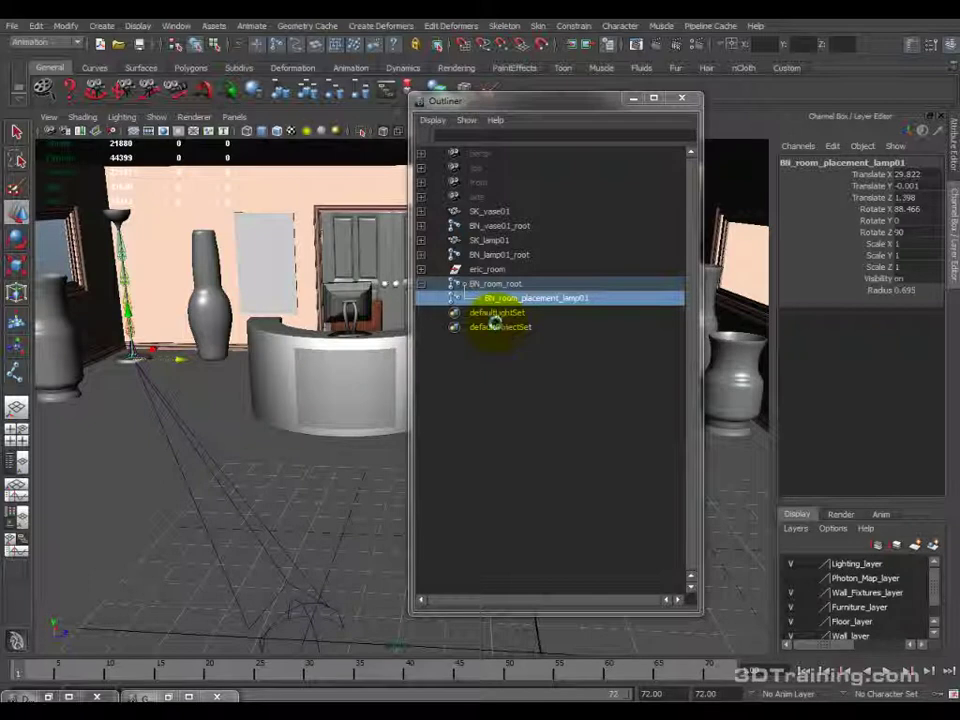
key("ctrl+d")
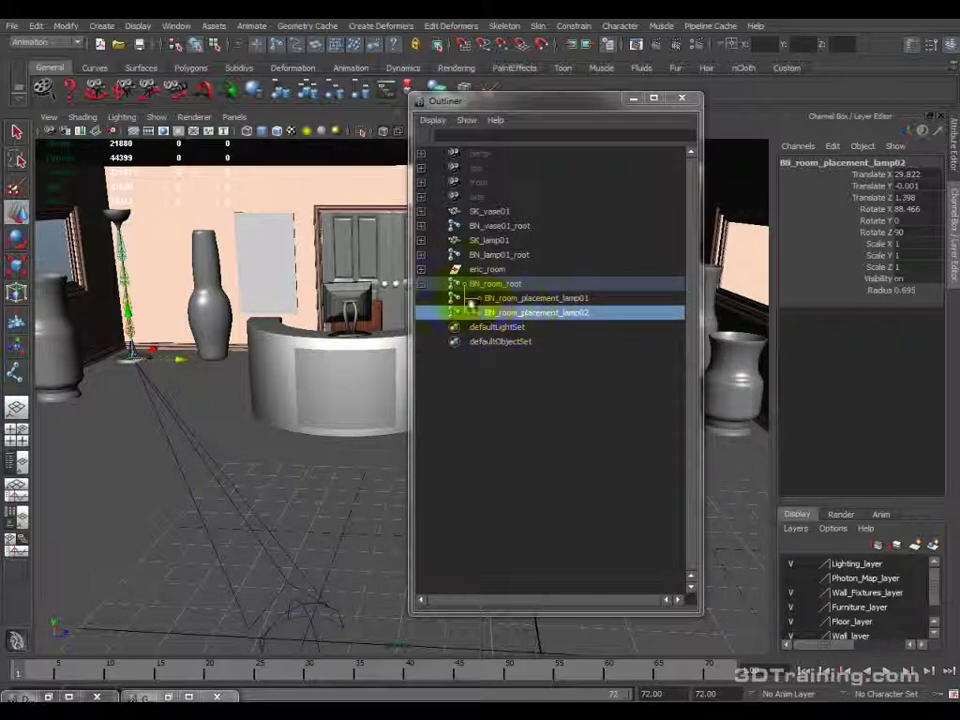
middle_click_drag(538, 318, 484, 297)
left_click(424, 285)
left_click(424, 285)
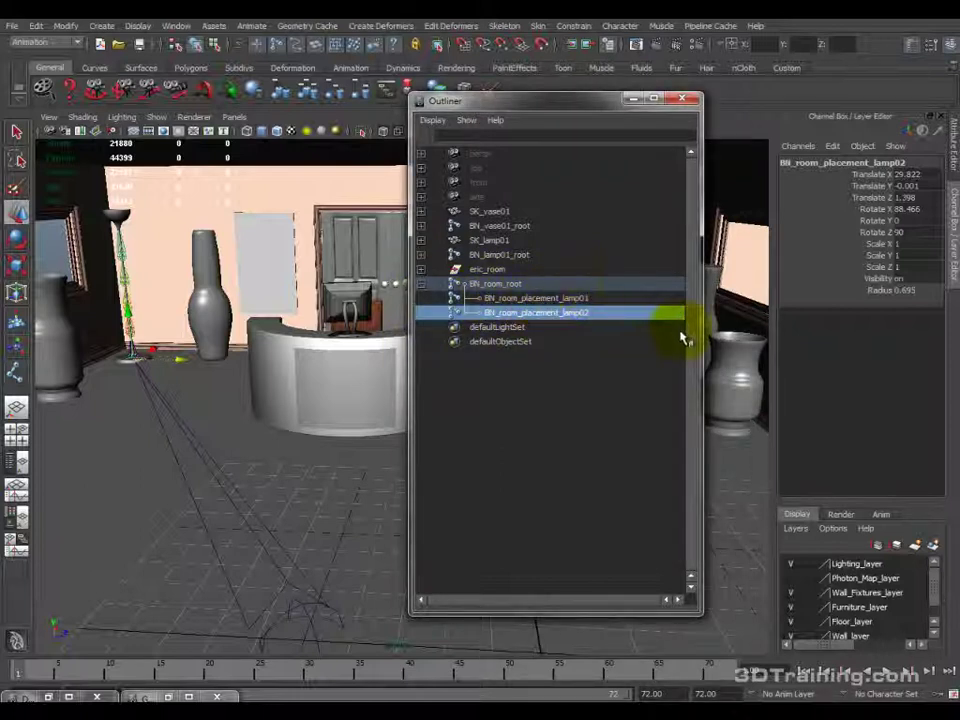
Move the BN_room_placement_lamp02 joint from the lamp to beside the tall vase's base, at about X 27.9, Z 4.2.
left_click(548, 299)
left_click_drag(231, 311, 307, 345, "alt")
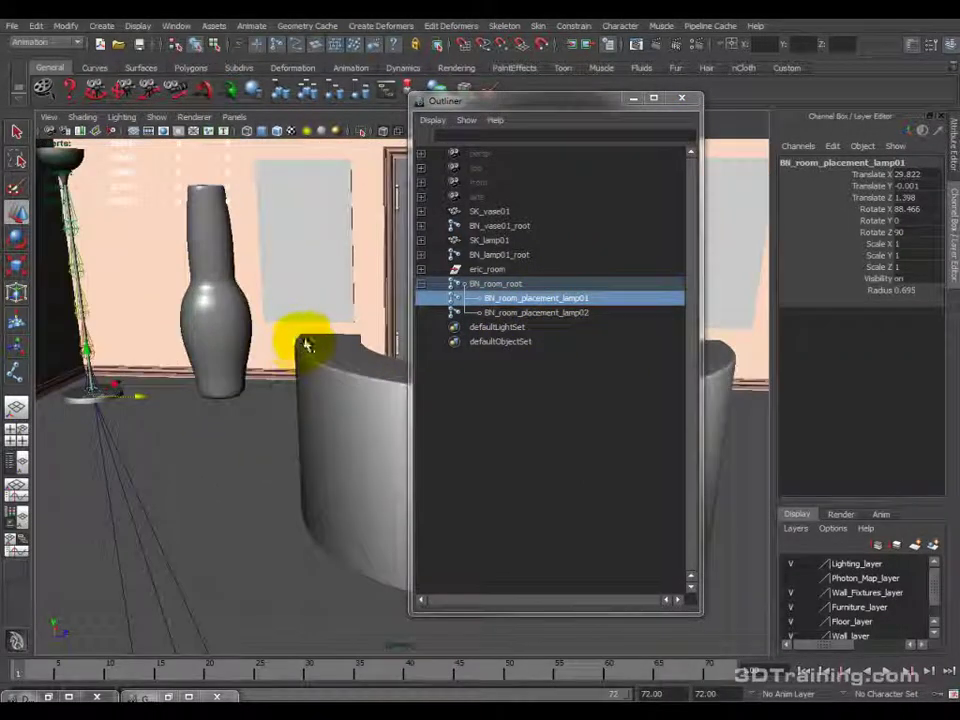
left_click(565, 314)
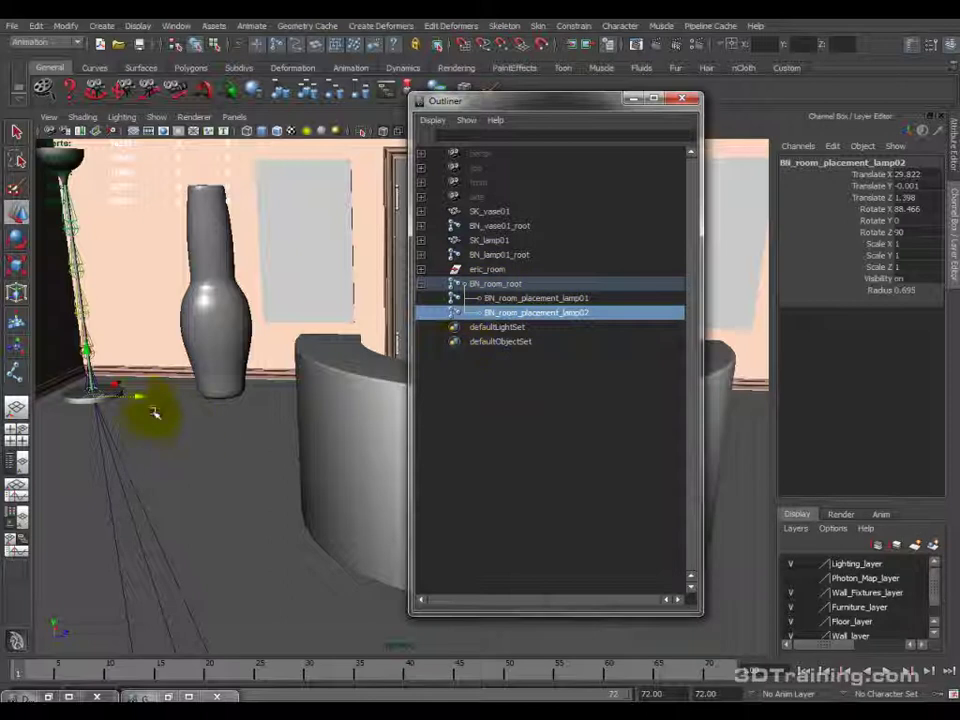
left_click_drag(135, 393, 240, 372)
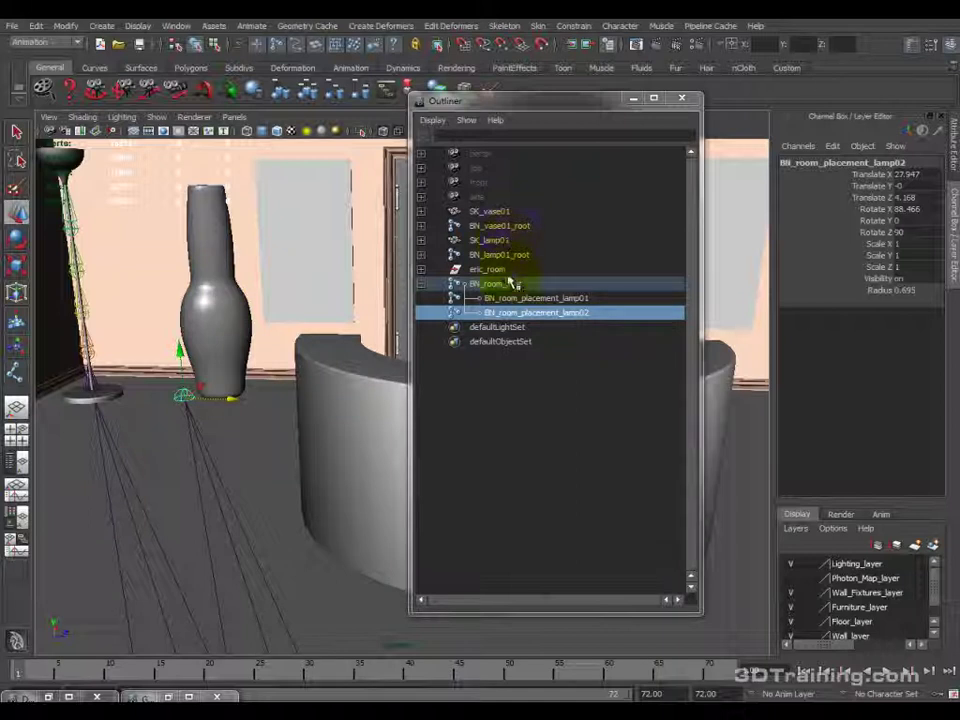
Rename the BN_room_placement_lamp02 joint to BN_room_placement_vase01.
left_click(505, 226)
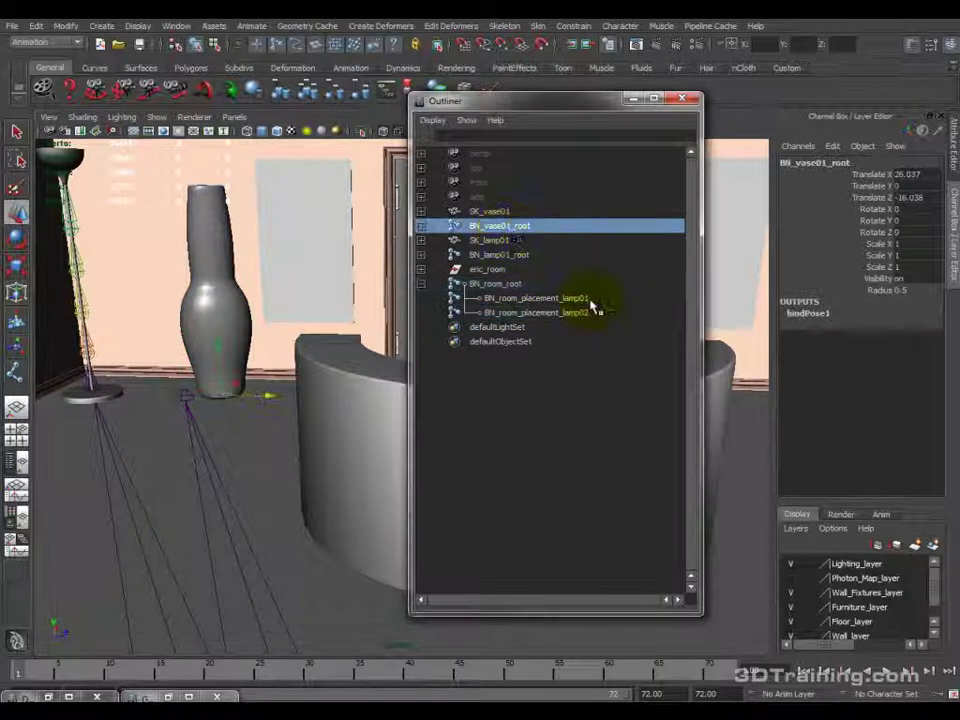
left_click(557, 314, "ctrl")
double_click(557, 314)
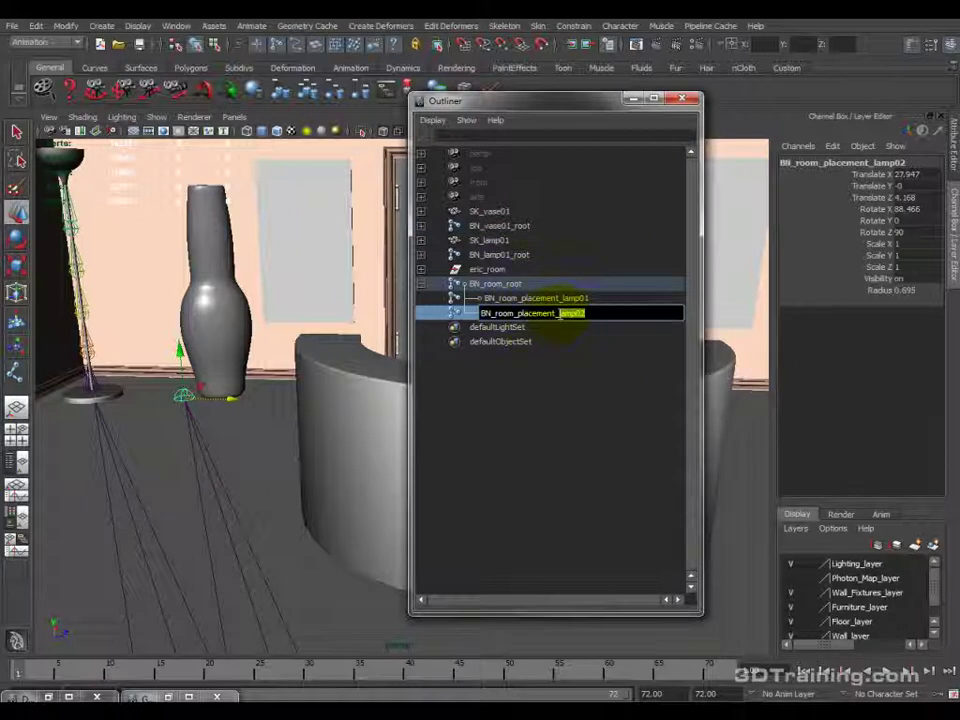
type("BN_room_placement_vase01")
key("Return")
Constrain BN_room_placement_vase01 to BN_vase01_root with a Parent constraint.
left_click(519, 229)
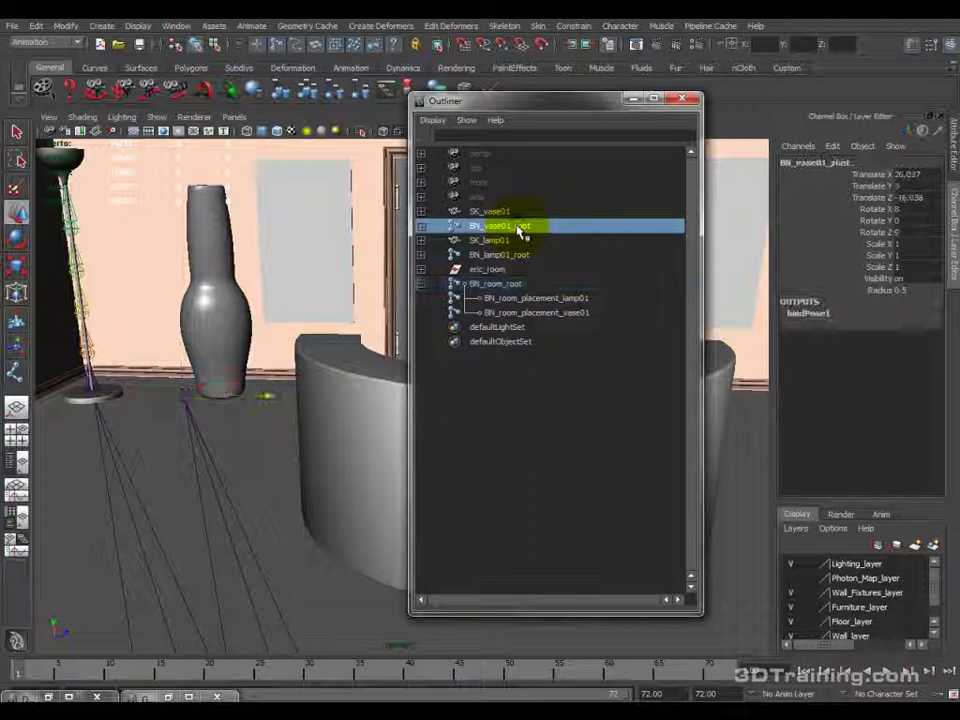
left_click(558, 313, "ctrl")
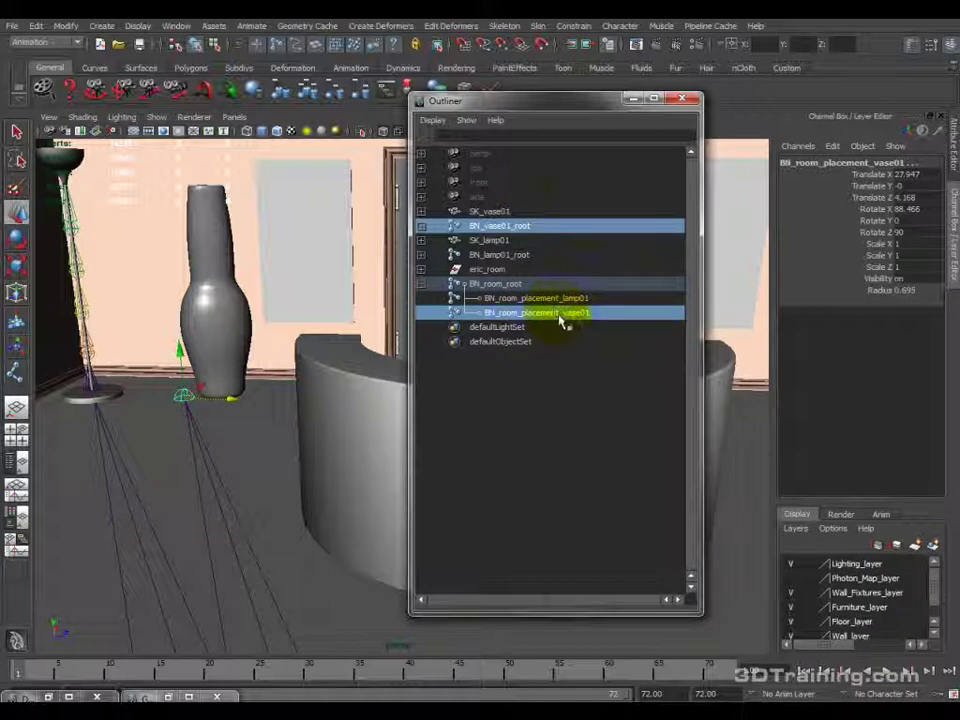
left_click(572, 26)
left_click(585, 98)
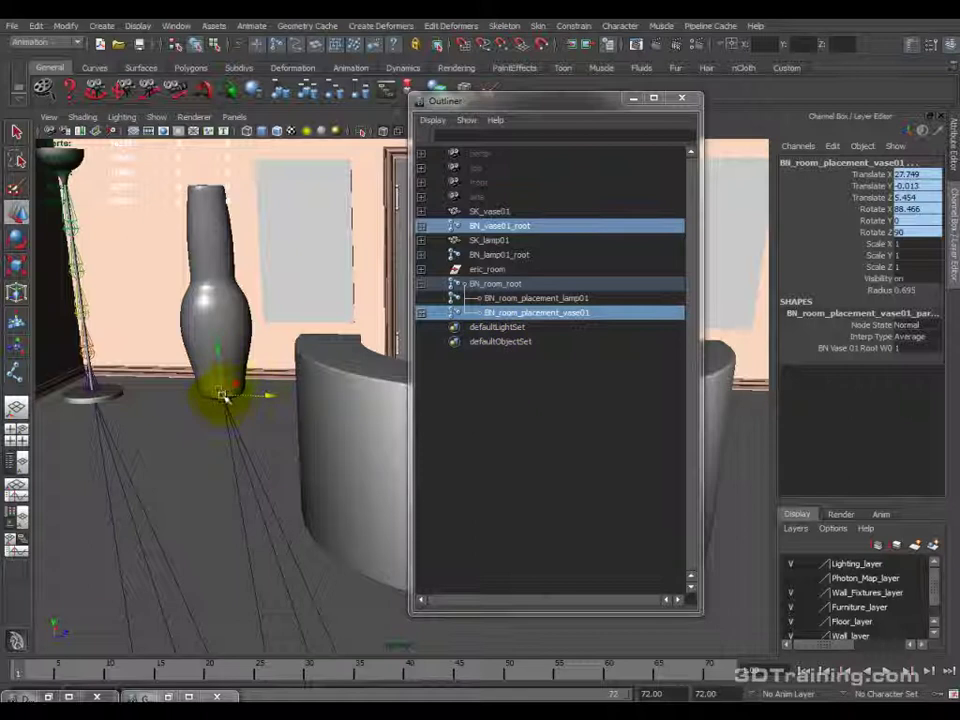
Expand BN_room_placement_vase01 and delete its parent constraint.
left_click(421, 313)
left_click(506, 327)
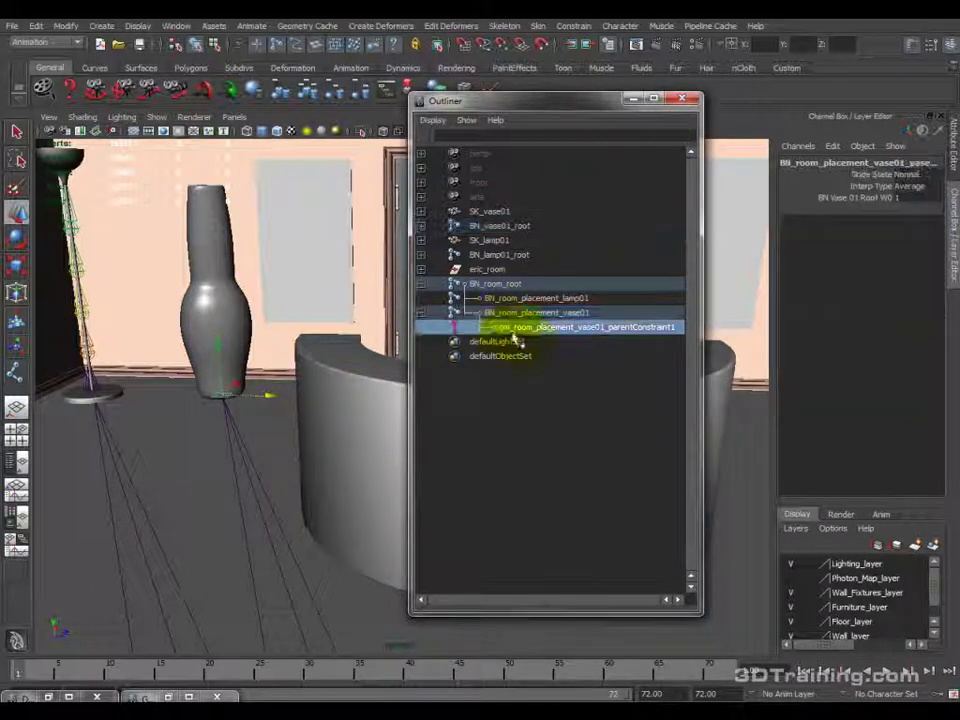
key("Delete")
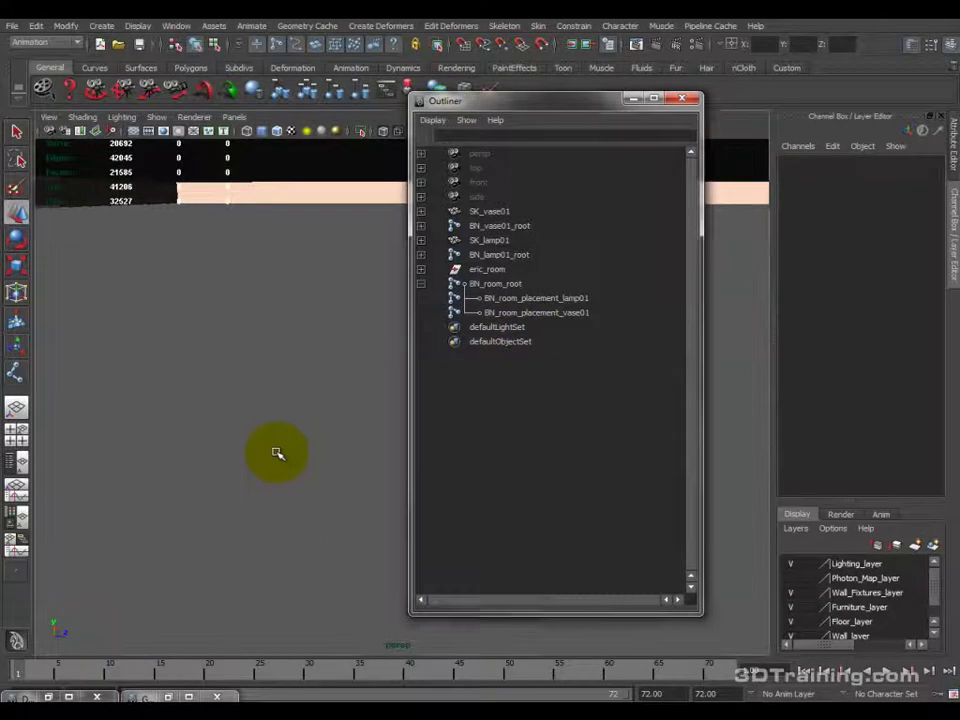
Check the positions of BN_room_placement_vase01 and BN_room_placement_lamp01 in the room by selecting each in turn.
left_click_drag(277, 453, 321, 364, "alt")
left_click(550, 312)
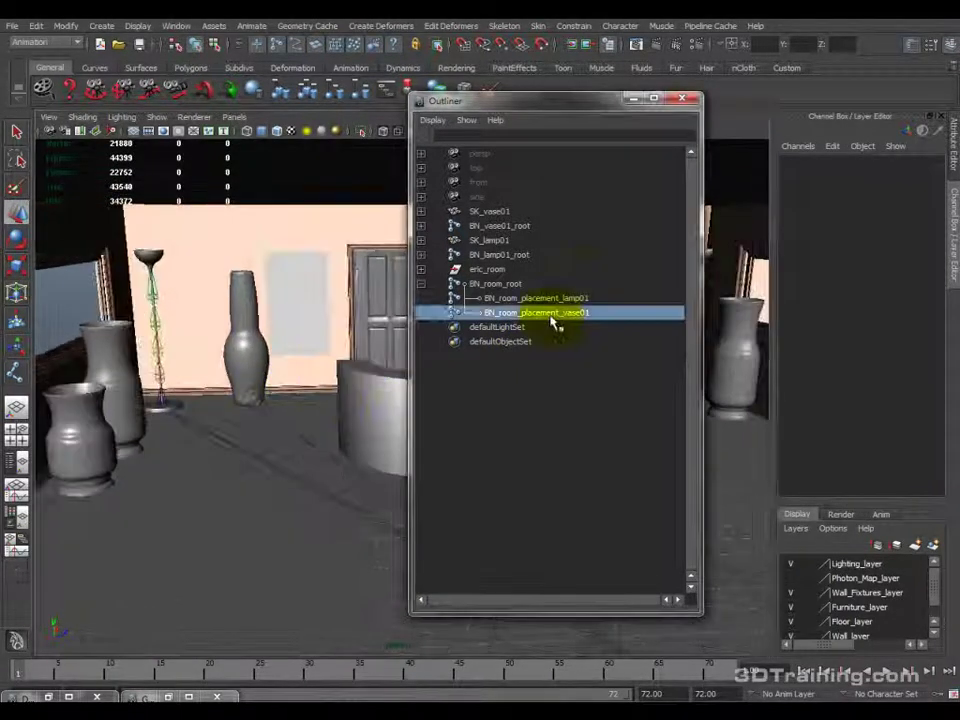
left_click(550, 299)
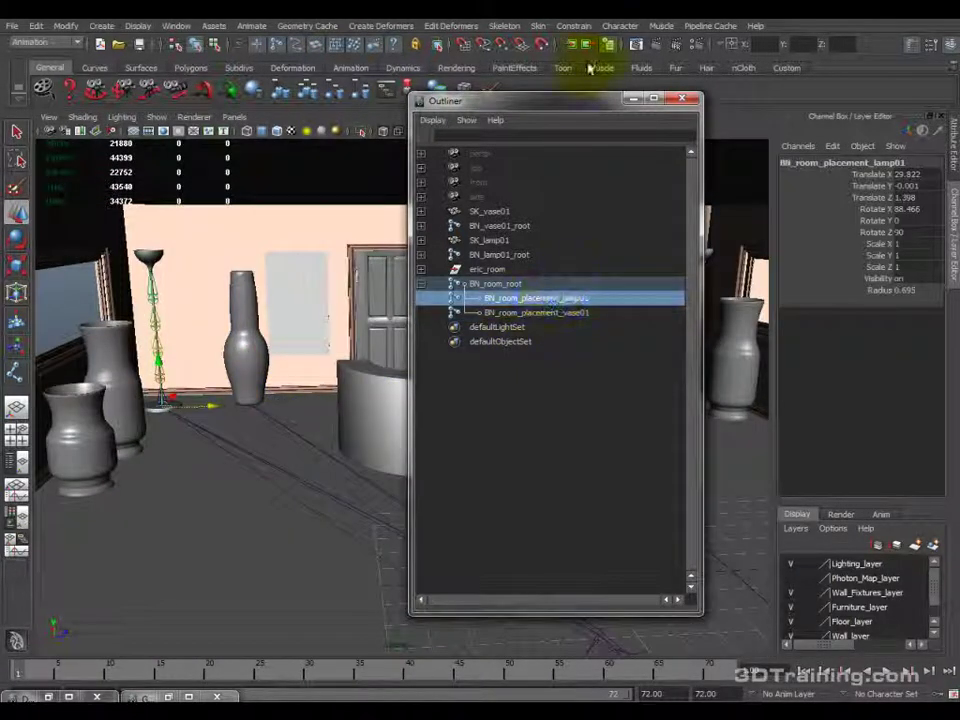
Move the Outliner clear of the room view and inspect the second vase and lamp across from the rigged props.
left_click_drag(567, 110, 406, 138)
left_click(636, 186)
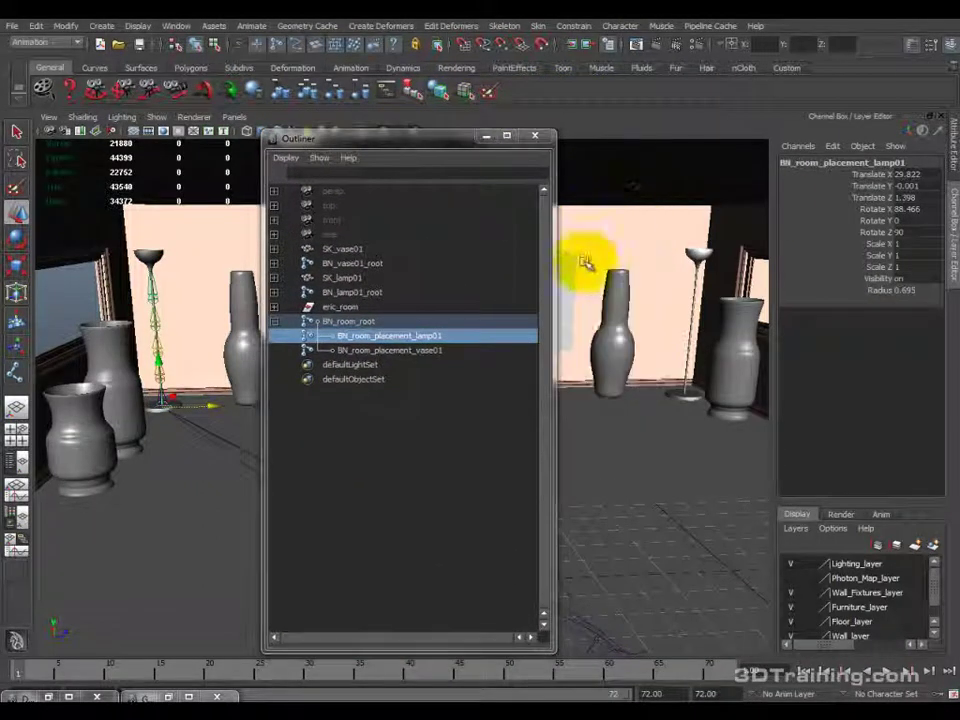
left_click_drag(557, 288, 500, 296)
left_click_drag(377, 145, 877, 192)
middle_click_drag(626, 328, 553, 337, "alt")
left_click_drag(553, 337, 551, 343, "alt")
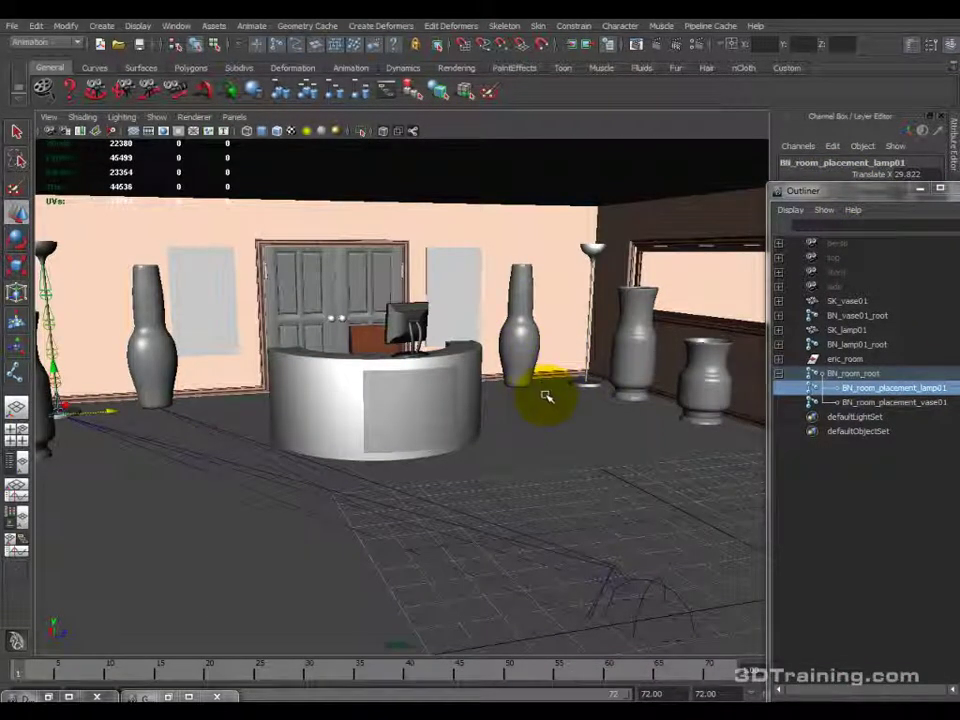
left_click(525, 305)
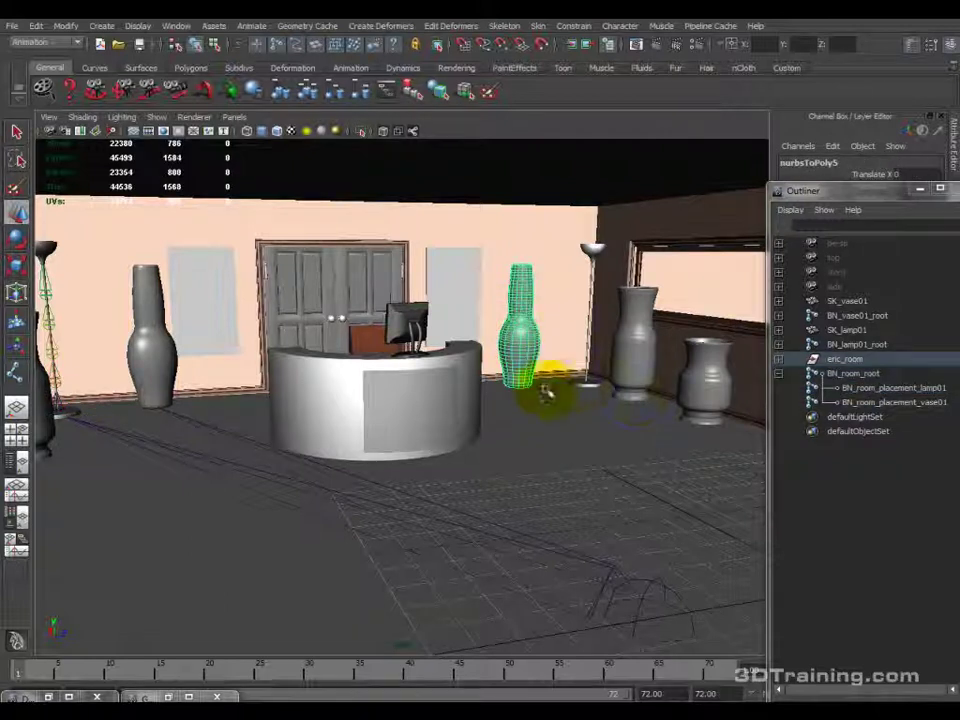
left_click(582, 383)
left_click(520, 340)
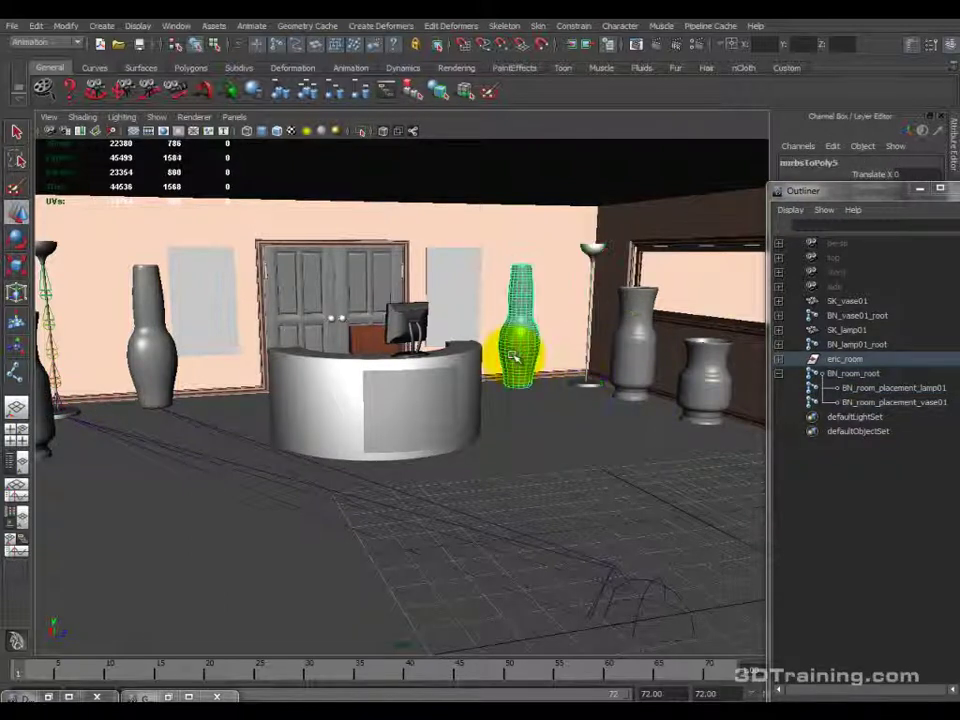
key("f")
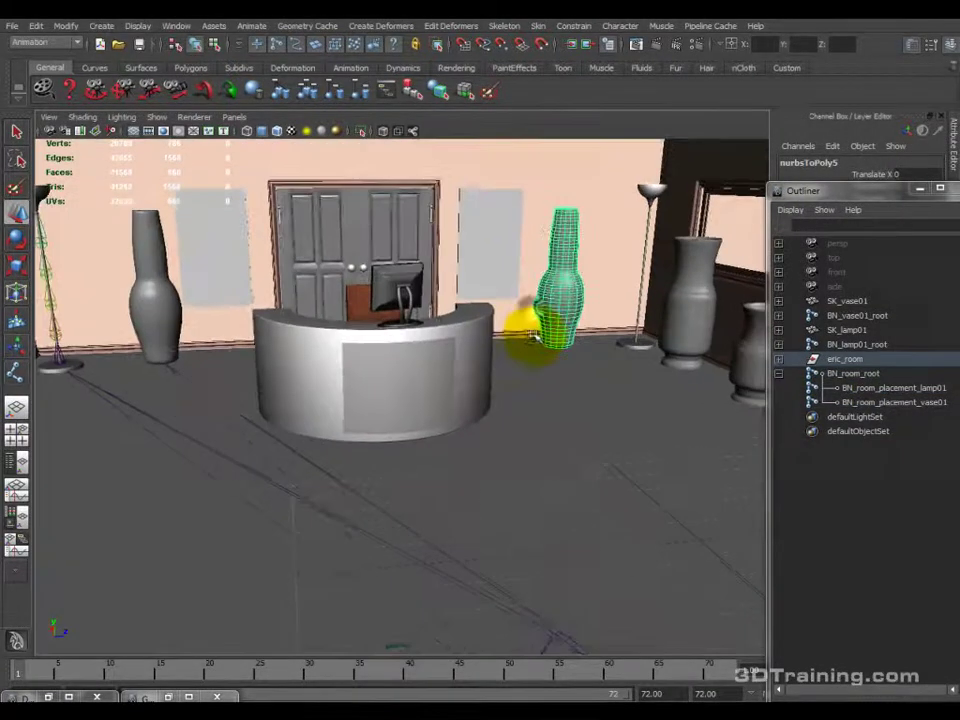
Duplicate the BN_room_placement_lamp01 joint.
left_click(825, 389)
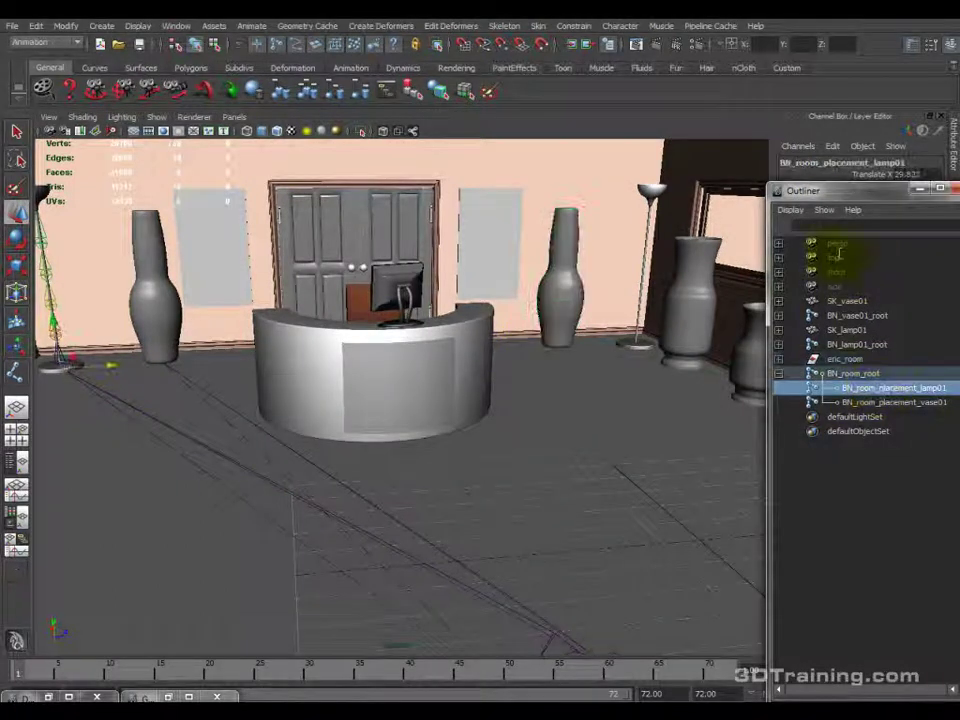
left_click_drag(810, 192, 772, 197)
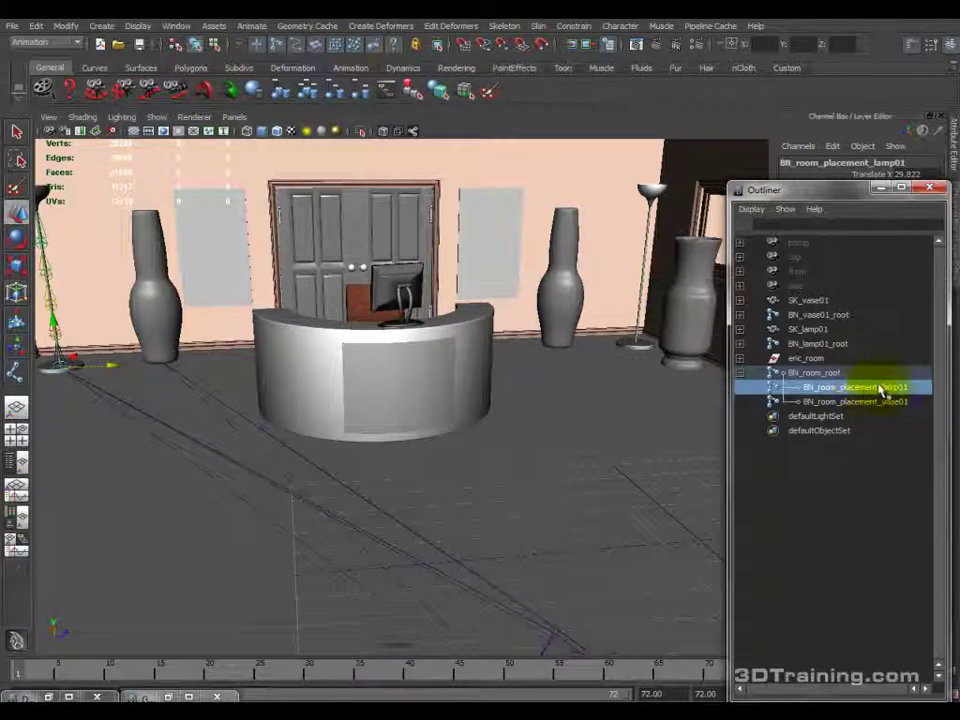
key("ctrl+d")
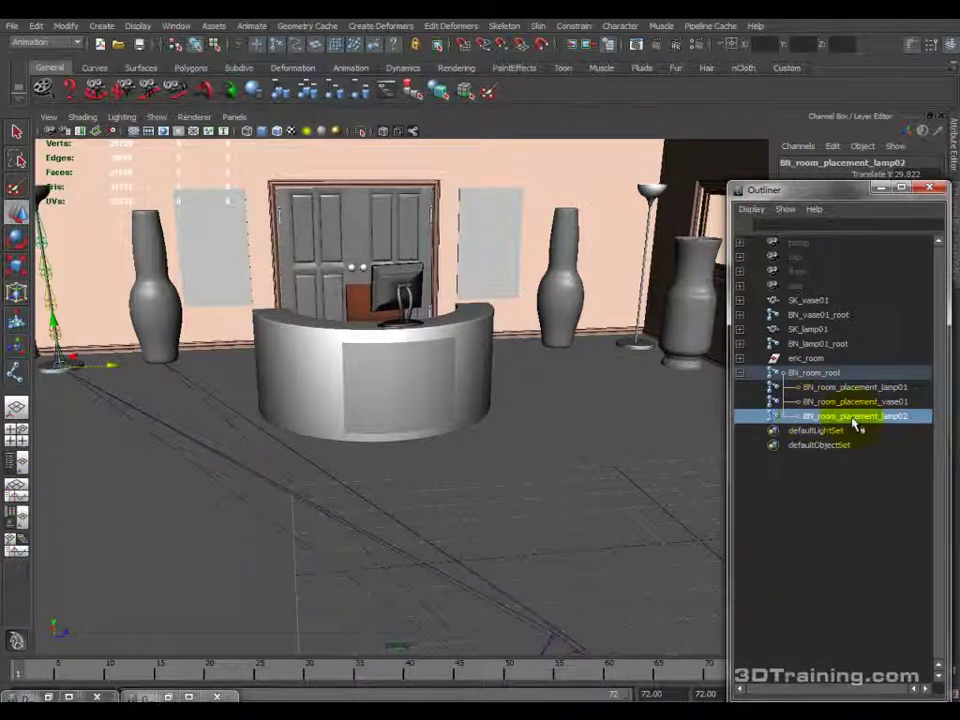
Move the duplicated lamp placement joint to the base of the second lamp in the far corner, at Translate X about 13.5.
left_click_drag(103, 364, 628, 444)
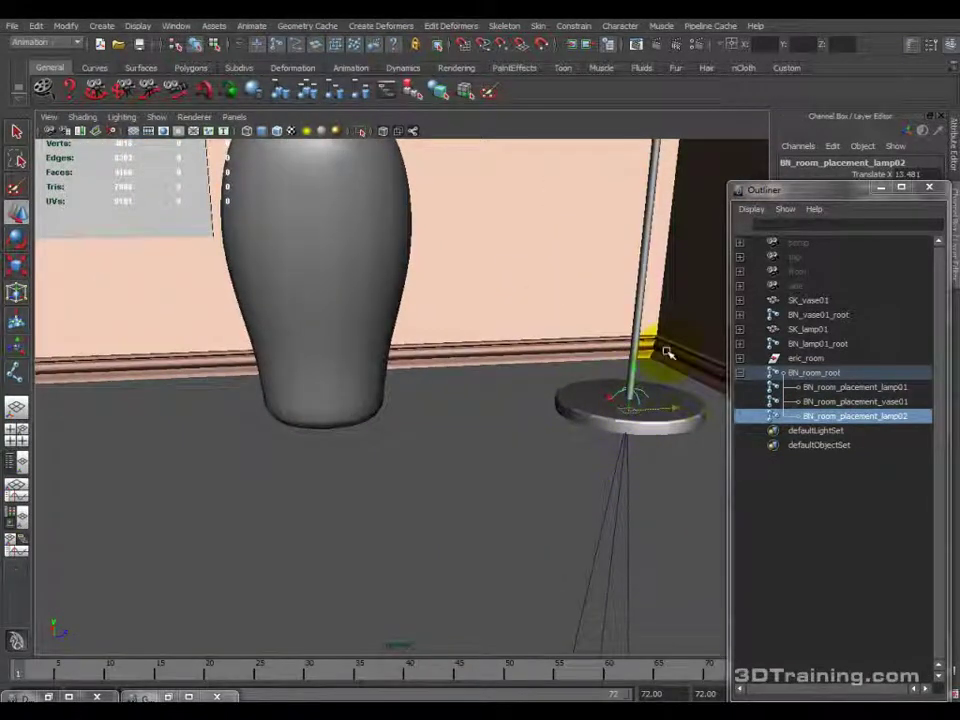
left_click_drag(636, 364, 549, 423, "alt")
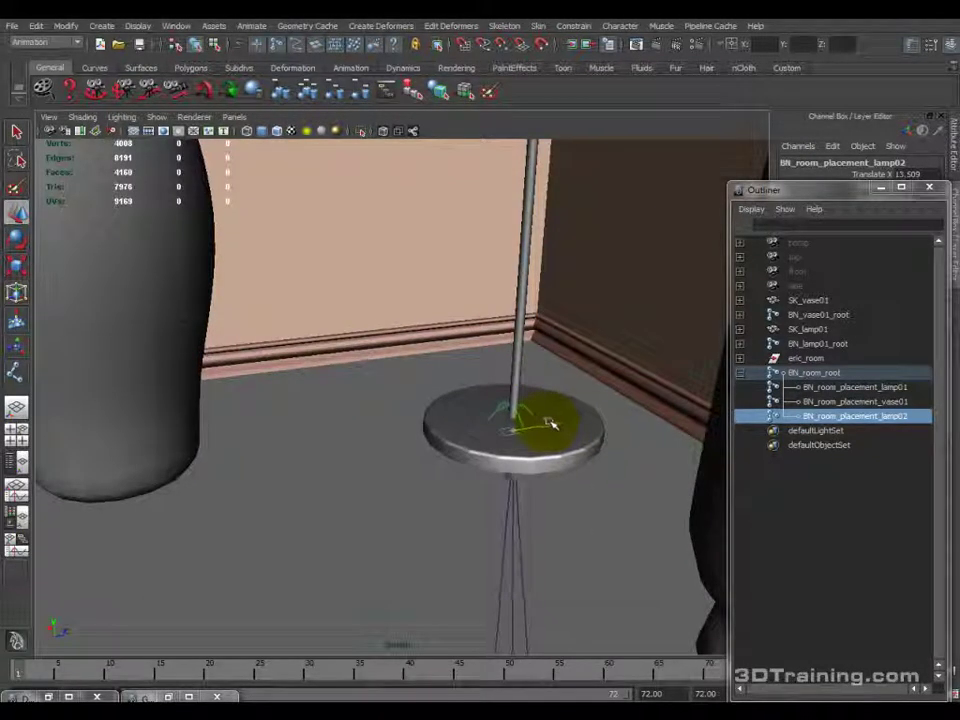
key("w")
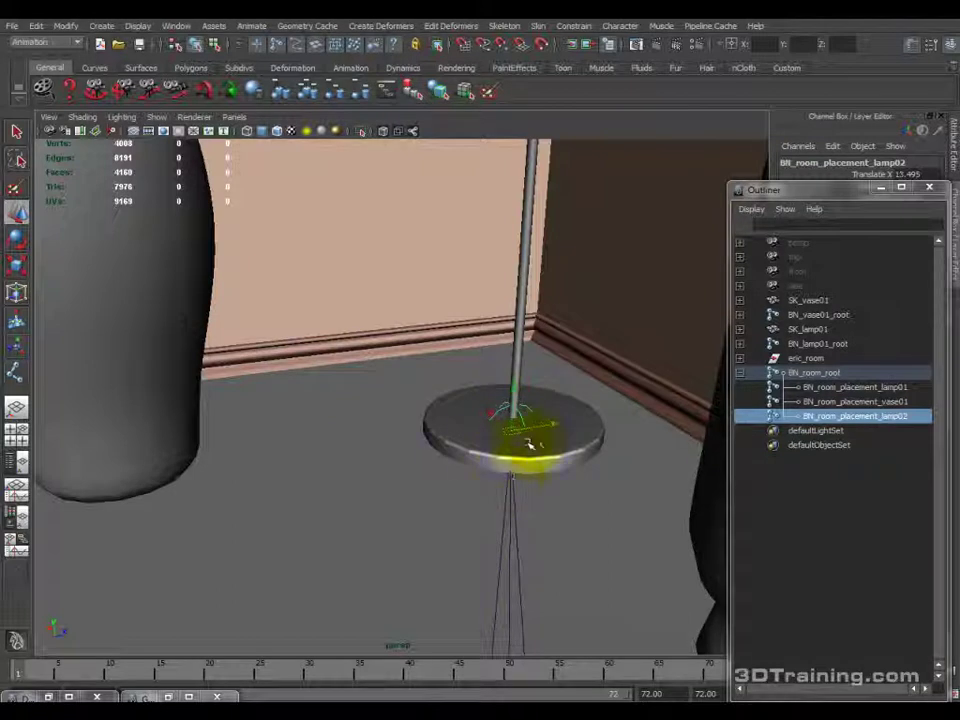
mouse_move(552, 428)
left_mouse_down()
mouse_move(489, 439)
mouse_move(514, 444)
mouse_move(553, 429)
mouse_move(553, 437)
left_mouse_up()
scroll(518, 416, "down", 3)
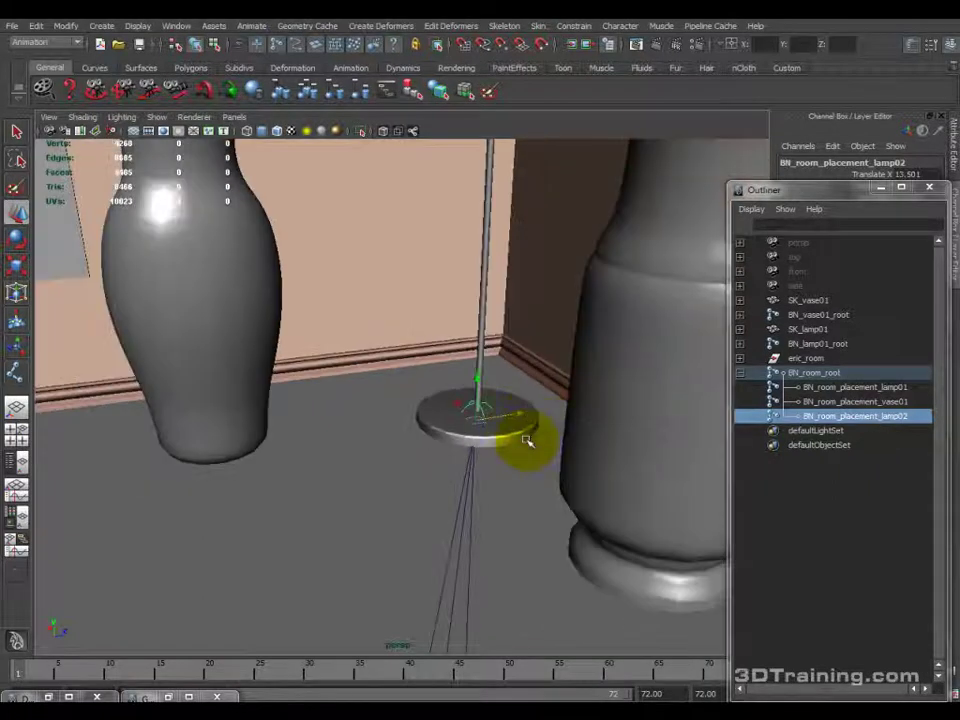
left_click_drag(506, 435, 478, 450, "alt")
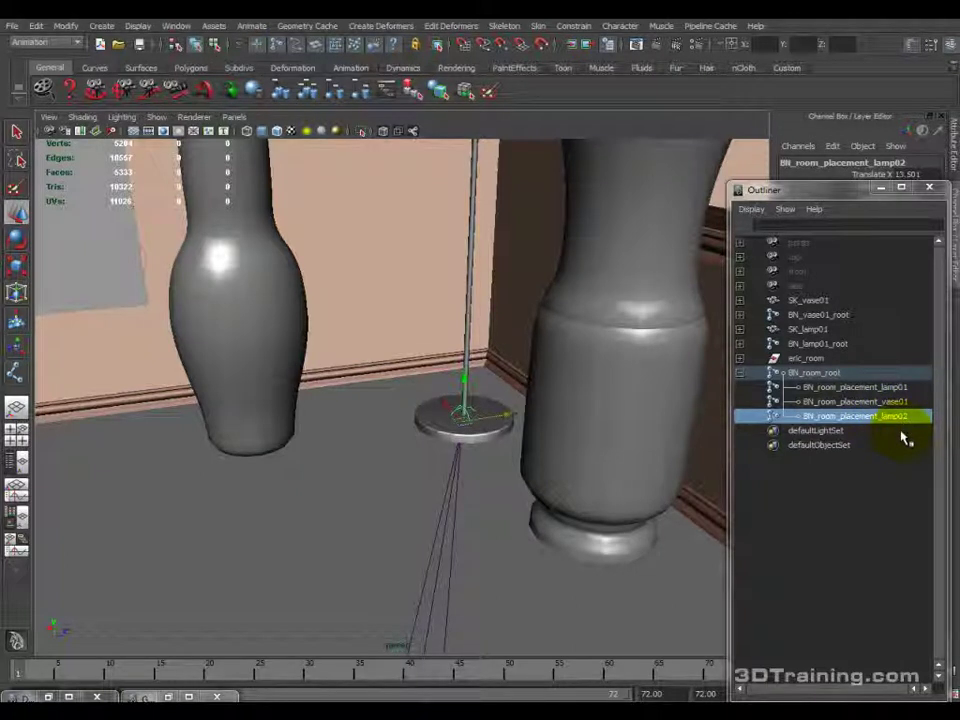
Delete the second lamp's mesh from the room, keeping the placement joint at its base.
left_click_drag(152, 330, 355, 405, "alt")
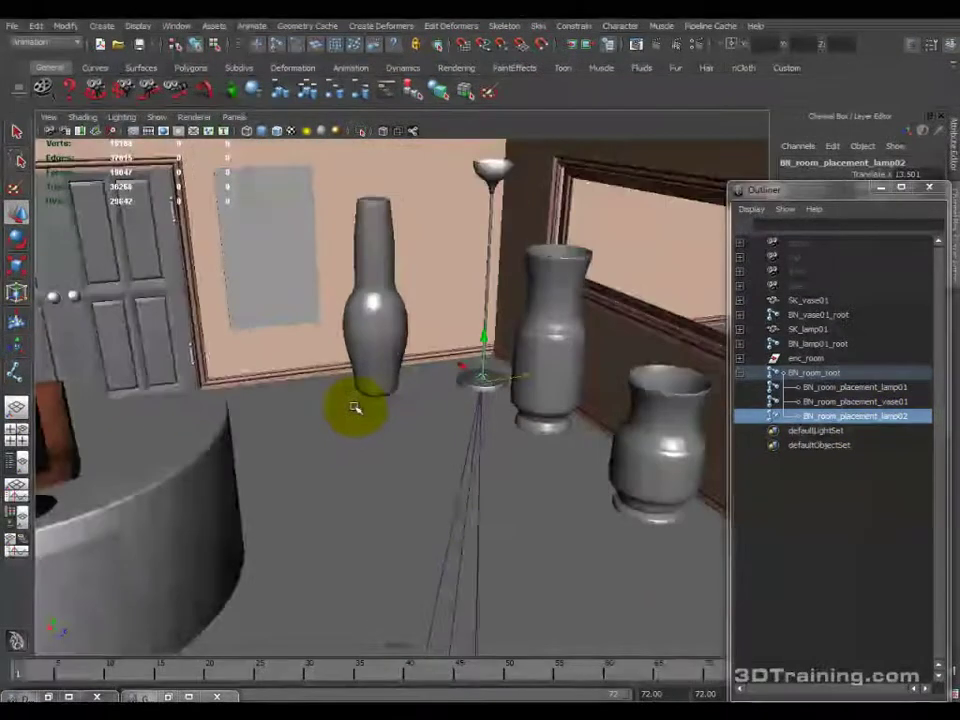
left_click(491, 174)
left_click(489, 384)
left_click(510, 405)
left_click(486, 394)
key("Delete")
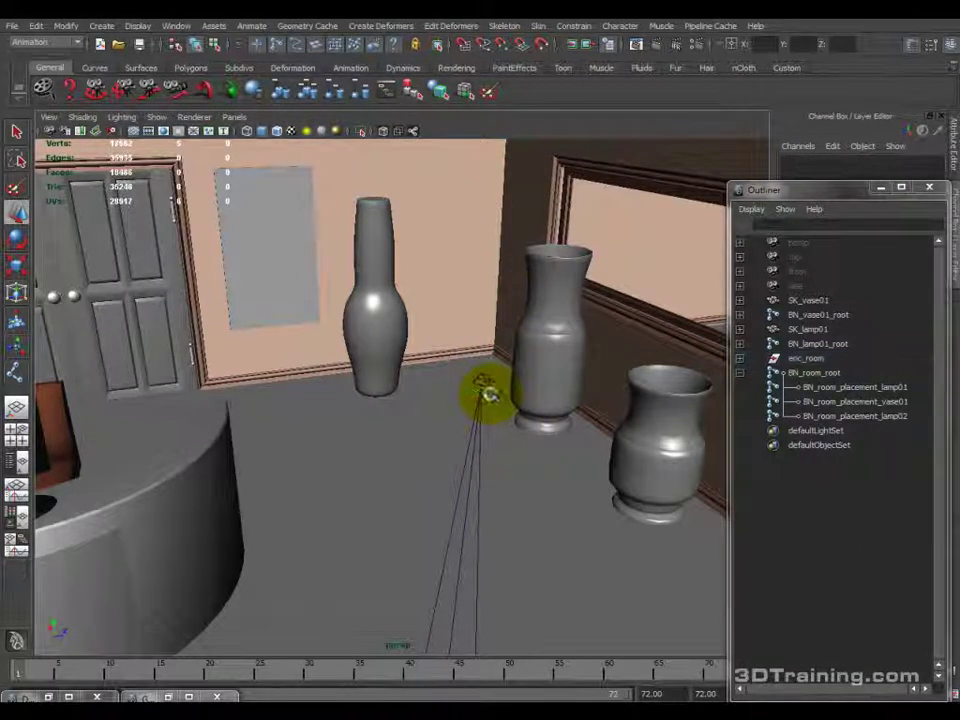
Examine the room without the second lamp, selecting eric_room and BN_room_placement_lamp02 in turn.
left_click_drag(487, 397, 310, 217, "alt")
left_click(13, 407)
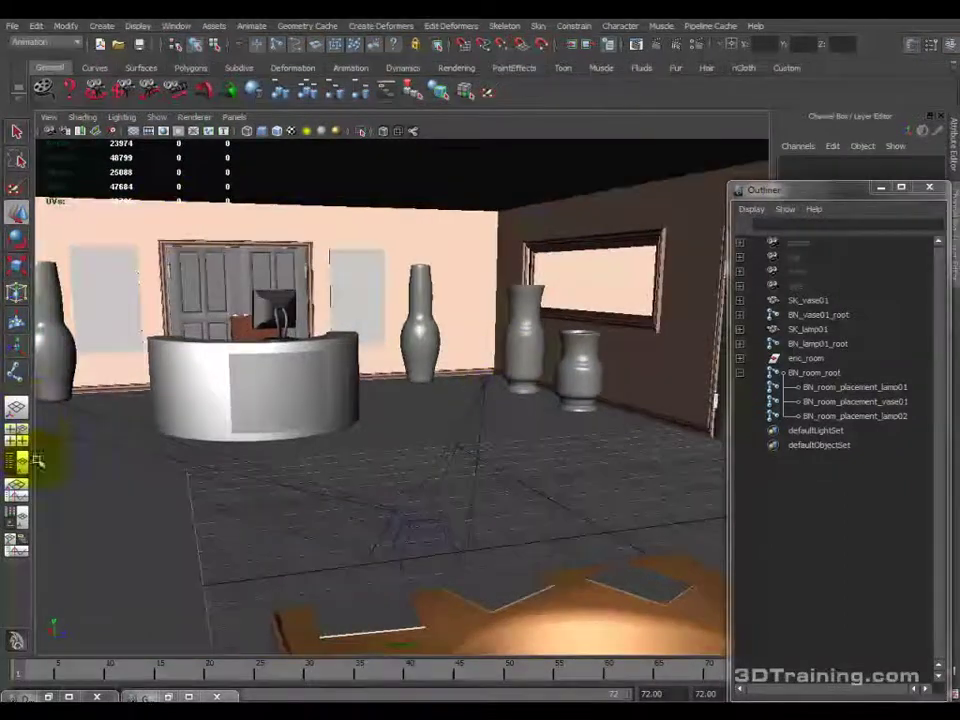
left_click(289, 504)
left_click(404, 414)
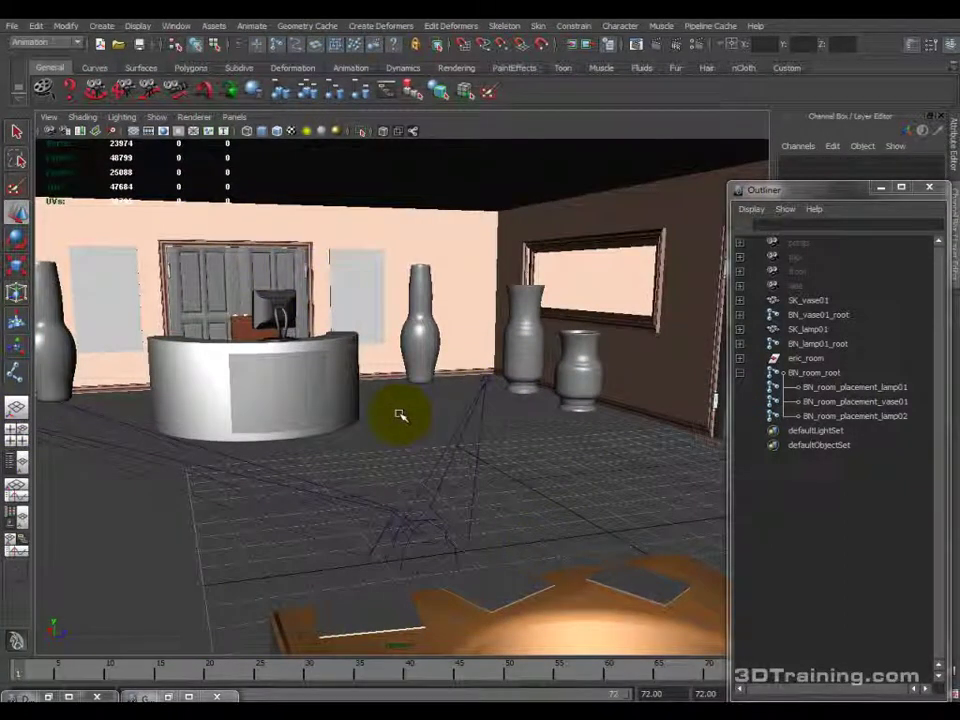
left_click(805, 358)
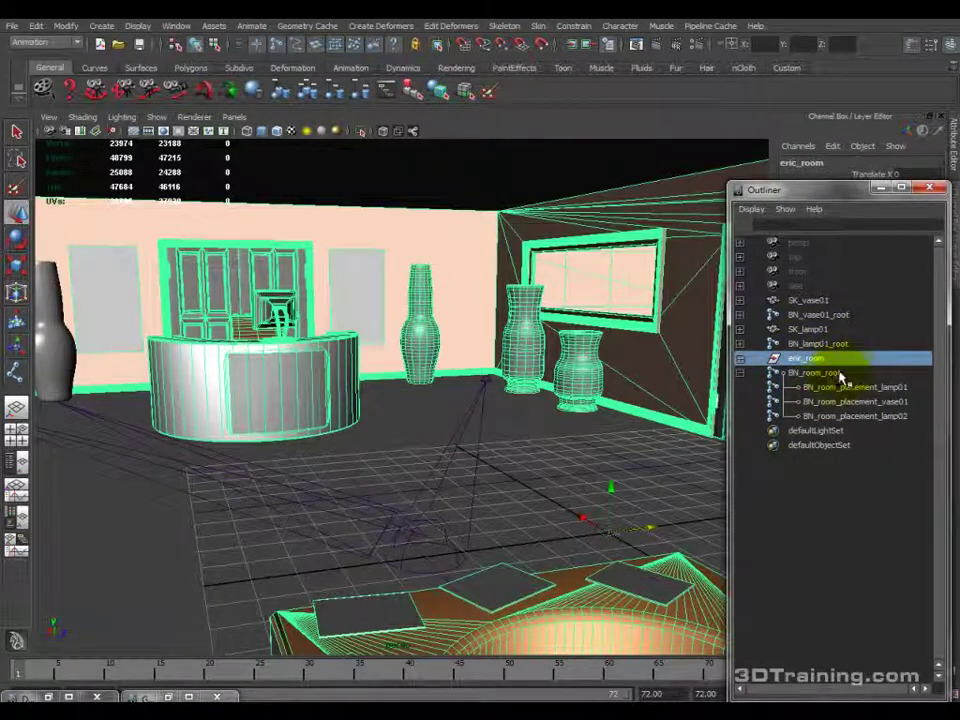
left_click(483, 382)
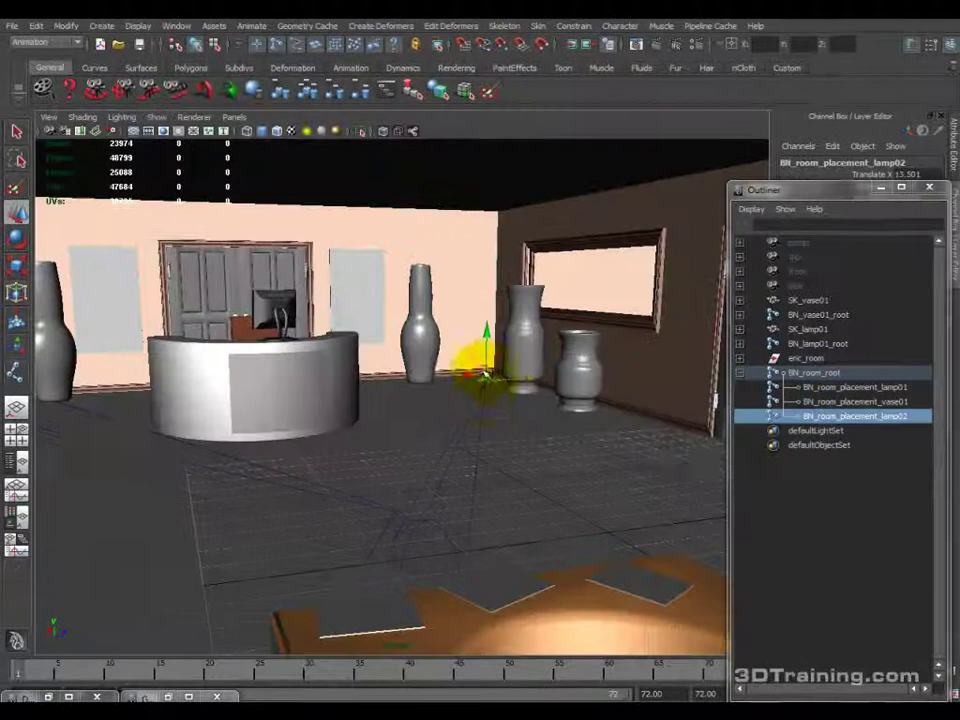
left_click(497, 379)
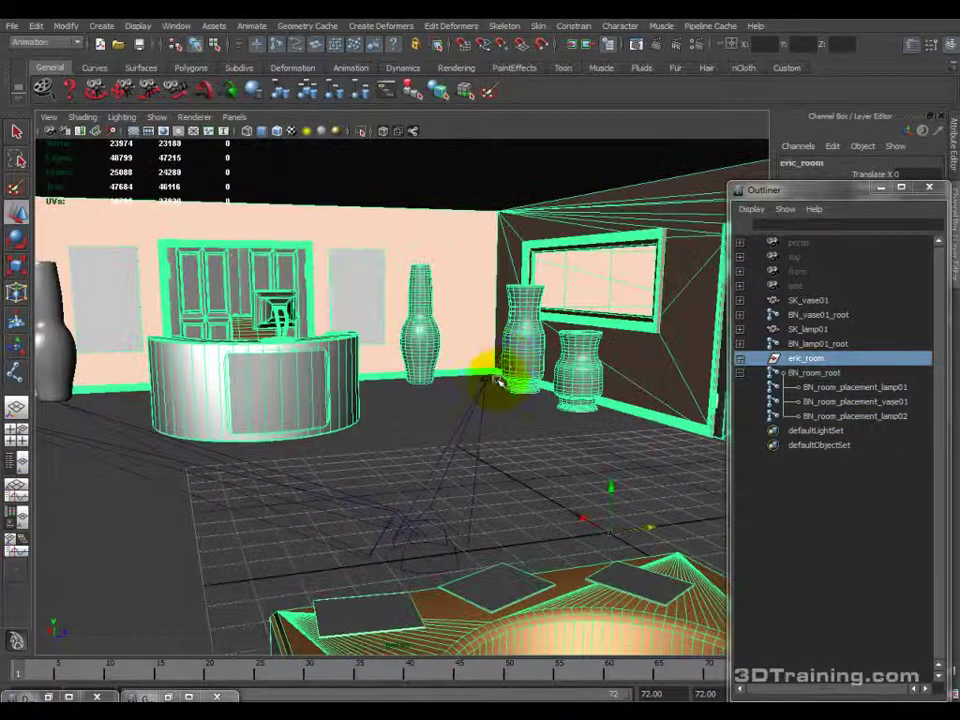
Restore the second lamp's mesh and delete it again.
left_click(500, 338)
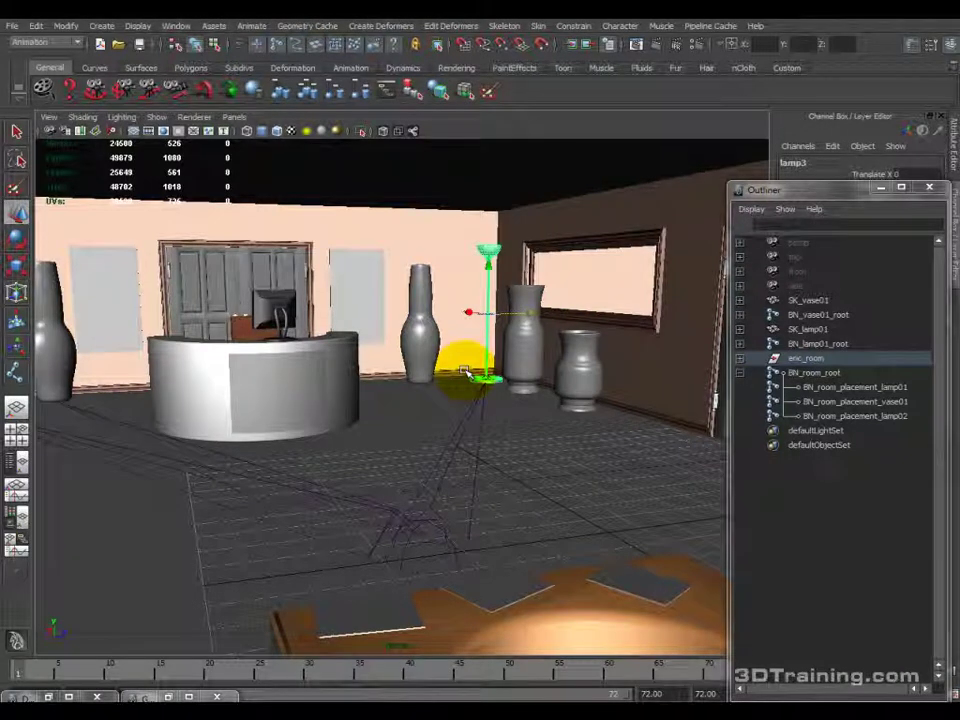
left_click_drag(471, 339, 470, 352, "alt")
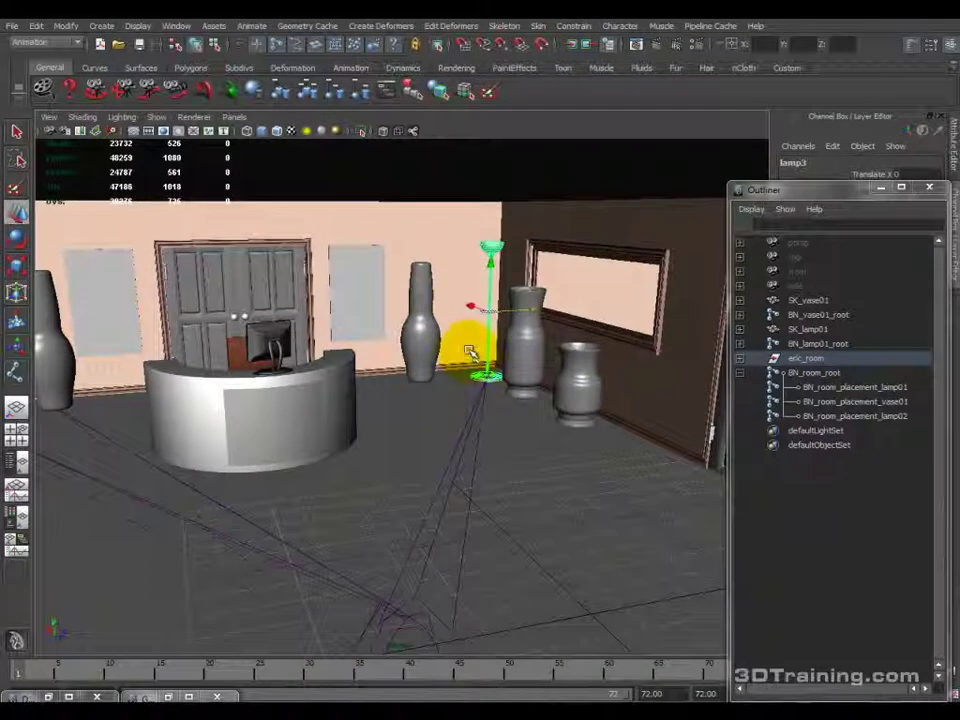
left_click(470, 352)
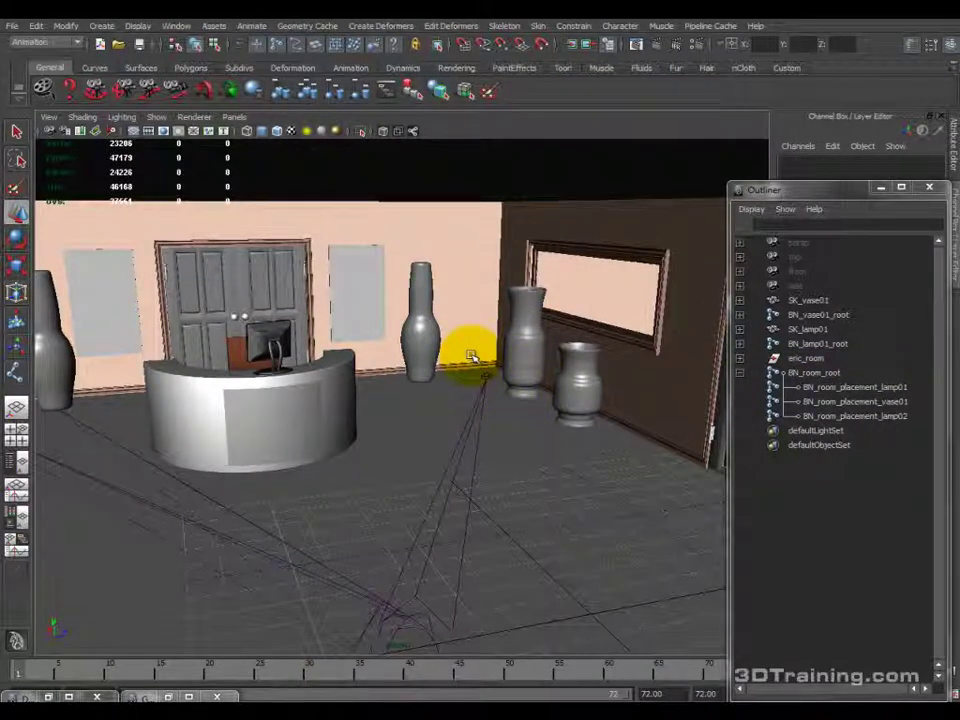
Inspect the room's joint hierarchy by selecting BN_room_placement_lamp02 and BN_room_root.
left_click(485, 373)
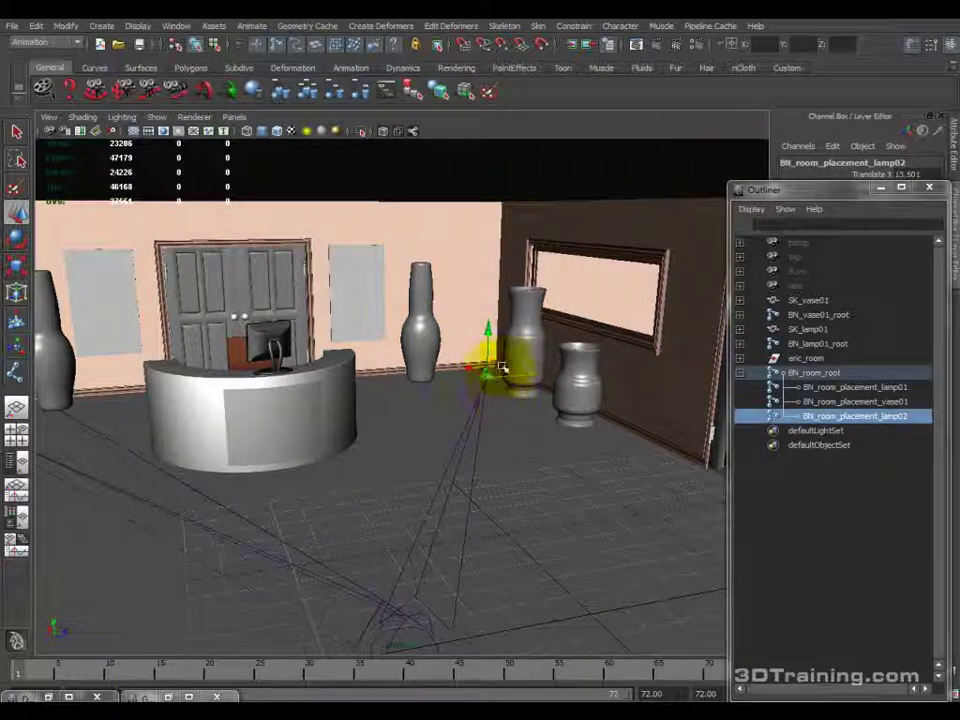
left_click_drag(485, 373, 497, 407, "alt")
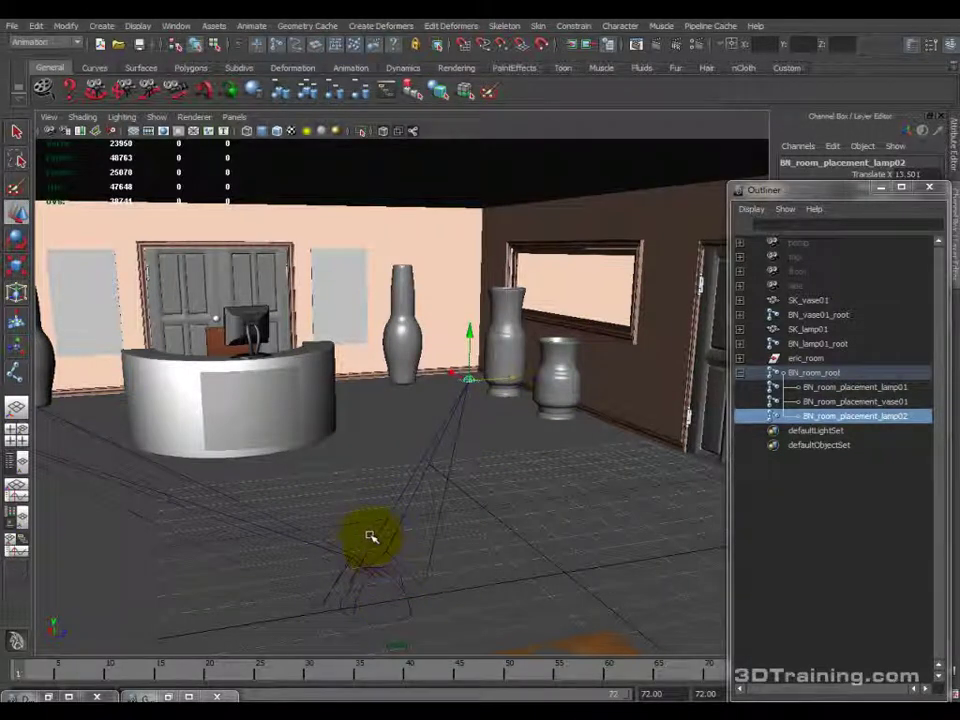
left_click(370, 560)
left_click_drag(383, 577, 453, 552, "alt")
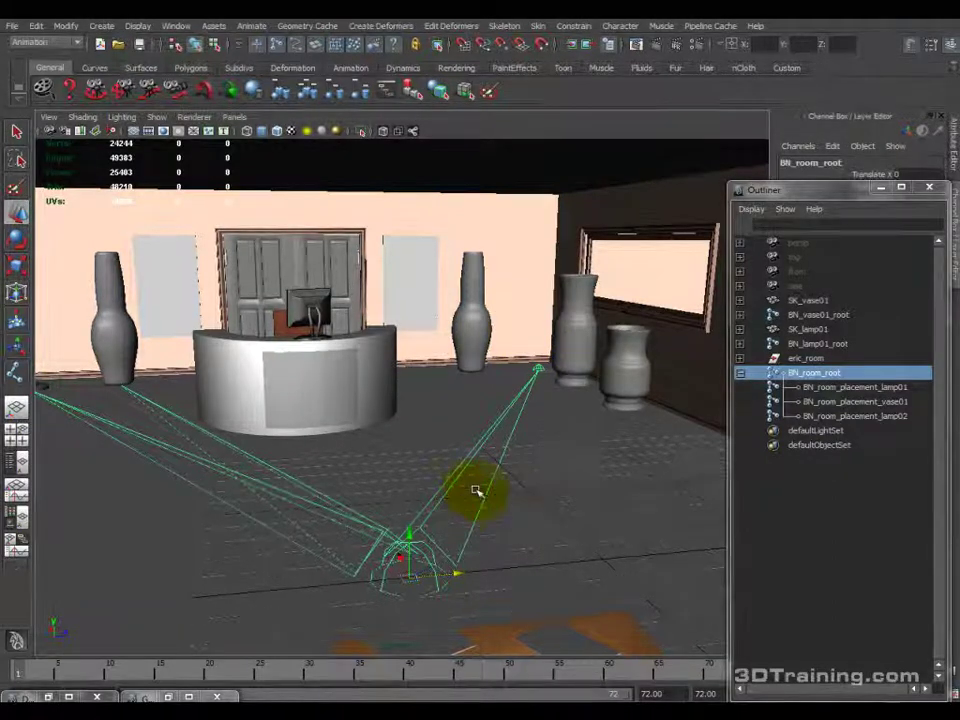
key("f")
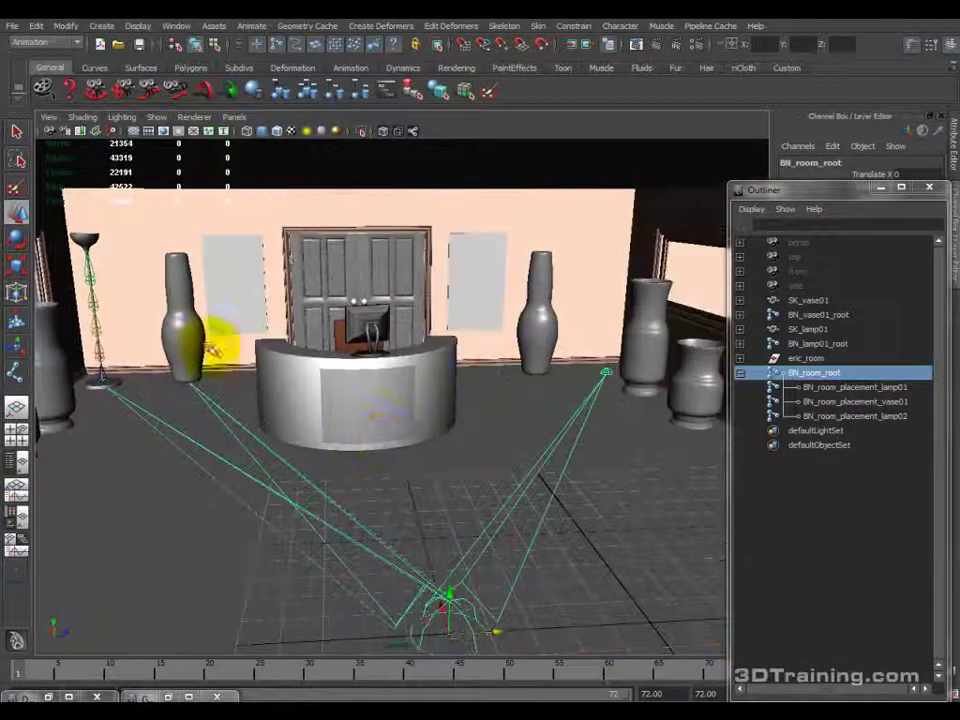
Display joints through the geometry with X-Ray Joints and select the BN_room_placement_lamp02 joint.
left_click(176, 328)
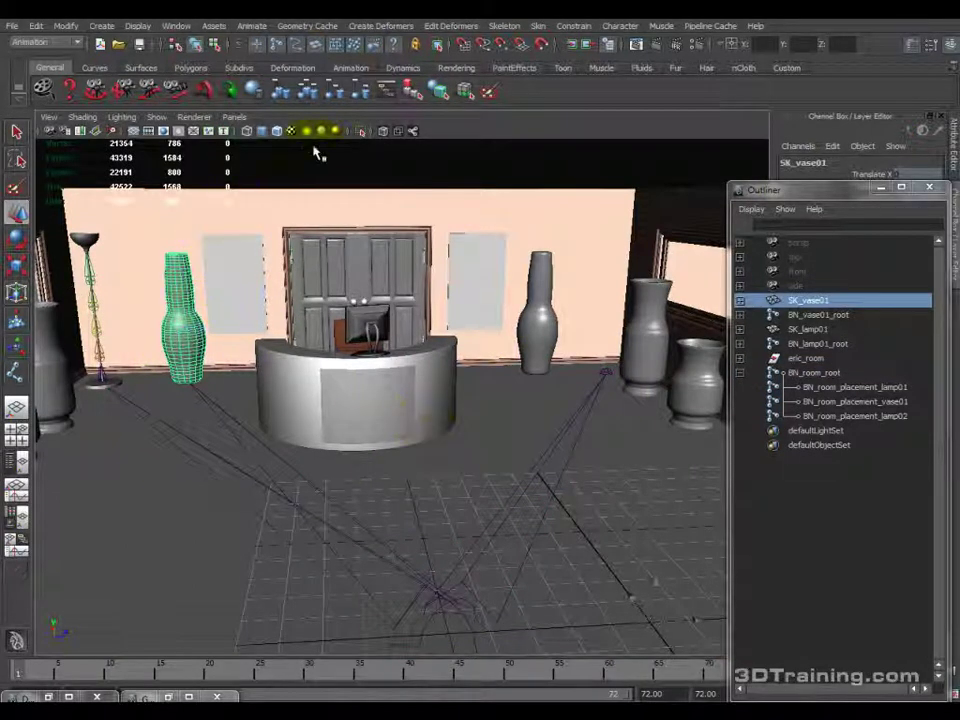
left_click(232, 343)
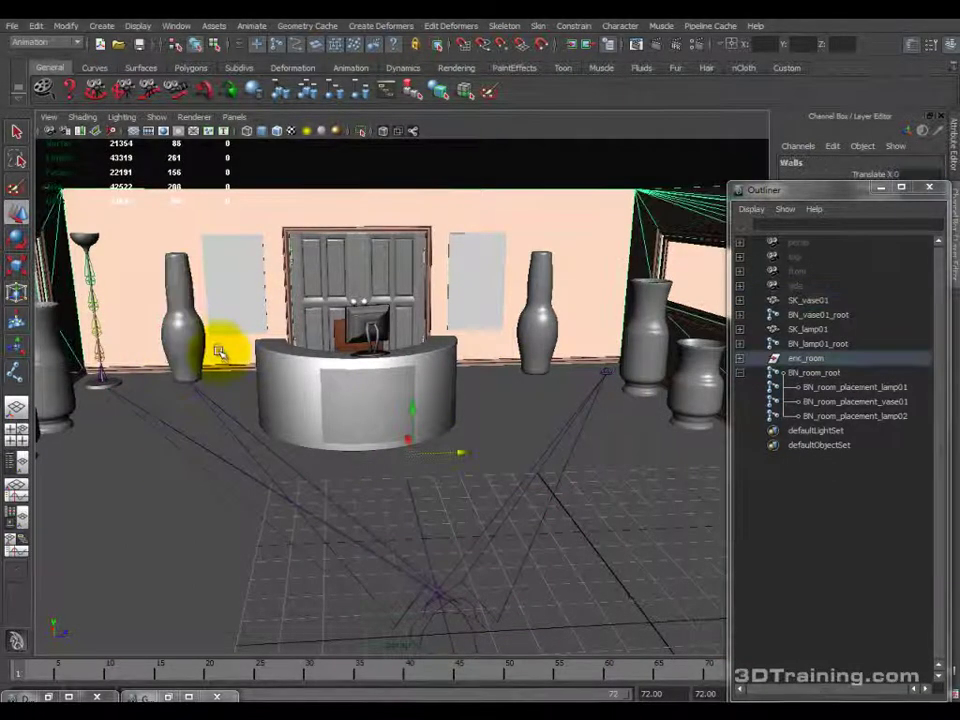
left_click(413, 131)
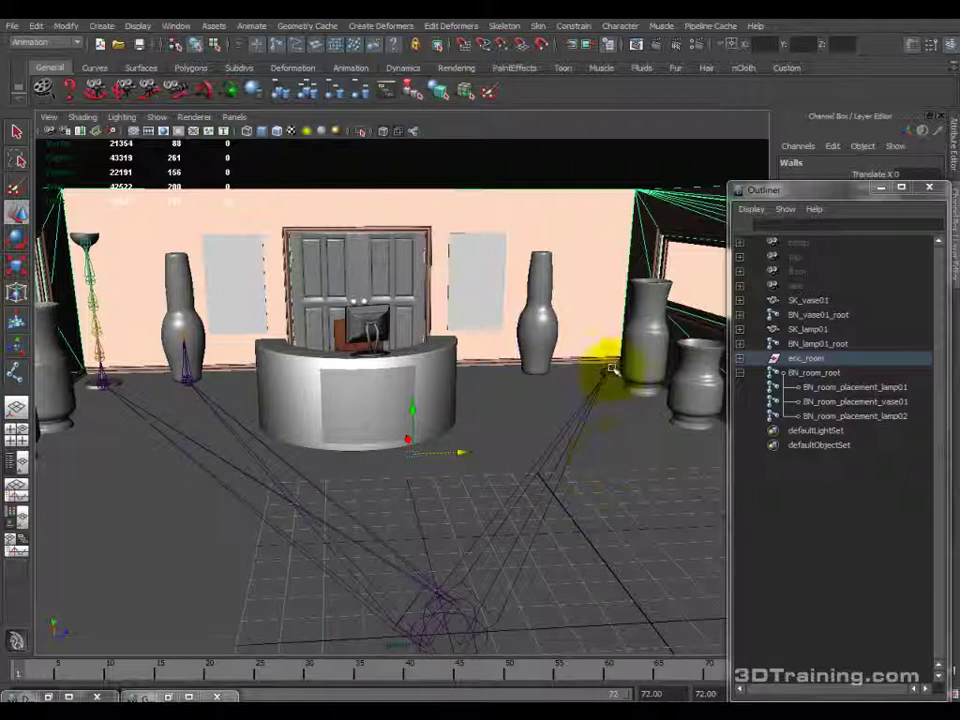
left_click(609, 371)
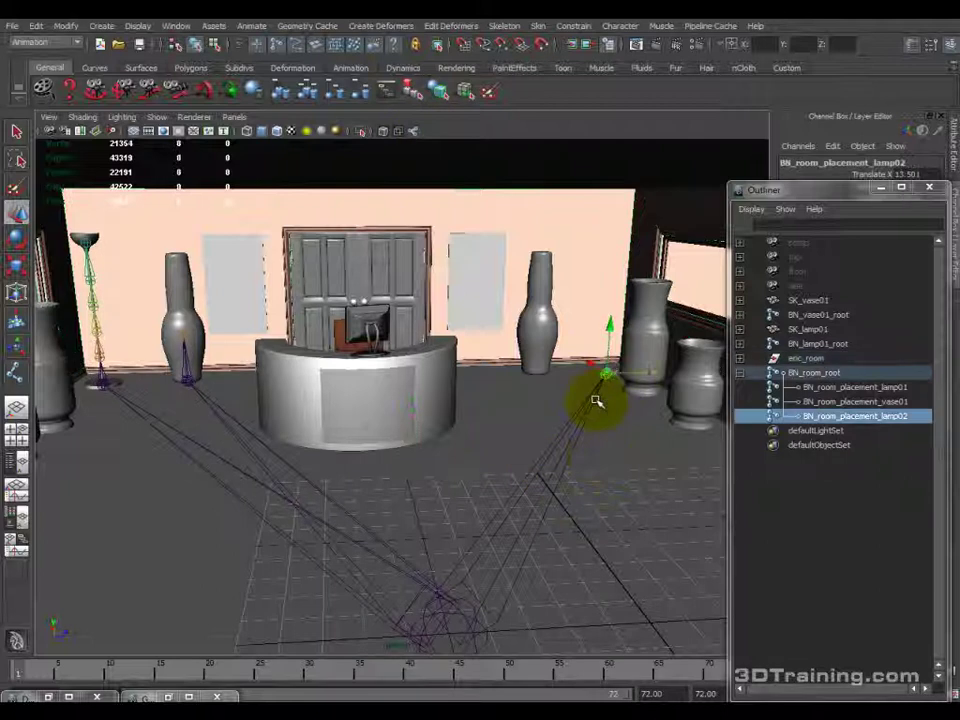
Duplicate BN_room_placement_vase01 and move the copy to the base of the second vase, at Translate X about 16.5.
left_click(812, 430)
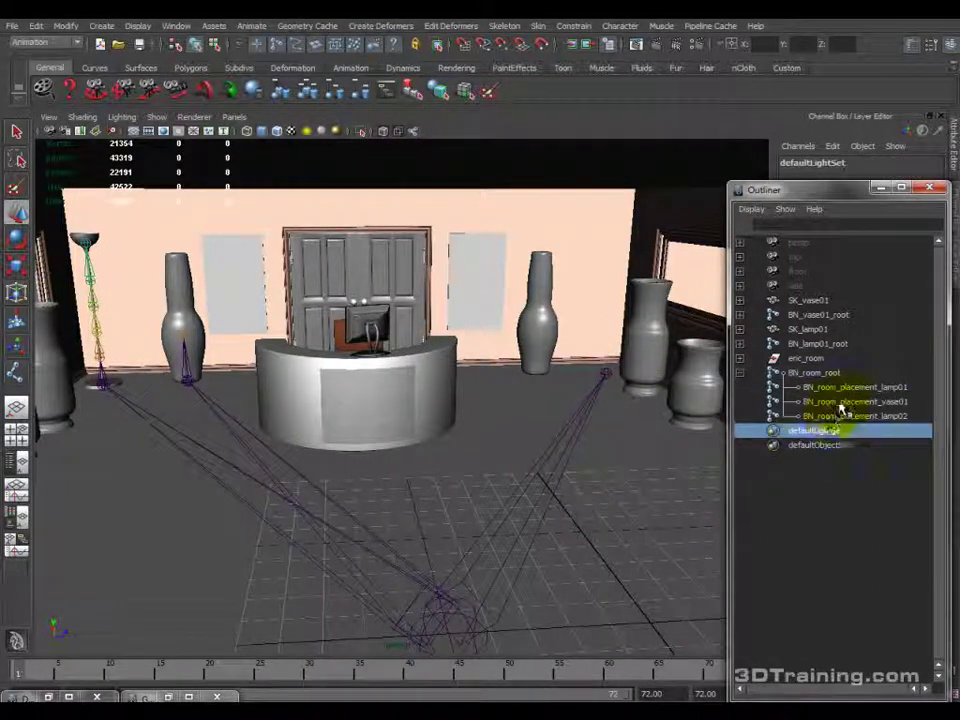
left_click(840, 403)
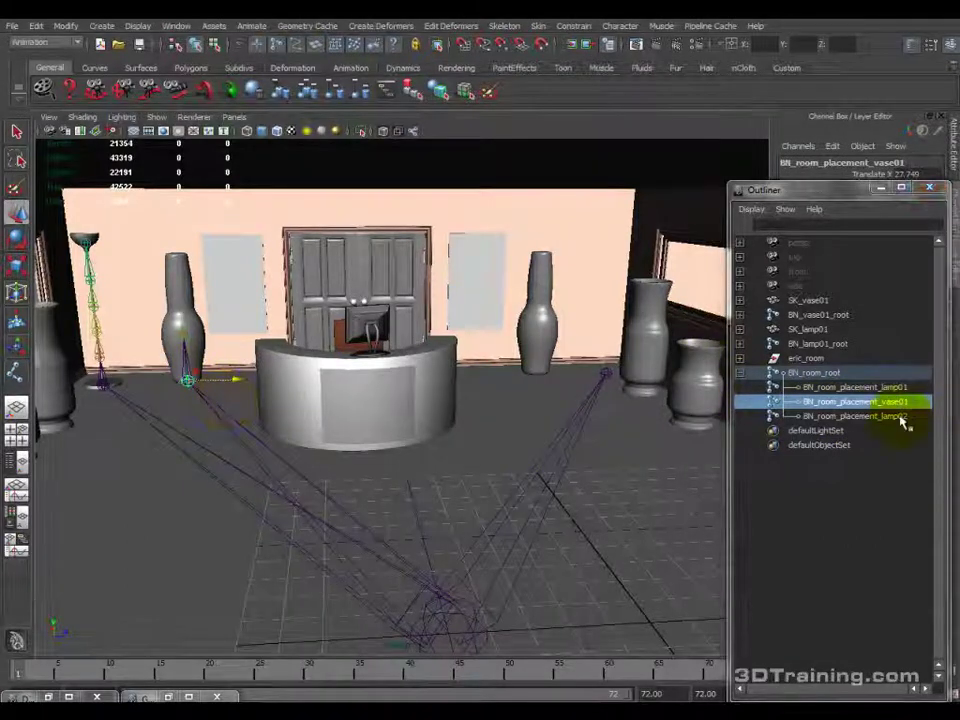
key("ctrl+d")
left_click_drag(233, 380, 399, 452)
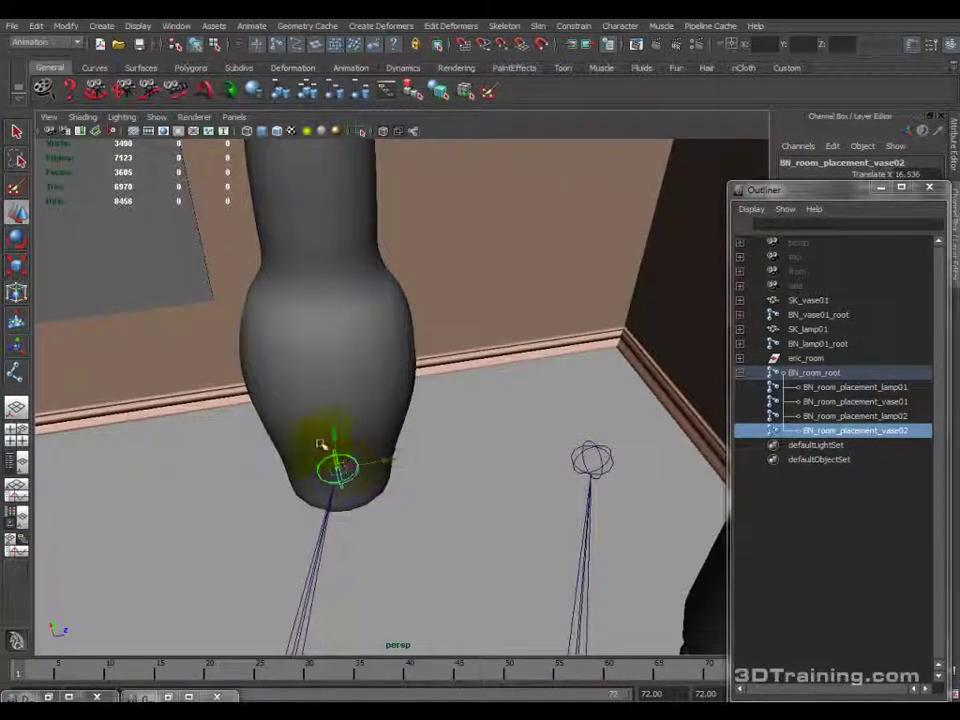
left_click_drag(326, 437, 328, 441)
left_click_drag(385, 508, 407, 476, "alt")
Remove the second vase's mesh and select BN_room_root to inspect the joint hierarchy.
left_click(408, 340)
left_click(393, 344)
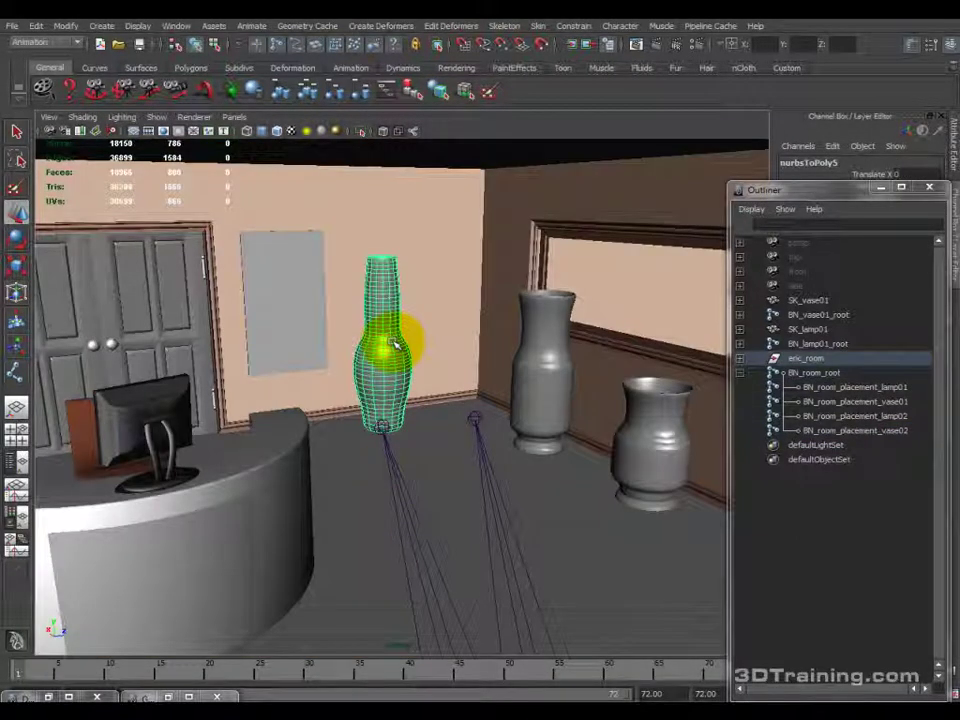
key("ctrl+h")
left_click_drag(392, 343, 313, 505, "alt")
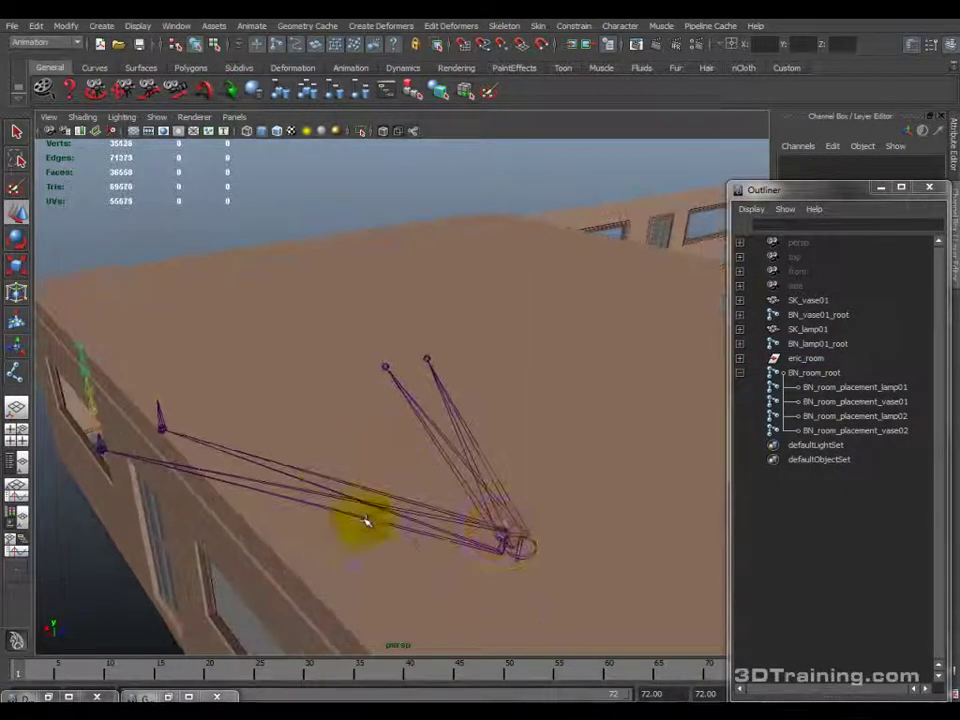
left_click(464, 541)
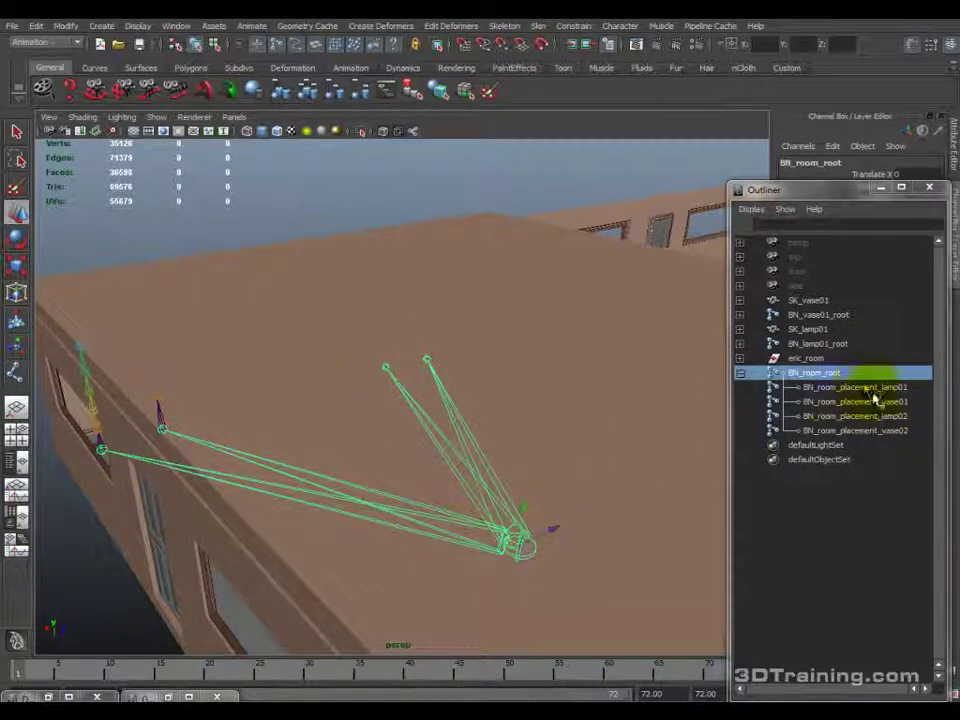
Duplicate BN_room_placement_lamp02 and BN_room_placement_vase02 and move the copies to the third lamp and vase, with the vase joint at Translate X about -26.8.
left_click_drag(409, 505, 476, 456, "alt")
right_click_drag(476, 456, 429, 403, "alt")
left_click_drag(429, 403, 296, 371, "alt")
left_click(885, 416)
left_click(880, 430, "ctrl")
right_click_drag(388, 403, 420, 392, "alt")
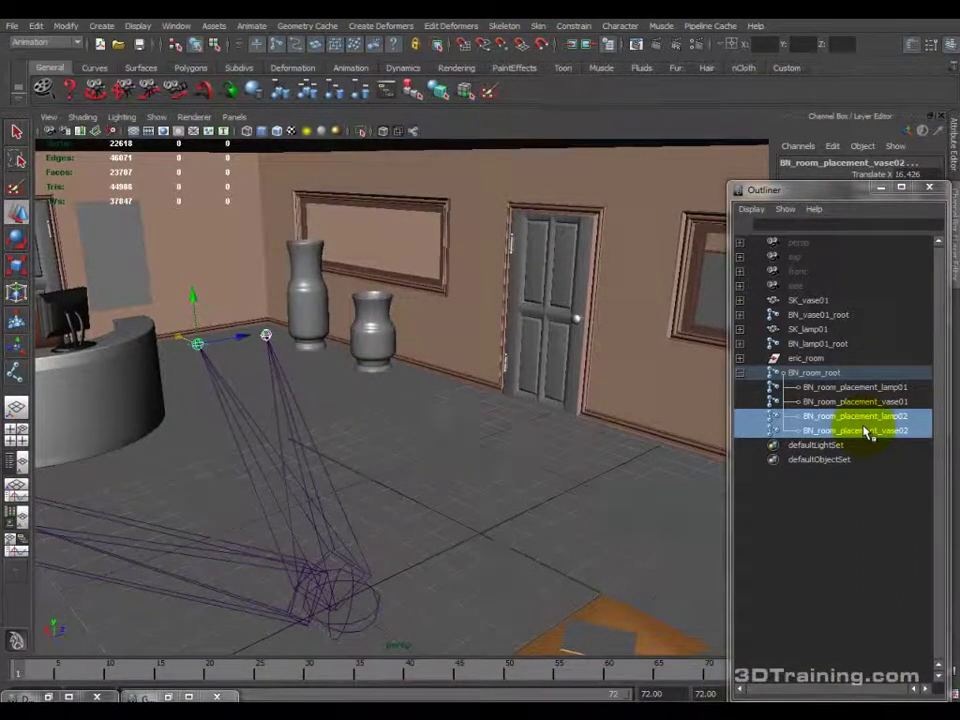
key("ctrl+d")
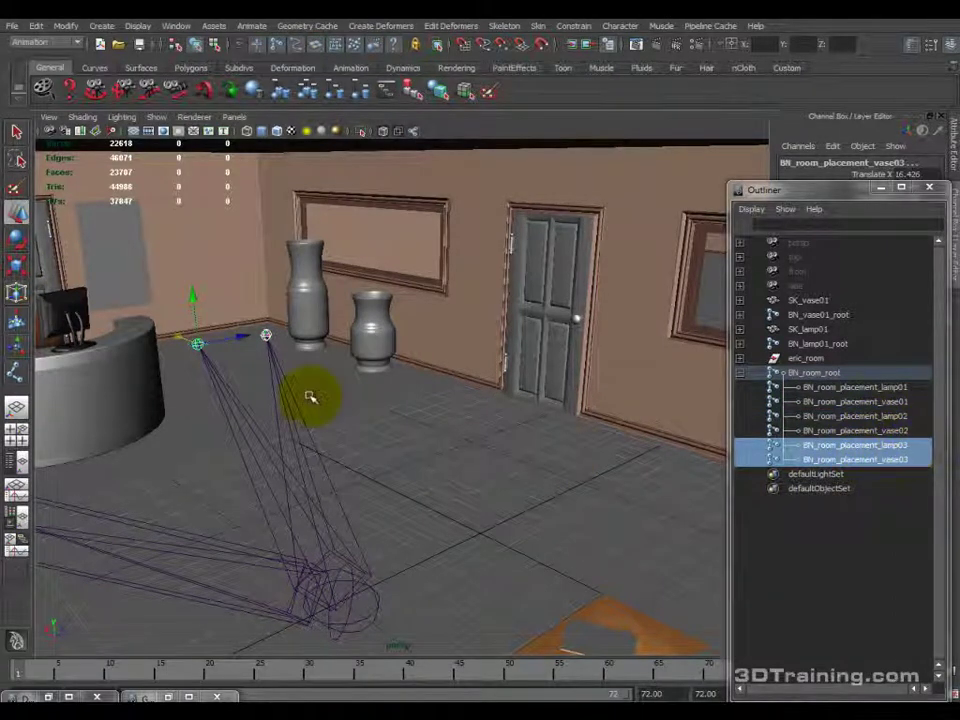
key("f")
left_click_drag(75, 337, 845, 425)
left_click_drag(401, 319, 652, 493, "alt")
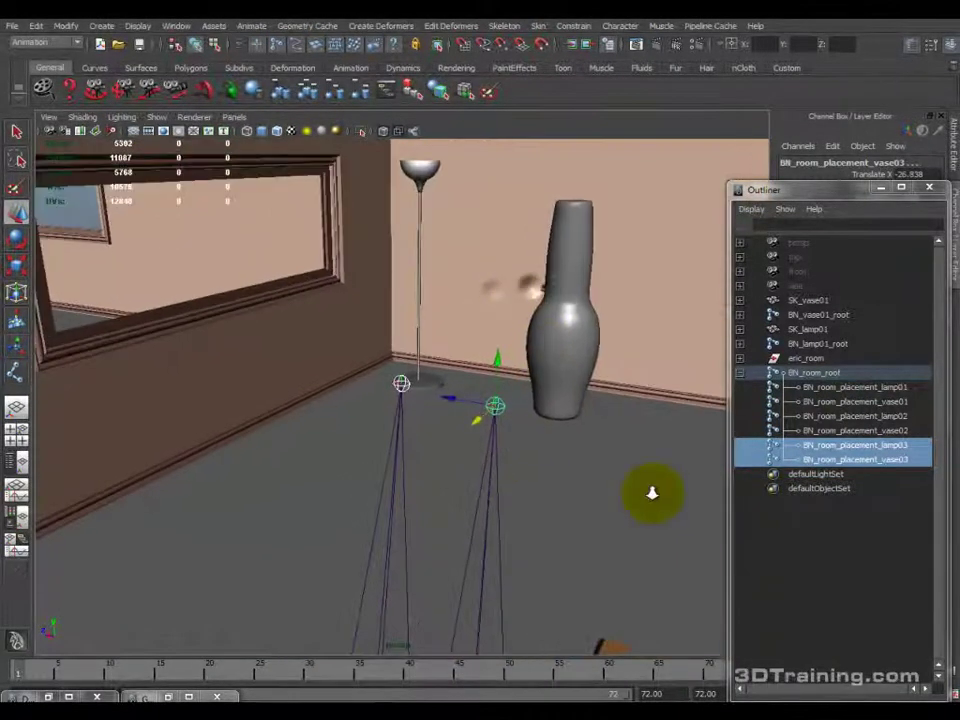
Center the BN_room_placement_lamp03 joint on the third lamp's base, at Translate X about -29.6.
left_click(876, 446)
left_click_drag(397, 399, 396, 397)
left_click_drag(418, 310, 476, 437)
key("f")
right_click_drag(453, 459, 367, 393, "alt")
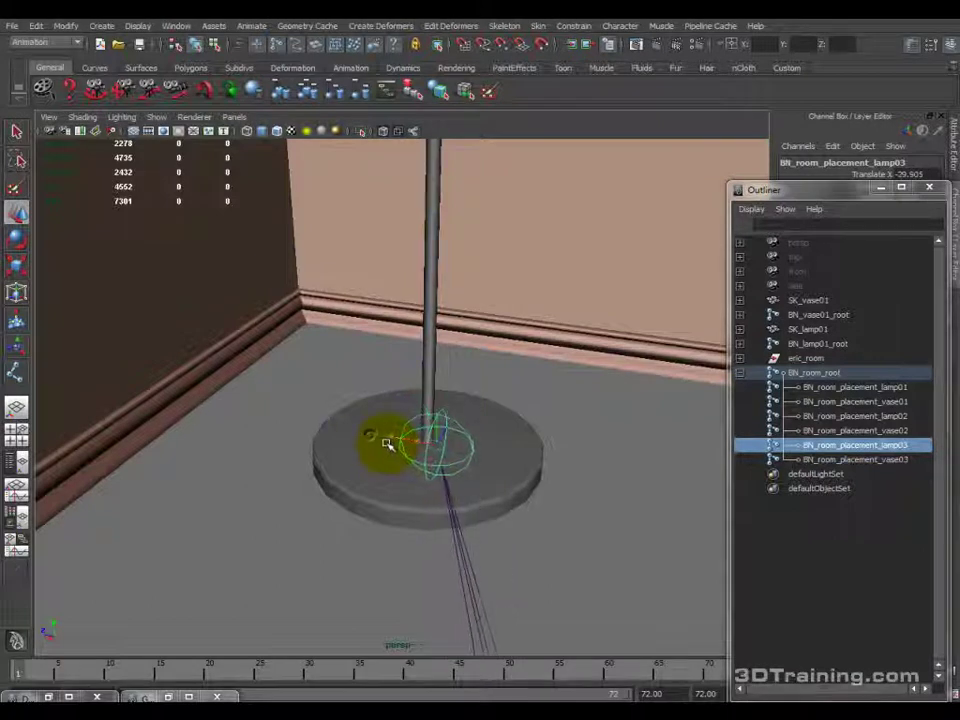
left_click_drag(568, 493, 390, 535, "alt")
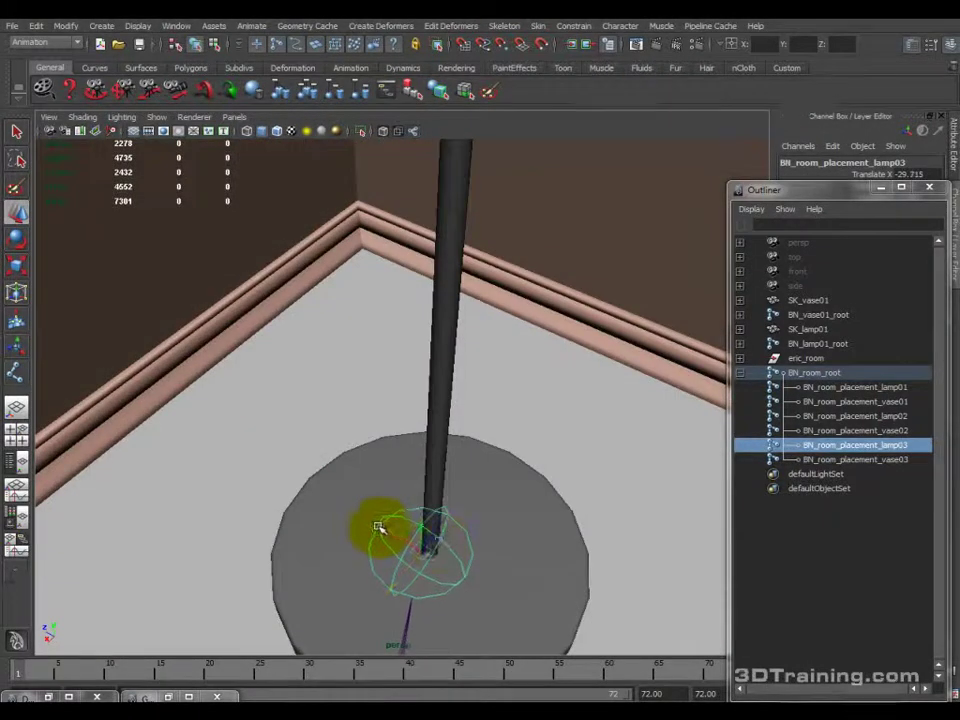
key("space")
key("space")
scroll(444, 298, "down", 3)
scroll(444, 298, "down", 2)
middle_click_drag(285, 396, 482, 349, "alt")
scroll(514, 266, "up", 5)
scroll(421, 452, "up", 2)
scroll(482, 330, "up", 4)
left_click_drag(443, 368, 443, 378)
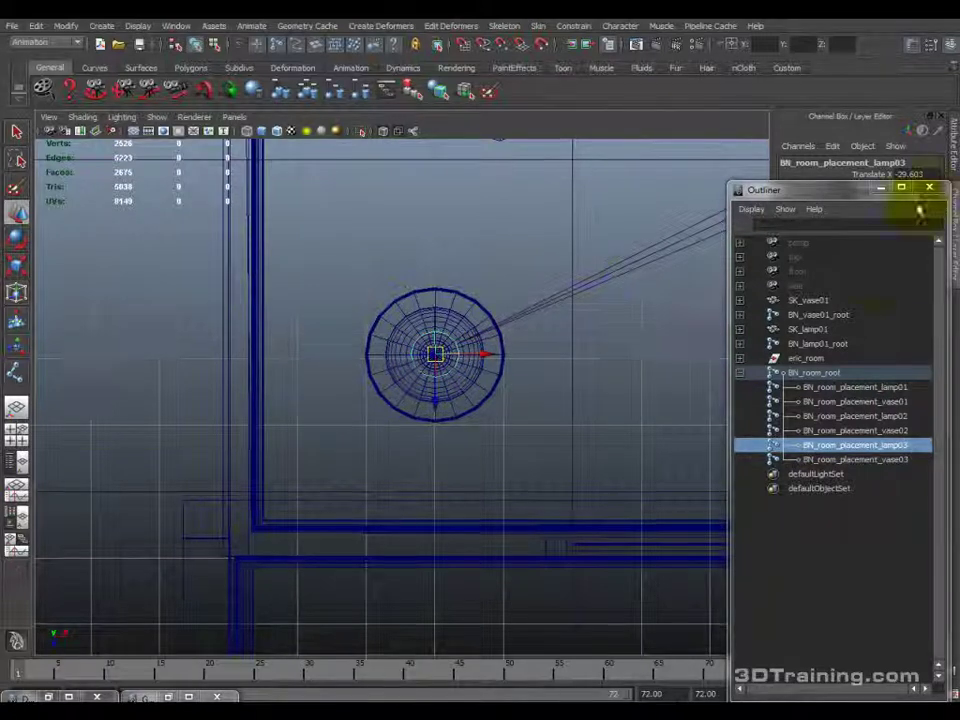
Center the BN_room_placement_vase03 joint on the third vase, at Translate X about -25.75.
middle_click_drag(433, 253, 405, 386, "alt")
left_click(465, 276)
middle_click_drag(465, 276, 495, 403, "alt")
left_click_drag(466, 414, 455, 272)
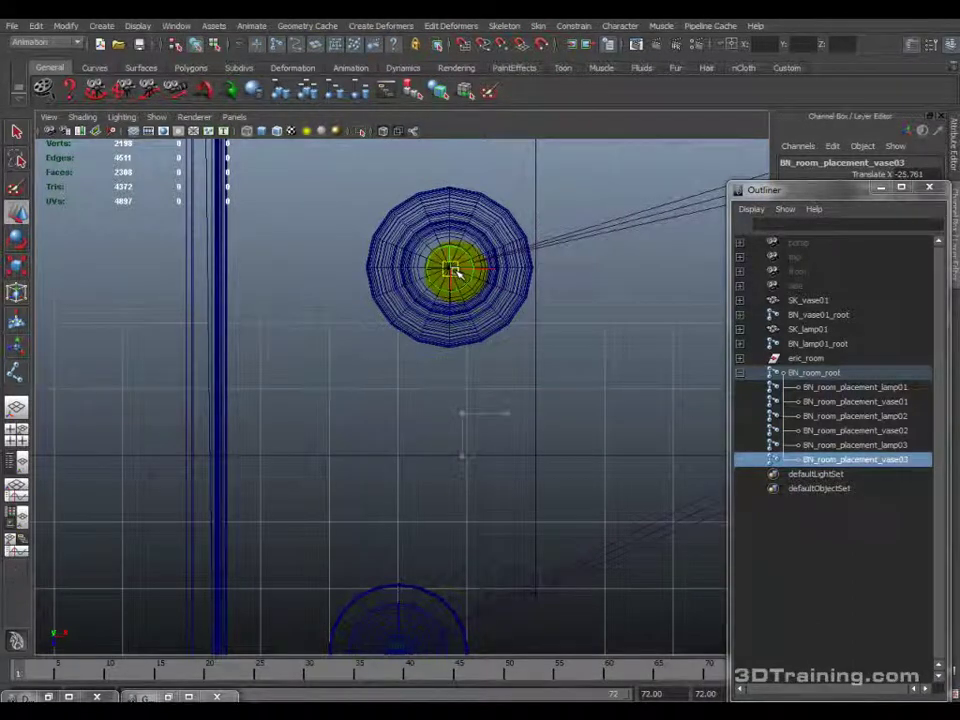
Delete the meshes of the third lamp and the third vase, keeping their placement joints.
key("space")
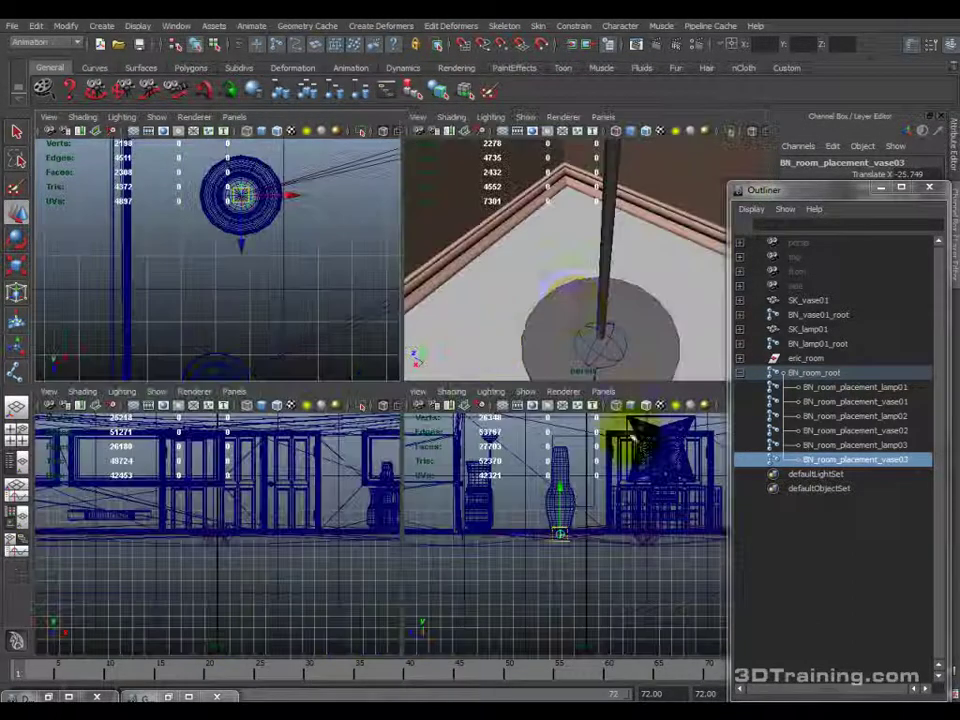
key("space")
left_click_drag(570, 326, 519, 402, "alt")
right_click_drag(519, 402, 450, 392, "alt")
left_click(410, 399)
left_click(593, 393)
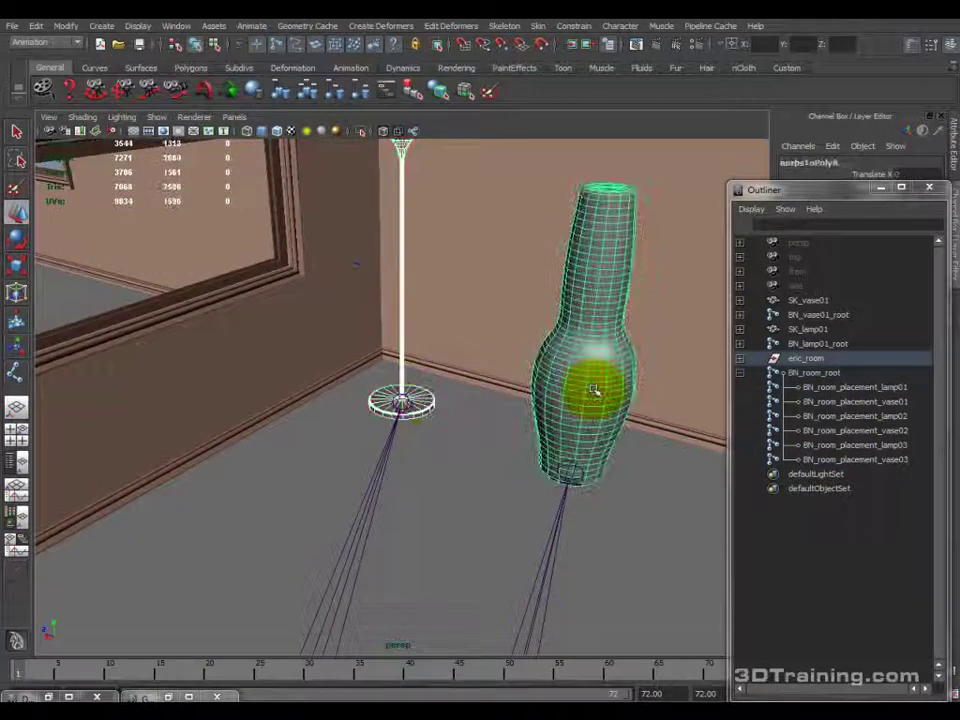
key("Delete")
Duplicate BN_room_placement_lamp03 and BN_room_placement_vase03 and move the copies near the fourth lamp and vase.
left_click_drag(594, 390, 524, 380, "alt")
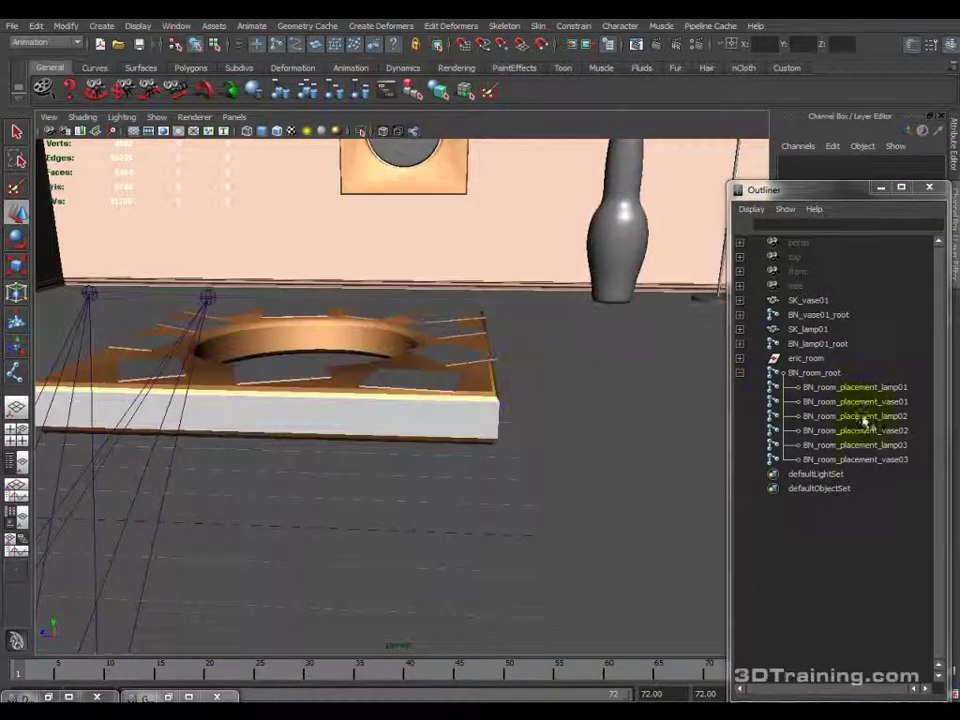
left_click(855, 444)
left_click(866, 459, "shift")
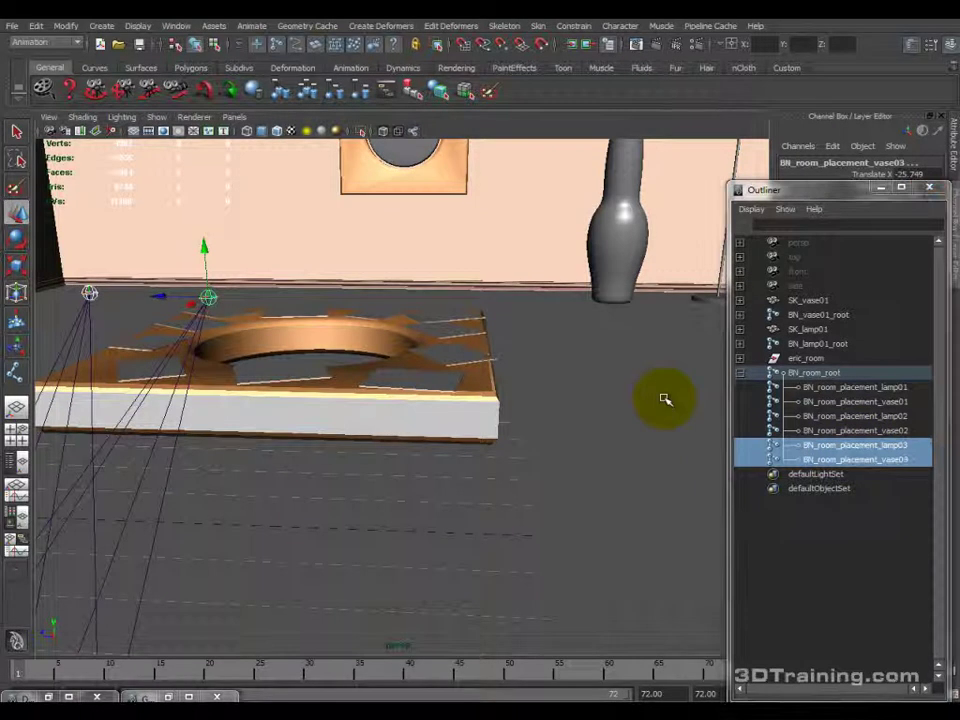
key("ctrl+d")
left_click_drag(166, 296, 399, 334)
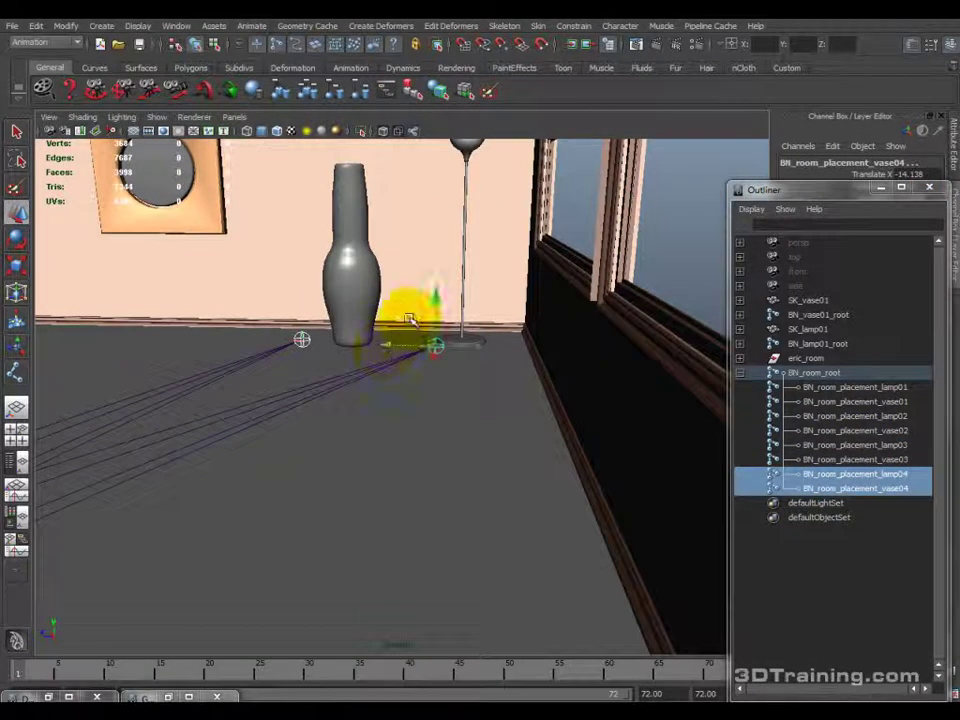
Center BN_room_placement_lamp04 on the fourth lamp's base and BN_room_placement_vase04 on the fourth vase, the vase joint at Translate X about -16.1.
key("space")
key("space")
scroll(454, 353, "up", 5)
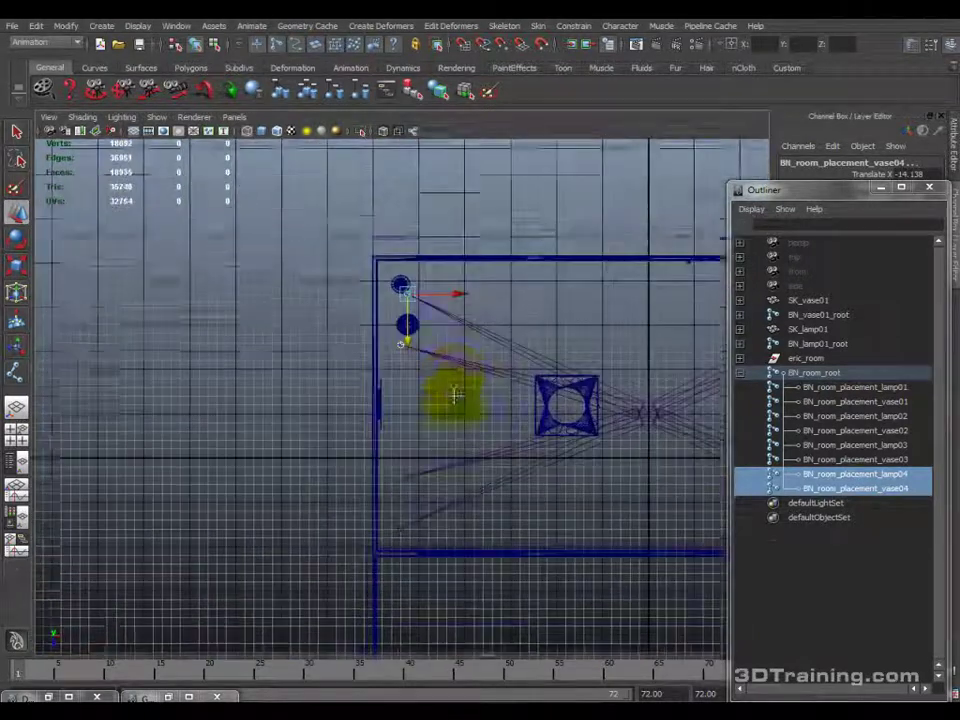
left_click_drag(481, 380, 500, 262)
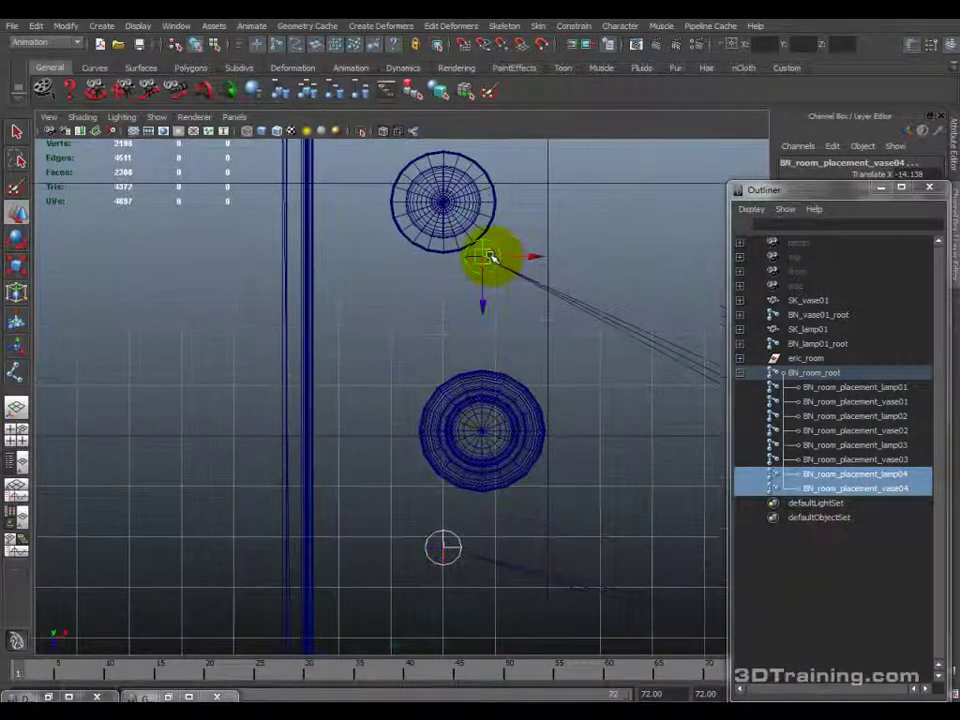
left_click(455, 549)
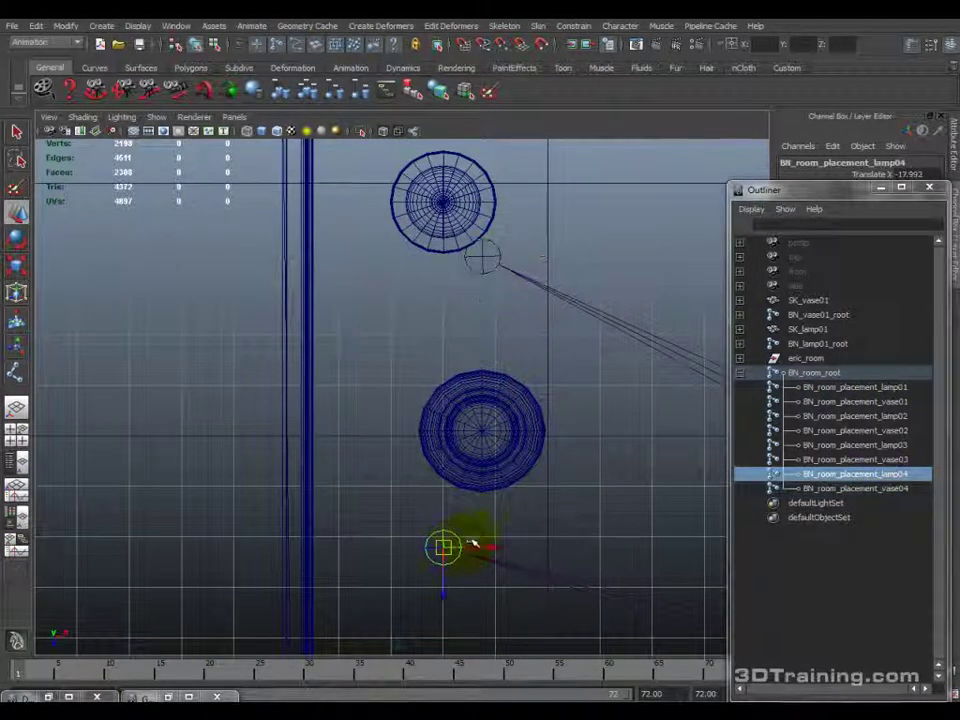
left_click_drag(450, 545, 690, 372)
left_click(851, 488)
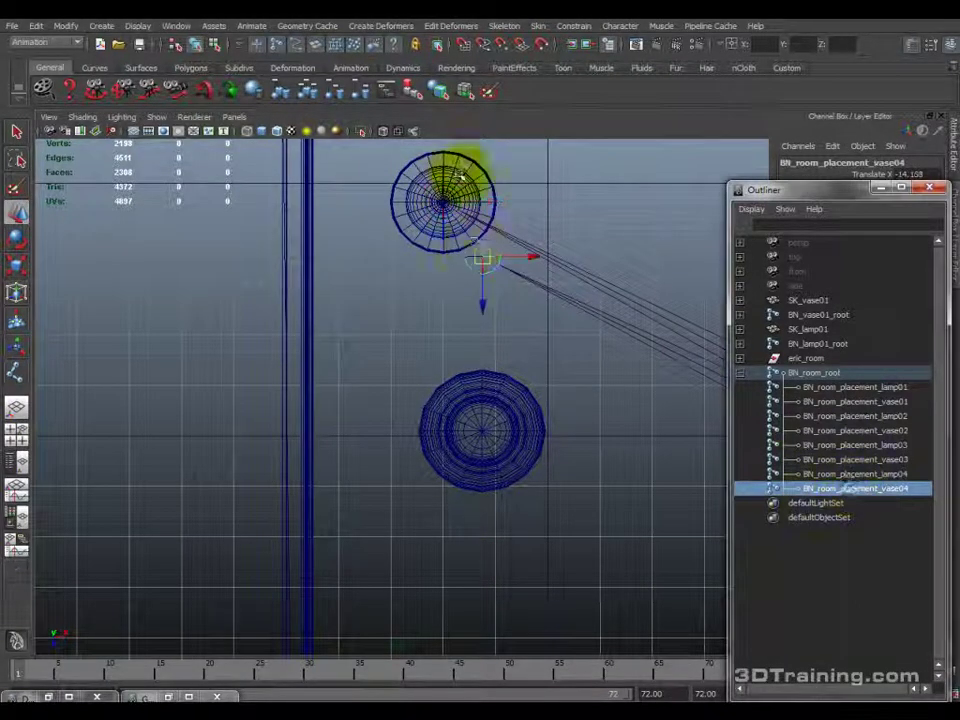
left_click_drag(482, 258, 490, 437)
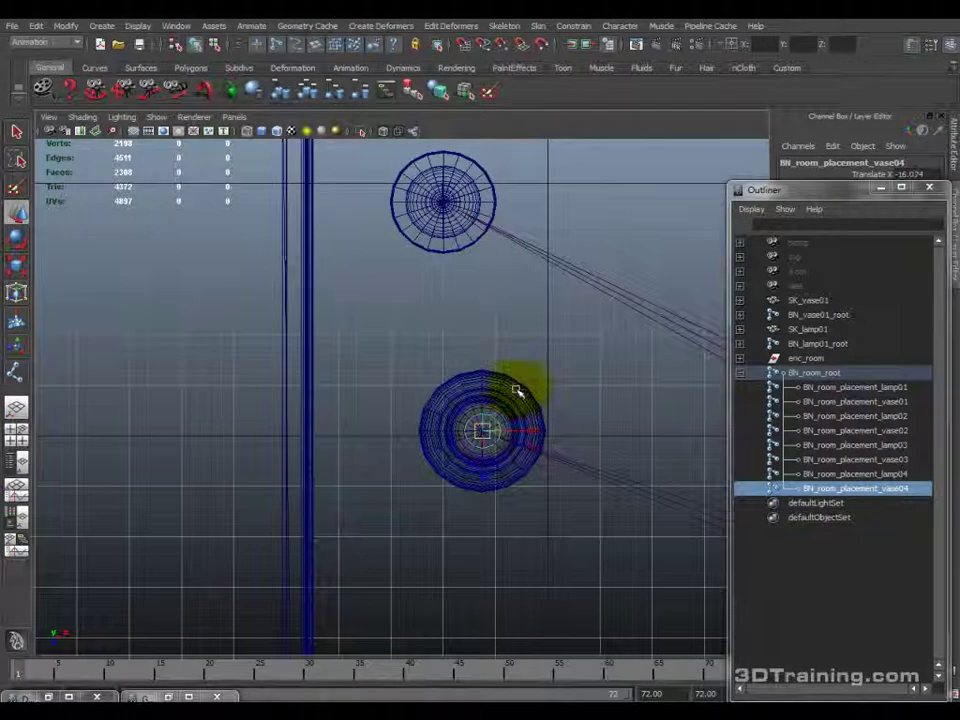
Delete the meshes of the fourth vase and the fourth lamp.
key("space")
key("space")
left_click_drag(456, 343, 443, 320, "alt")
left_click(443, 320)
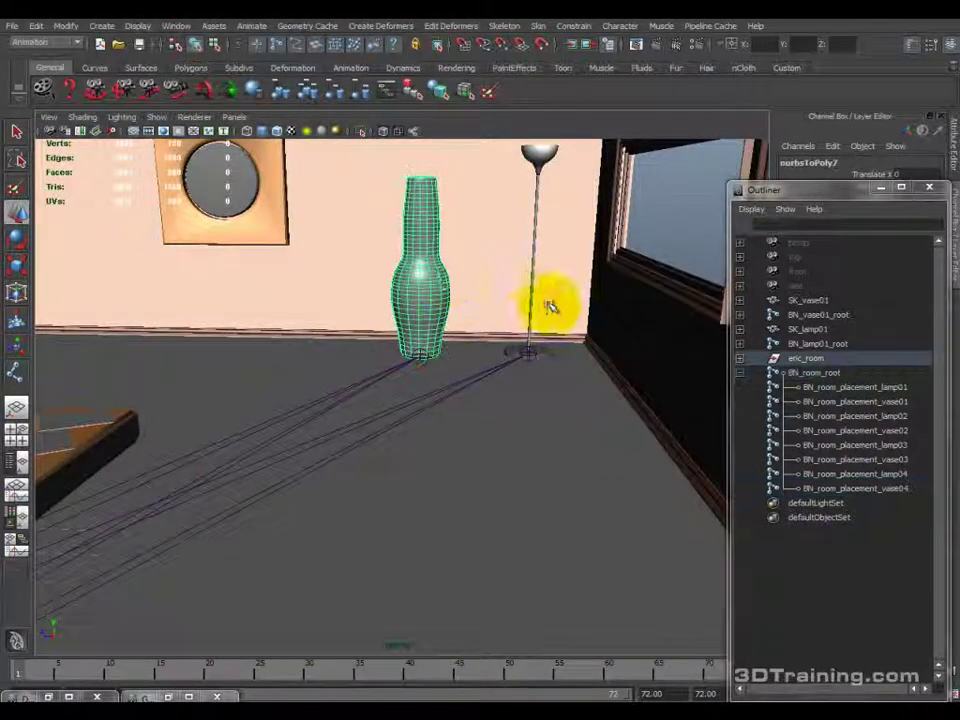
left_click(534, 310)
left_click_drag(534, 312, 405, 405, "alt")
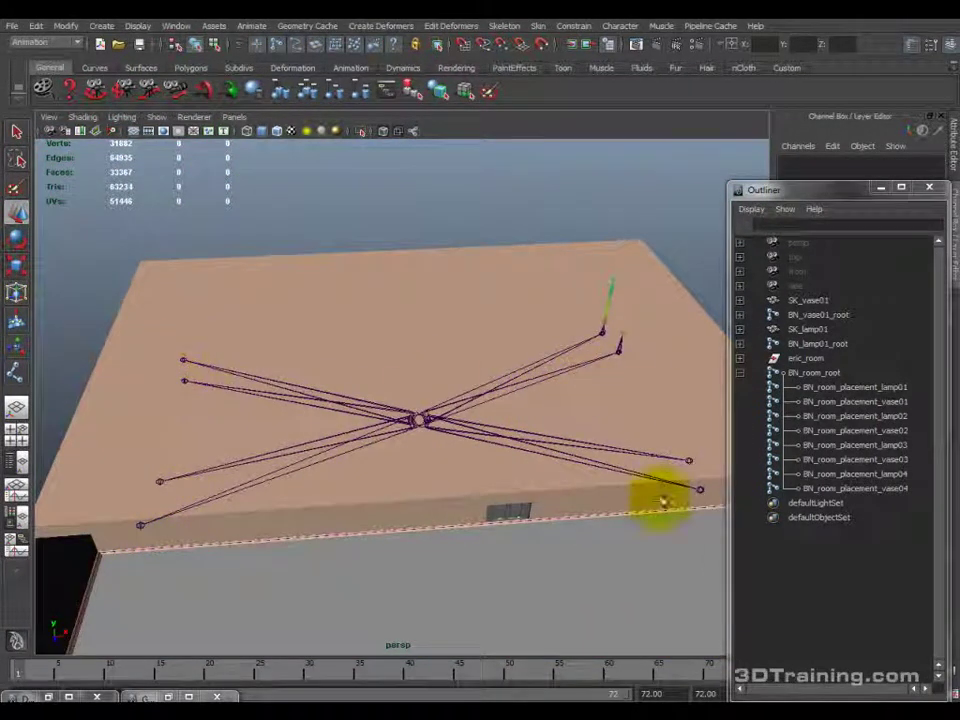
left_click_drag(410, 383, 283, 272, "alt")
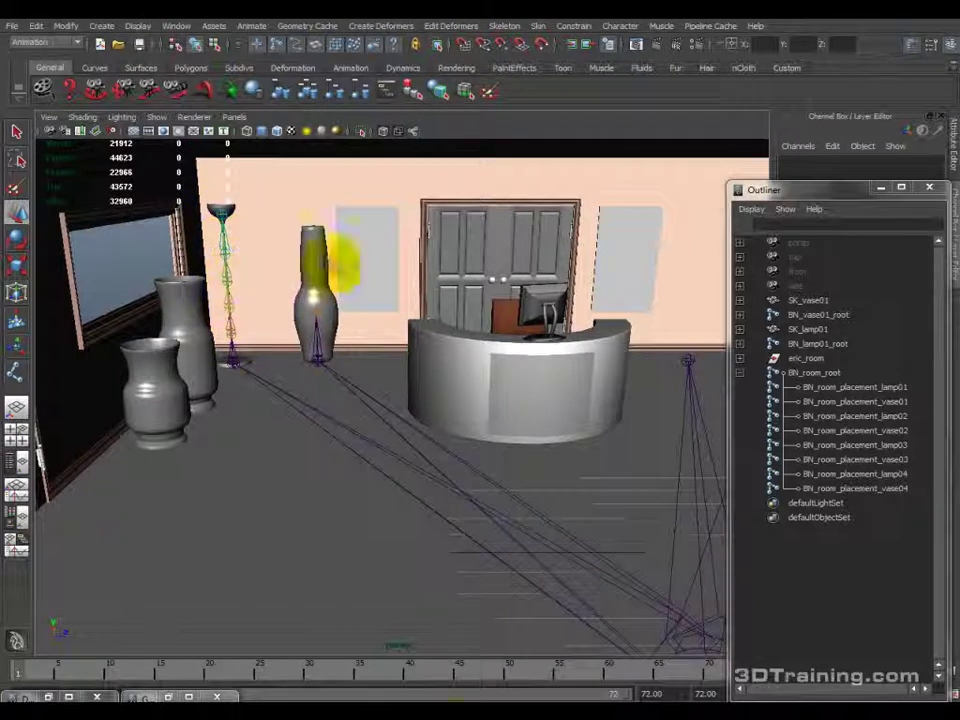
mouse_move(388, 673)
left_mouse_down()
mouse_move(690, 670)
mouse_move(257, 666)
mouse_move(105, 678)
mouse_move(498, 672)
left_mouse_up()
left_click_drag(690, 693, 131, 697)
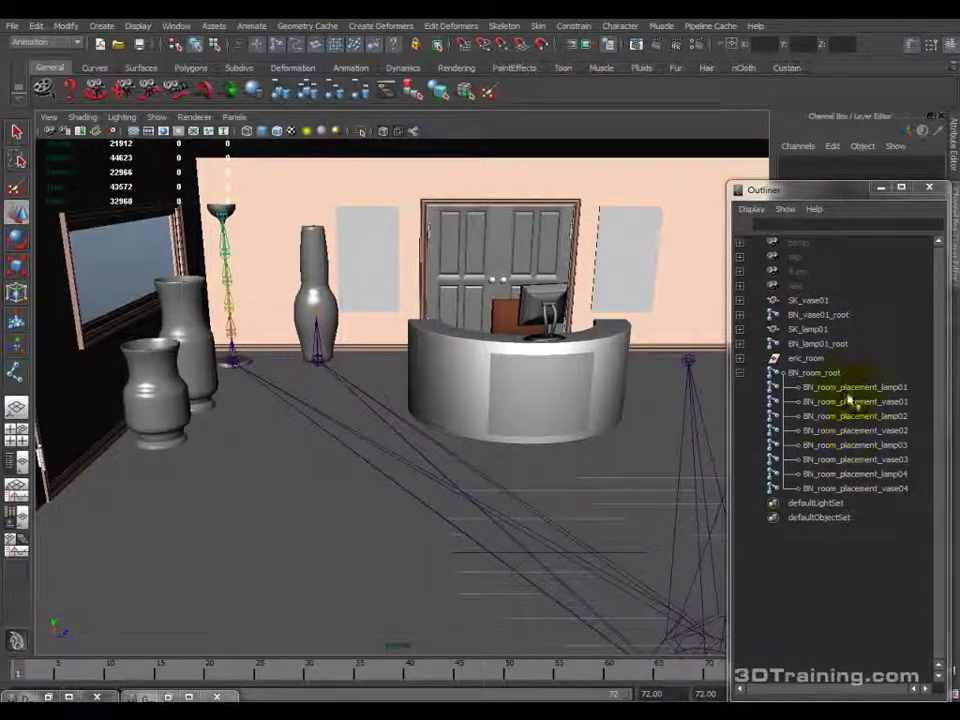
Parent the BN_room_root joint hierarchy under the eric_room group and expand the group to check its children.
left_click(740, 373)
left_click(811, 373)
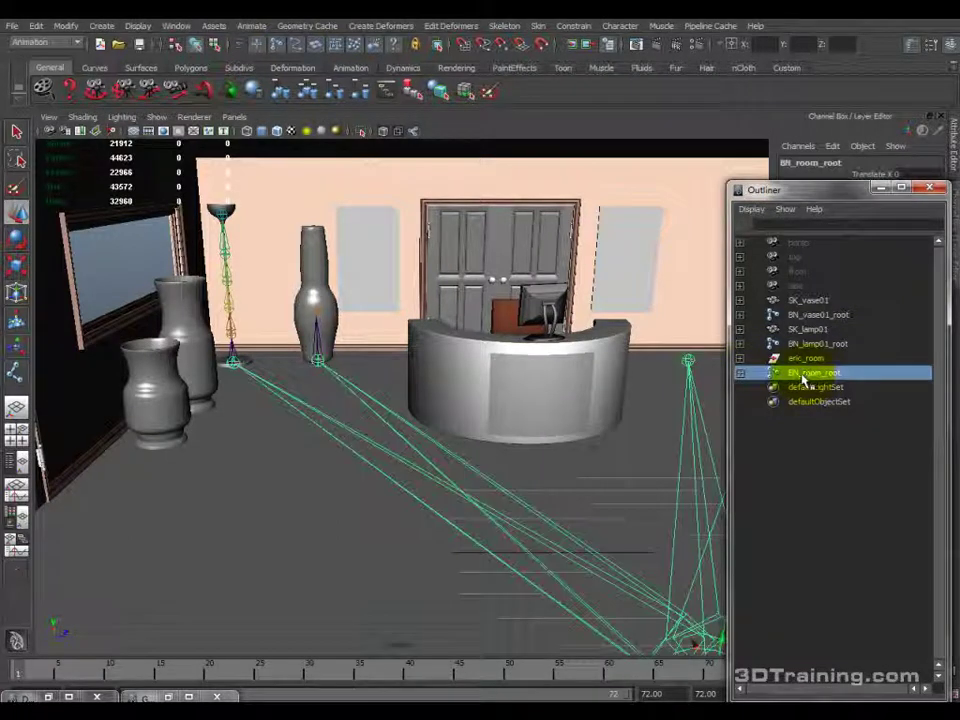
middle_click_drag(807, 362, 805, 357)
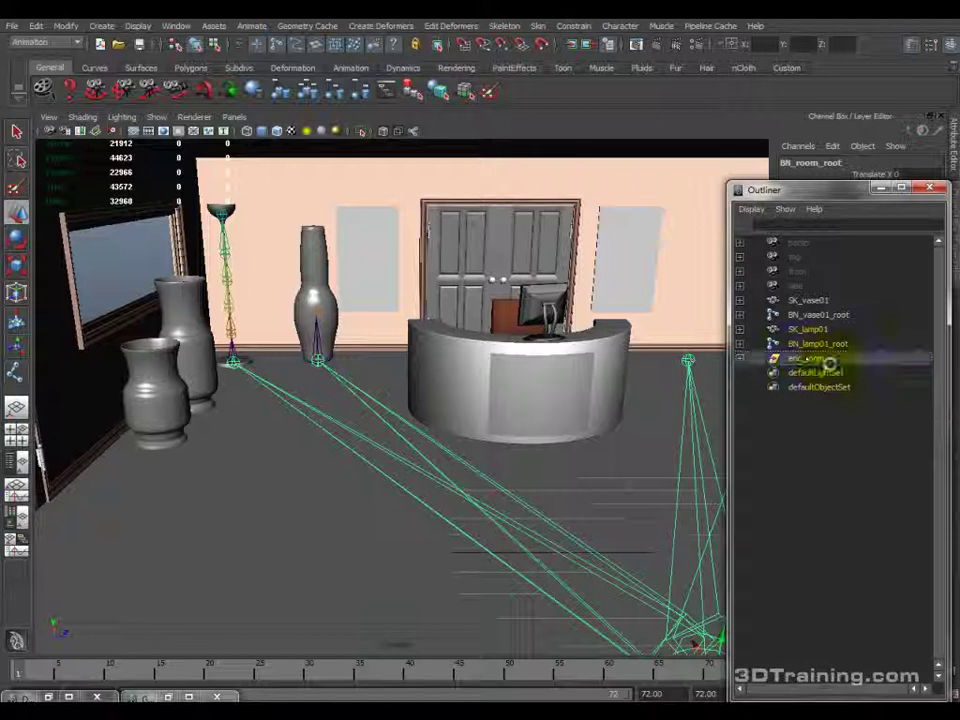
left_click(740, 358)
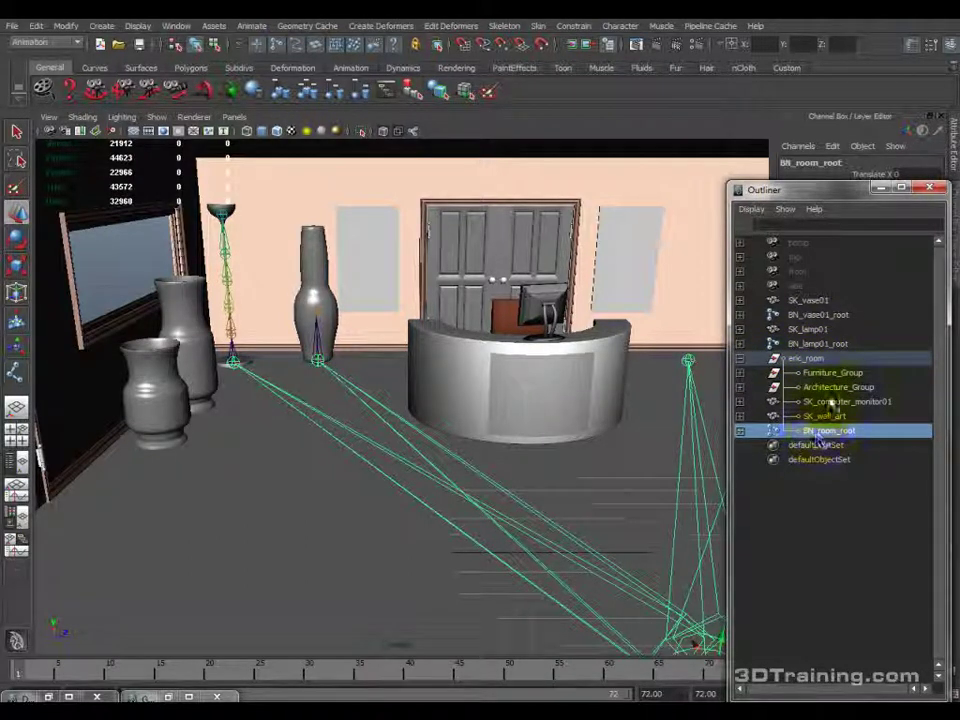
Collapse and select the eric_room group, and move the Outliner off the channel values.
left_click(790, 359)
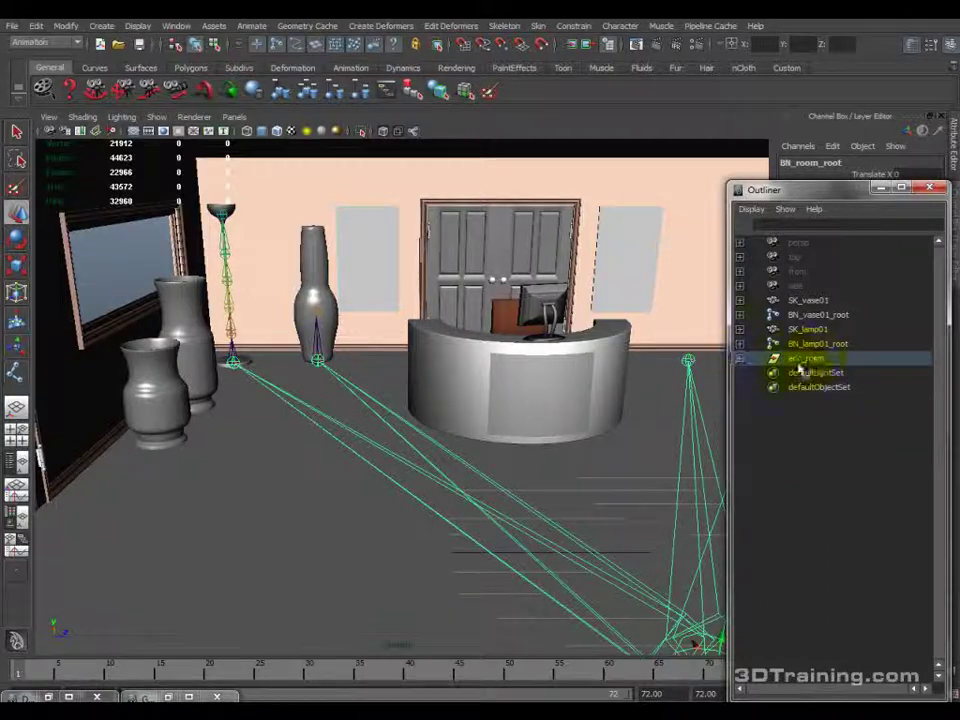
left_click(814, 360)
left_click_drag(583, 369, 405, 330, "alt")
left_click_drag(808, 188, 713, 149)
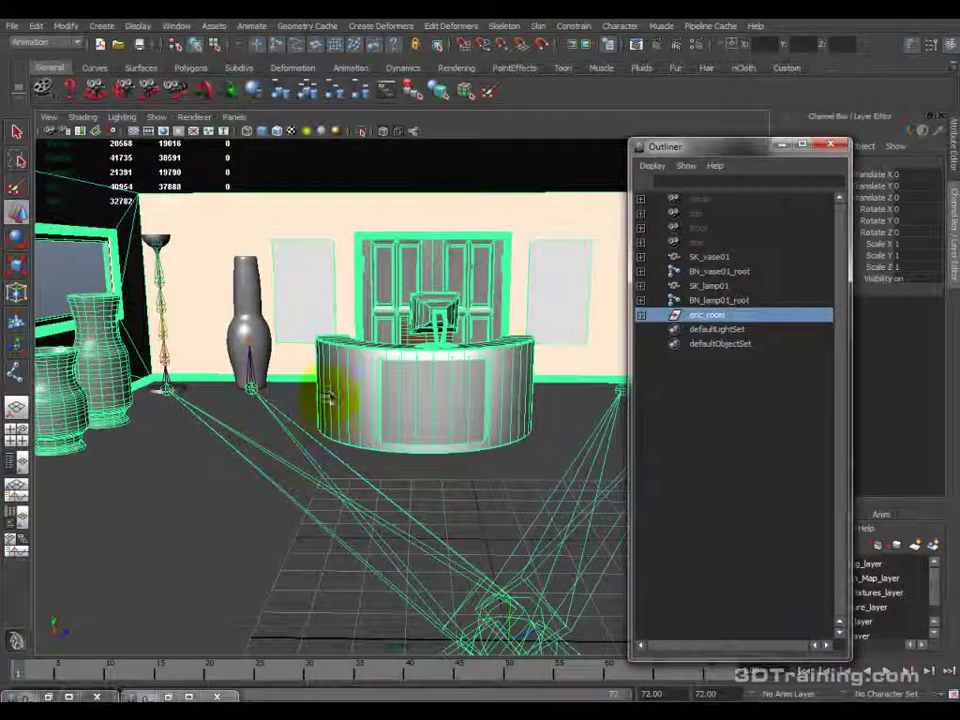
Save the scene and accept the student version notice.
left_click(10, 26)
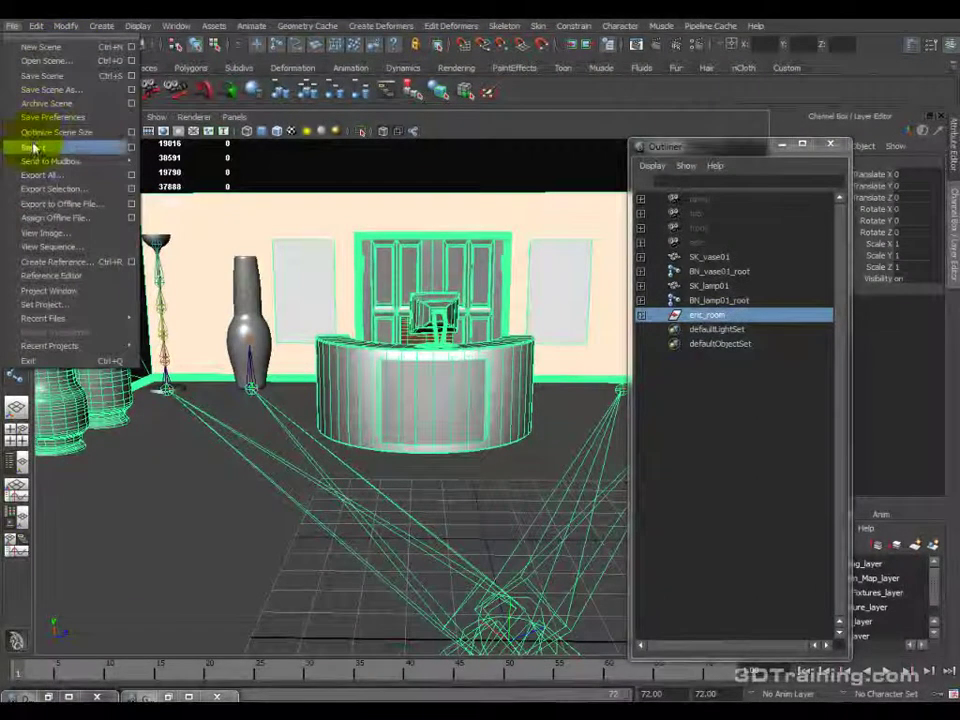
left_click(38, 76)
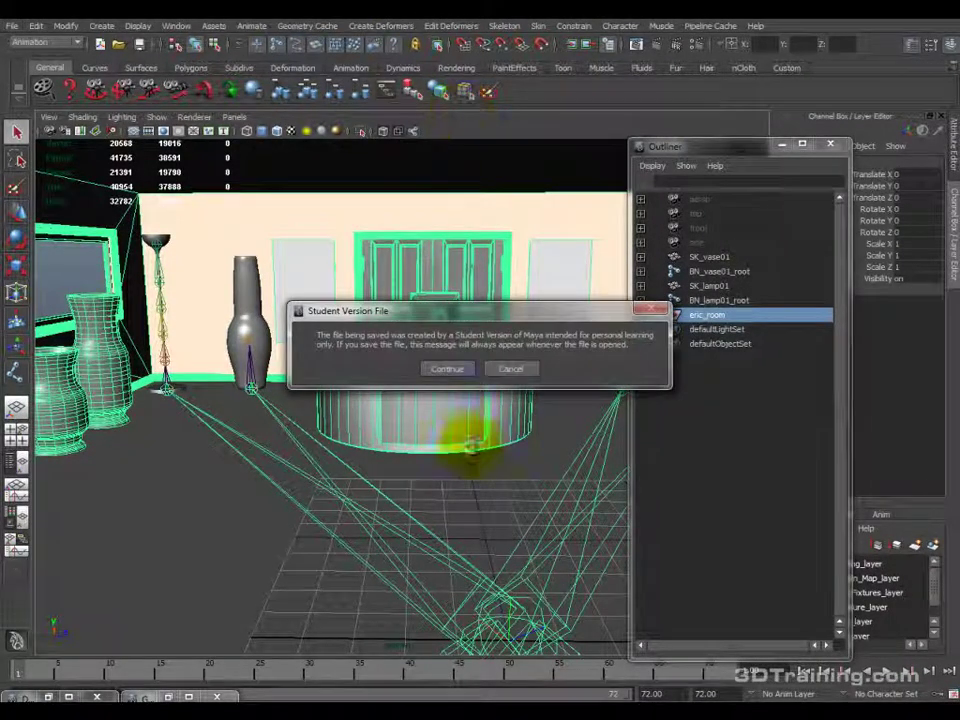
left_click(446, 369)
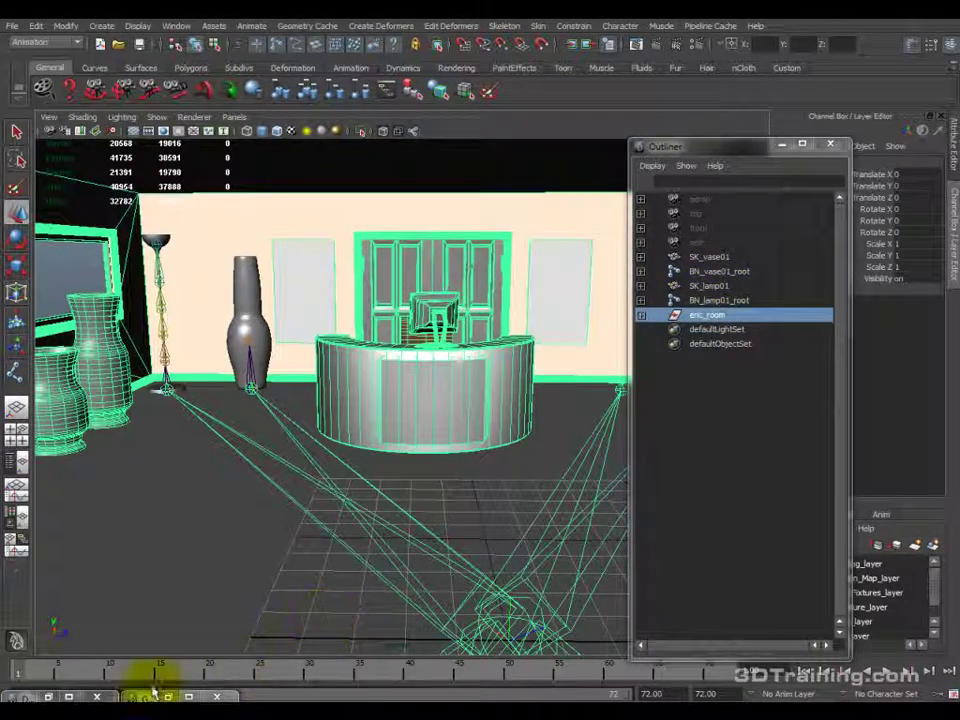
left_click_drag(47, 678, 490, 665)
left_click_drag(612, 655, 425, 668)
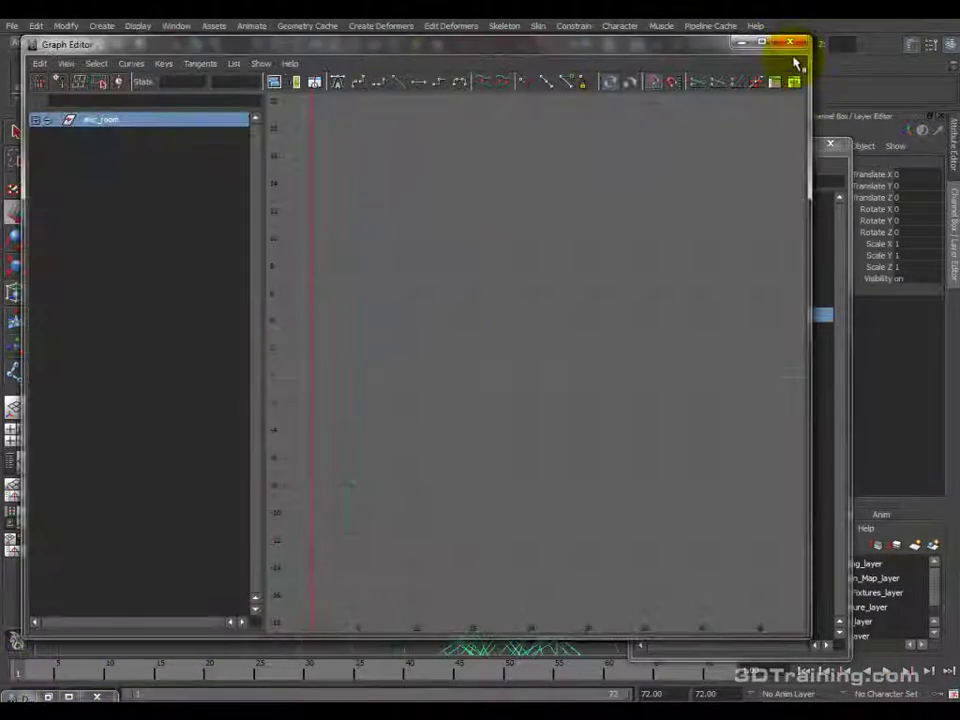
left_click(742, 41)
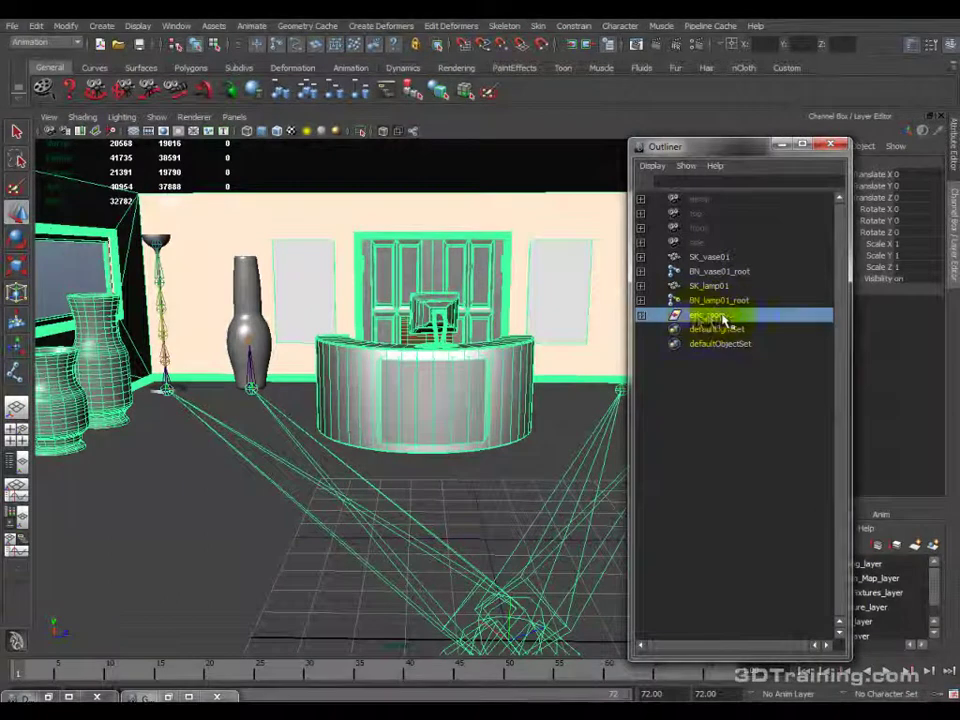
Frame the selected eric_room group to examine the whole room and its placement joints from outside.
key("f")
left_click_drag(456, 358, 497, 450, "alt")
scroll(343, 393, "up", 5)
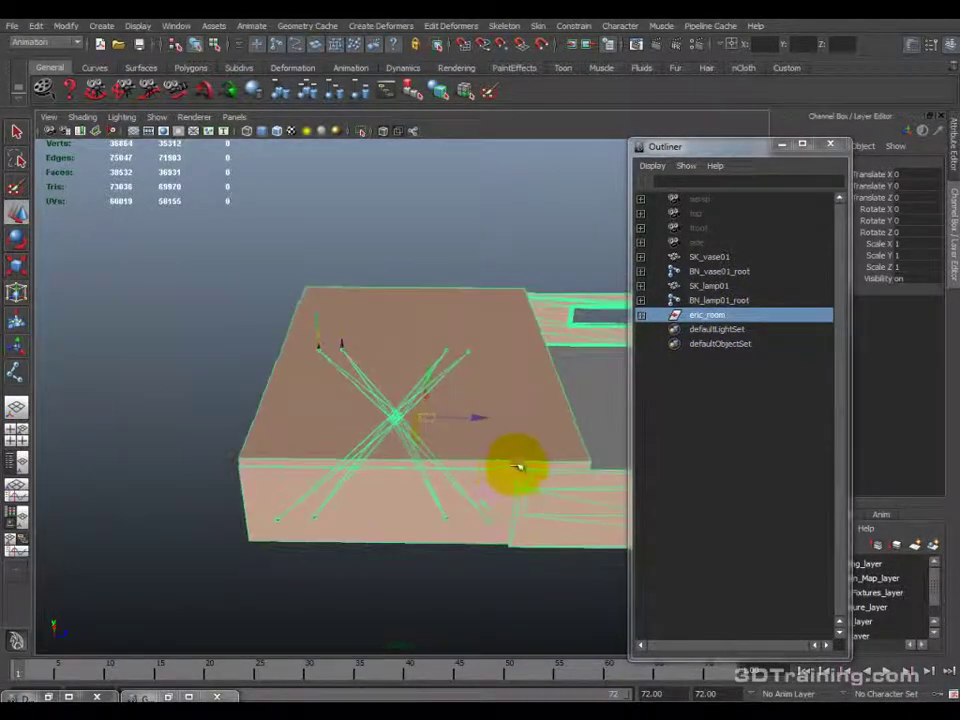
Export the selected eric_room group as FBX to the Unity_room folder, overwriting eric_room_unity_ready.fbx.
scroll(437, 437, "up", 5)
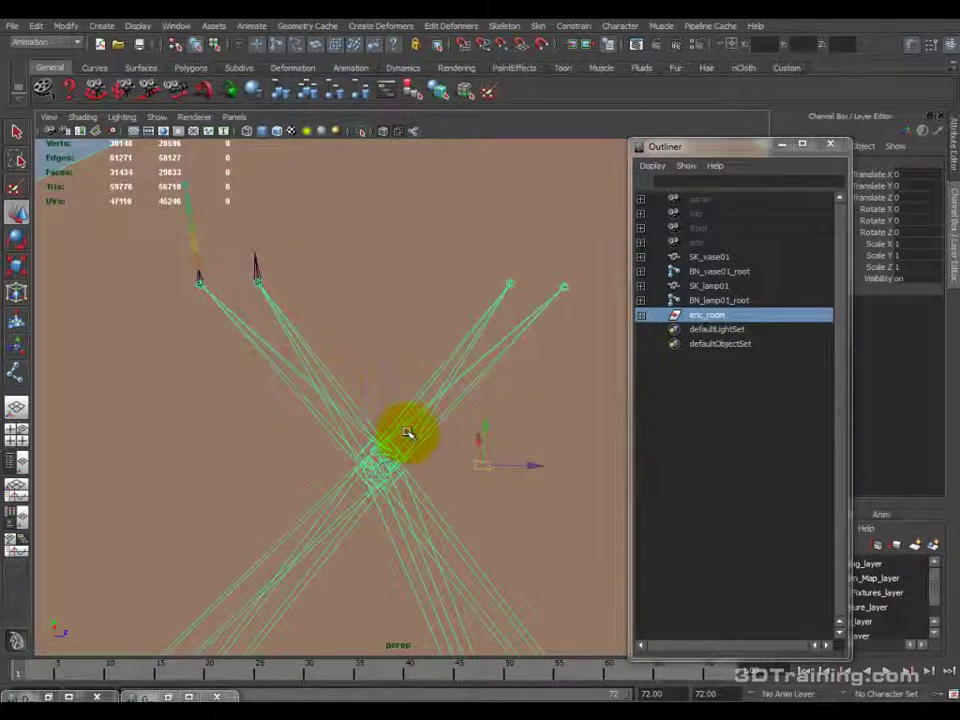
left_click_drag(408, 441, 407, 407, "alt")
scroll(422, 471, "up", 5)
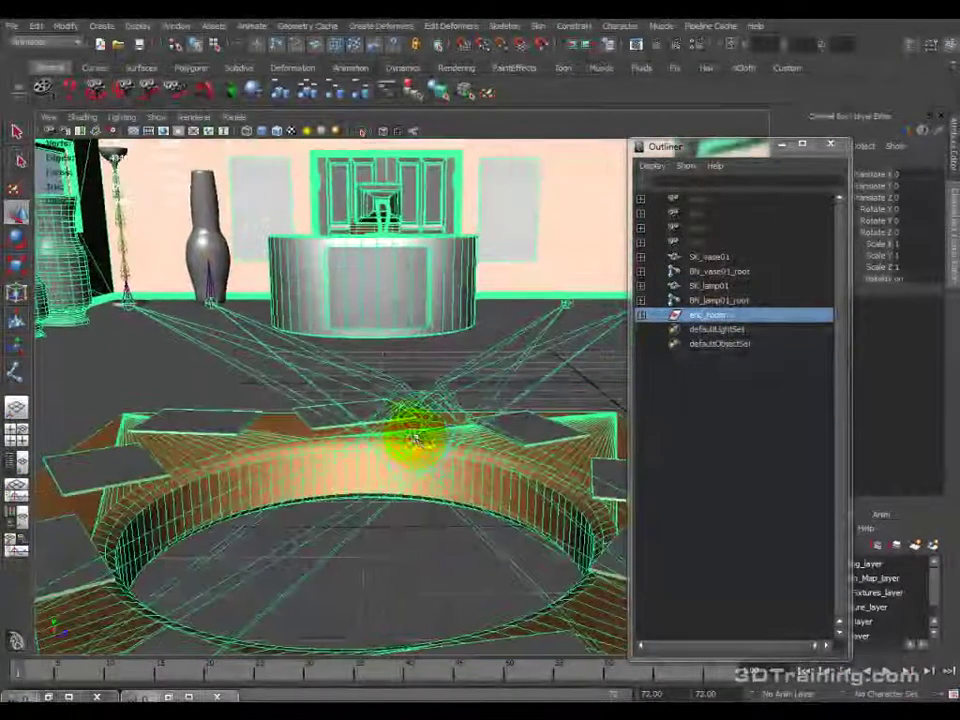
scroll(416, 440, "up", 2)
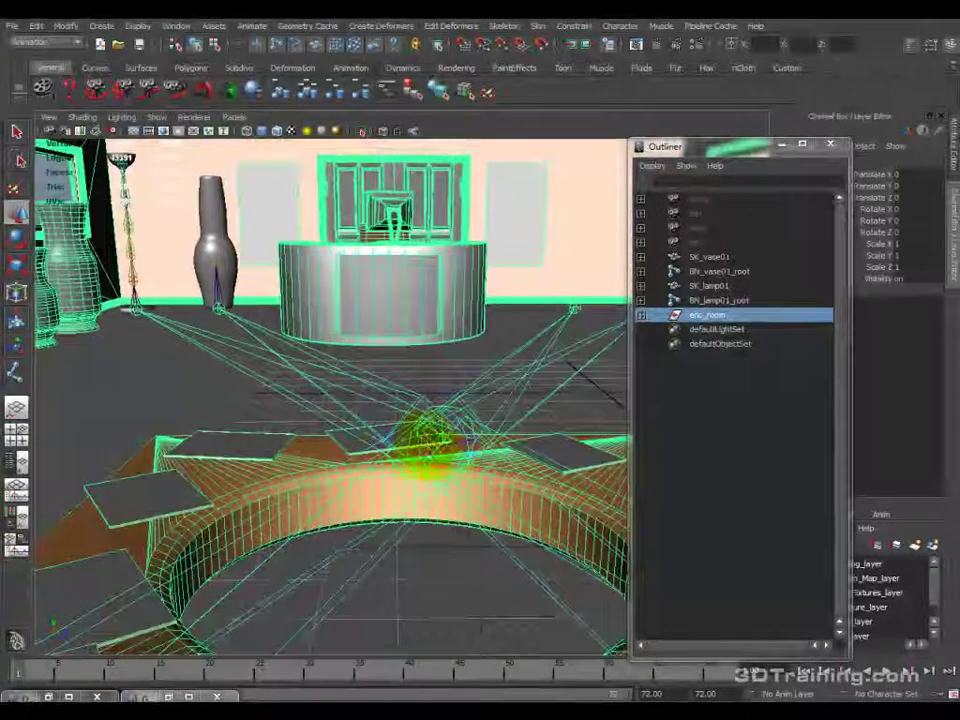
left_click(13, 28)
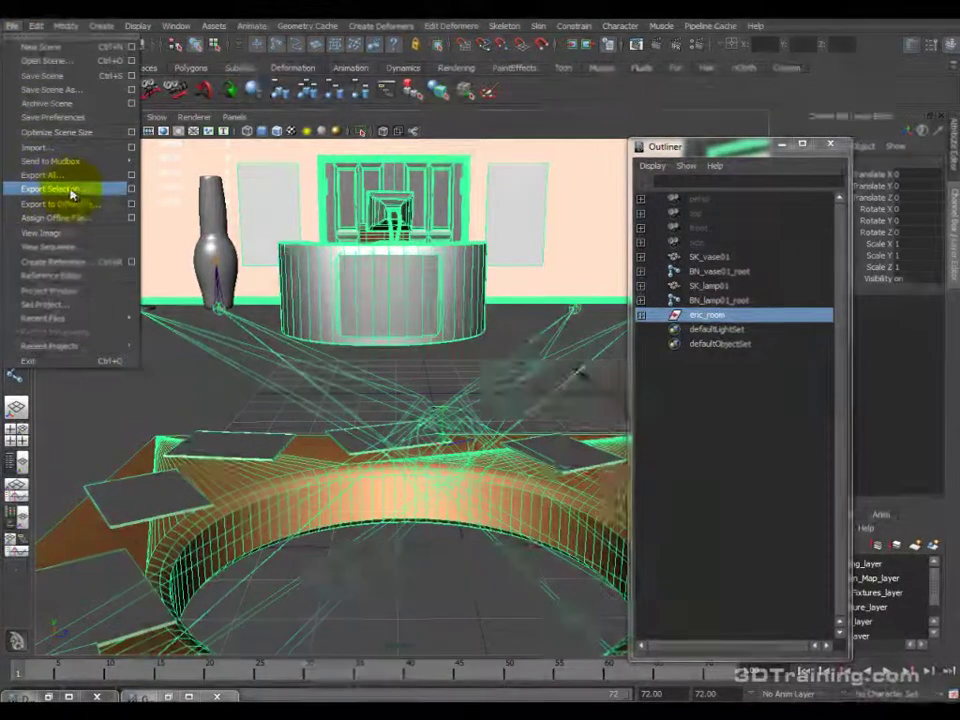
left_click(71, 192)
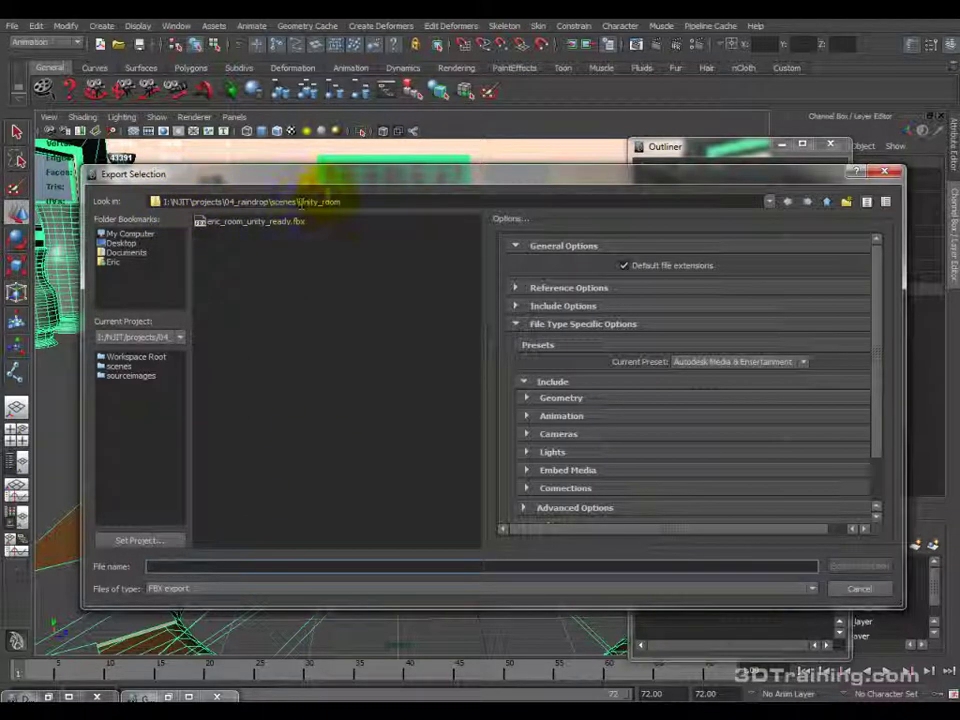
left_click(270, 222)
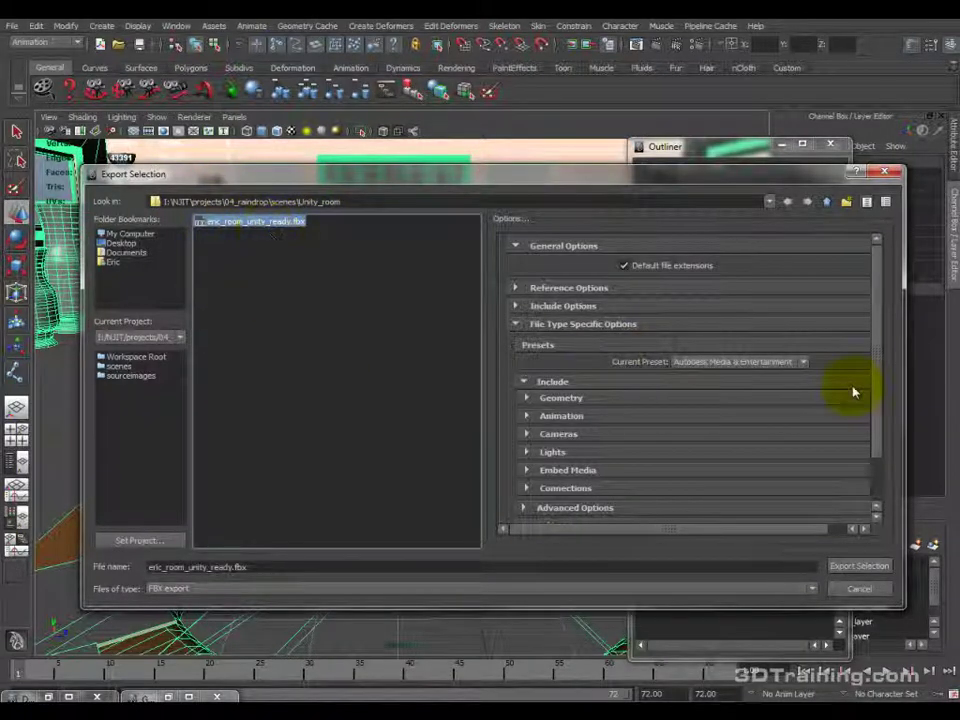
left_click(178, 590)
left_click(172, 684)
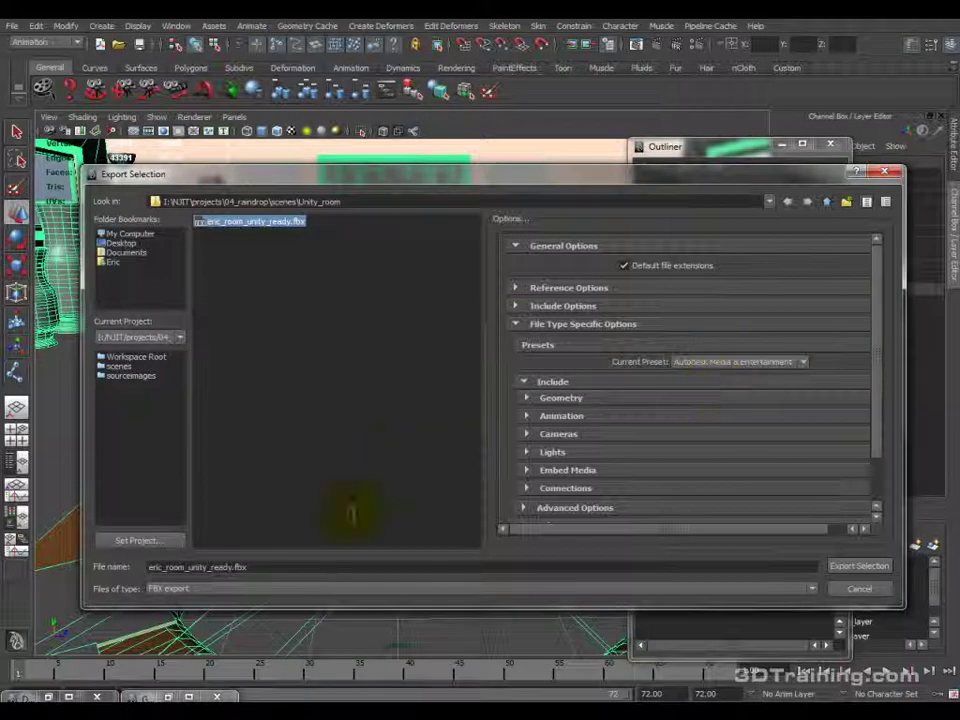
left_click(878, 567)
left_click(464, 408)
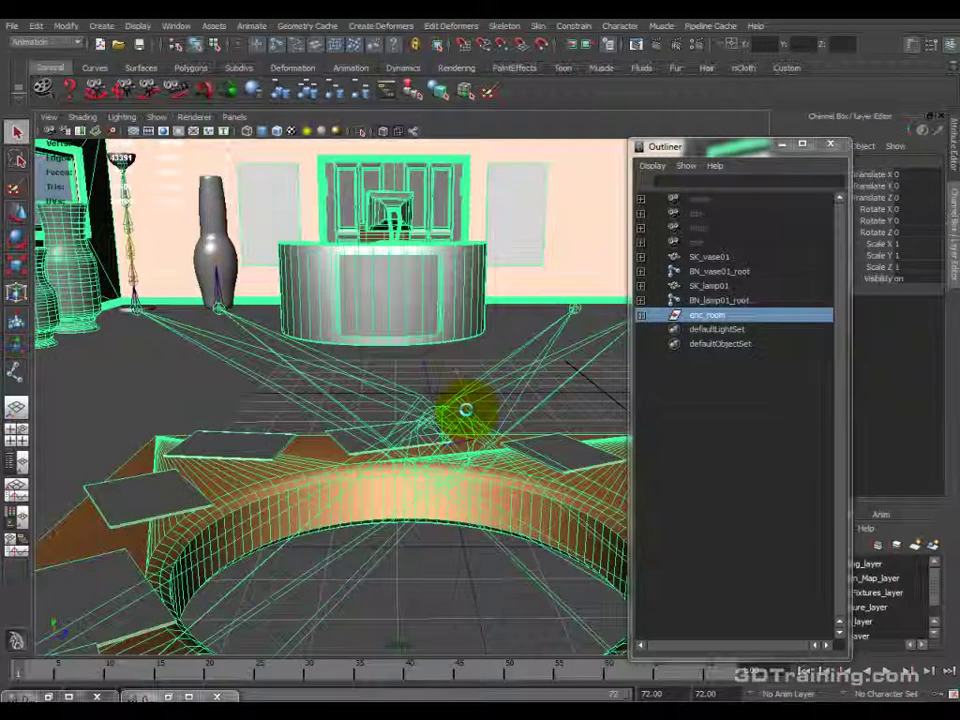
left_click(242, 221)
left_click(10, 25)
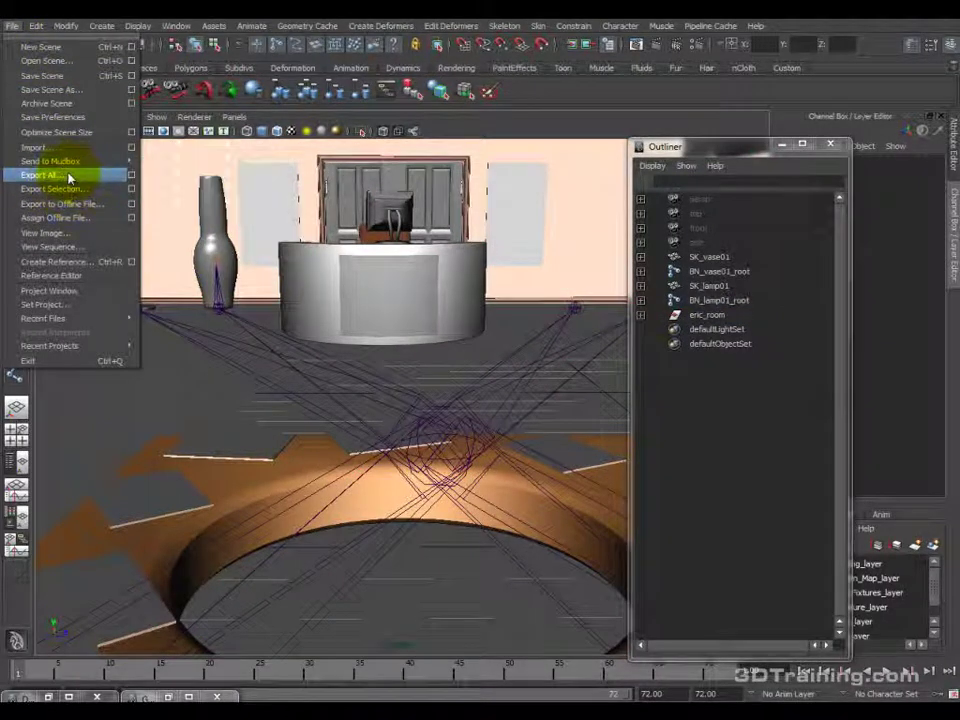
left_click(700, 315)
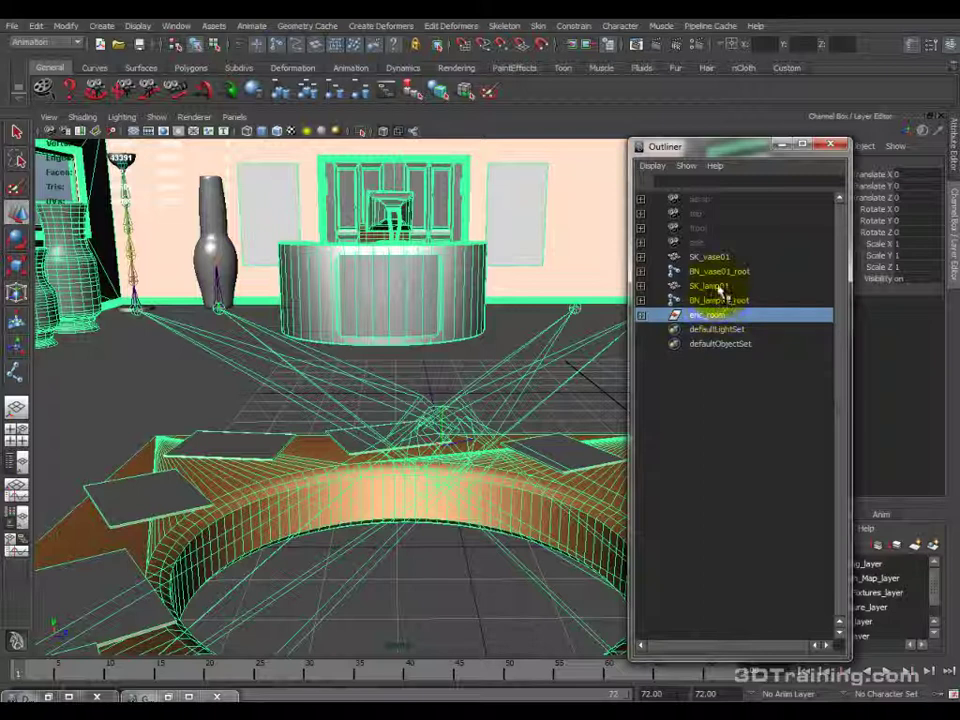
Select the lamp and vase meshes and their root joints in turn to review the rigged props outside the eric_room group.
left_click(724, 300)
left_click(724, 286)
left_click(722, 300)
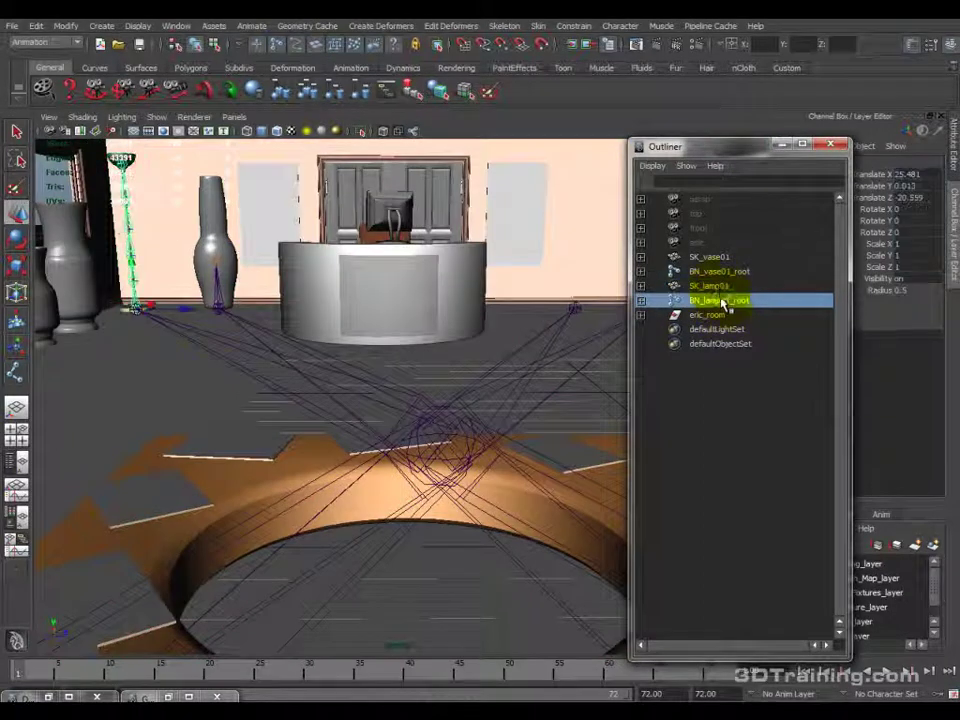
left_click(722, 286)
left_click(724, 300)
left_click(722, 286)
left_click(722, 272)
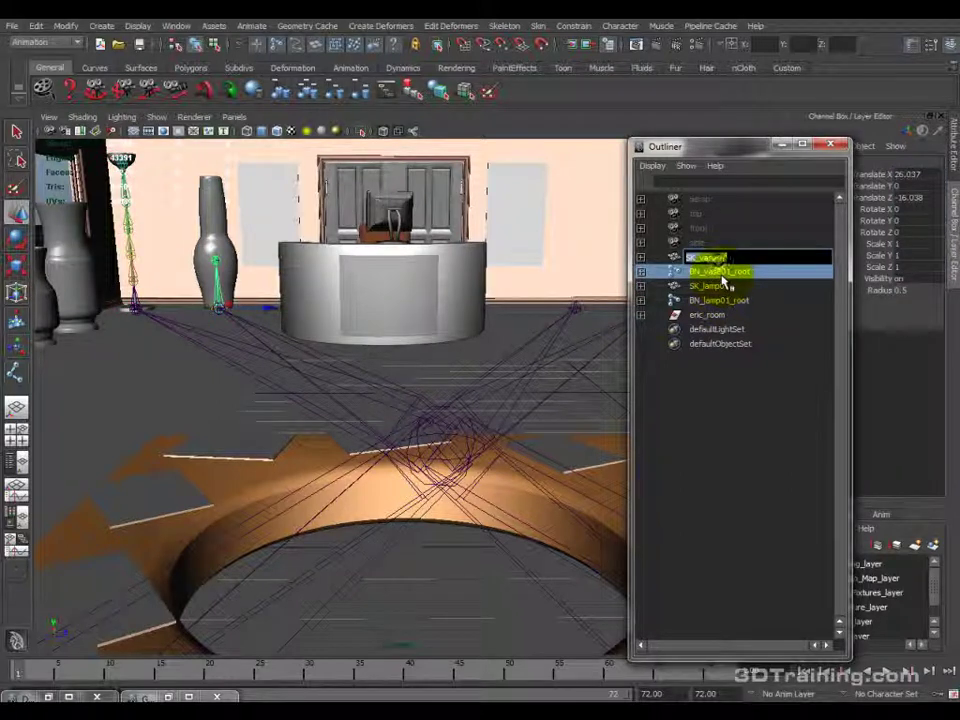
left_click(722, 258)
left_click(722, 272)
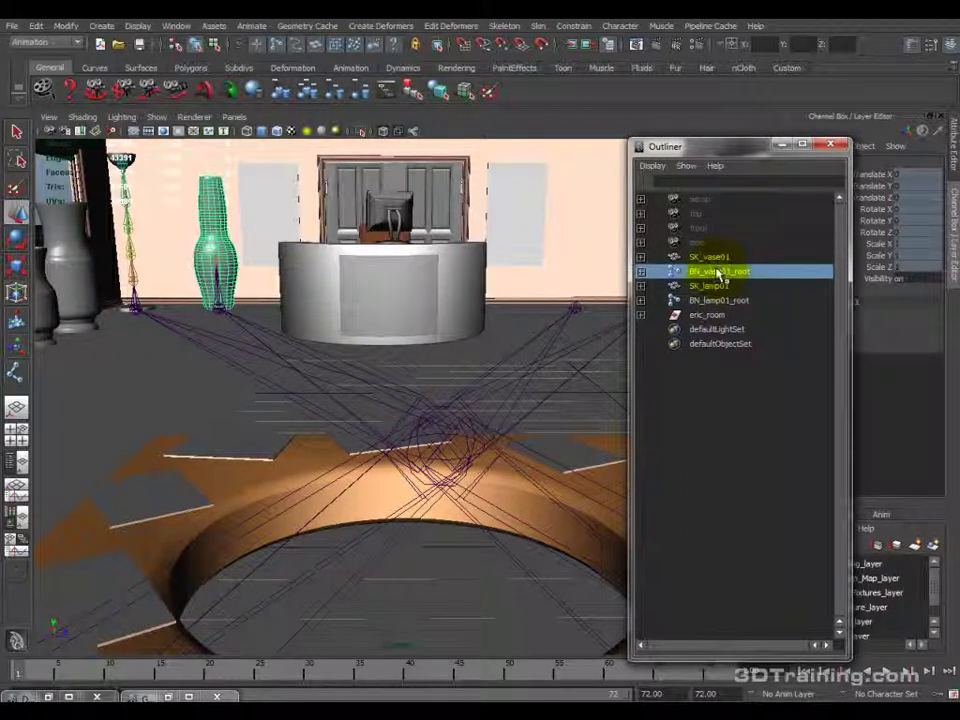
left_click(722, 286)
left_click(723, 300)
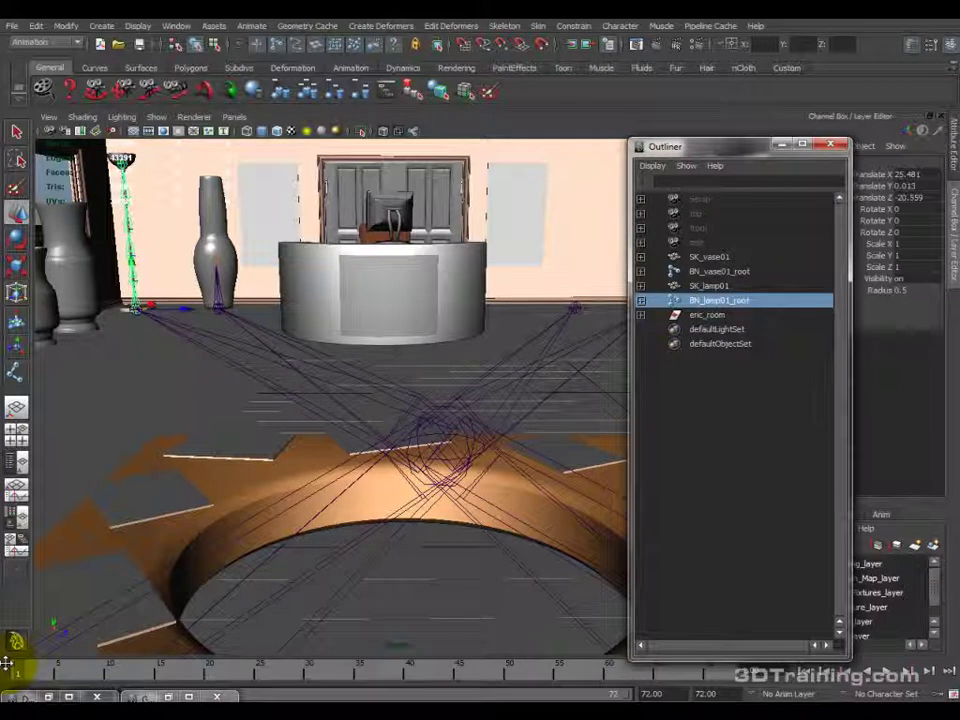
Move the Outliner off the timeline's end, play and scrub the lamp animation to review it, and return to frame 1.
left_click_drag(680, 150, 689, 117)
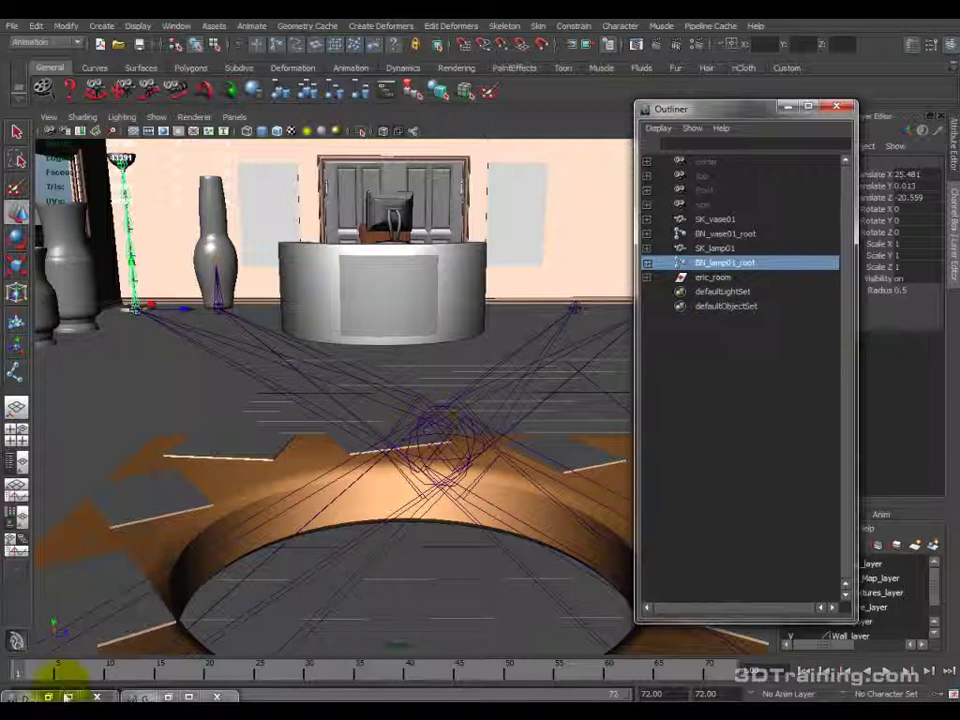
key("alt+v")
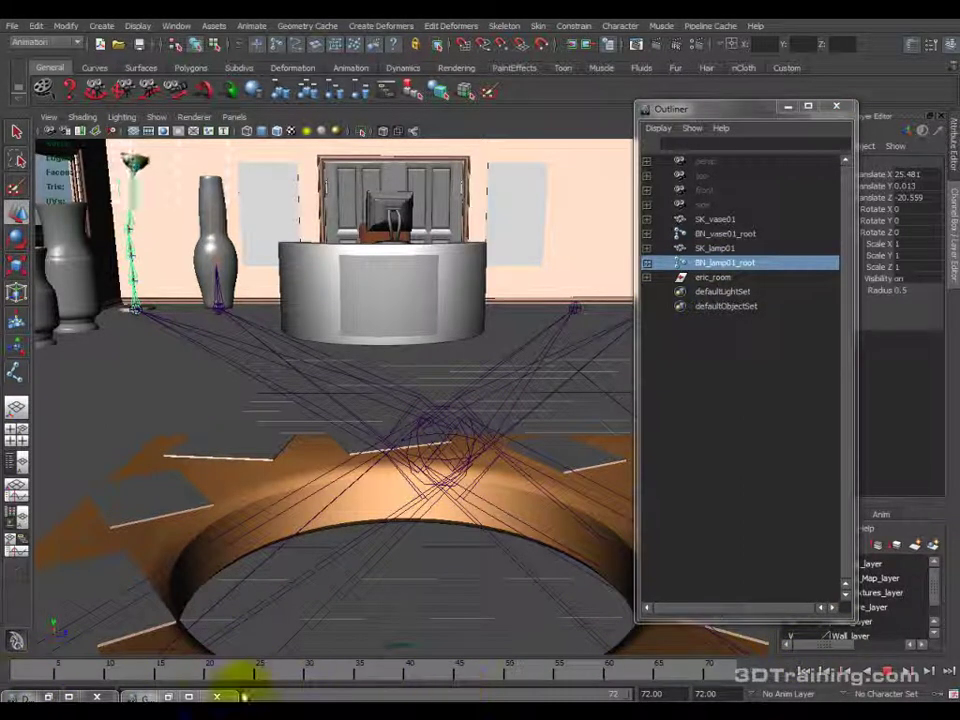
left_click_drag(300, 670, 12, 670)
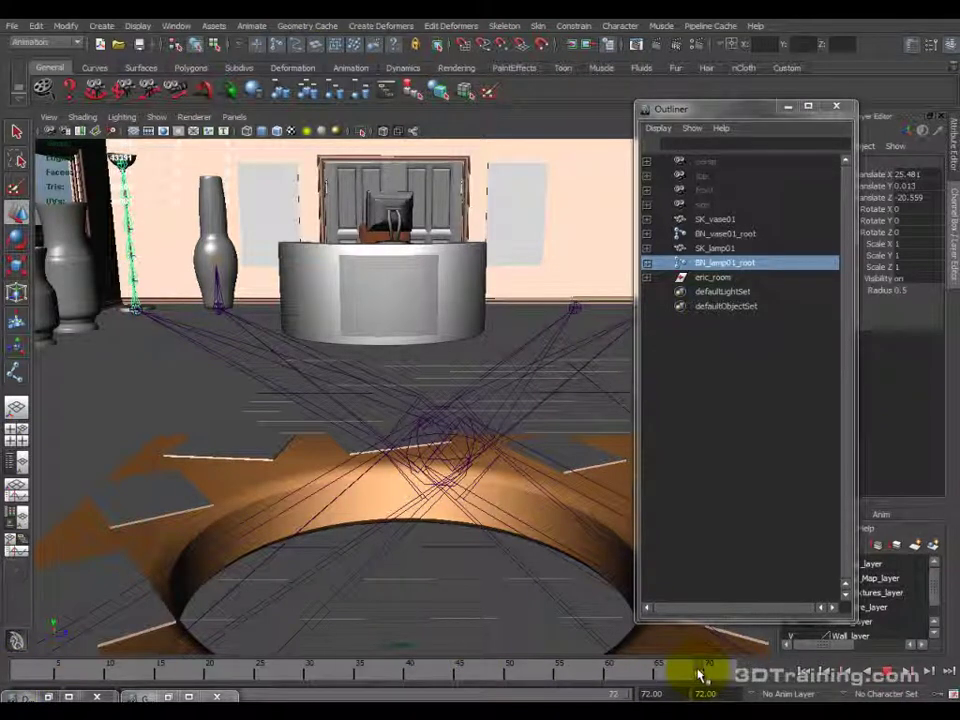
mouse_move(17, 676)
left_mouse_down()
mouse_move(800, 676)
mouse_move(5, 684)
left_mouse_up()
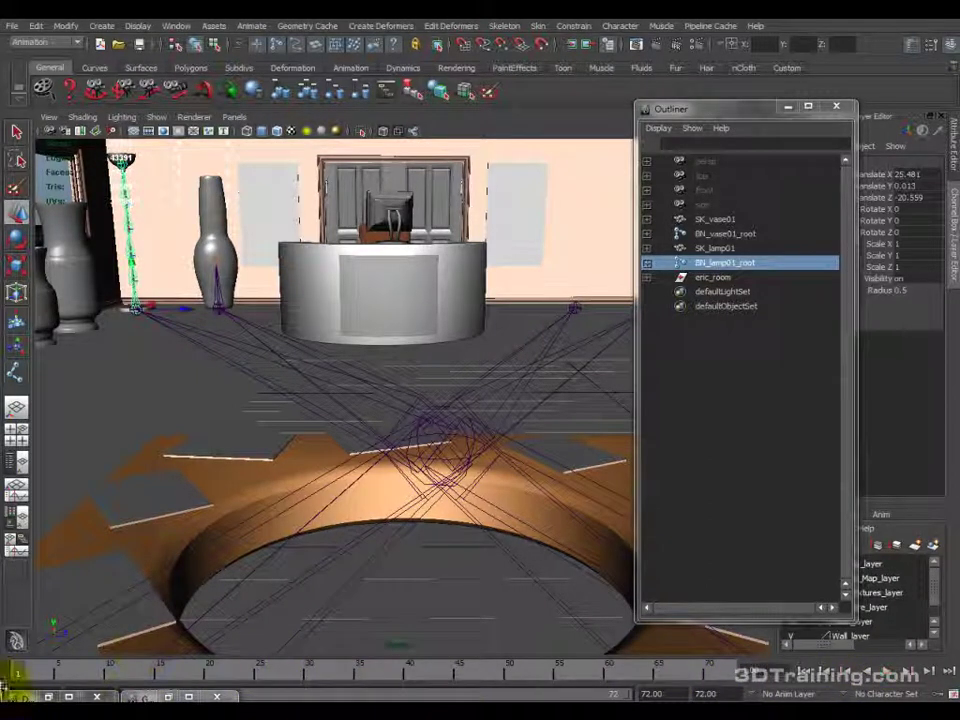
Expand the full BN_lamp01_root hierarchy and select every lamp joint from the root down to BN_lamp01_shade.
left_click(647, 265)
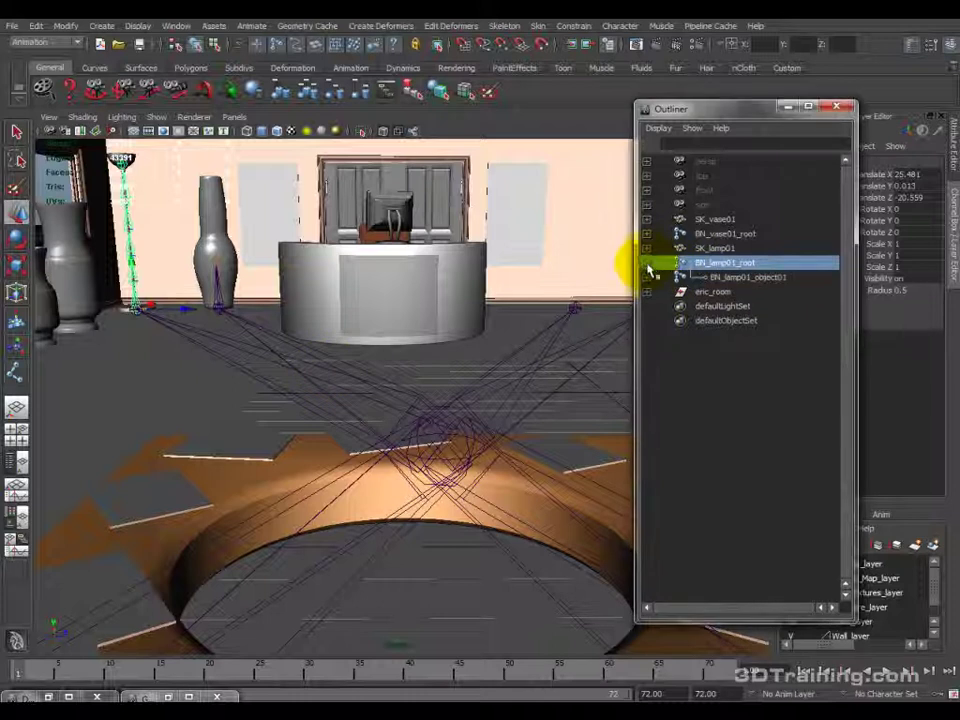
left_click(750, 277, "shift")
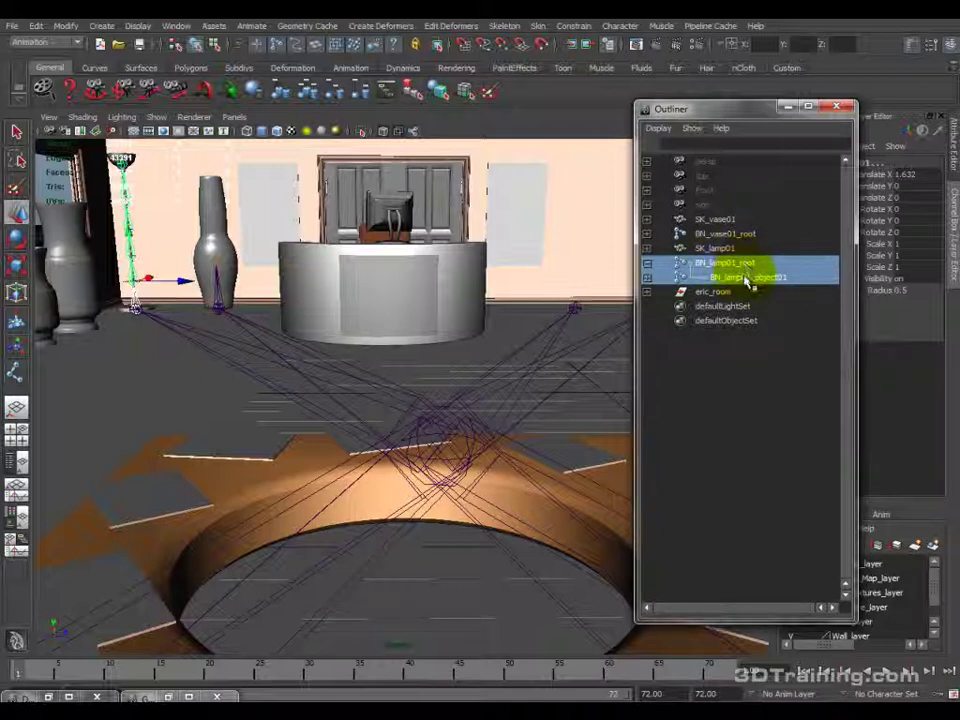
left_click(652, 278, "shift")
left_click(727, 262)
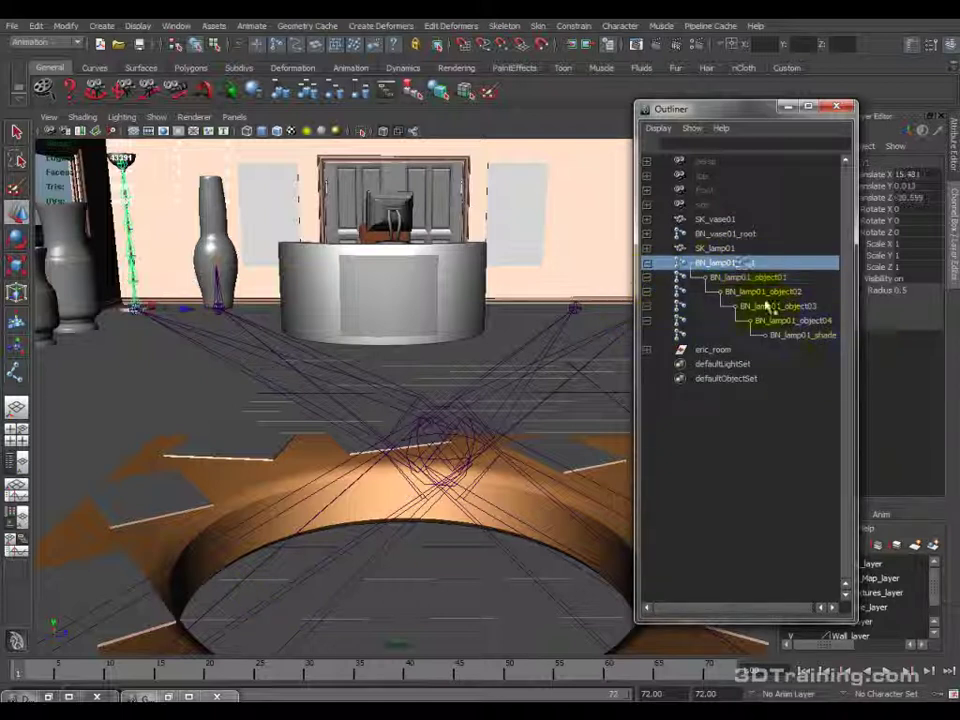
left_click(785, 336, "shift")
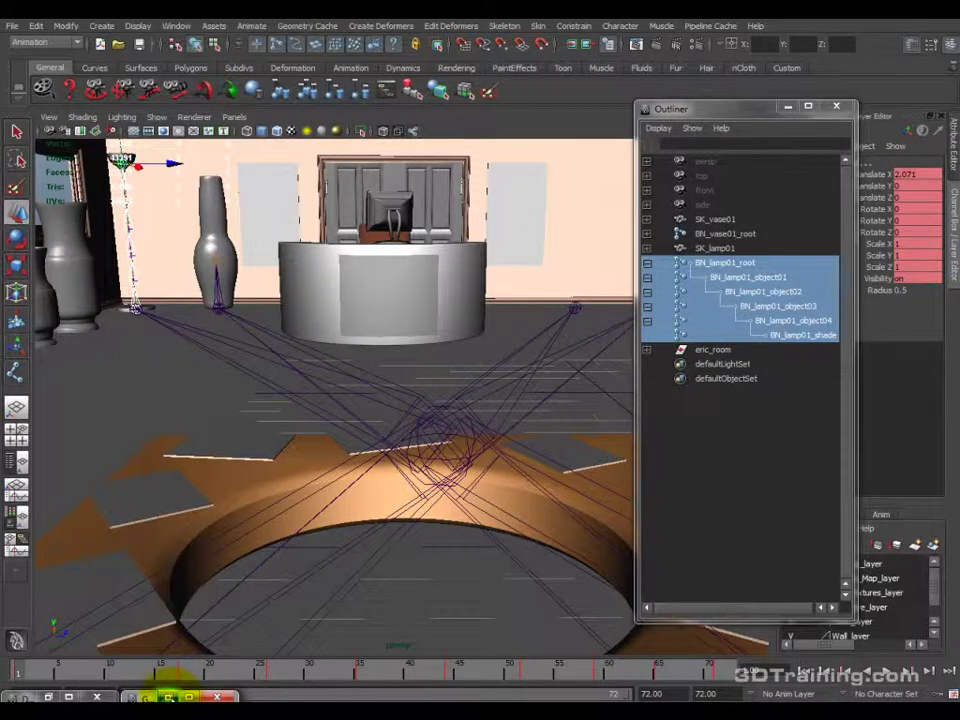
Open the Graph Editor for the selected lamp joints and frame all their animation curves.
left_click(170, 697)
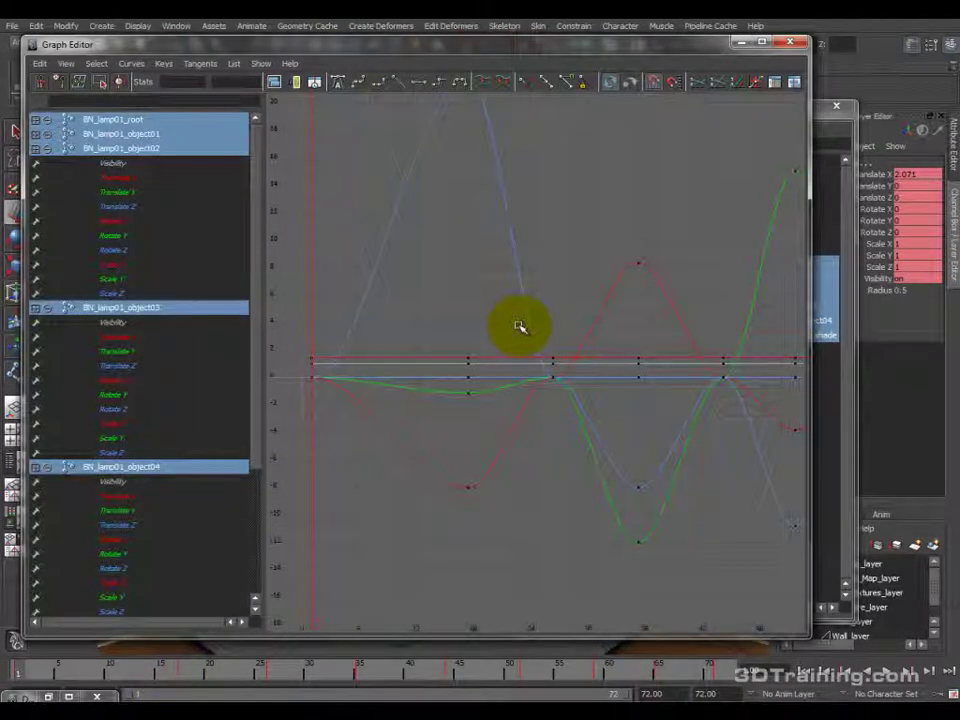
left_click_drag(300, 671, 637, 686)
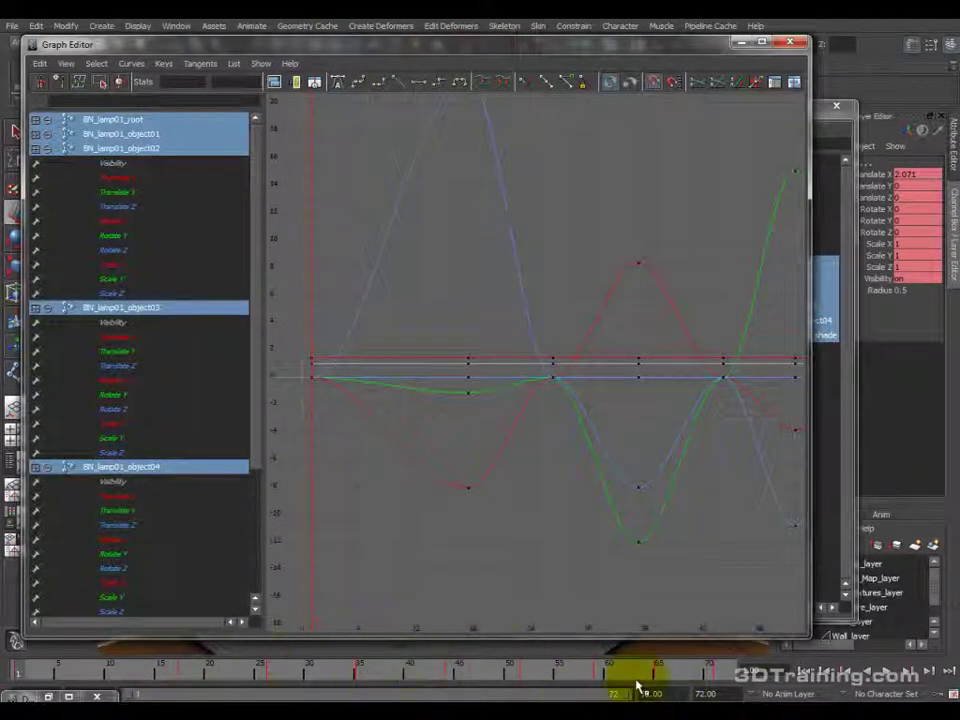
left_click(274, 83)
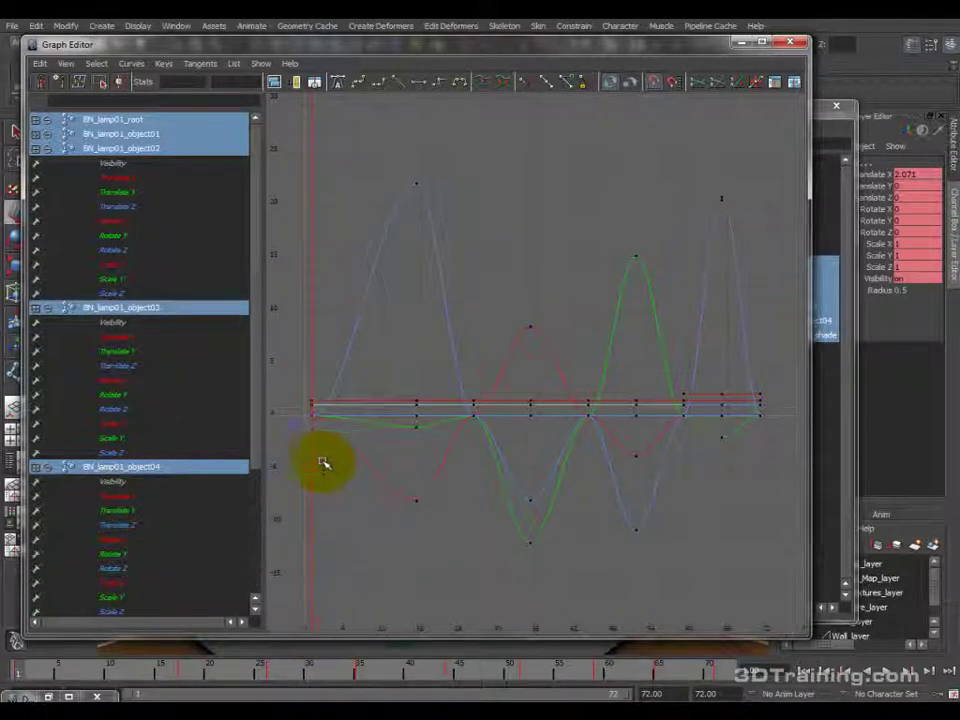
Select the lamp's final keys at frame 71 and scrub the animation to examine how its end matches the start.
left_click(761, 418)
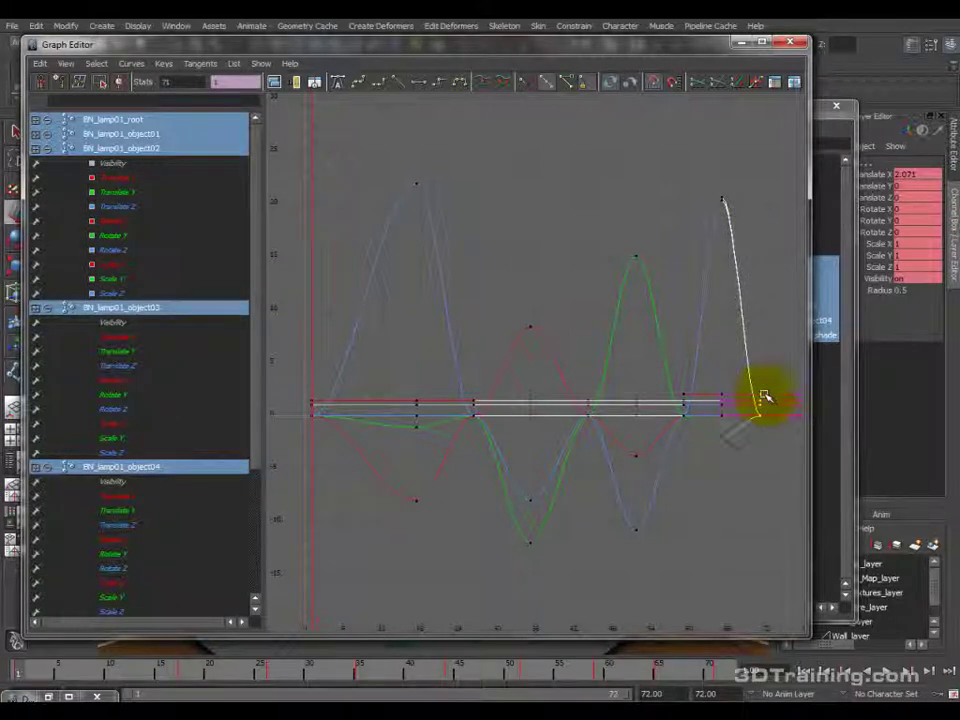
left_click(771, 411)
left_click_drag(133, 681, 721, 686)
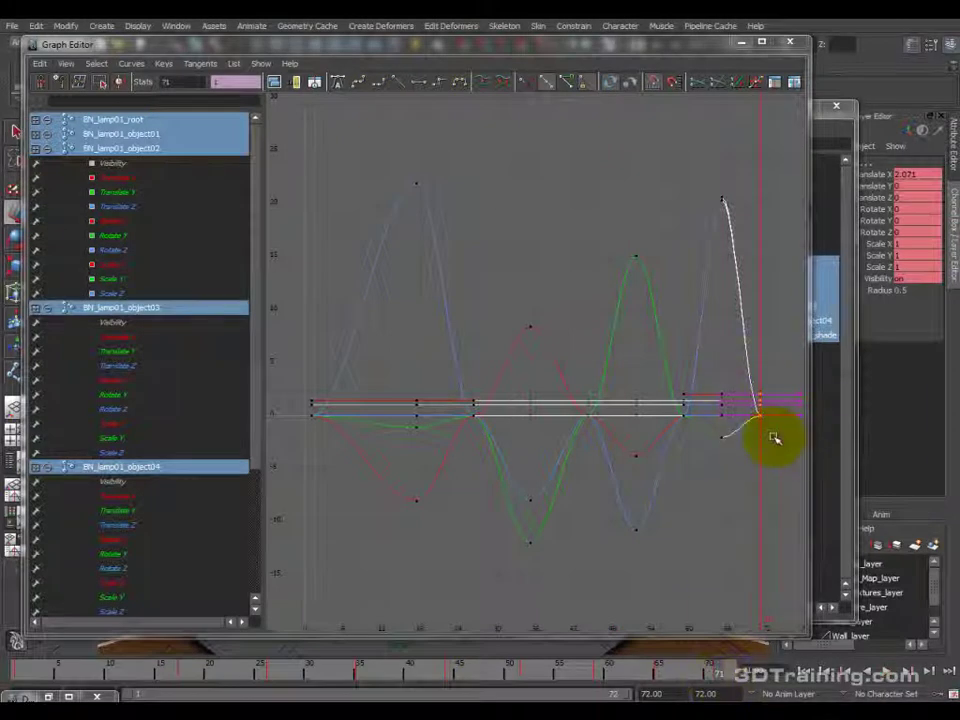
left_click_drag(606, 681, 20, 681)
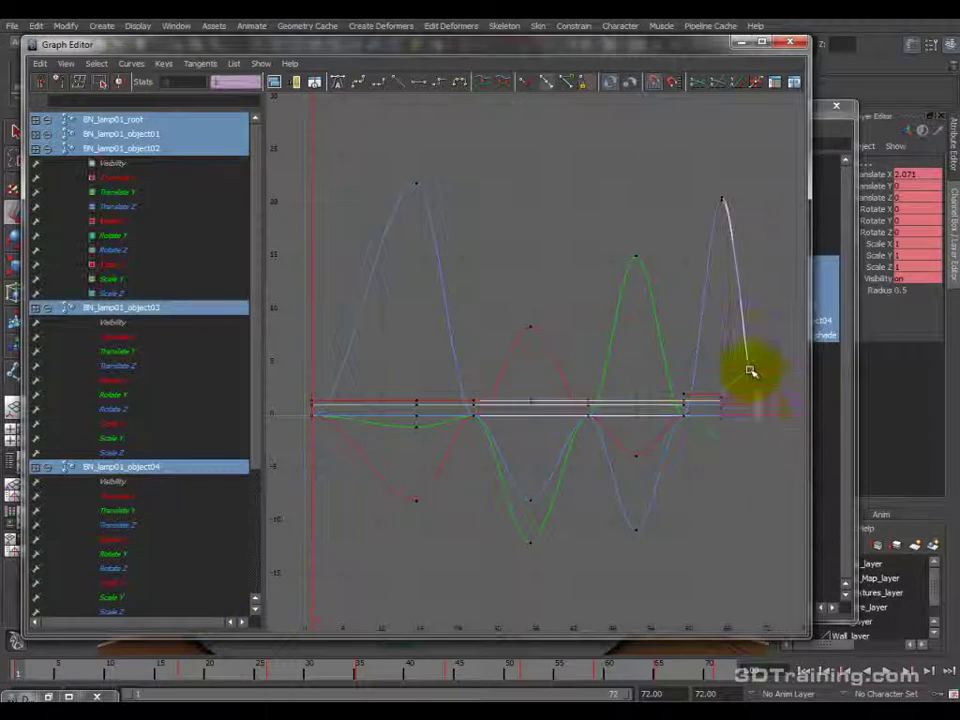
left_click(760, 408)
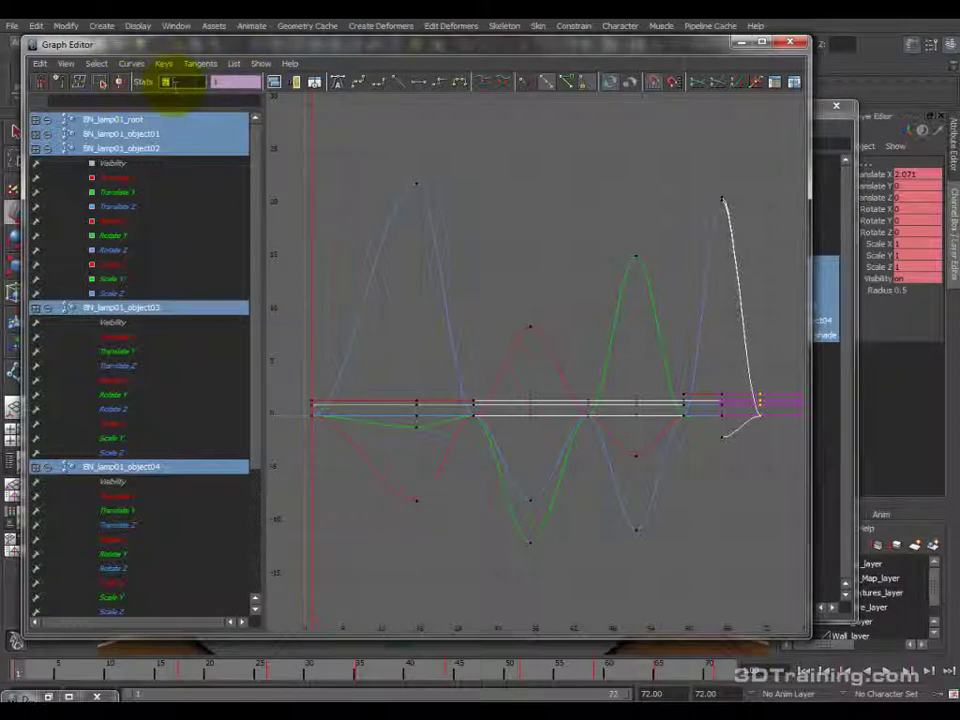
left_click_drag(40, 673, 250, 668)
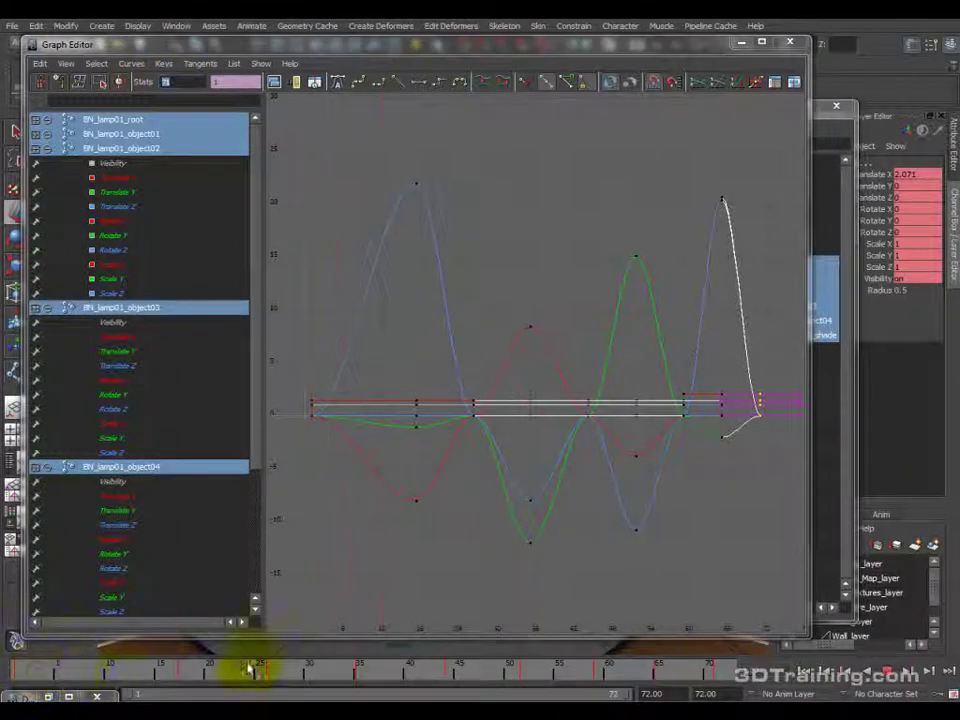
left_click(110, 668)
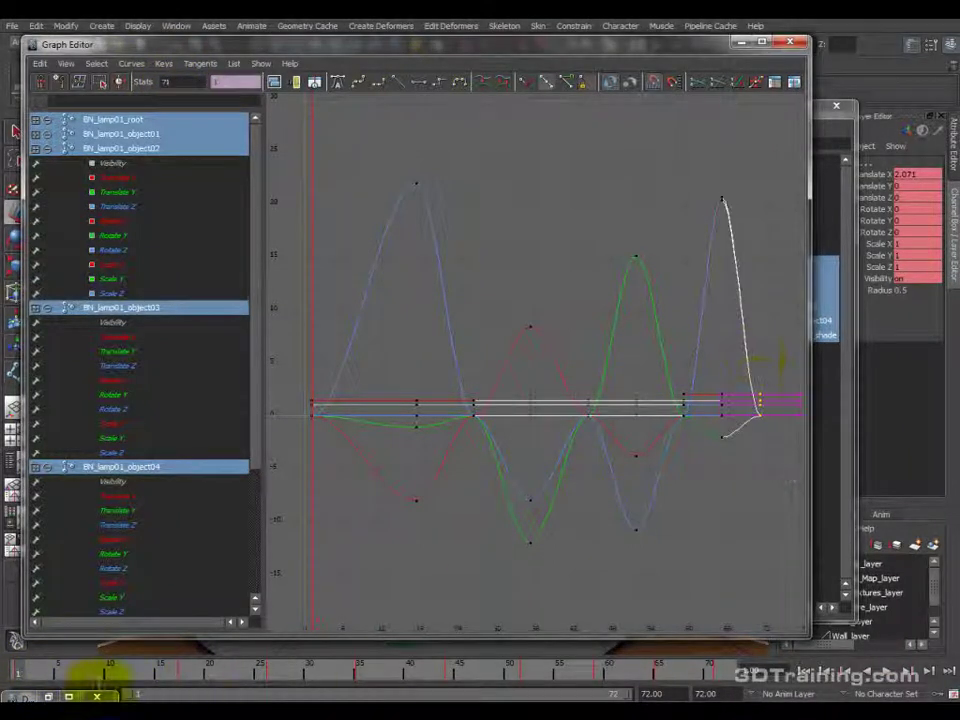
left_click_drag(426, 610, 541, 341)
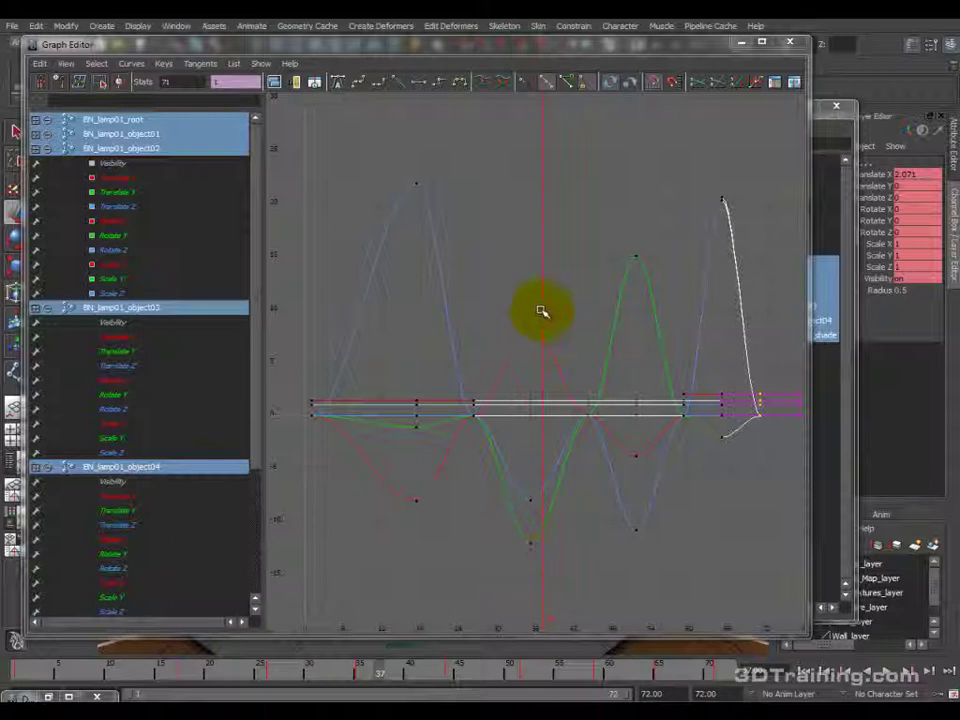
left_click(476, 672)
left_click_drag(476, 672, 757, 397)
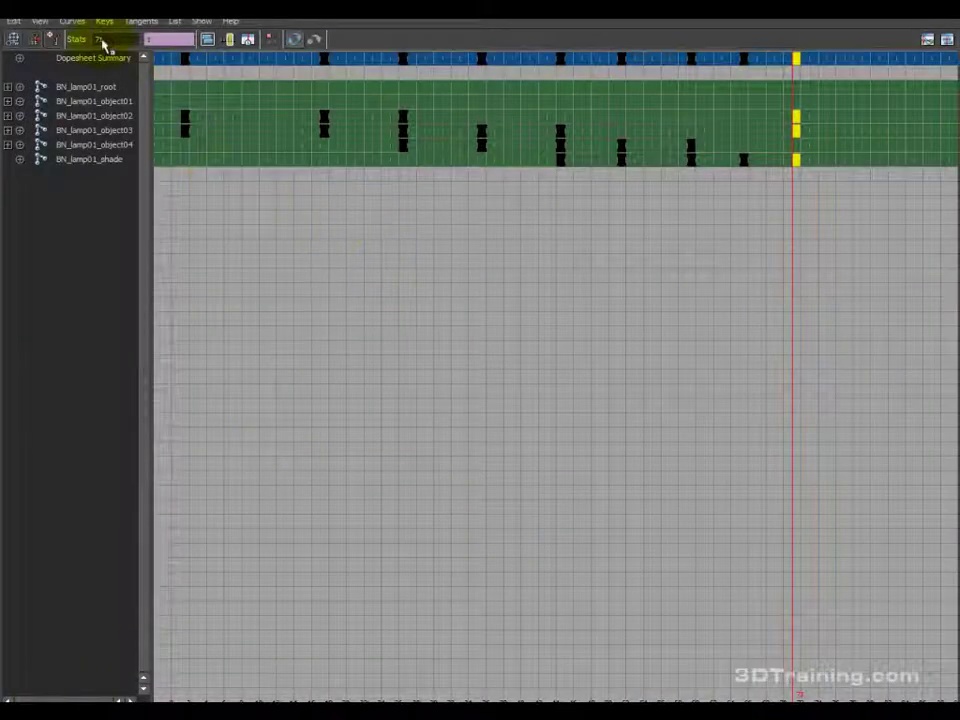
Frame all the lamp joints' keys in the Dope Sheet and select the keys at frame 1.
left_click(206, 40)
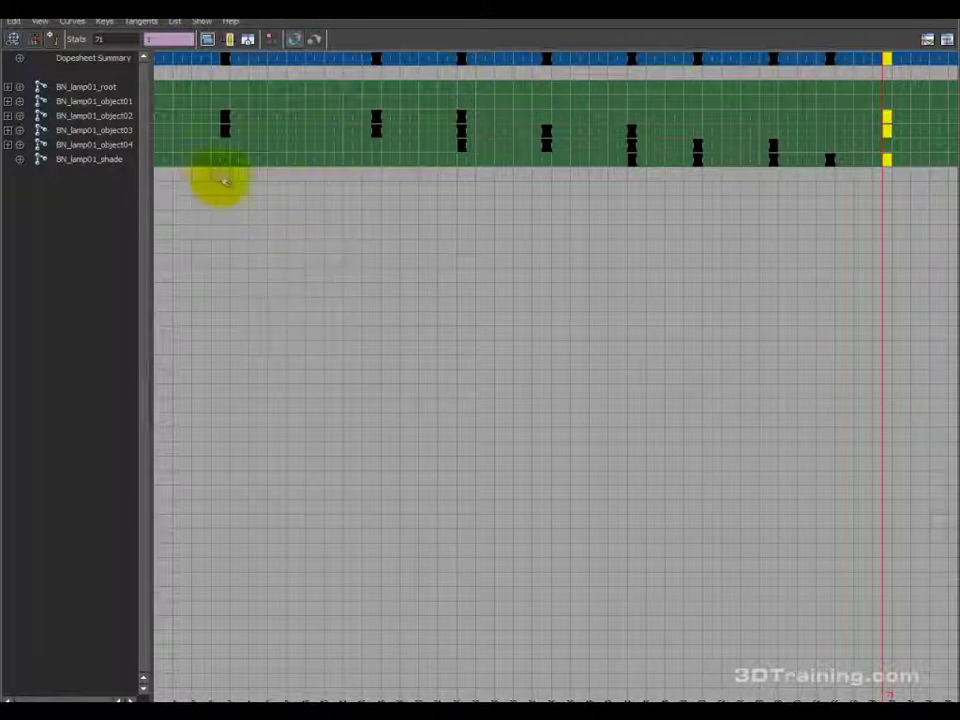
left_click(225, 86)
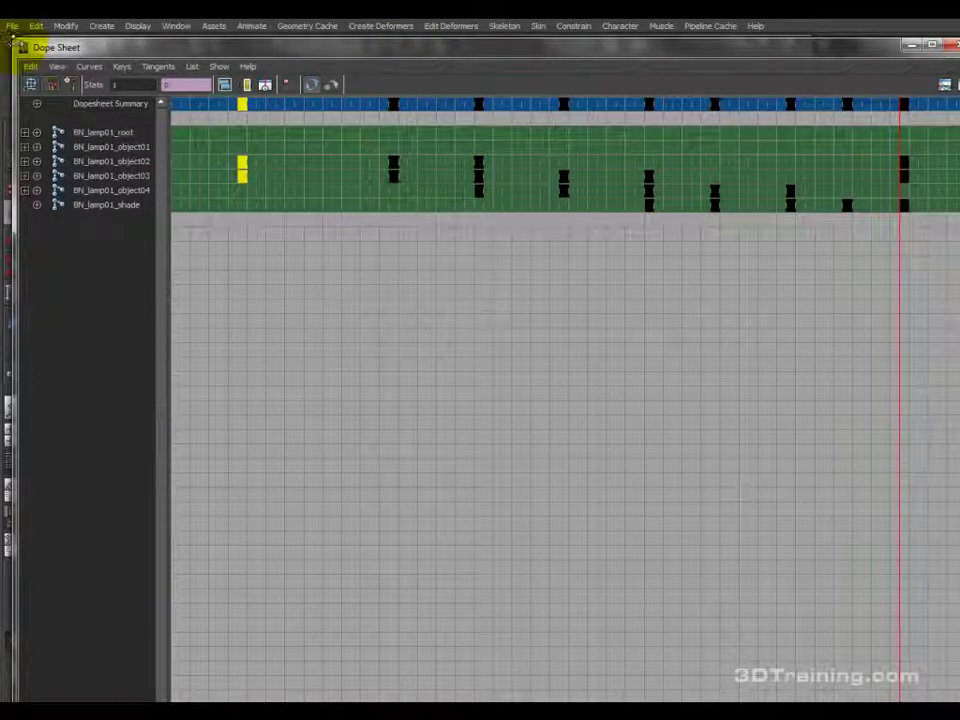
Restore the Dope Sheet to a smaller window and select all lamp joints' keys from BN_lamp01_root through BN_lamp01_shade.
double_click(20, 47)
left_click_drag(454, 221, 141, 60)
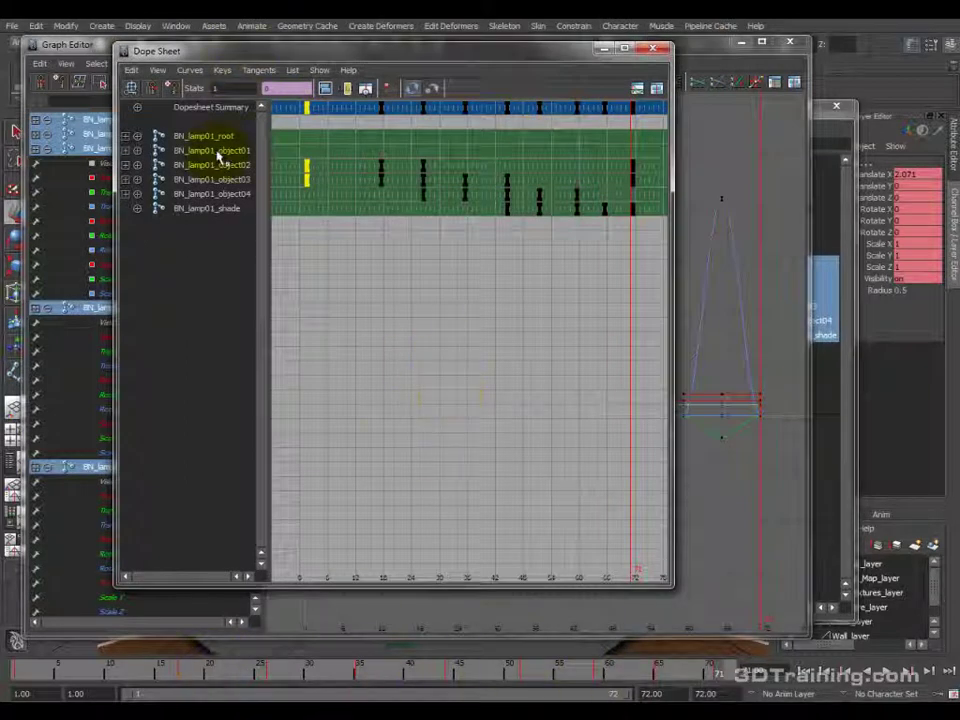
left_click_drag(580, 672, 350, 674)
left_click_drag(622, 153, 636, 189)
left_click_drag(546, 670, 712, 682)
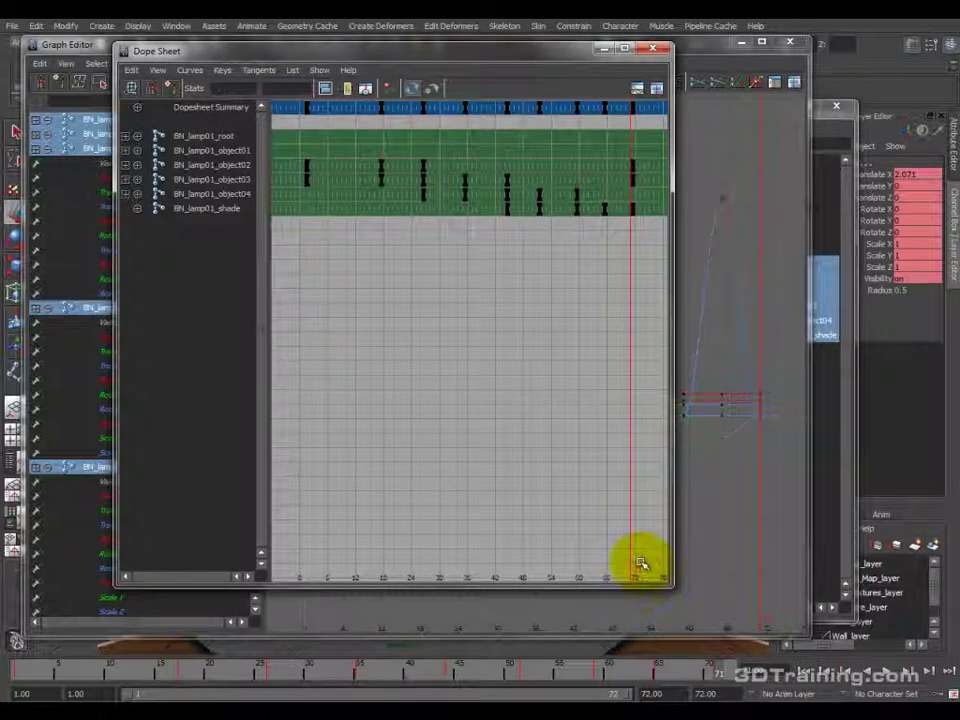
left_click(330, 125)
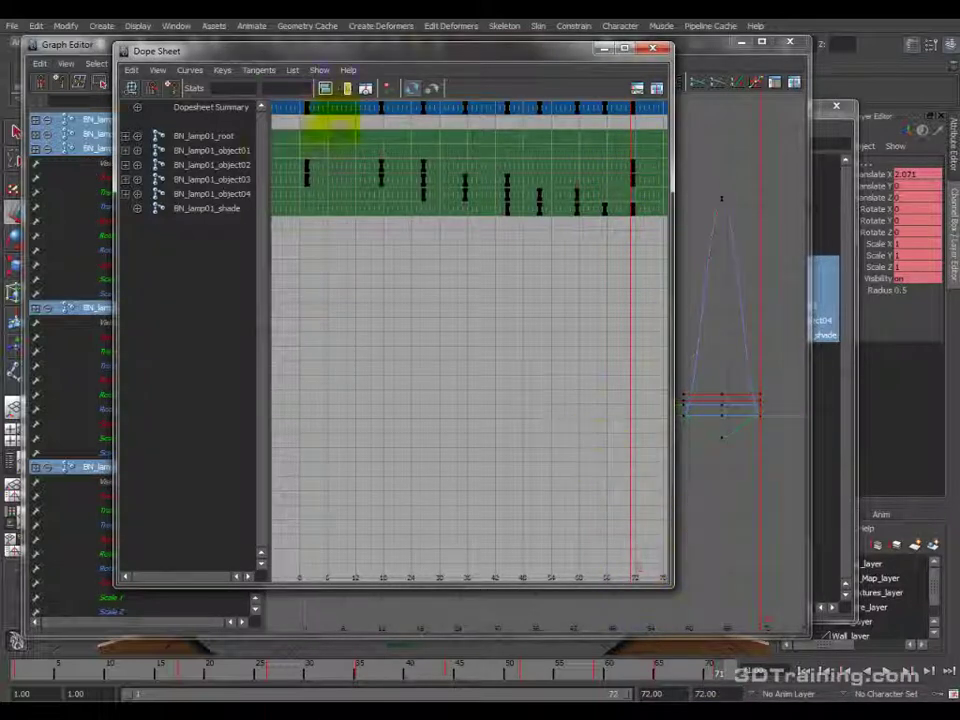
left_click(209, 137)
left_click(230, 208, "shift")
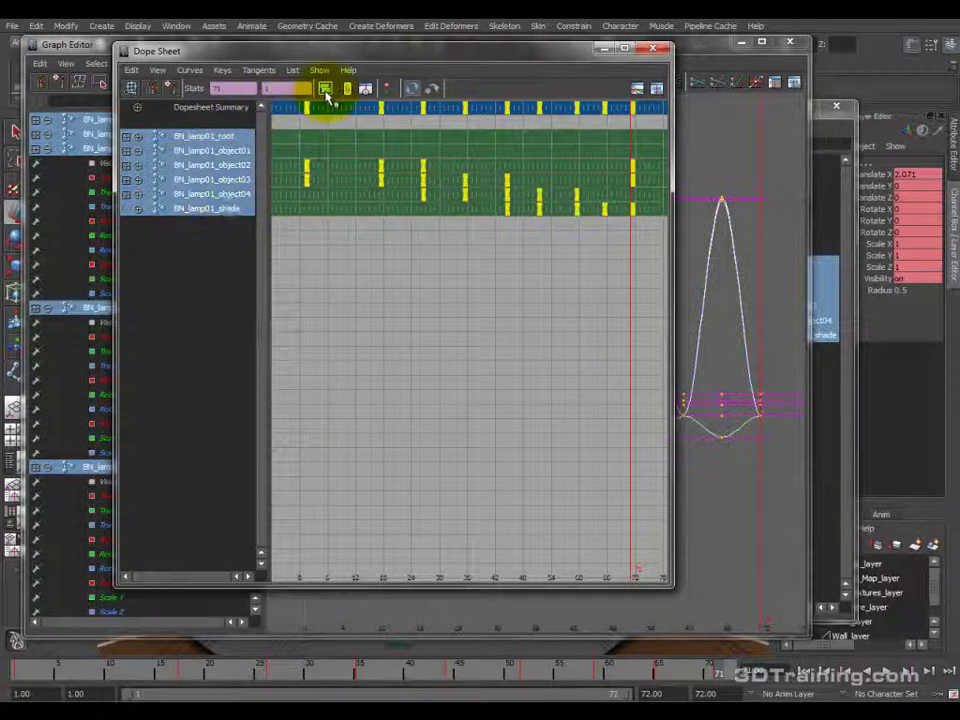
Select the Dope Sheet keys at frame 1 and then those around frame 44 to examine their exact timing.
right_click_drag(482, 214, 288, 157, "alt")
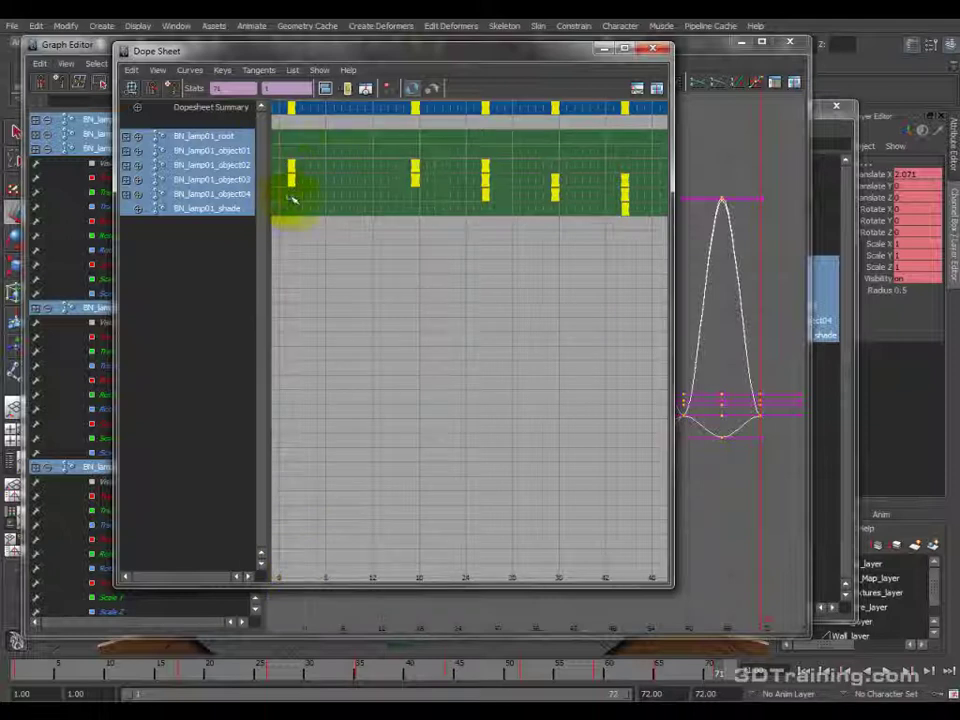
left_click_drag(332, 231, 294, 171)
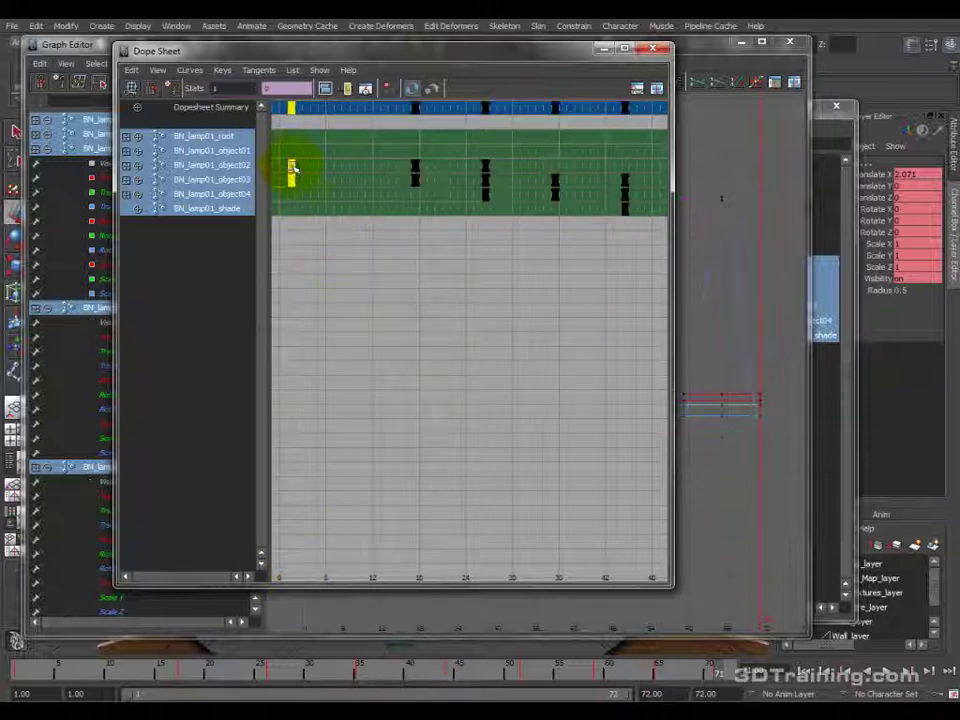
left_click_drag(617, 173, 624, 189)
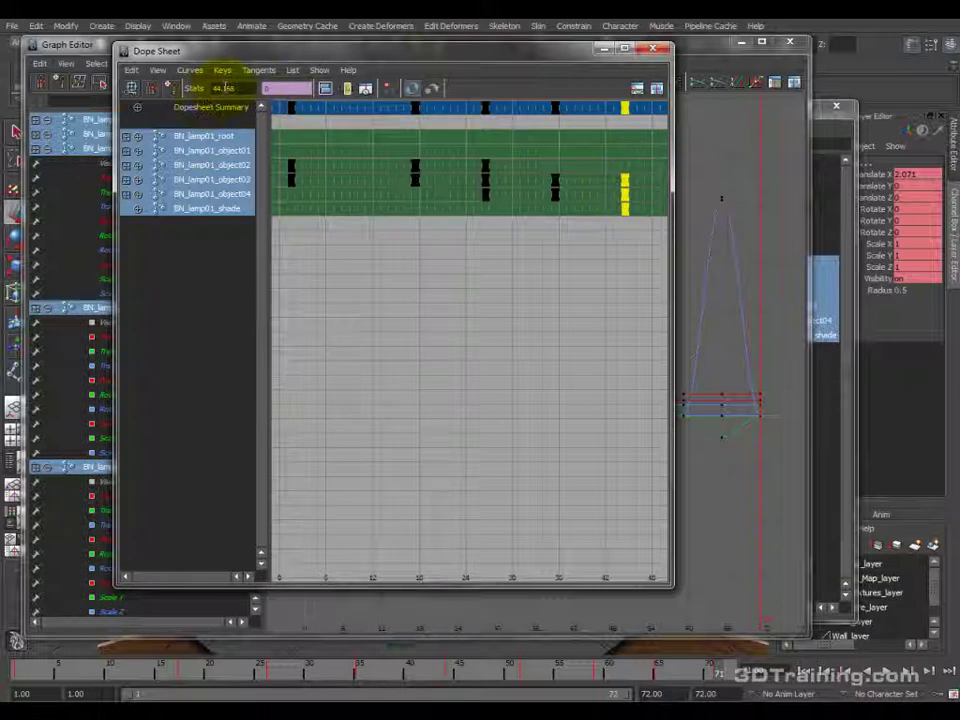
left_click(349, 89)
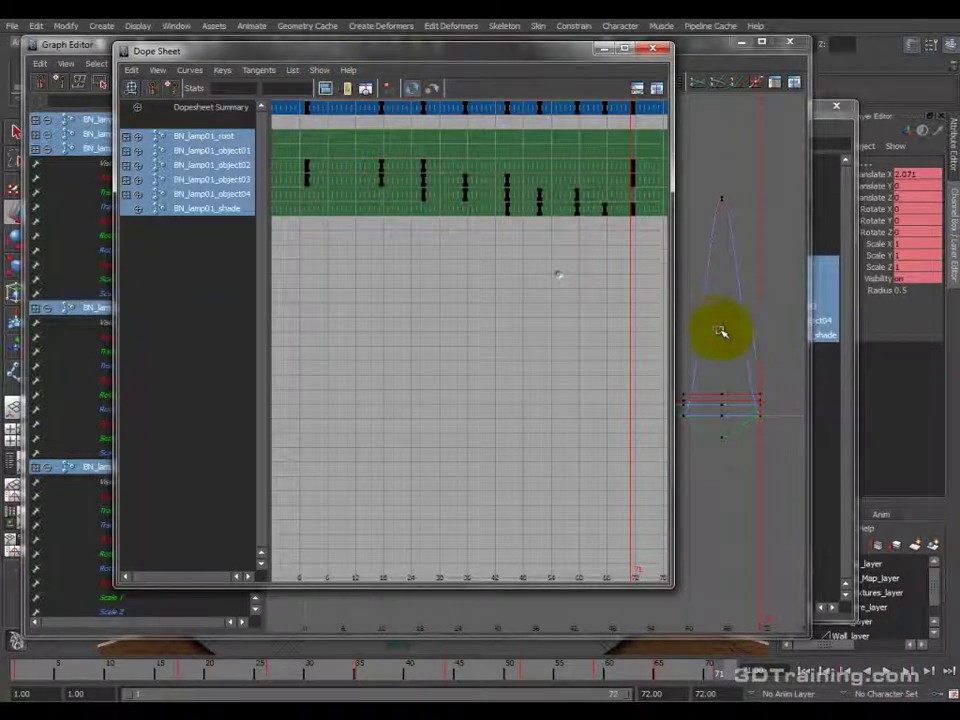
Select the peak key of BN_lamp01_object04's Rotate Y curve in the Graph Editor, and clear the joint selection.
left_click(700, 310)
left_click(630, 262)
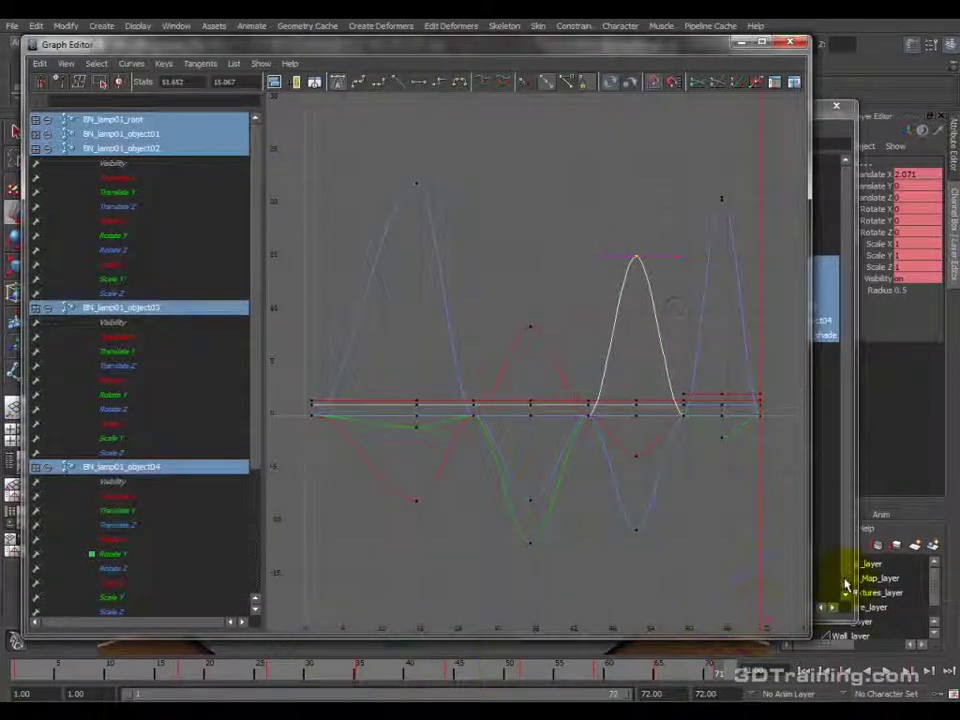
left_click(836, 392)
left_click(403, 174)
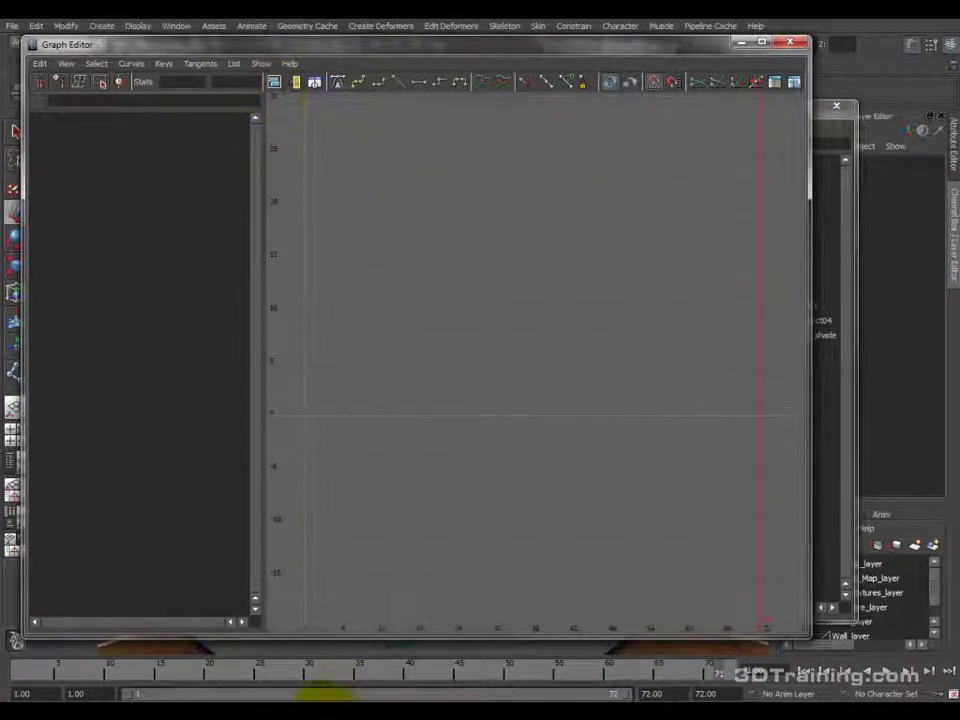
left_click(816, 409)
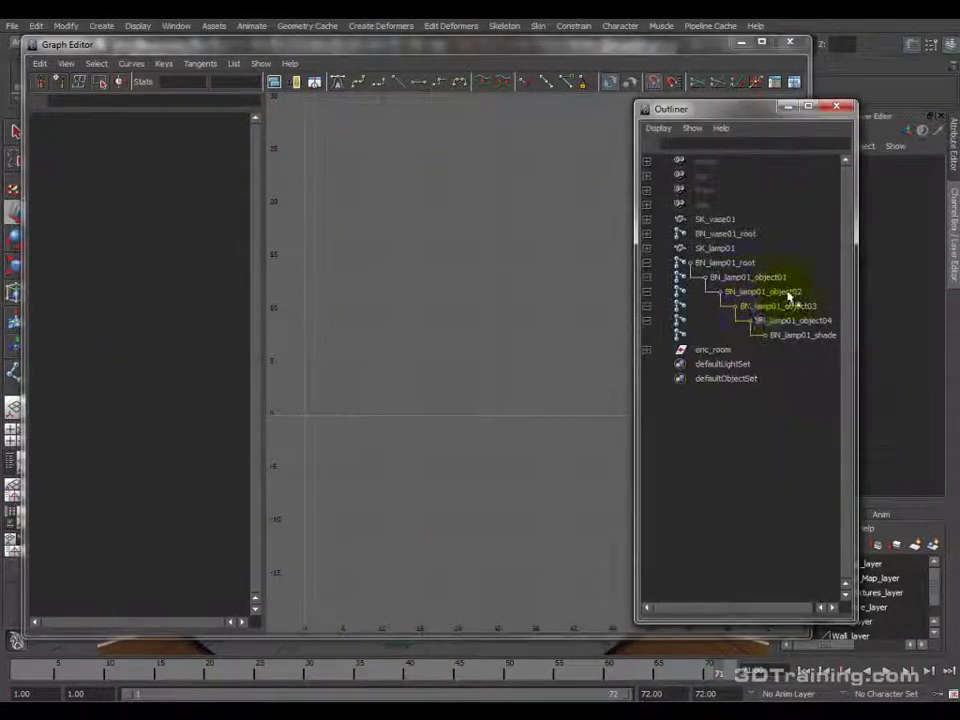
Reselect the lamp joints from BN_lamp01_root to BN_lamp01_shade and move the Outliner clear of the animation curves.
left_click(727, 262)
left_click(762, 335, "shift")
key("f")
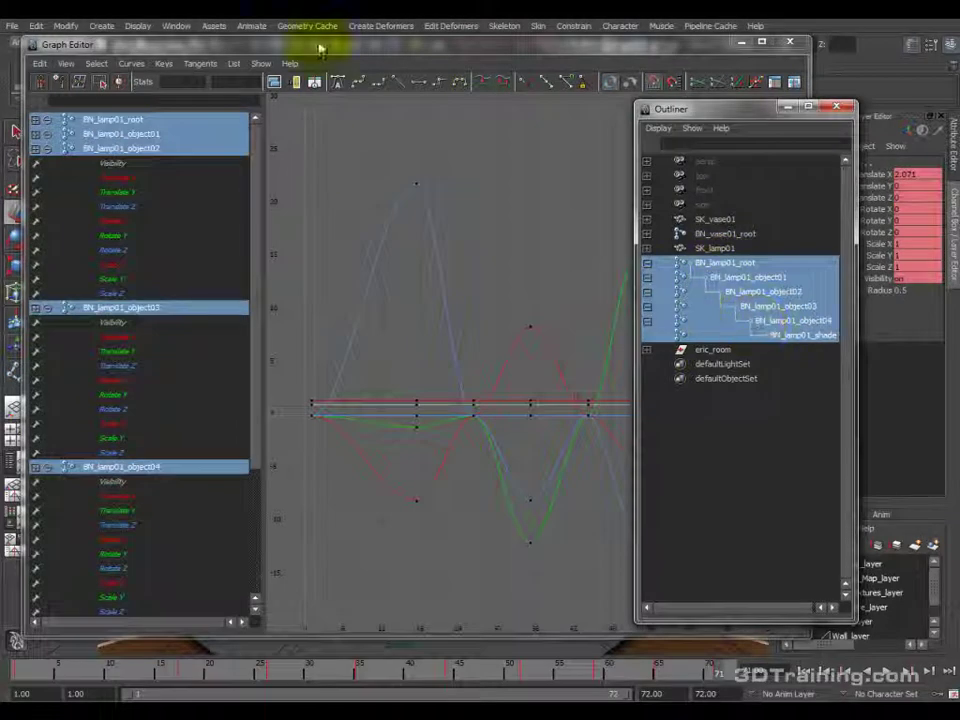
left_click_drag(677, 120, 797, 184)
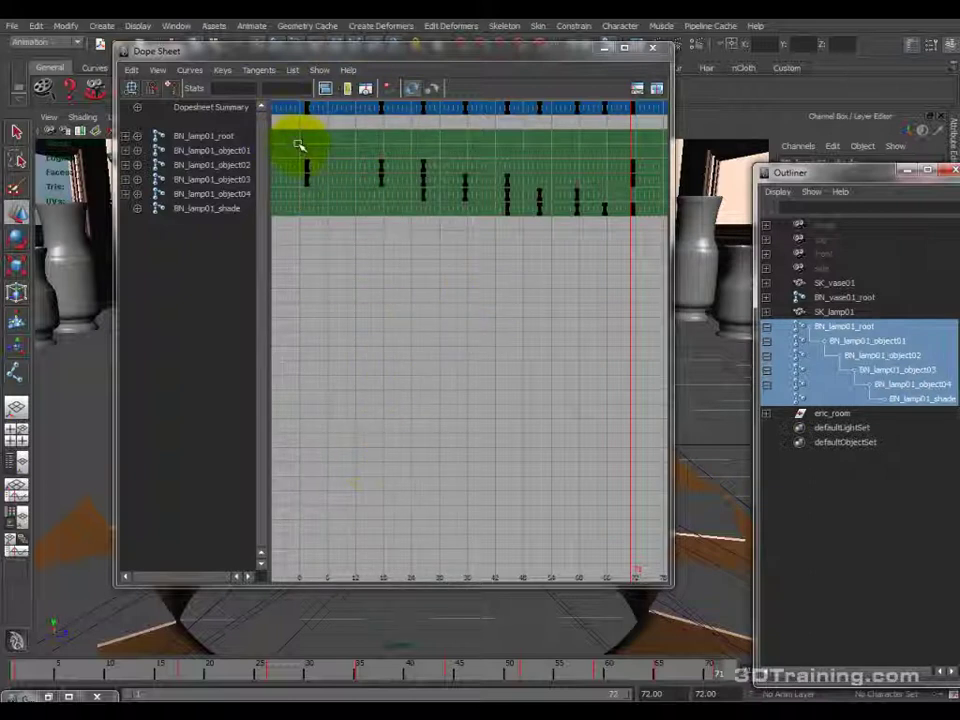
Select every lamp joint's keys in the Dope Sheet to review them, and minimize the Dope Sheet.
left_click(234, 136)
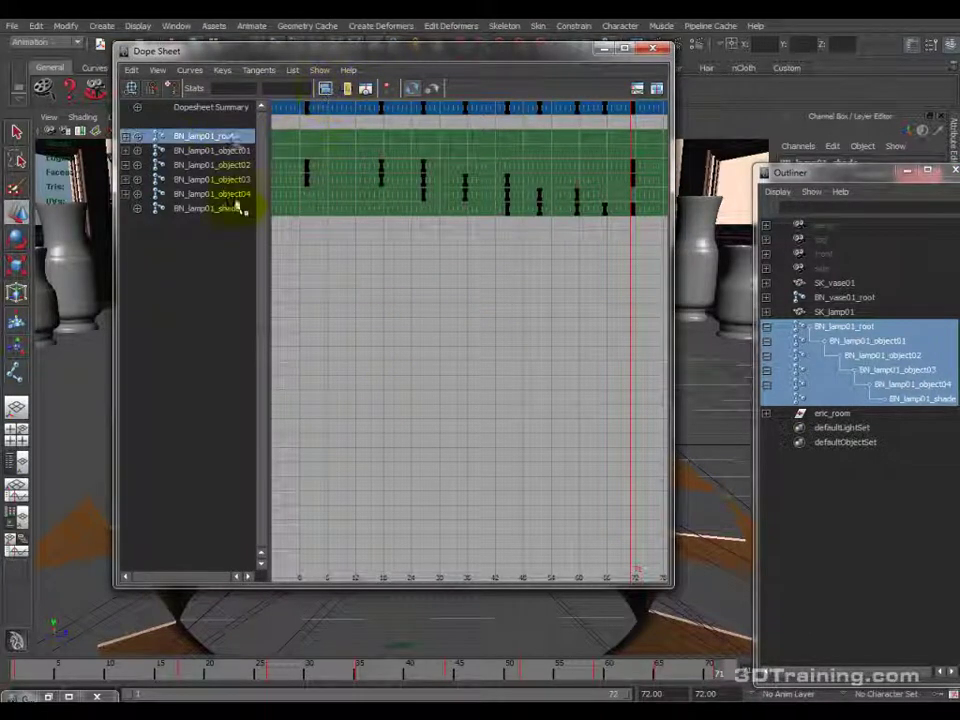
left_click(240, 207, "shift")
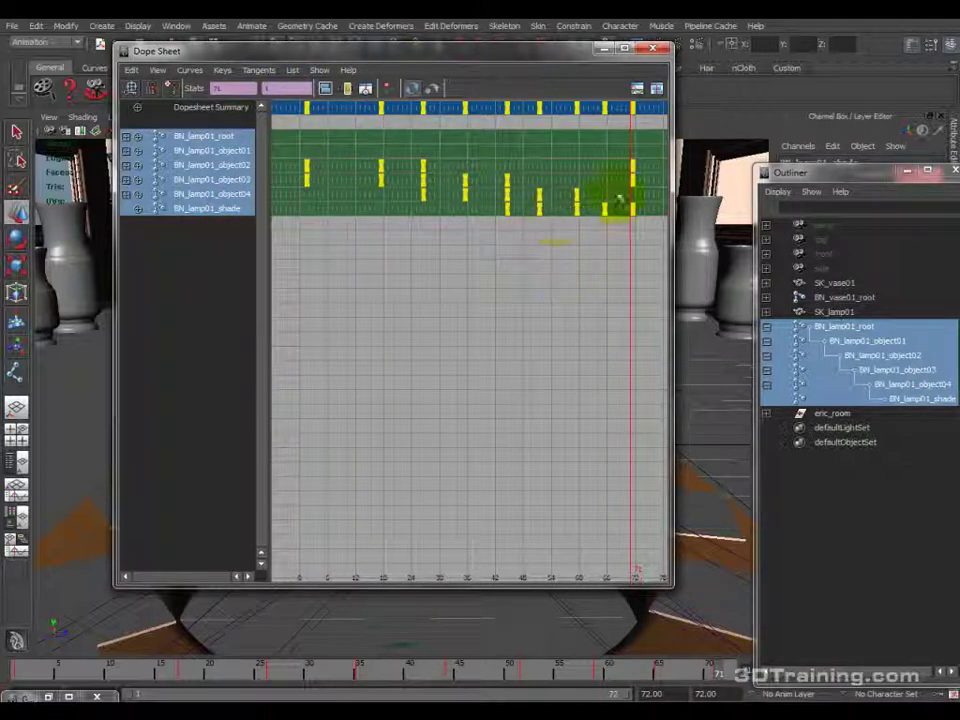
left_click(604, 49)
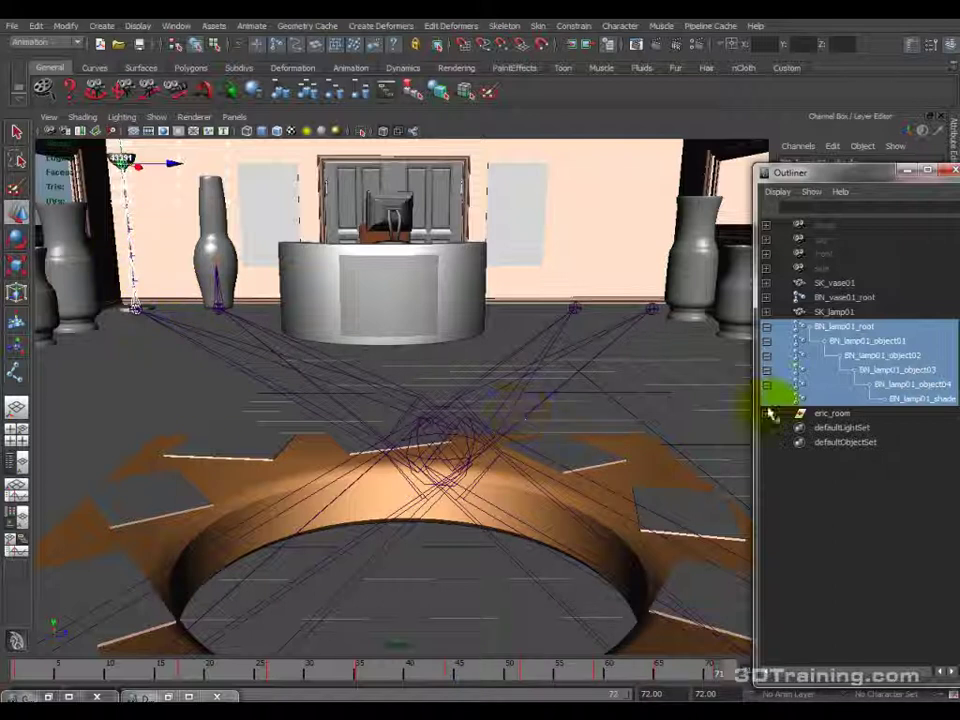
Play the animation with the view on the lamp to examine its motion over the current playback range.
left_click_drag(804, 171, 620, 56)
left_click_drag(161, 285, 328, 161, "alt")
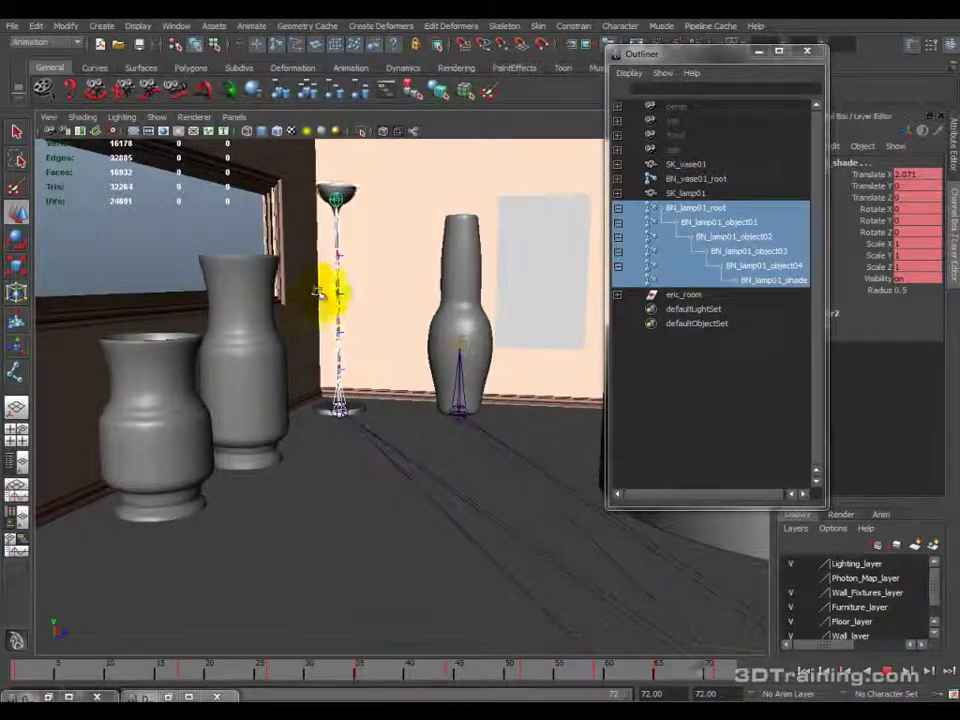
left_click(16, 640)
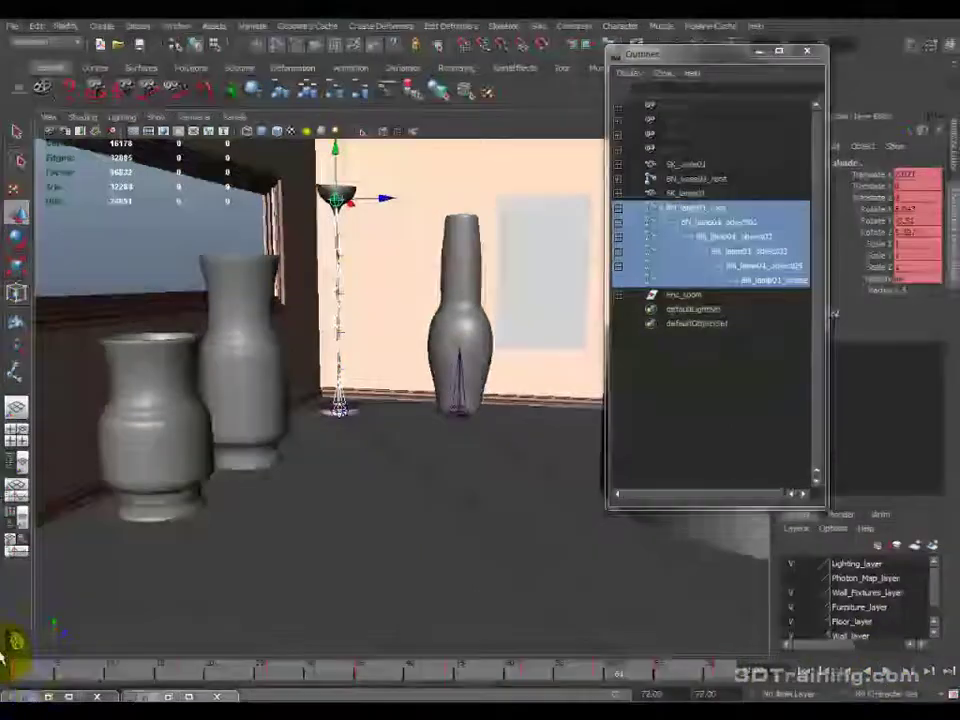
left_click_drag(215, 695, 118, 688)
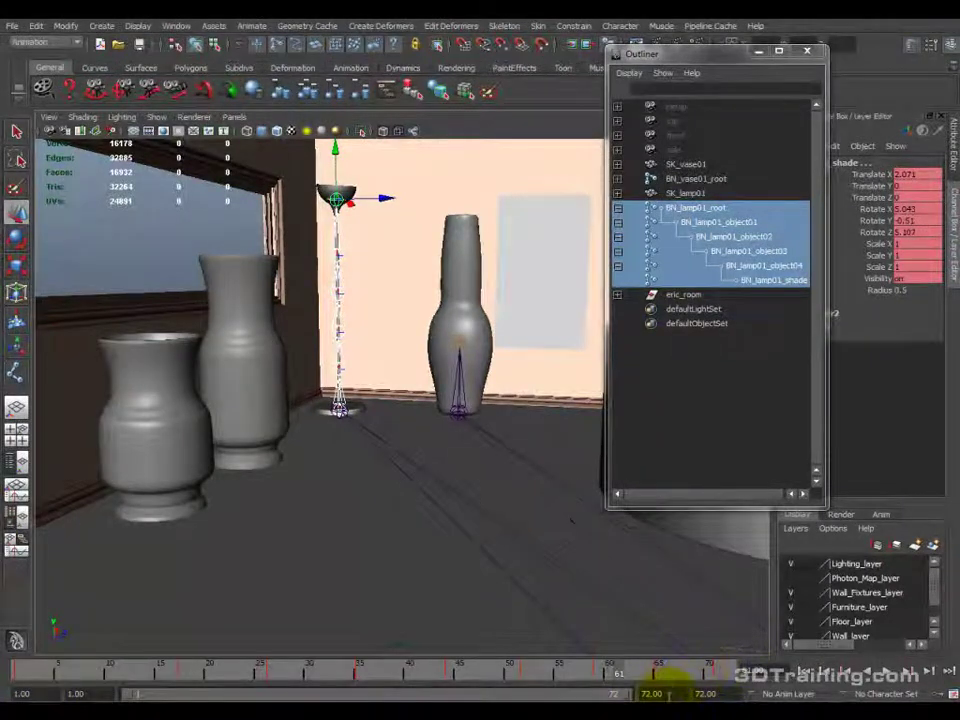
Set the playback end and animation end frames to 71 and restore the viewport's default lighting.
left_click(655, 693)
key("7")
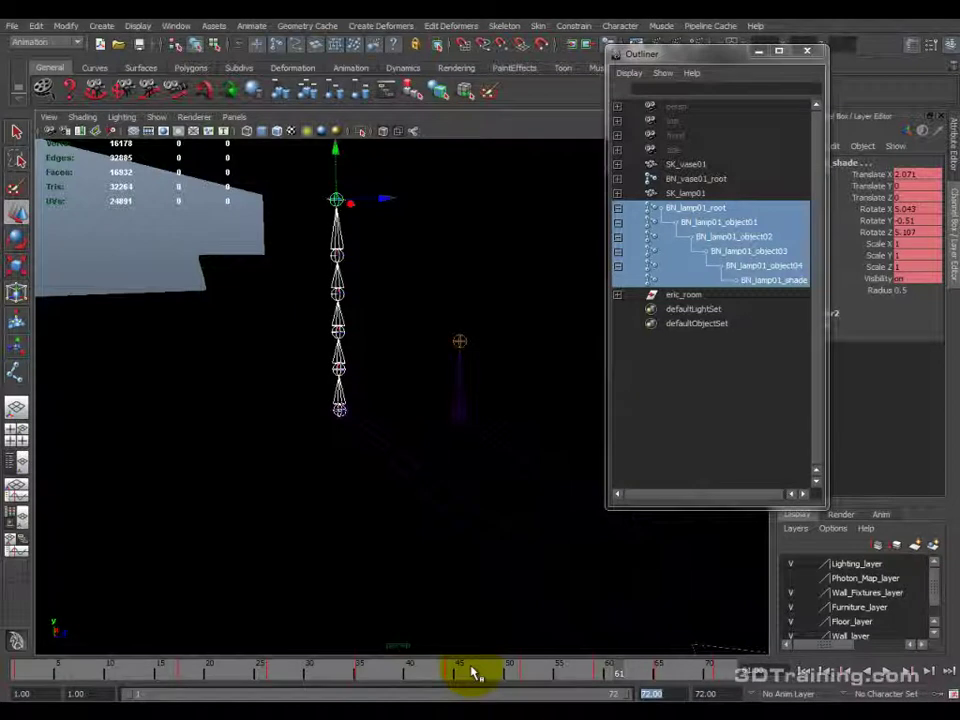
left_click(318, 131)
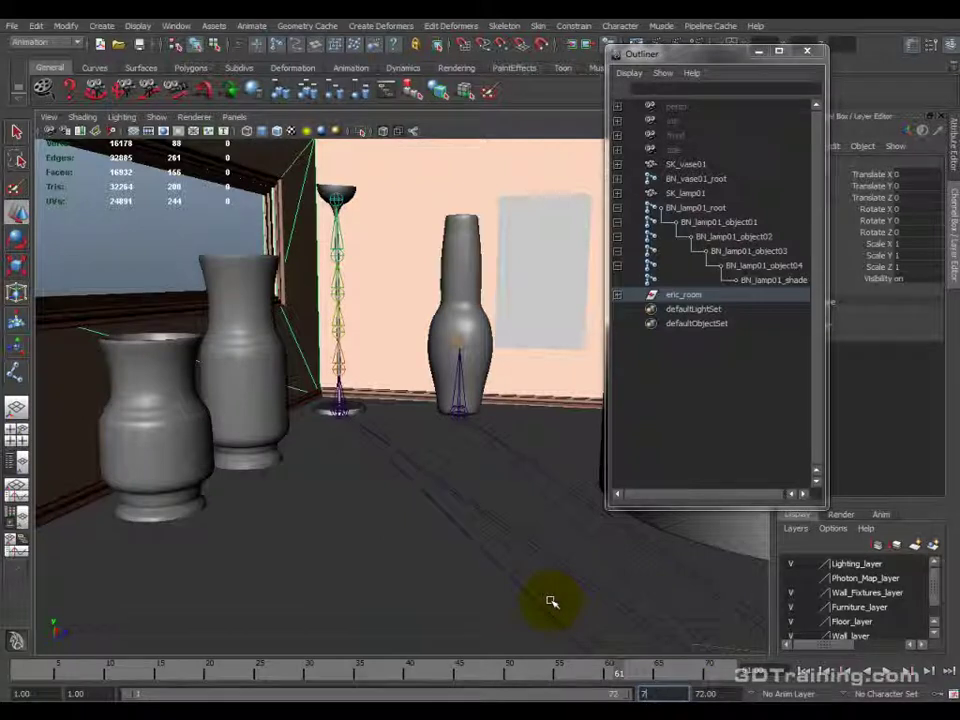
key("Tab")
key("Return")
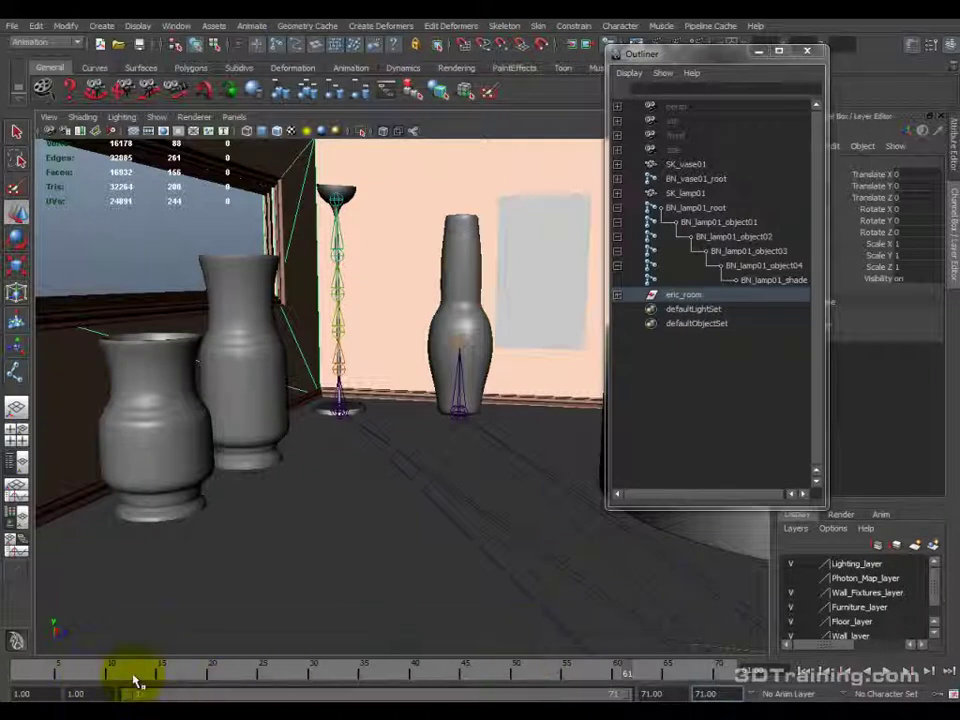
Check the playback start and end frames, go back to frame 1 and play the lamp animation.
double_click(78, 693)
double_click(652, 693)
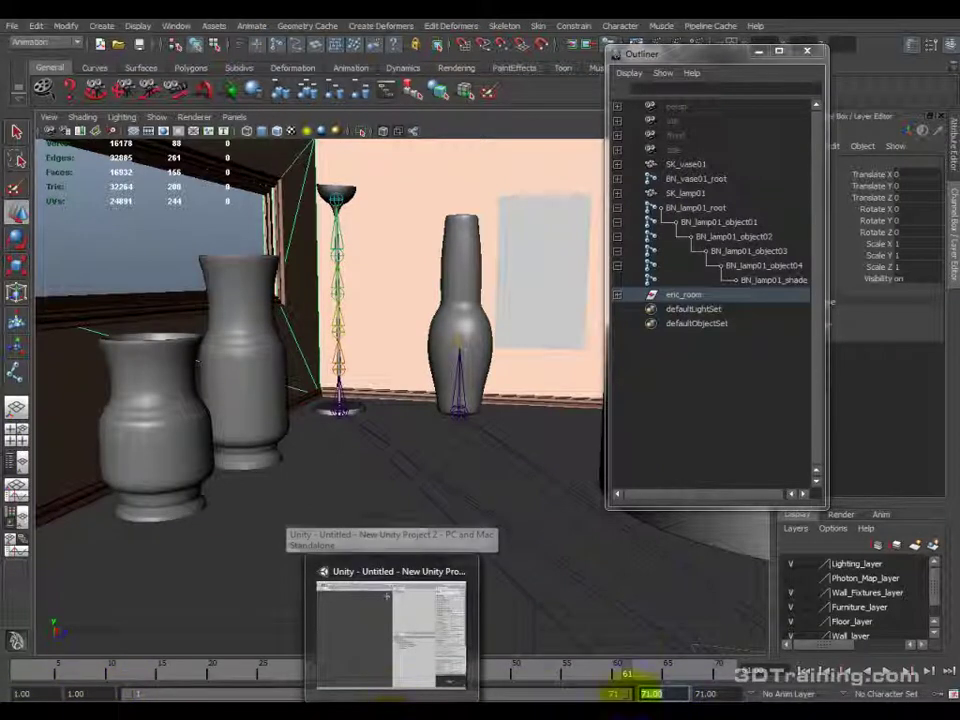
left_click(655, 678)
left_click_drag(655, 678, 577, 667)
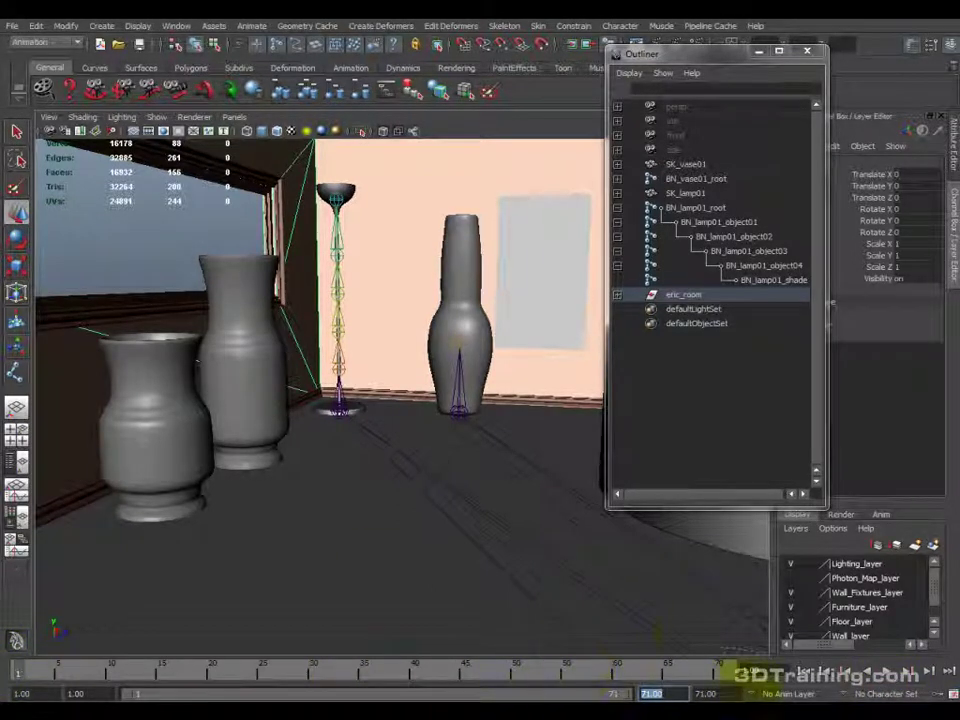
left_click(910, 674)
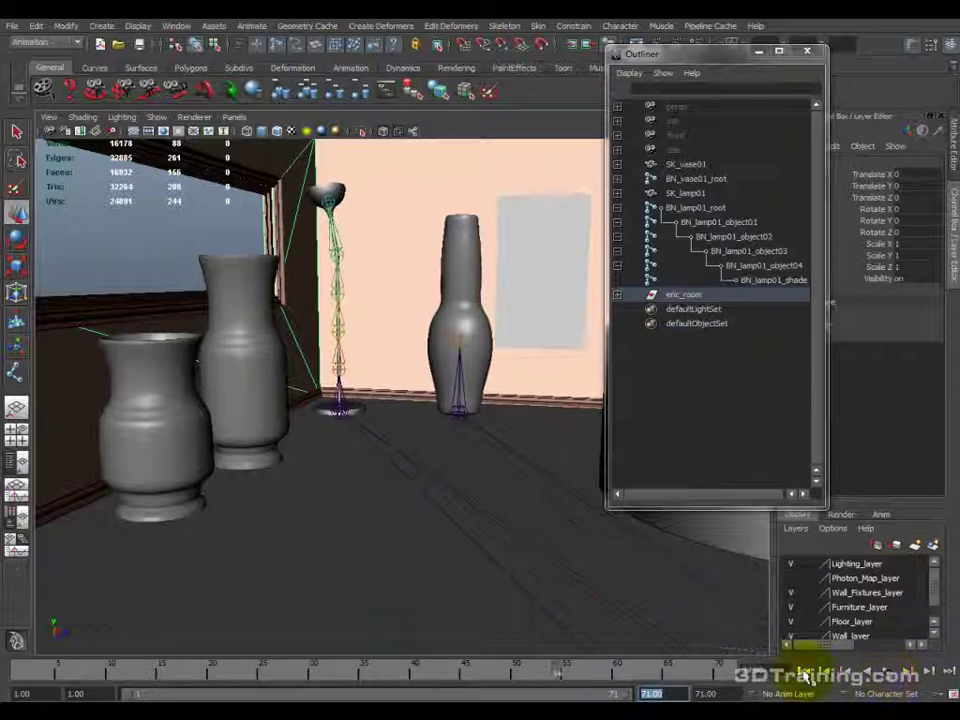
Extend the playback and animation range to frame 100 and play it to examine how the lamp loops.
left_click_drag(590, 692, 545, 680)
left_click(903, 682)
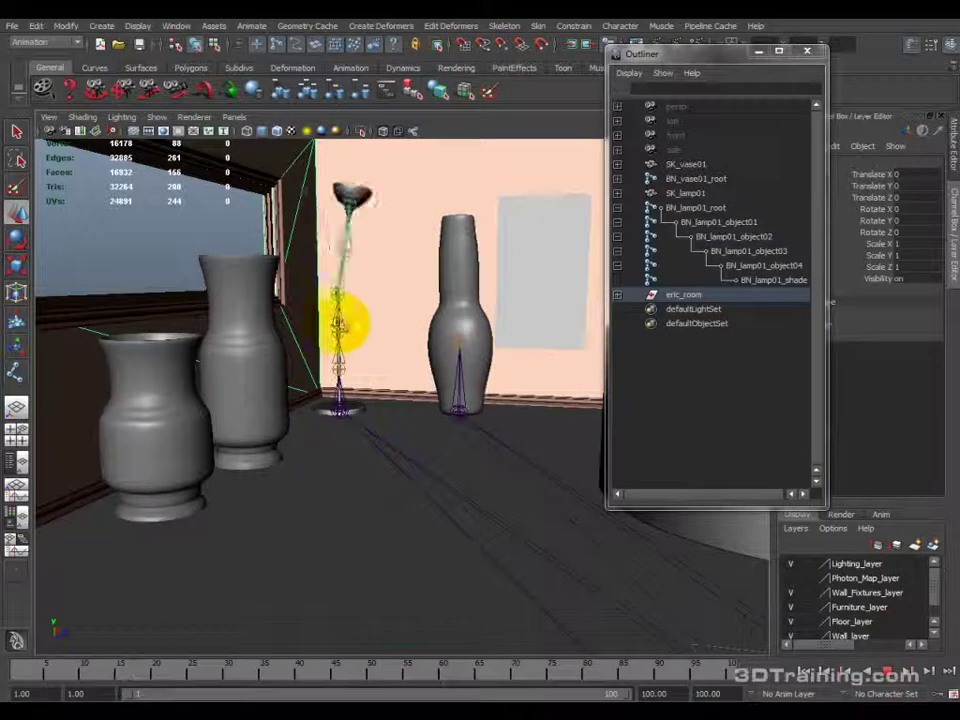
left_click_drag(512, 668, 256, 672)
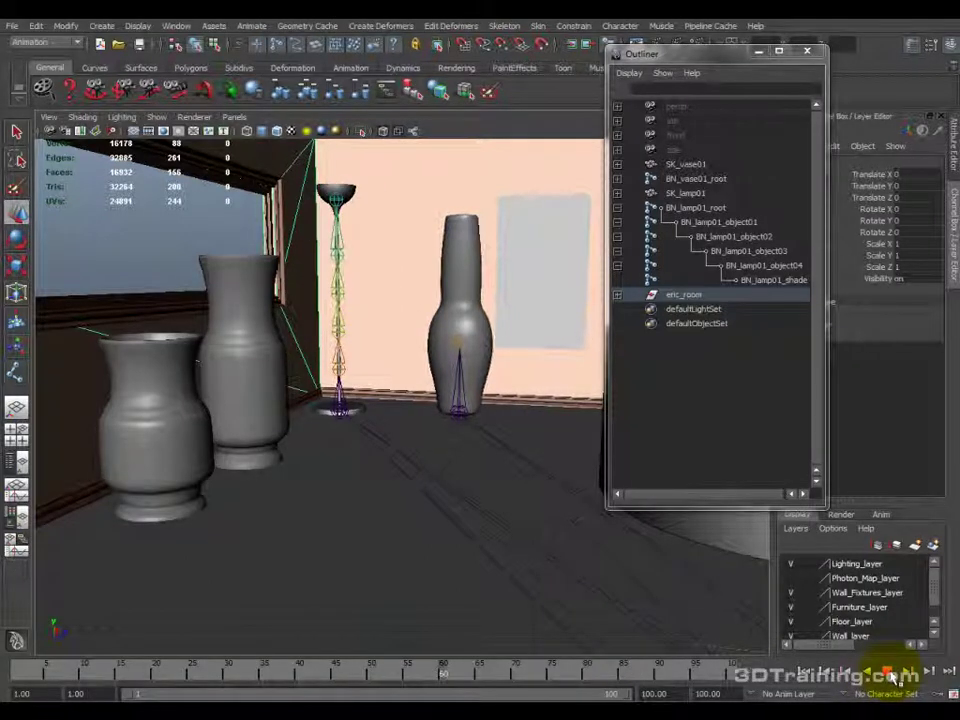
Set the playback end and animation end frames back to 71 and return to frame 1.
double_click(654, 693)
type("71")
key("Return")
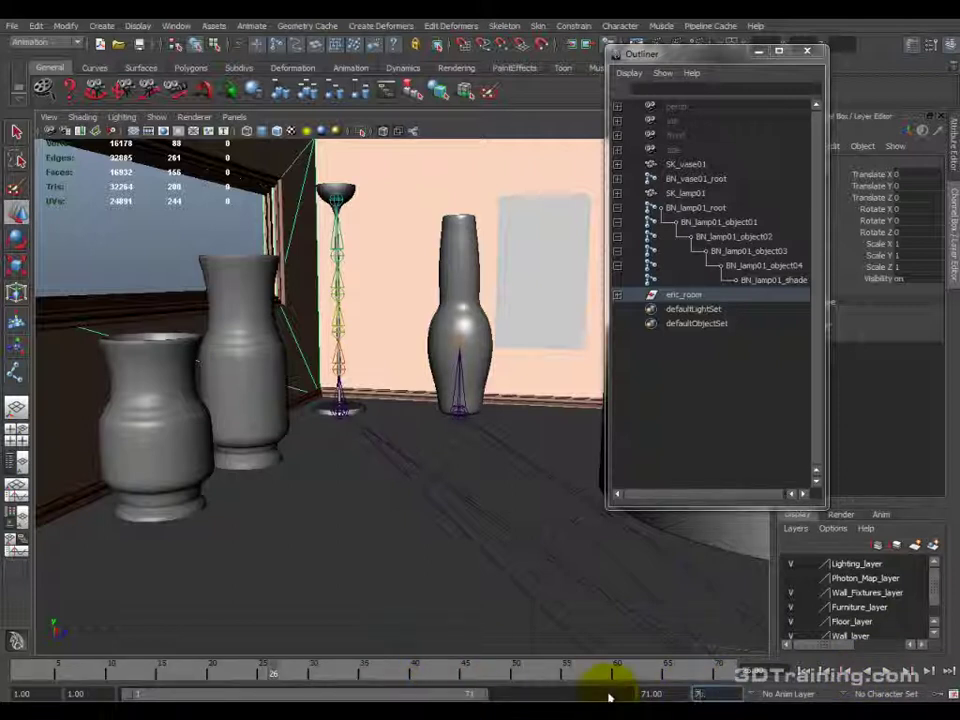
left_click_drag(611, 690, 10, 695)
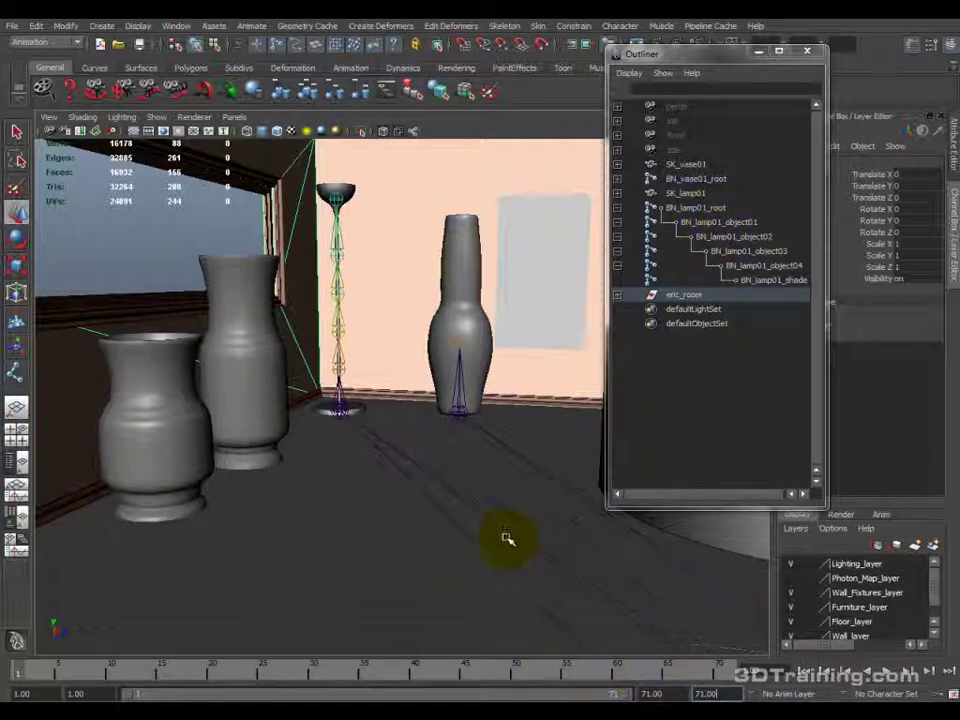
Select the lamp's joint chain from BN_lamp01_root to BN_lamp01_shade and start exporting only that selection.
left_click(695, 207)
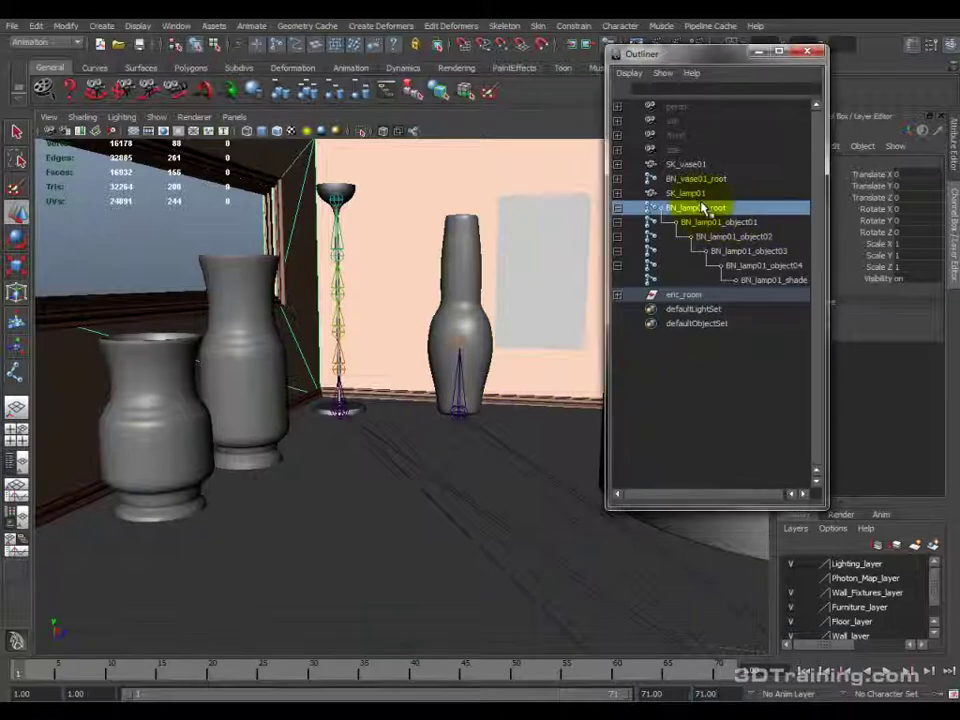
left_click(745, 282, "shift")
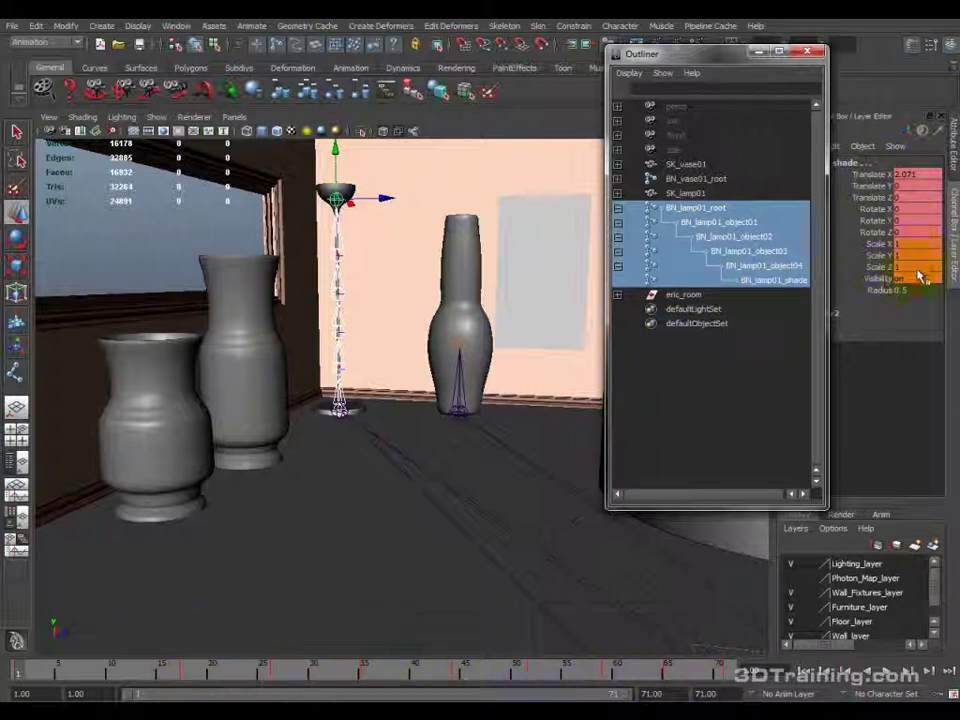
left_click(12, 27)
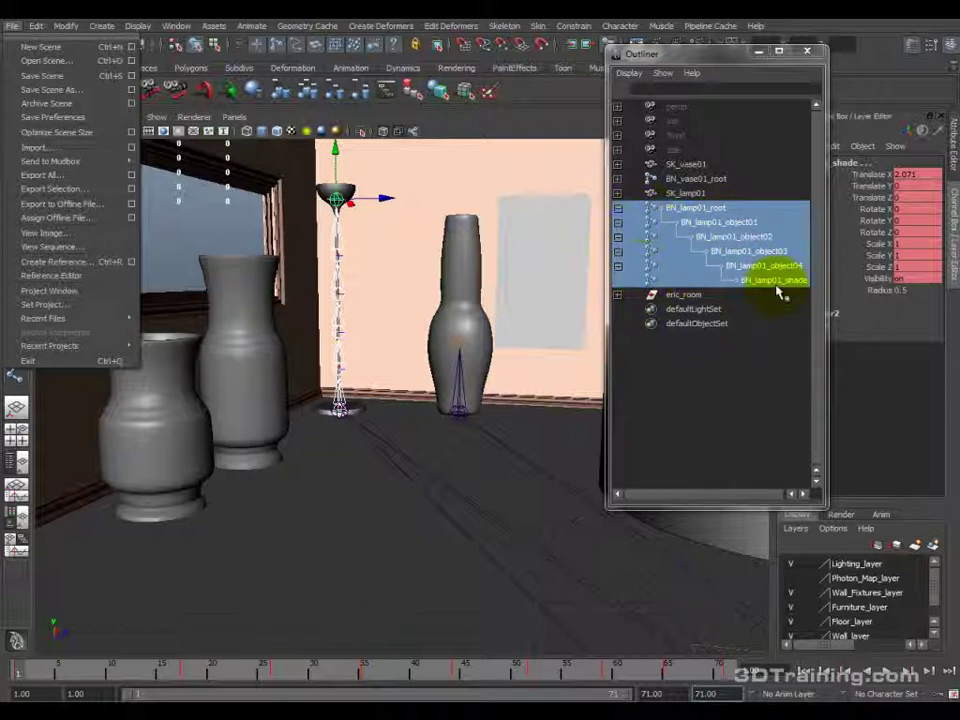
mouse_move(686, 209)
middle_mouse_down()
mouse_move(664, 231)
mouse_move(664, 251)
mouse_move(686, 213)
middle_mouse_up()
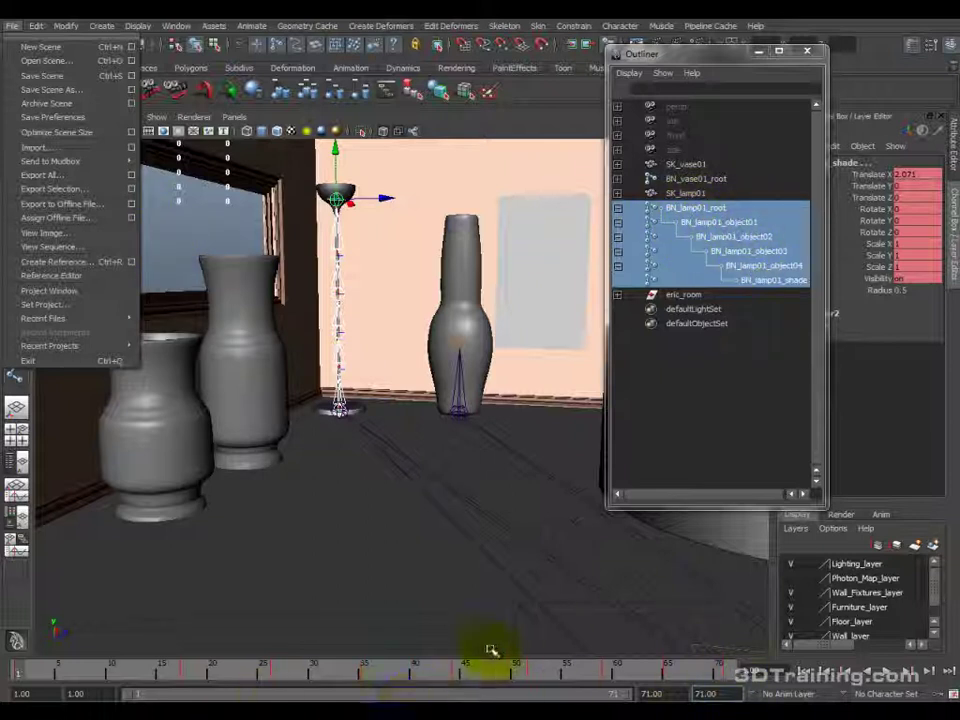
left_click(63, 189)
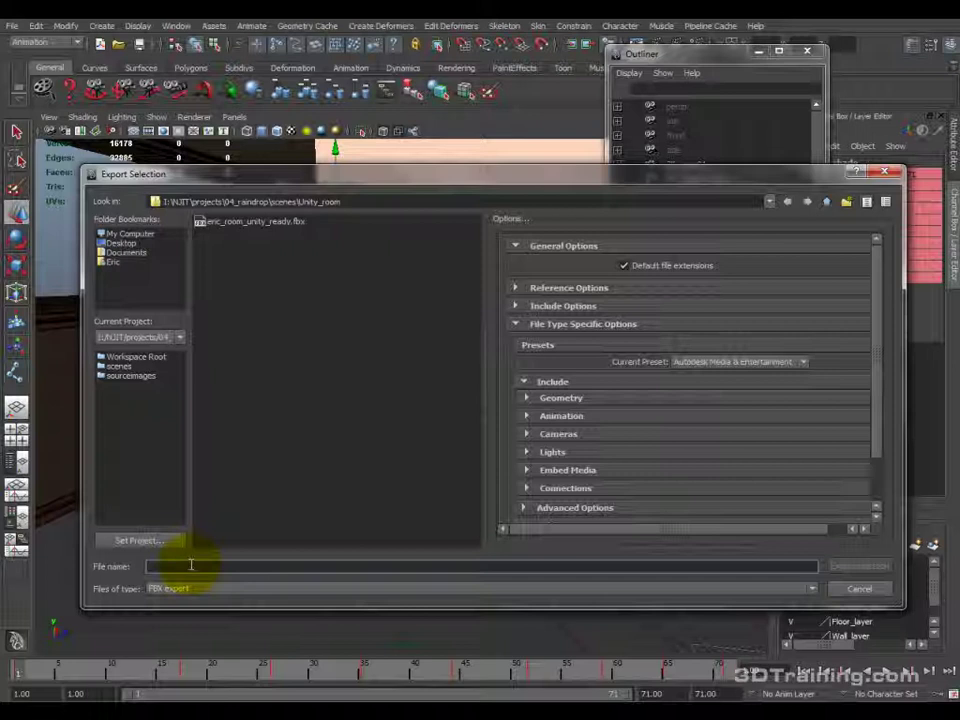
Export the selected lamp joints as an FBX named SK_lamp01@AT_lamp01_loop_animation in the Unity_room folder.
type("SK_")
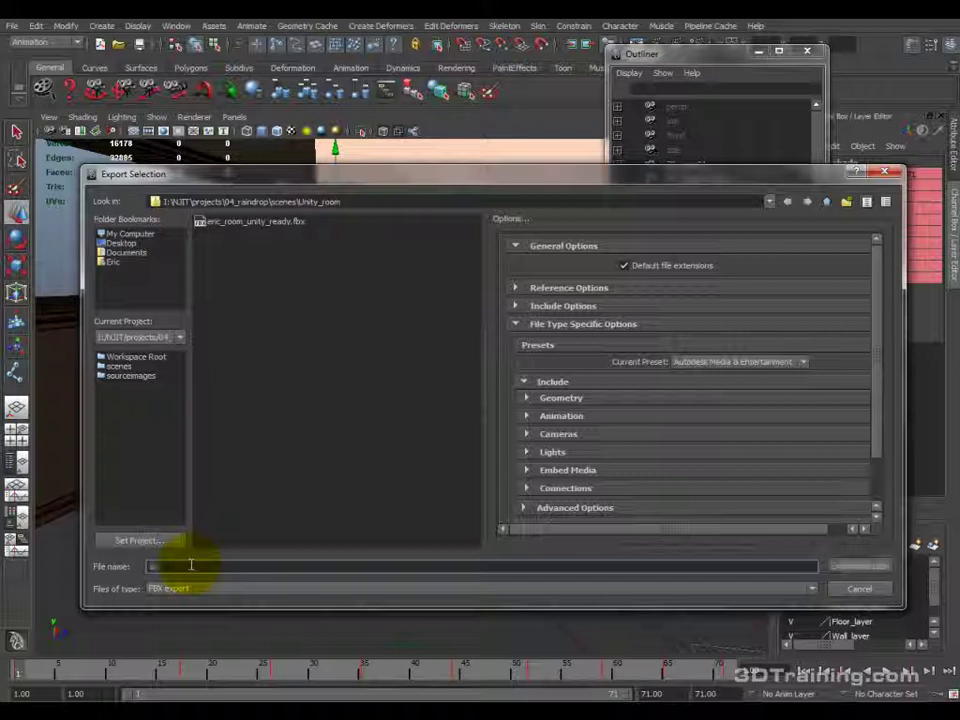
left_click_drag(540, 176, 546, 237)
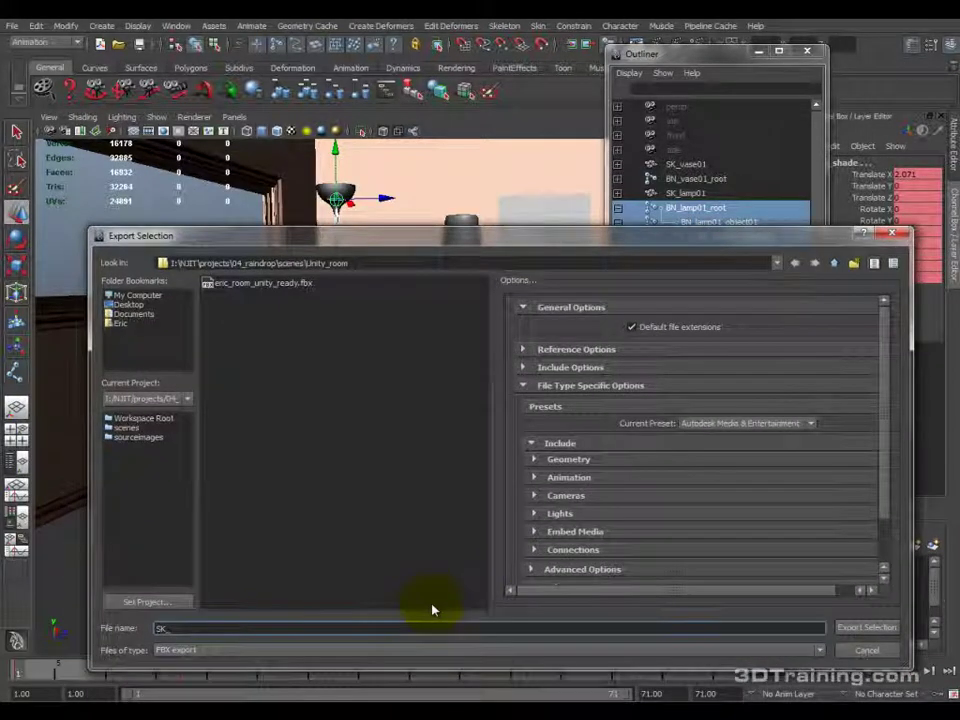
type("lamp01")
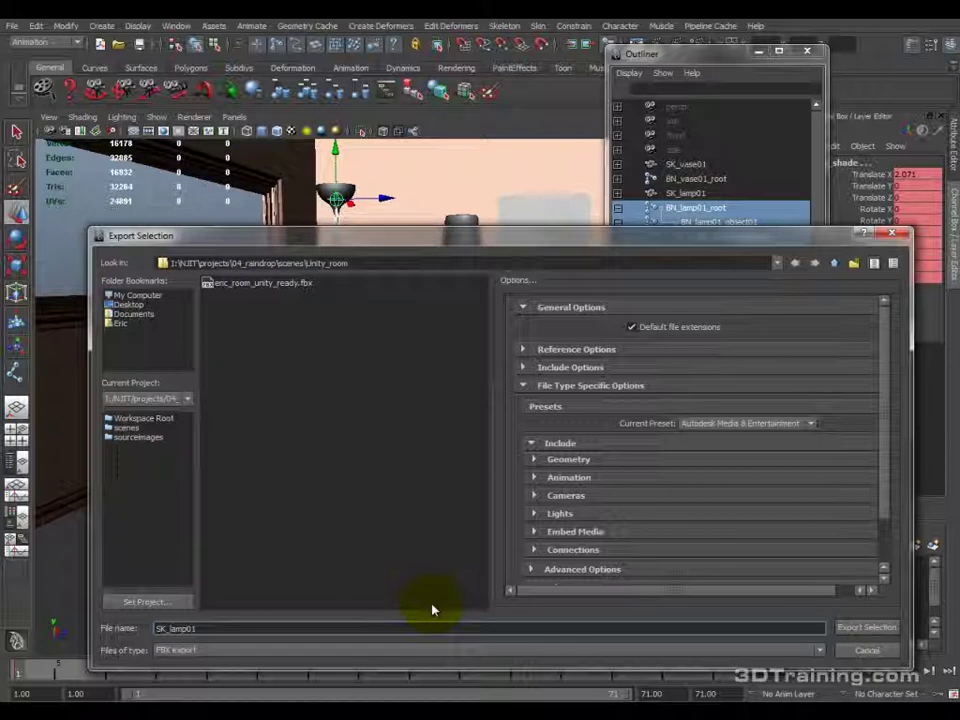
type("B")
type("A")
type("T_")
type("lamp01")
type("_")
type("loop_anim")
type("ation")
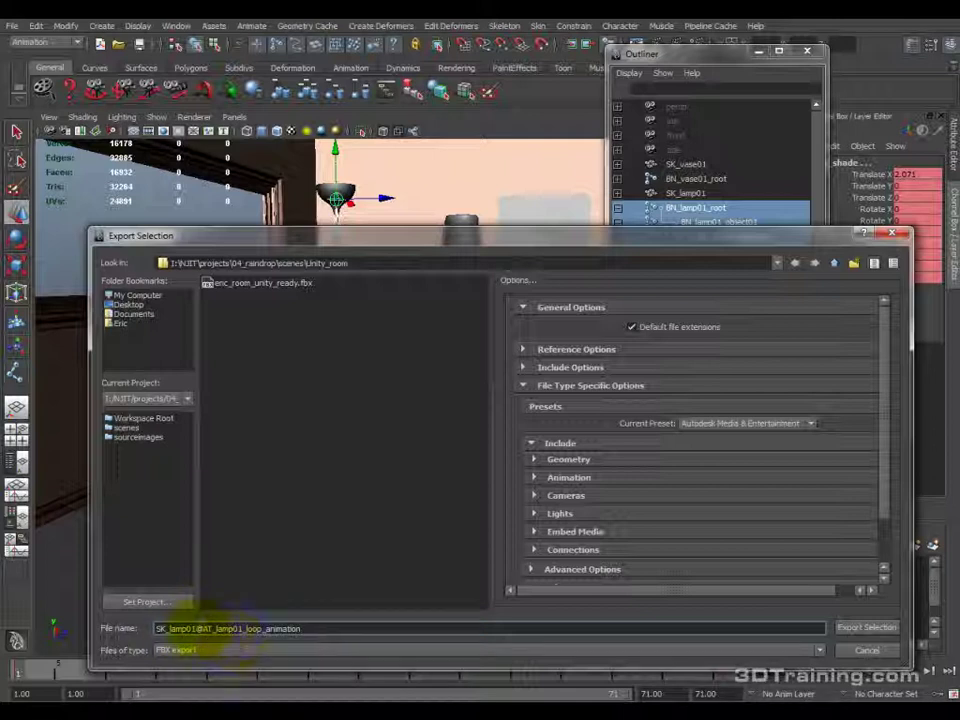
left_click_drag(199, 628, 130, 630)
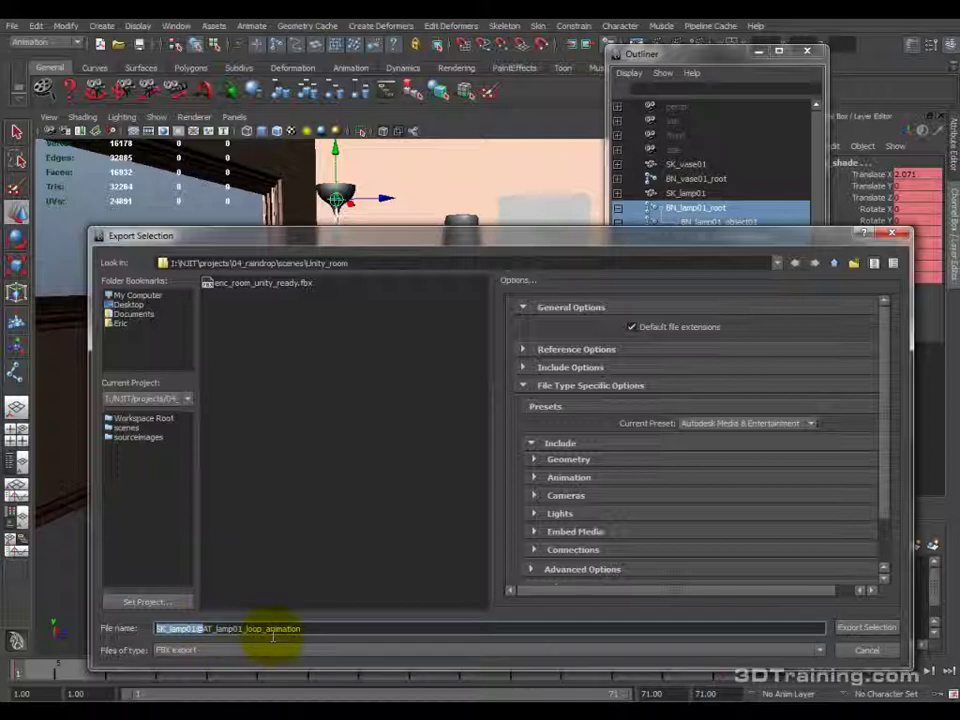
left_click(861, 628)
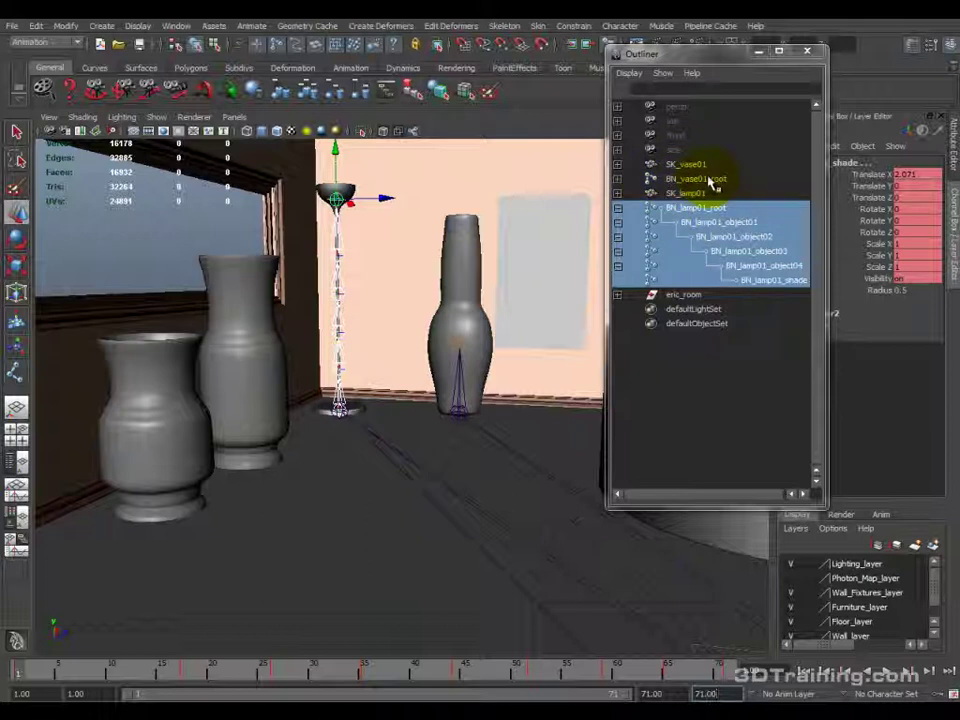
Expand the BN_vase01_root hierarchy and delete all animation keys from the selected lamp joints.
left_click(619, 180)
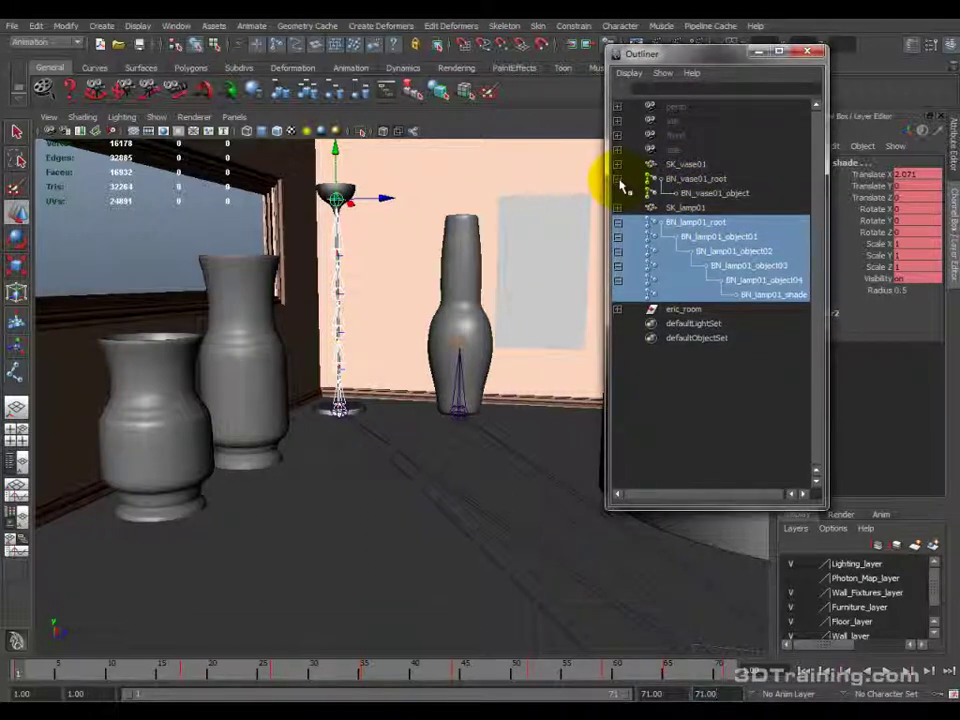
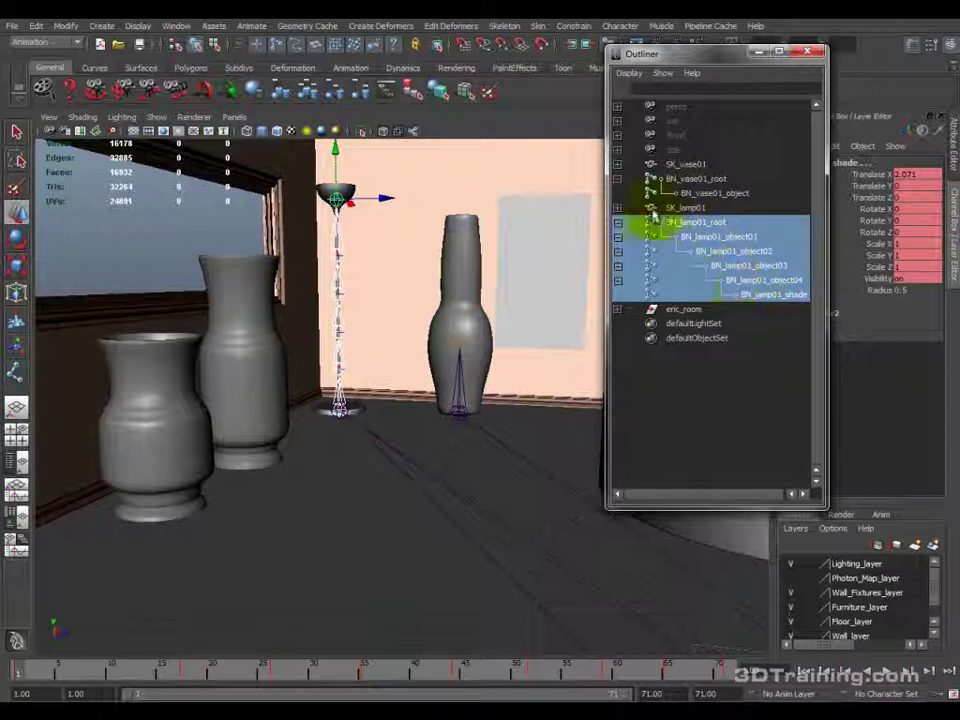
left_click(36, 26)
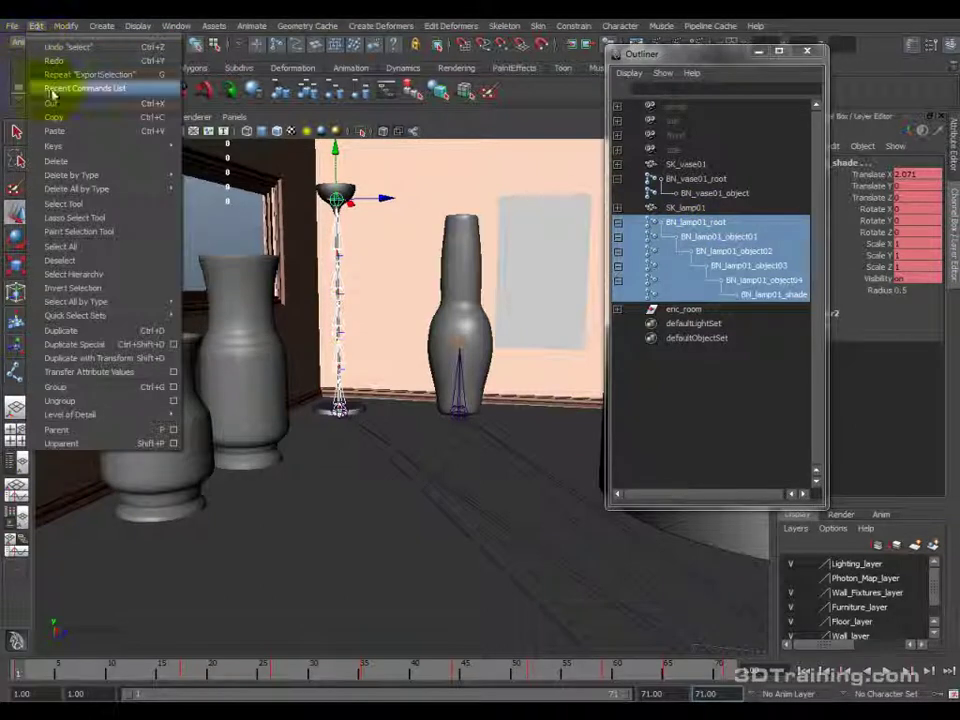
mouse_move(130, 146)
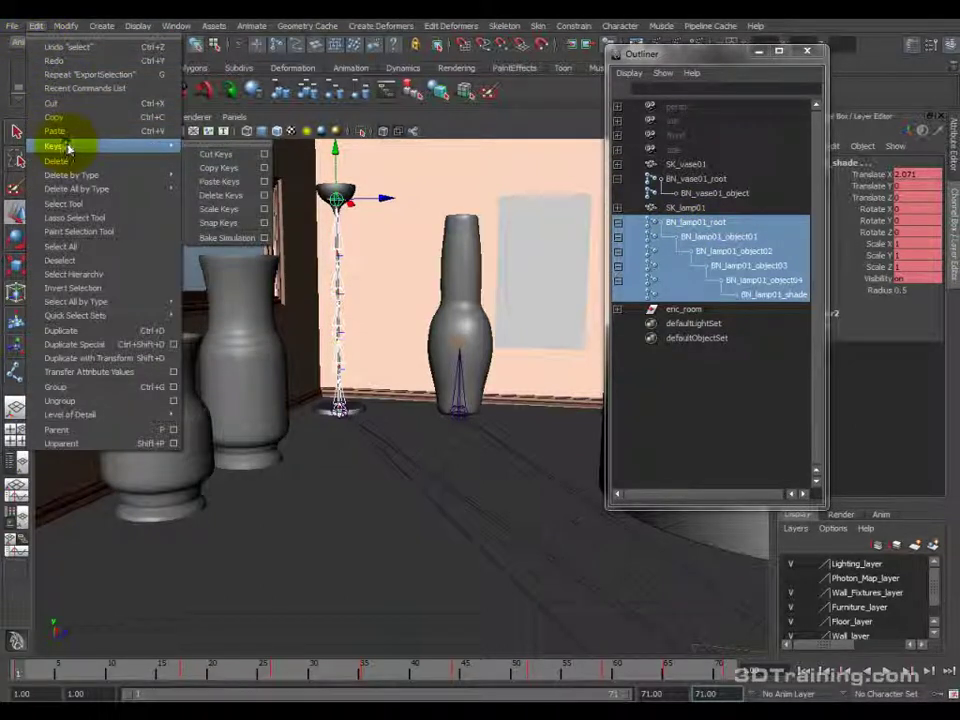
left_click(222, 196)
left_click_drag(133, 690, 354, 681)
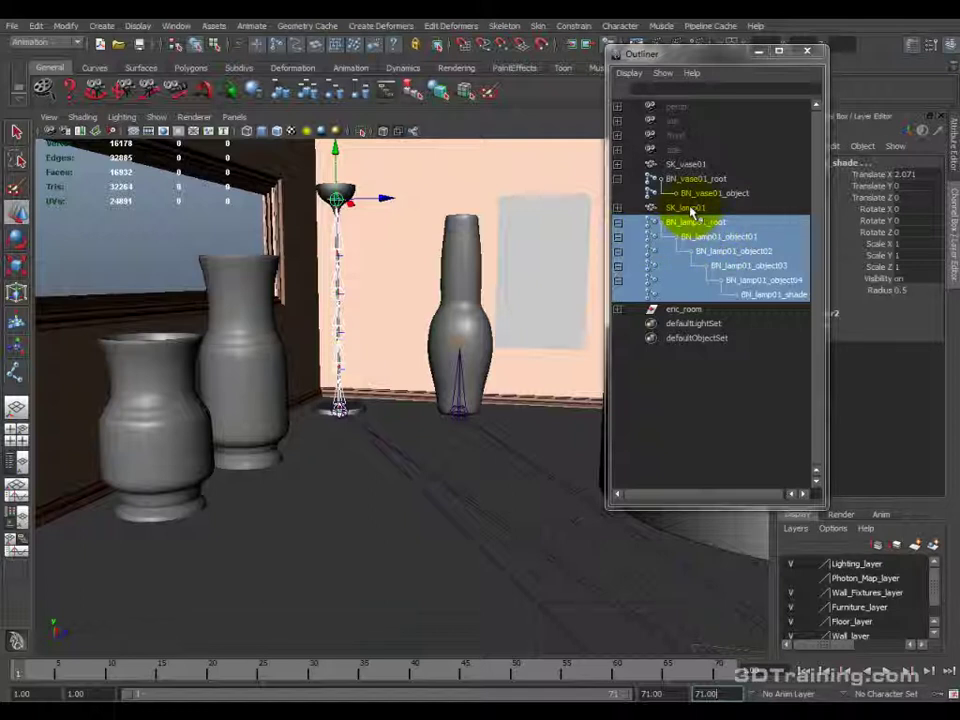
Add the SK_lamp01 mesh to the selected lamp joints and export them as an FBX named SK_lamp01.
left_click(690, 209, "ctrl")
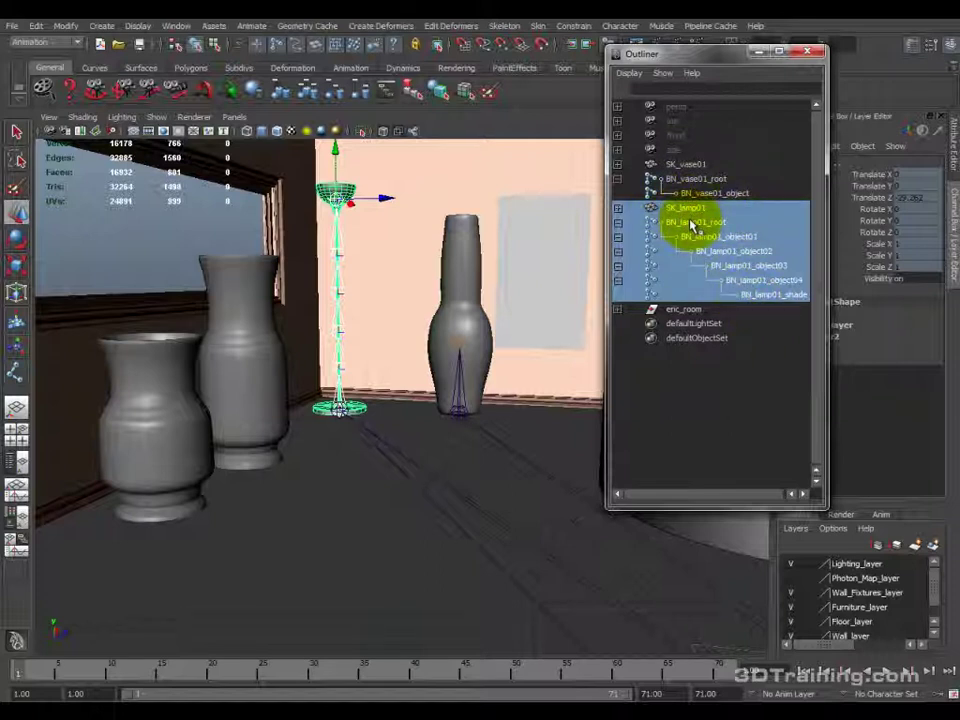
left_click(11, 28)
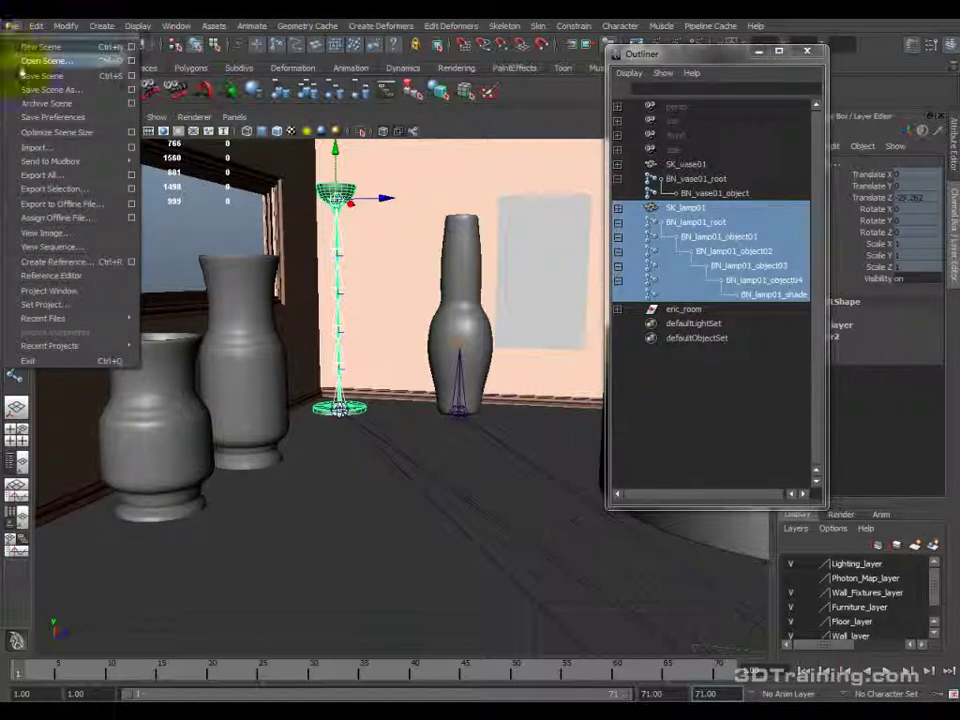
left_click(55, 189)
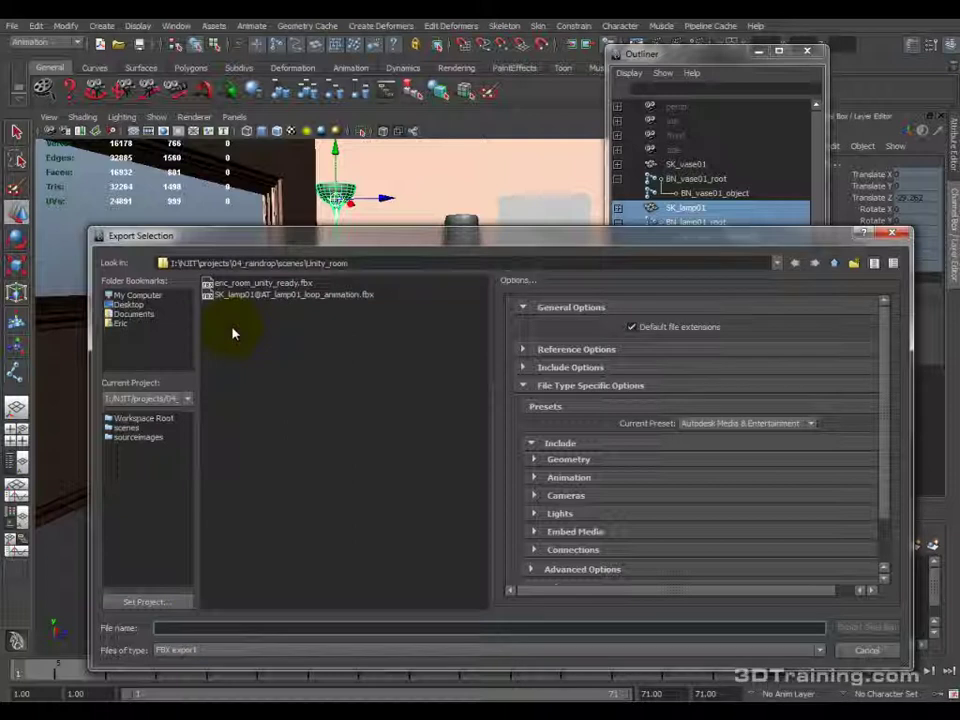
type("SK")
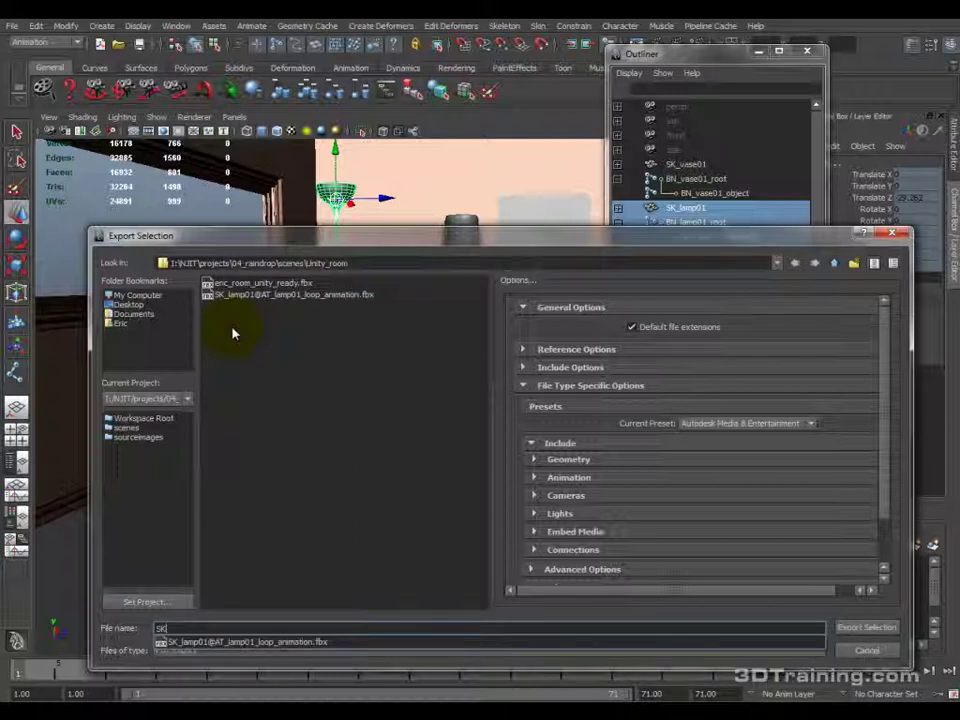
type("_lamp01")
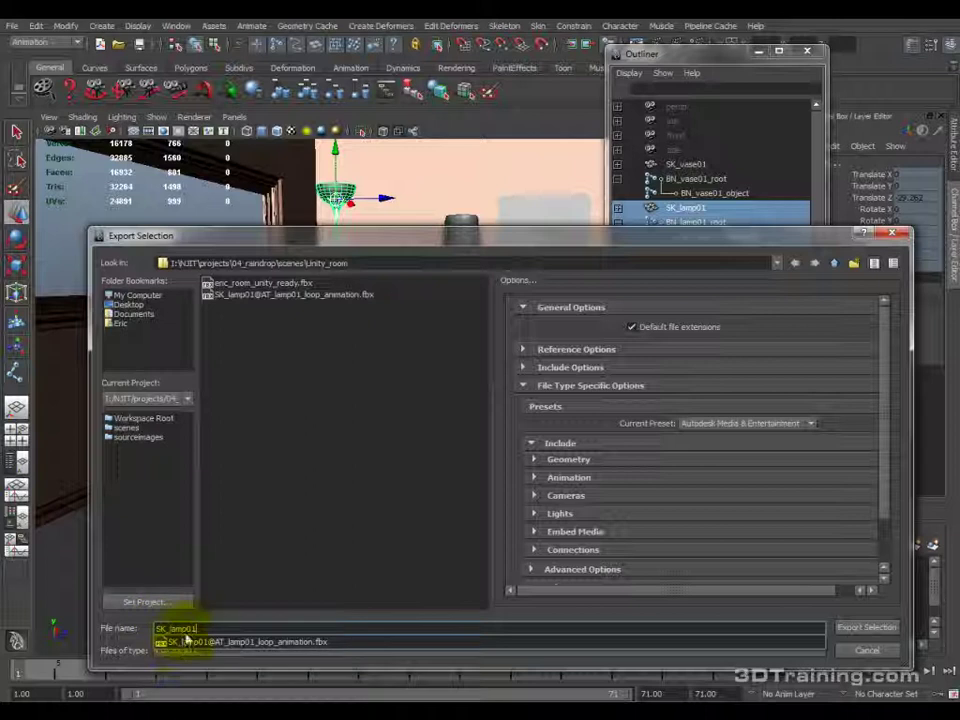
left_click(866, 628)
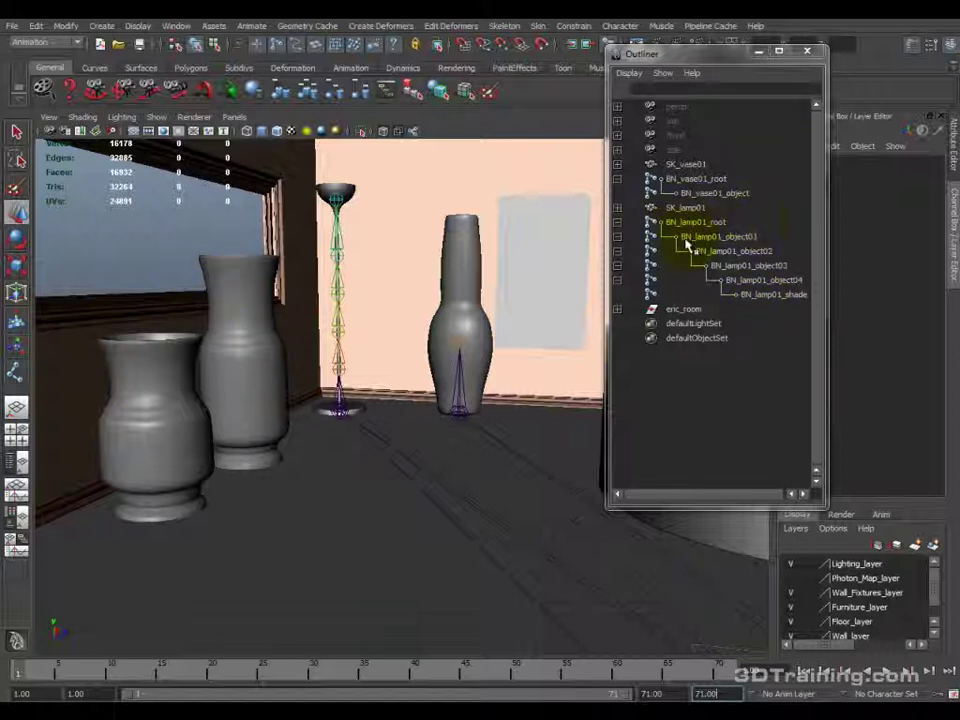
Check the SK_lamp01 mesh and the lamp's joint chain for remaining animation keys.
left_click_drag(685, 208, 710, 290)
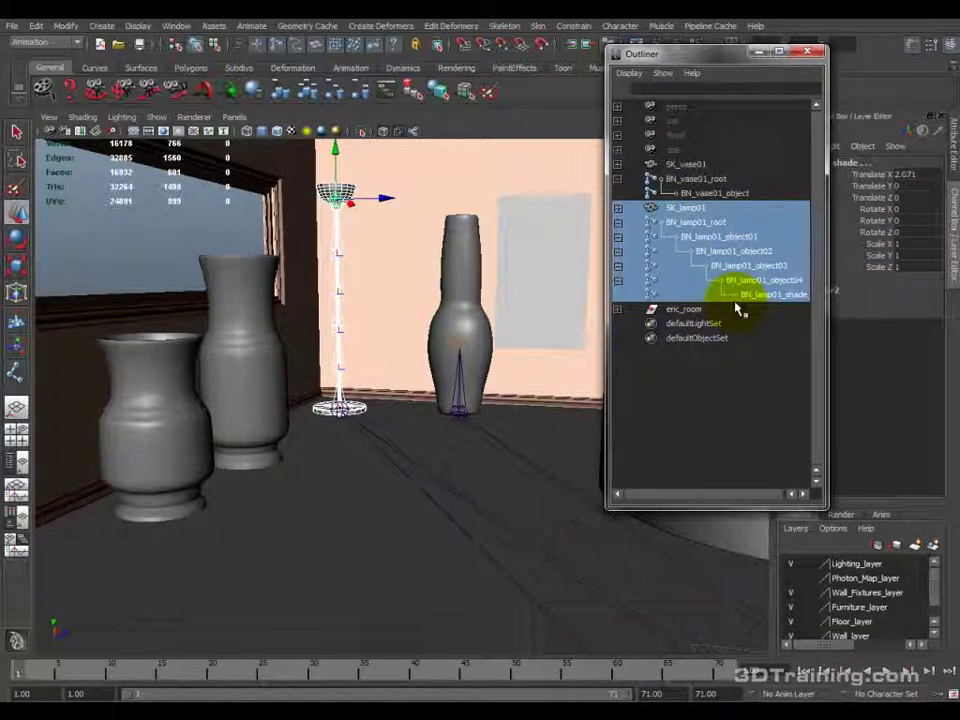
left_click_drag(690, 221, 748, 305)
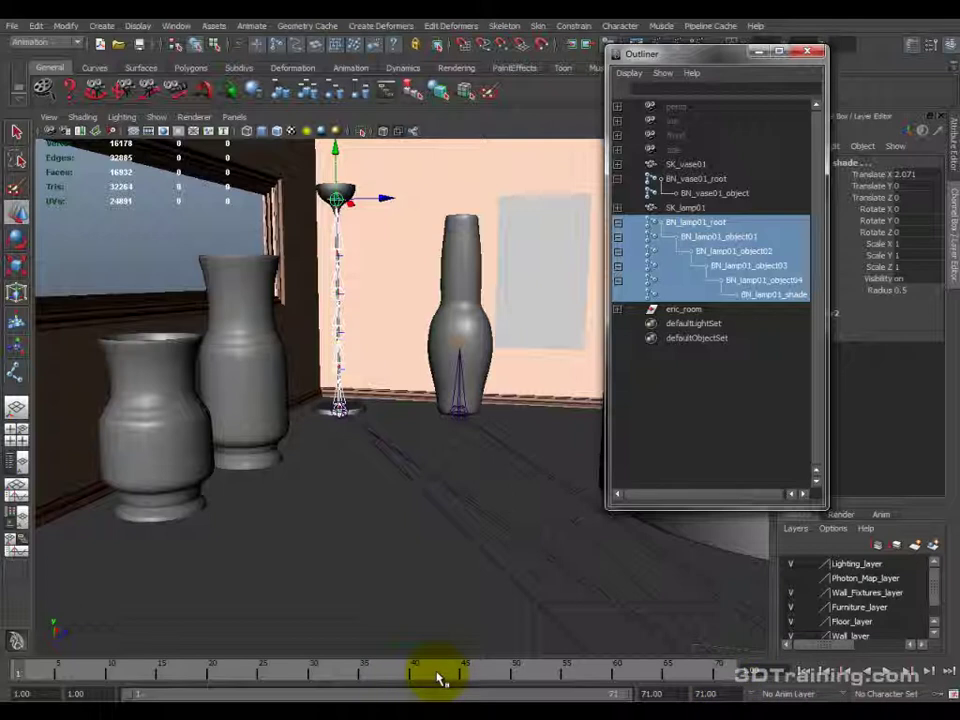
left_click(700, 208)
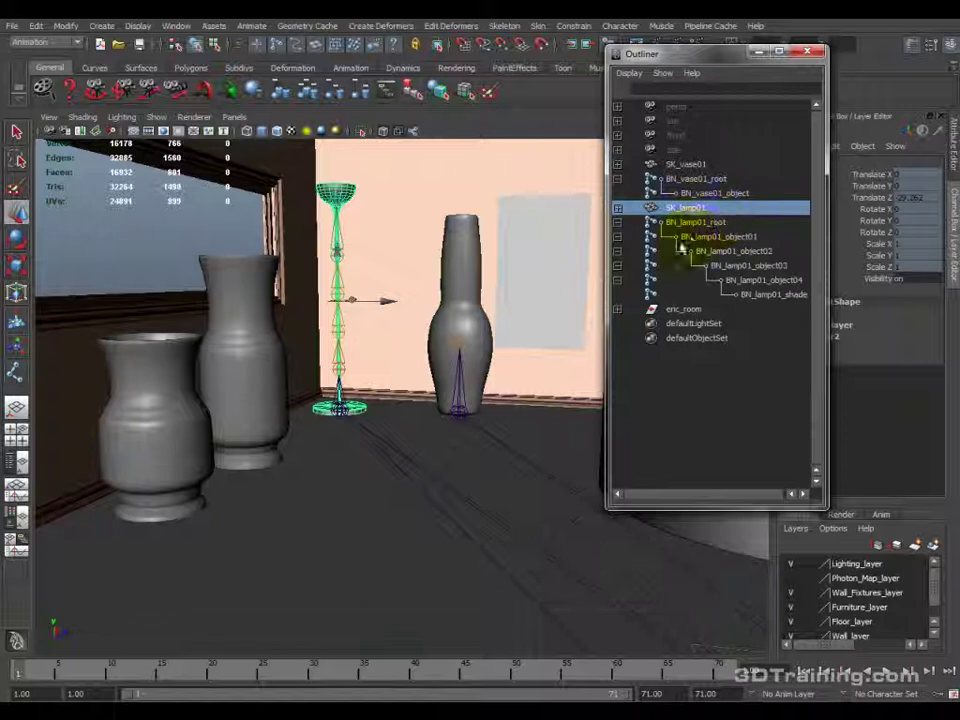
Open the Dope Sheet for the BN_vase01_object joint, select its keys and place the window beside the Outliner.
left_click(727, 194)
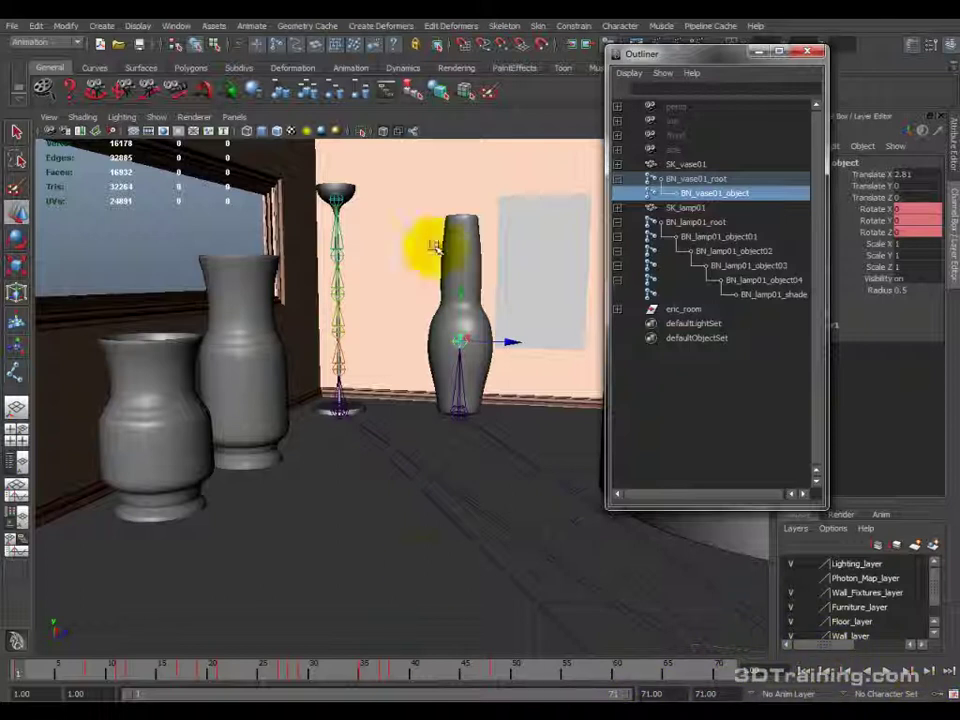
left_click(176, 25)
mouse_move(240, 76)
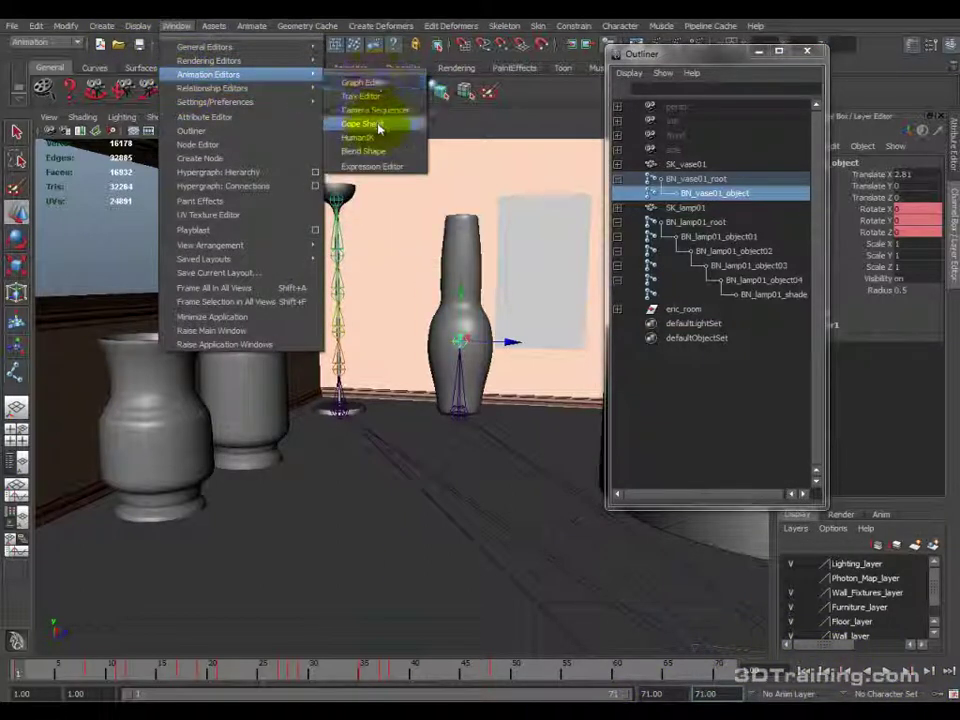
left_click(380, 125)
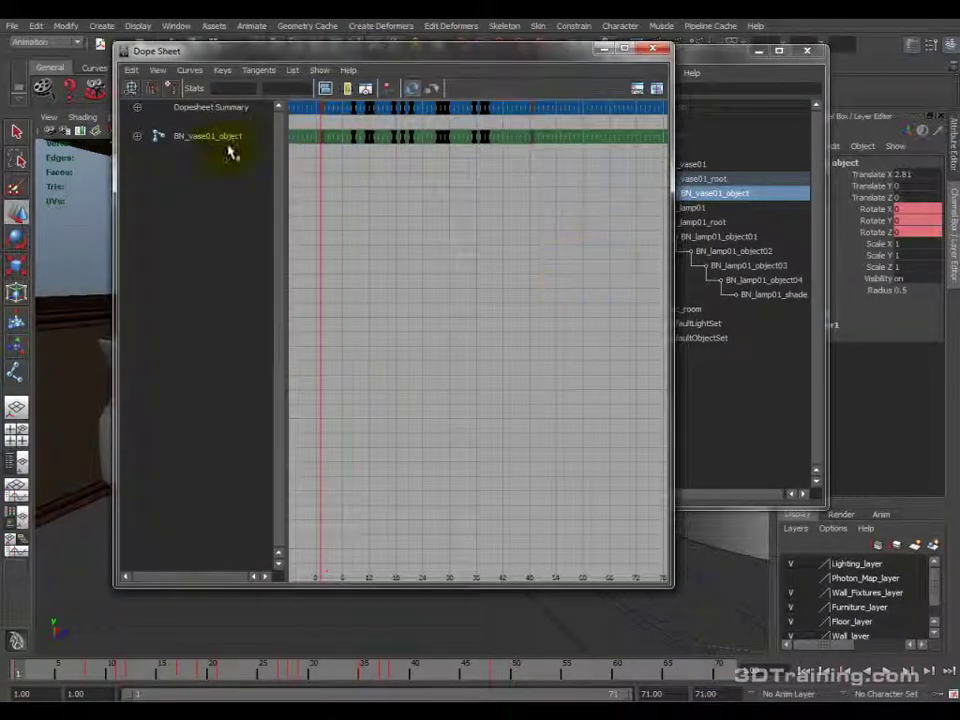
left_click(225, 139)
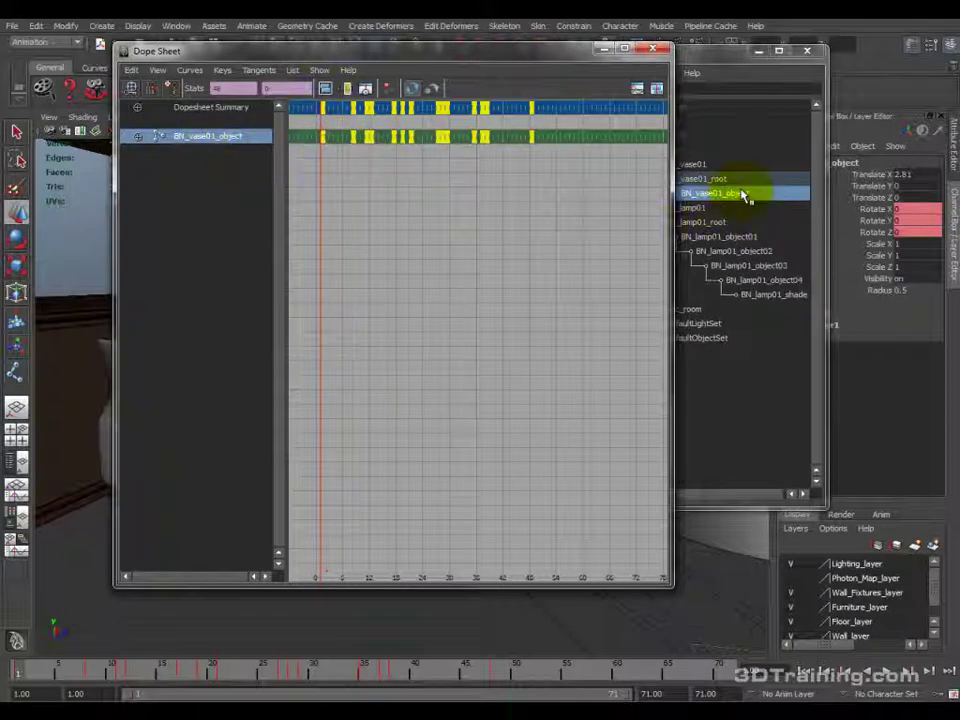
left_click_drag(538, 46, 435, 101)
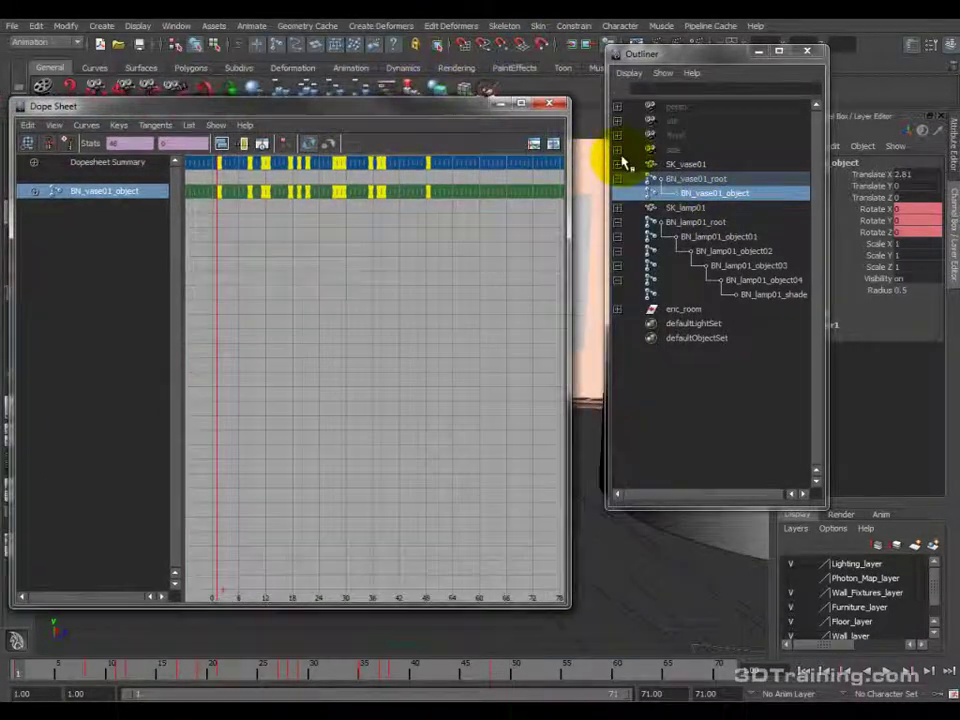
Load both vase joints into the Dope Sheet, frame their keys and select the last one to check its frame number.
left_click(706, 180)
left_click(703, 195)
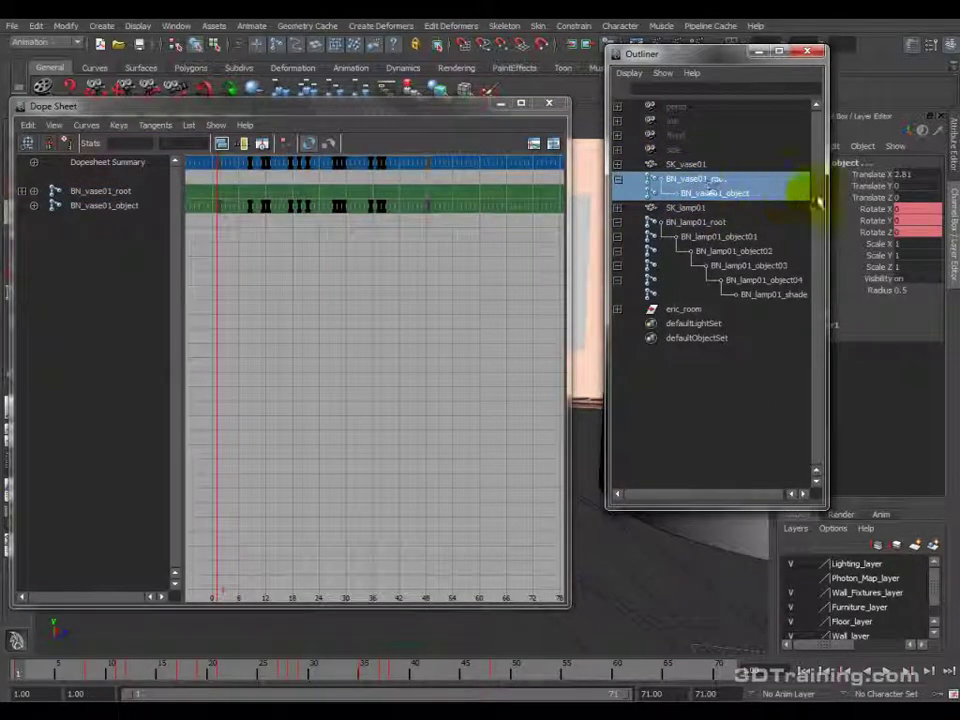
left_click(712, 180, "ctrl")
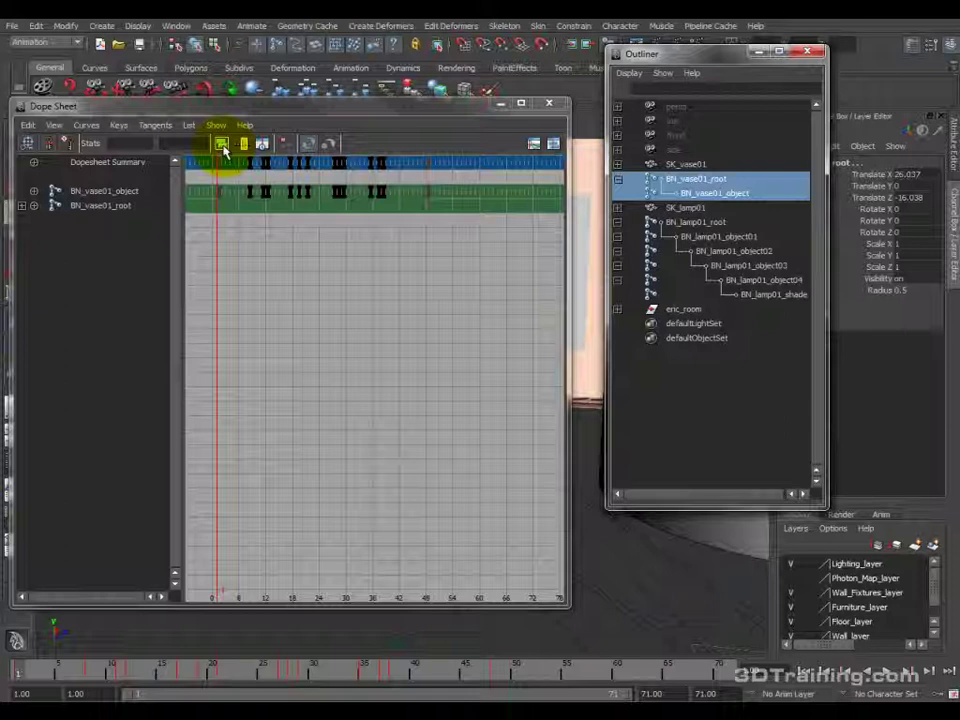
left_click(222, 145)
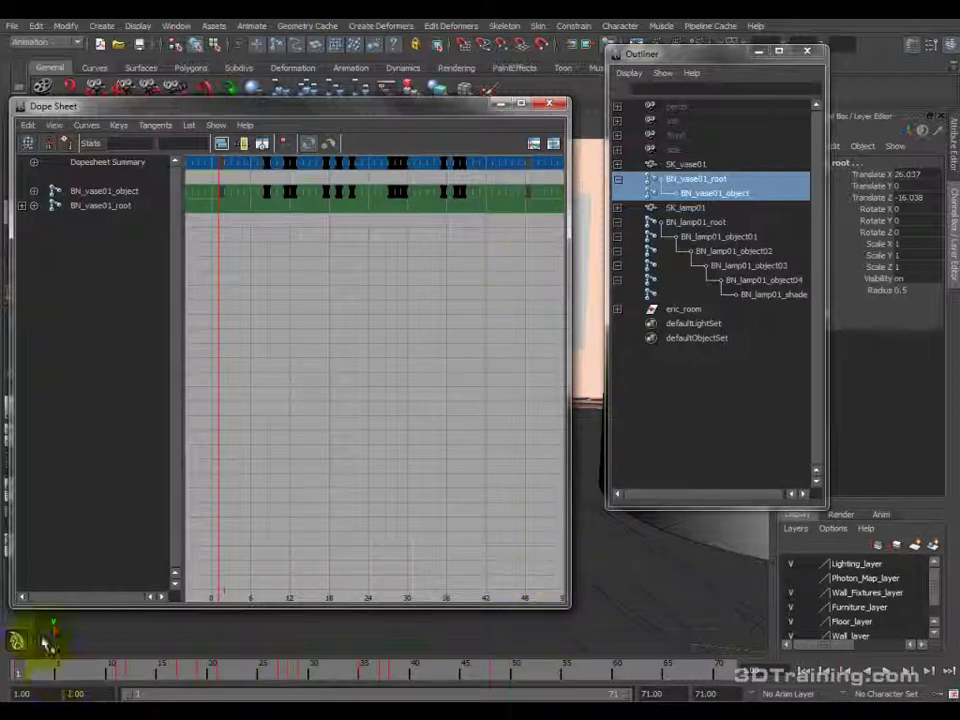
left_click_drag(514, 184, 540, 221)
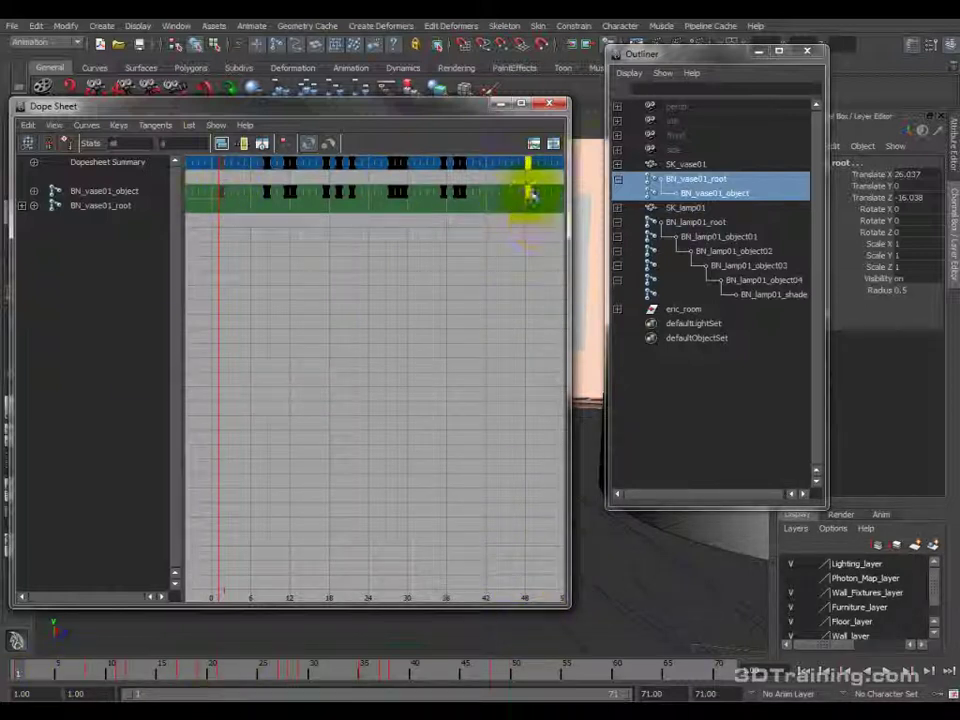
left_click(121, 144)
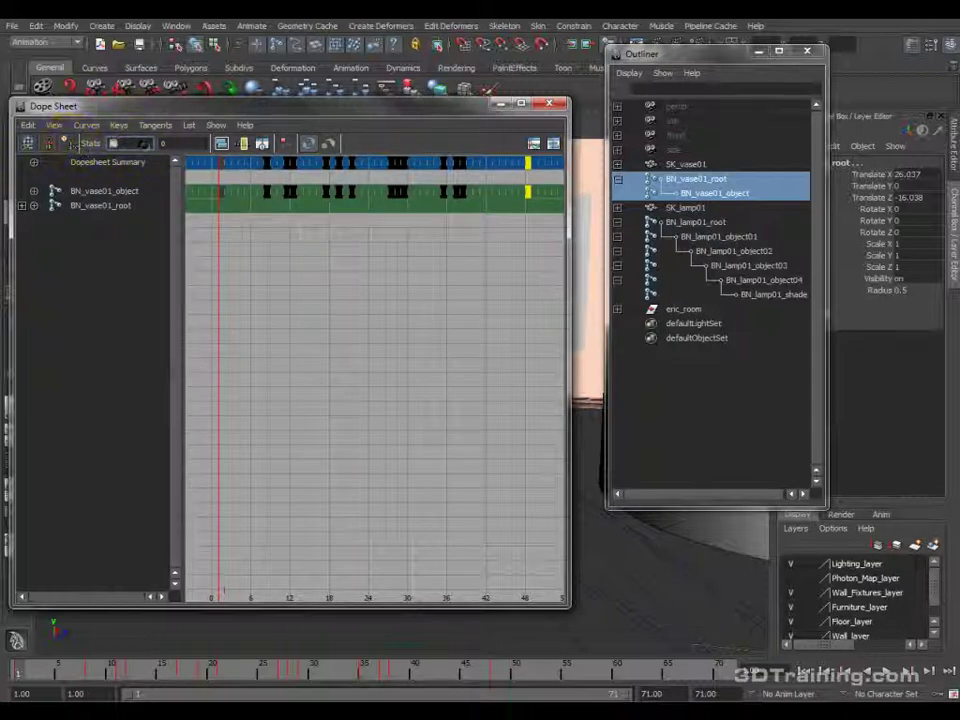
Set both the playback end and the animation end to frame 48, close the Dope Sheet and scrub through the shortened timeline.
left_click_drag(479, 678, 495, 682)
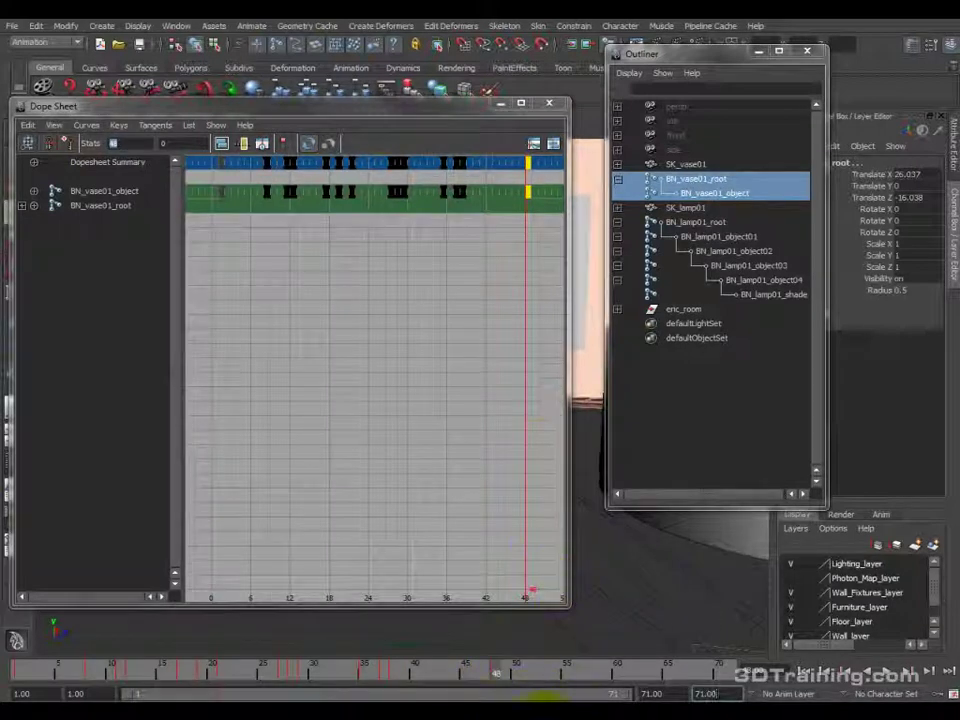
left_click(655, 693)
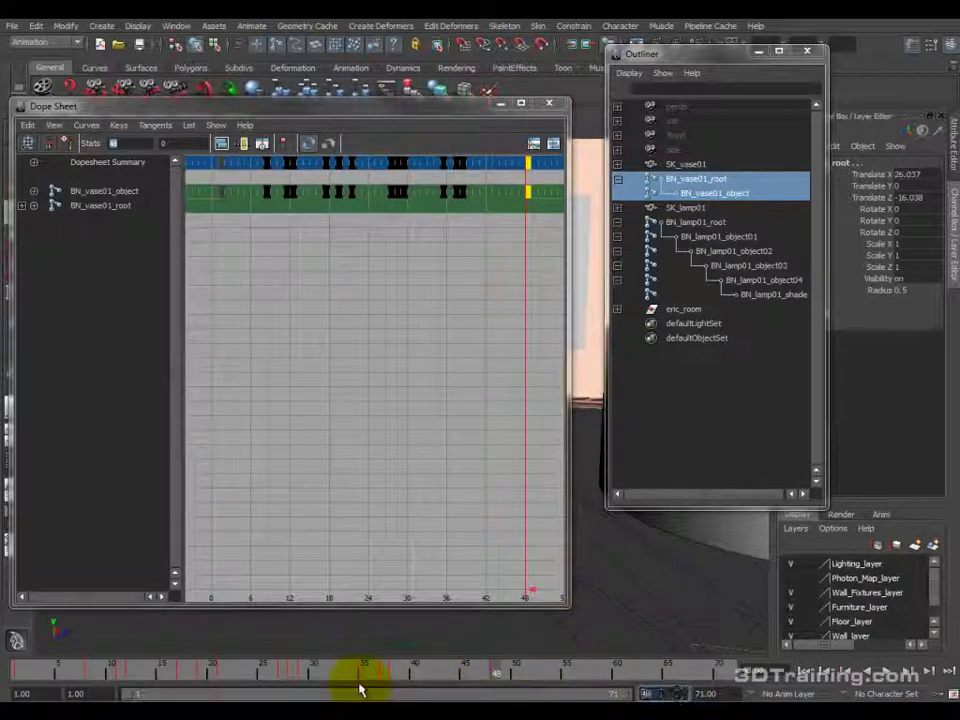
type("48")
key("Tab")
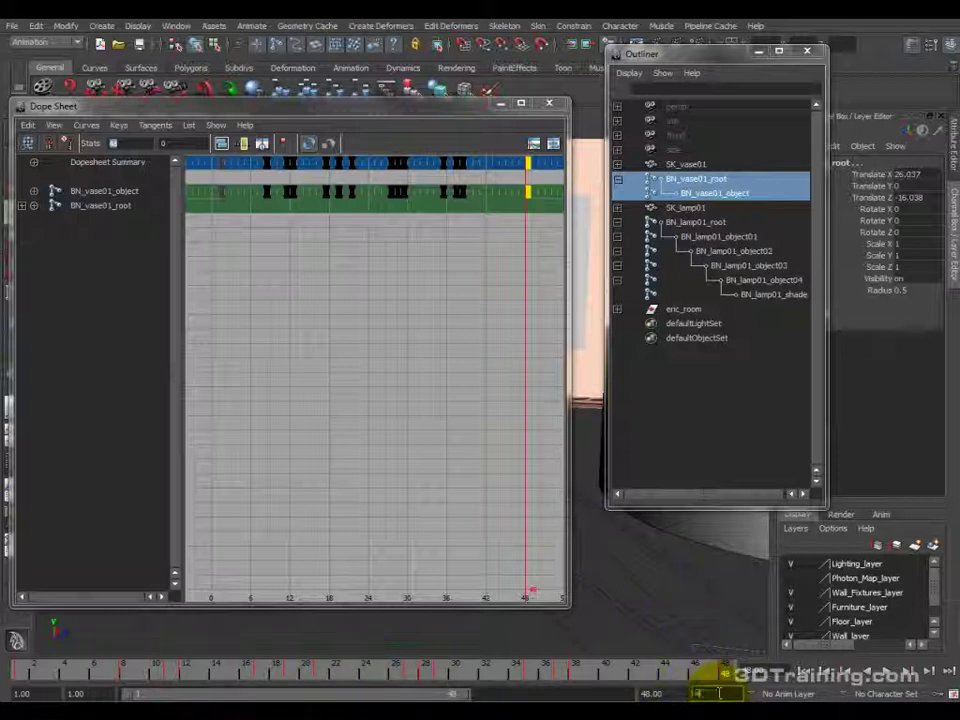
type("48")
key("Return")
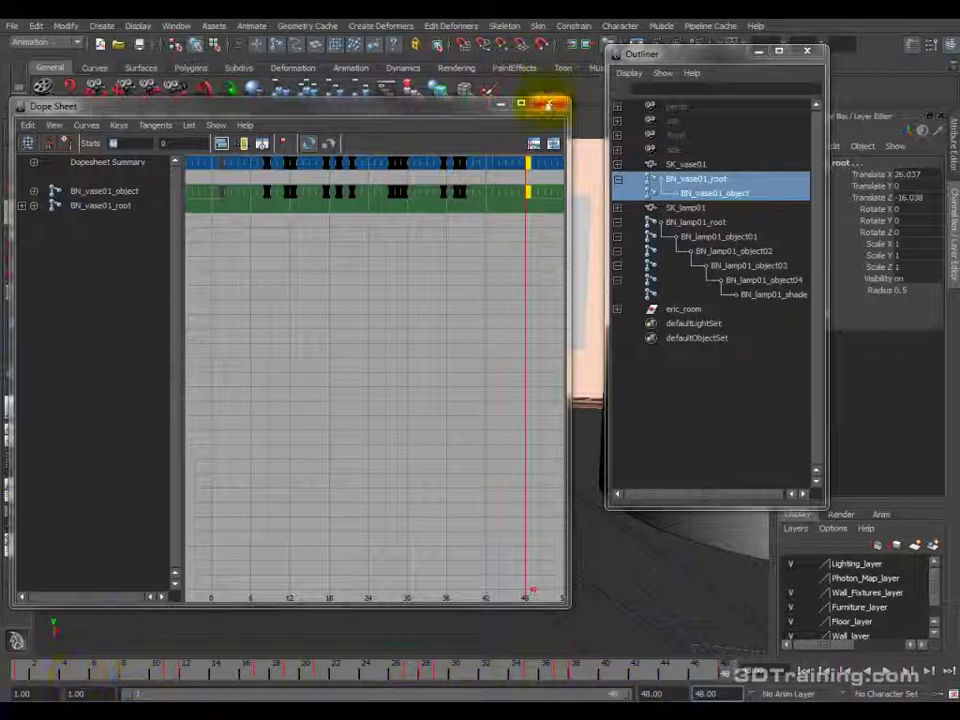
left_click(549, 103)
left_click_drag(460, 676, 815, 693)
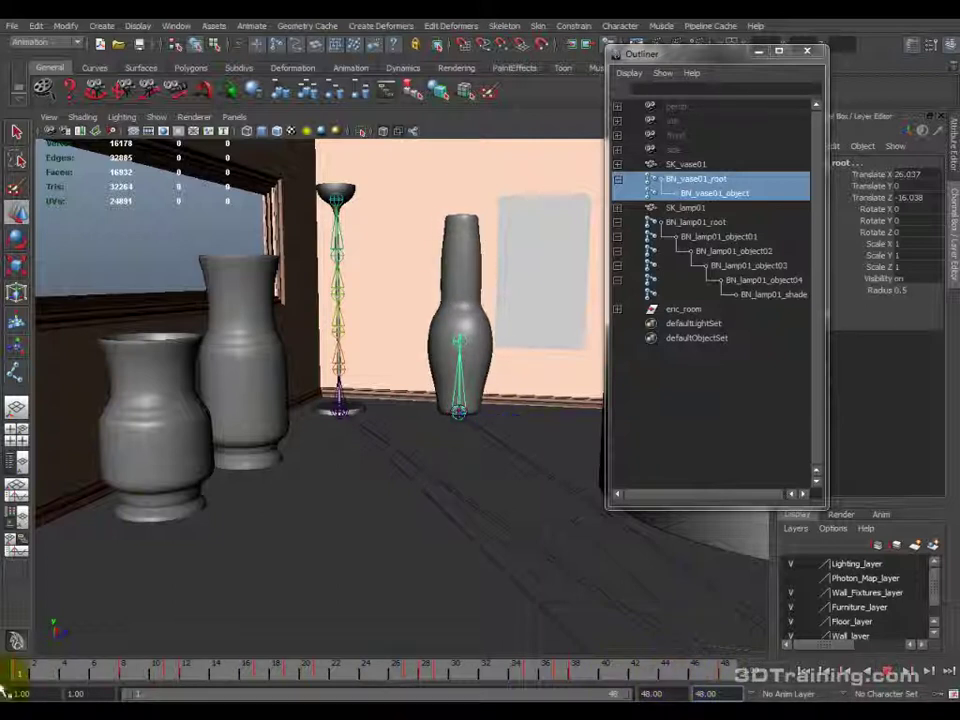
Export the two selected vase joints as an FBX named SK_vase01@AT_vase01_loop_animation in the Unity_room folder.
left_click(705, 193)
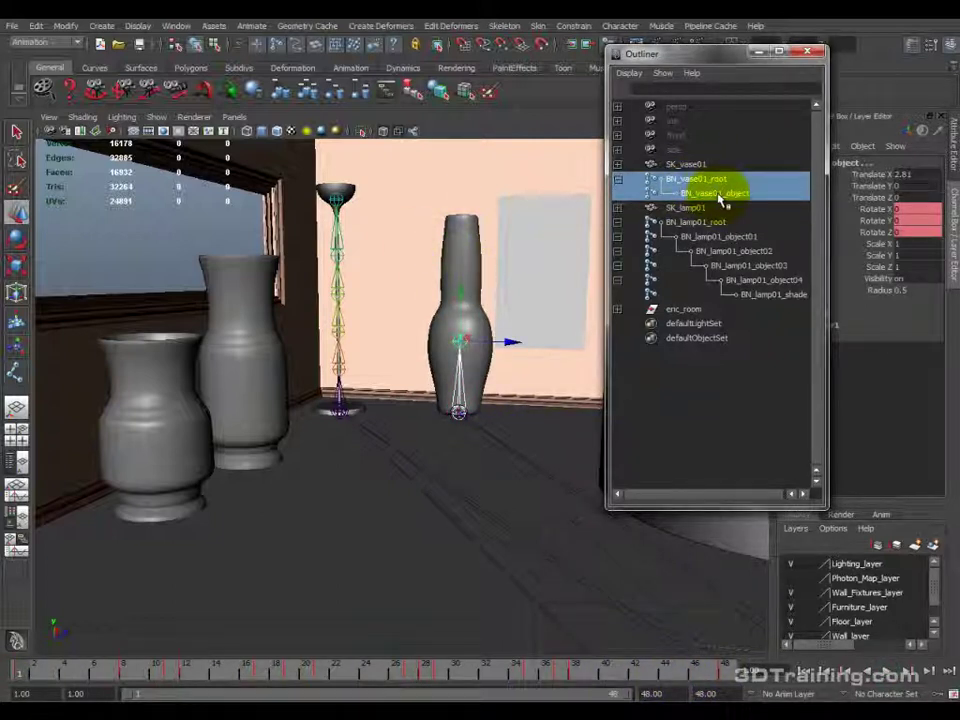
left_click(12, 25)
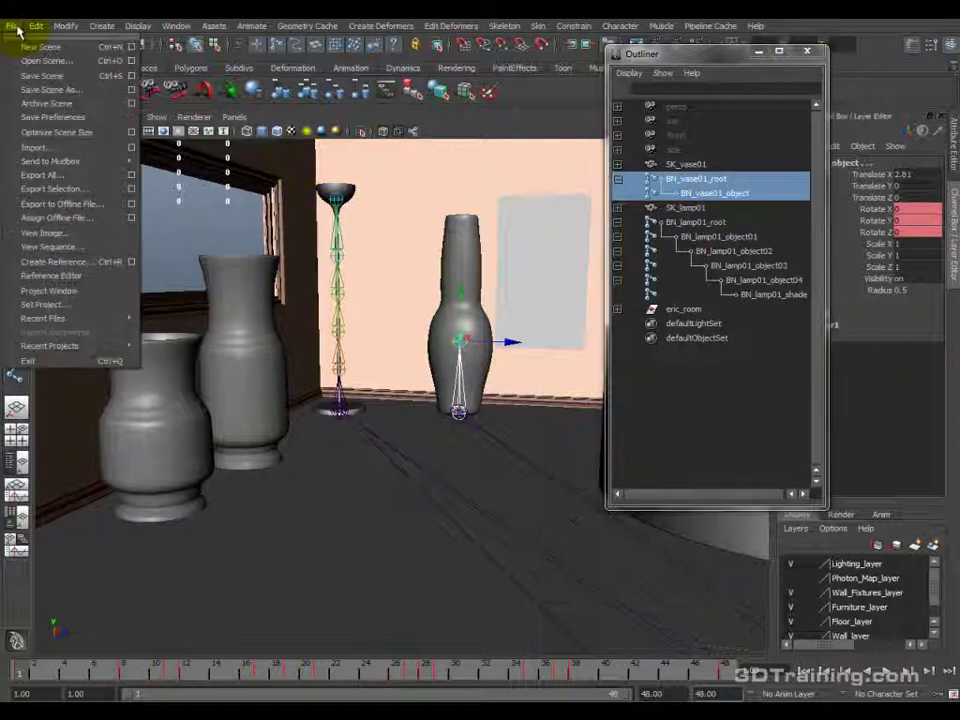
left_click(80, 193)
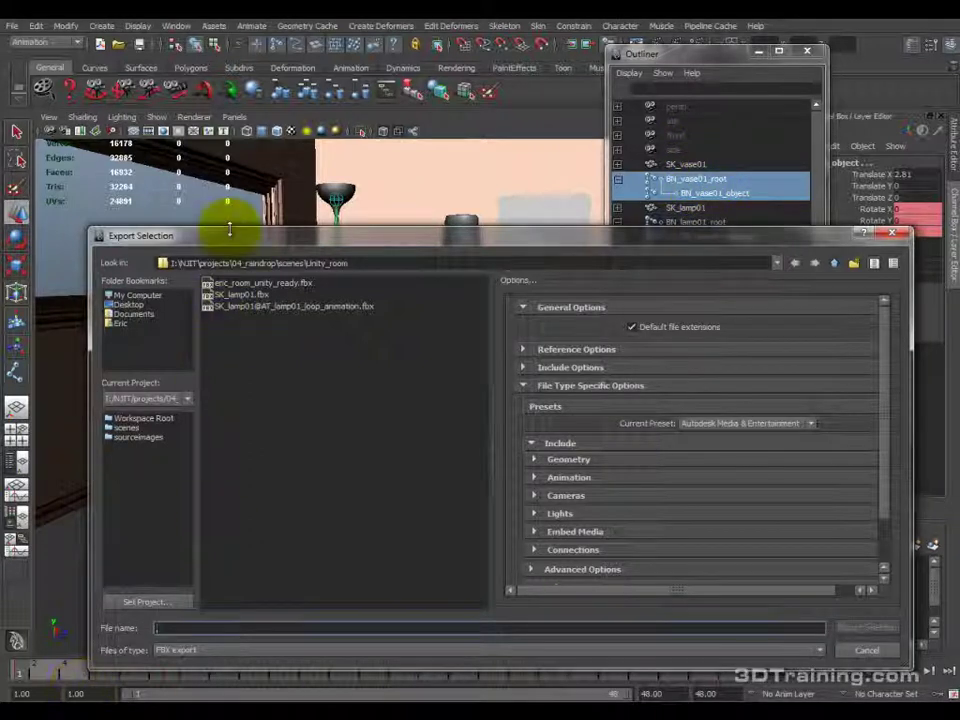
left_click_drag(230, 240, 142, 211)
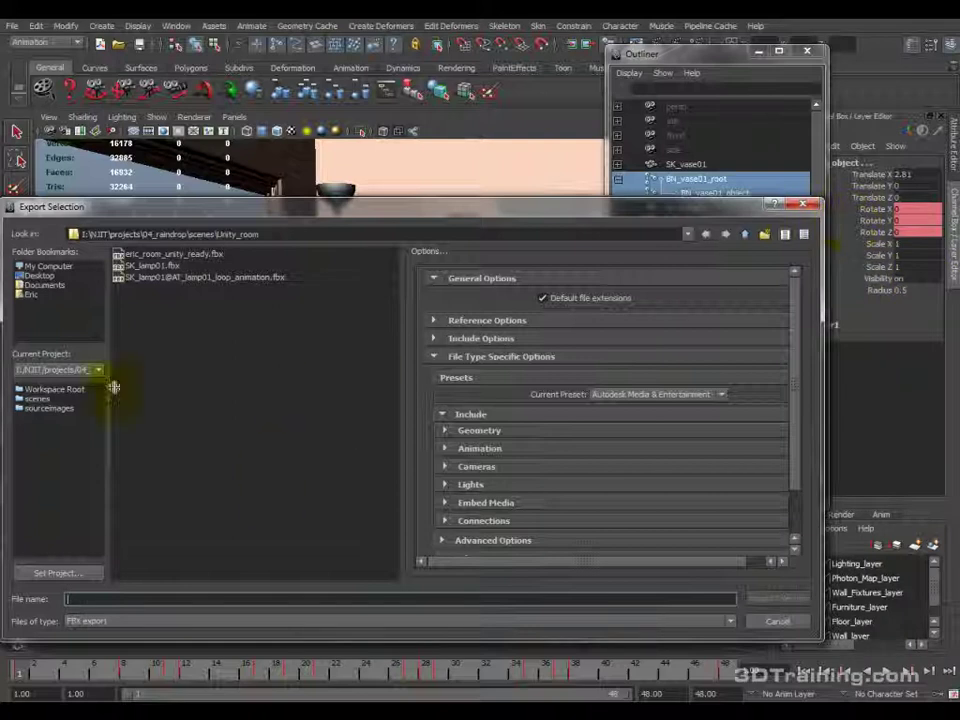
left_click(95, 618)
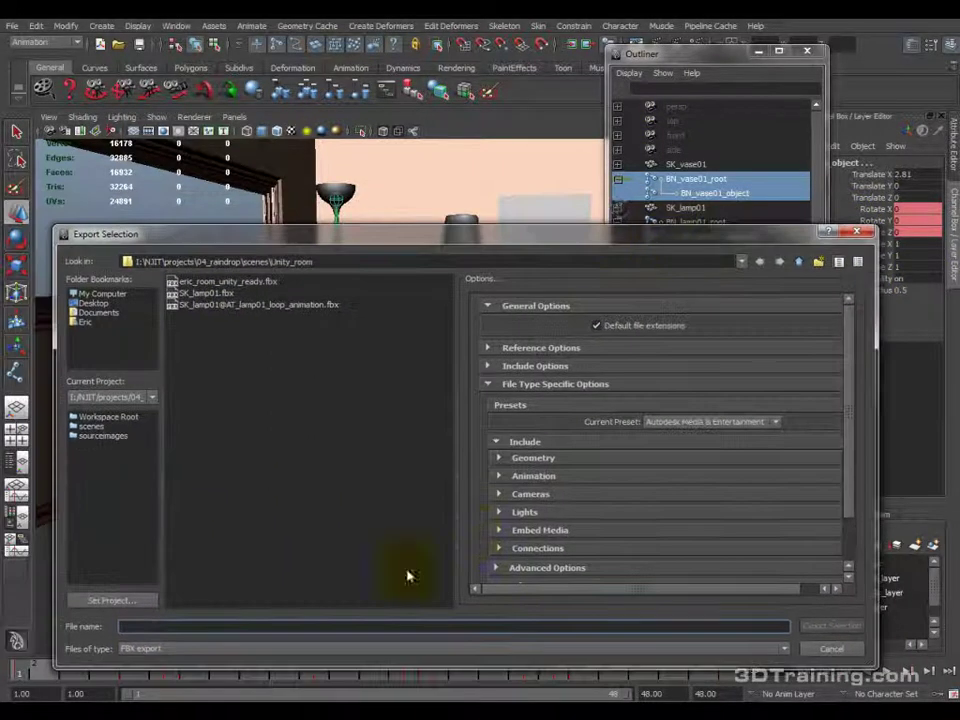
left_click(250, 625)
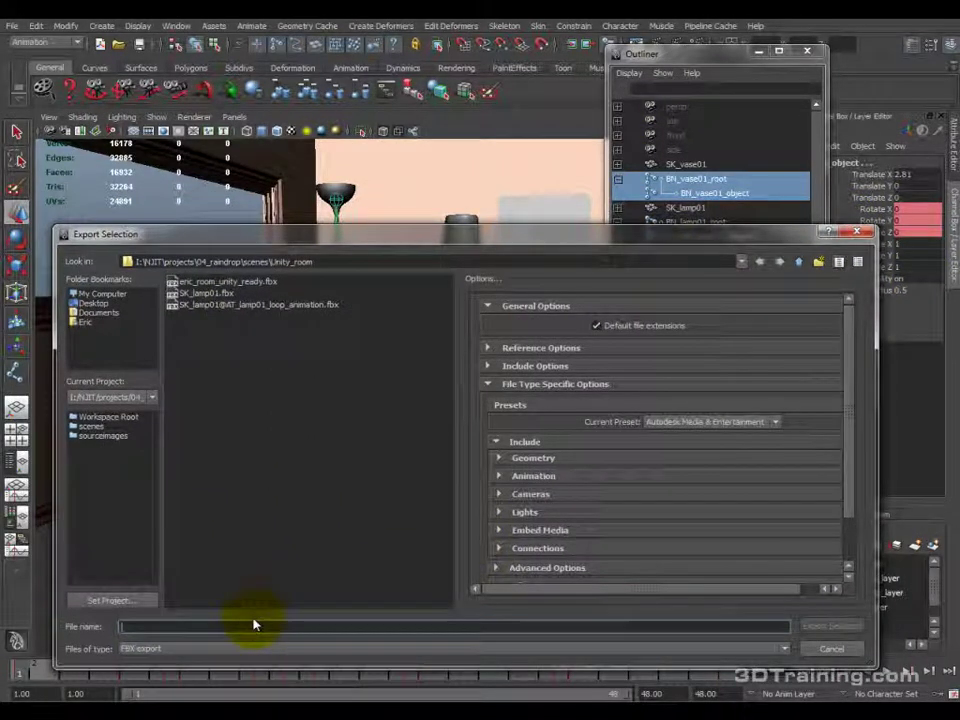
type("SK_")
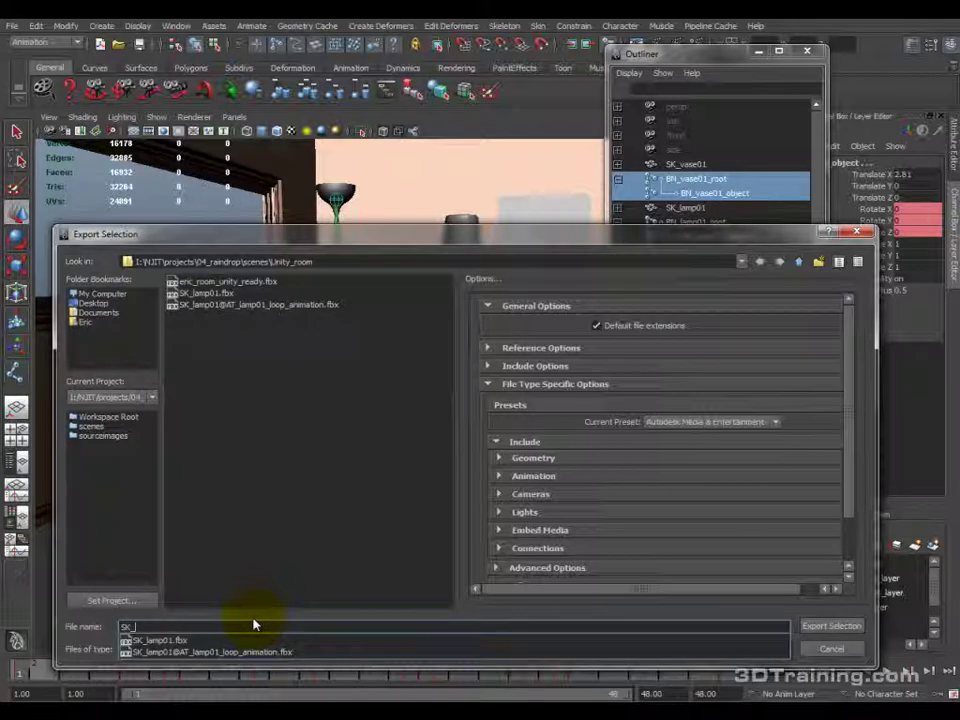
type("vase01@AT_vase01_loop_animation")
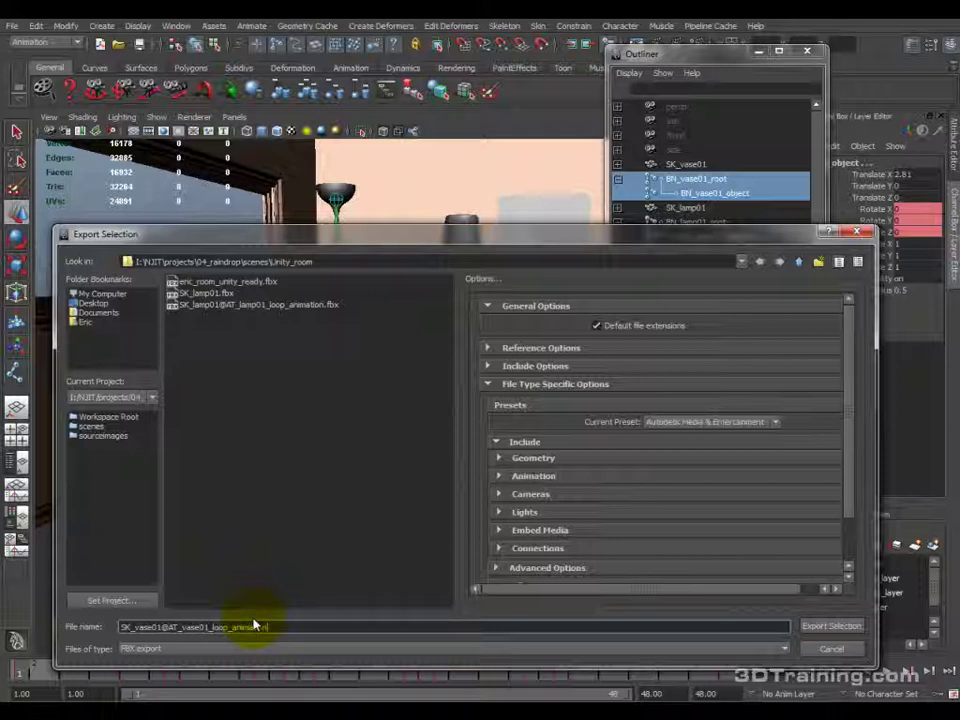
left_click(838, 627)
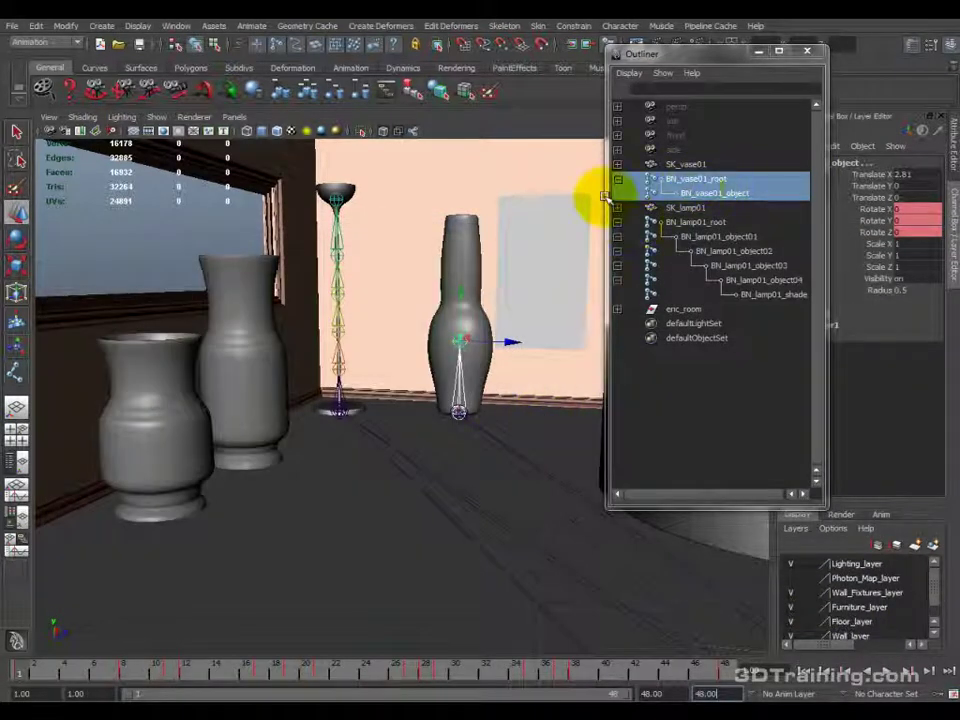
Delete the animation keys from the selected vase joints.
left_click(36, 26)
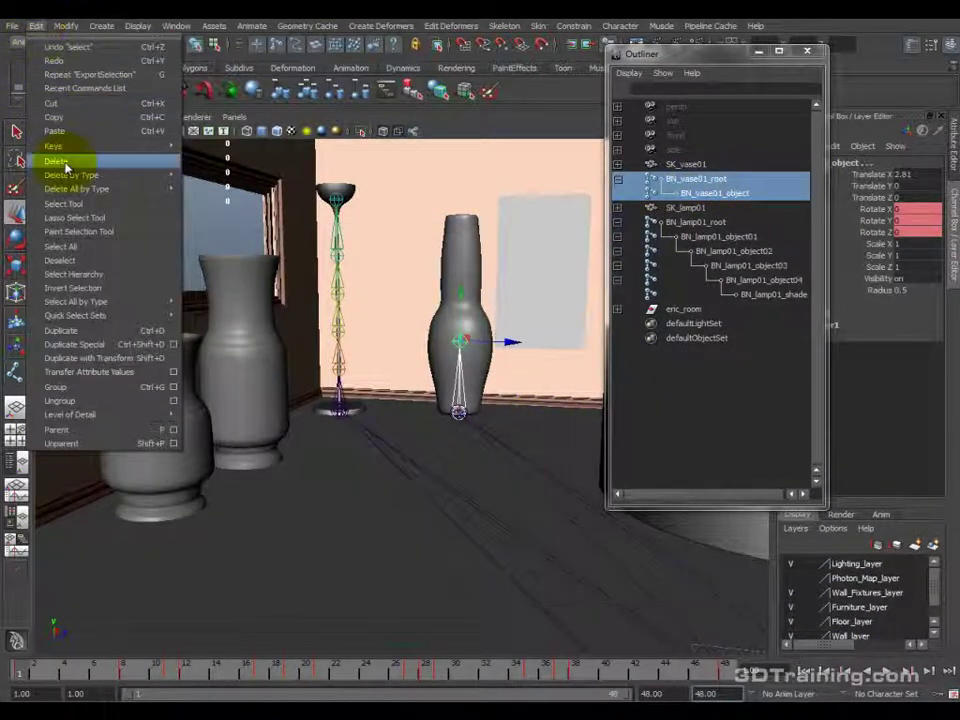
mouse_move(160, 146)
left_click(221, 183)
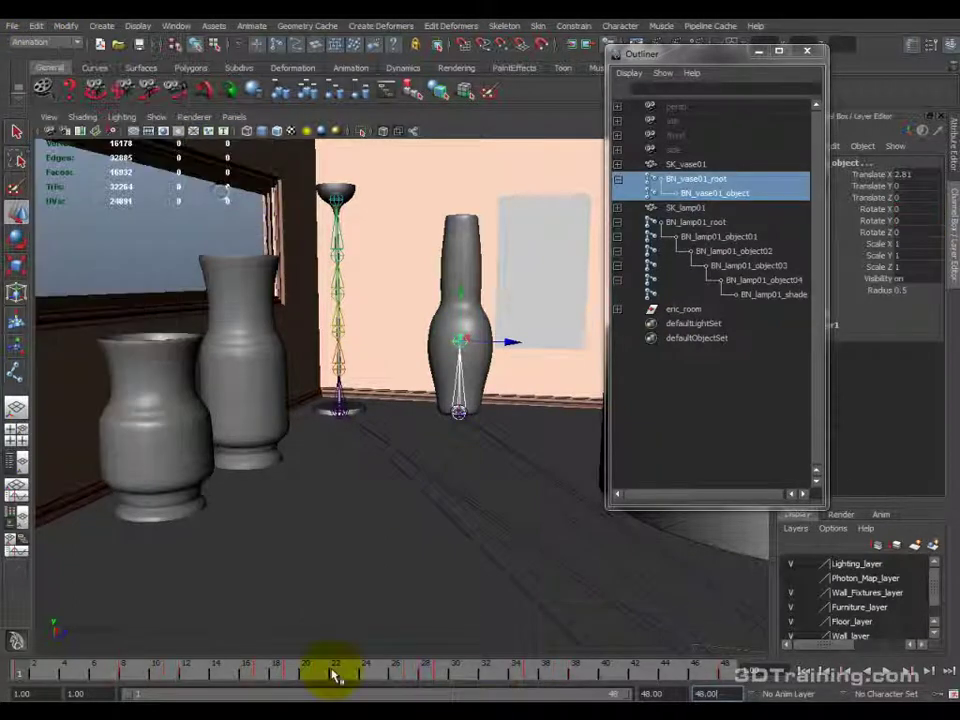
Add the SK_vase01 mesh to the selected vase joints and export them as an FBX named SK_vase01.
left_click(690, 164, "ctrl")
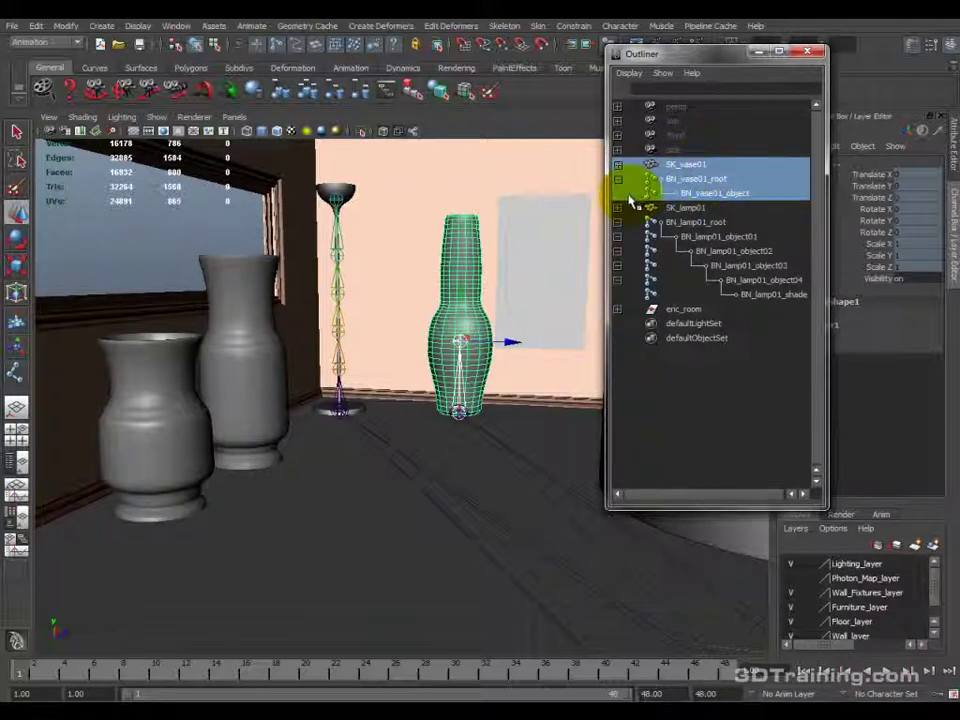
left_click(13, 26)
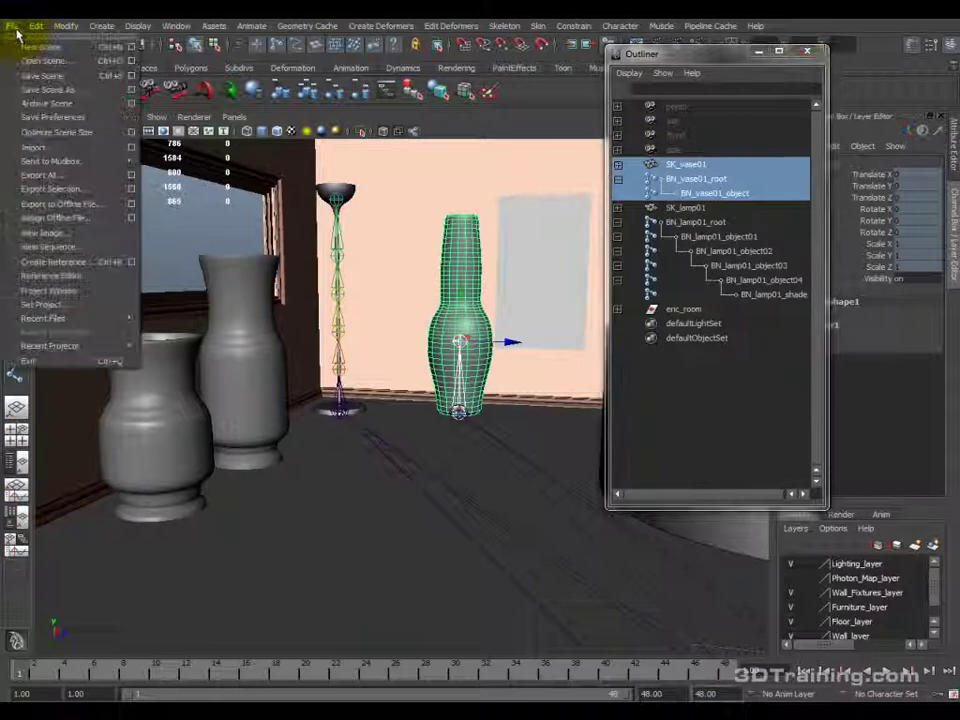
left_click(40, 189)
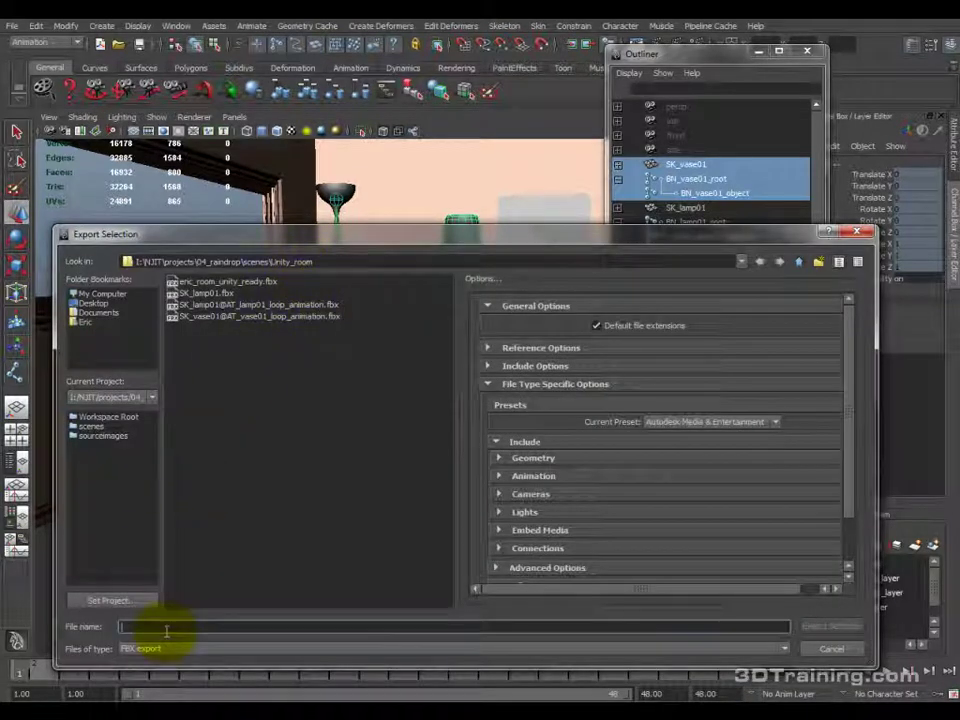
type("SK_vase01")
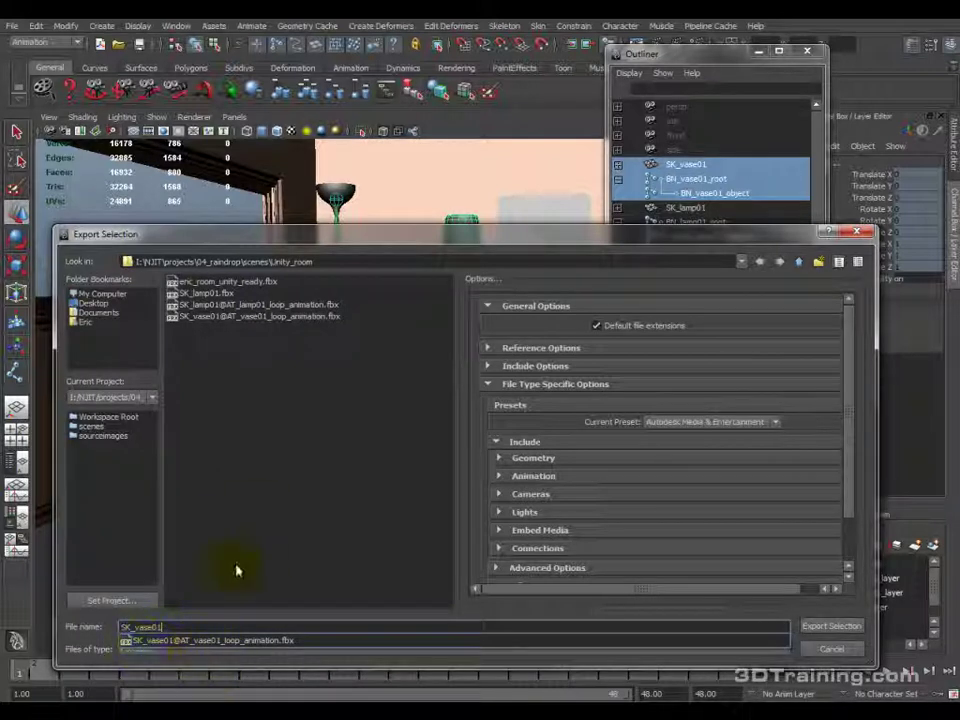
left_click(833, 628)
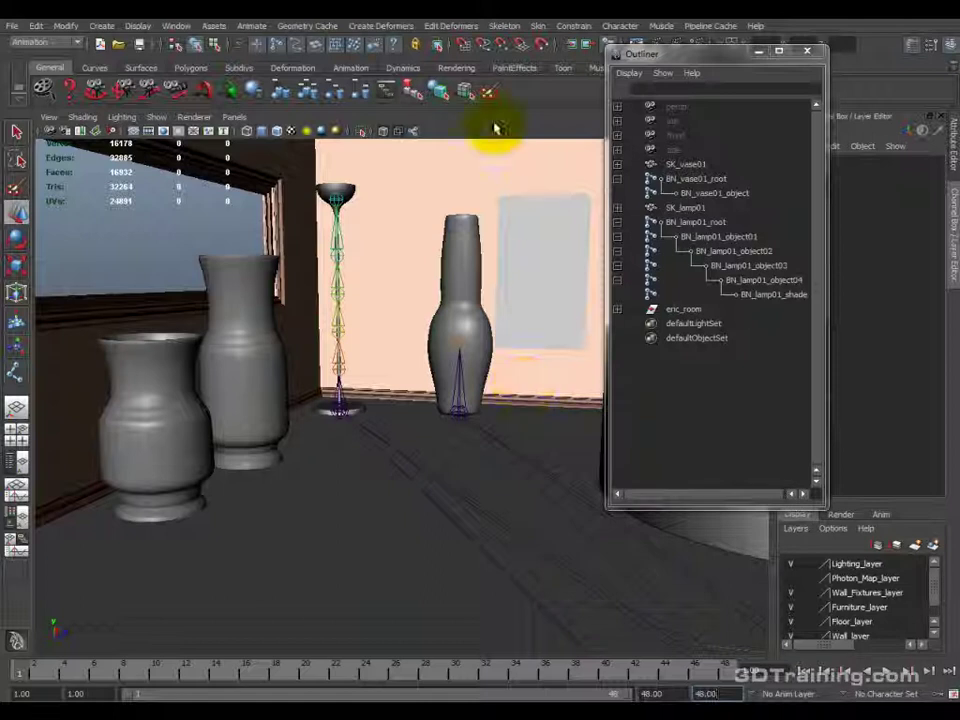
Save the scene and collapse the lamp and vase joint hierarchies in the Outliner.
left_click(12, 26)
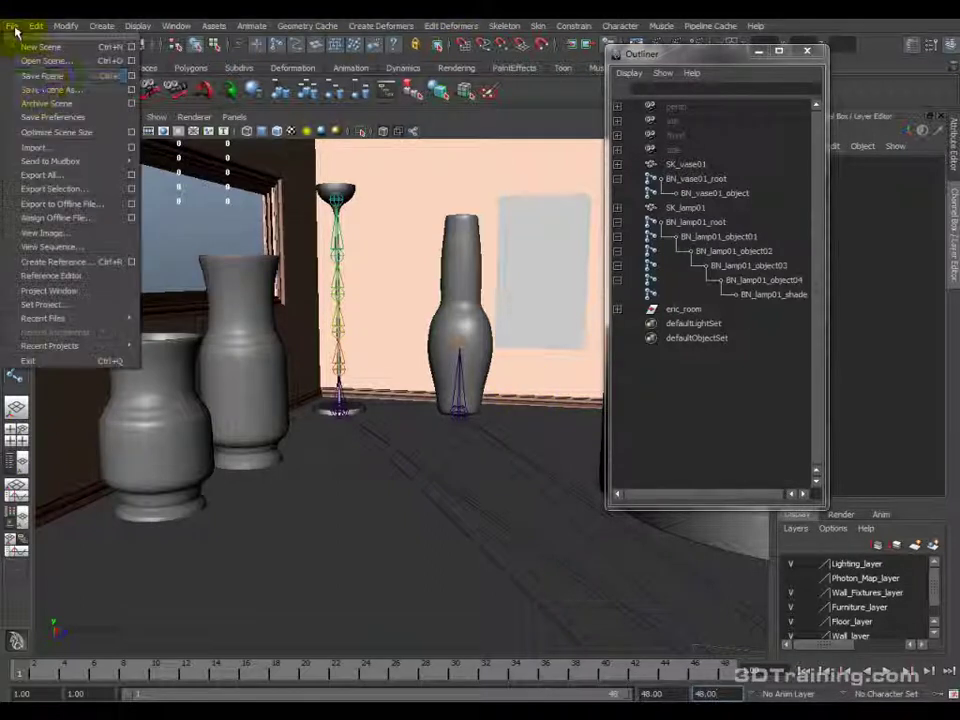
left_click(32, 78)
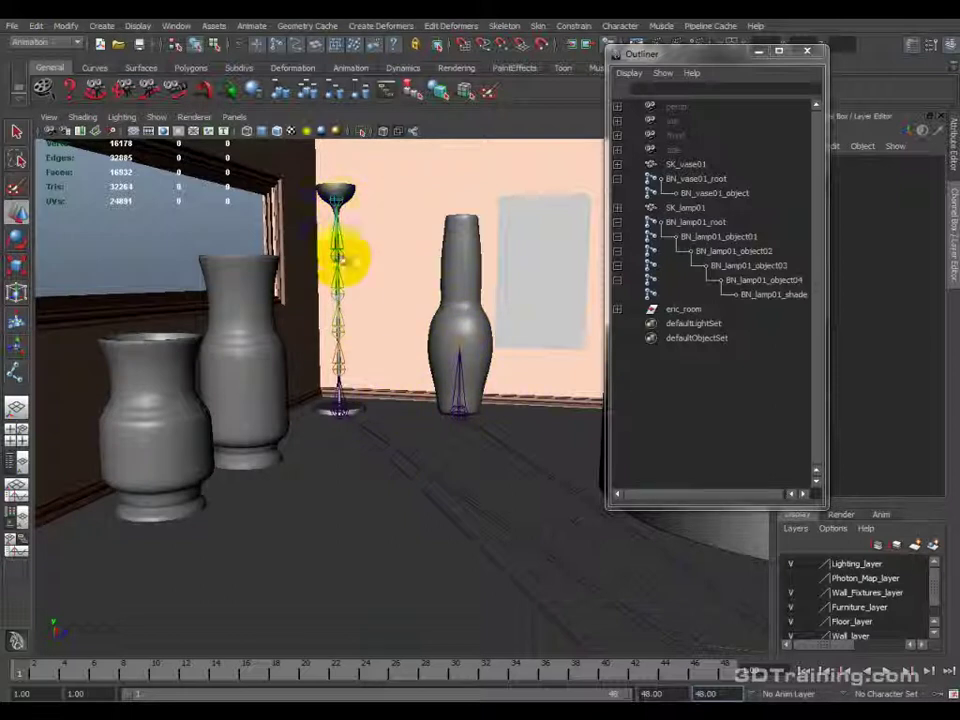
left_click(440, 350)
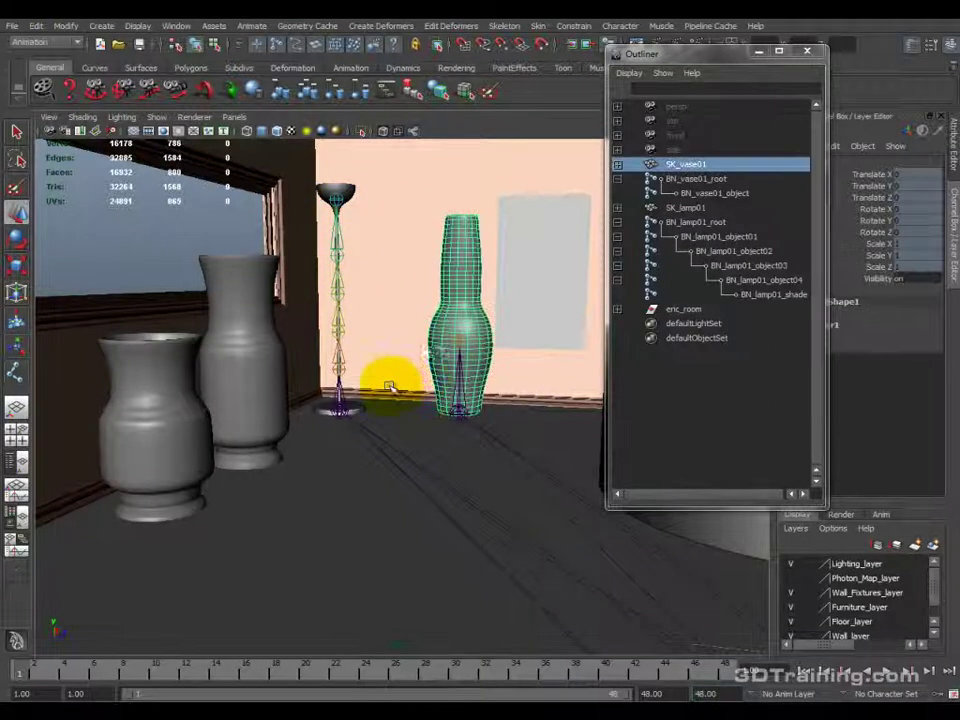
left_click(405, 425)
left_click(617, 221)
left_click(617, 178)
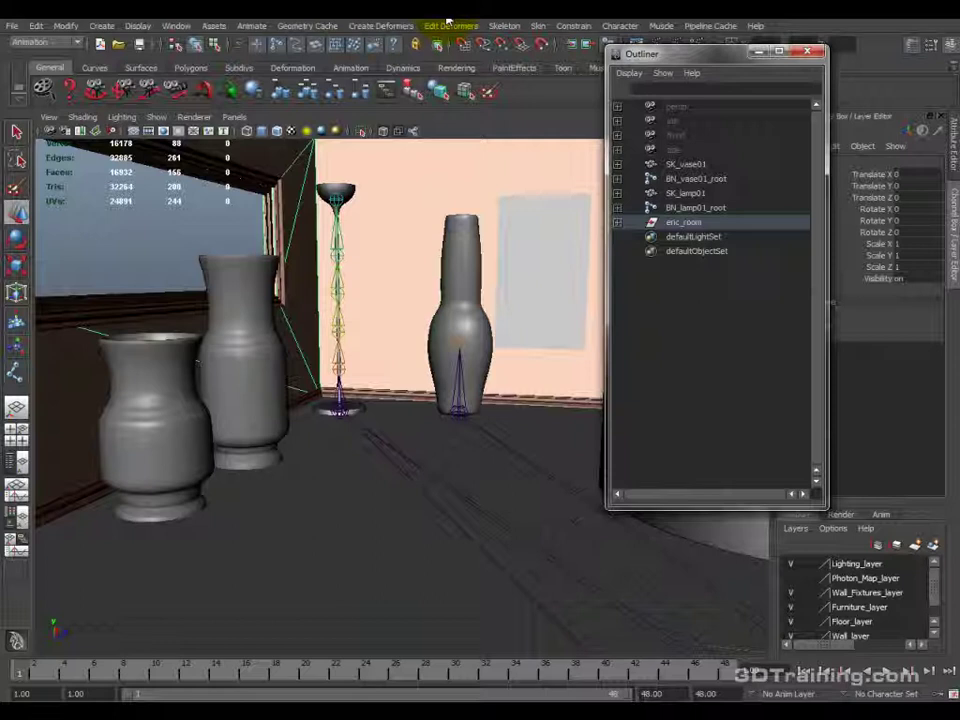
Review the exported sets by selecting the eric_room group, the lamp mesh with its root joint, and the vase mesh with its root joint.
left_click(533, 570)
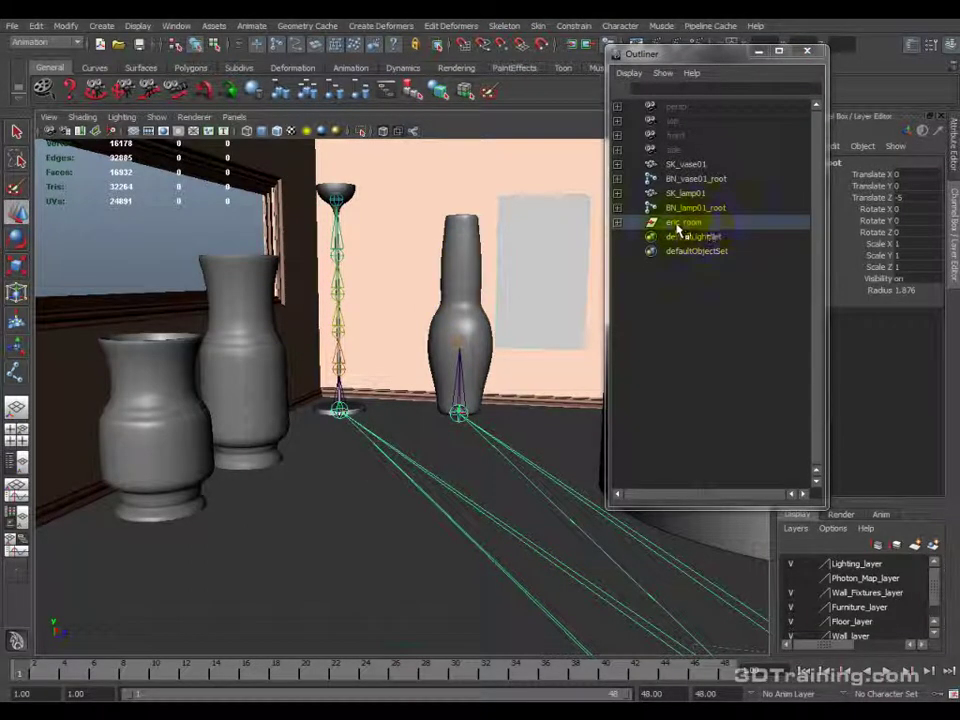
left_click(656, 222)
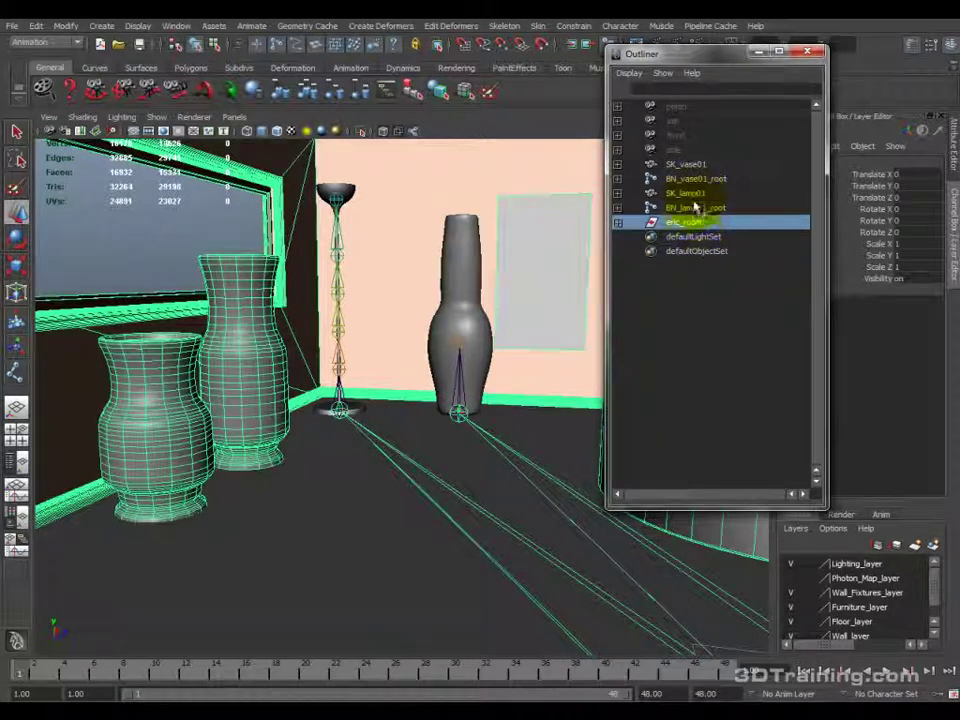
left_click(690, 209)
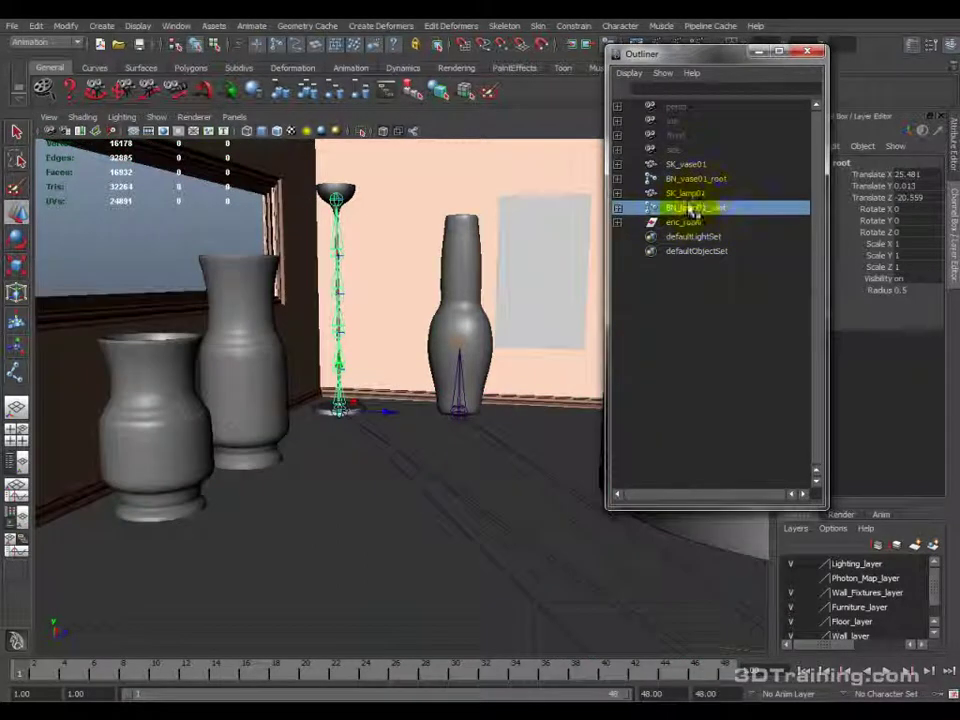
left_click(690, 194, "ctrl")
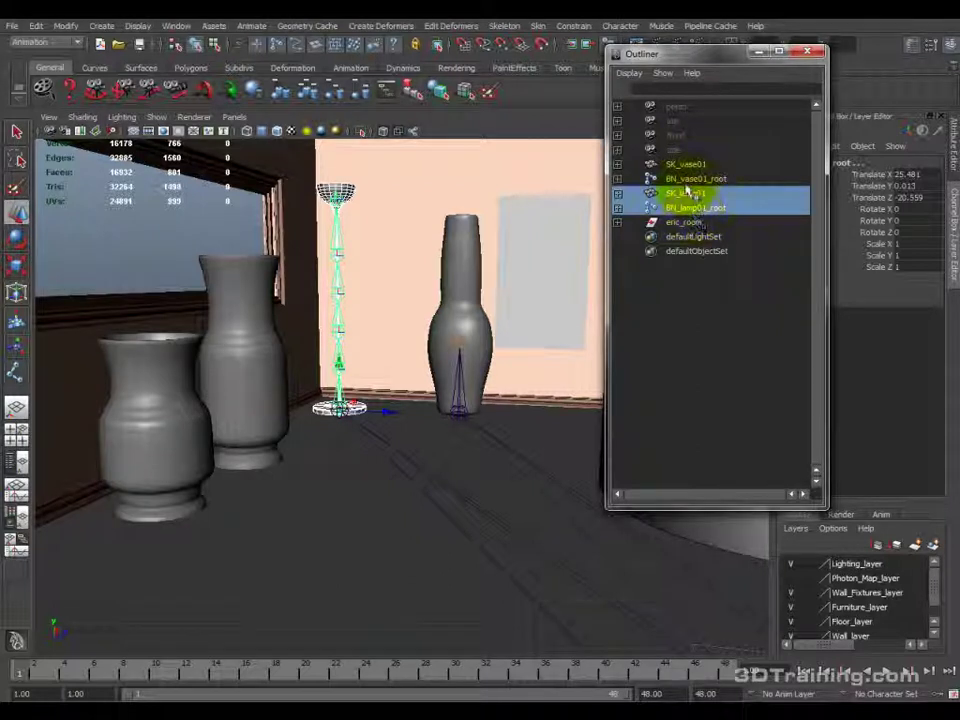
left_click(698, 180)
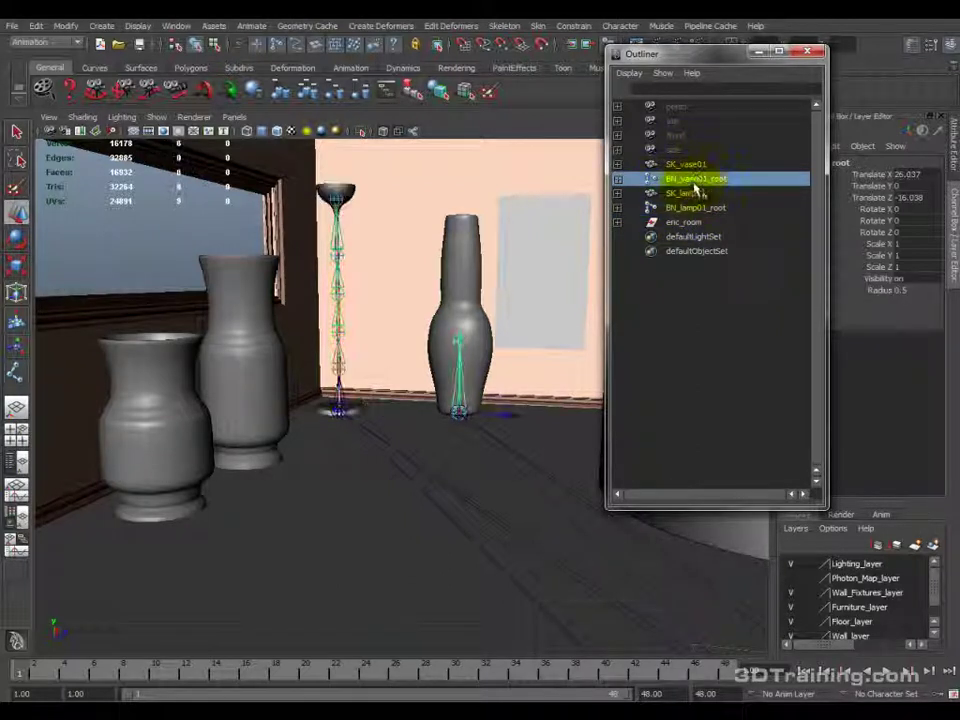
left_click(702, 165, "ctrl")
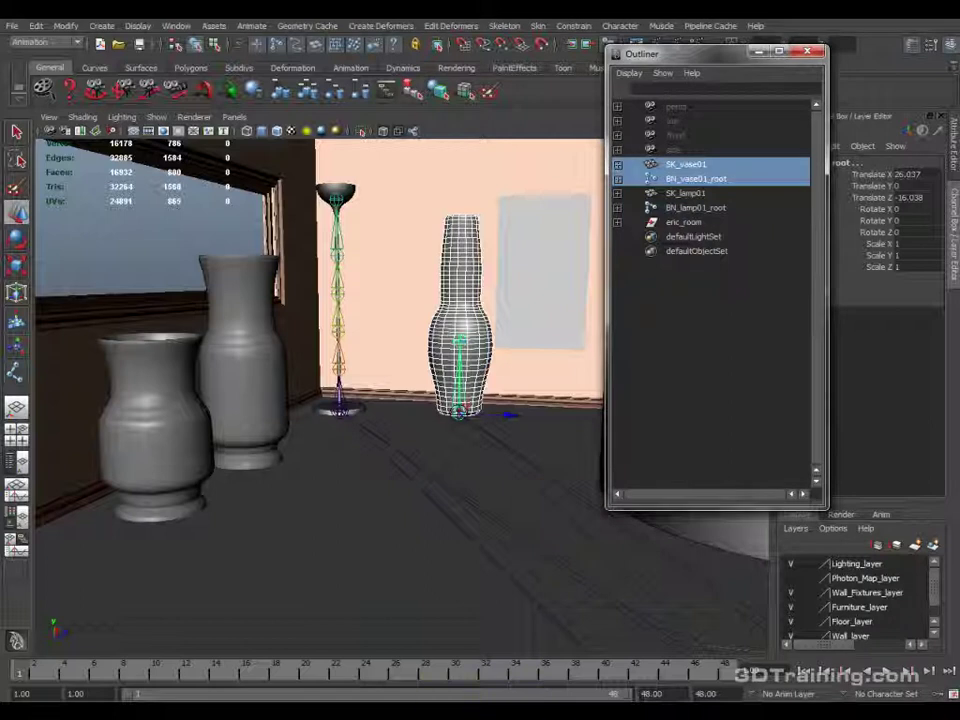
Switch to the open Unity project and dismiss its Load Scene dialog without loading a scene.
mouse_move(391, 715)
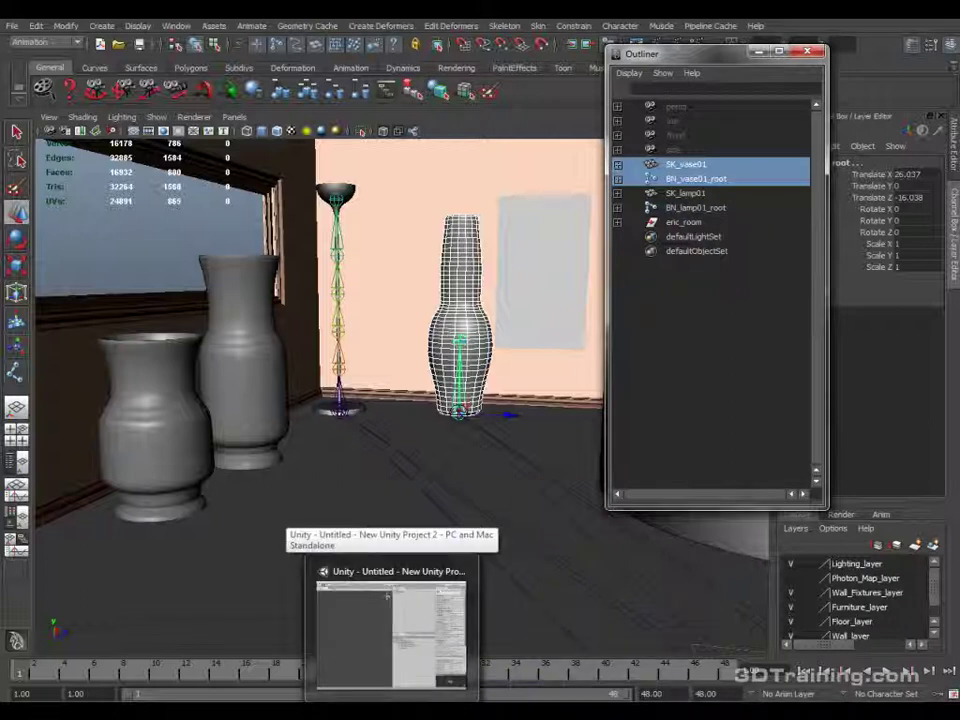
left_click(450, 675)
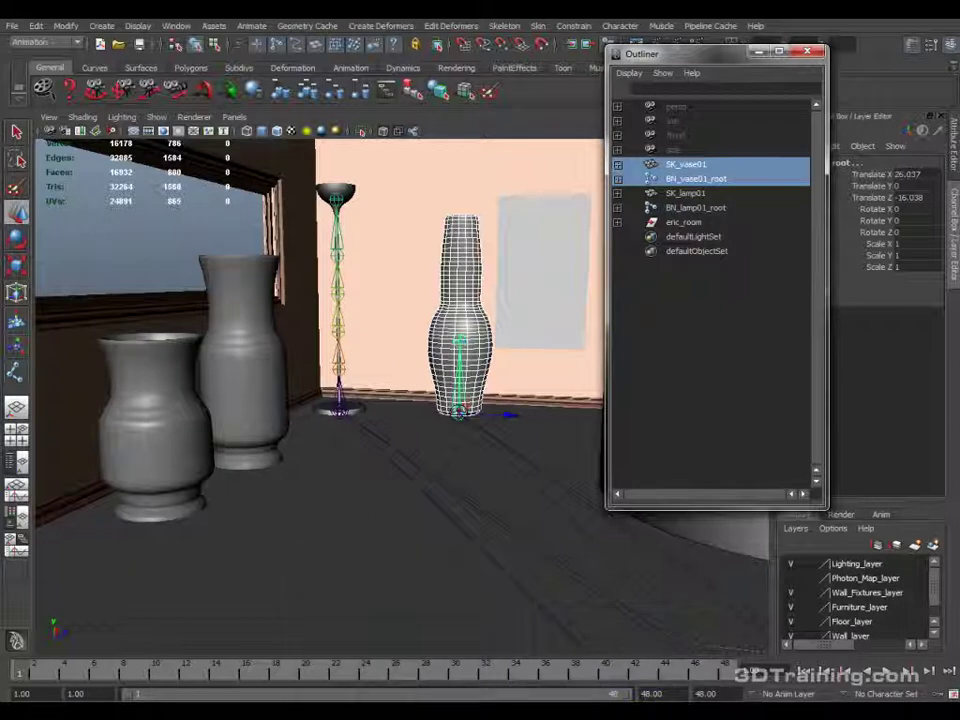
left_click(386, 654)
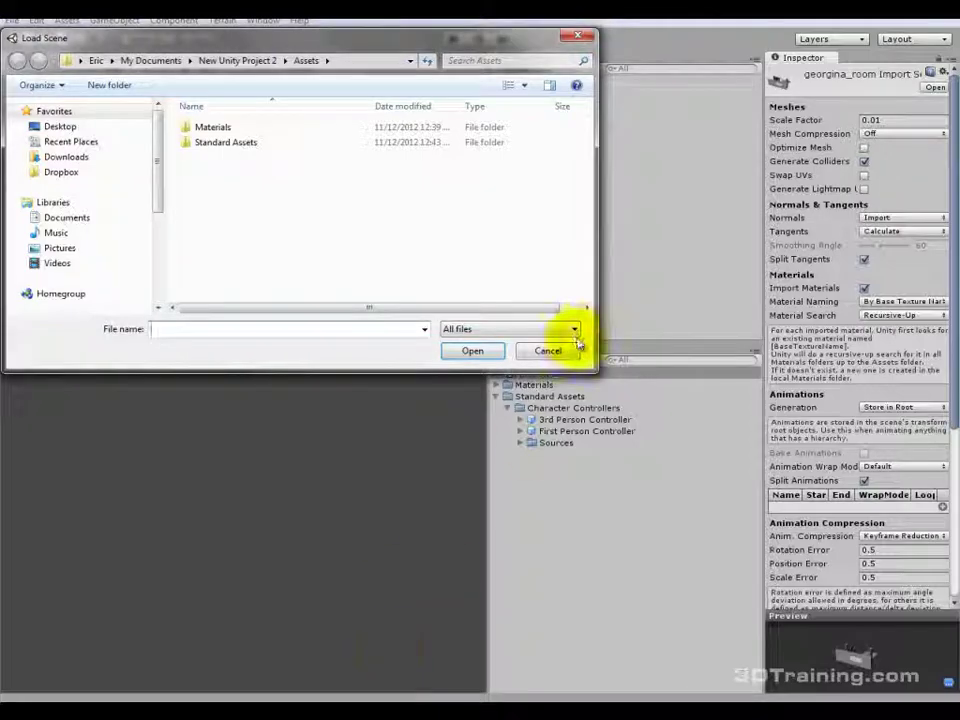
left_click(550, 351)
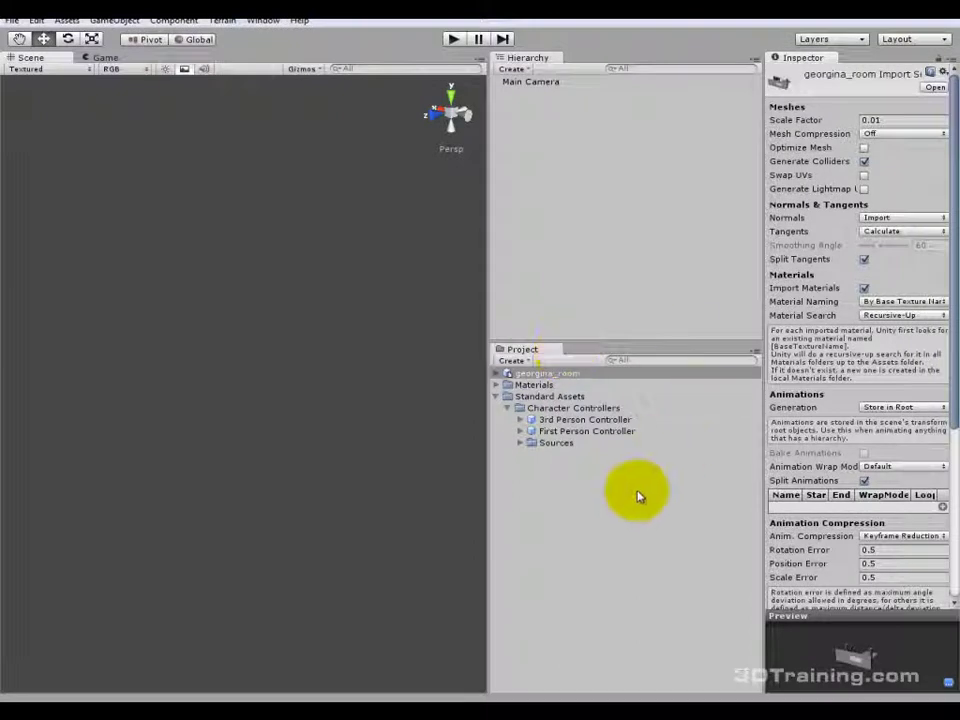
Switch to the Unity_room folder in File Explorer and import eric_room_unity_ready plus the four SK_lamp01 and SK_vase01 FBX files into the Unity project.
left_click(495, 396)
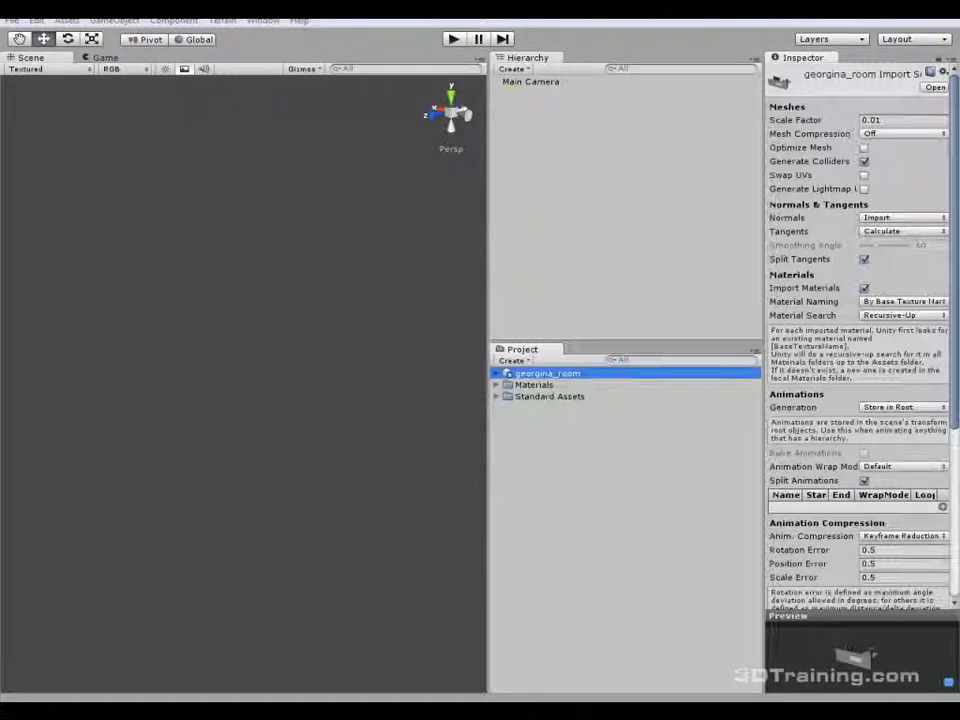
key("alt+Tab")
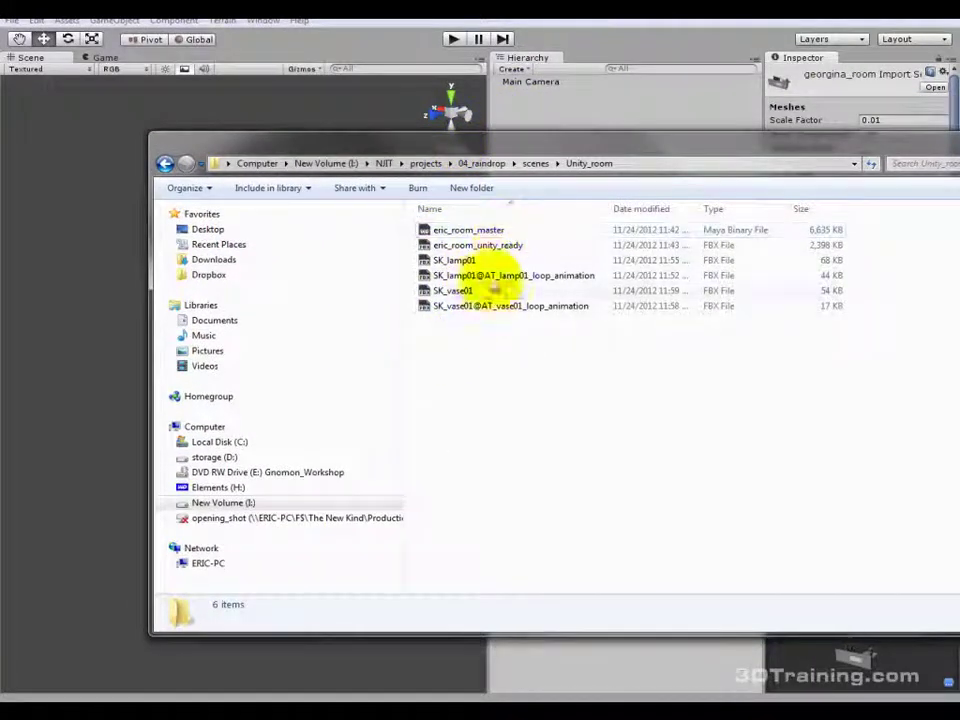
left_click(485, 246)
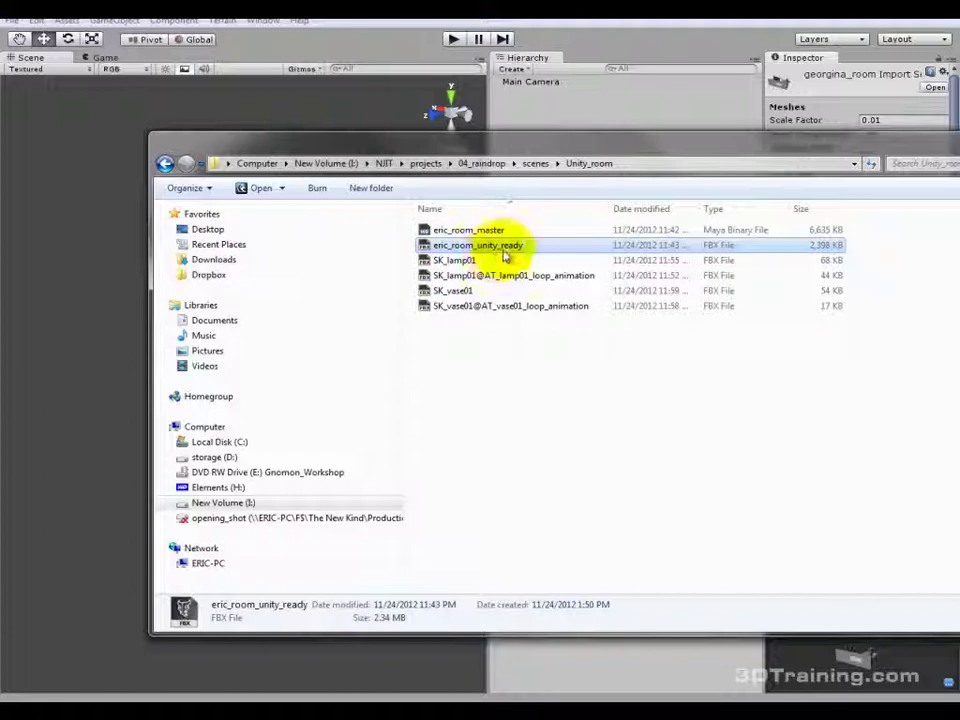
left_click(477, 261)
left_click(492, 275)
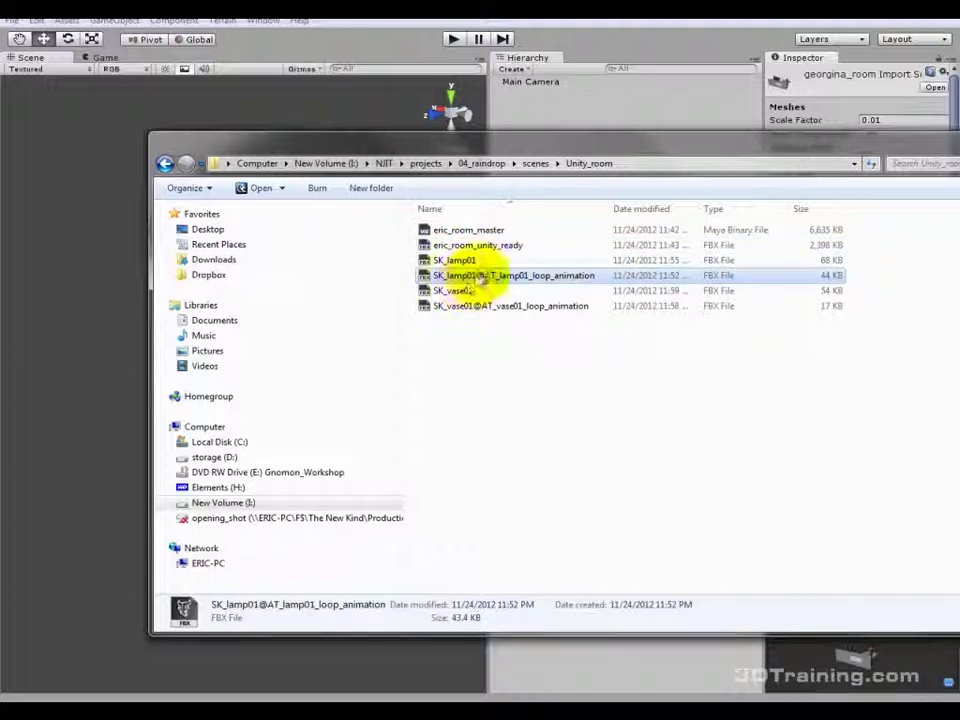
left_click(510, 291)
left_click(495, 306)
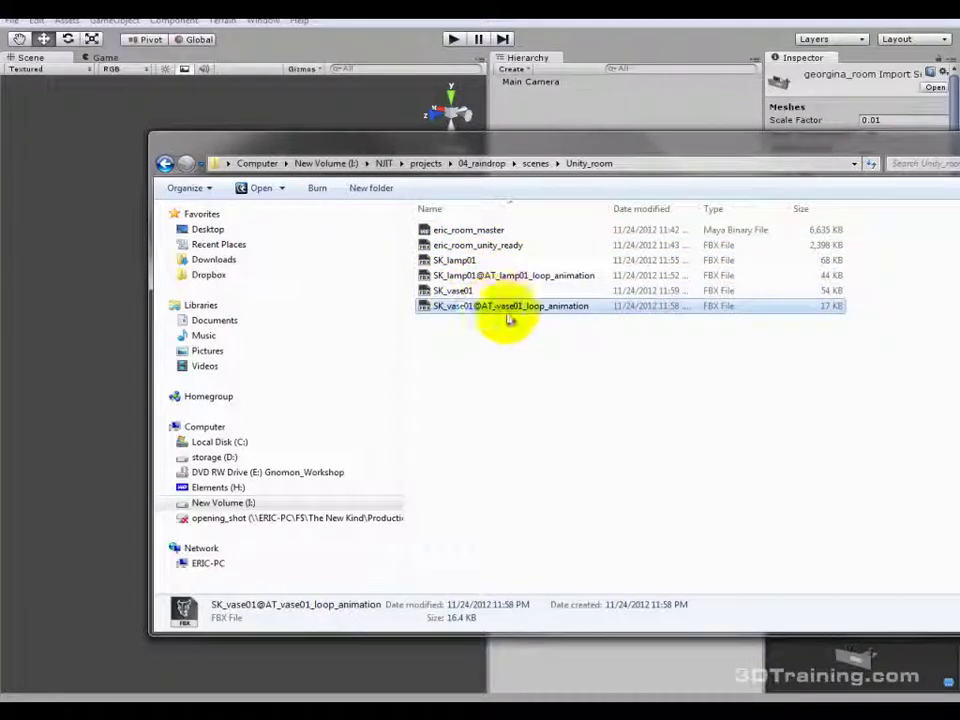
left_click_drag(545, 385, 466, 240)
left_click_drag(431, 145, 885, 157)
left_click_drag(943, 300, 564, 530)
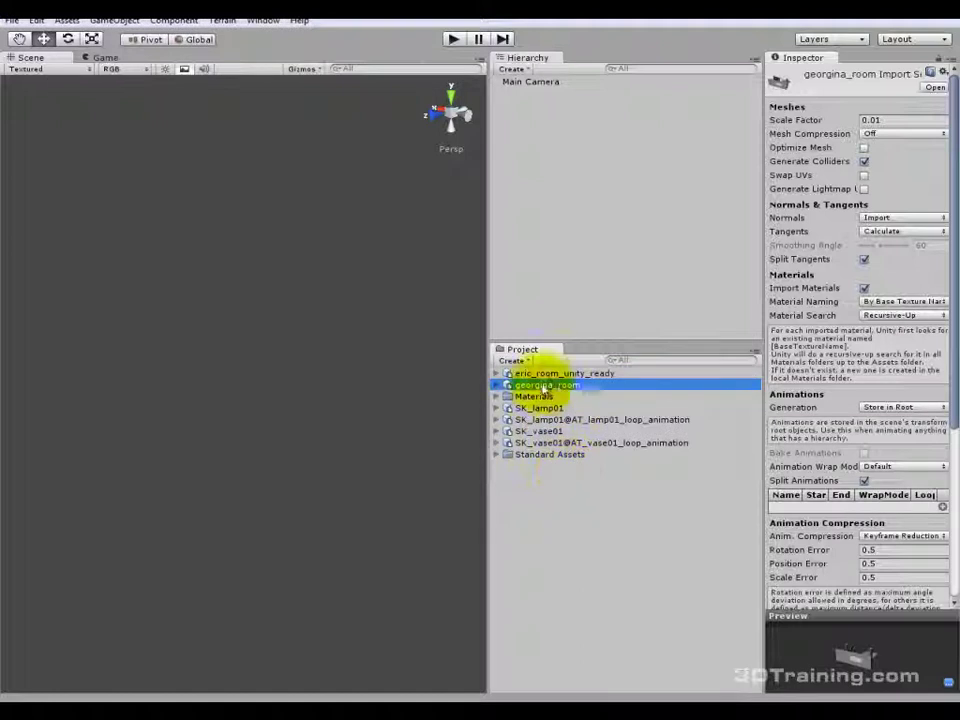
Add eric_room_unity_ready to the scene and expand its BN_room_root to reveal the lamp and vase placement joints.
left_click(563, 374)
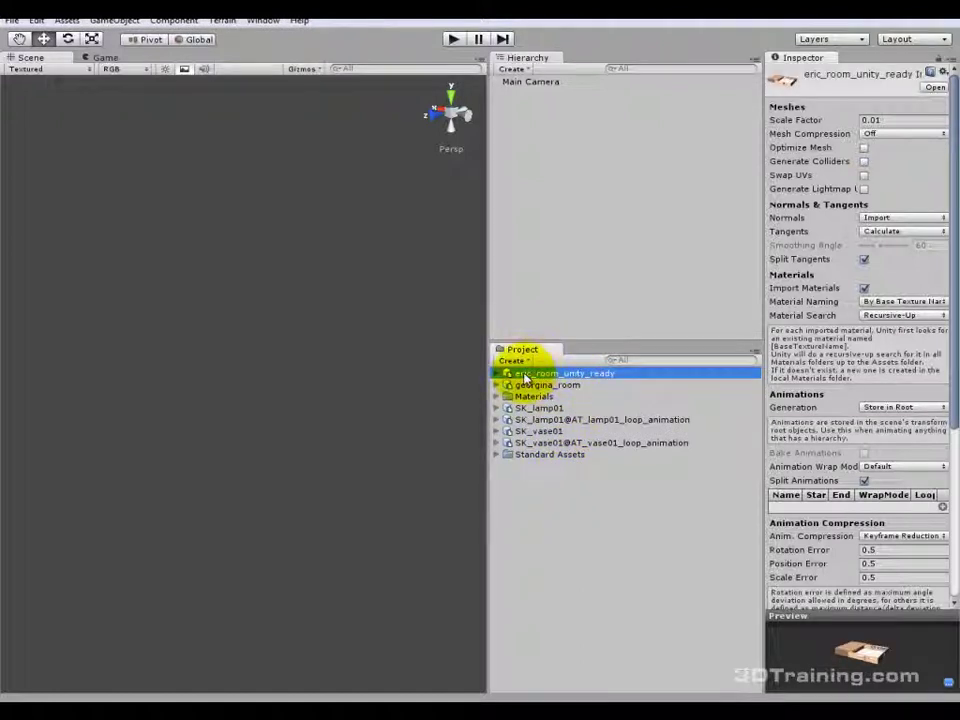
left_click_drag(525, 378, 576, 266)
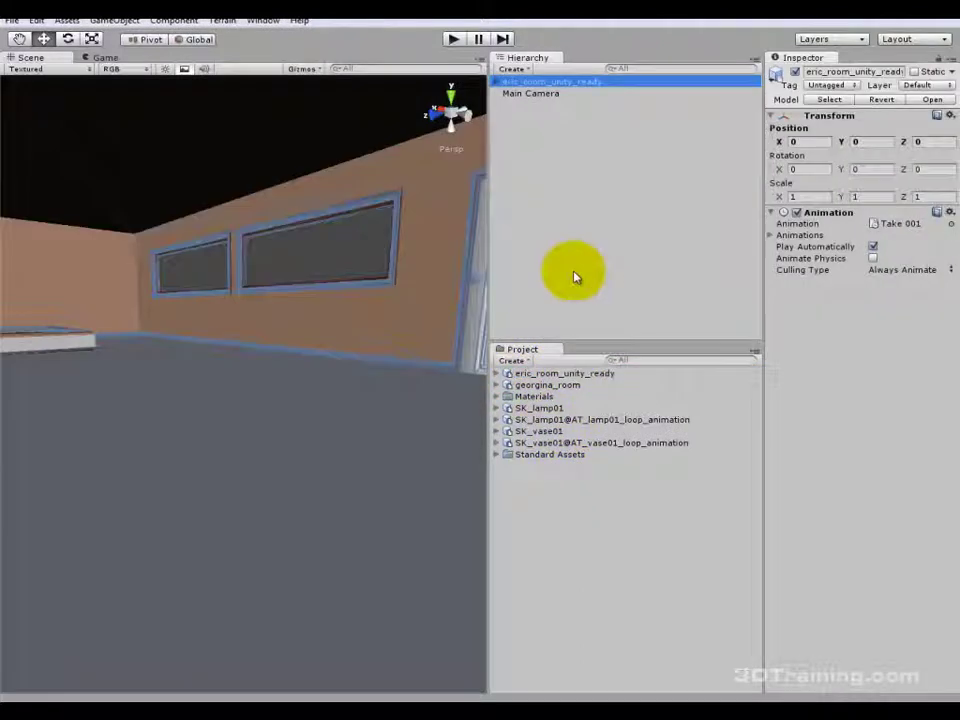
left_click_drag(206, 343, 126, 399, "alt")
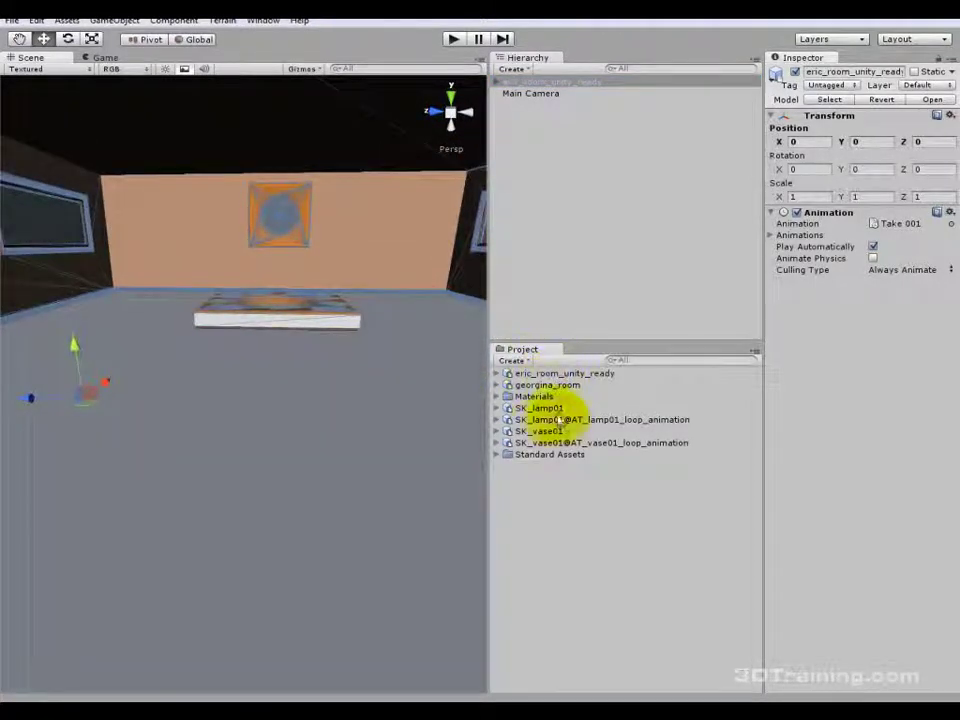
left_click(496, 82)
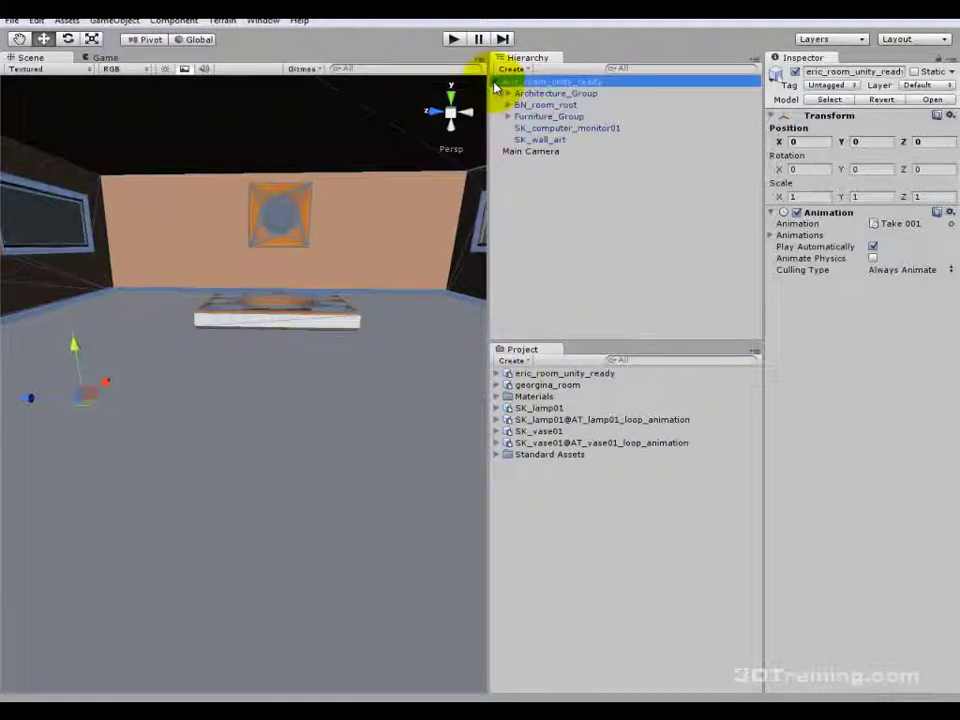
middle_click_drag(332, 274, 300, 314)
left_click_drag(300, 314, 467, 332, "alt")
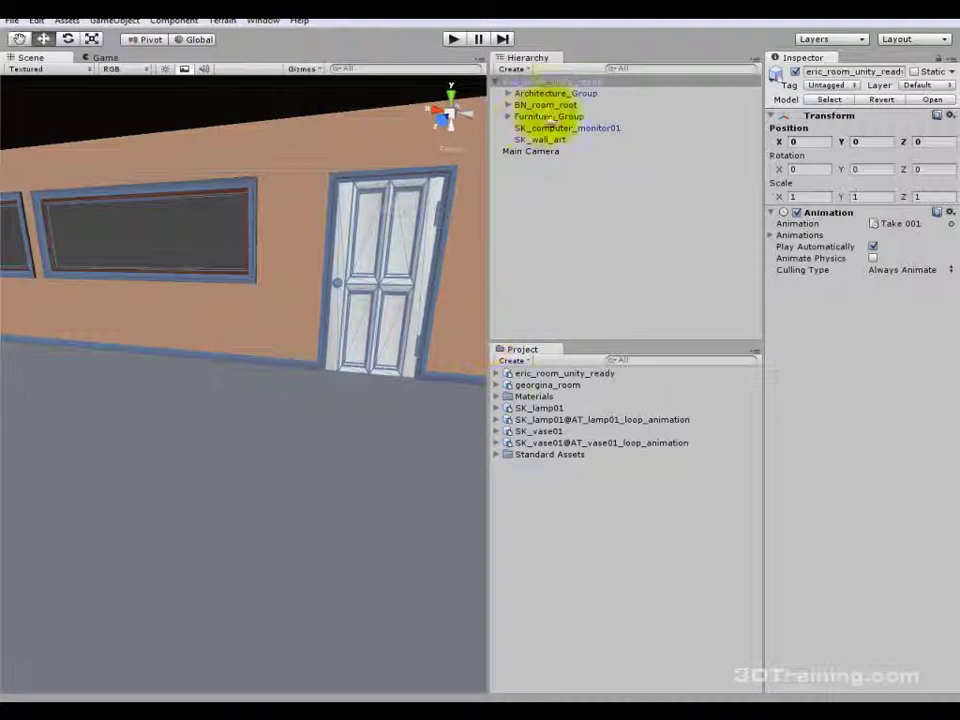
left_click(508, 104)
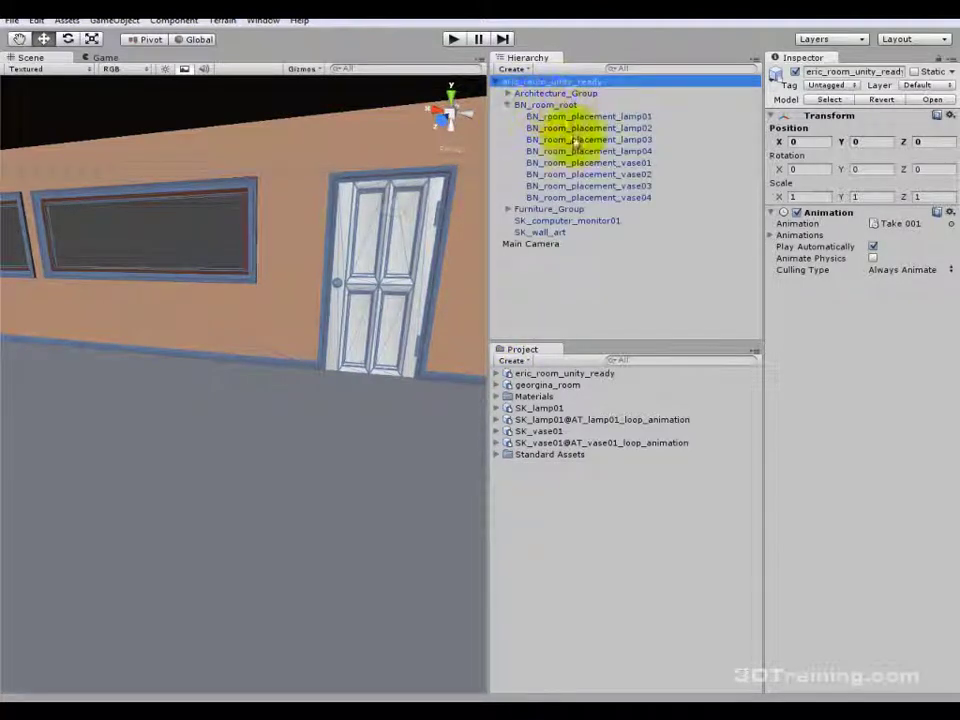
Select the SK_lamp01 asset and widen the Inspector, Hierarchy and Project areas to review its import settings.
left_click(538, 409)
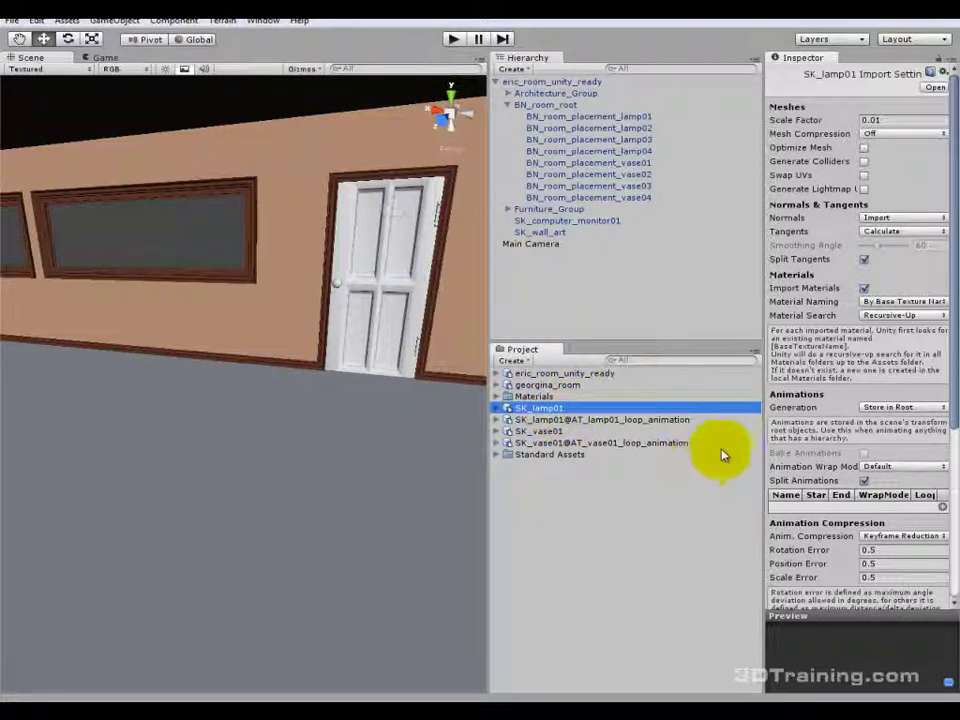
left_click_drag(760, 412, 683, 440)
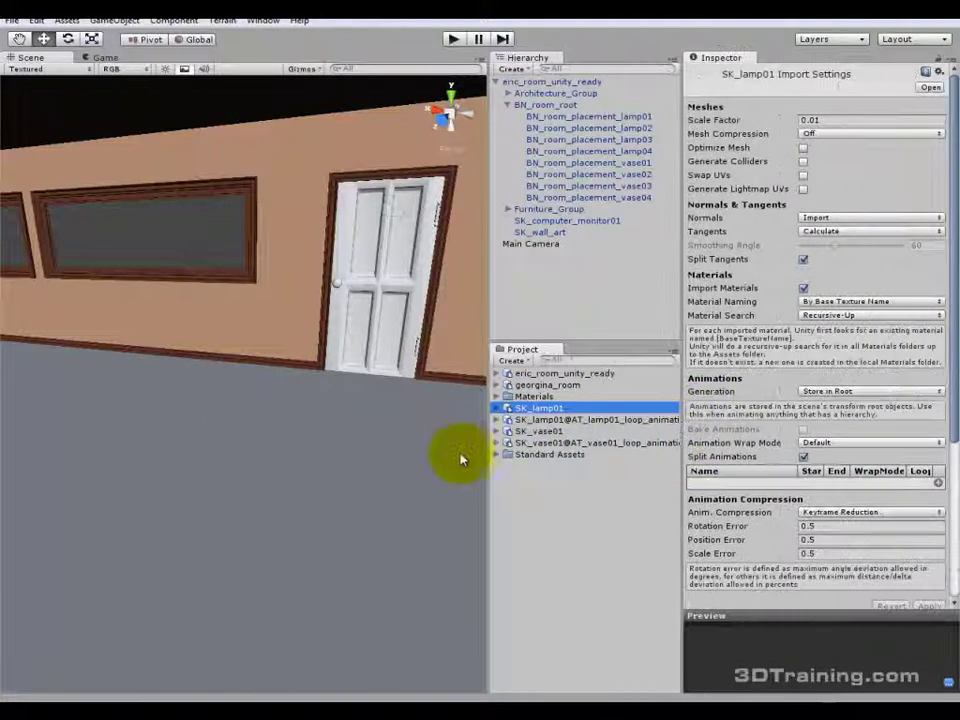
left_click_drag(492, 443, 366, 440)
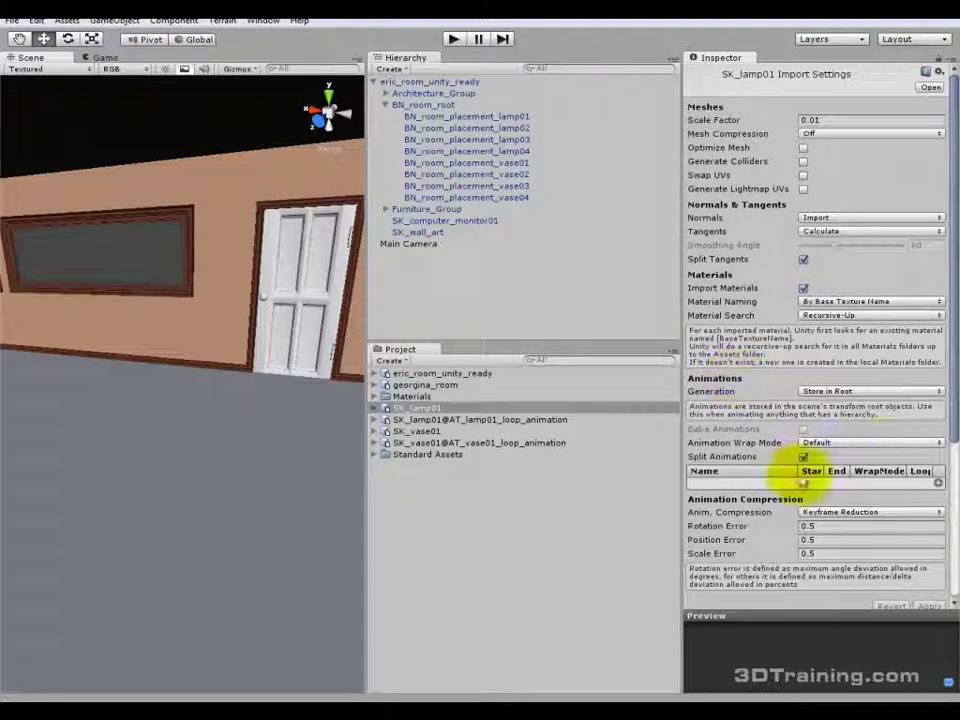
mouse_move(952, 400)
left_mouse_down()
mouse_move(948, 499)
mouse_move(942, 388)
left_mouse_up()
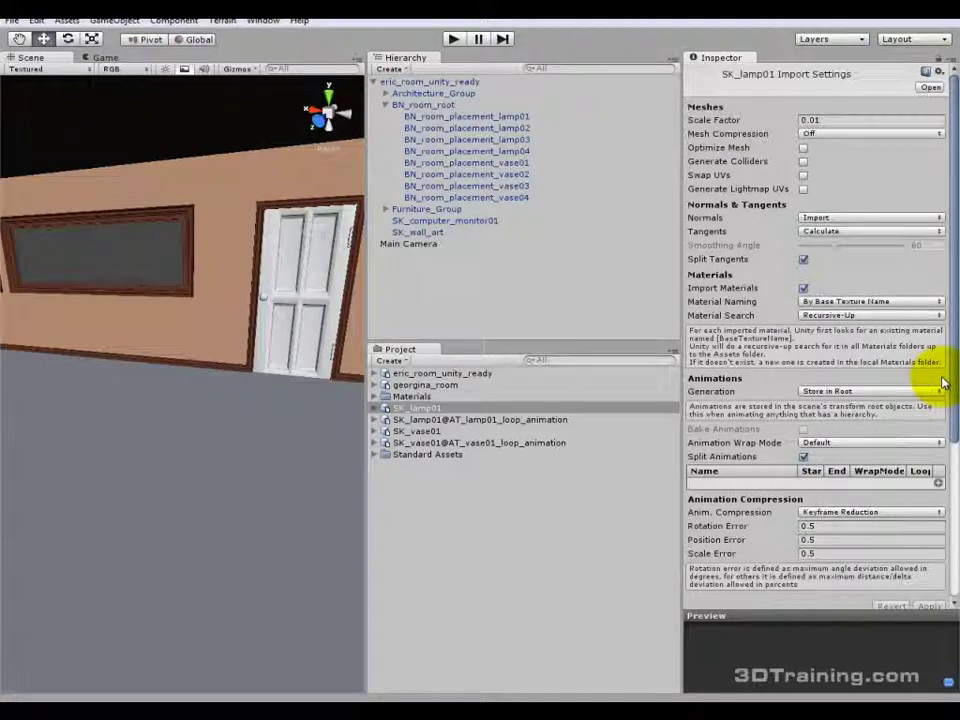
Add SK_lamp01 to the scene and parent it to the BN_room_placement_lamp01 joint.
left_click_drag(414, 408, 435, 286)
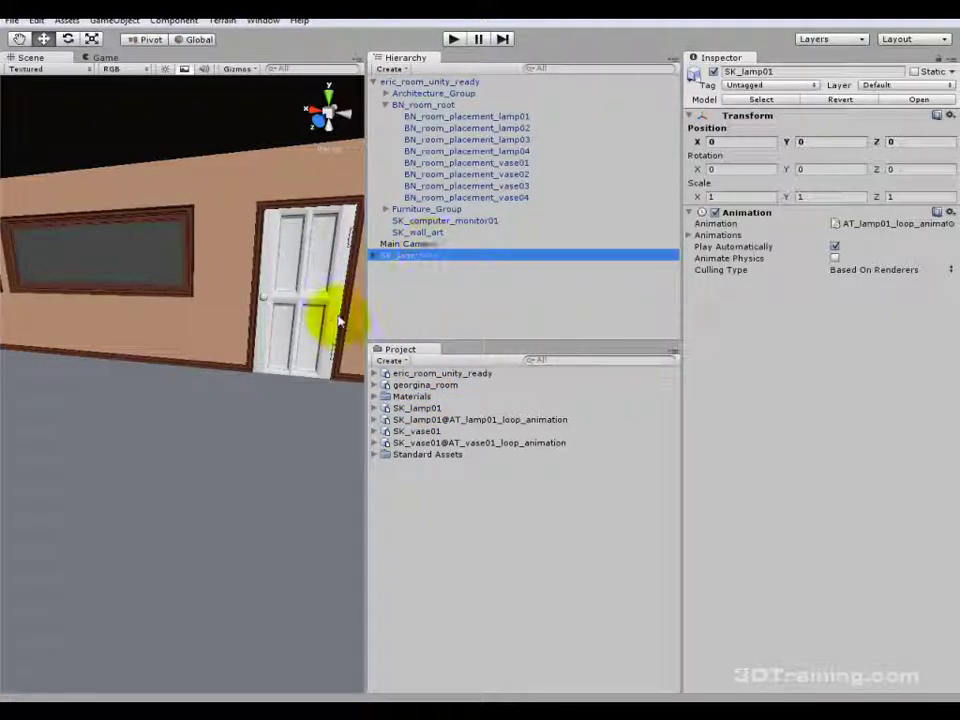
scroll(236, 315, "down", 5)
scroll(236, 315, "up", 5)
right_click_drag(236, 314, 262, 395)
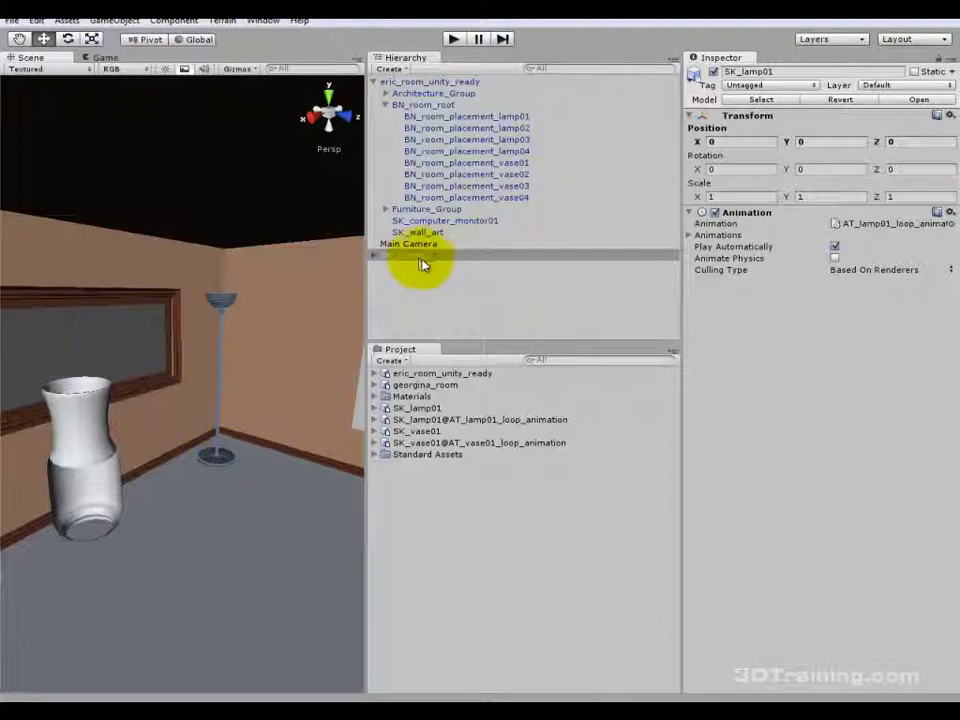
left_click_drag(420, 262, 477, 119)
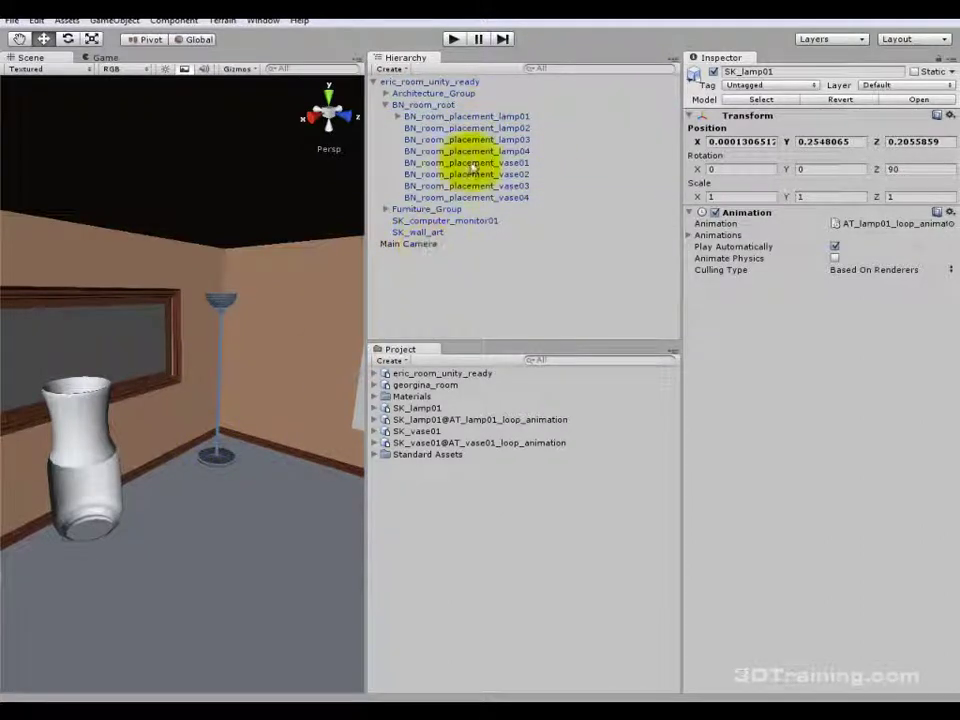
left_click(398, 116)
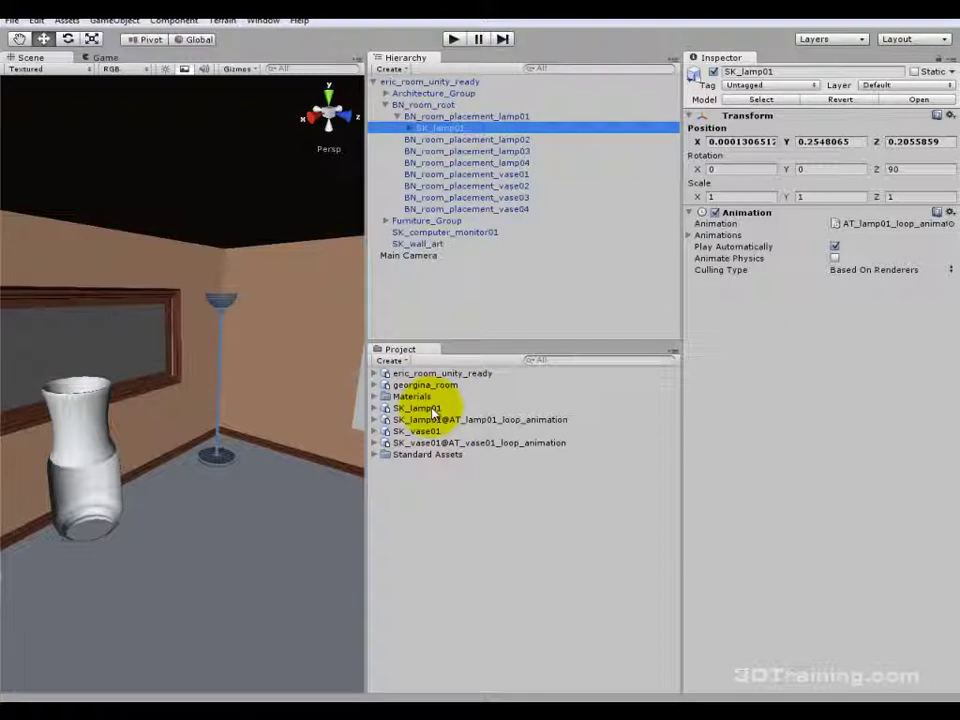
Place another SK_lamp01 instance directly under BN_room_placement_lamp02 and locate it in the scene.
left_click_drag(433, 410, 485, 148)
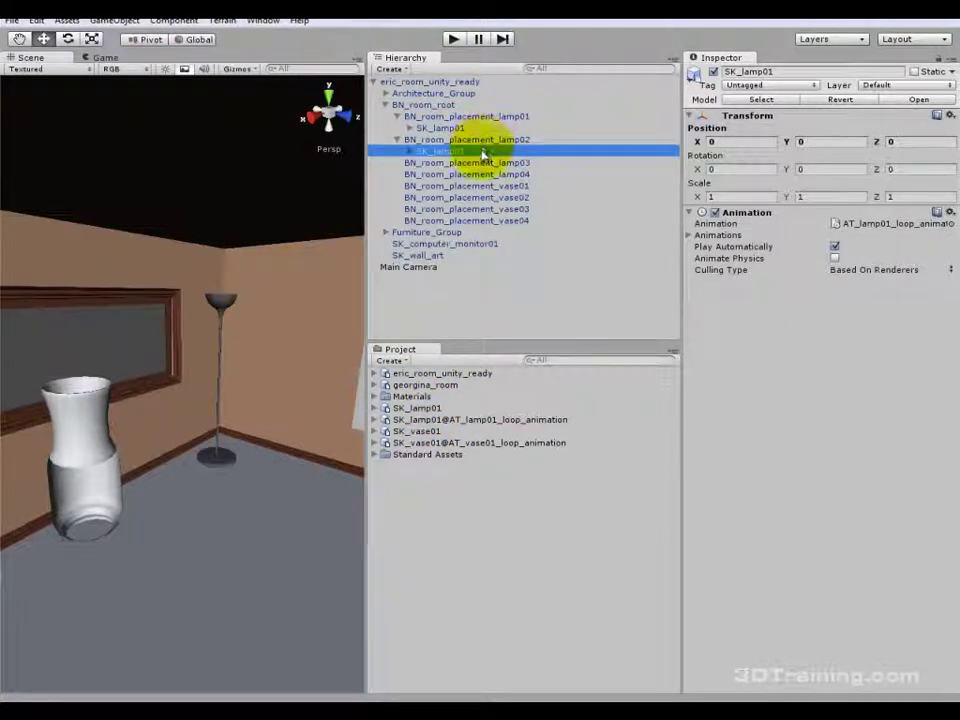
key("f")
left_click_drag(165, 375, 360, 243, "alt")
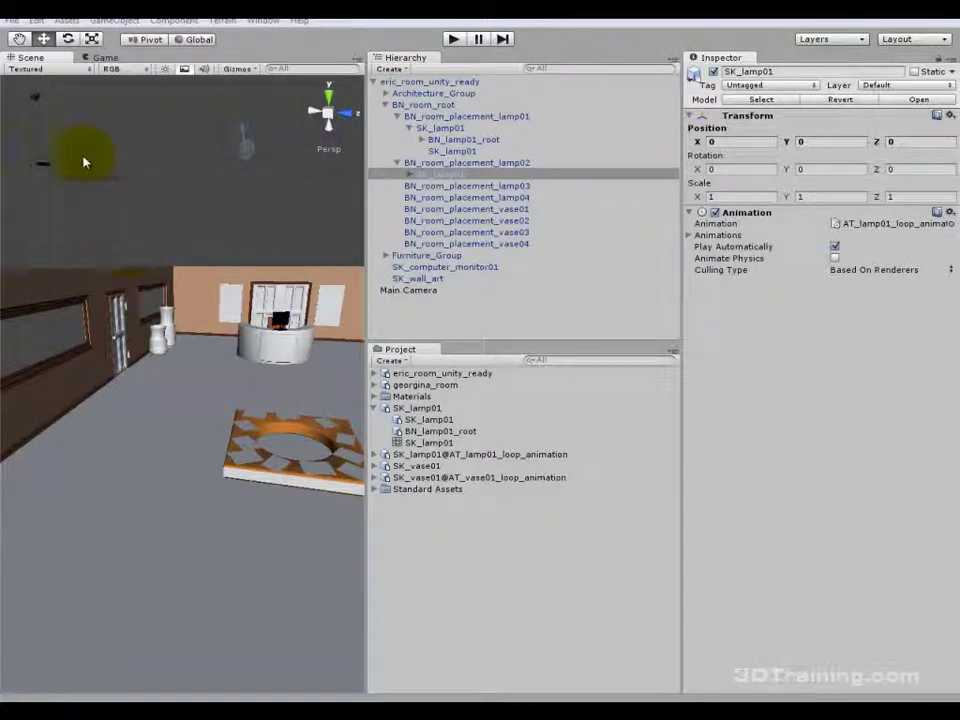
middle_click_drag(190, 253, 199, 347)
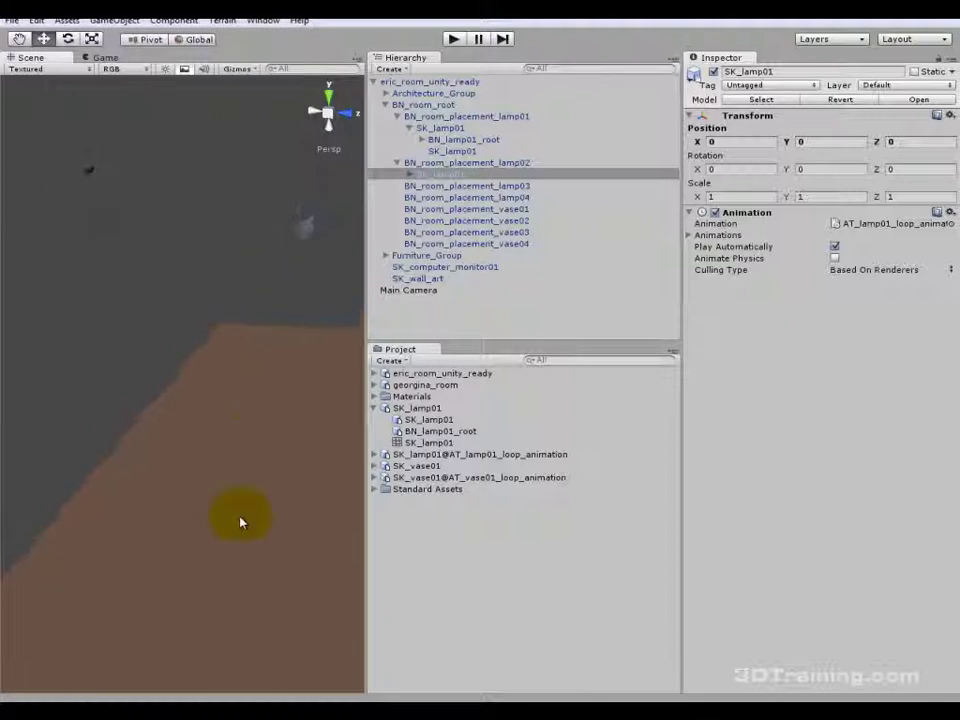
left_click_drag(93, 228, 161, 206, "alt")
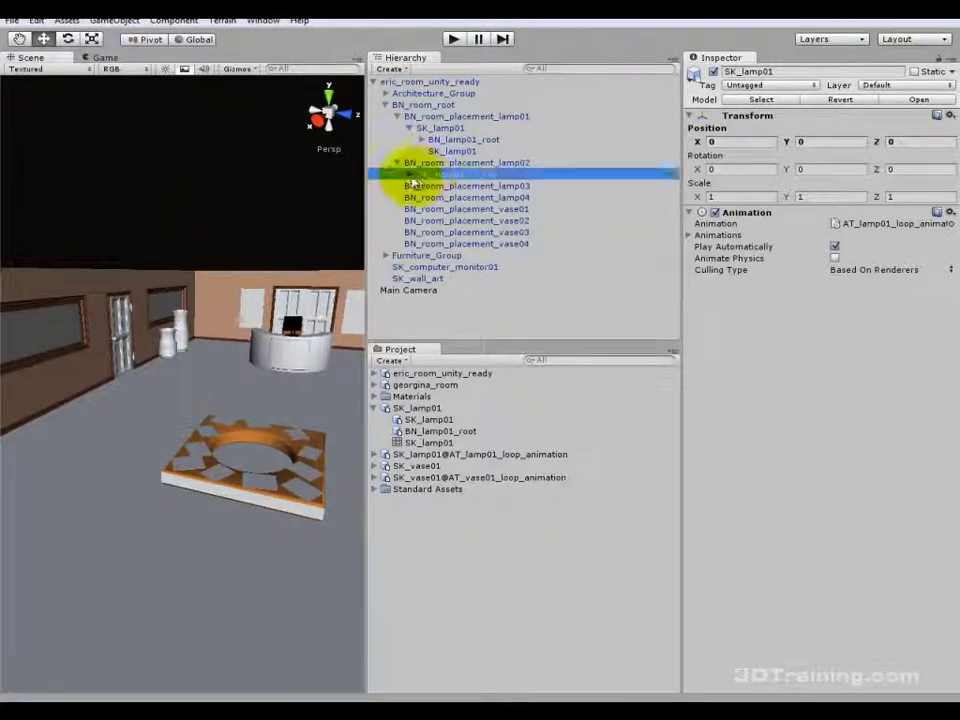
Examine the position and orientation of the SK_lamp01 mesh under BN_room_placement_lamp02 relative to the room and its placement joint.
left_click(410, 180)
double_click(431, 189)
left_click_drag(246, 246, 236, 287, "alt")
left_click(236, 287)
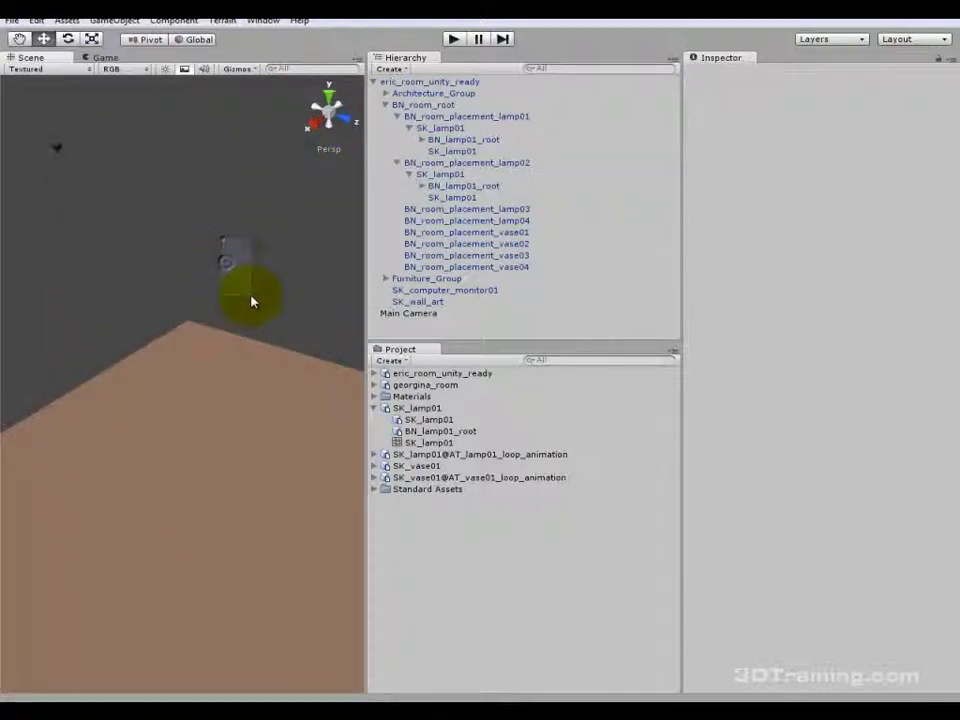
left_click(257, 251)
left_click(257, 251)
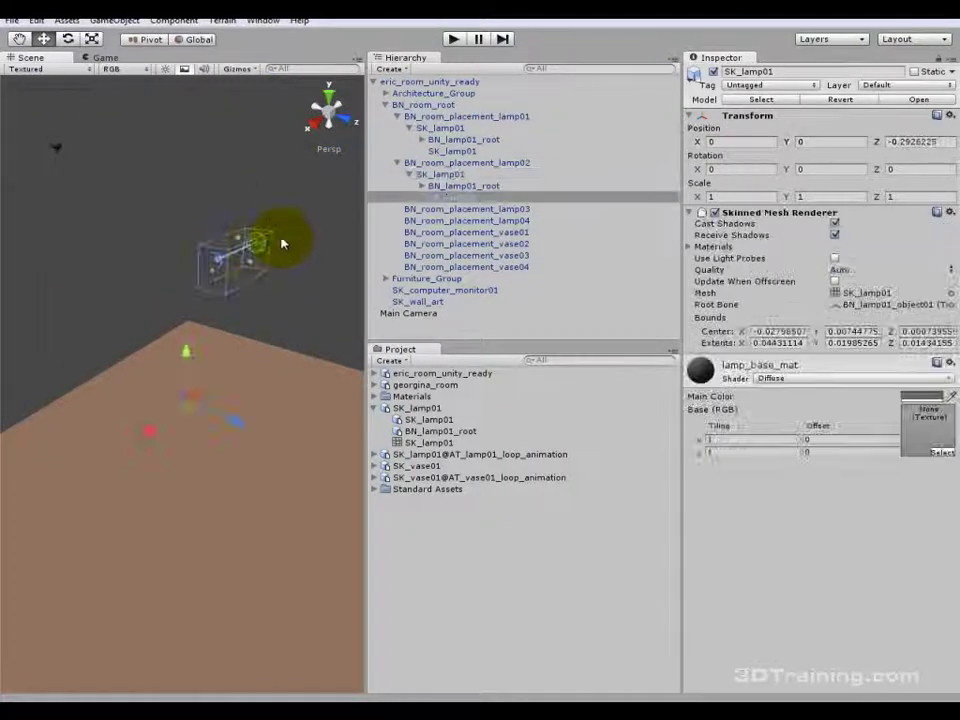
key("f")
scroll(188, 255, "down", 10)
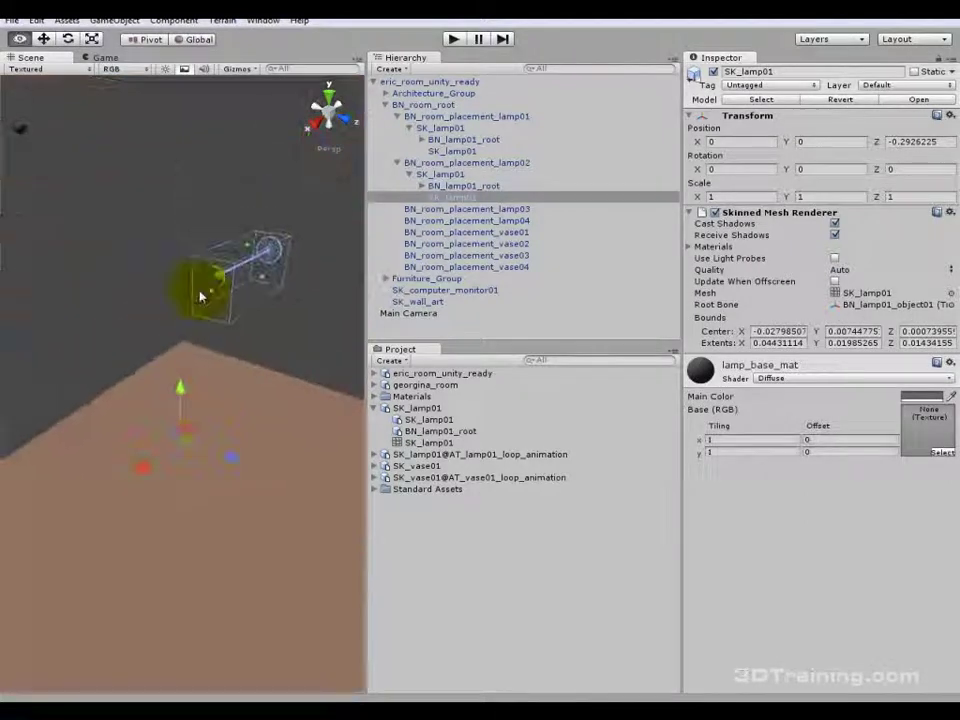
middle_click_drag(188, 255, 335, 283)
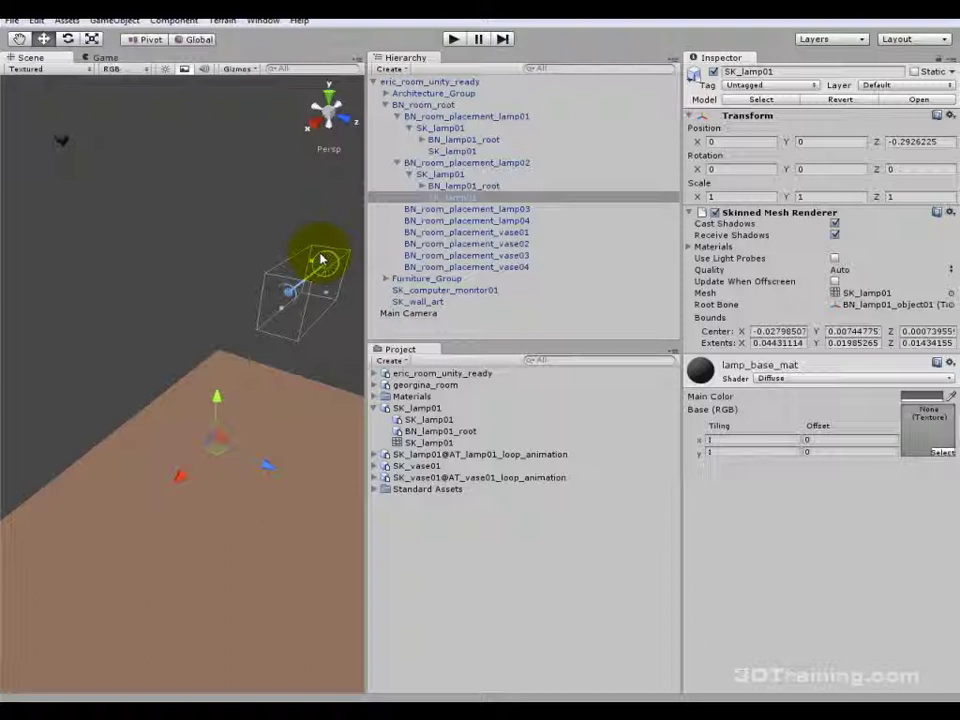
mouse_move(388, 660)
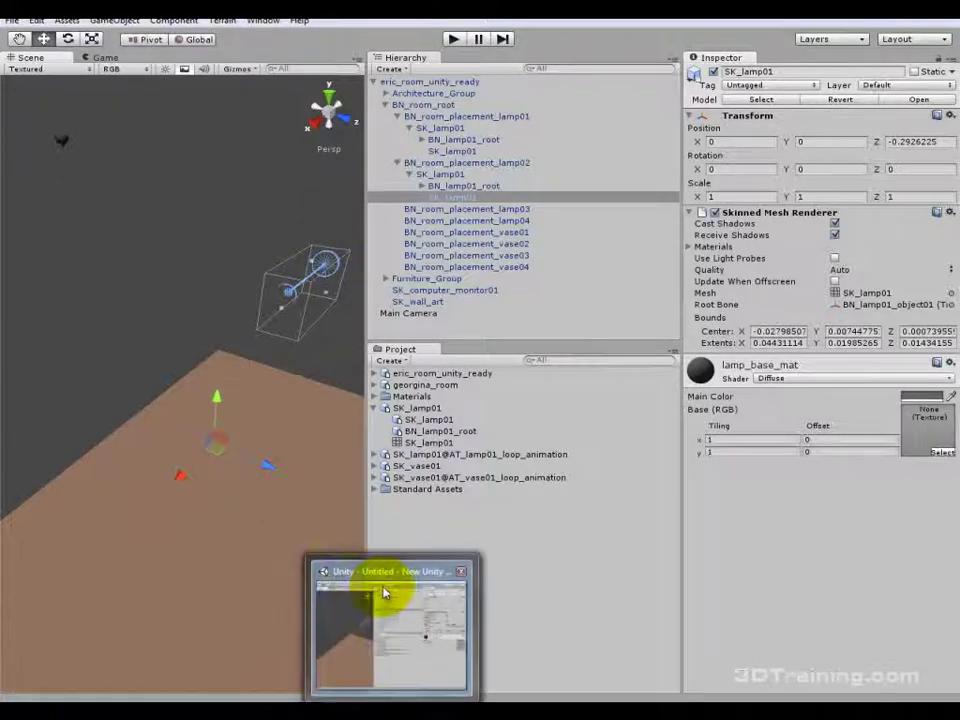
scroll(304, 411, "down", 2)
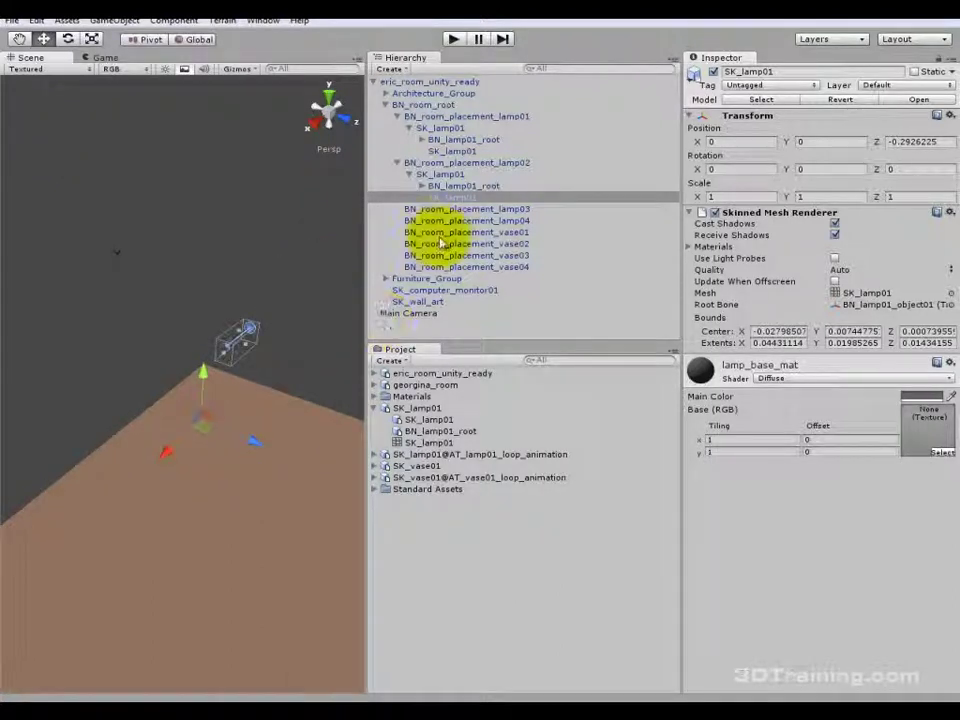
left_click(444, 163)
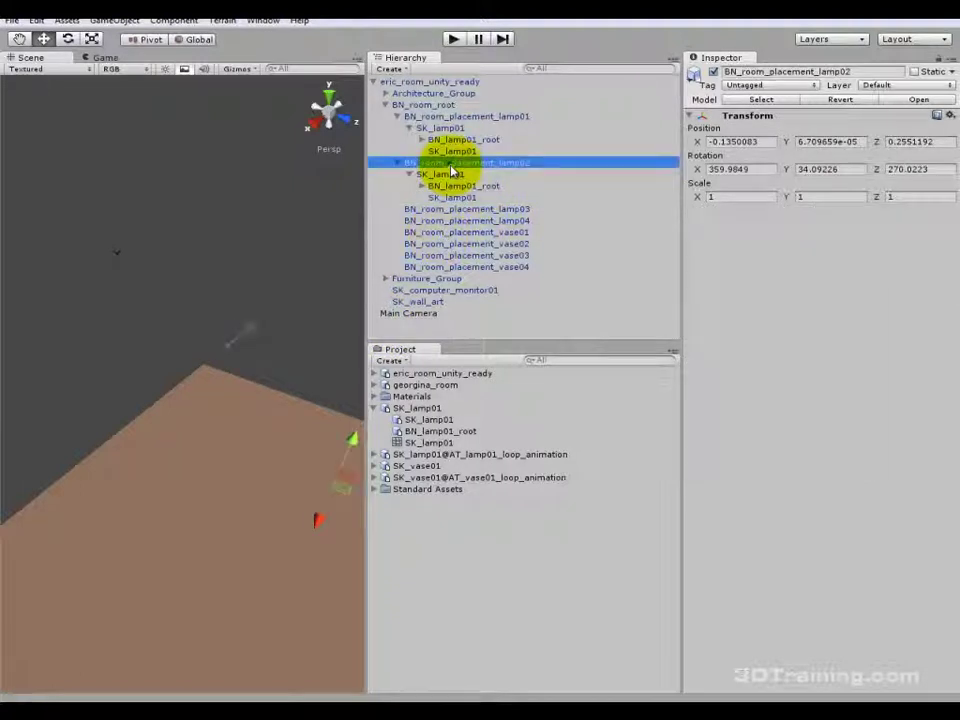
Delete the SK_lamp01 instances under BN_room_placement_lamp01 and BN_room_placement_lamp02, and collapse the SK_lamp01 asset in the project.
left_click(452, 175)
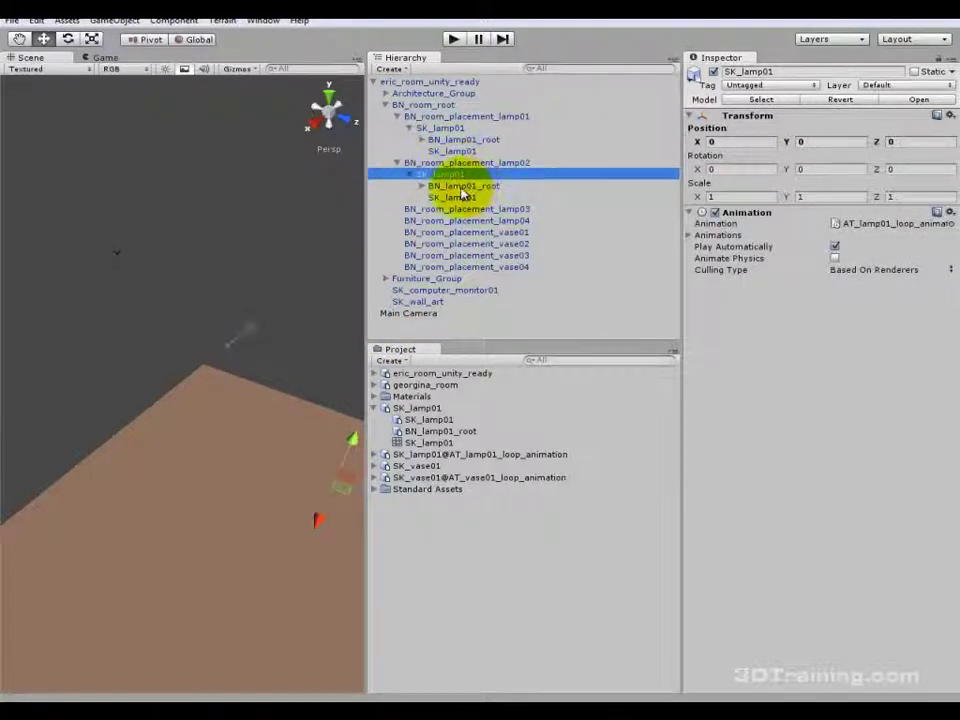
left_click(456, 128)
key("Left")
key("Left")
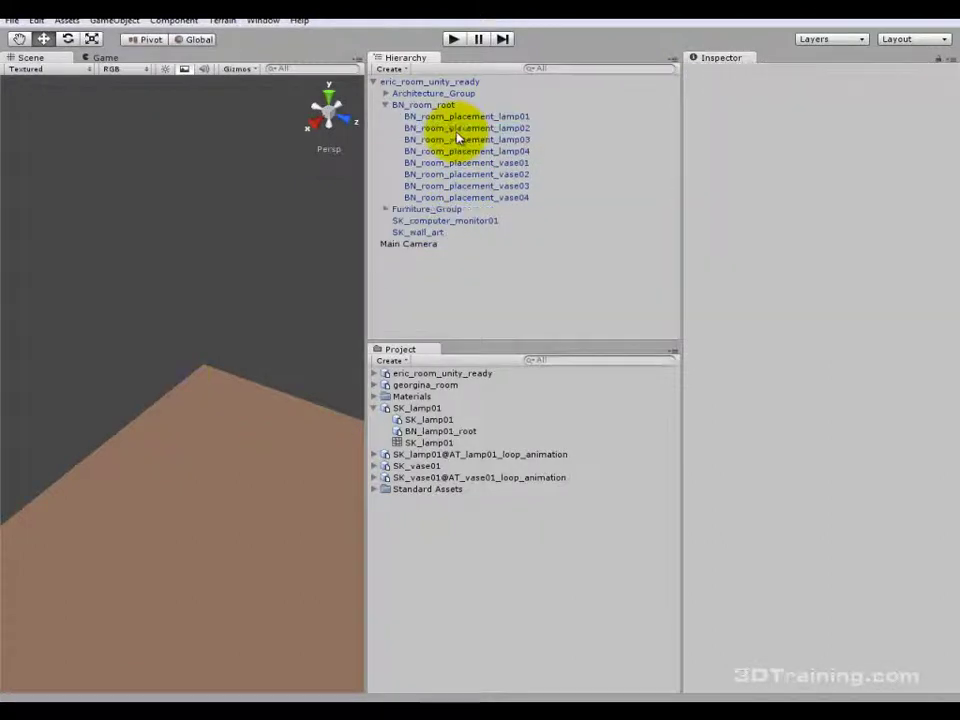
left_click(432, 409)
left_click(376, 408)
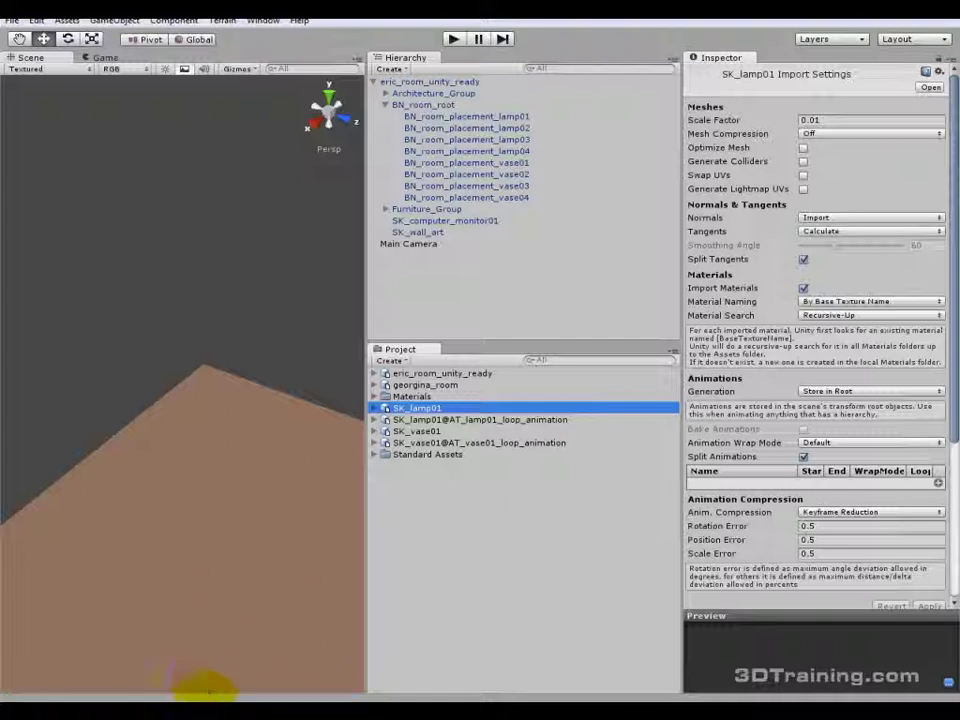
Switch to Maya with the room scene and bring up the Outliner.
mouse_move(335, 715)
left_click(428, 630)
key("f")
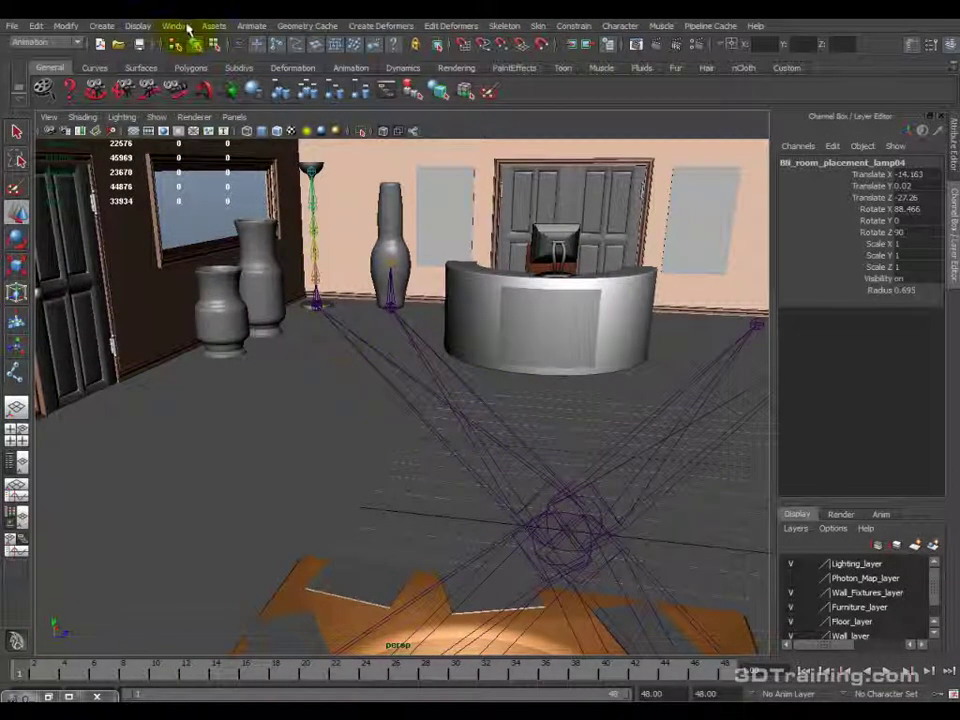
left_click(178, 26)
key("Escape")
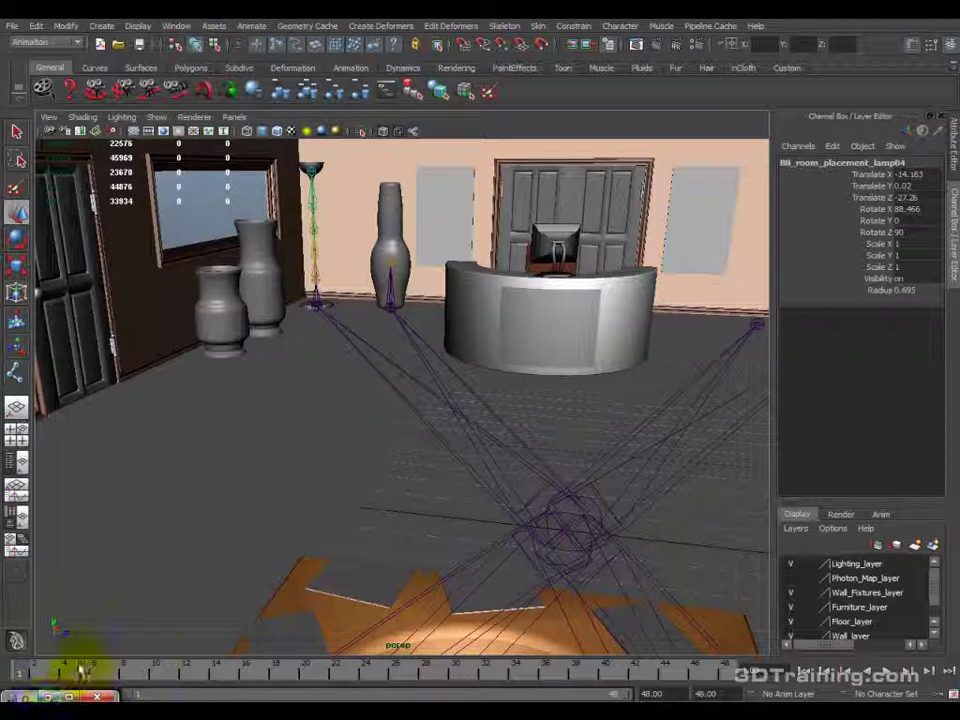
Examine the rotation values of the lamp and vase placement joints under BN_room_root.
left_click(778, 309)
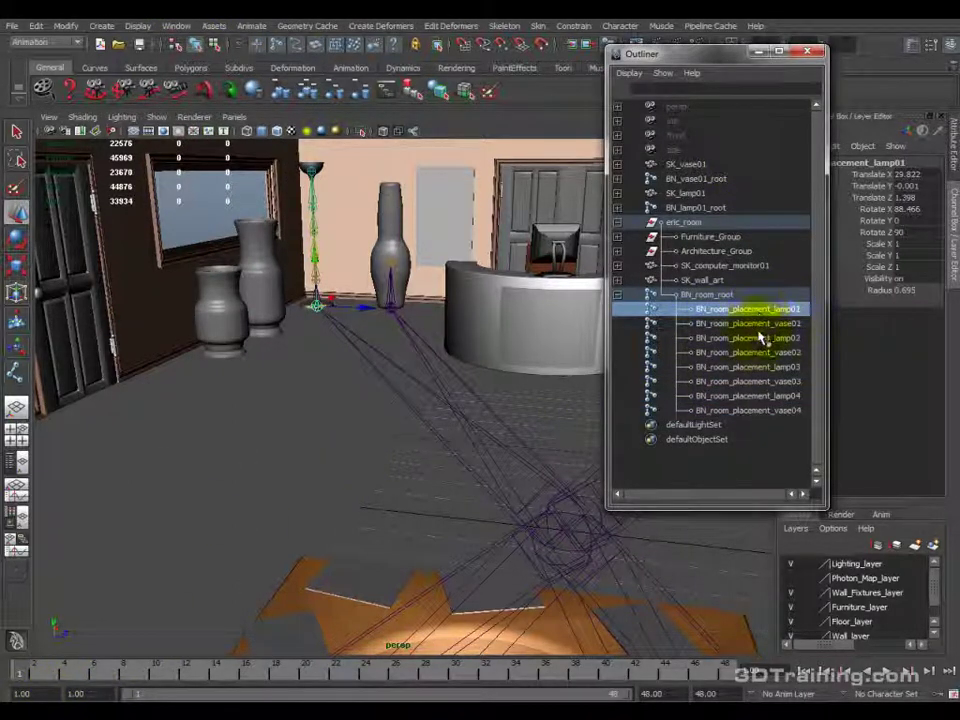
left_click(760, 338)
double_click(758, 324)
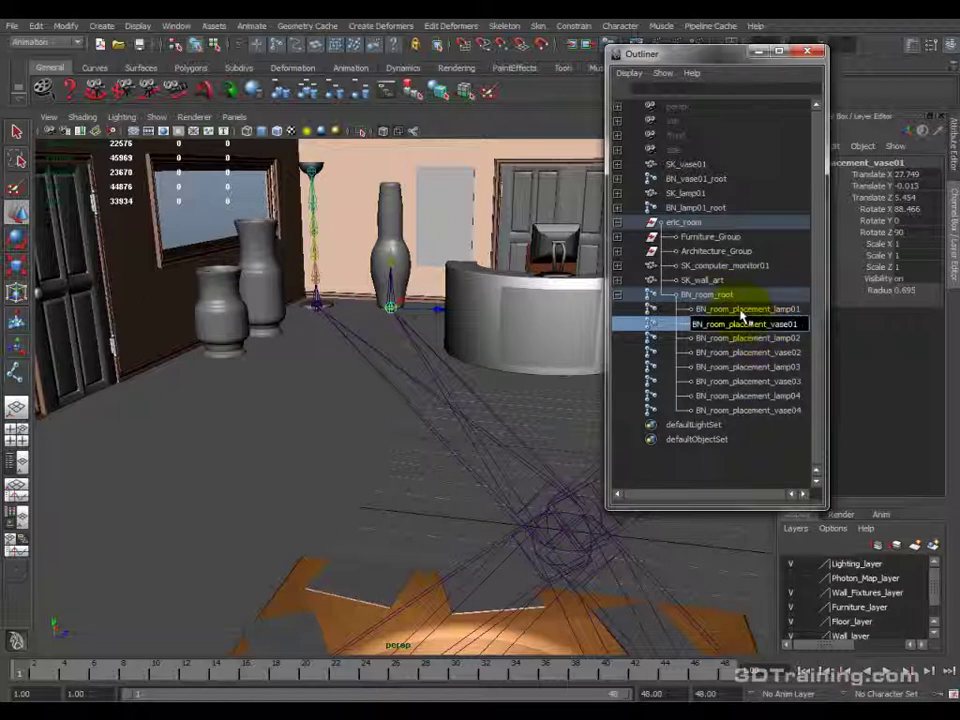
left_click(748, 309)
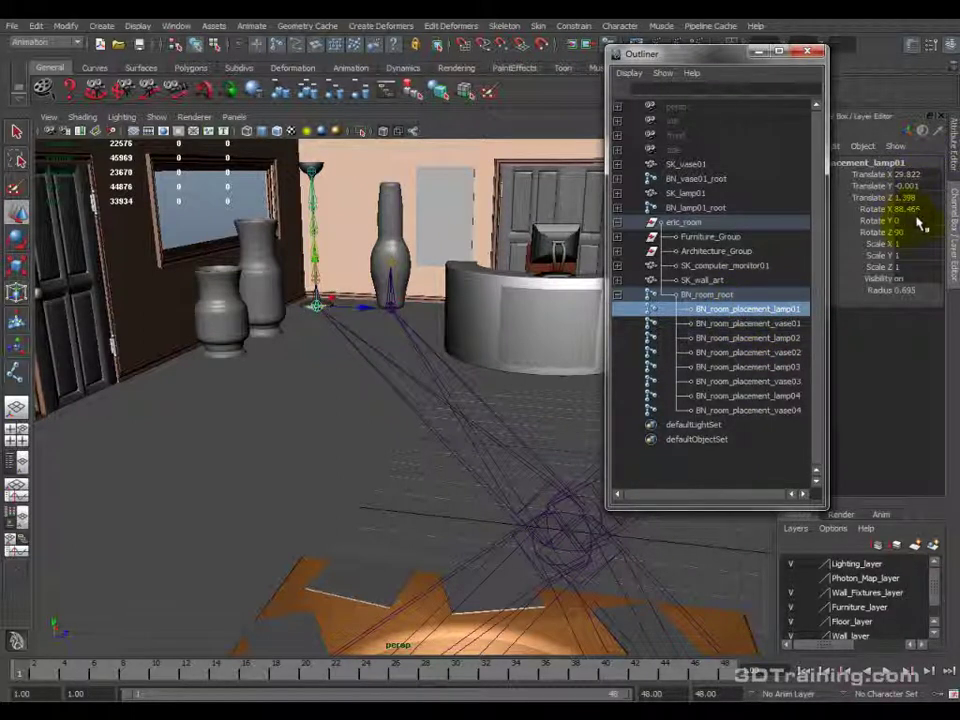
key("Down")
key("Down")
key("Down")
key("Down")
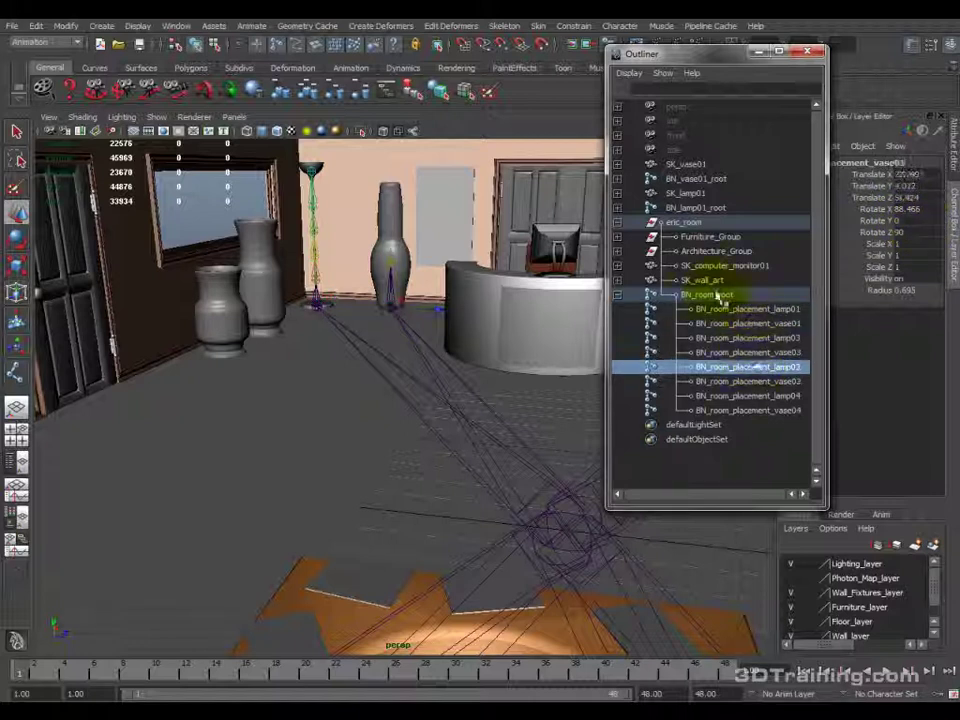
Inspect the BN_room_root joint's rotation values and its orientation in the scene, ending on BN_room_placement_lamp01.
left_click(713, 296)
left_click_drag(880, 209, 893, 232)
left_click_drag(579, 514, 482, 450, "alt")
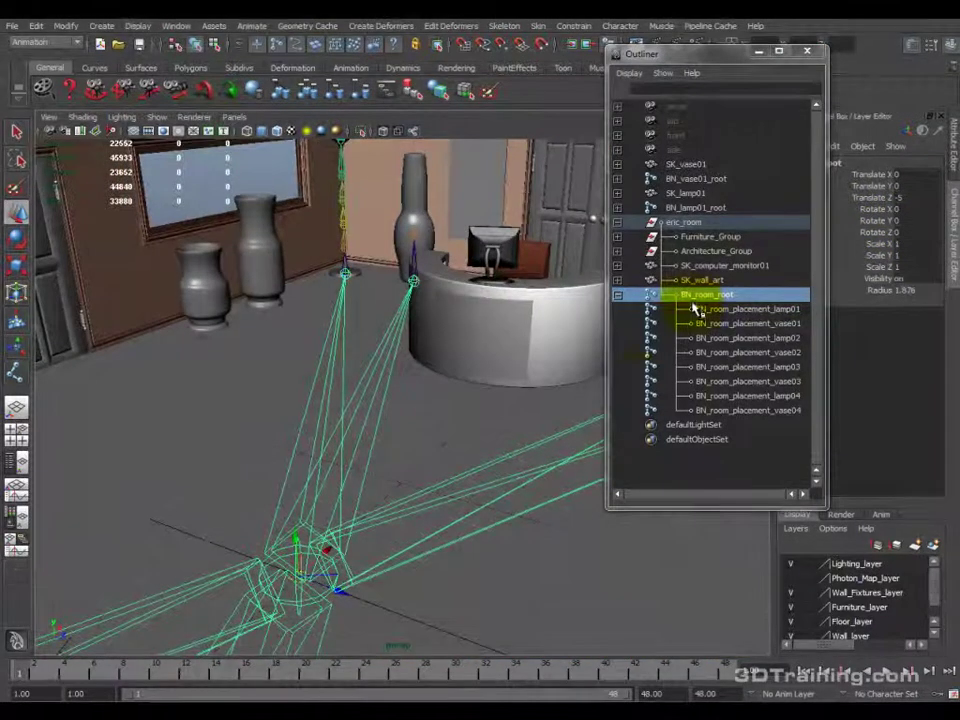
left_click_drag(375, 504, 403, 396, "alt")
left_click_drag(465, 370, 418, 236, "alt")
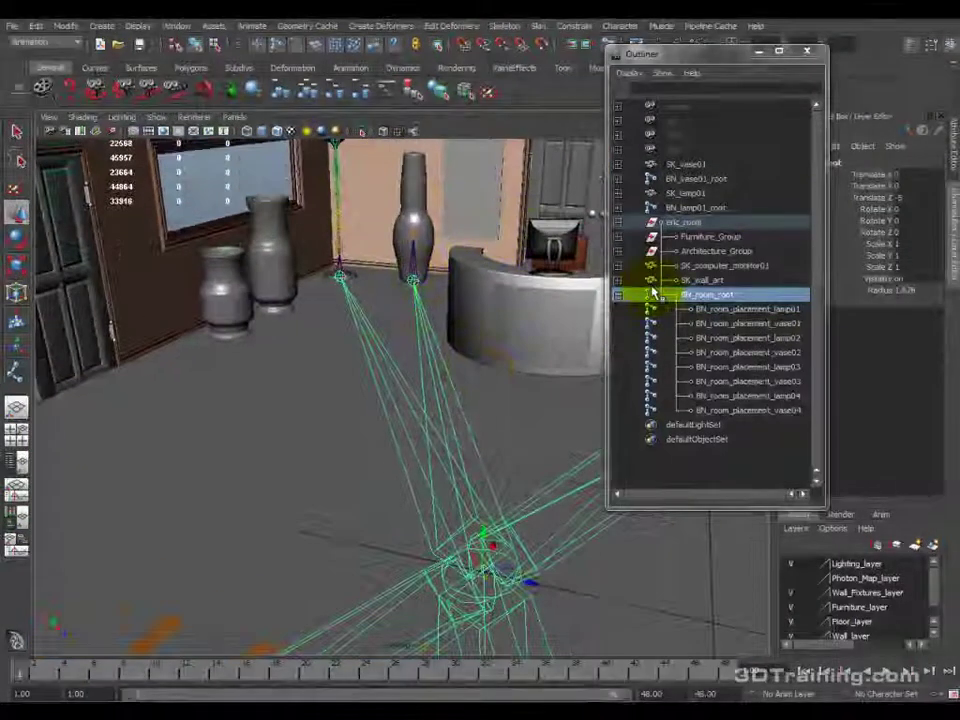
left_click(686, 322)
left_click(748, 309)
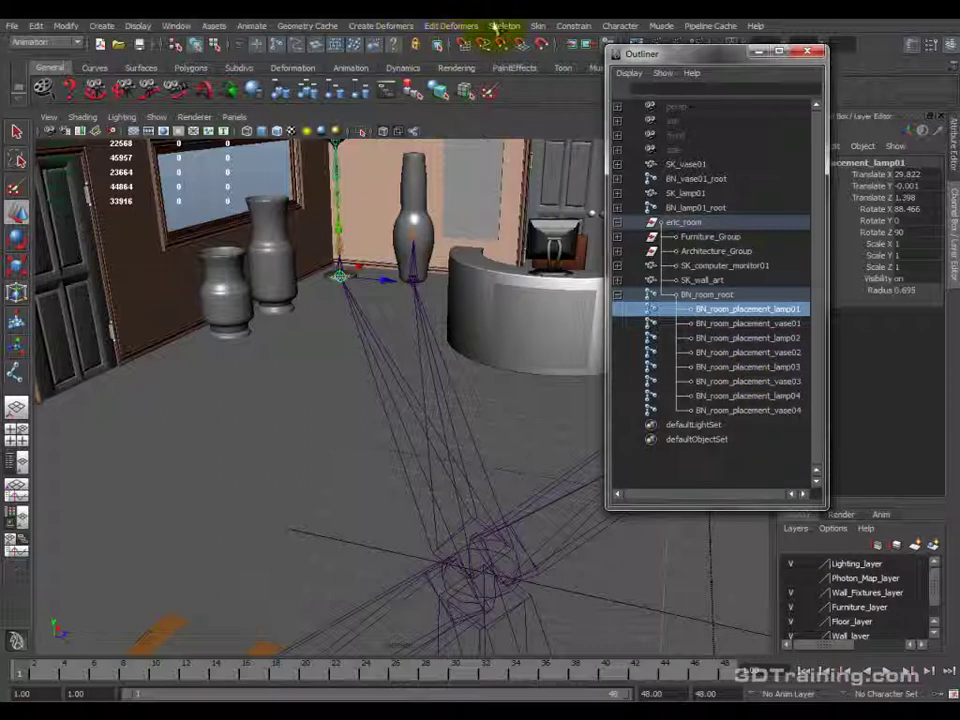
left_click(574, 26)
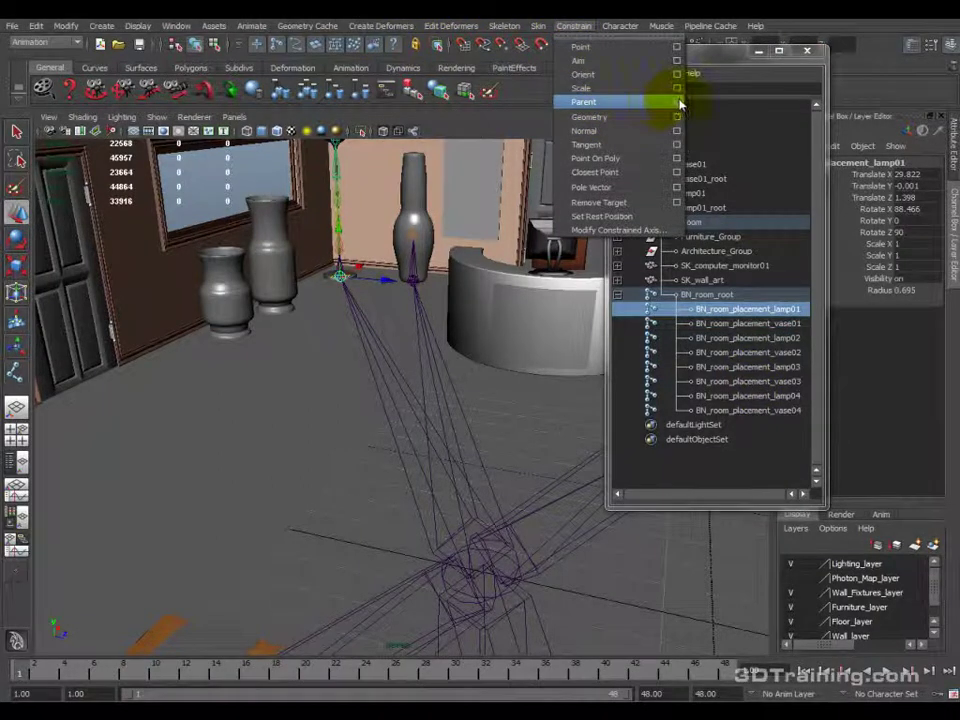
left_click(678, 102)
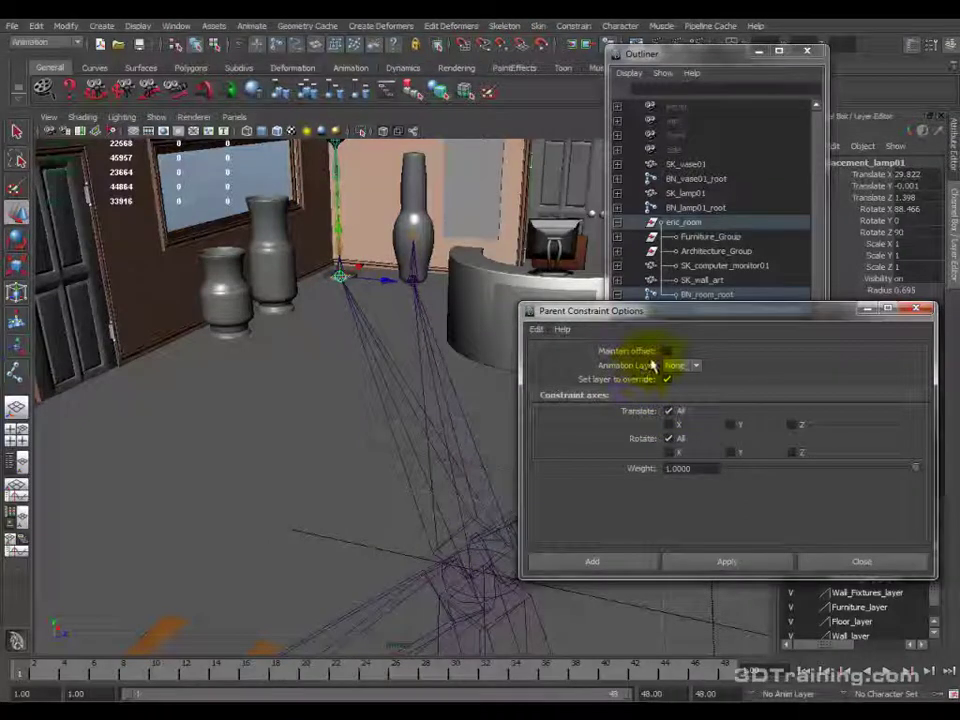
left_click(916, 309)
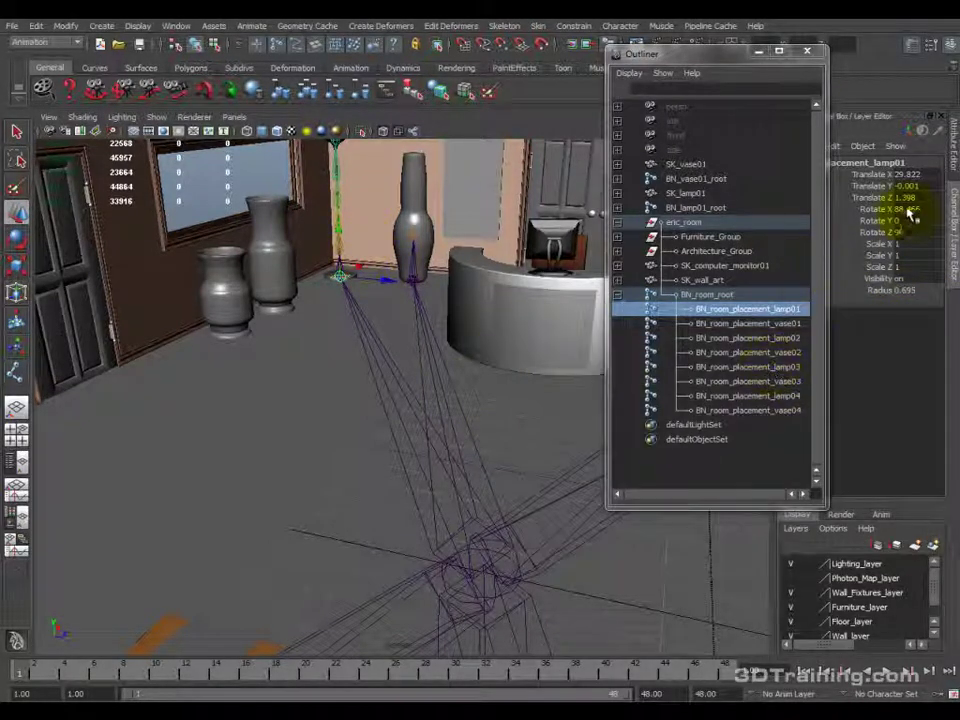
Set Rotate X, Y and Z to 0 on BN_room_placement_lamp01, BN_room_placement_vase01 and BN_room_placement_lamp02.
left_click_drag(907, 210, 903, 231)
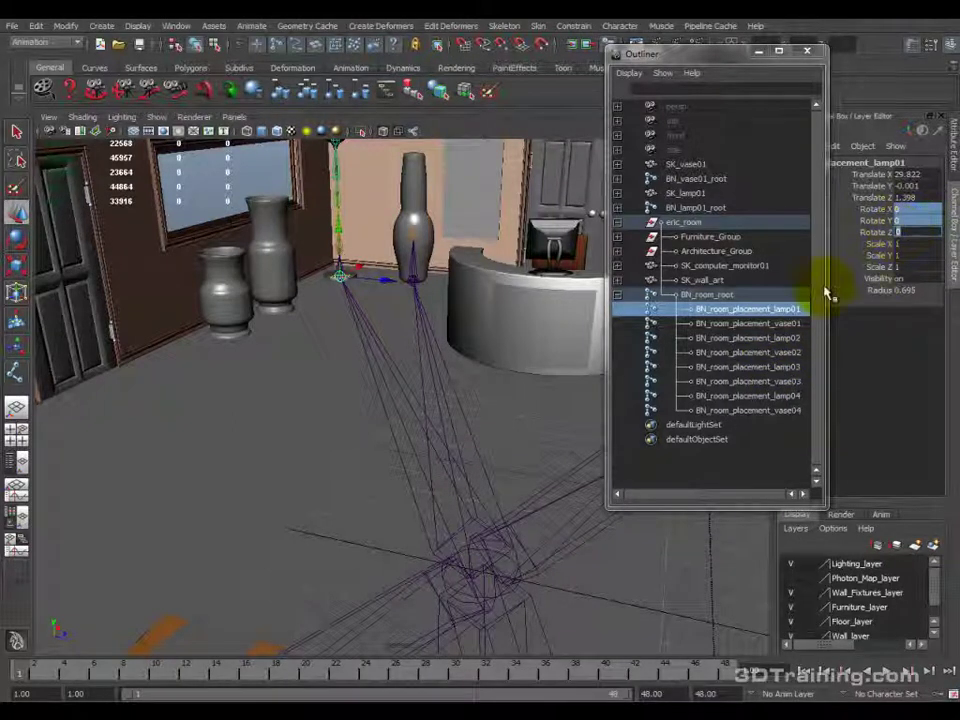
left_click(754, 324)
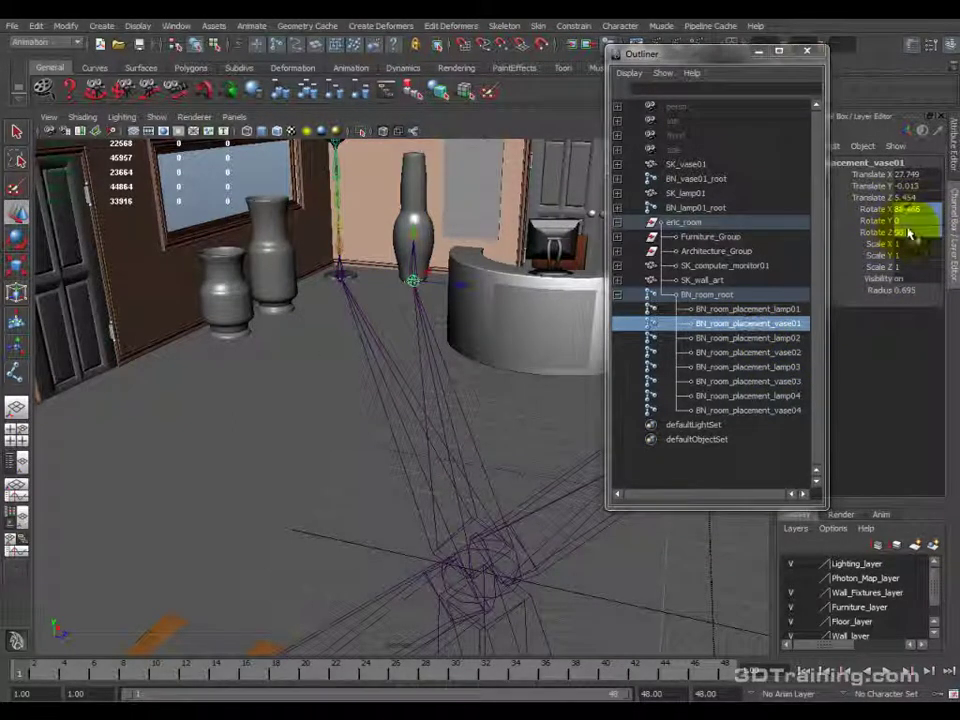
left_click(770, 339)
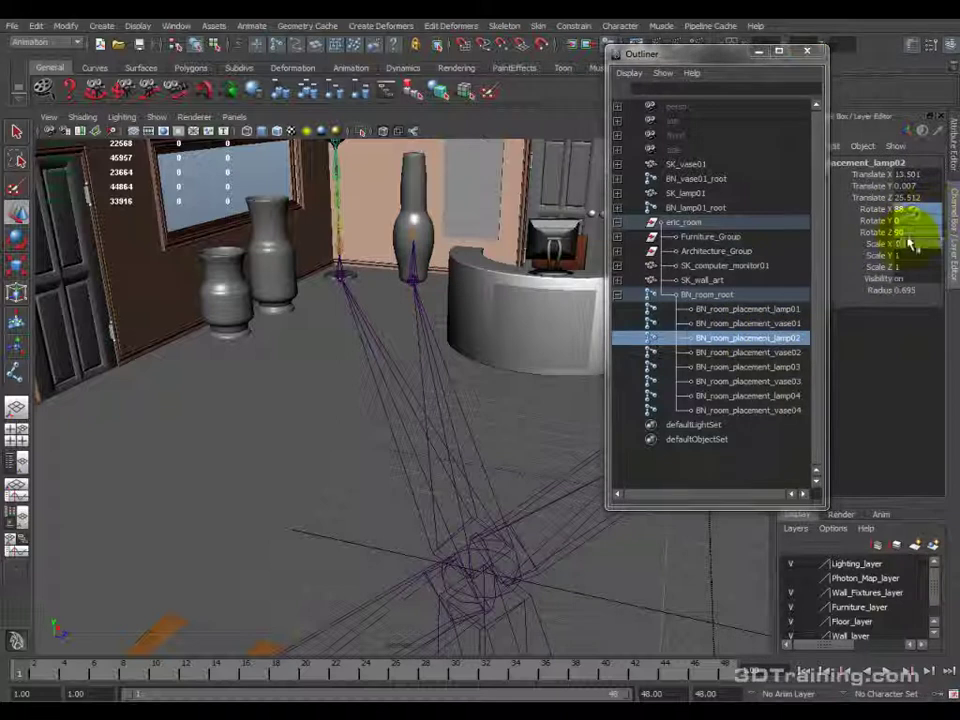
double_click(906, 233)
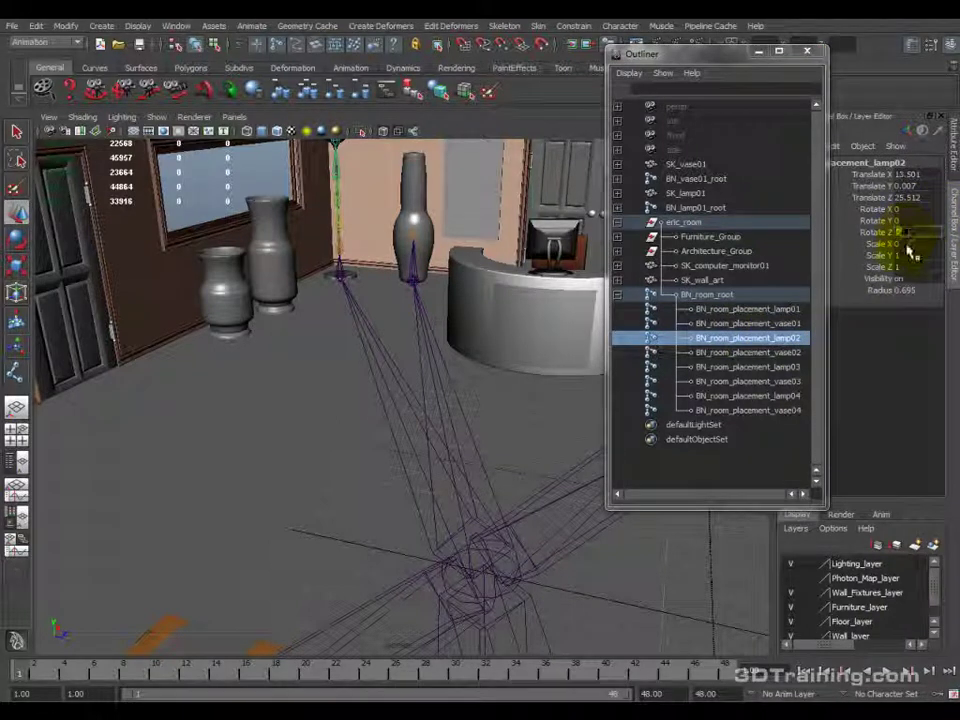
Set Rotate X, Y and Z to 0 on BN_room_placement_vase02, BN_room_placement_lamp03 and BN_room_placement_vase03.
left_click(745, 352)
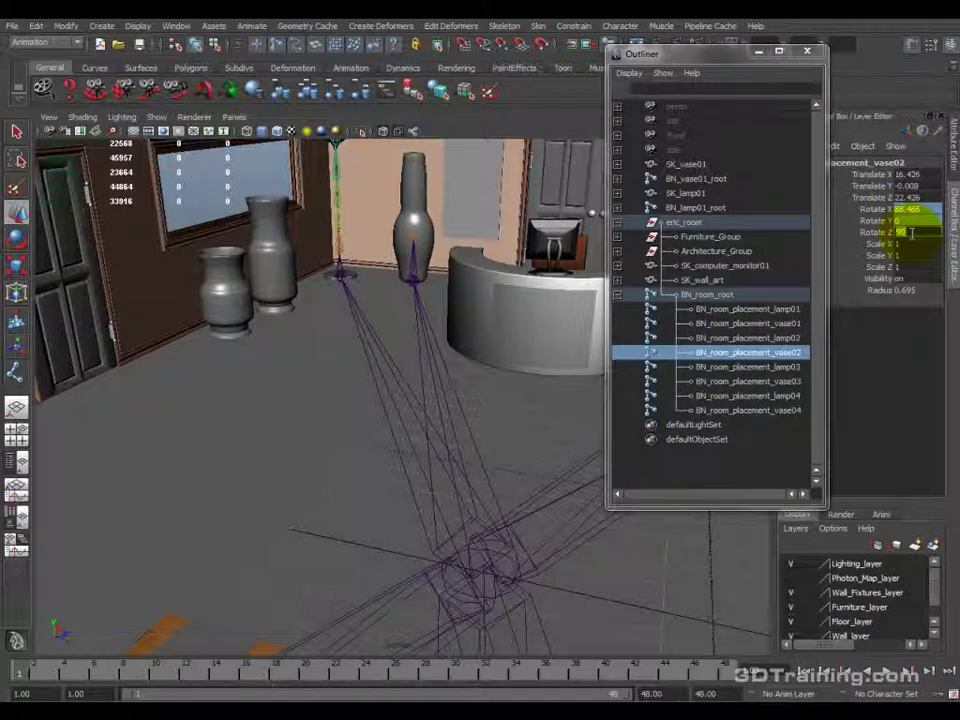
left_click(790, 367)
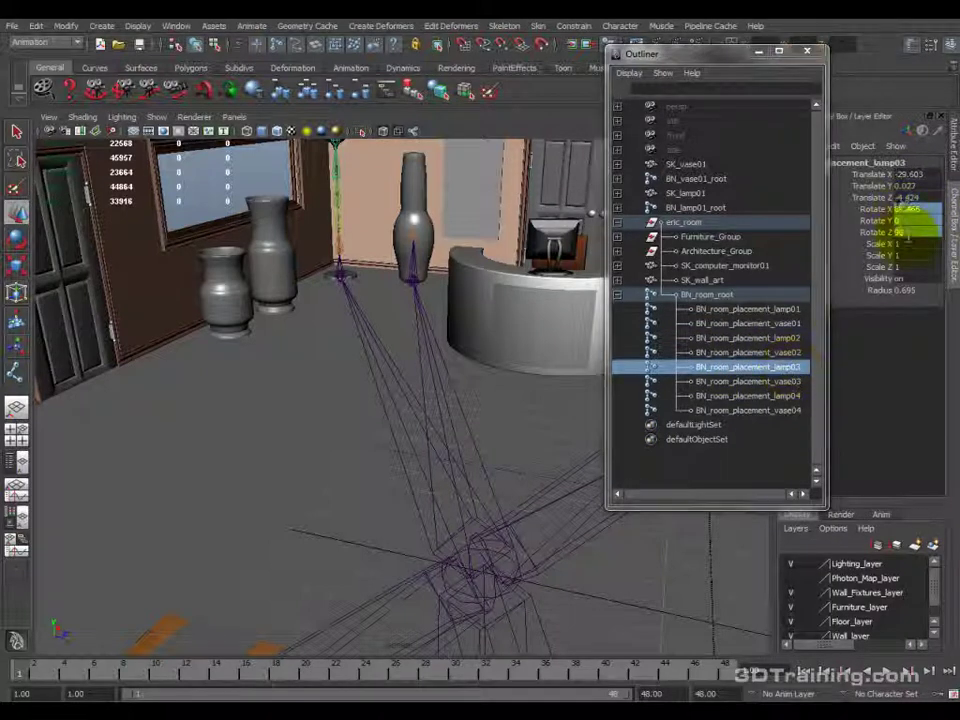
left_click(795, 382)
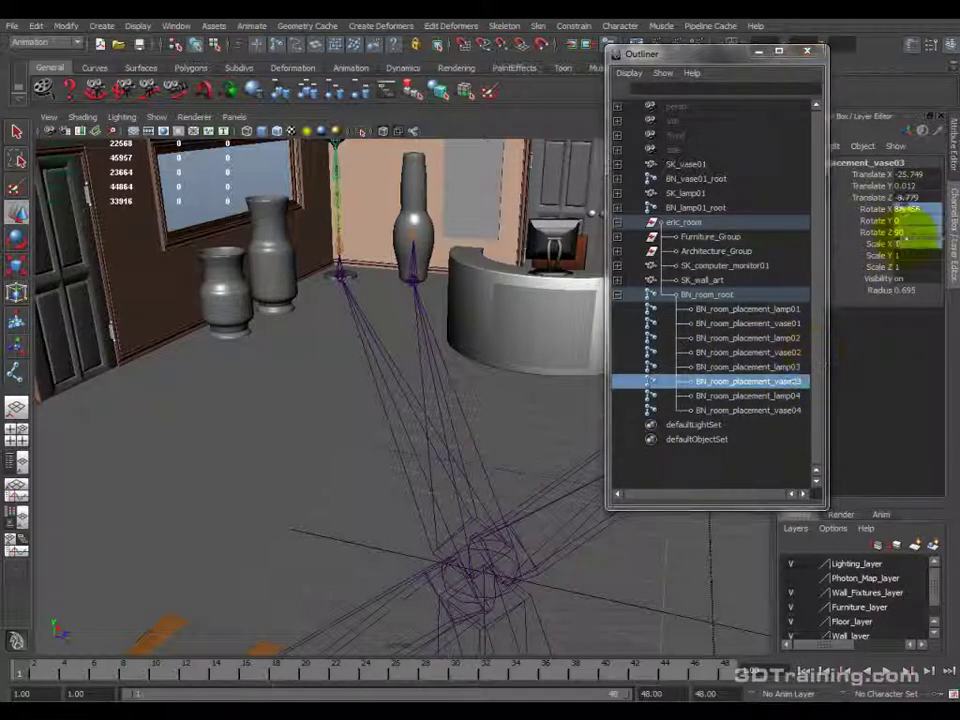
left_click_drag(905, 242, 905, 210)
type("0")
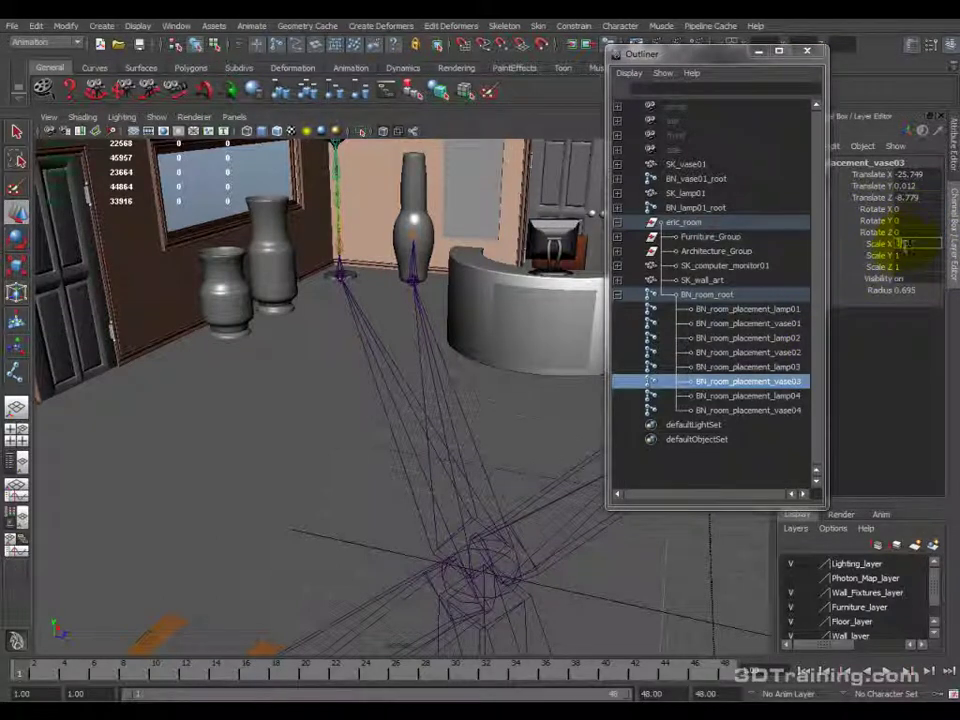
Set Rotate X, Y and Z to 0 on BN_room_placement_lamp04 and BN_room_placement_vase04.
left_click(769, 397)
left_click_drag(893, 209, 905, 238)
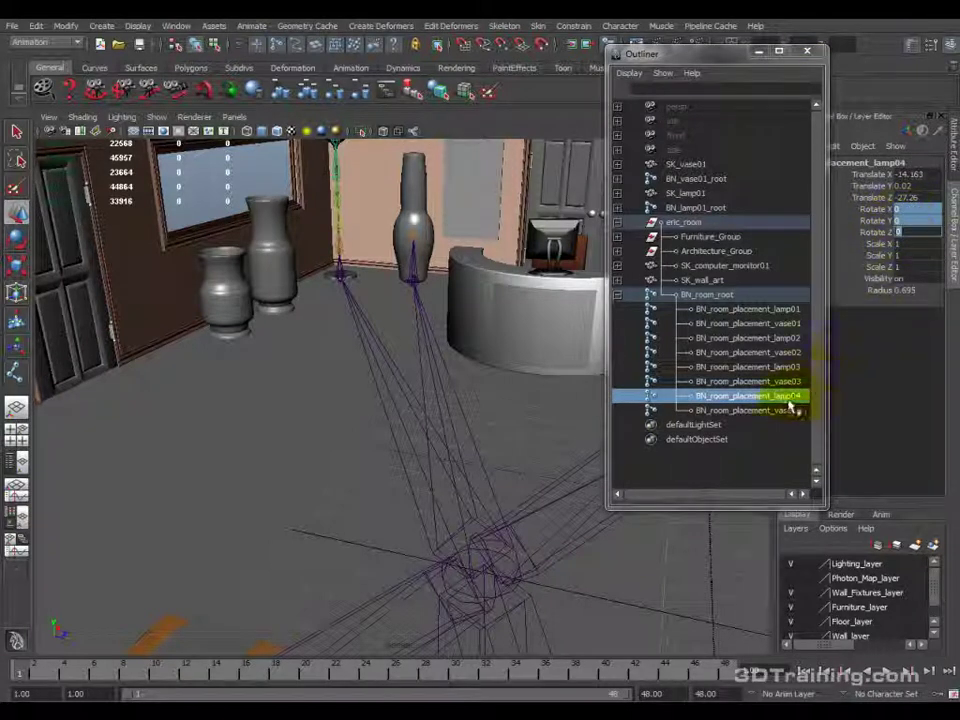
left_click(749, 410)
type("0")
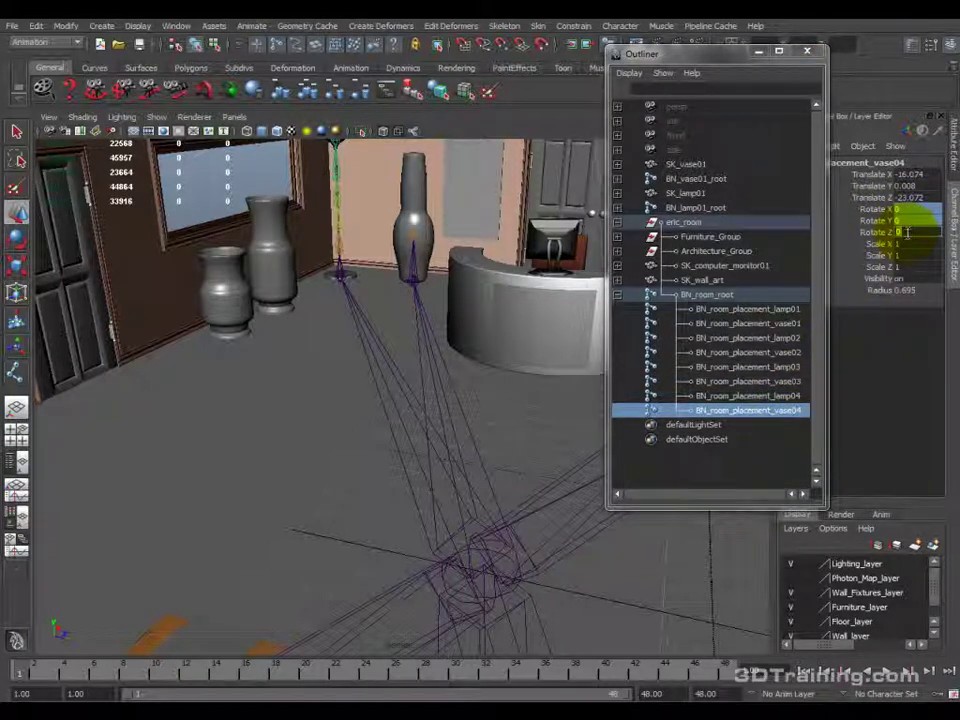
key("Return")
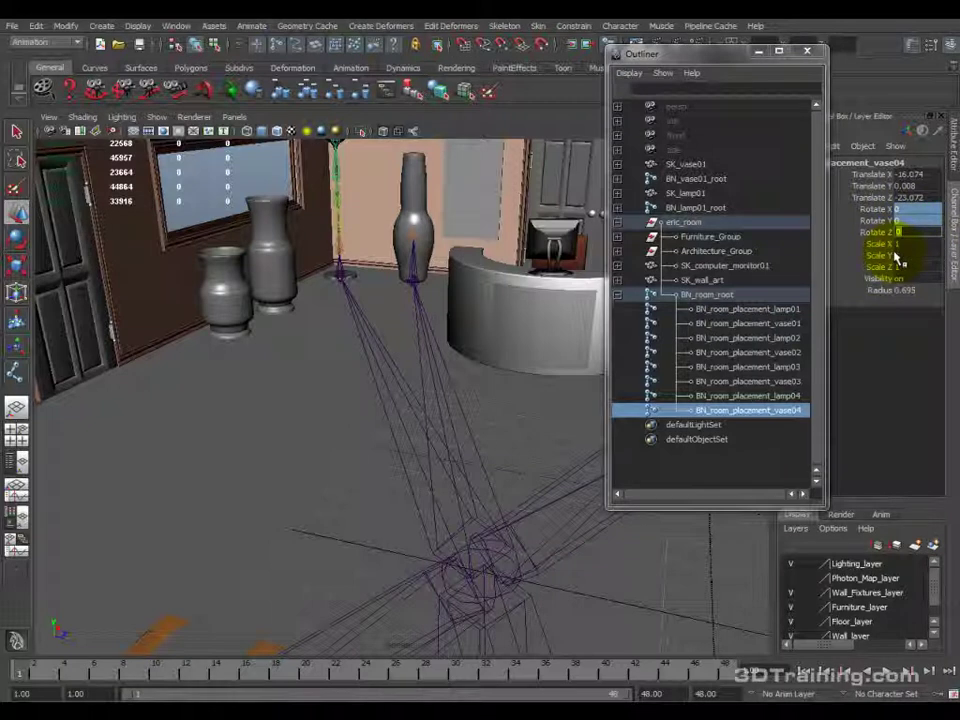
Check the placement joints' rotation values and inspect BN_room_placement_lamp01 up close at the lamp's base.
left_click(780, 323)
left_click(785, 352)
left_click(785, 381)
left_click(785, 310)
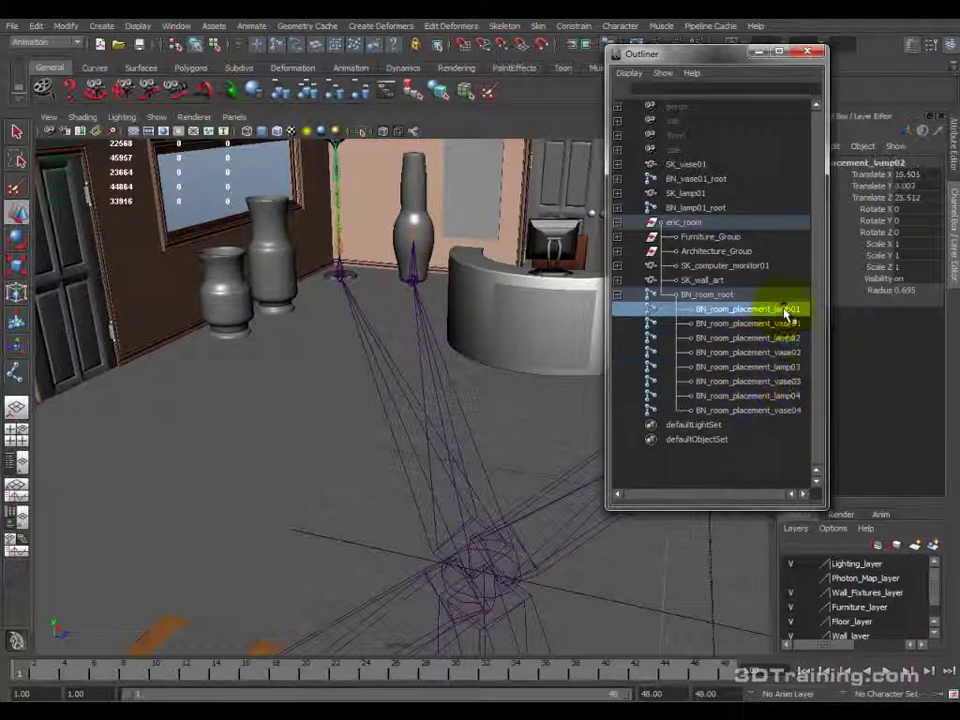
key("f")
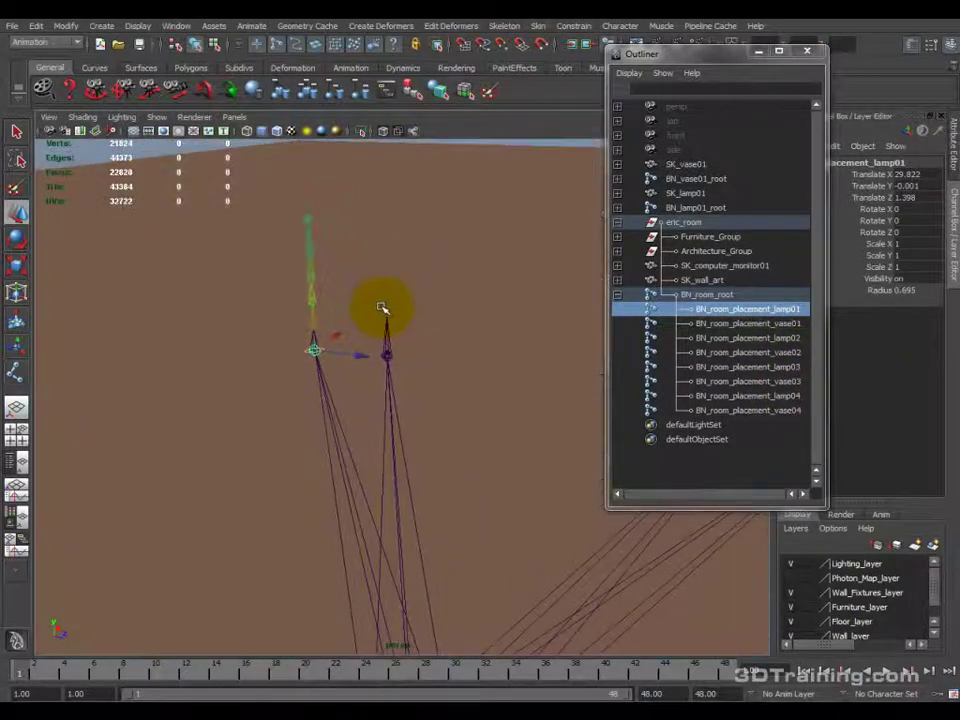
left_click_drag(381, 309, 335, 265, "alt")
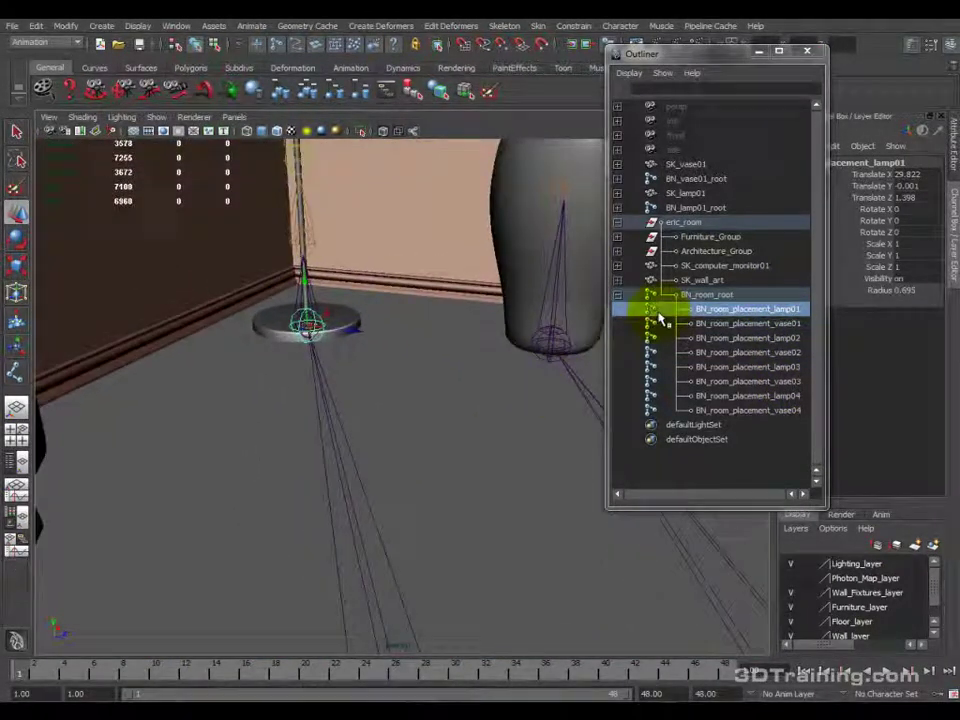
Compare the transform values of BN_lamp01_root with those of BN_room_placement_lamp01.
left_click(690, 207)
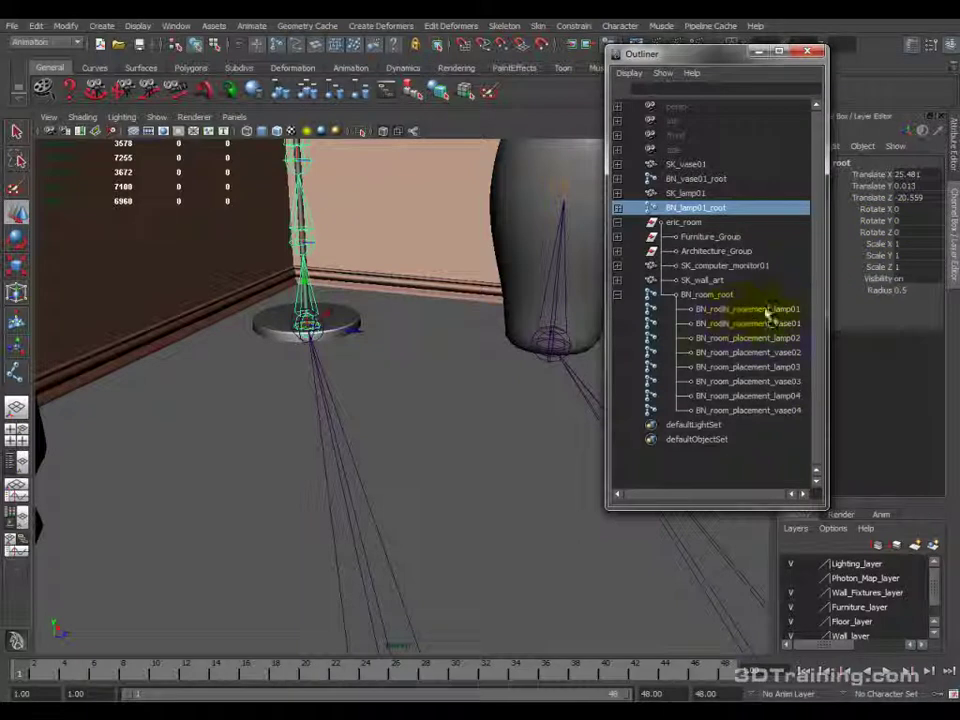
left_click(782, 310)
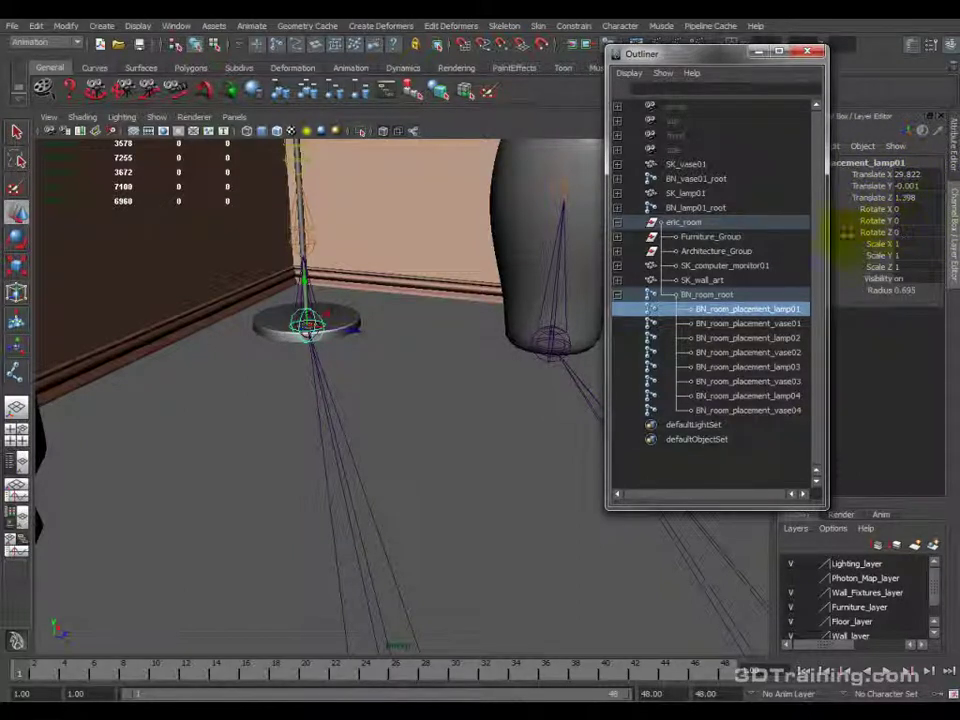
left_click(705, 208)
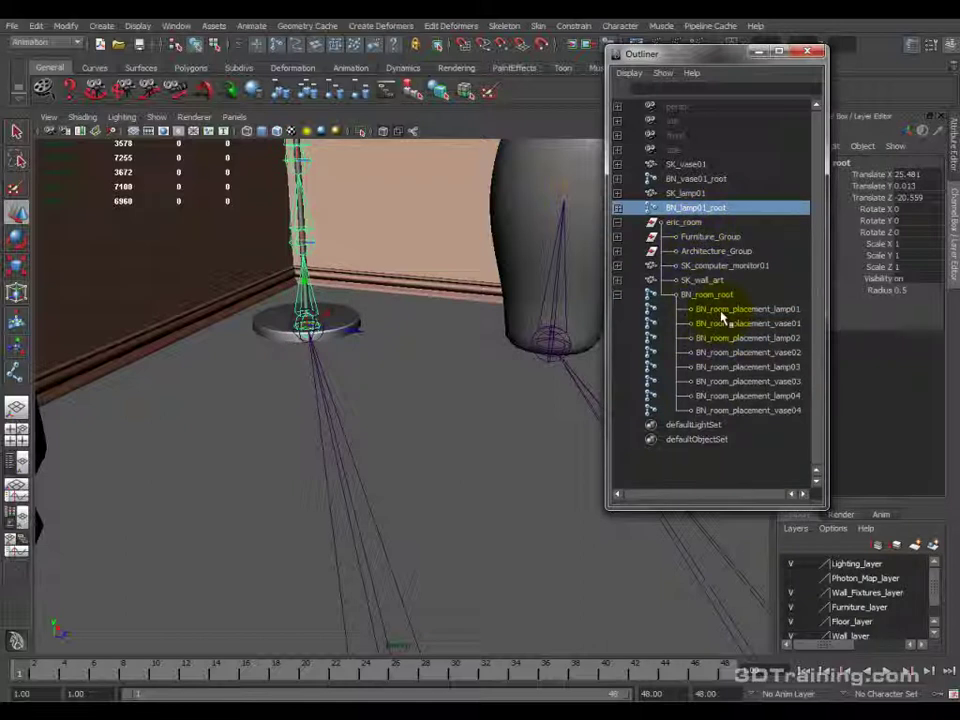
left_click(735, 309)
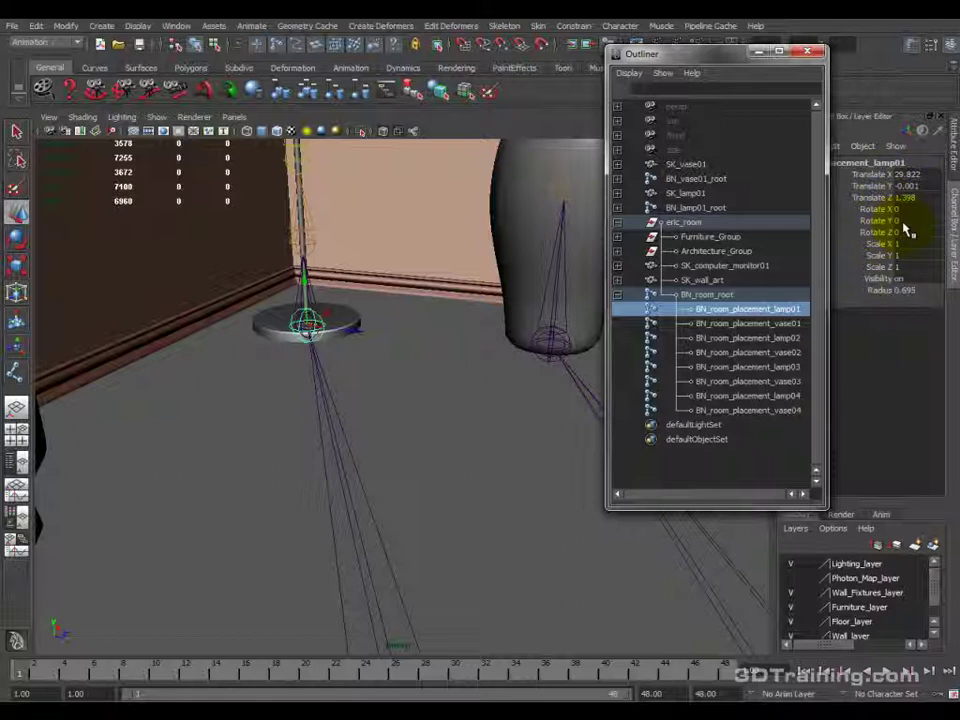
Review the rotation values of the other lamp and vase placement joints, from lamp02 through vase04 and back to vase01.
left_click(770, 338)
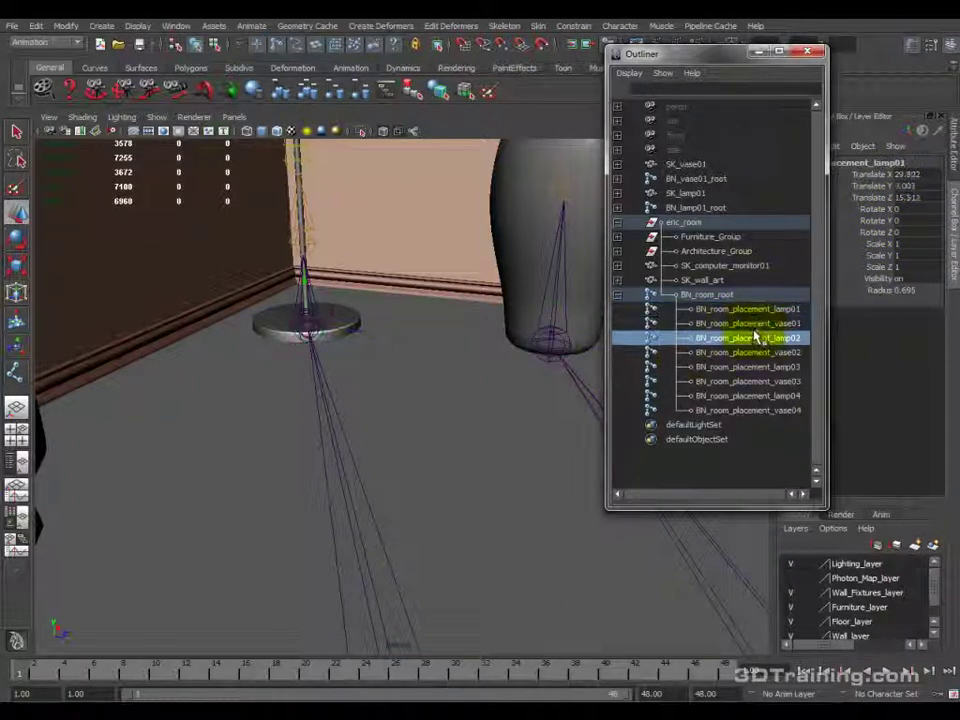
left_click(762, 352)
left_click(762, 381)
left_click(762, 410)
left_click(762, 396)
left_click(764, 381)
left_click(752, 352)
left_click(735, 323)
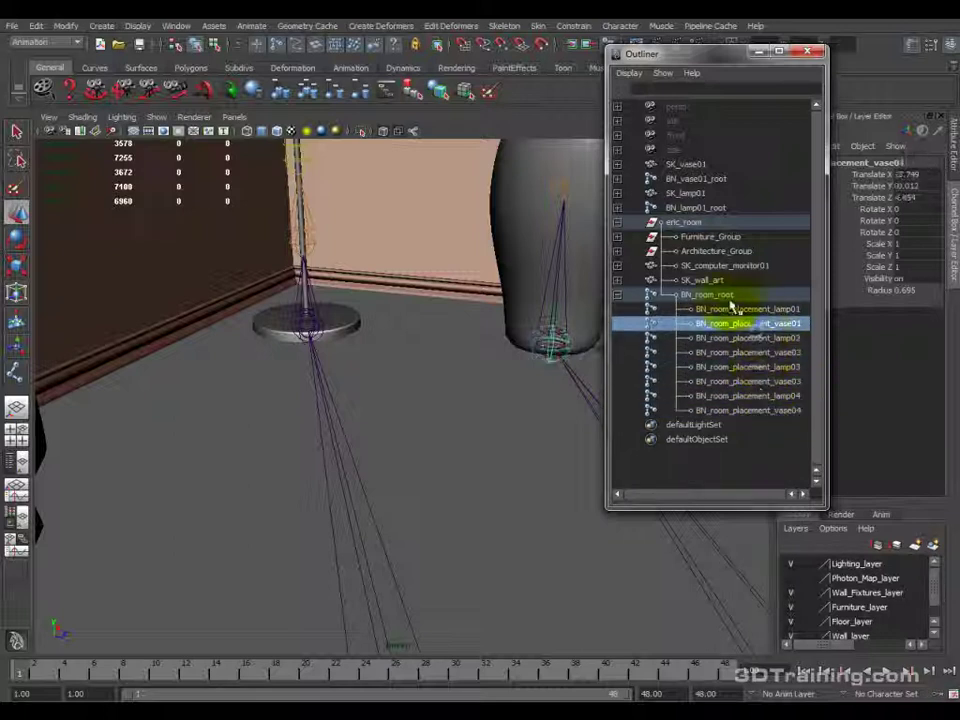
Export the whole eric_room group as eric_room_unity_ready.fbx in the Unity_room folder, replacing the existing file.
left_click(708, 295)
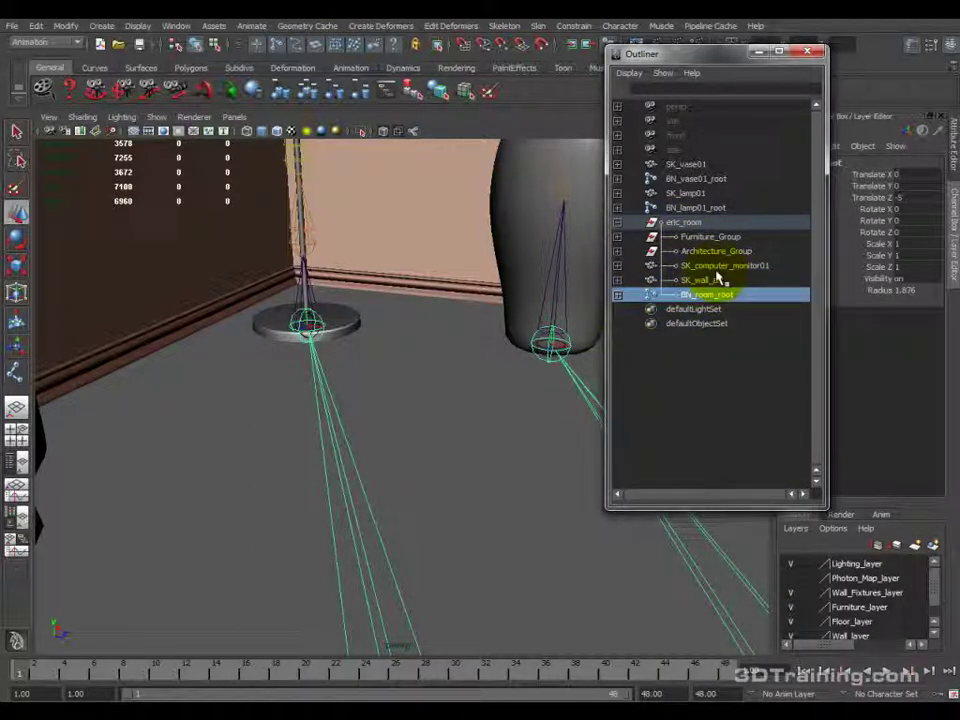
left_click(617, 222)
left_click(684, 222)
left_click(12, 26)
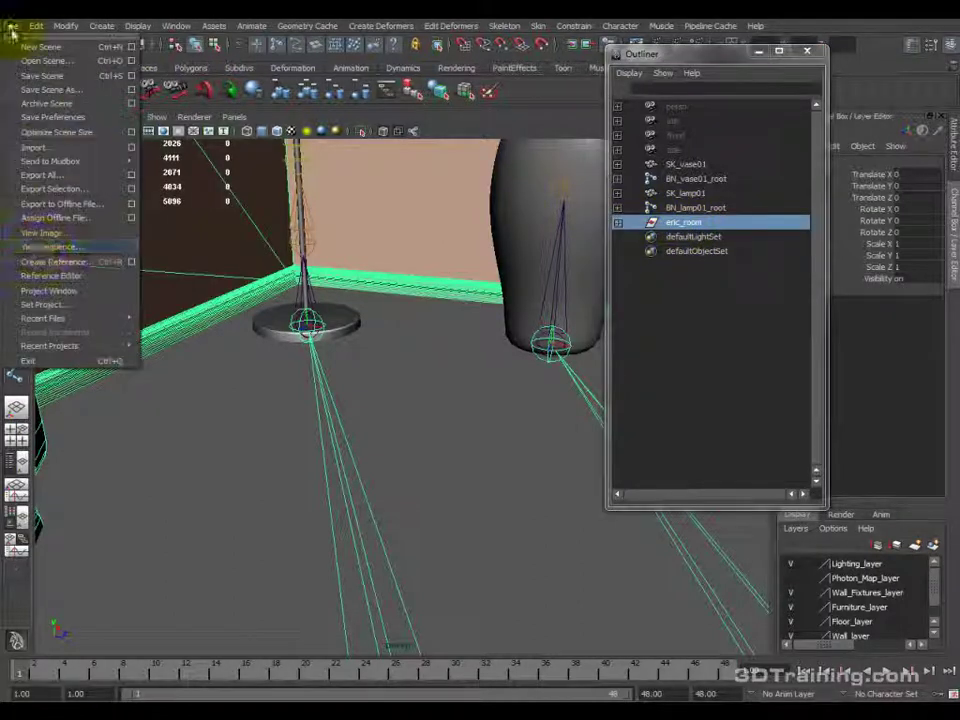
left_click(75, 185)
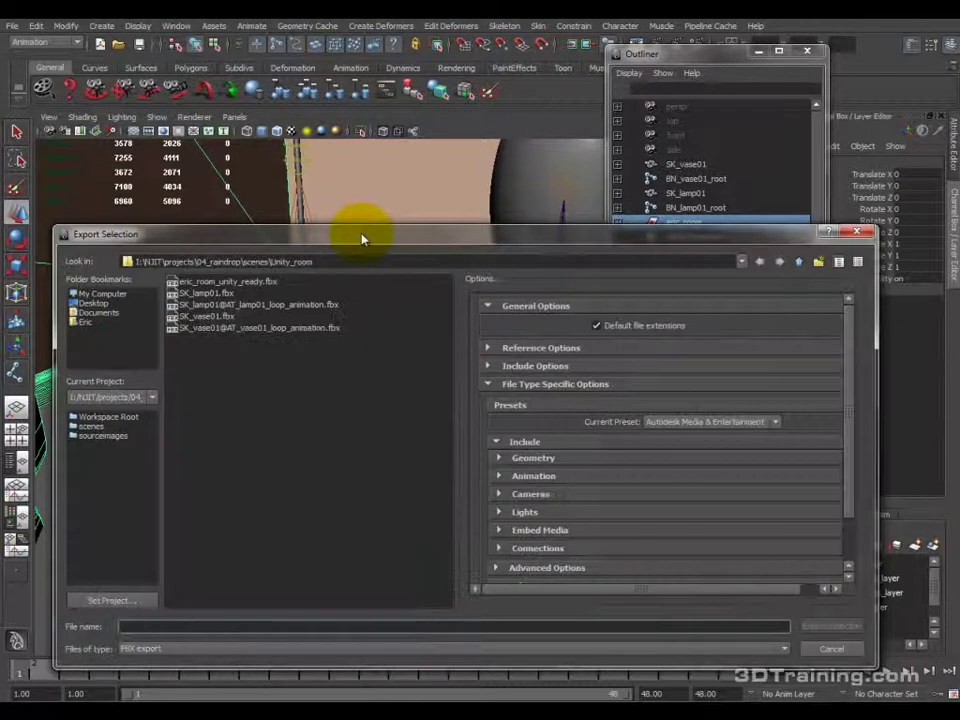
left_click(240, 282)
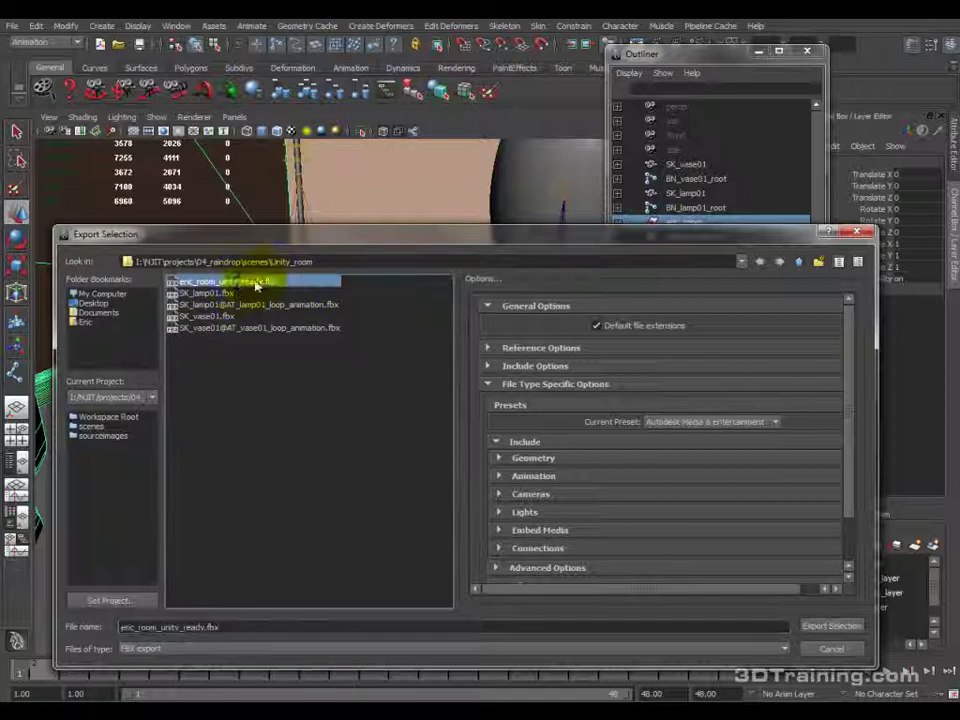
left_click(831, 627)
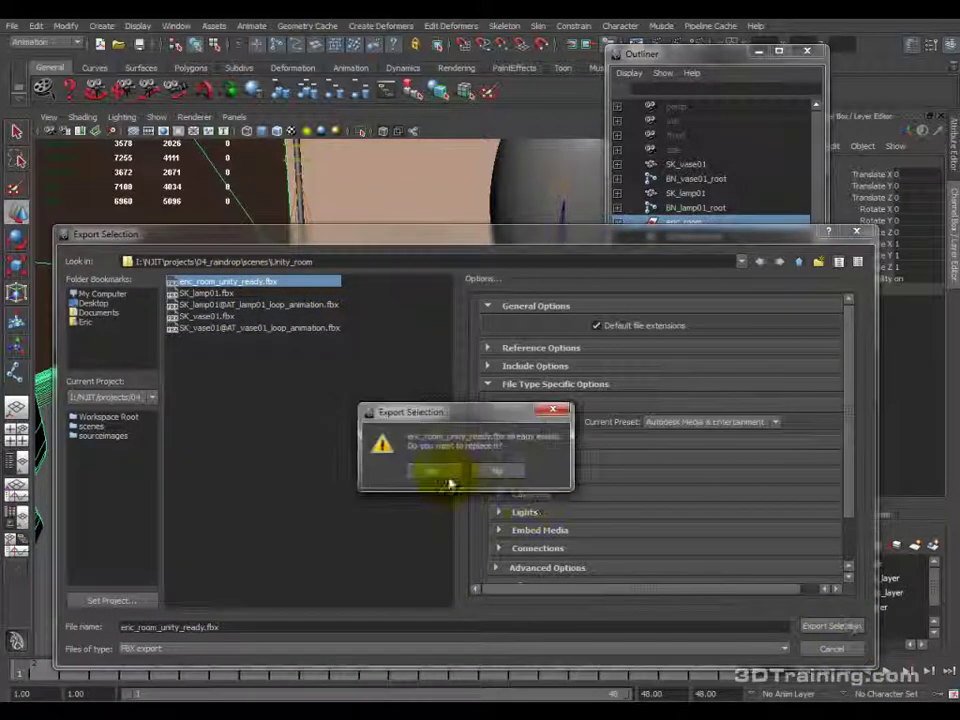
left_click(447, 478)
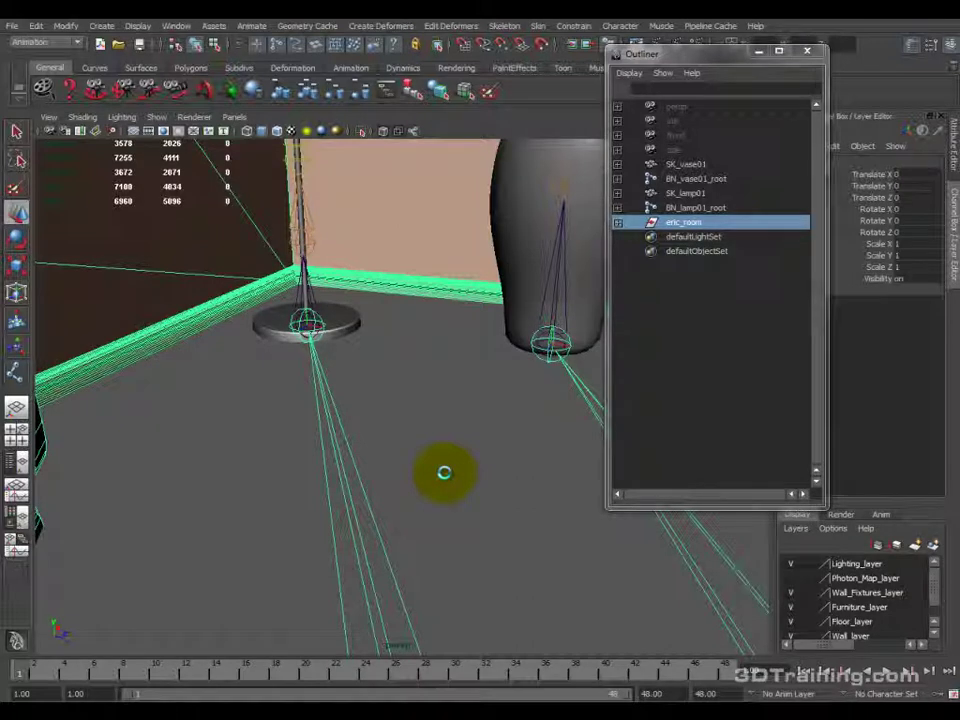
Reopen the scene eric_room_master.mb from the Unity_room folder without saving the current changes.
left_click(444, 472)
scroll(413, 317, "down", 5)
scroll(414, 312, "down", 8)
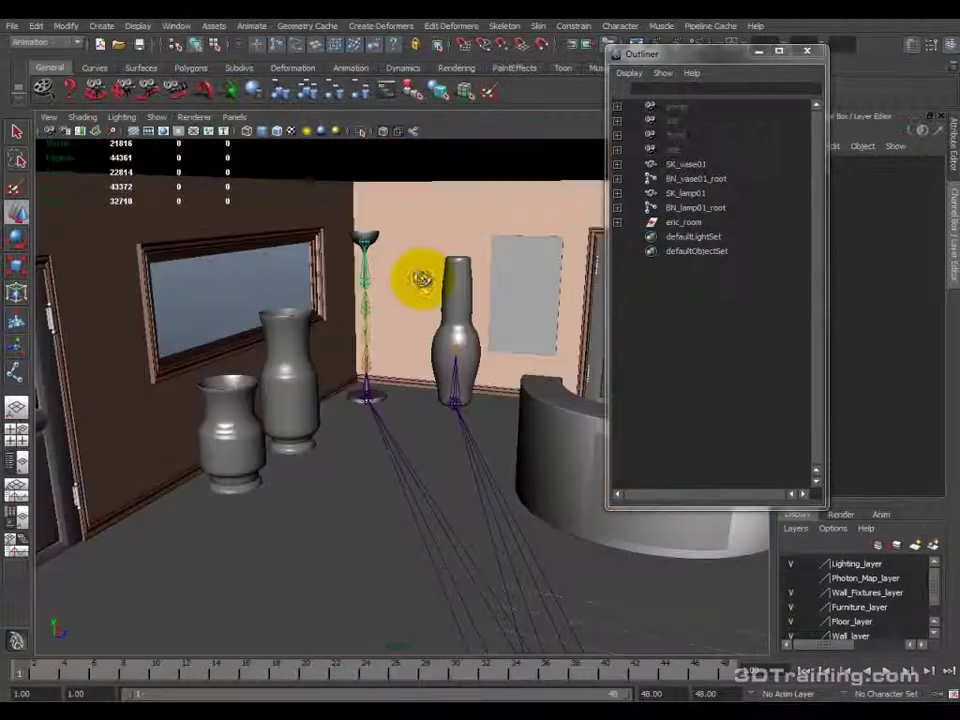
middle_click_drag(421, 280, 421, 208, "alt")
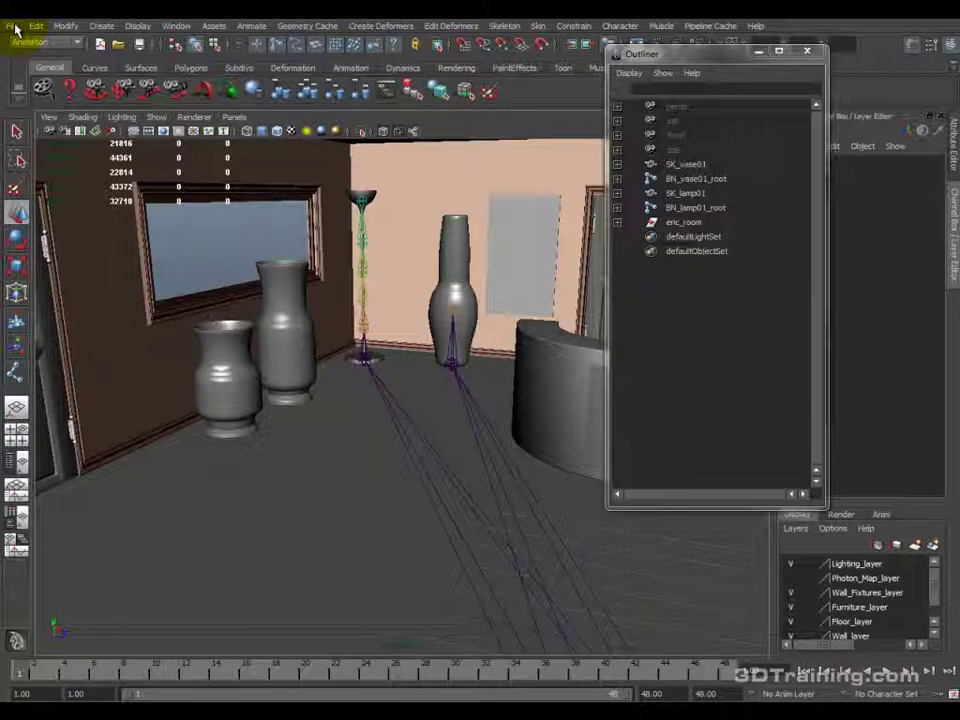
left_click_drag(422, 193, 343, 262, "alt")
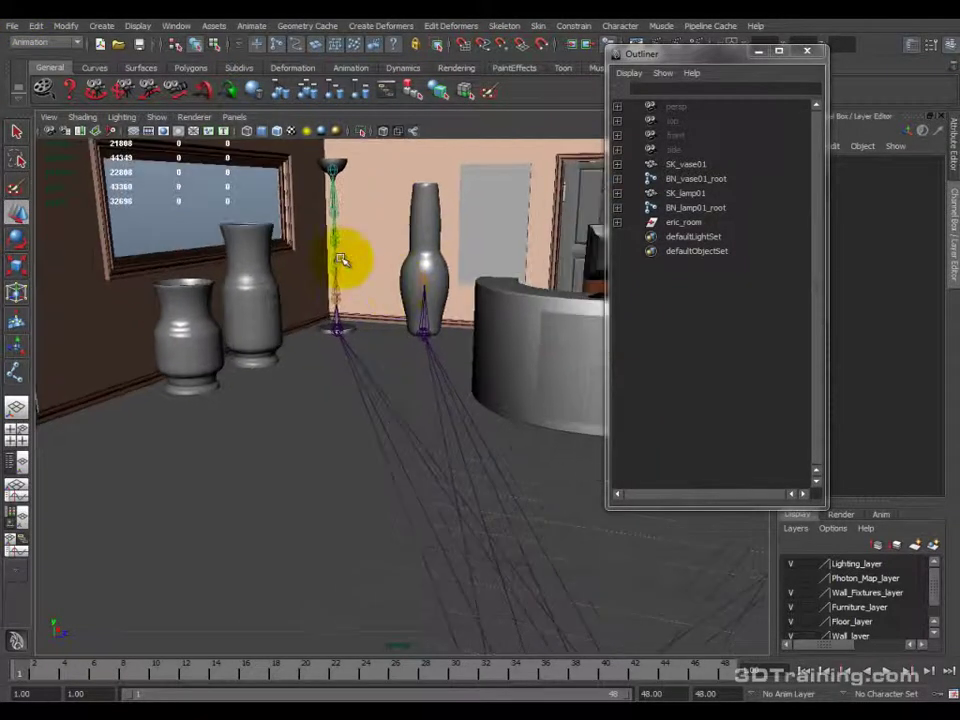
left_click(15, 25)
left_click(40, 55)
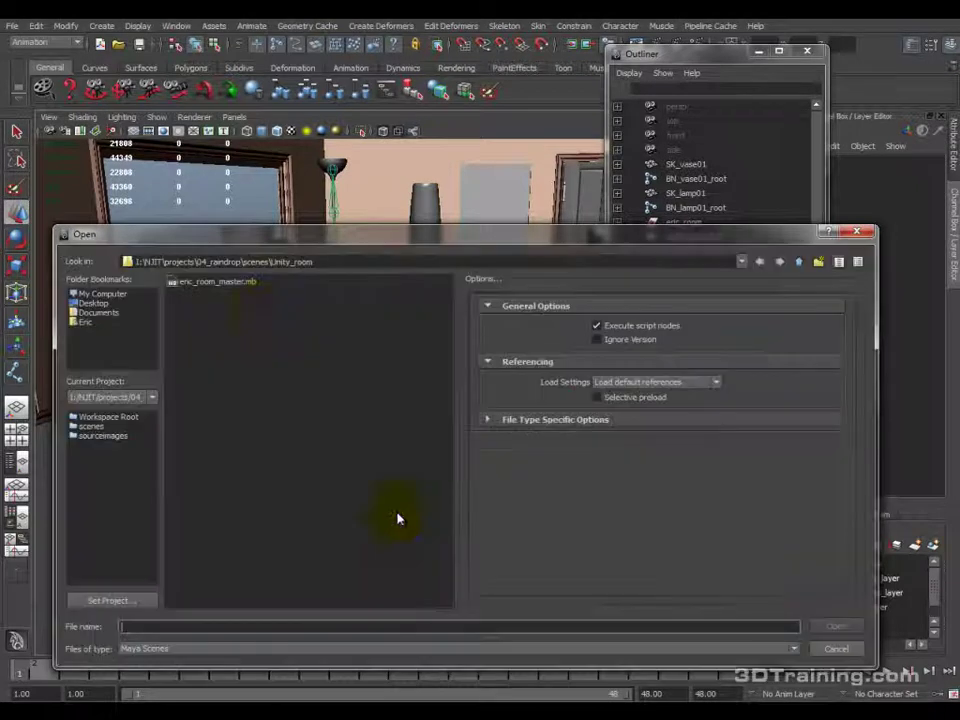
left_click(220, 282)
left_click(834, 626)
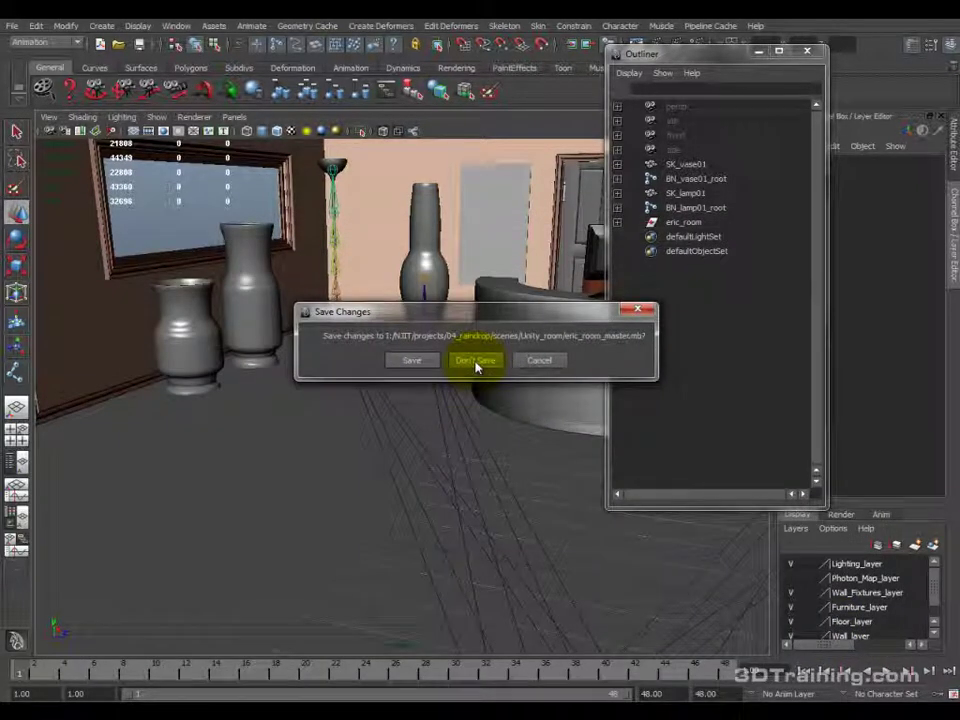
left_click(475, 362)
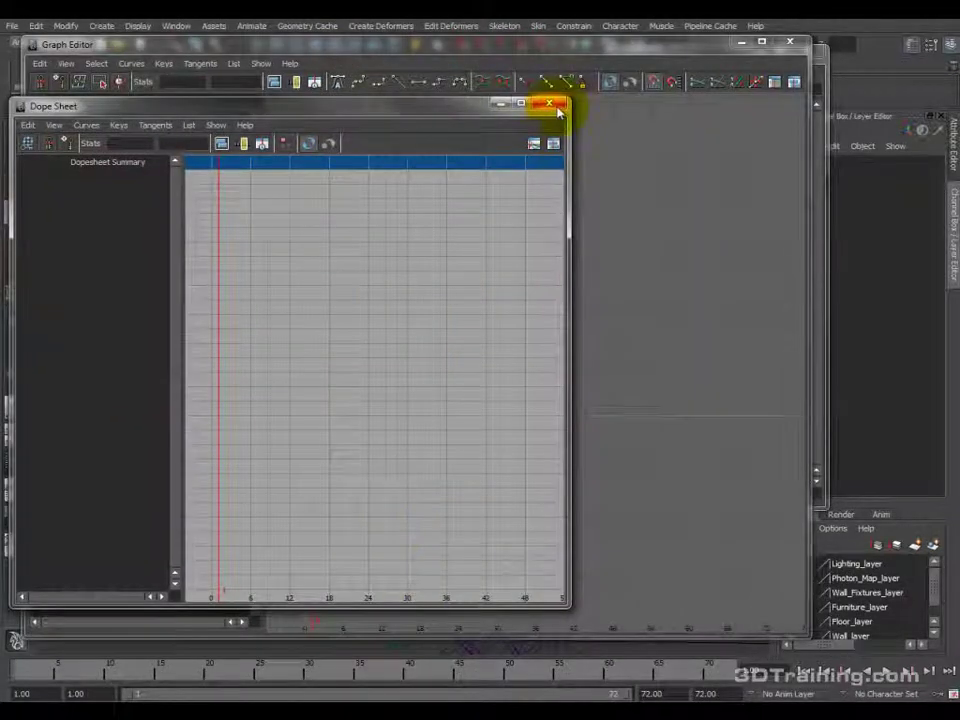
Close the Dope Sheet and Graph Editor windows and scrub through the lamp's animation.
left_click(549, 103)
left_click(790, 43)
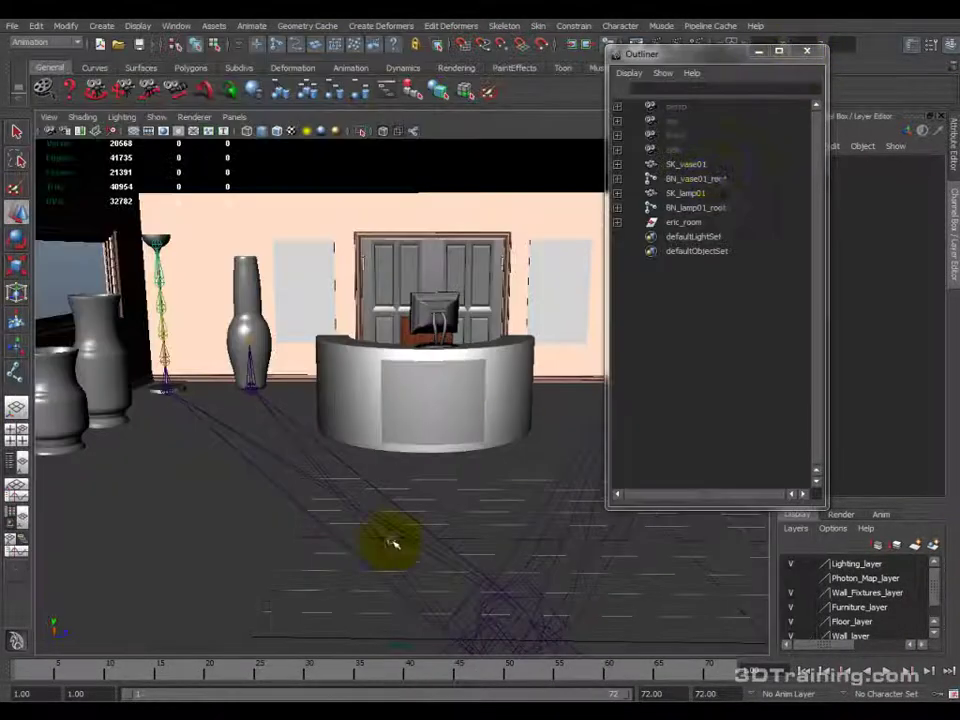
left_click_drag(391, 440, 316, 368, "alt")
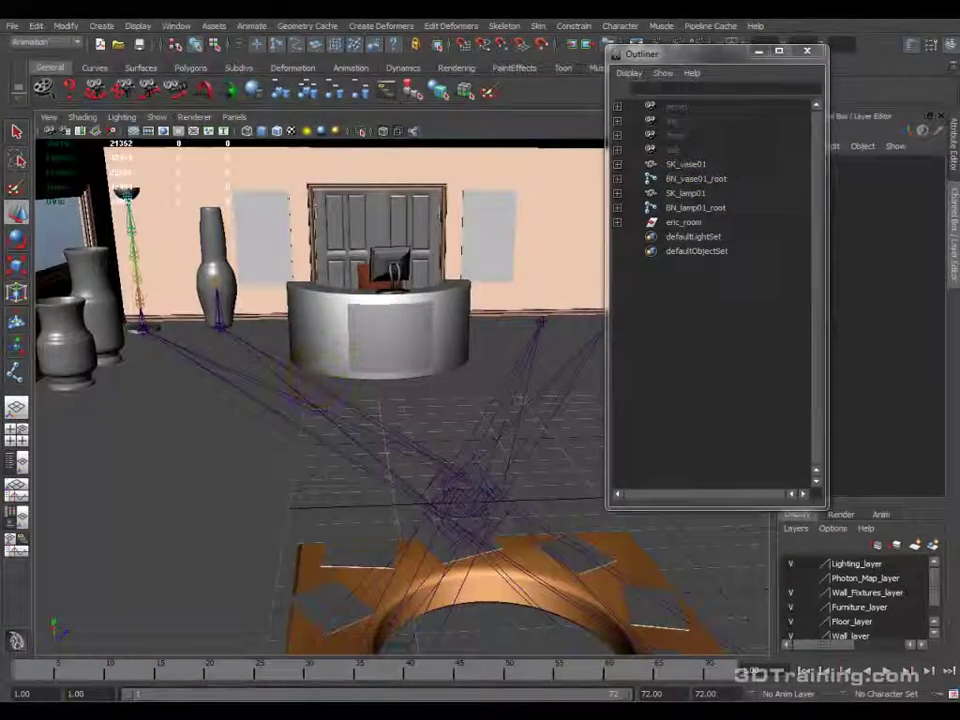
left_click(420, 655)
left_click_drag(420, 655, 542, 654)
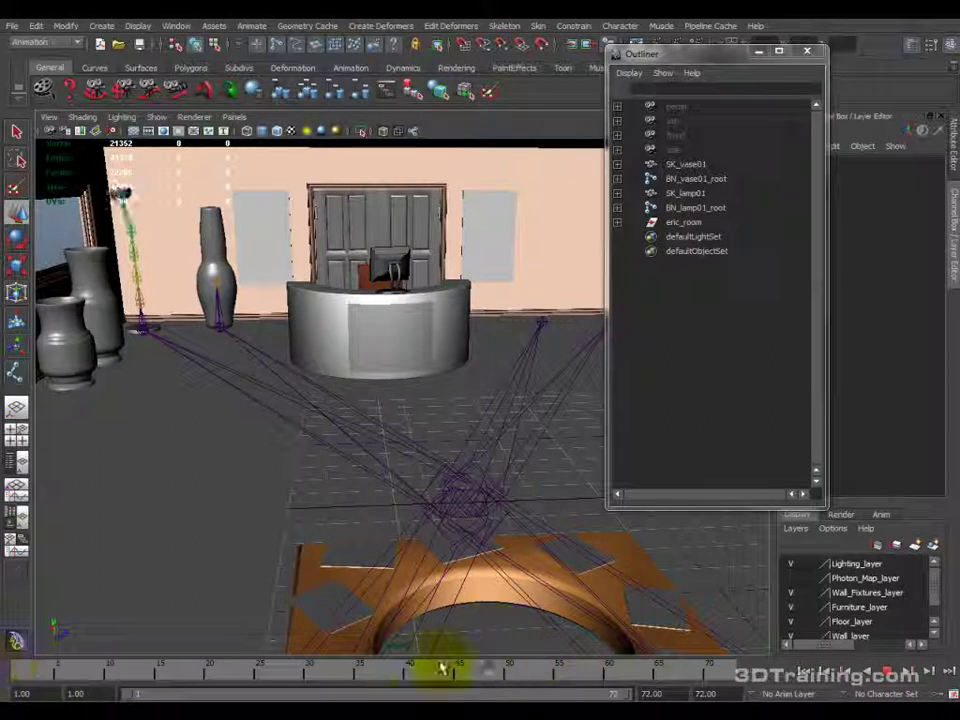
Expand BN_room_root inside eric_room and review the rotation values of BN_room_placement_lamp01, BN_room_placement_vase01 and BN_room_placement_lamp02.
left_click(618, 223)
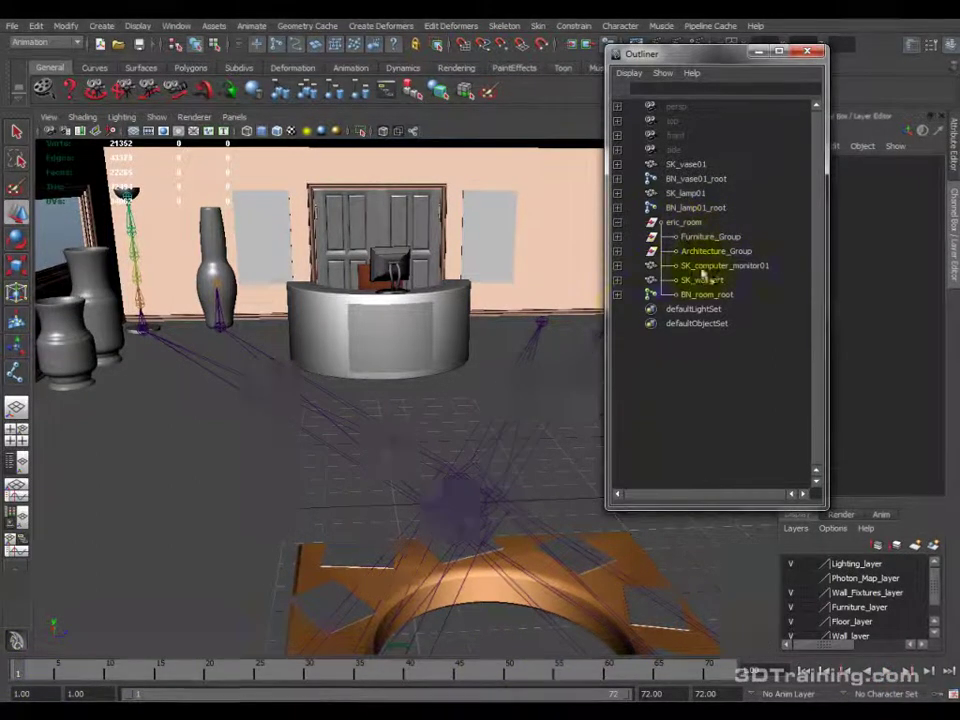
left_click(618, 295)
left_click_drag(760, 309, 786, 324)
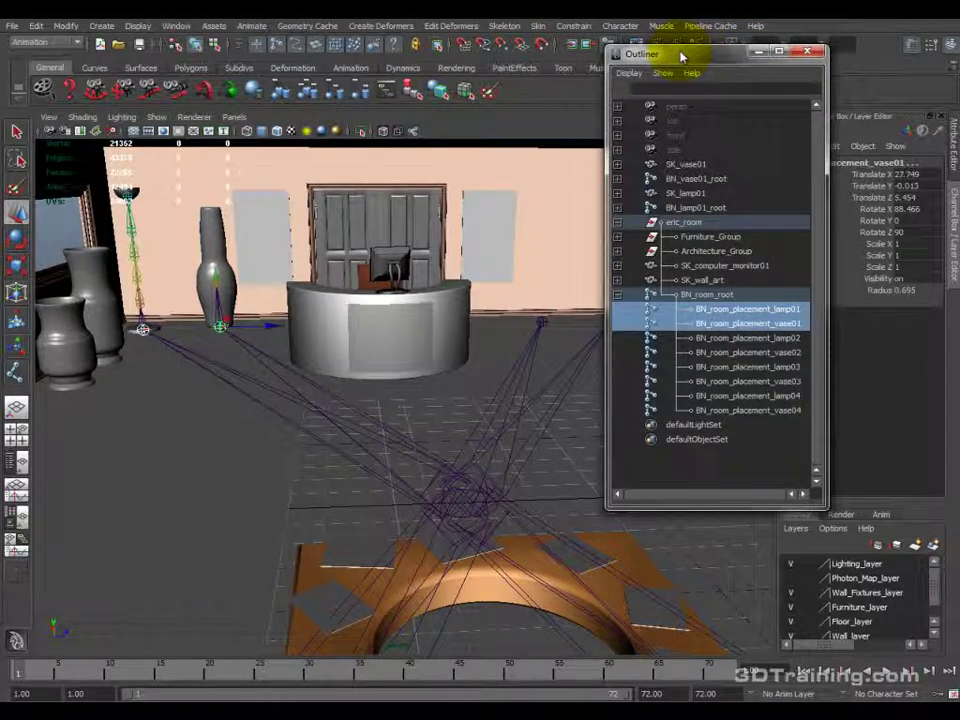
left_click_drag(650, 53, 564, 59)
left_click(660, 316)
left_click_drag(897, 226, 905, 241)
left_click(714, 329)
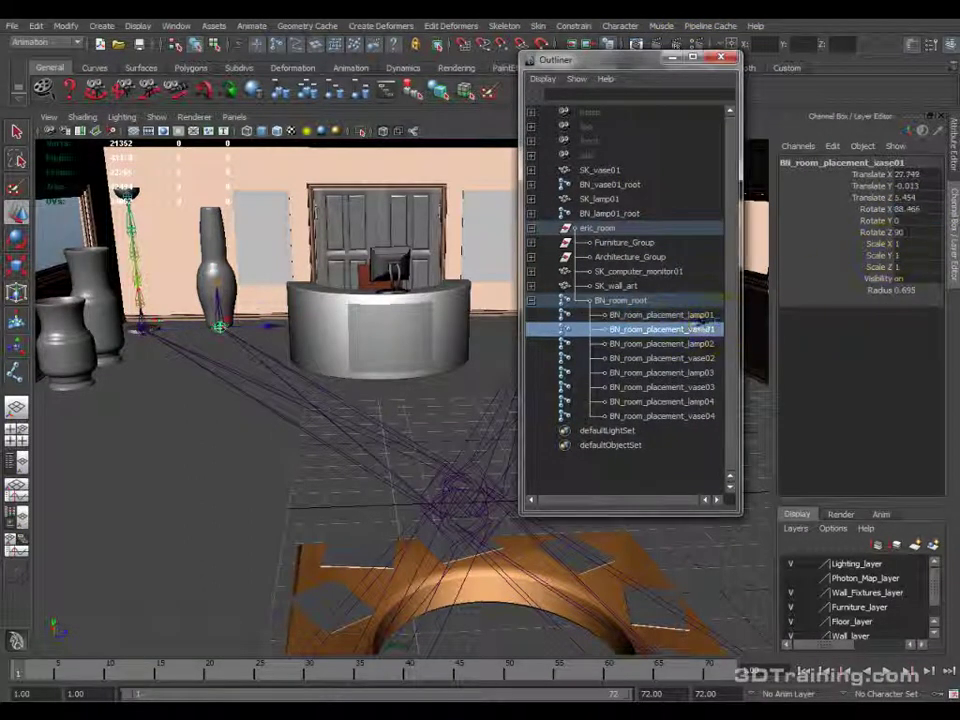
left_click_drag(908, 209, 910, 232)
double_click(904, 206)
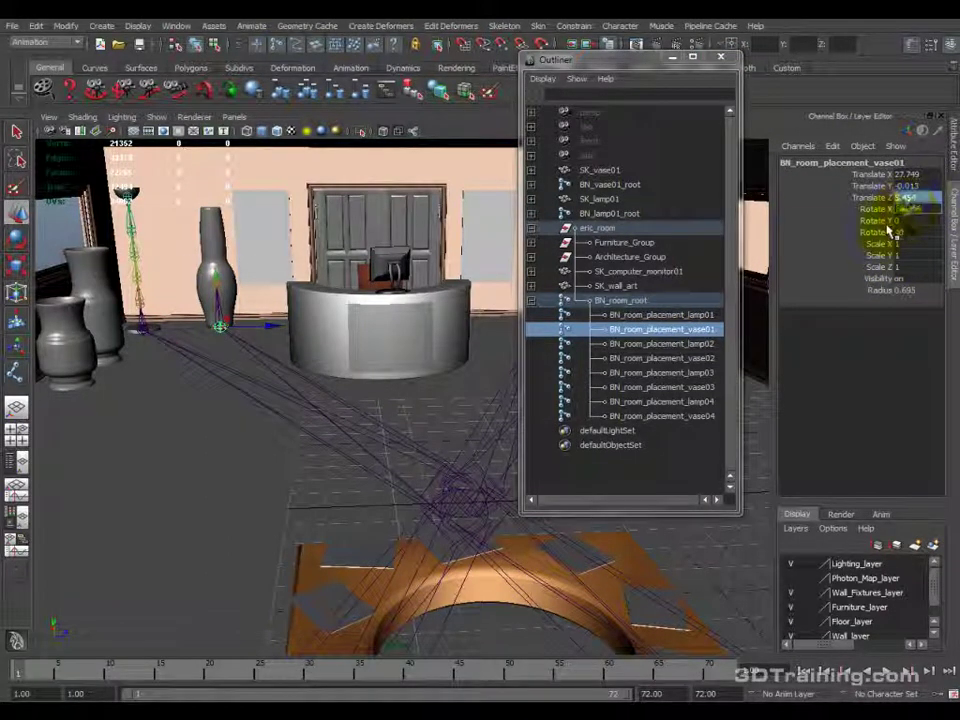
left_click(716, 343)
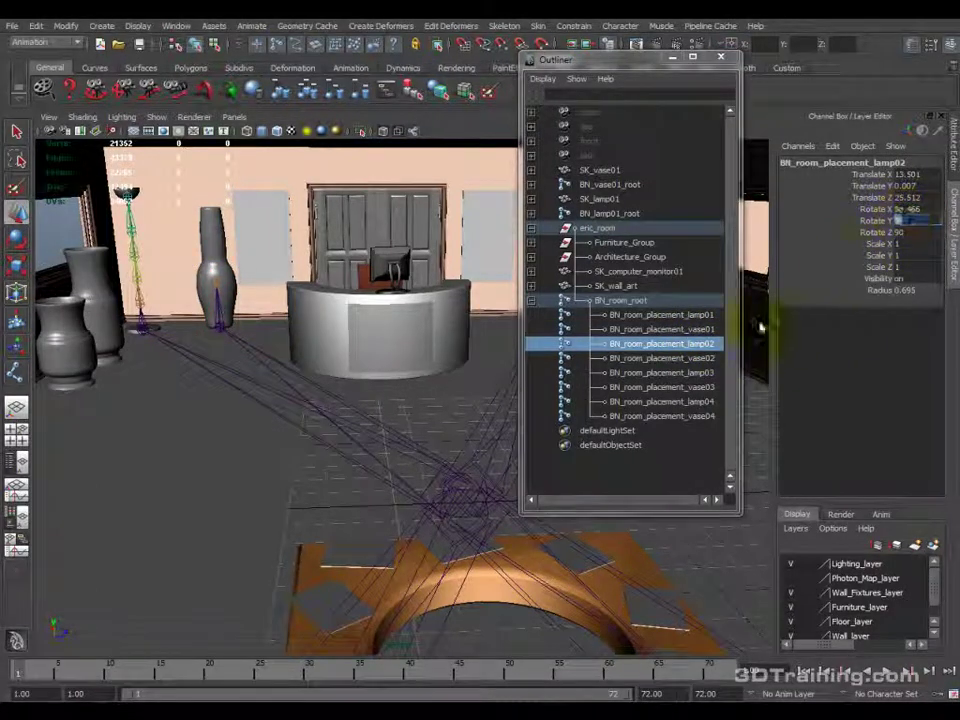
Set Rotate X, Y and Z to 0 on all placement joints from BN_room_placement_lamp01 through BN_room_placement_vase04.
left_click(700, 316)
left_click(703, 415)
left_click(701, 316)
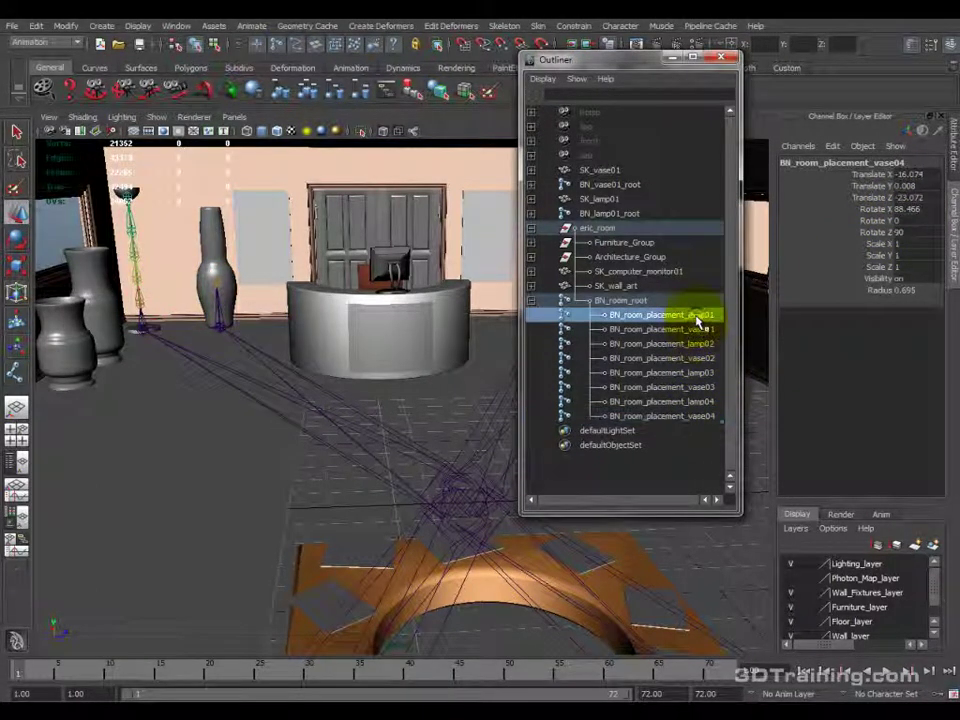
left_click(707, 415, "shift")
left_click_drag(894, 209, 910, 233)
key("Return")
Check the rotation values of each placement joint from BN_room_placement_vase04 back to lamp01, and of BN_room_root.
left_click(709, 414)
left_click(708, 405)
left_click(711, 387)
left_click(709, 372)
left_click(709, 357)
left_click(704, 343)
left_click(705, 329)
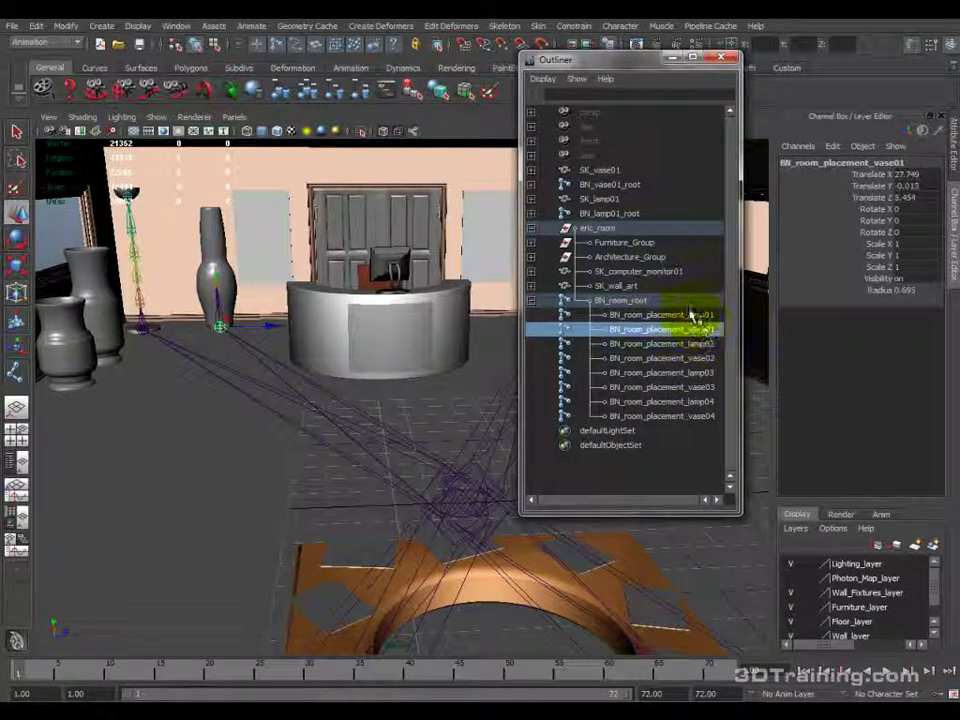
left_click(686, 313)
left_click(637, 272)
left_click(620, 300)
Scrub the animation to frame 68 and save the scene.
left_click_drag(236, 686, 376, 672)
left_click(176, 499)
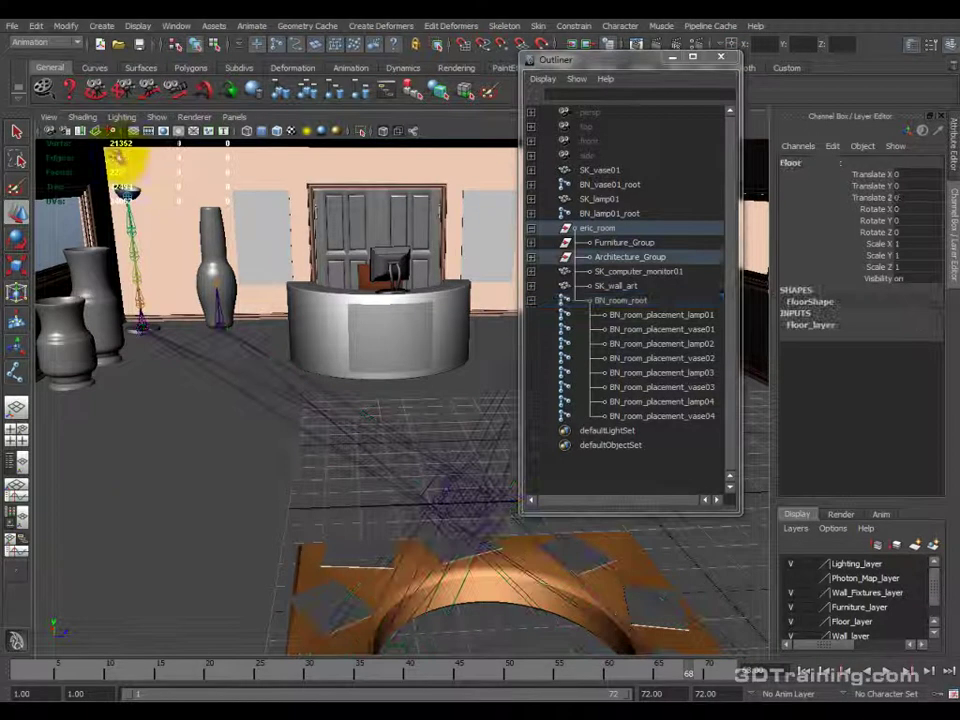
left_click(12, 26)
left_click(30, 74)
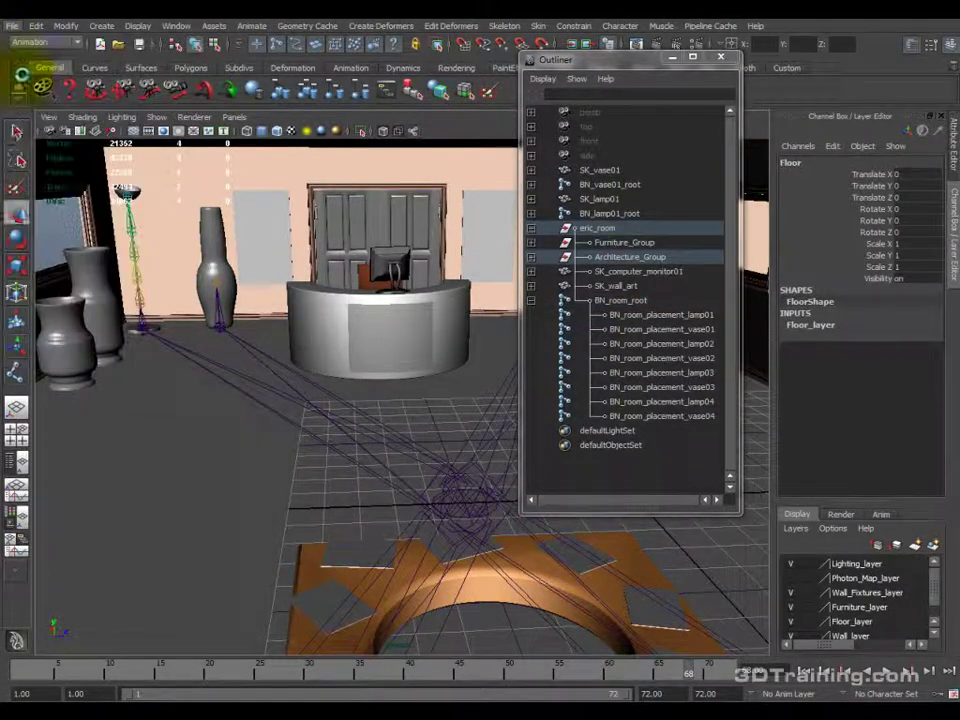
left_click(438, 365)
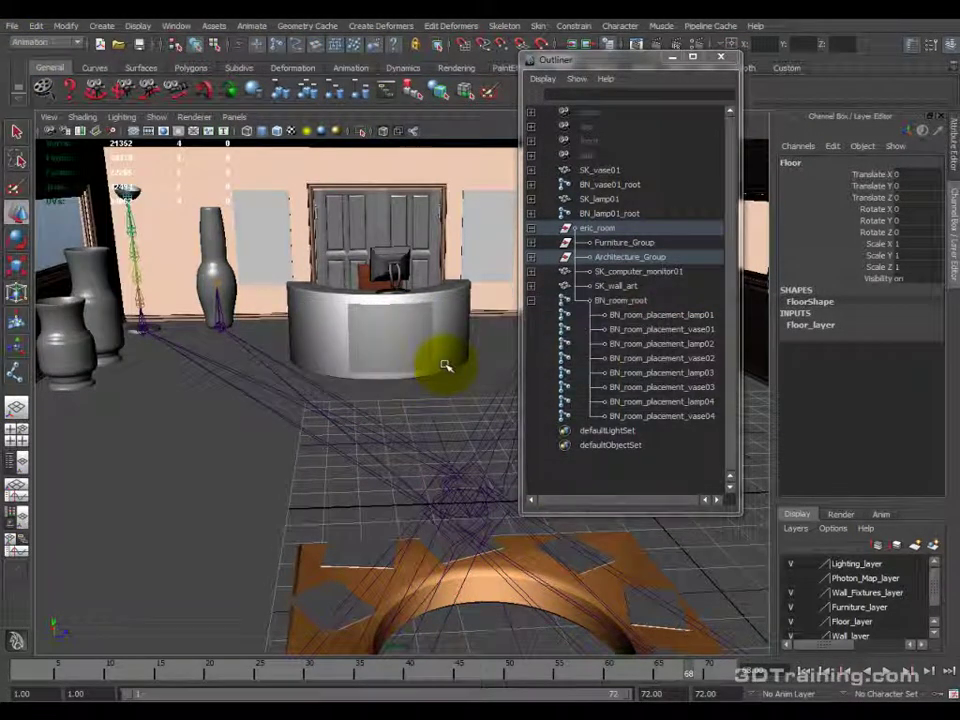
Collapse the eric_room group and inspect BN_lamp01_root's transform values and its place in the room.
left_click(575, 300)
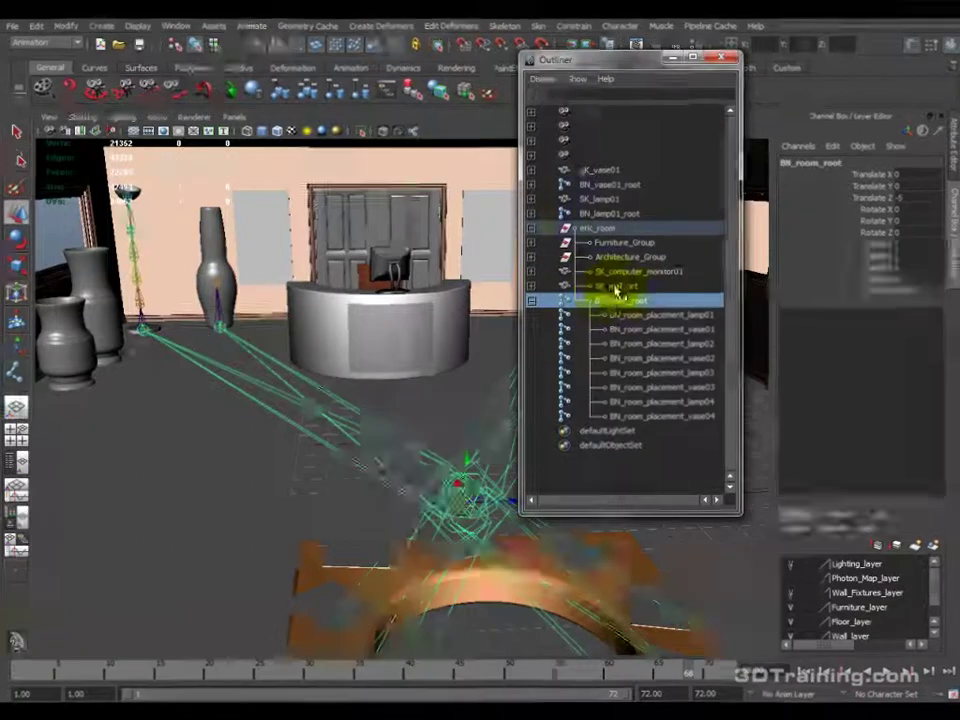
left_click(532, 229)
left_click(577, 228)
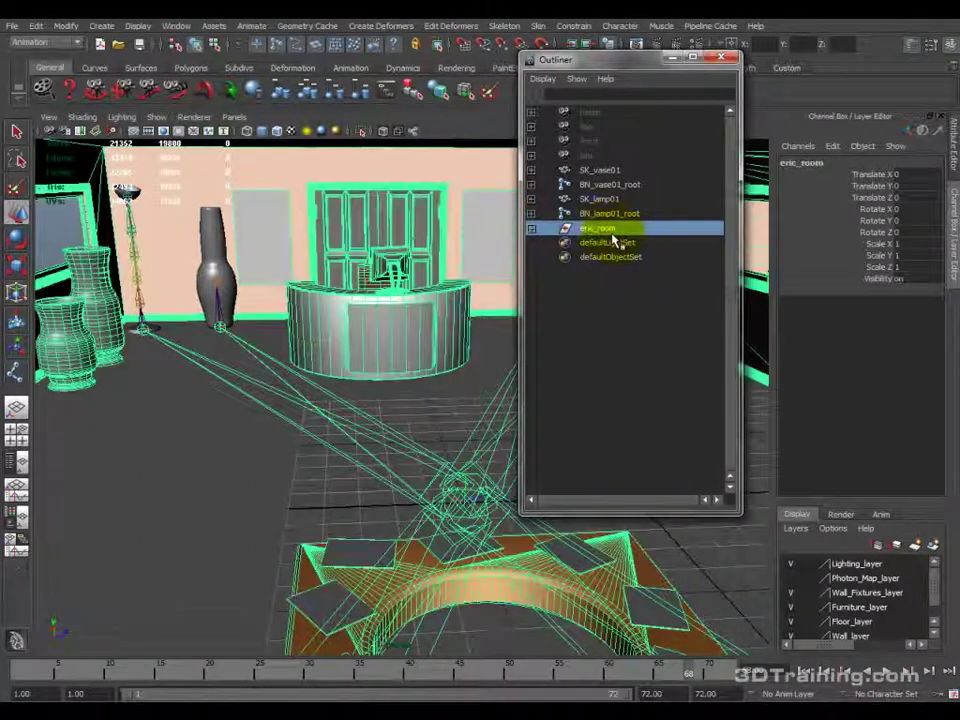
left_click(612, 214)
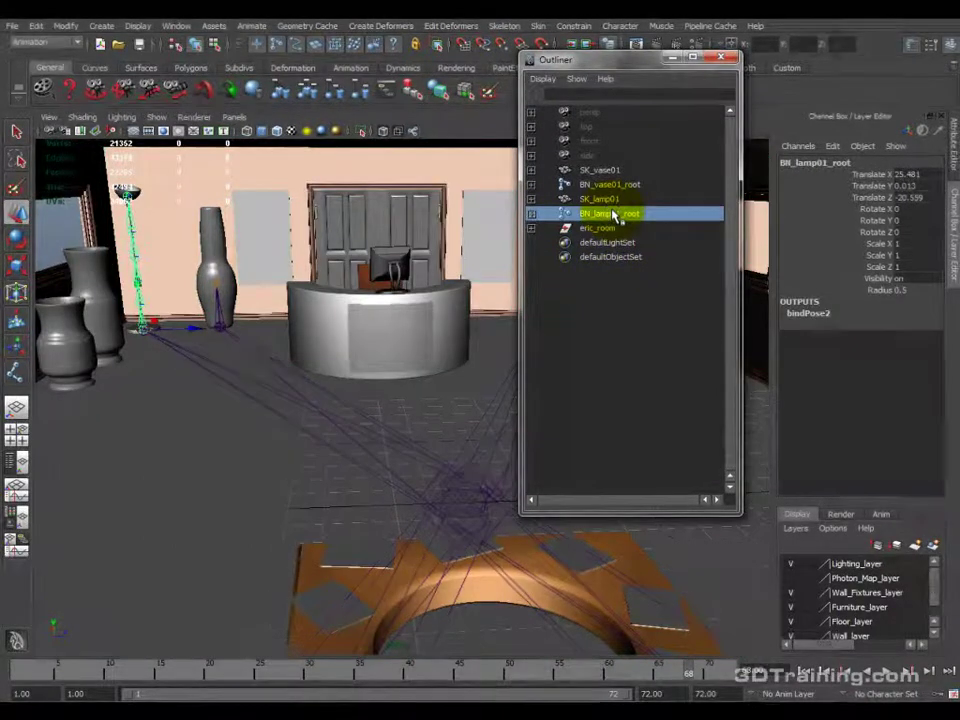
key("f")
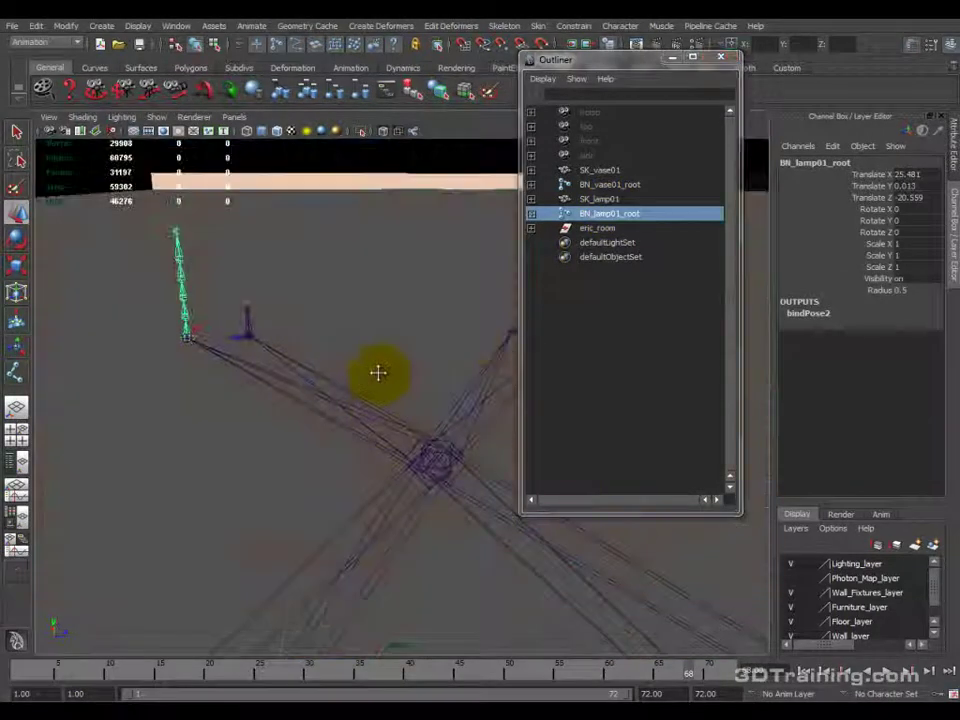
left_click_drag(358, 362, 268, 360, "alt")
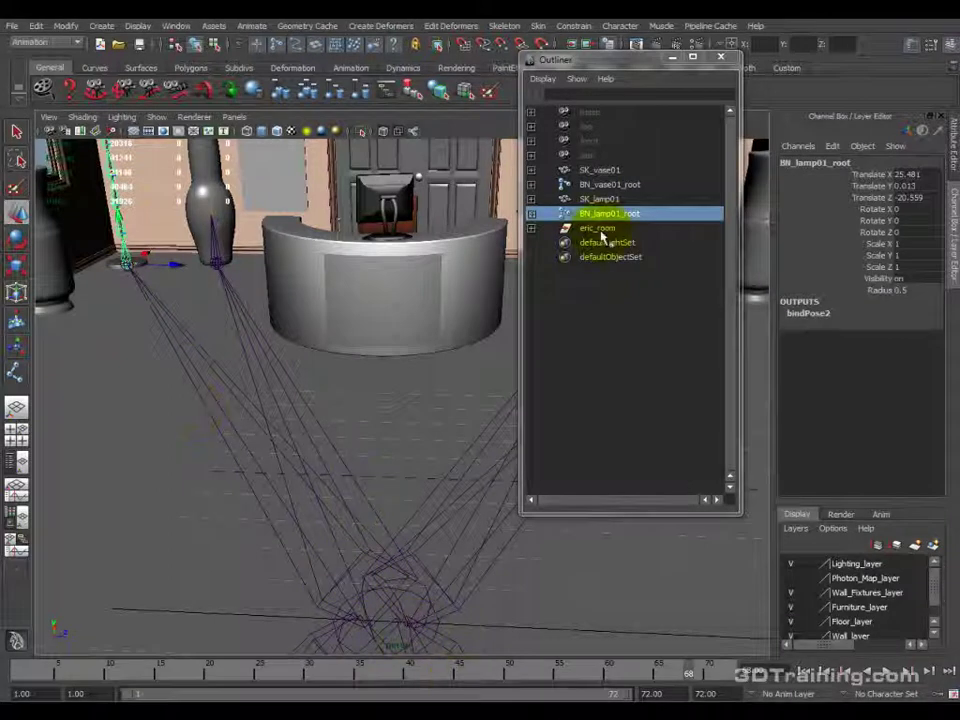
Examine the transform values of BN_room_root inside eric_room and collapse the group again.
left_click(531, 213)
left_click(531, 213)
left_click(594, 229)
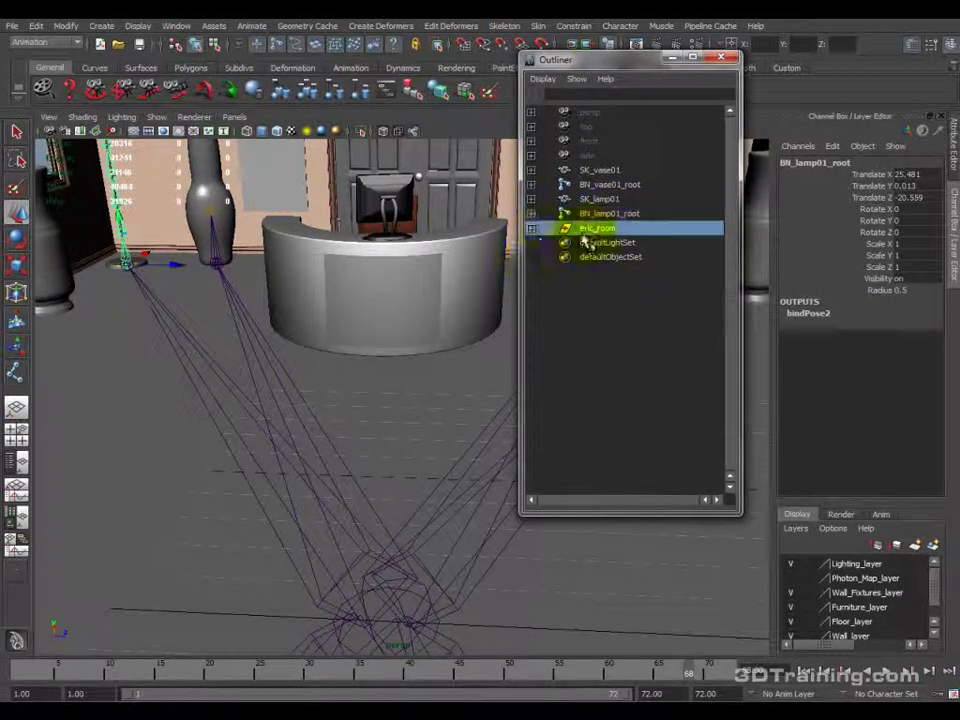
left_click(531, 228)
left_click(600, 300)
left_click(531, 300)
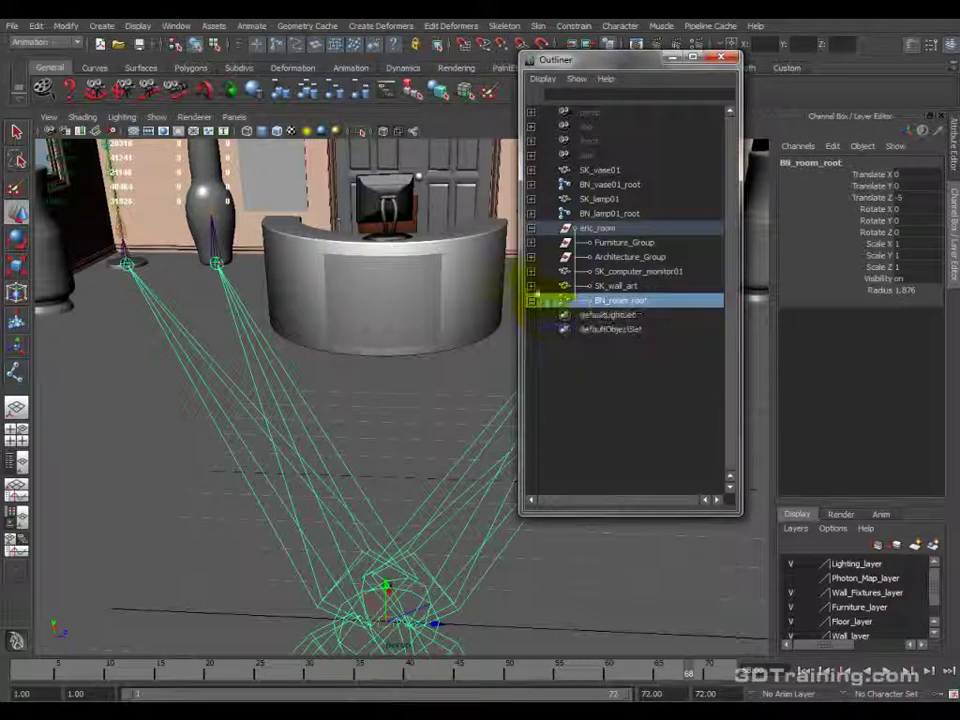
left_click(531, 228)
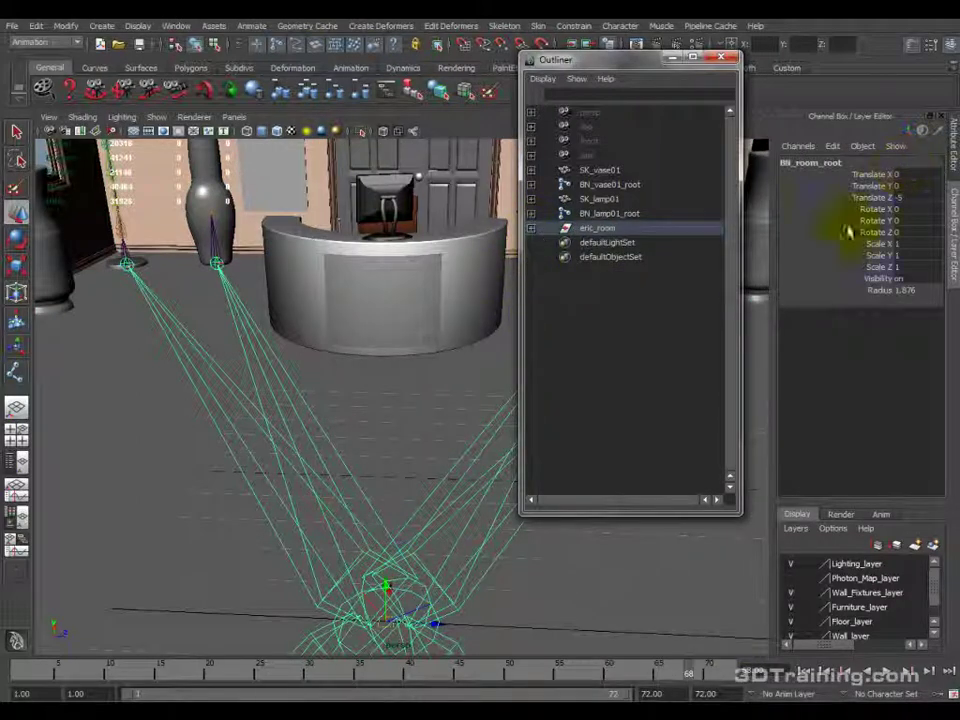
Examine the transform values of BN_vase01_root, SK_vase01 and the eric_room group.
left_click(600, 185)
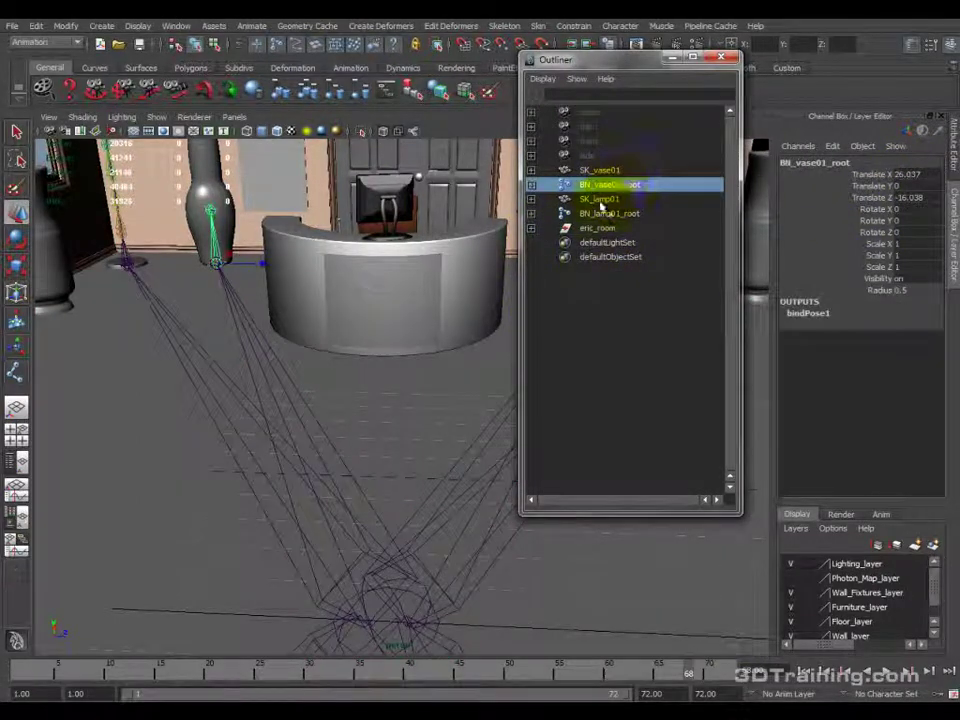
left_click(603, 171, "ctrl")
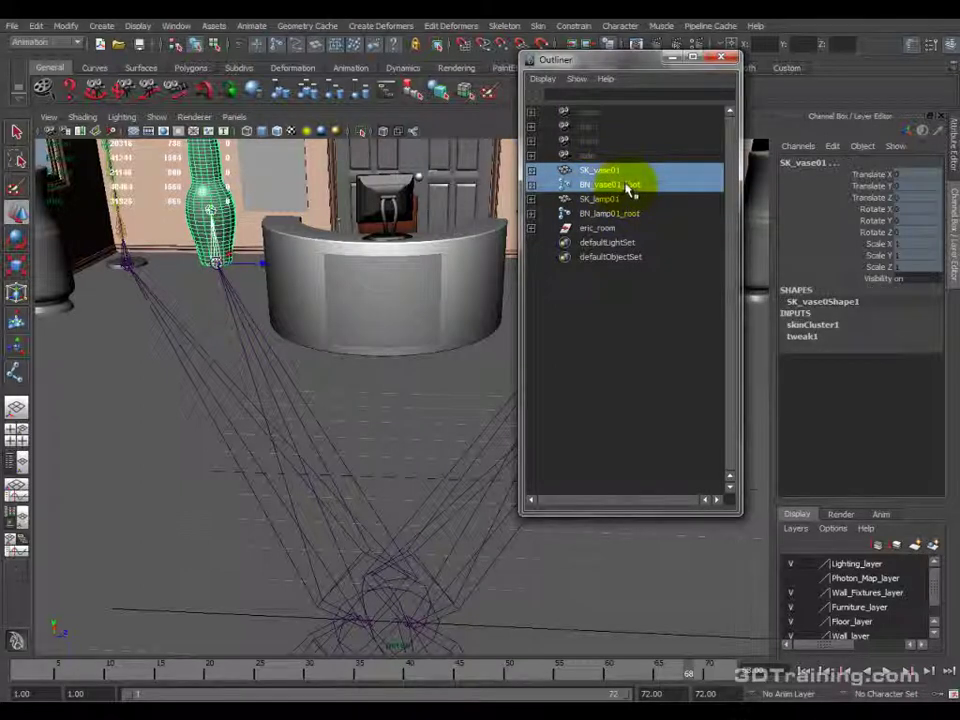
left_click(625, 186)
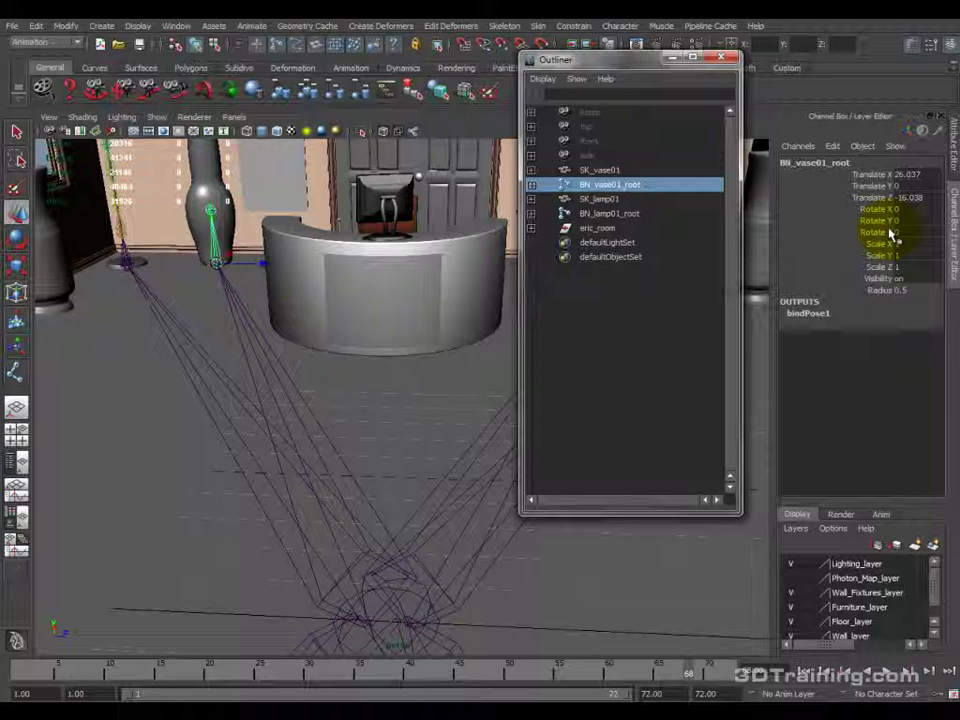
left_click(618, 229)
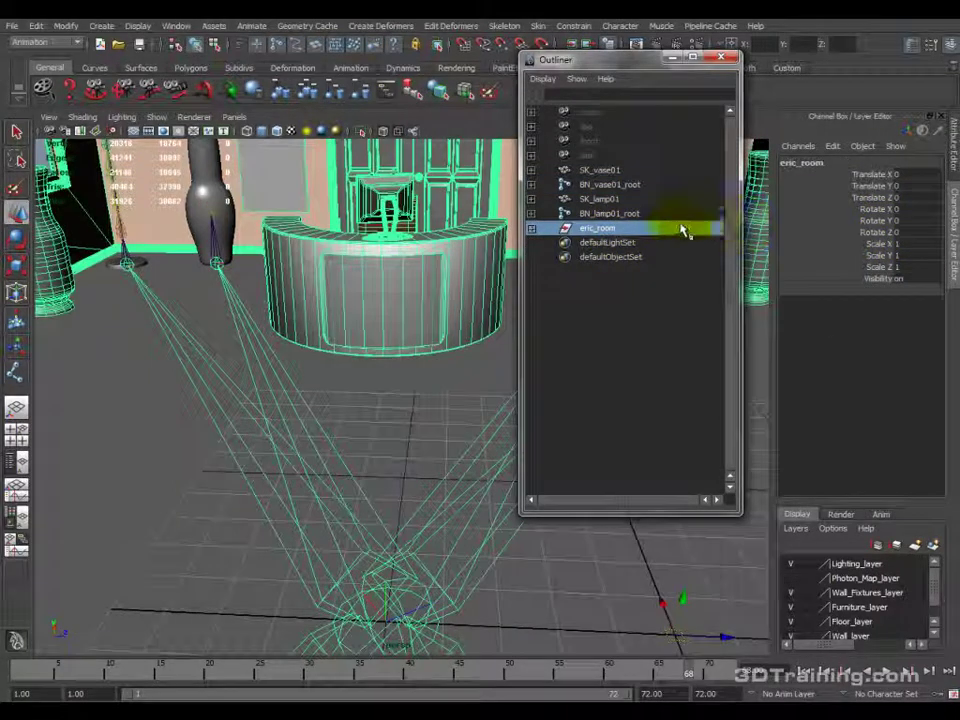
Set the Translate X, Y and Z of BN_lamp01_root to 0, placing the lamp at the world origin.
left_click(630, 214)
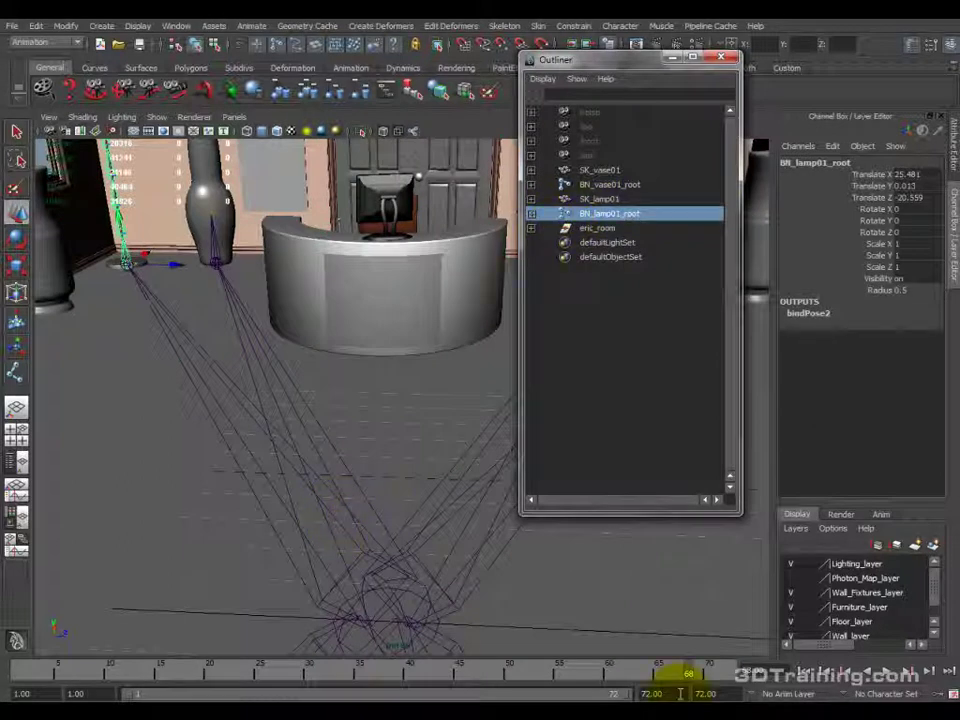
left_click_drag(909, 177, 888, 190)
type("0")
key("Return")
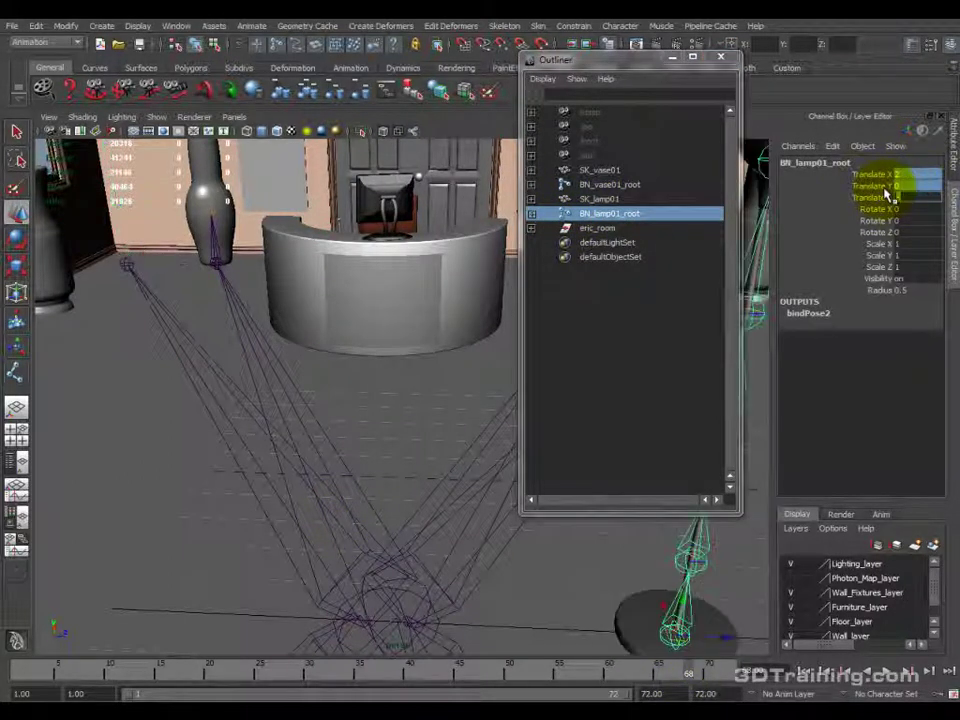
left_click_drag(321, 491, 396, 523, "alt")
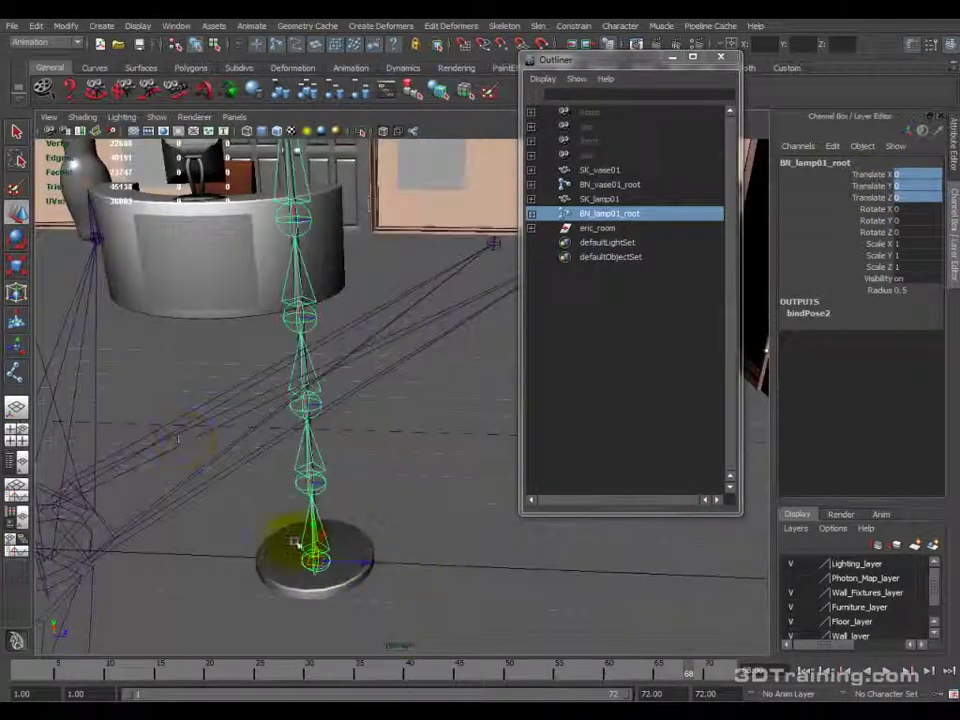
Hide the eric_room group and check the translate and rotate values of BN_lamp01_root with the lamp framed.
left_click(600, 228)
right_click_drag(422, 314, 427, 213, "alt")
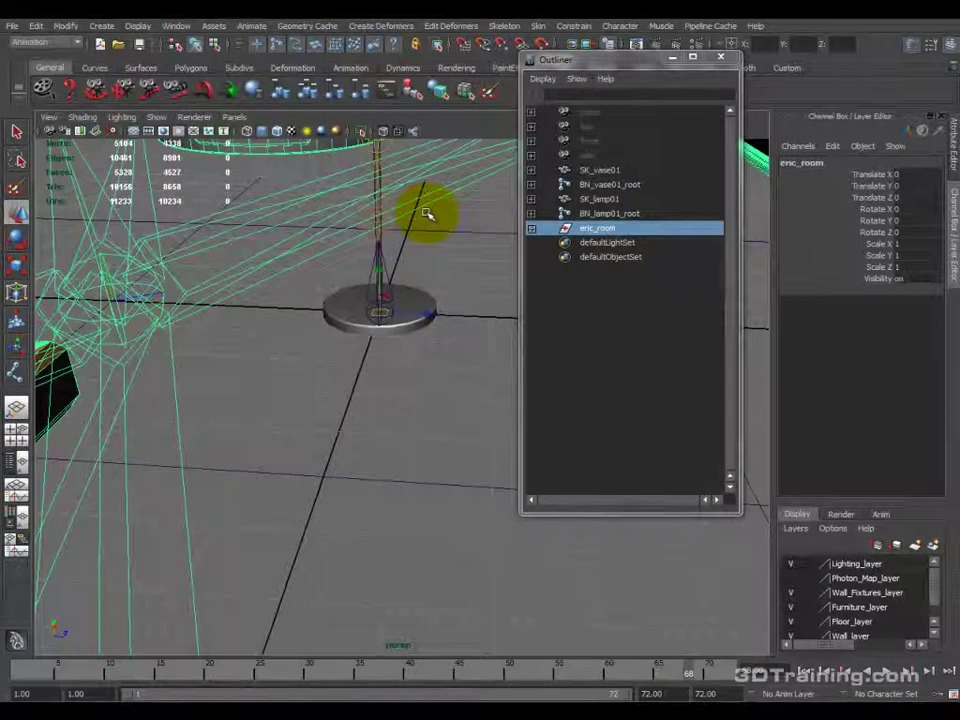
key("ctrl+h")
right_click_drag(375, 332, 393, 372, "alt")
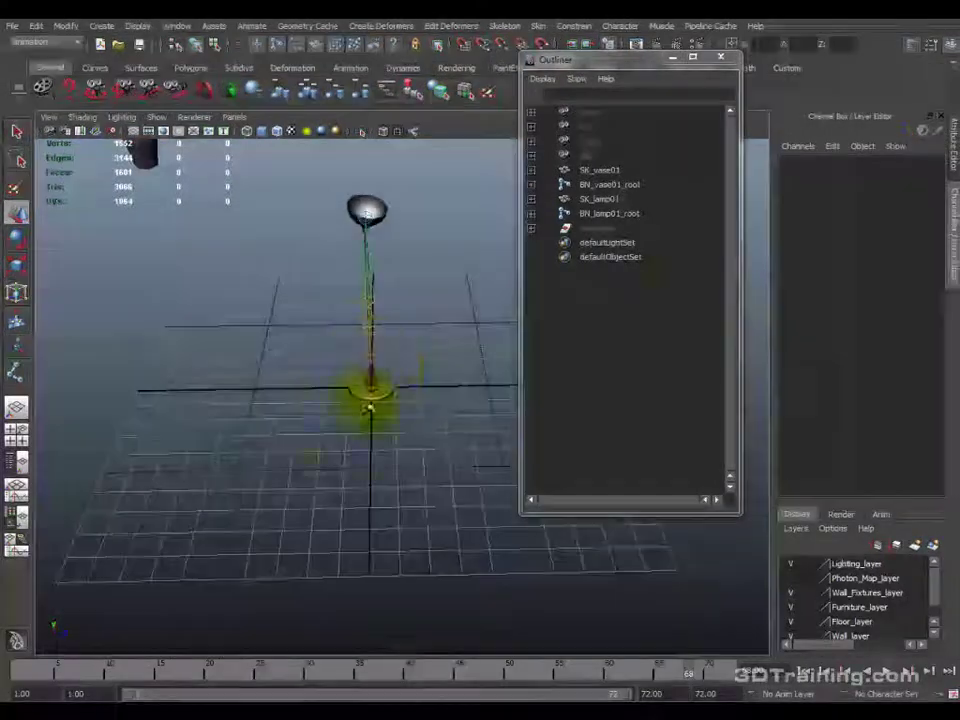
left_click(614, 212)
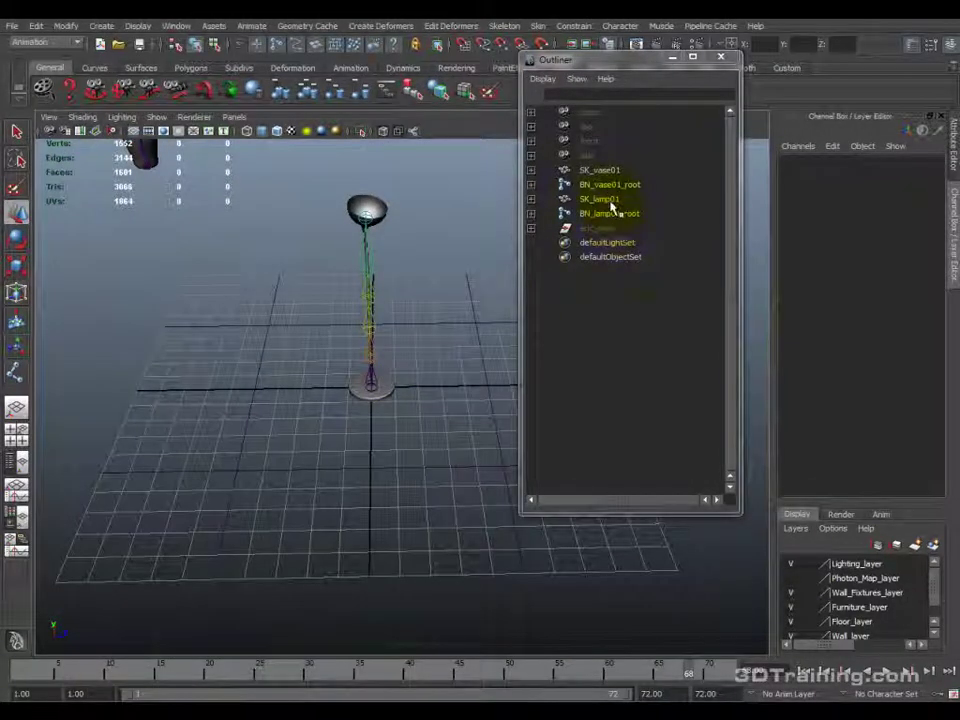
left_click_drag(806, 200, 810, 222)
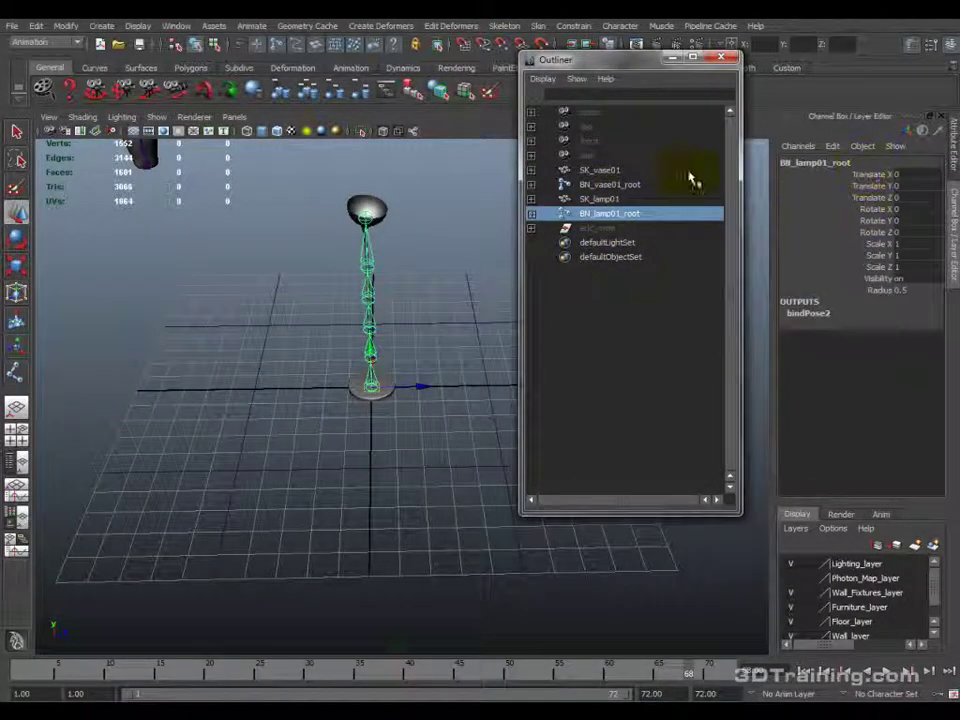
left_click_drag(884, 182, 903, 227)
left_click_drag(424, 264, 407, 425, "alt")
key("f")
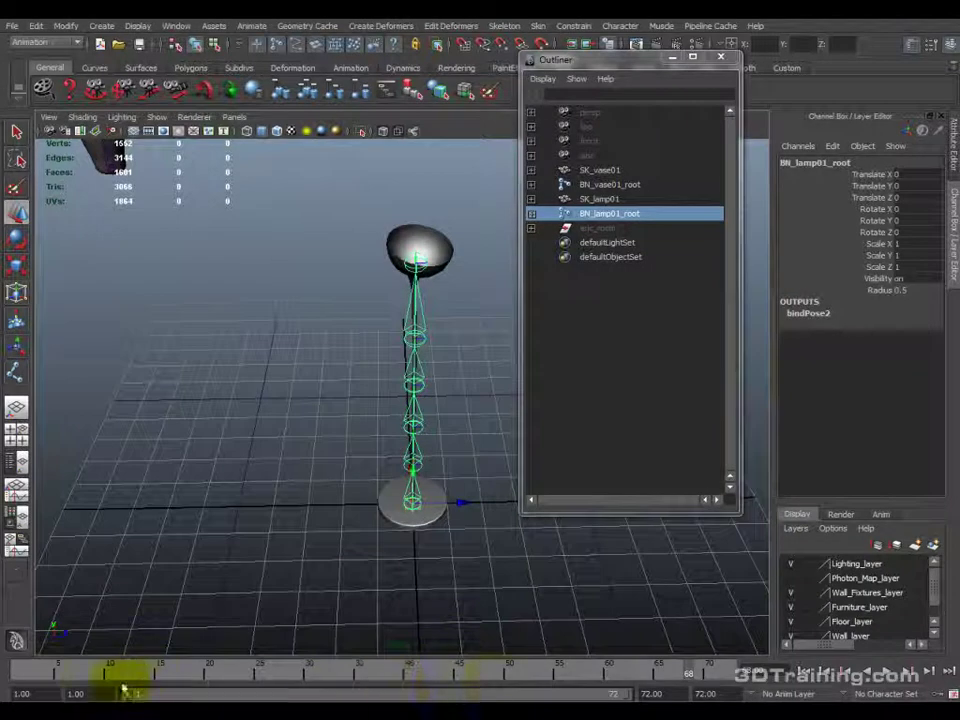
double_click(651, 693)
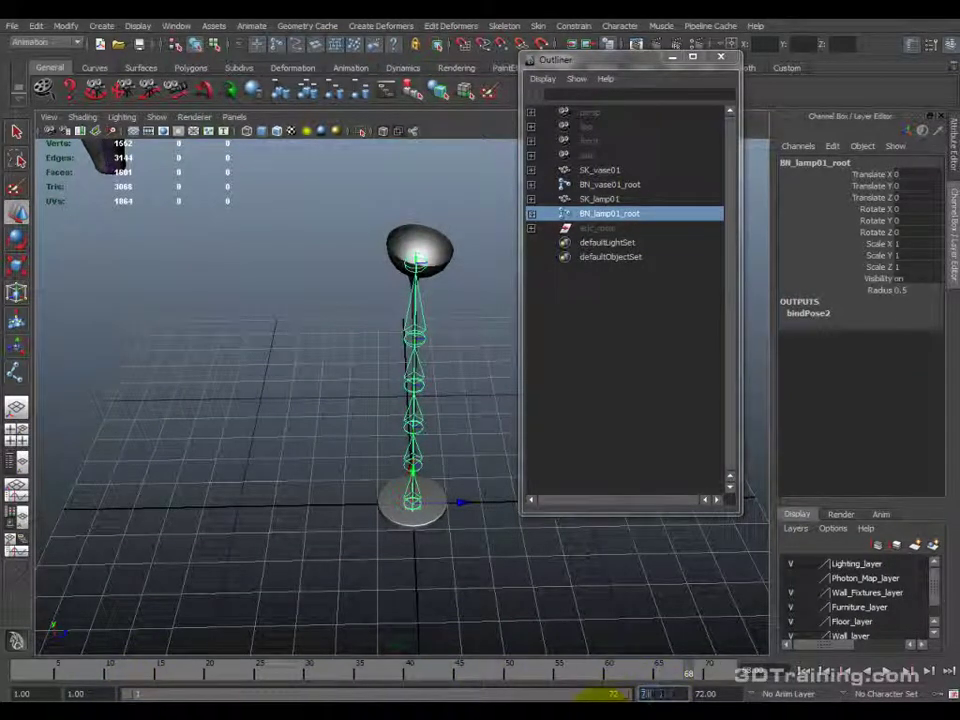
double_click(722, 692)
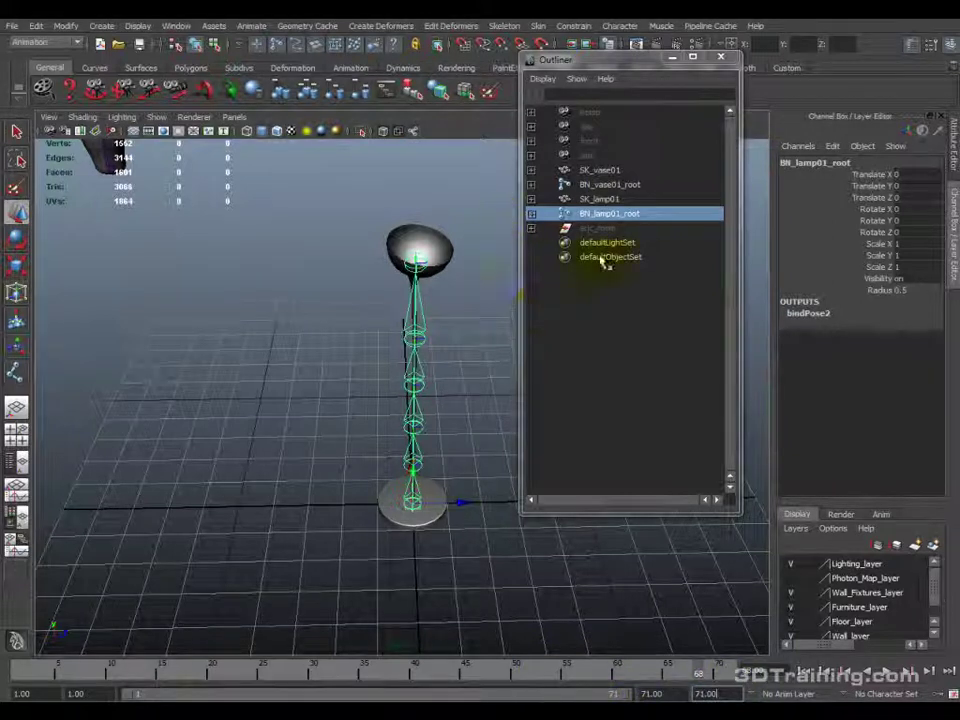
left_click(533, 214, "shift")
left_click(640, 287, "shift")
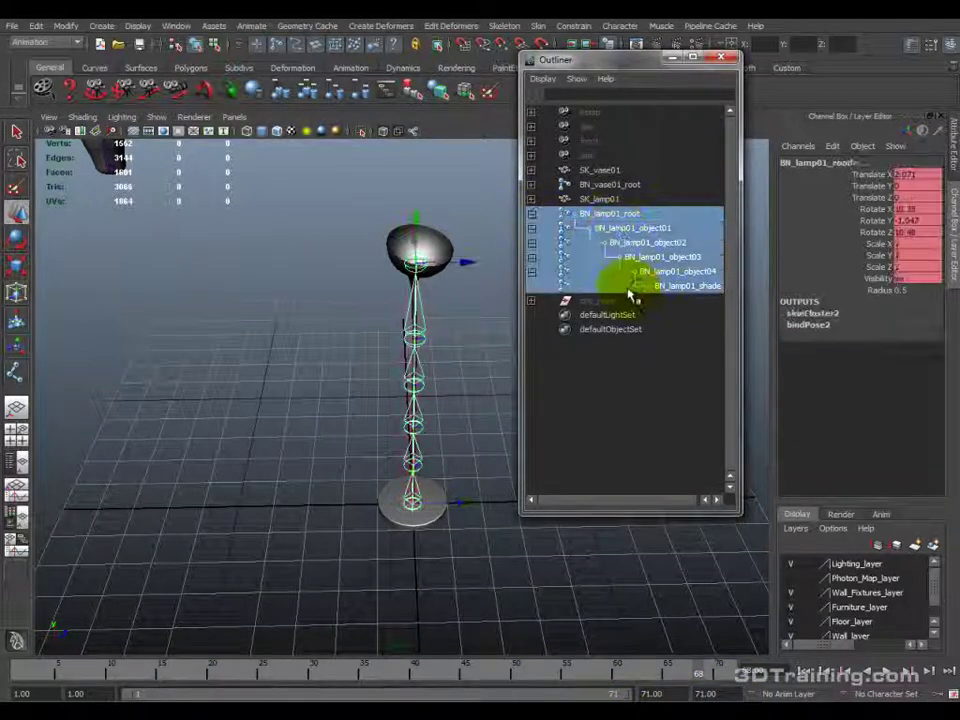
left_click(24, 30)
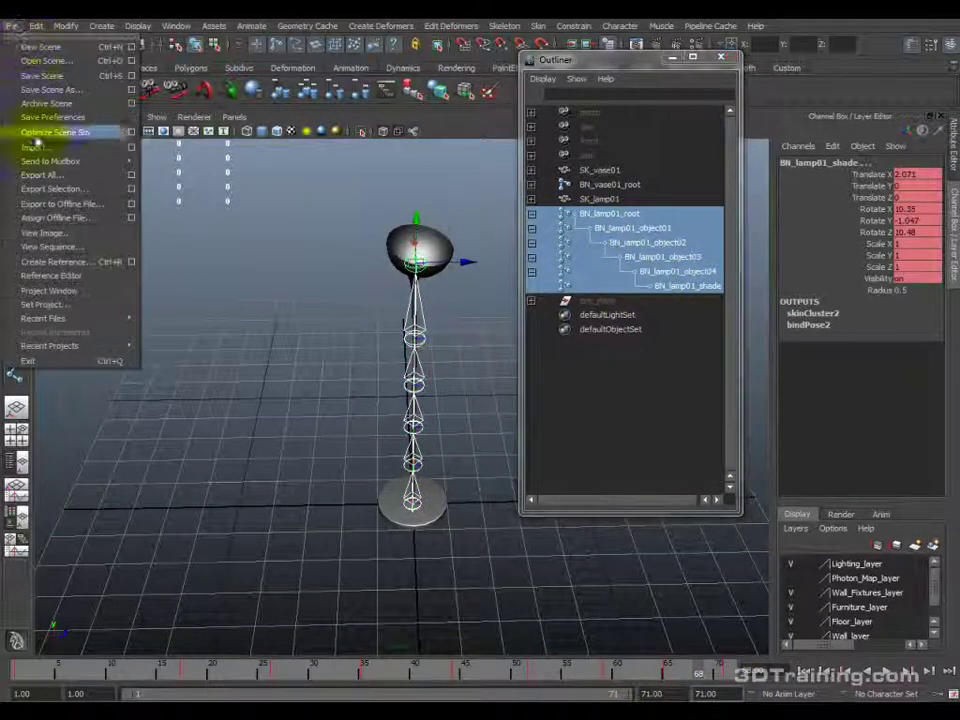
left_click(45, 188)
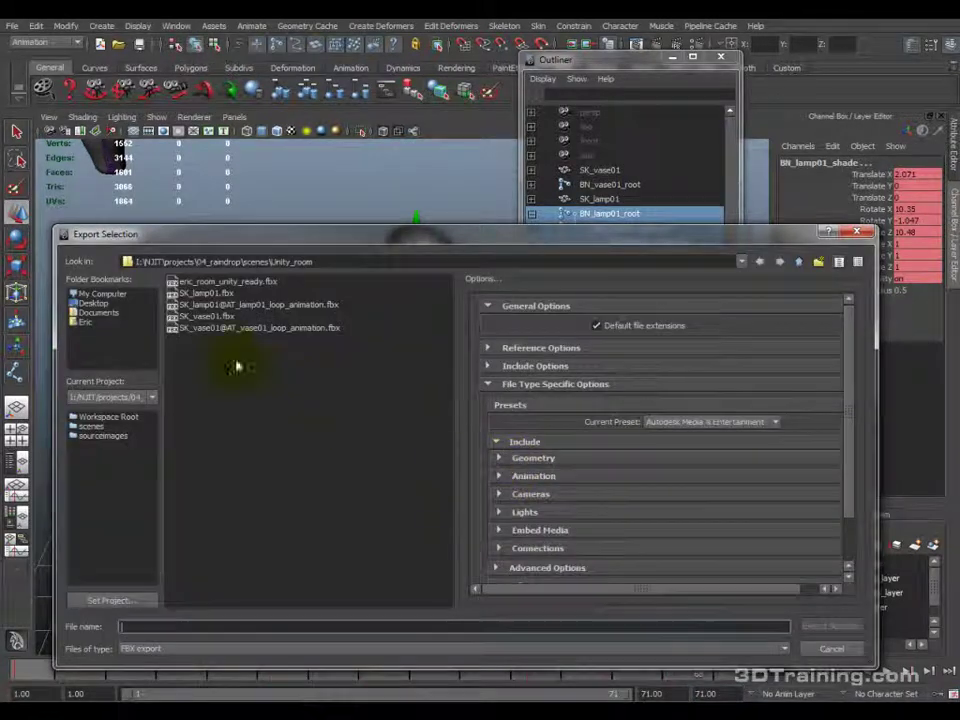
left_click(240, 305)
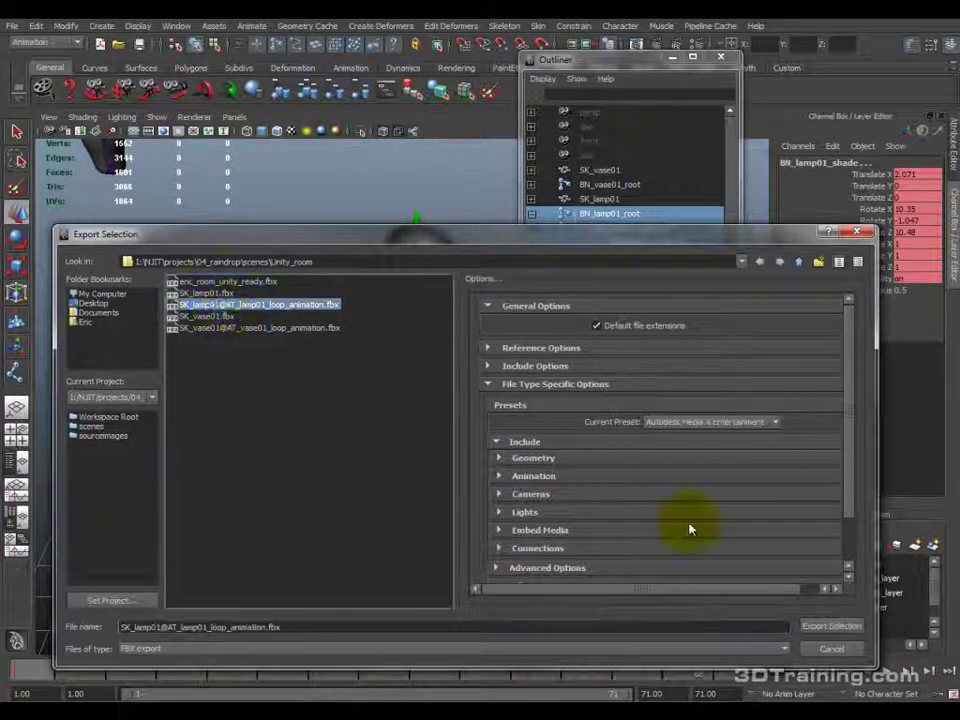
left_click(822, 624)
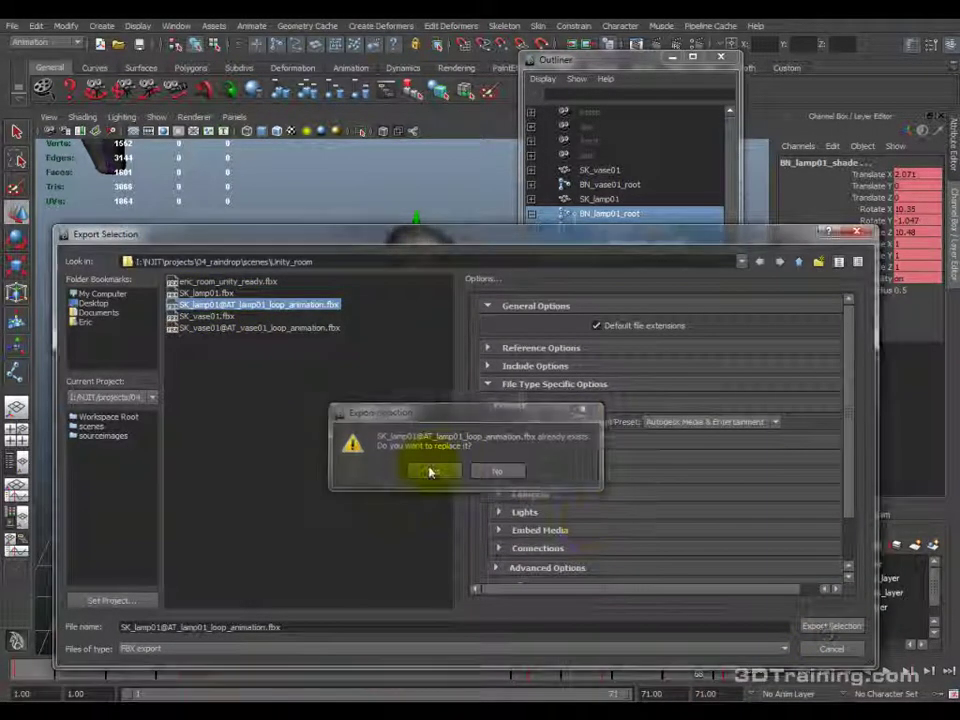
left_click(430, 472)
Try deleting the lamp joints' animation keys at frame 68, check the pose at frame 48, and undo the deletion.
left_click(34, 26)
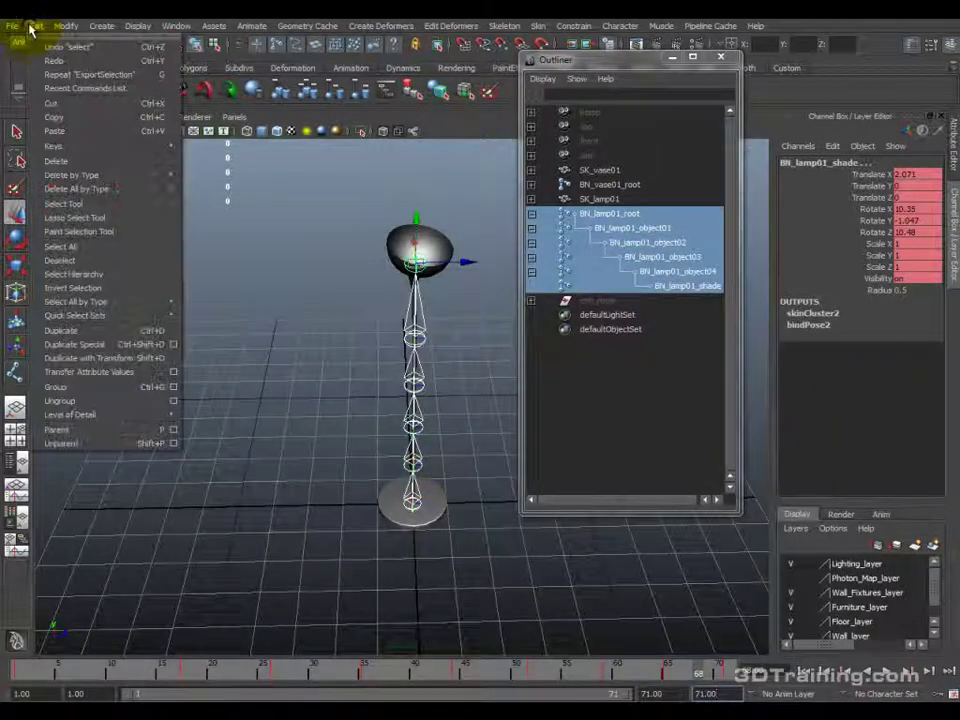
mouse_move(152, 155)
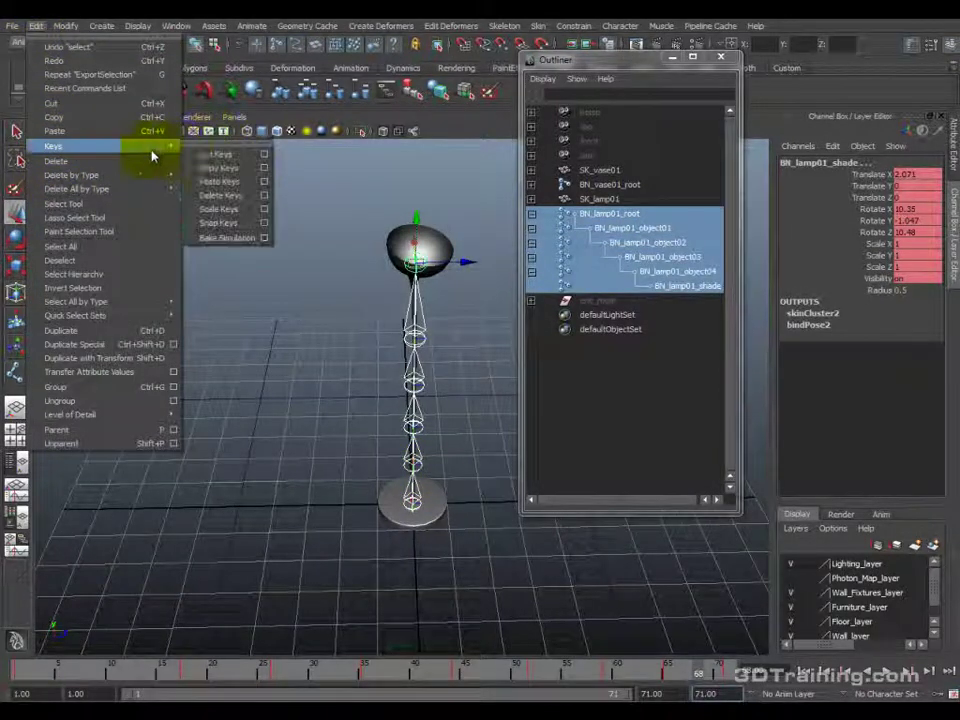
left_click(224, 196)
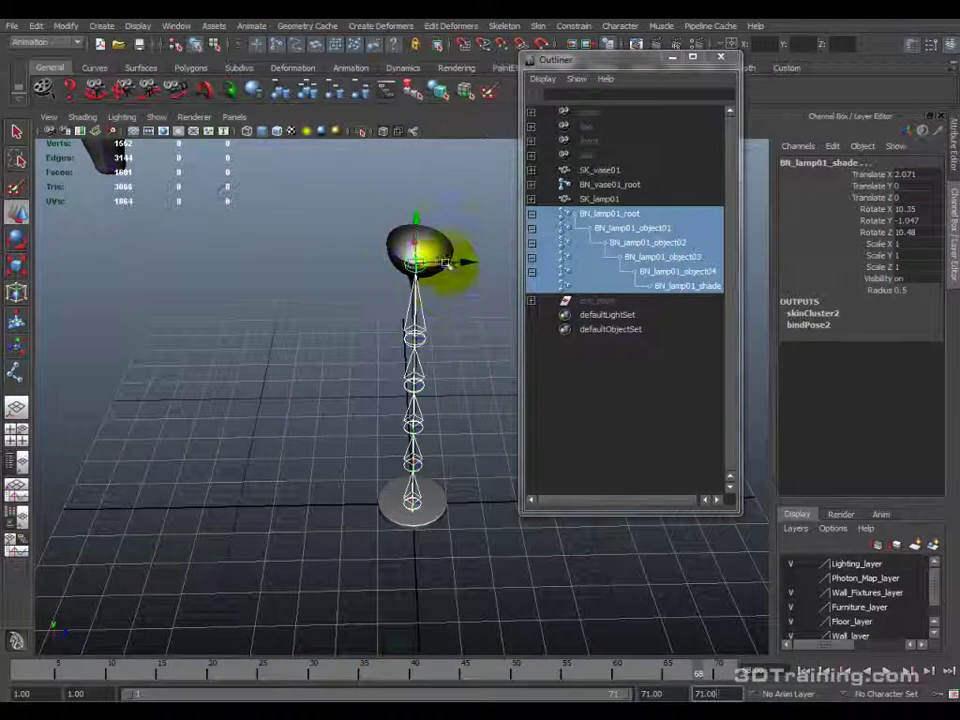
left_click_drag(589, 680, 500, 680)
left_click_drag(415, 300, 413, 193, "alt")
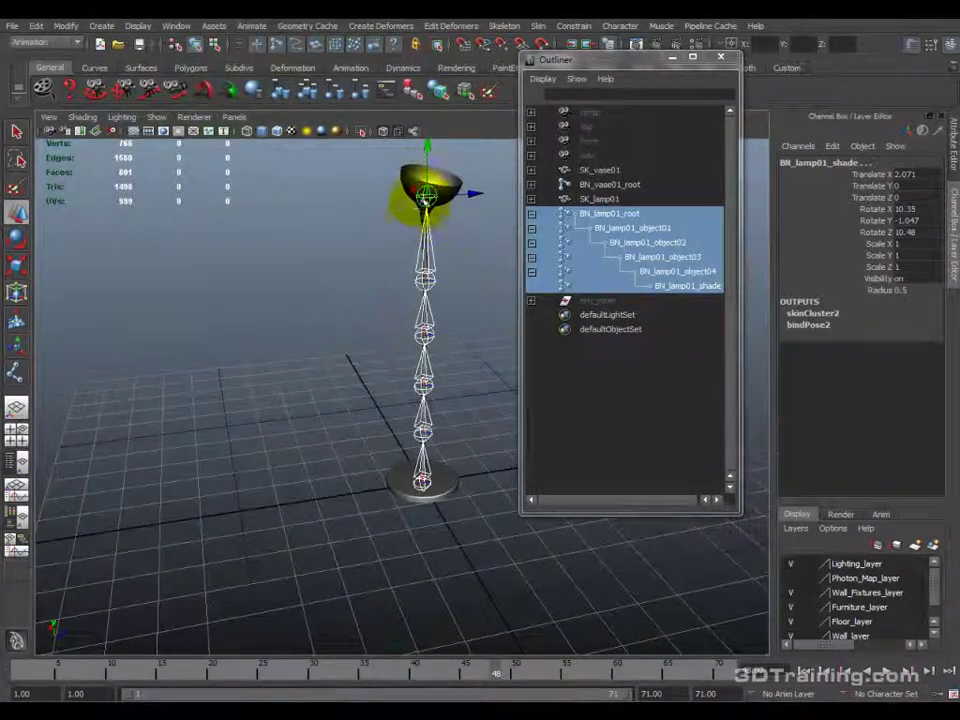
key("ctrl+z")
Return the timeline to frame 1 and delete all animation keys from the selected lamp joints.
left_click(700, 673)
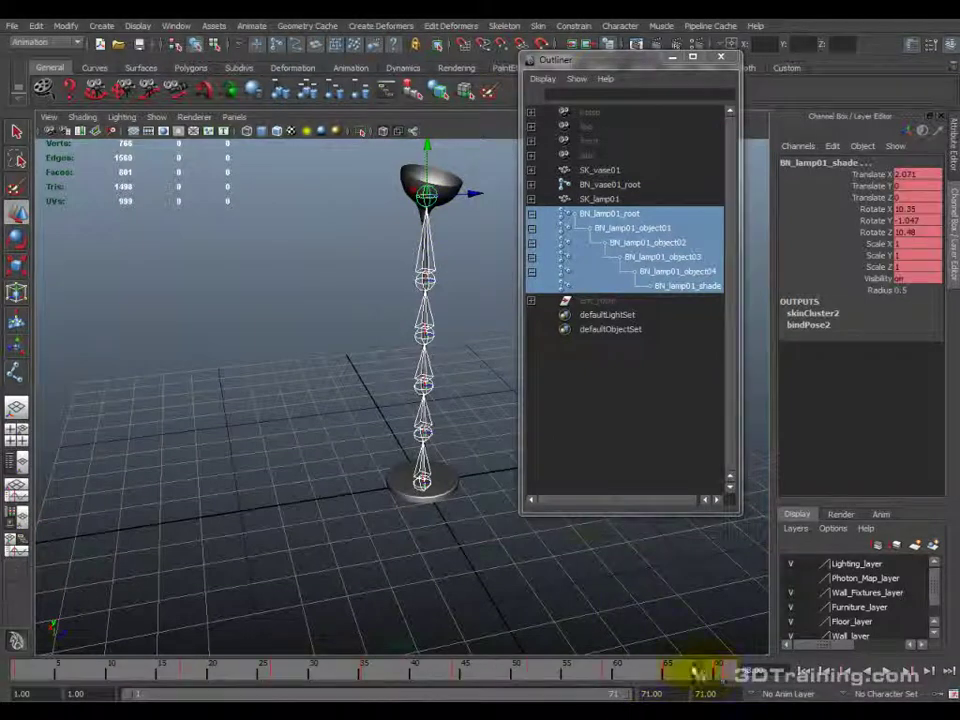
left_click_drag(713, 673, 12, 692)
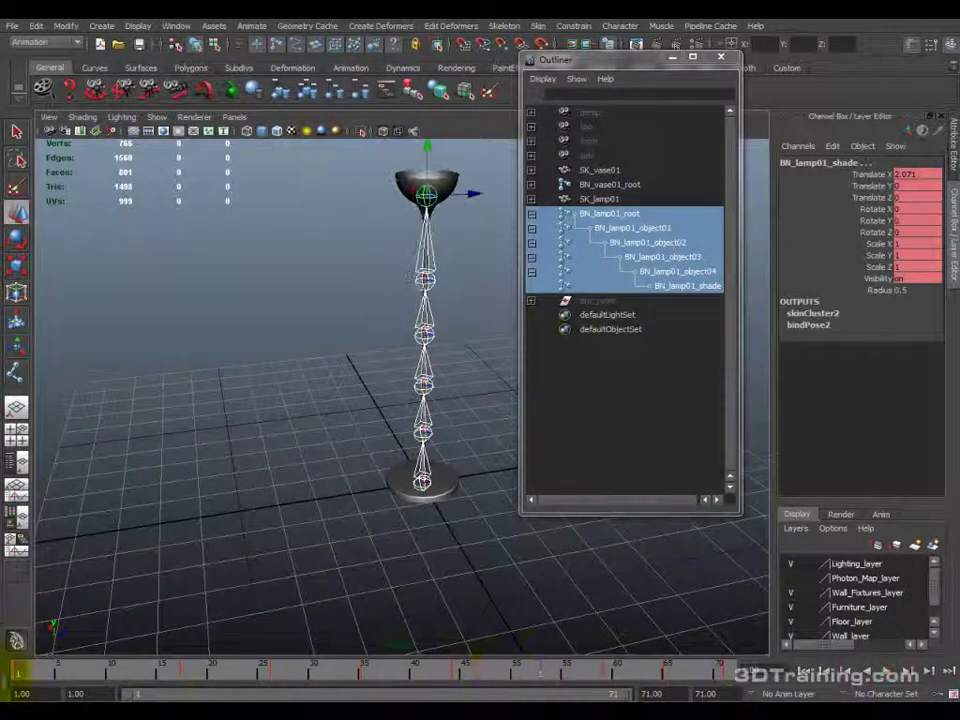
key("w")
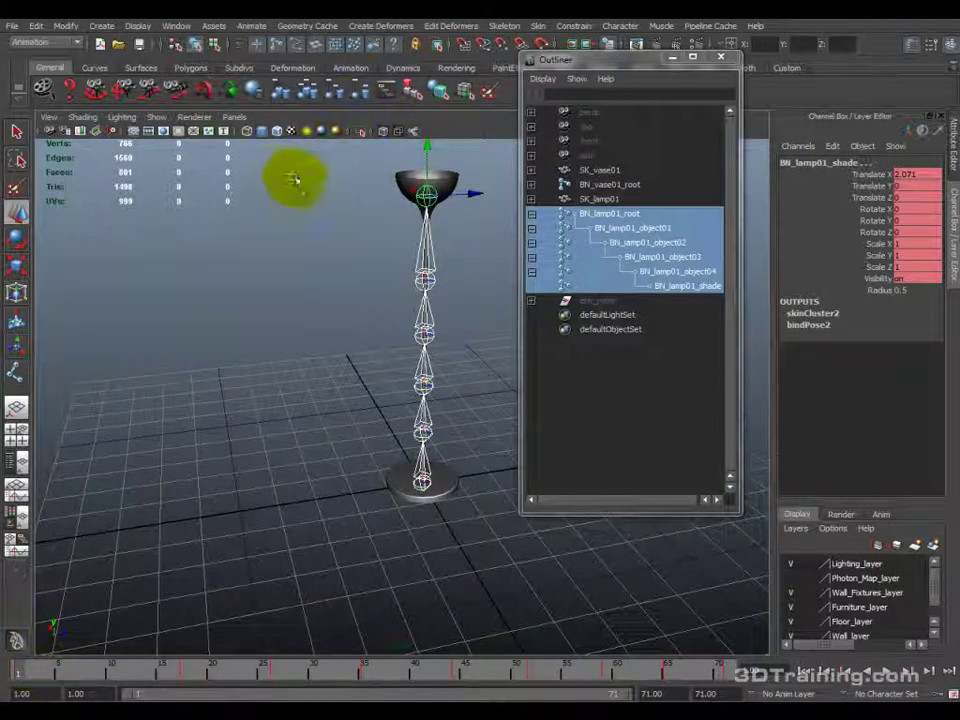
left_click(36, 26)
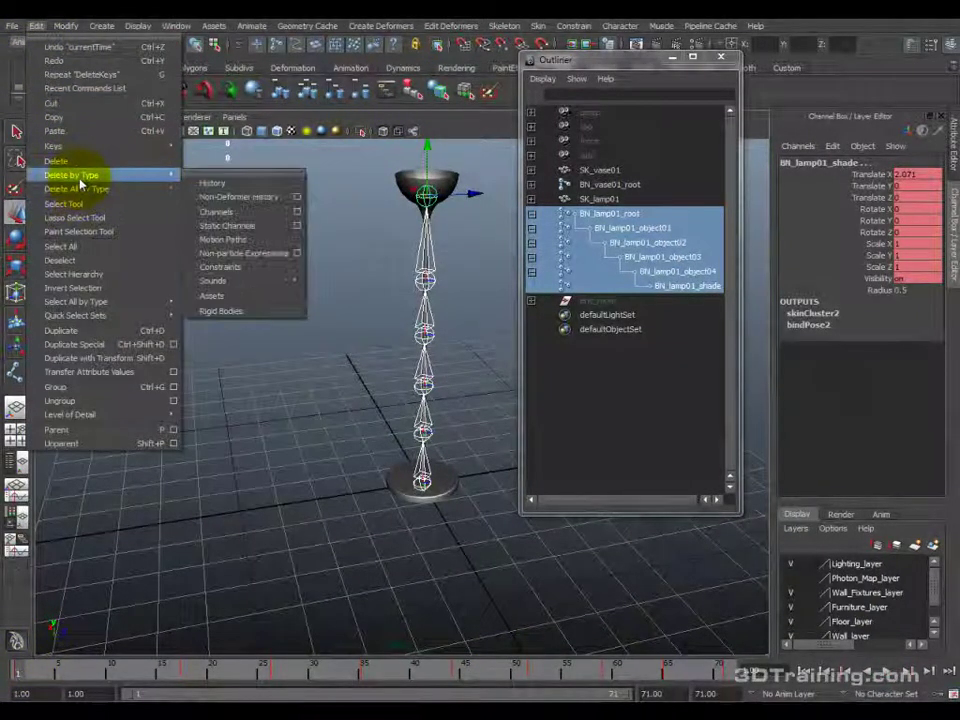
mouse_move(190, 147)
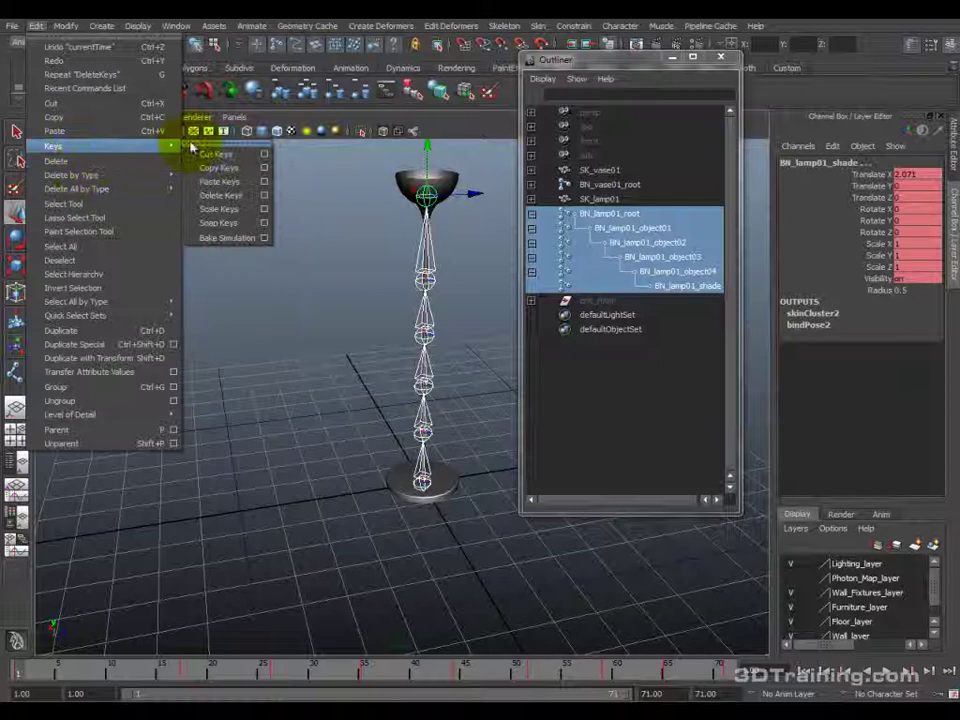
left_click(222, 198)
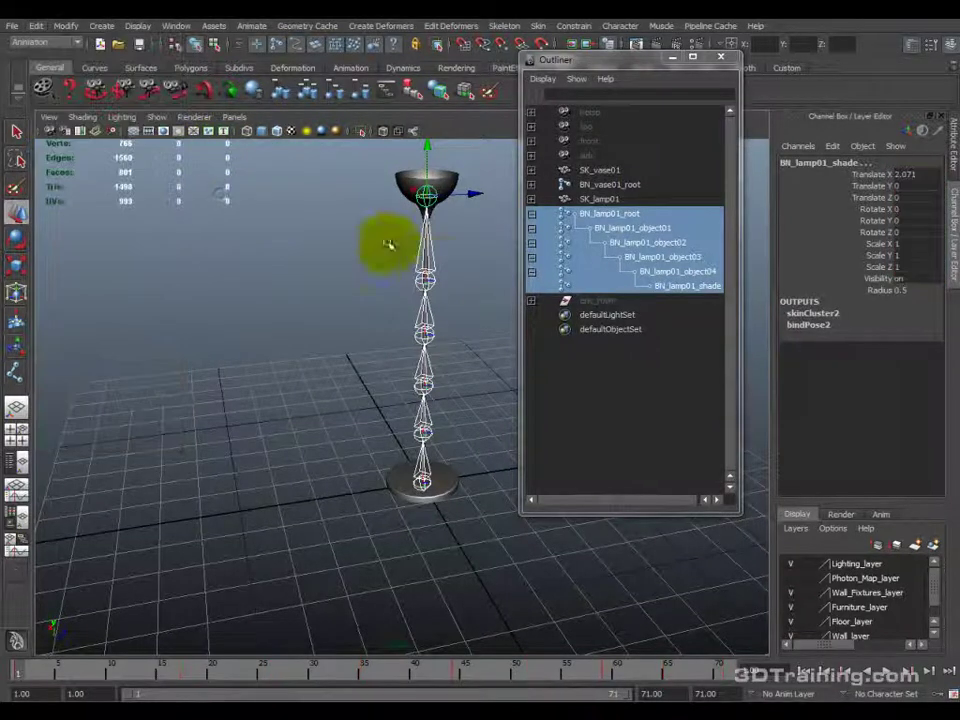
Export the SK_lamp01 mesh together with its full joint chain as FBX, overwriting SK_lamp01.fbx in the Unity_room folder.
left_click(598, 199, "ctrl")
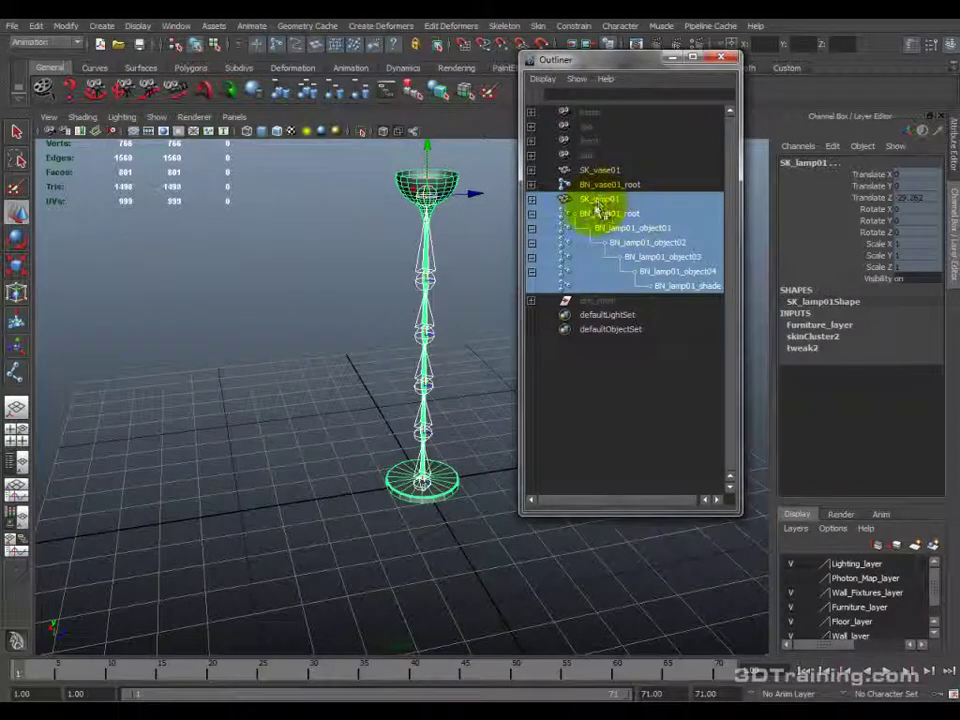
left_click(595, 216, "ctrl")
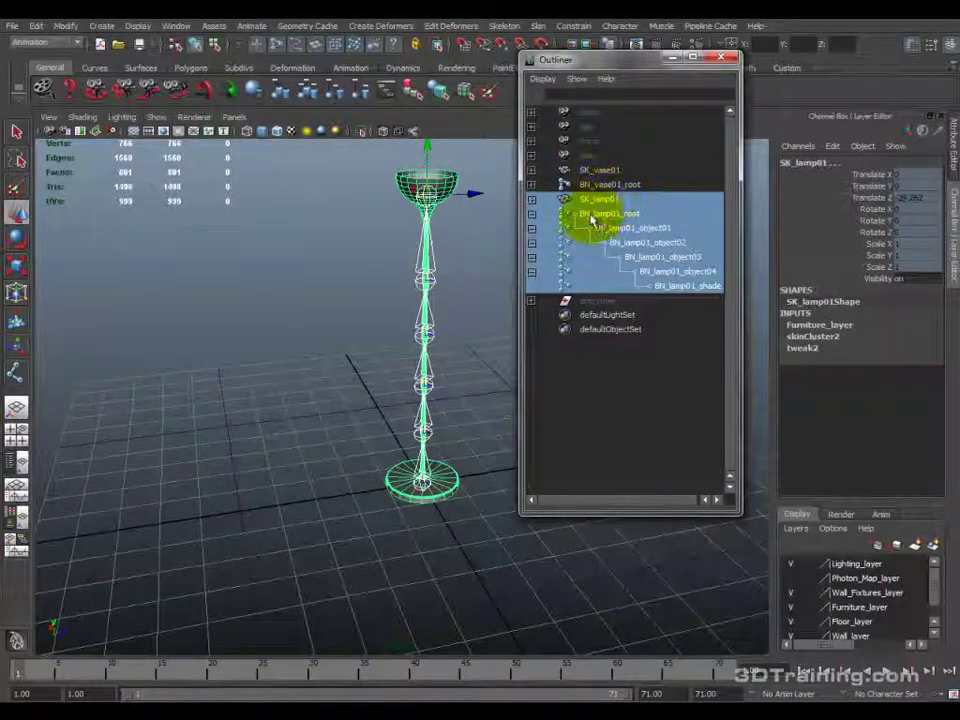
left_click(20, 28)
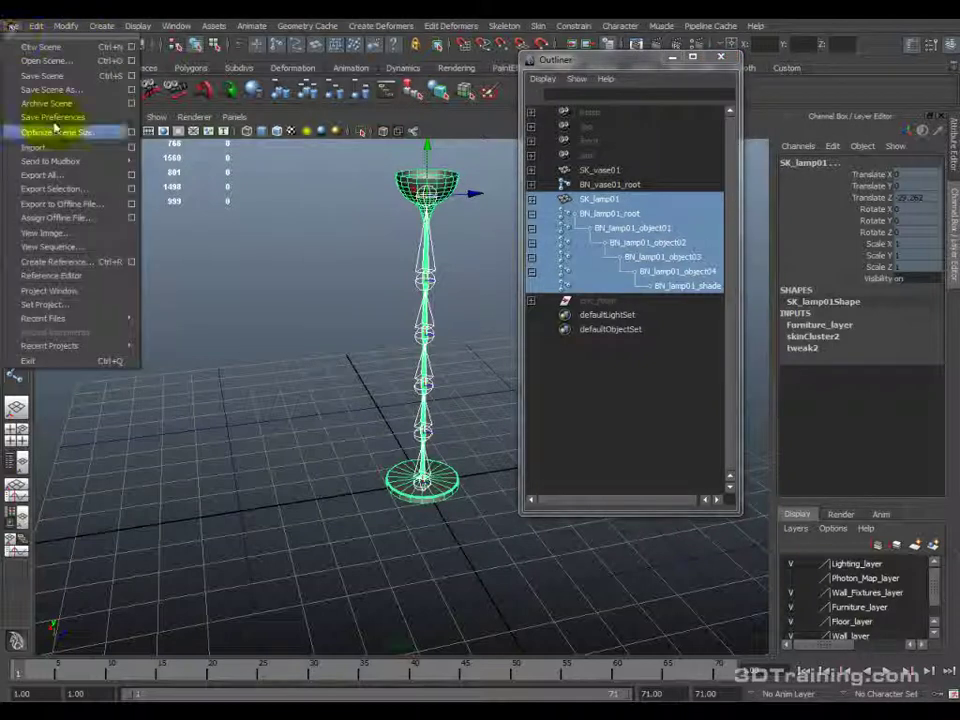
left_click(92, 193)
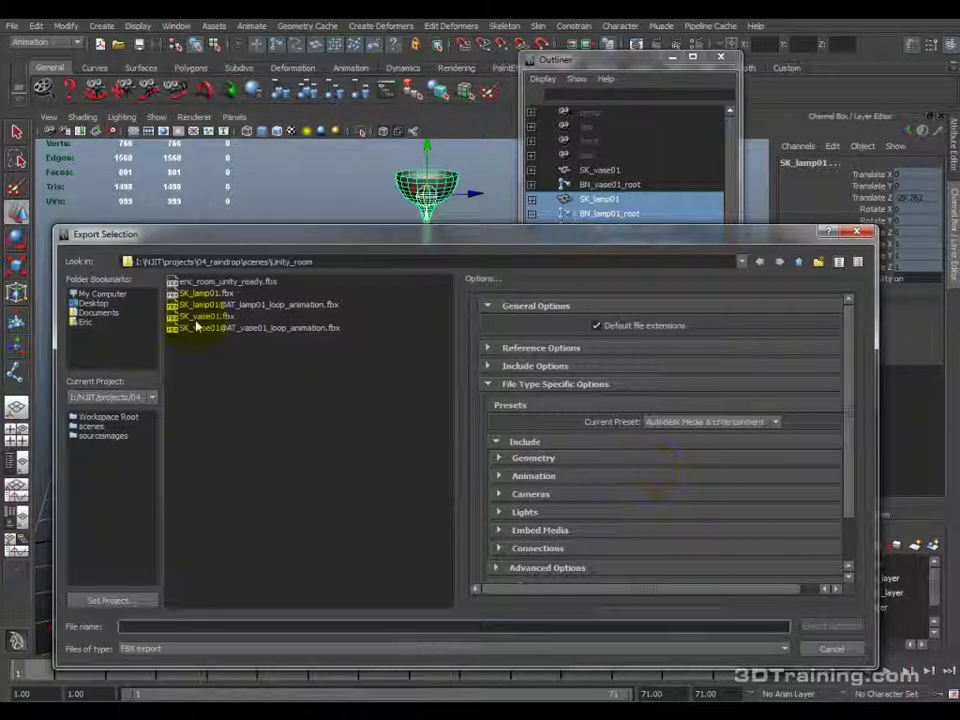
left_click(216, 294)
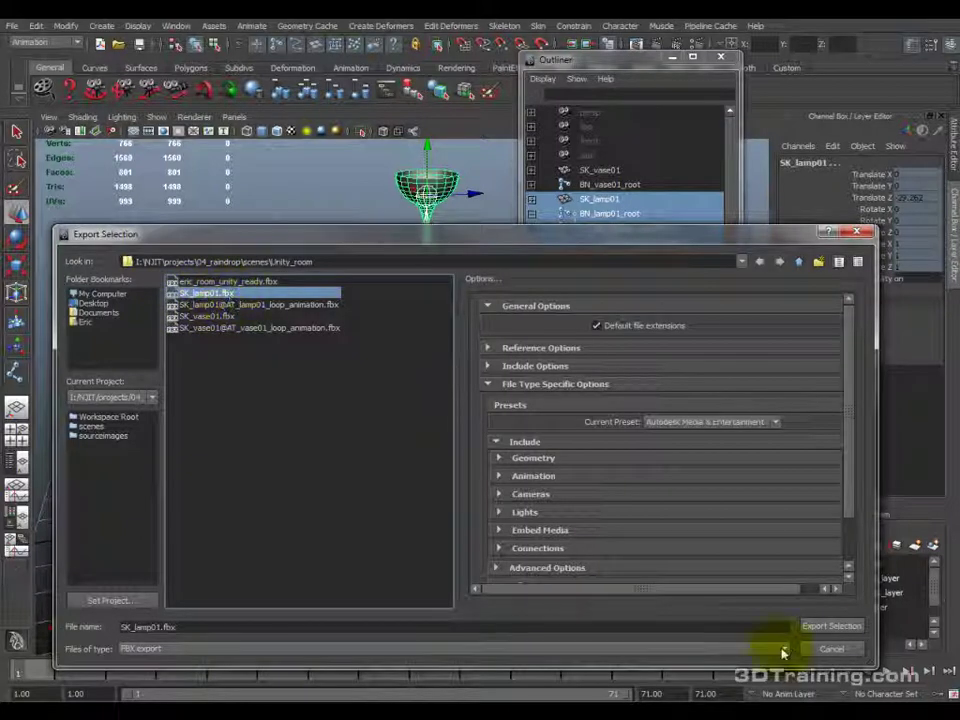
left_click(826, 627)
left_click(429, 466)
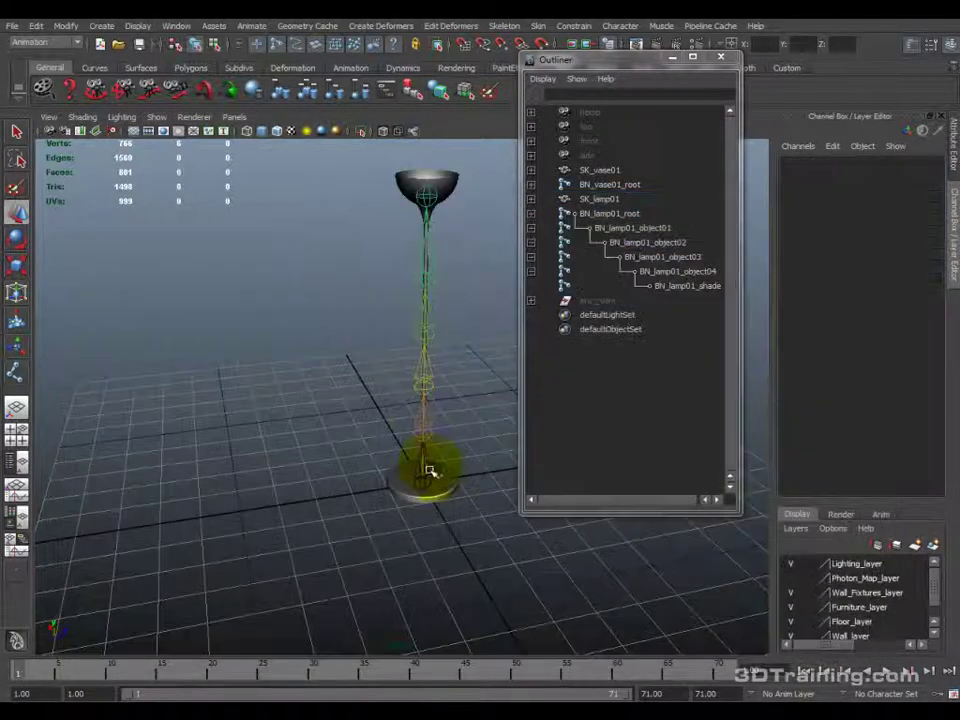
Hide the SK_lamp01 mesh together with its whole BN_lamp01 joint chain.
left_click(605, 200)
left_click(634, 283, "shift")
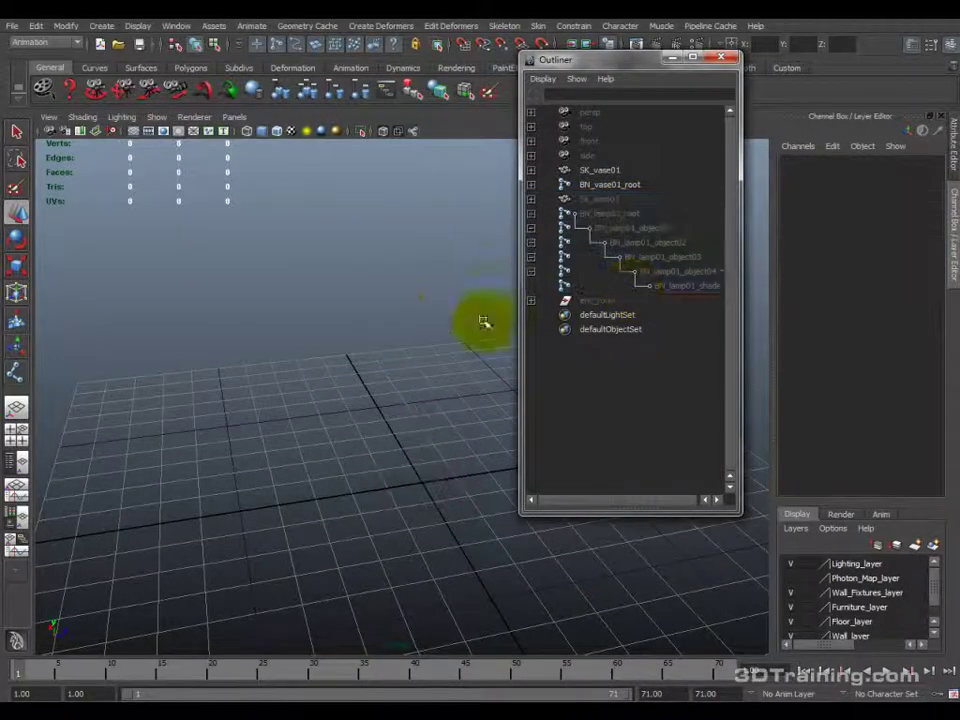
left_click_drag(483, 322, 366, 317, "alt")
Move the BN_vase01_root joint to the origin by setting its Translate X, Y and Z to 0.
left_click(606, 185)
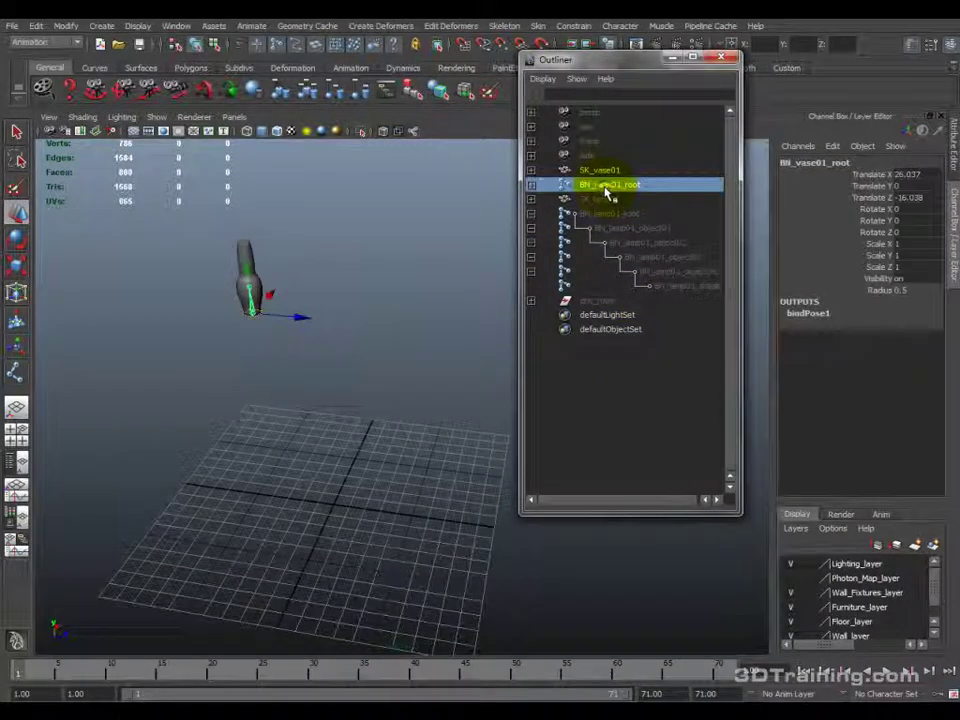
left_click(798, 184)
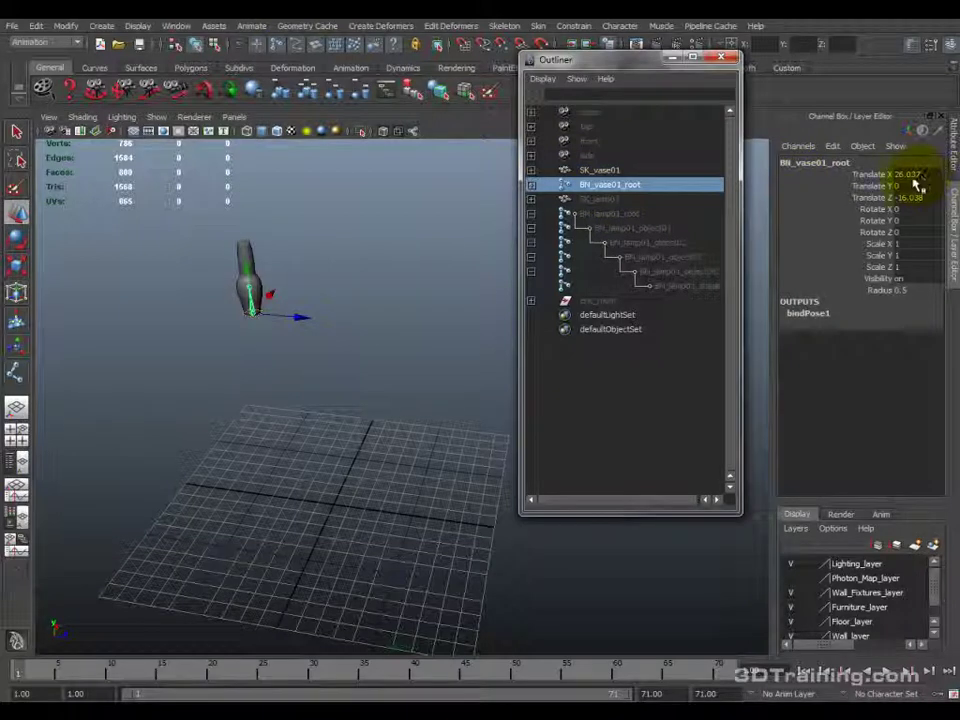
left_click_drag(917, 186, 914, 202)
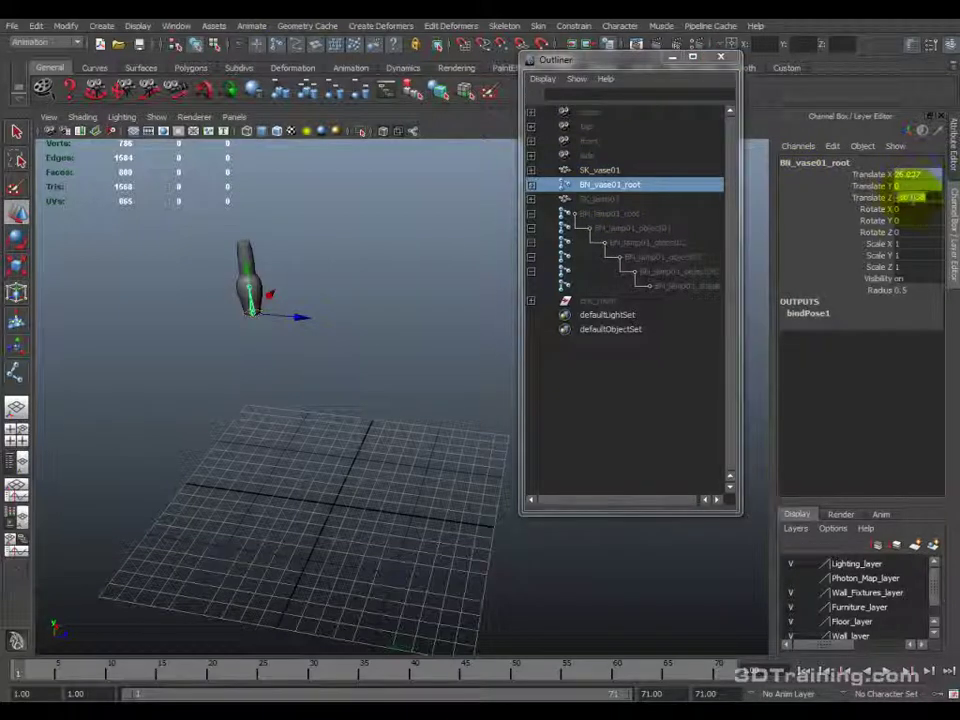
type("0")
key("Return")
left_click(300, 553)
right_click_drag(300, 553, 396, 380, "alt")
left_click_drag(396, 380, 389, 474, "alt")
right_click_drag(391, 474, 338, 426, "alt")
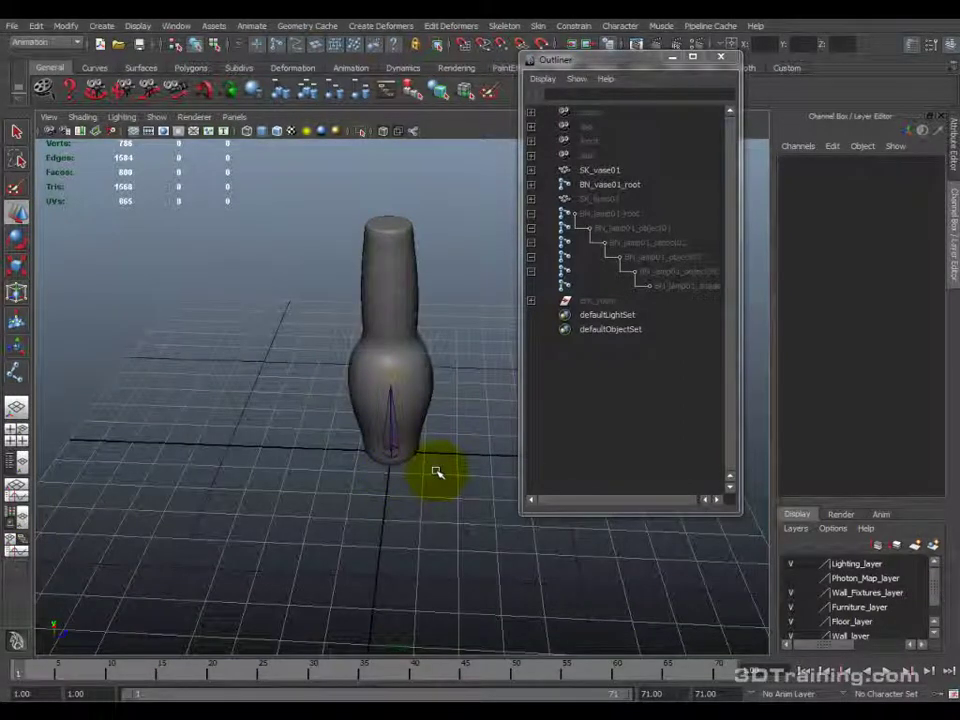
Set the playback range's end to frame 48.
double_click(651, 693)
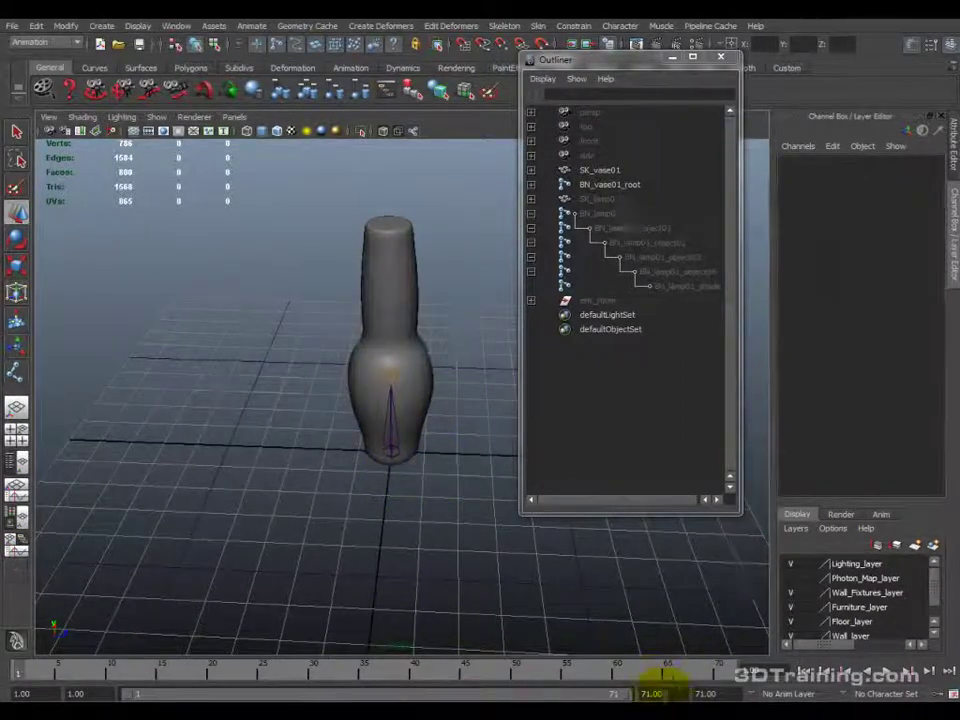
type("48")
key("Return")
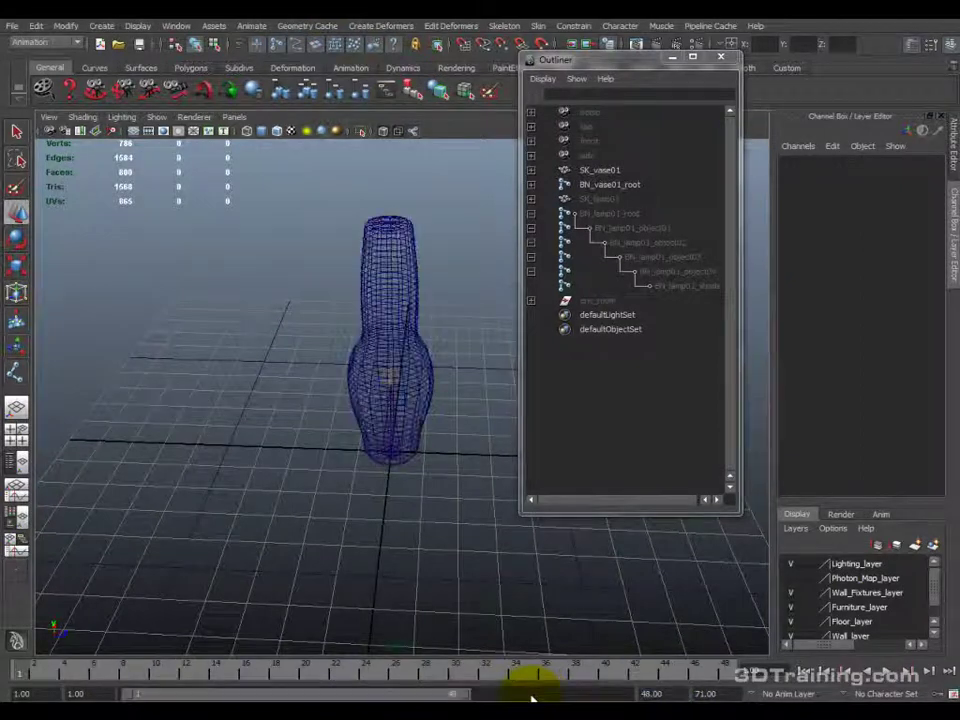
key("8")
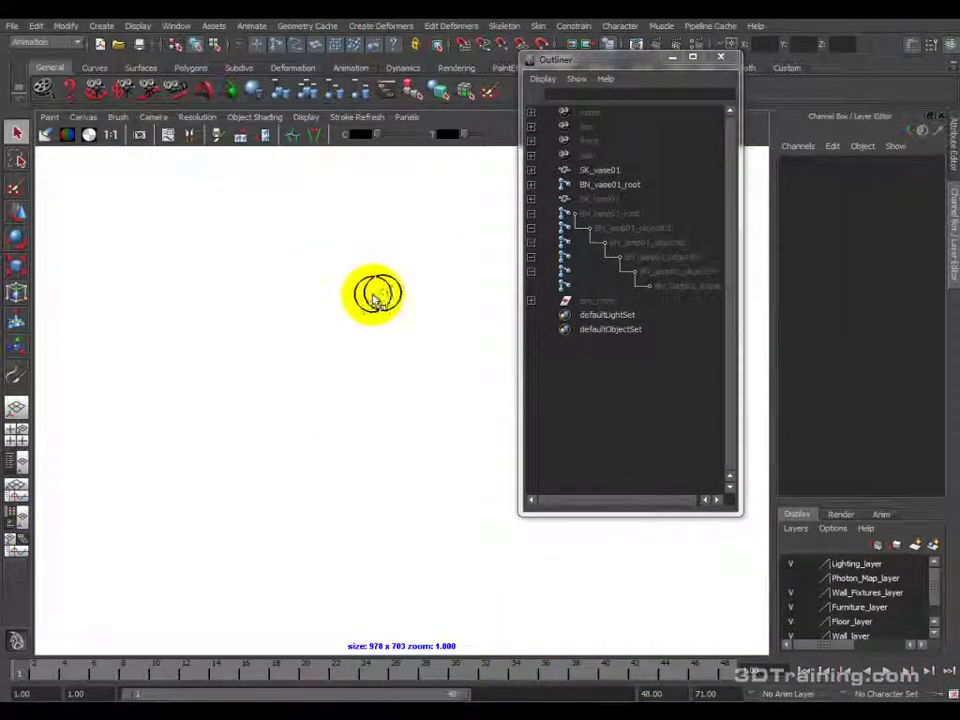
key("space")
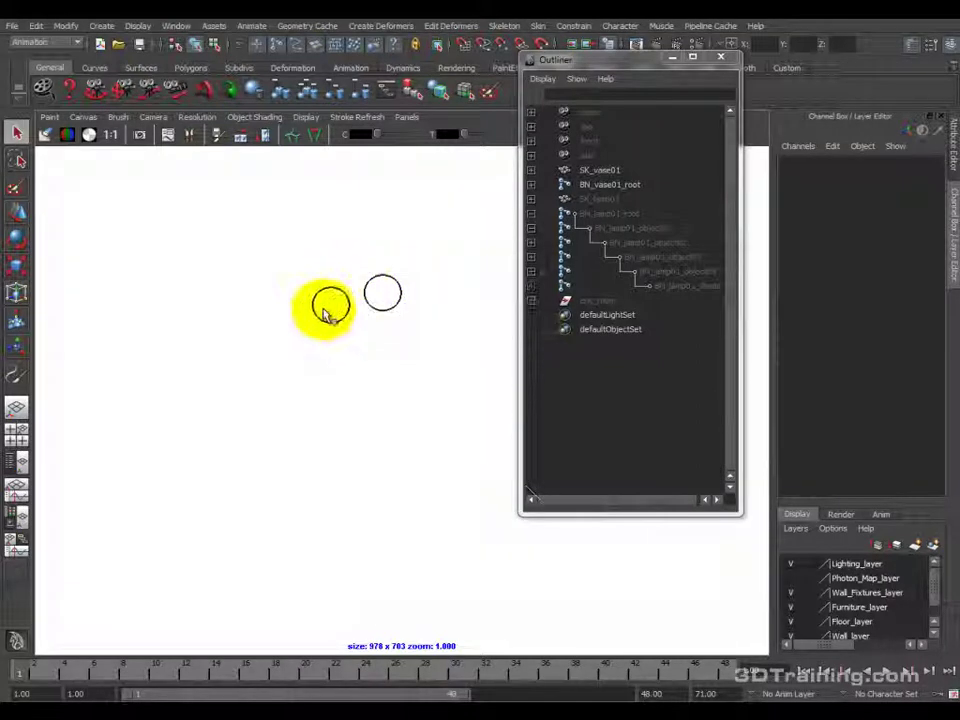
left_click(16, 440)
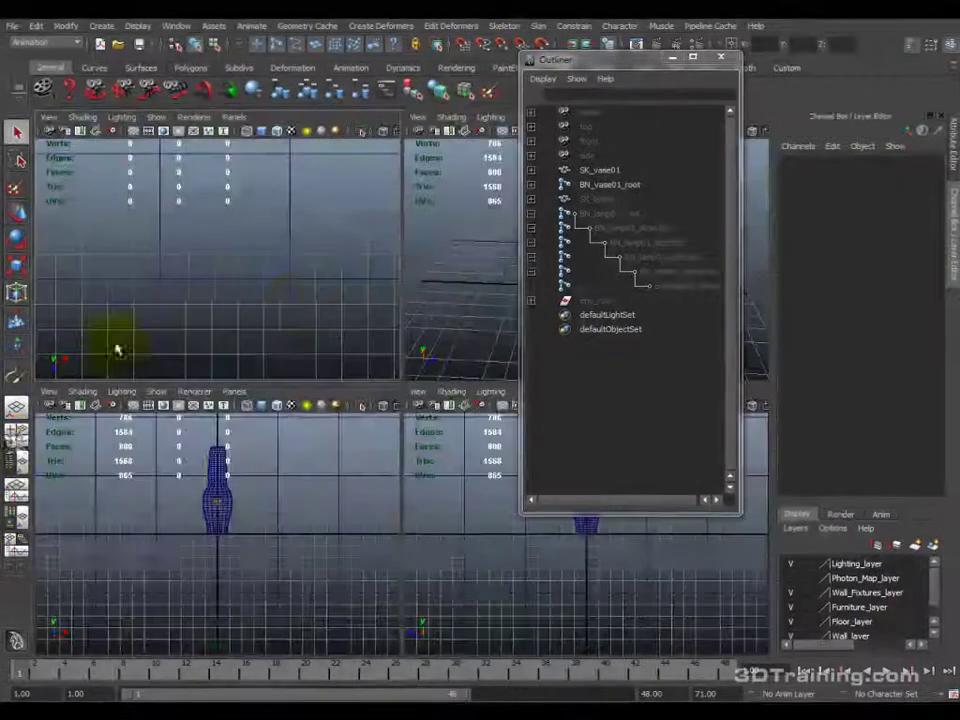
key("space")
left_click_drag(479, 232, 454, 266, "alt")
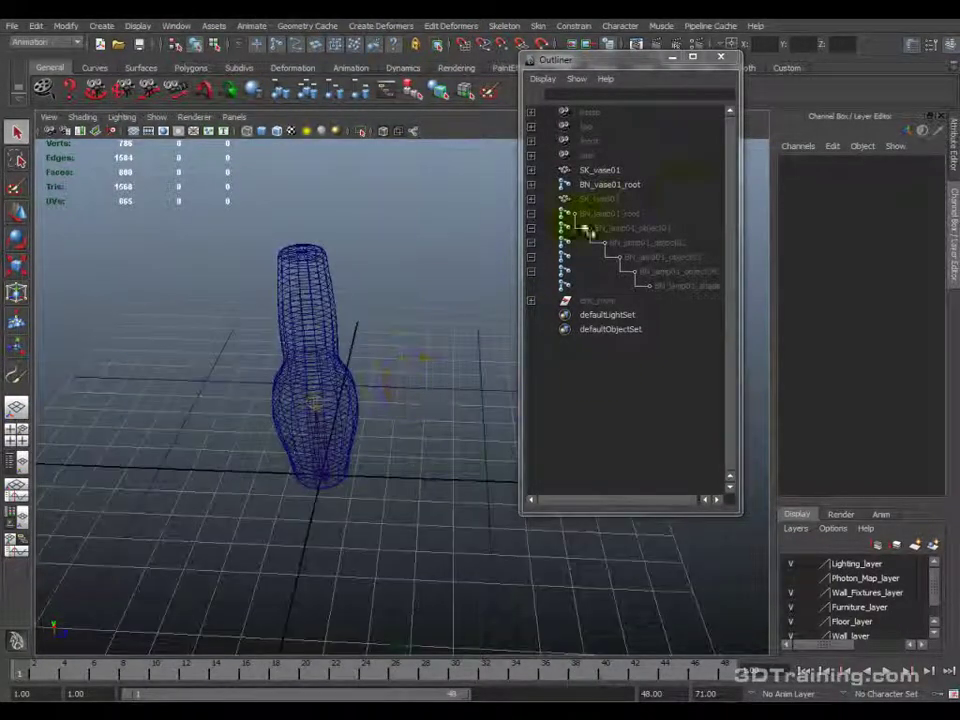
Set the scene's overall animation end to frame 48, matching the playback end.
left_click(628, 186)
left_click(601, 501)
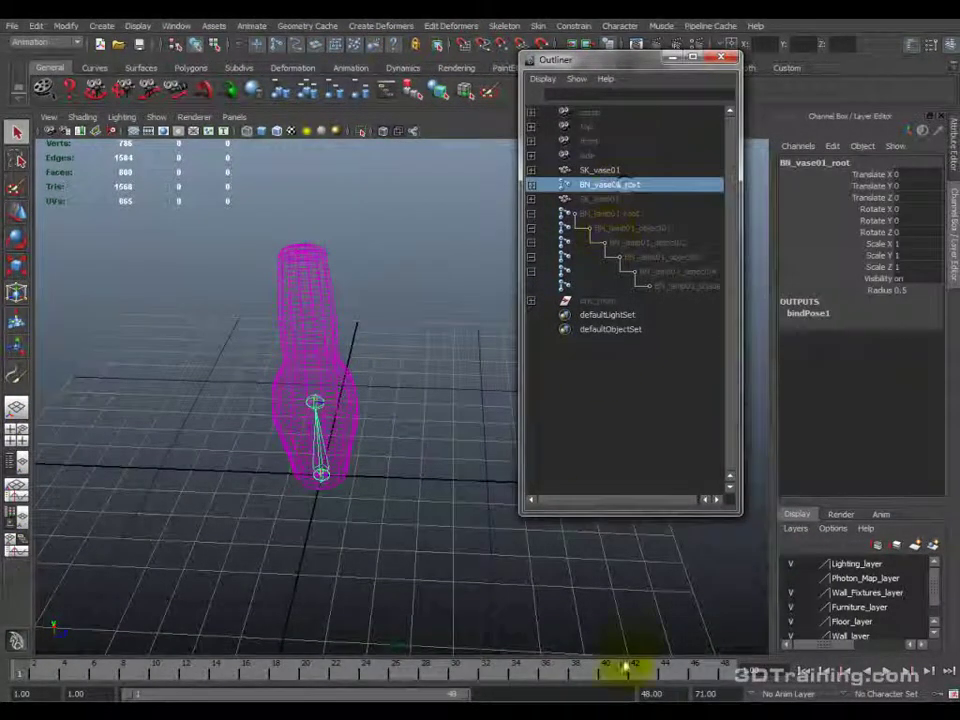
left_click(710, 693)
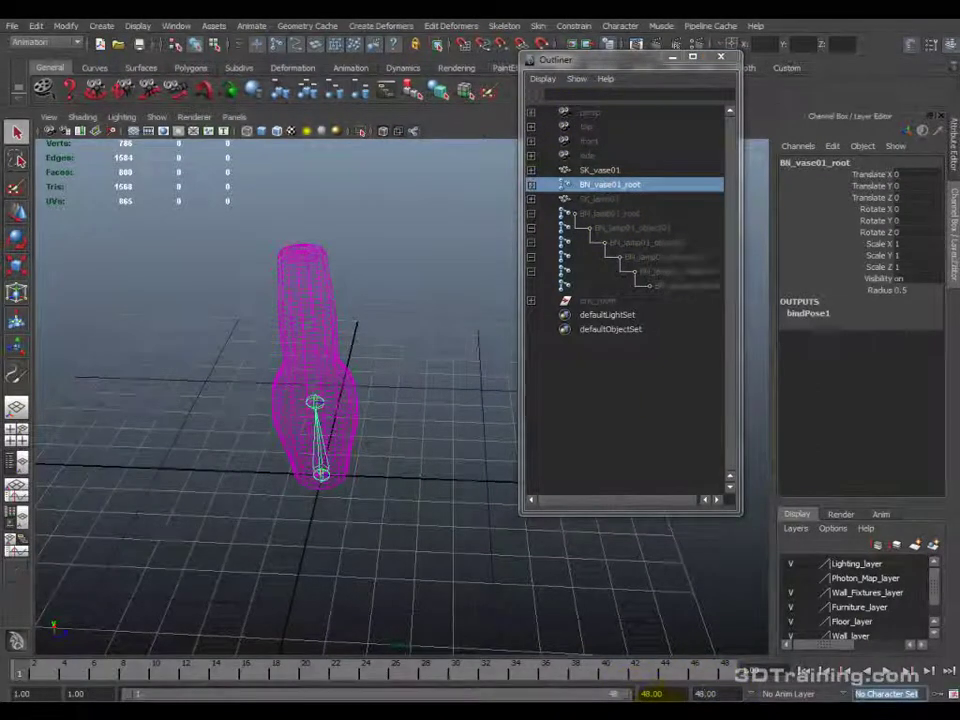
left_click(388, 440)
left_click(576, 656)
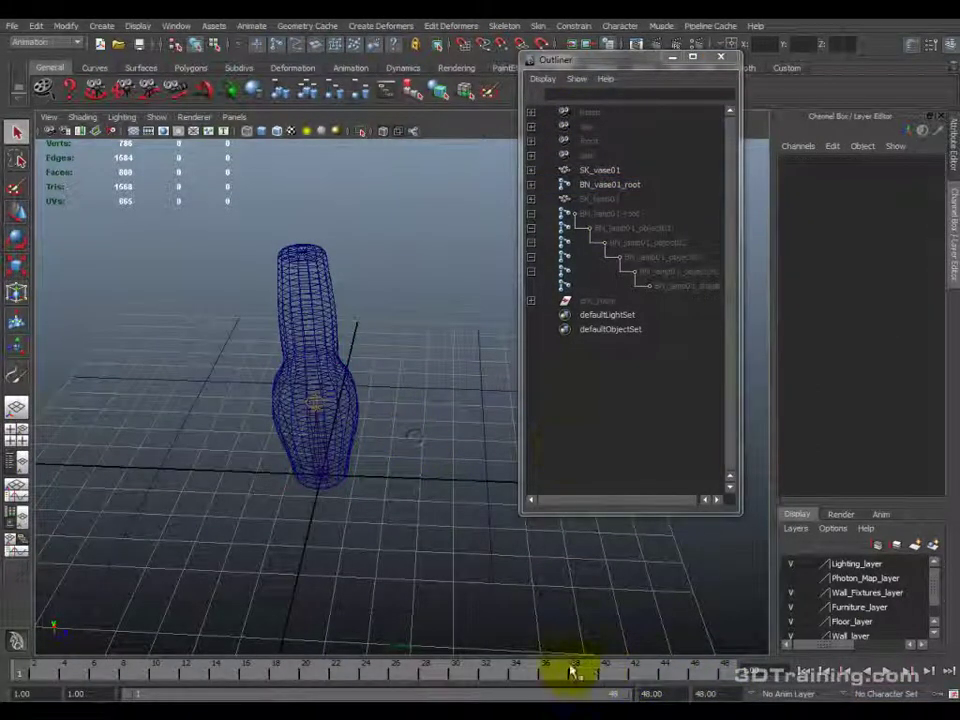
left_click(612, 186)
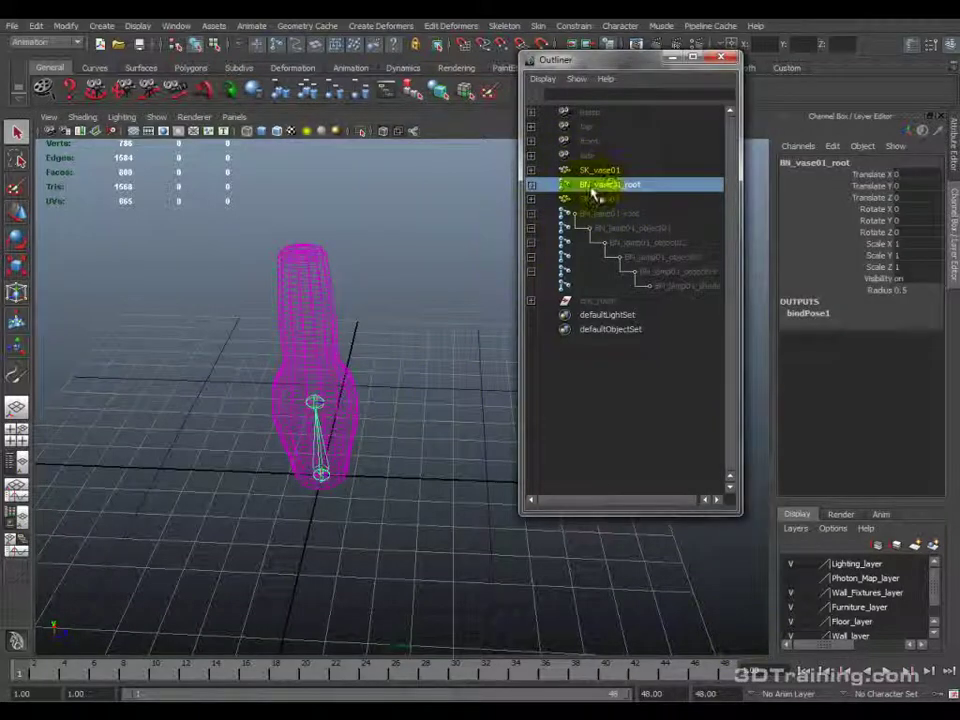
left_click(531, 185)
left_click(630, 199)
left_click_drag(427, 656, 670, 671)
left_click(14, 25)
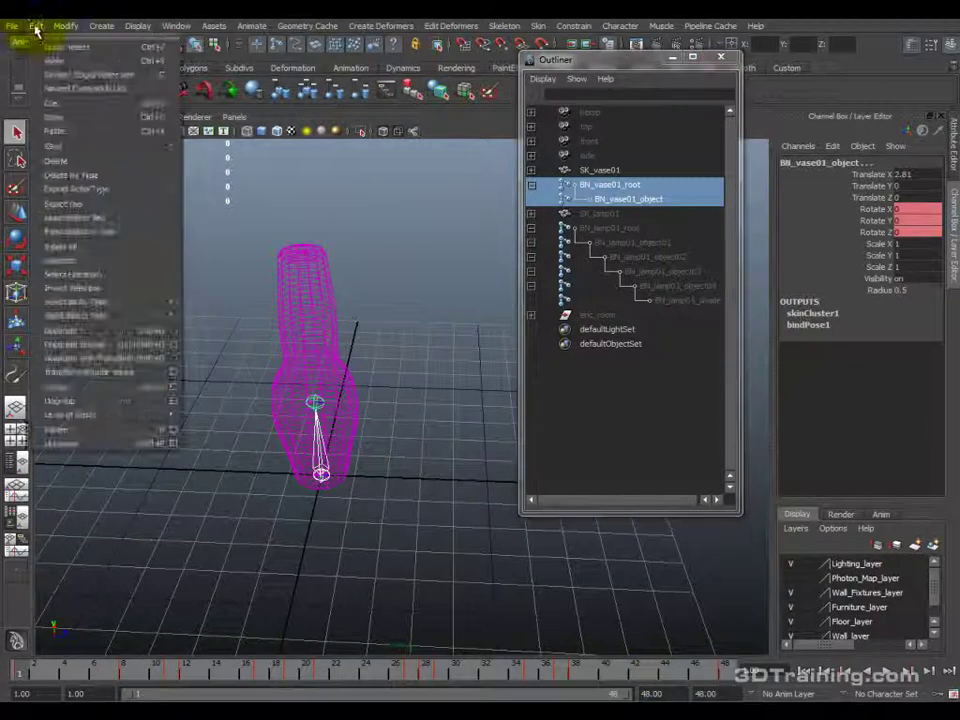
left_click(158, 218)
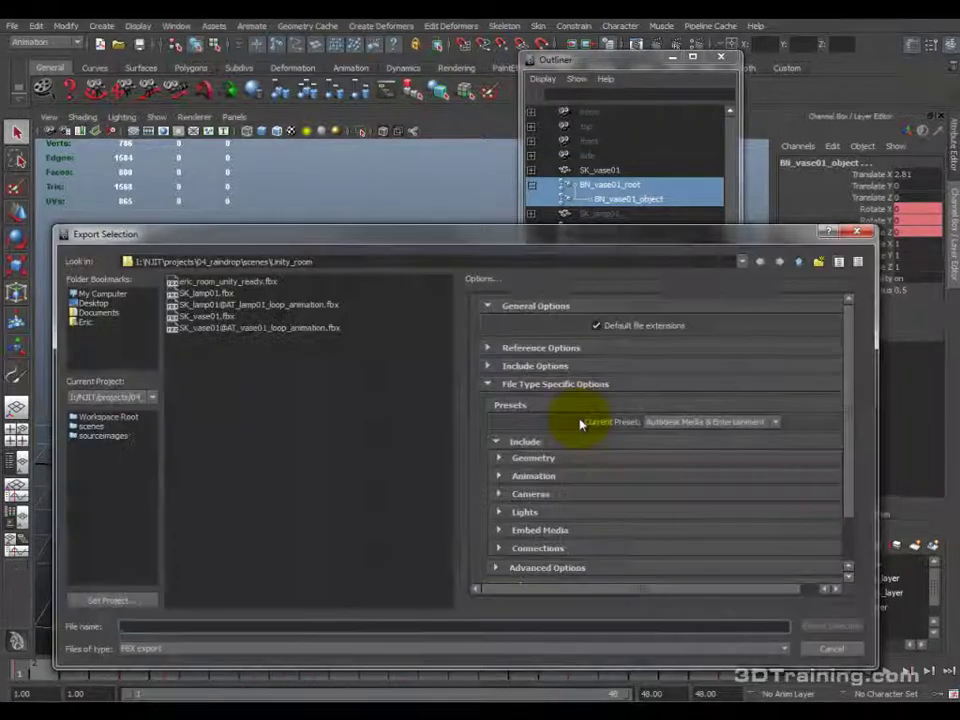
left_click(266, 330)
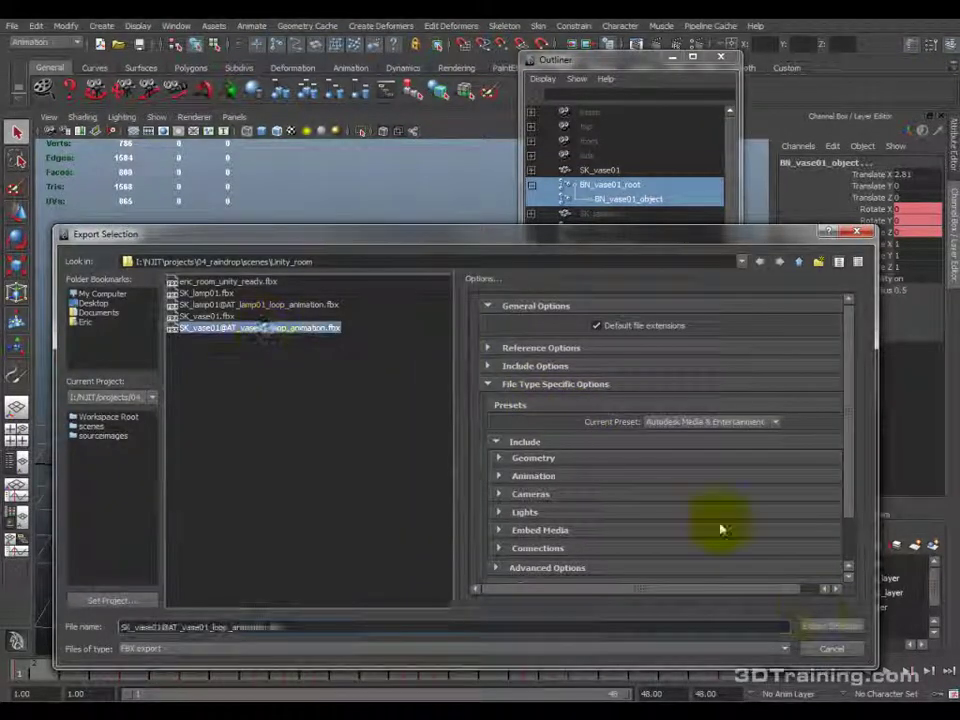
left_click(831, 626)
left_click(441, 472)
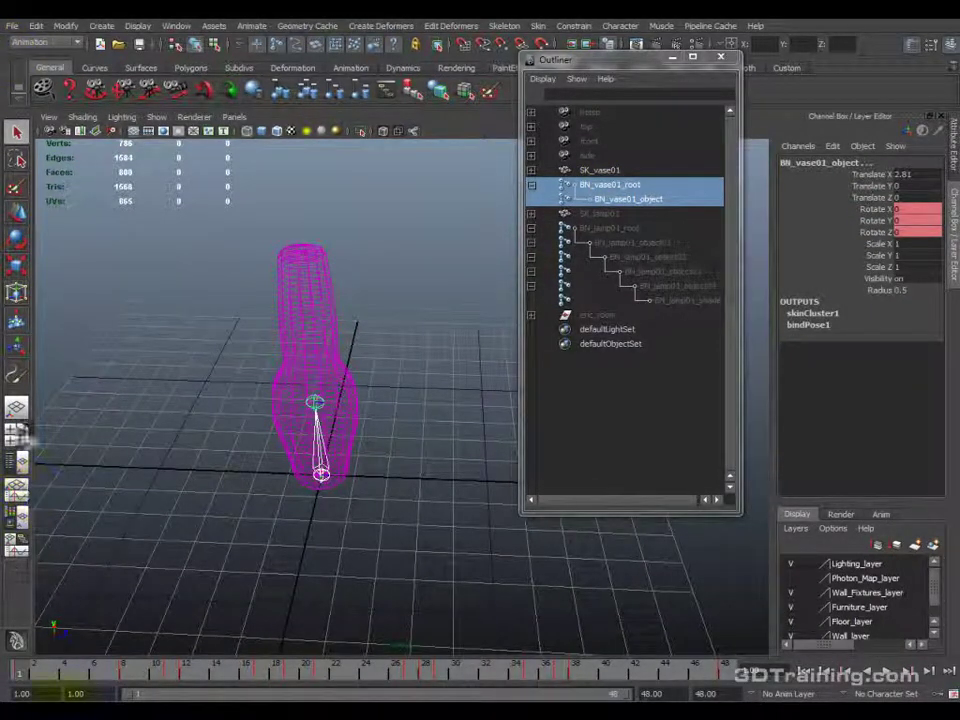
Delete all animation keys from the selected BN_vase01_root and BN_vase01_object joints.
left_click(16, 510)
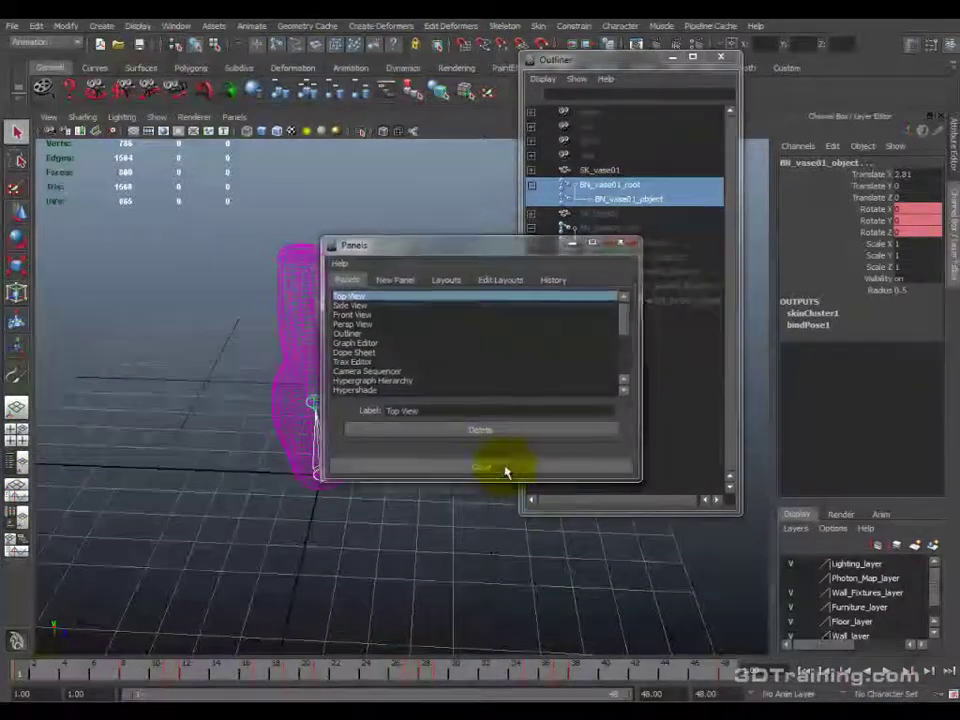
left_click(500, 467)
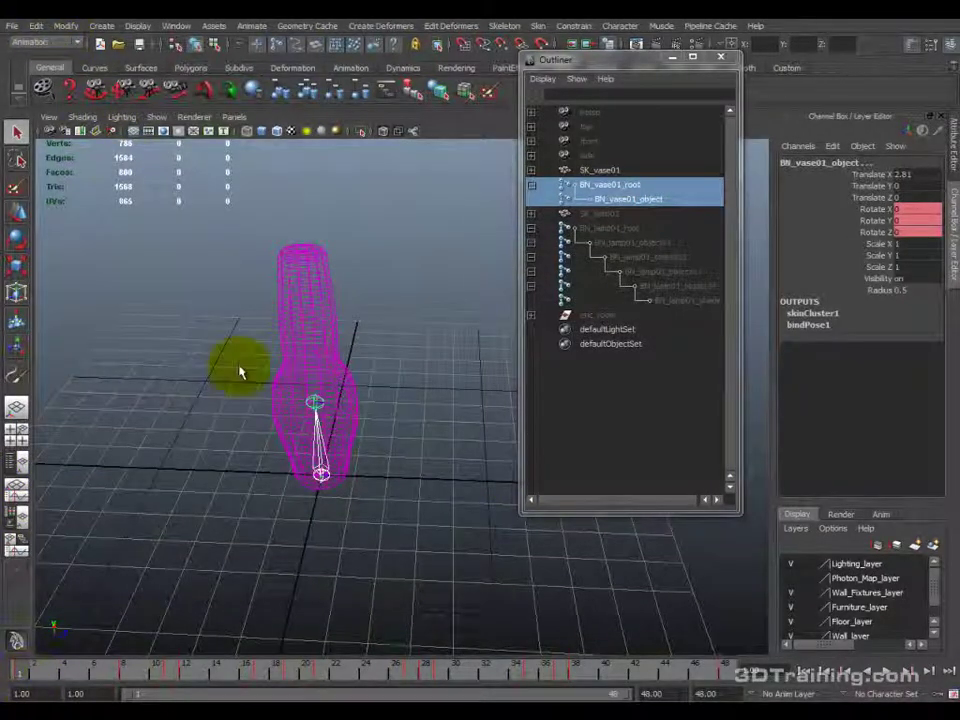
left_click(36, 25)
left_click(249, 192)
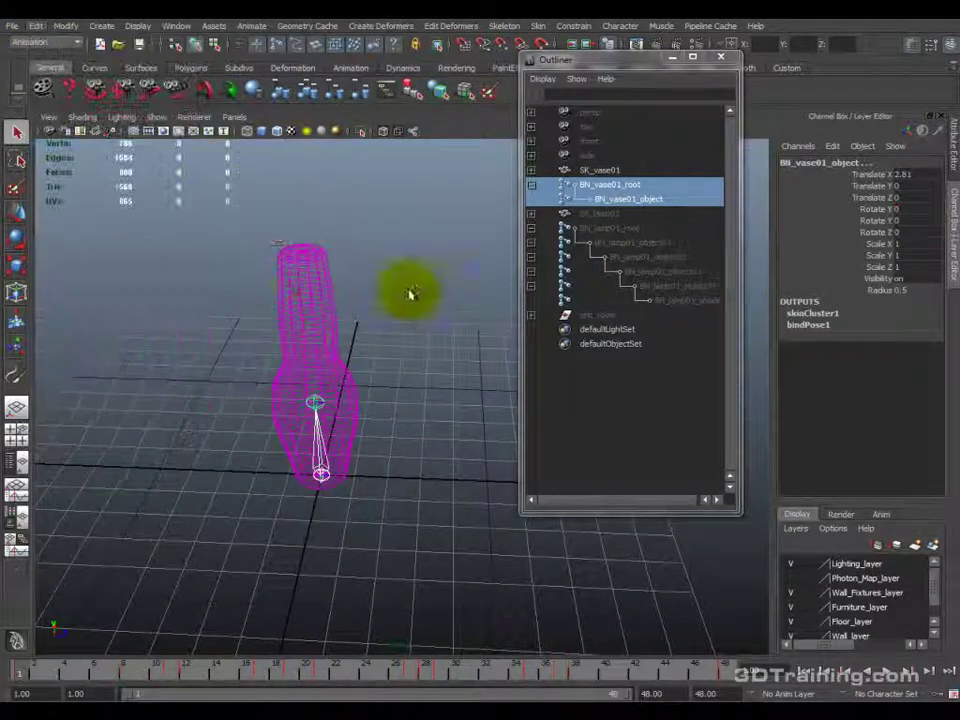
Export the SK_vase01 mesh together with both vase joints as FBX, overwriting SK_vase01.fbx in the Unity_room folder.
left_click(610, 172)
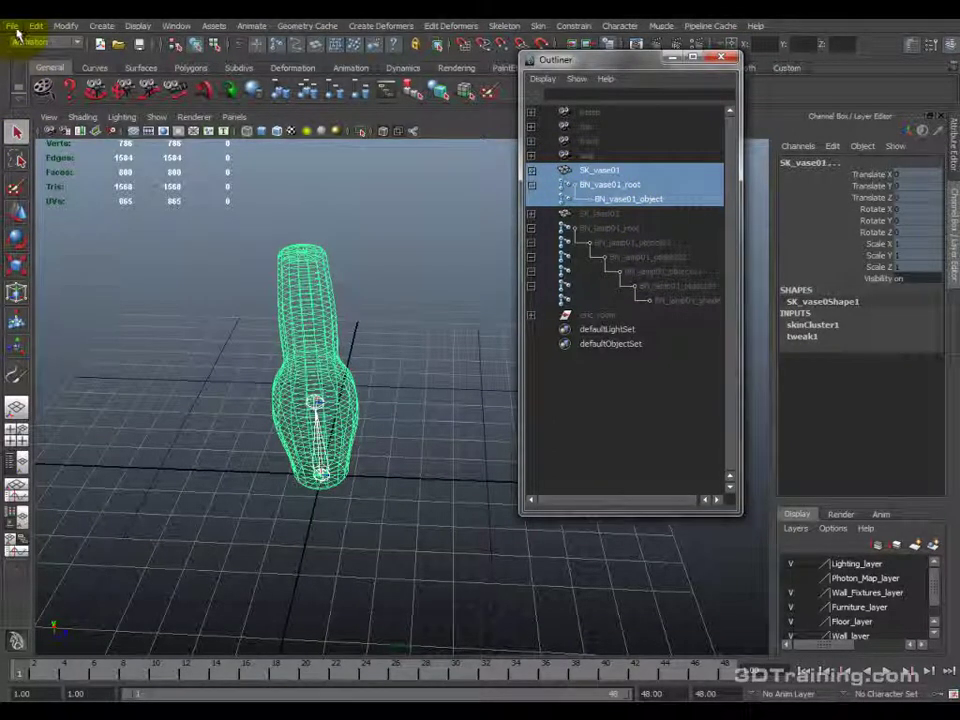
left_click(13, 26)
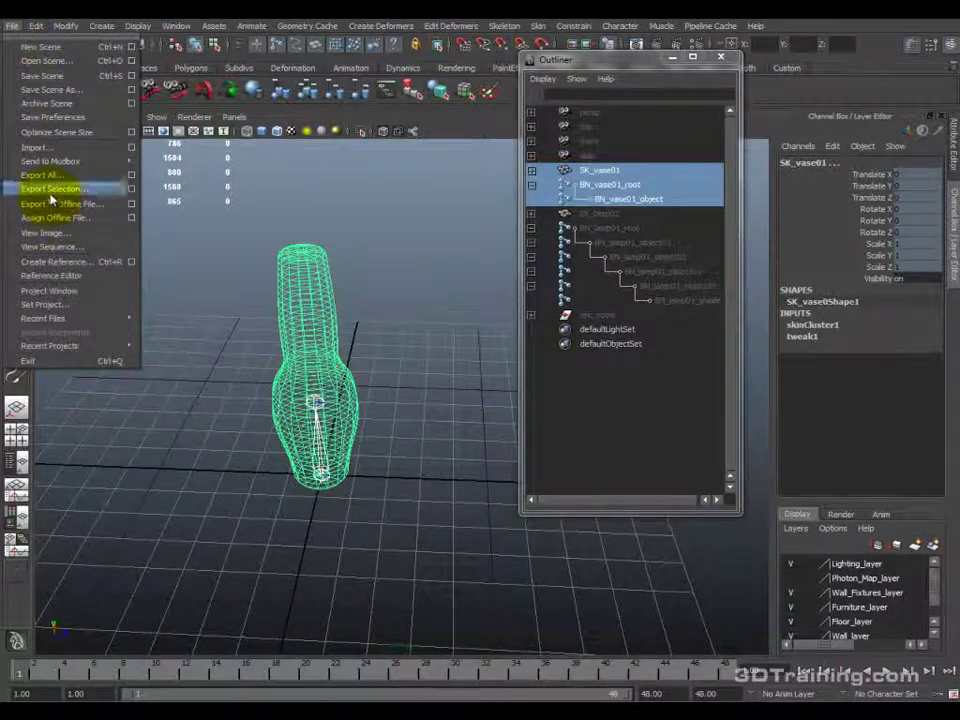
left_click(45, 130)
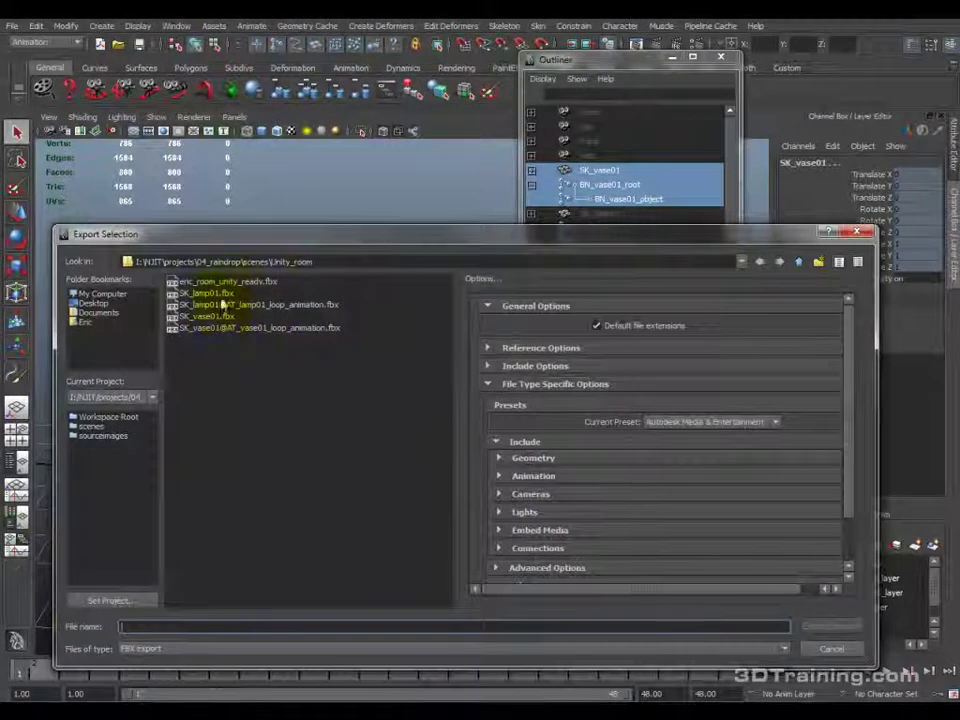
left_click(216, 316)
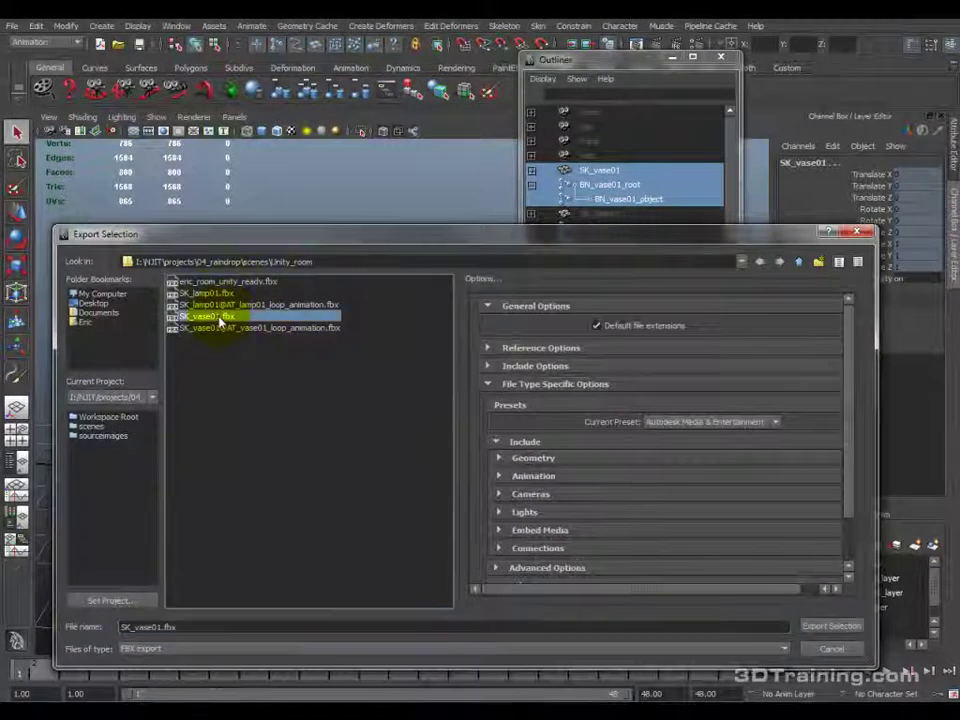
left_click(830, 627)
left_click(428, 469)
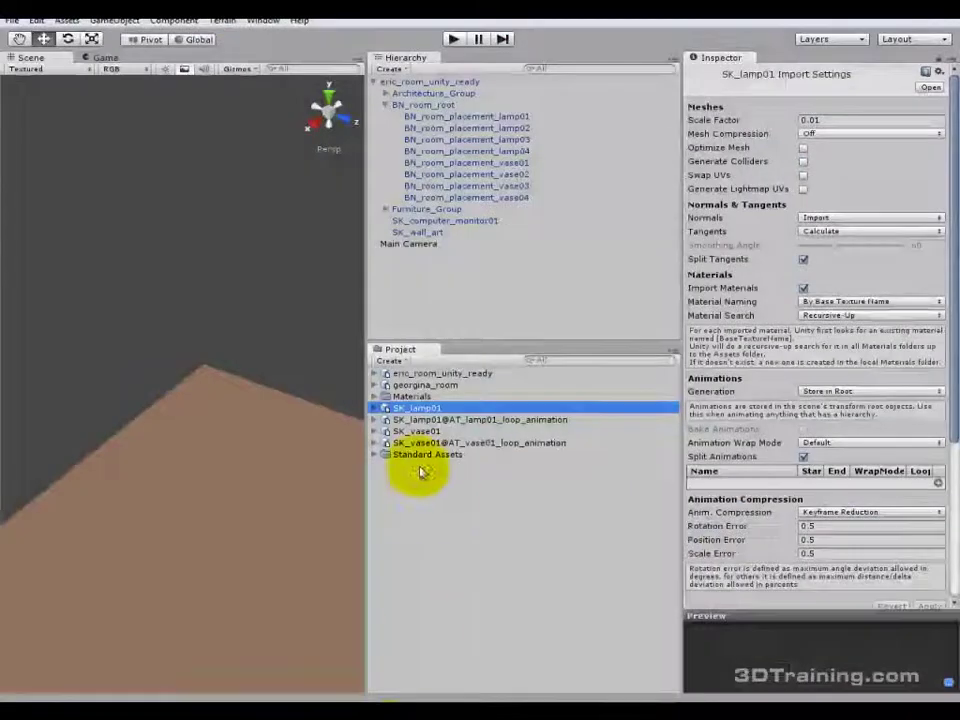
Switch to Unity and import eric_room_unity_ready plus the four lamp and vase FBX files from the Unity_room folder into the project.
left_click(421, 472)
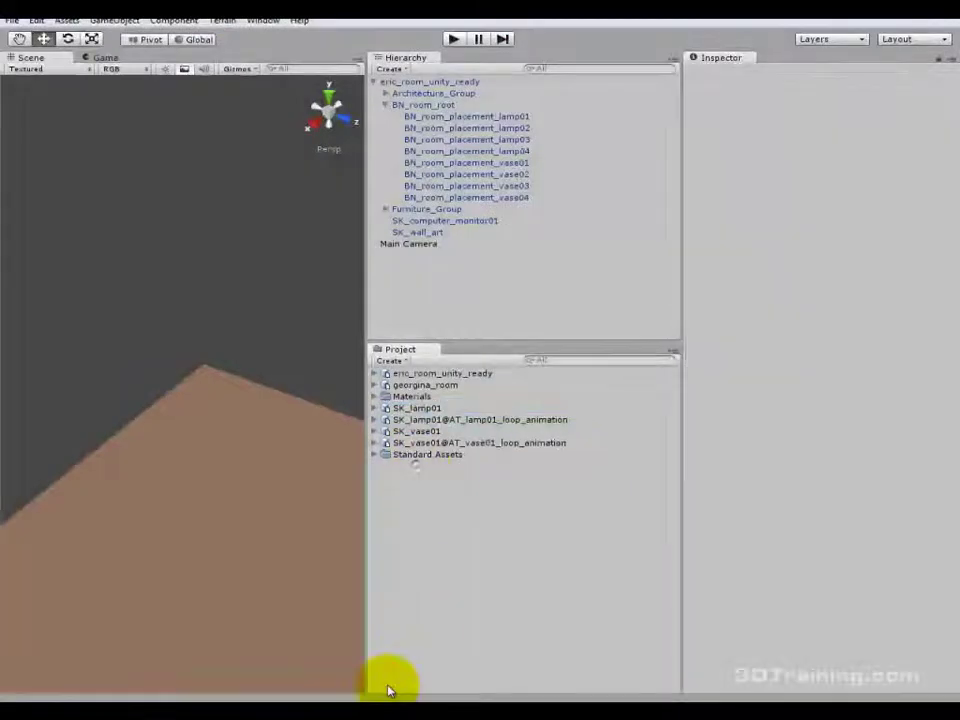
left_click(167, 699)
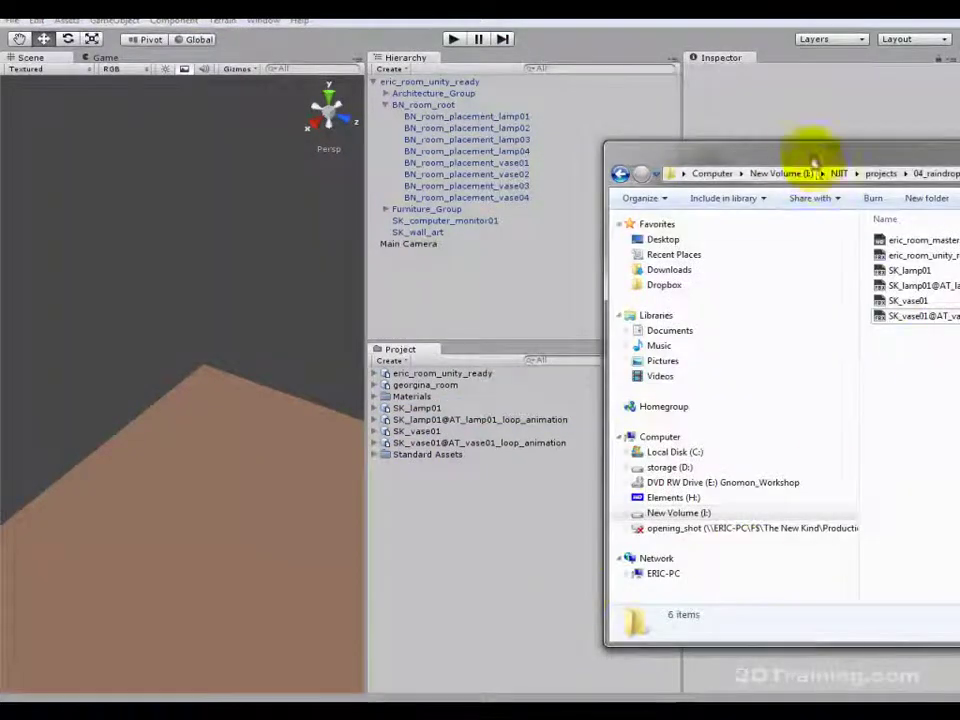
left_click_drag(821, 165, 739, 176)
left_click(829, 327)
left_click(826, 282, "shift")
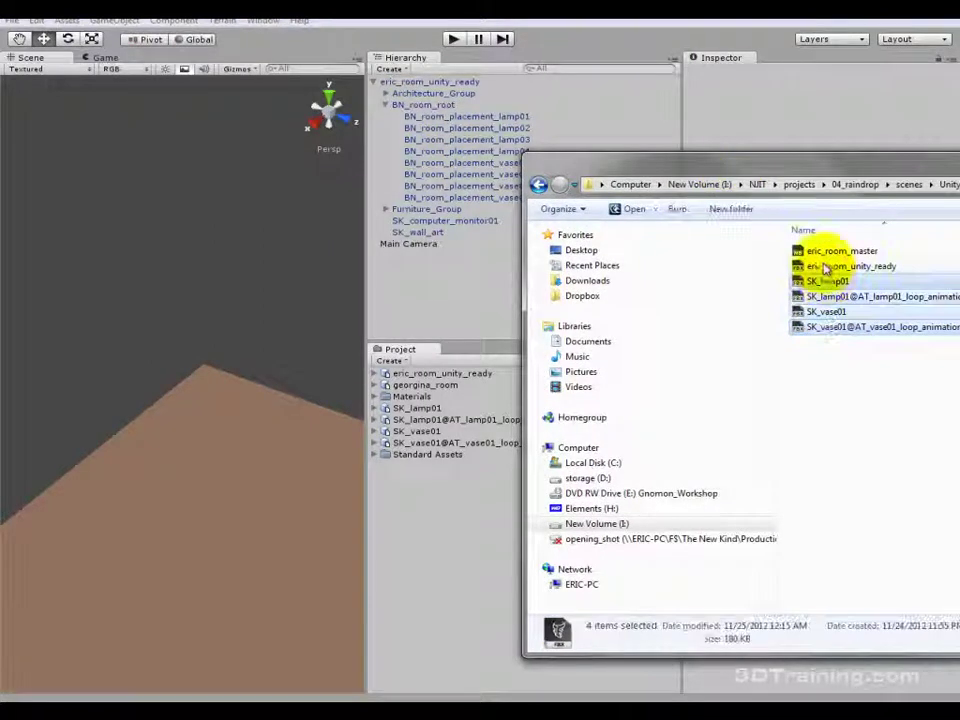
left_click(826, 267, "shift")
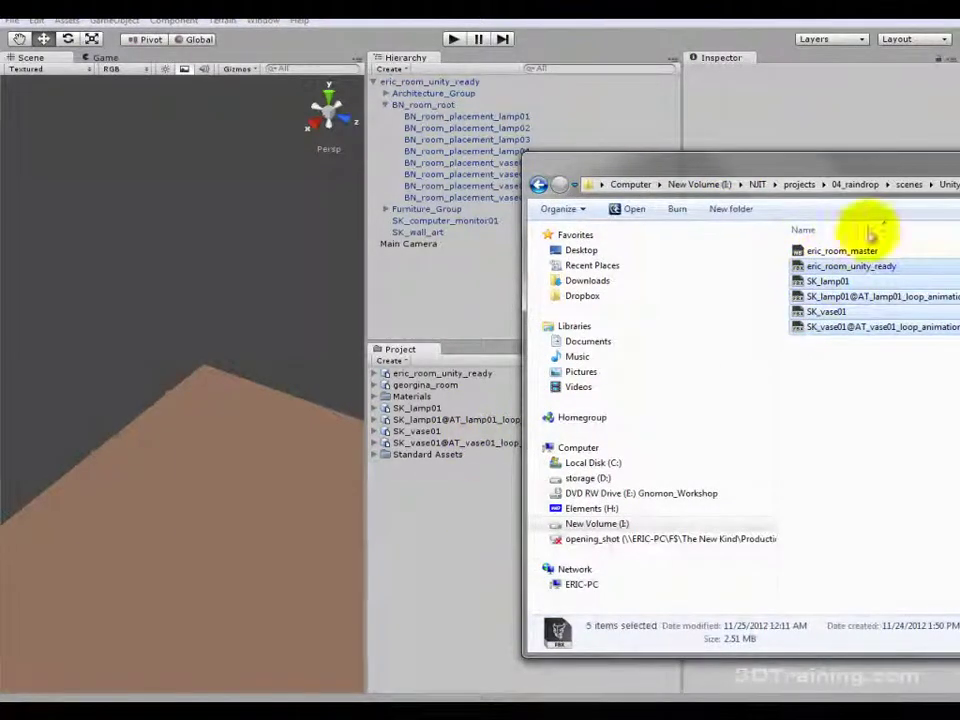
left_click_drag(825, 279, 423, 538)
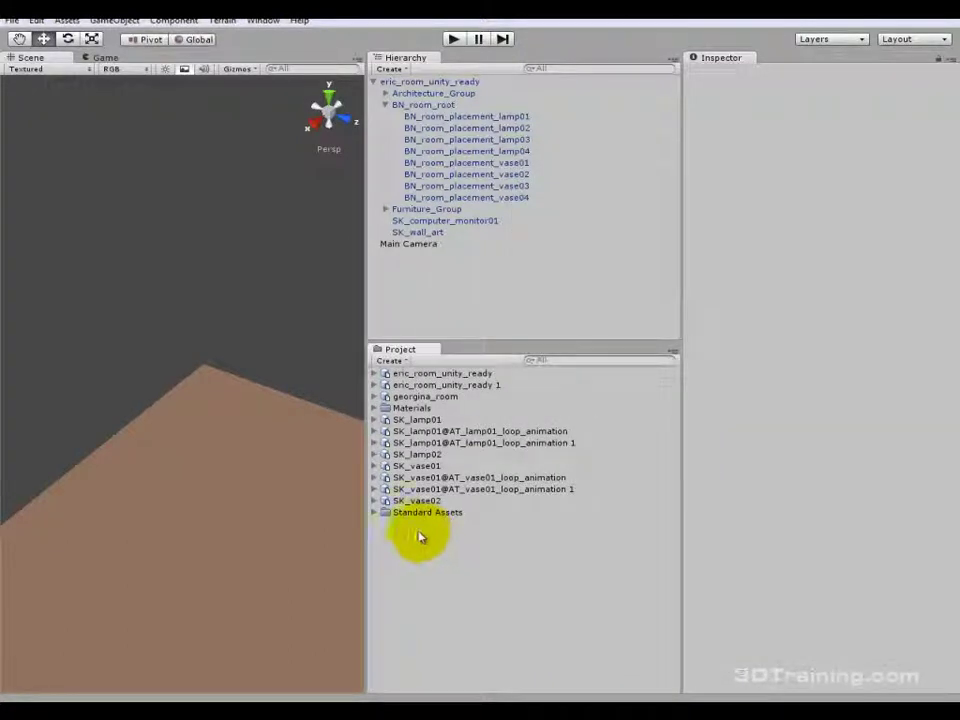
Delete all room, lamp and vase model assets from the project, and remove the eric_room_unity_ready object from the scene.
left_click(418, 500)
left_click(418, 419, "shift")
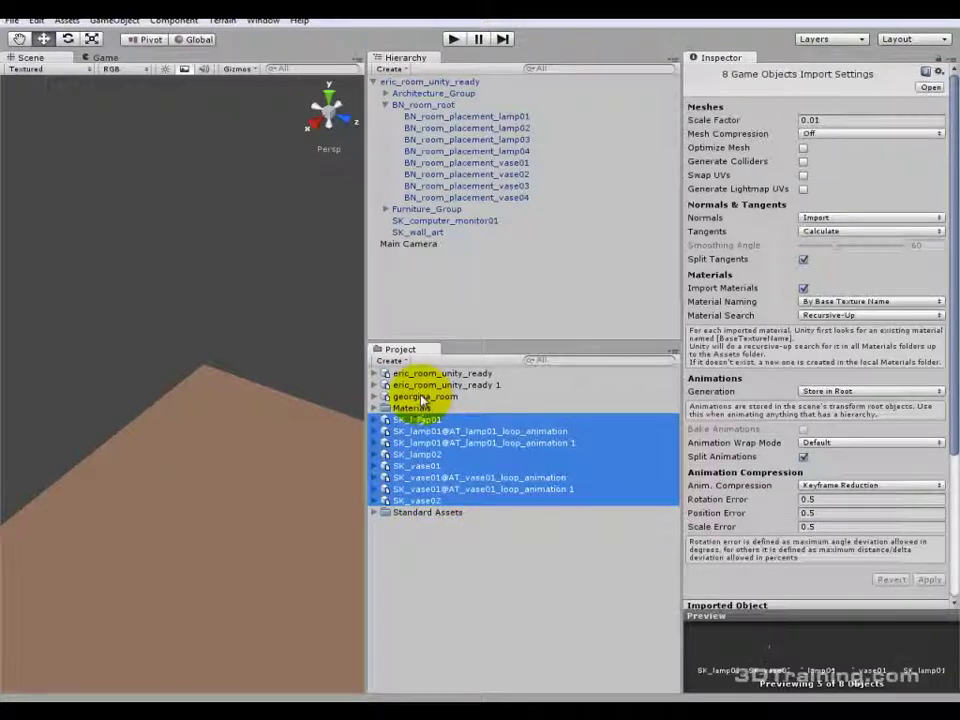
left_click(423, 377, "shift")
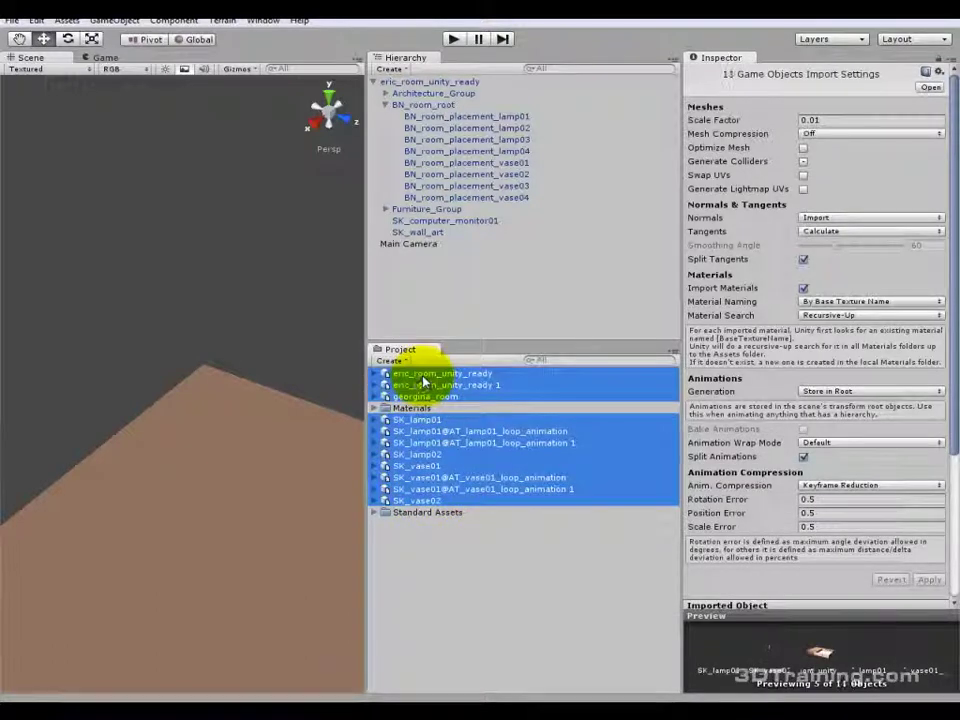
key("Delete")
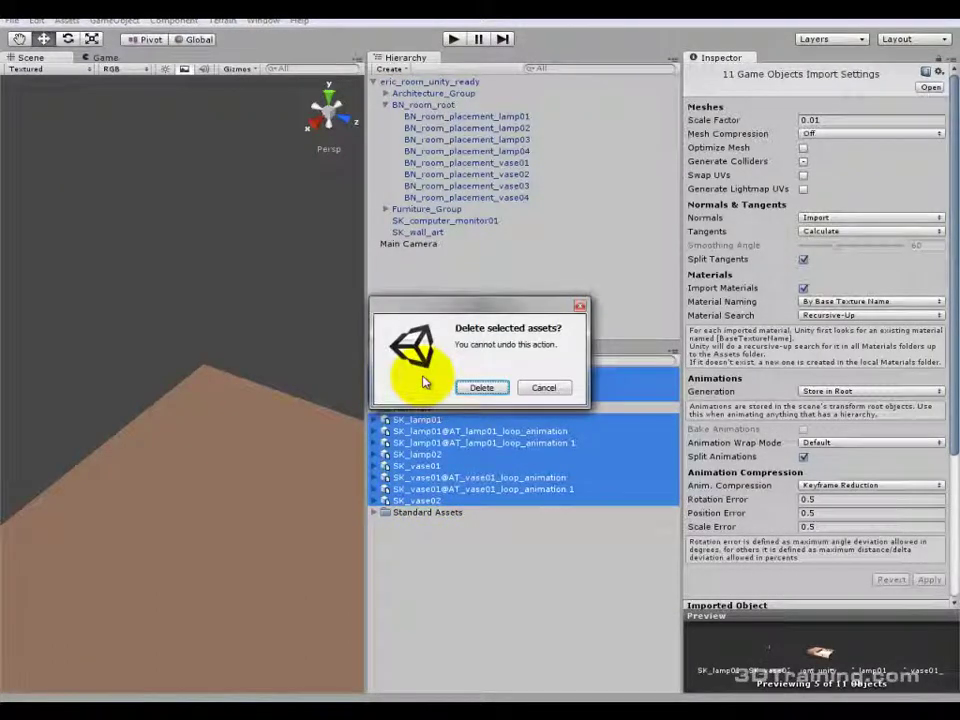
left_click(480, 387)
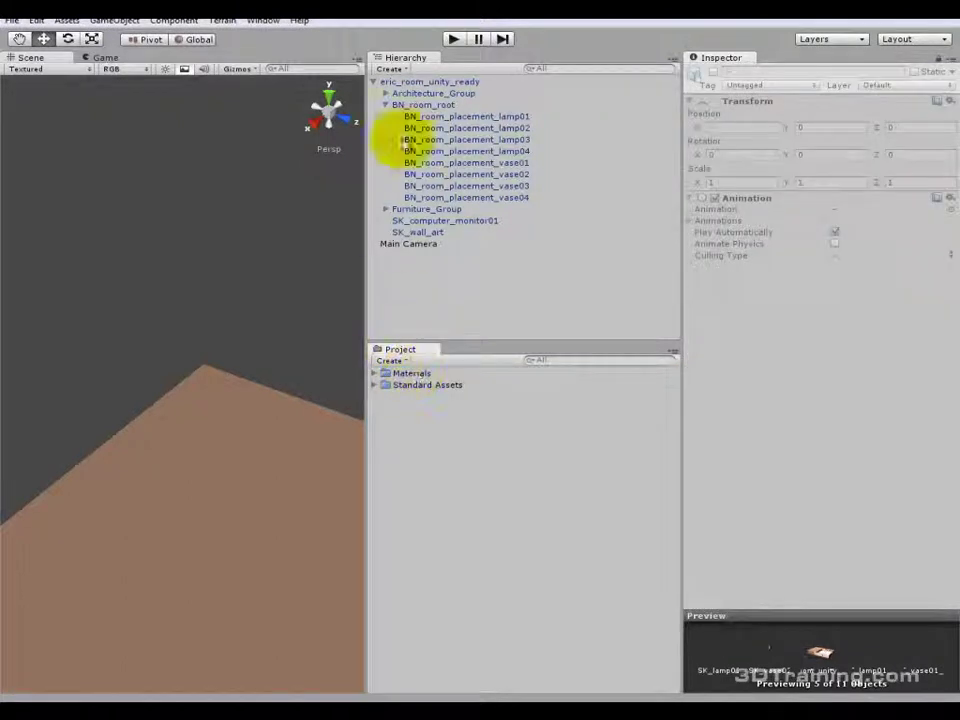
left_click(414, 82)
key("Delete")
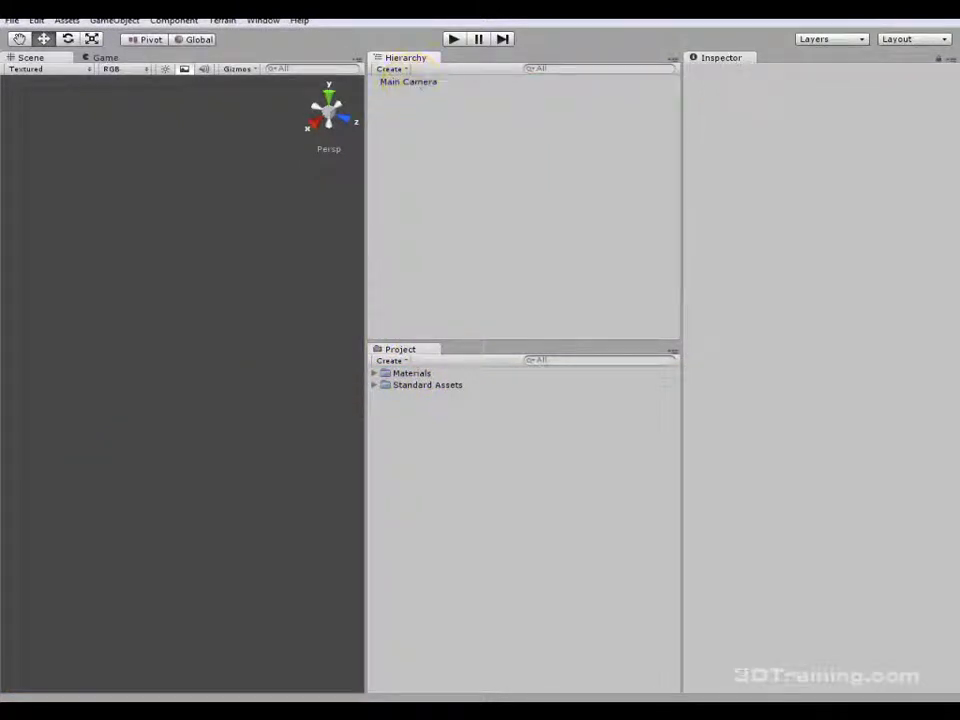
Import eric_room_unity_ready and the four SK_lamp01 and SK_vase01 FBX files from the Unity_room folder into the emptied project.
key("alt+Tab")
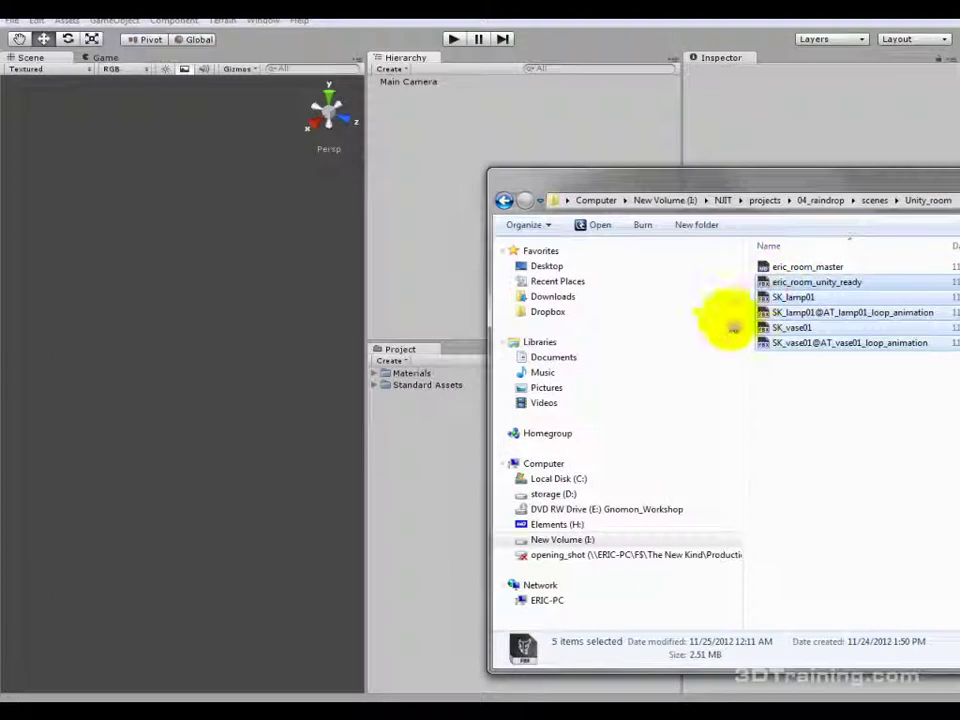
left_click_drag(776, 343, 414, 403)
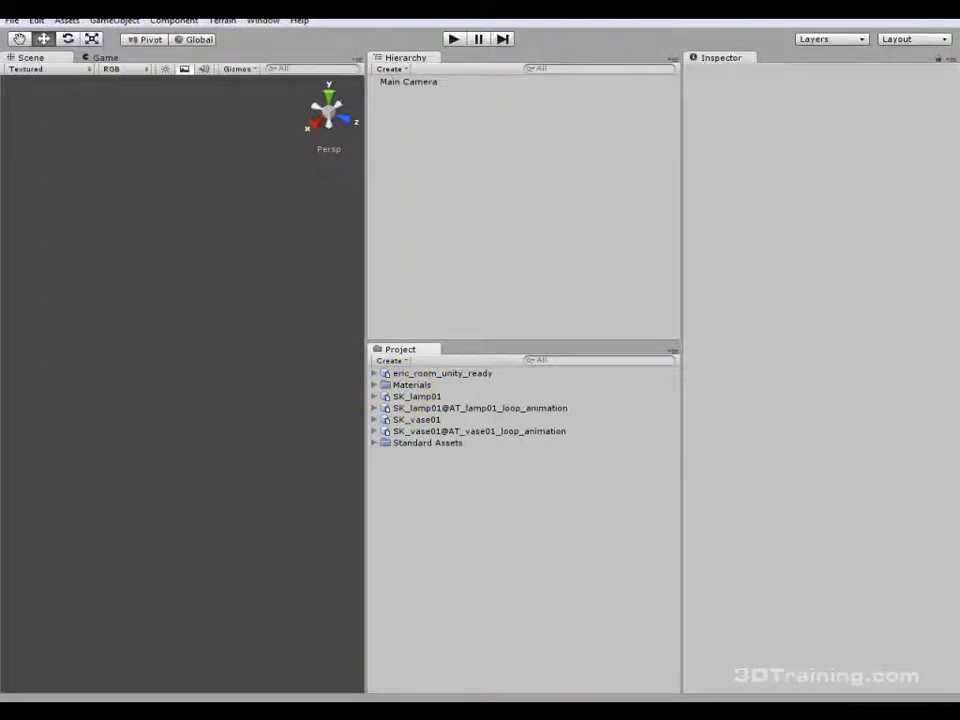
key("alt+Tab")
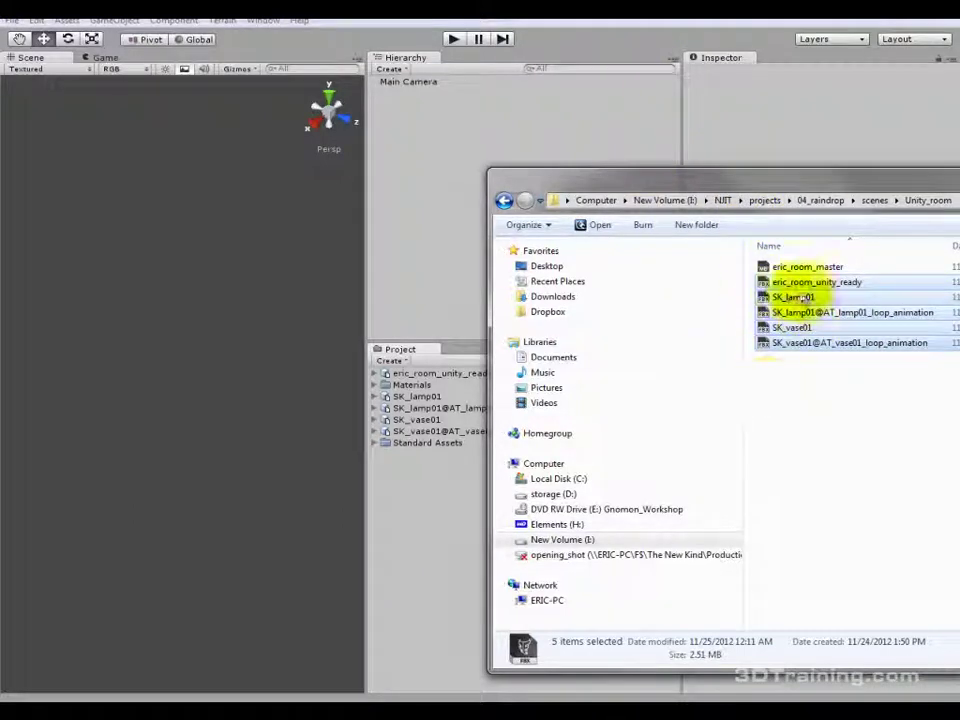
left_click_drag(559, 187, 790, 172)
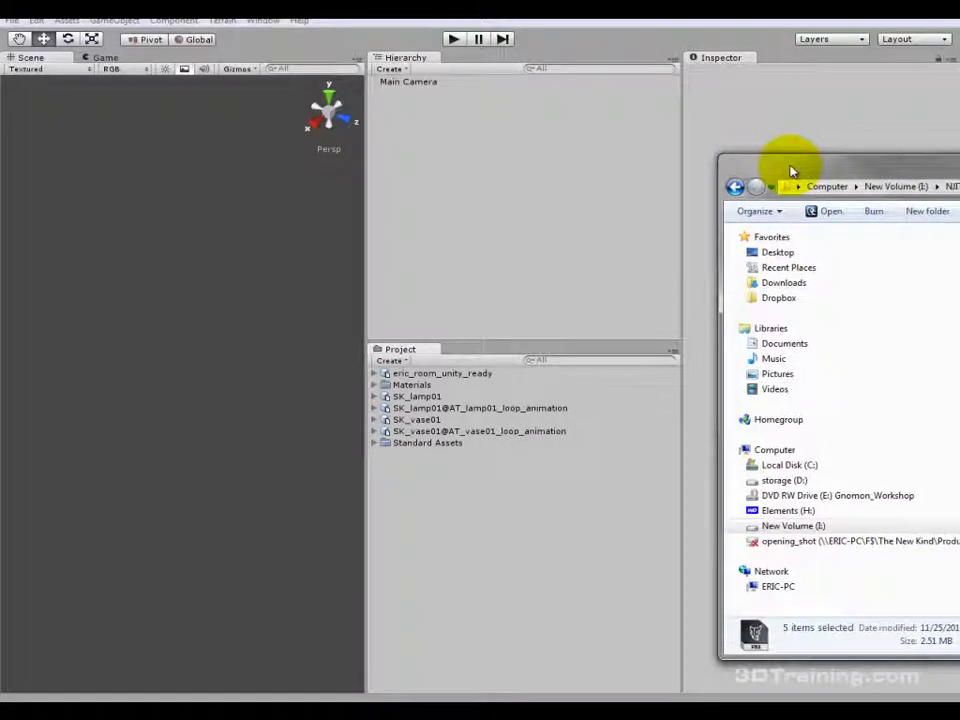
Add the eric_room_unity_ready model to the scene and expand its hierarchy down to the BN_room_root placement joints.
left_click(458, 375)
left_click_drag(388, 376, 427, 183)
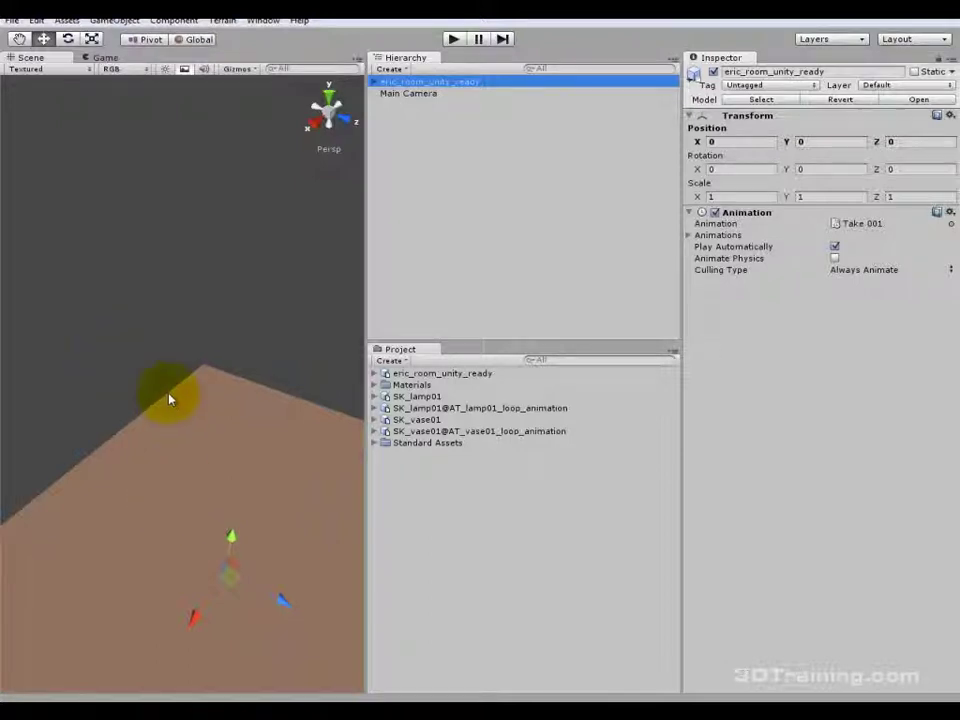
left_click_drag(269, 503, 358, 74, "alt")
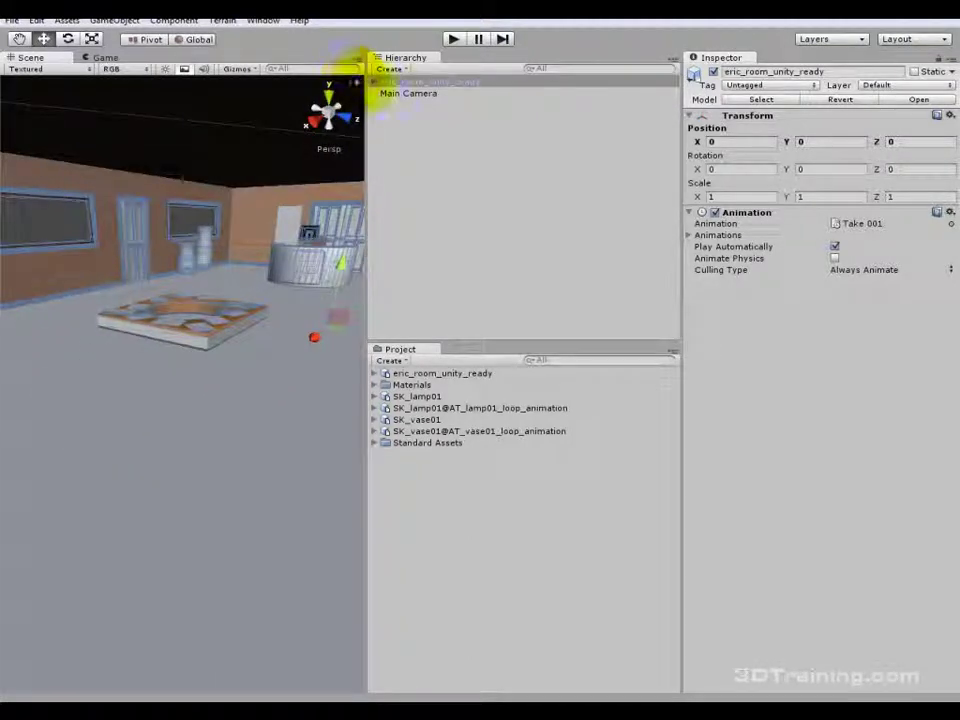
left_click(380, 81)
left_click(375, 81)
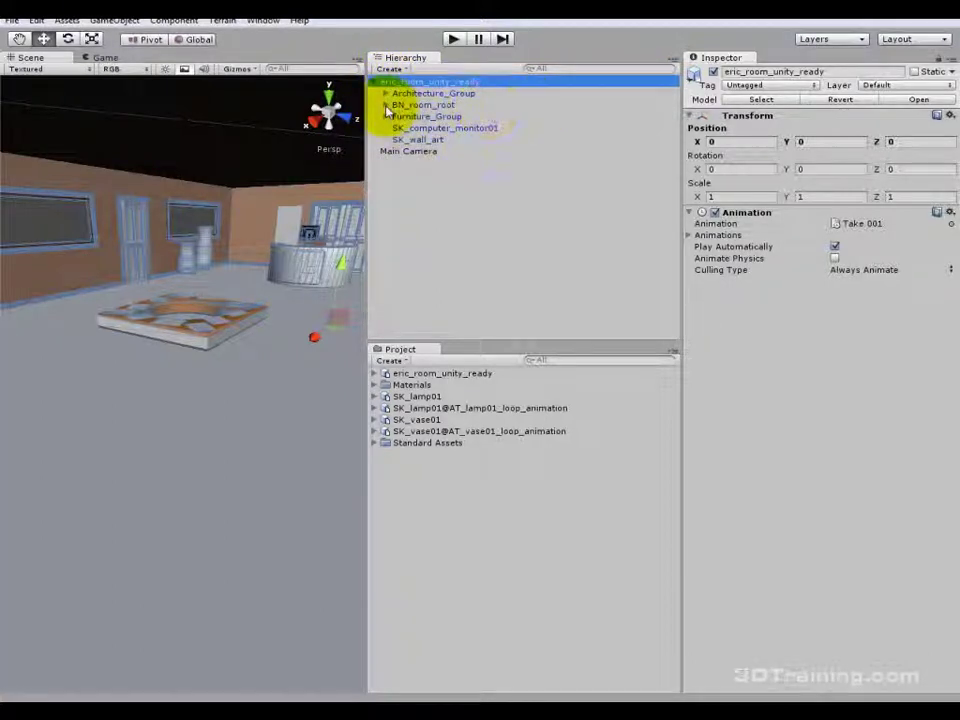
left_click(385, 106)
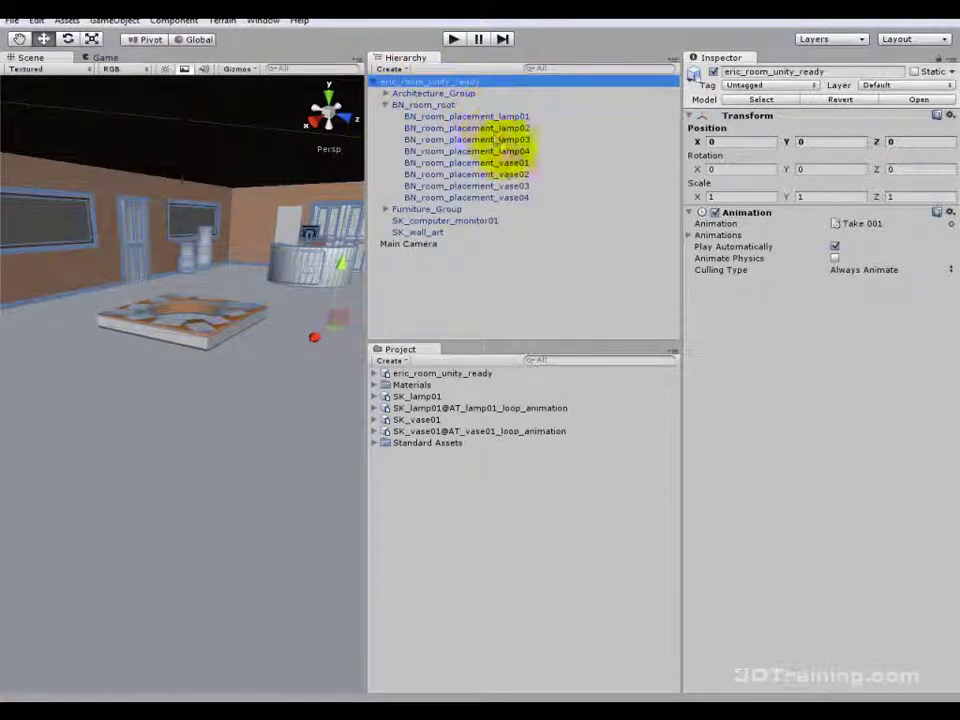
Place an SK_lamp01 instance under each of the BN_room_placement_lamp01 and BN_room_placement_lamp02 joints.
left_click(446, 397)
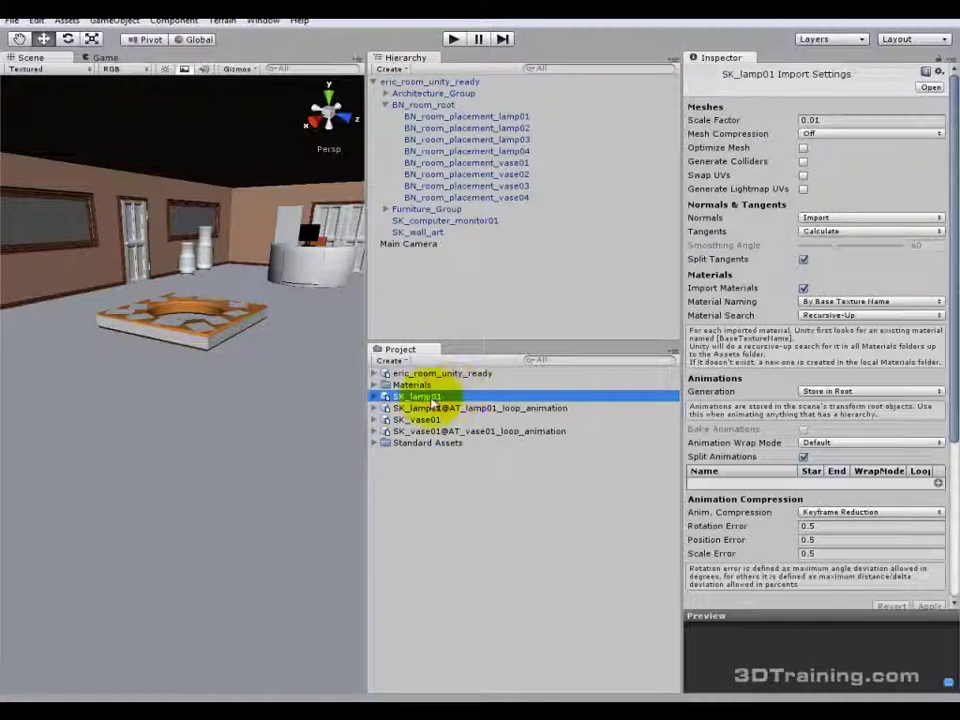
left_click_drag(433, 403, 516, 124)
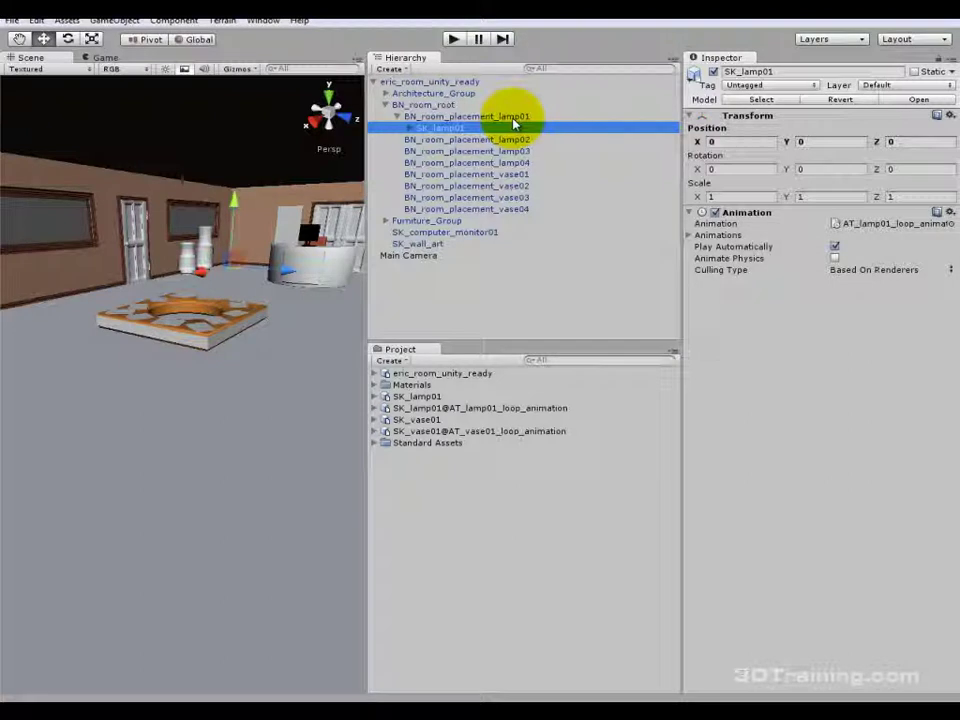
left_click_drag(250, 230, 170, 215, "alt")
left_click(410, 397)
left_click_drag(410, 400, 474, 145)
left_click_drag(103, 182, 440, 306, "alt")
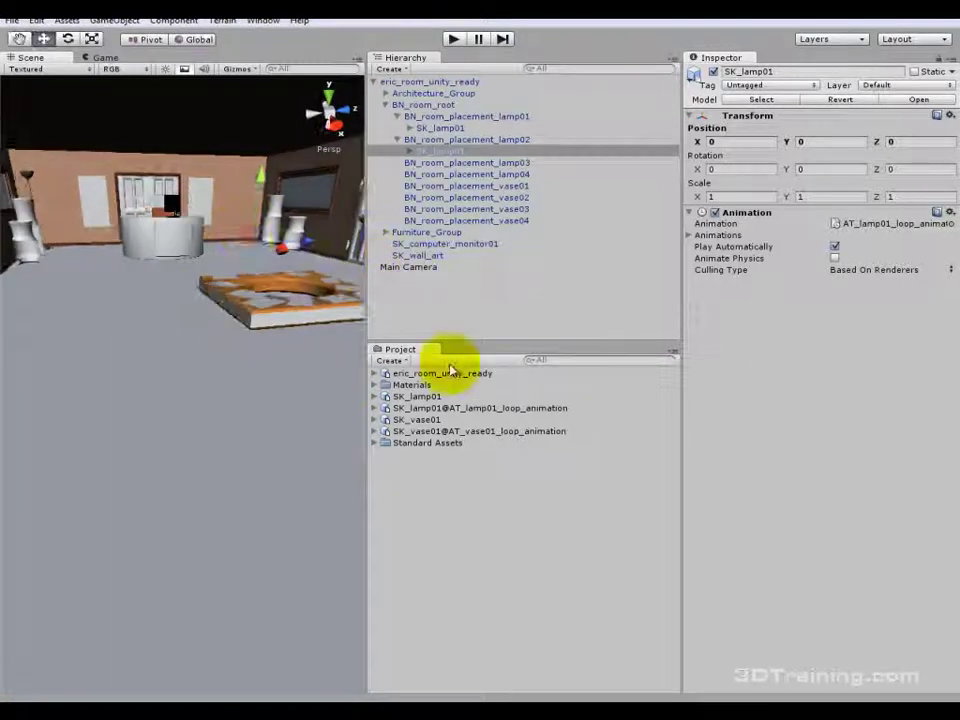
Place an SK_lamp01 instance under each of the BN_room_placement_lamp03 and BN_room_placement_lamp04 joints.
left_click_drag(435, 396, 480, 163)
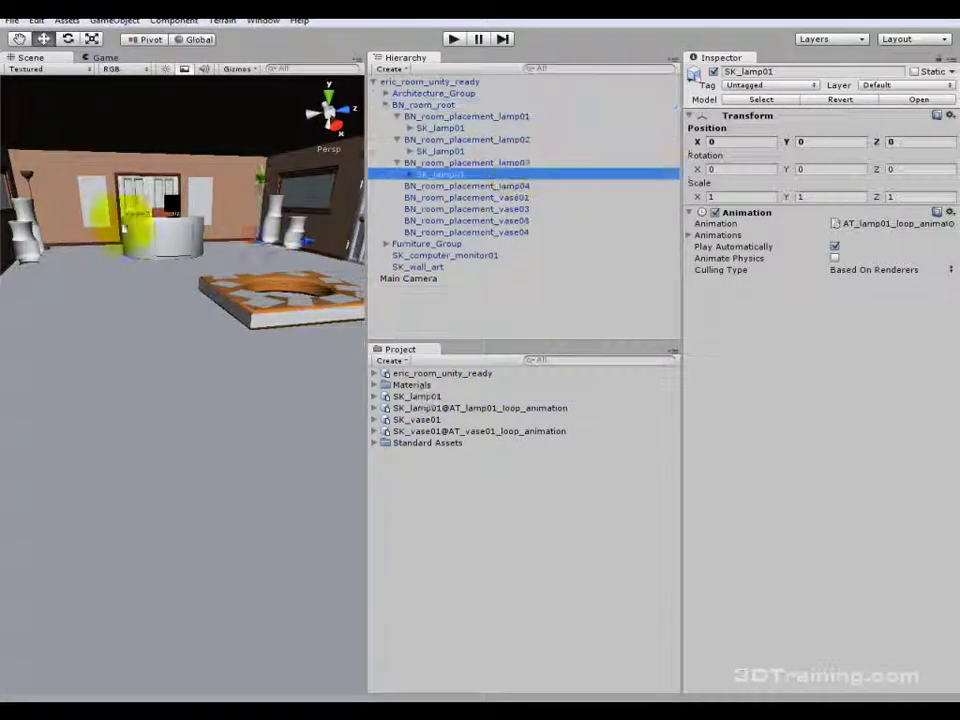
left_click(167, 228)
key("f")
left_click_drag(517, 348, 214, 300, "alt")
left_click(212, 352)
left_click_drag(207, 371, 204, 311, "alt")
left_click(440, 397)
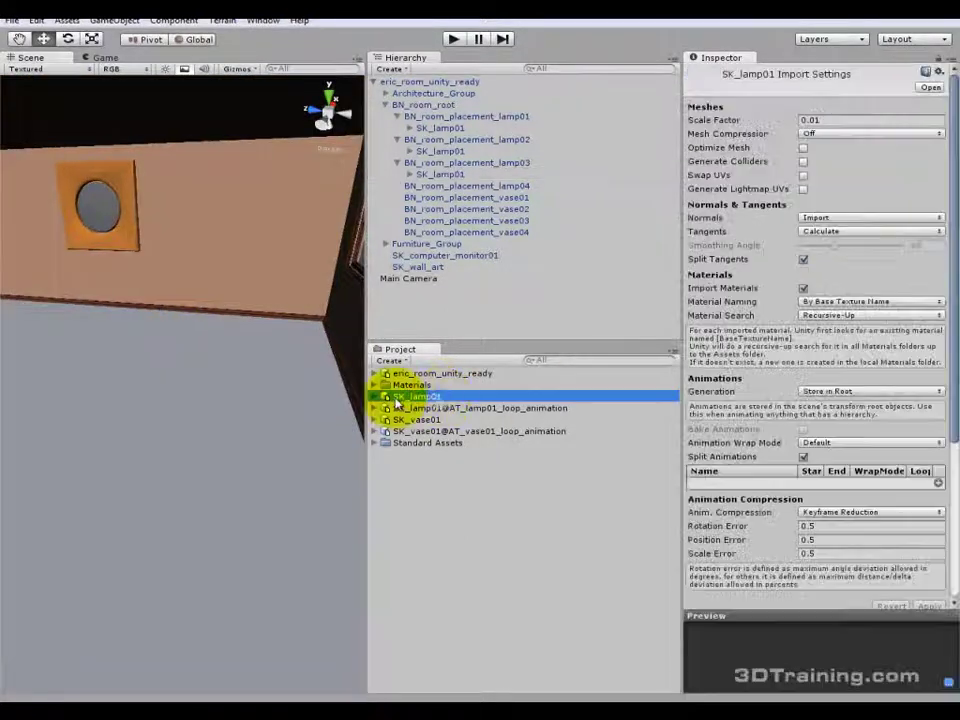
left_click_drag(388, 397, 516, 190)
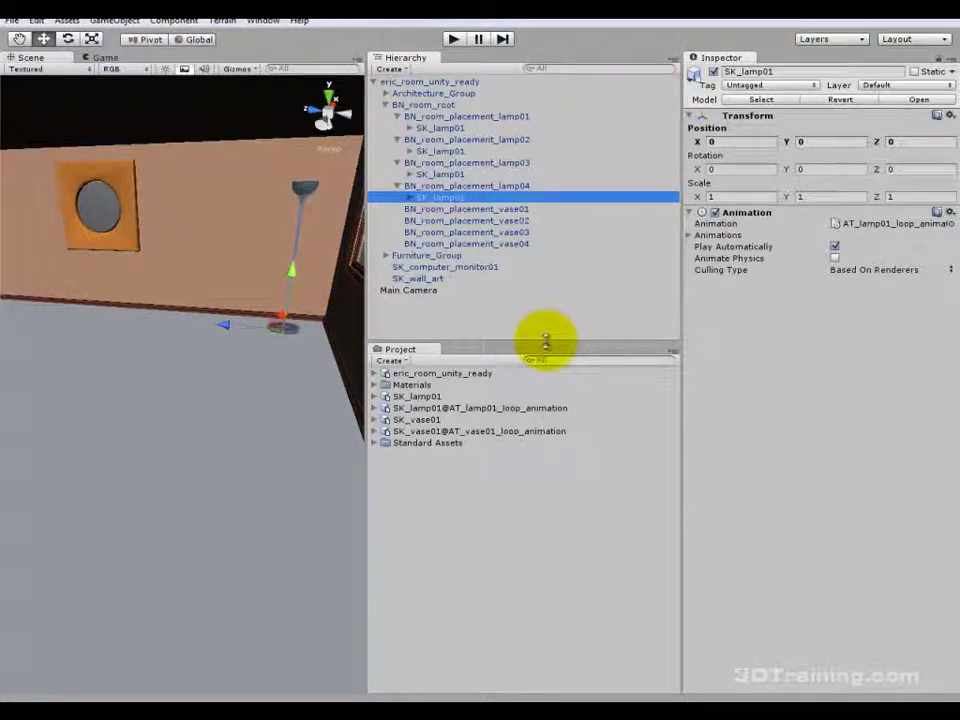
Examine the SK_lamp01 instance under BN_room_placement_lamp01, including its child joint and its transform and animation properties.
left_click(450, 129)
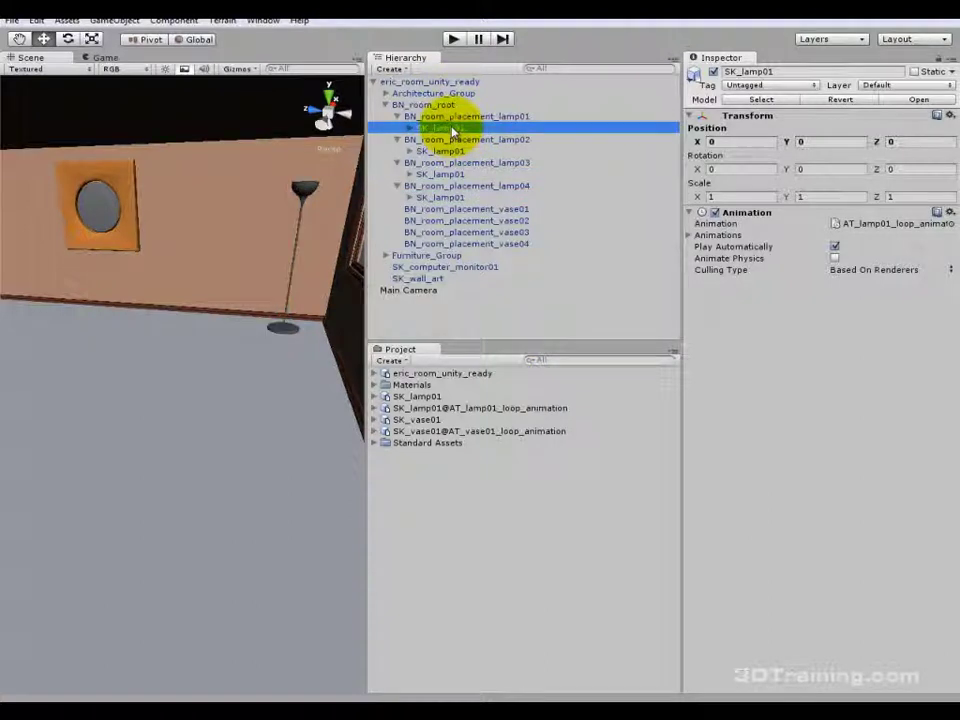
key("f")
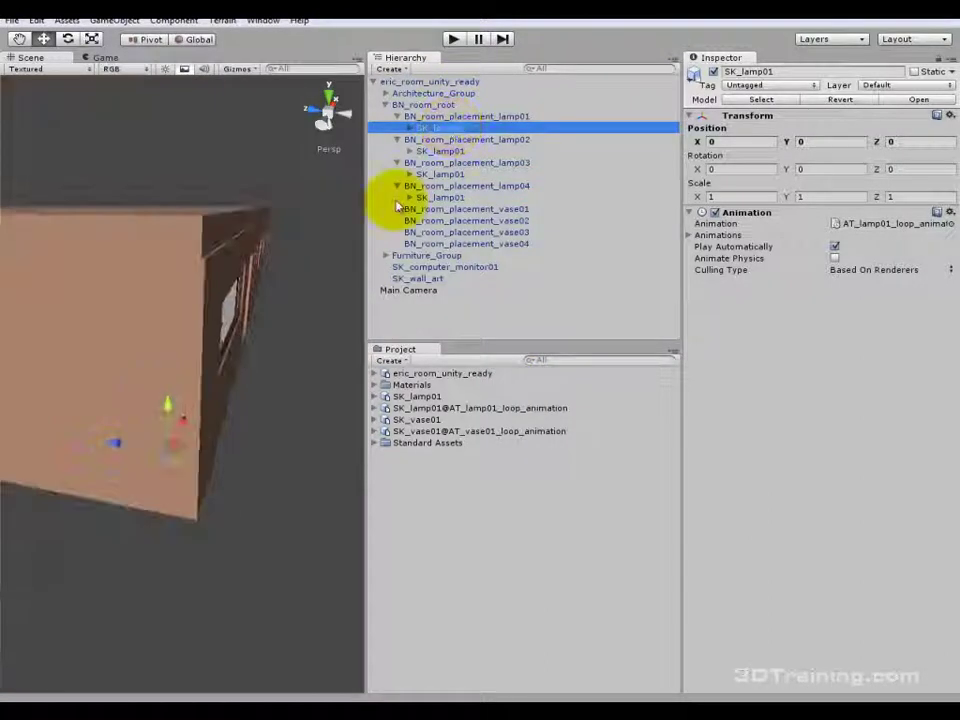
left_click(410, 128)
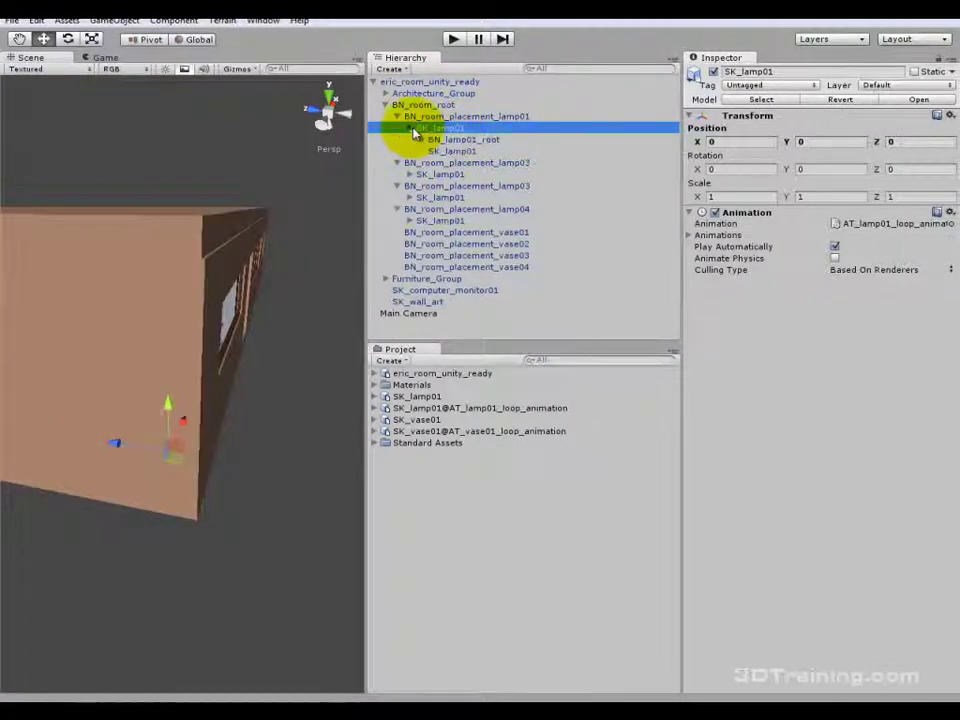
left_click(452, 151)
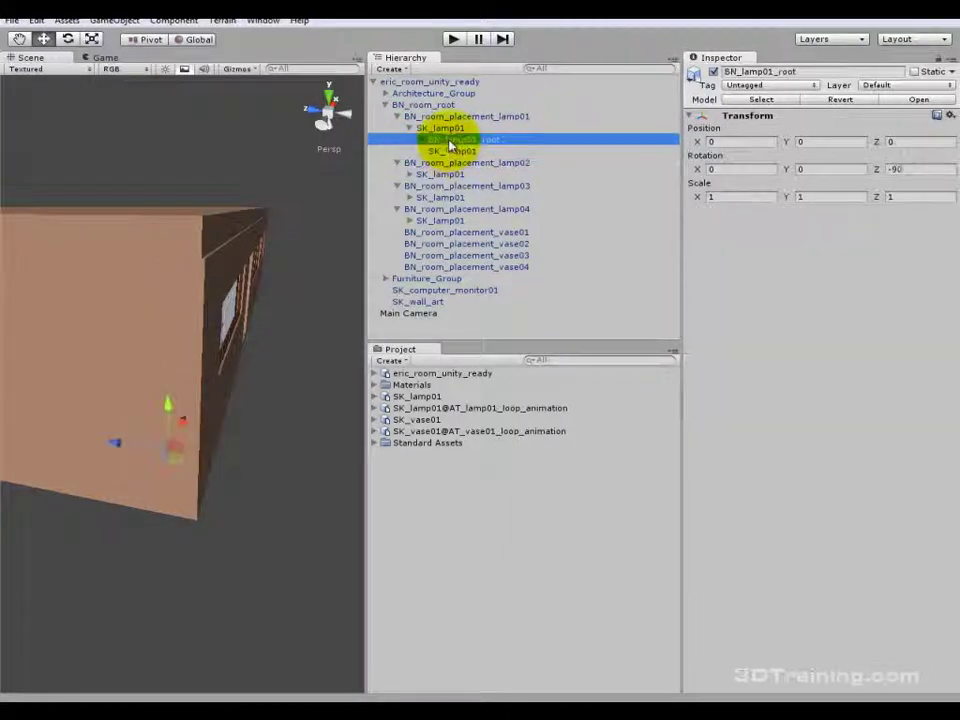
left_click(445, 129)
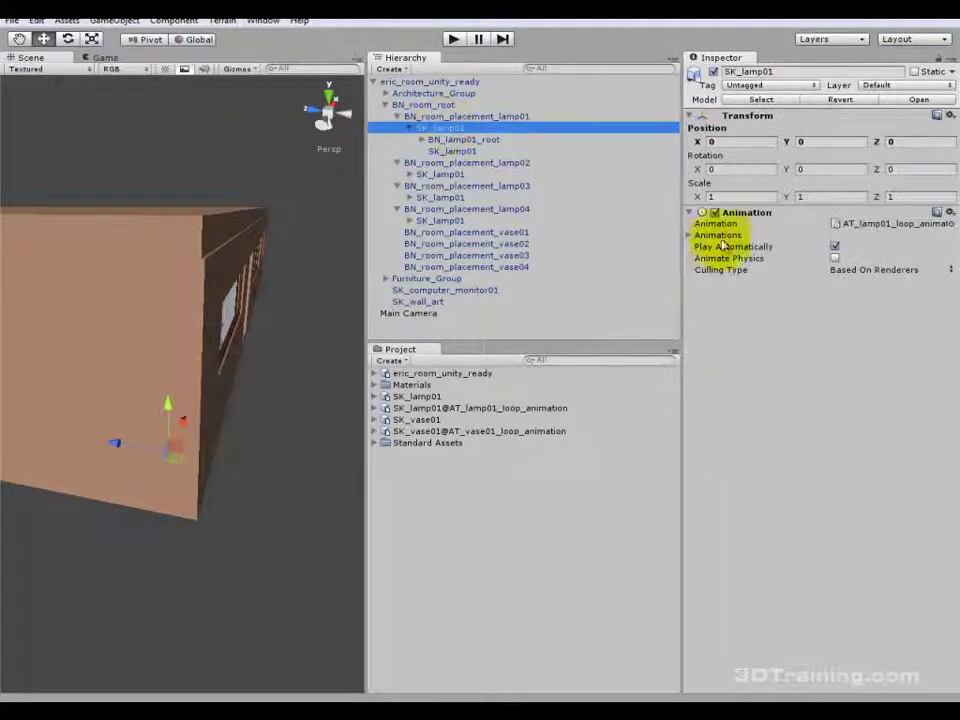
left_click(411, 129)
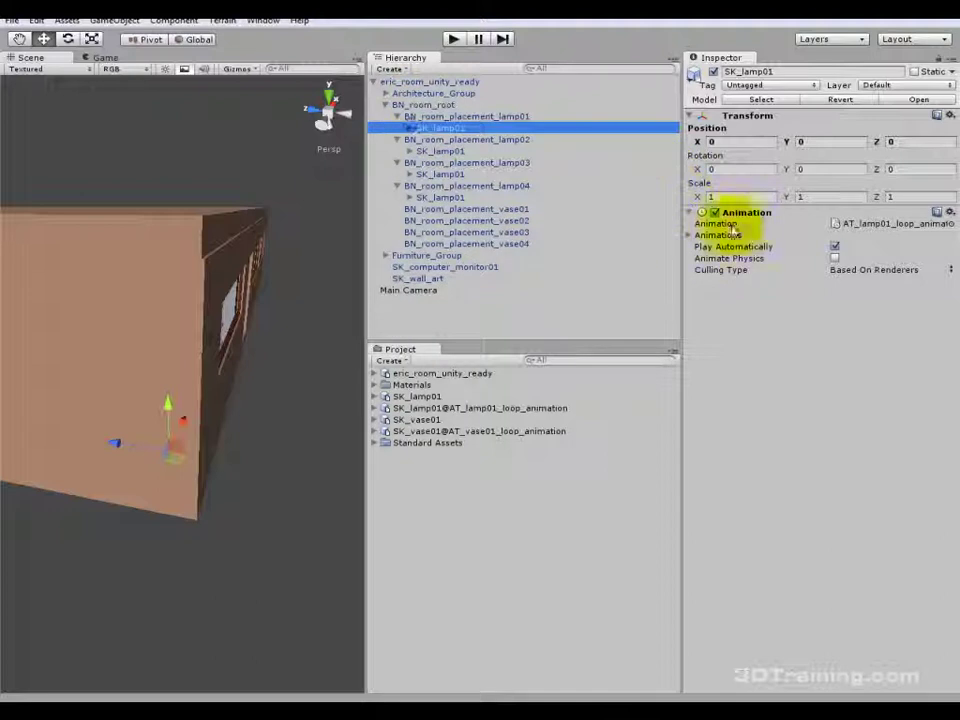
Locate the clip assigned to the first SK_lamp01 instance and show the import settings of SK_lamp01@AT_lamp01_loop_animation.
left_click(885, 225)
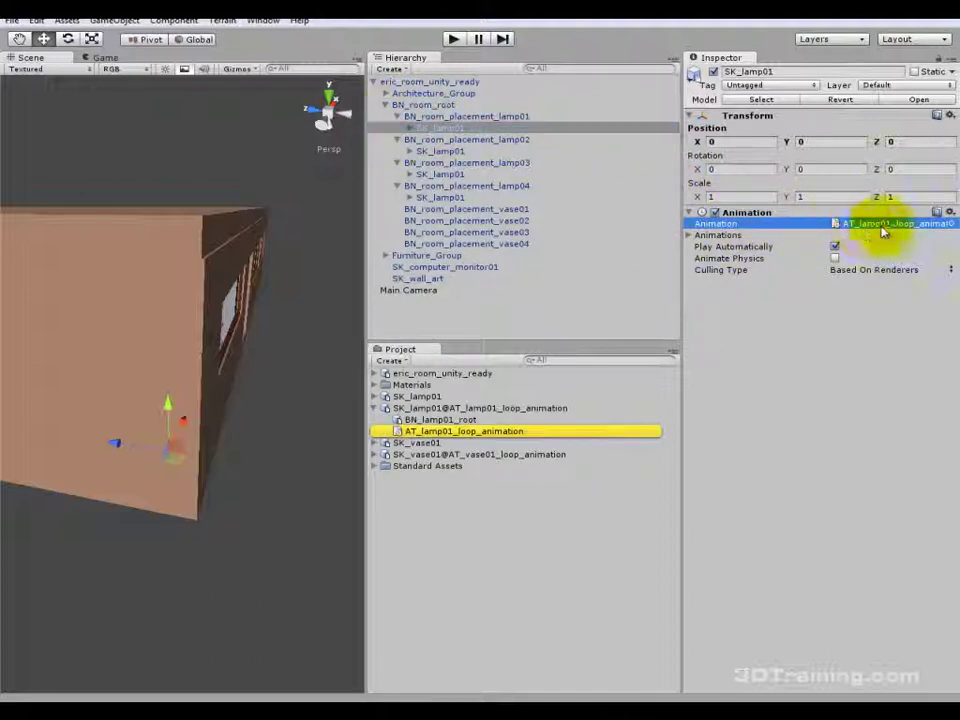
left_click_drag(681, 285, 596, 298)
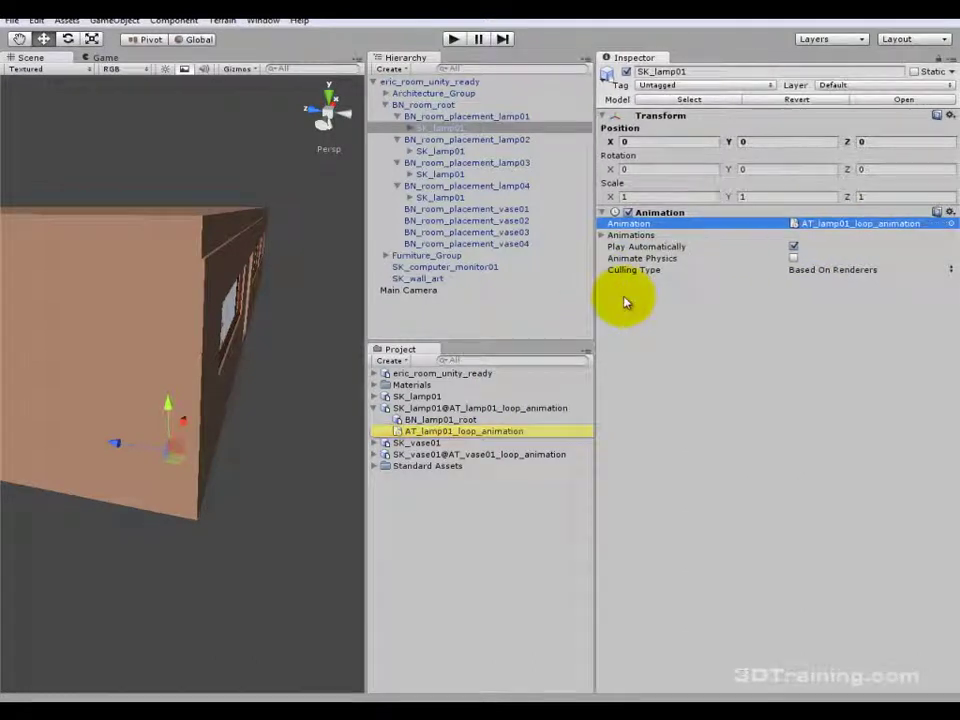
left_click(825, 223)
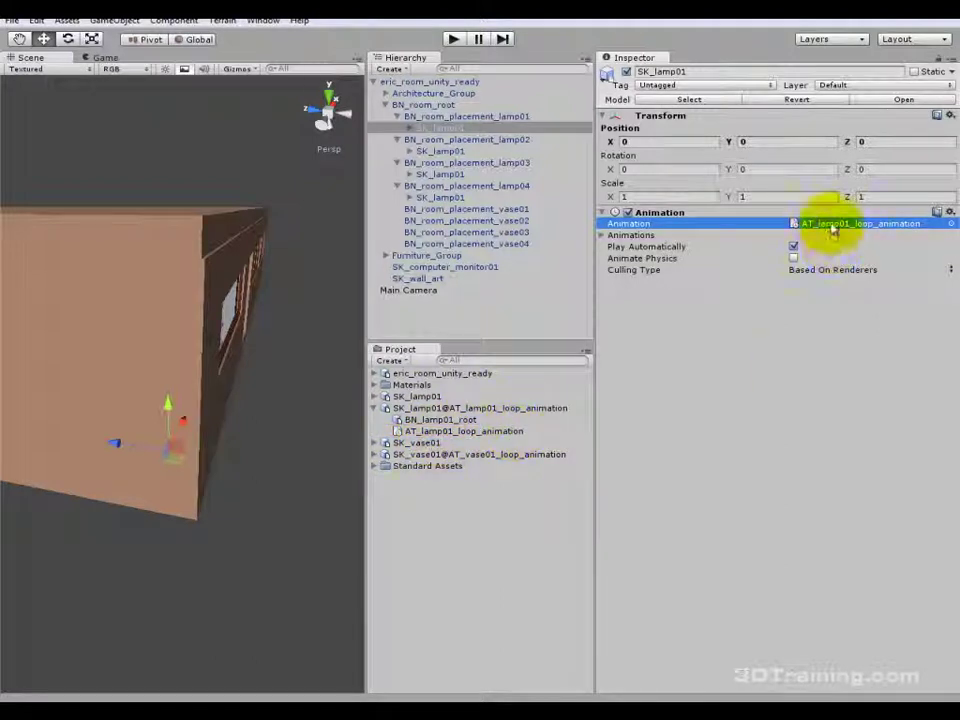
left_click(950, 225)
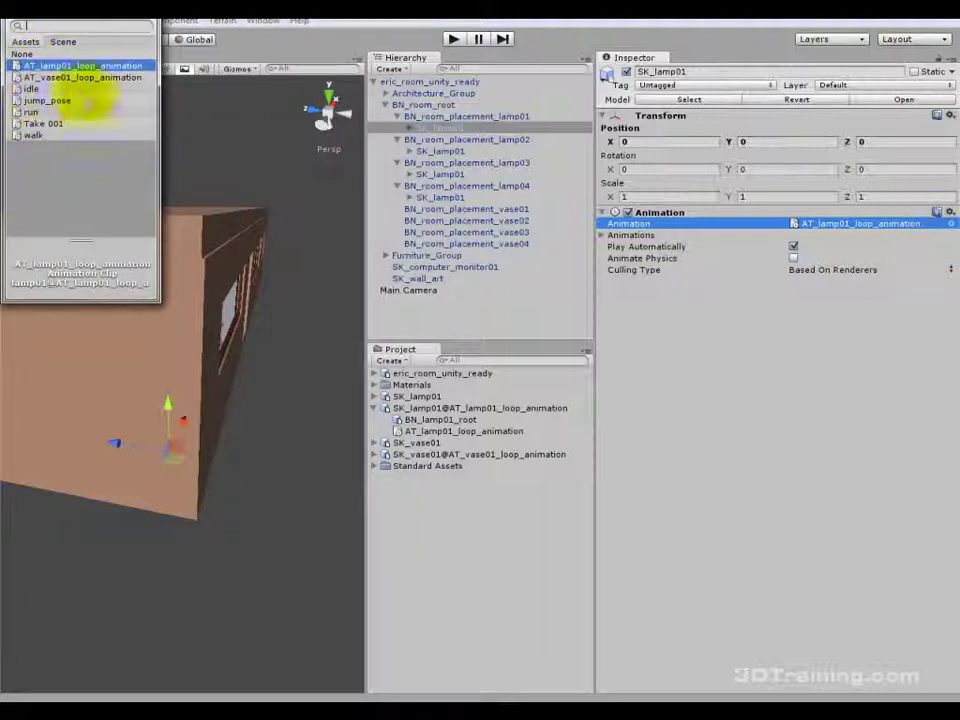
key("Escape")
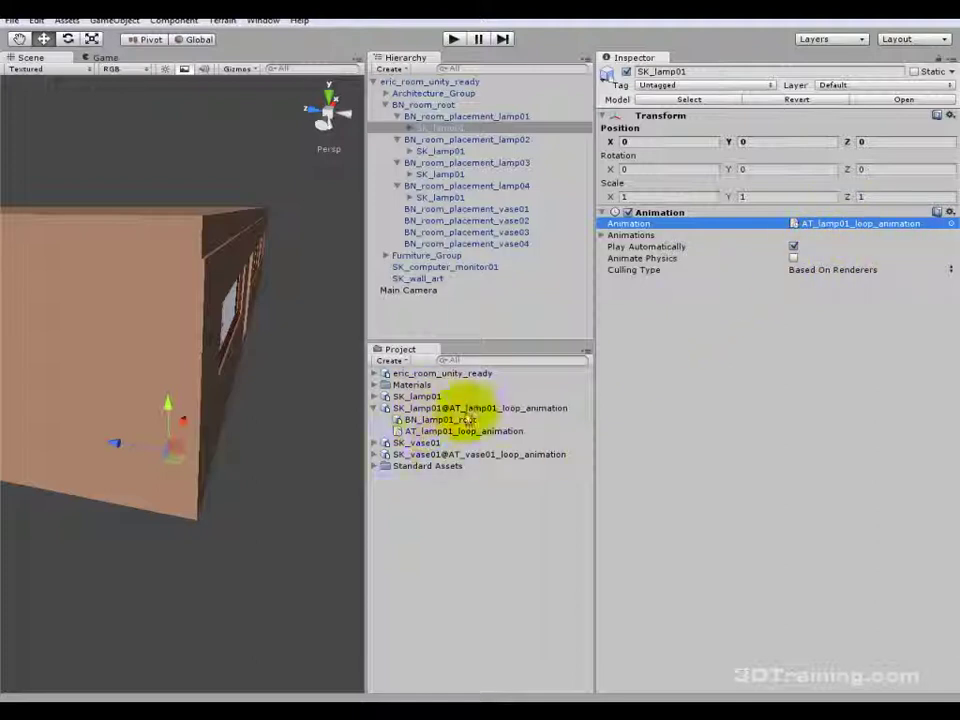
left_click(415, 409)
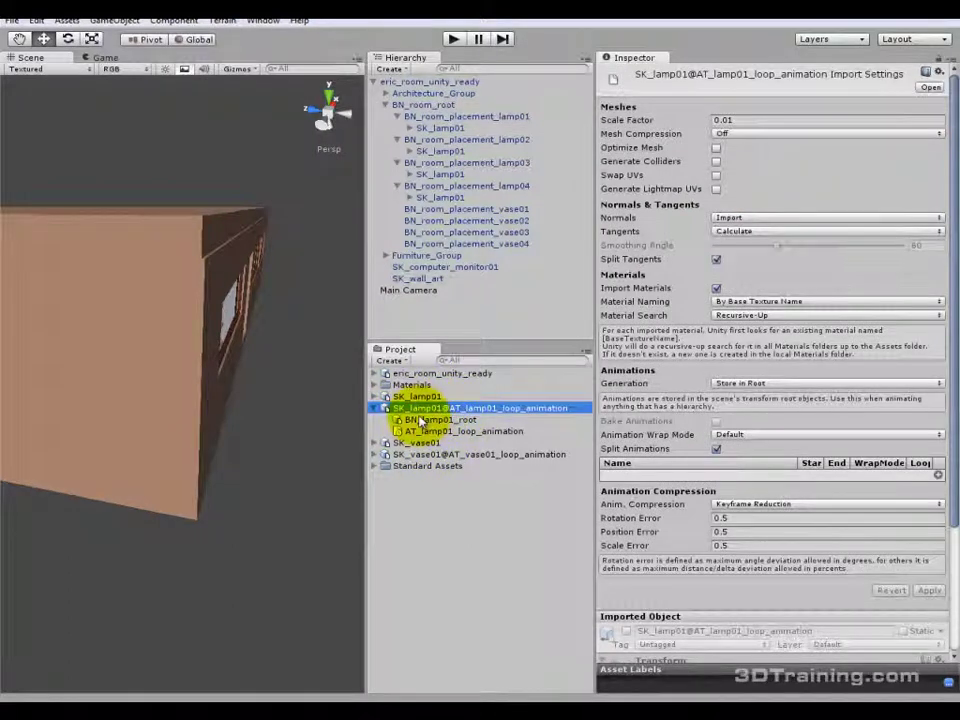
double_click(412, 409)
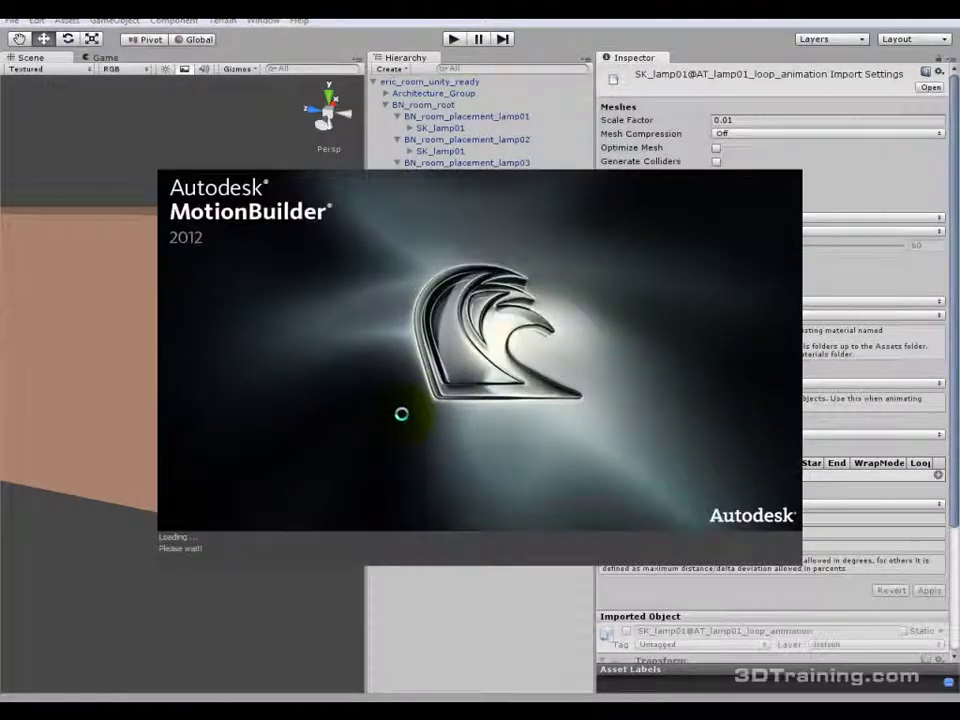
left_click(428, 408)
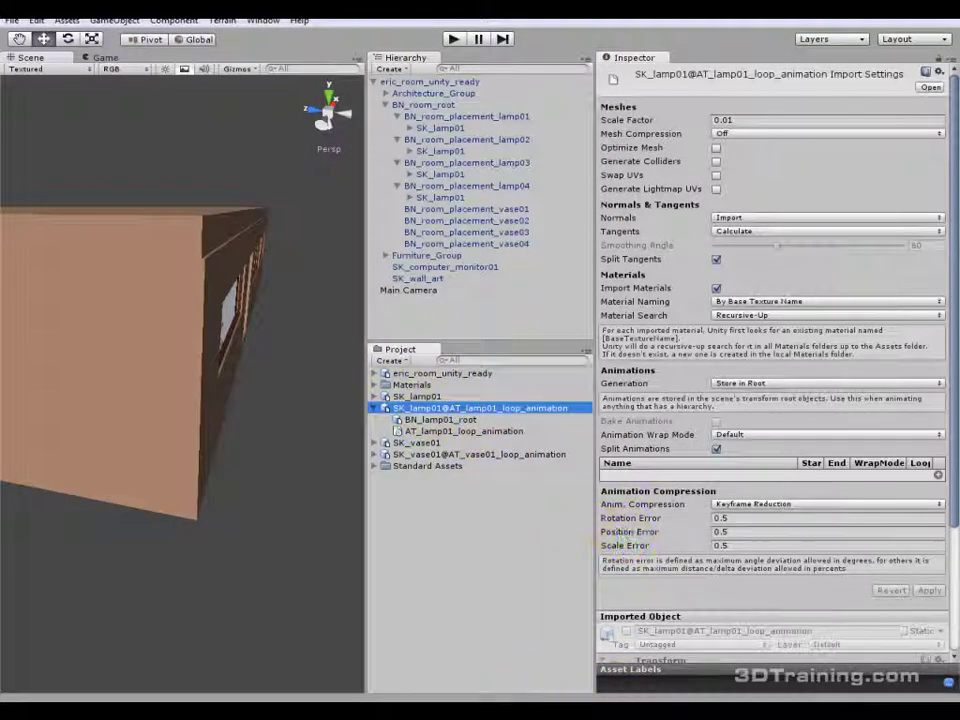
double_click(430, 408)
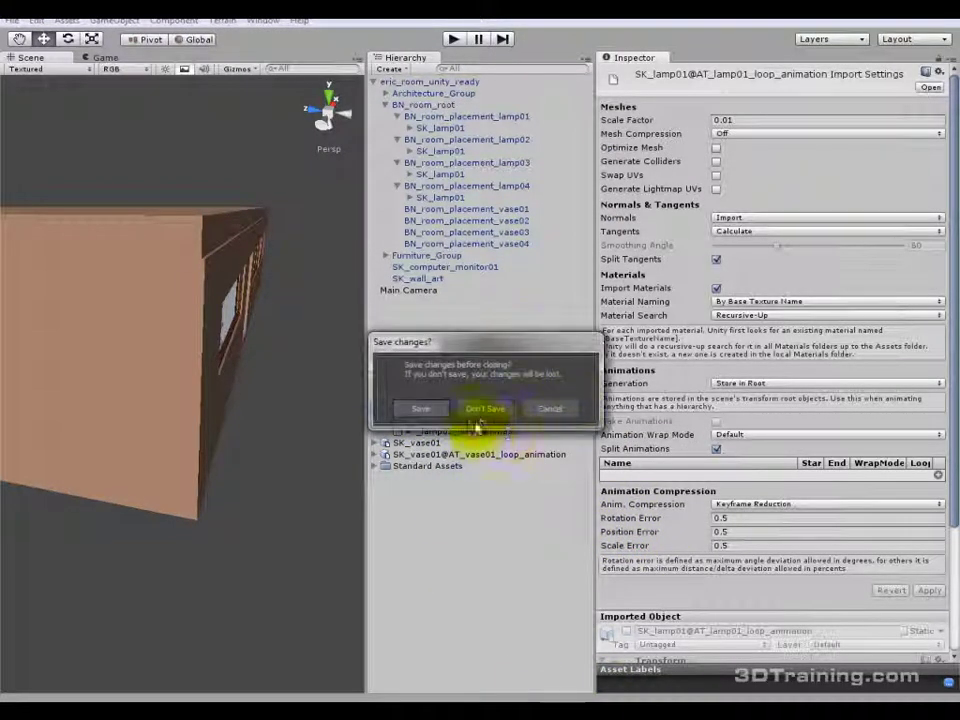
left_click(486, 407)
left_click(482, 408)
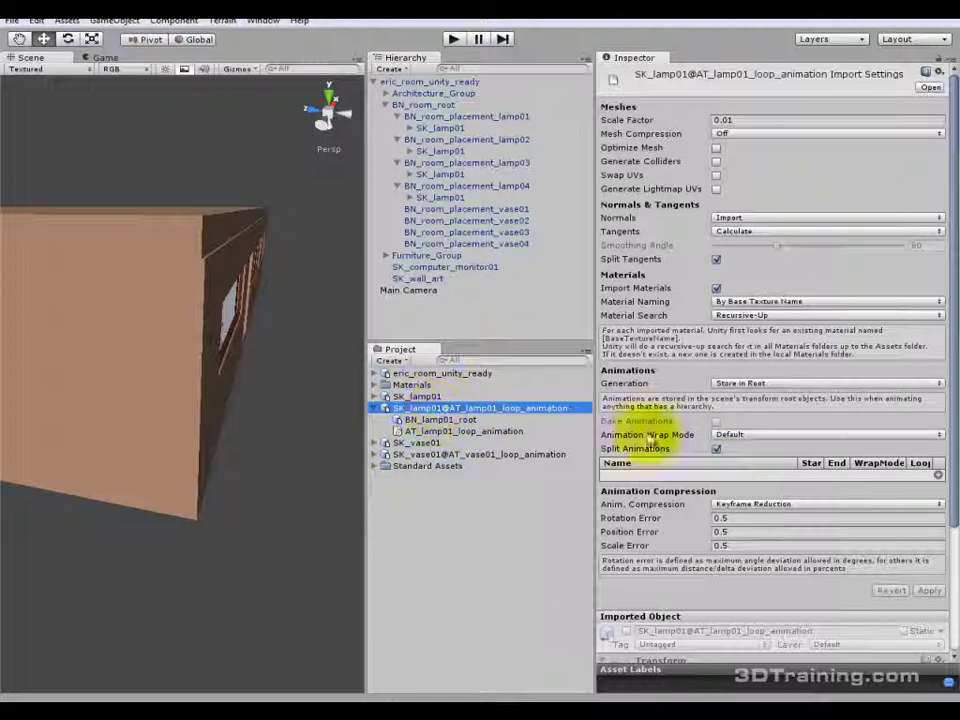
Set the animation wrap mode of SK_lamp01@AT_lamp01_loop_animation to Loop, turn its animation compression off, and apply the import settings.
left_click(722, 436)
left_click(768, 481)
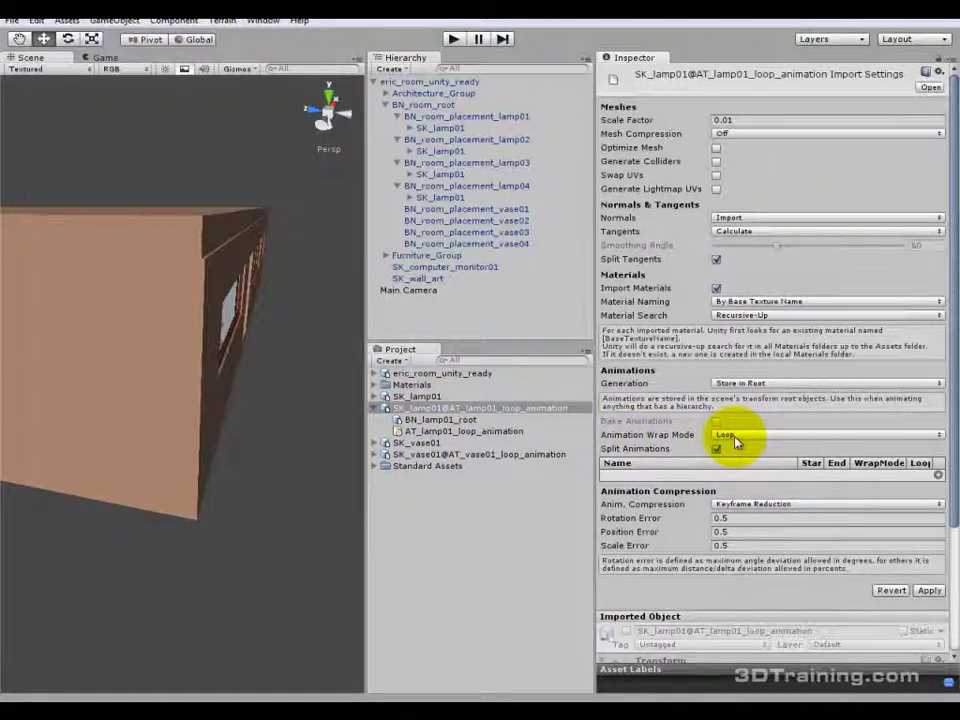
left_click(760, 506)
left_click(755, 521)
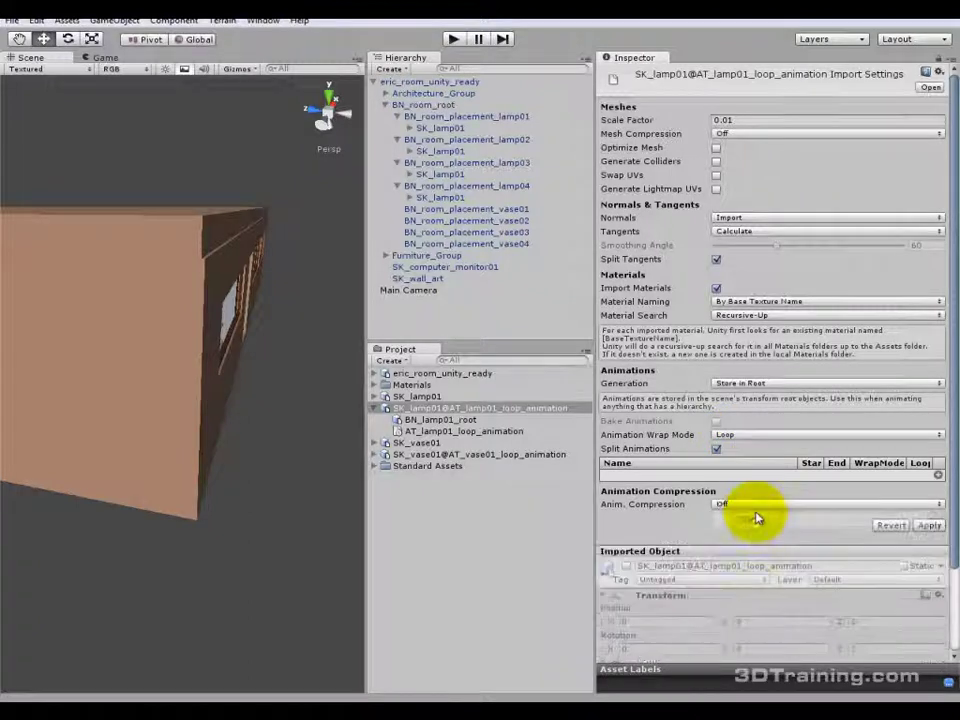
left_click(922, 528)
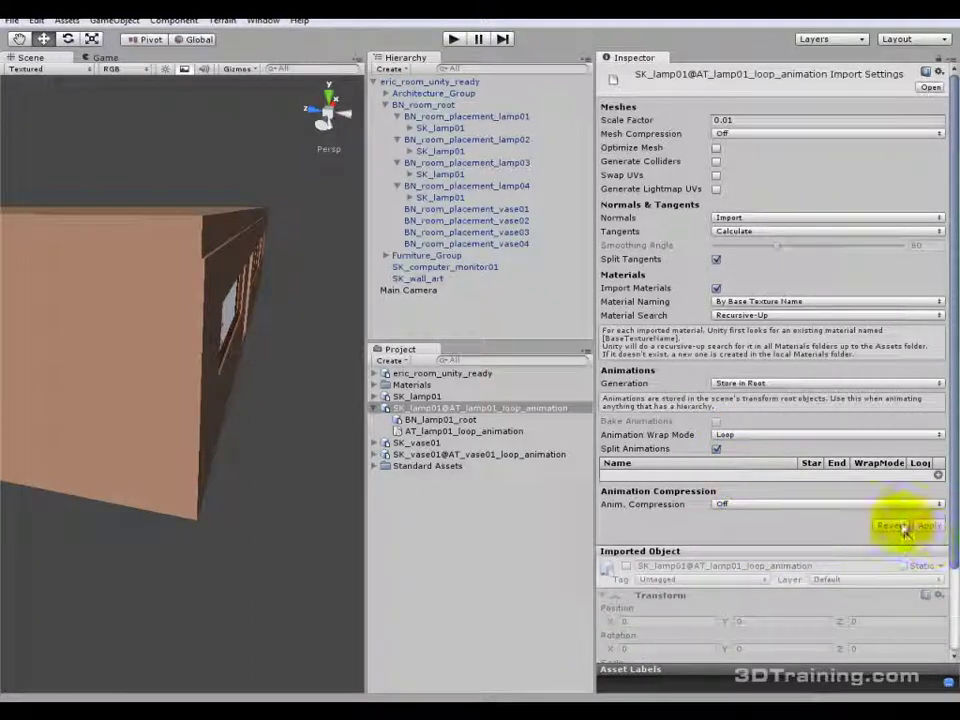
left_click(384, 409)
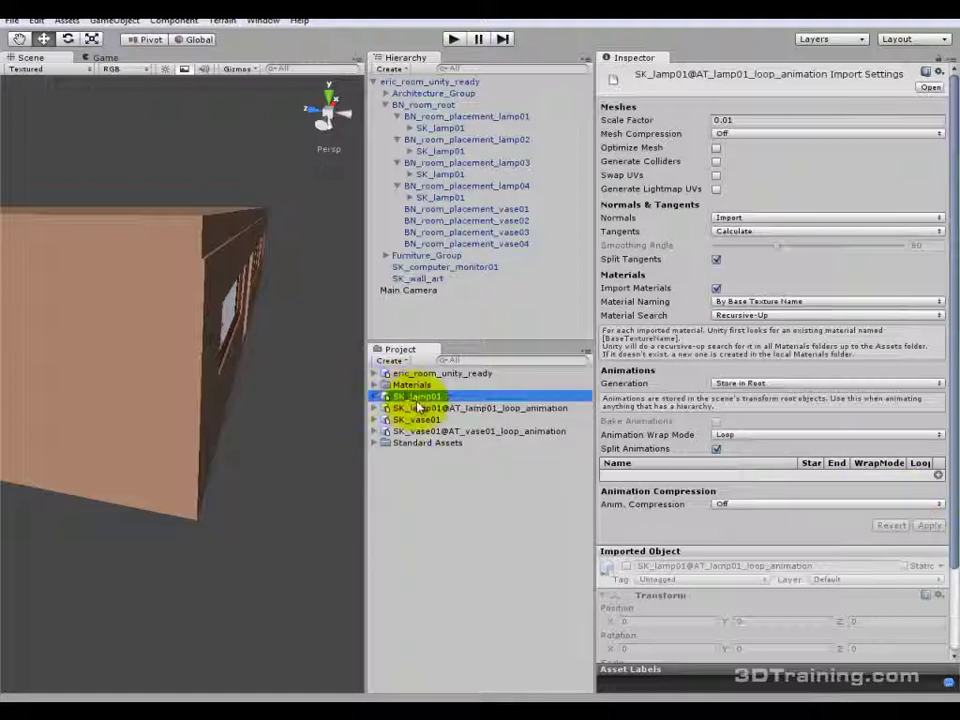
left_click(417, 397)
left_click(418, 408)
left_click(417, 397)
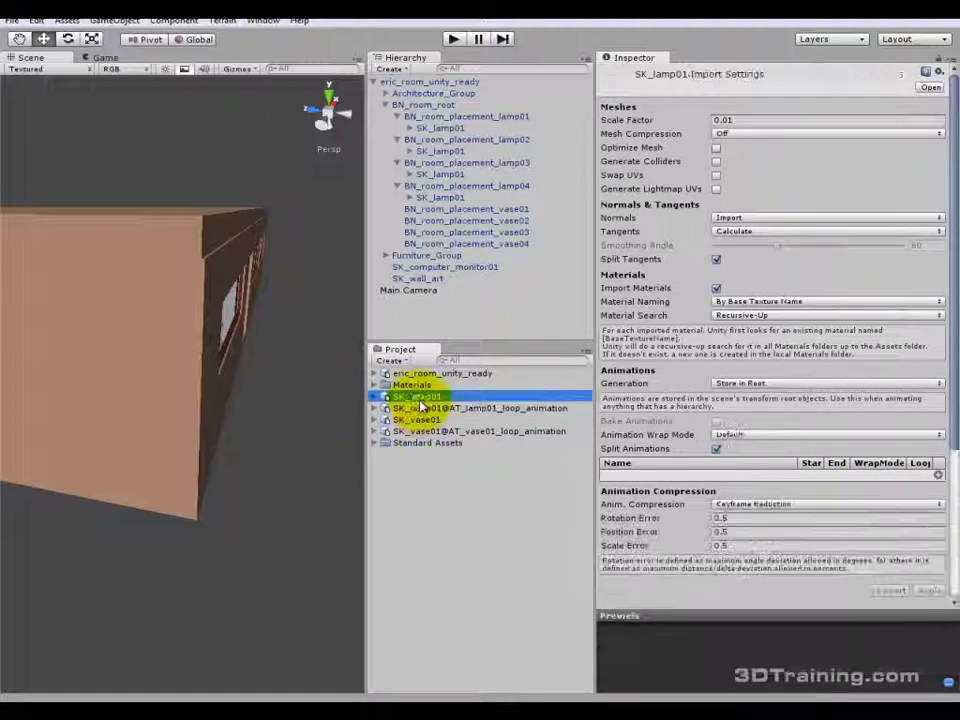
left_click(430, 409)
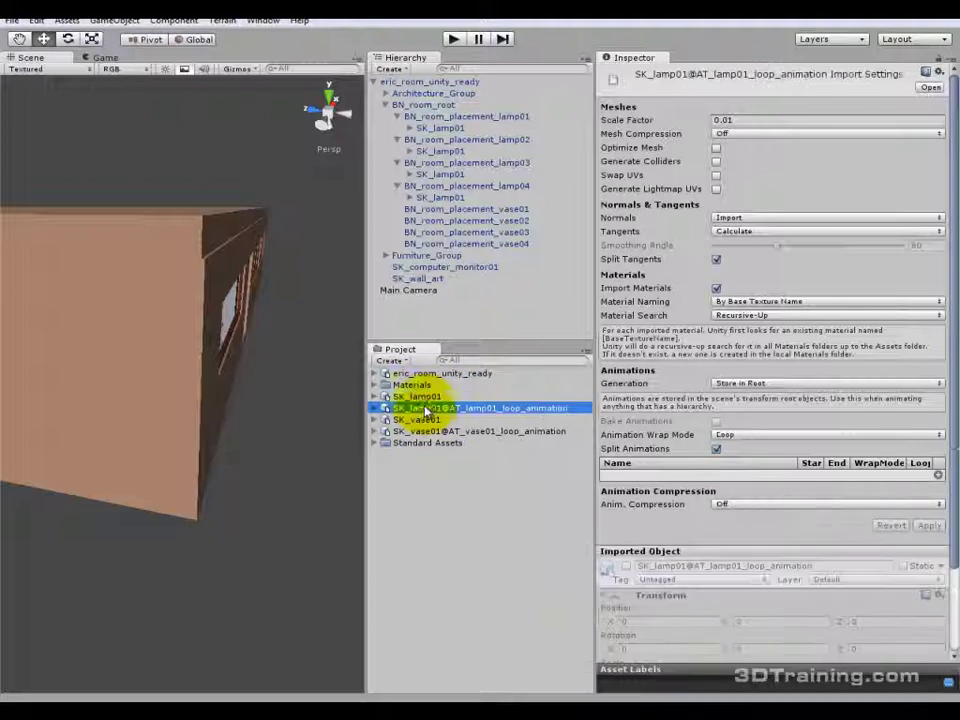
Open AT_lamp01_loop_animation in an enlarged Animation window for the SK_lamp01 instance under BN_room_placement_lamp04, with that lamp in view.
left_click(440, 196)
left_click(445, 186)
left_click_drag(204, 199, 326, 369, "alt")
left_click(414, 195)
left_click_drag(330, 280, 170, 200, "alt")
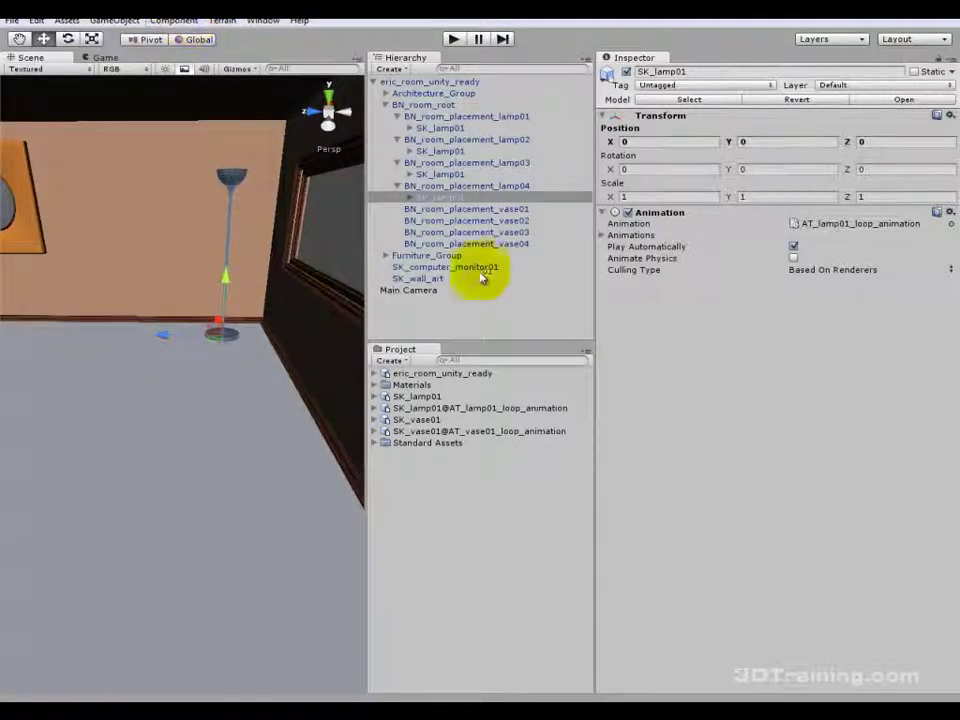
left_click(262, 20)
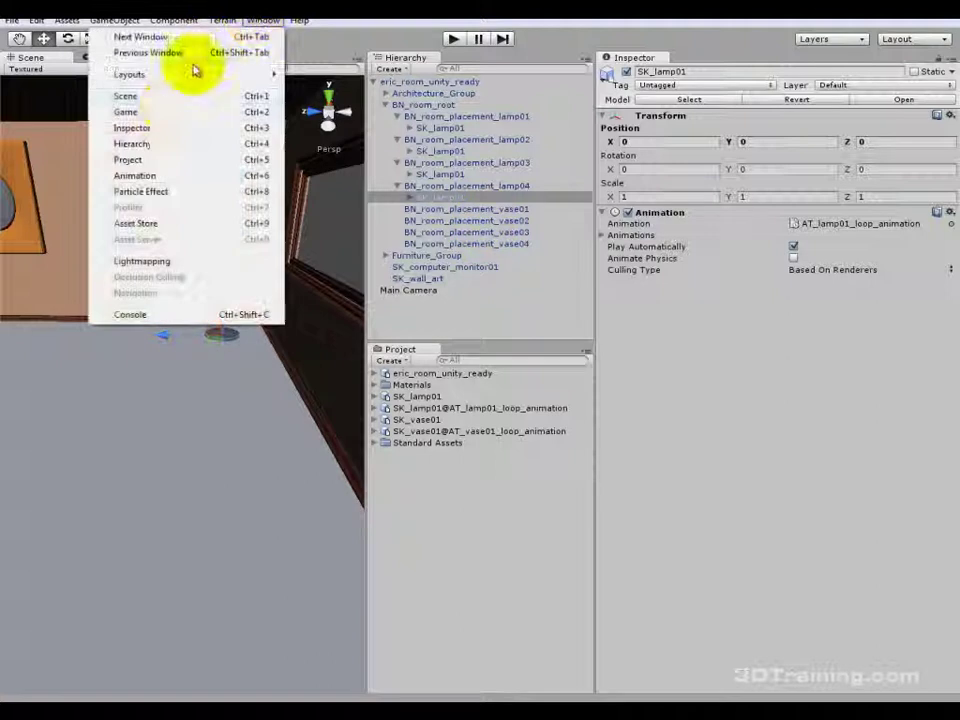
left_click(152, 175)
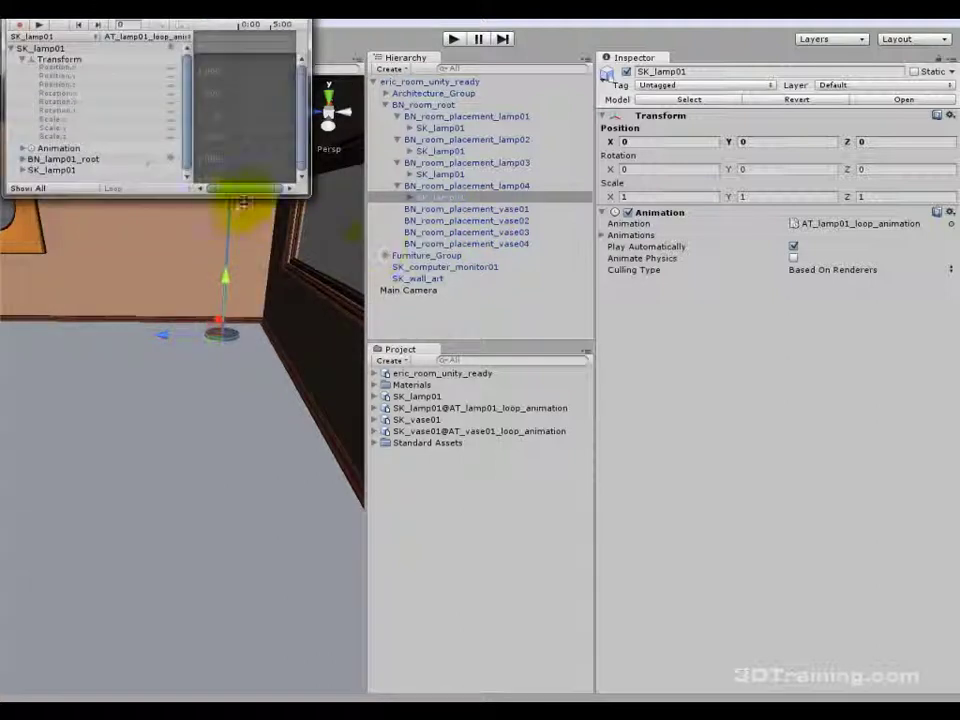
left_click_drag(165, 14, 533, 206)
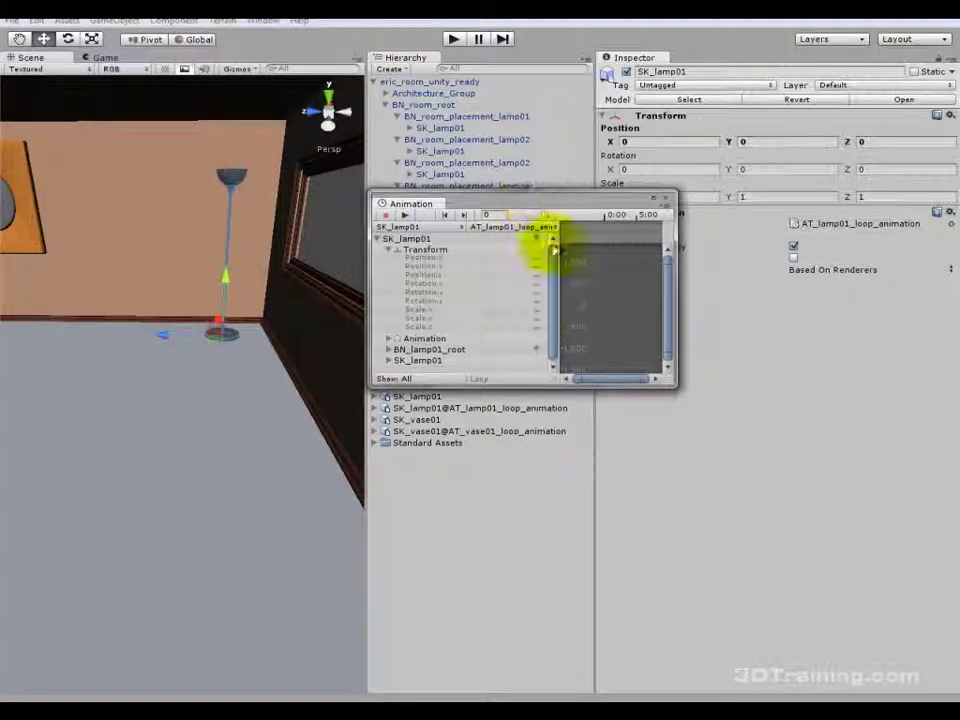
left_click_drag(677, 389, 913, 596)
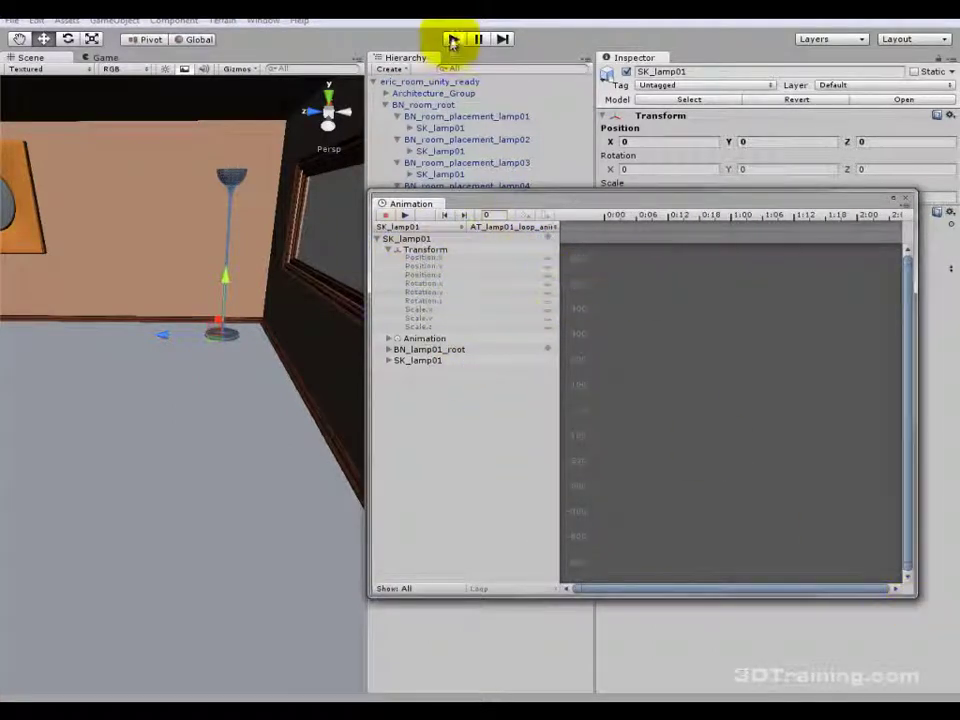
left_click_drag(557, 292, 679, 292)
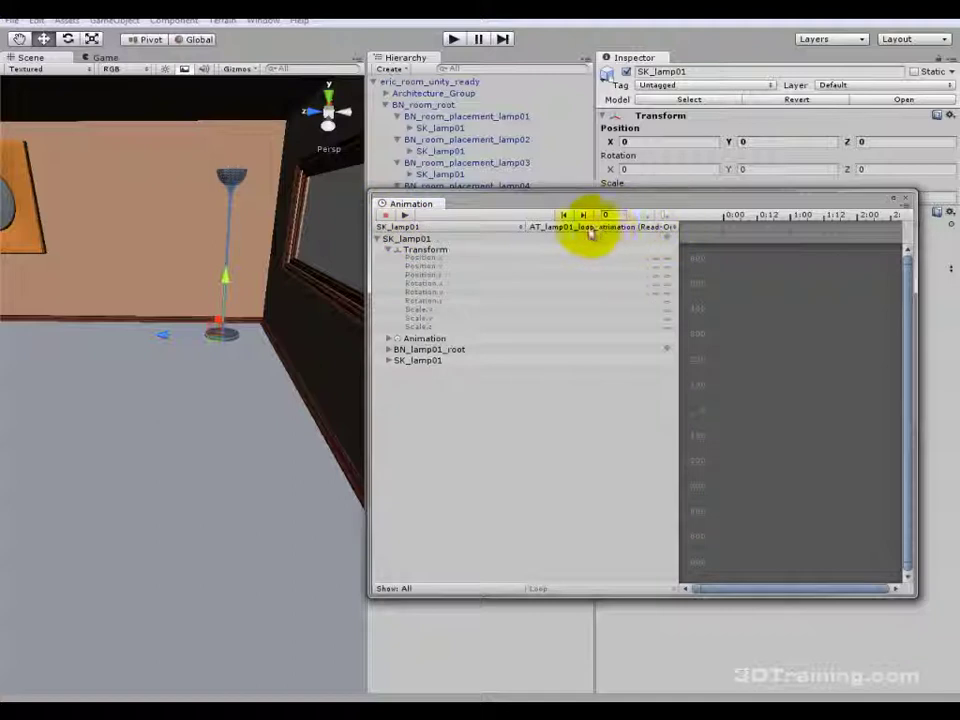
Preview the loop animation on the selected lamp, look around the other lamps in the room, and stop the playback.
scroll(826, 326, "down", 3)
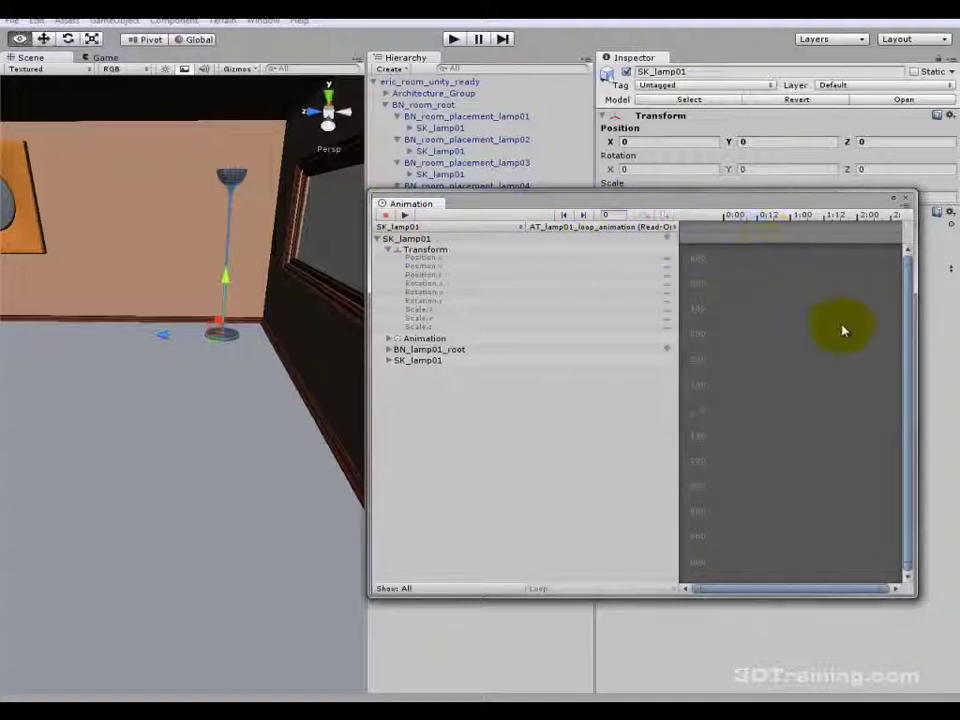
left_click(404, 215)
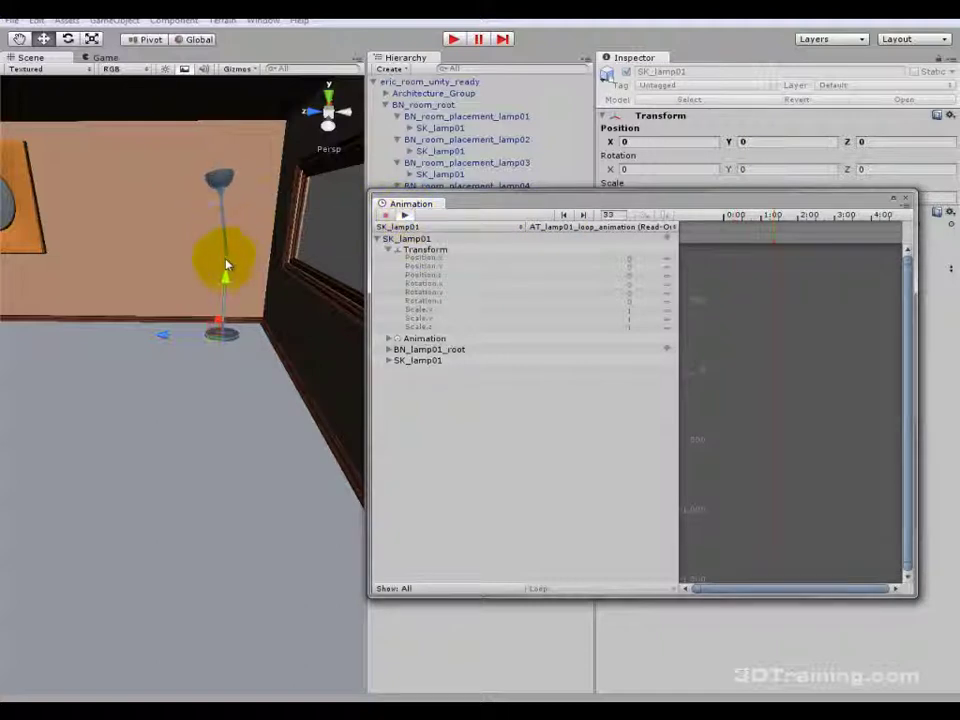
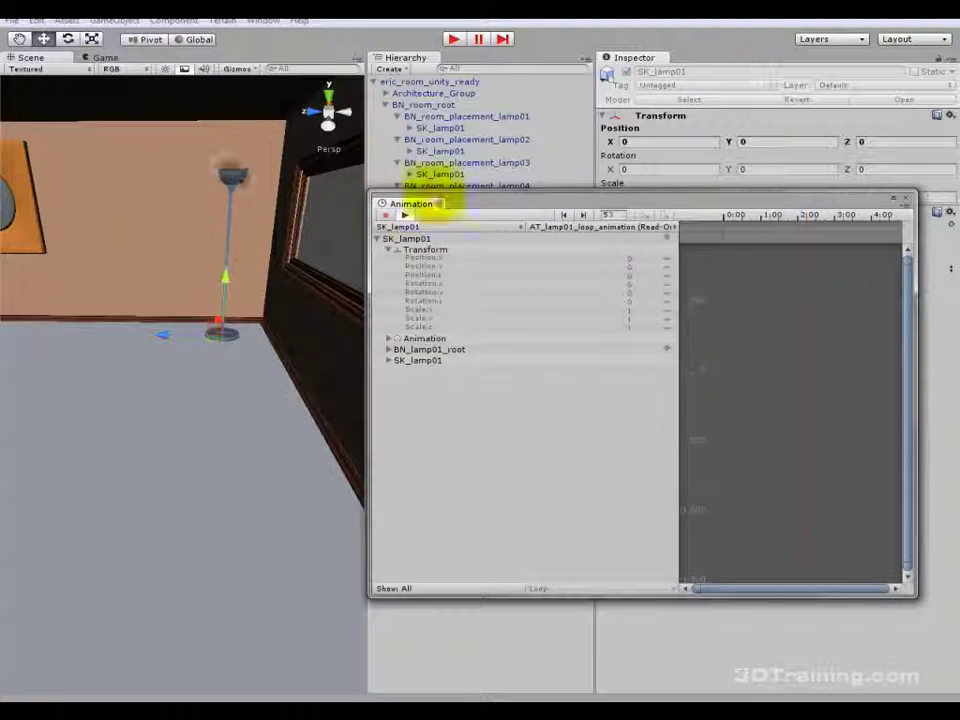
left_click(403, 234)
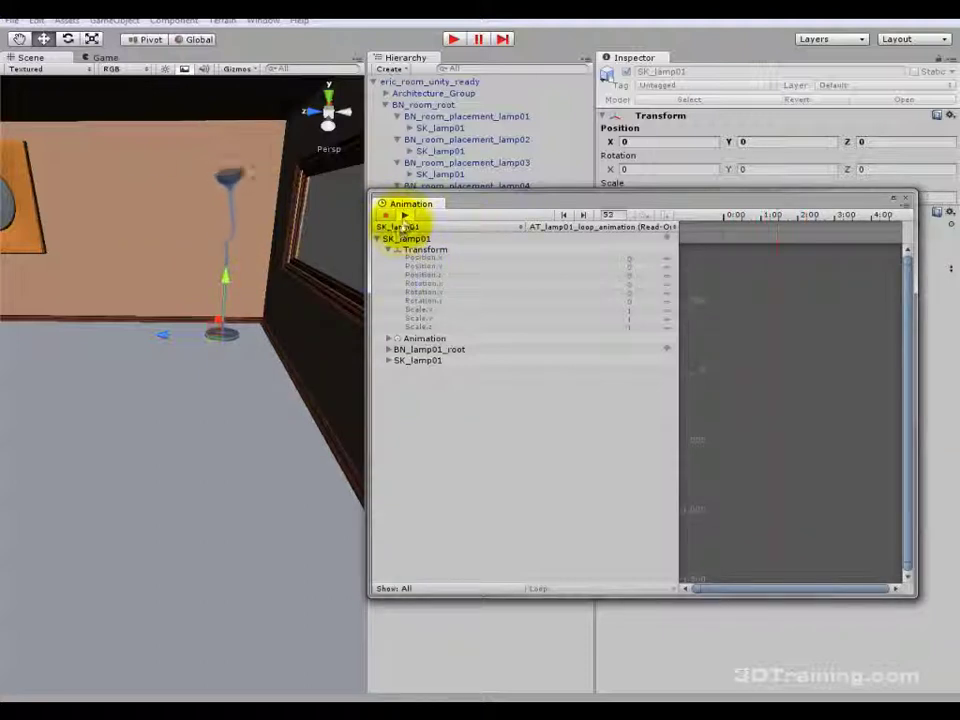
scroll(176, 300, "down", 5)
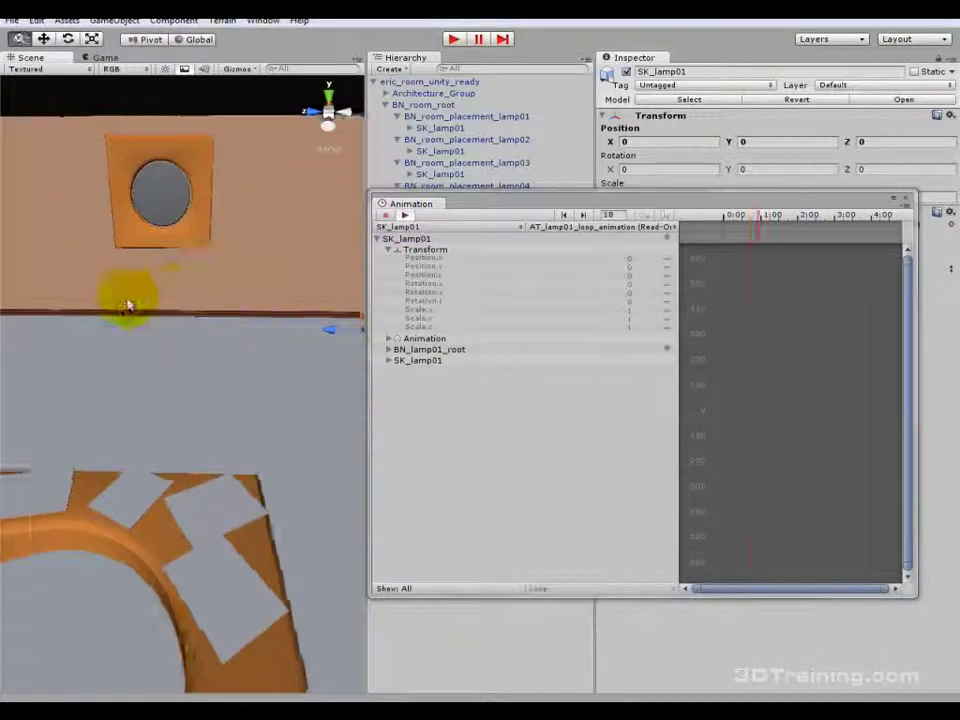
left_click_drag(155, 310, 247, 286, "alt")
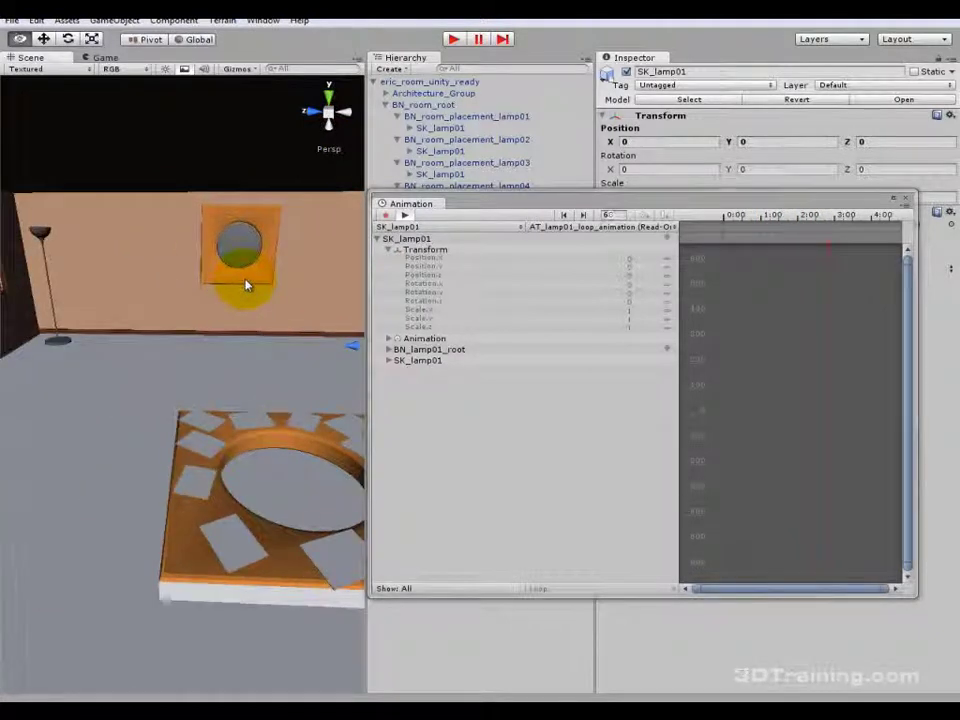
left_click(404, 215)
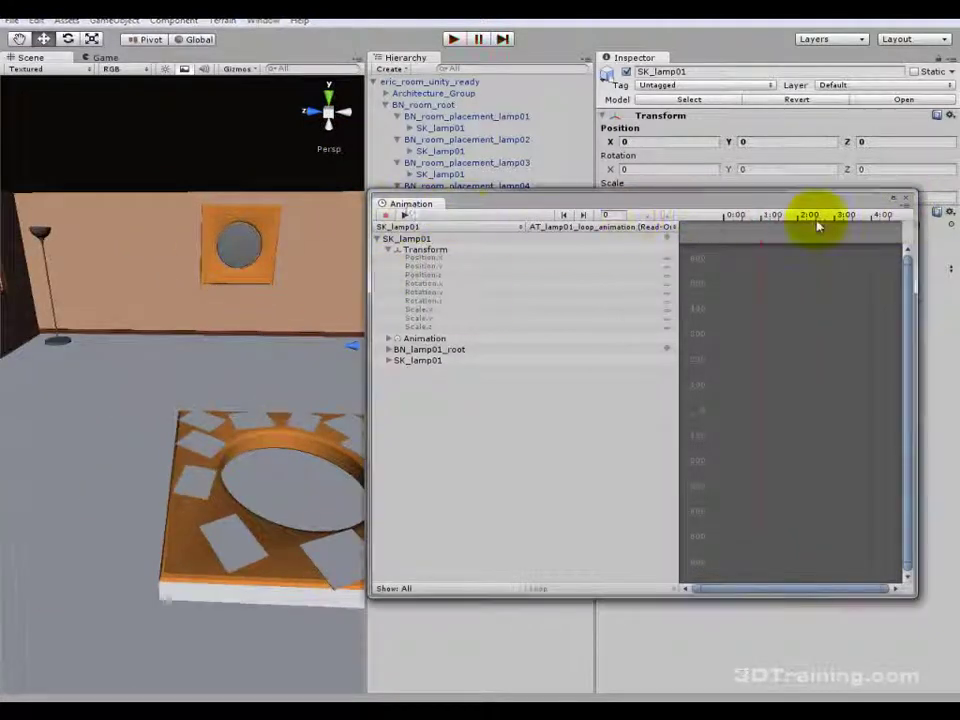
Close the Animation window and collapse the four lamp placement joints in the scene hierarchy.
left_click(907, 200)
left_click(398, 186)
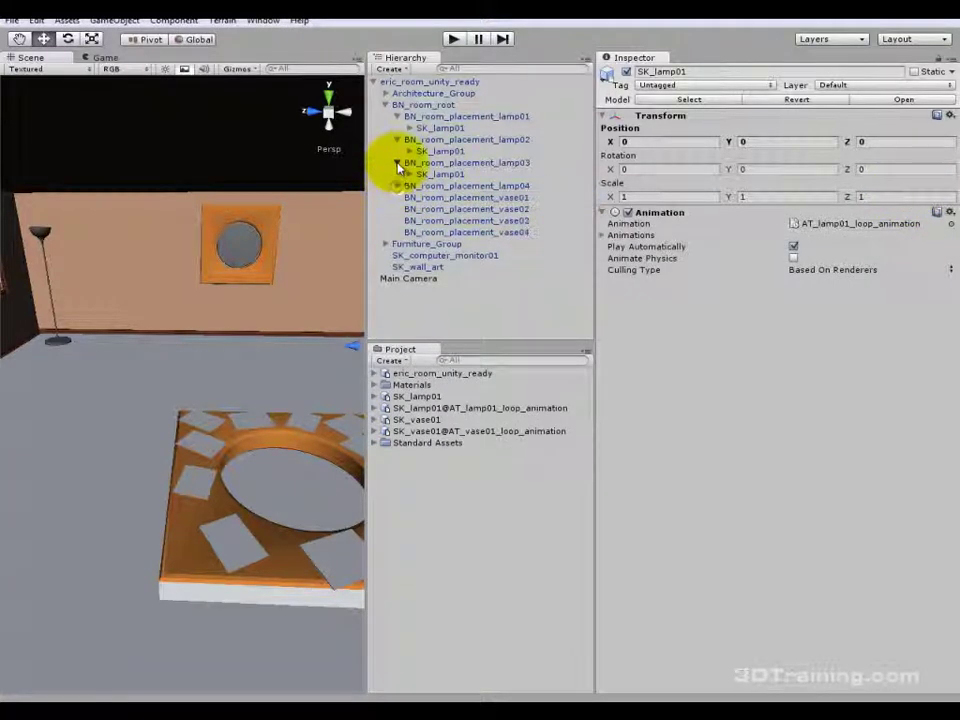
left_click(397, 162)
left_click(397, 139)
left_click(397, 116)
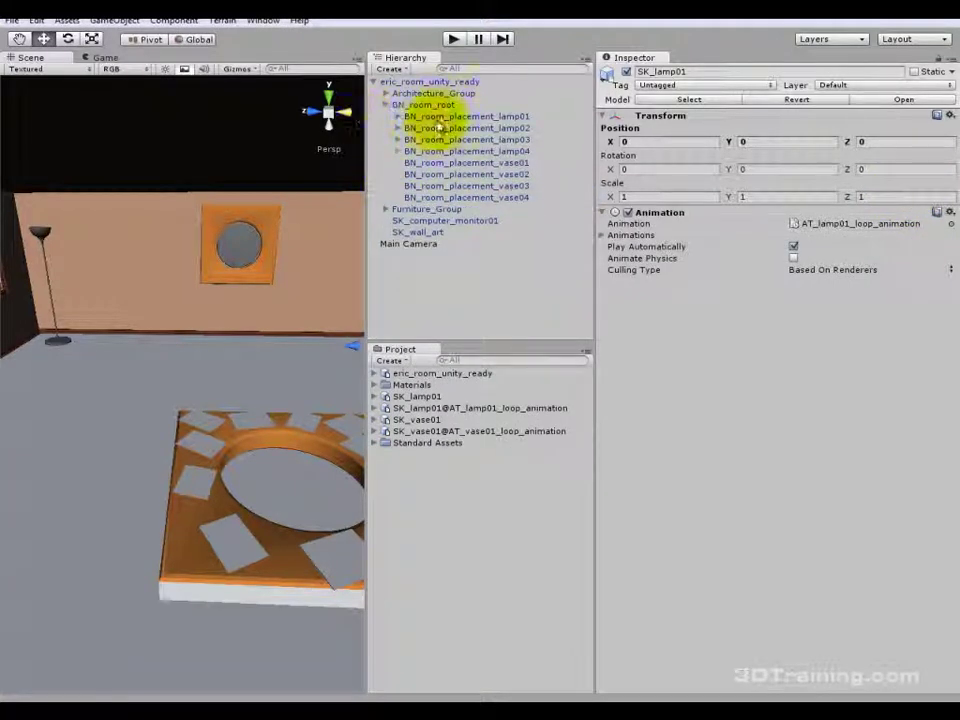
Widen the scene view and the hierarchy list so the vase placement joint names are fully readable.
left_click(416, 420)
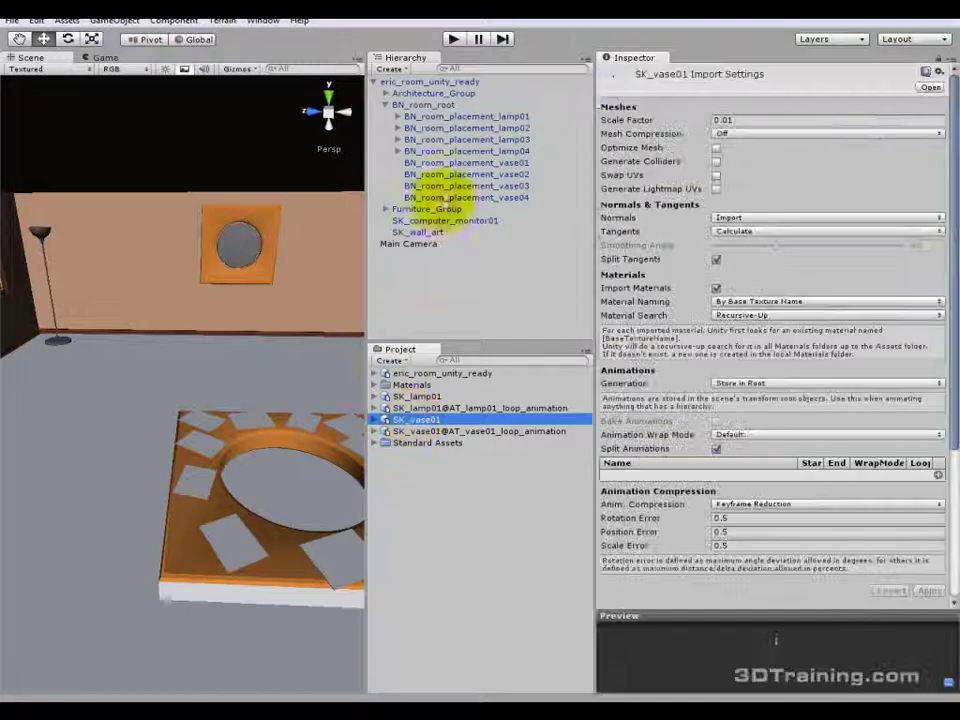
left_click_drag(133, 388, 33, 330, "alt")
left_click_drag(165, 320, 186, 321)
left_click(186, 321)
left_click(195, 342)
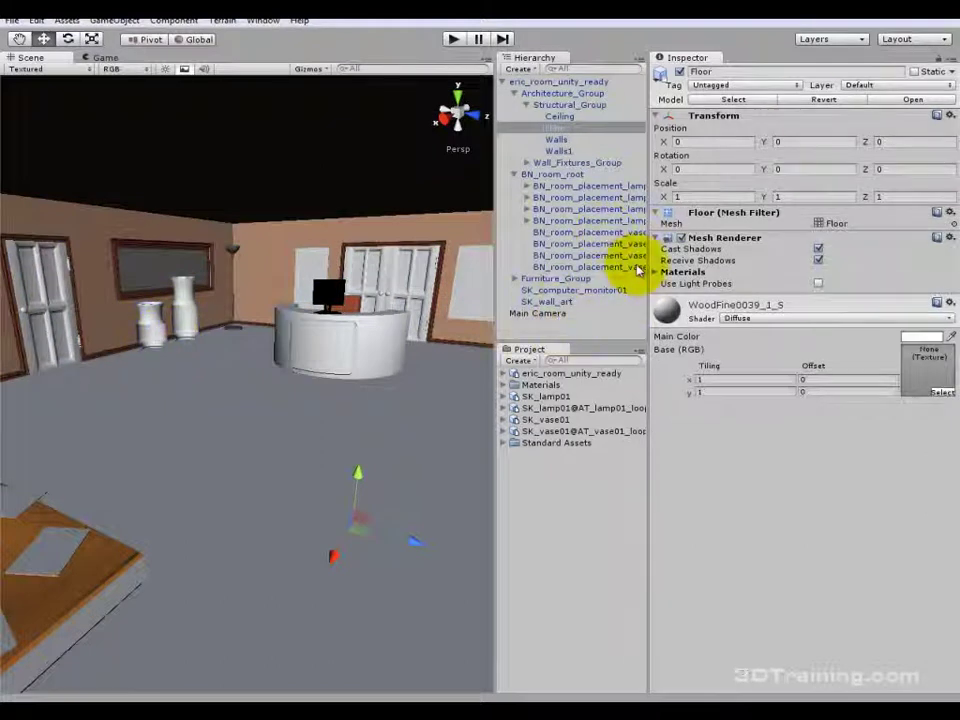
left_click_drag(647, 268, 761, 261)
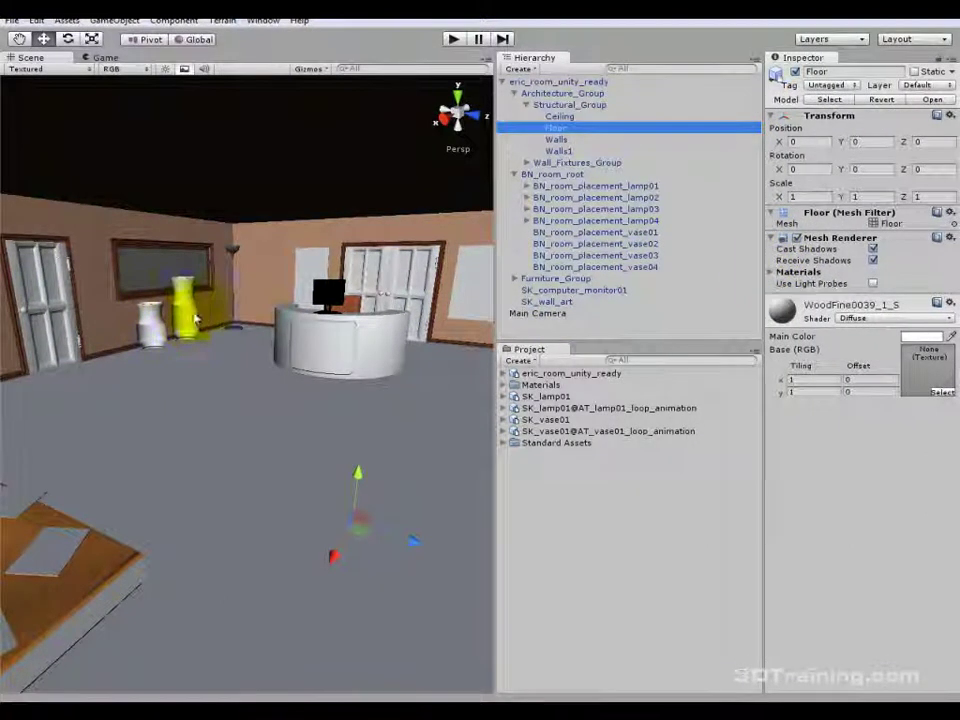
Place an SK_vase01 instance under each of the BN_room_placement_vase01 and BN_room_placement_vase02 joints.
left_click(556, 420)
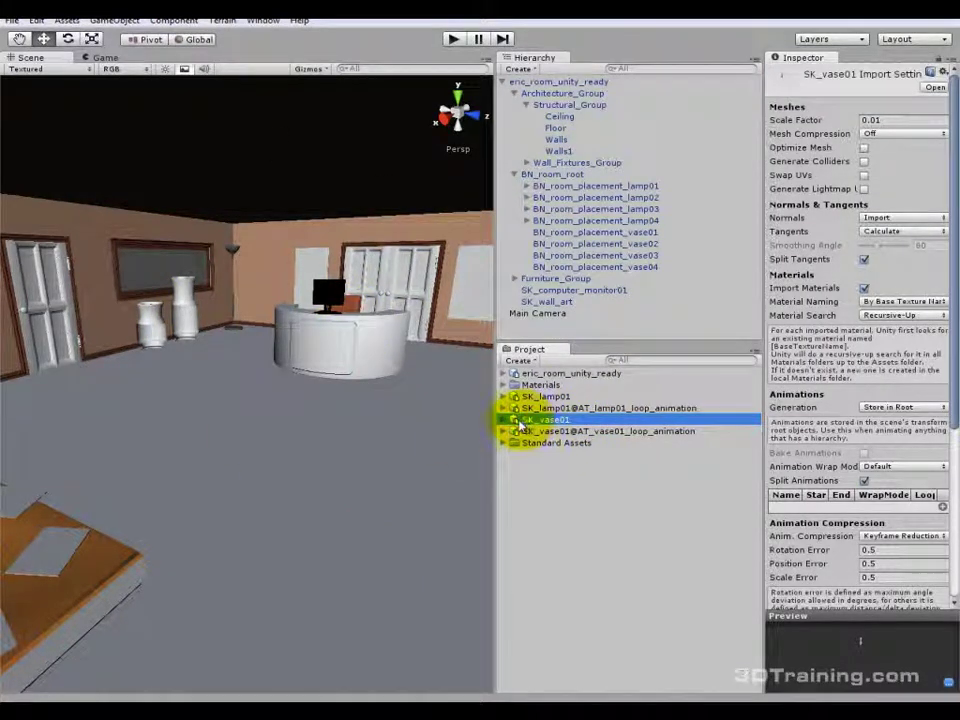
left_click_drag(515, 425, 630, 234)
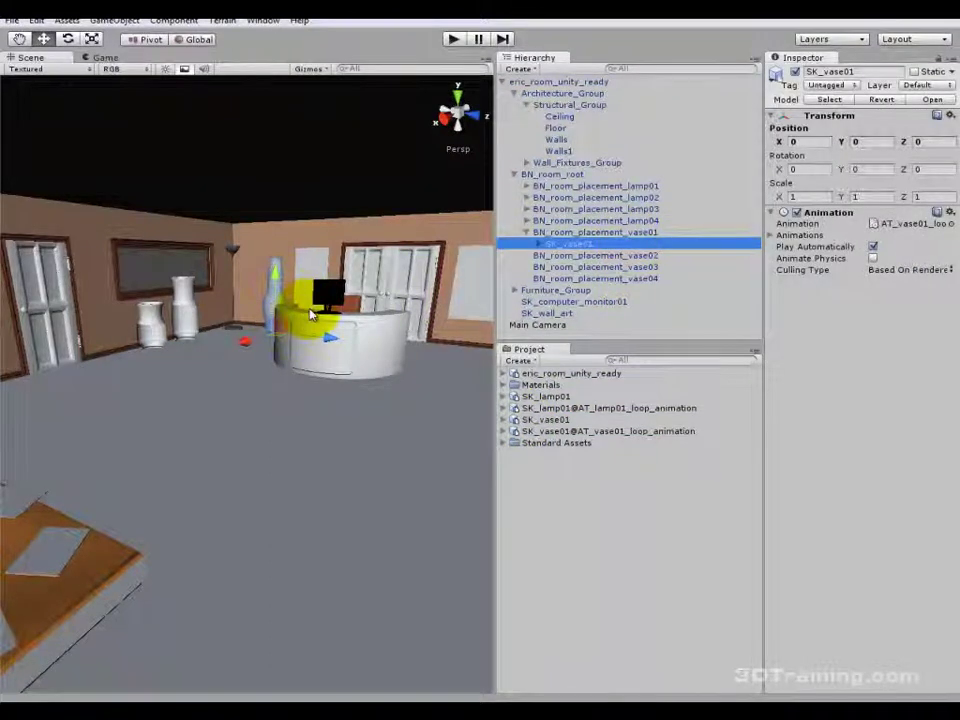
middle_click_drag(414, 369, 413, 396)
left_click_drag(413, 396, 189, 386, "alt")
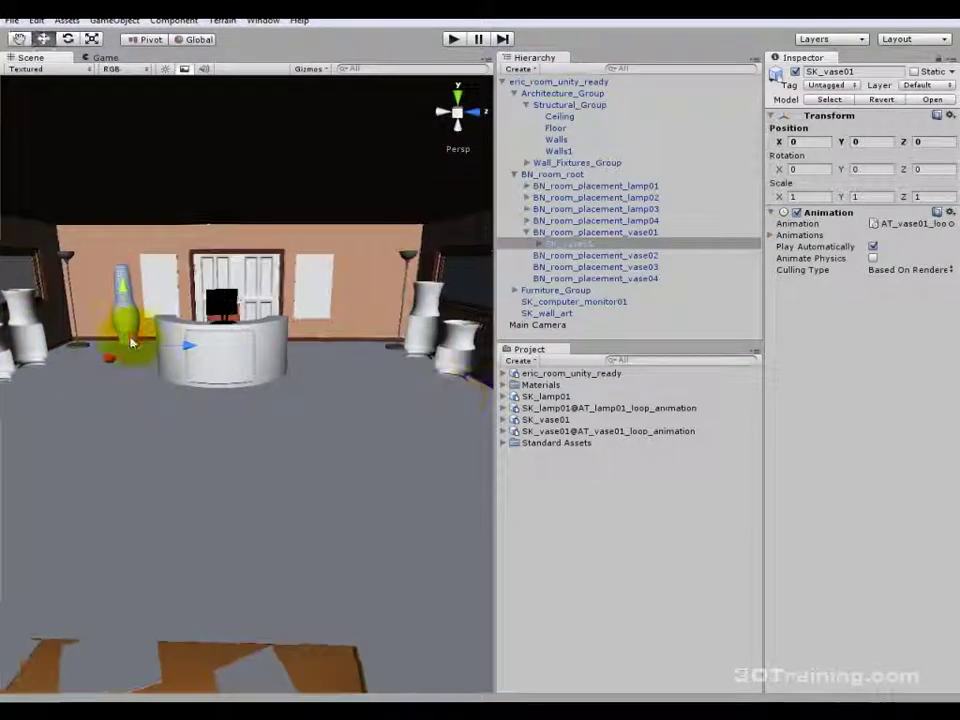
left_click_drag(519, 424, 617, 263)
Place an SK_vase01 instance under each of the BN_room_placement_vase03 and BN_room_placement_vase04 joints.
right_click_drag(257, 414, 150, 373, "alt")
left_click_drag(150, 373, 630, 388, "alt")
left_click_drag(522, 419, 563, 275)
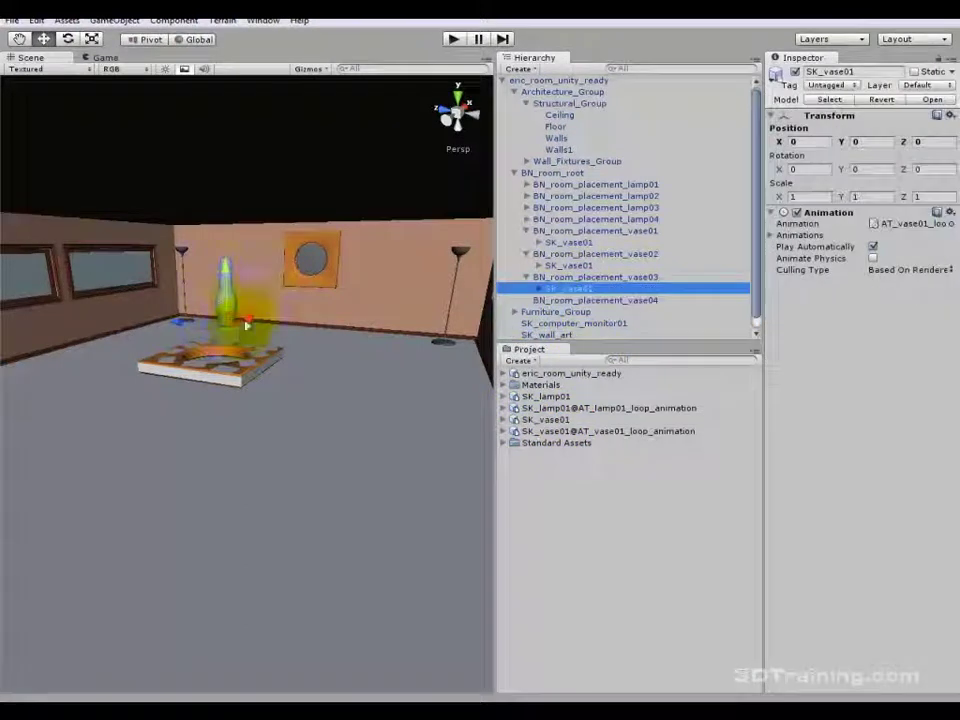
left_click(529, 421)
left_click_drag(529, 424, 584, 288)
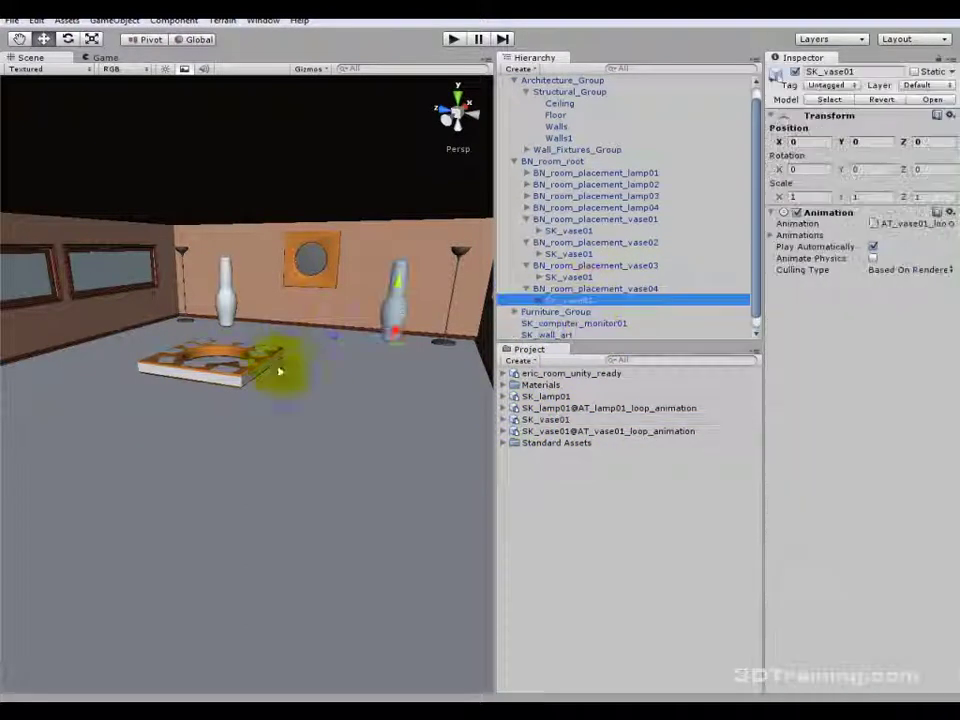
Collapse the four vase joints, BN_room_root and the whole eric_room_unity_ready hierarchy, and view the placed vases and lamps.
left_click(527, 219)
left_click(527, 231)
left_click(528, 254)
left_click(526, 266)
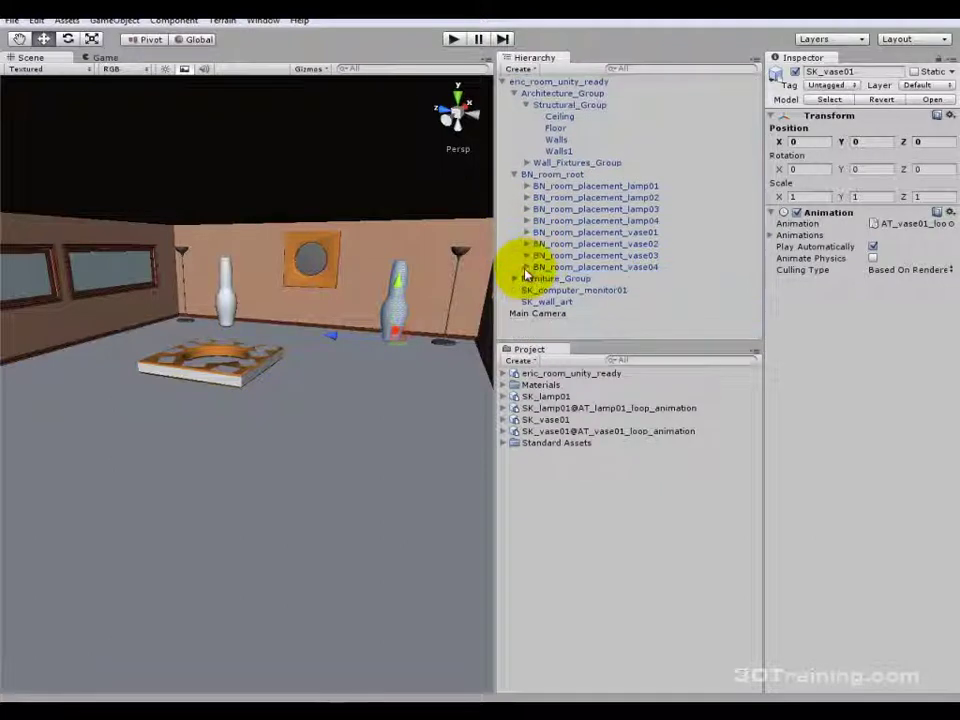
left_click(515, 175)
left_click(504, 82)
left_click_drag(231, 369, 268, 313, "alt")
key("w")
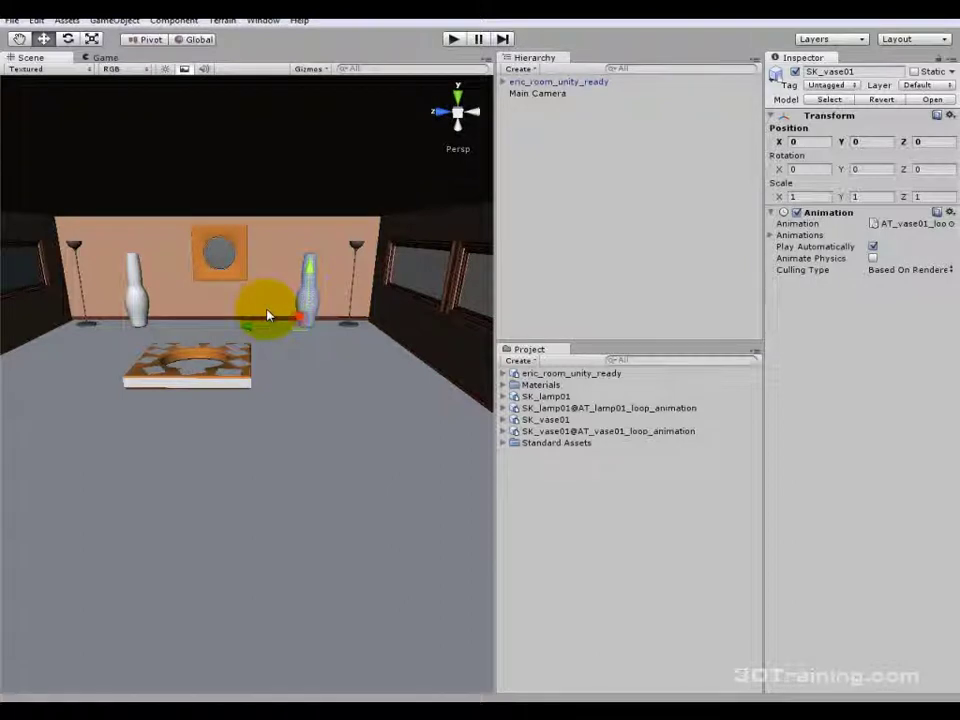
left_click_drag(240, 328, 248, 292)
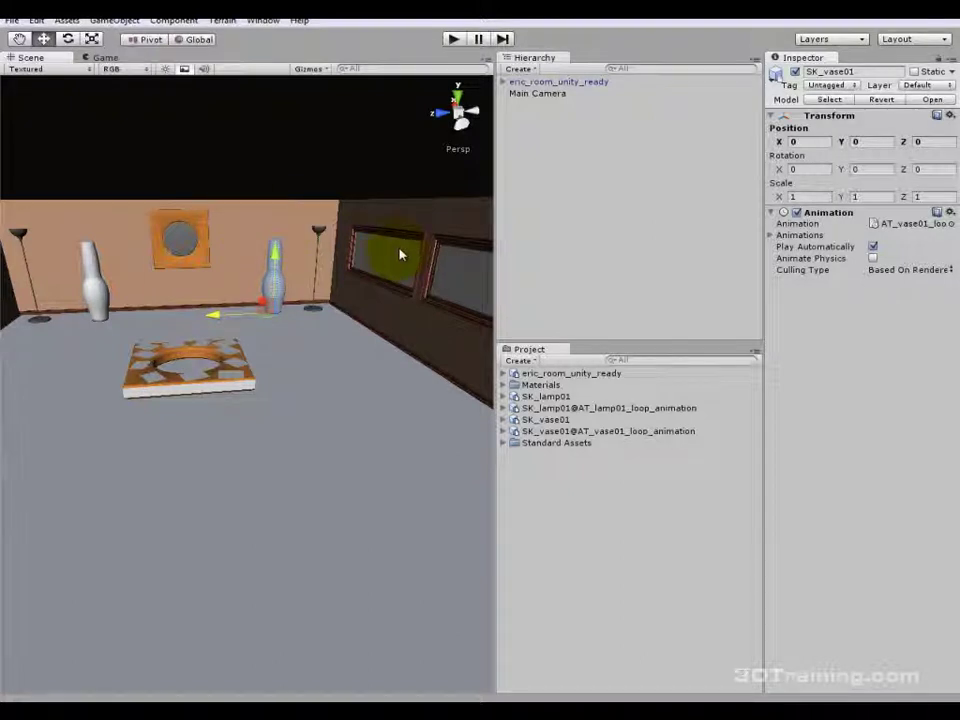
Set the SK_vase01 loop animation's wrap mode to Loop and its animation compression to Off, and apply the import settings.
left_click(594, 431)
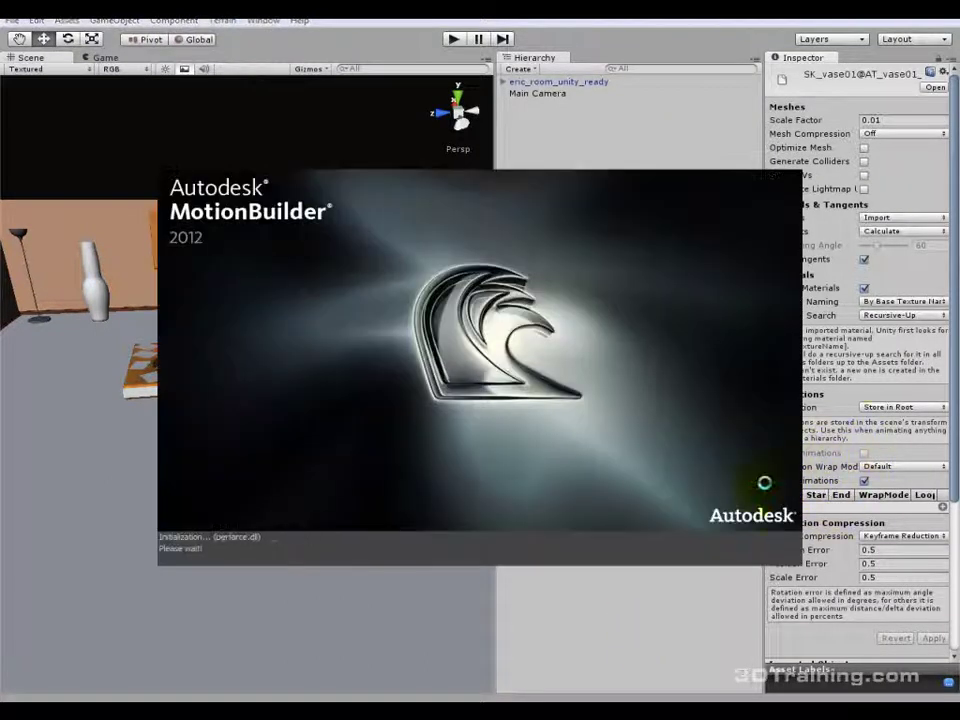
left_click(668, 622)
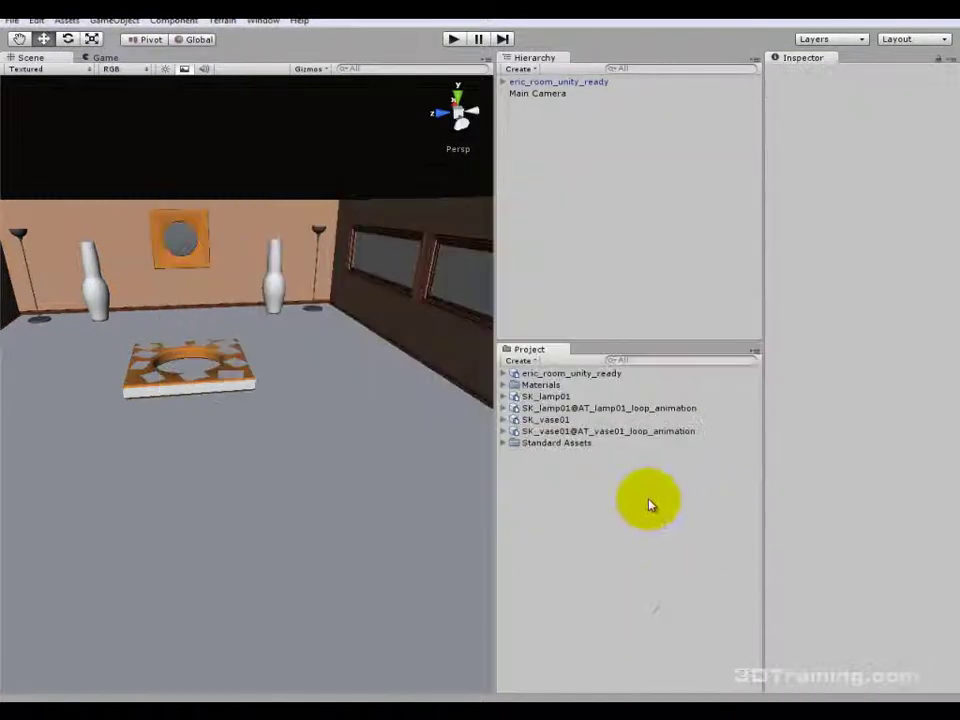
left_click(580, 432)
left_click(896, 468)
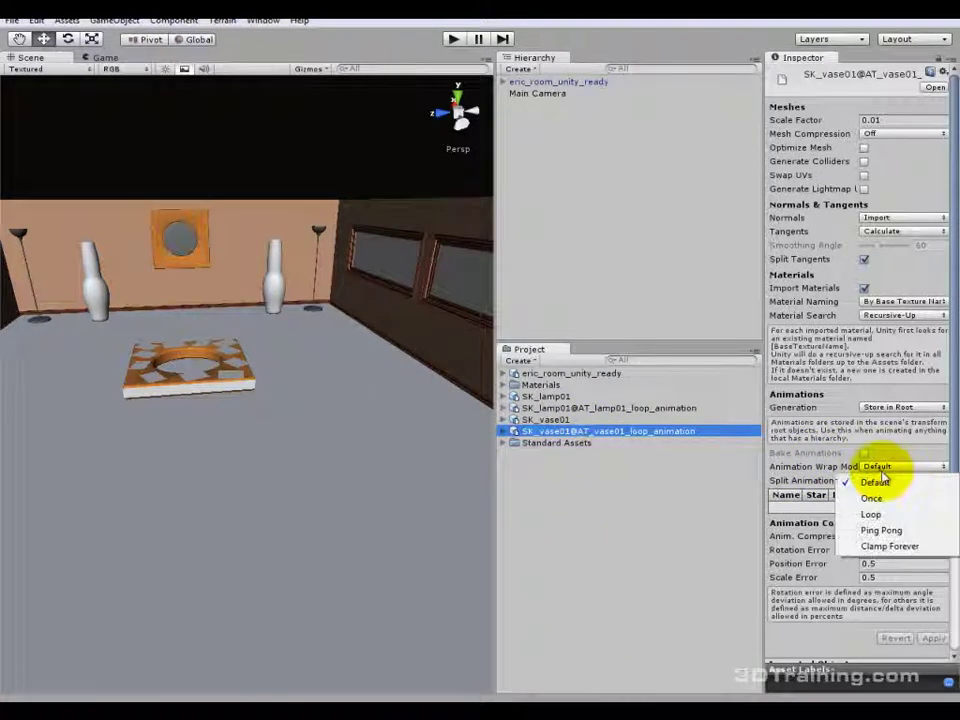
left_click(882, 516)
left_click(880, 537)
left_click(904, 549)
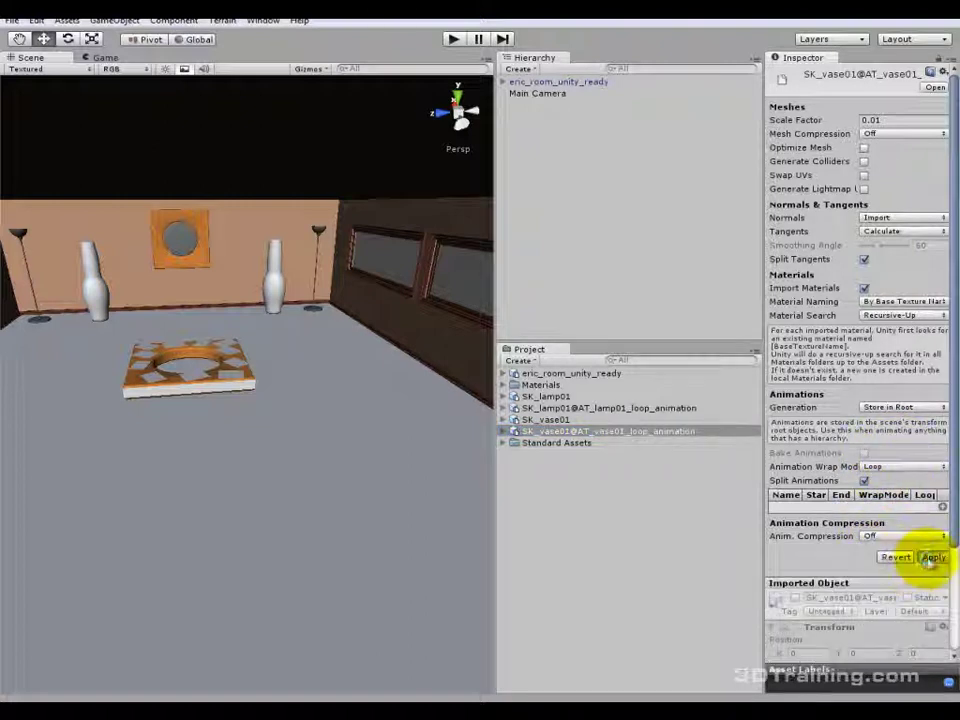
left_click(929, 558)
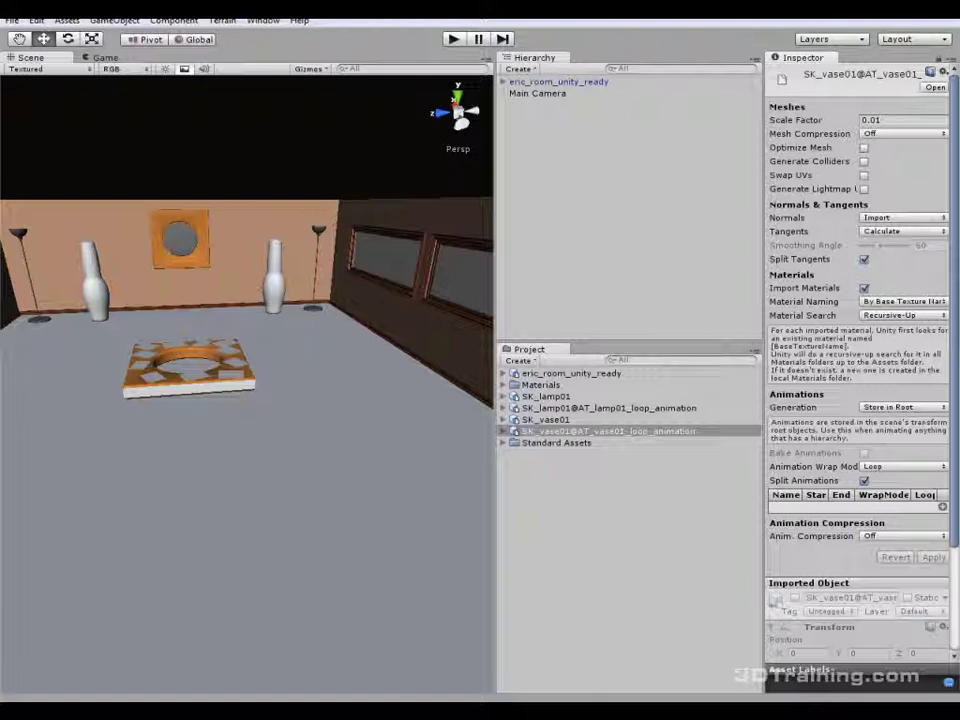
Close the launched MotionBuilder without saving its changes.
key("ctrl+n")
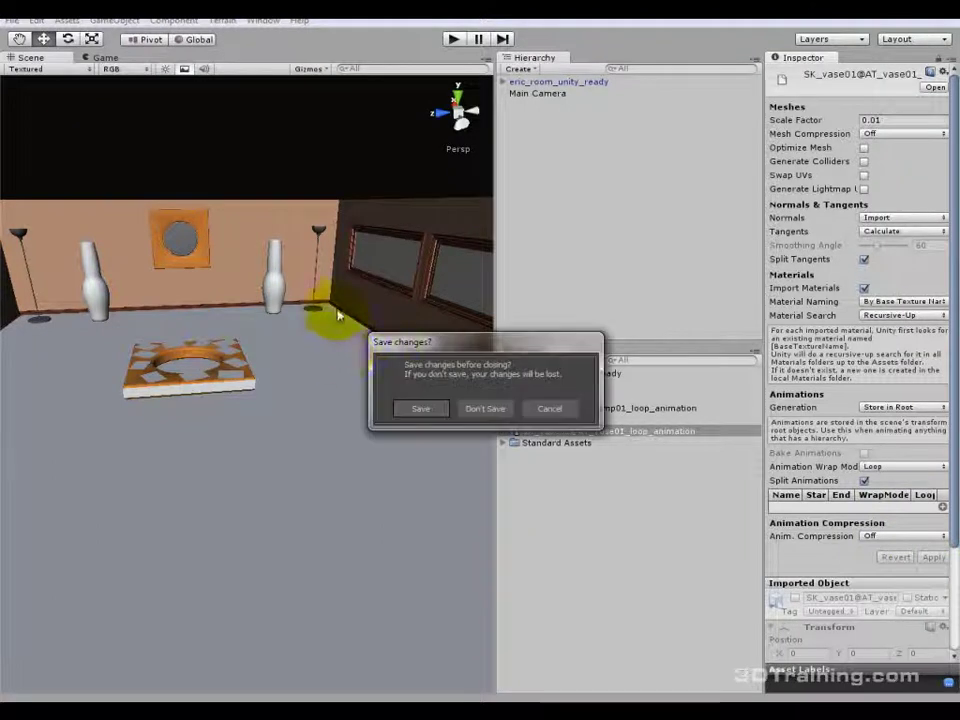
left_click(485, 408)
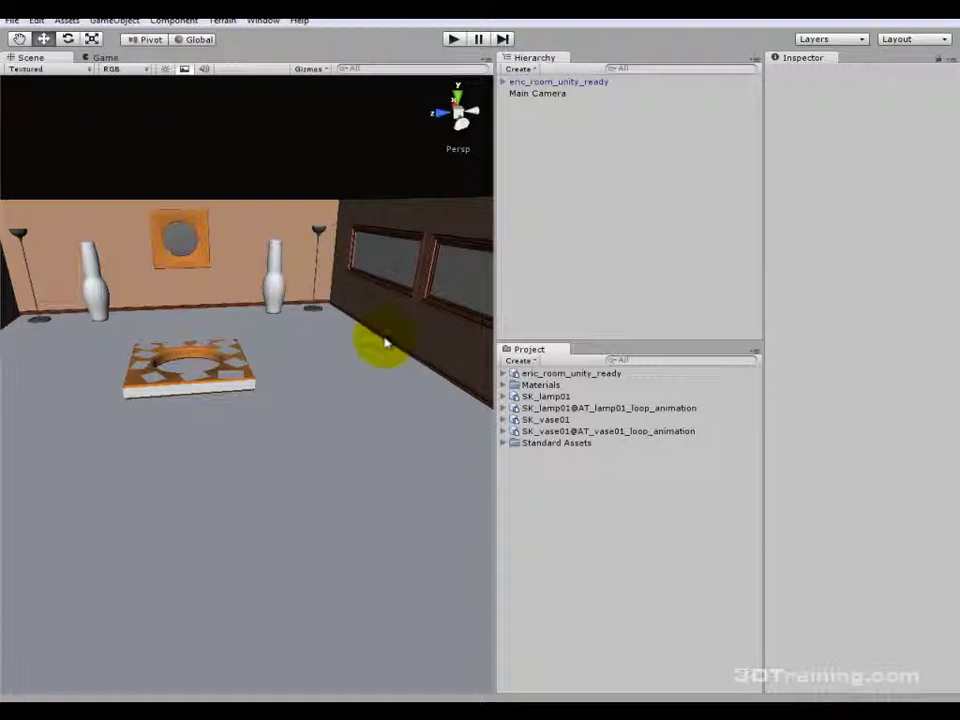
Enable Generate Colliders in the import settings of the eric_room_unity_ready asset and widen the import settings area.
left_click_drag(353, 376, 317, 392, "alt")
right_click_drag(317, 392, 274, 259, "alt")
left_click_drag(274, 259, 196, 452, "alt")
left_click(251, 440)
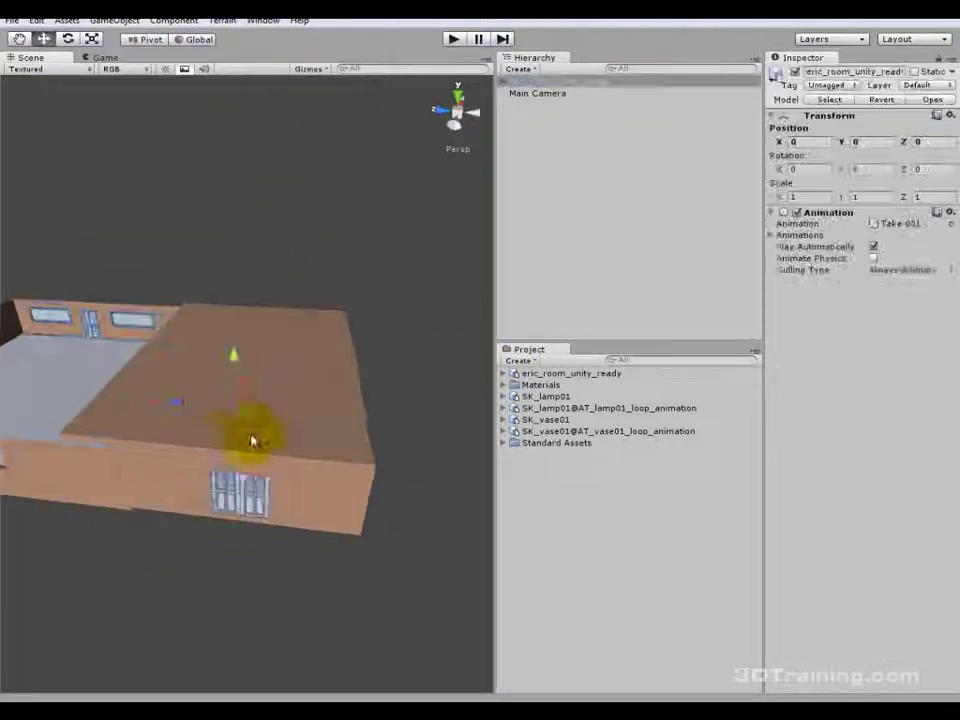
left_click(556, 373)
left_click_drag(762, 301, 698, 304)
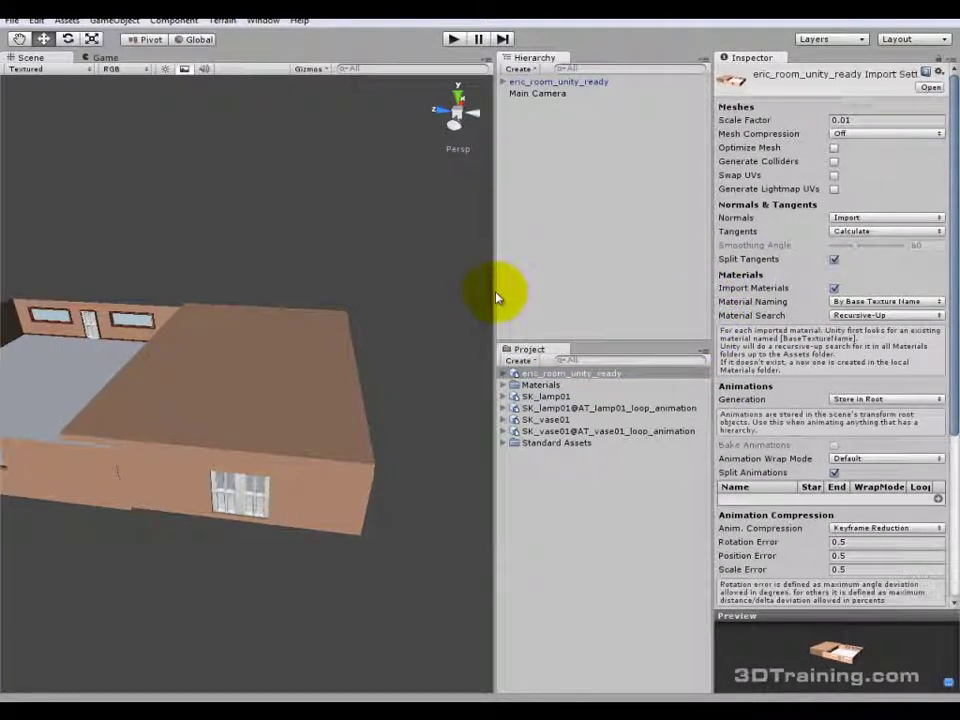
left_click_drag(491, 295, 448, 300)
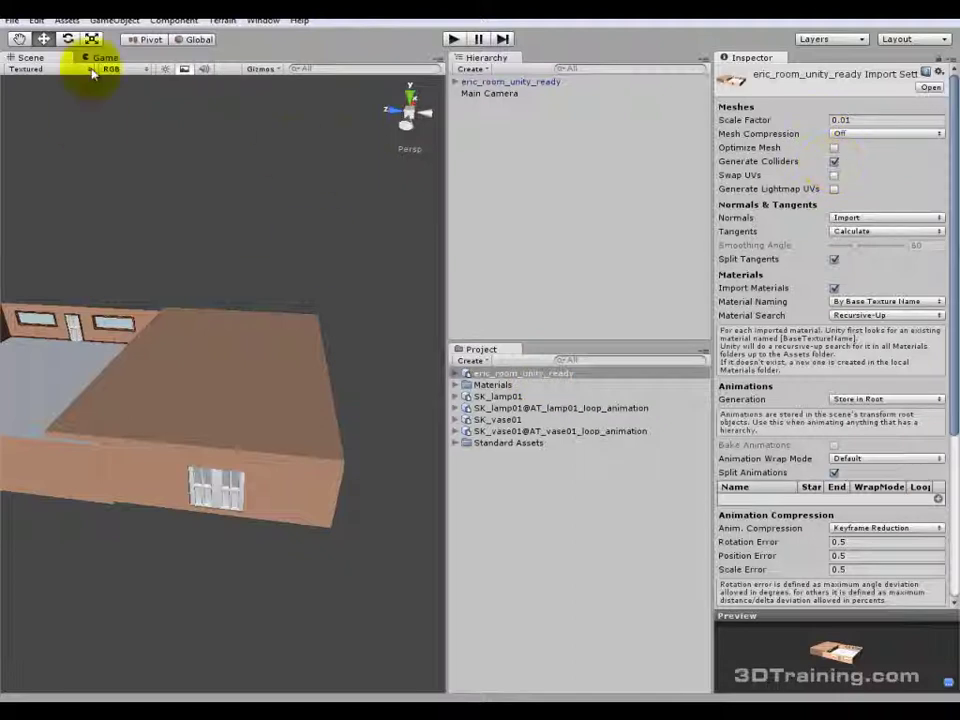
Add a directional light to the scene and apply the room's pending import settings.
left_click(115, 20)
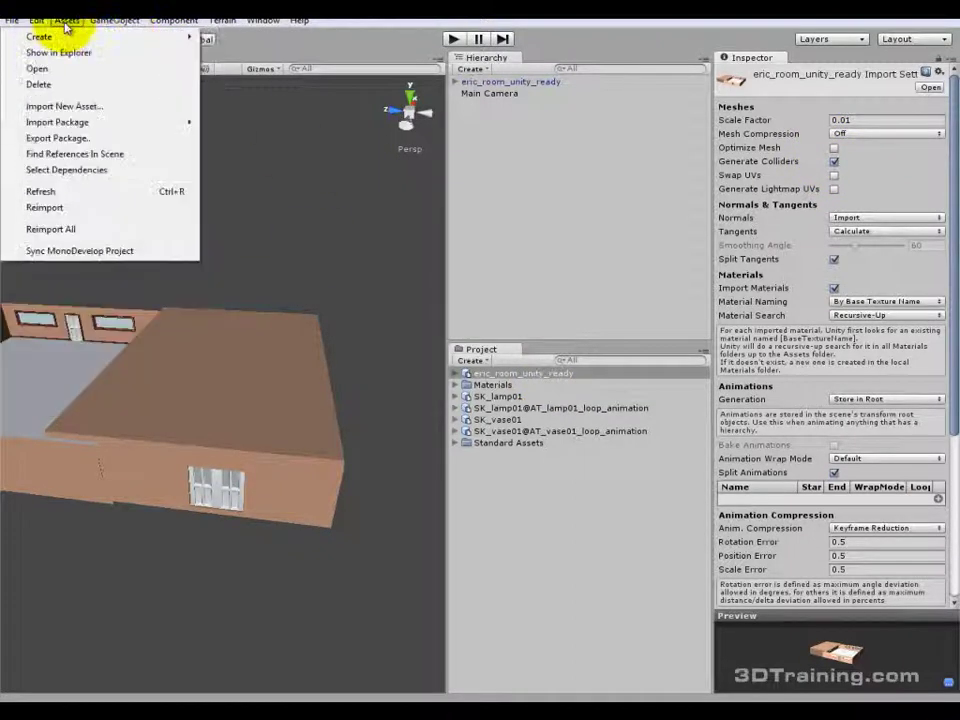
mouse_move(115, 22)
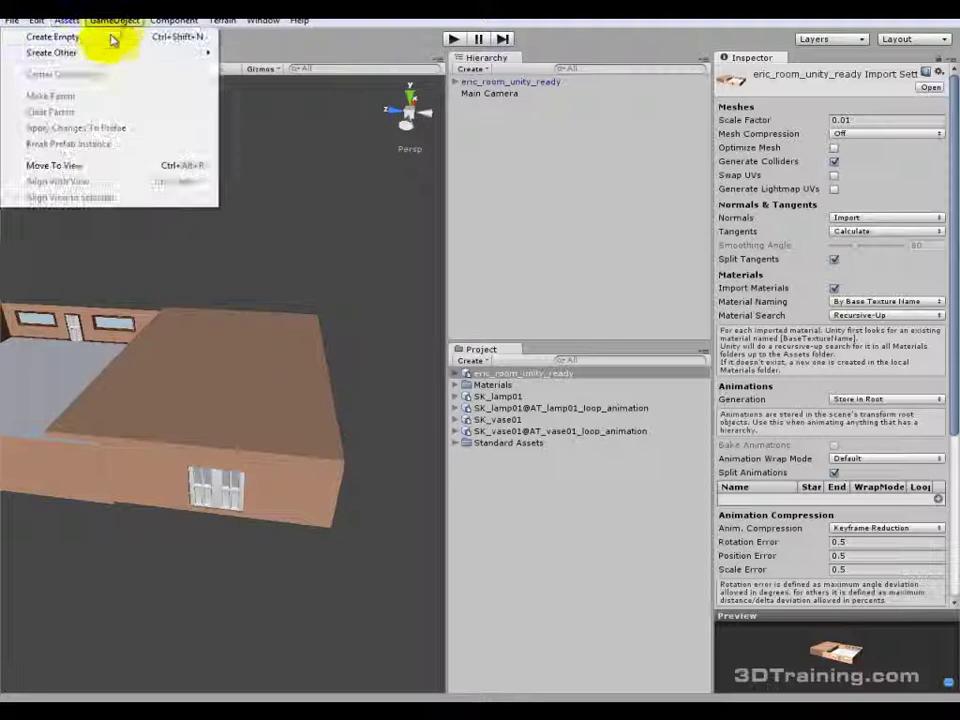
mouse_move(105, 52)
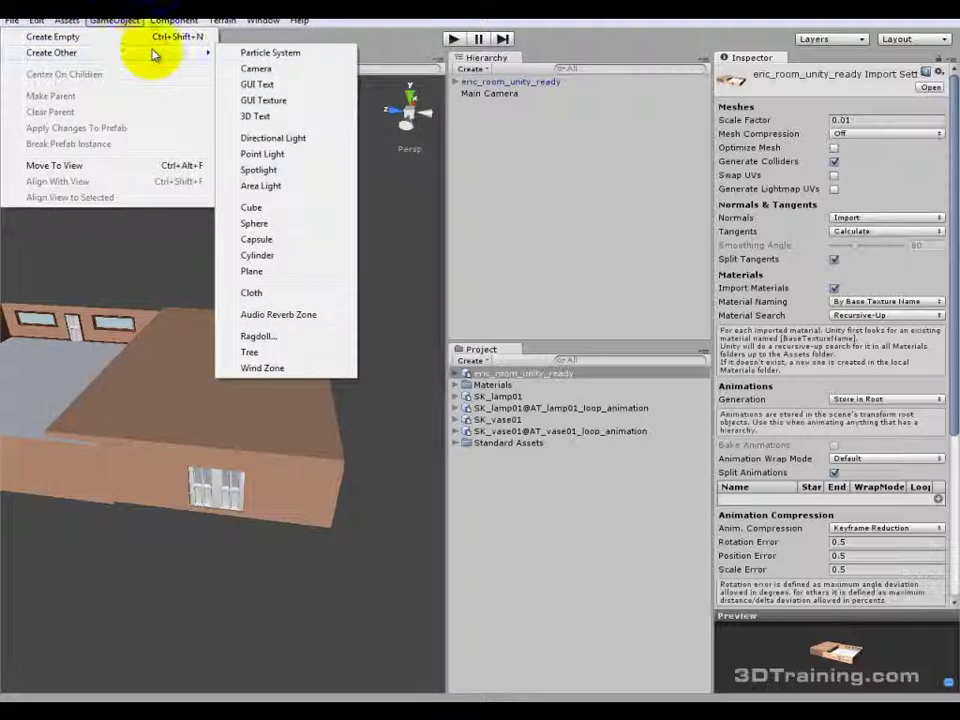
left_click(268, 137)
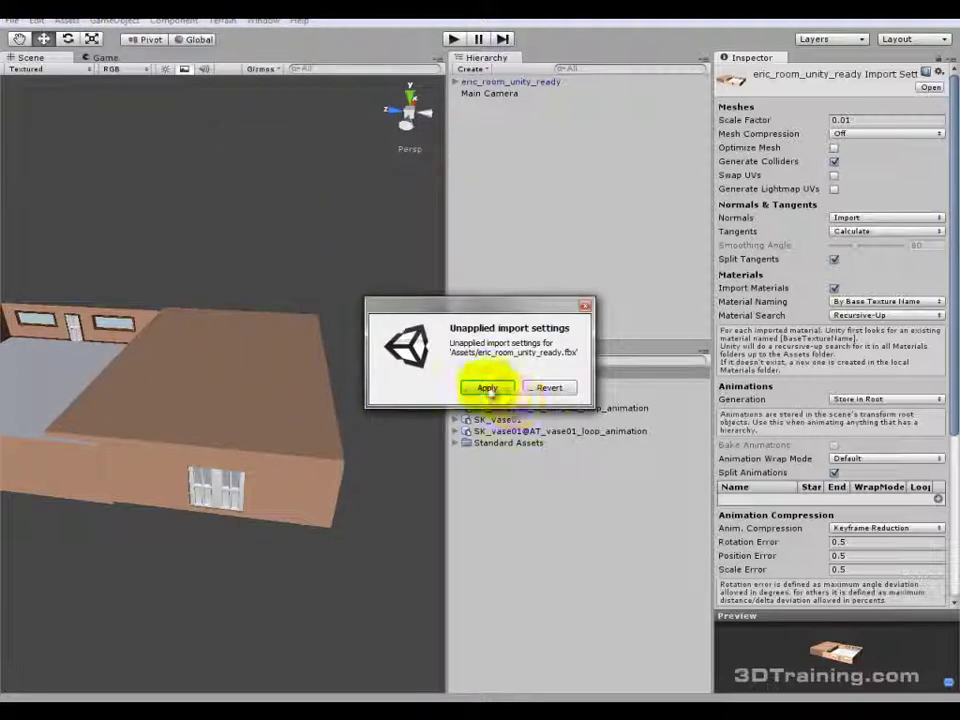
left_click(484, 388)
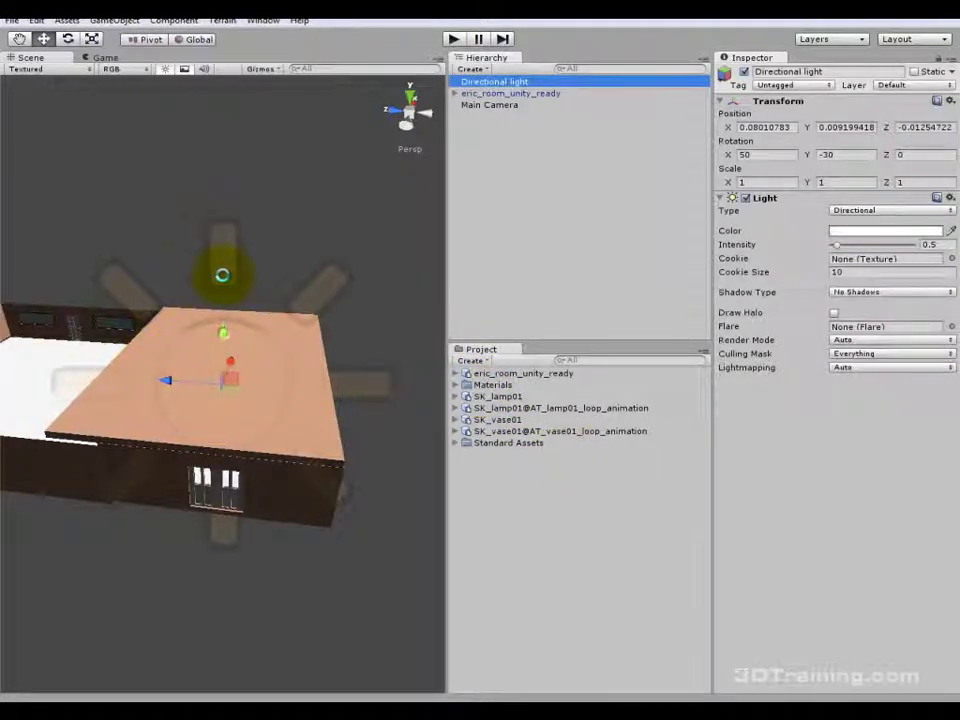
Move the directional light to about Y 0.18 and Z -0.33.
left_click(220, 285)
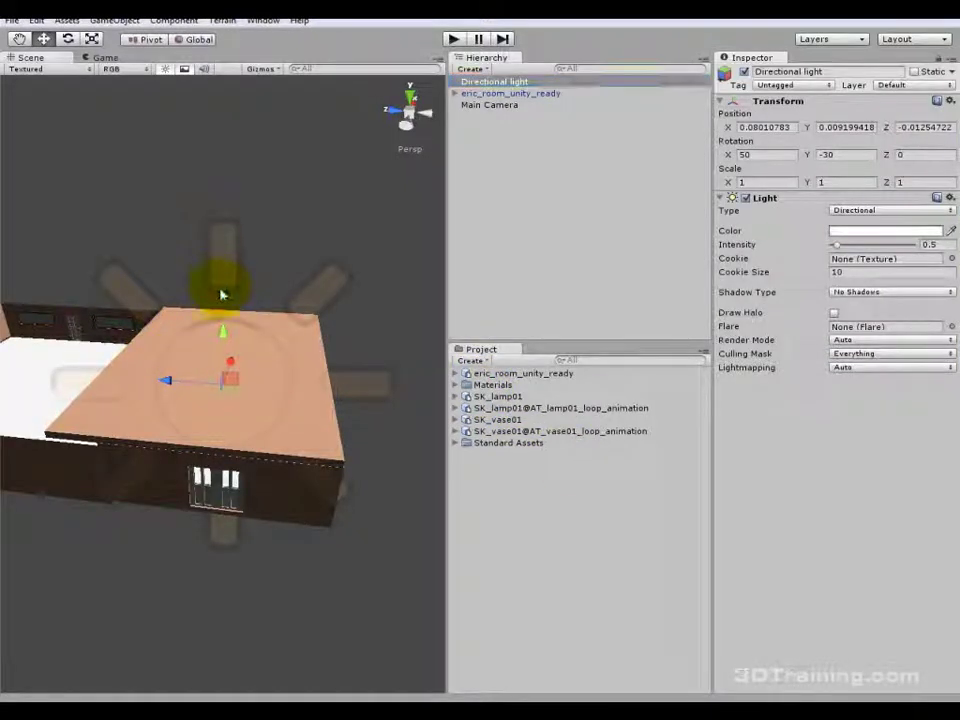
left_click_drag(225, 336, 302, 514)
scroll(330, 583, "up", 5)
left_click_drag(330, 583, 270, 437, "alt")
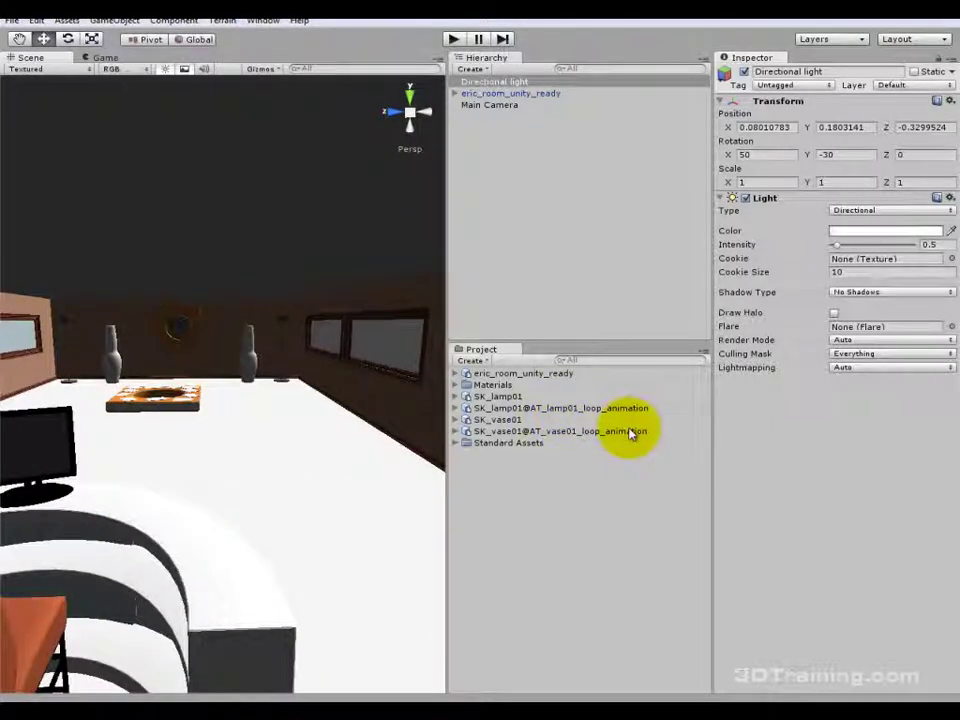
Add the First Person Controller prefab from the Character Controllers standard assets to the scene.
left_click(456, 444)
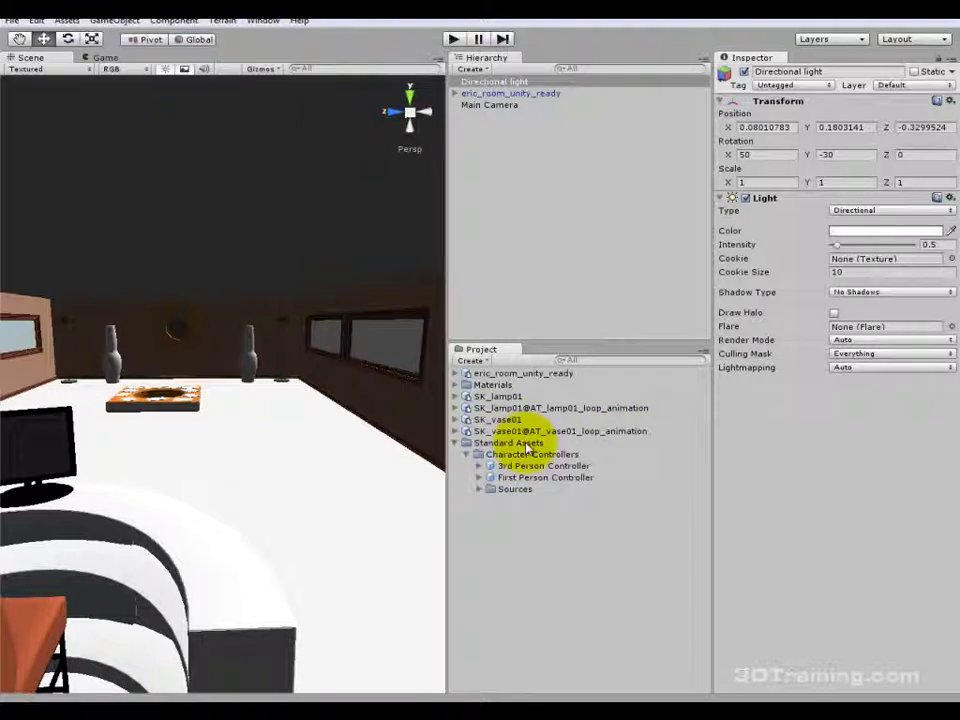
left_click(69, 22)
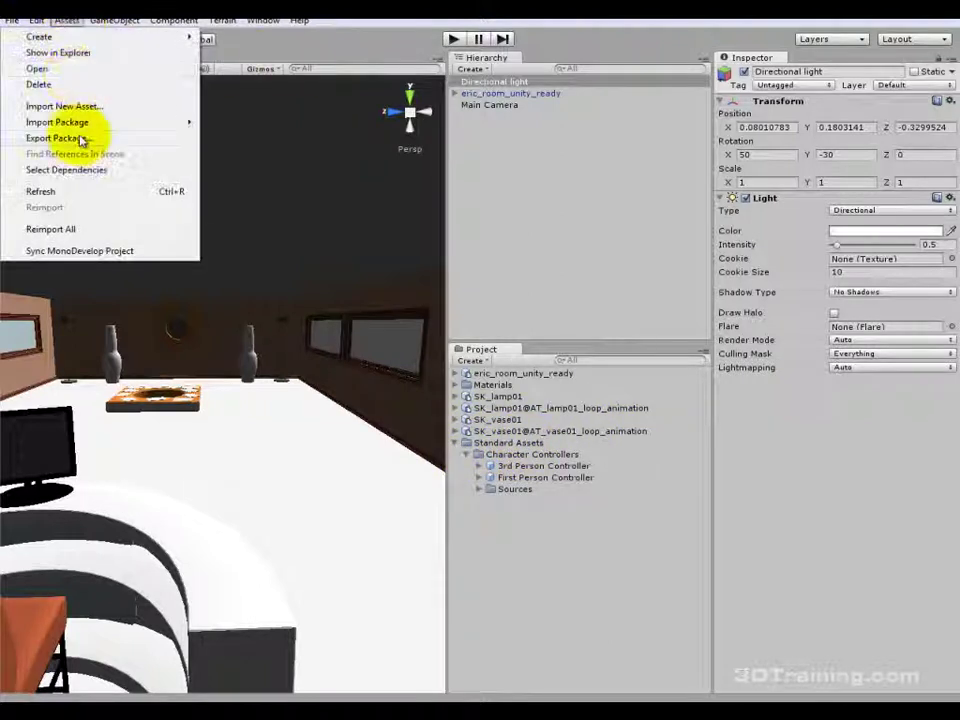
mouse_move(98, 124)
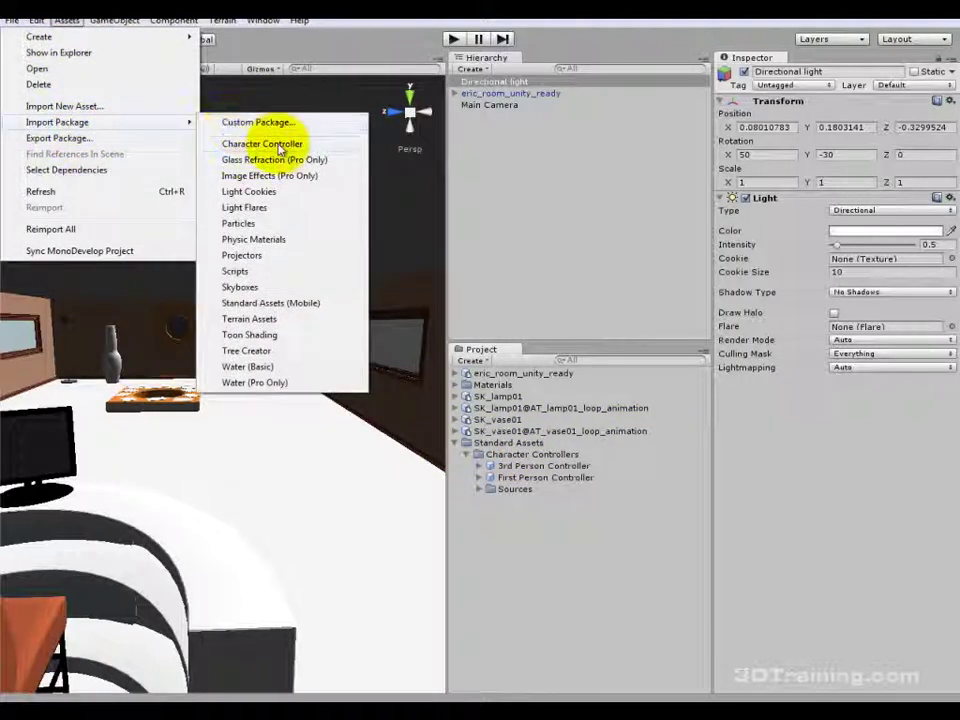
left_click(525, 455)
left_click(530, 478)
left_click_drag(537, 481, 533, 138)
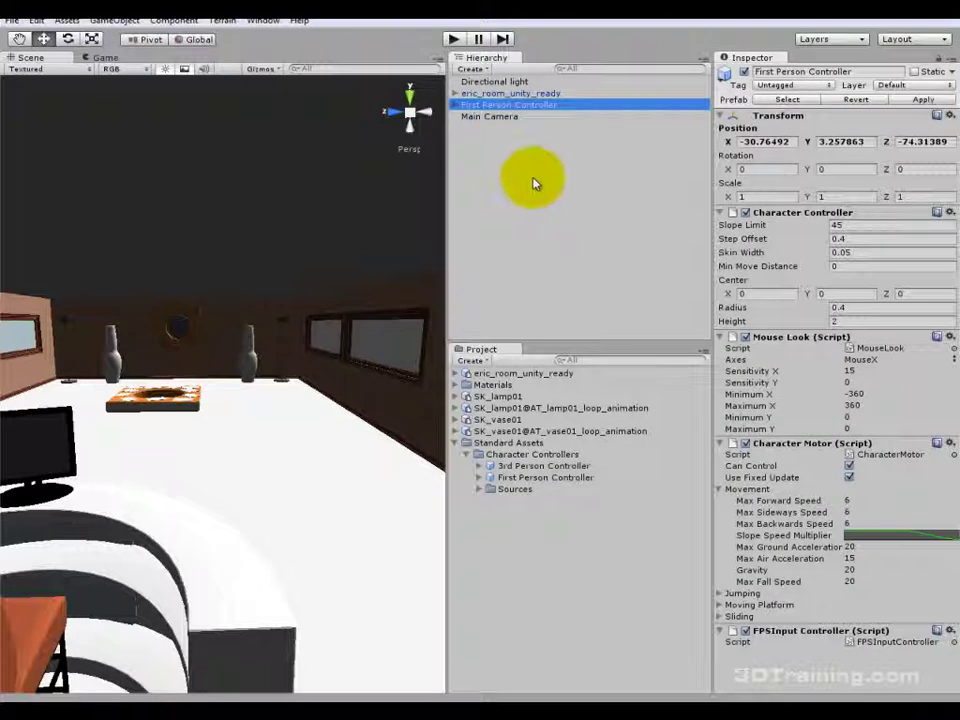
Set the First Person Controller's position to 0, 0, 0 and frame it in the scene.
key("f")
scroll(232, 260, "down", 10)
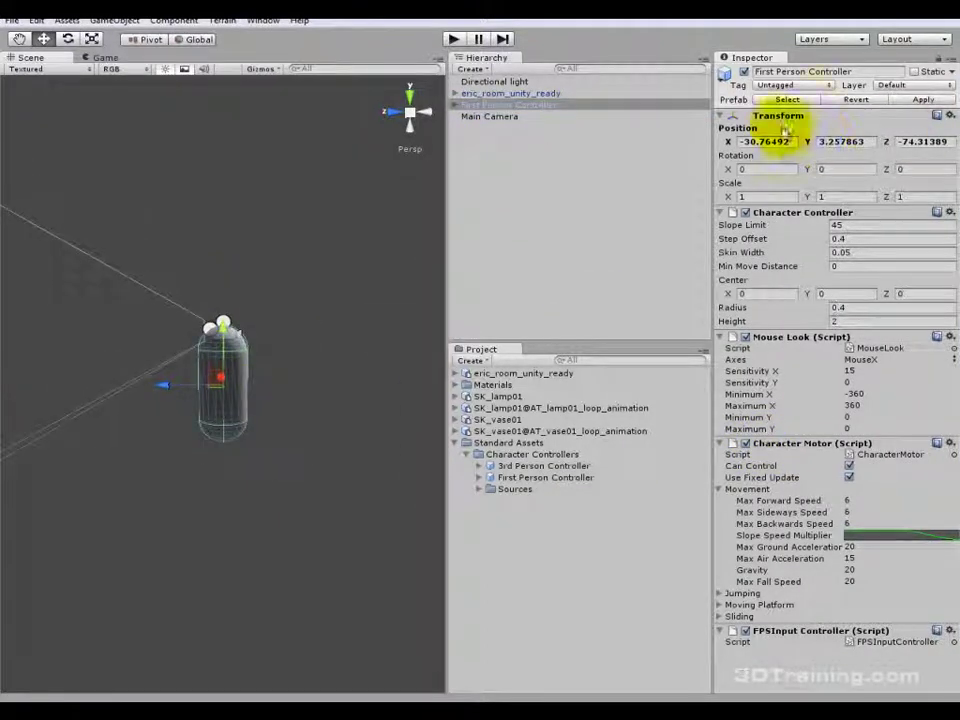
type("0")
key("Tab")
type("0")
key("Tab")
type("0")
left_click(152, 332)
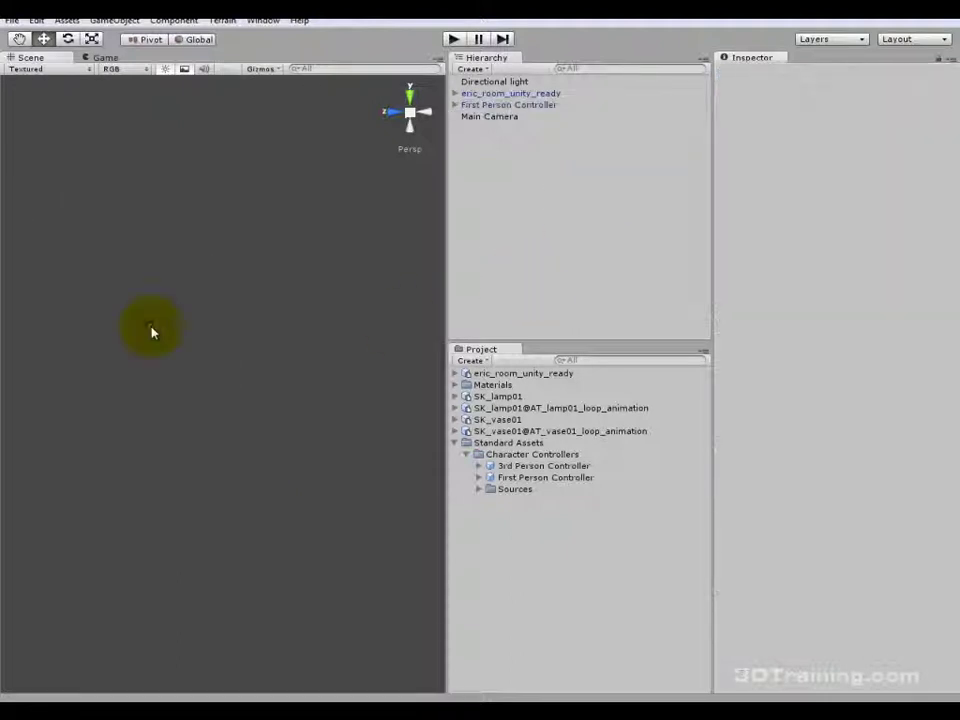
left_click(508, 105)
key("f")
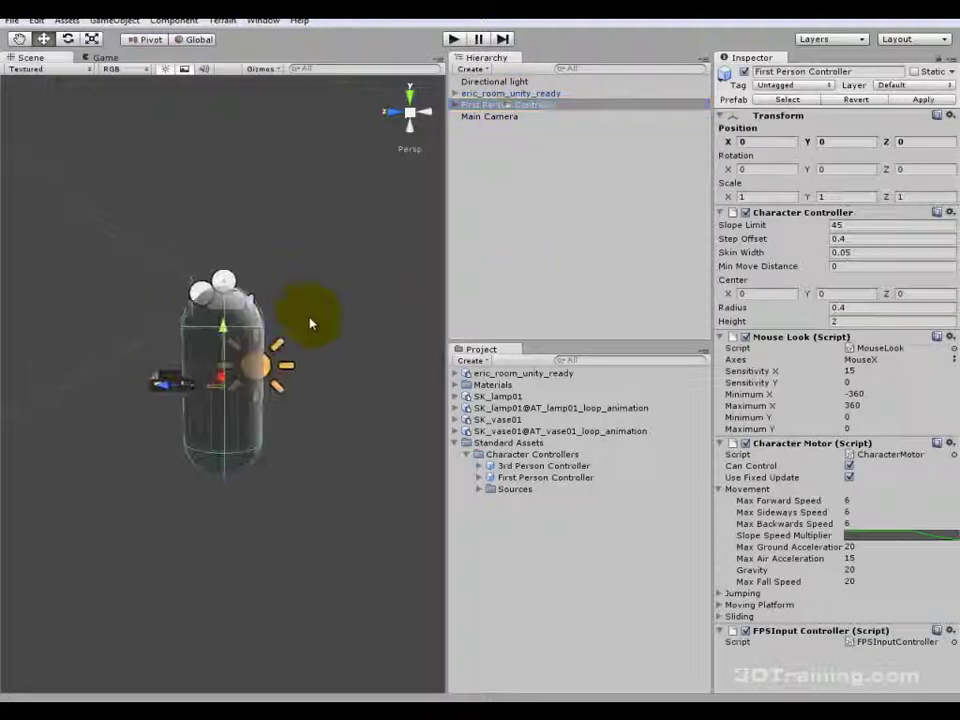
Scale the First Person Controller down uniformly to about 0.144.
left_click_drag(250, 334, 171, 255, "alt")
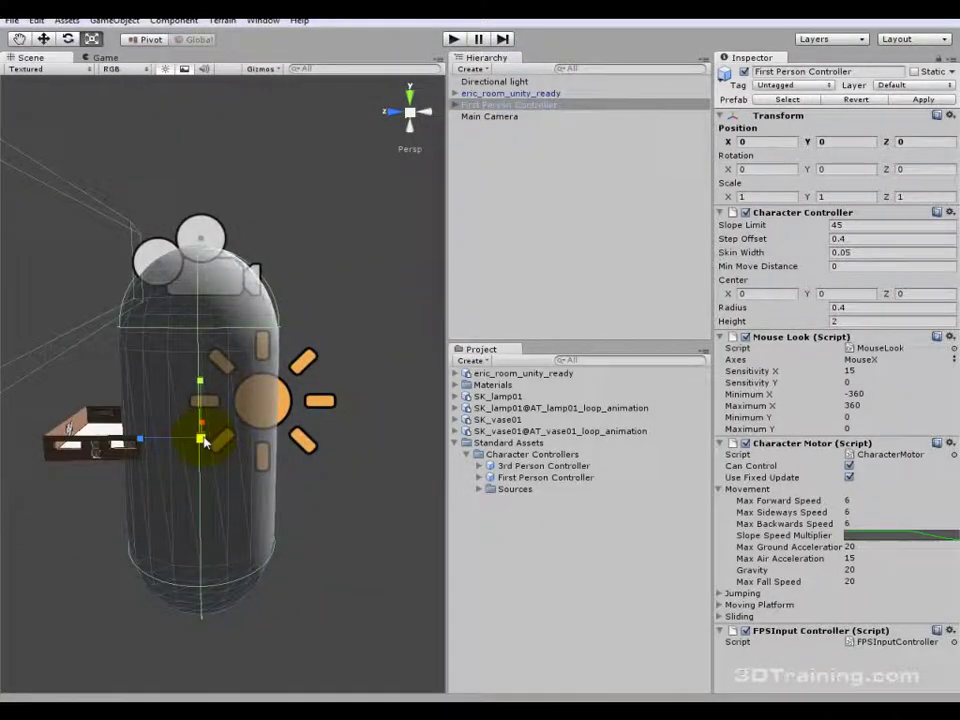
left_click_drag(205, 445, 182, 441)
right_click_drag(182, 441, 253, 349, "alt")
mouse_move(214, 450)
left_mouse_down()
mouse_move(165, 435)
mouse_move(210, 437)
left_mouse_up()
key("w")
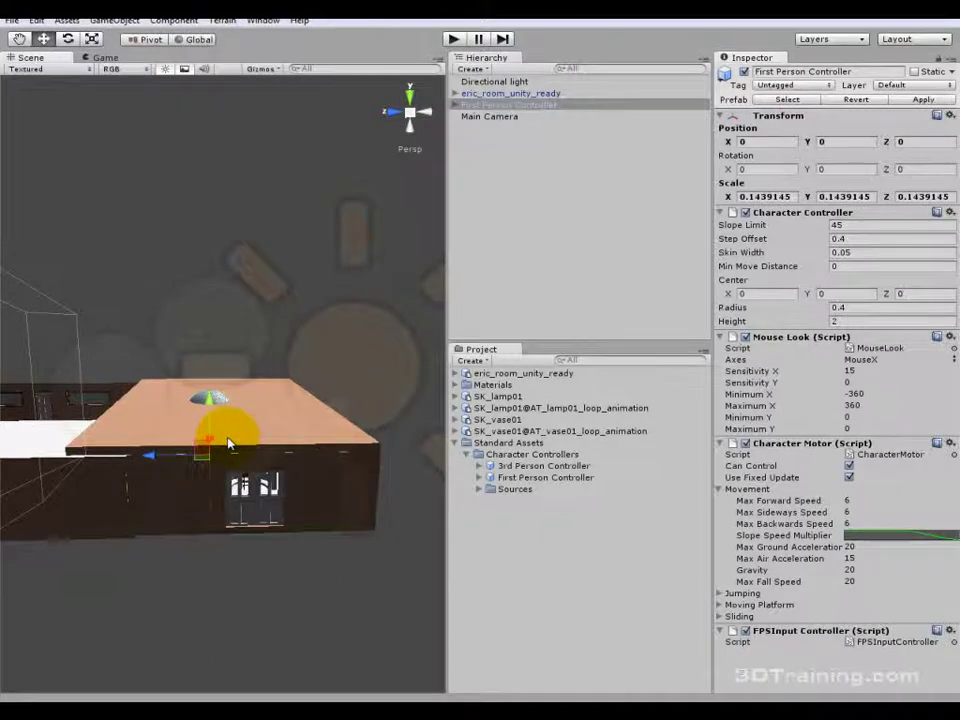
Scale the First Person Controller down further to about 0.024 and raise it to about Y 0.028 above the room floor.
key("f")
right_click_drag(229, 424, 238, 365, "alt")
left_click_drag(238, 365, 238, 375, "alt")
left_click_drag(226, 418, 165, 406)
key("w")
left_click_drag(221, 388, 227, 328)
key("r")
key("w")
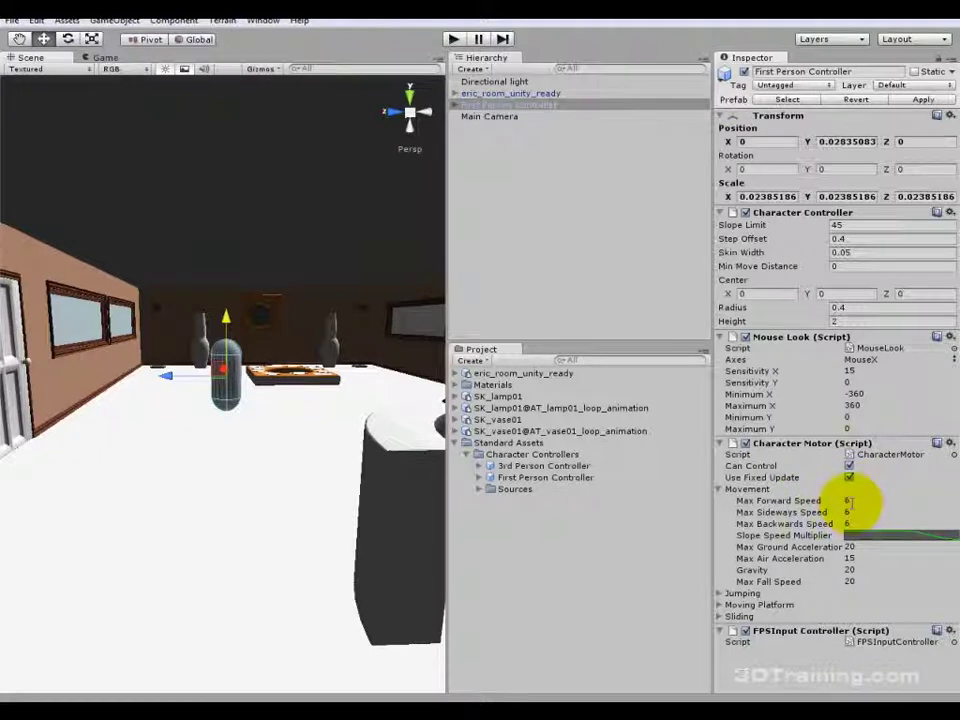
Set the First Person Controller's max forward, sideways and backwards speeds to 0.6.
left_click(849, 500)
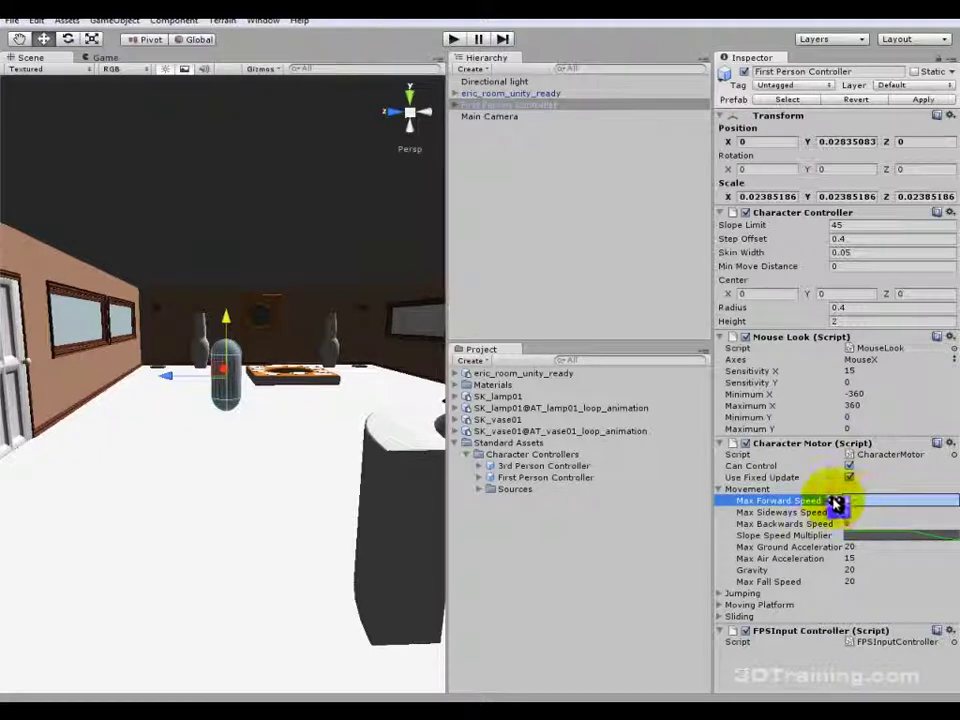
key("Tab")
key("Tab")
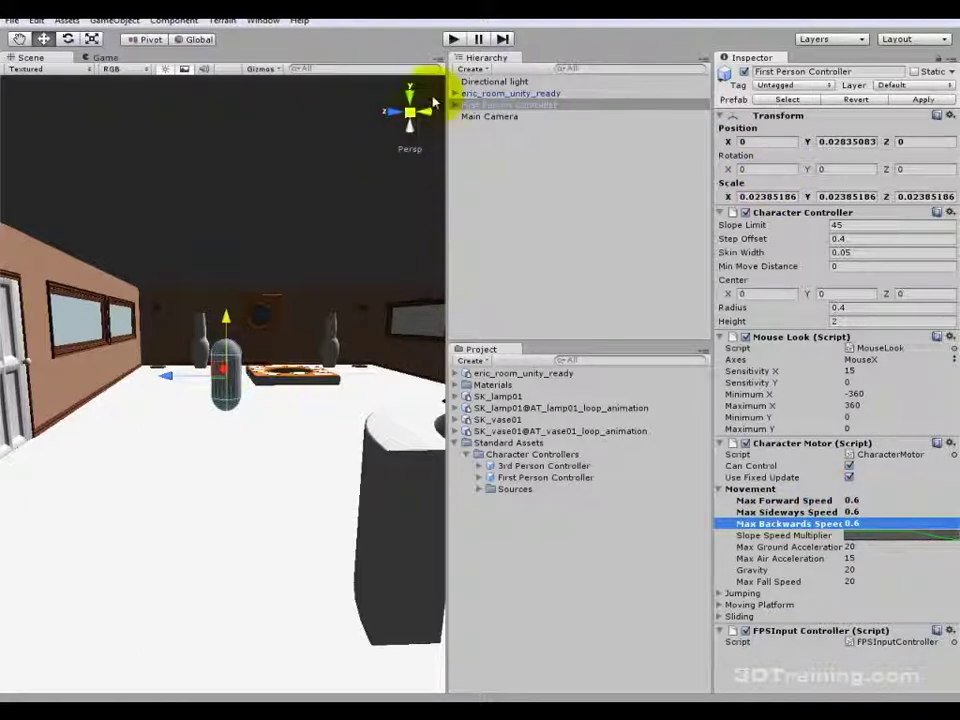
Run the game to test walking and looking around the room, and stop it again.
left_click(453, 39)
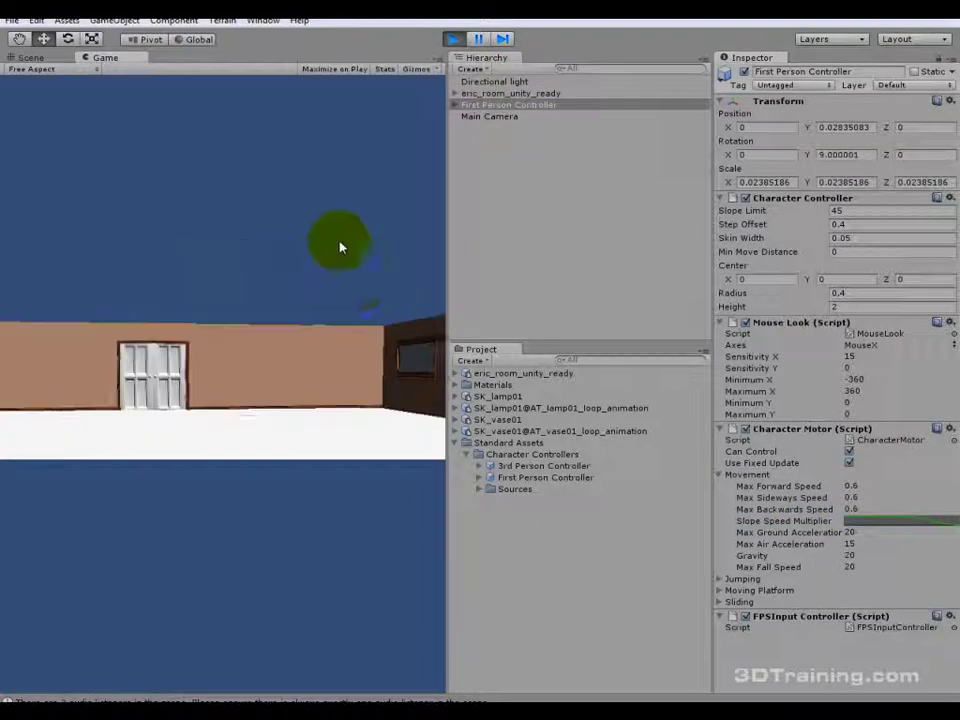
left_click_drag(334, 259, 435, 144)
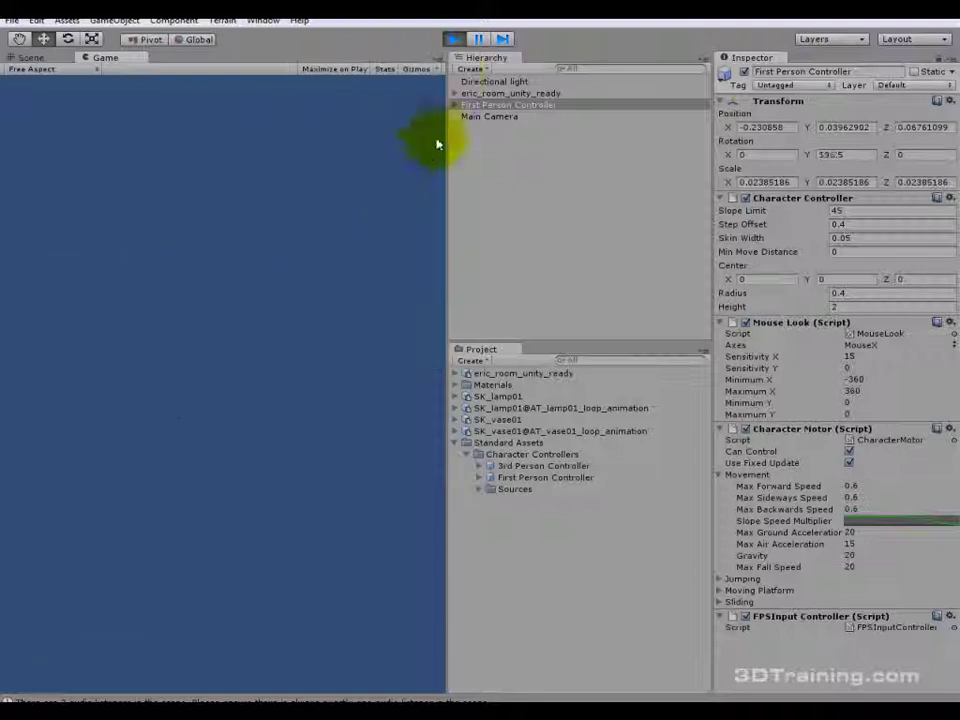
left_click(455, 41)
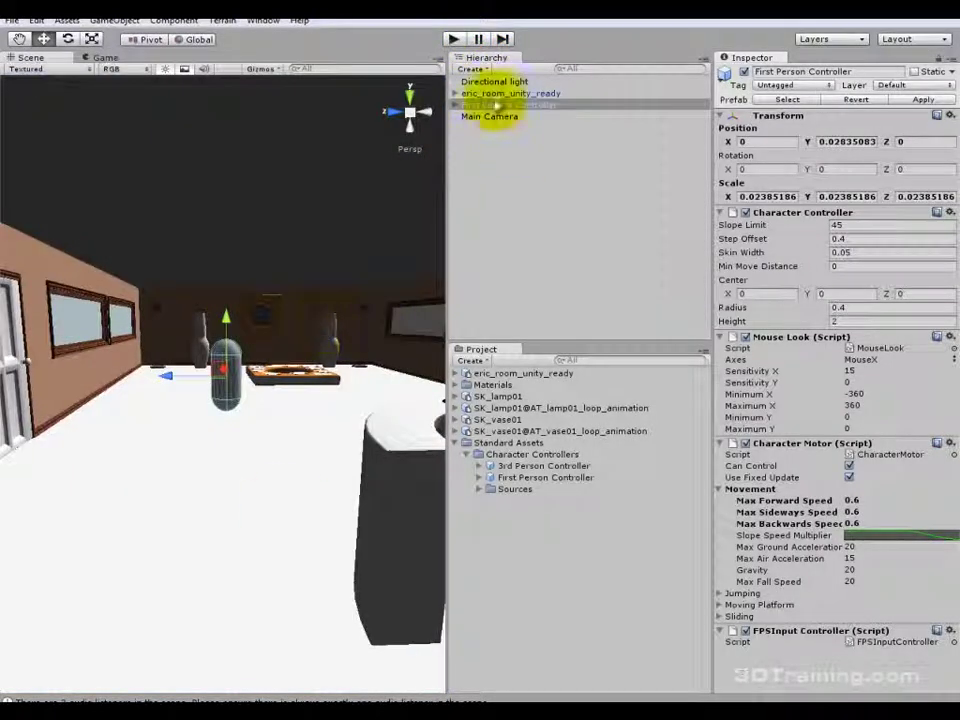
Set the near clipping plane of the First Person Controller's Main Camera to 0.01.
left_click(456, 105)
left_click(499, 128)
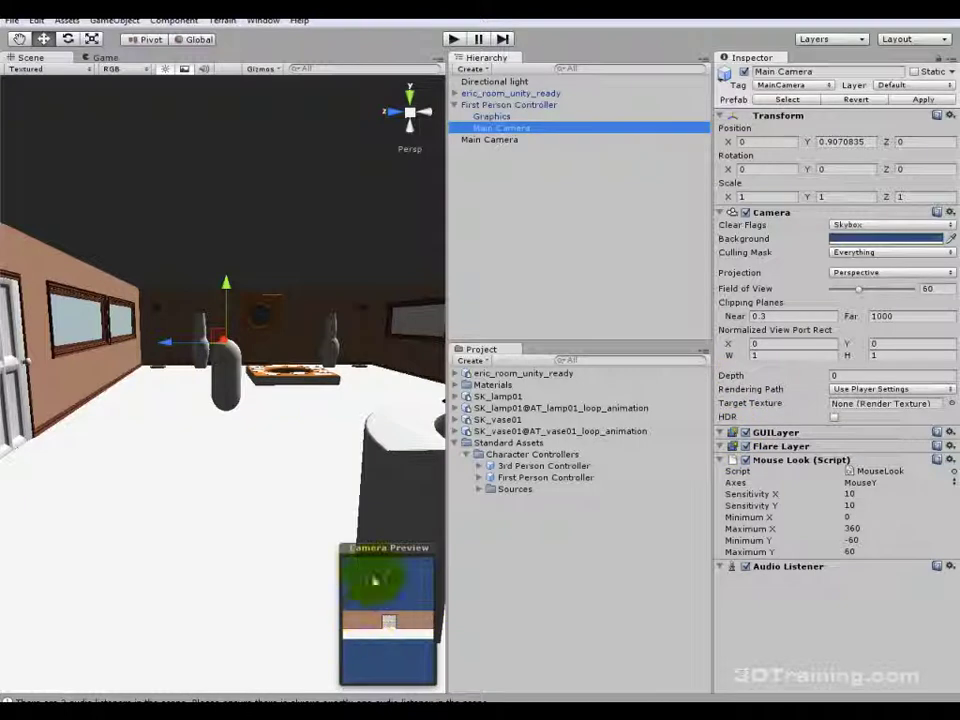
left_click(765, 316)
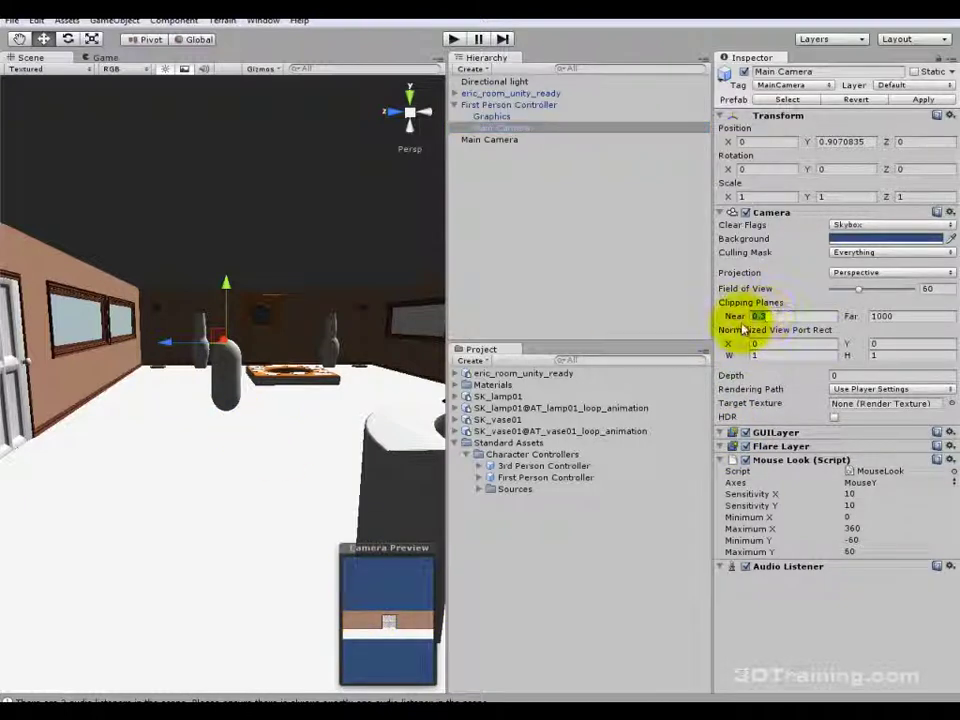
type(".01")
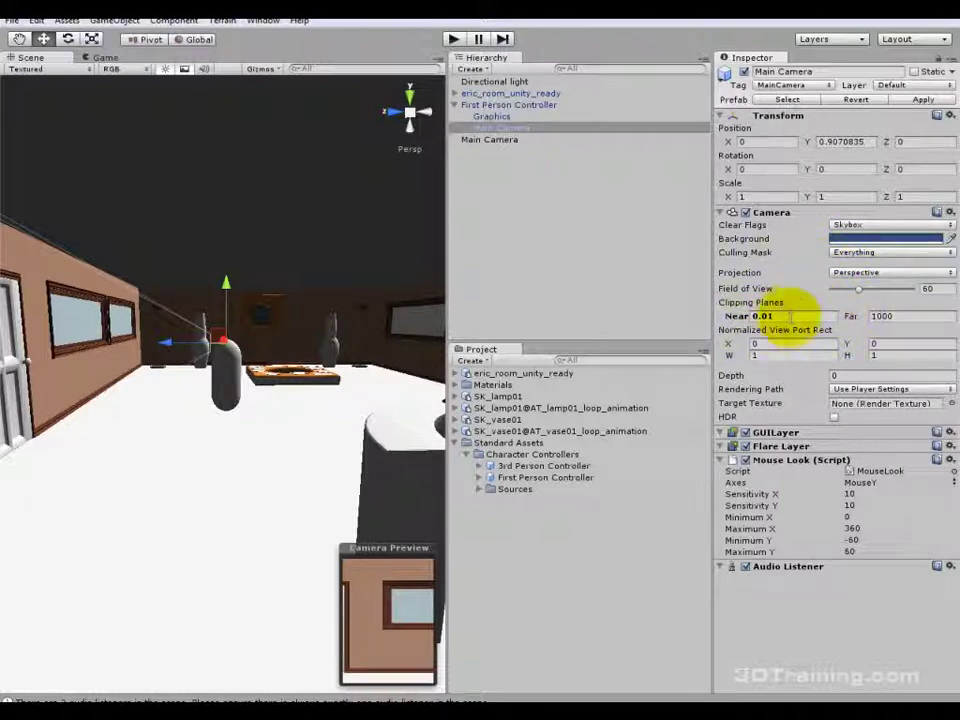
Run the game, walk around the room past the reception desk, vases, lamps and table, and stop it again.
left_click(452, 39)
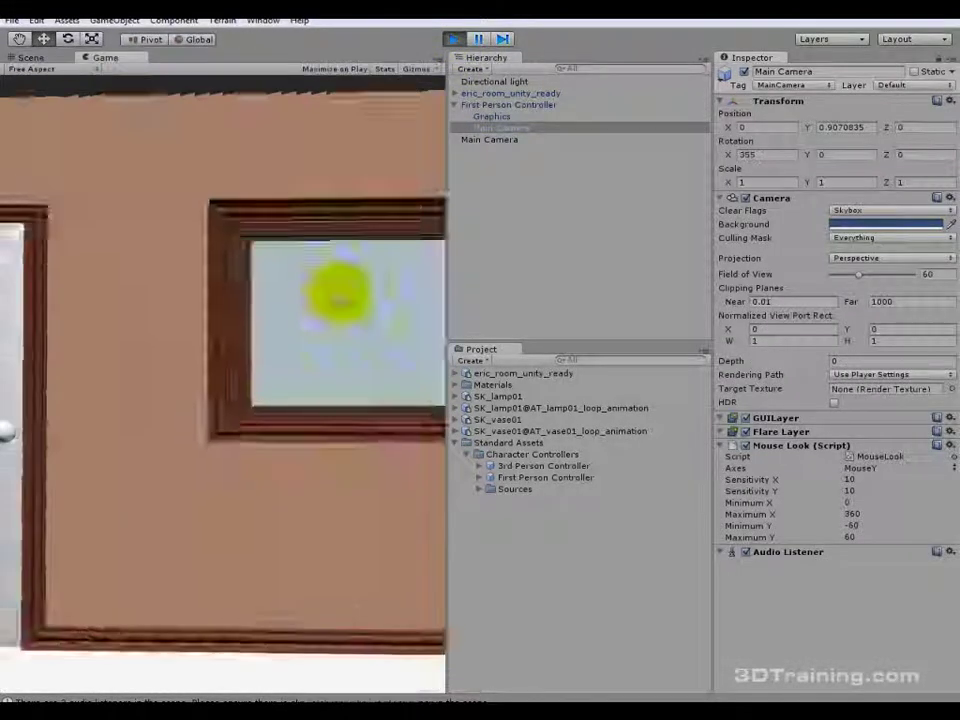
key("w")
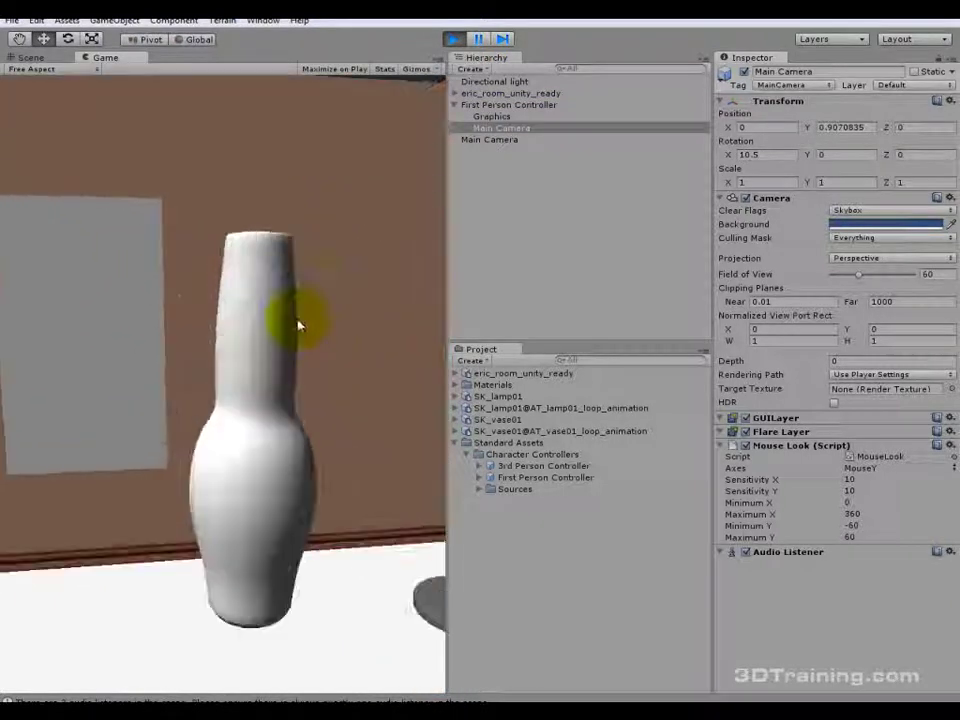
key("s")
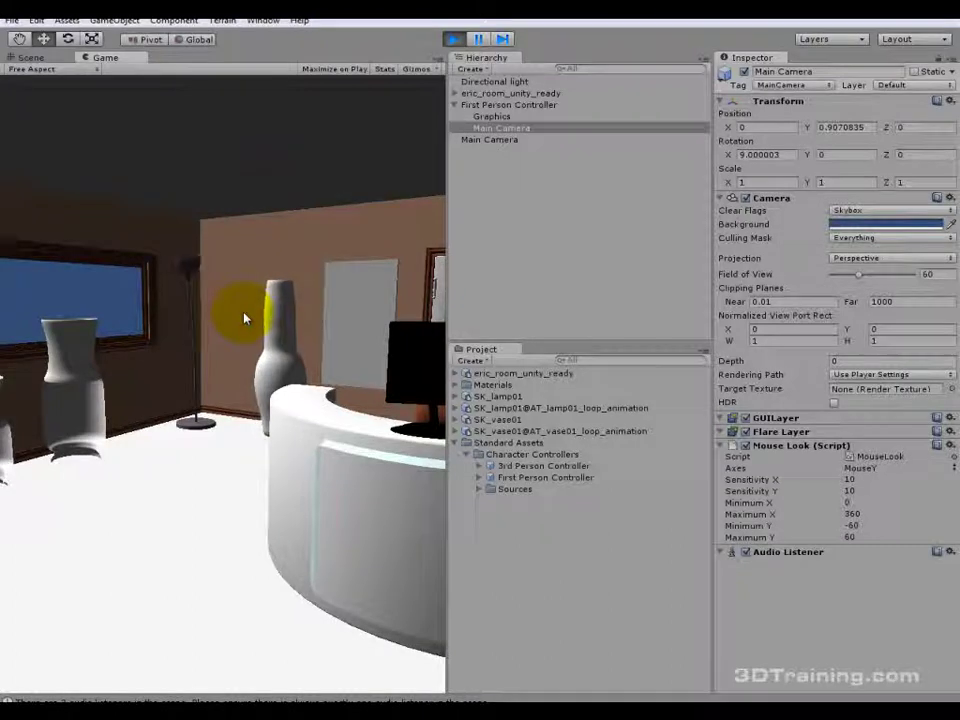
key("w")
key("s")
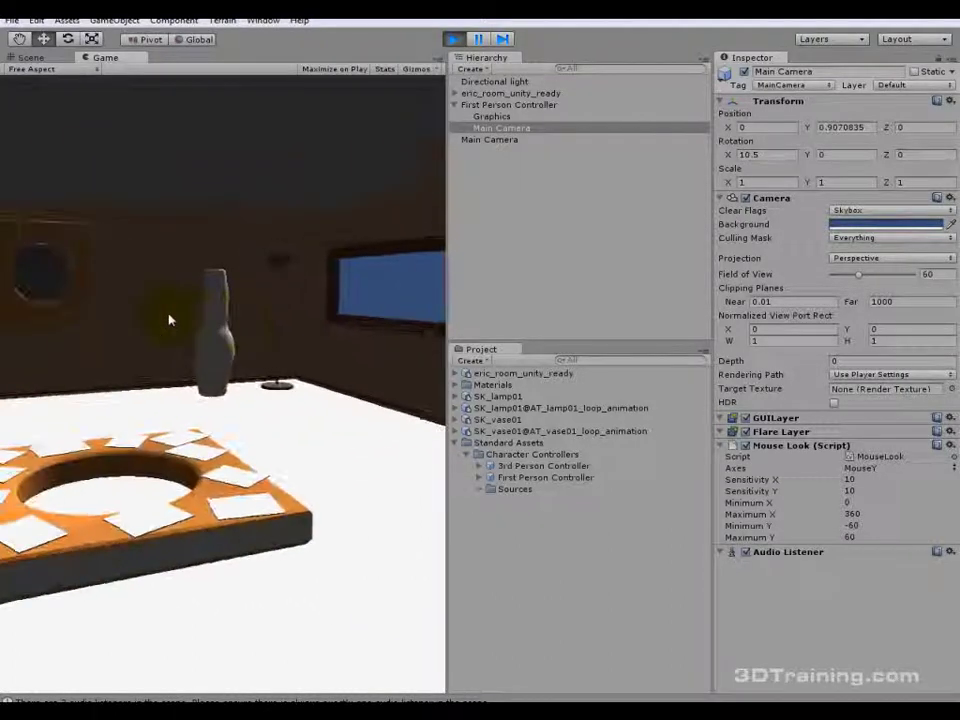
key("w")
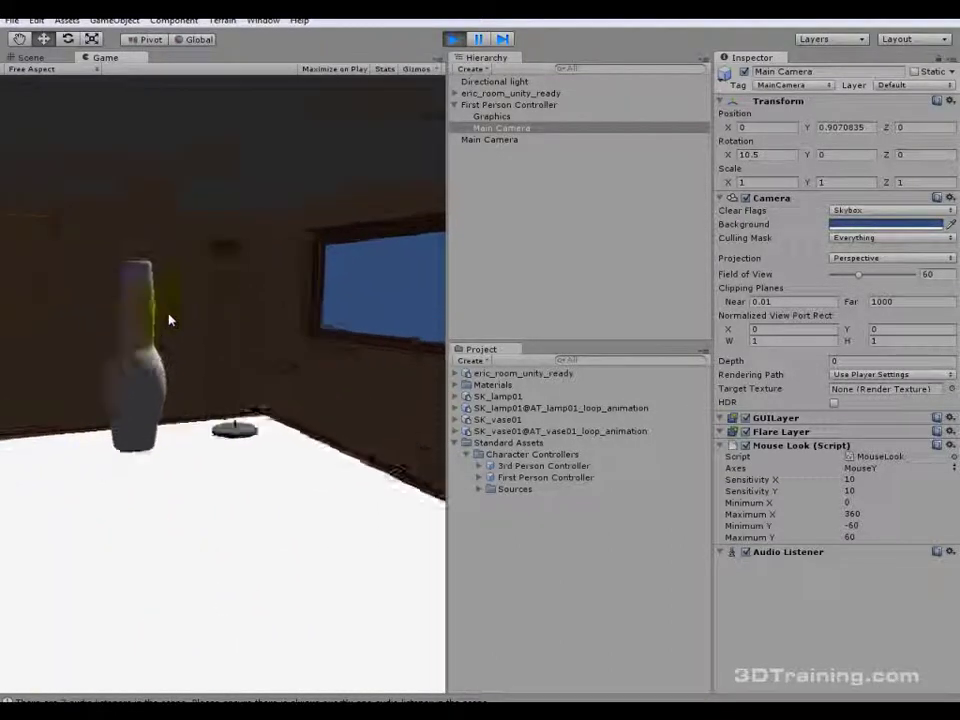
key("s")
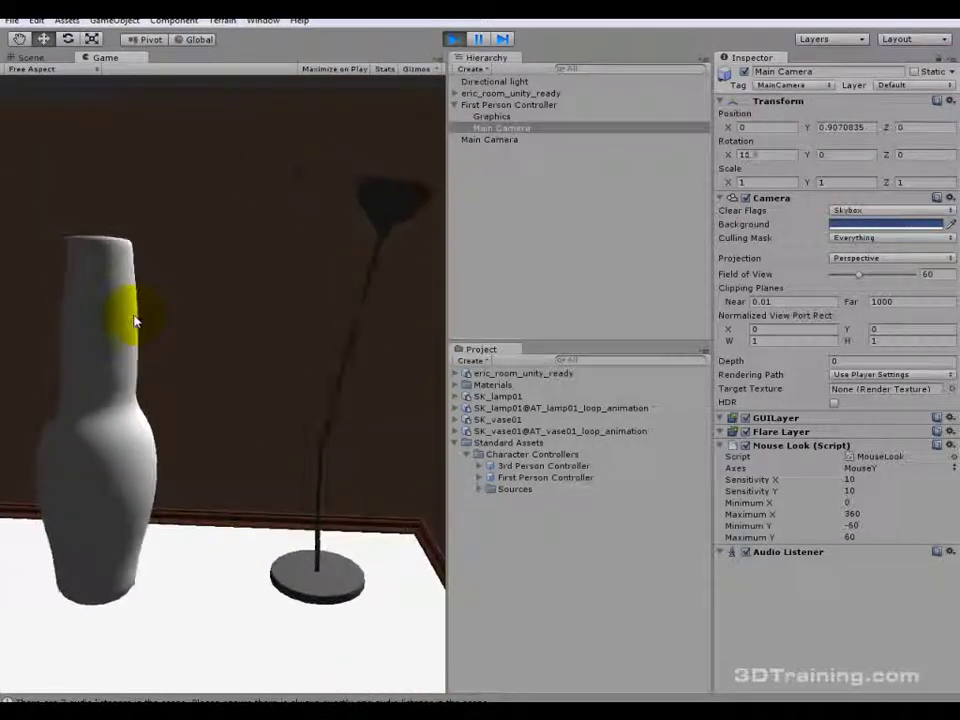
key("w")
key("s")
key("w")
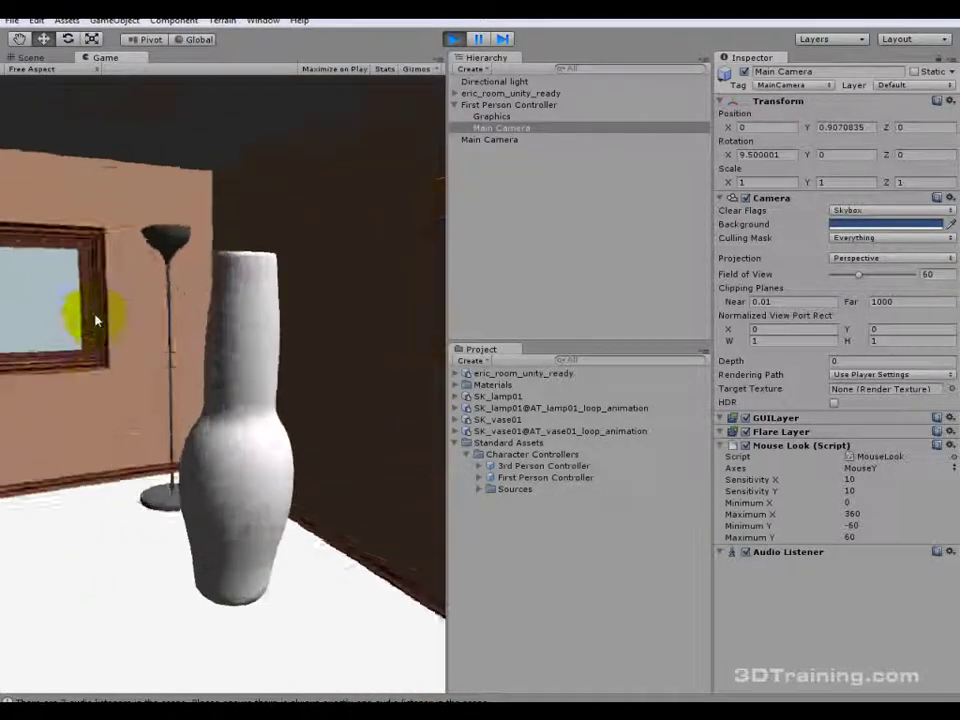
key("s")
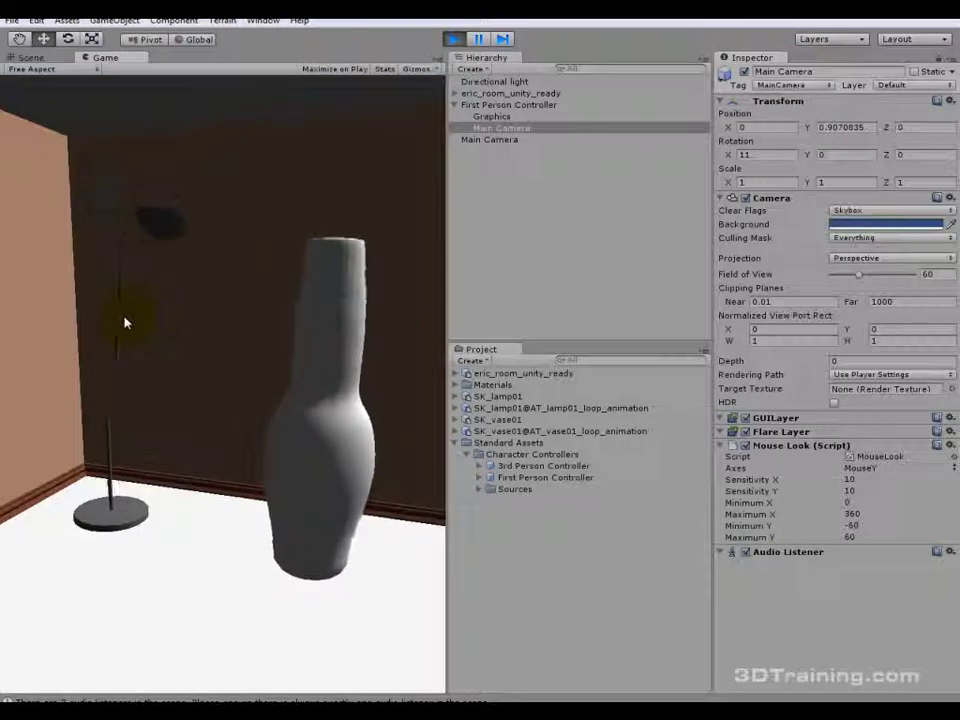
key("s")
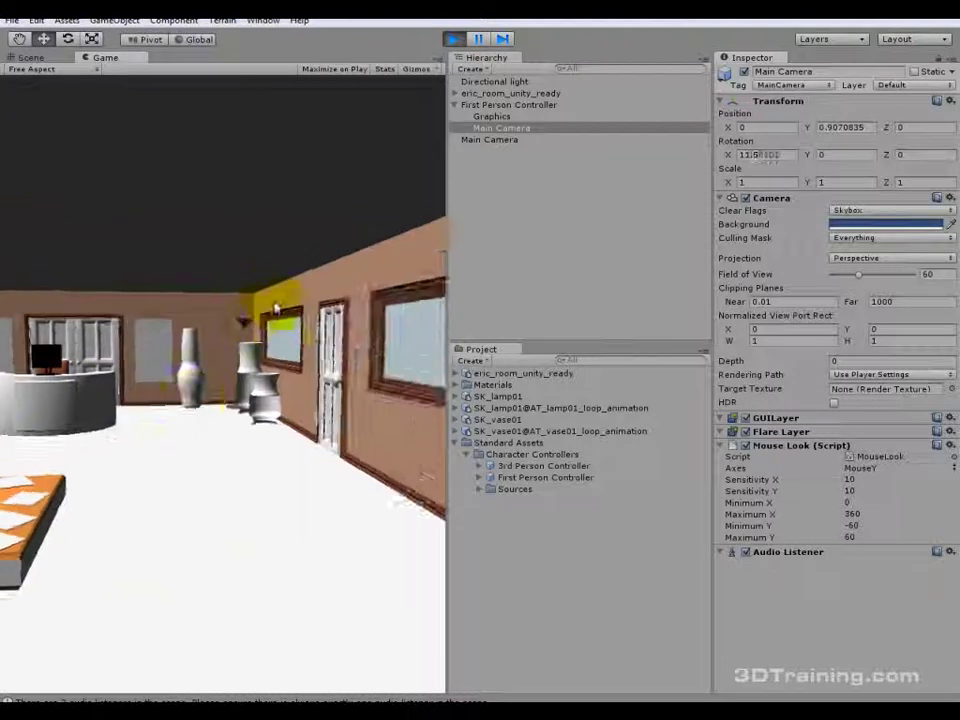
left_click(453, 39)
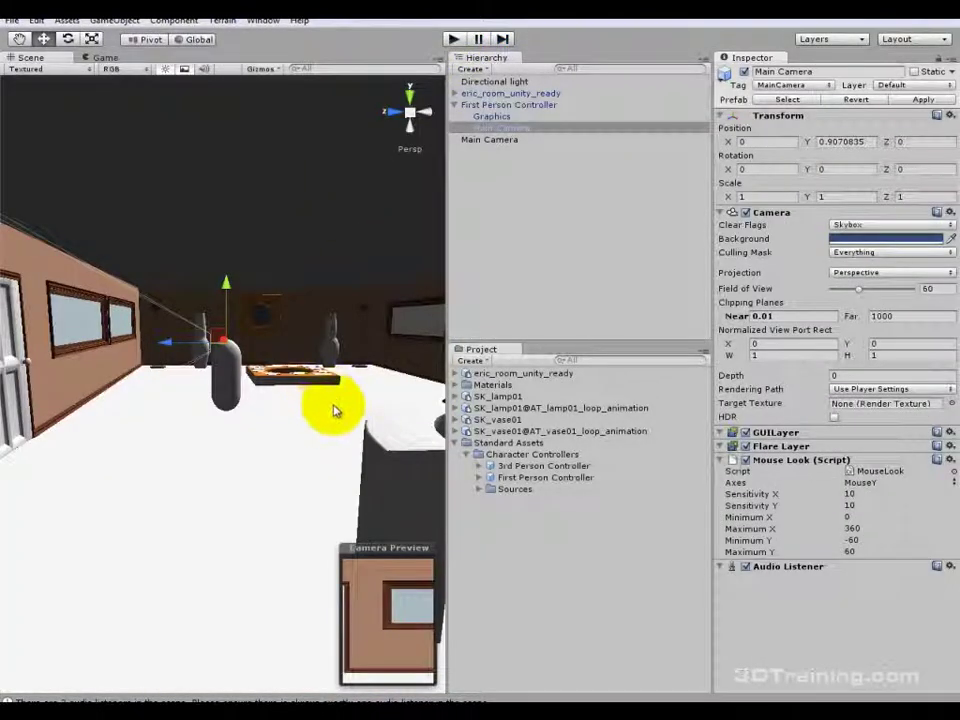
left_click_drag(328, 392, 263, 413, "alt")
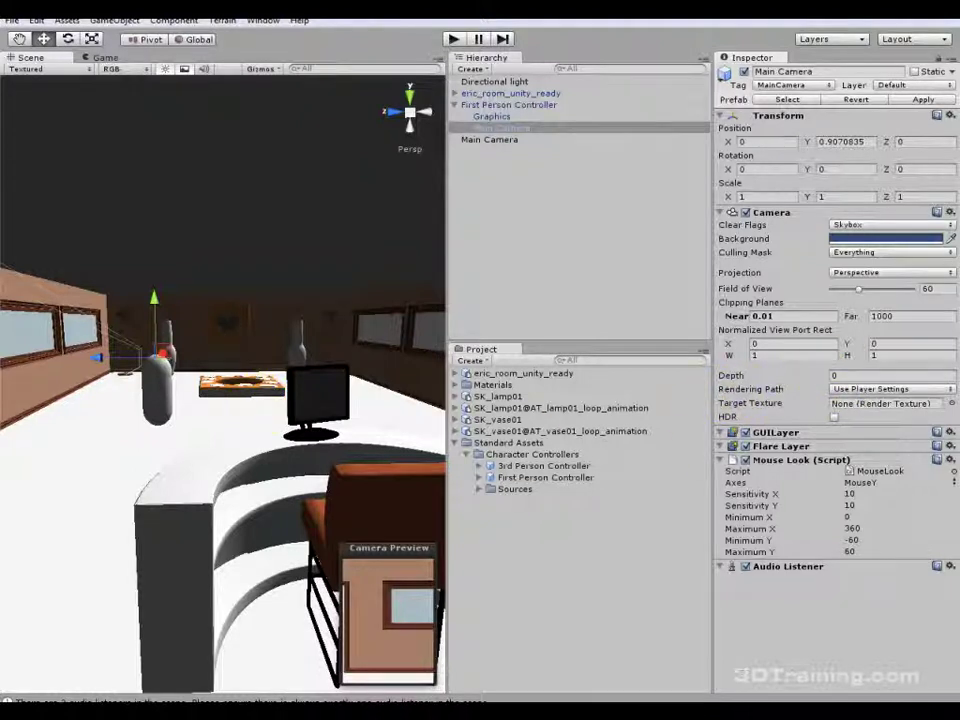
Switch to the Unity_room folder and review the exported lamp, lamp animation and room FBX files.
key("alt+Tab")
left_click(561, 284)
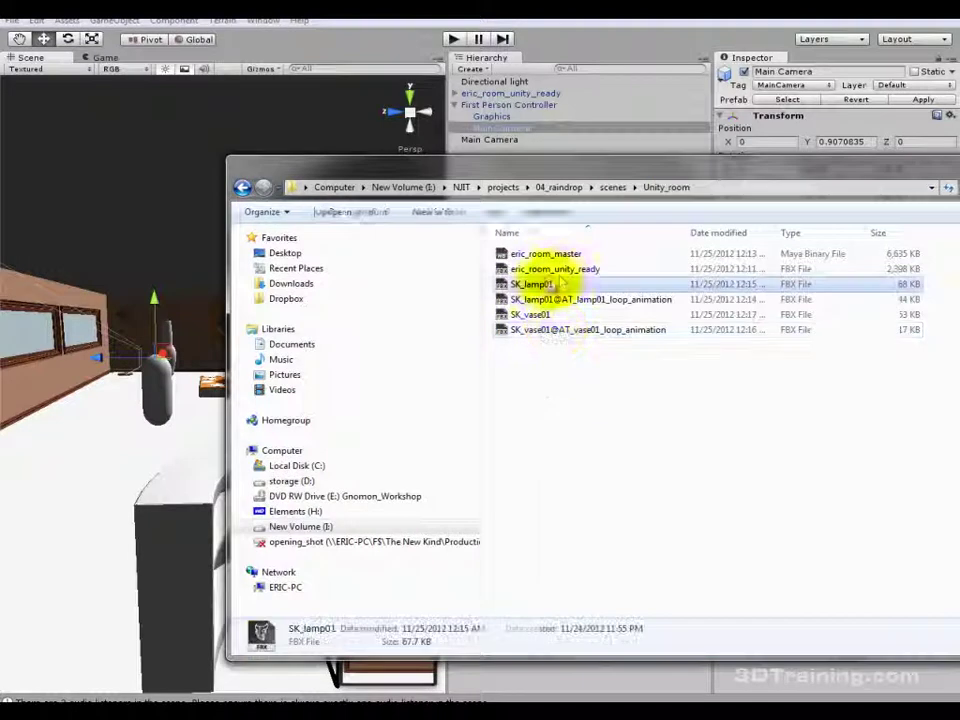
left_click(553, 300)
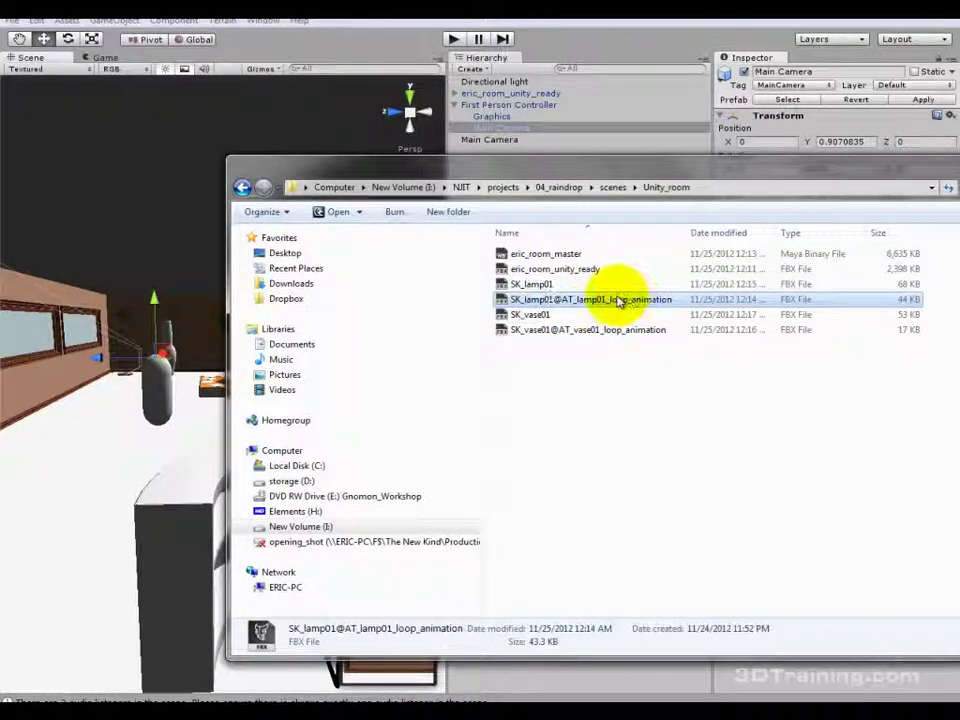
left_click(541, 270)
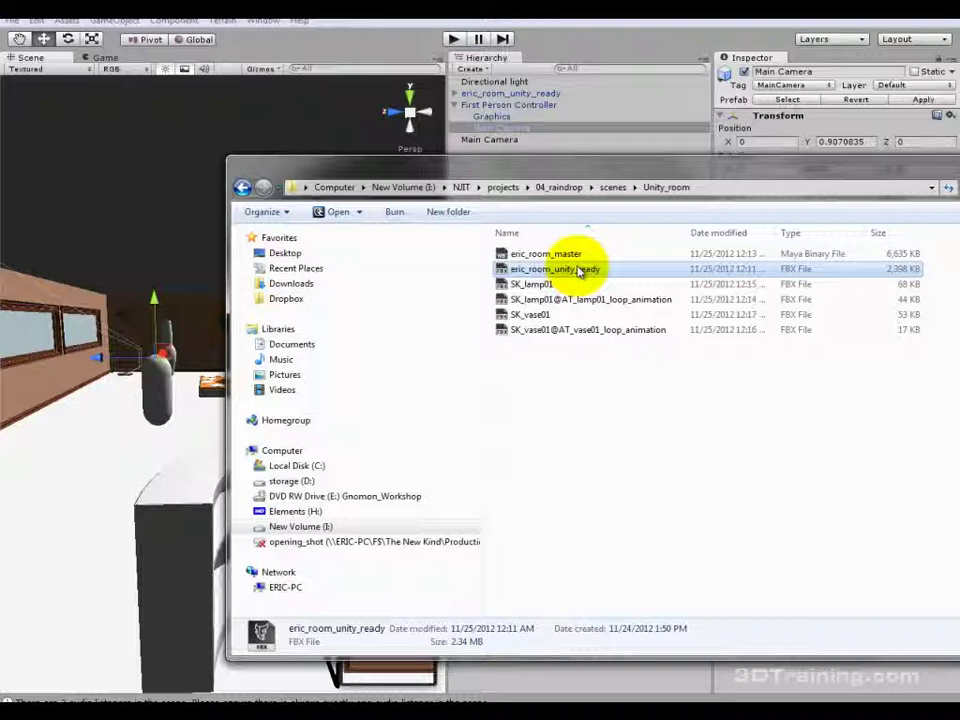
left_click_drag(546, 180, 662, 372)
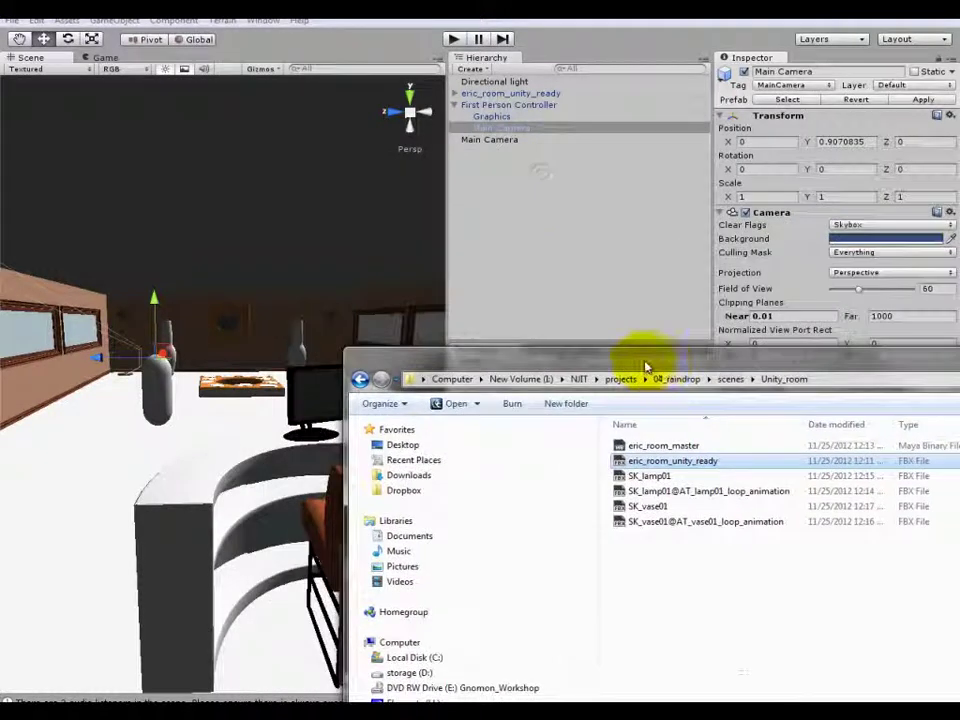
left_click_drag(539, 365, 511, 318)
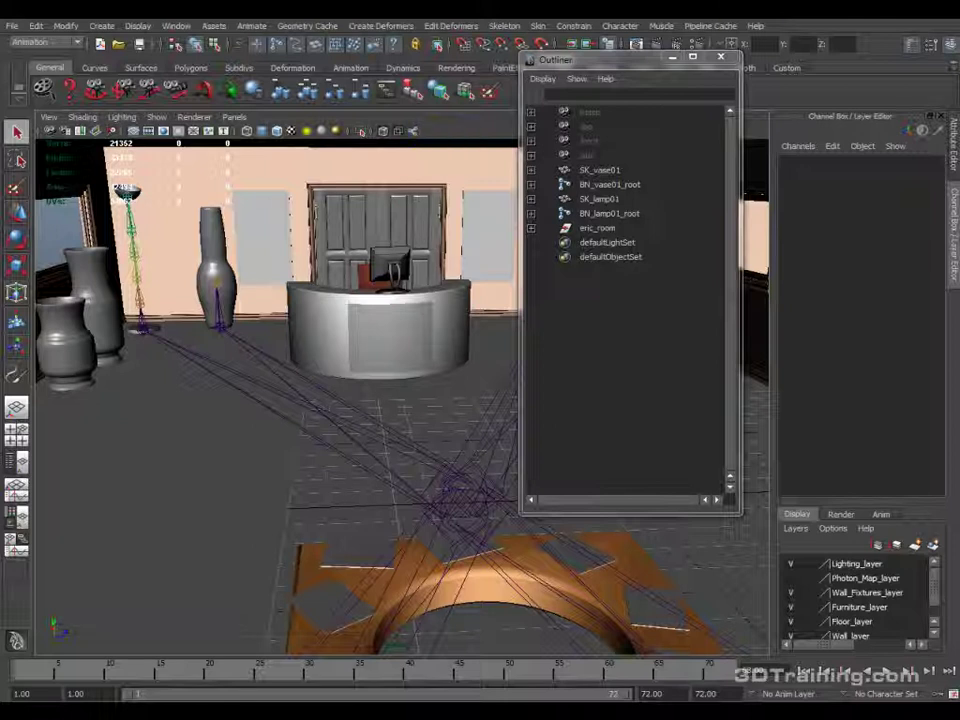
Switch to Maya, close the Outliner and play back the lamp and vase animation in a closer view.
left_click(717, 63)
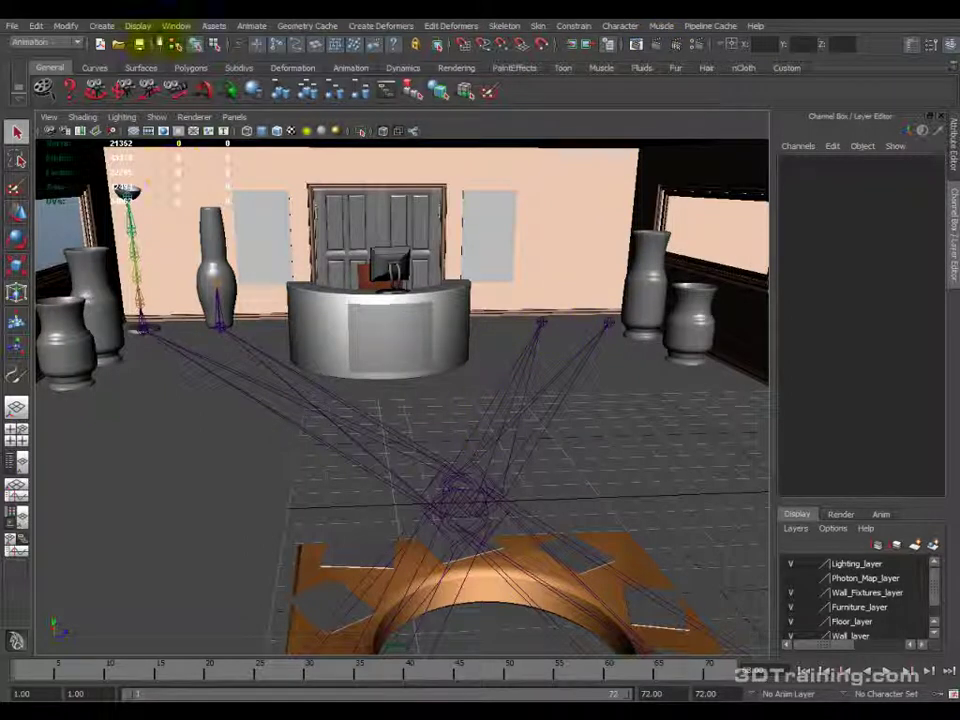
left_click_drag(289, 246, 452, 326, "alt")
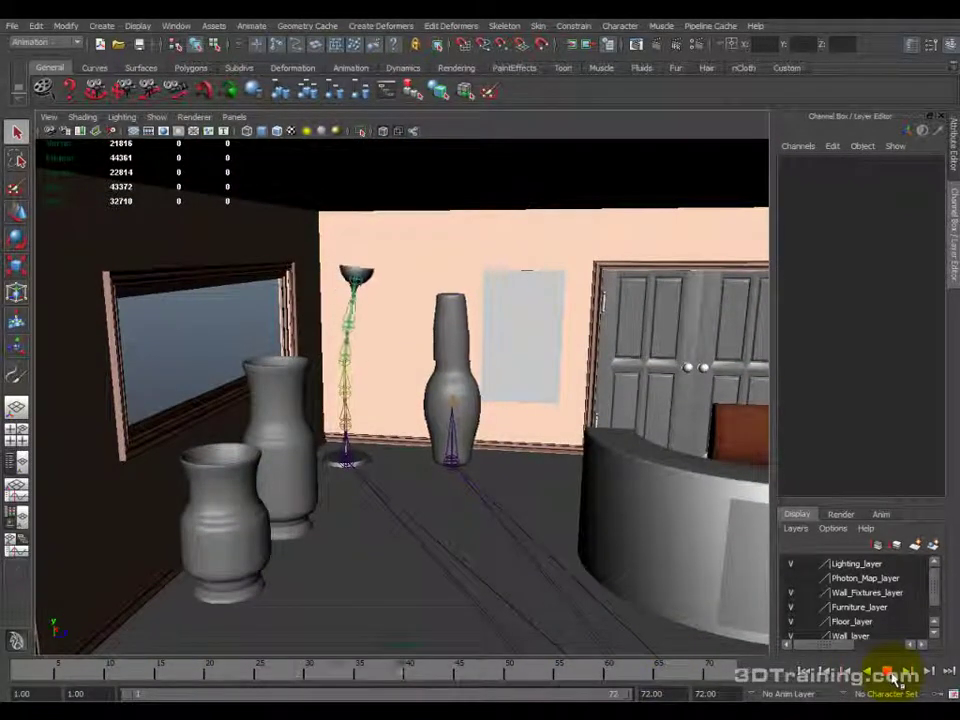
left_click(888, 674)
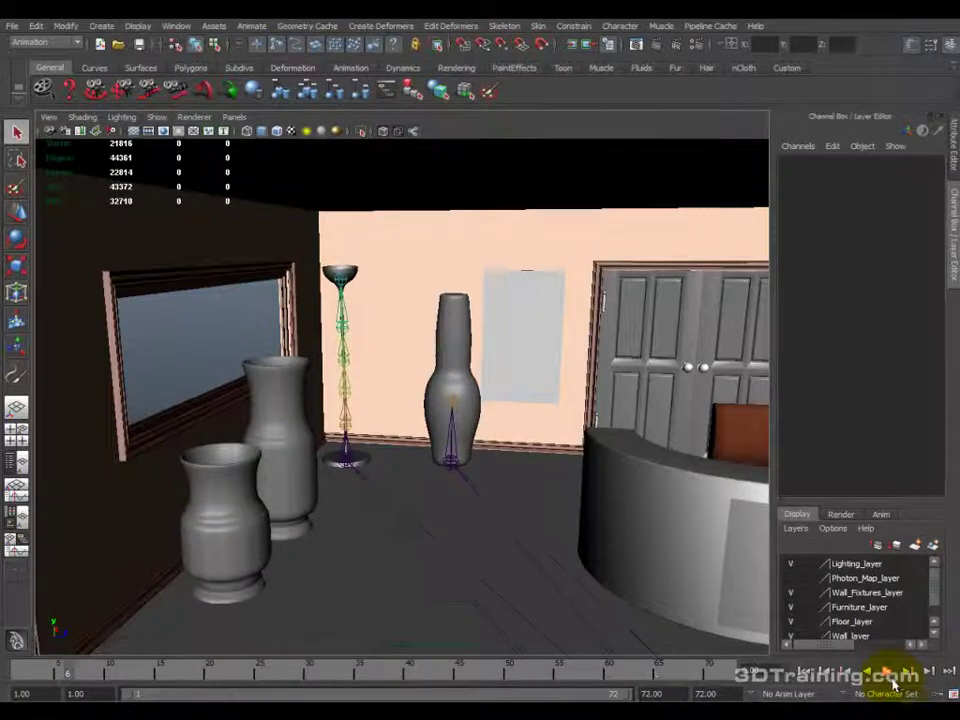
Set the Time Slider playback speed to Real-time (24 fps), save the preferences and play back the animation.
left_click(952, 693)
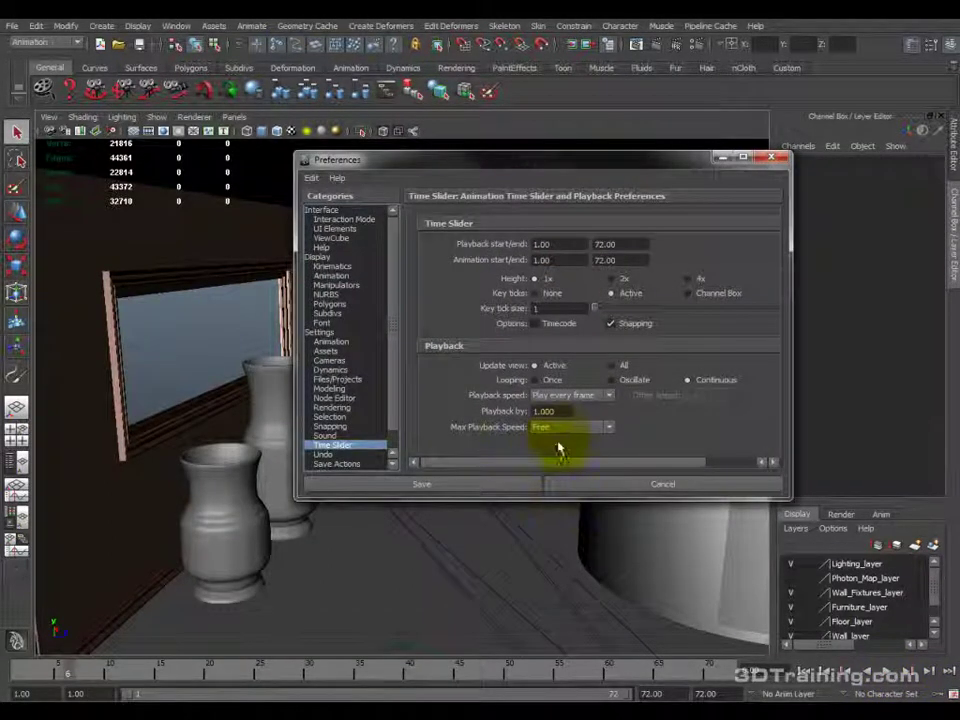
left_click(562, 398)
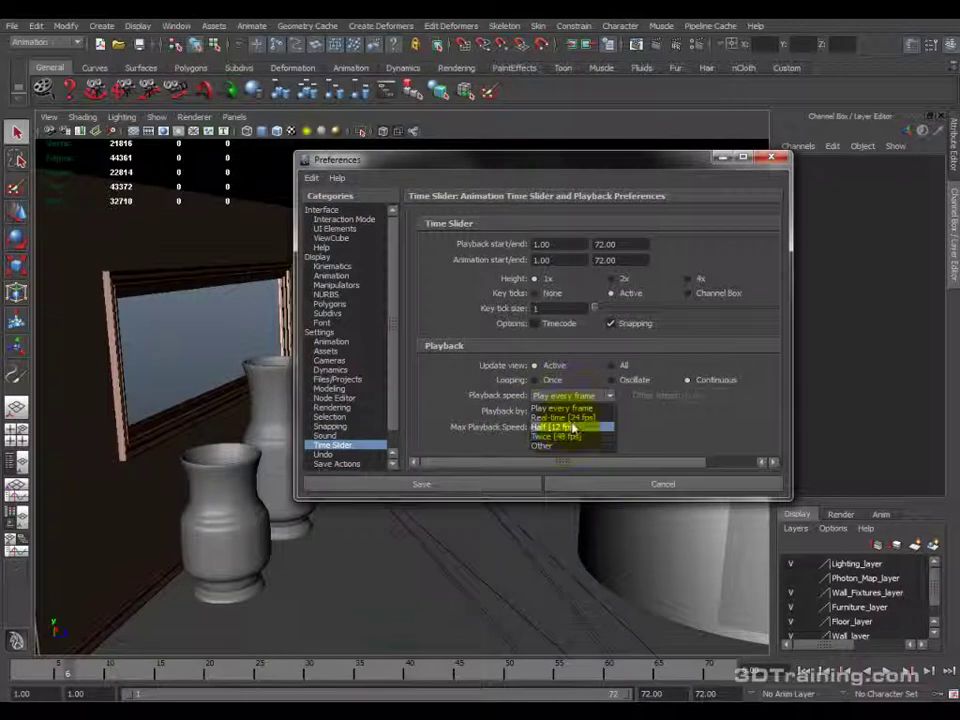
left_click(569, 418)
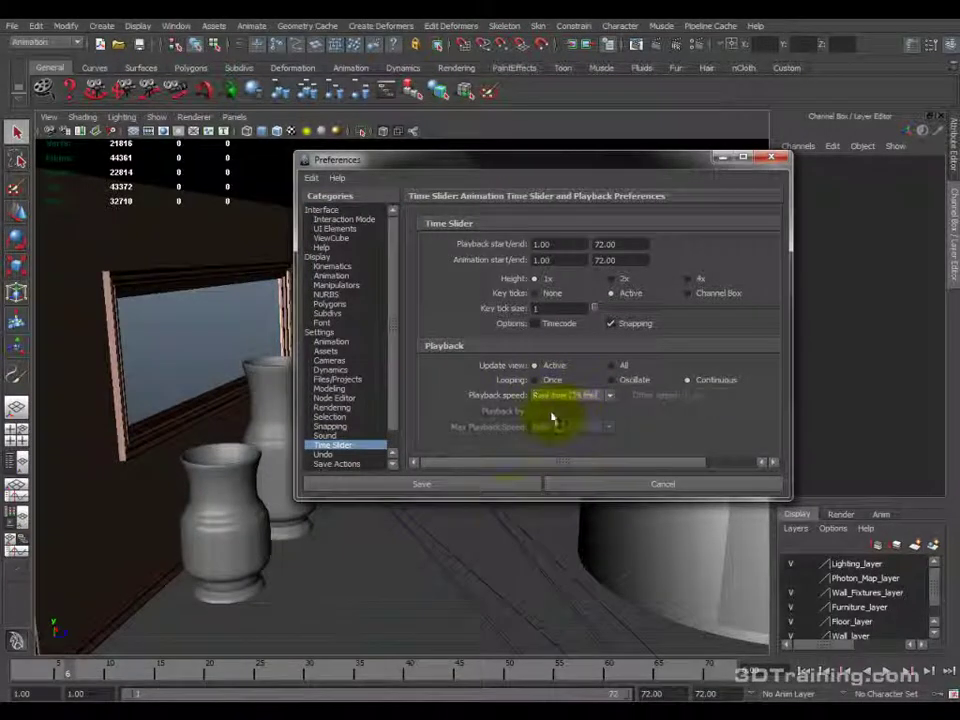
key("Return")
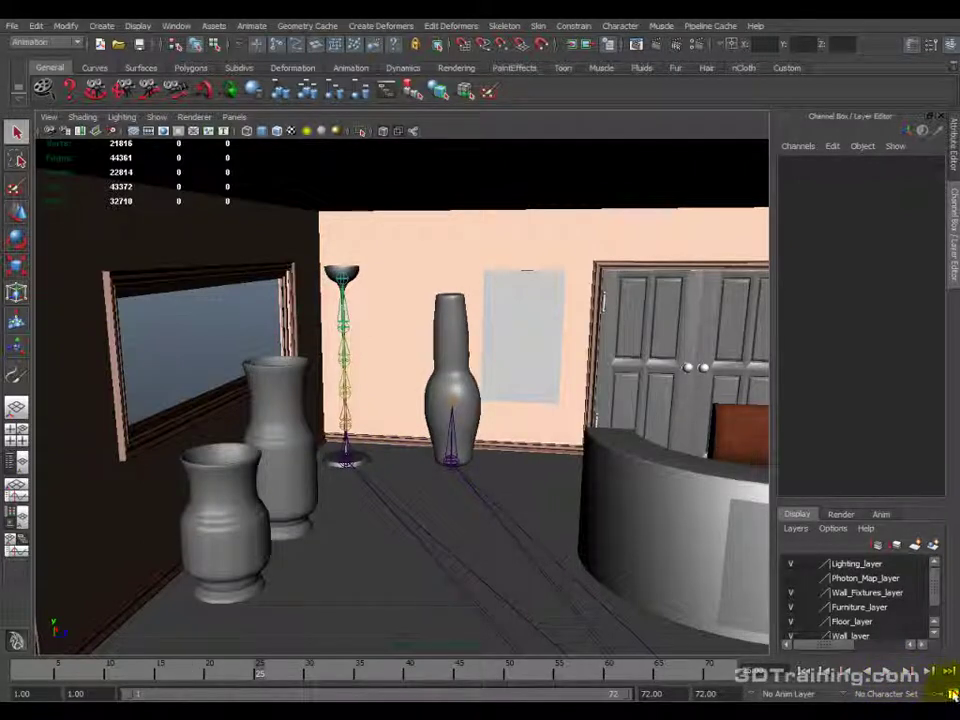
left_click(887, 673)
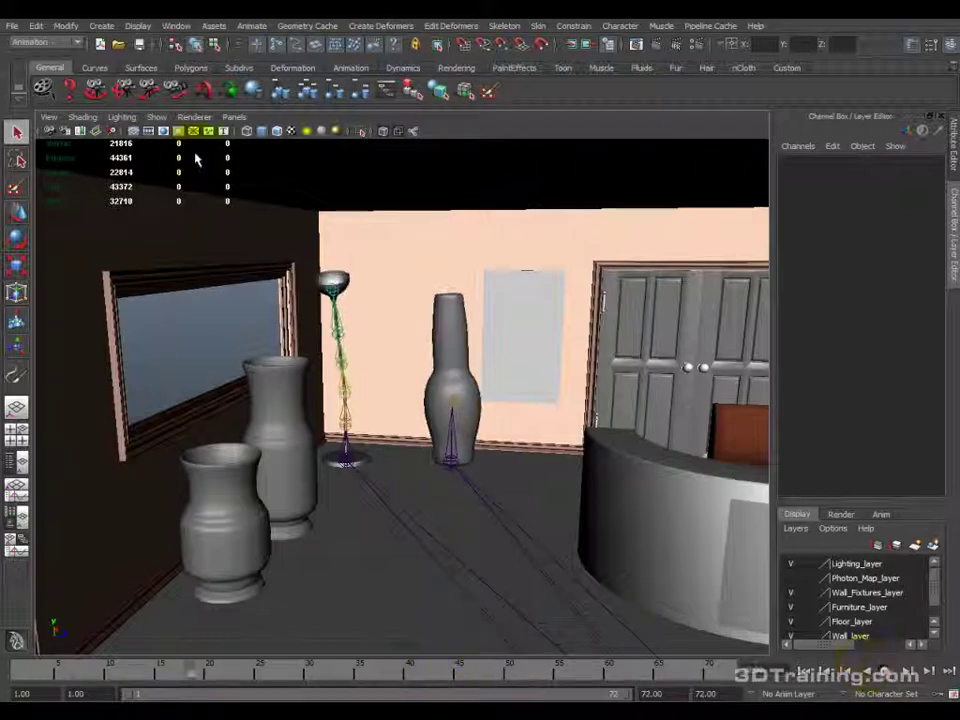
Hide the animated vase and its skeleton, SK_vase01 and BN_vase01_root, through the Outliner, and close it.
left_click(176, 25)
left_click(195, 133)
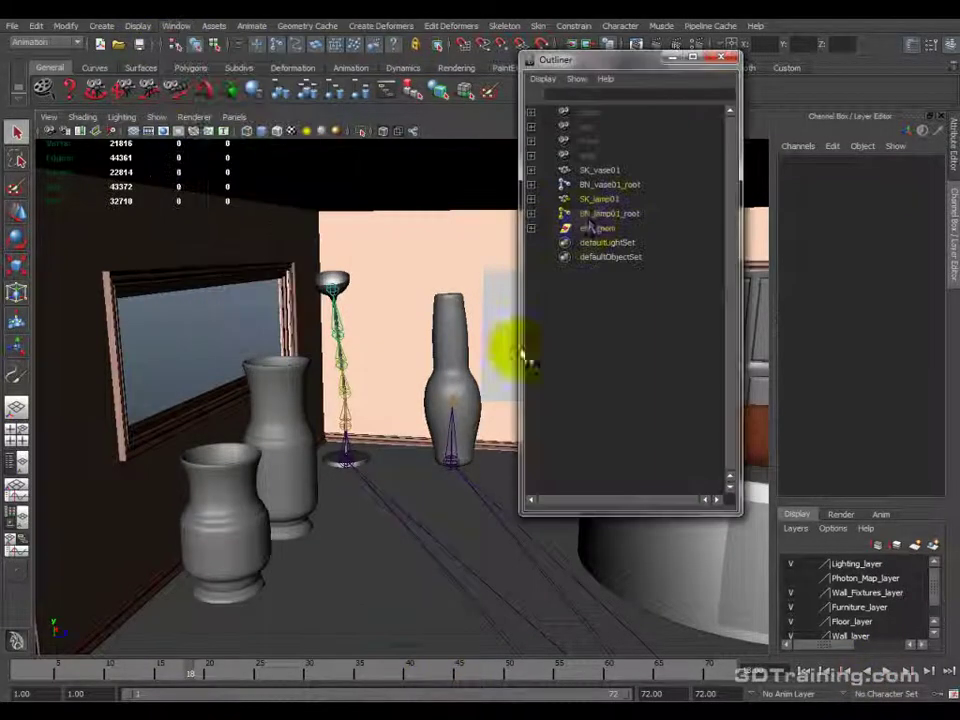
left_click(625, 214)
left_click(617, 185)
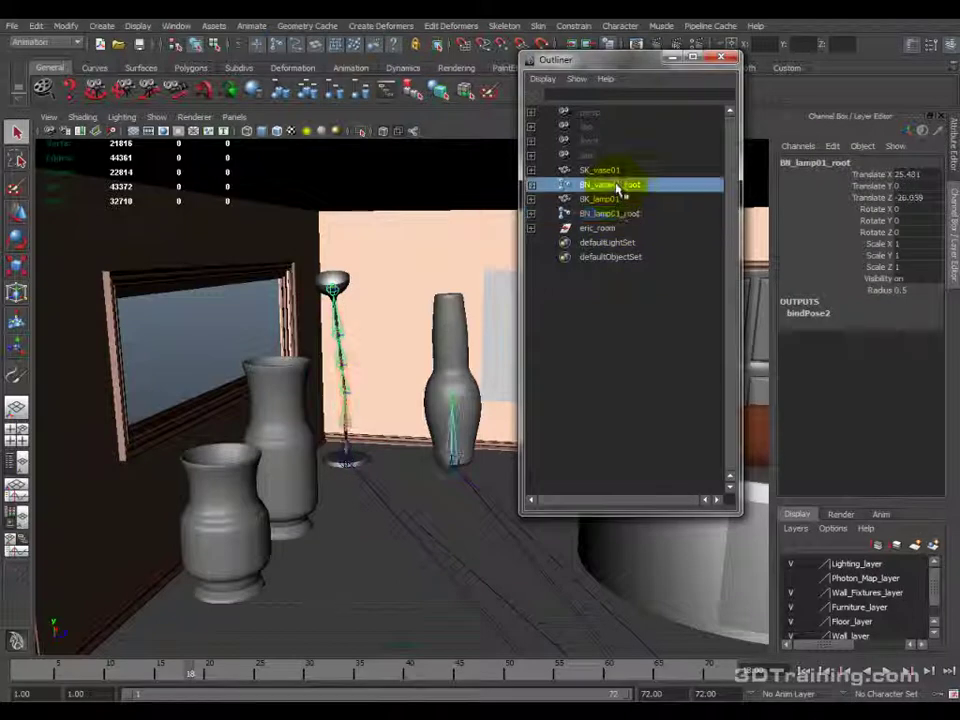
key("Delete")
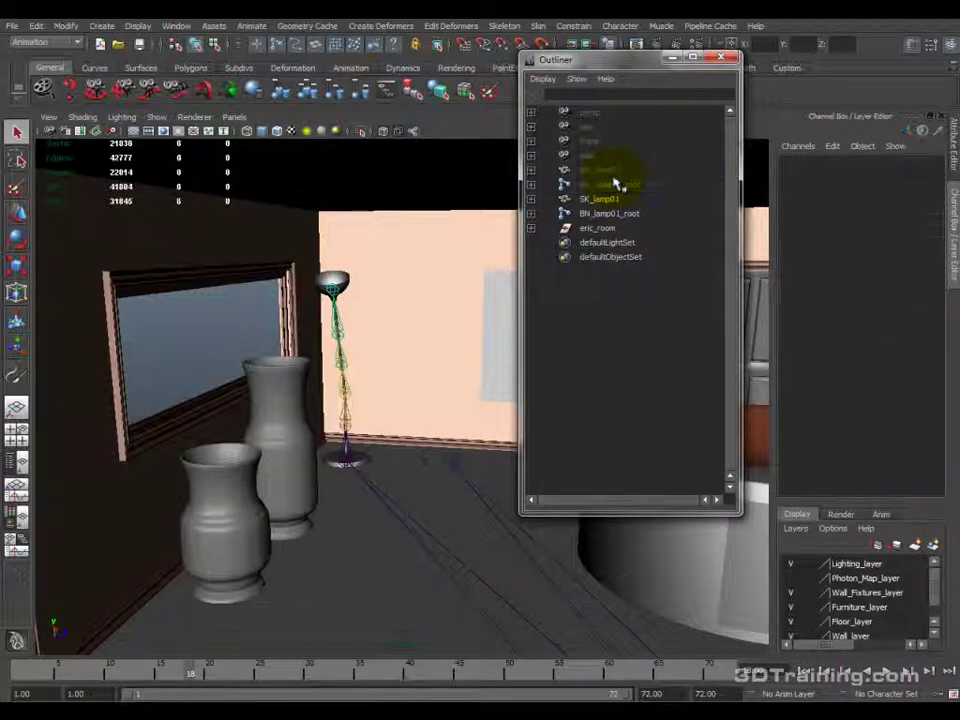
left_click(721, 57)
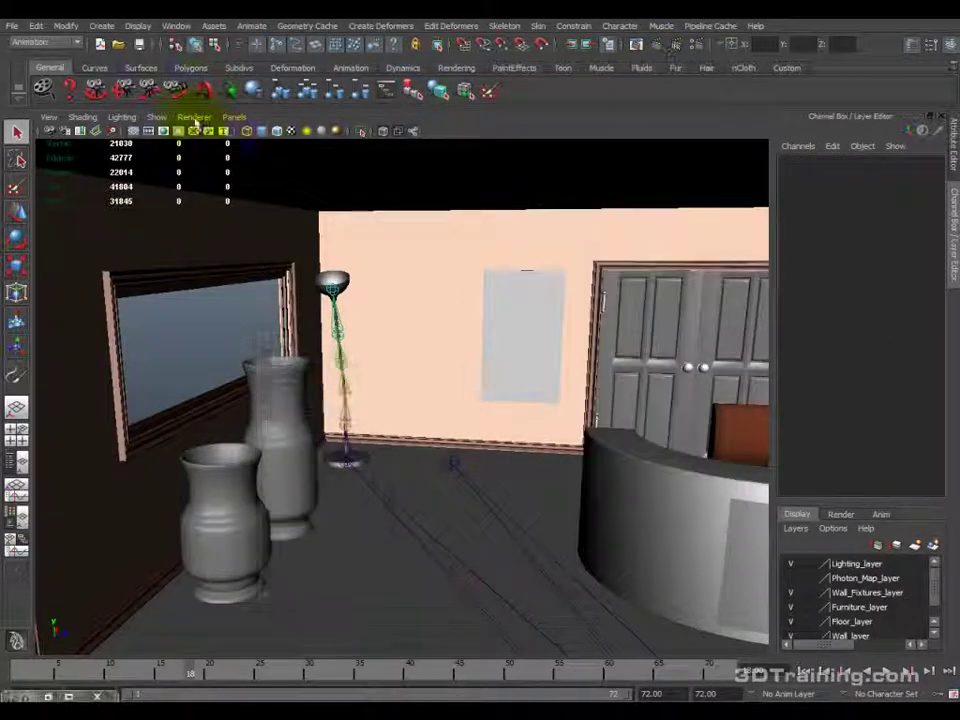
Play back the lamp animation in a closer view and return the time slider to frame 1.
left_click(156, 117)
left_click(152, 117)
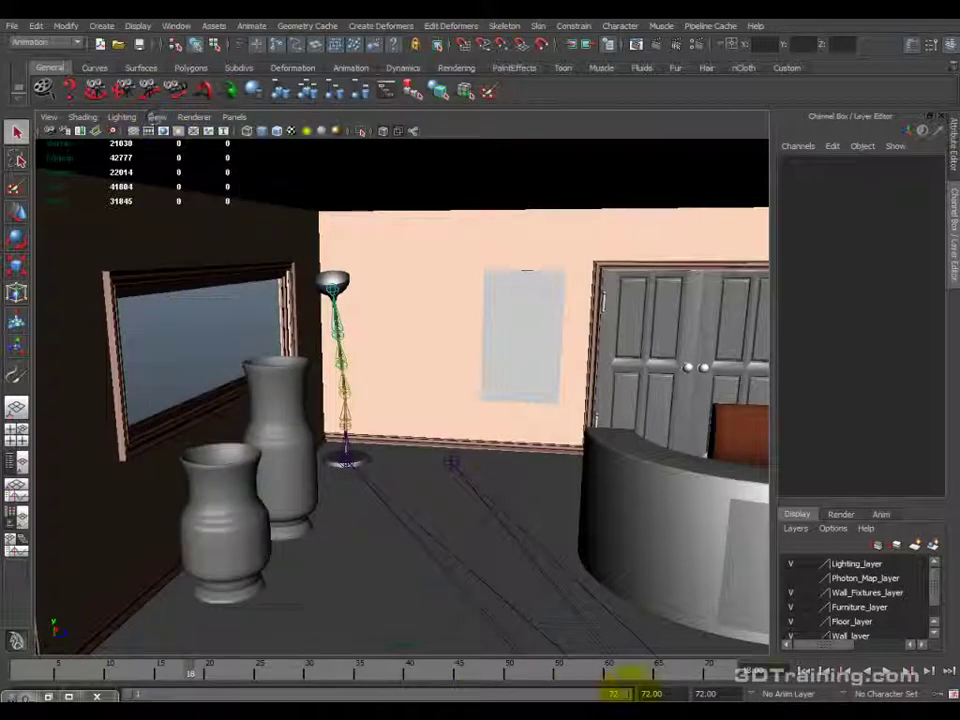
left_click(887, 672)
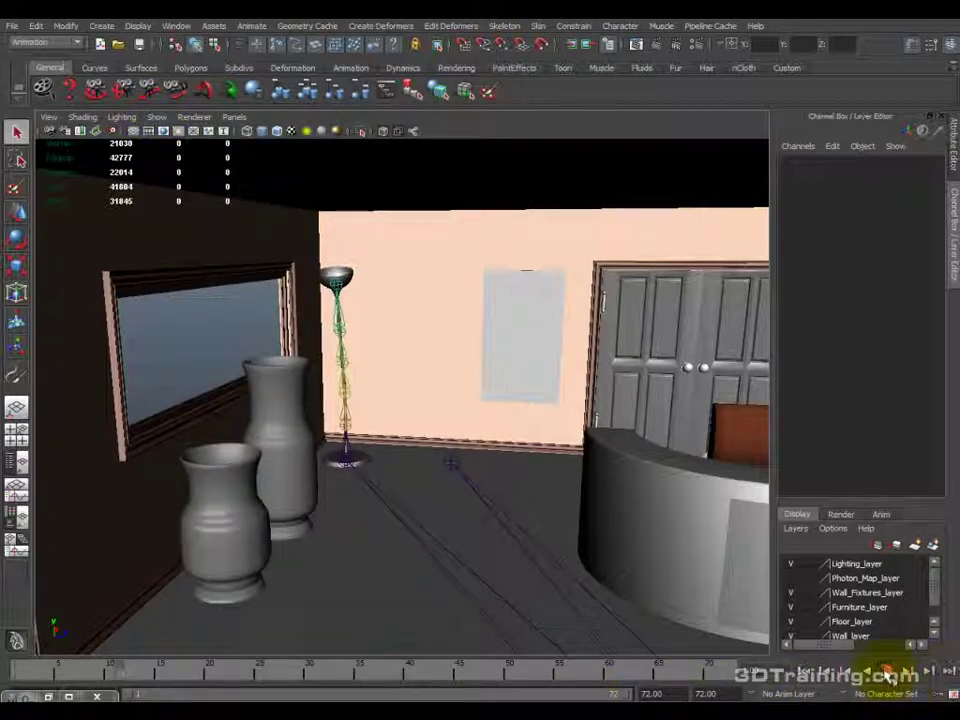
left_click_drag(499, 484, 753, 620, "alt")
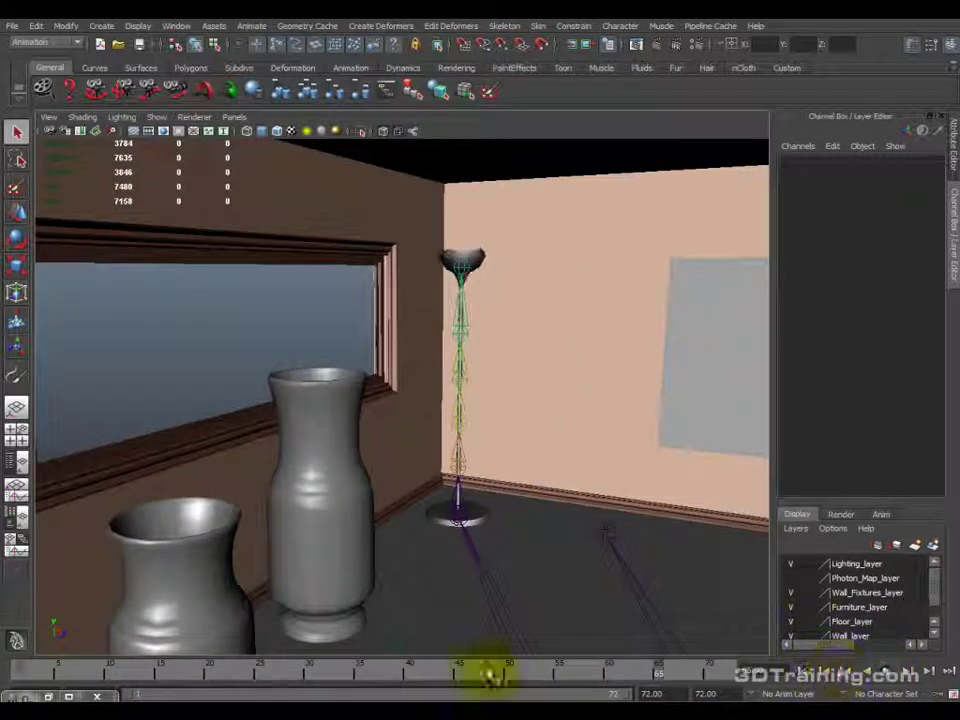
mouse_move(14, 683)
left_mouse_down()
mouse_move(671, 681)
mouse_move(4, 686)
mouse_move(525, 672)
mouse_move(8, 683)
left_mouse_up()
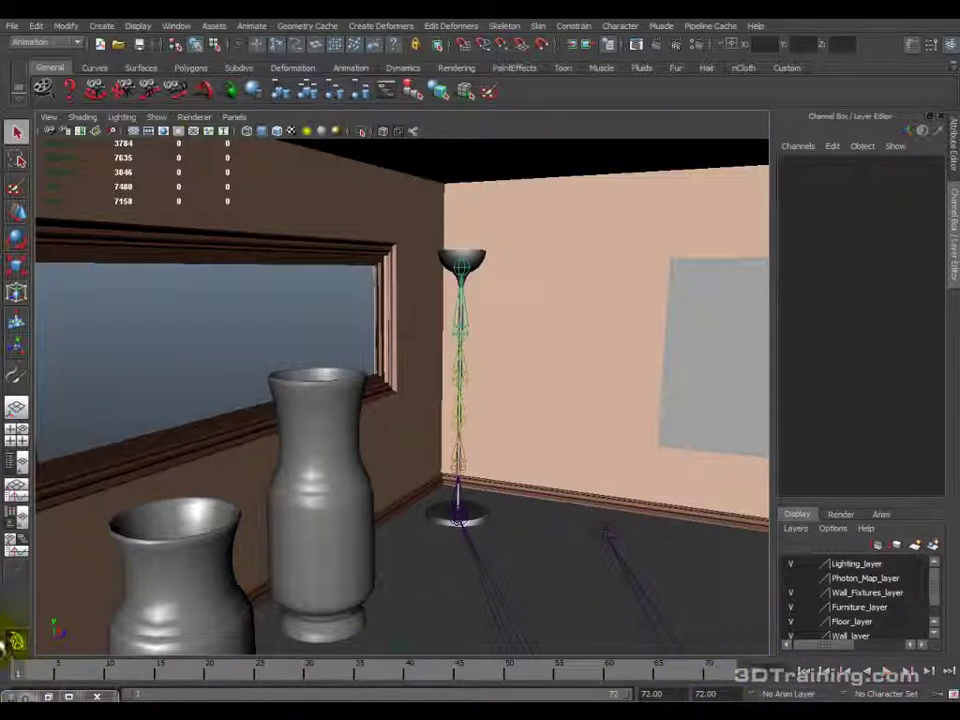
Open the Playblast options and set the format to qt with MPEG-4 Video encoding.
left_click(175, 26)
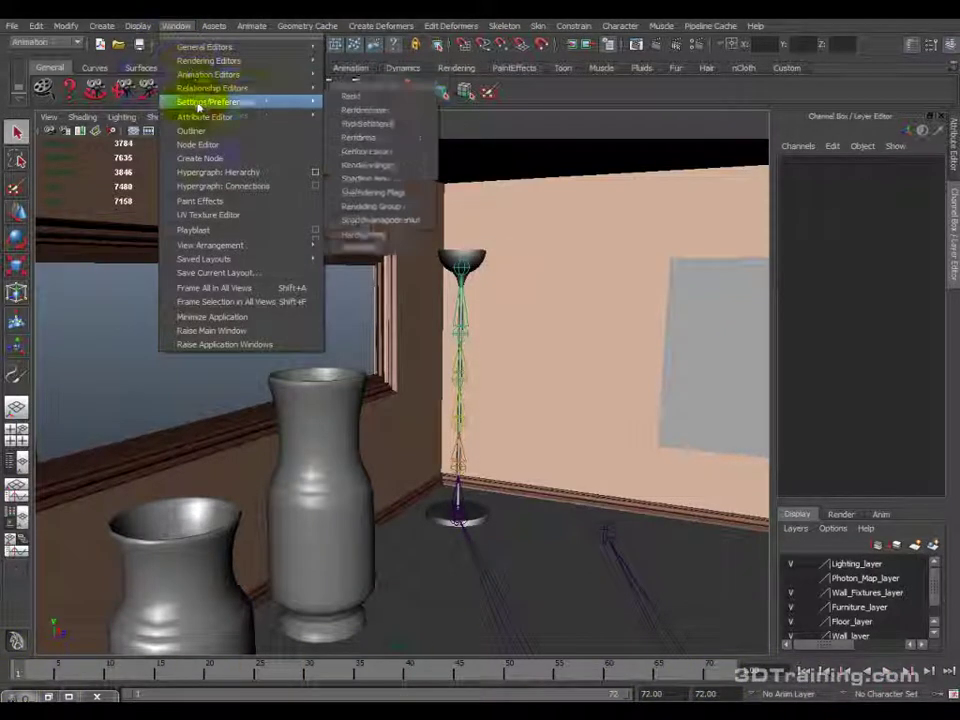
left_click(319, 234)
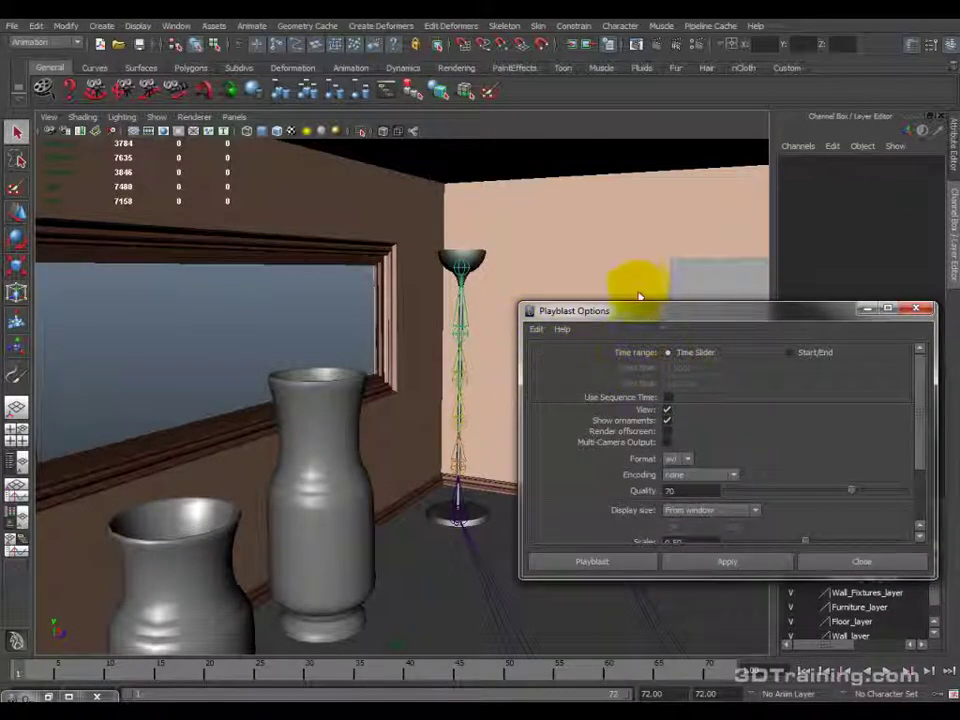
left_click_drag(645, 311, 615, 238)
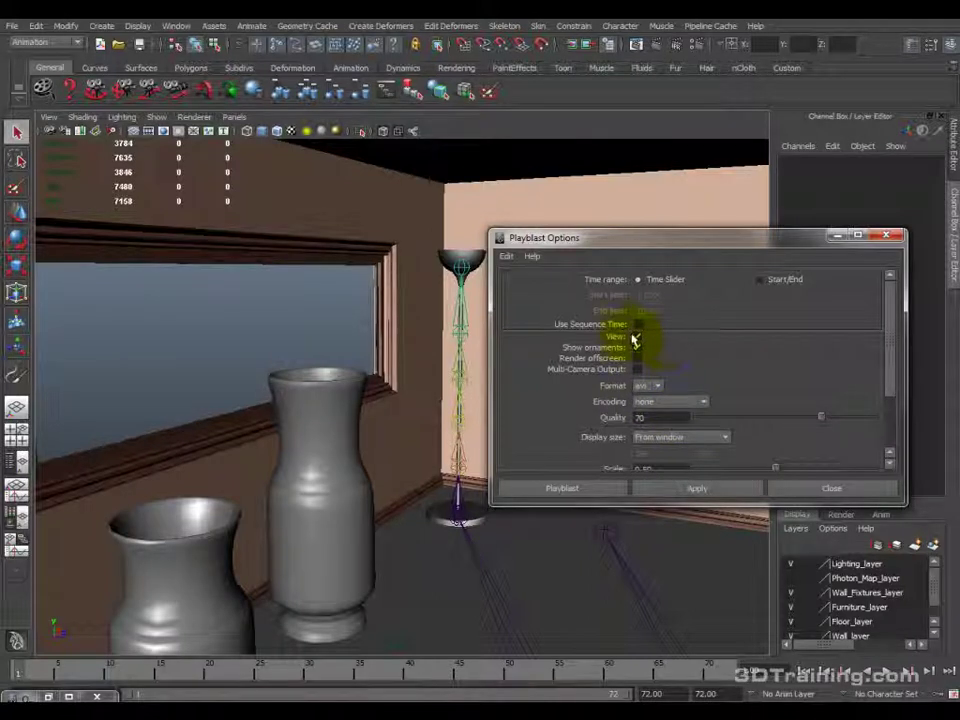
left_click(650, 386)
left_click(647, 407)
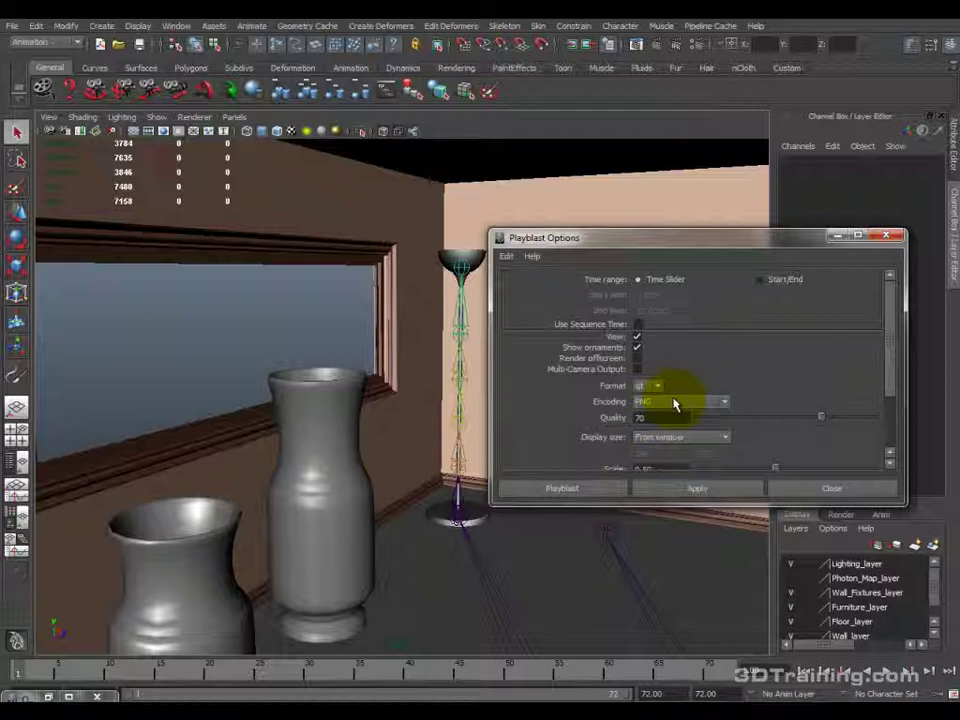
left_click(646, 388)
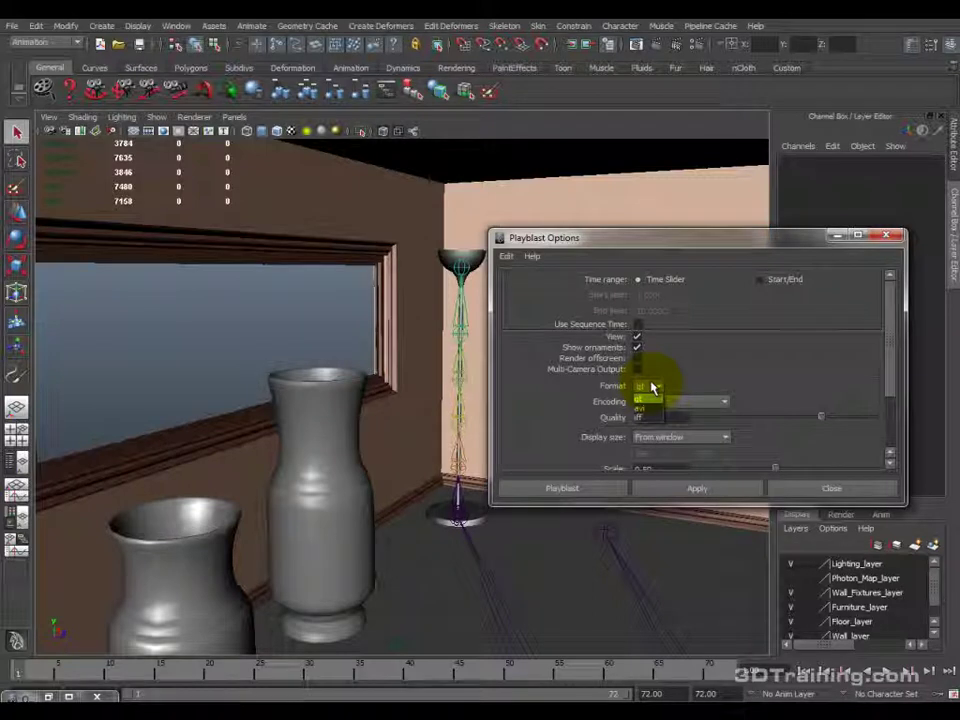
left_click(655, 392)
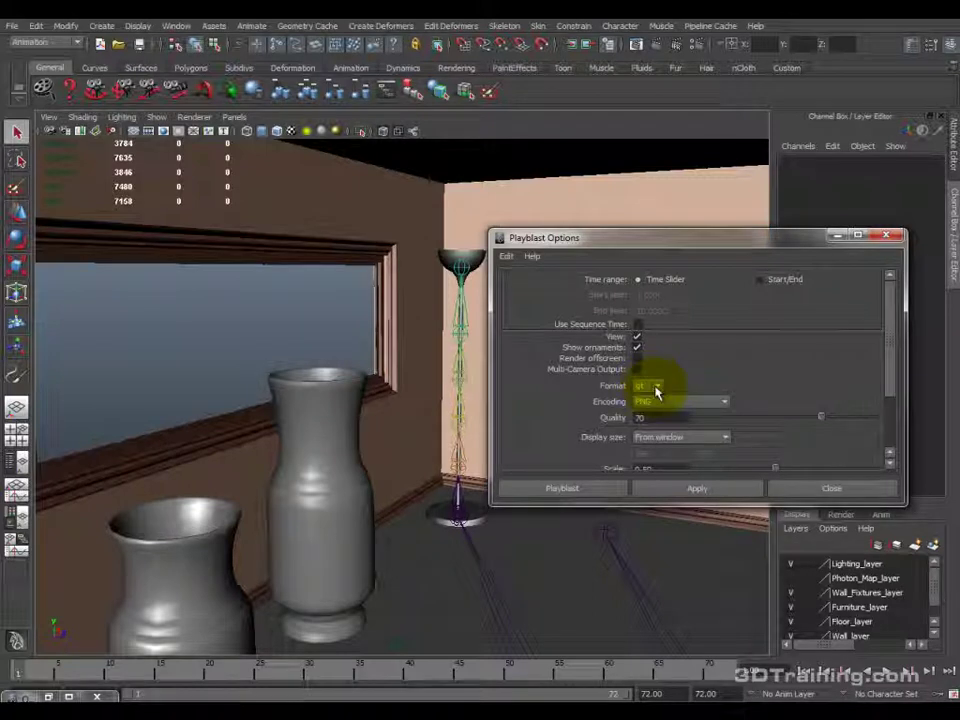
left_click(679, 403)
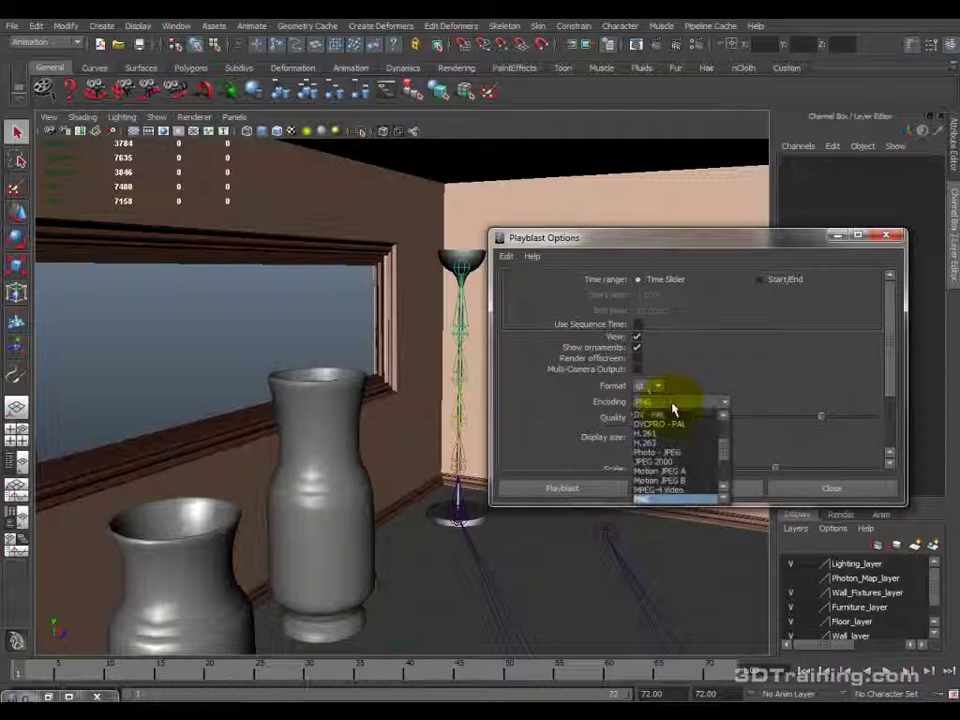
left_click(672, 497)
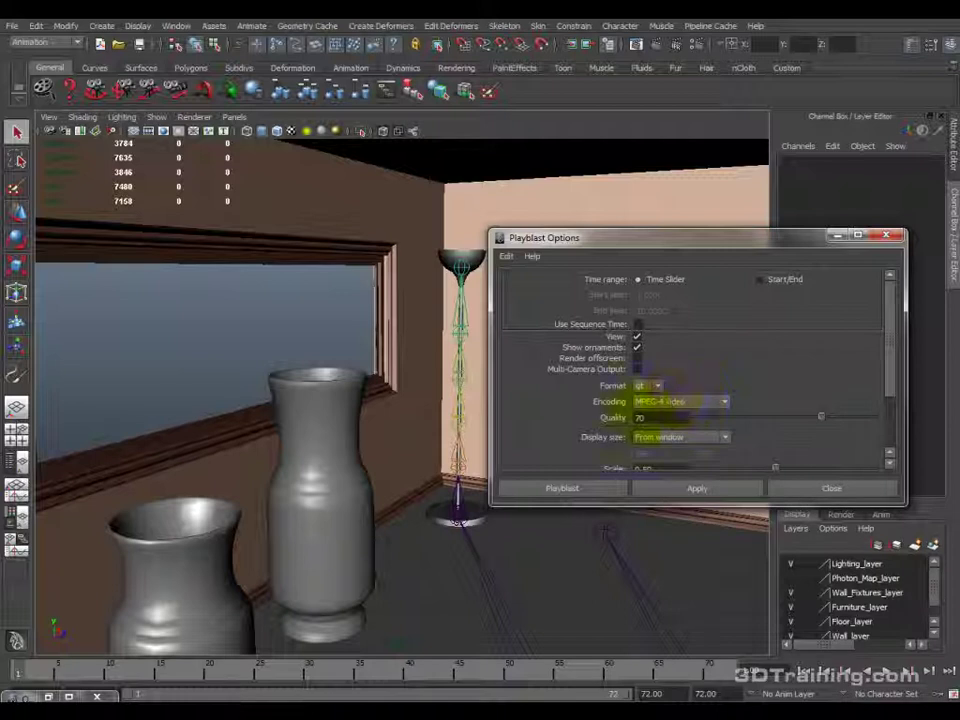
Enable saving to file, name the movie lamp_loop_animation in the 04_raindrop project folder, and run the playblast.
scroll(896, 364, "down", 3)
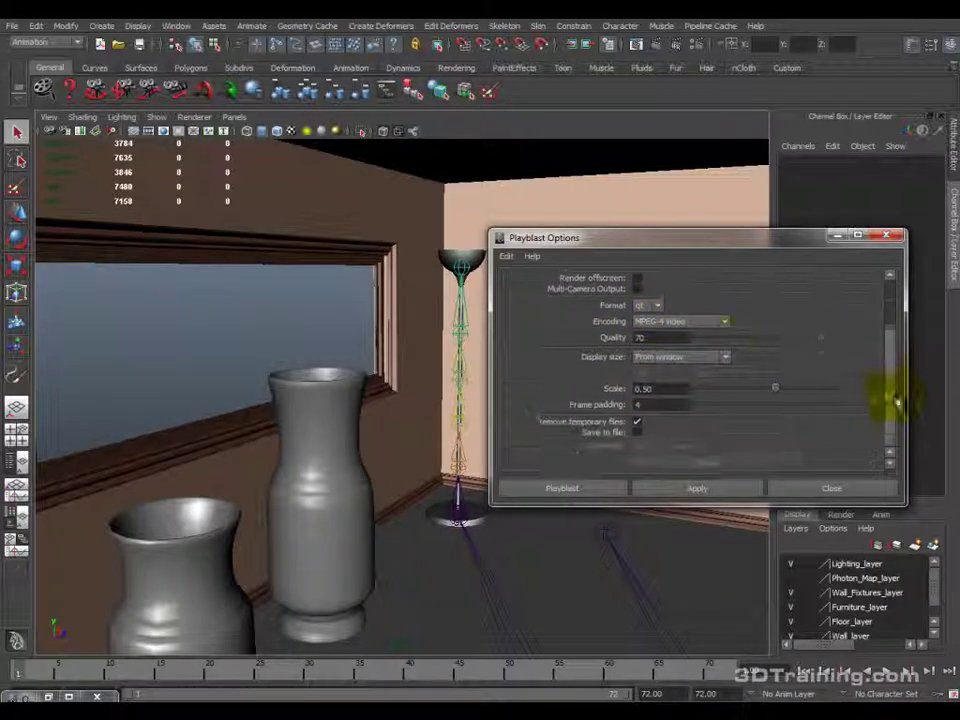
double_click(642, 334)
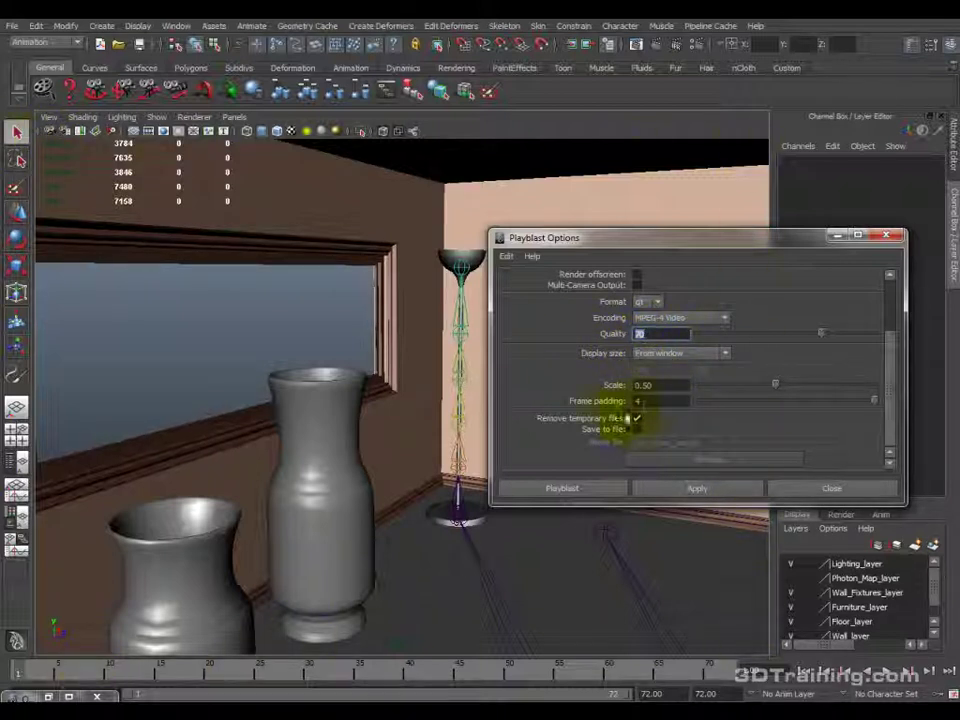
double_click(648, 385)
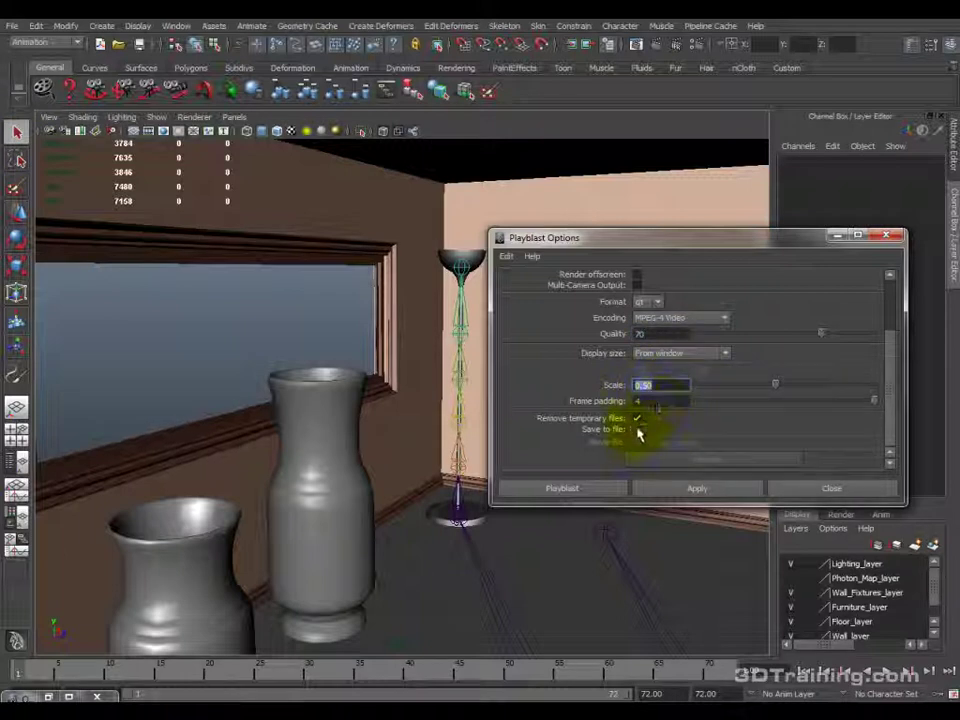
left_click(636, 430)
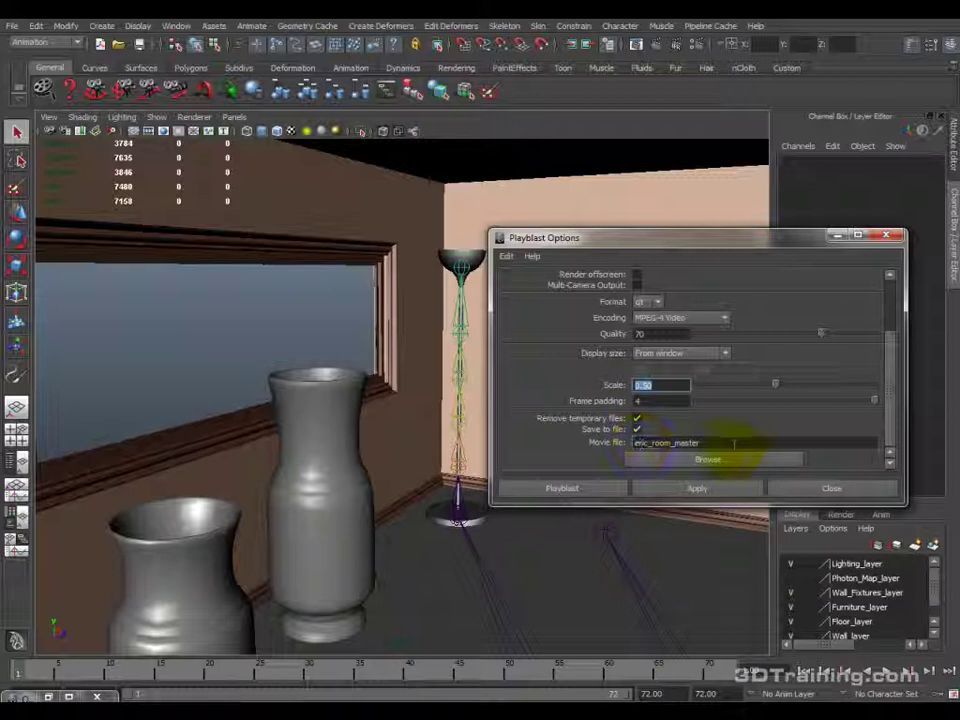
double_click(638, 443)
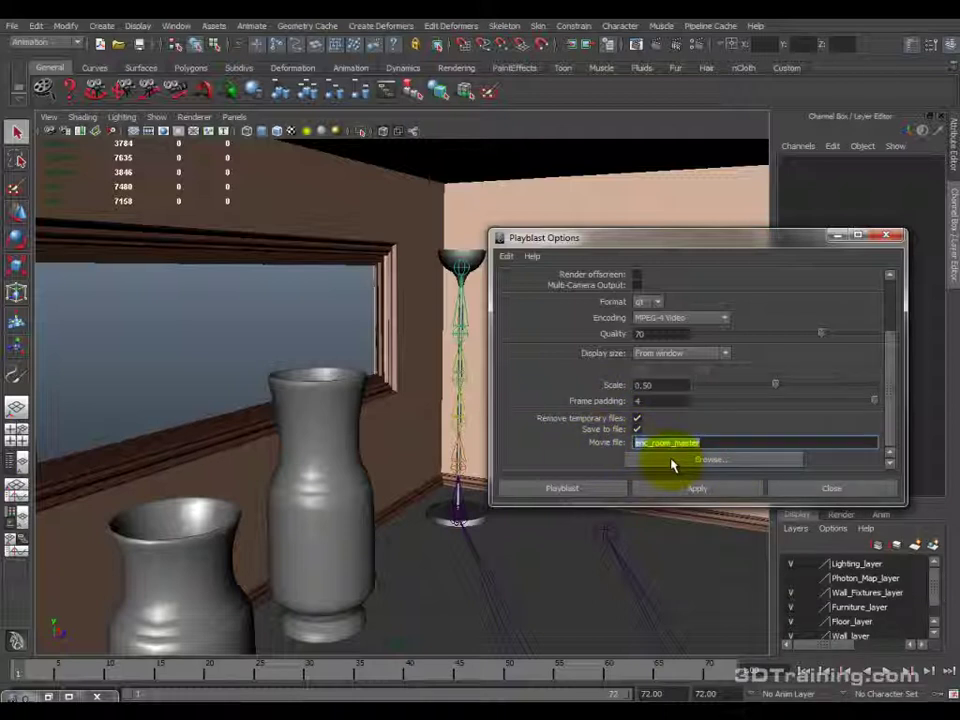
key("BackSpace")
left_click(672, 462)
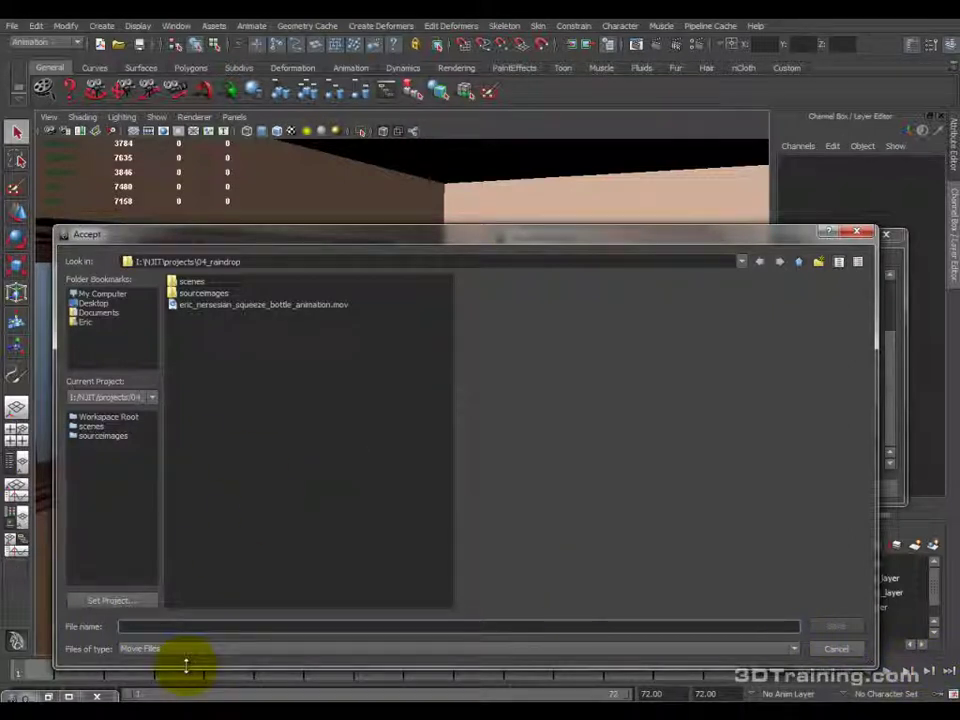
type("rain")
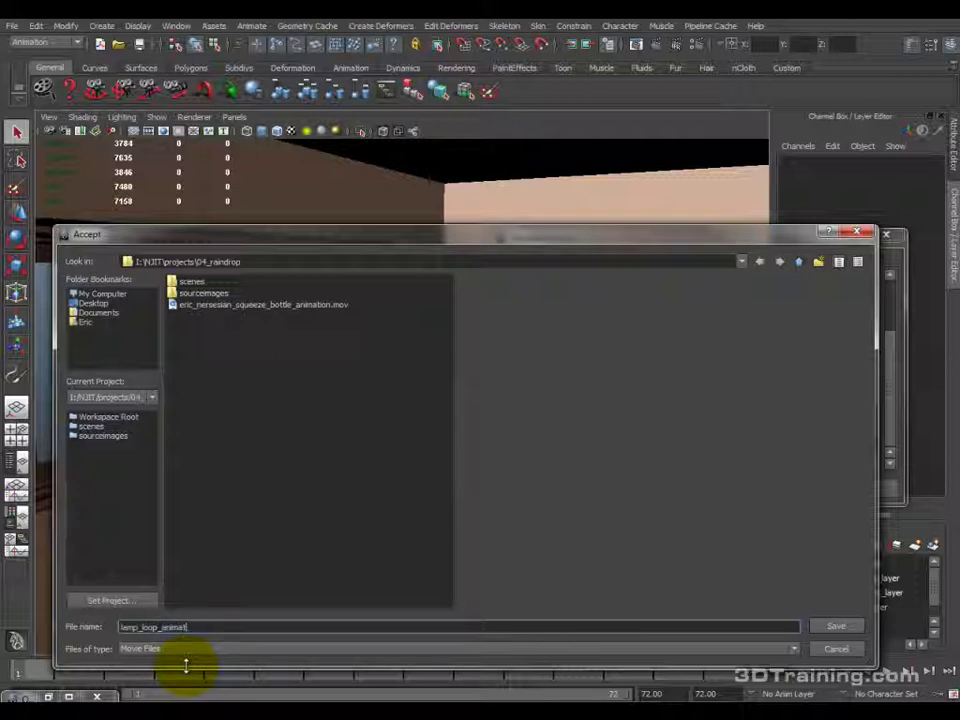
left_click(850, 627)
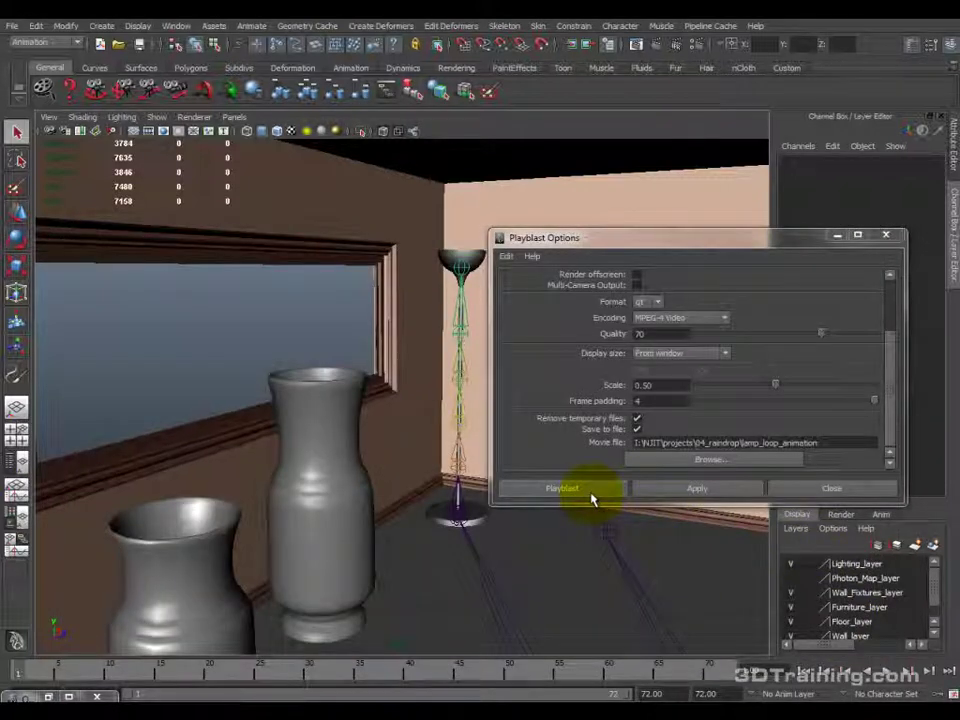
left_click(590, 498)
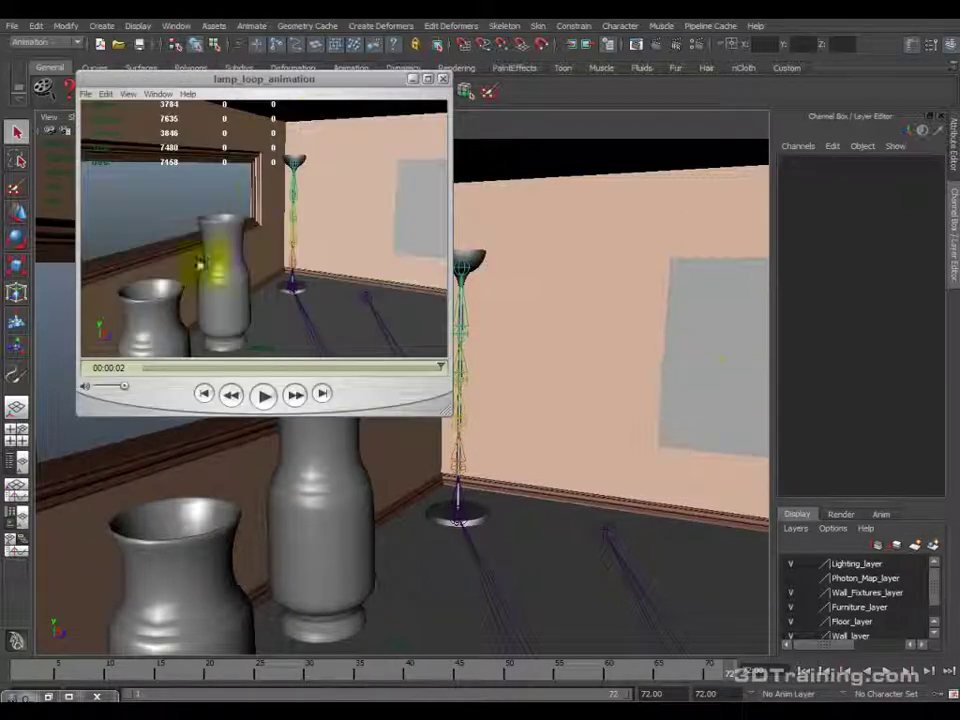
Turn on looping for the lamp_loop_animation movie, play it back and close the player.
left_click(262, 395)
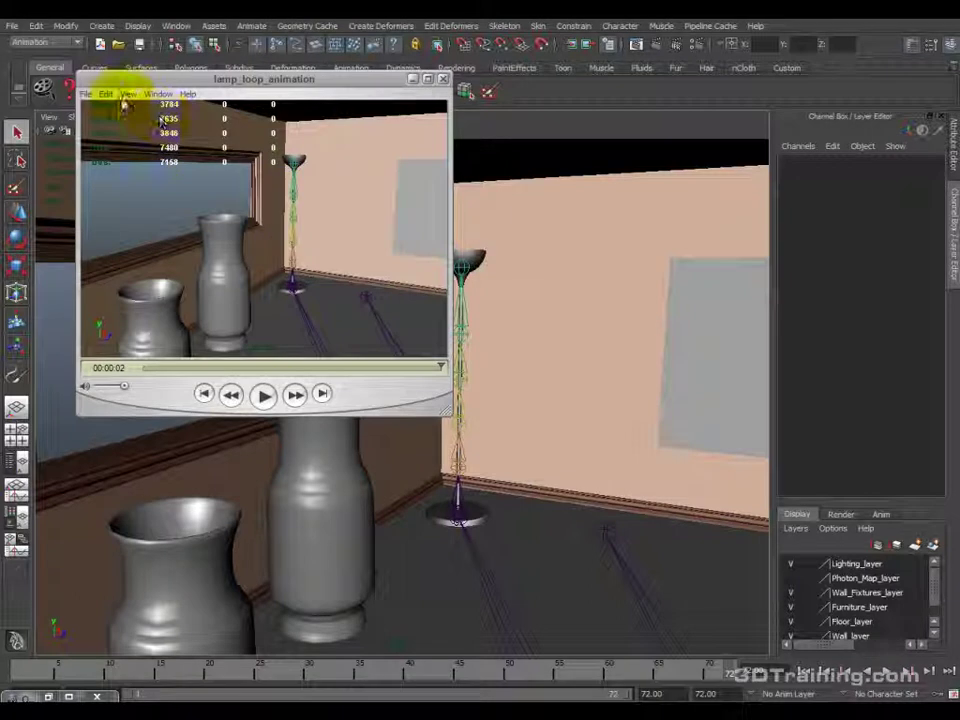
left_click(128, 93)
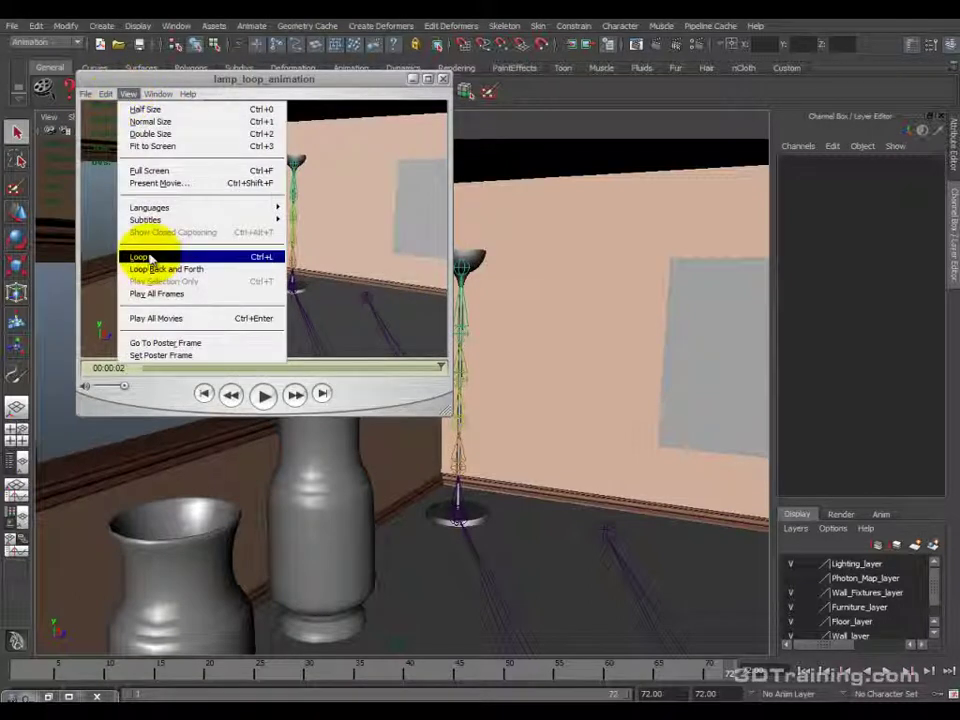
left_click(150, 258)
left_click(264, 397)
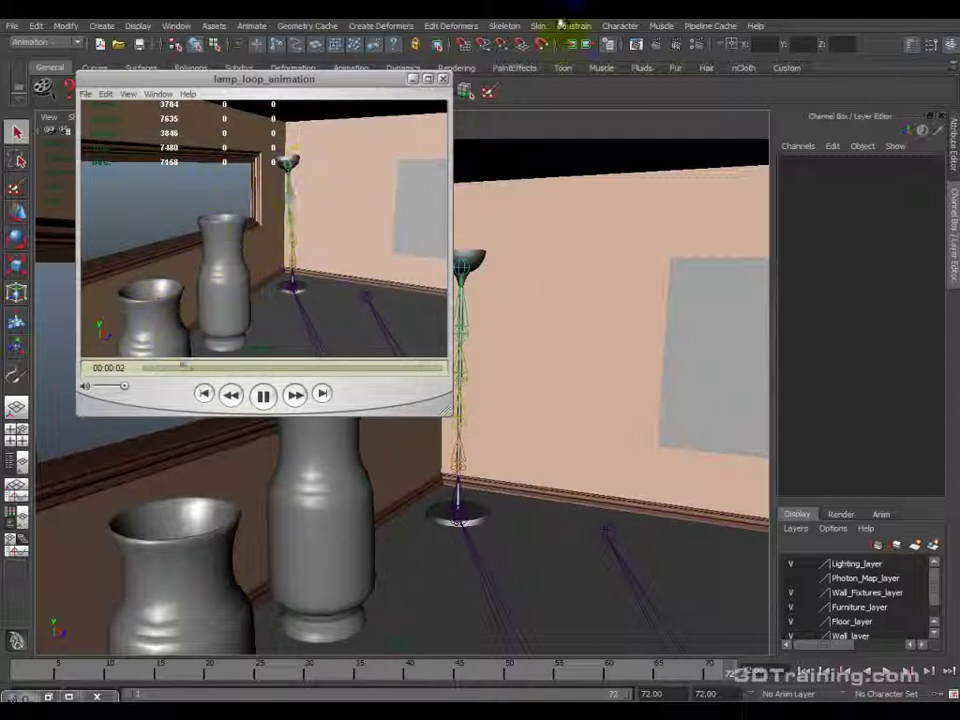
left_click(444, 80)
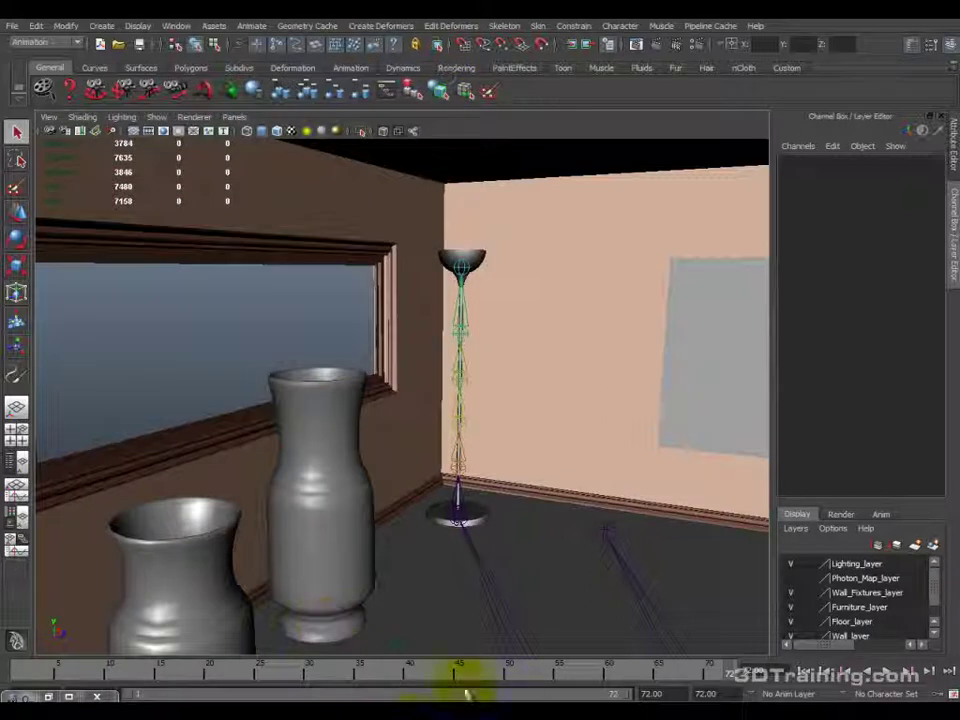
Switch to Unity, run the First Person Controller walkthrough in the Game view and stop it.
mouse_move(395, 712)
left_click(390, 630)
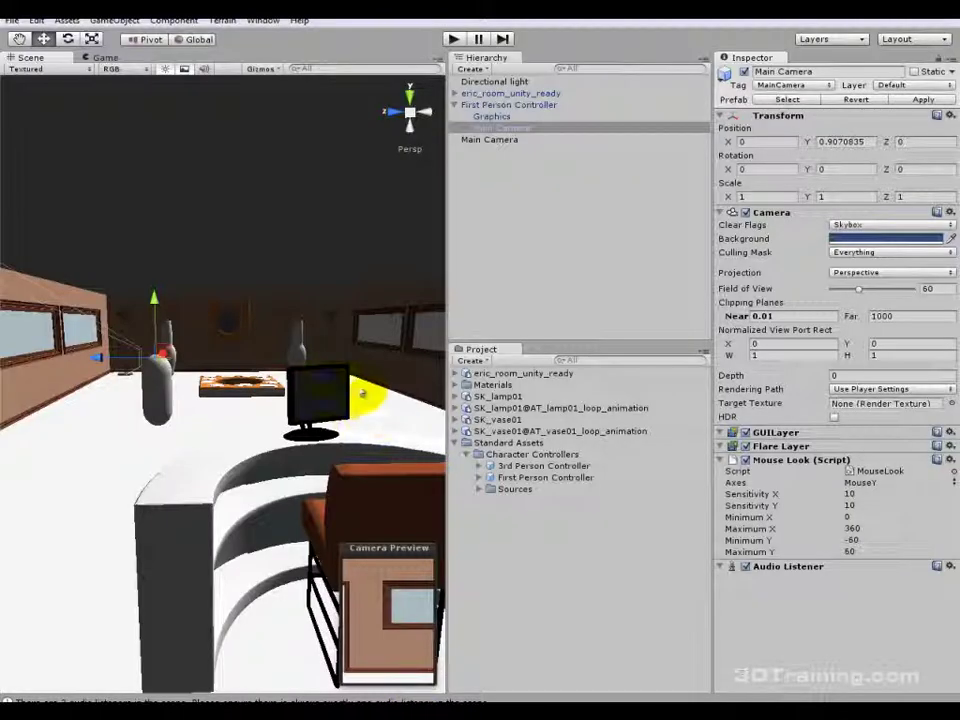
left_click(452, 39)
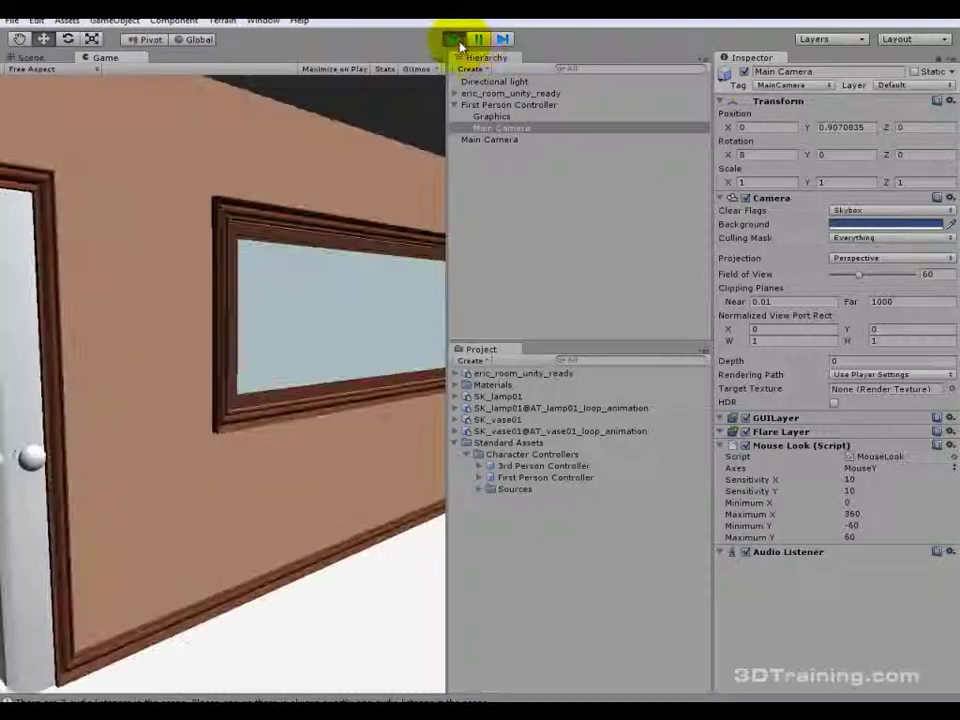
left_click(455, 40)
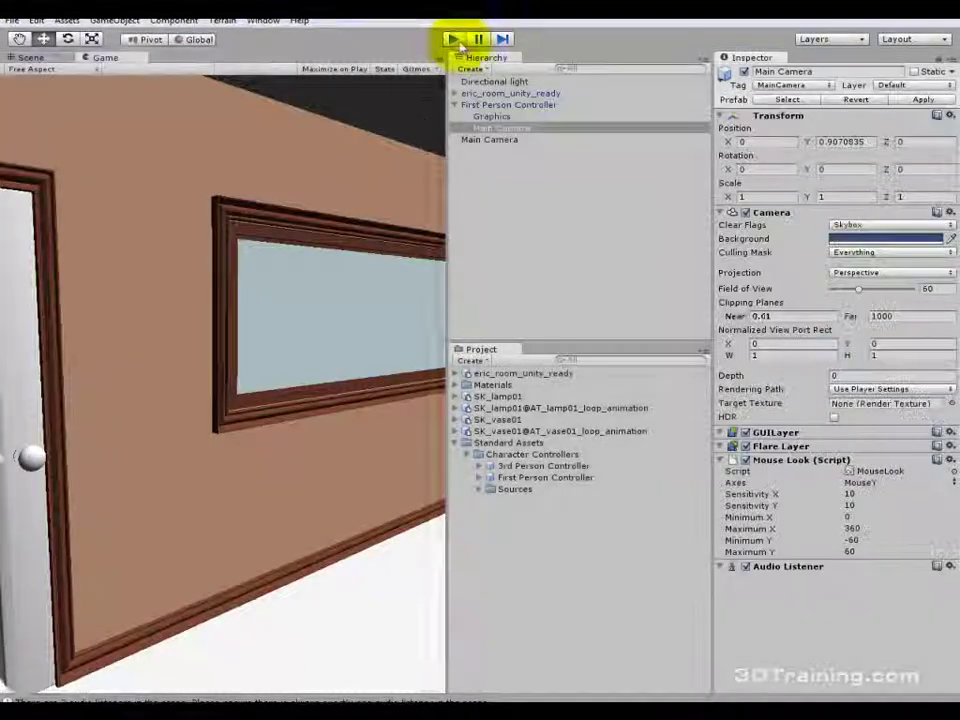
Switch to the browser and examine the camstudio.org page down to its download links.
key("super")
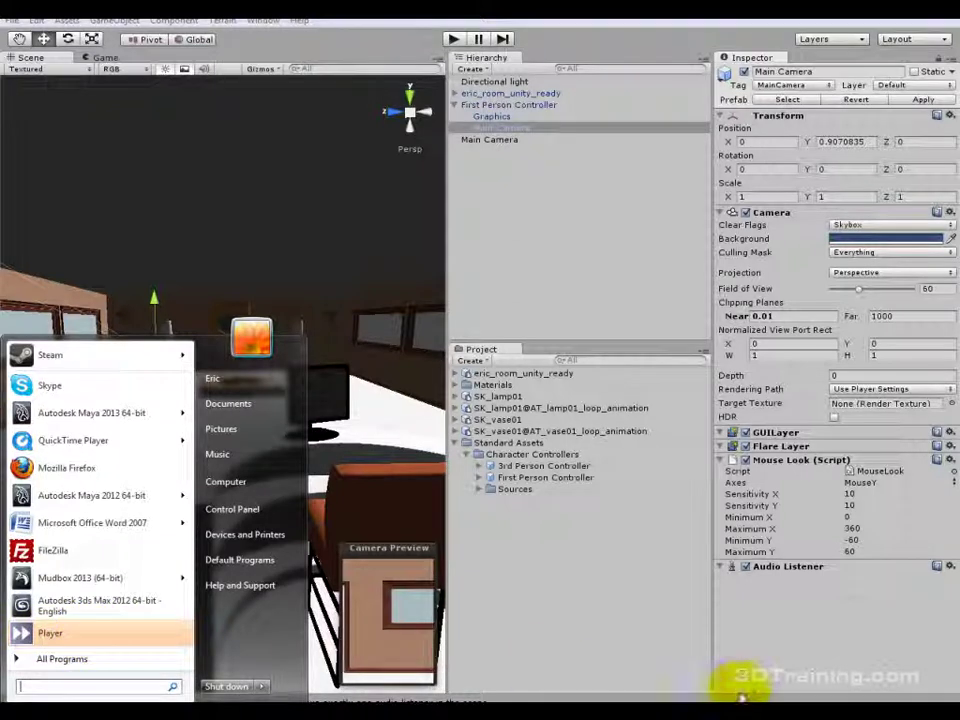
left_click(815, 703)
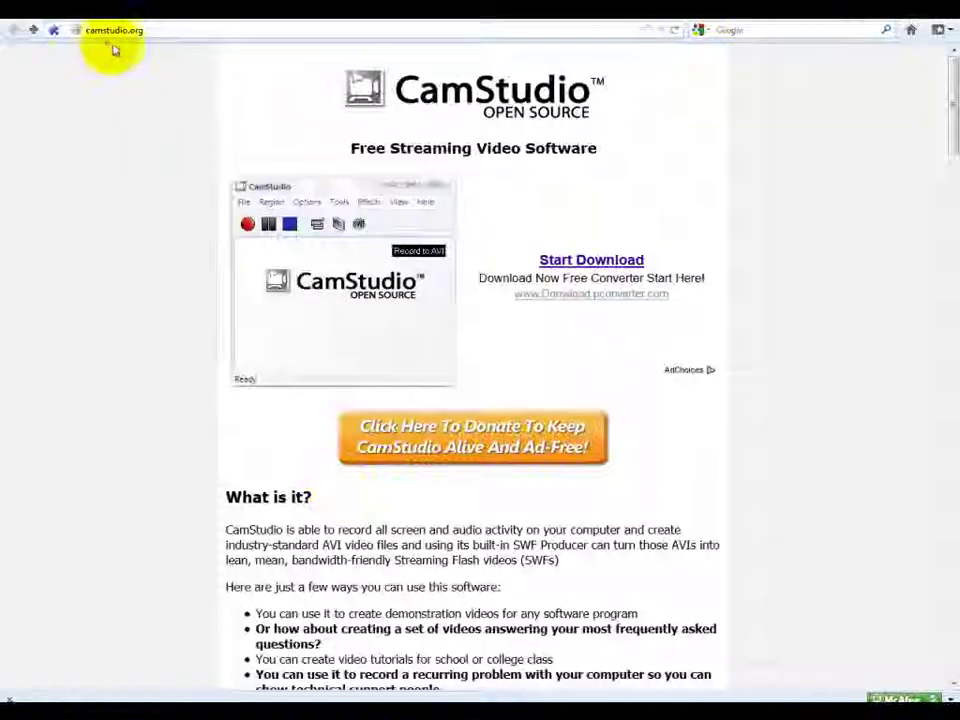
left_click(100, 30)
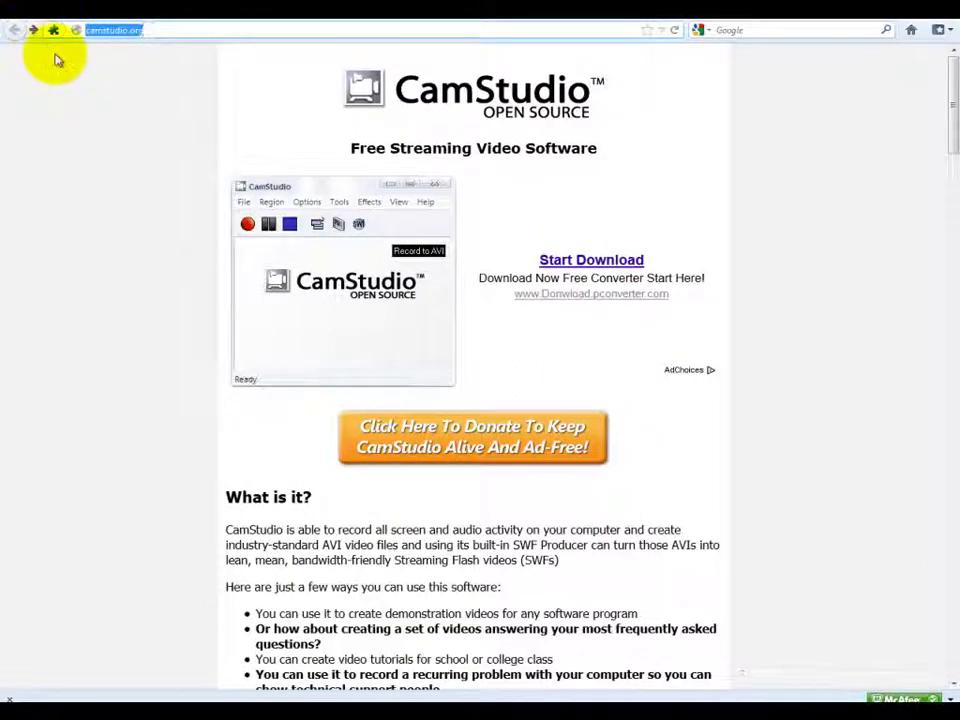
left_click_drag(145, 32, 94, 60)
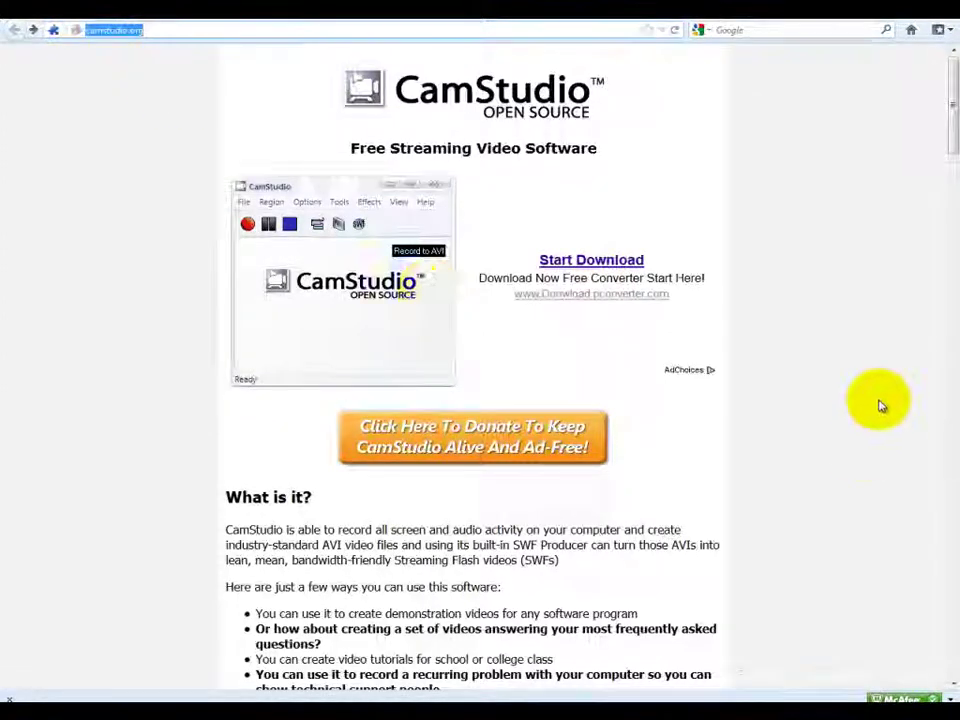
scroll(877, 414, "down", 15)
scroll(650, 330, "up", 3)
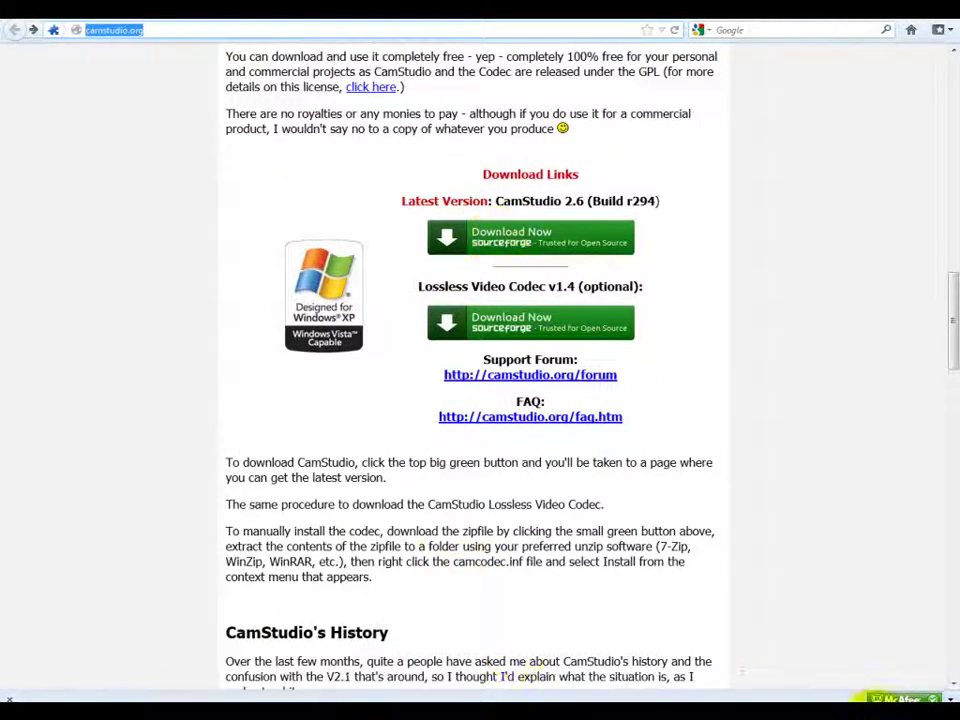
Open the CamStudio recorder over the web page and move its window clear of the download links.
left_click(818, 700)
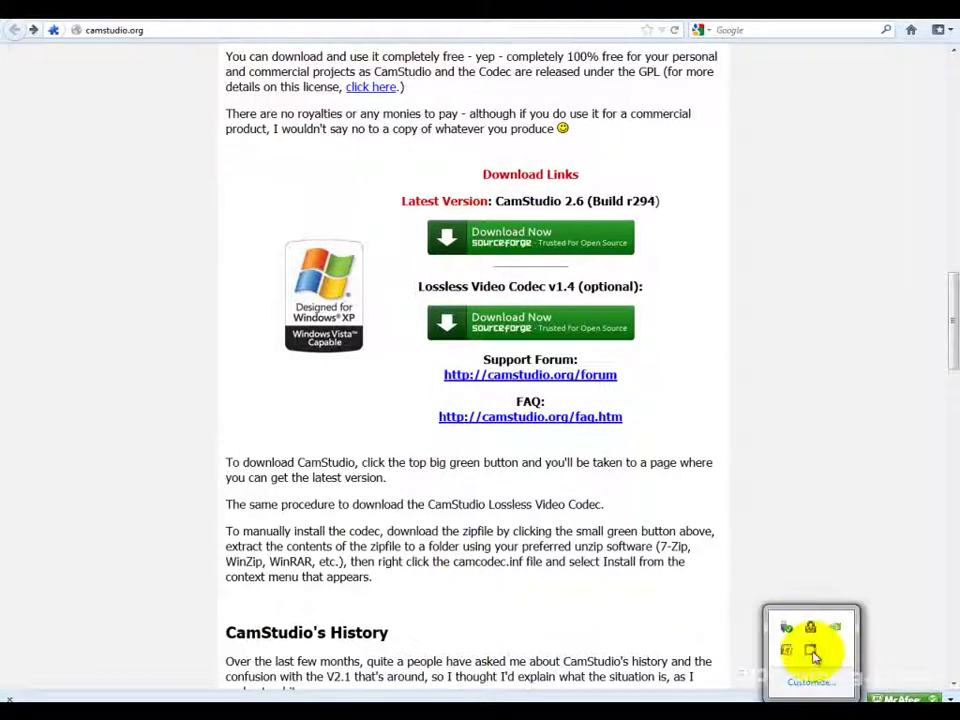
left_click(813, 652)
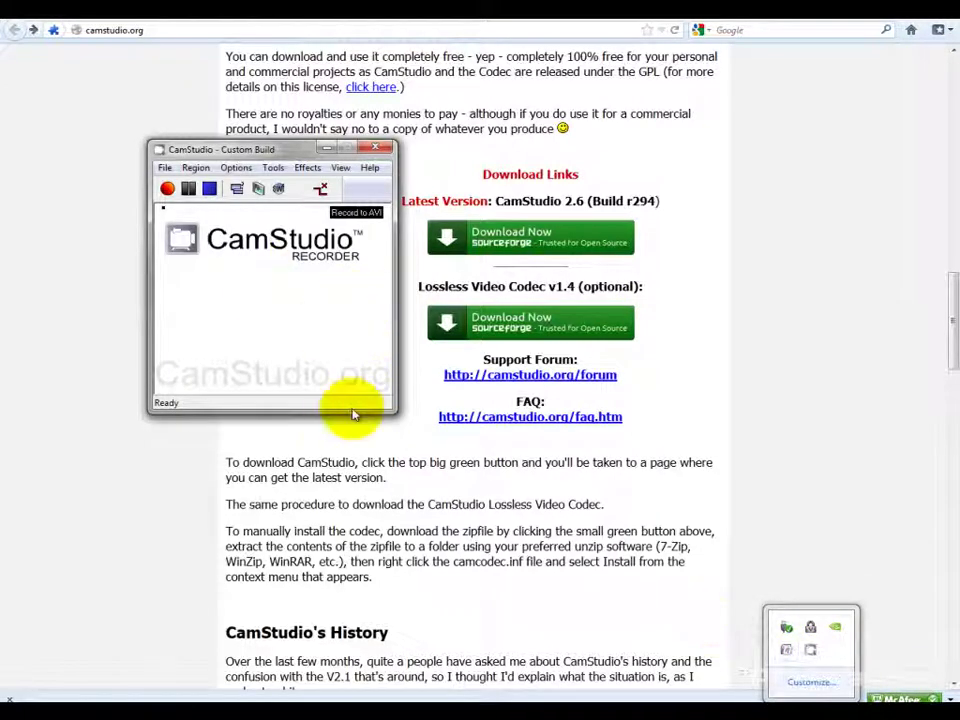
left_click(274, 291)
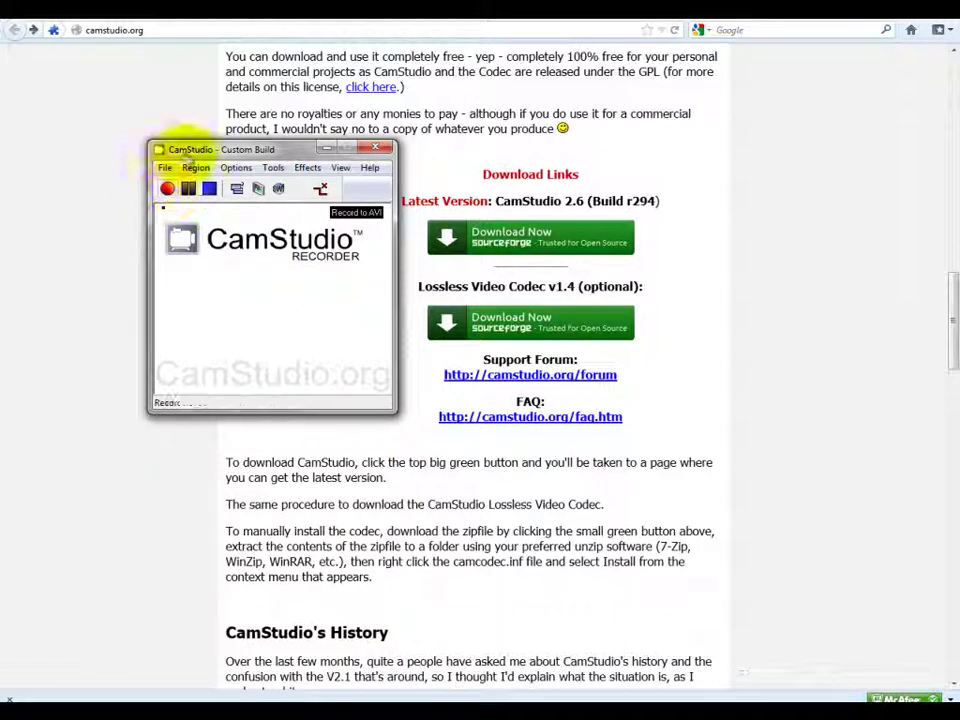
left_click_drag(182, 154, 768, 461)
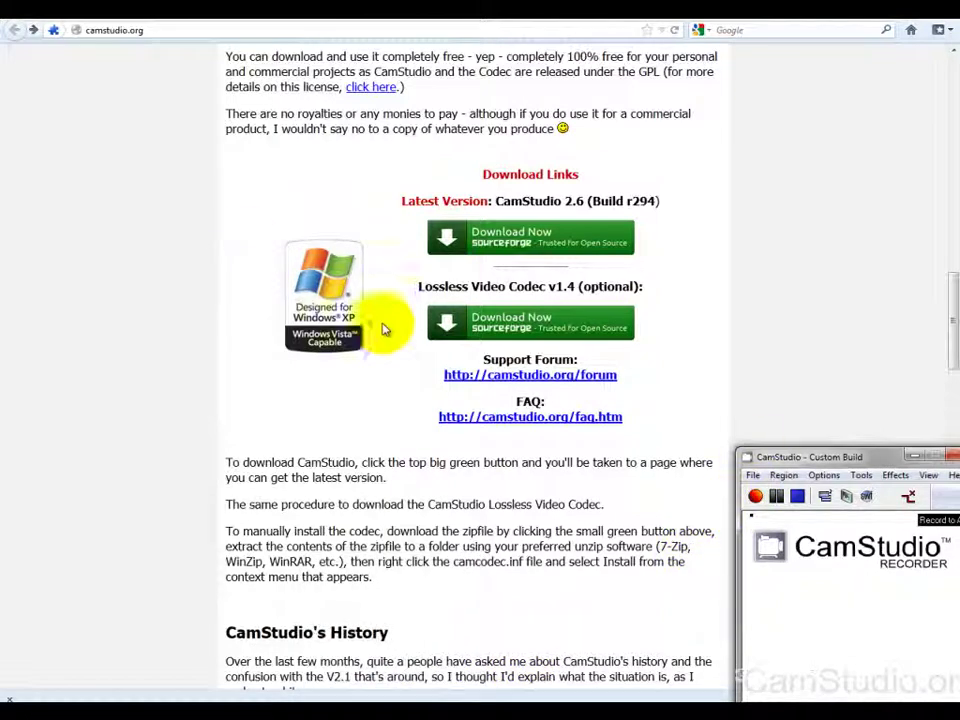
Move the CamStudio window back over the download page and open its recording region options.
left_click_drag(780, 455, 572, 318)
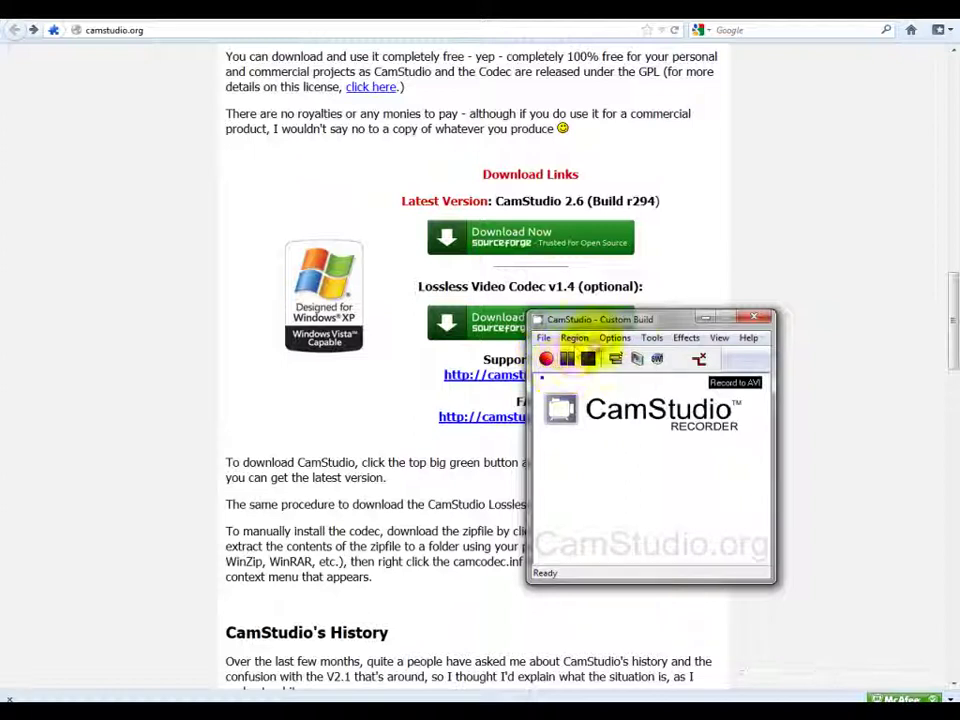
left_click(543, 337)
mouse_move(578, 340)
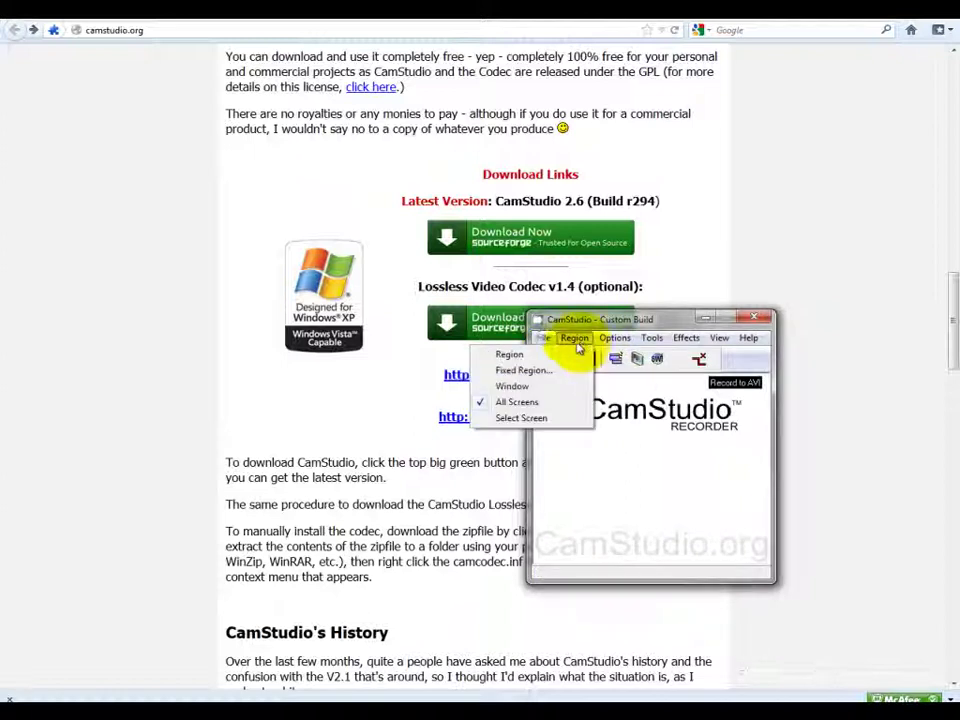